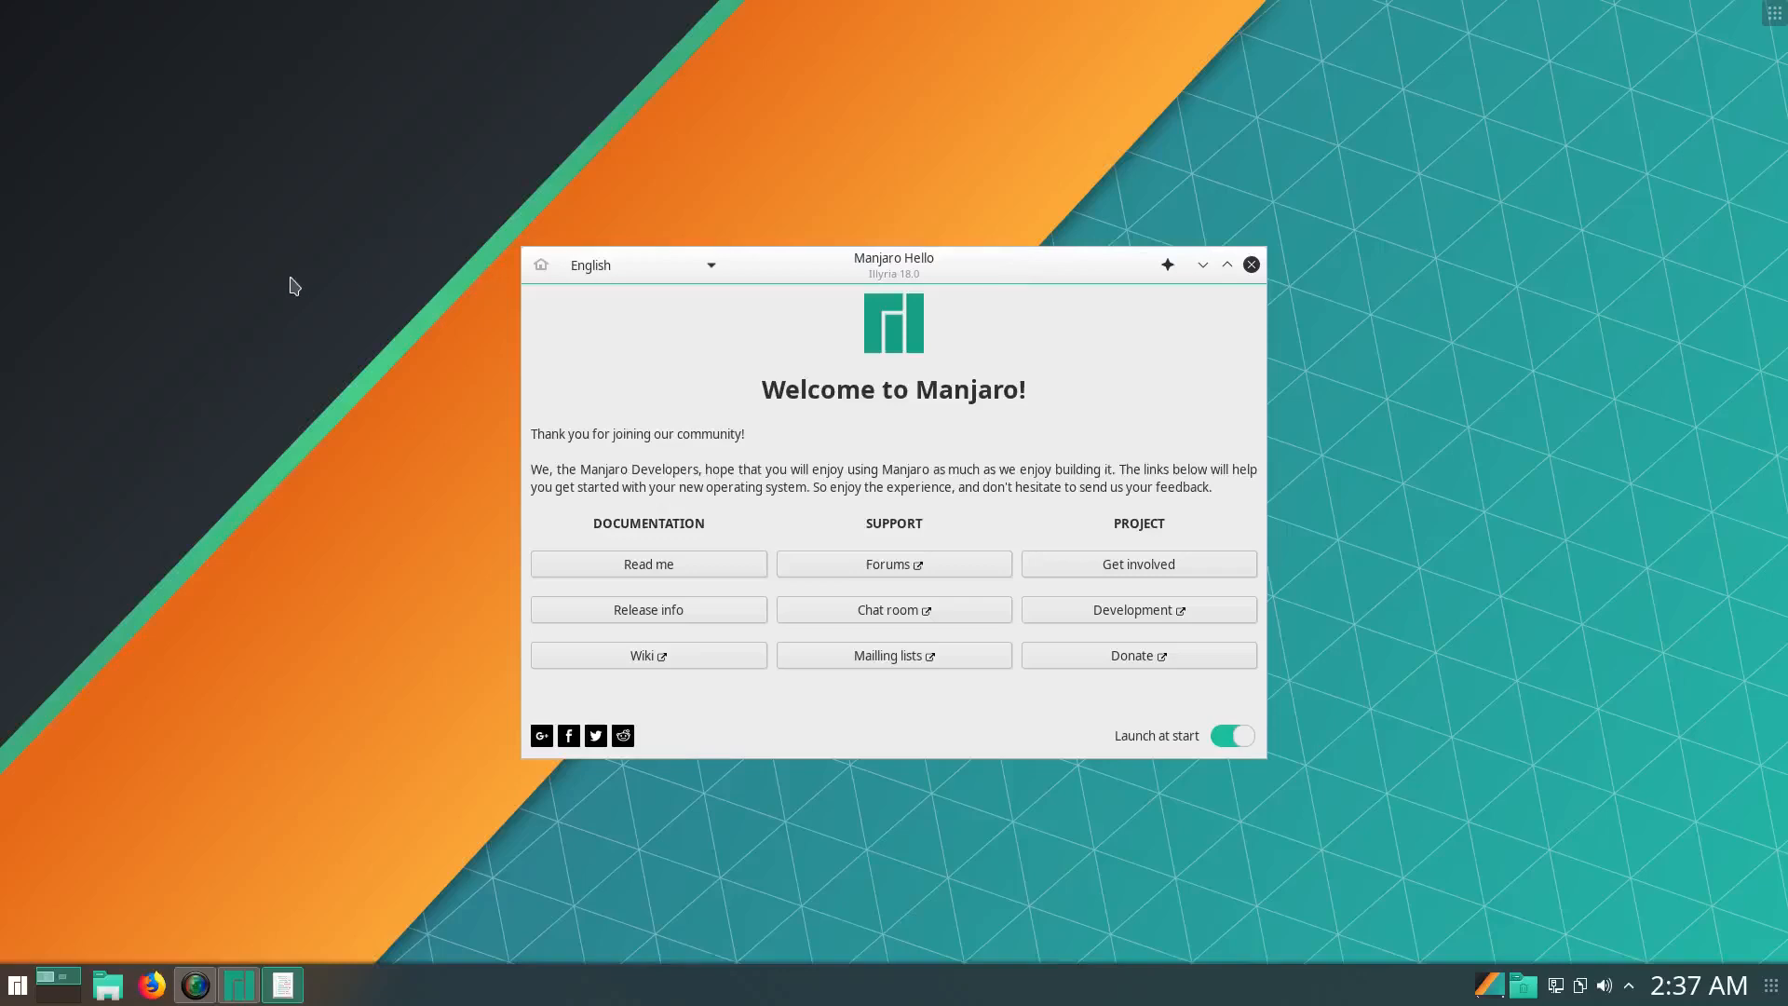
# Close the Manjaro Hello window and run "sudo pacman-mirrors --fasttrack" in the drop-down terminal, entering the account password for sudo
pyautogui.hotkey('alt', 'F4')
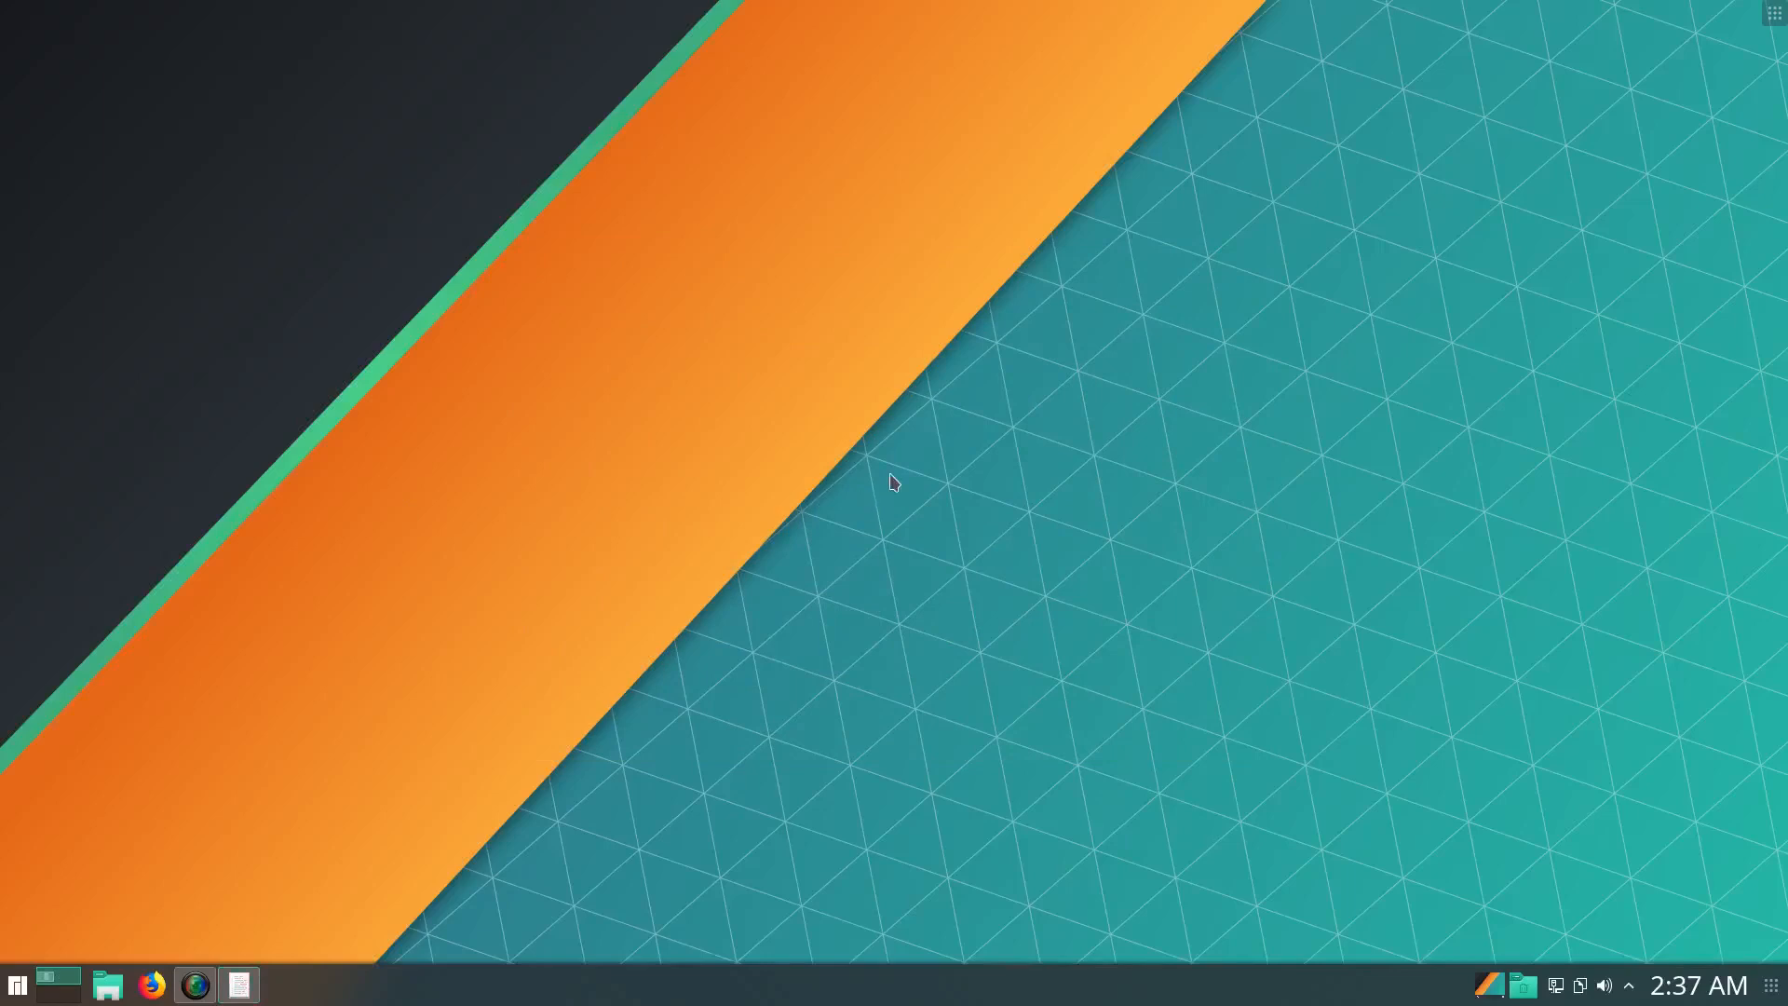
pyautogui.press('F12')
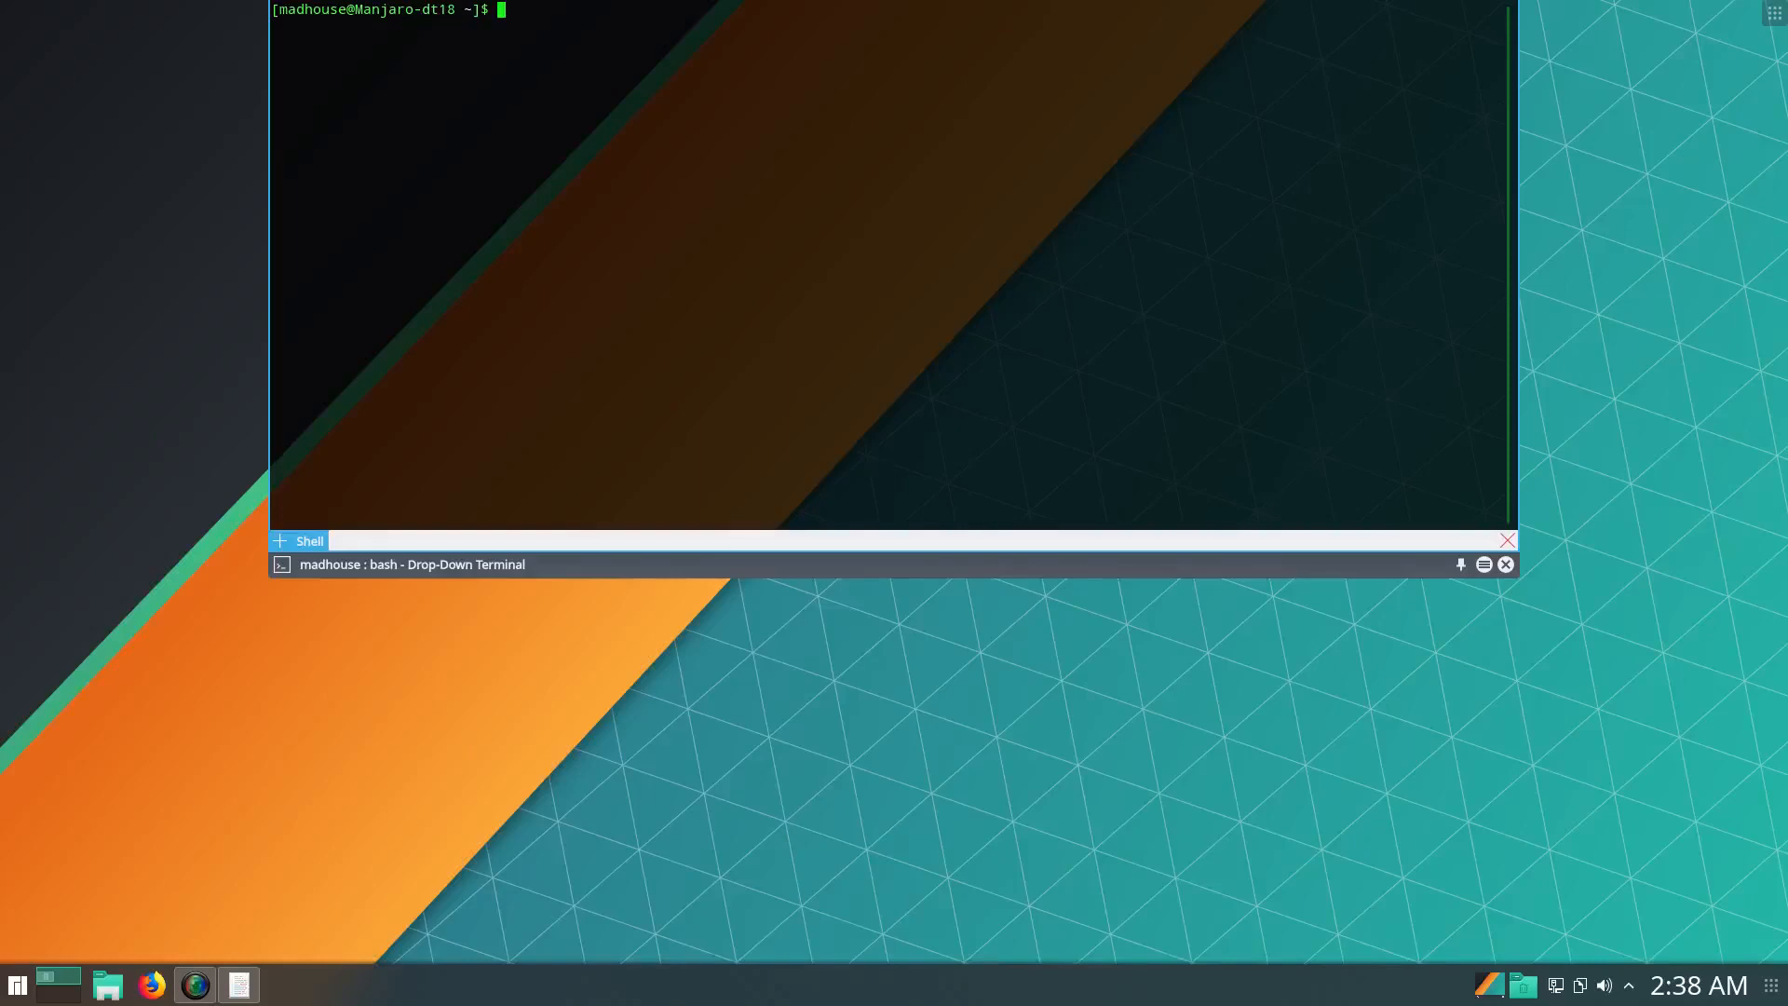
pyautogui.press('F12')
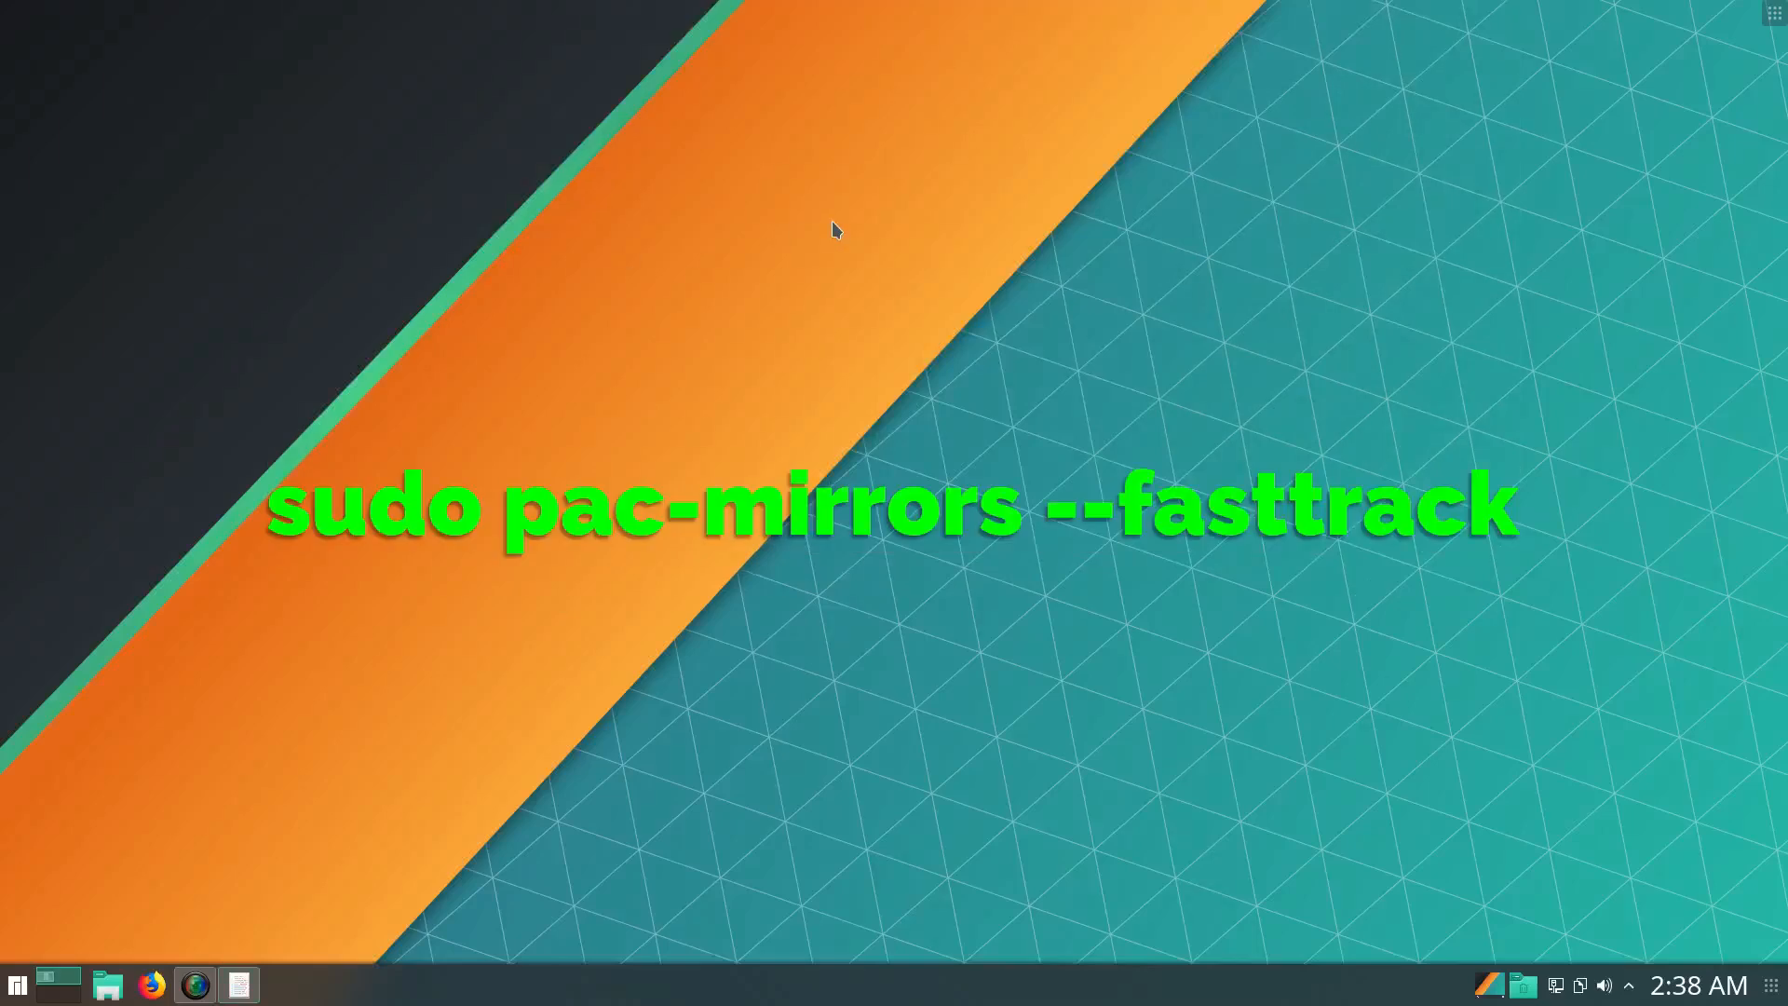
pyautogui.press('F12')
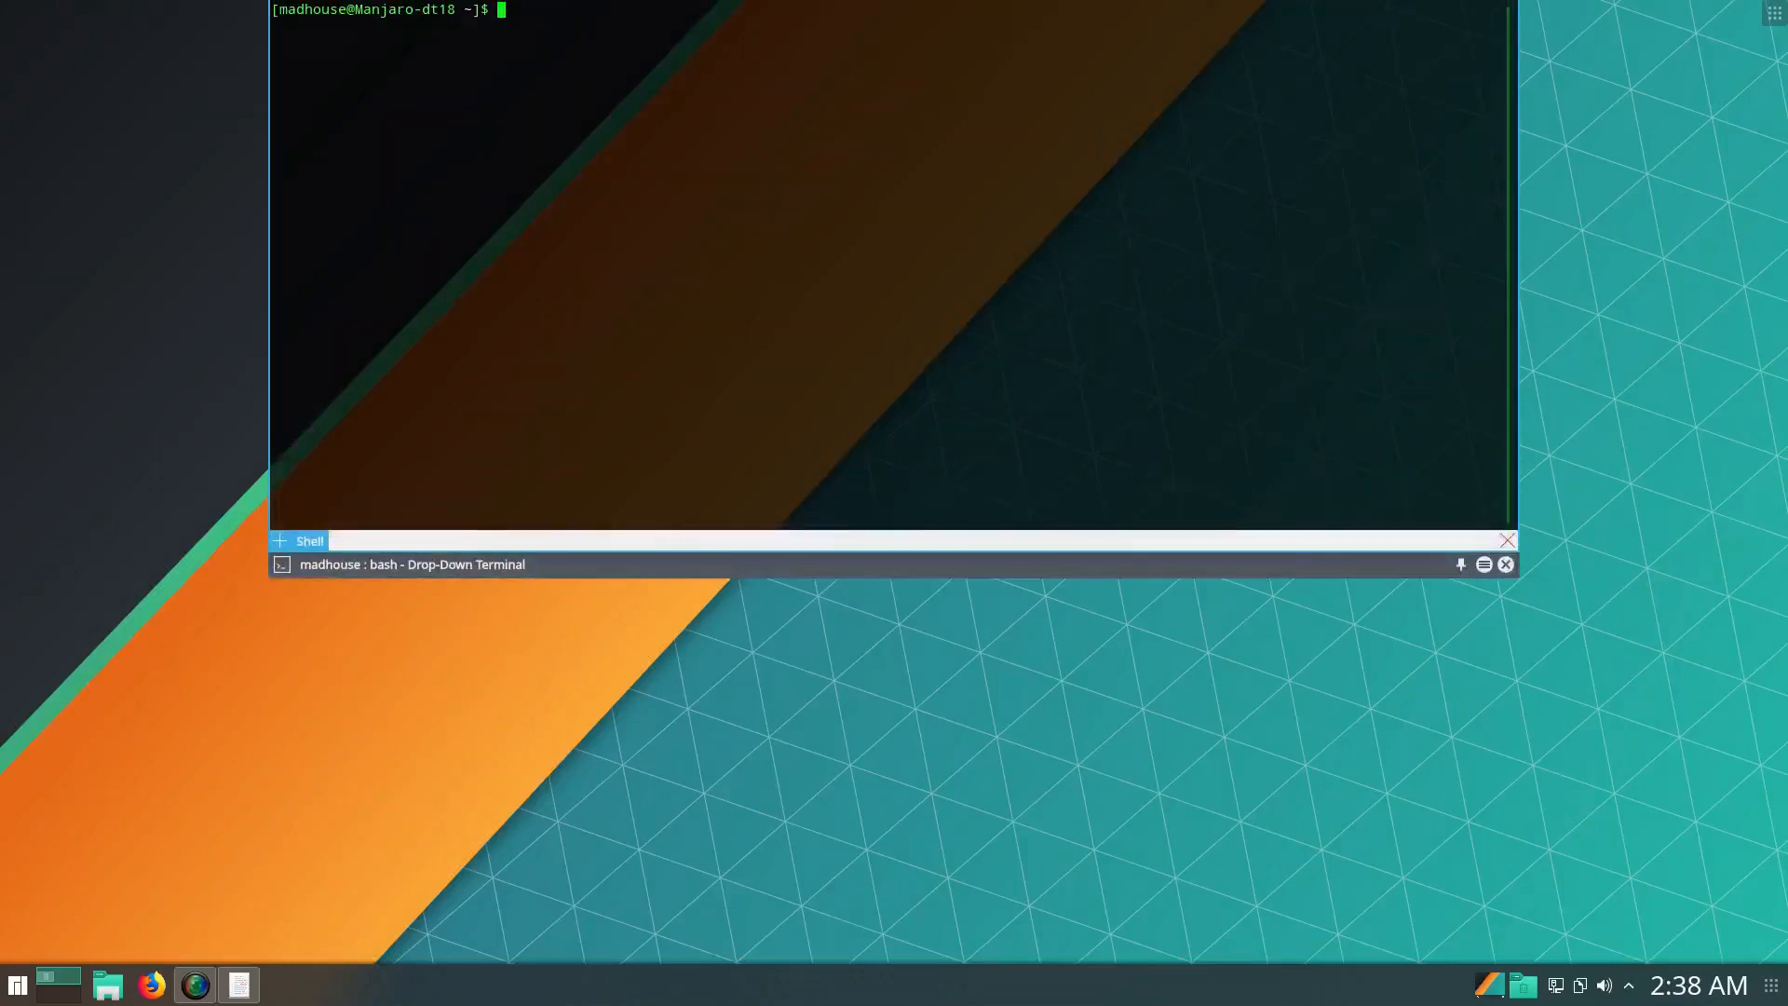
pyautogui.write('sudo pacman-mirrors --fasttrack')
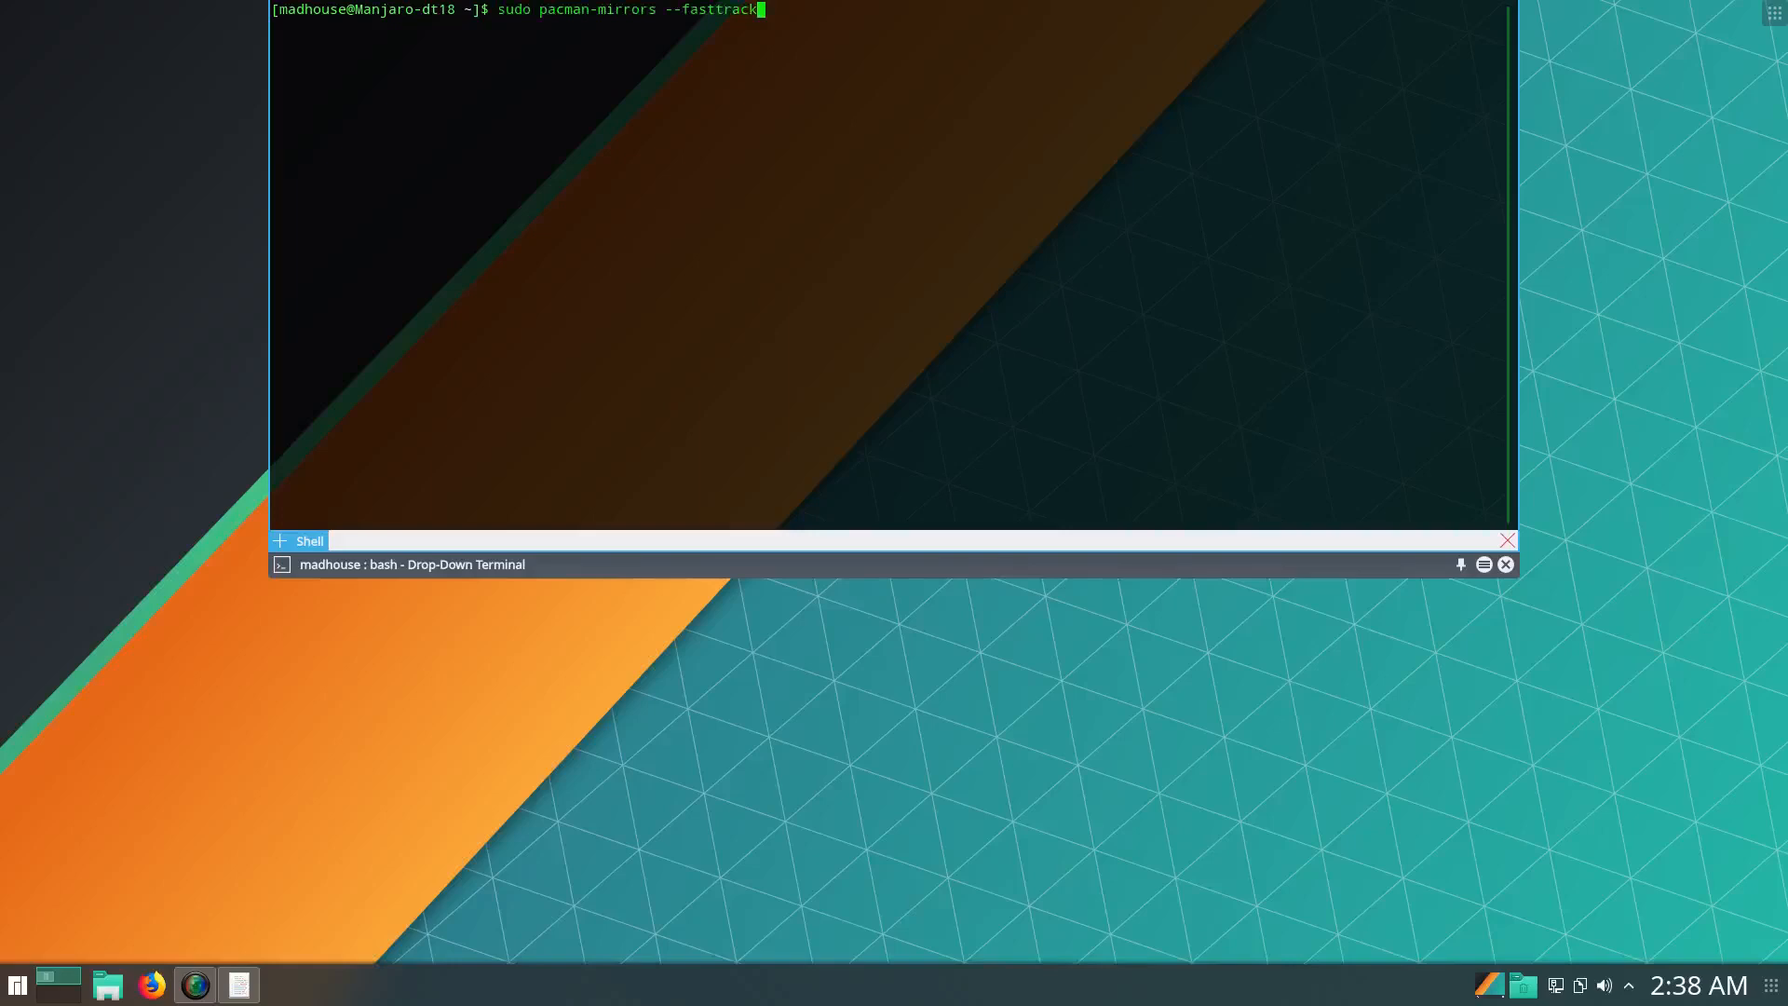
pyautogui.press('Return')
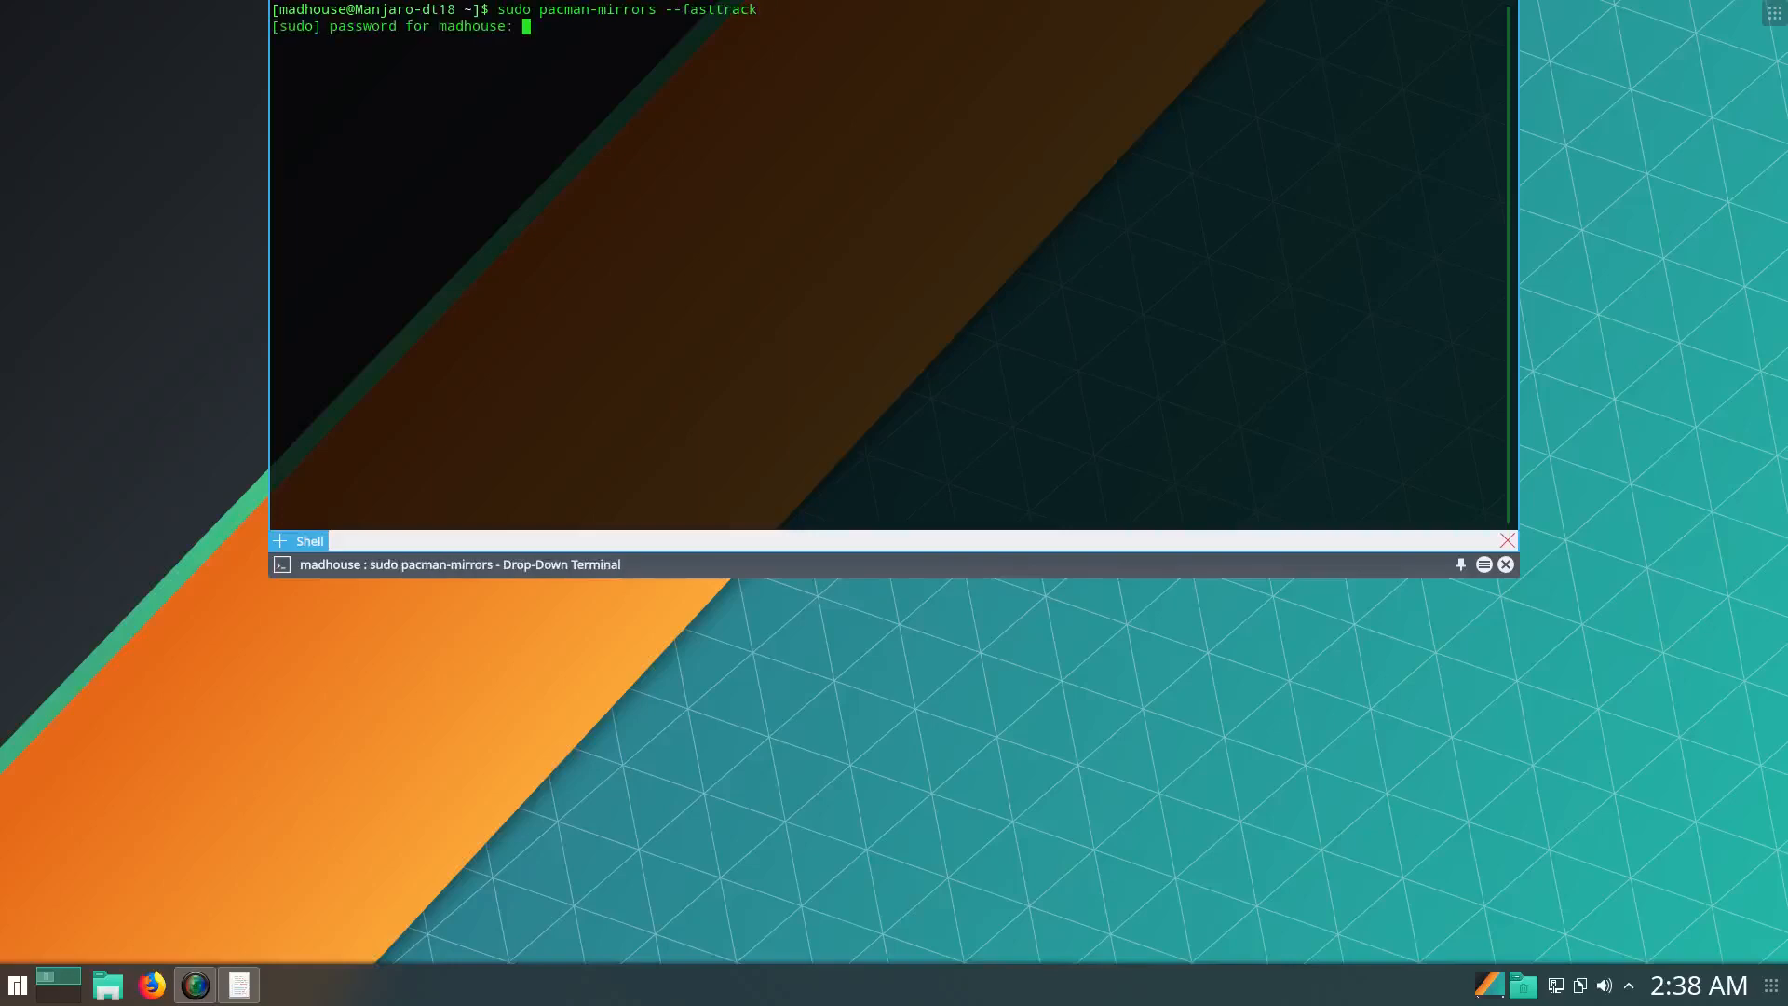
pyautogui.press('Return')
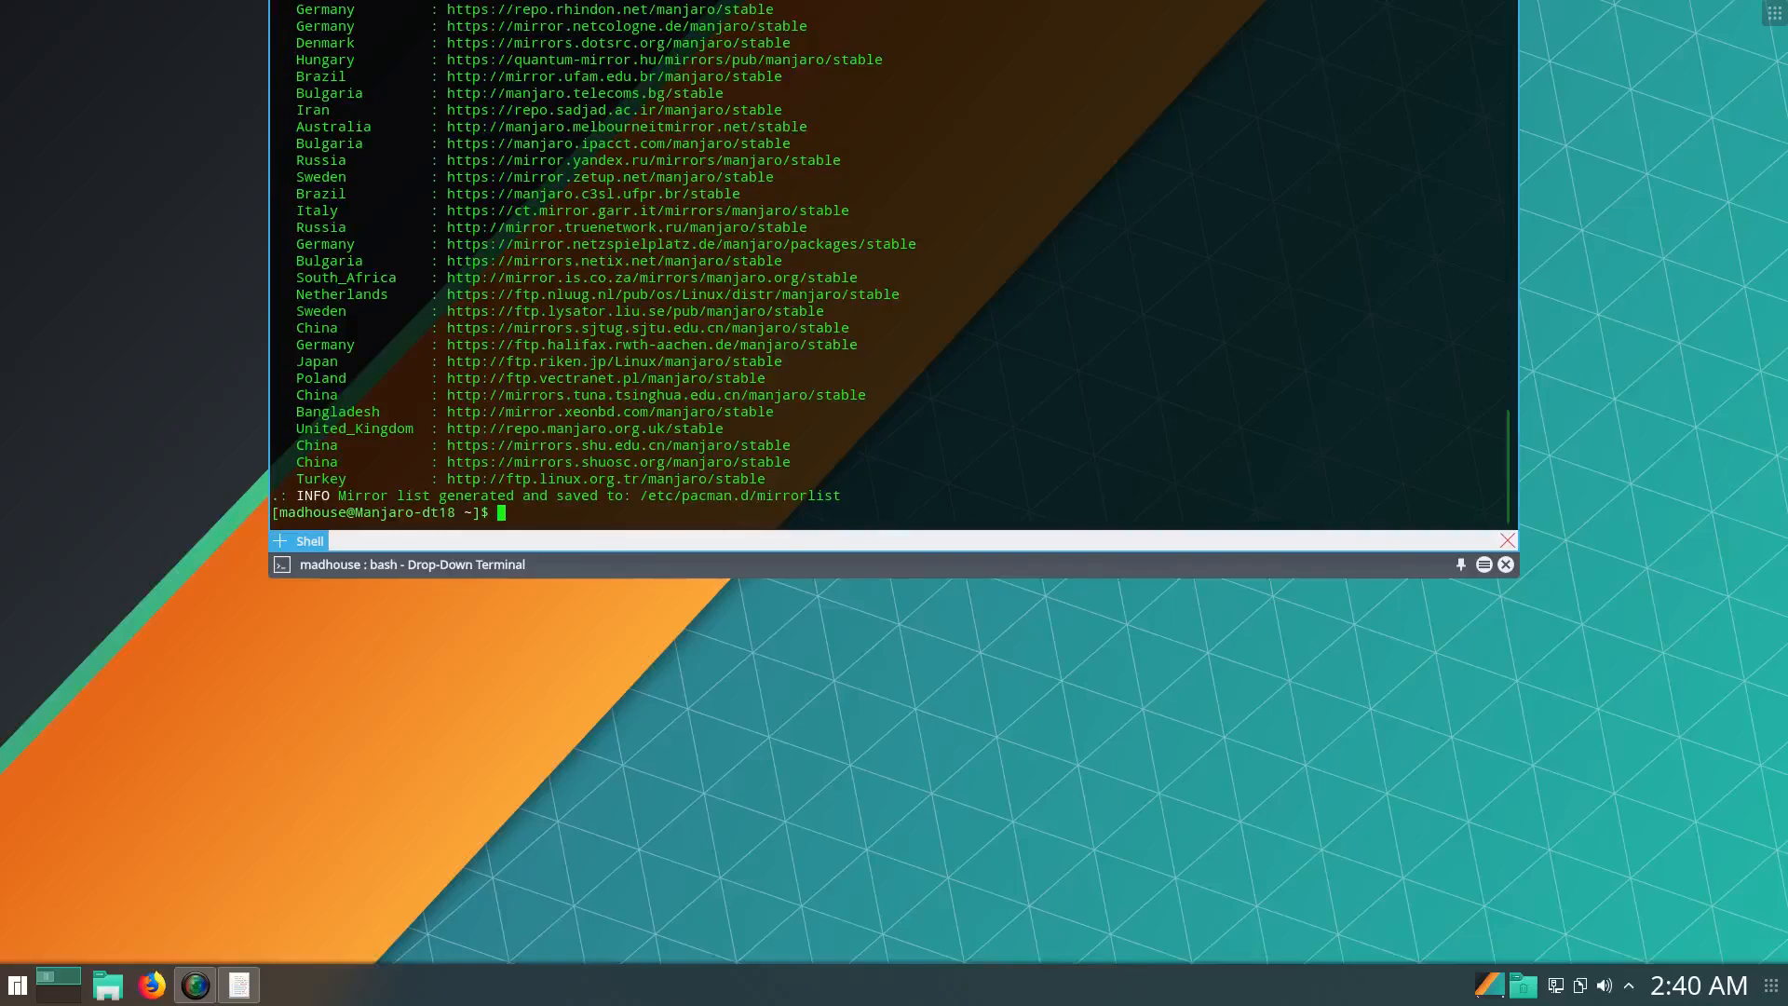
# Keep the drop-down terminal open when it loses focus and run "sudo pacman -Syyu" in it
pyautogui.press('F12')
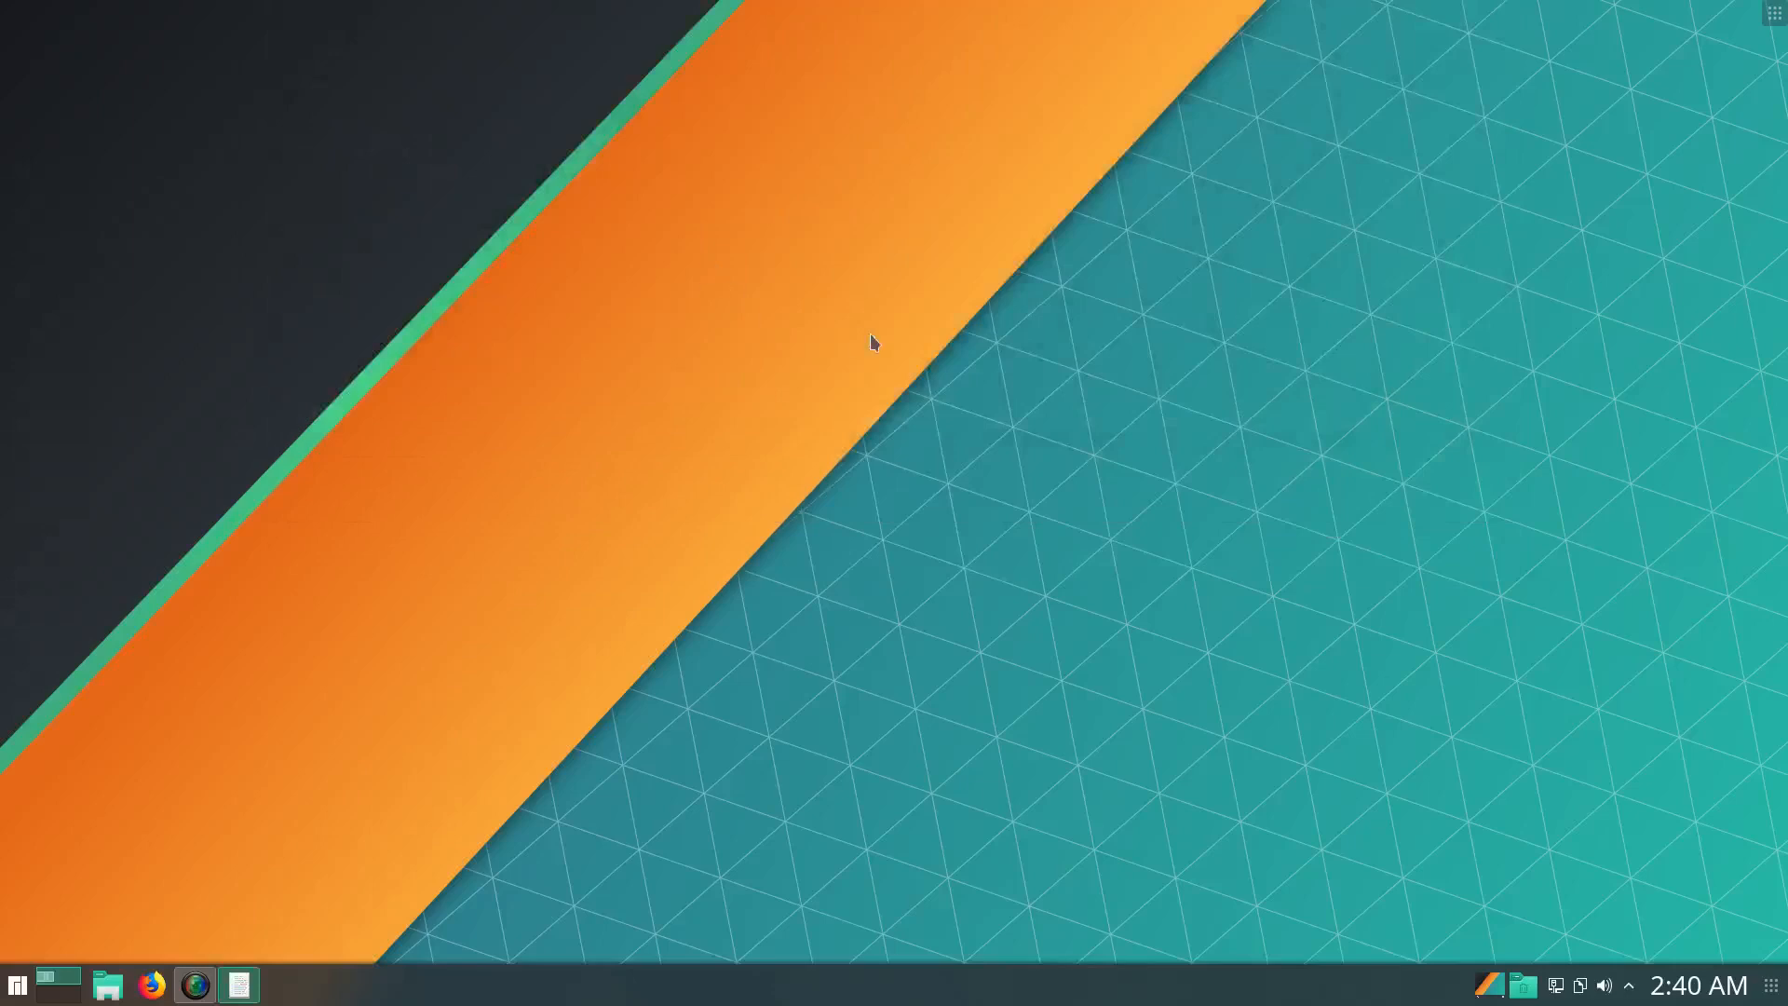
pyautogui.press('F12')
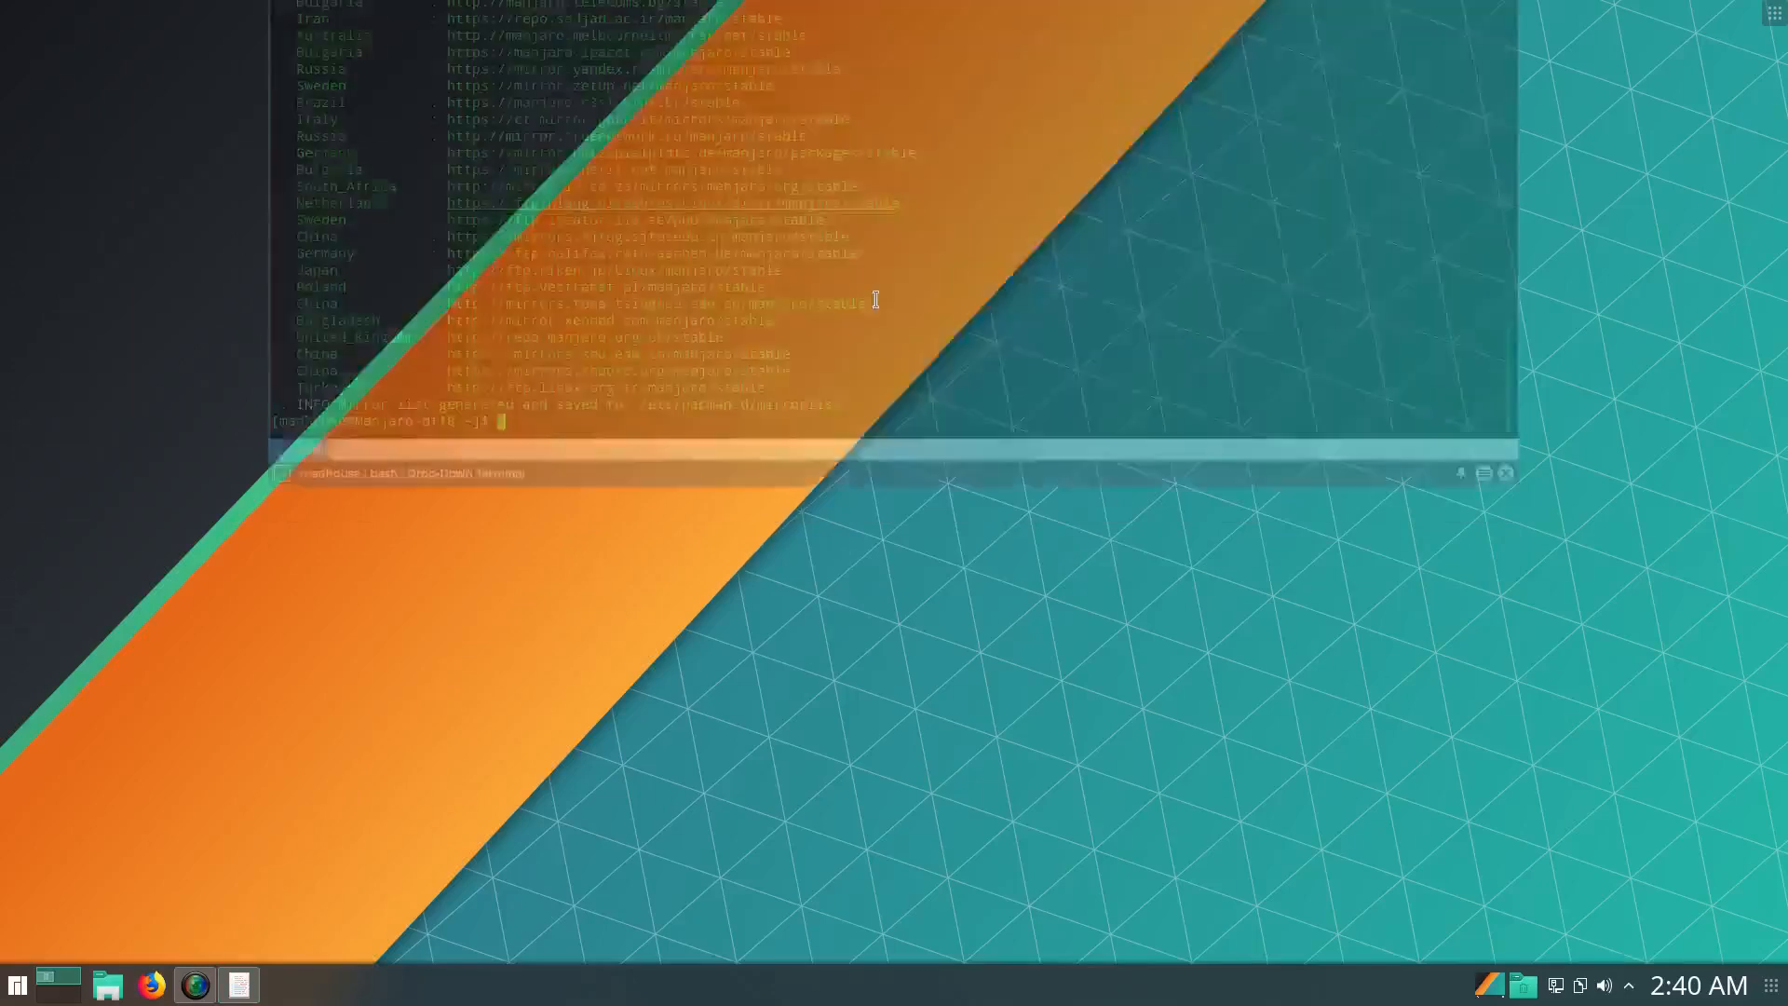
pyautogui.click(1461, 565)
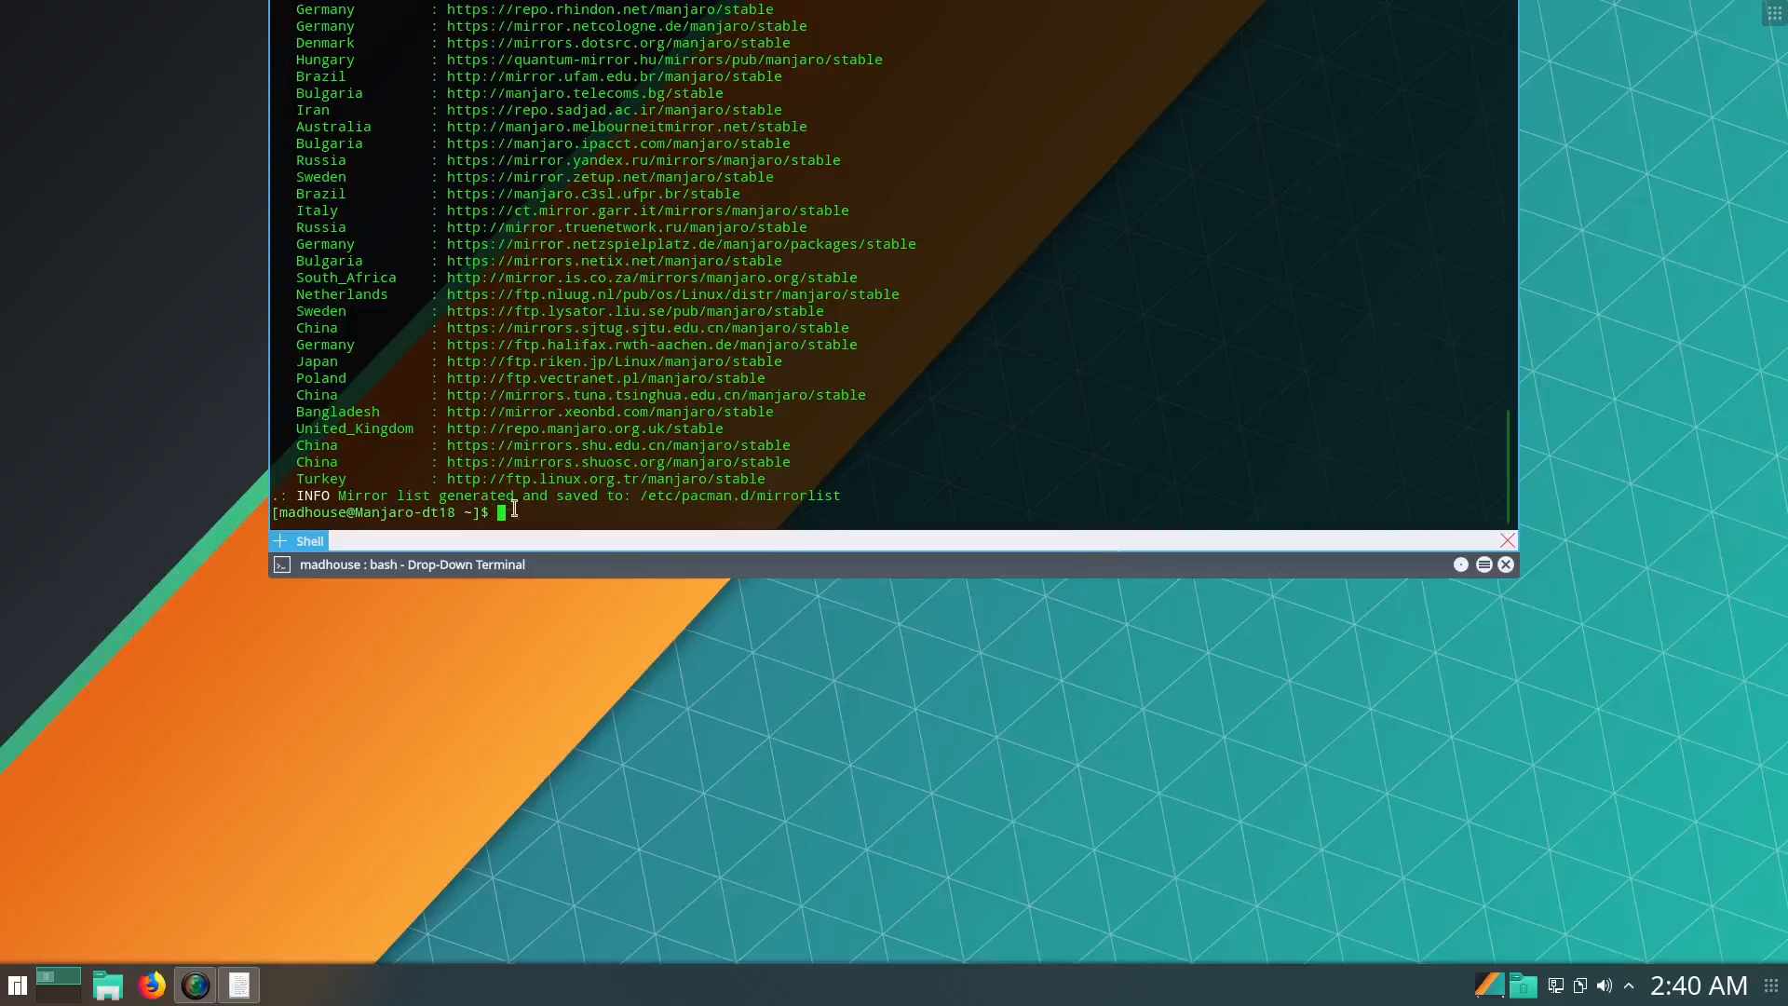
pyautogui.write('sudo')
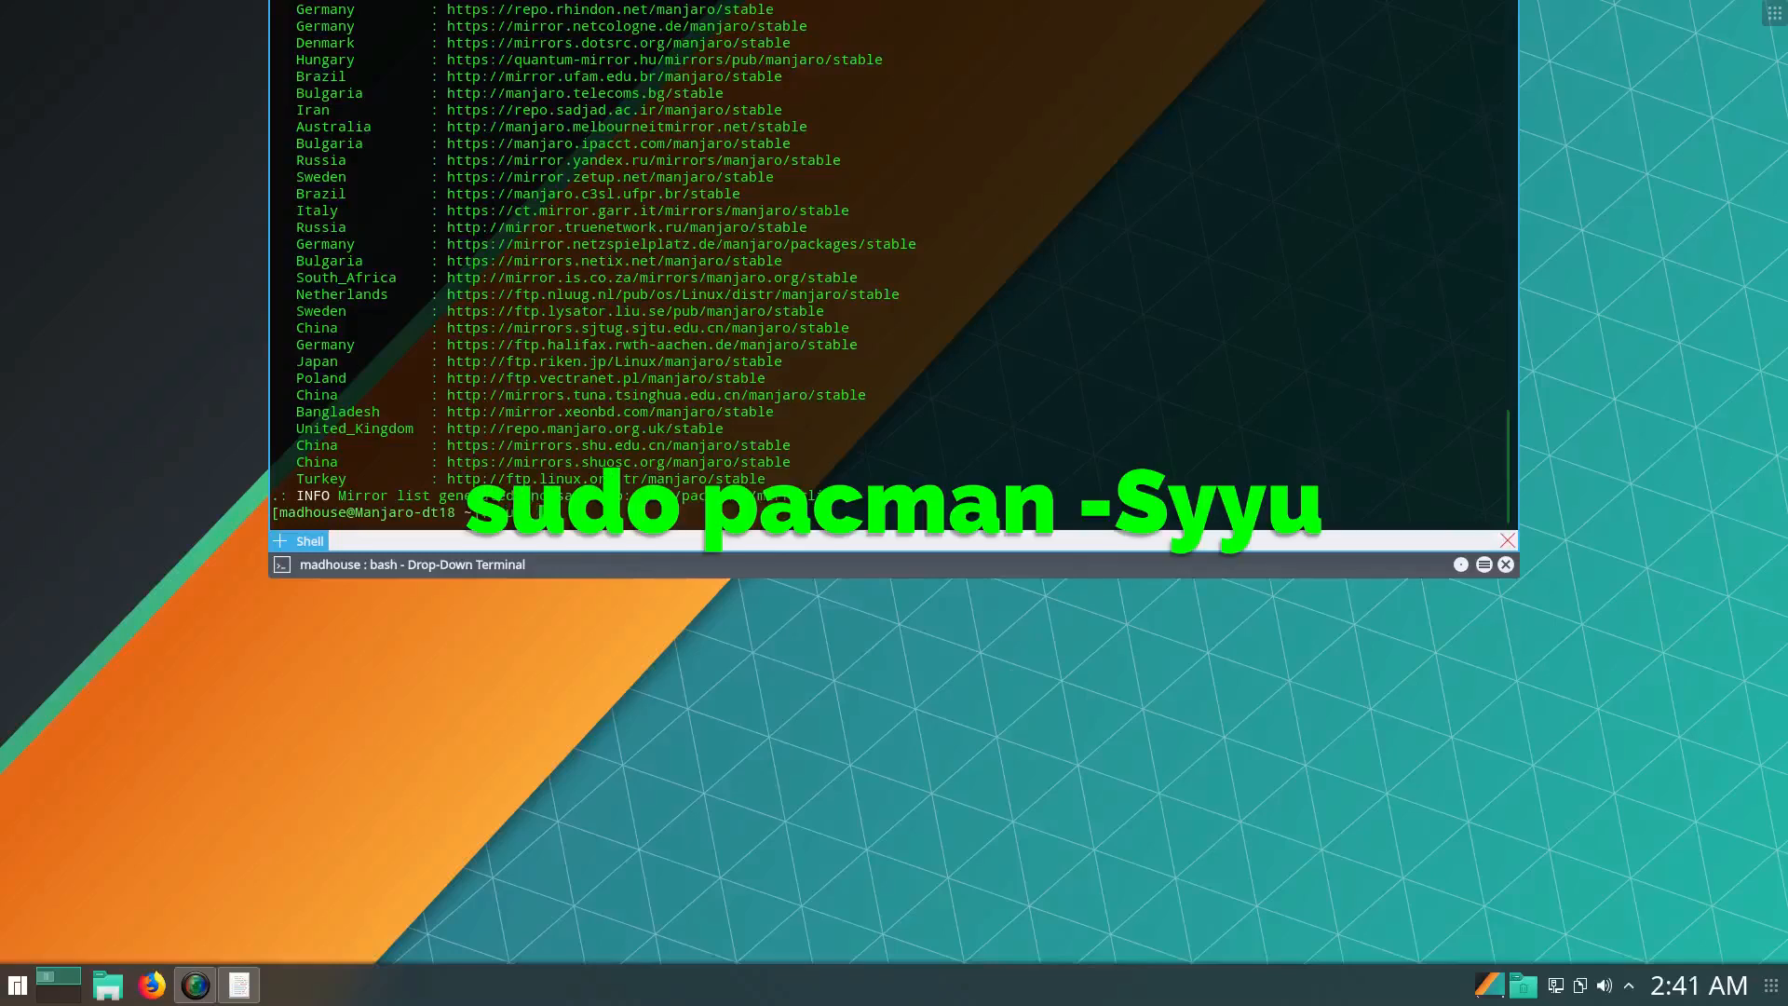
pyautogui.write(' pacman -Syyu')
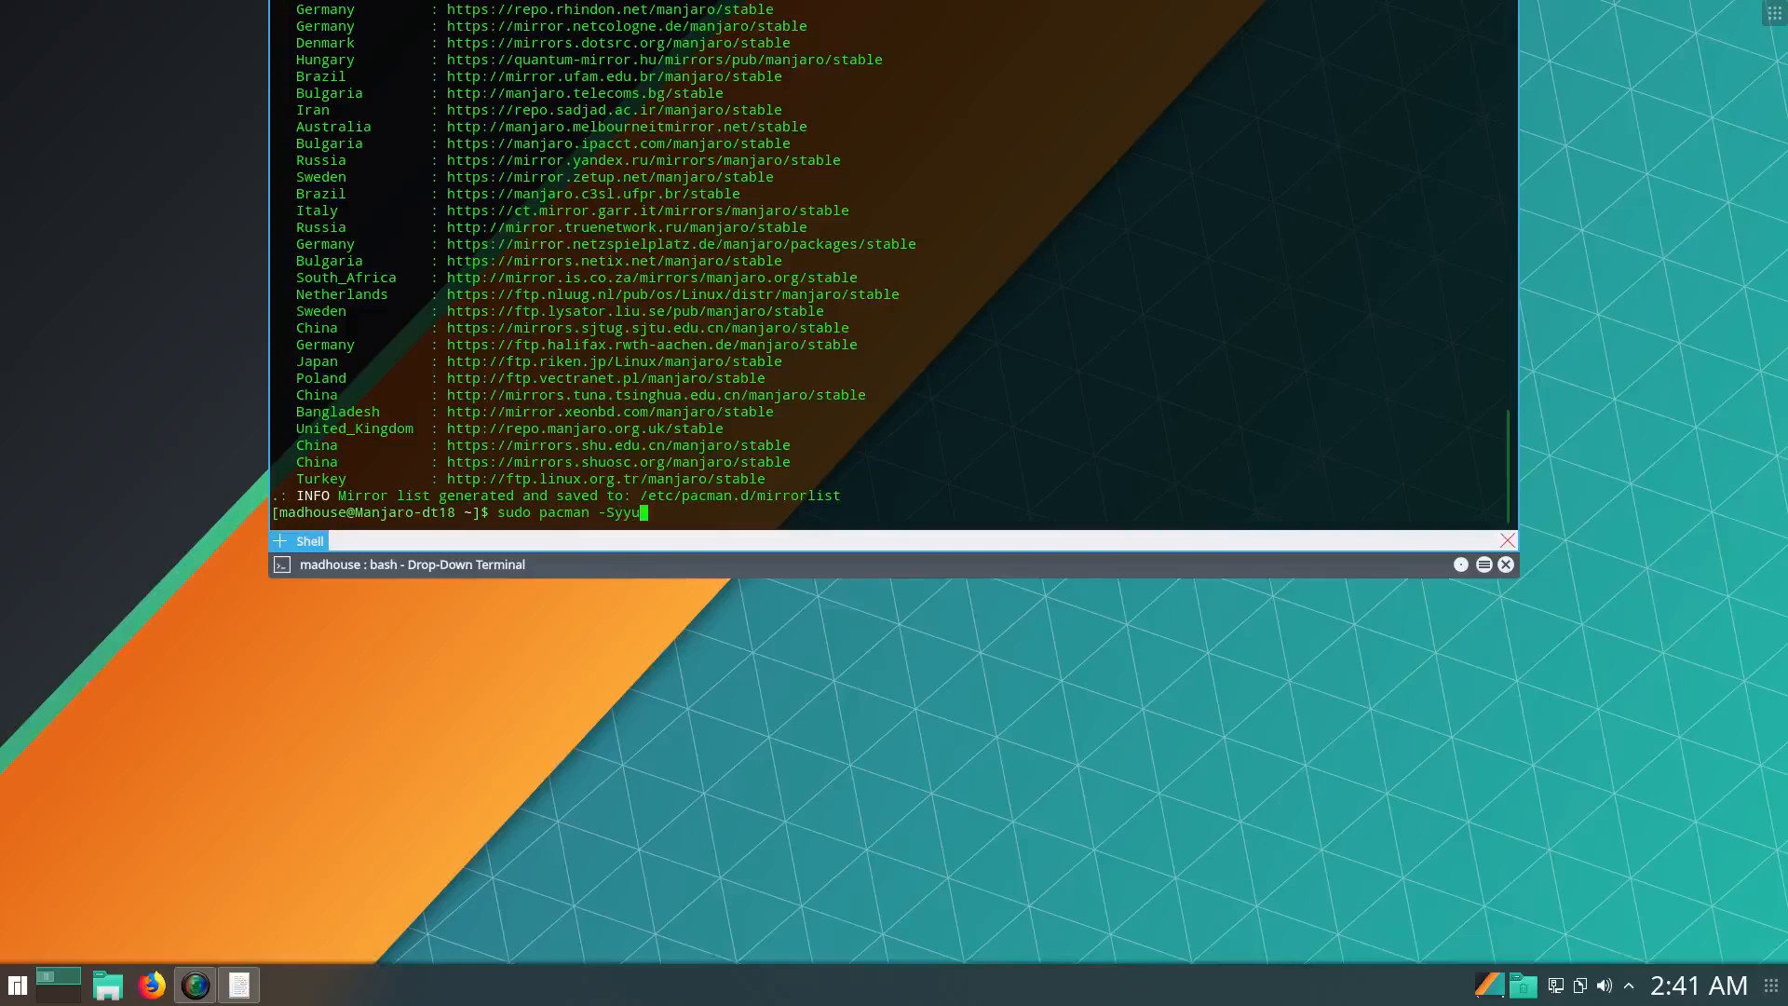
pyautogui.press('Return')
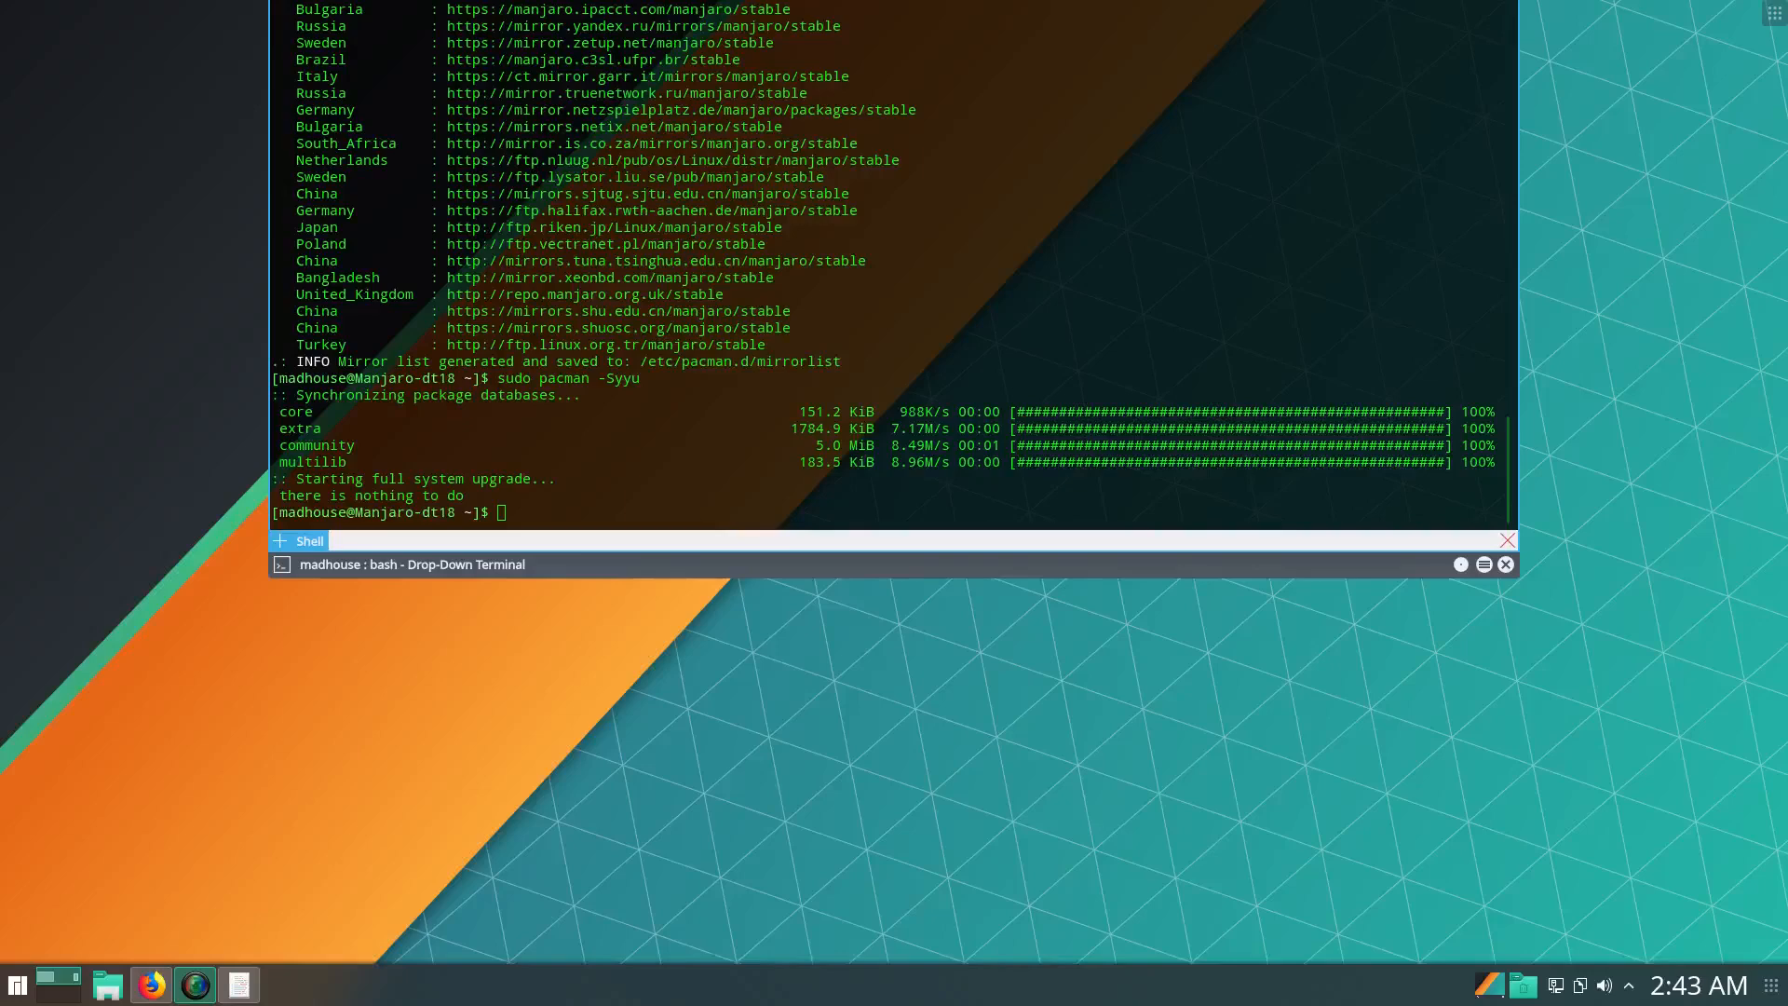
# Switch to Firefox by moving its window onto this display and maximizing it, and hide the drop-down terminal
pyautogui.moveTo(0, 18); pyautogui.dragTo(630, 16)
pyautogui.doubleClick(153, 32)
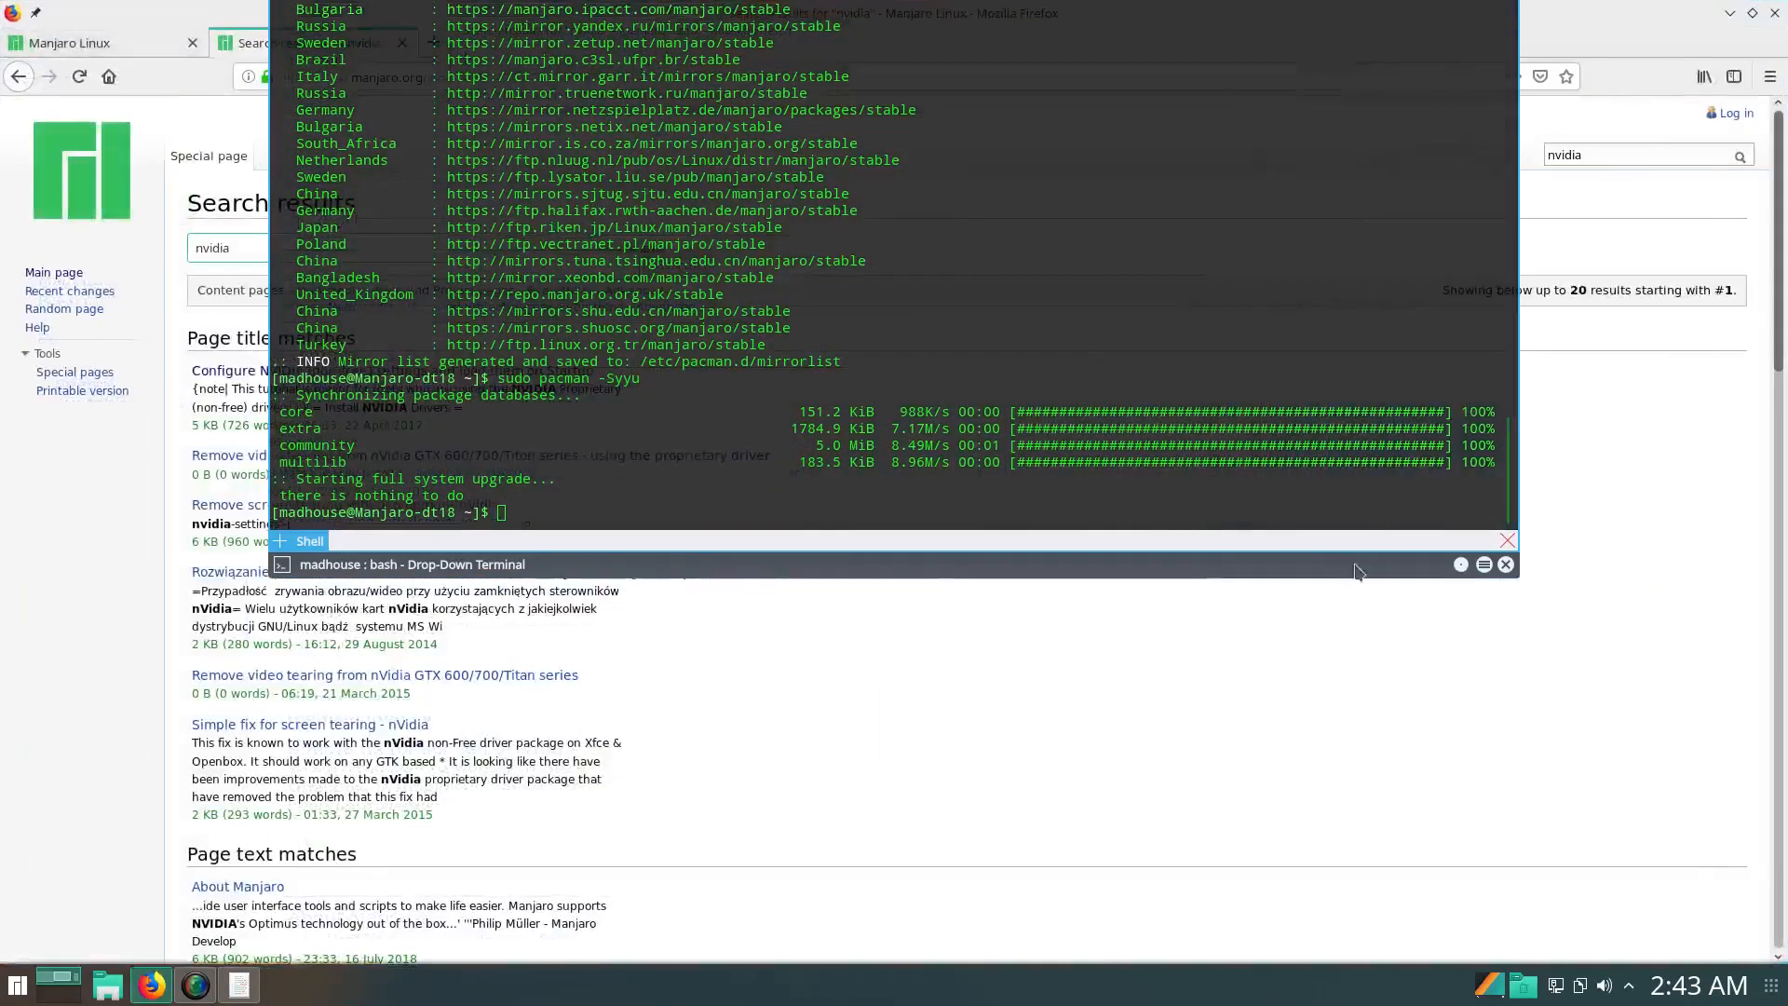
pyautogui.click(1462, 564)
pyautogui.click(1308, 843)
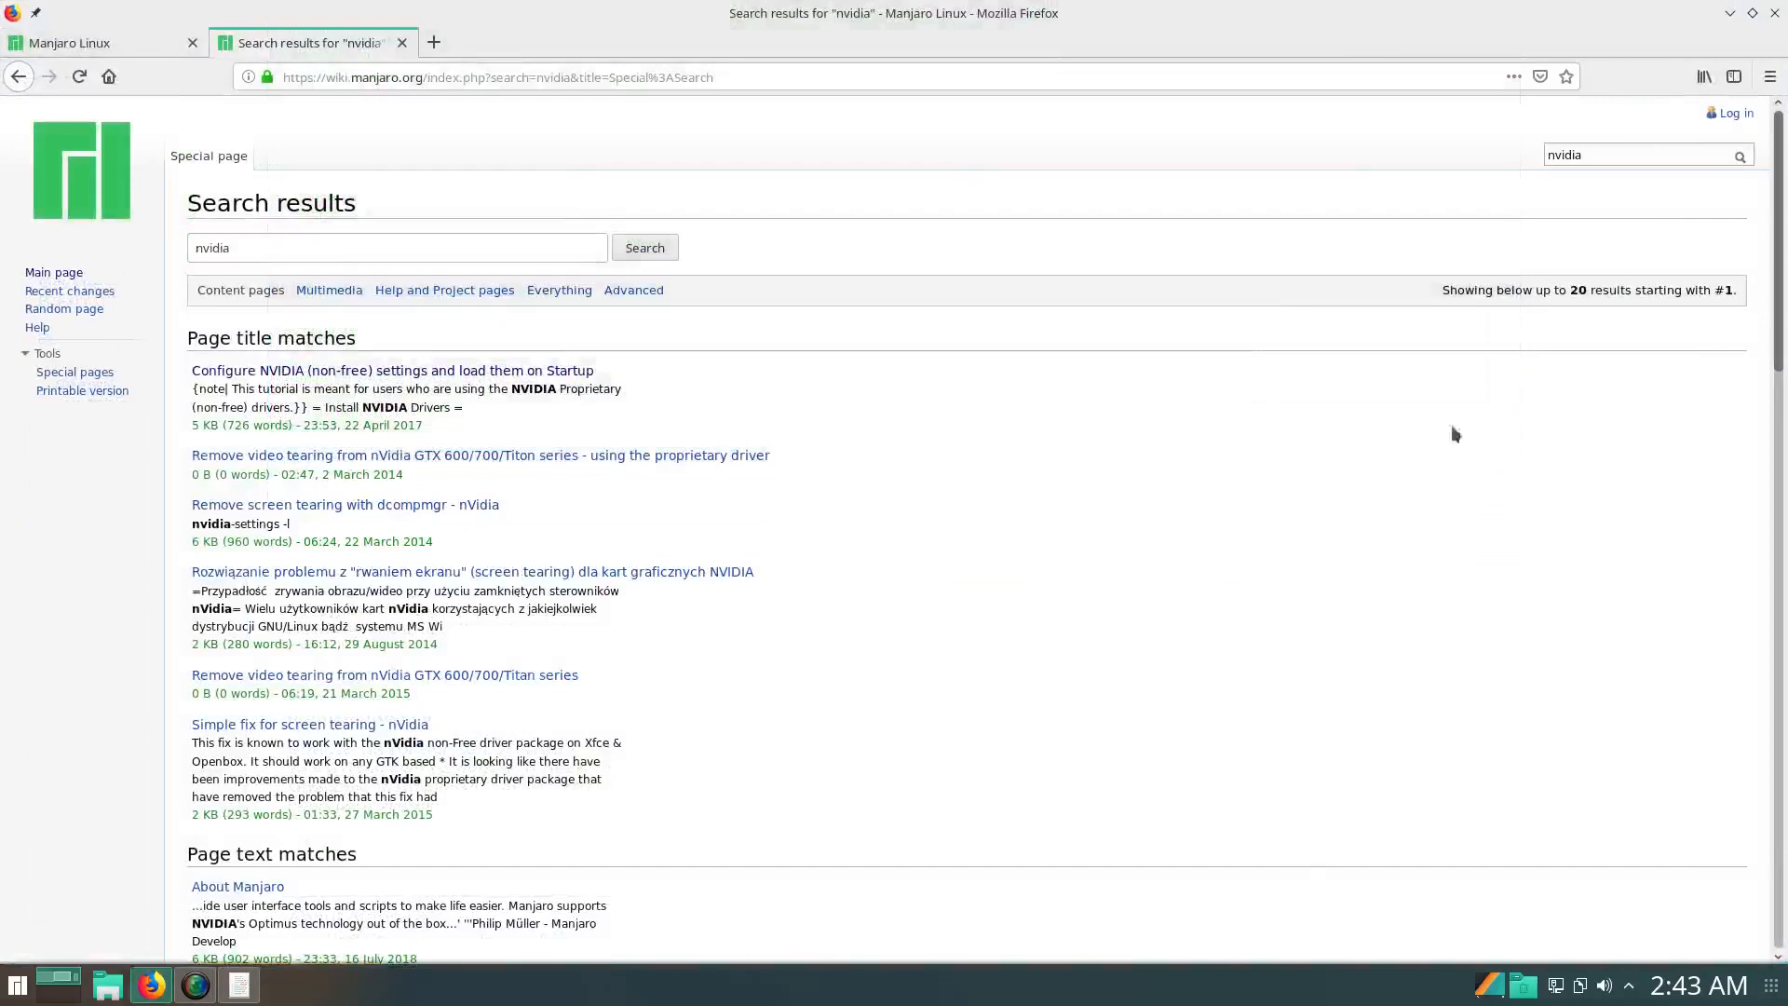
# Close the wiki search results page and open the Manjaro wiki from the community links on manjaro.org
pyautogui.tripleClick(1649, 153)
pyautogui.click(115, 41)
pyautogui.click(401, 44)
pyautogui.moveTo(673, 181)
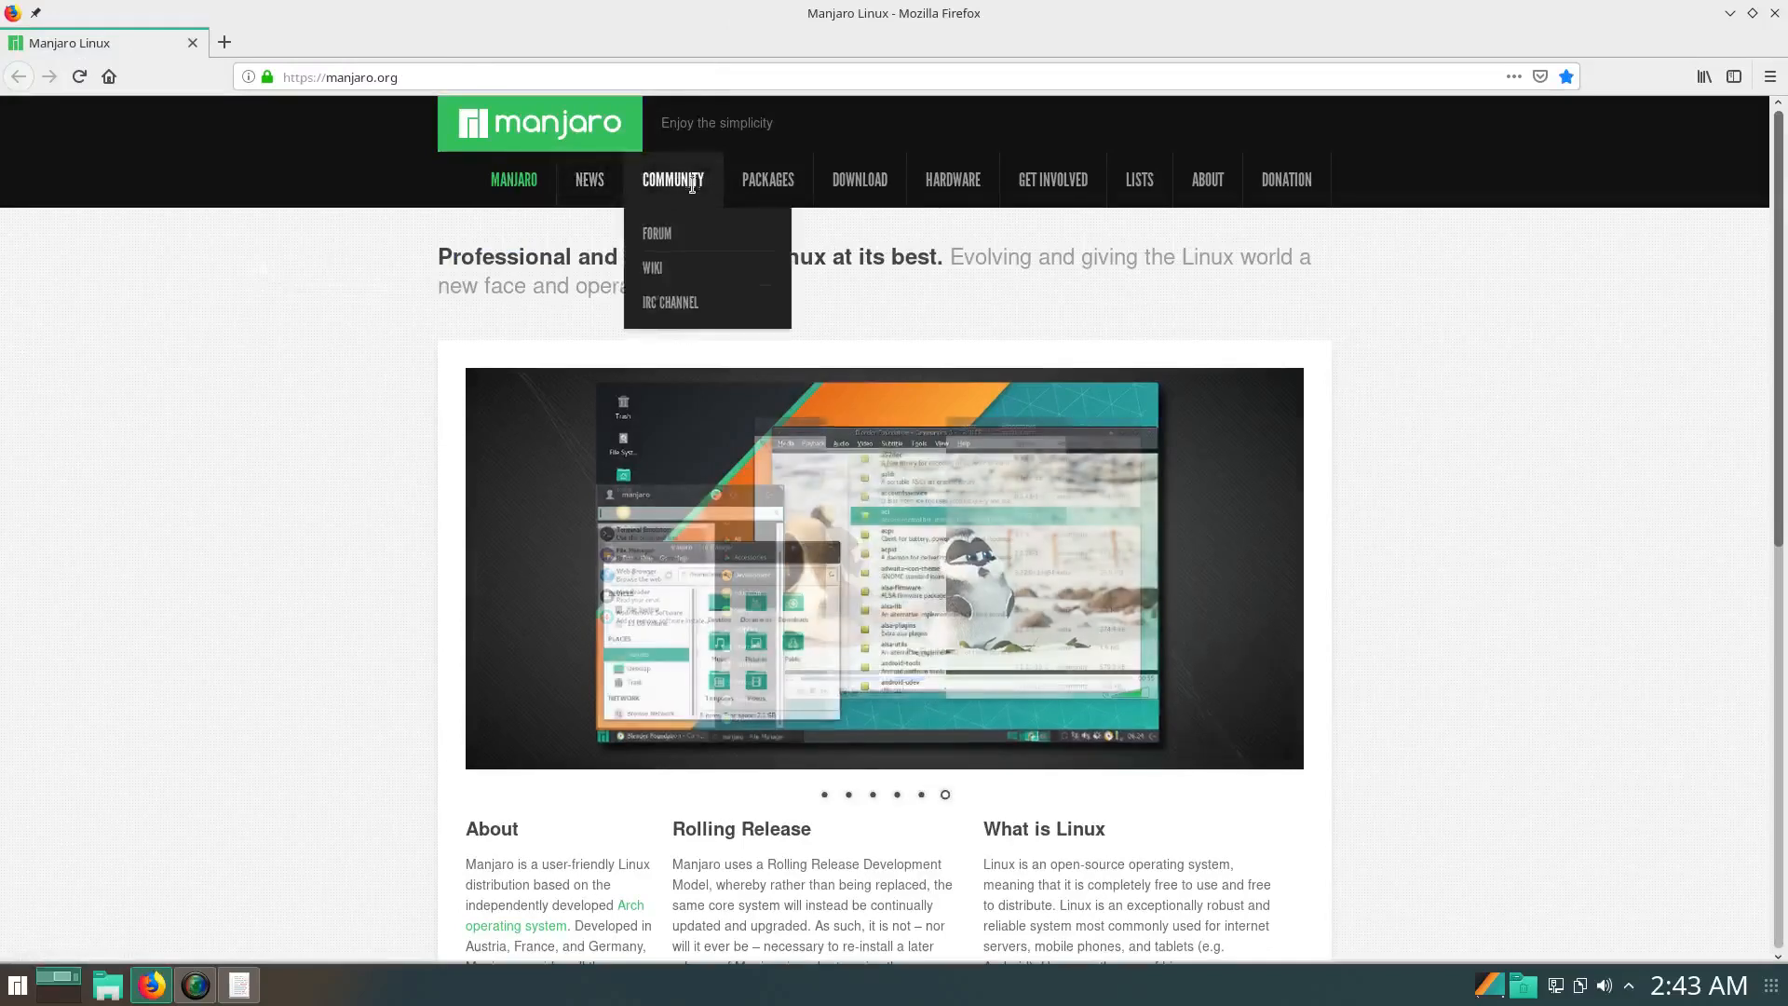
pyautogui.click(657, 277)
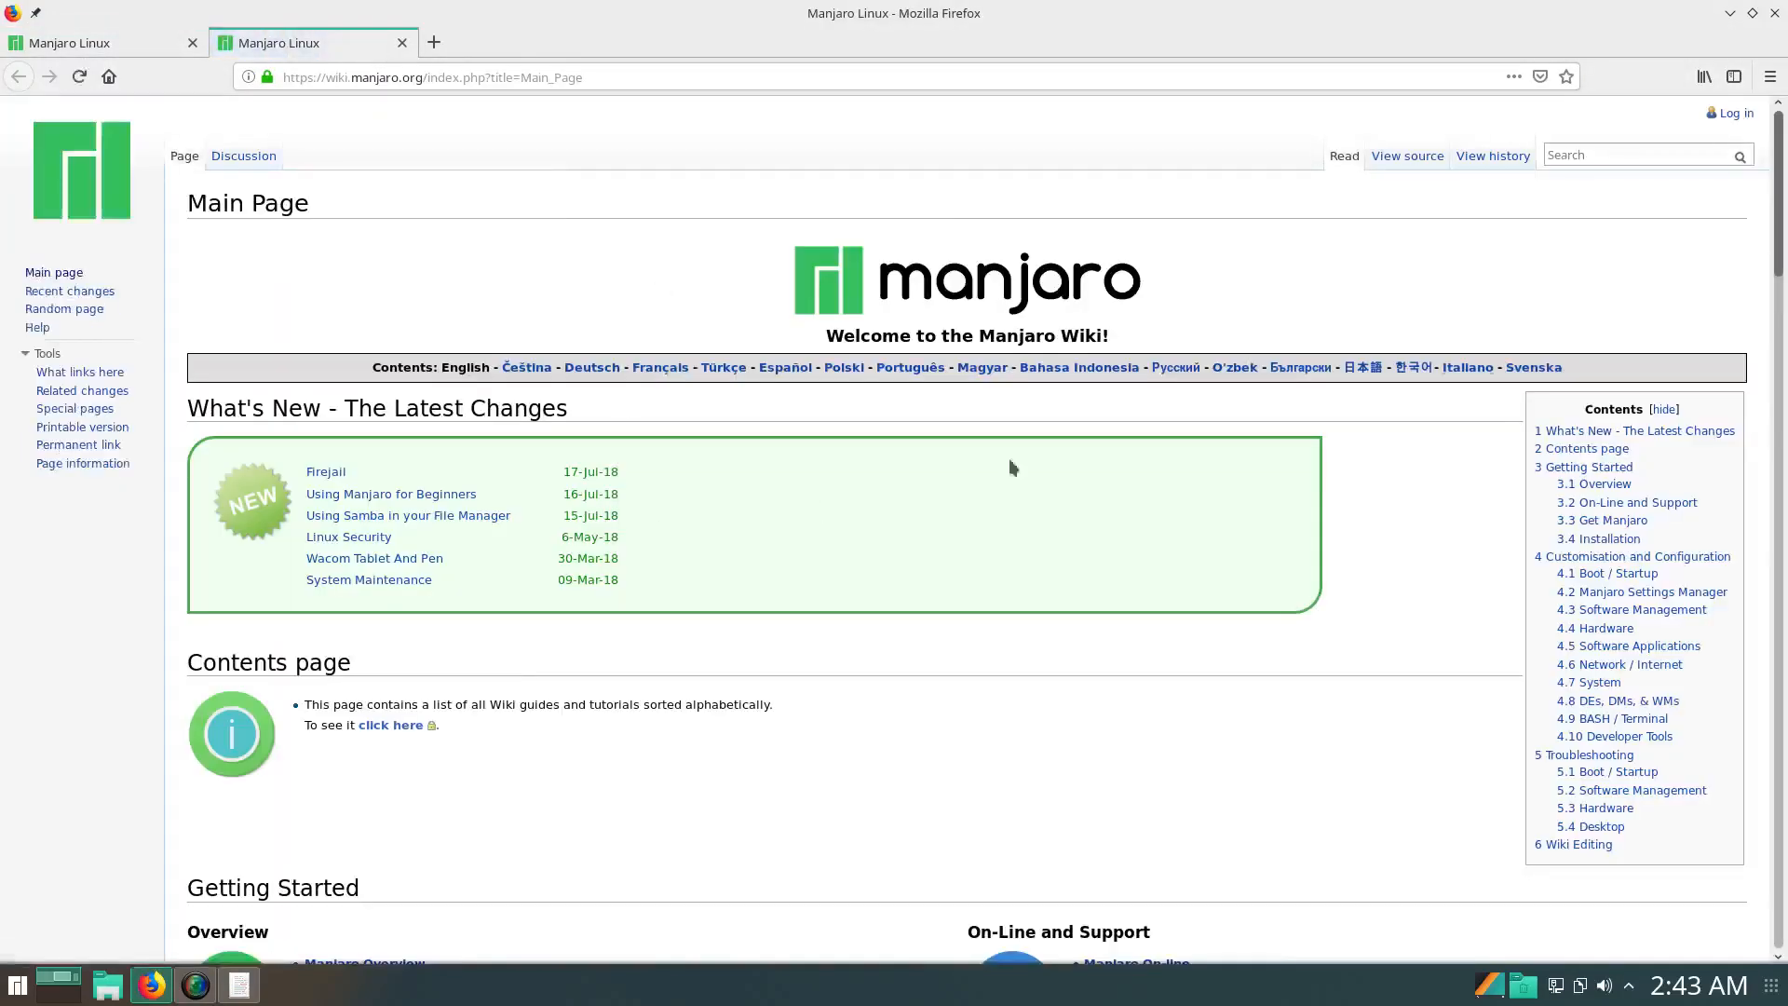
# Search the wiki for "nvidia" and read the driver installation sections of "Configure NVIDIA (non-free) settings and load them on Startup"
pyautogui.write('nvidia')
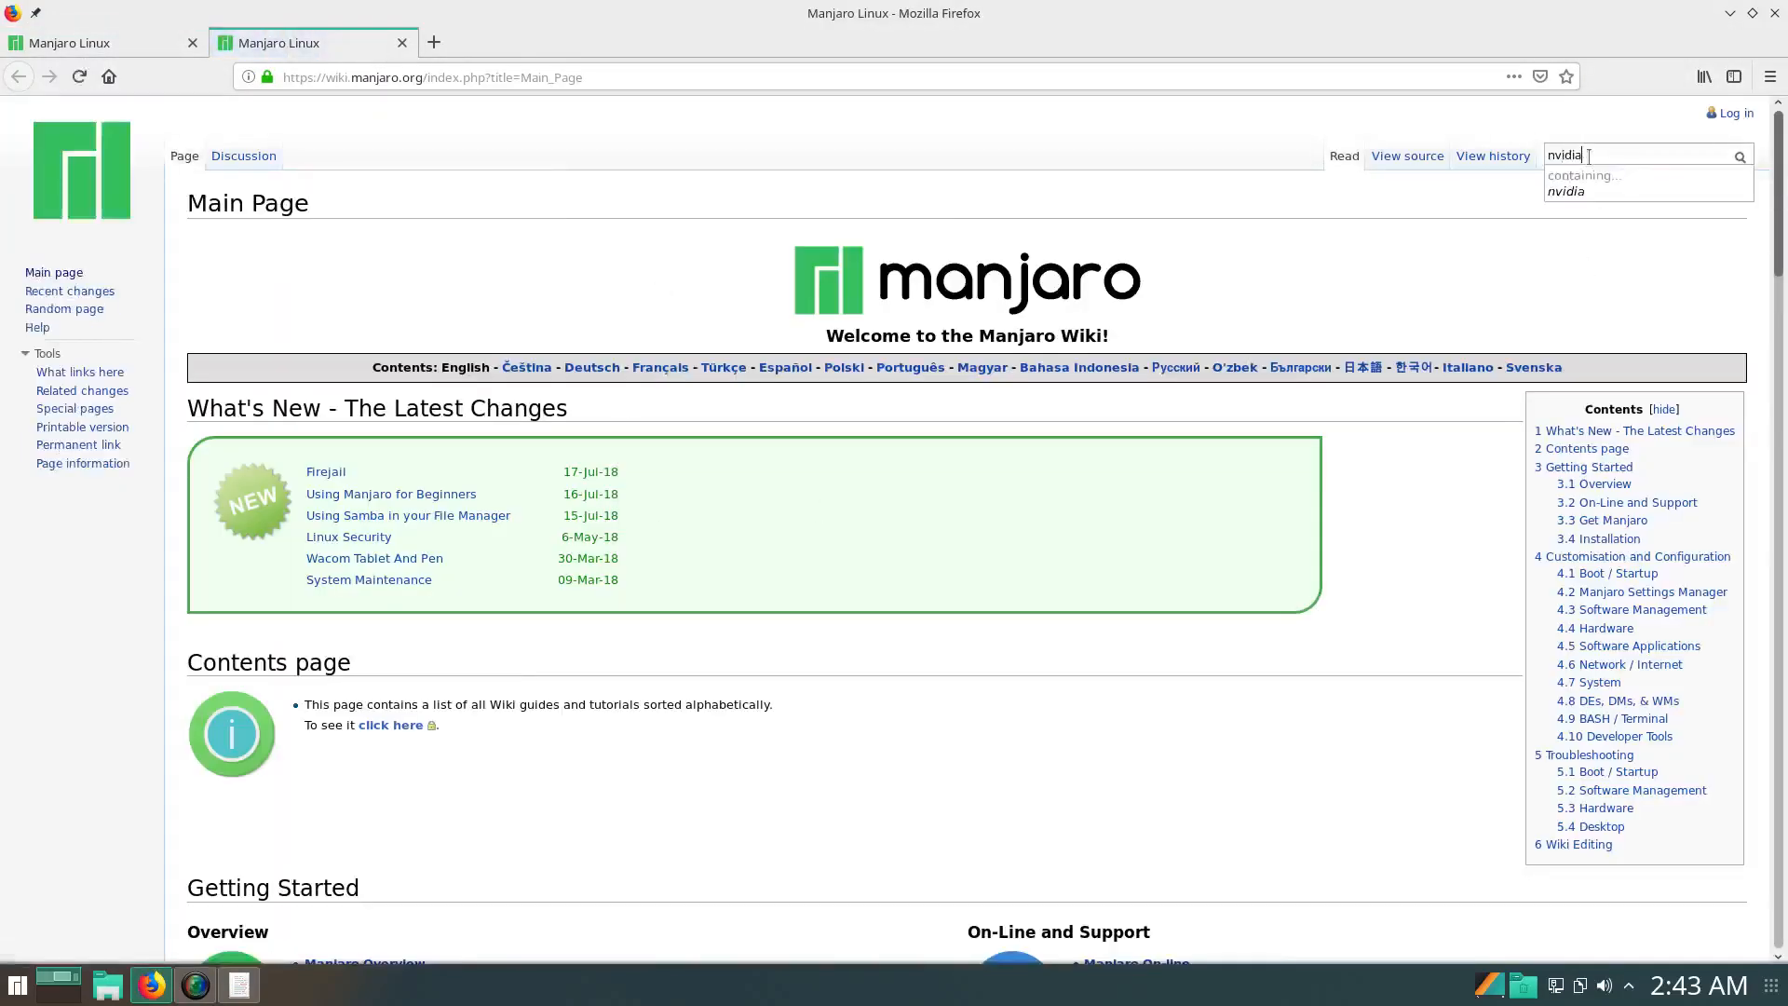
pyautogui.press('Return')
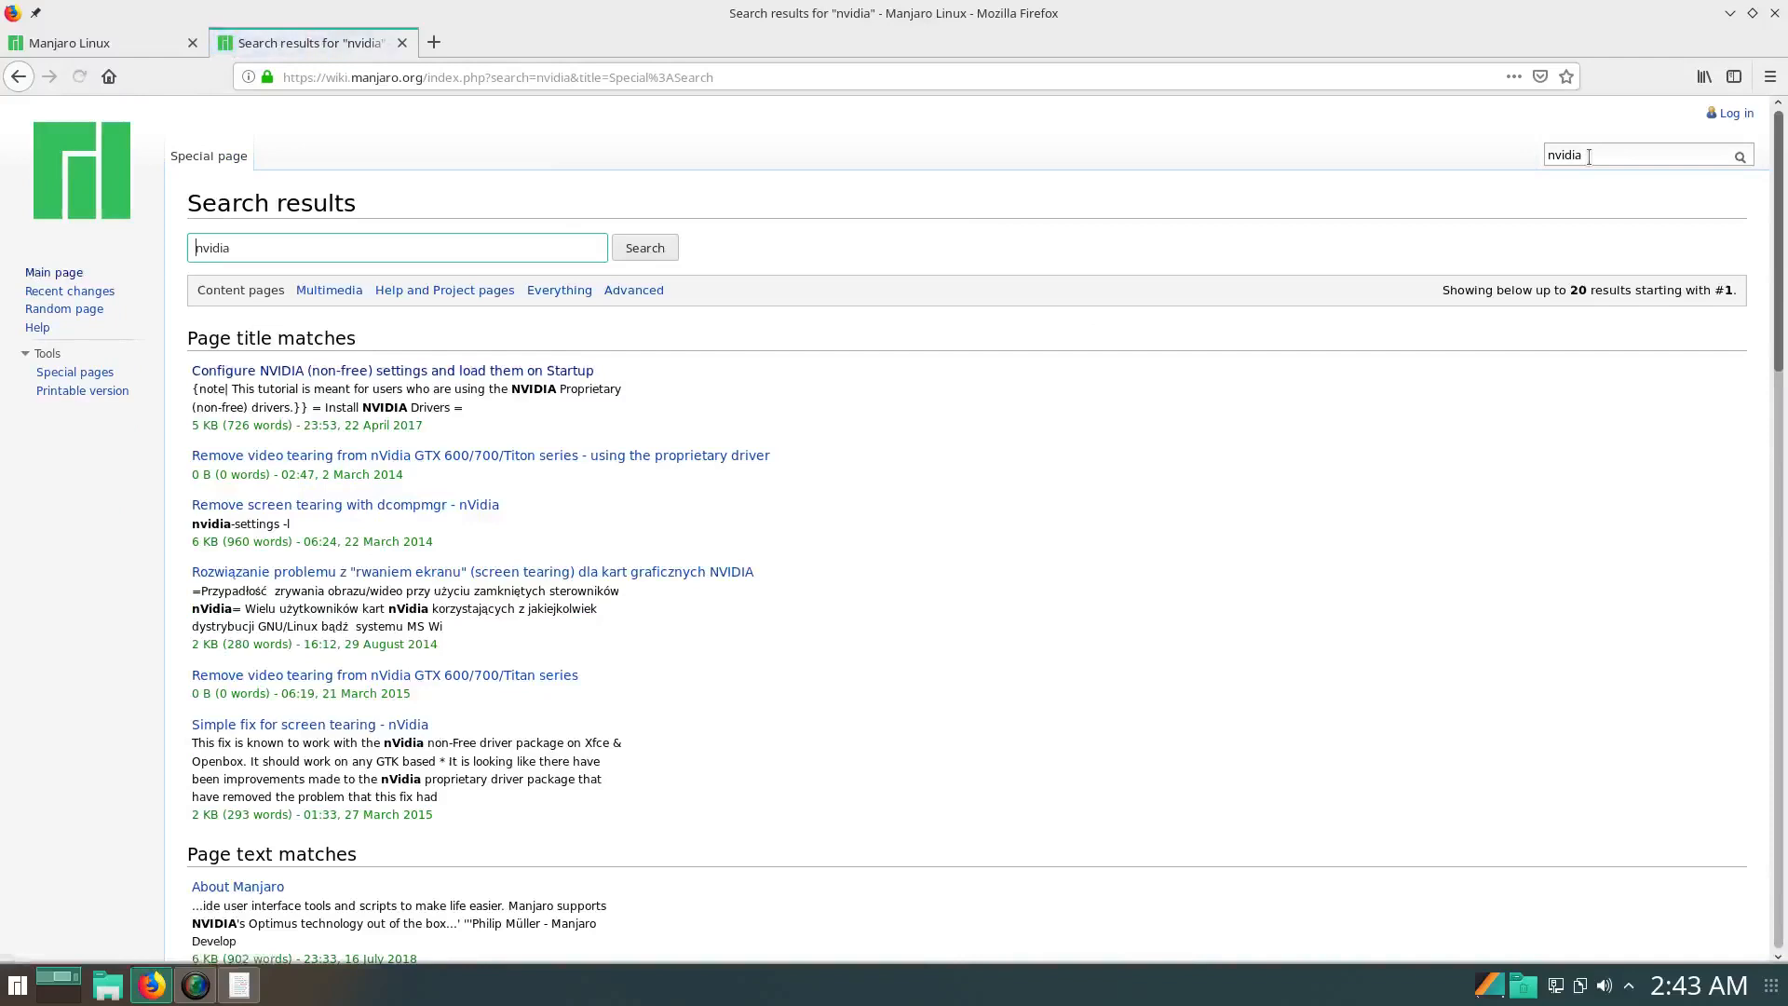
pyautogui.click(436, 373)
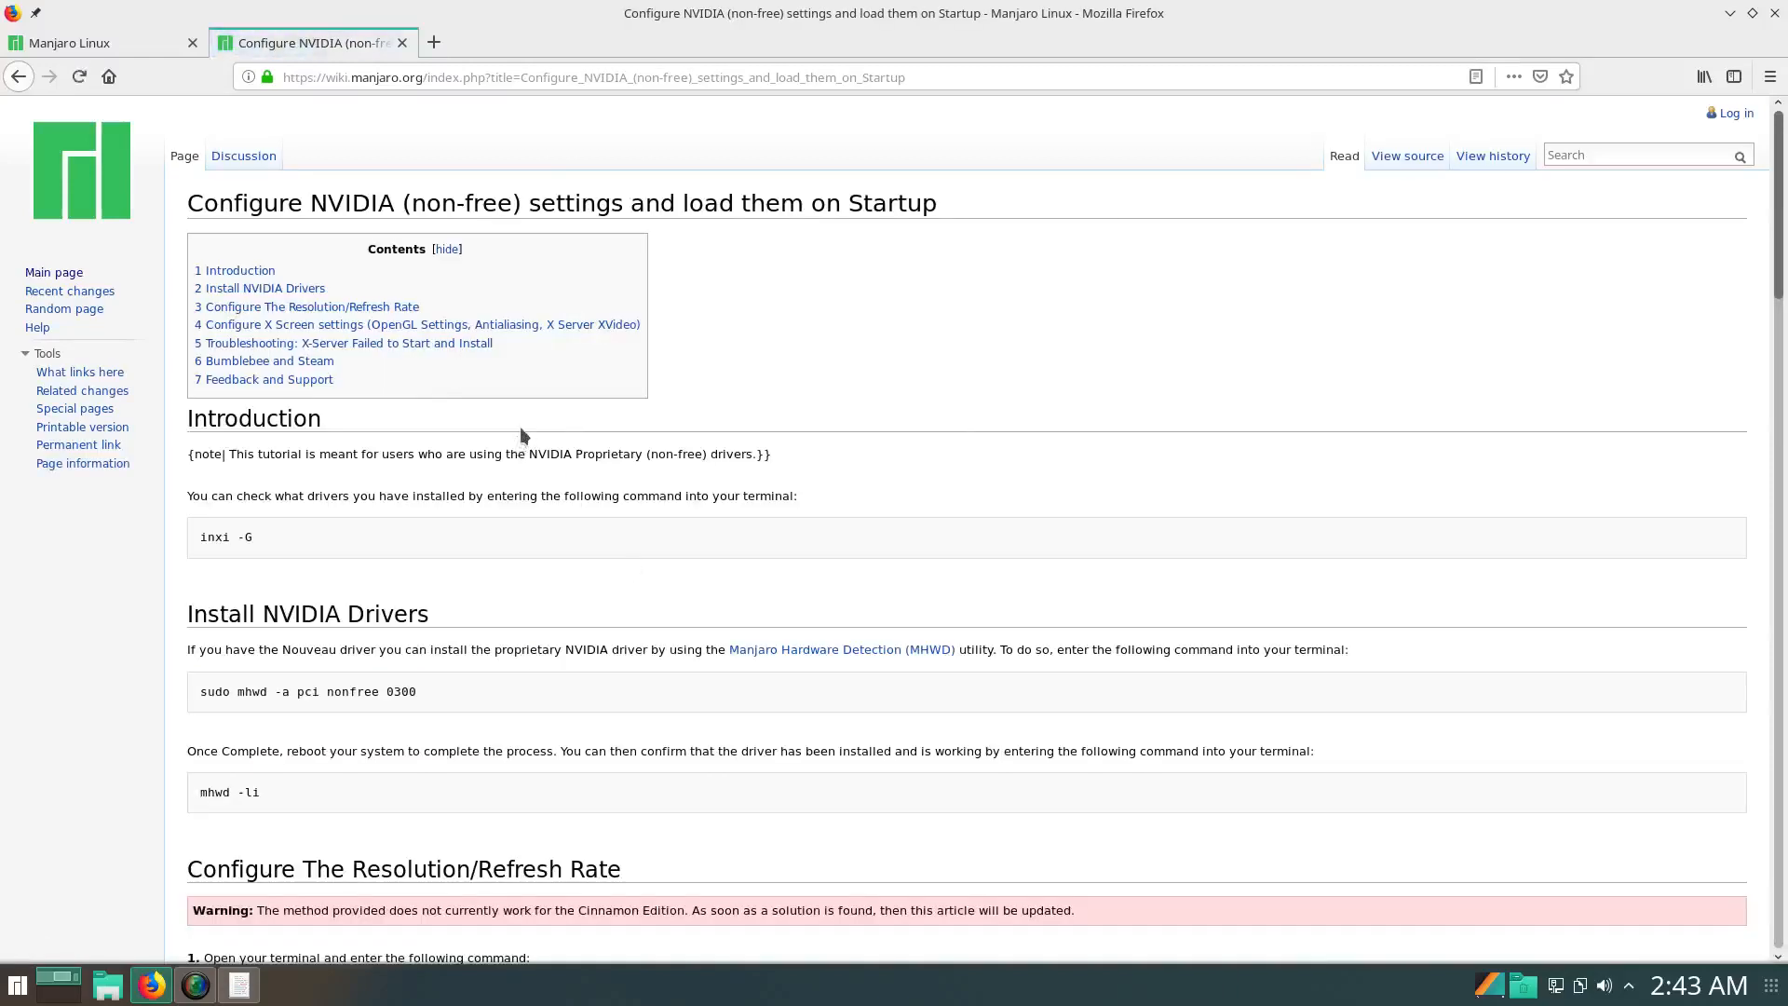
pyautogui.scroll(-3, 544, 504)
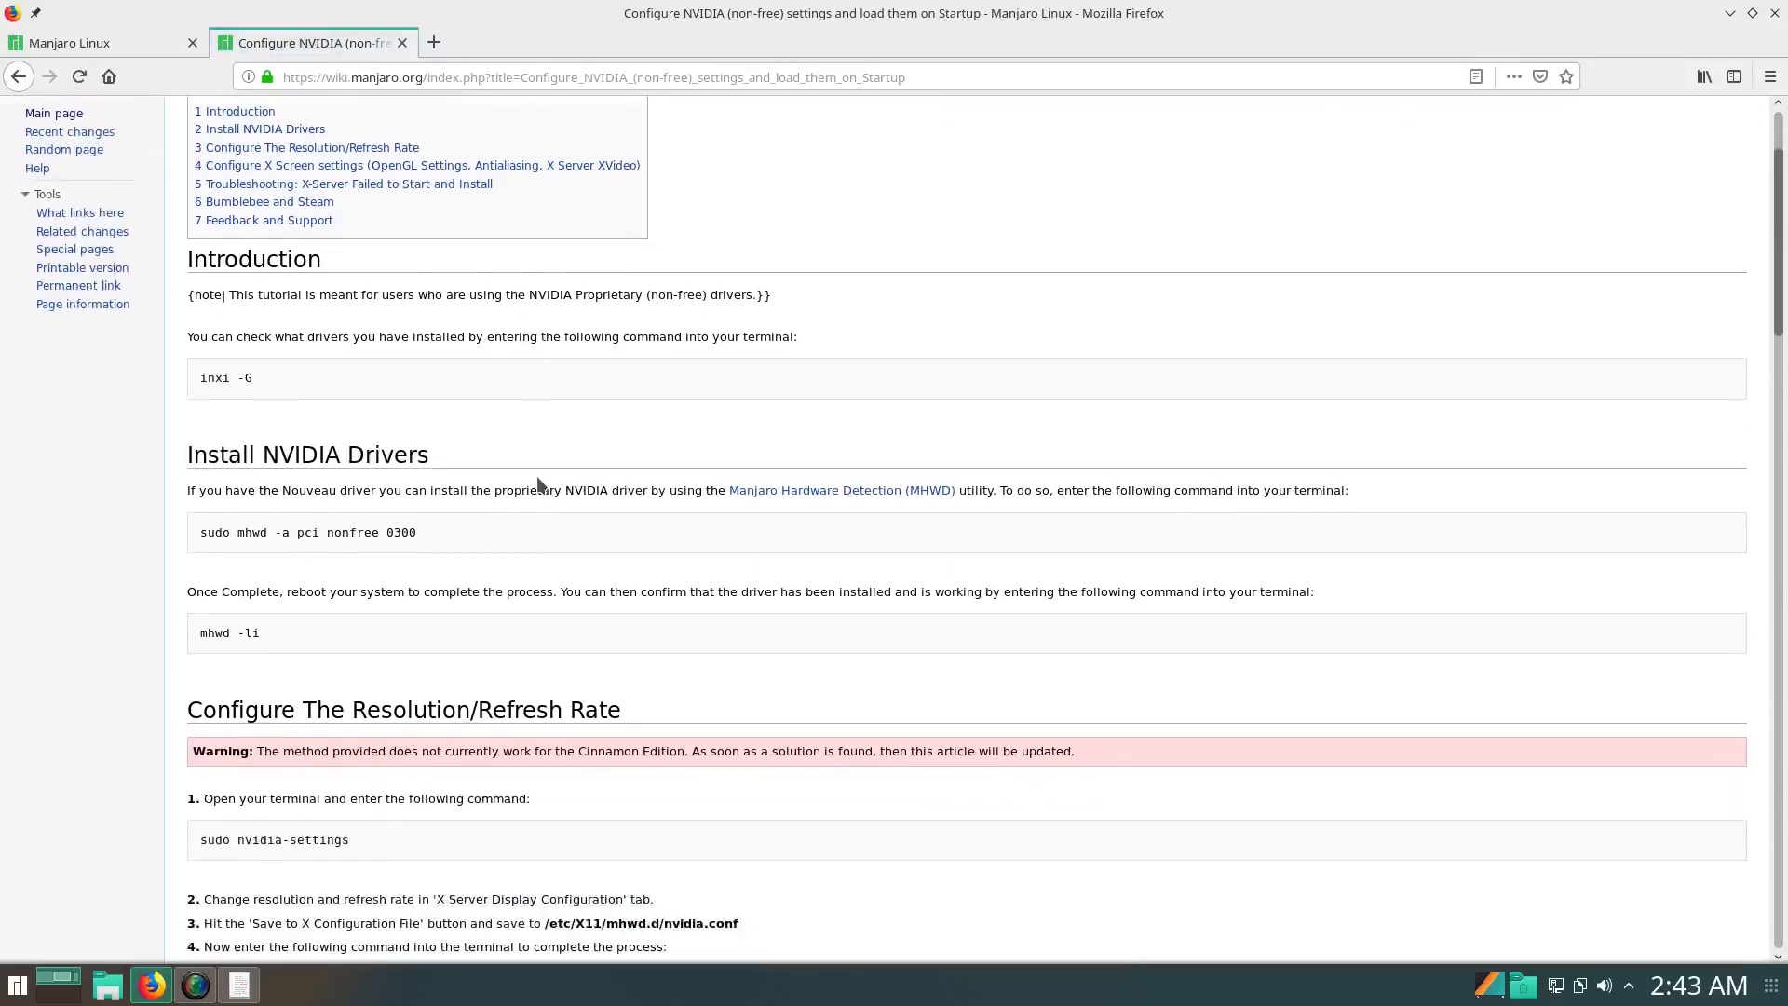
pyautogui.scroll(-3, 539, 503)
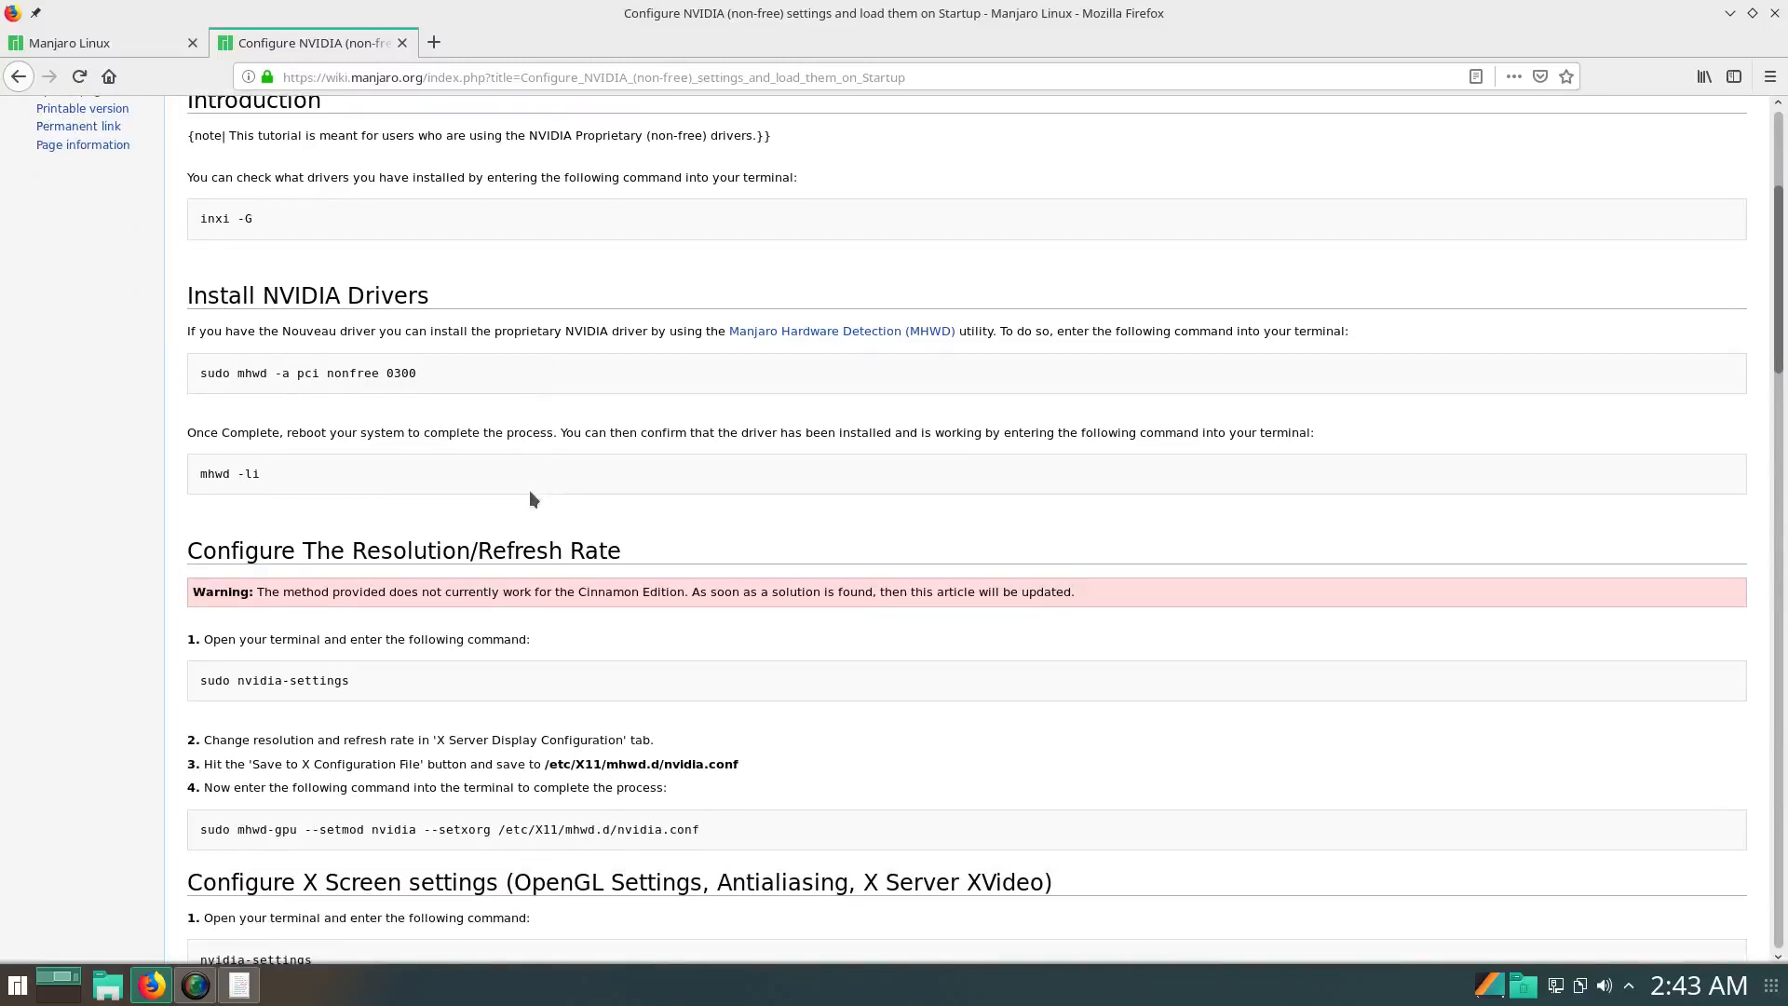
# Move Firefox off this display and run "inxi -G" in the drop-down terminal, kept open, to check the graphics driver
pyautogui.moveTo(894, 16); pyautogui.dragTo(0, 142)
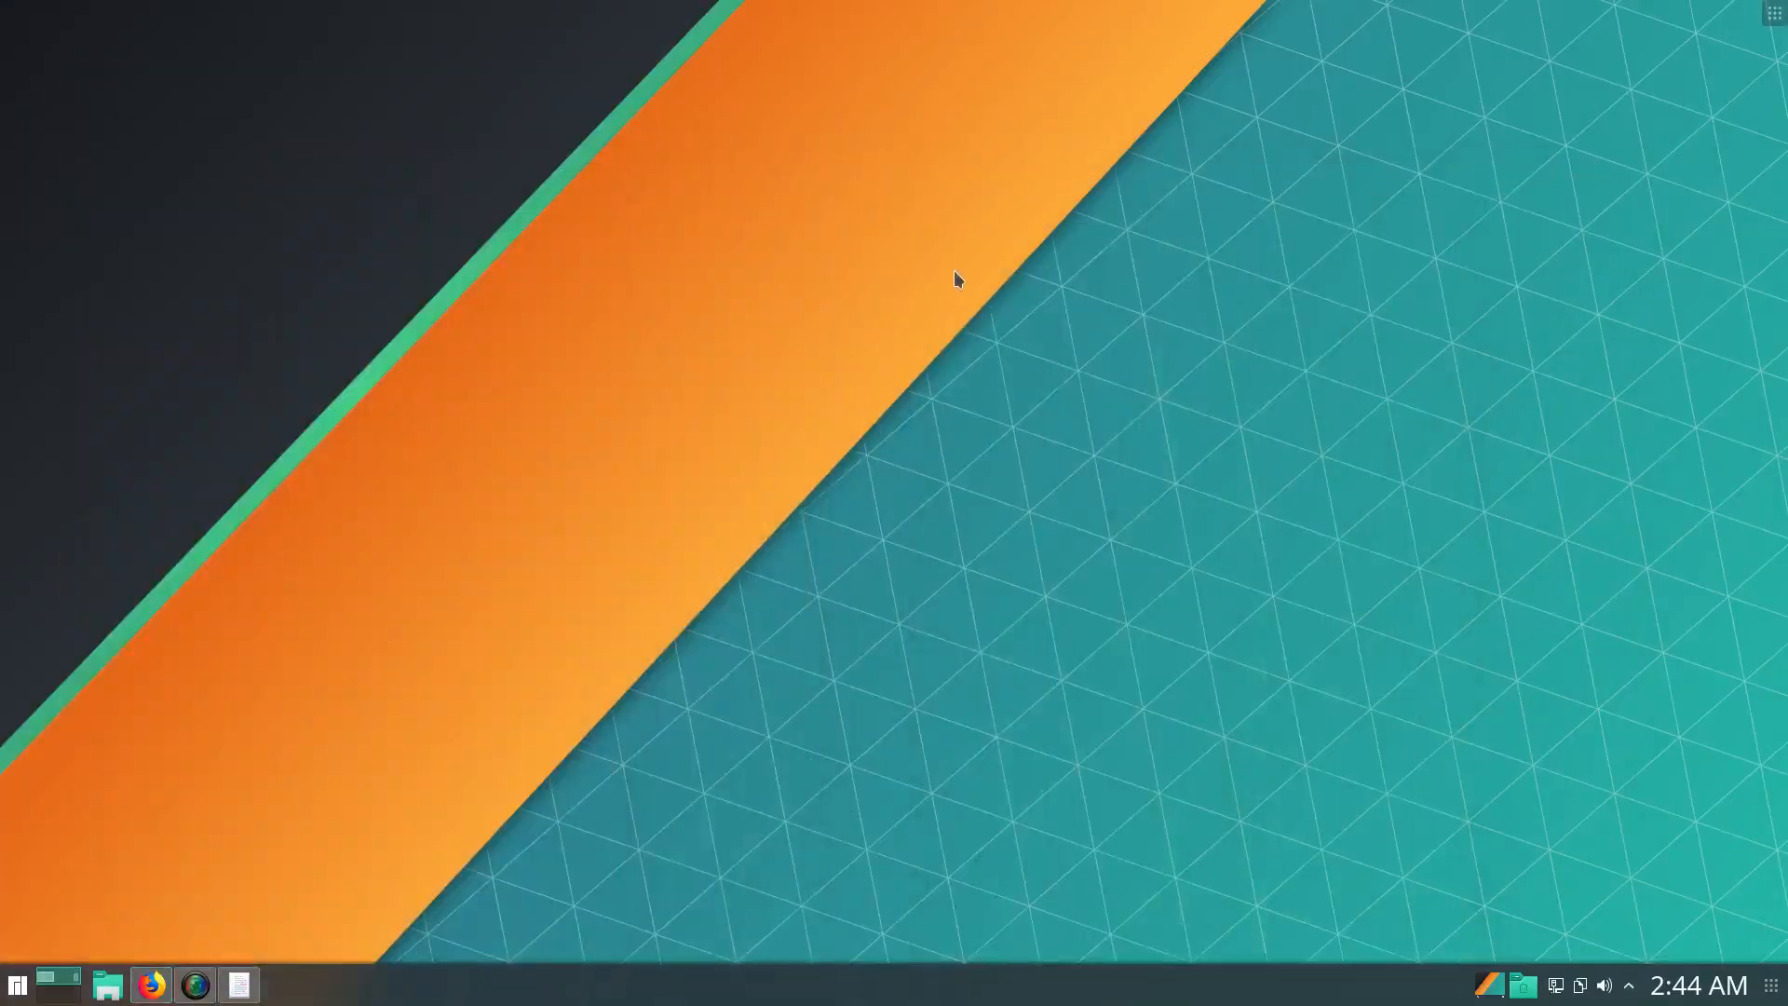
pyautogui.press('F12')
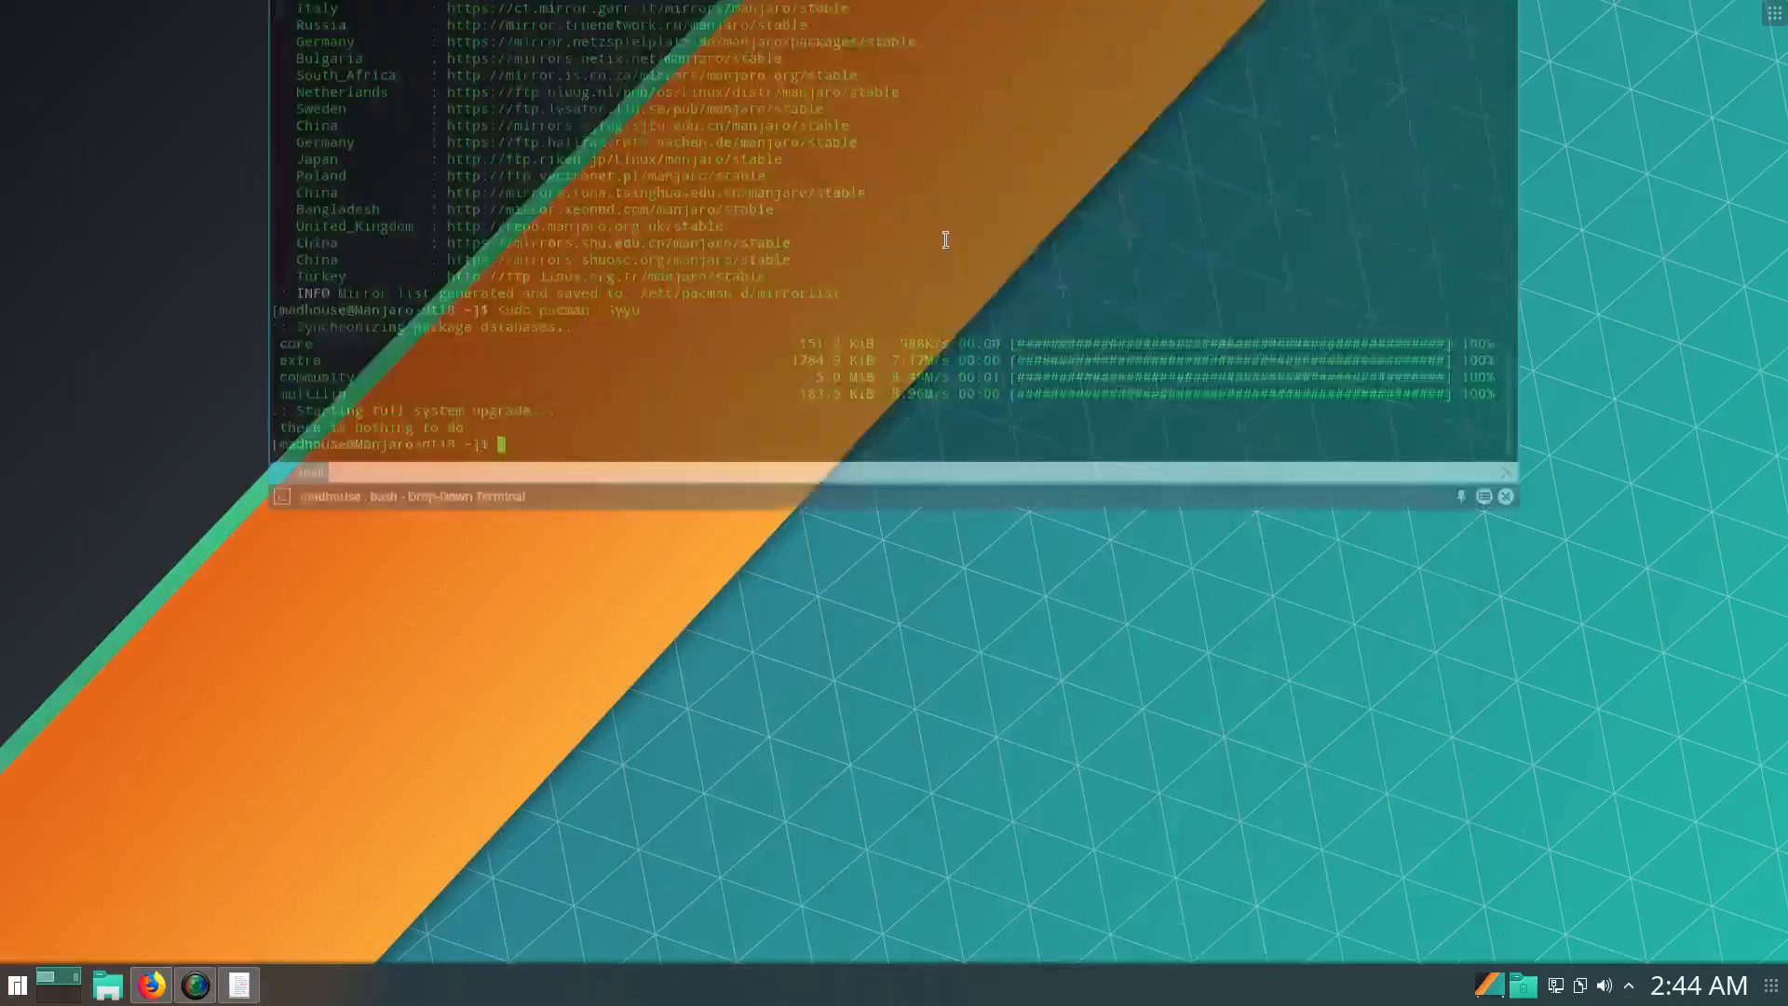
pyautogui.click(1460, 564)
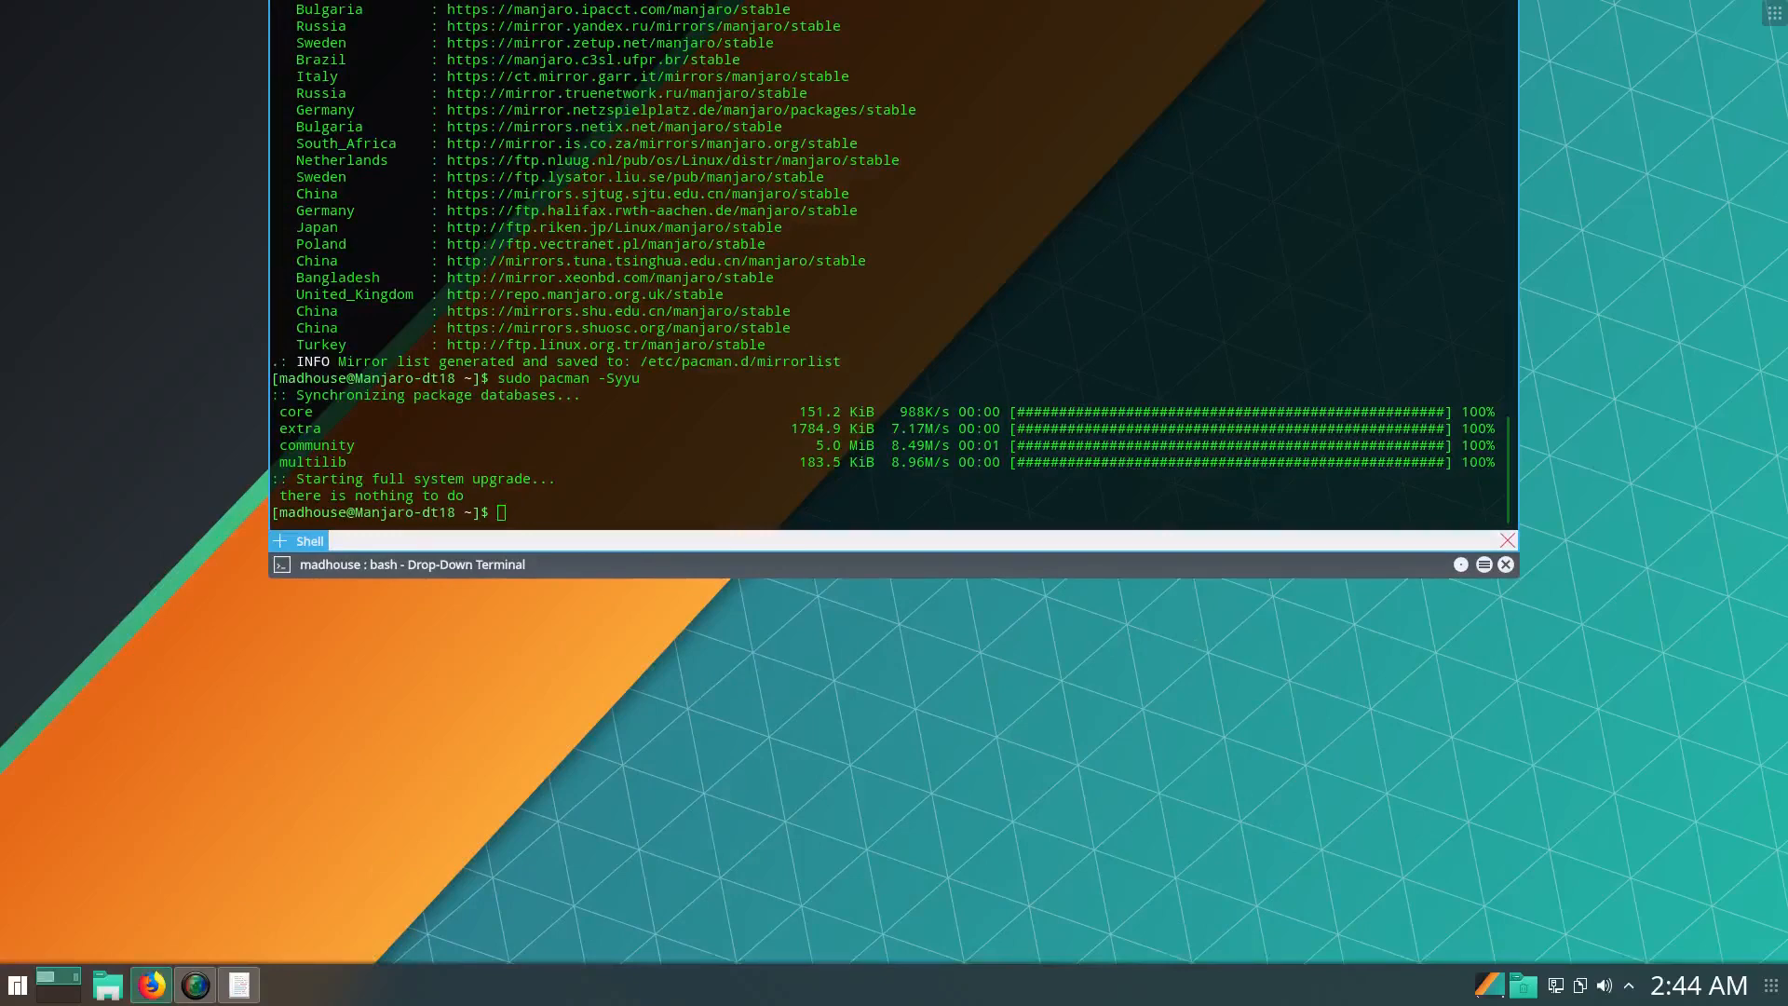
pyautogui.click(566, 508)
pyautogui.write('inxi -G')
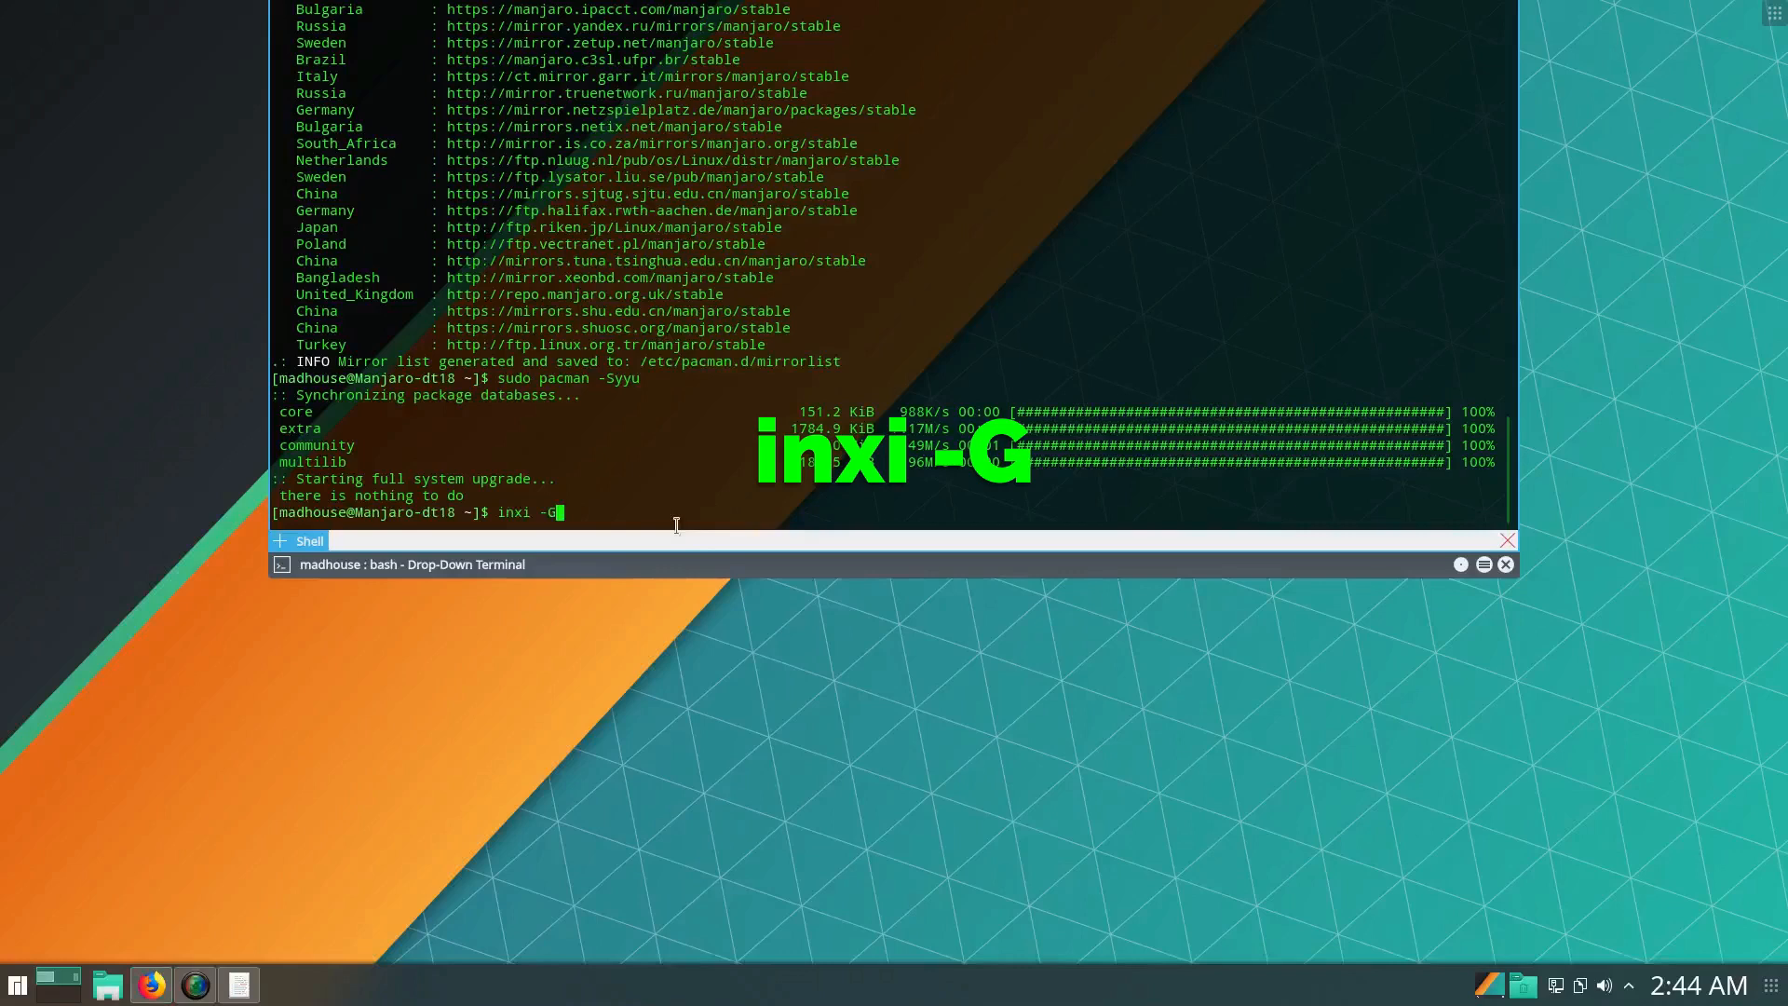
pyautogui.press('Return')
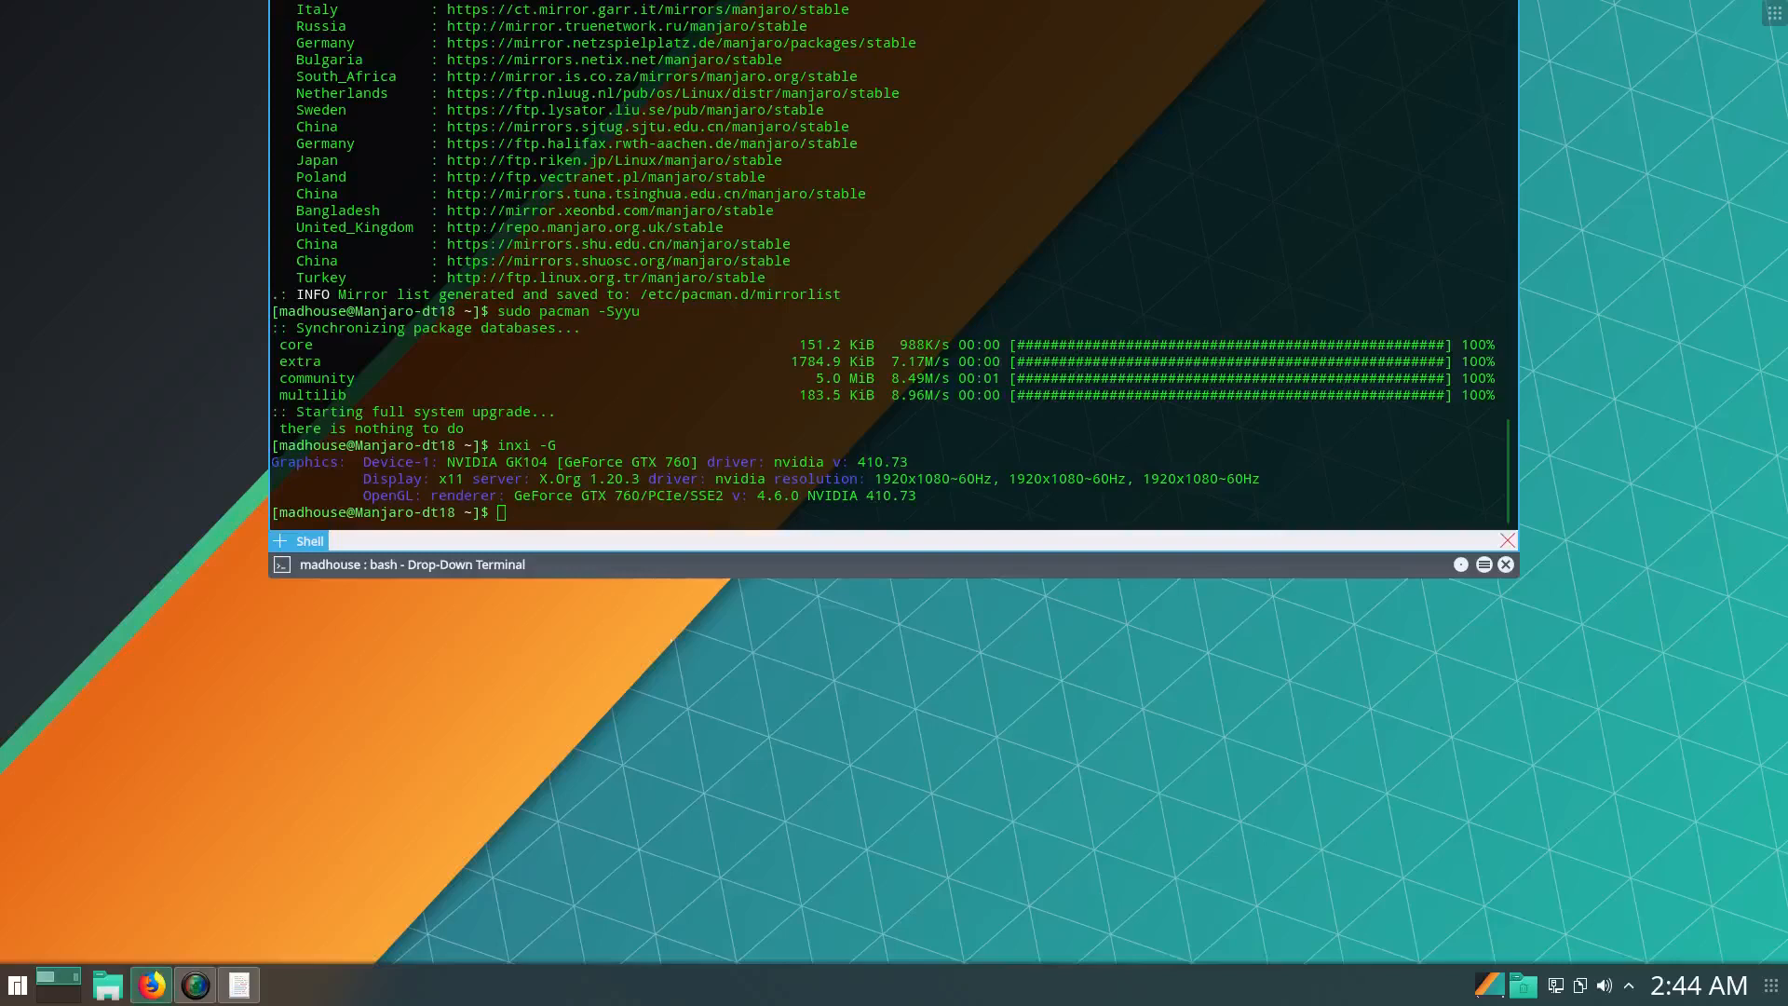
# Launch the NVIDIA settings tool with administrator rights by running "sudo nvidia-settings" in the terminal
pyautogui.click(639, 518)
pyautogui.write('sudo nvidia-settings')
pyautogui.press('Return')
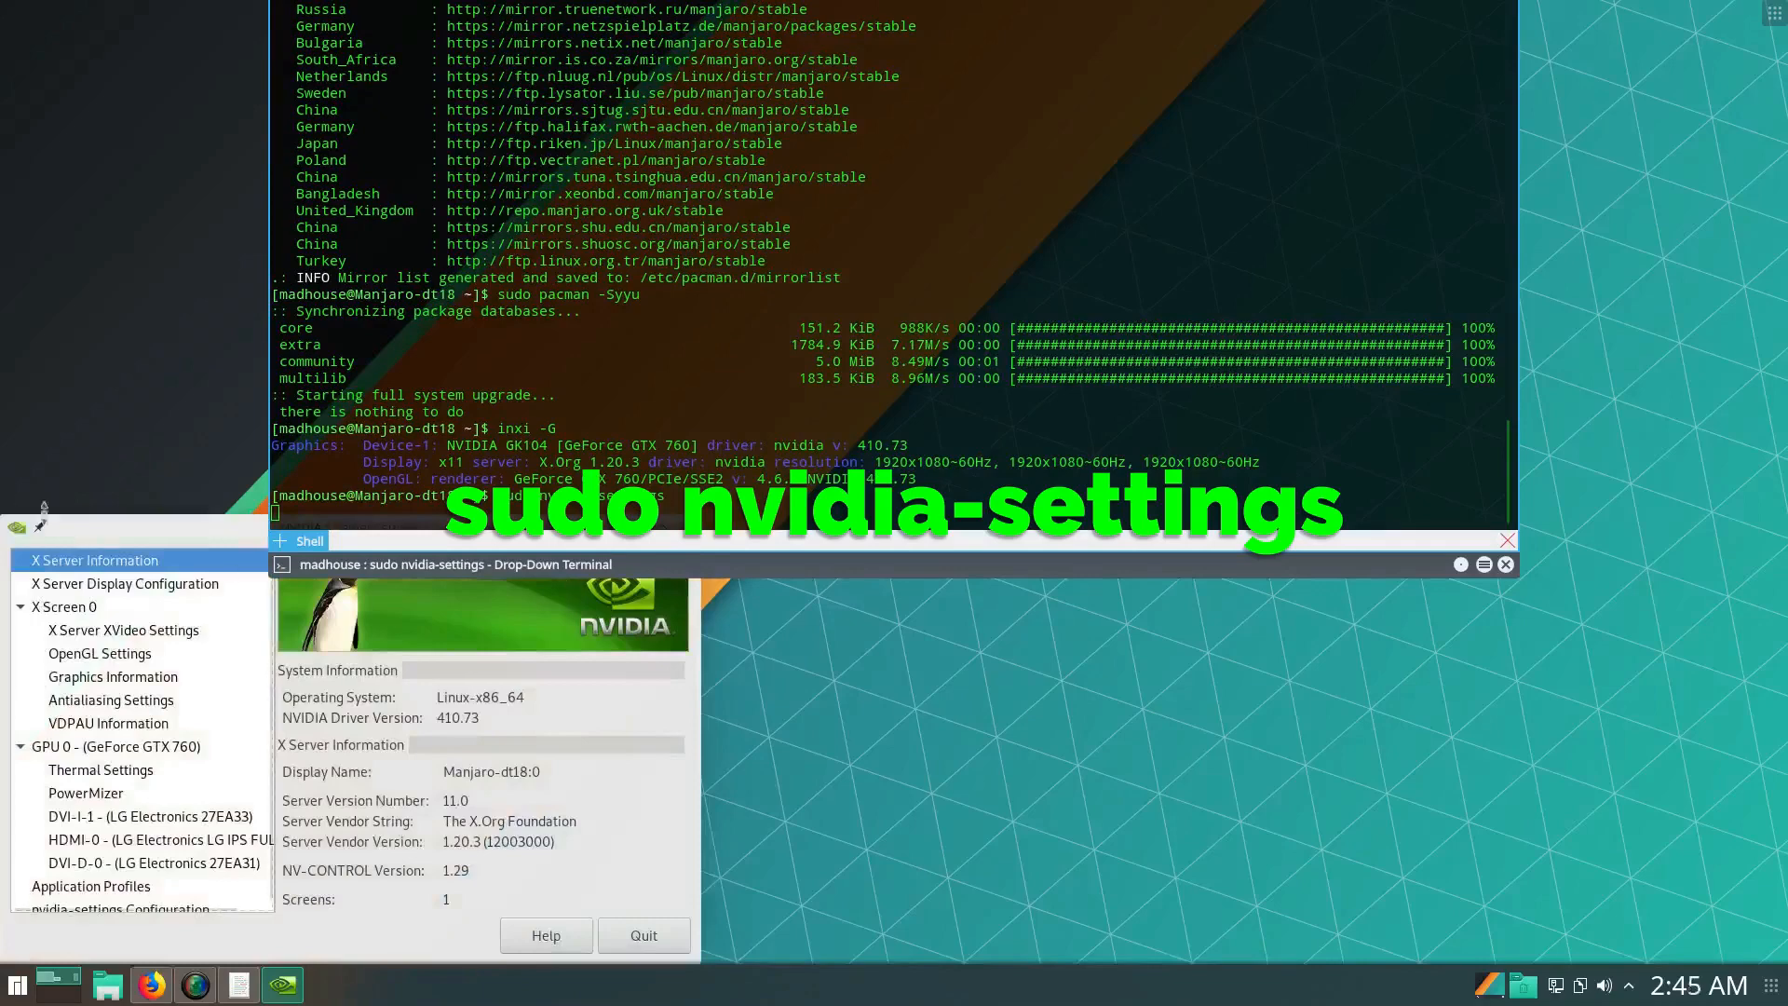
# Hide the drop-down terminal and maximize the NVIDIA X Server Settings window
pyautogui.moveTo(173, 540); pyautogui.dragTo(216, 440)
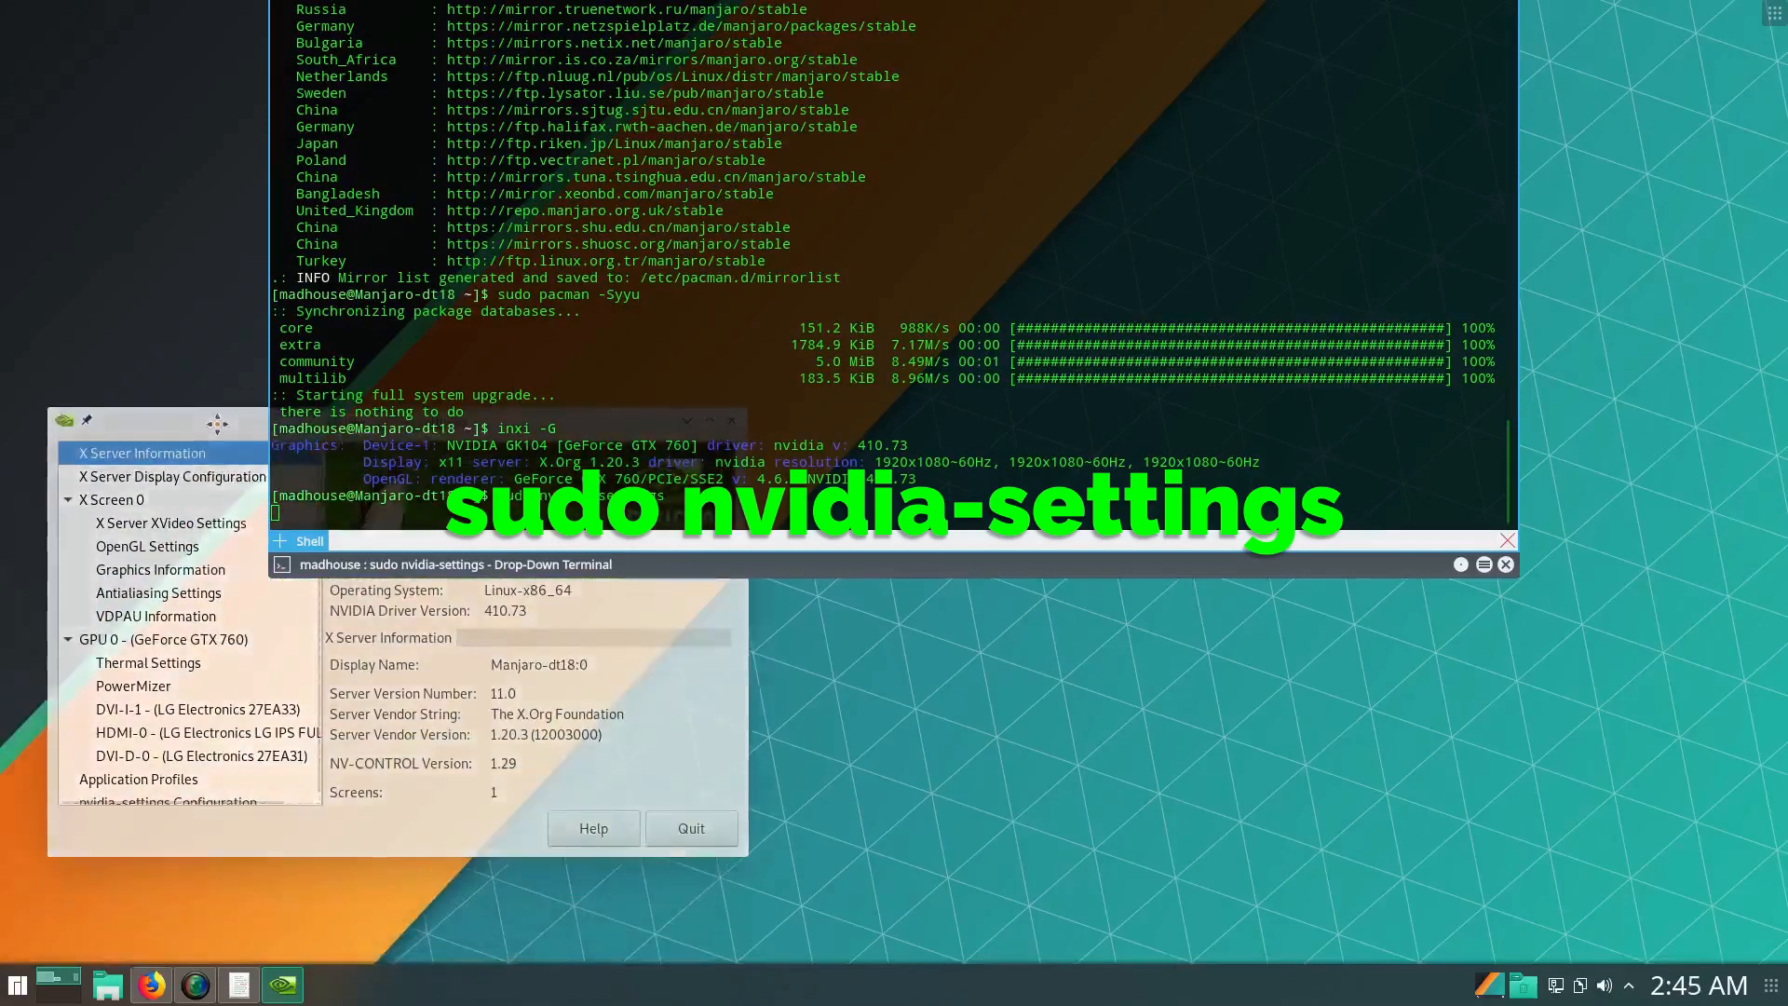
pyautogui.click(1458, 563)
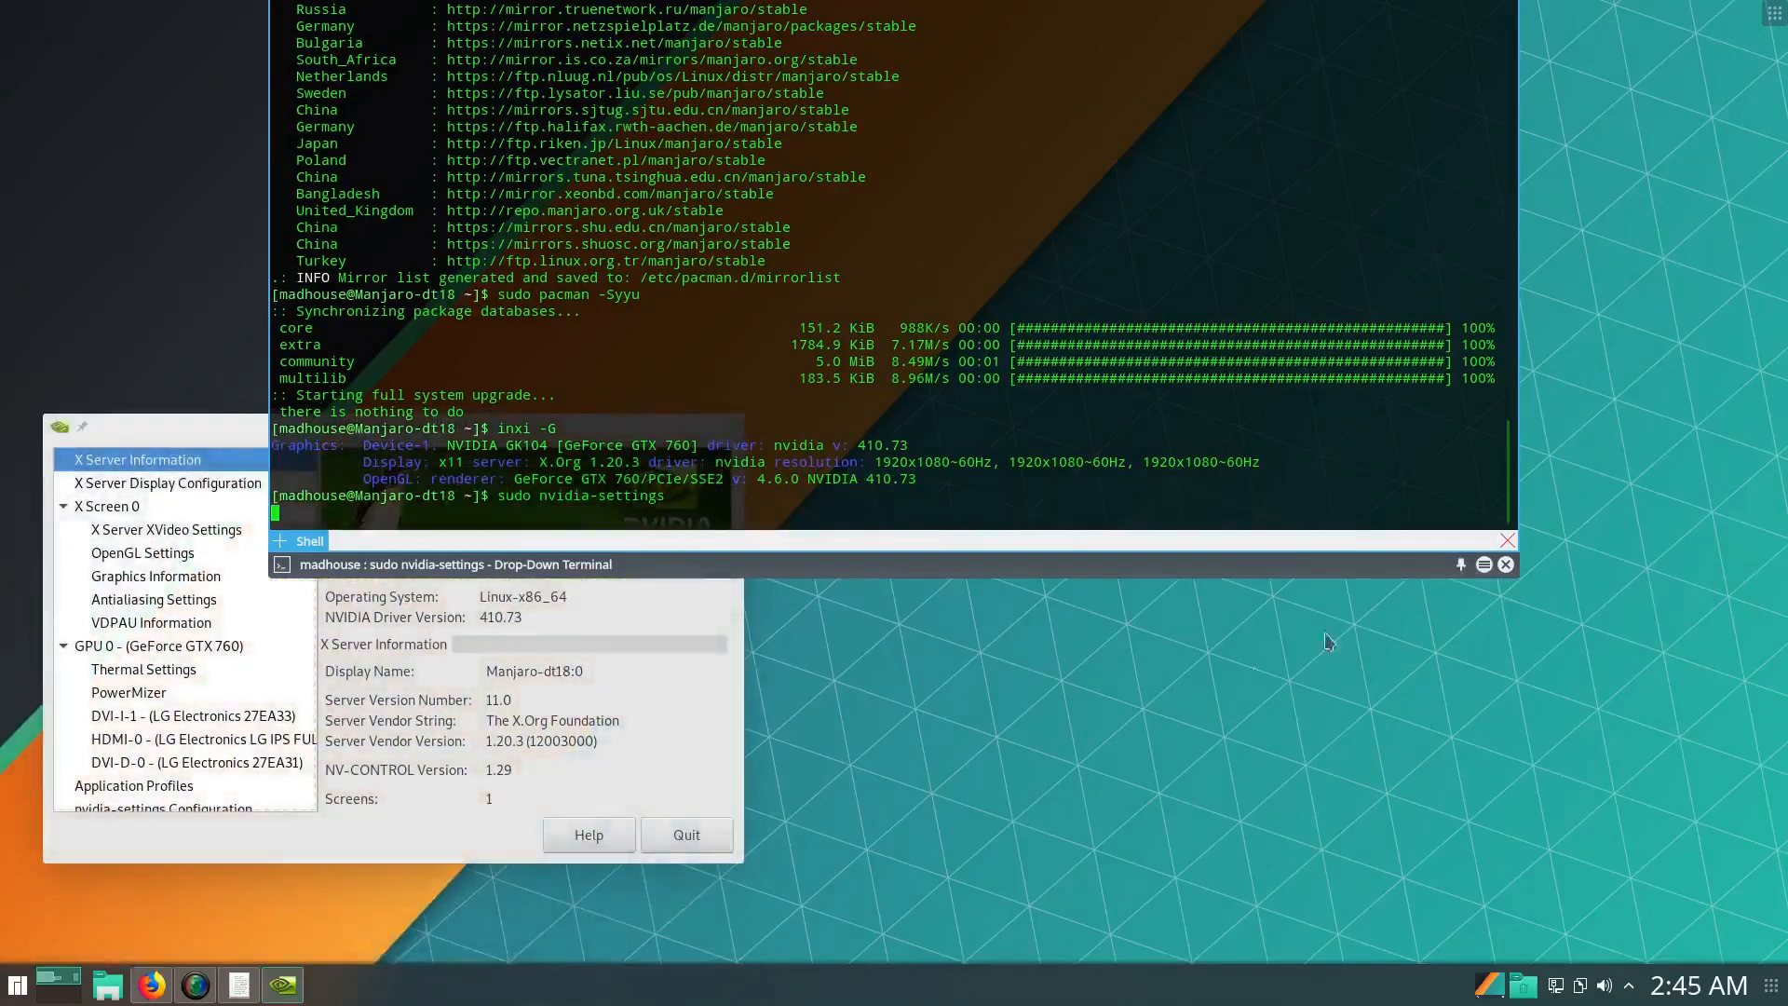
pyautogui.click(1255, 668)
pyautogui.doubleClick(399, 421)
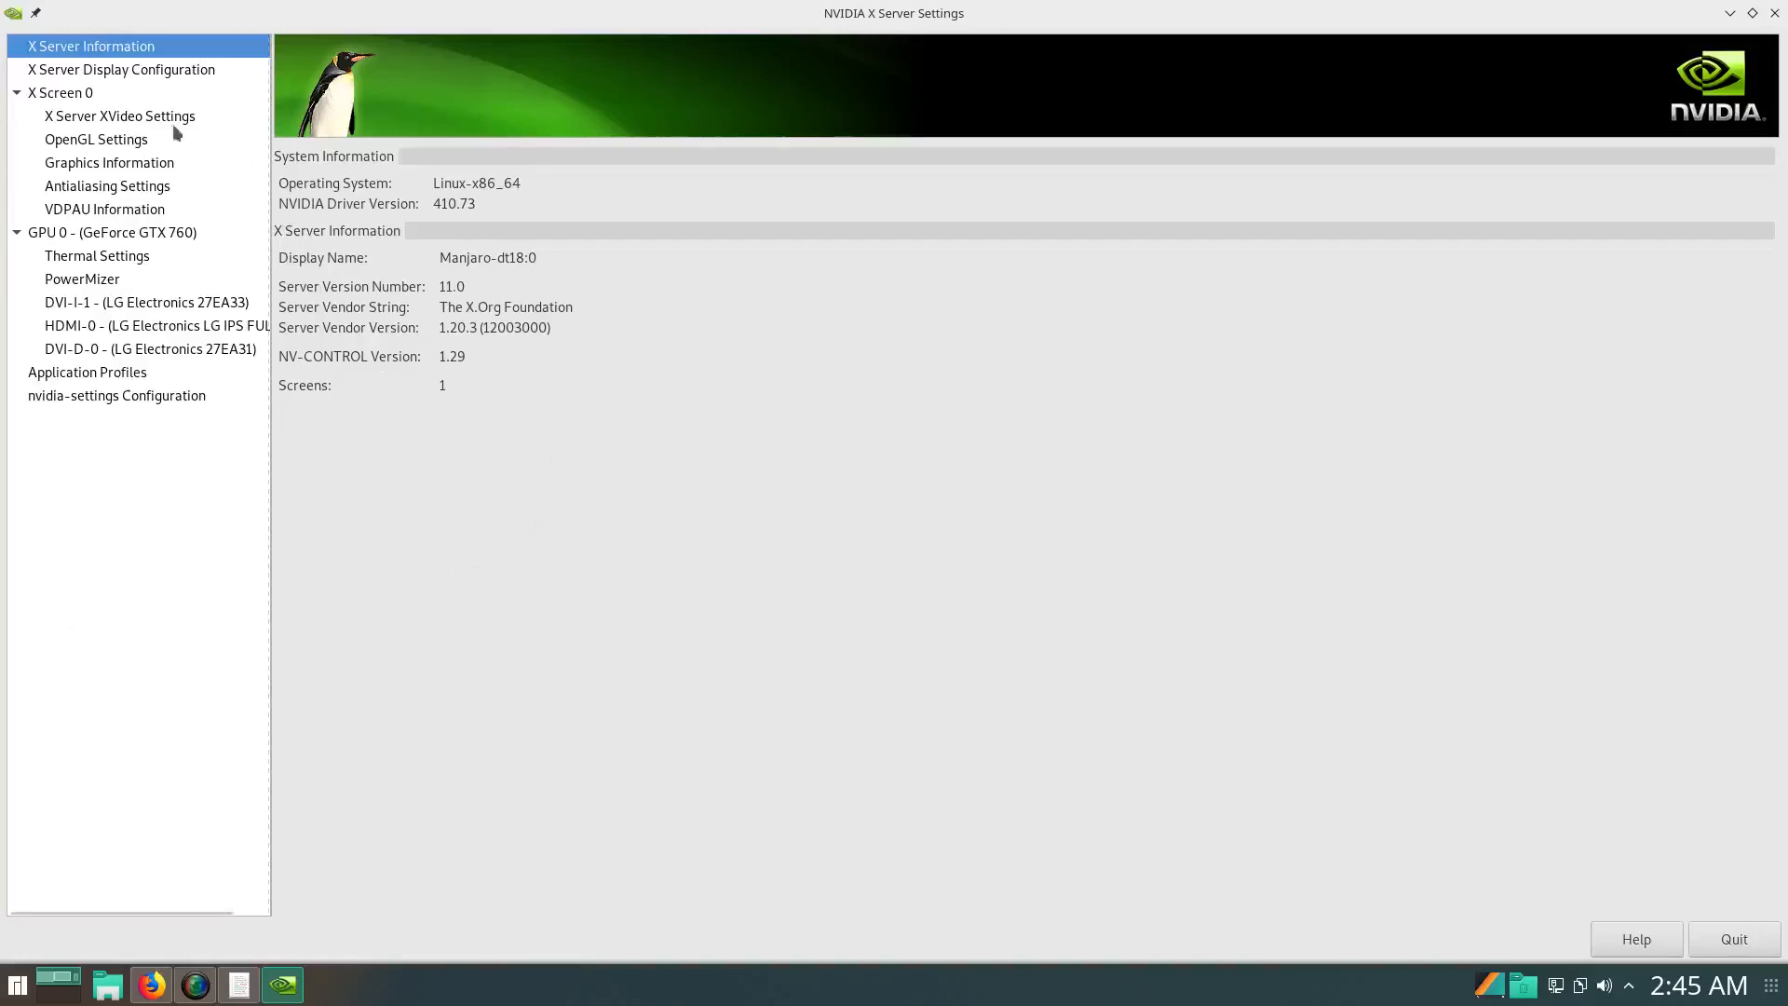
# Open the X Server Display Configuration with its advanced options and inspect the details of the 1080x1920 display in the layout
pyautogui.click(108, 73)
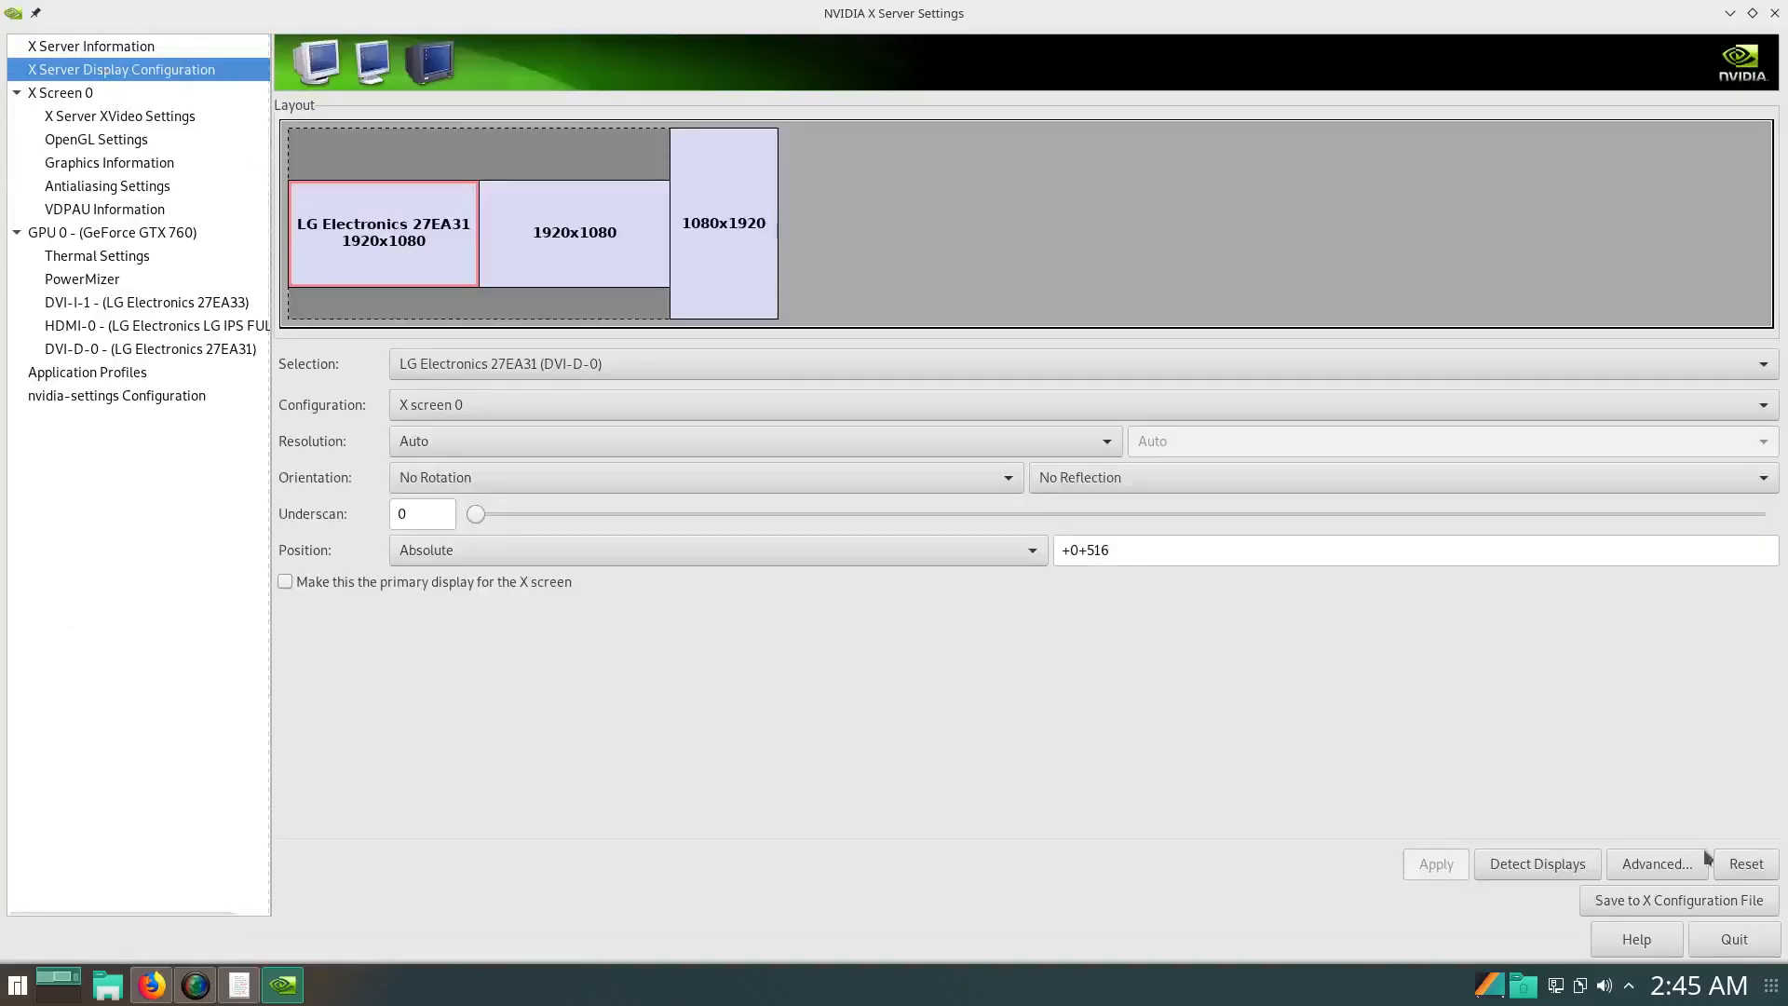
pyautogui.click(1623, 864)
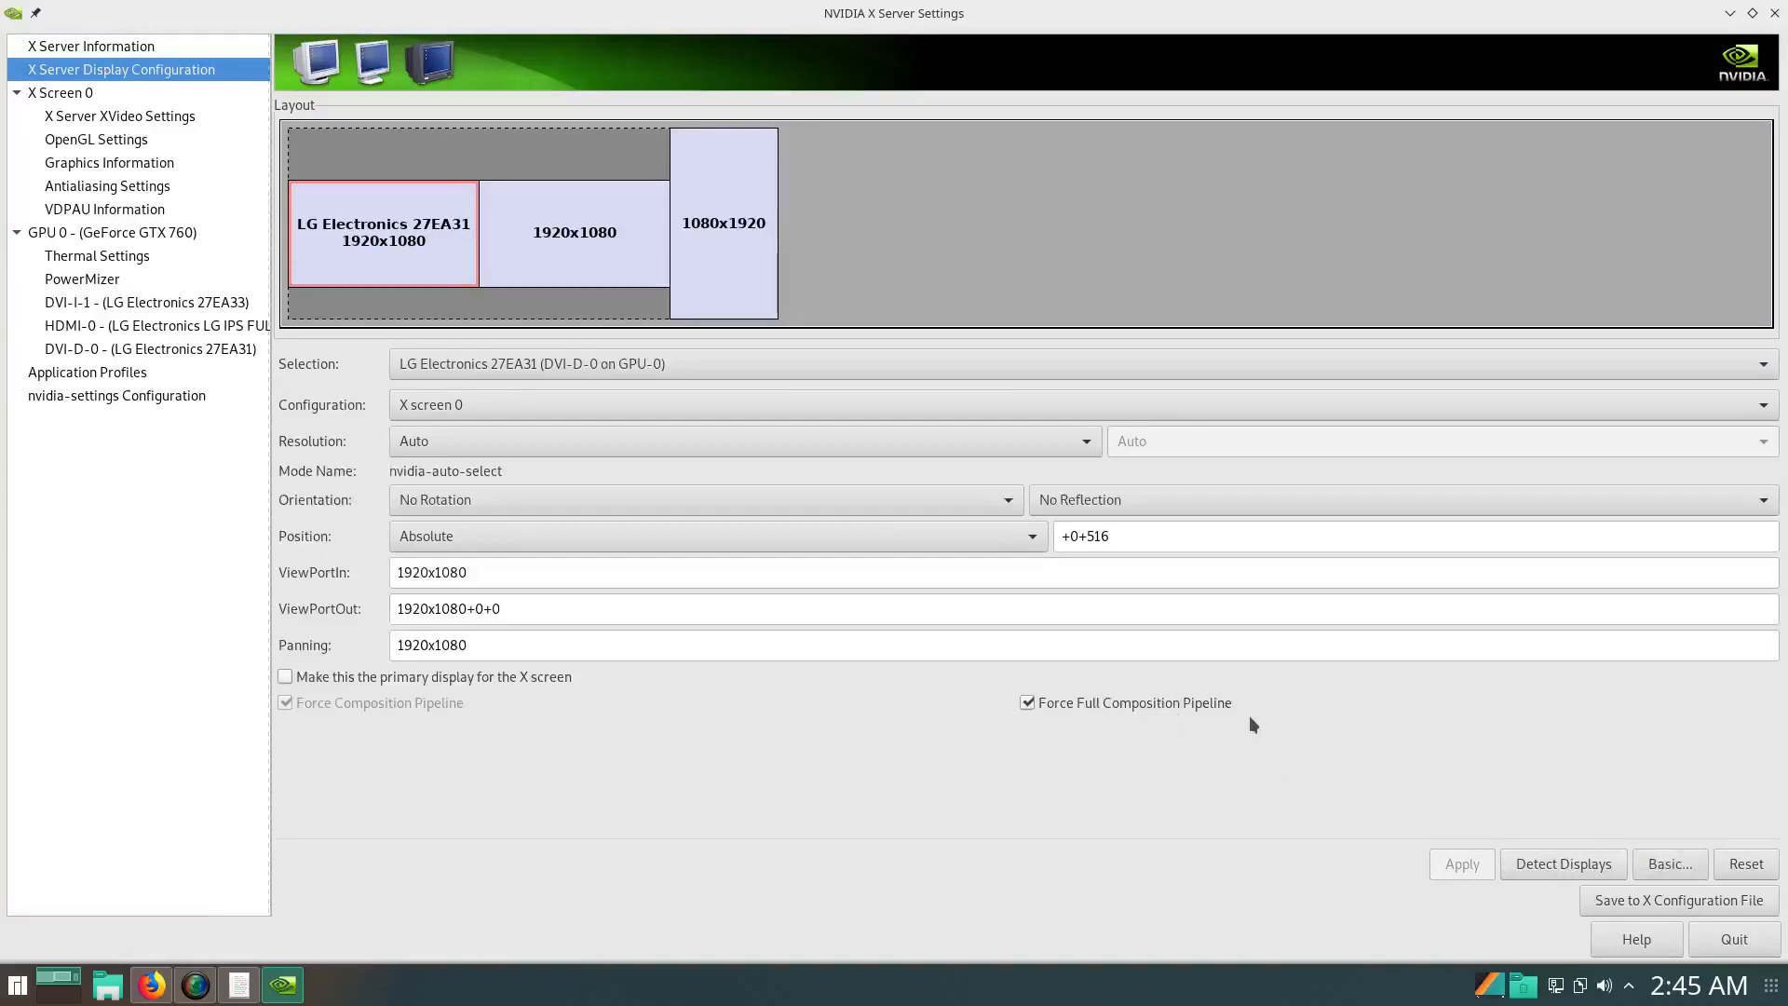
pyautogui.moveTo(1267, 713)
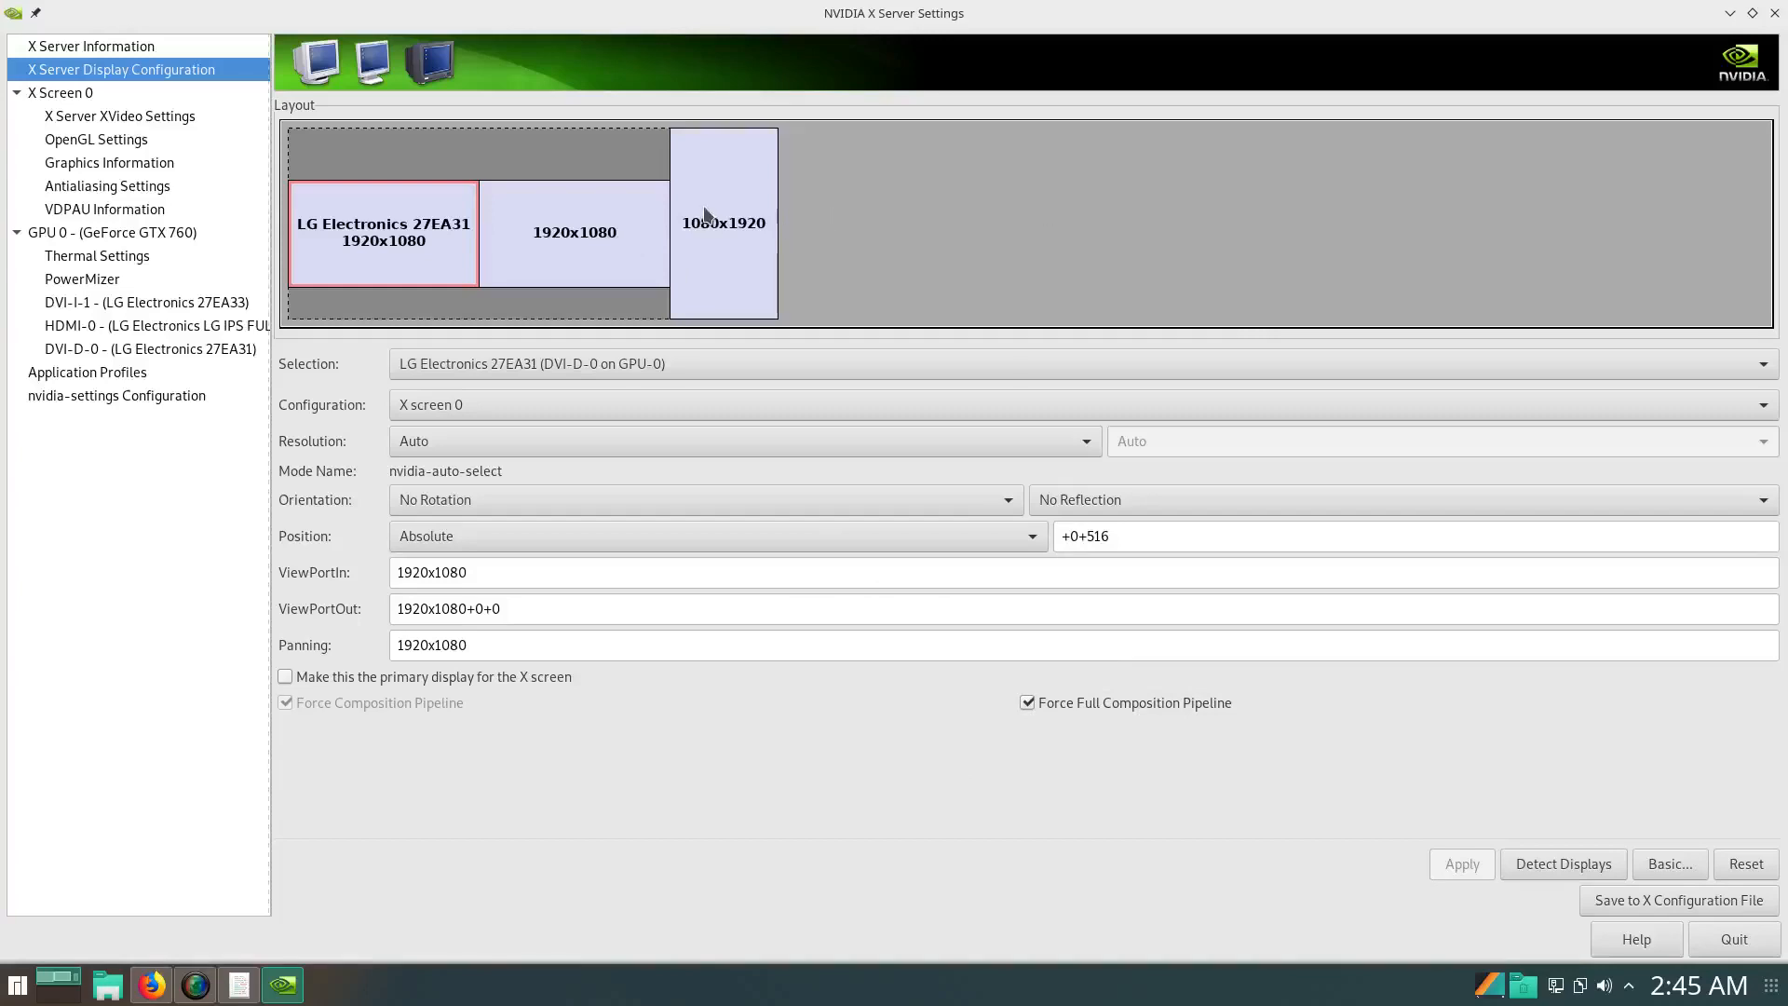
pyautogui.moveTo(708, 217)
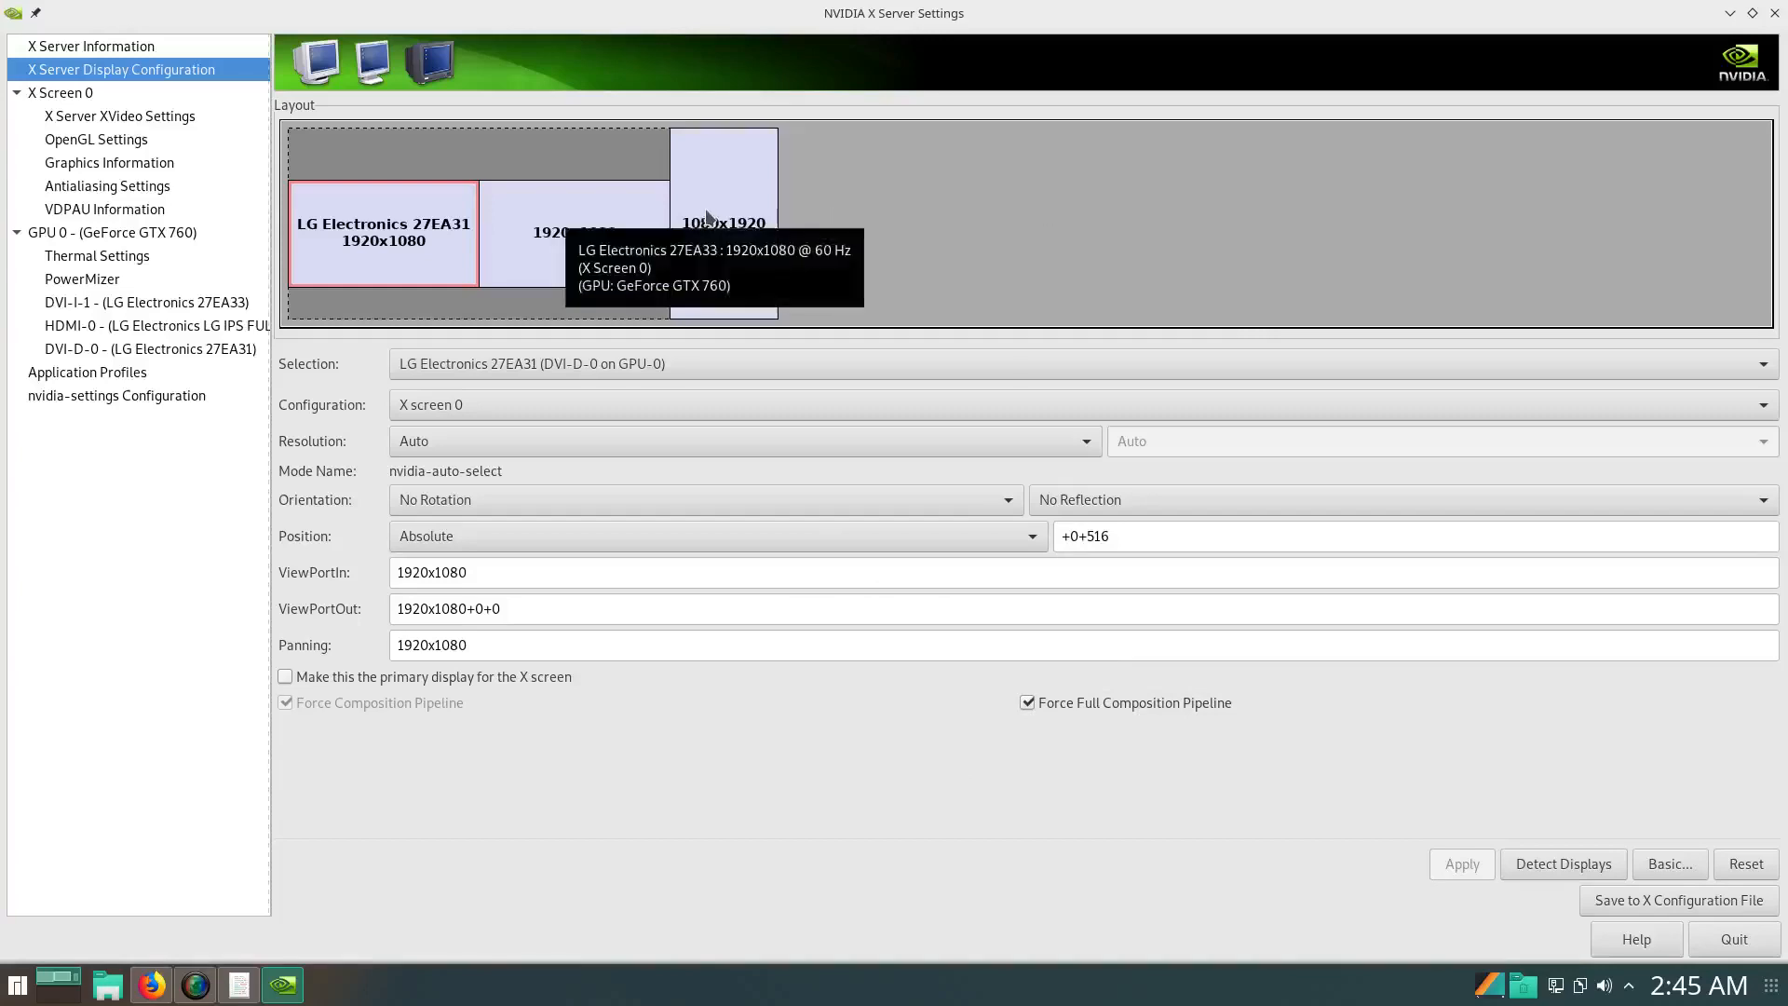
pyautogui.click(708, 217)
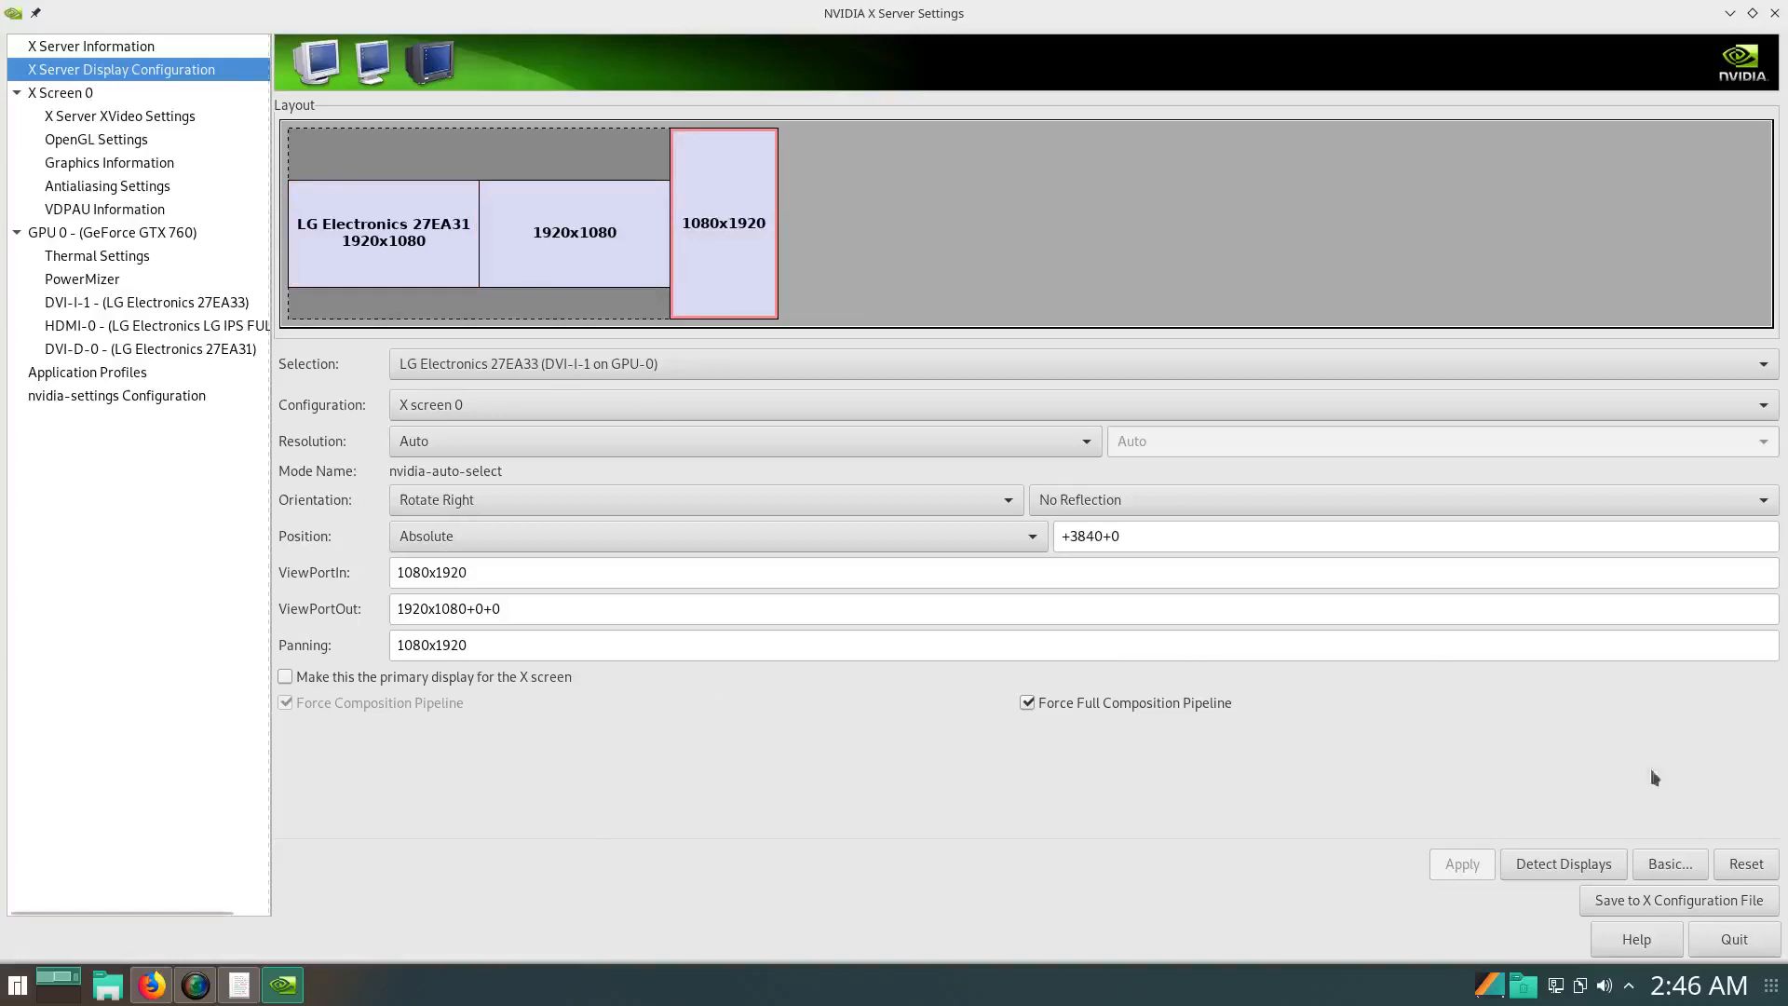
pyautogui.click(1617, 901)
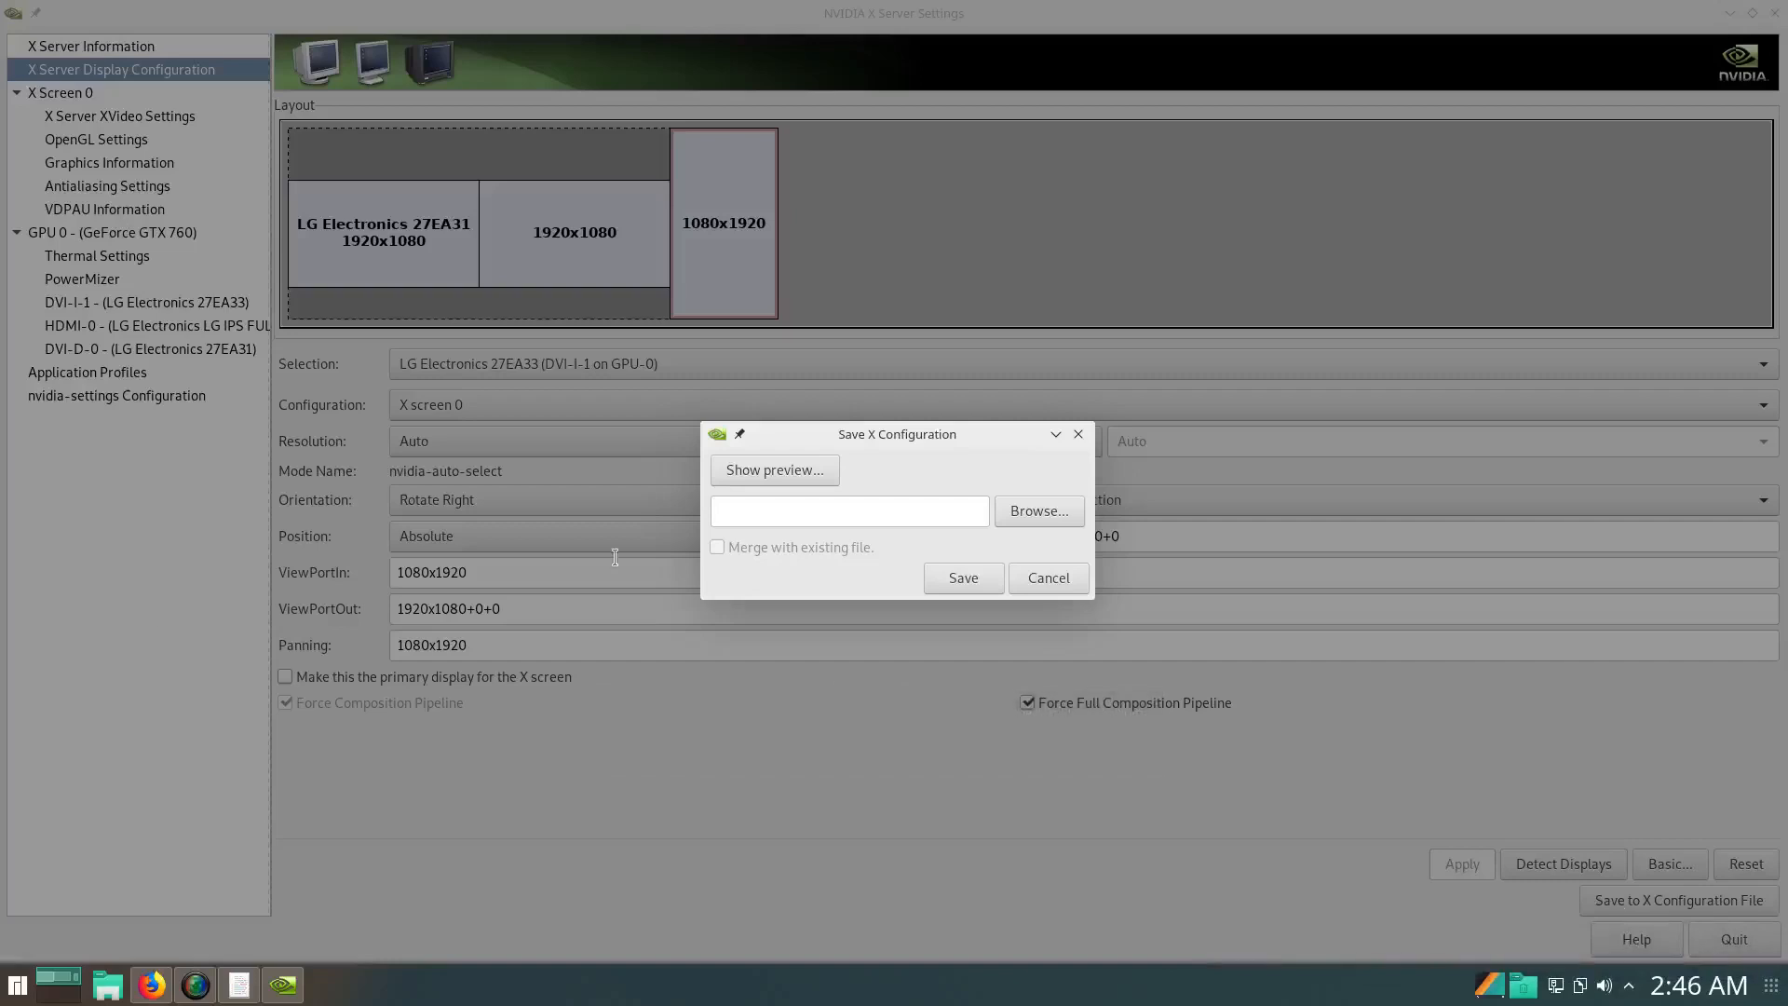
pyautogui.click(1035, 585)
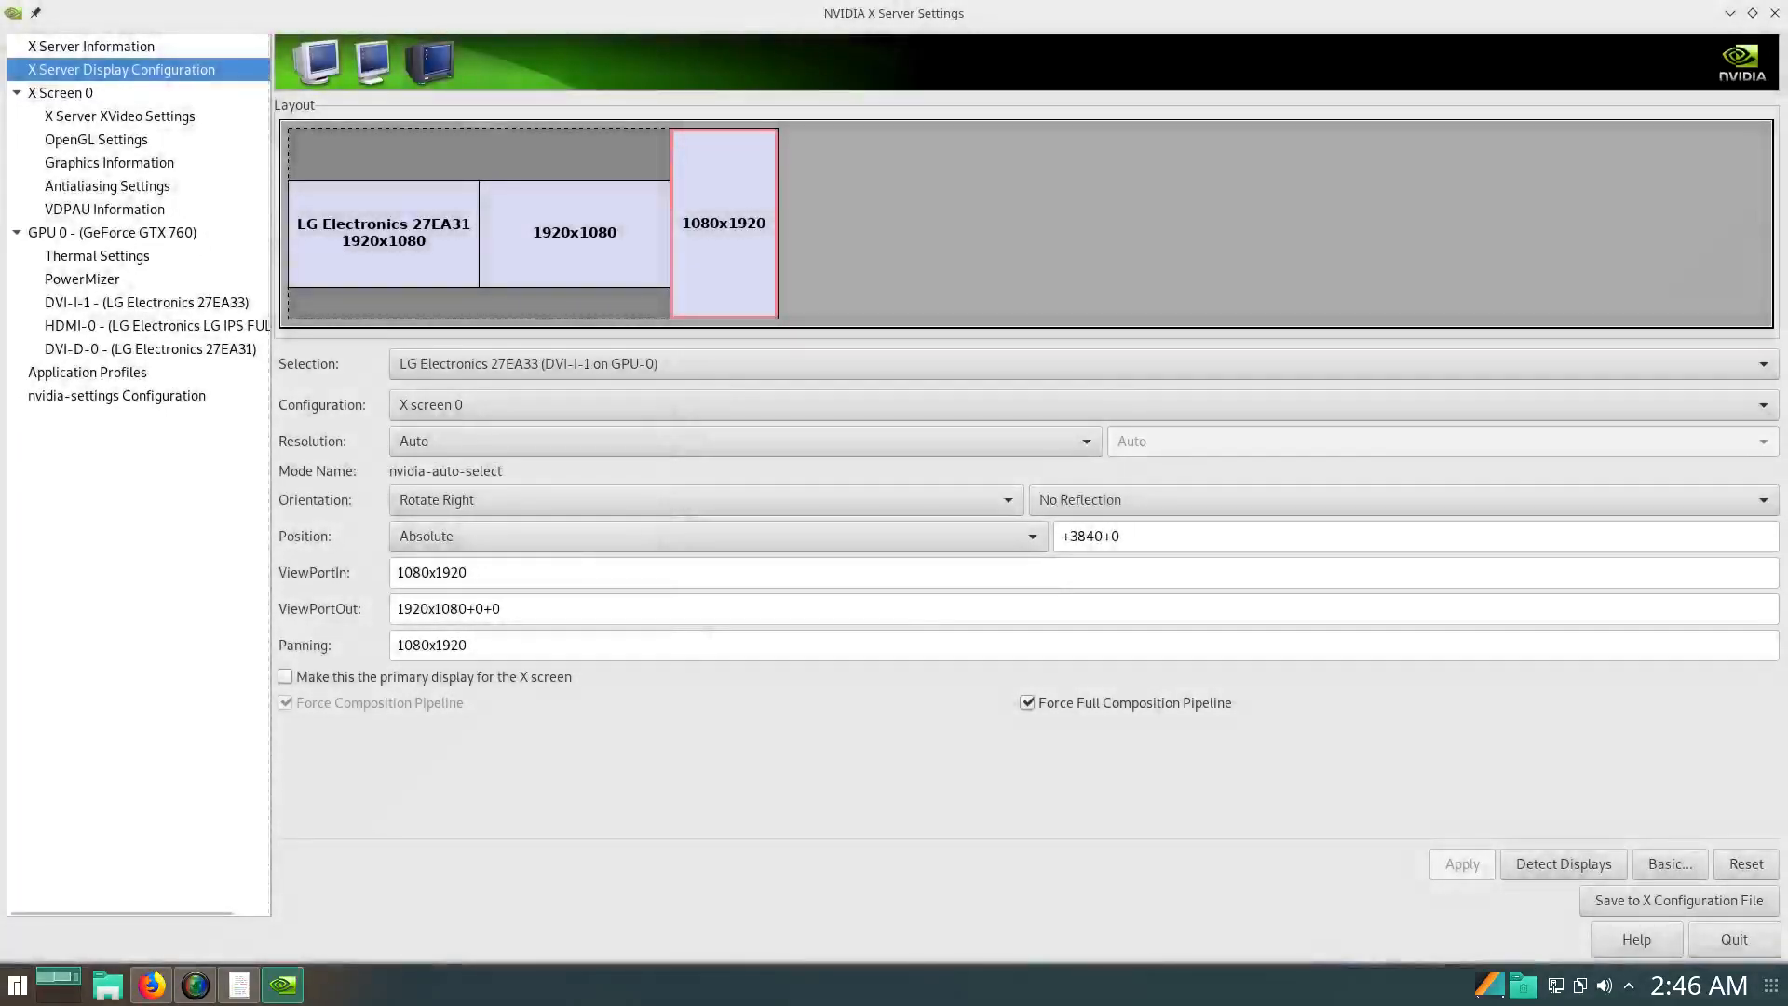
pyautogui.moveTo(0, 214); pyautogui.dragTo(1019, 64)
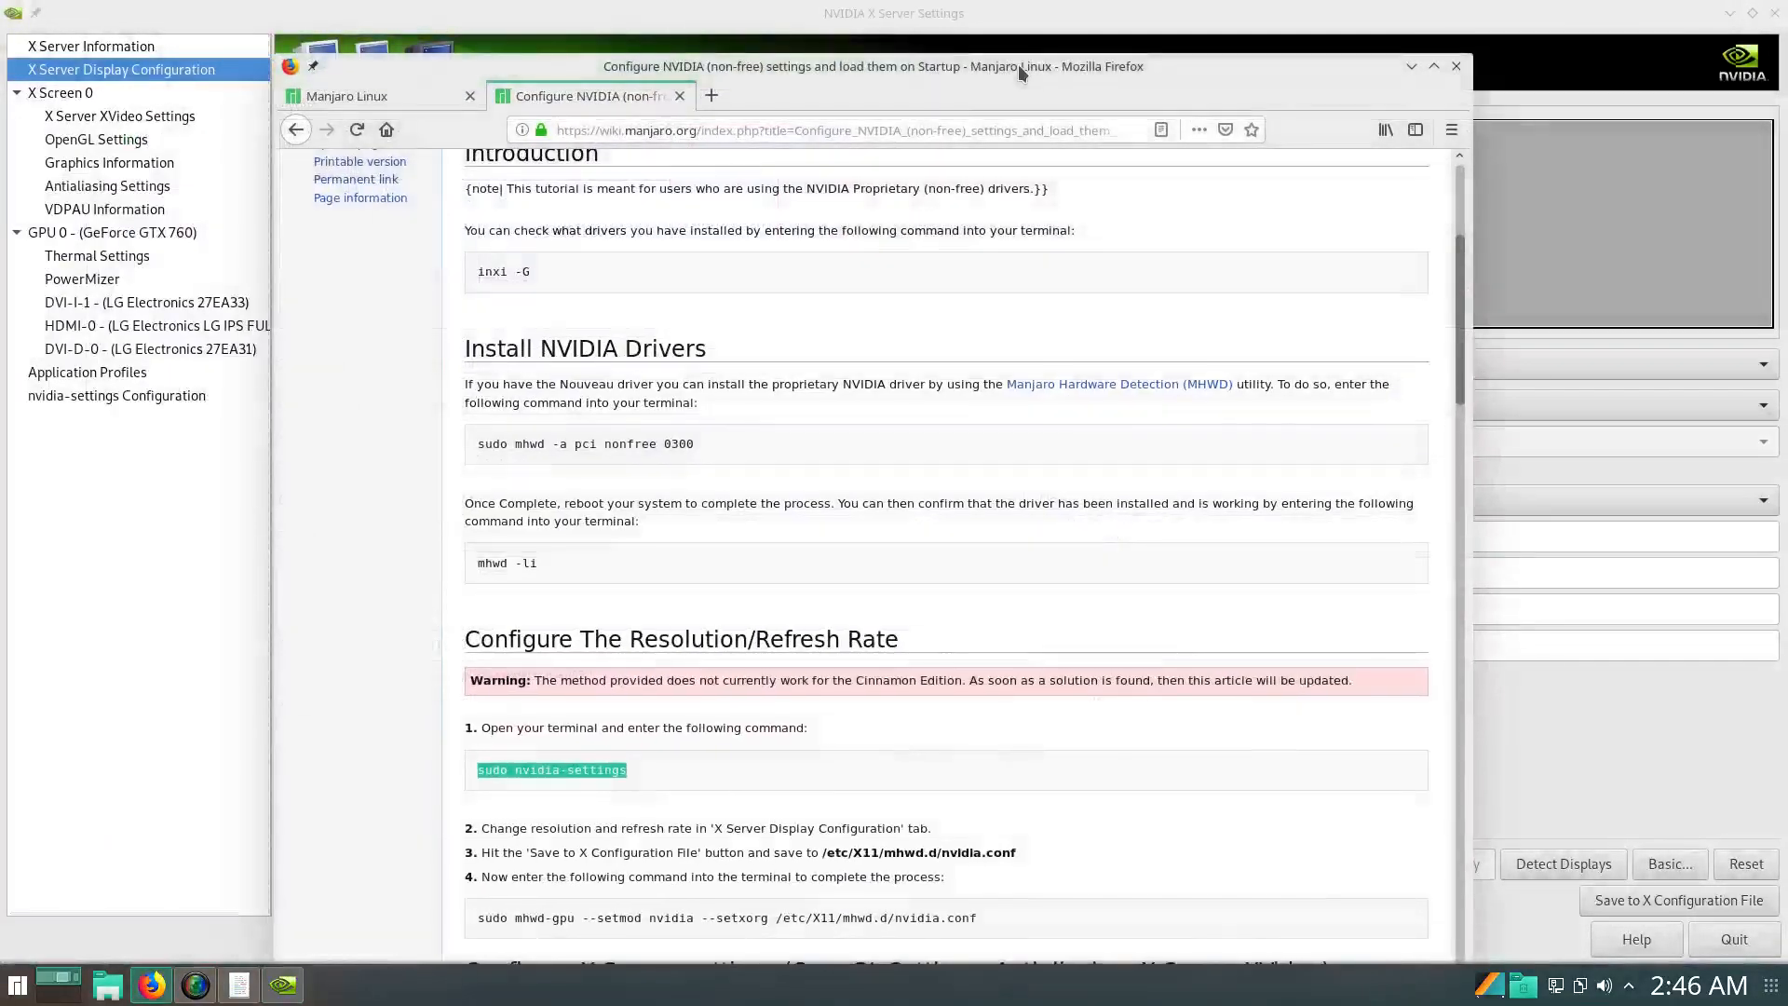
pyautogui.doubleClick(1019, 64)
pyautogui.moveTo(1170, 22); pyautogui.dragTo(204, 182)
# Open the dialog for saving the X configuration file and arrange it beside the Firefox window showing the Manjaro wiki guide
pyautogui.click(1744, 897)
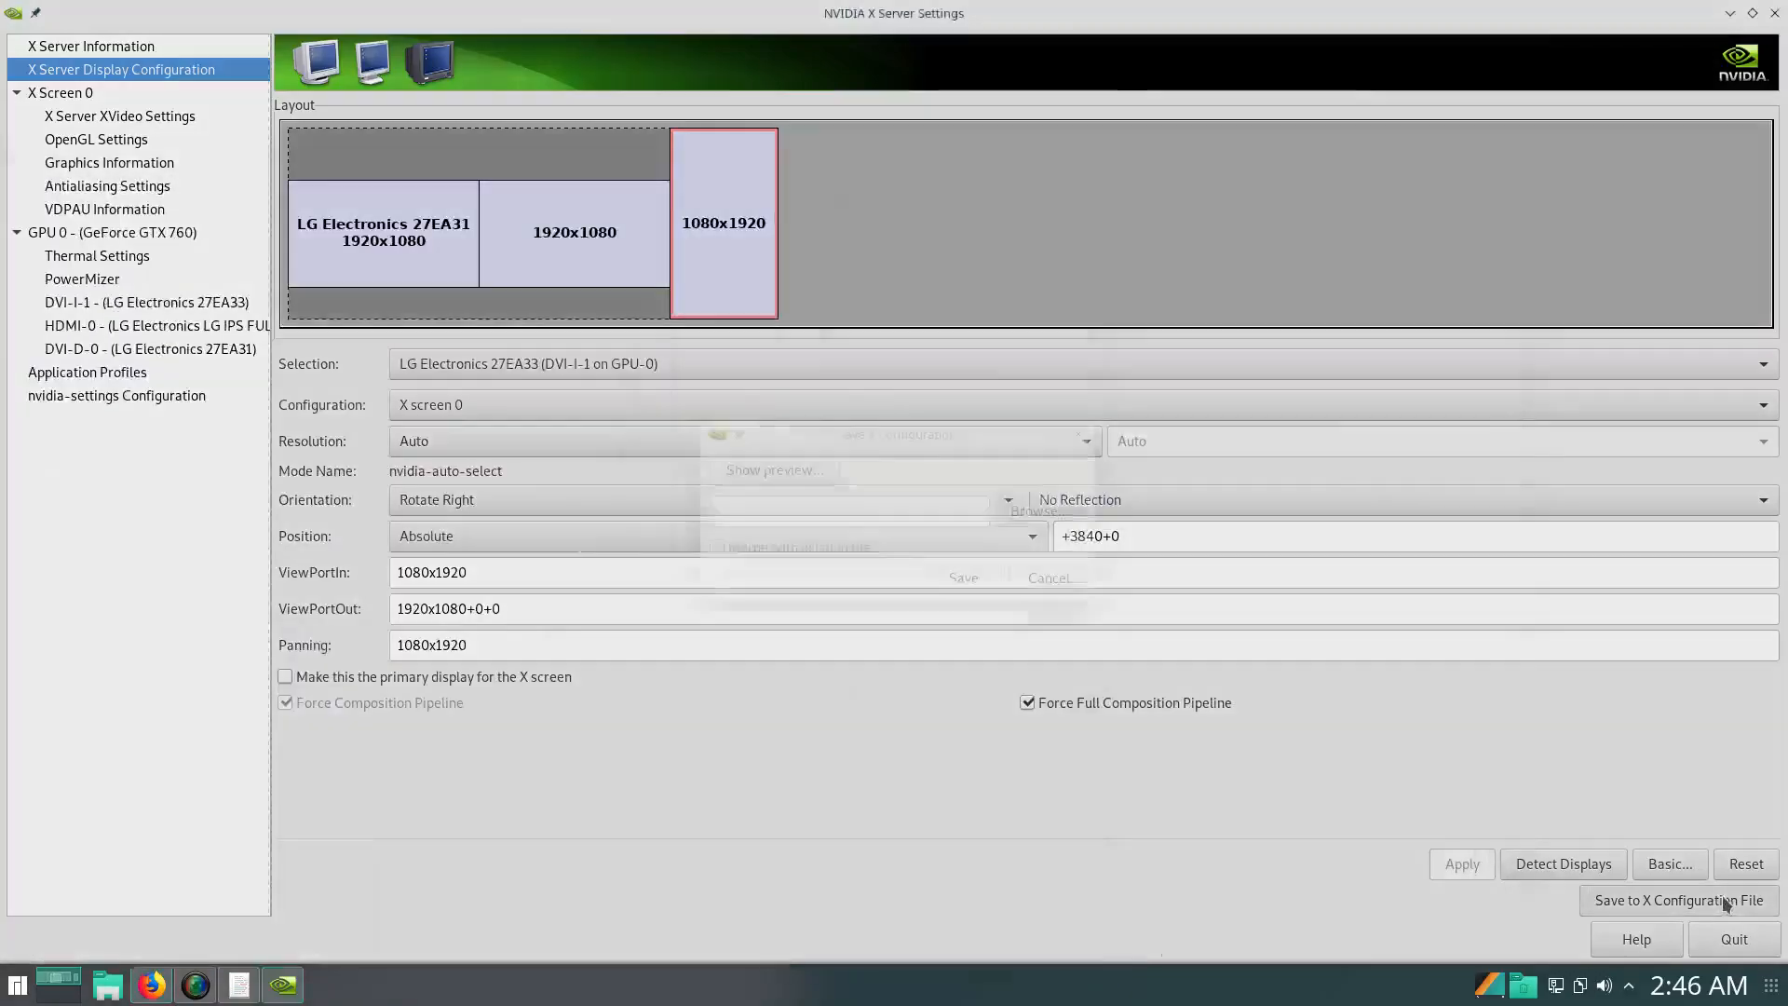
pyautogui.moveTo(0, 174); pyautogui.dragTo(47, 30)
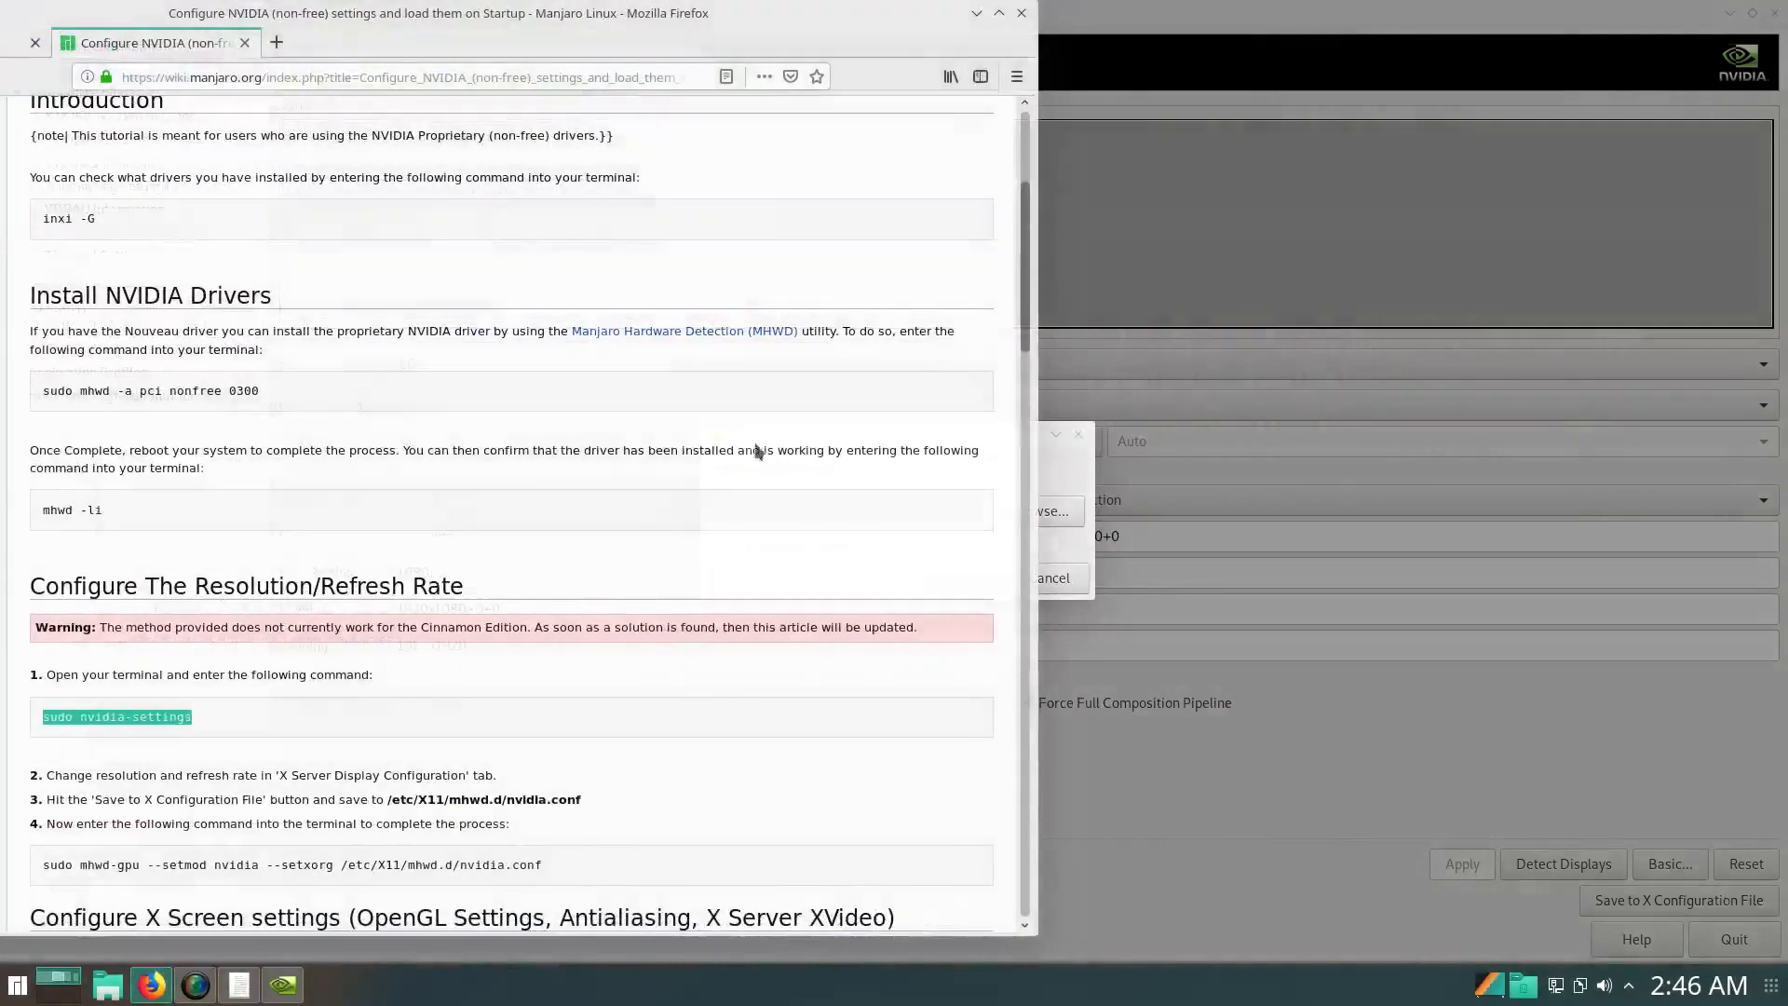
pyautogui.click(1039, 462)
pyautogui.moveTo(954, 431); pyautogui.dragTo(1560, 254)
pyautogui.click(154, 988)
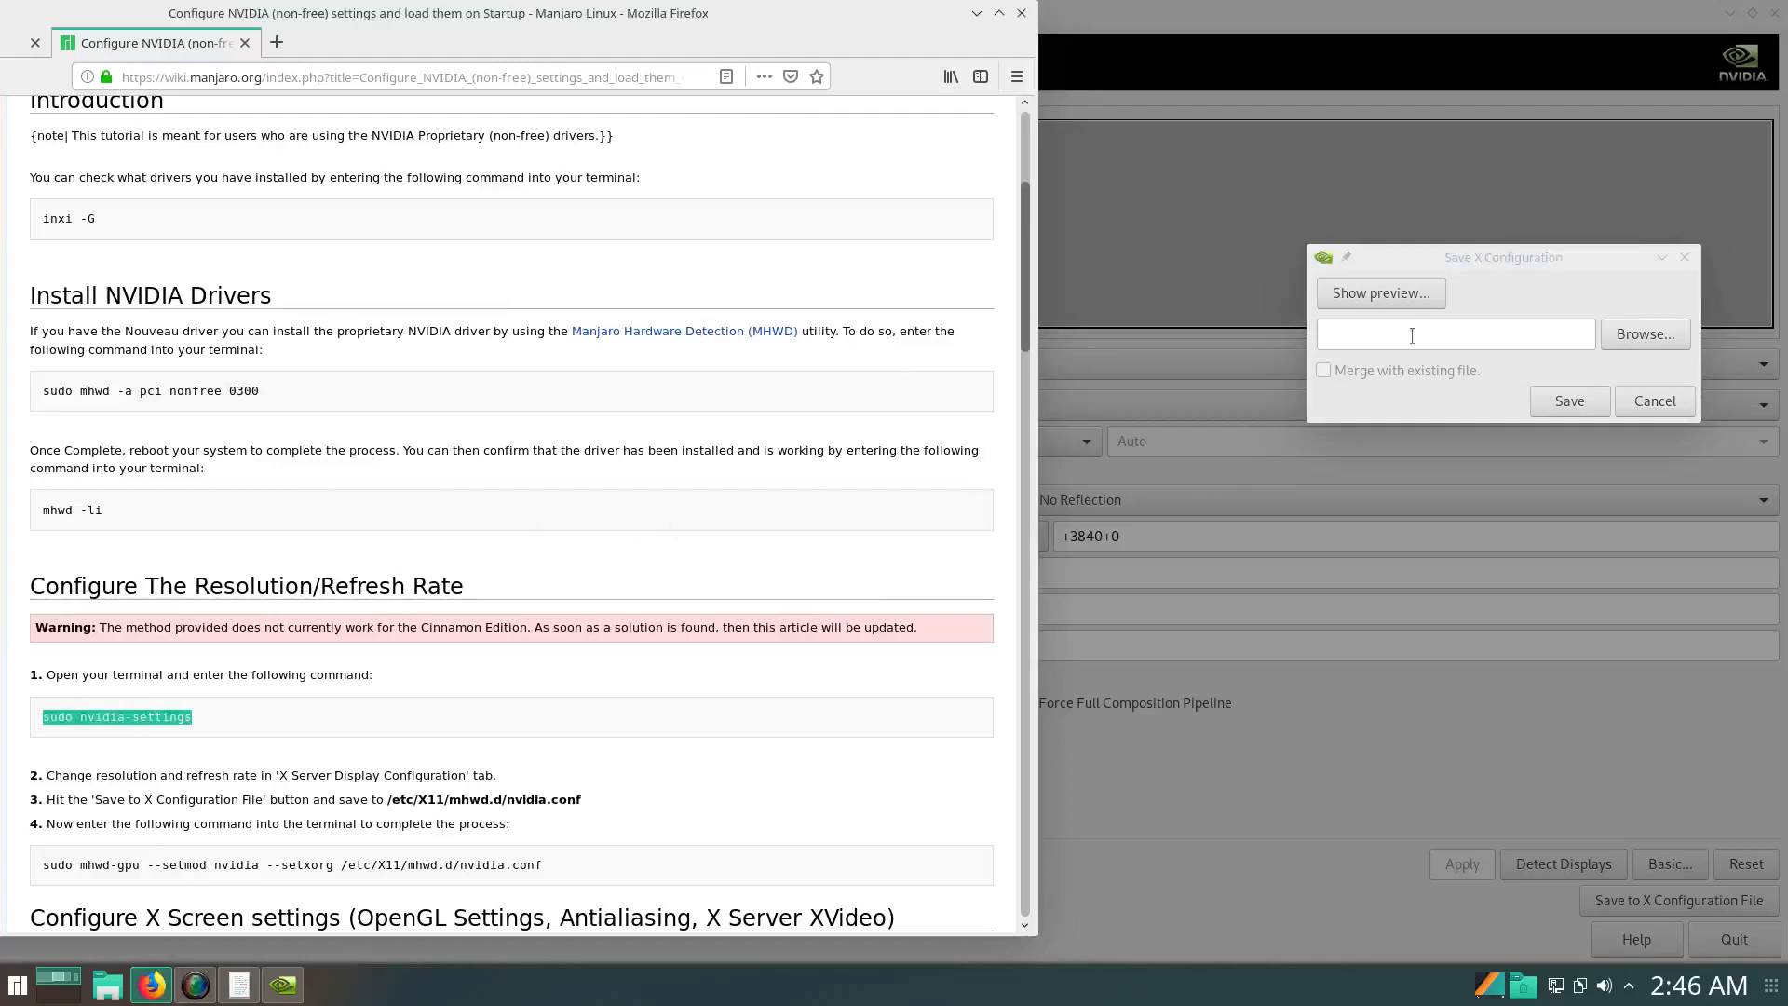
# Enter the path "/etc/X11/mhwd.d/nvidia.conf" copied from the wiki as the X configuration save location, and cancel without saving
pyautogui.click(1471, 331)
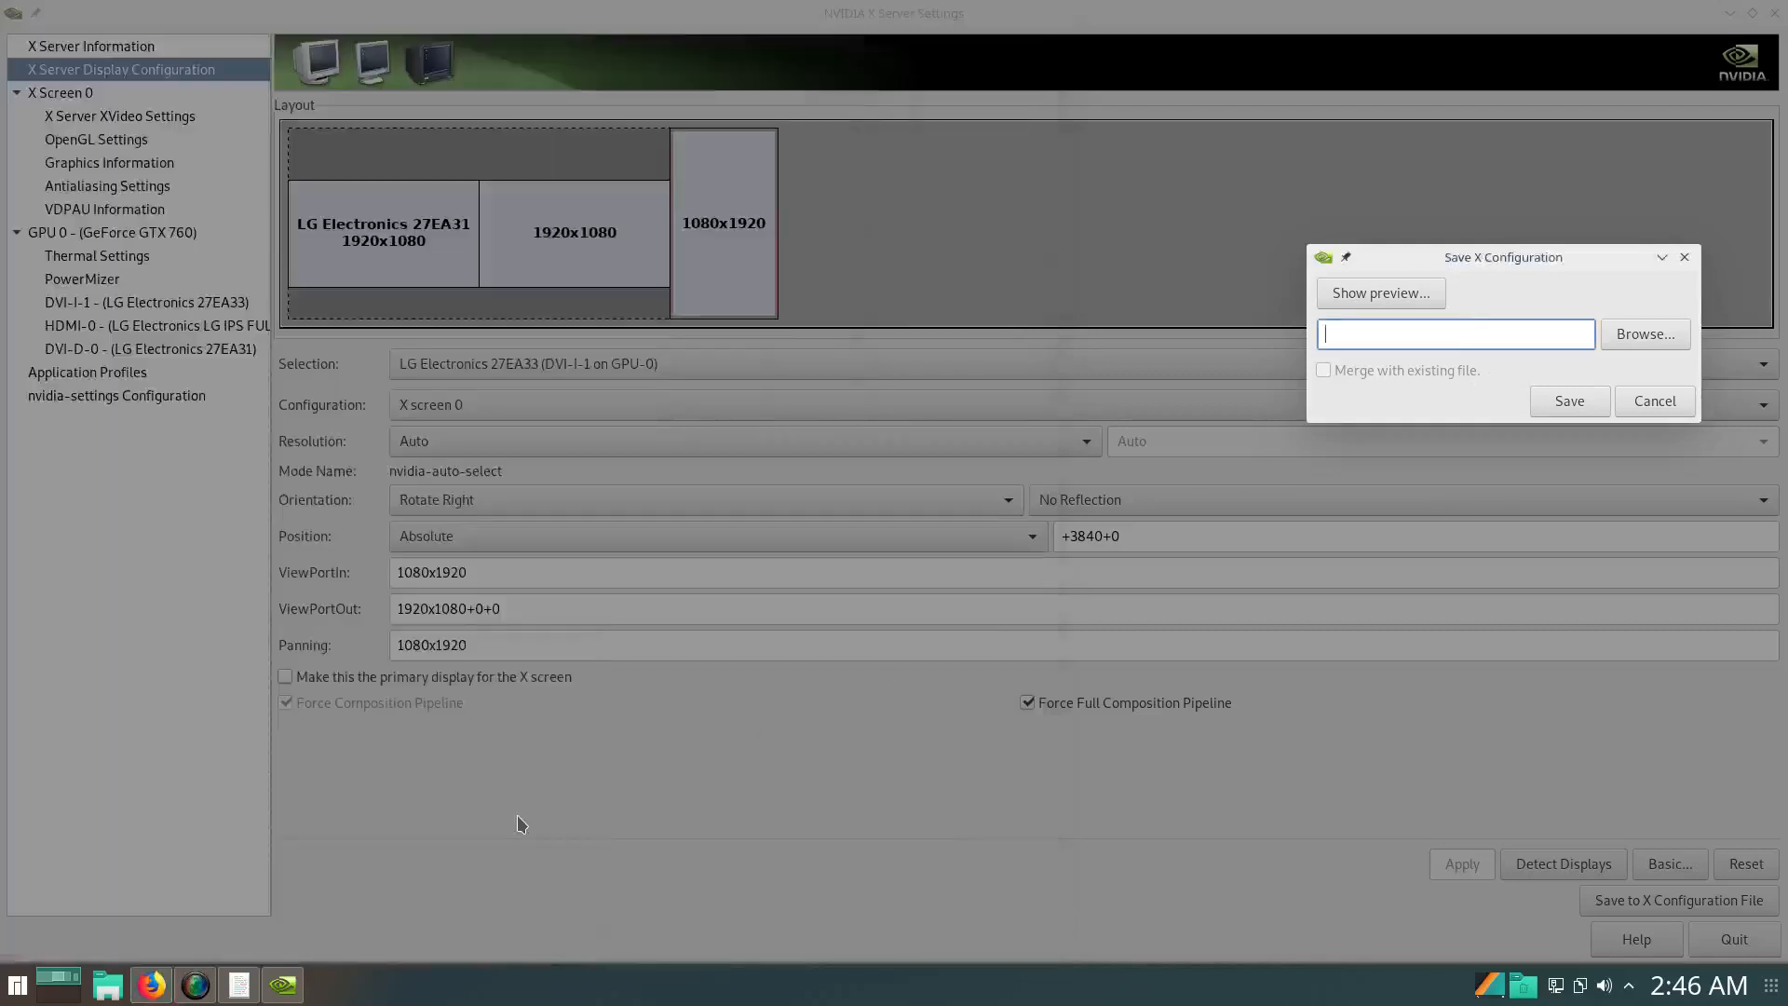
pyautogui.click(152, 985)
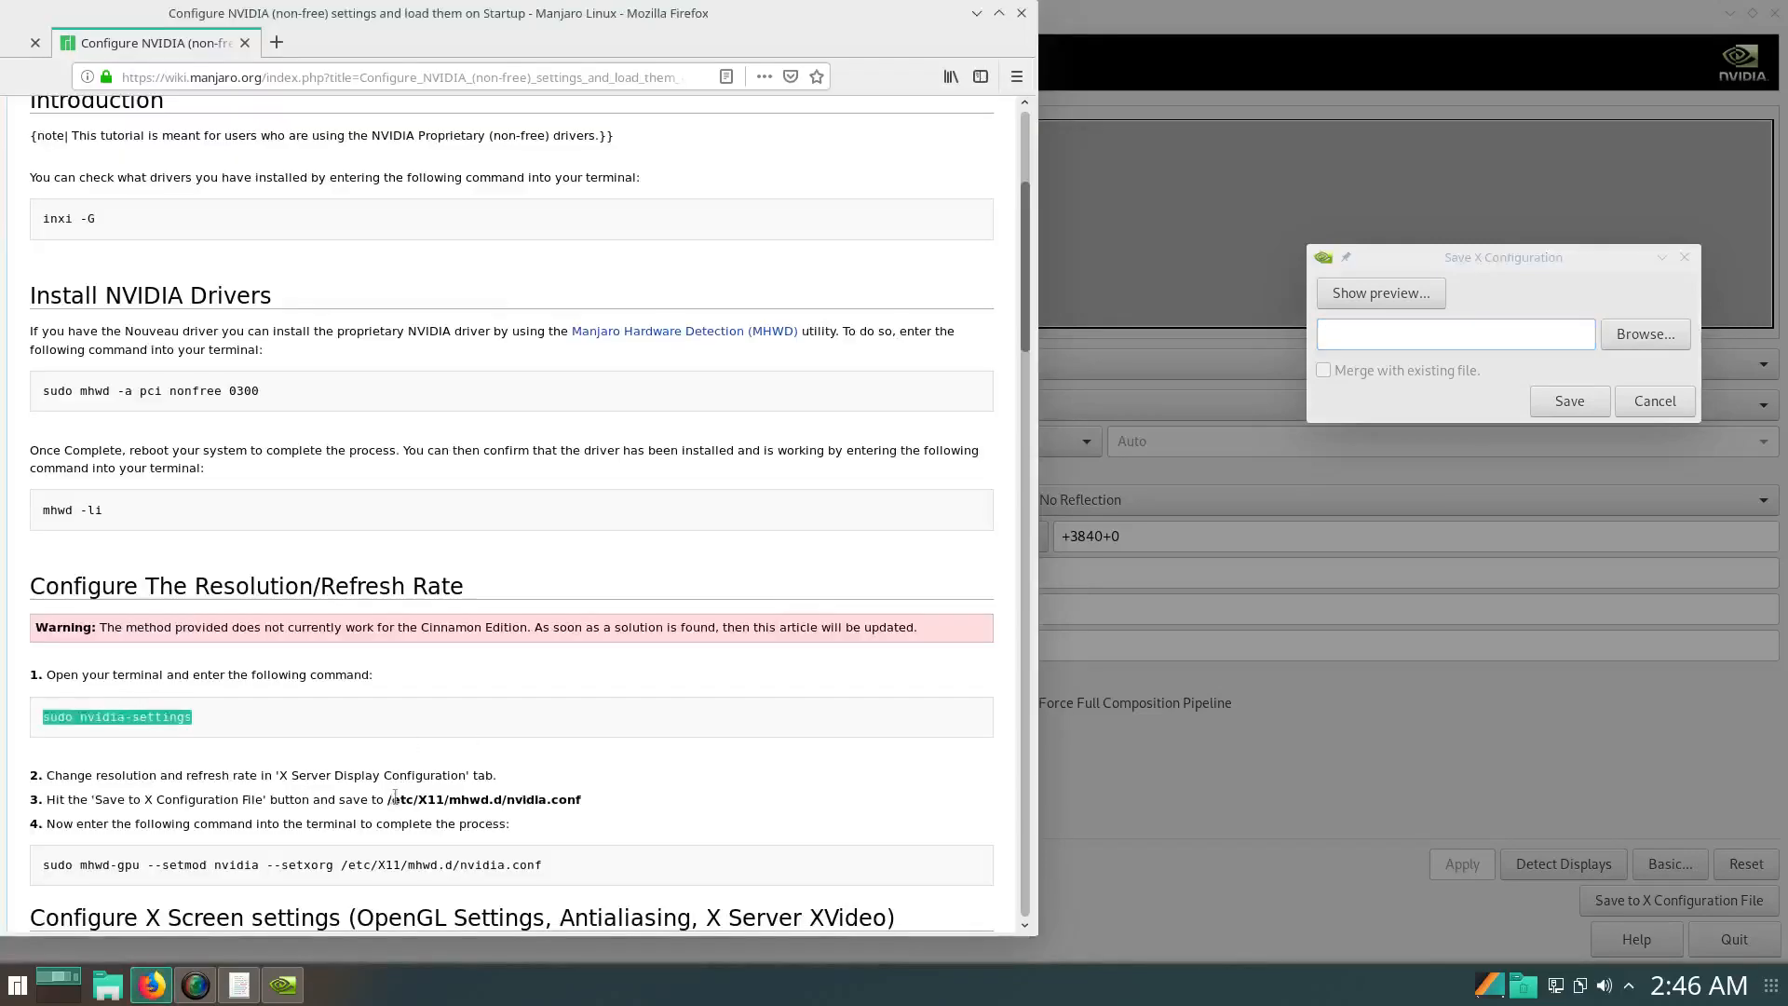
pyautogui.moveTo(581, 800); pyautogui.dragTo(386, 803)
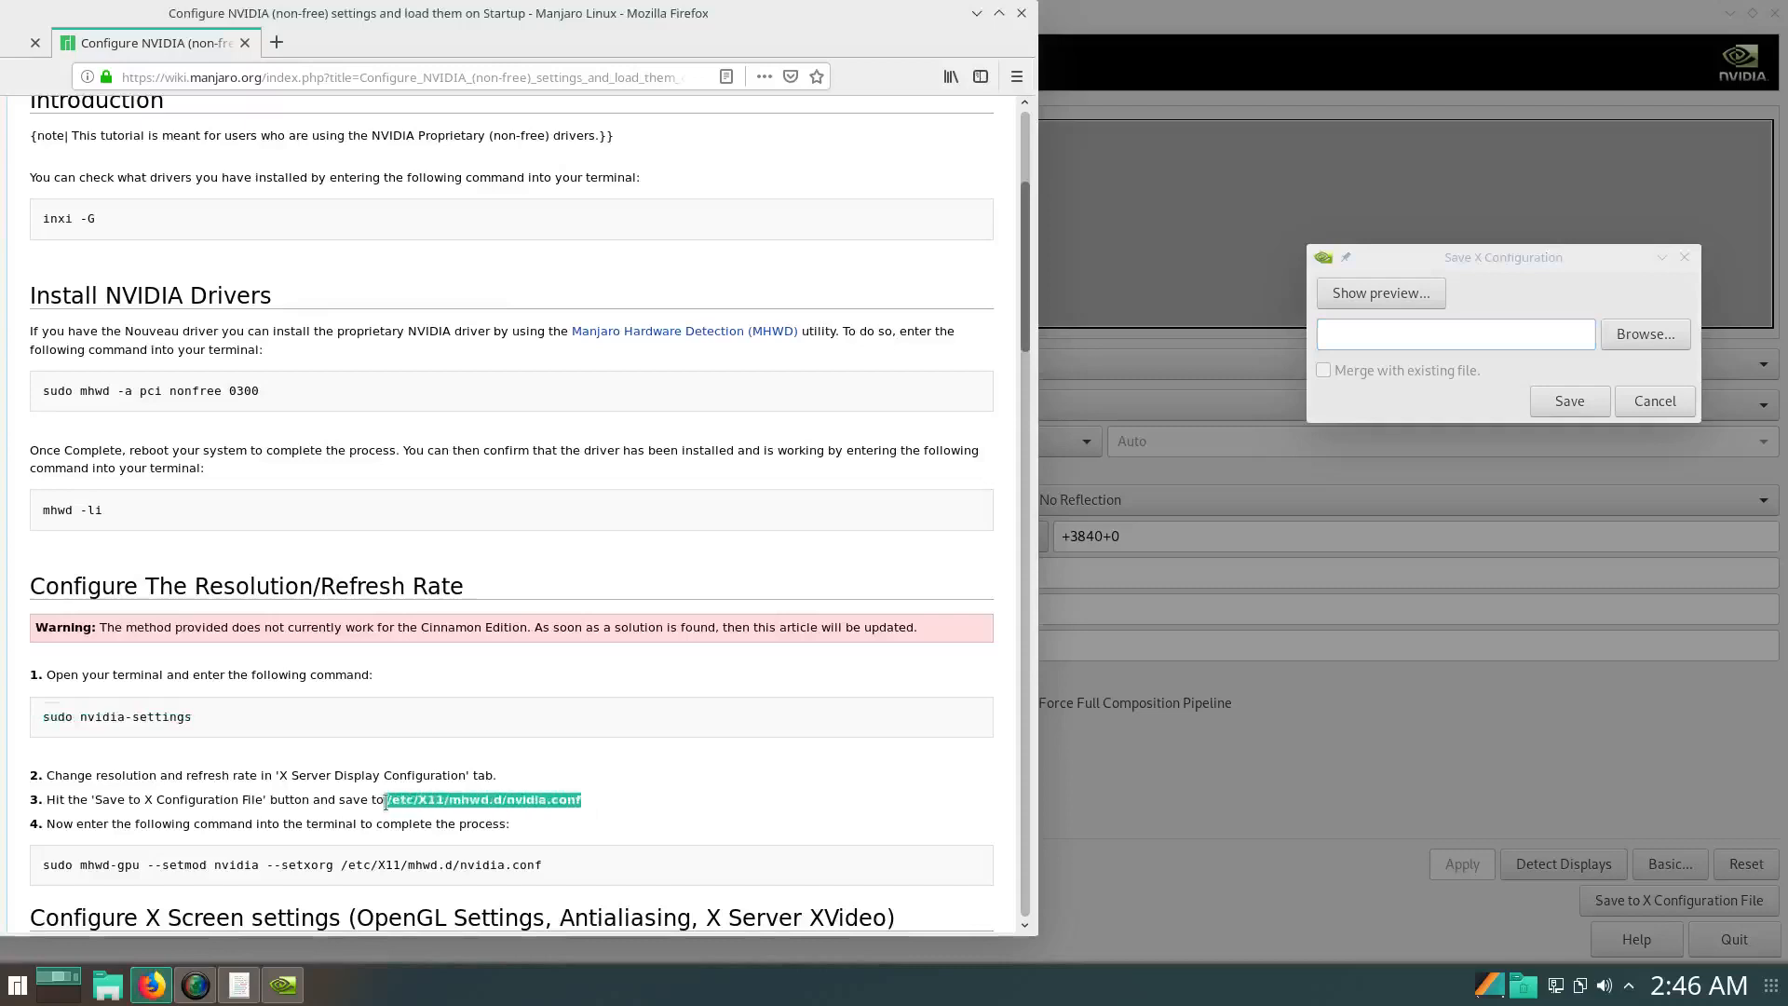
pyautogui.moveTo(581, 801); pyautogui.dragTo(384, 803)
pyautogui.hotkey('ctrl', 'c')
pyautogui.click(1436, 340)
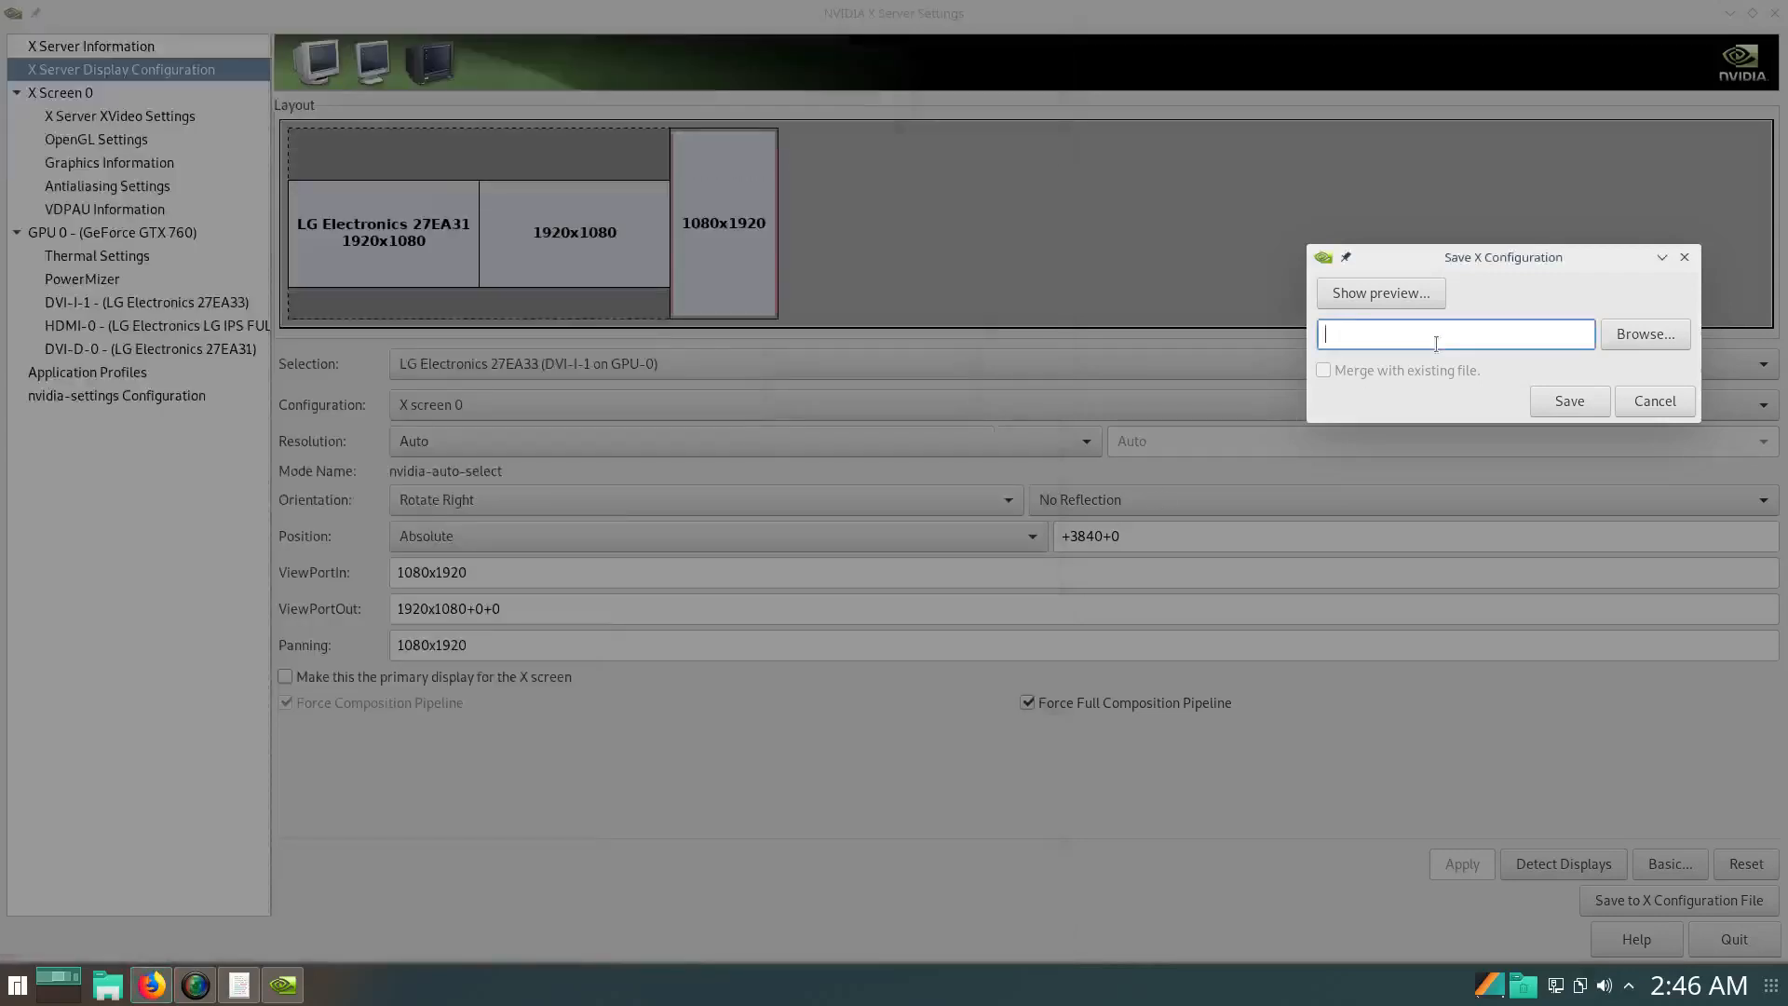
pyautogui.hotkey('ctrl', 'v')
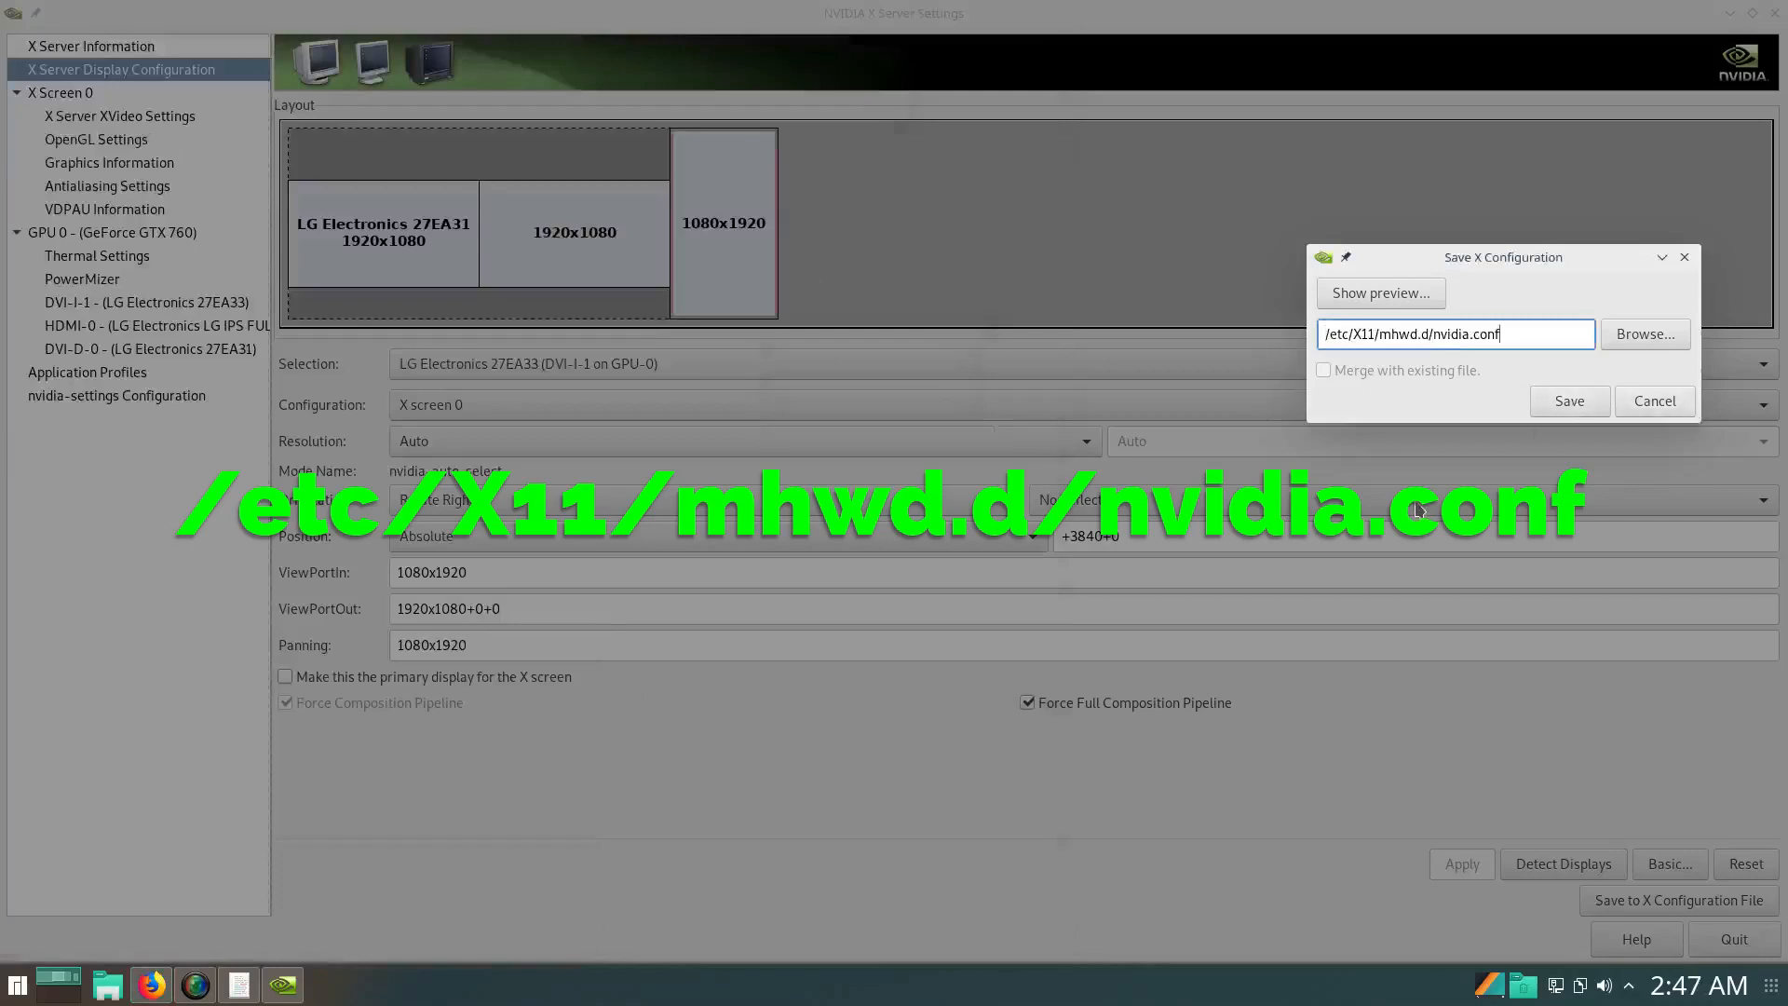
pyautogui.click(1644, 402)
# Bring the wiki guide to the front and quit the NVIDIA X Server Settings, confirming the exit
pyautogui.click(152, 987)
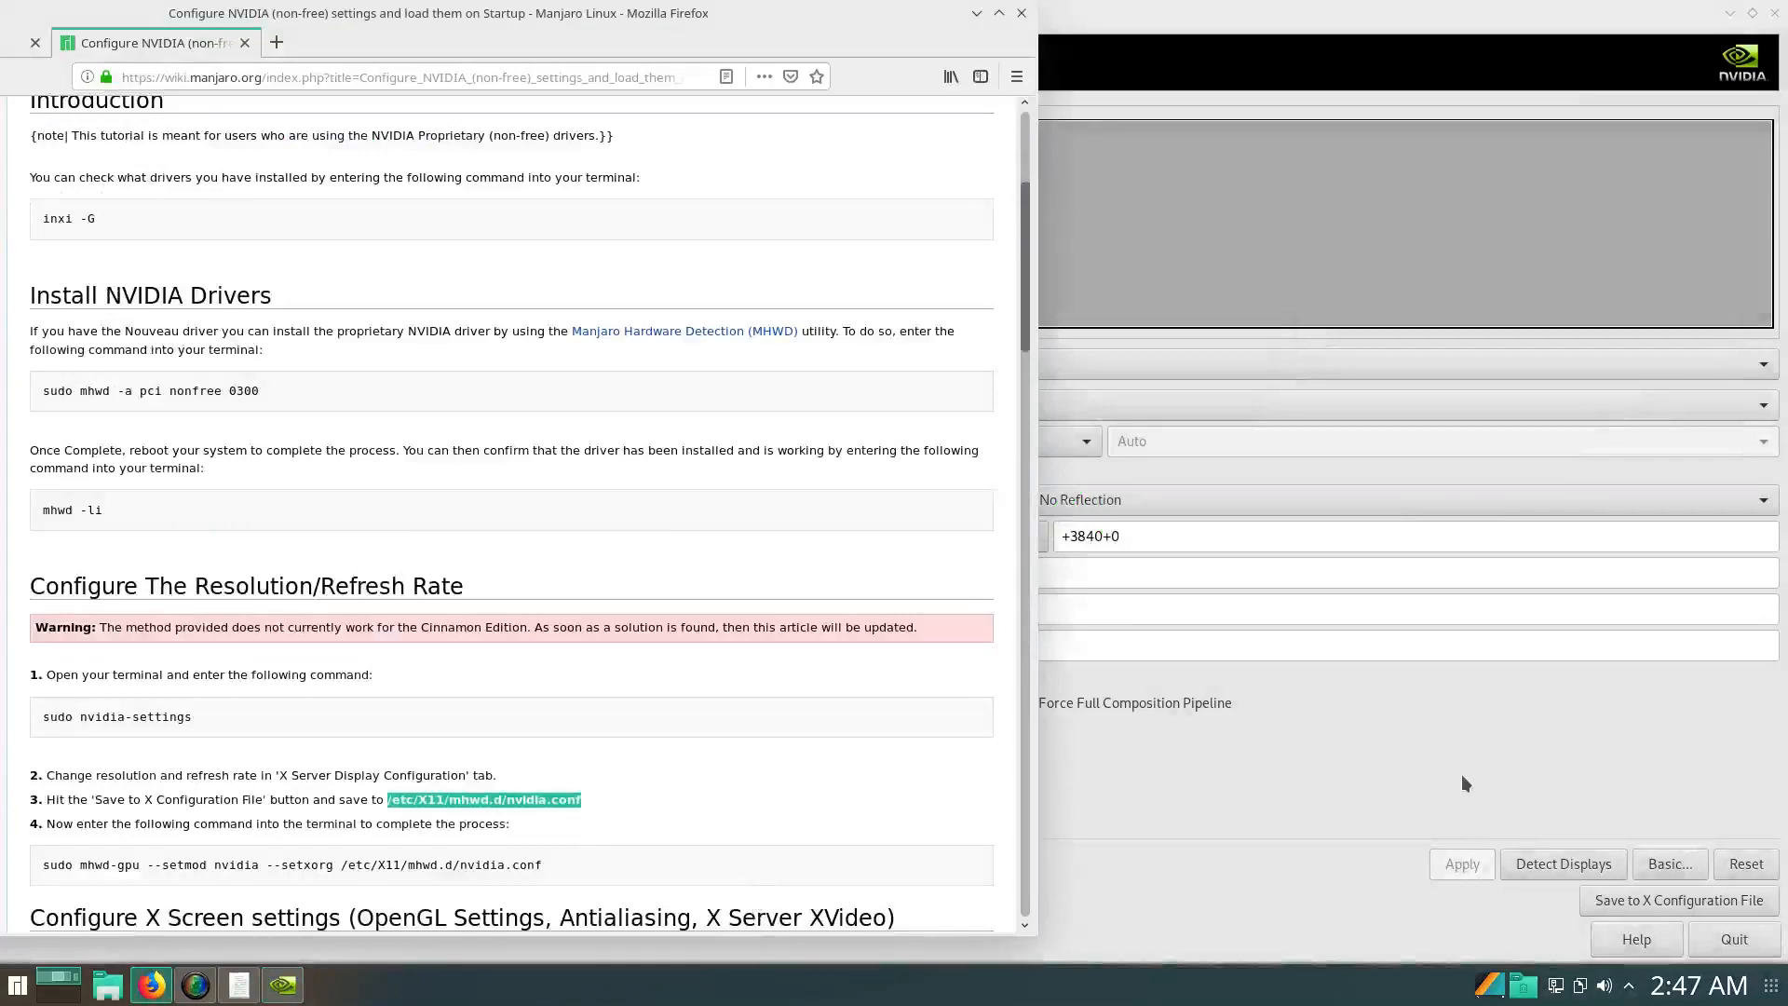
pyautogui.click(1727, 942)
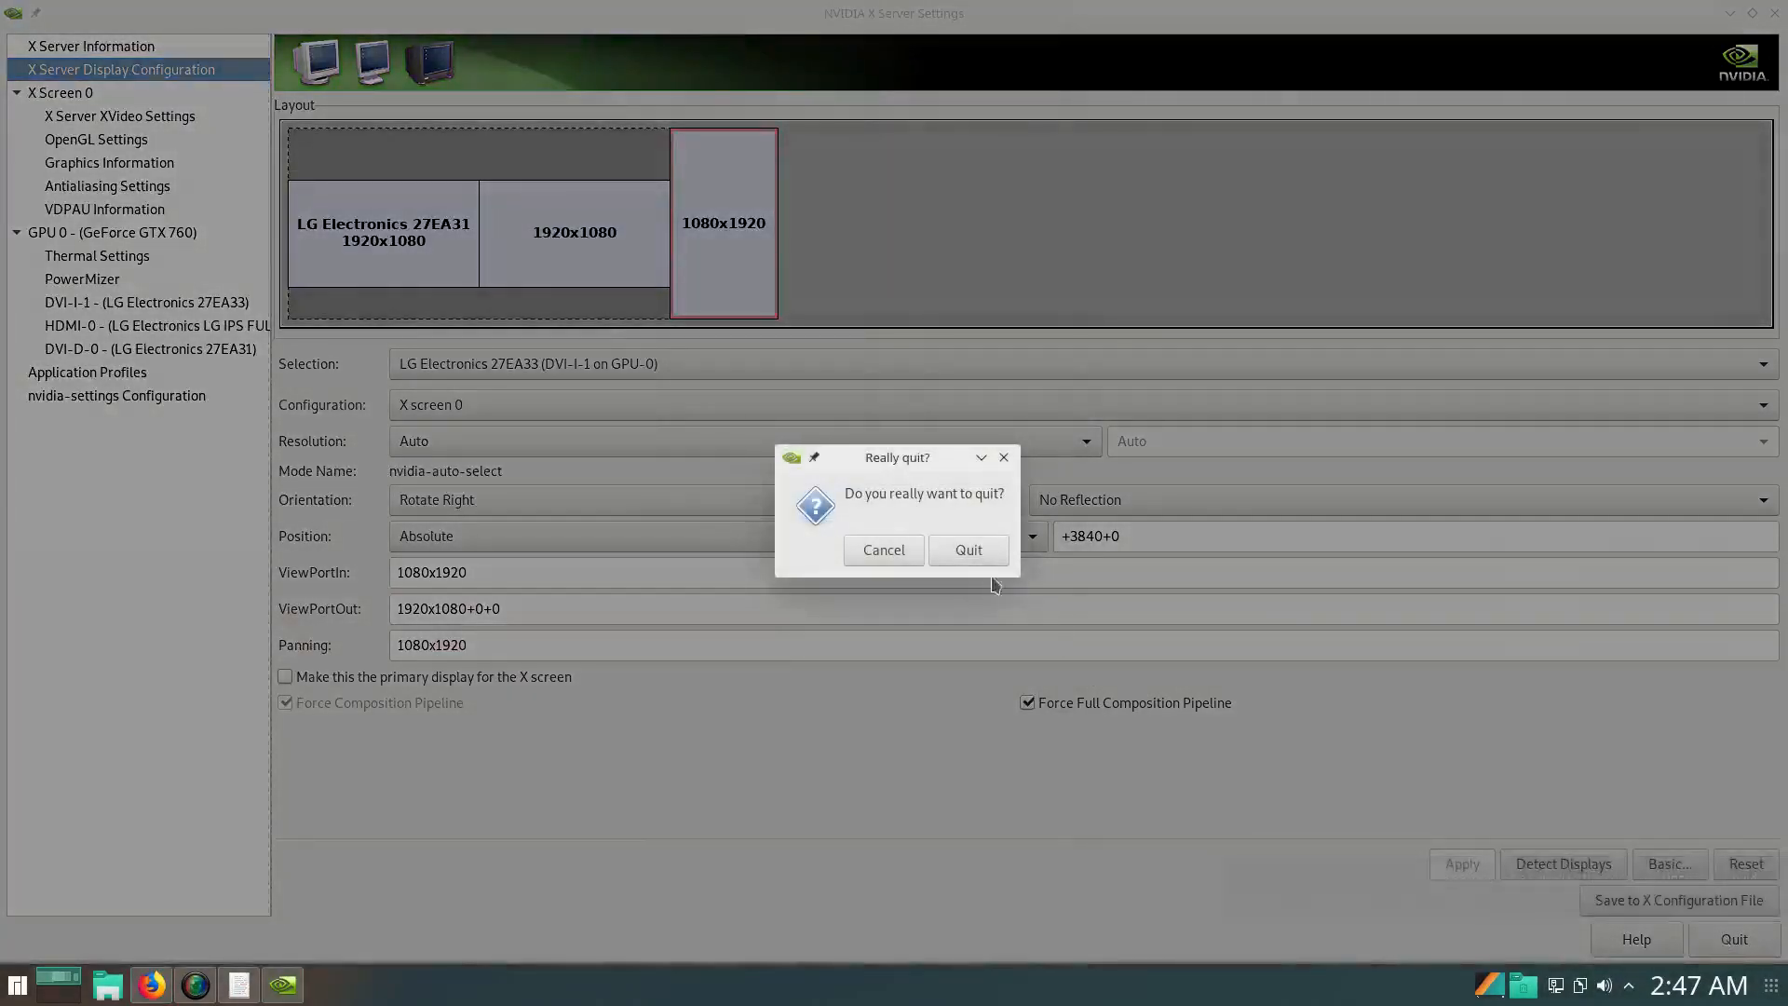
pyautogui.click(951, 557)
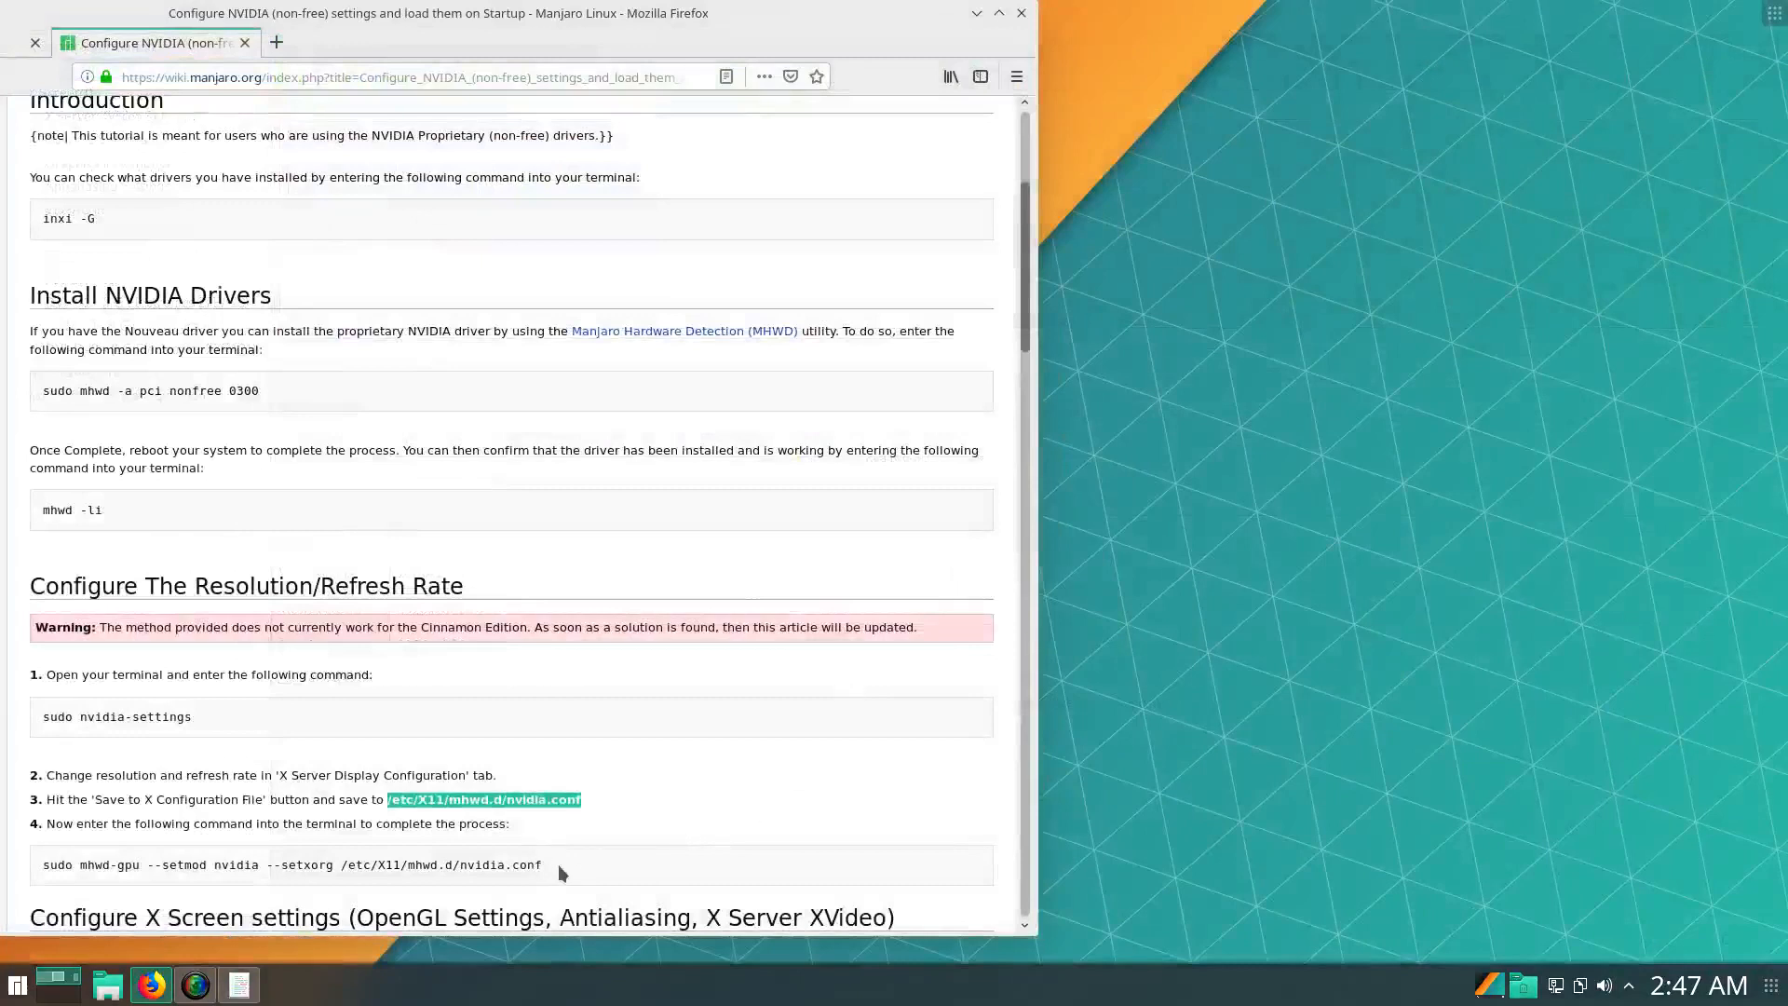
# Highlight the wiki's "sudo mhwd-gpu --setmod nvidia --setxorg /etc/X11/mhwd.d/nvidia.conf" command and turn off the drop-down terminal's keep-open setting
pyautogui.moveTo(559, 863); pyautogui.dragTo(43, 866)
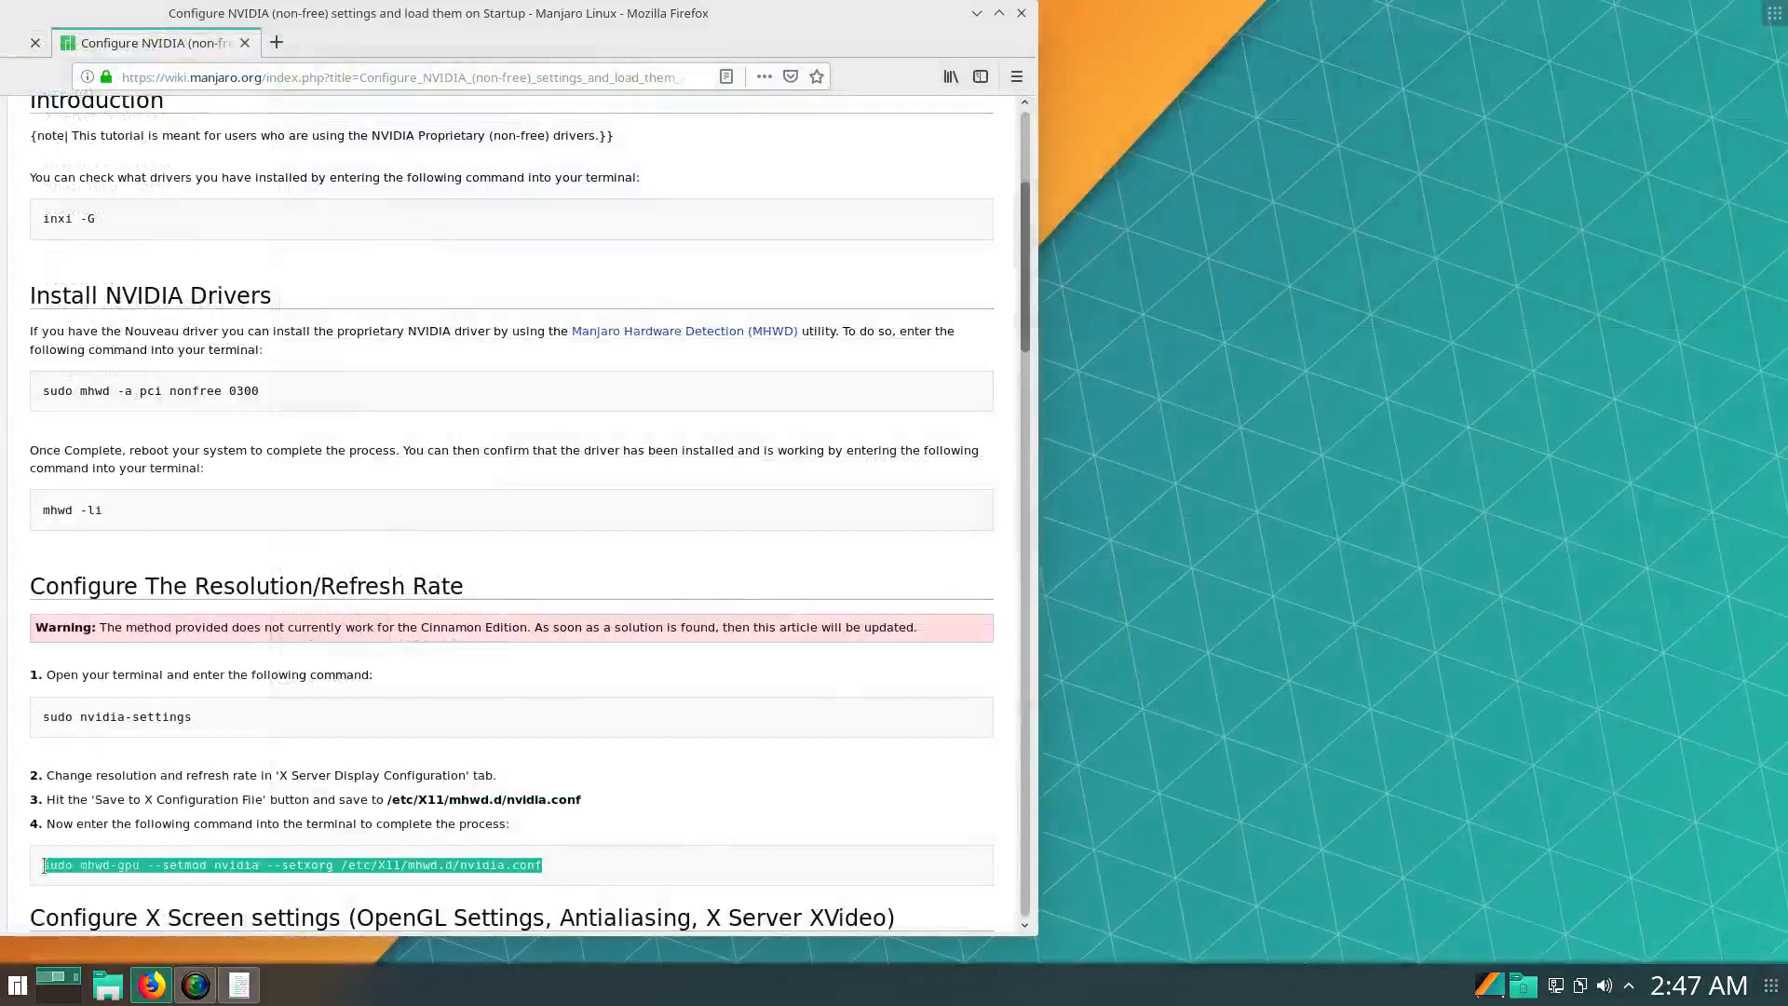
pyautogui.click(1460, 518)
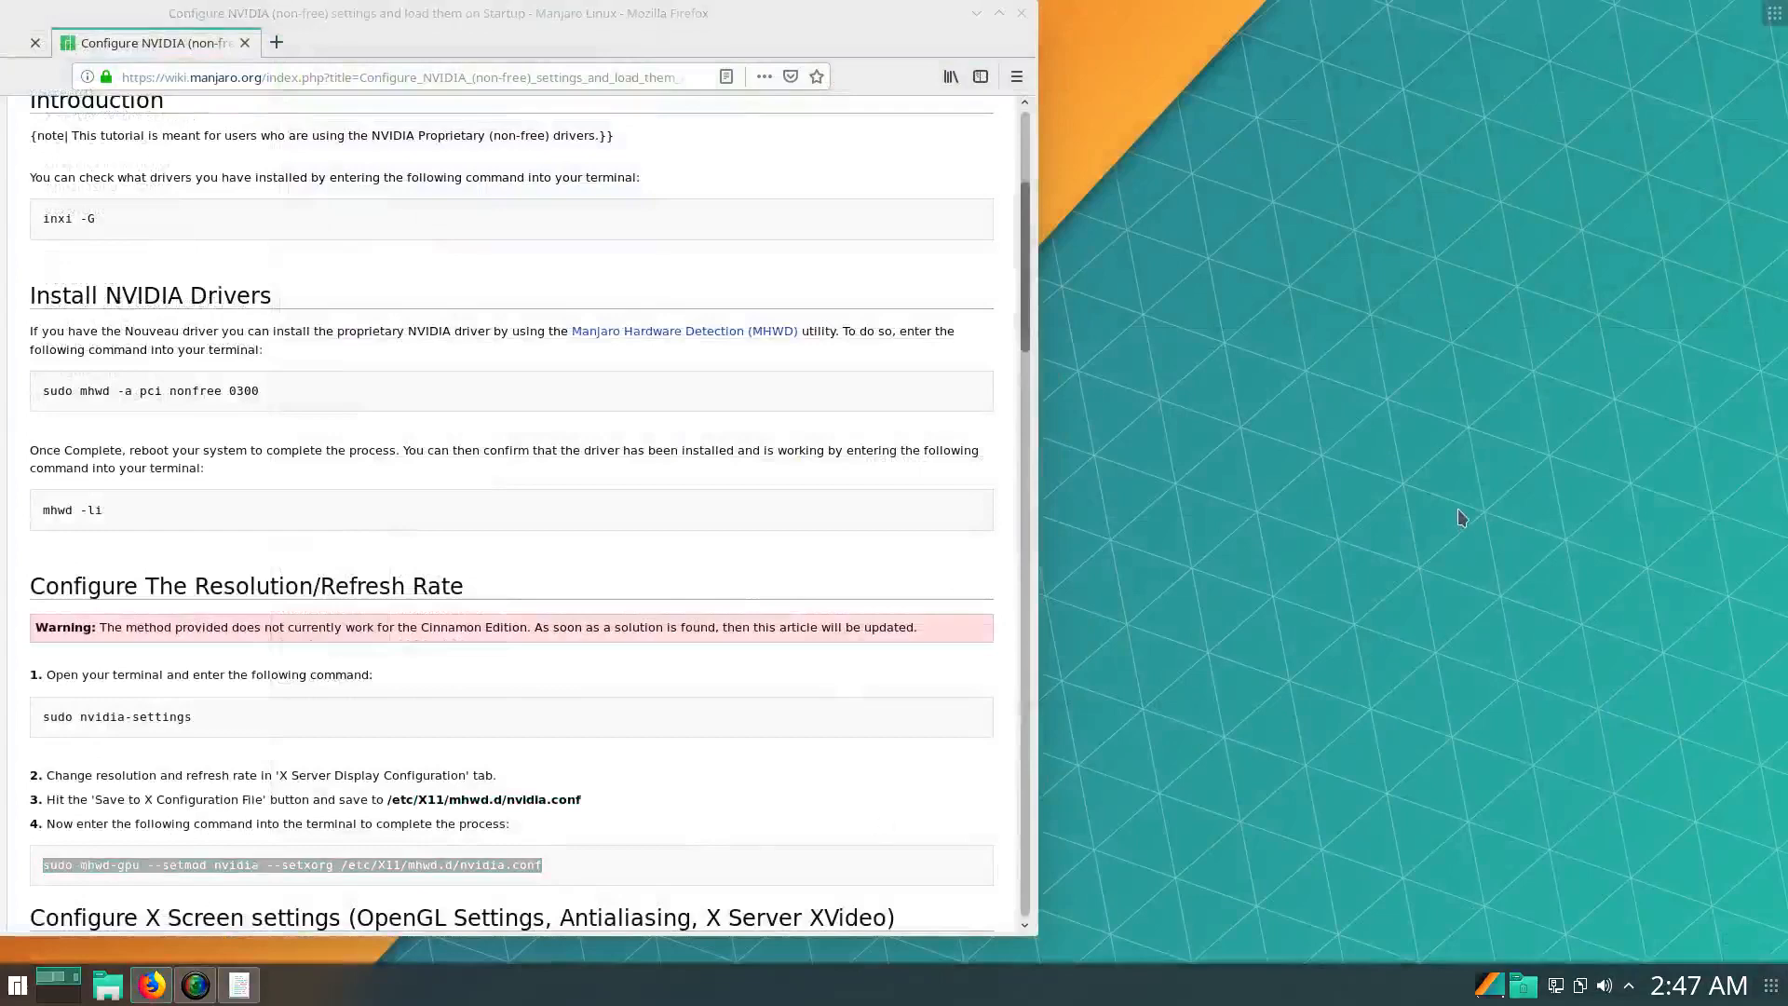
pyautogui.press('F12')
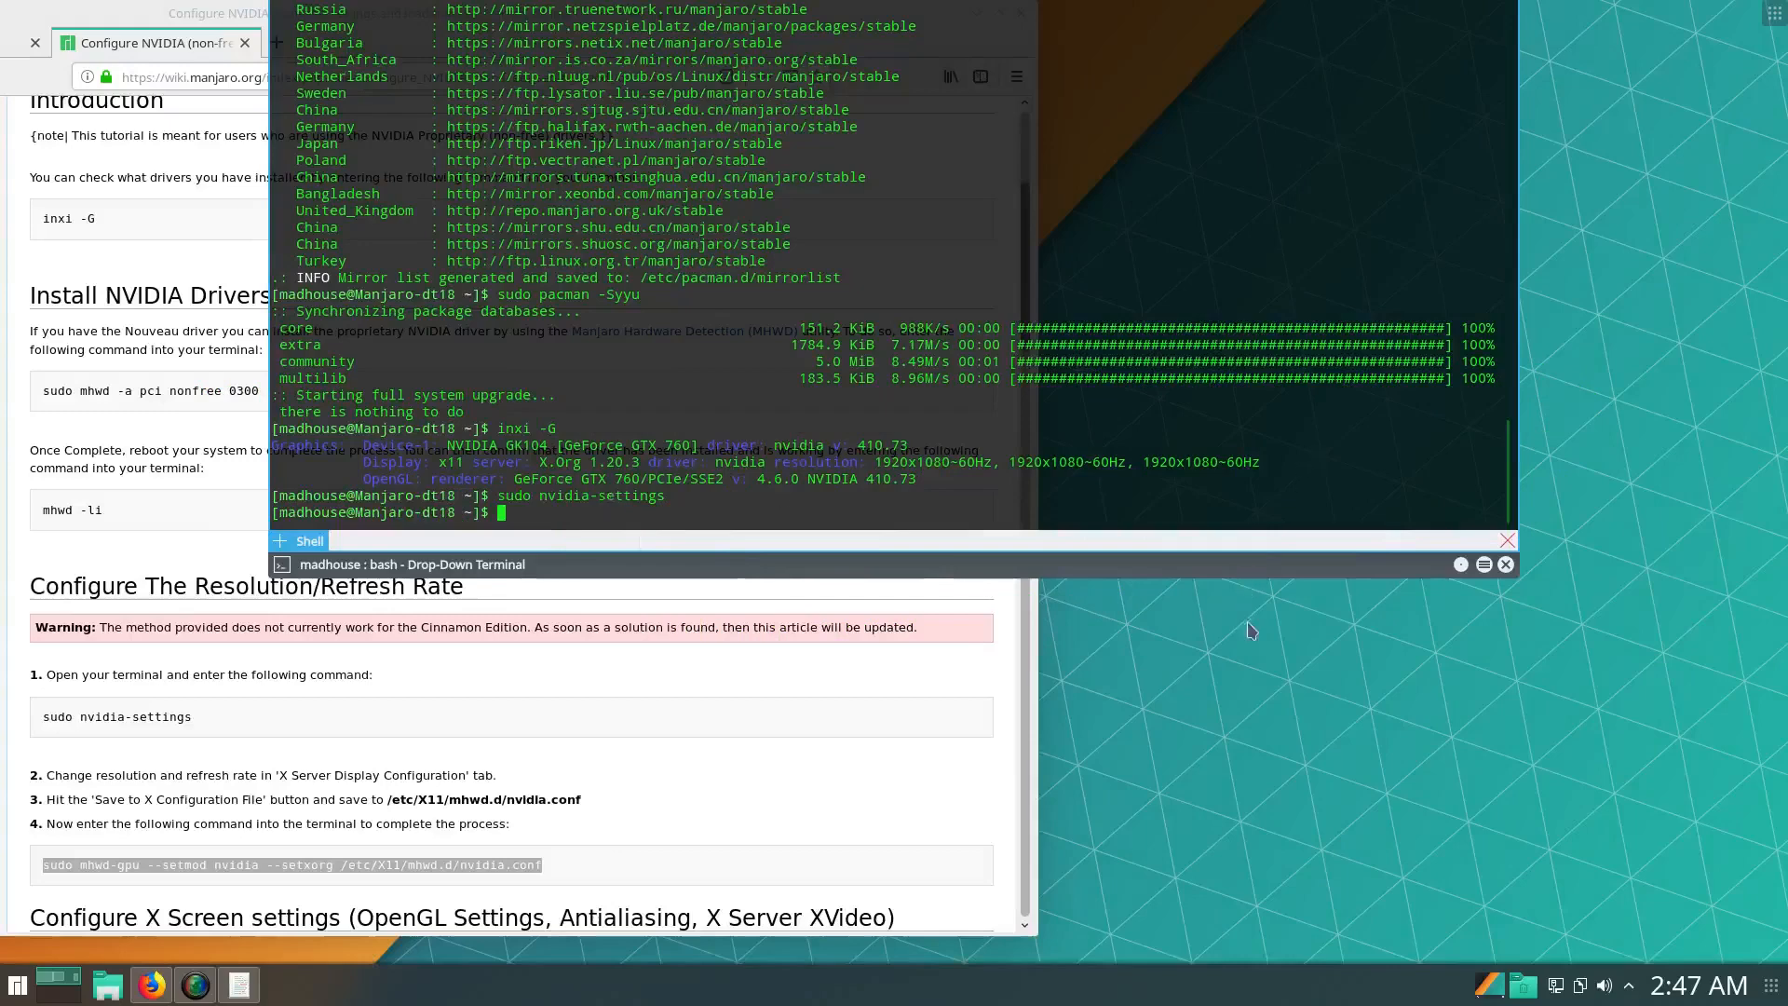
pyautogui.click(1460, 564)
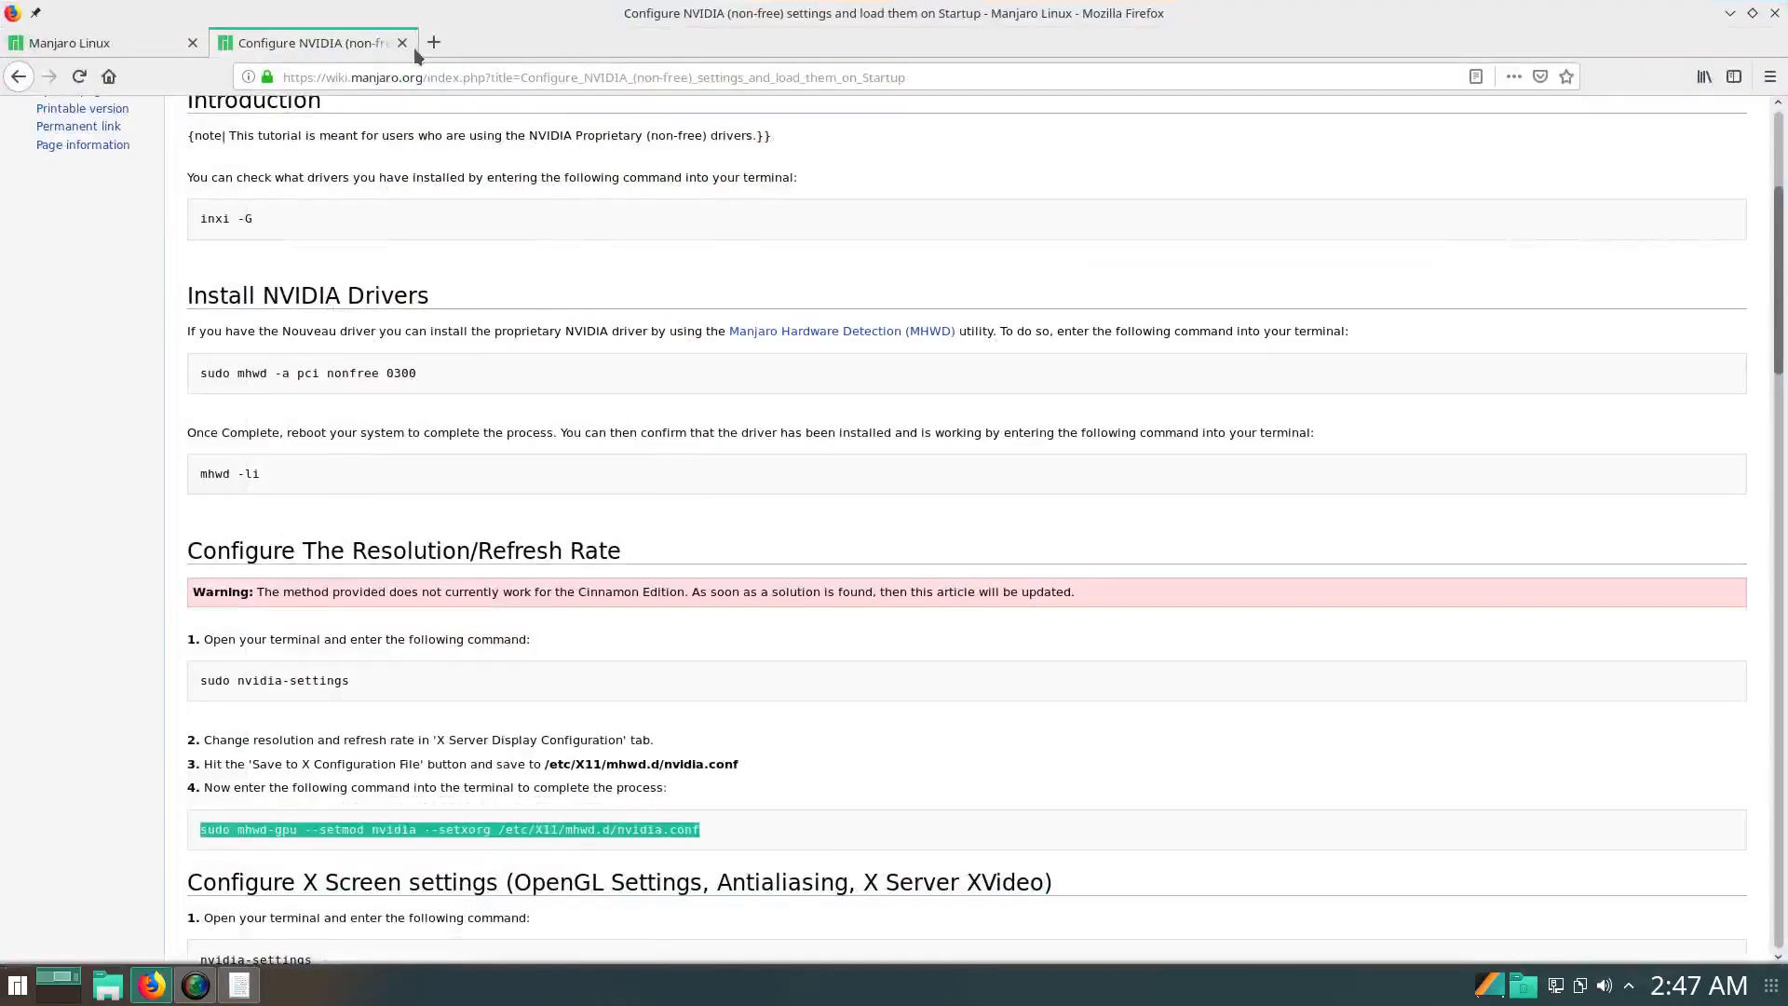
# Close the NVIDIA wiki page in Firefox and search the web for "sublime text"
pyautogui.click(401, 44)
pyautogui.click(385, 80)
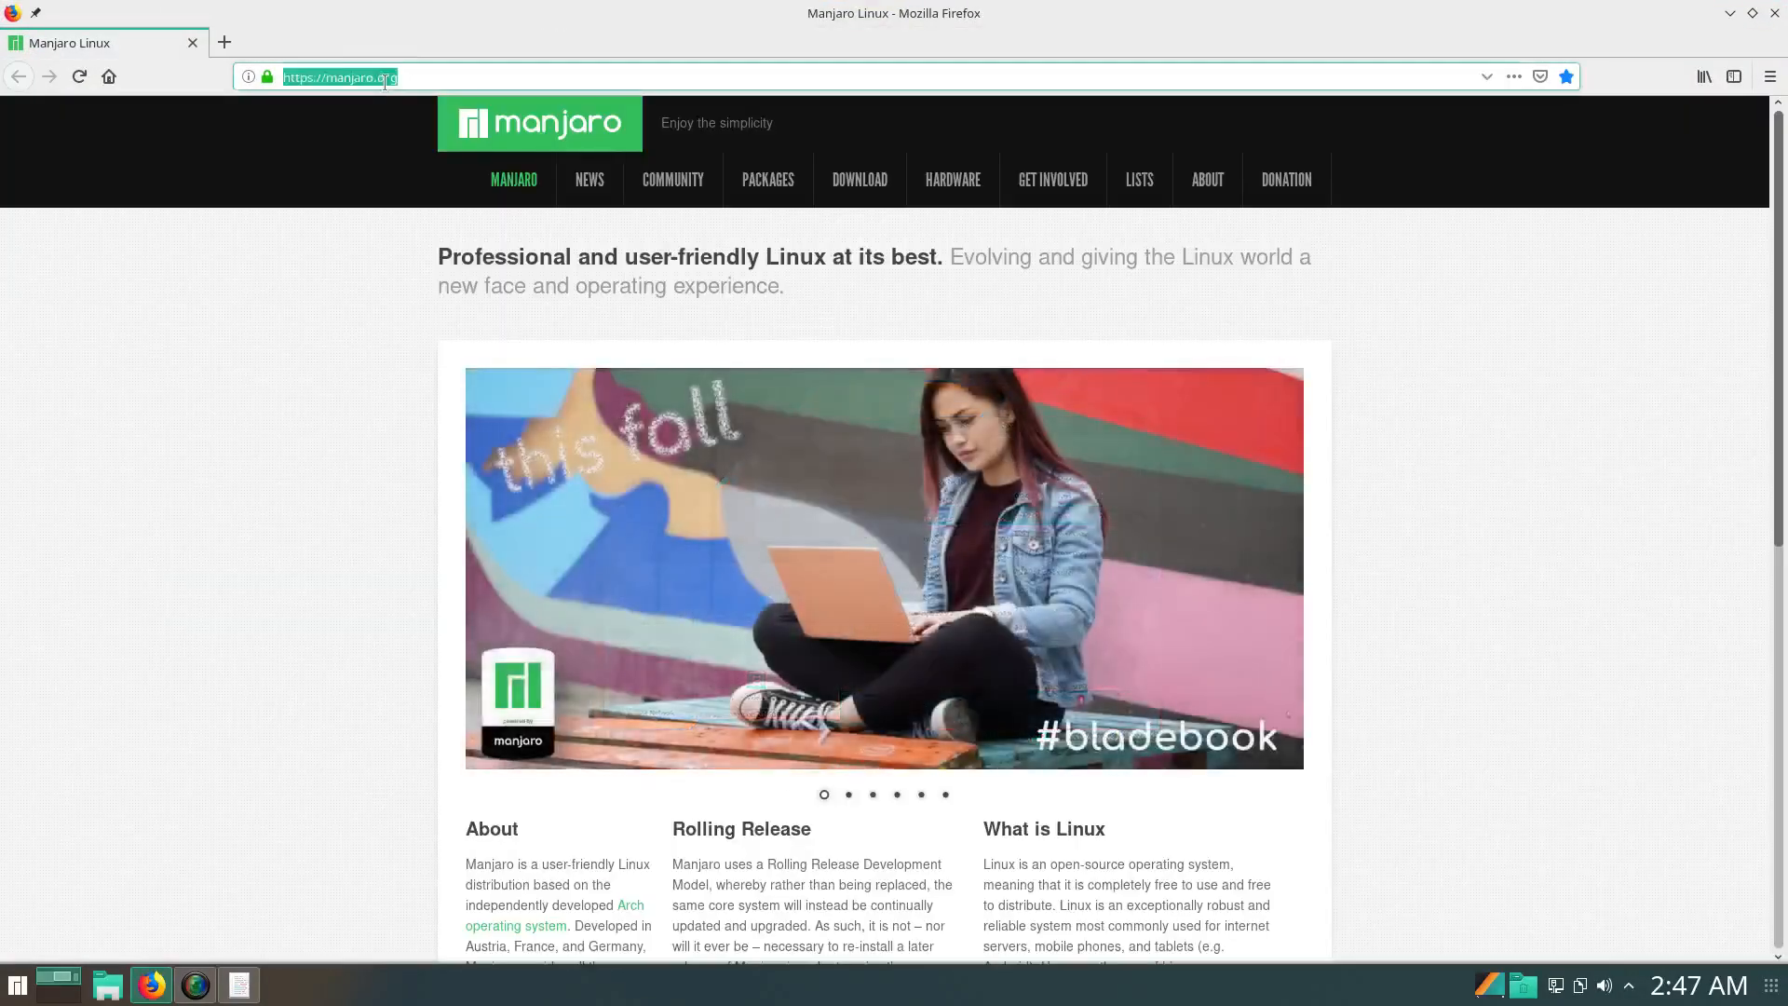
pyautogui.write('sublime ')
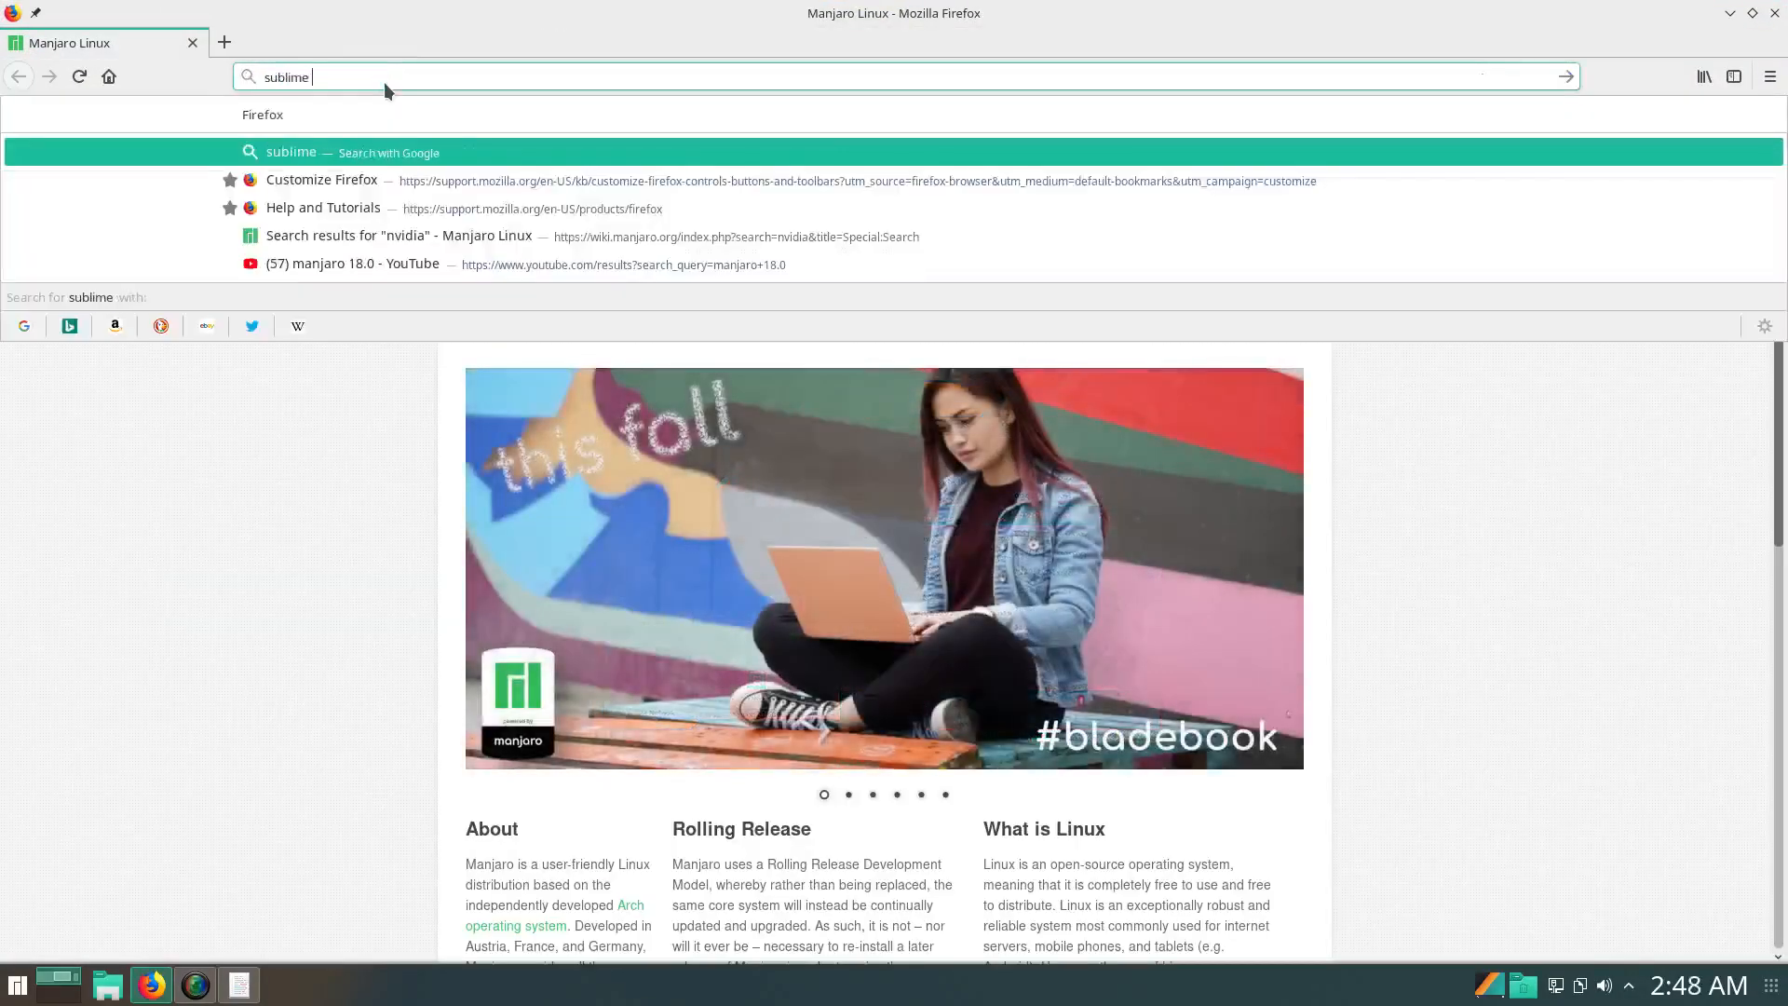
pyautogui.write('text')
pyautogui.press('Return')
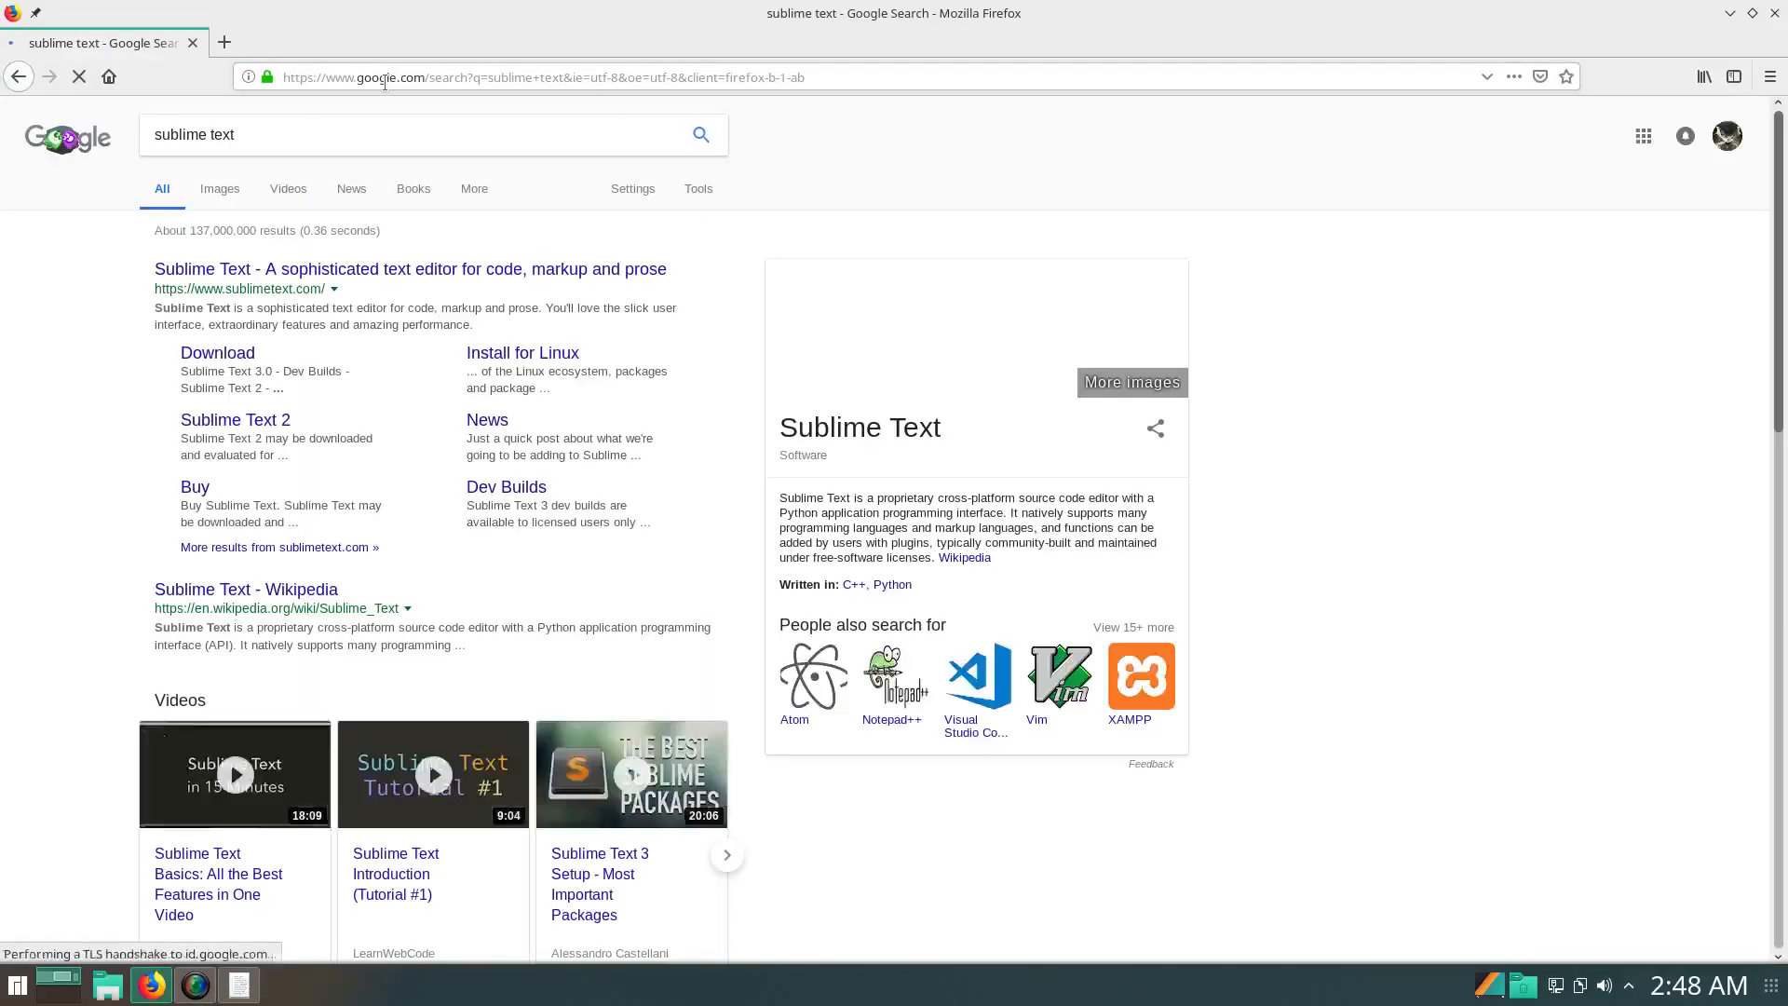
# Open the official Sublime Text site's Linux installation page and go to its pacman (Arch) instructions
pyautogui.click(300, 270)
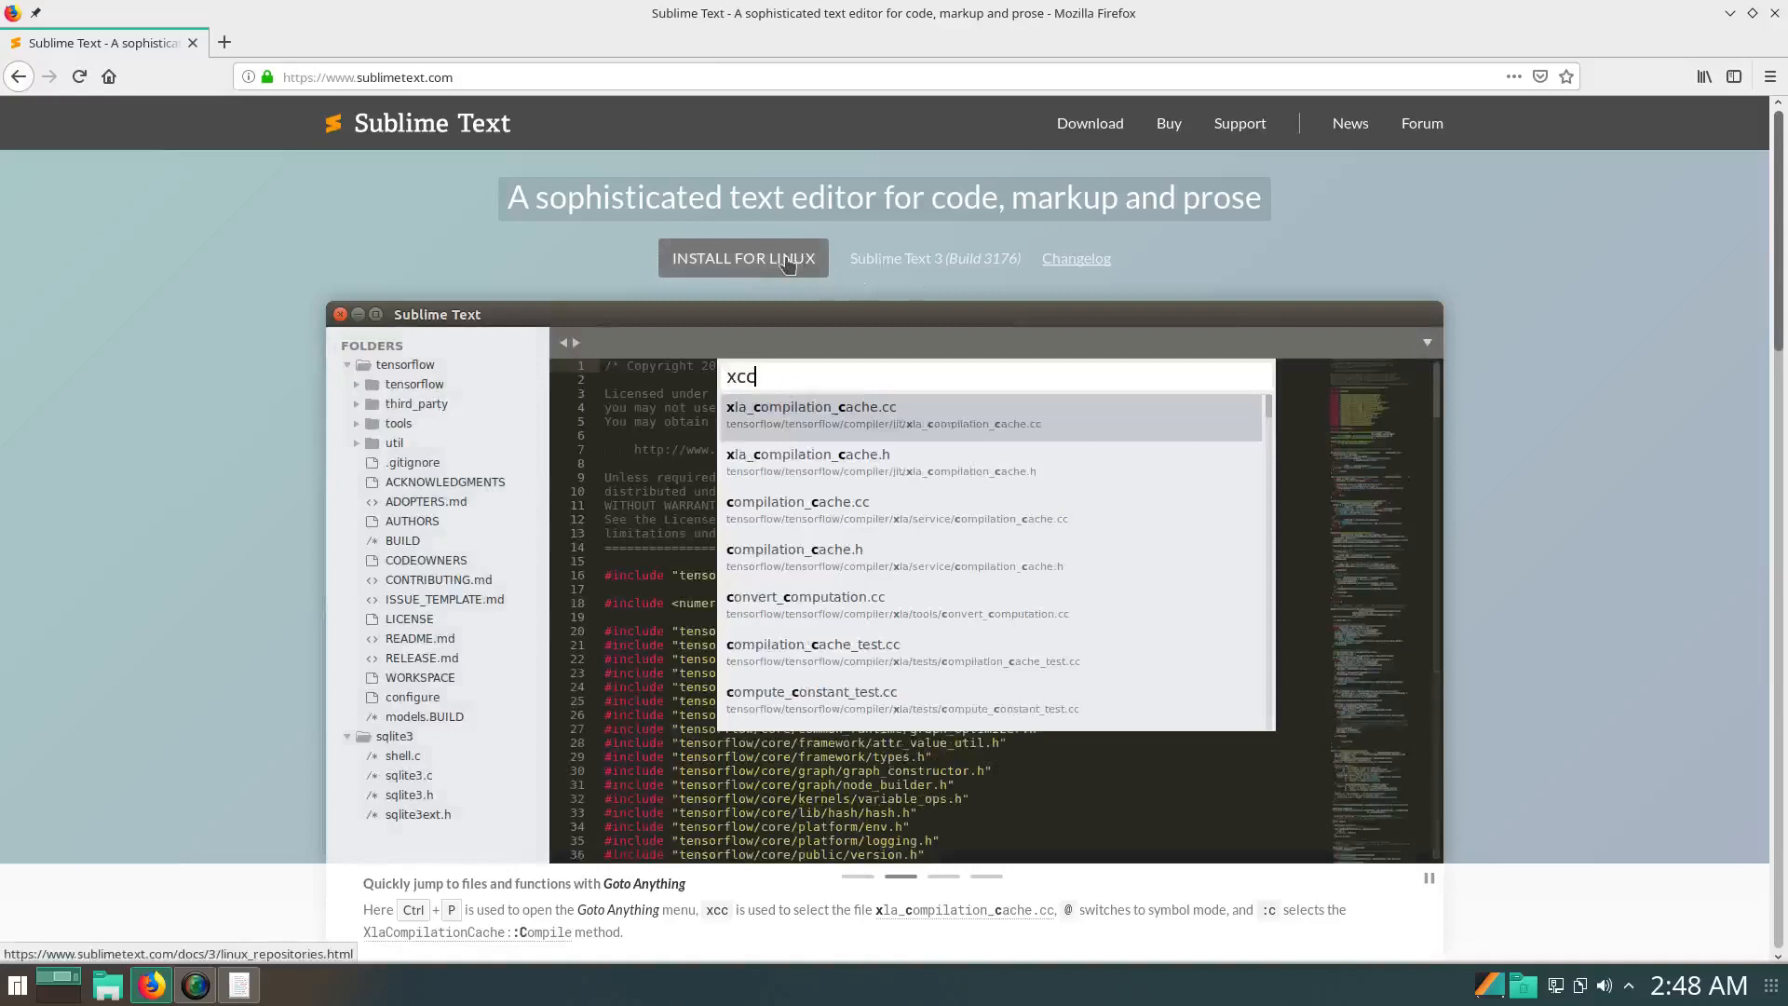
pyautogui.click(787, 266)
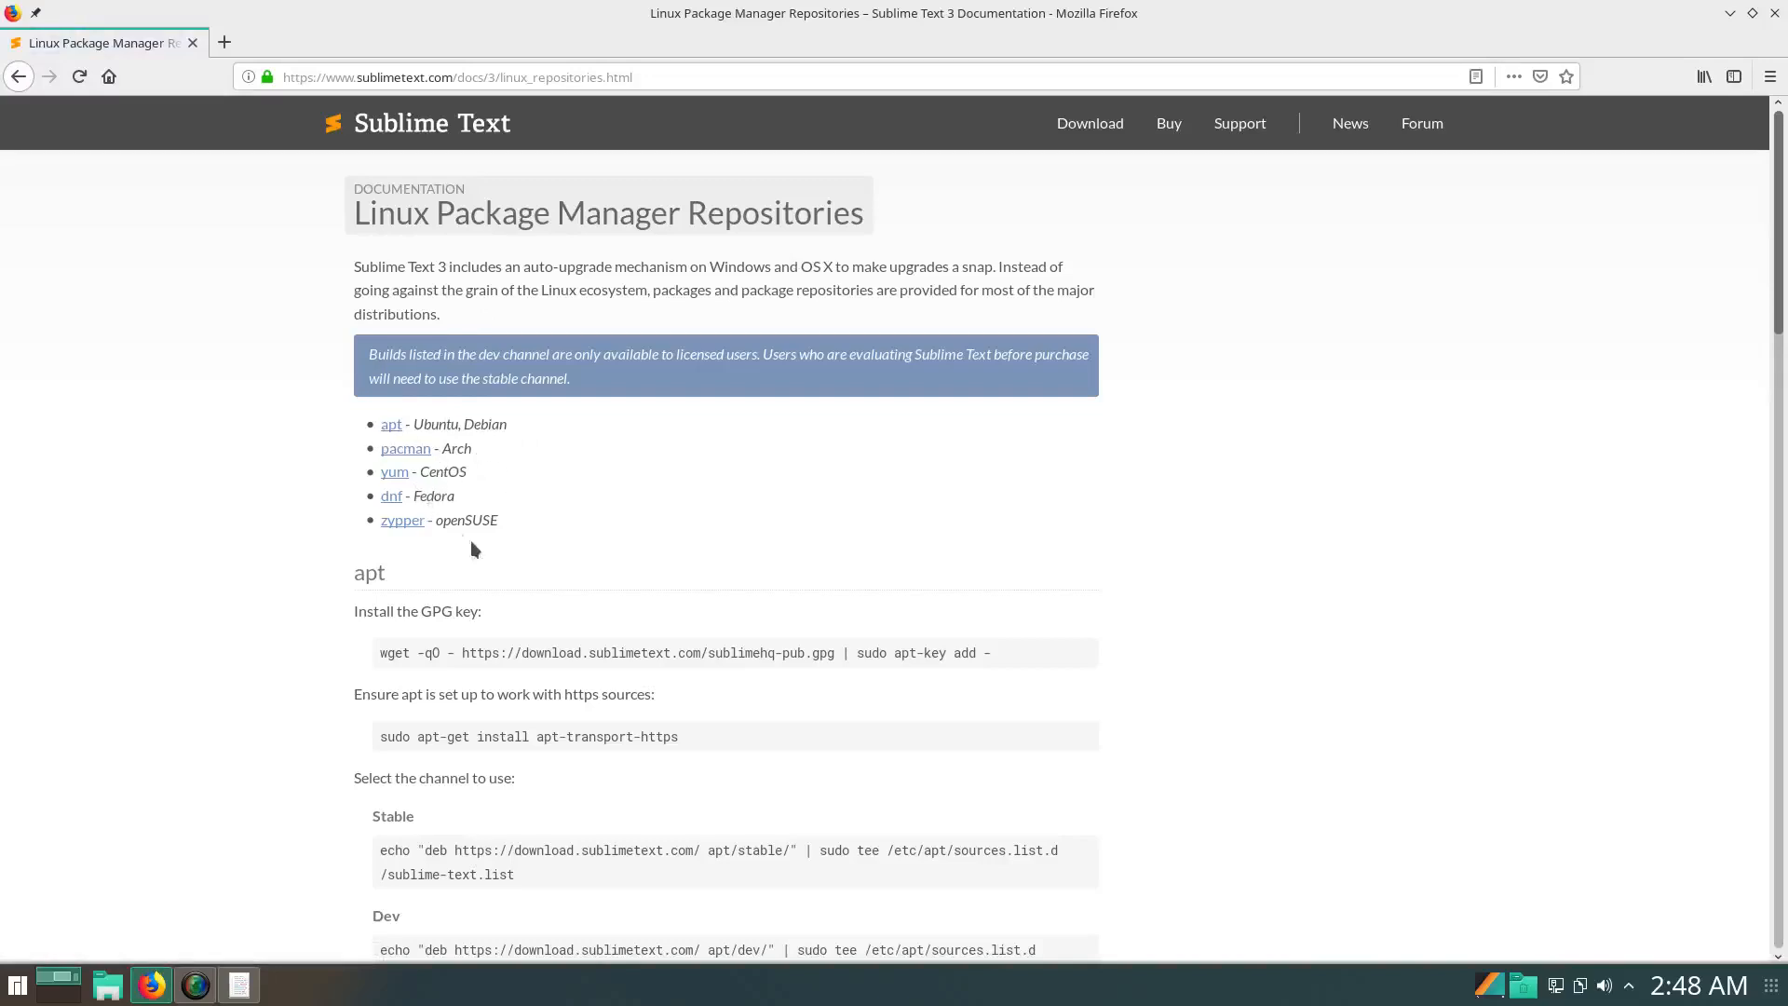
pyautogui.click(392, 456)
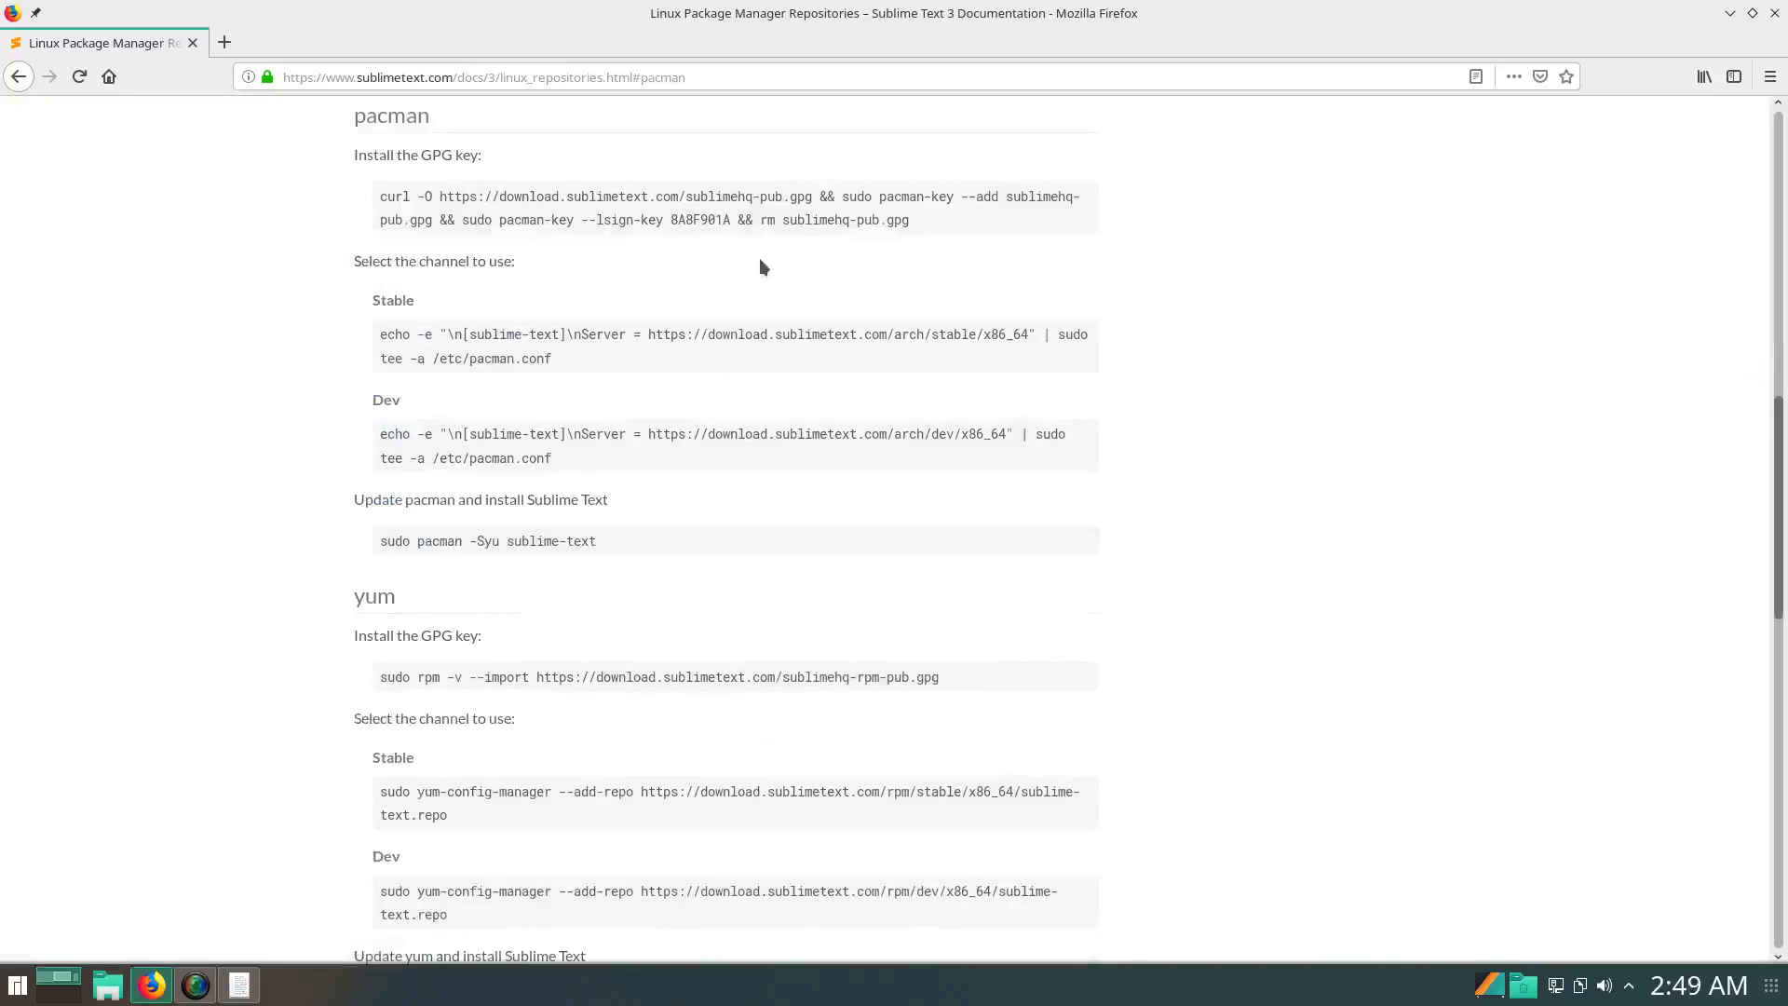
# Copy the pacman GPG key installation command for Sublime Text and run it in the drop-down terminal after clearing it with "clear"
pyautogui.moveTo(927, 223); pyautogui.dragTo(380, 196)
pyautogui.hotkey('ctrl', 'c')
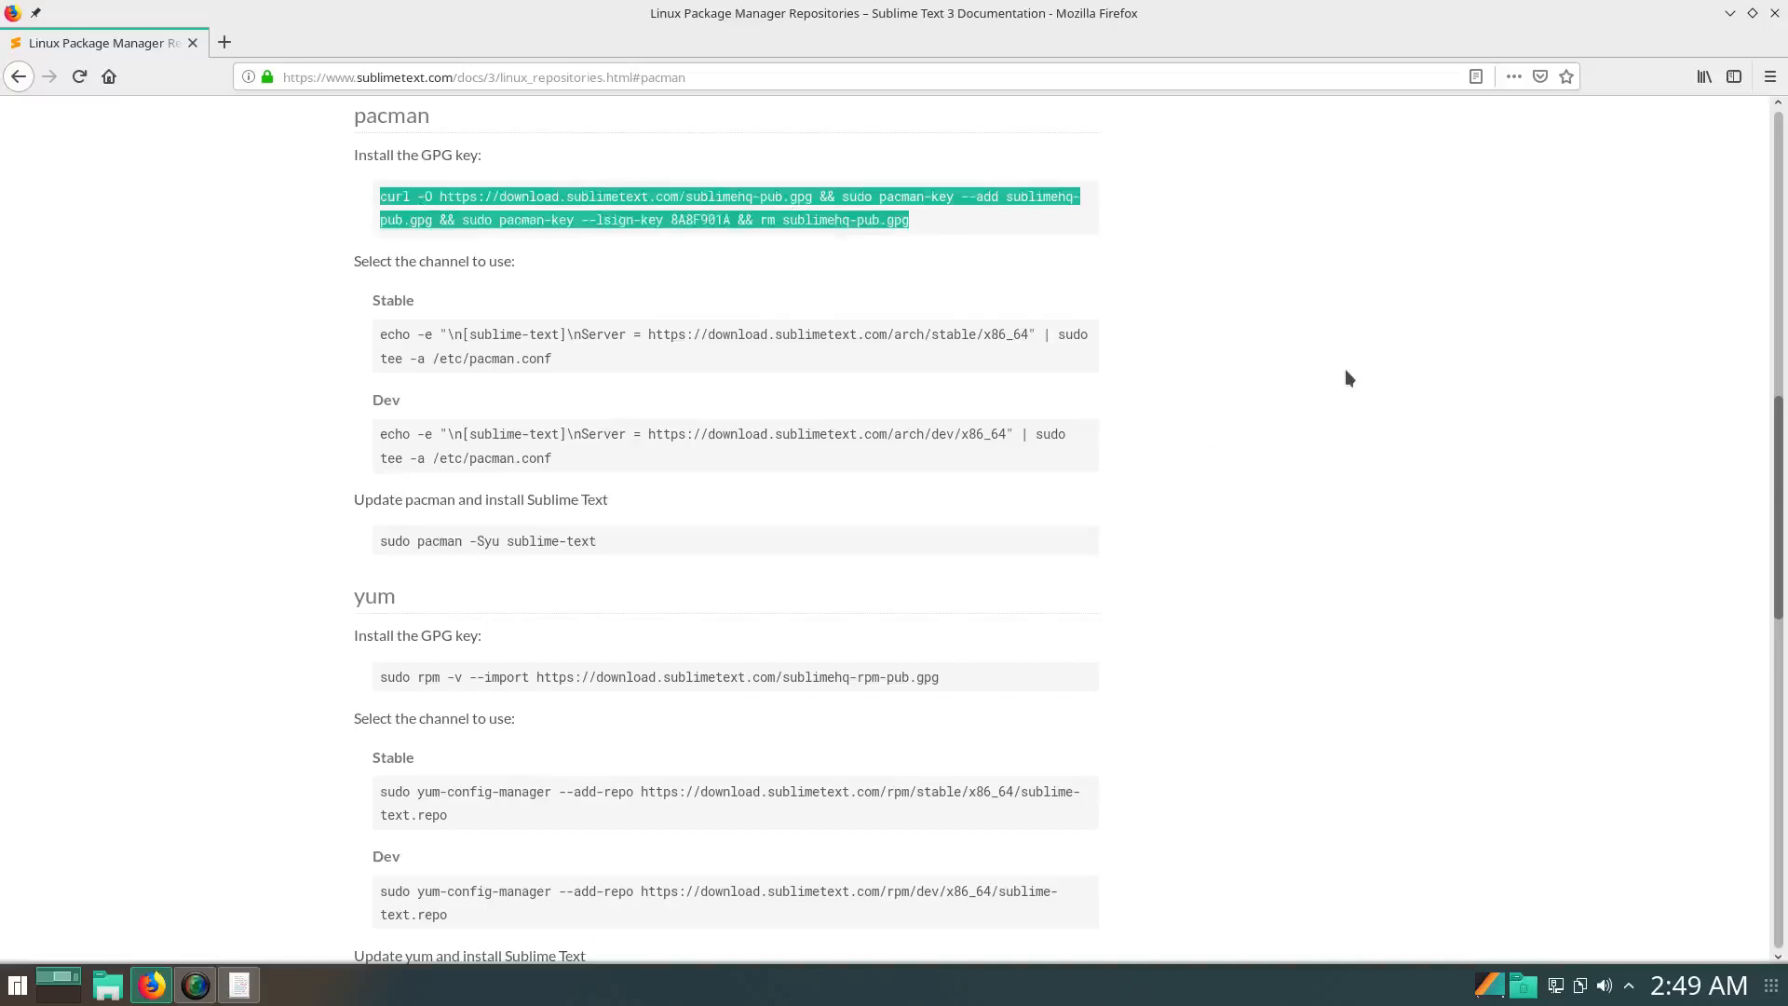
pyautogui.press('F12')
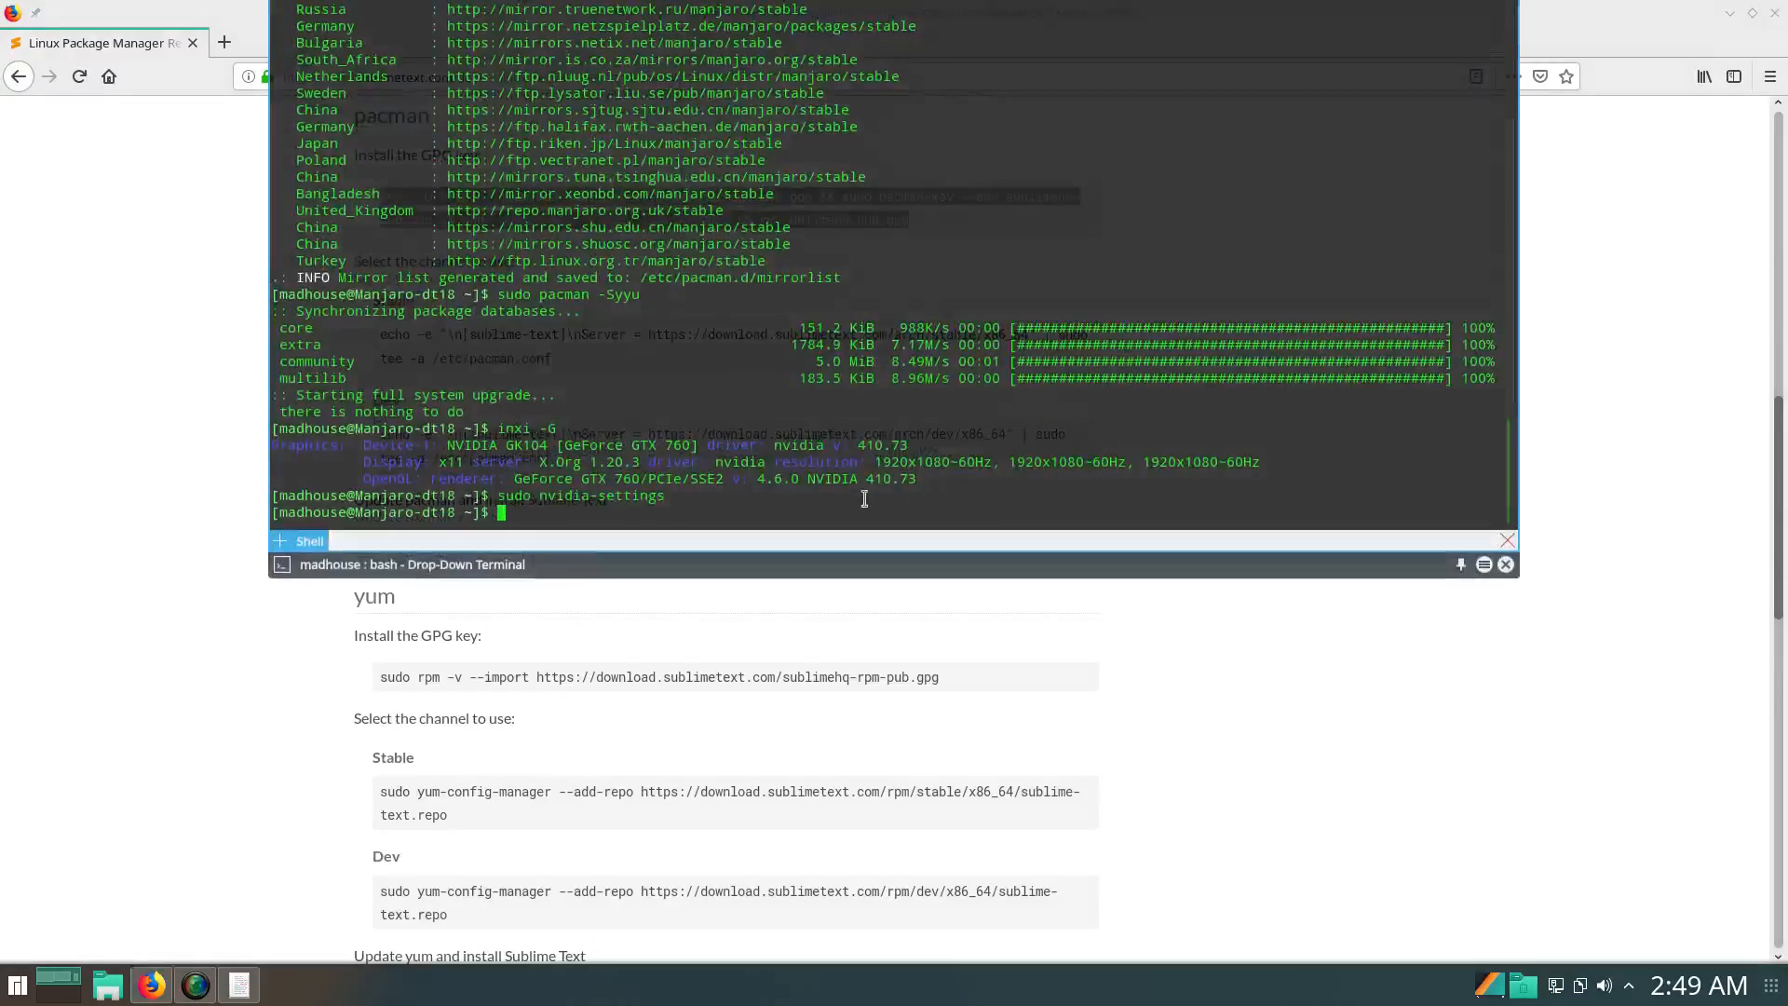
pyautogui.write('clea')
pyautogui.press('BackSpace')
pyautogui.press('BackSpace')
pyautogui.press('BackSpace')
pyautogui.write('lear')
pyautogui.press('Return')
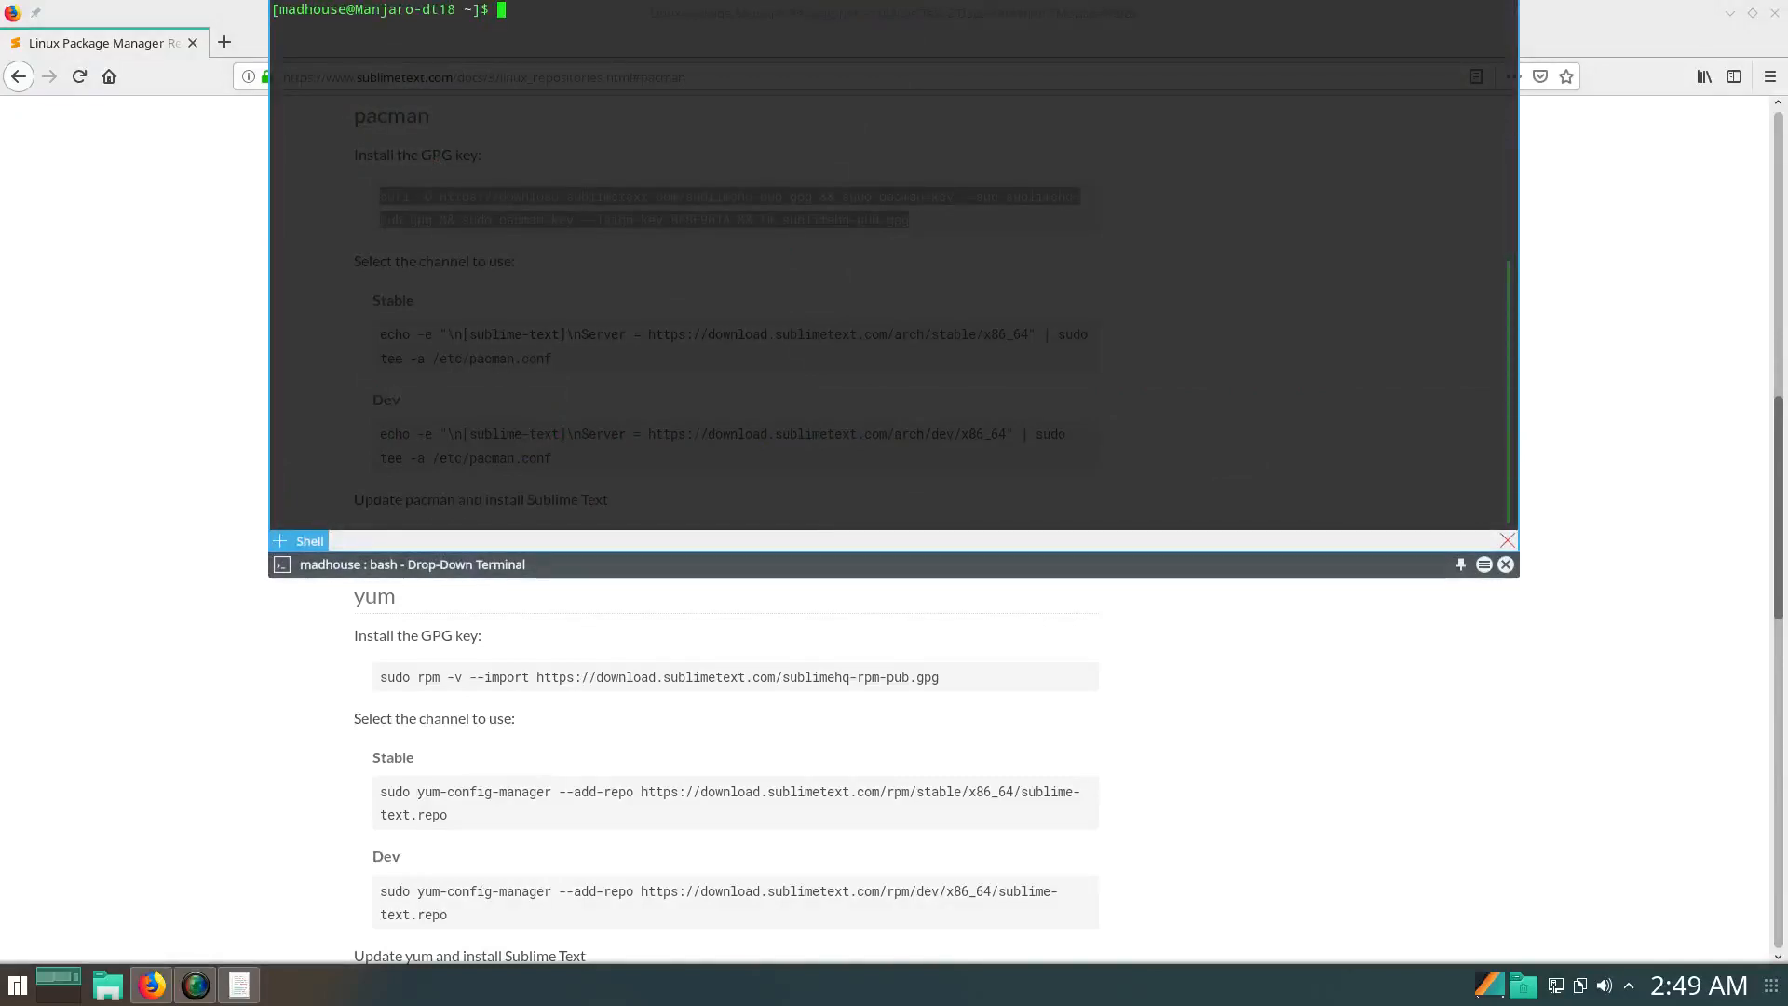
pyautogui.hotkey('ctrl', 'shift', 'v')
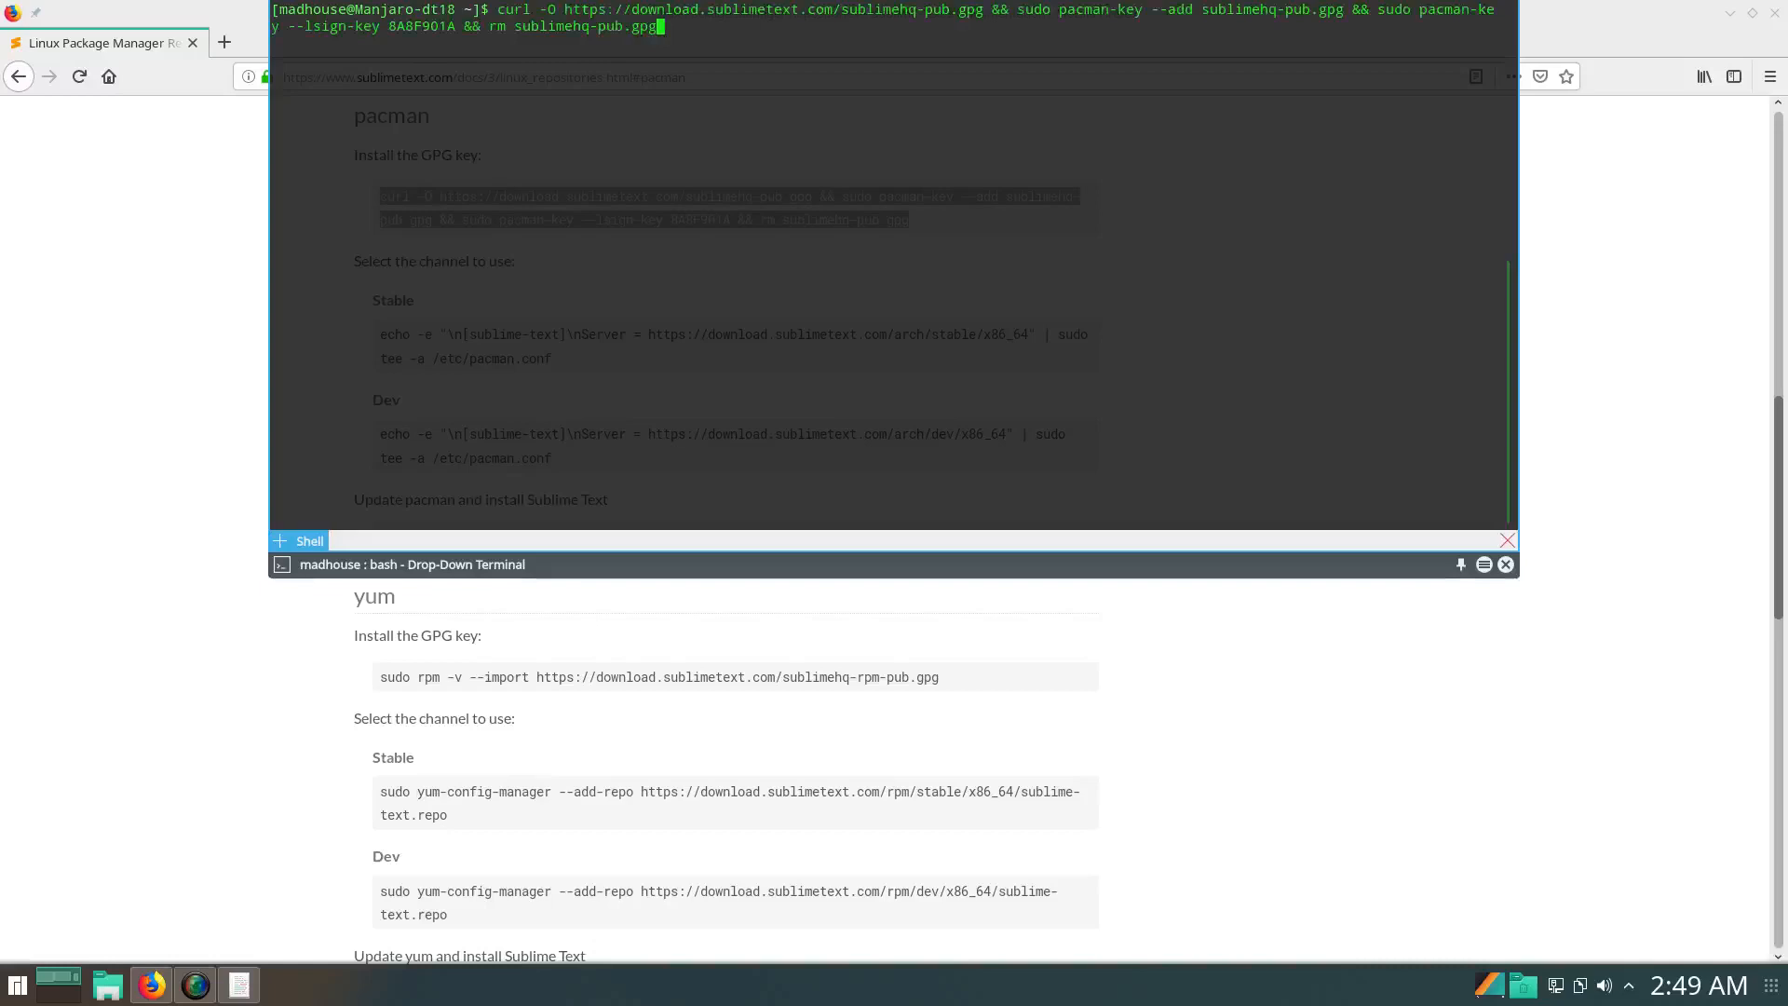
pyautogui.press('Return')
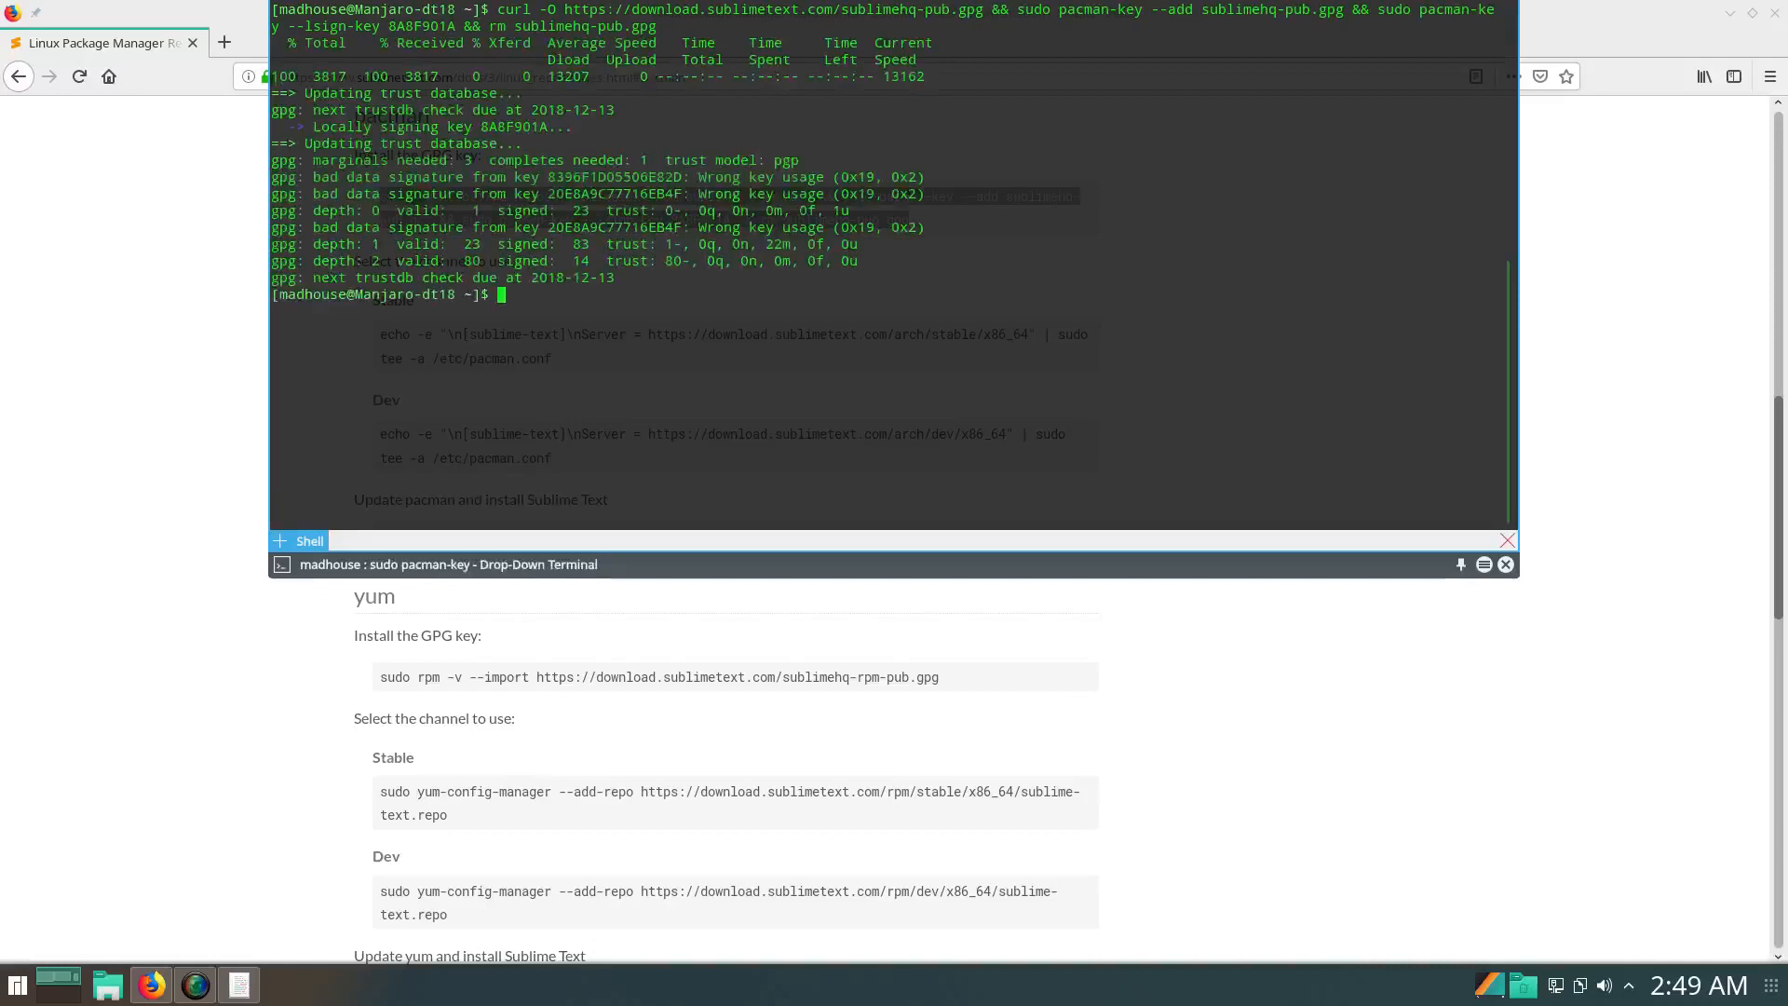
# Add Sublime Text's stable x86_64 repository to /etc/pacman.conf by running the site's Stable channel echo command in the terminal
pyautogui.click(1311, 615)
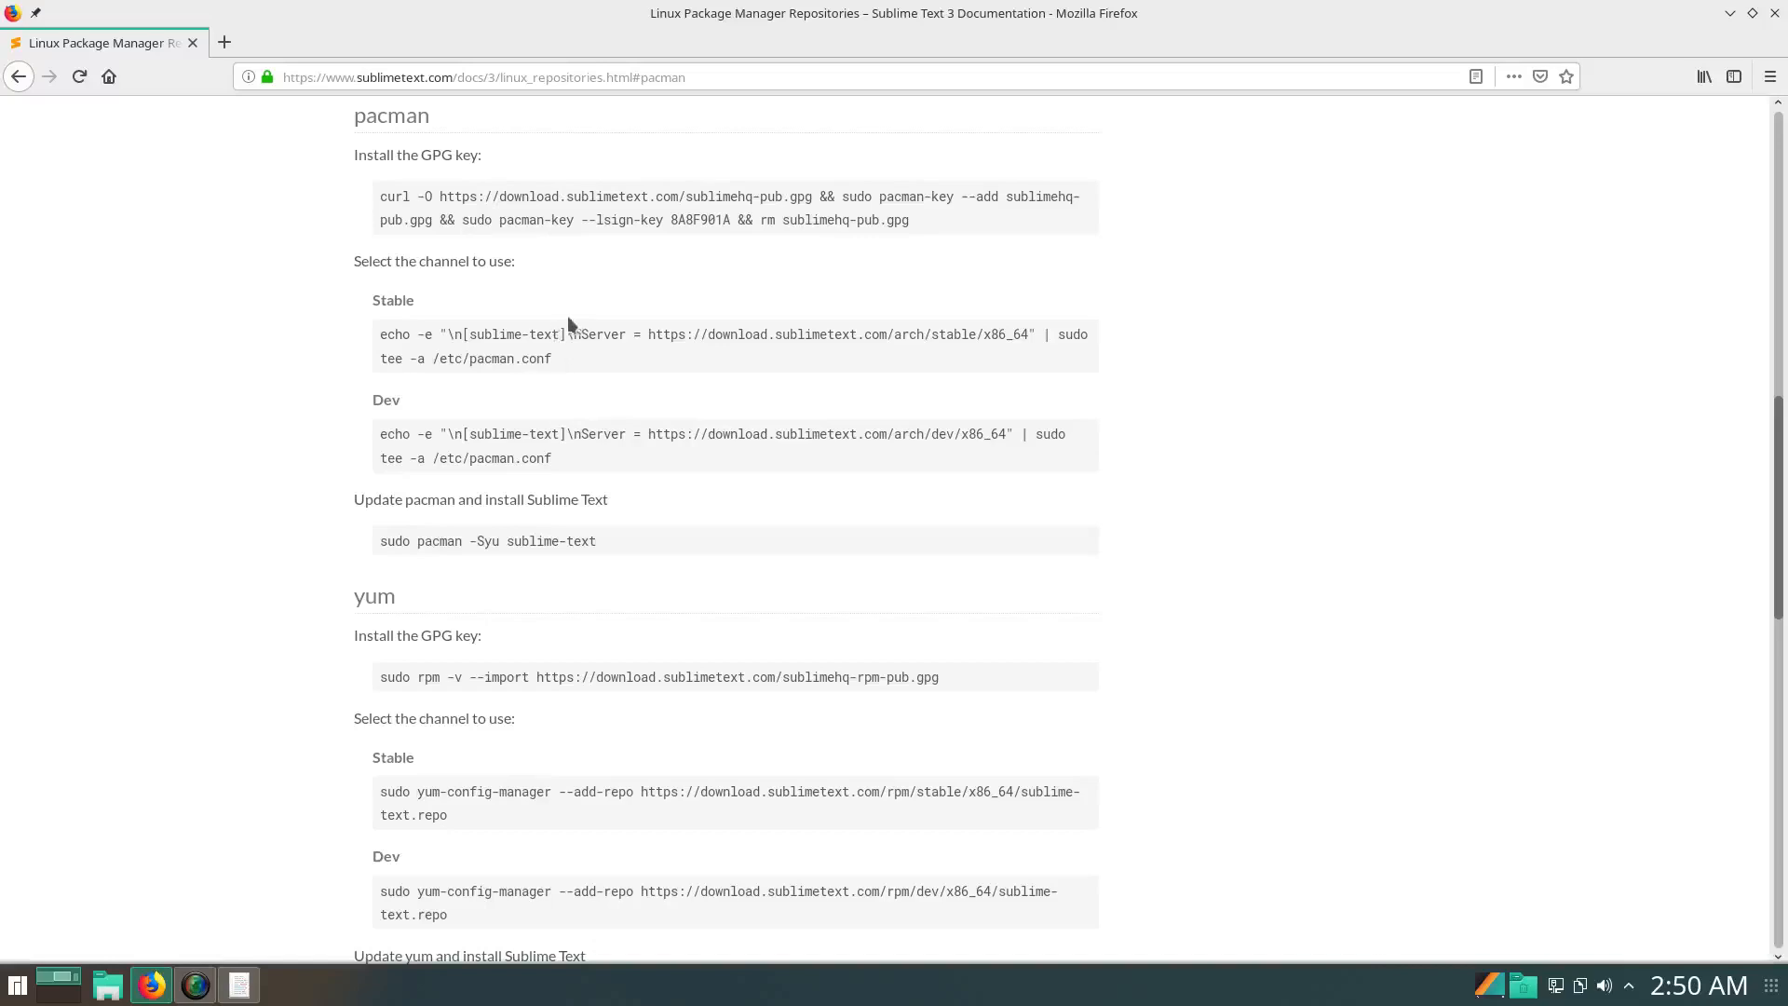
pyautogui.moveTo(555, 360); pyautogui.dragTo(379, 338)
pyautogui.hotkey('ctrl', 'c')
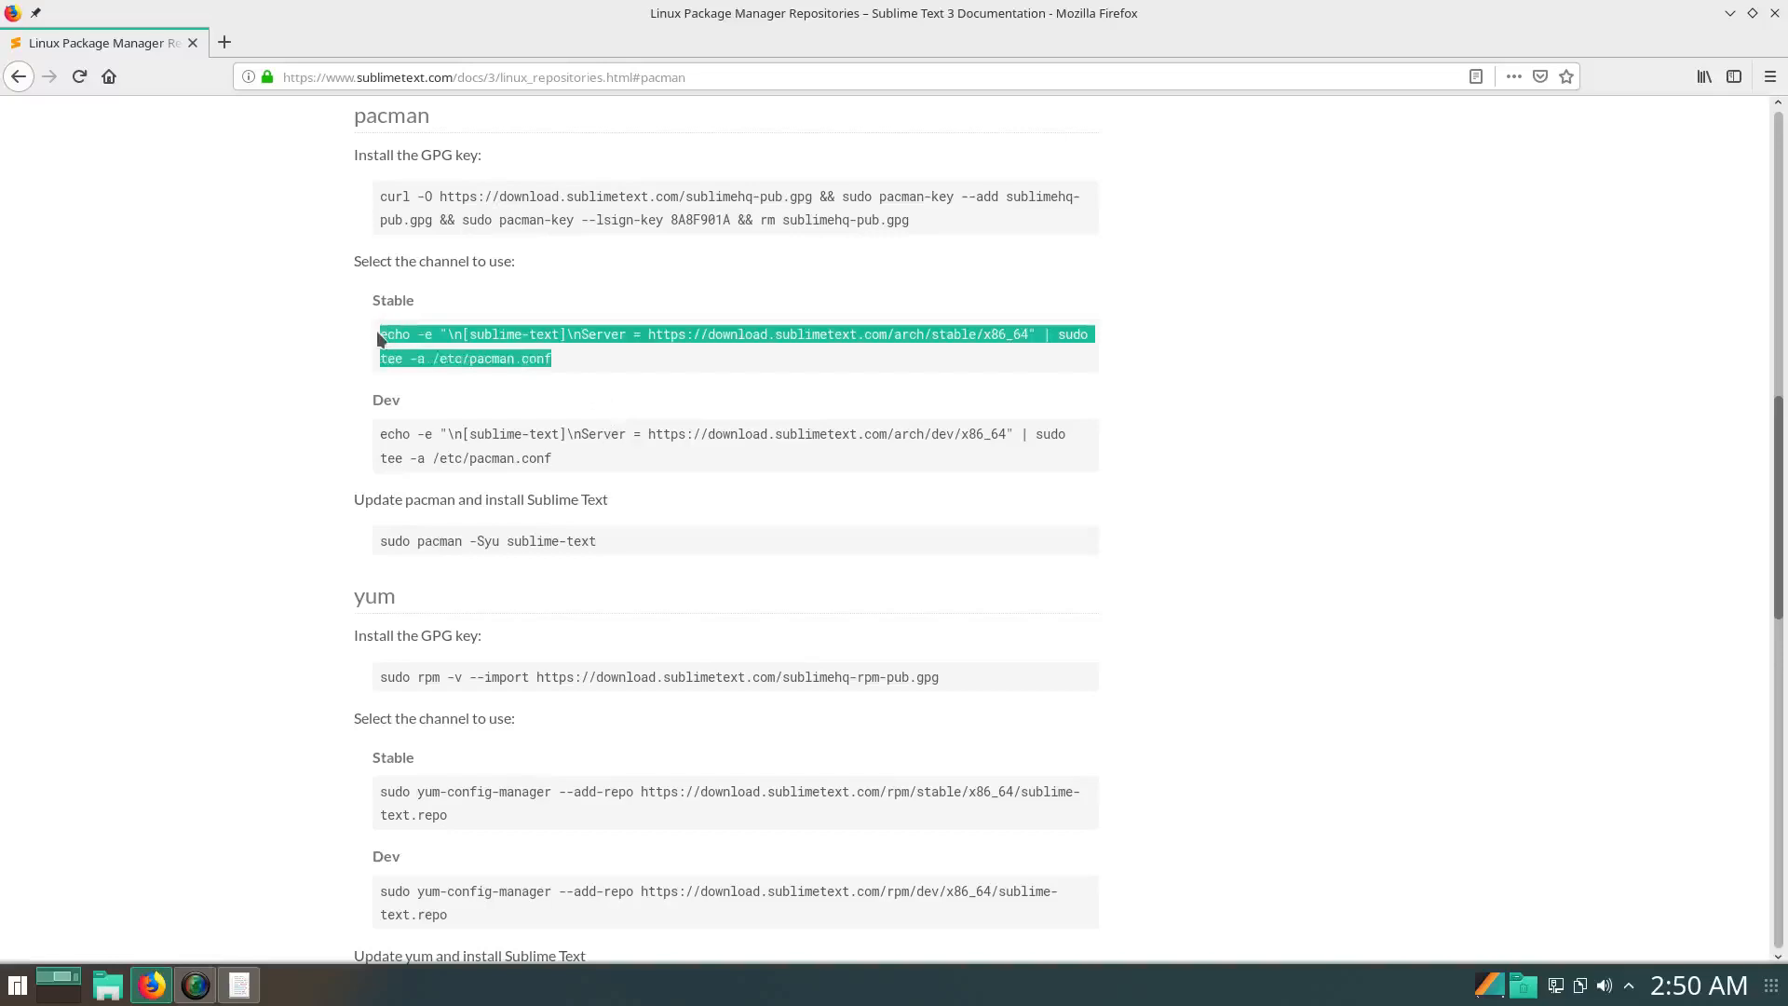
pyautogui.press('F12')
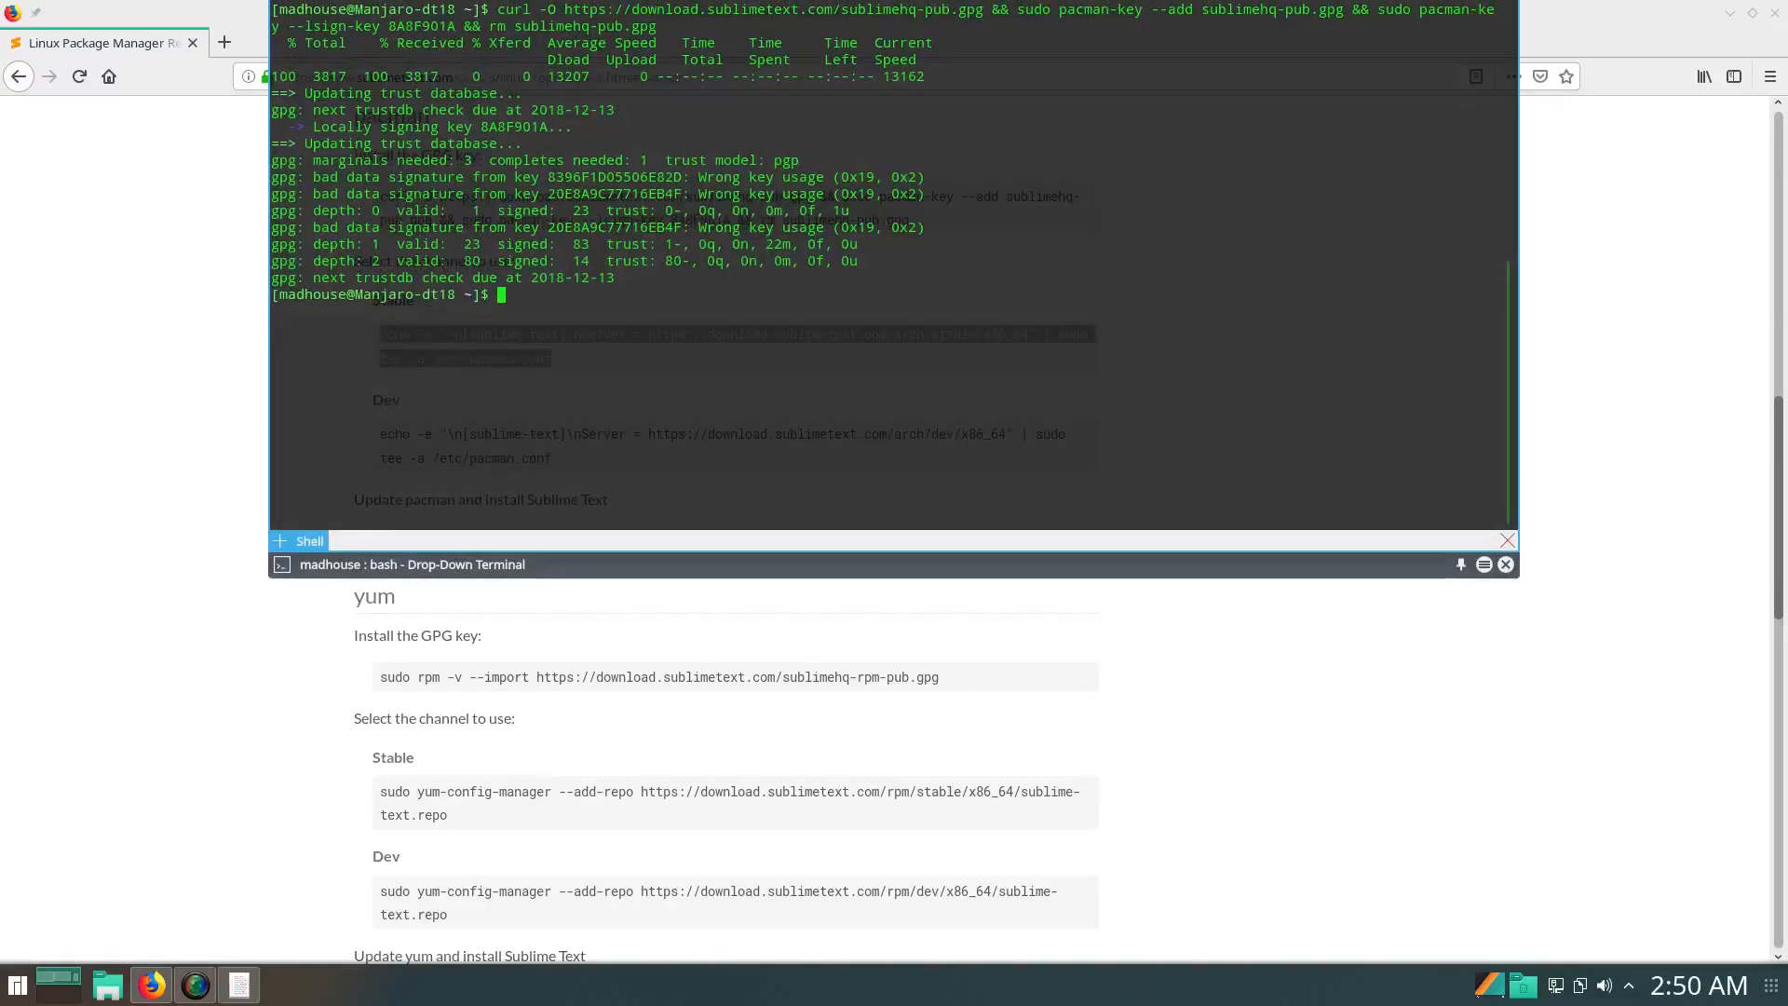
pyautogui.hotkey('ctrl', 'shift', 'v')
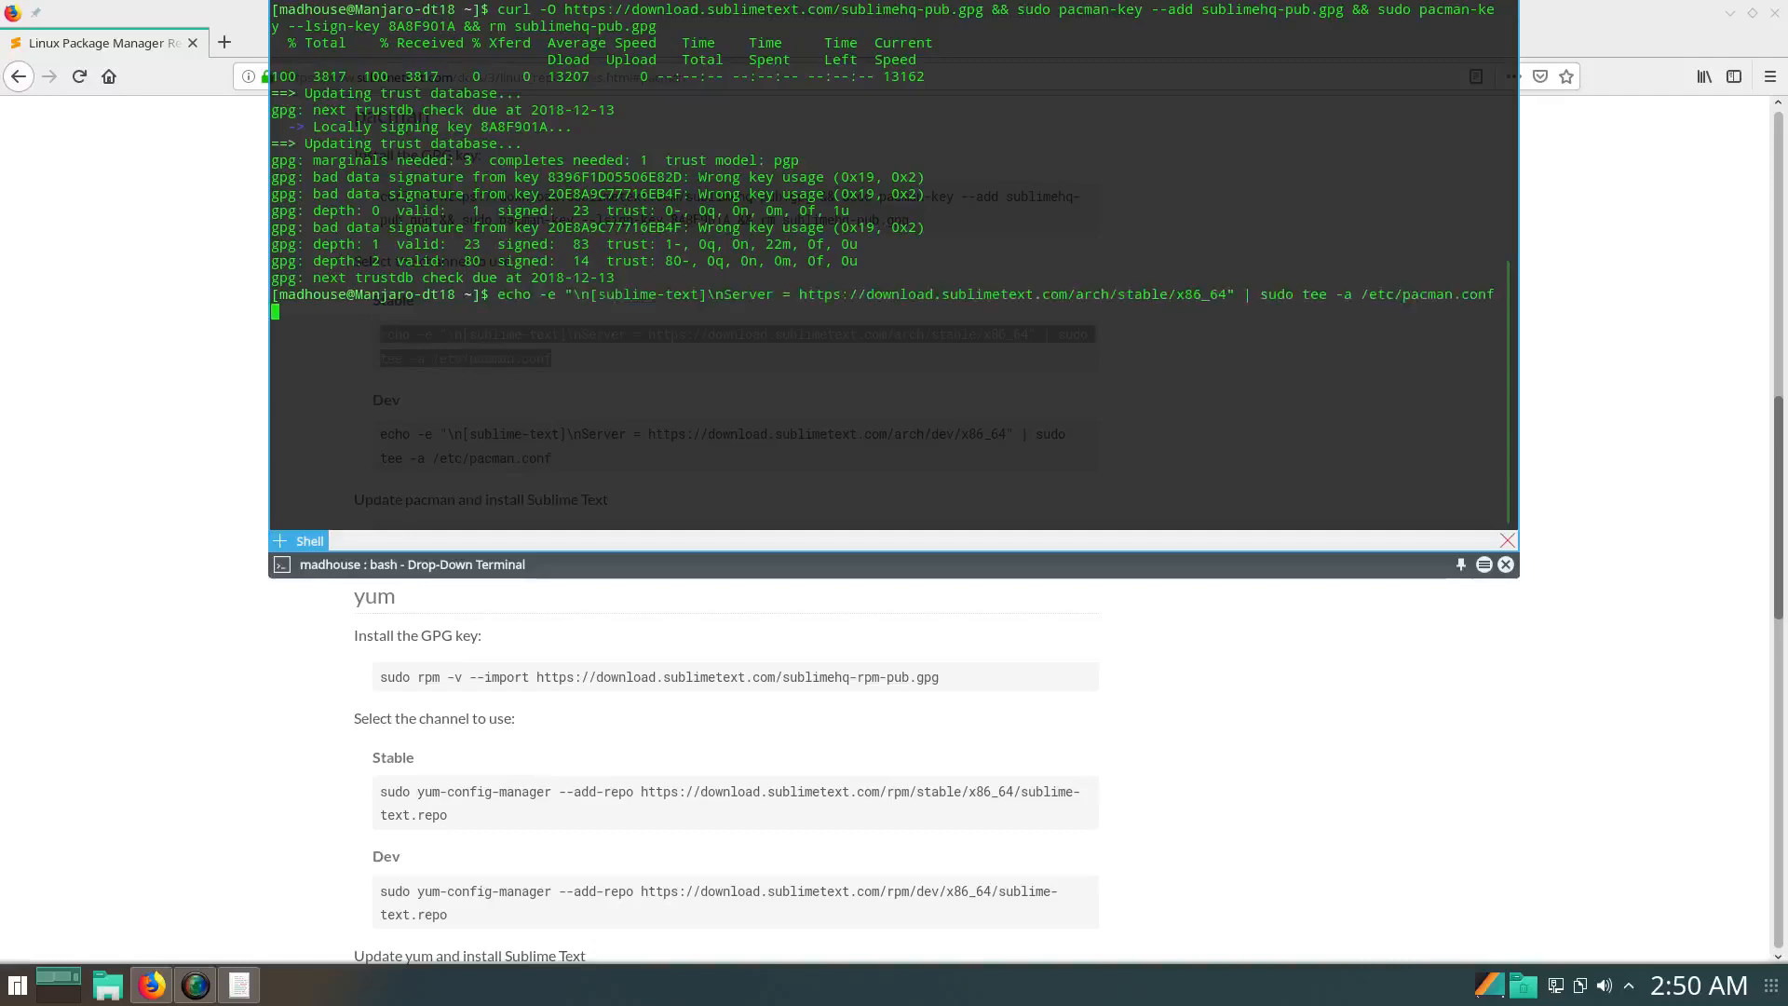
pyautogui.press('Return')
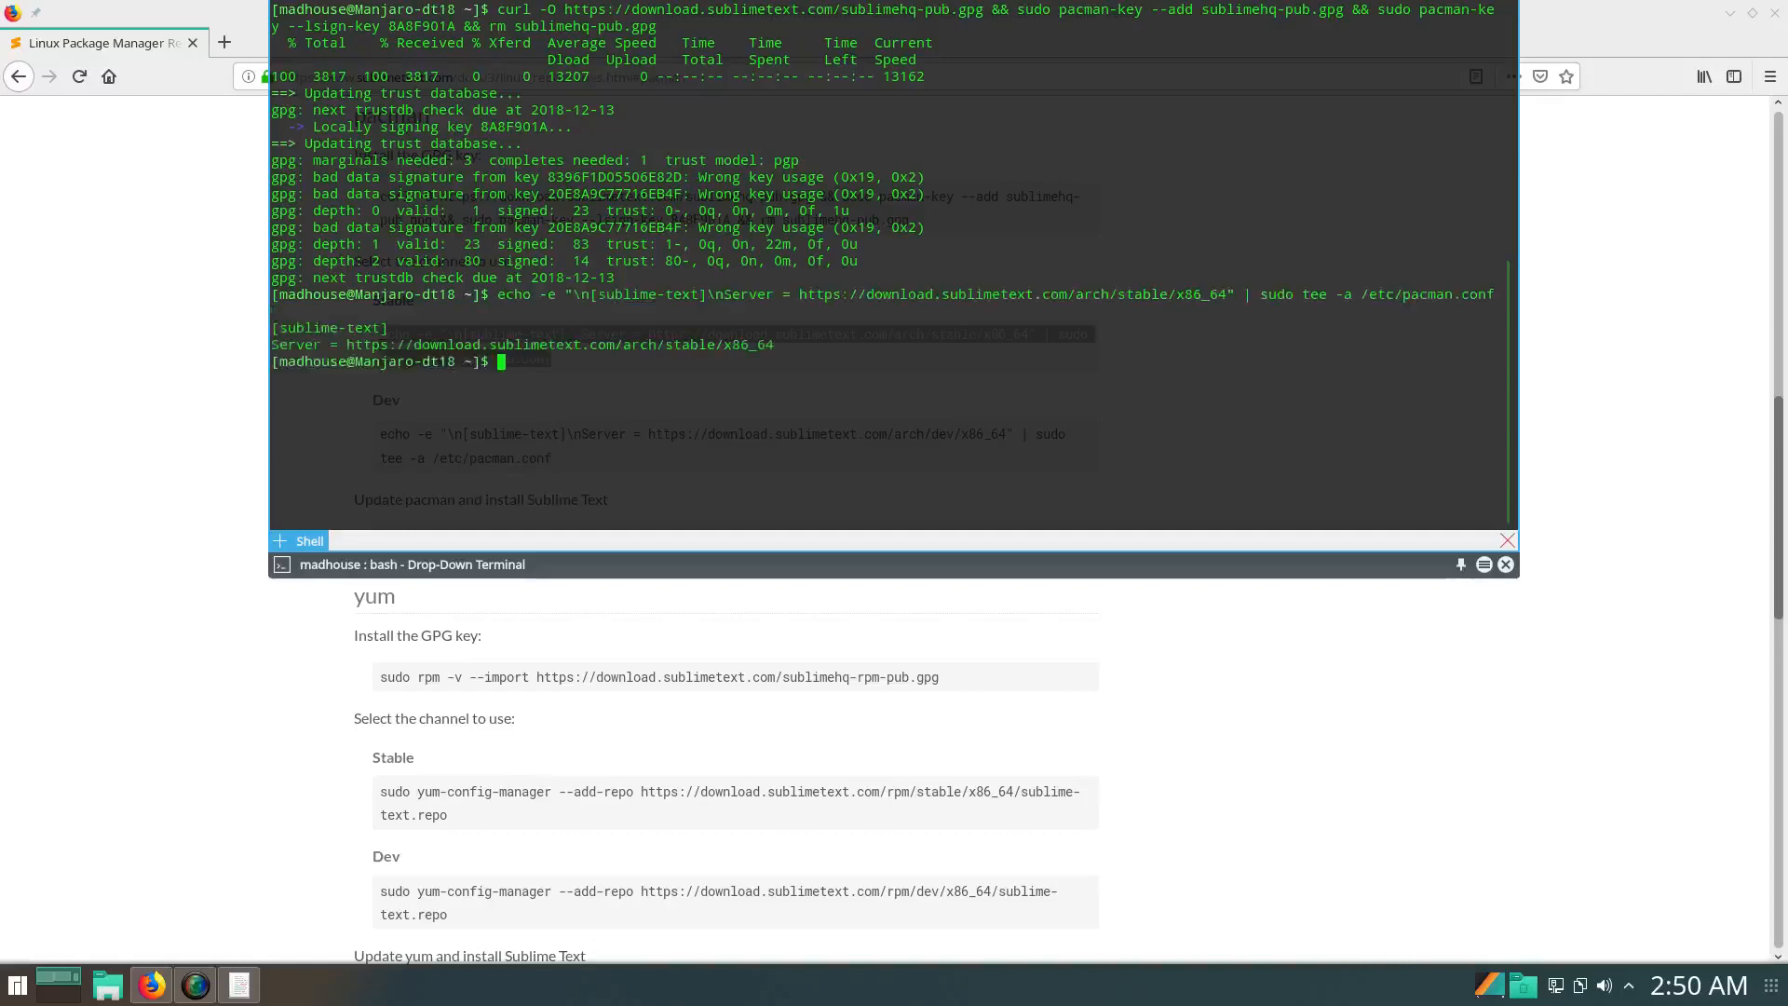
# Copy the site's "sudo pacman -Syu sublime-text" command, run it in the drop-down terminal and confirm the installation with y
pyautogui.click(240, 406)
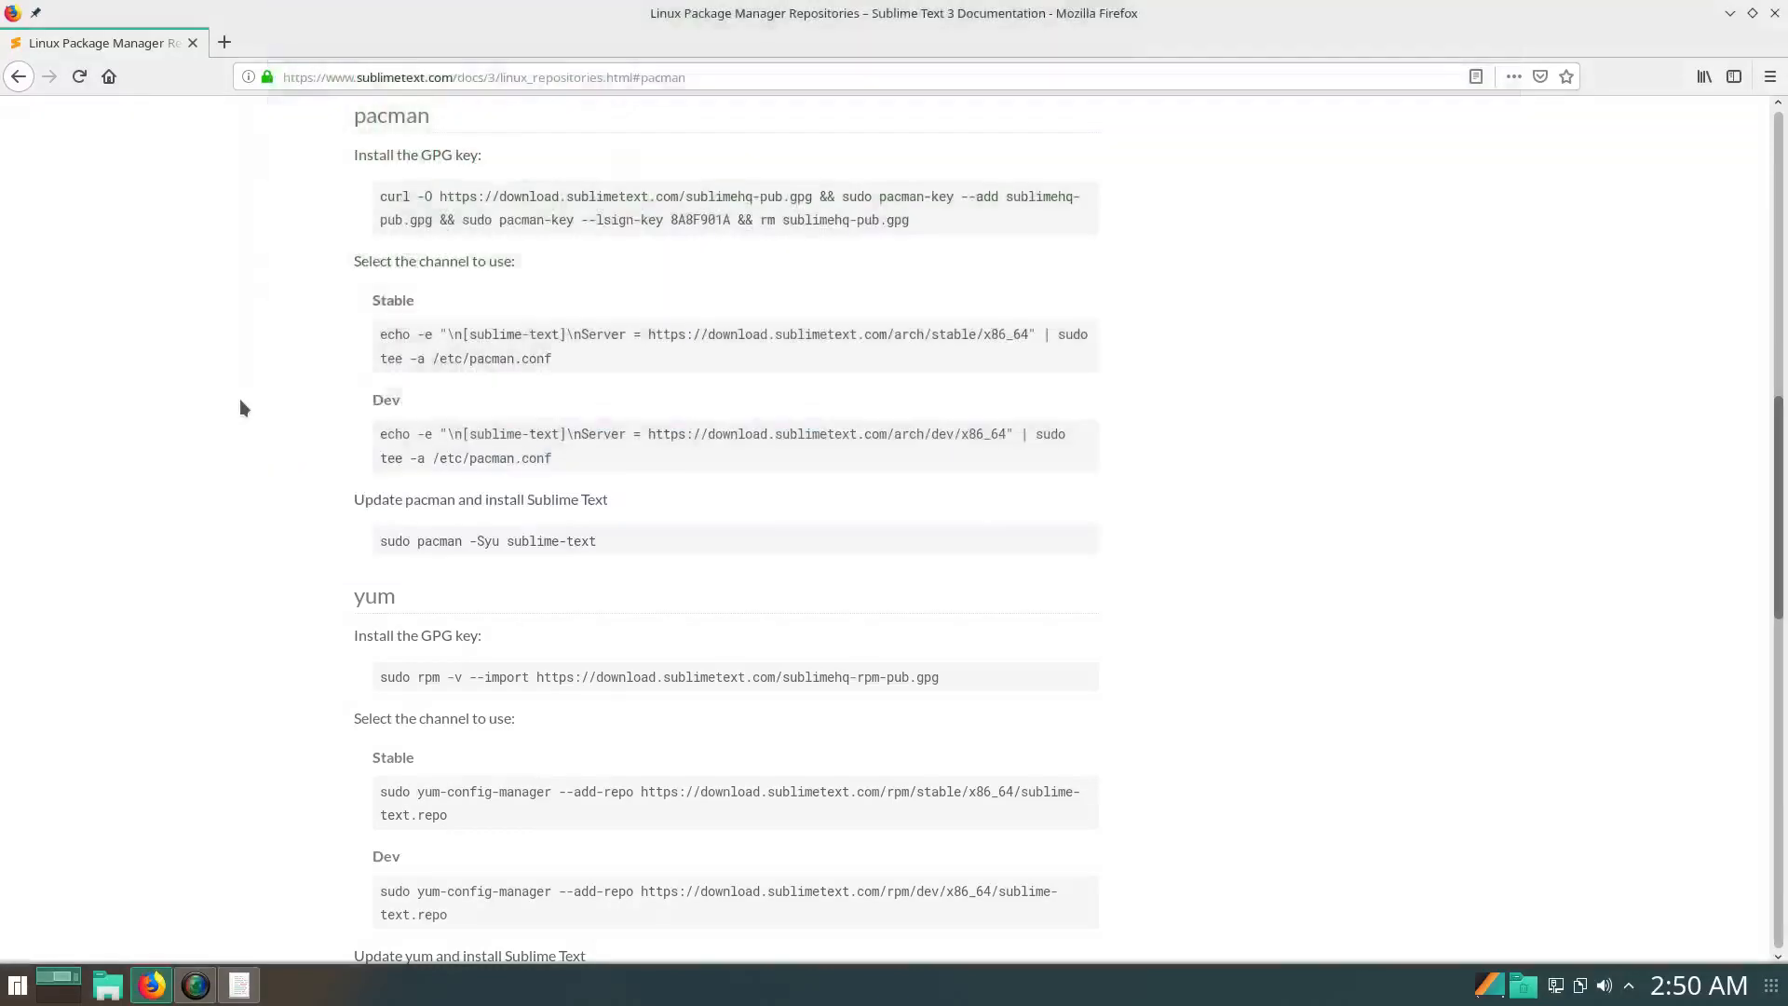
pyautogui.moveTo(598, 544); pyautogui.dragTo(380, 538)
pyautogui.hotkey('ctrl', 'c')
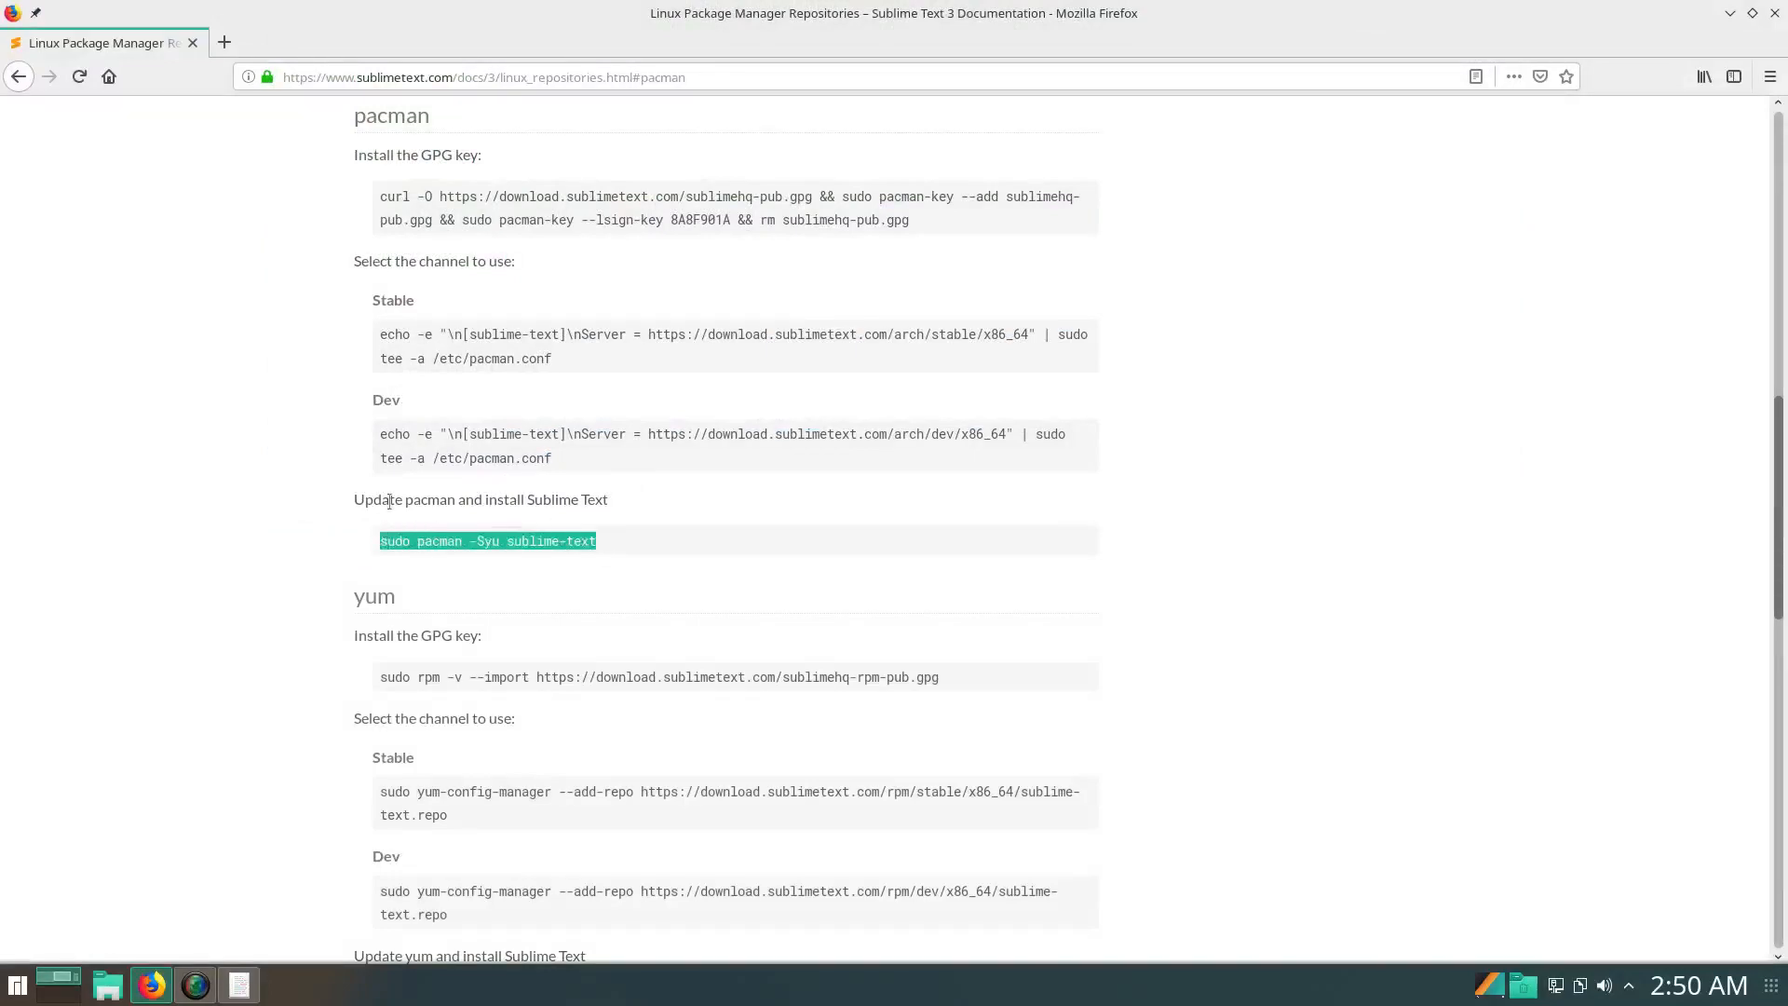
pyautogui.press('F12')
pyautogui.hotkey('ctrl', 'shift', 'v')
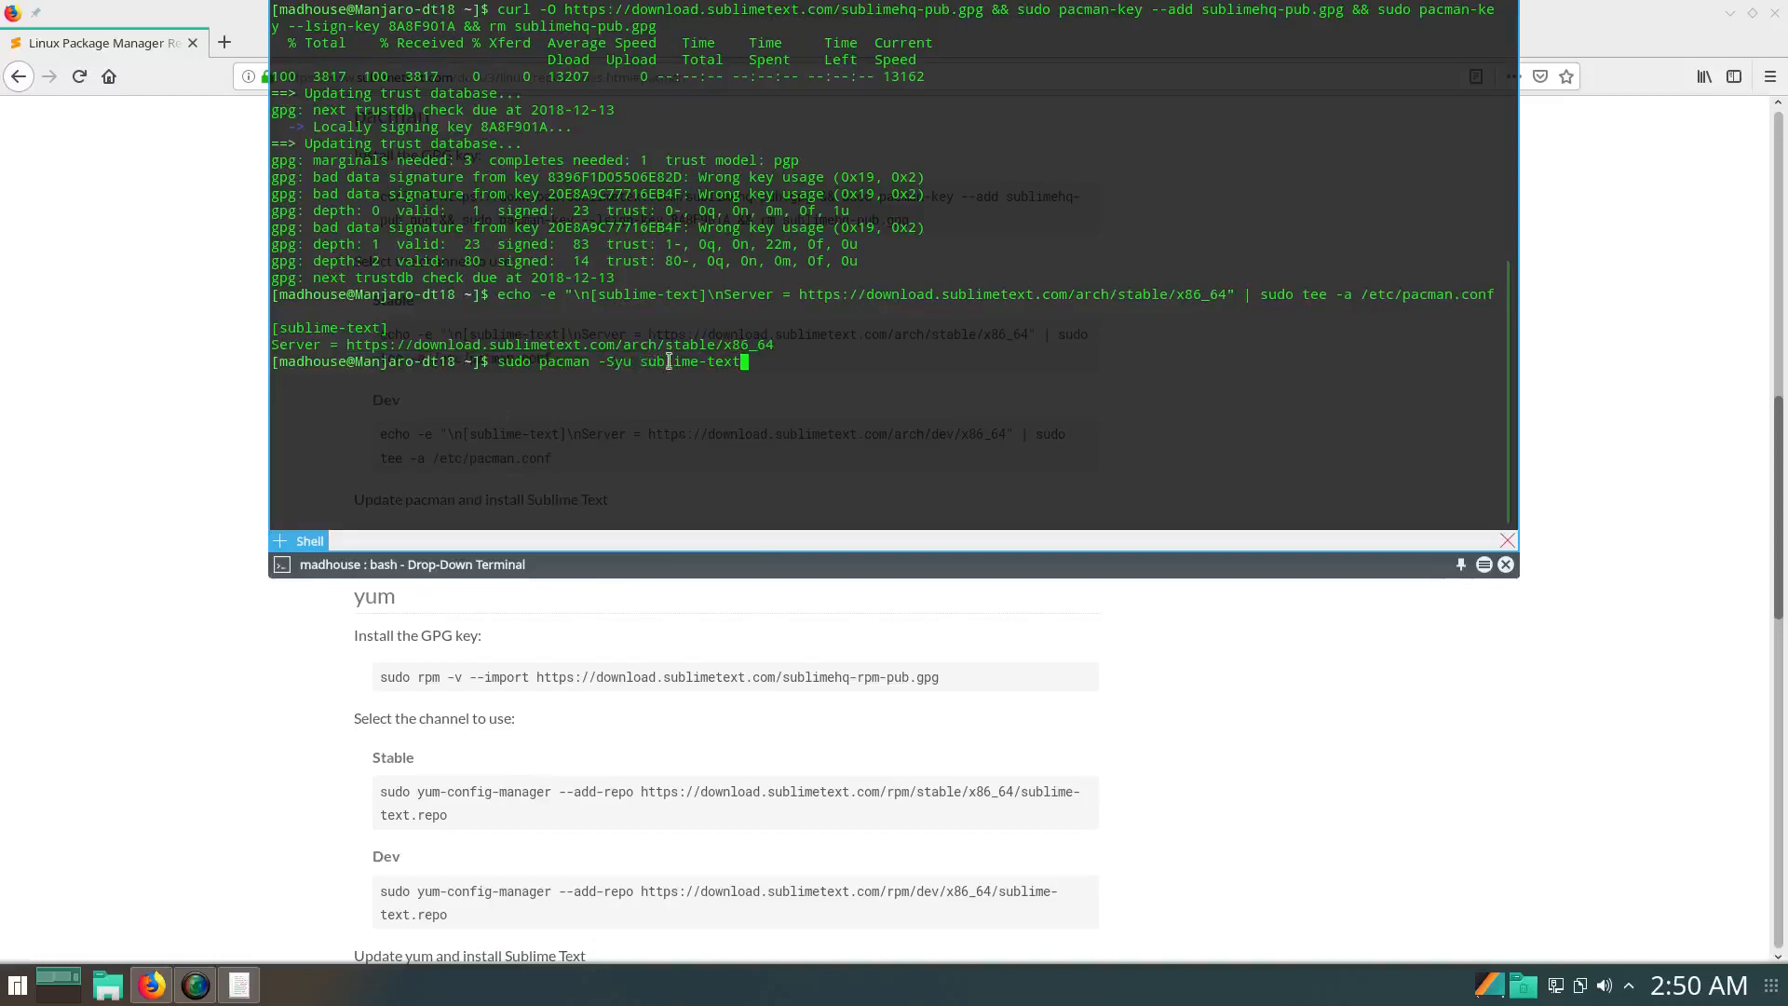
pyautogui.press('Return')
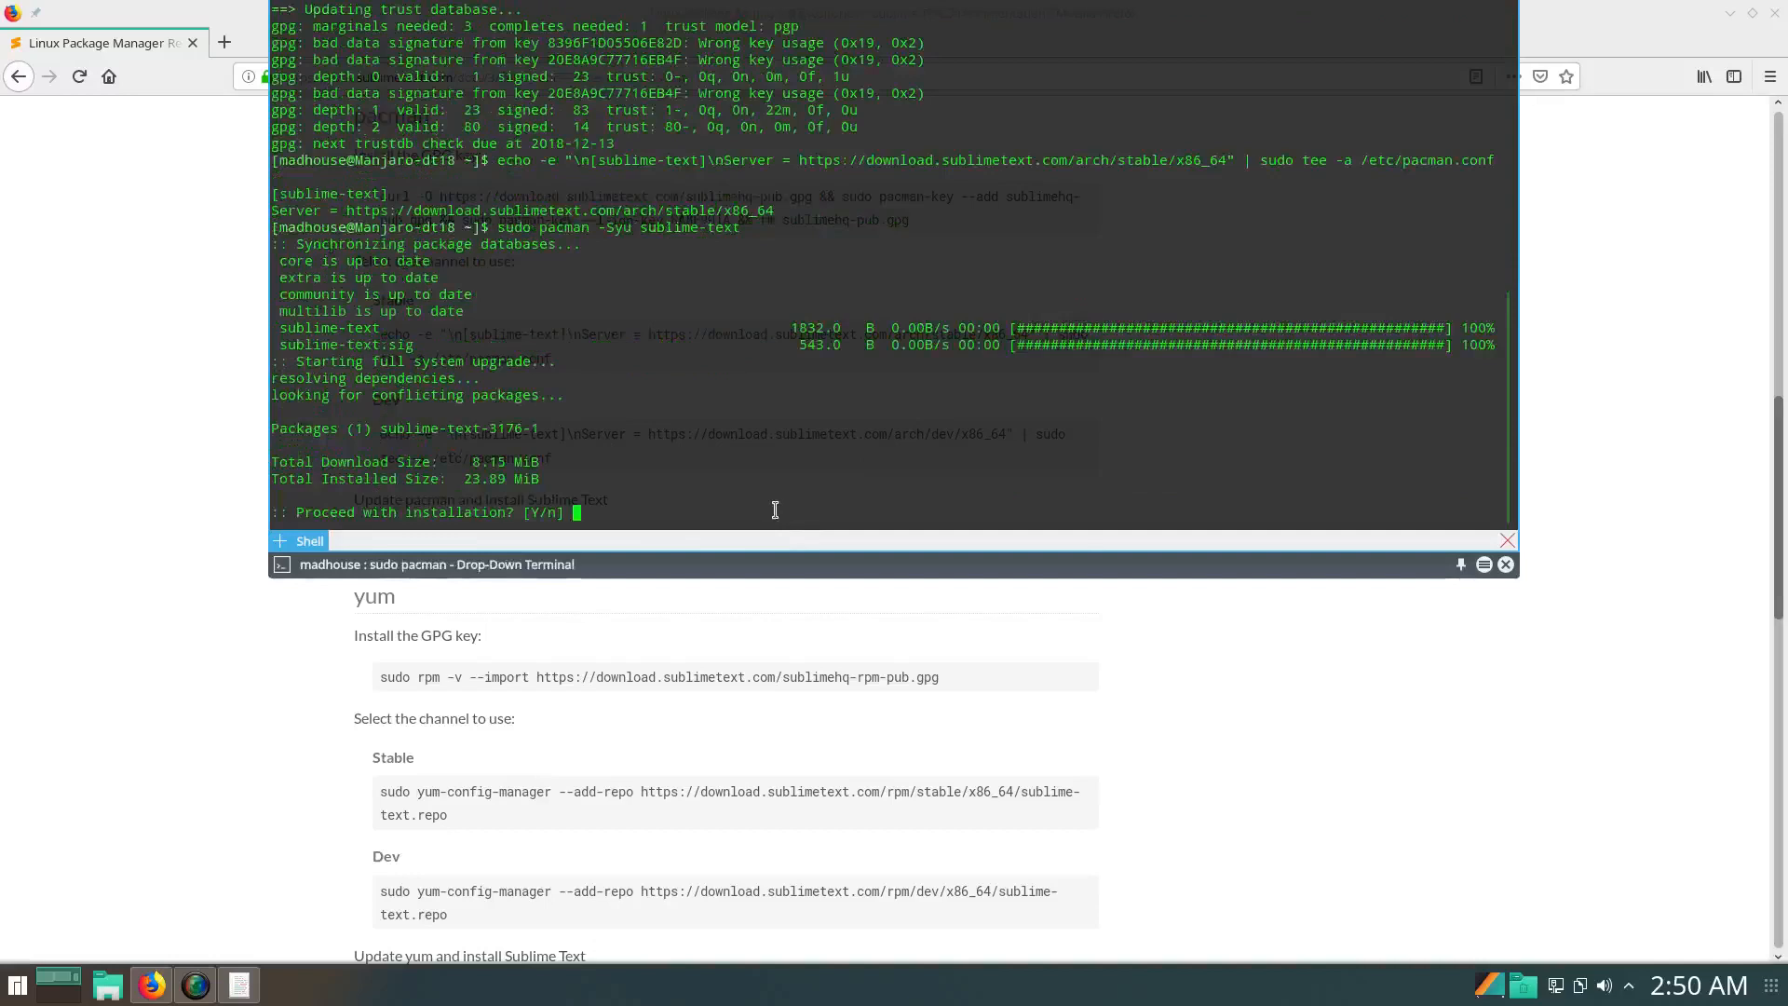
pyautogui.write('y')
pyautogui.press('Return')
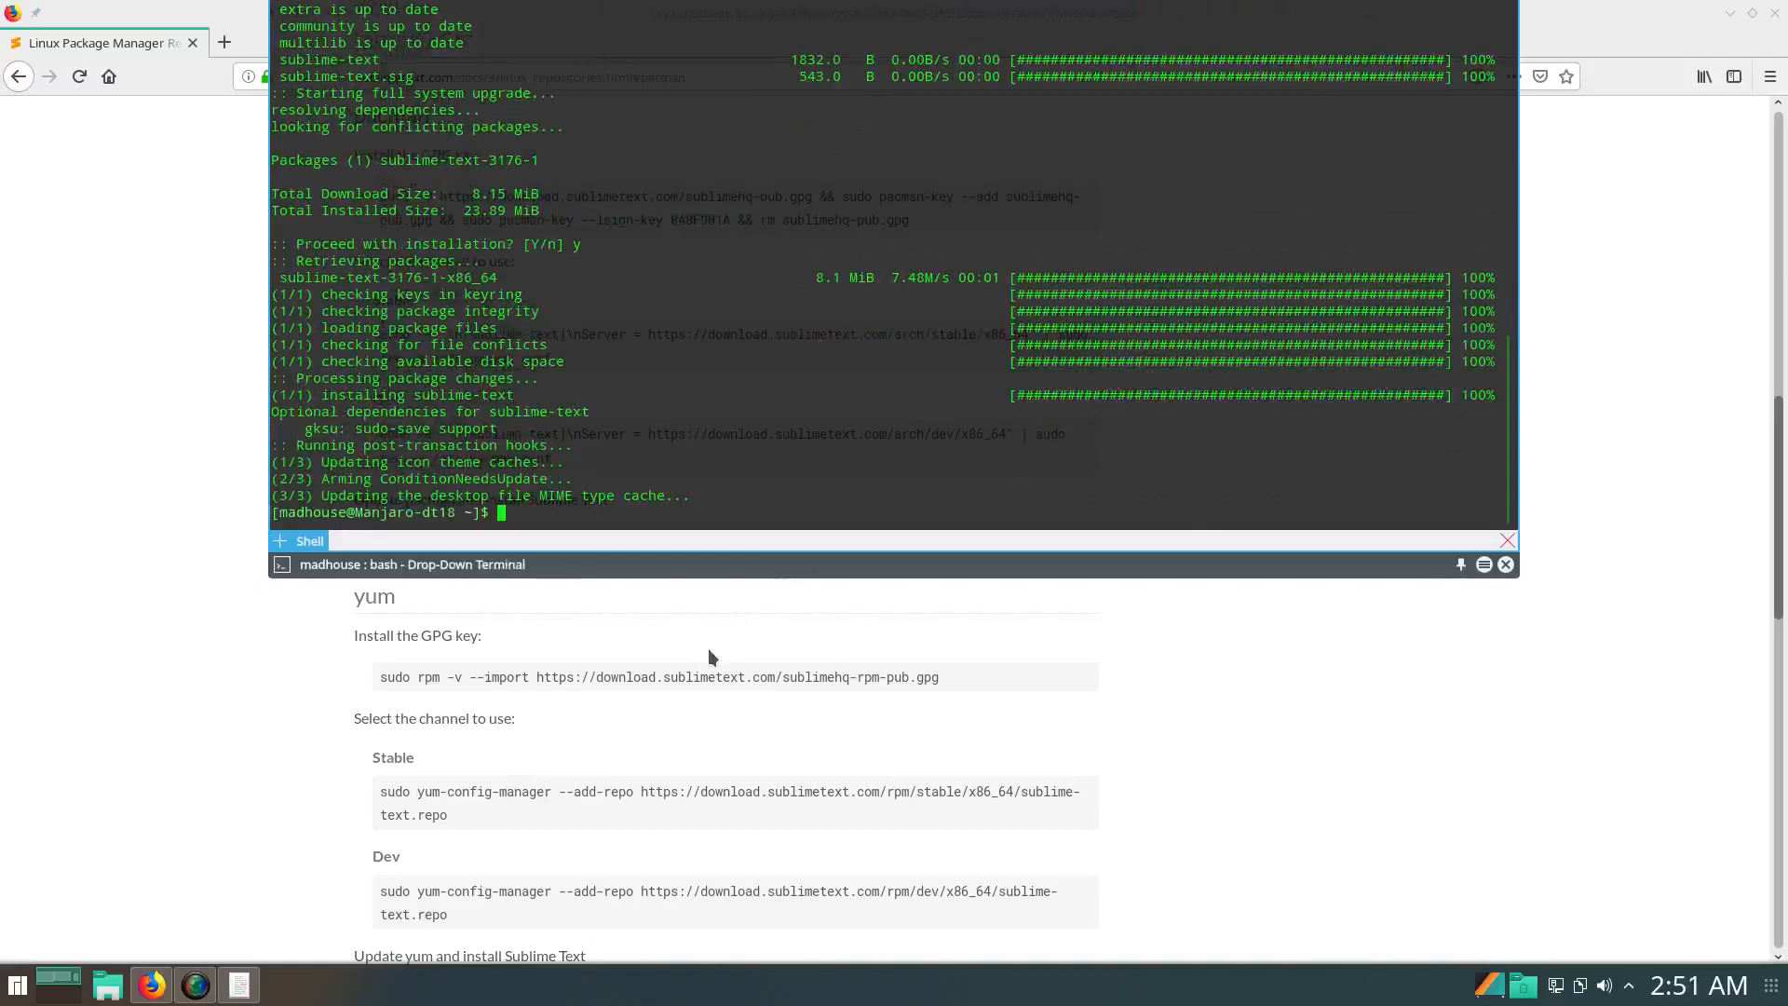
pyautogui.click(796, 611)
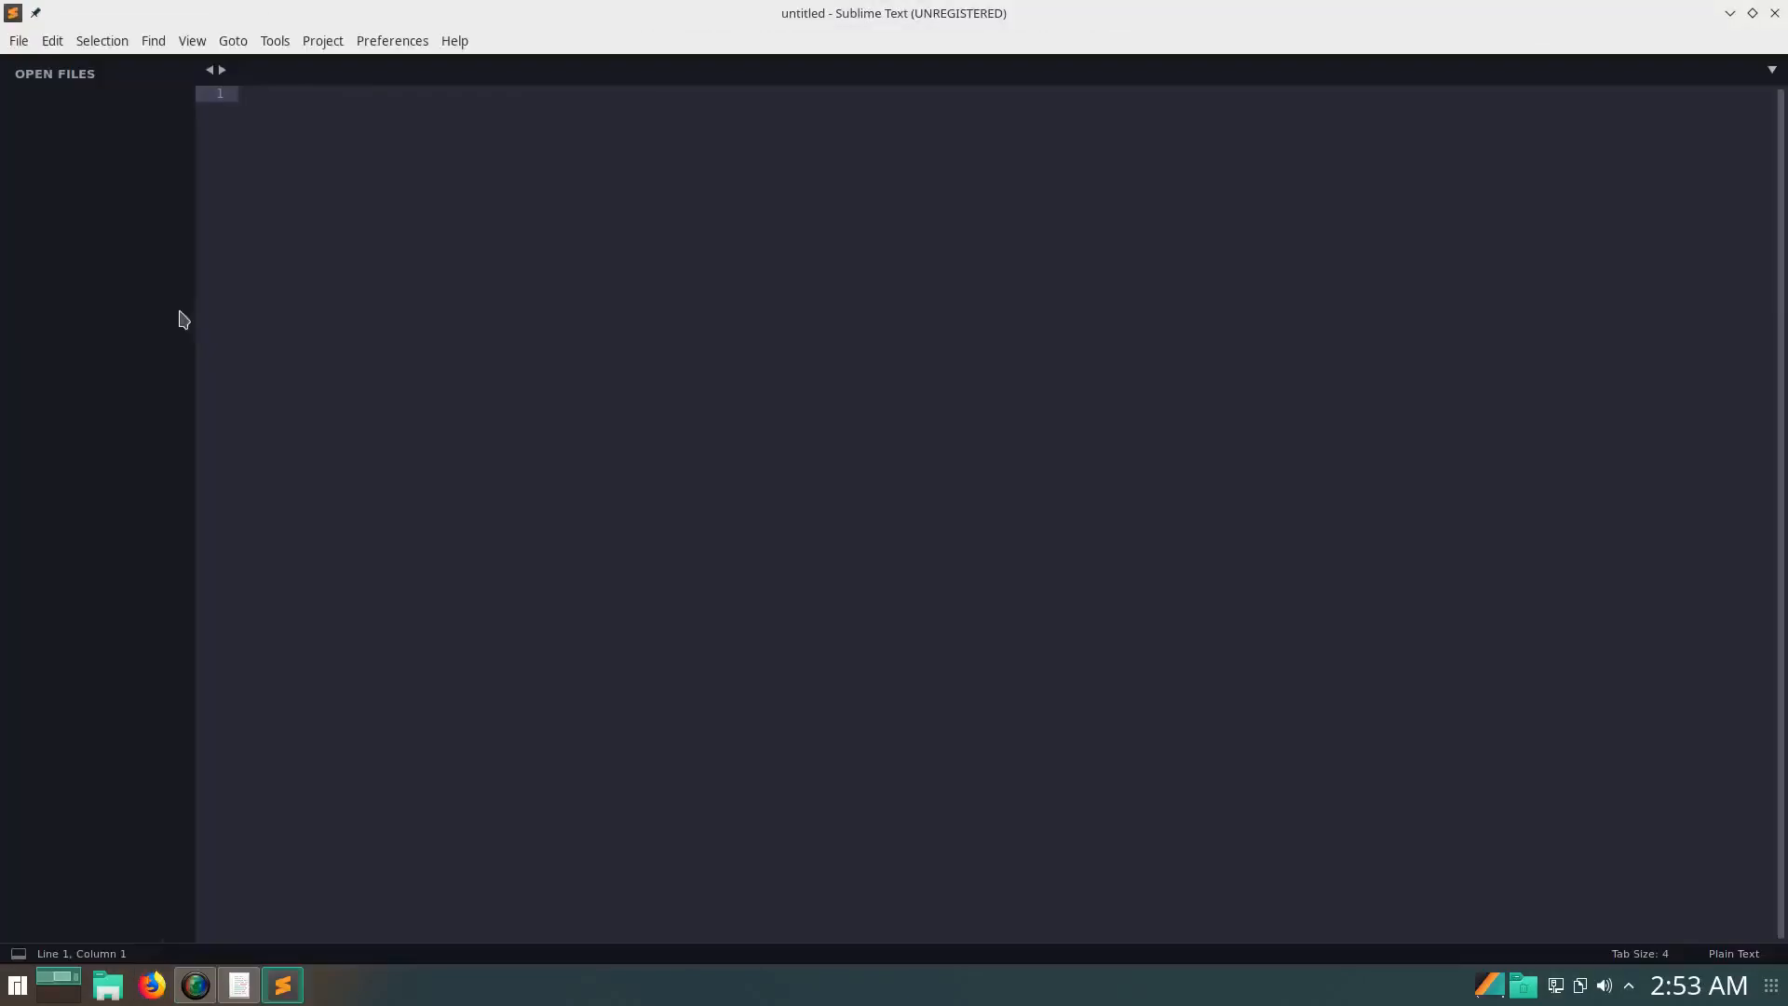
# Close Sublime Text and open the Home folder in a maximized Dolphin window
pyautogui.click(1774, 13)
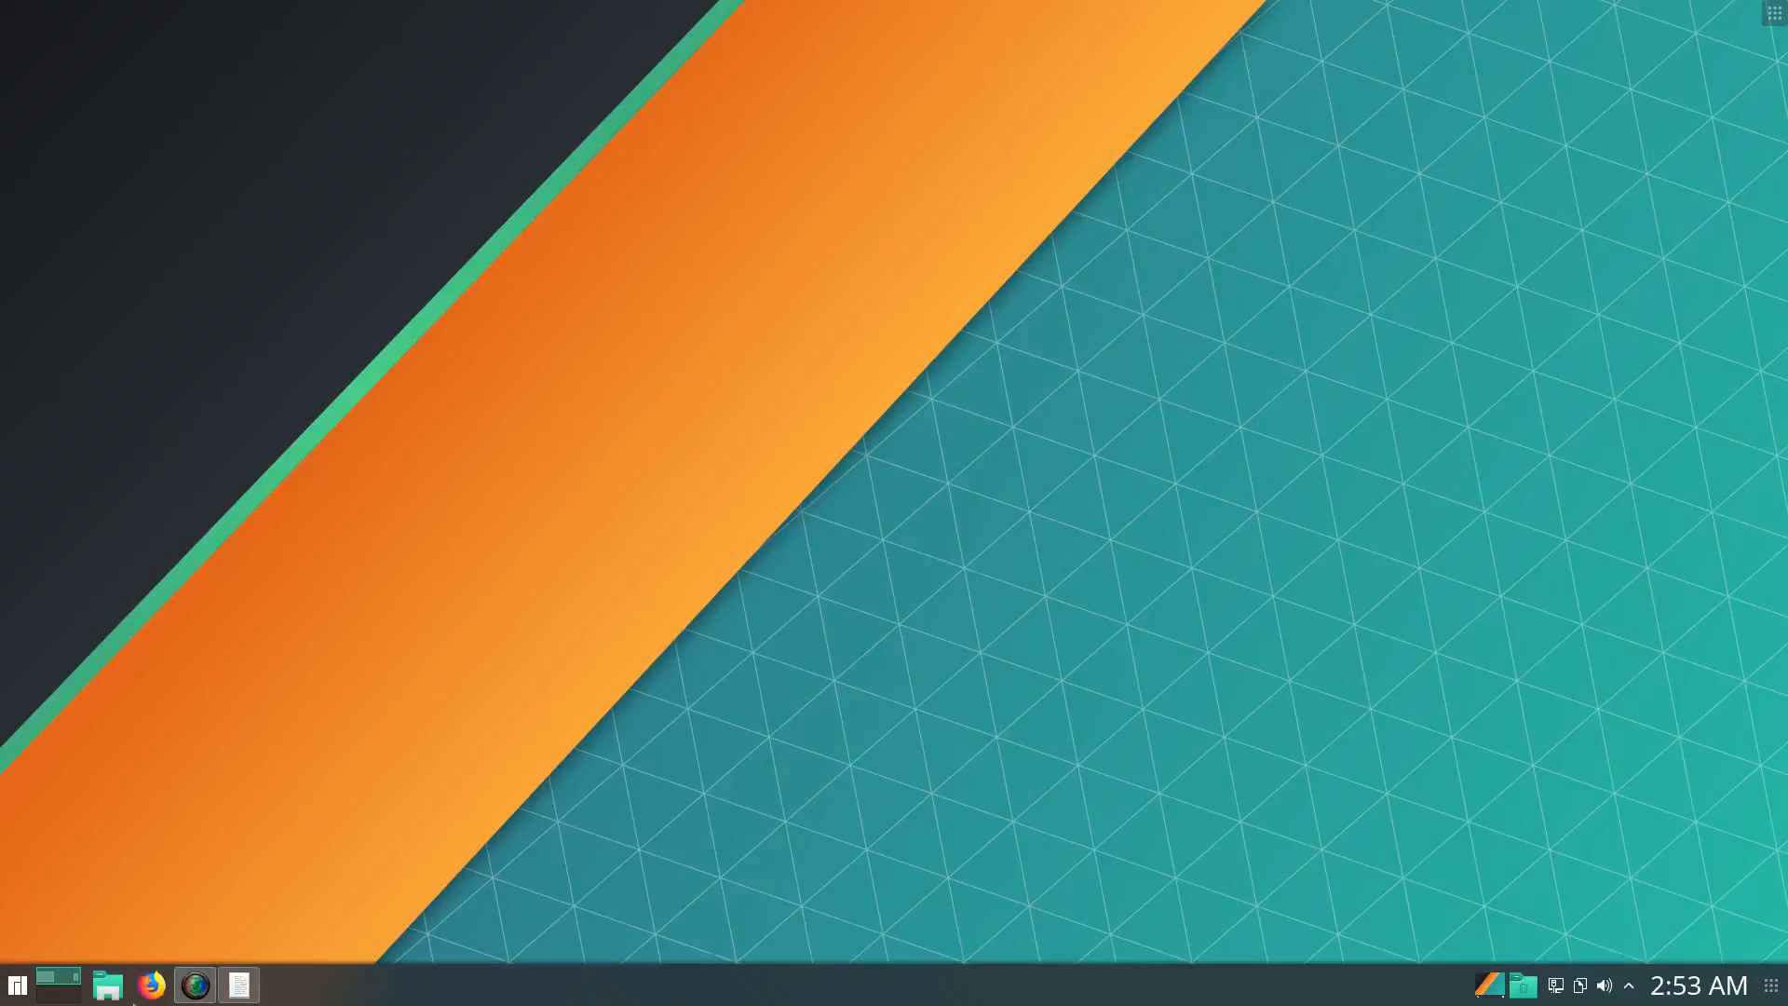
pyautogui.click(106, 994)
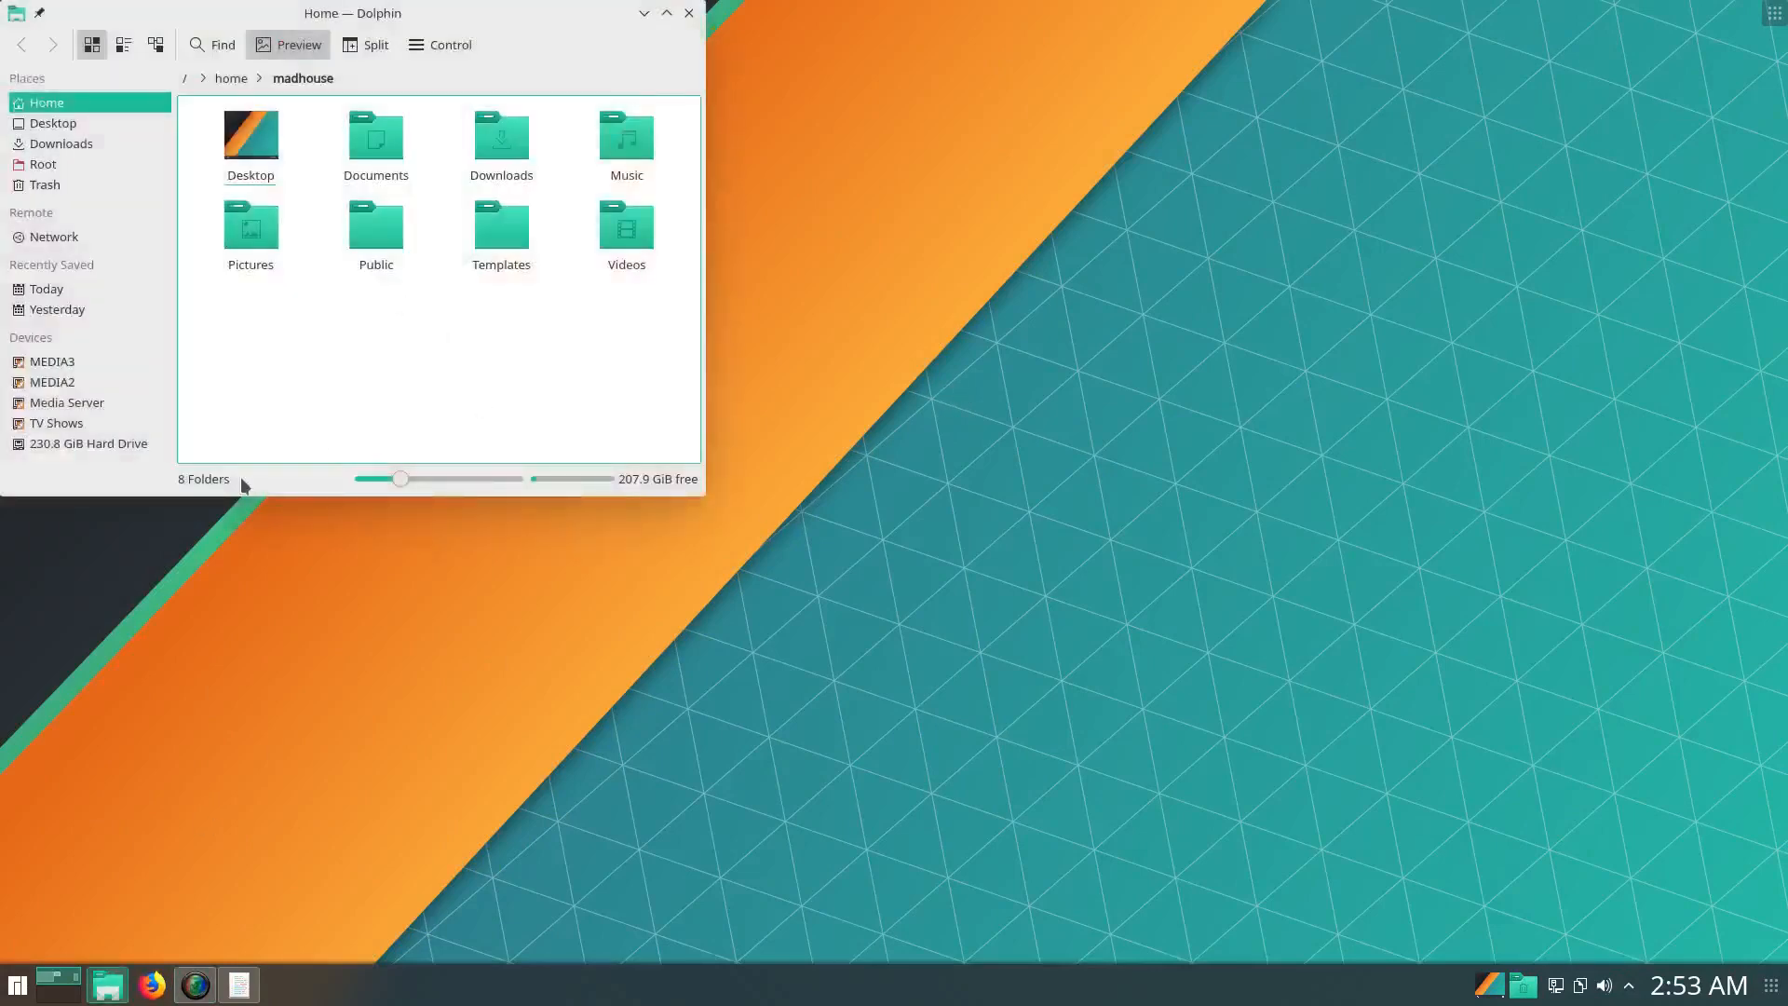
pyautogui.moveTo(368, 24); pyautogui.dragTo(799, 134)
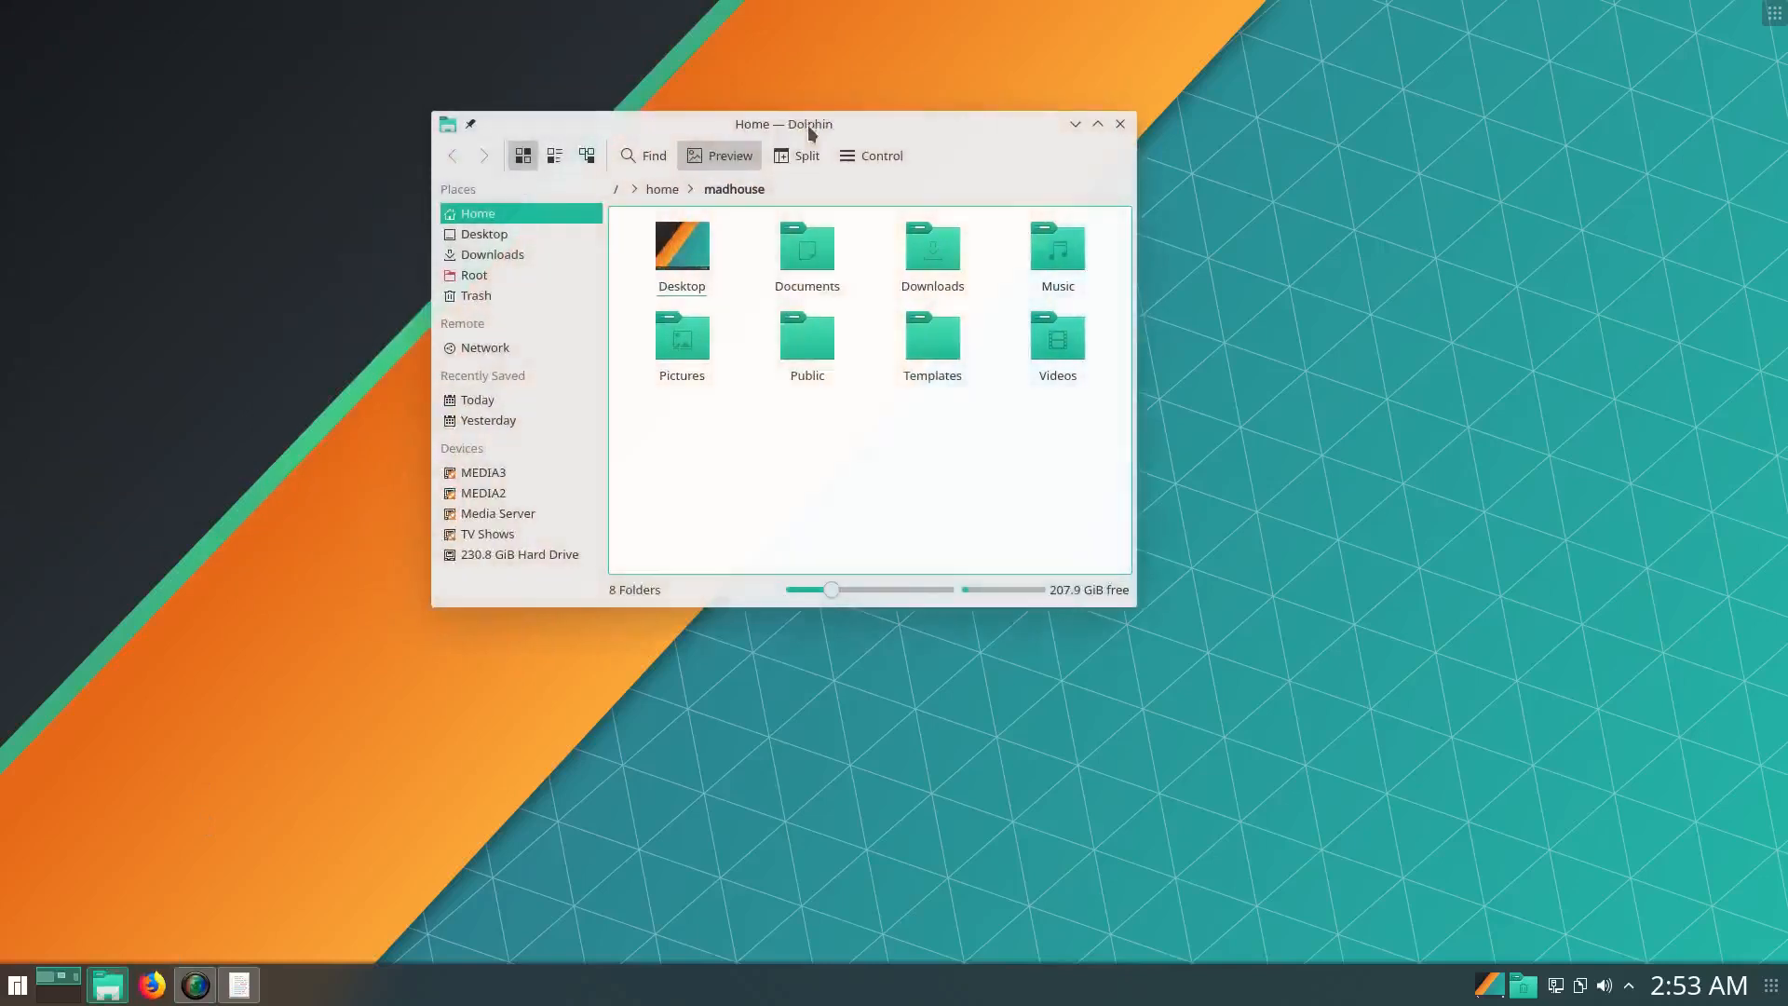
pyautogui.moveTo(1134, 605); pyautogui.dragTo(1408, 755)
pyautogui.click(1367, 124)
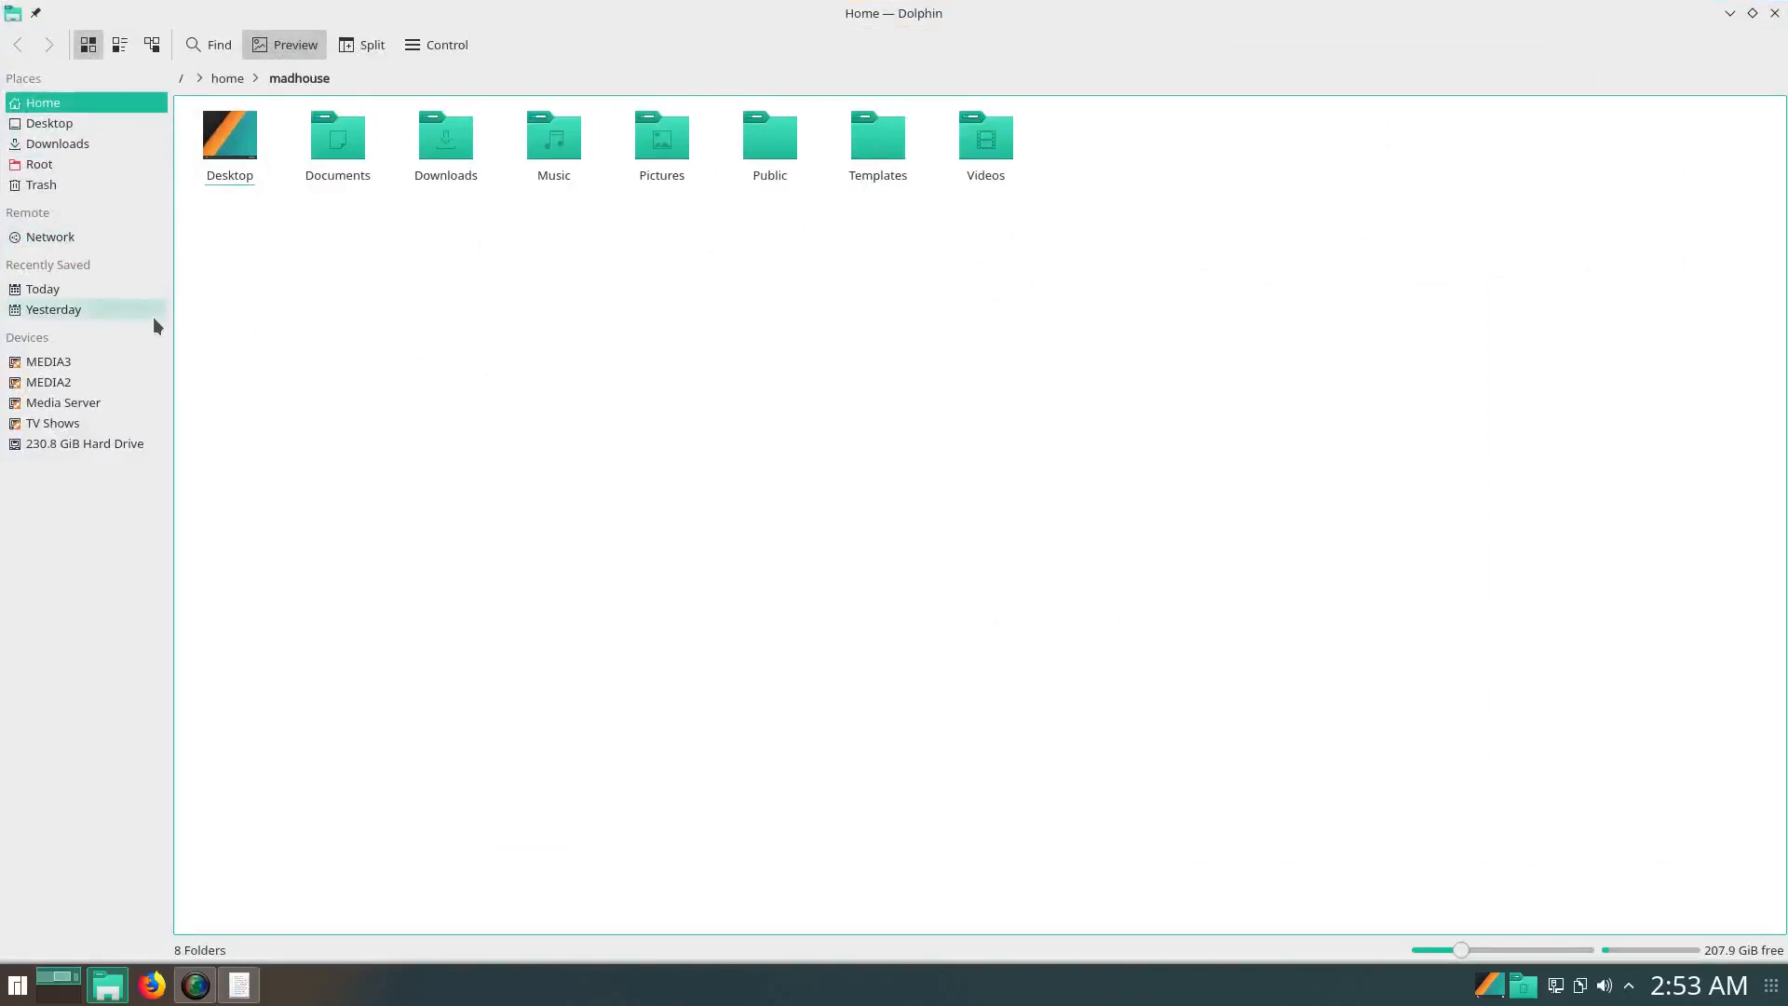
# Hide the Recently Saved section in Dolphin's Places sidebar
pyautogui.rightClick(67, 270)
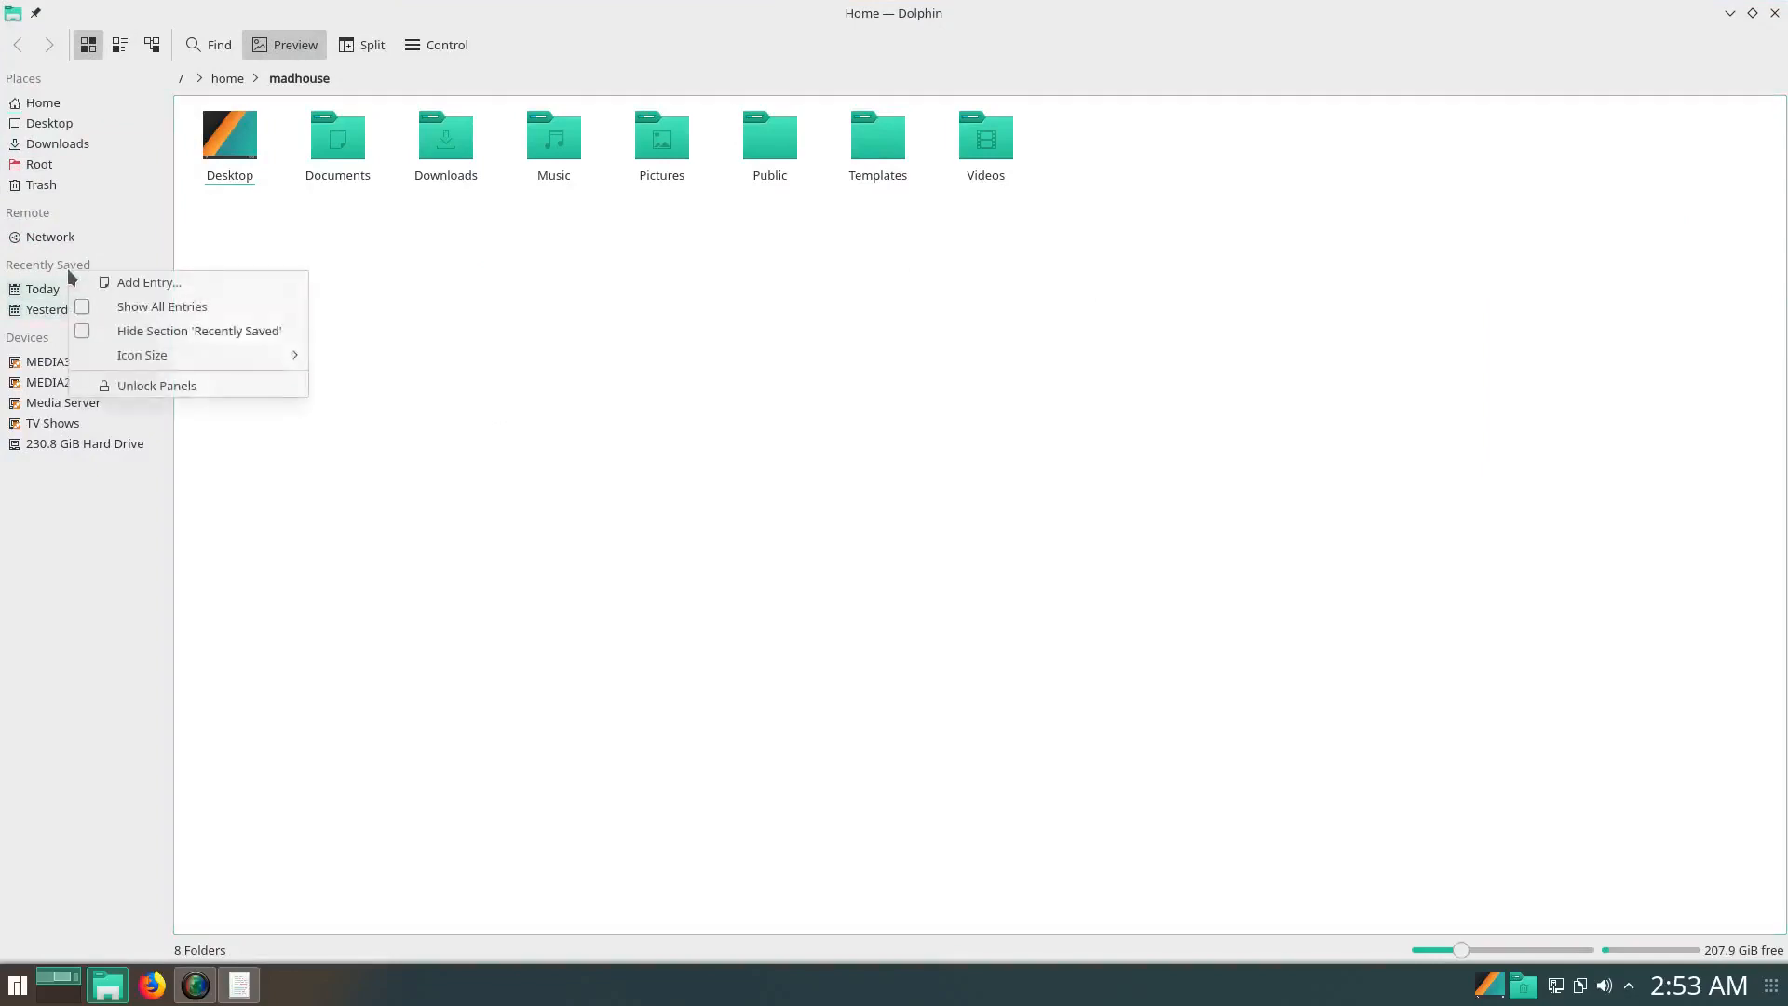
pyautogui.click(47, 260)
pyautogui.rightClick(46, 260)
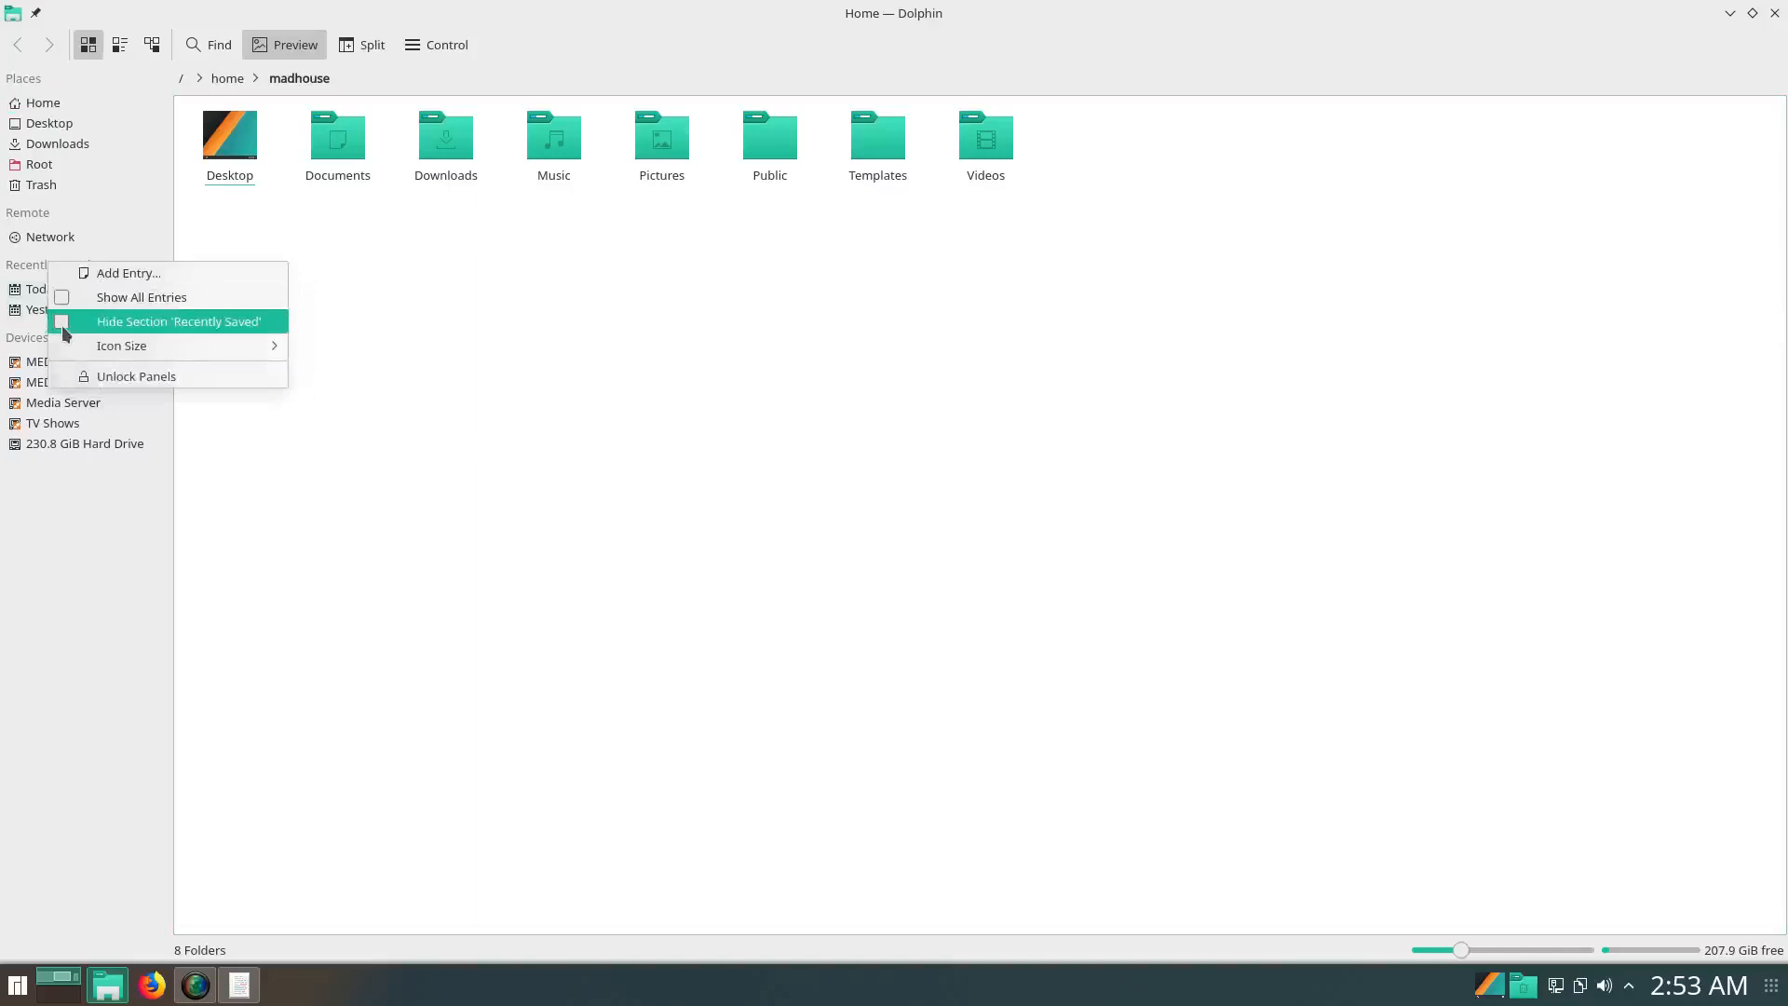
pyautogui.click(61, 325)
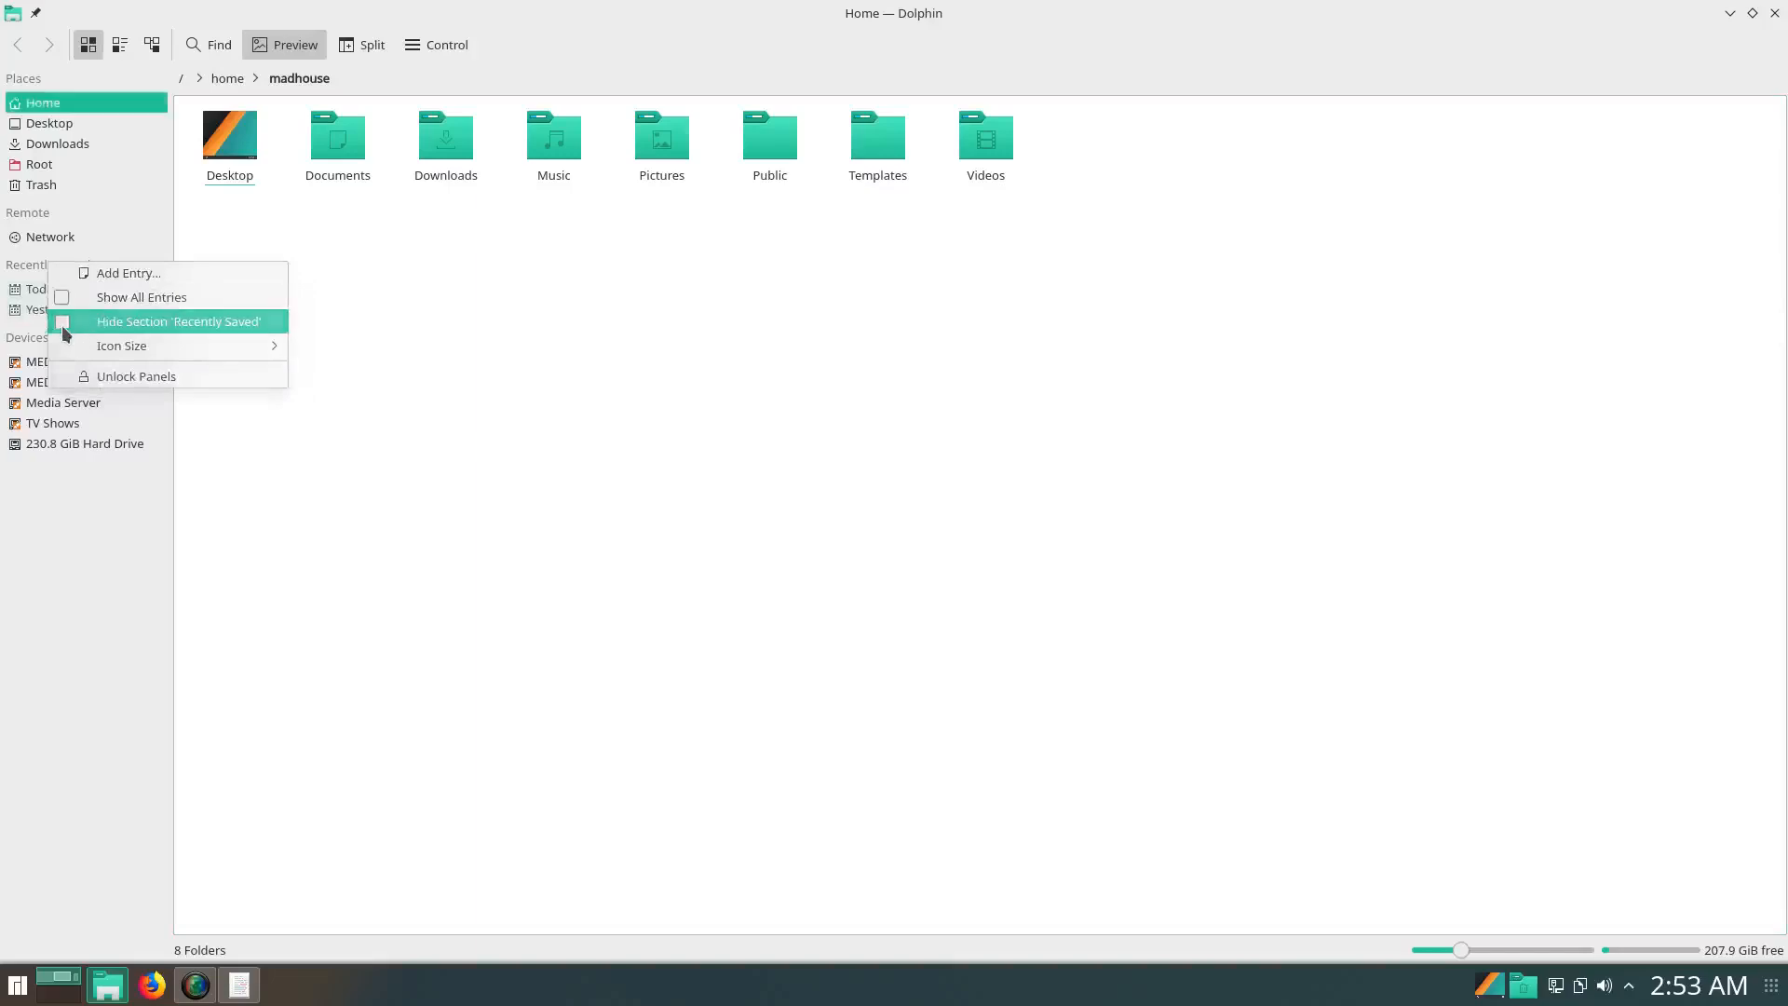
# Hide the Remote section and the 230.8 GiB Hard Drive entry in the Places sidebar
pyautogui.rightClick(35, 217)
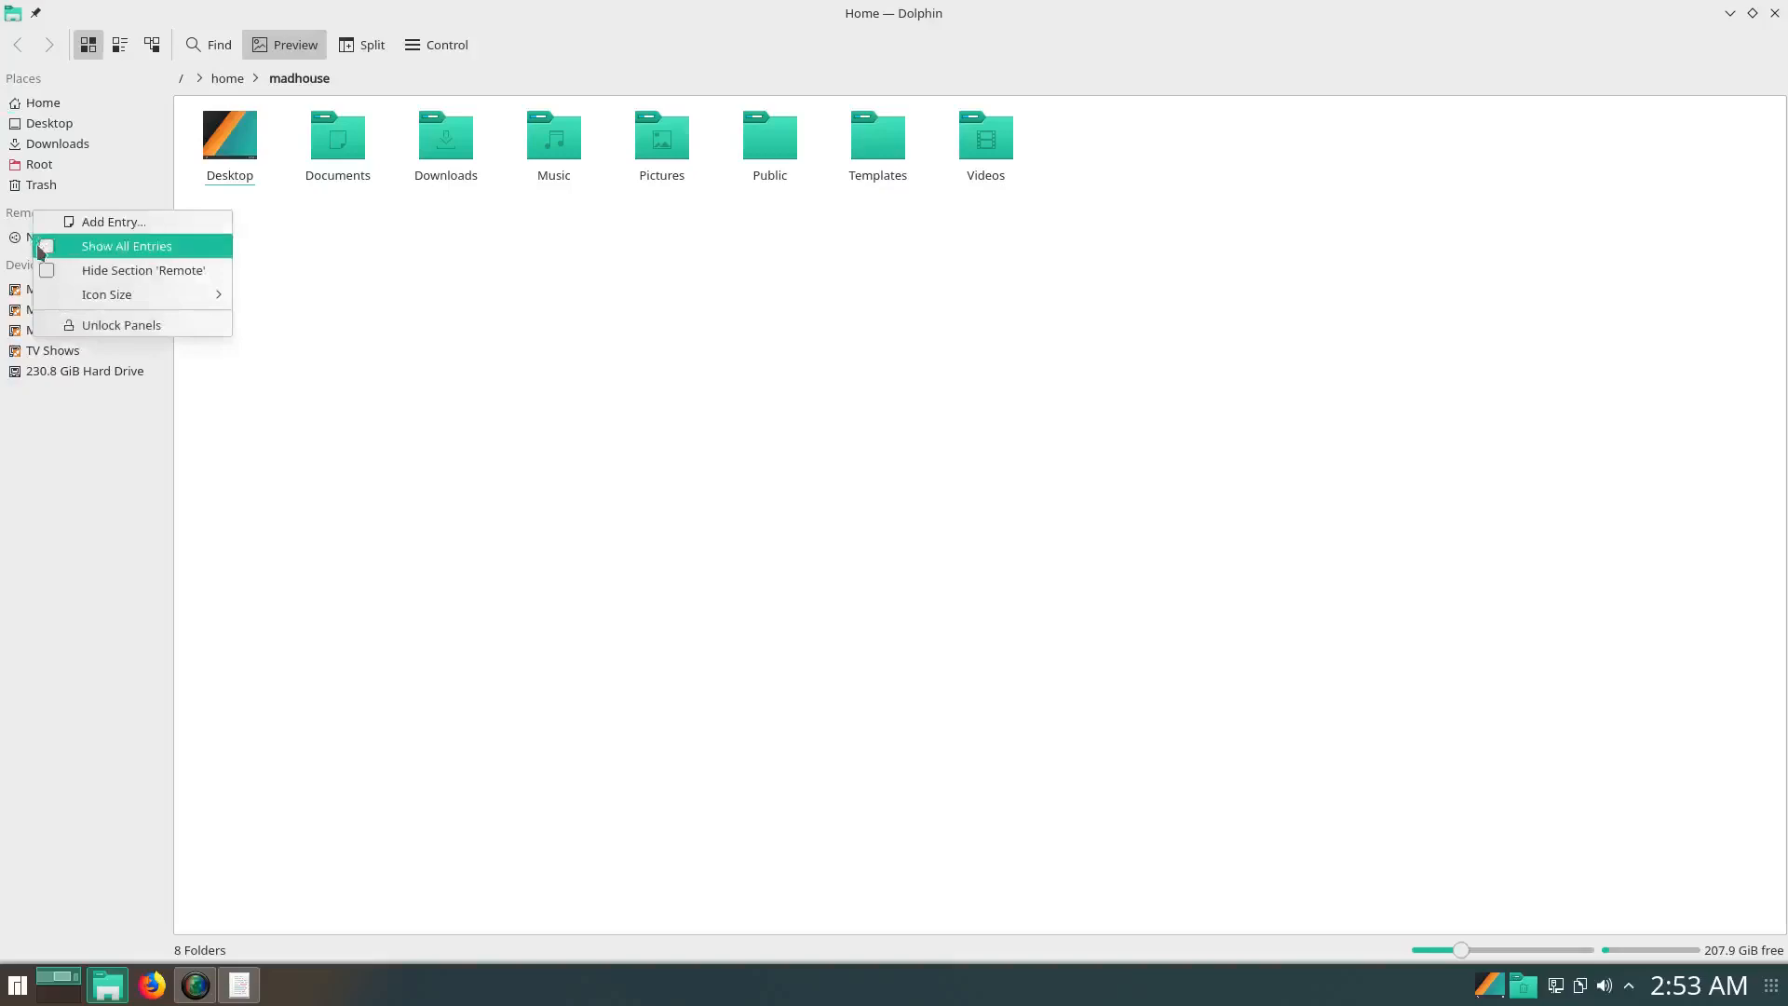
pyautogui.click(48, 272)
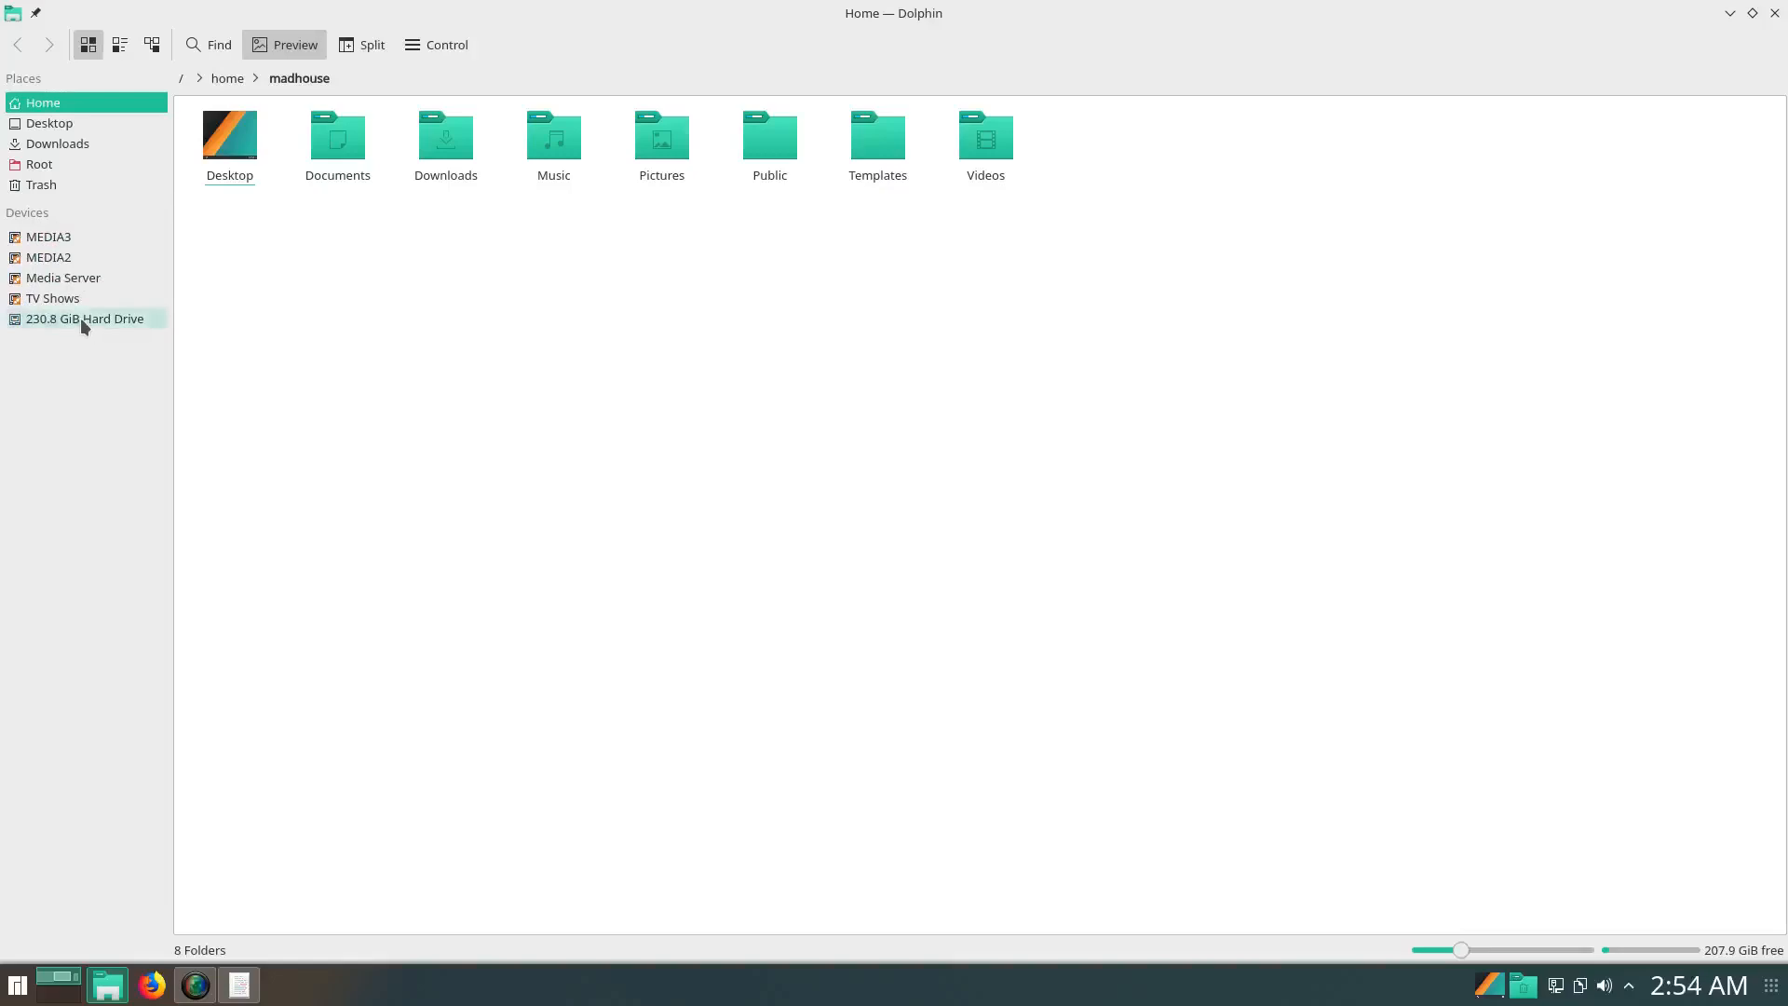
pyautogui.rightClick(80, 317)
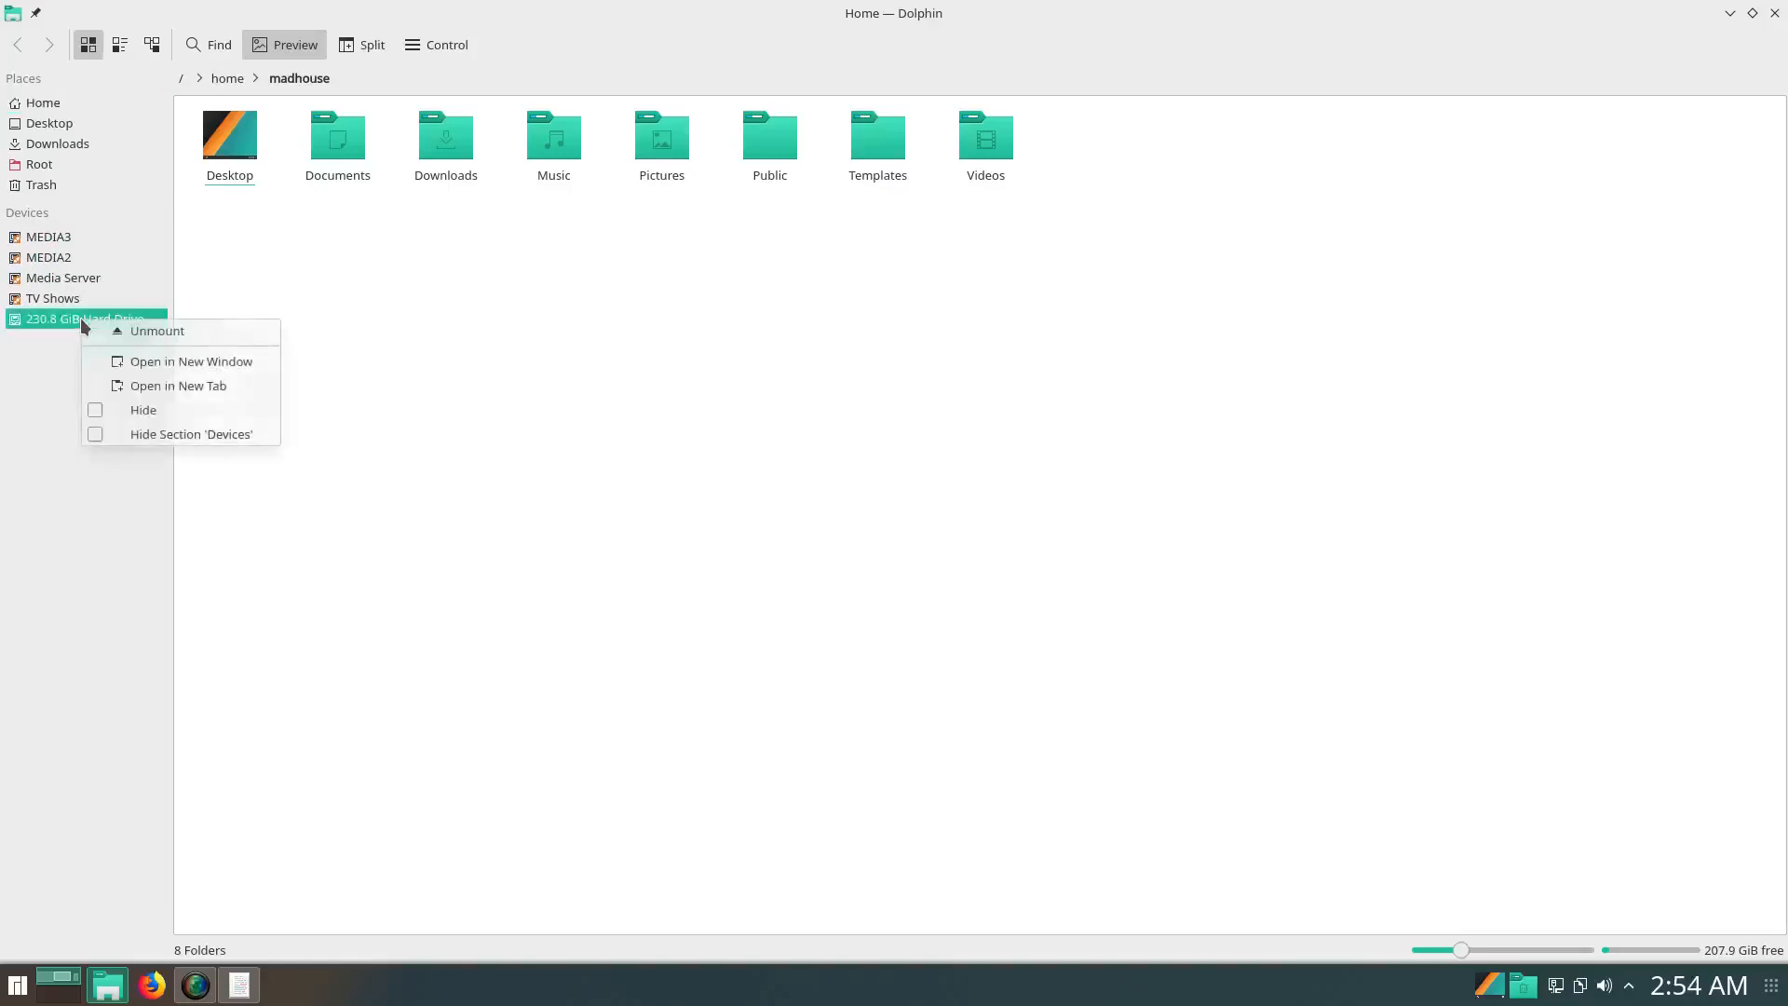
pyautogui.click(98, 411)
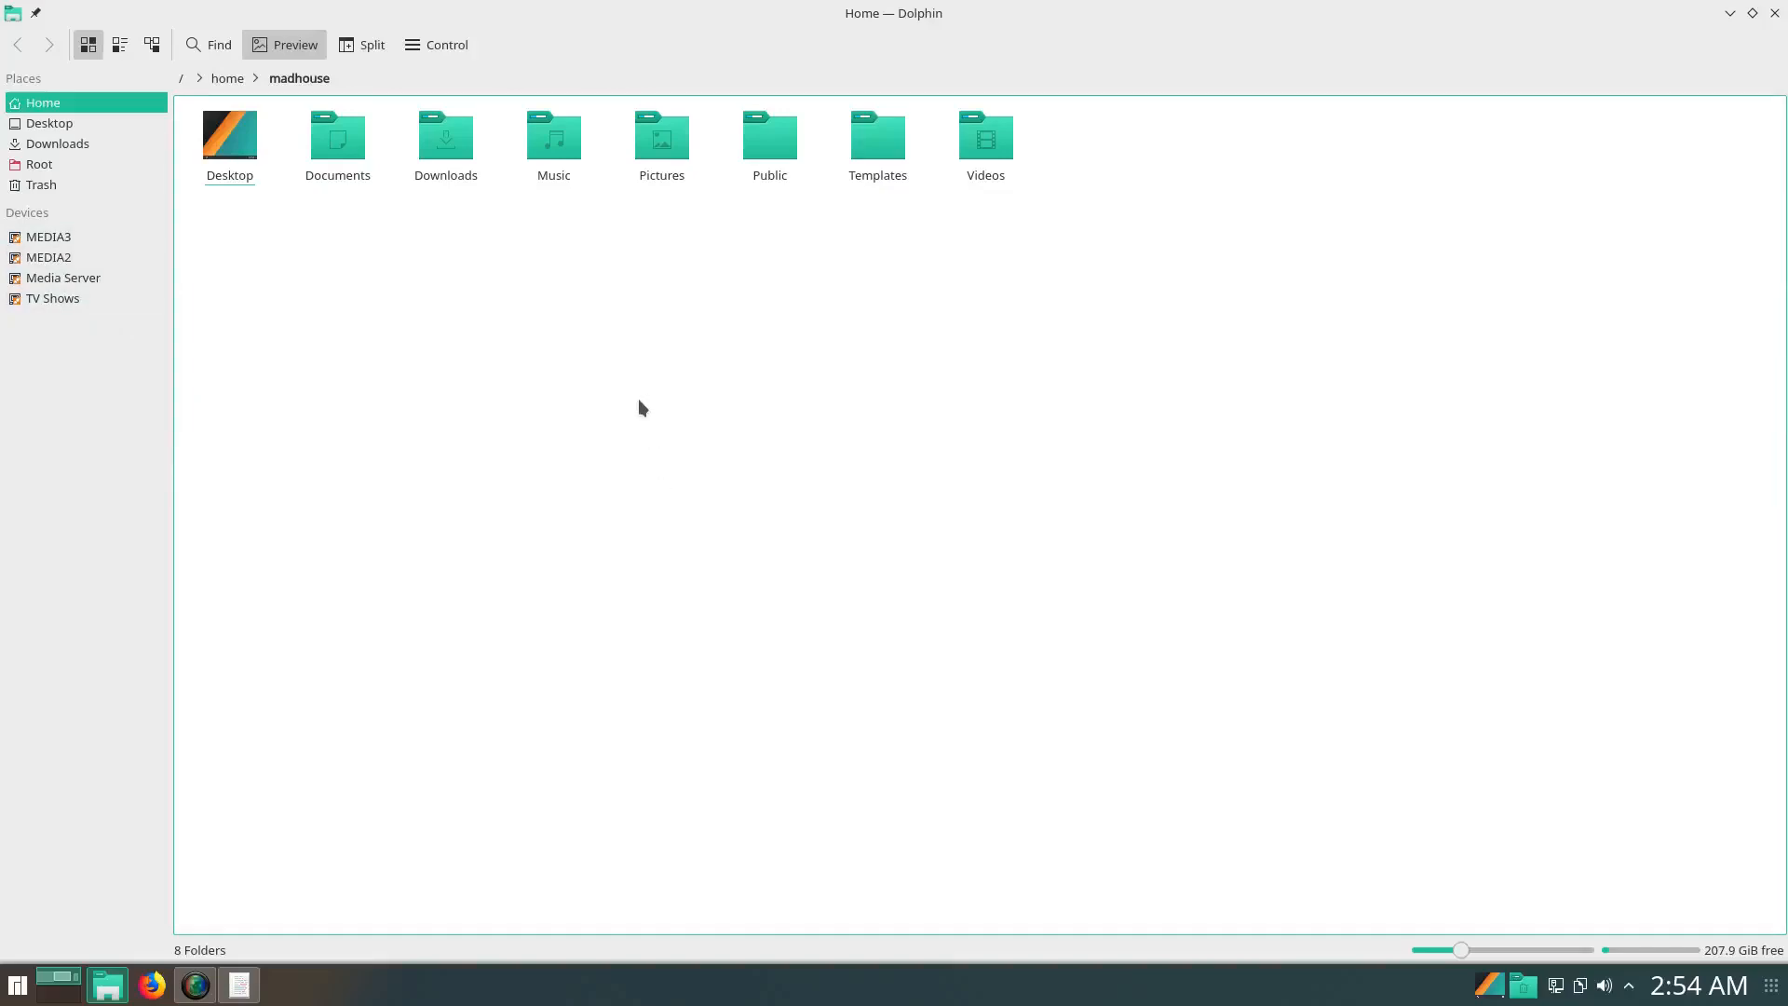
pyautogui.rightClick(652, 353)
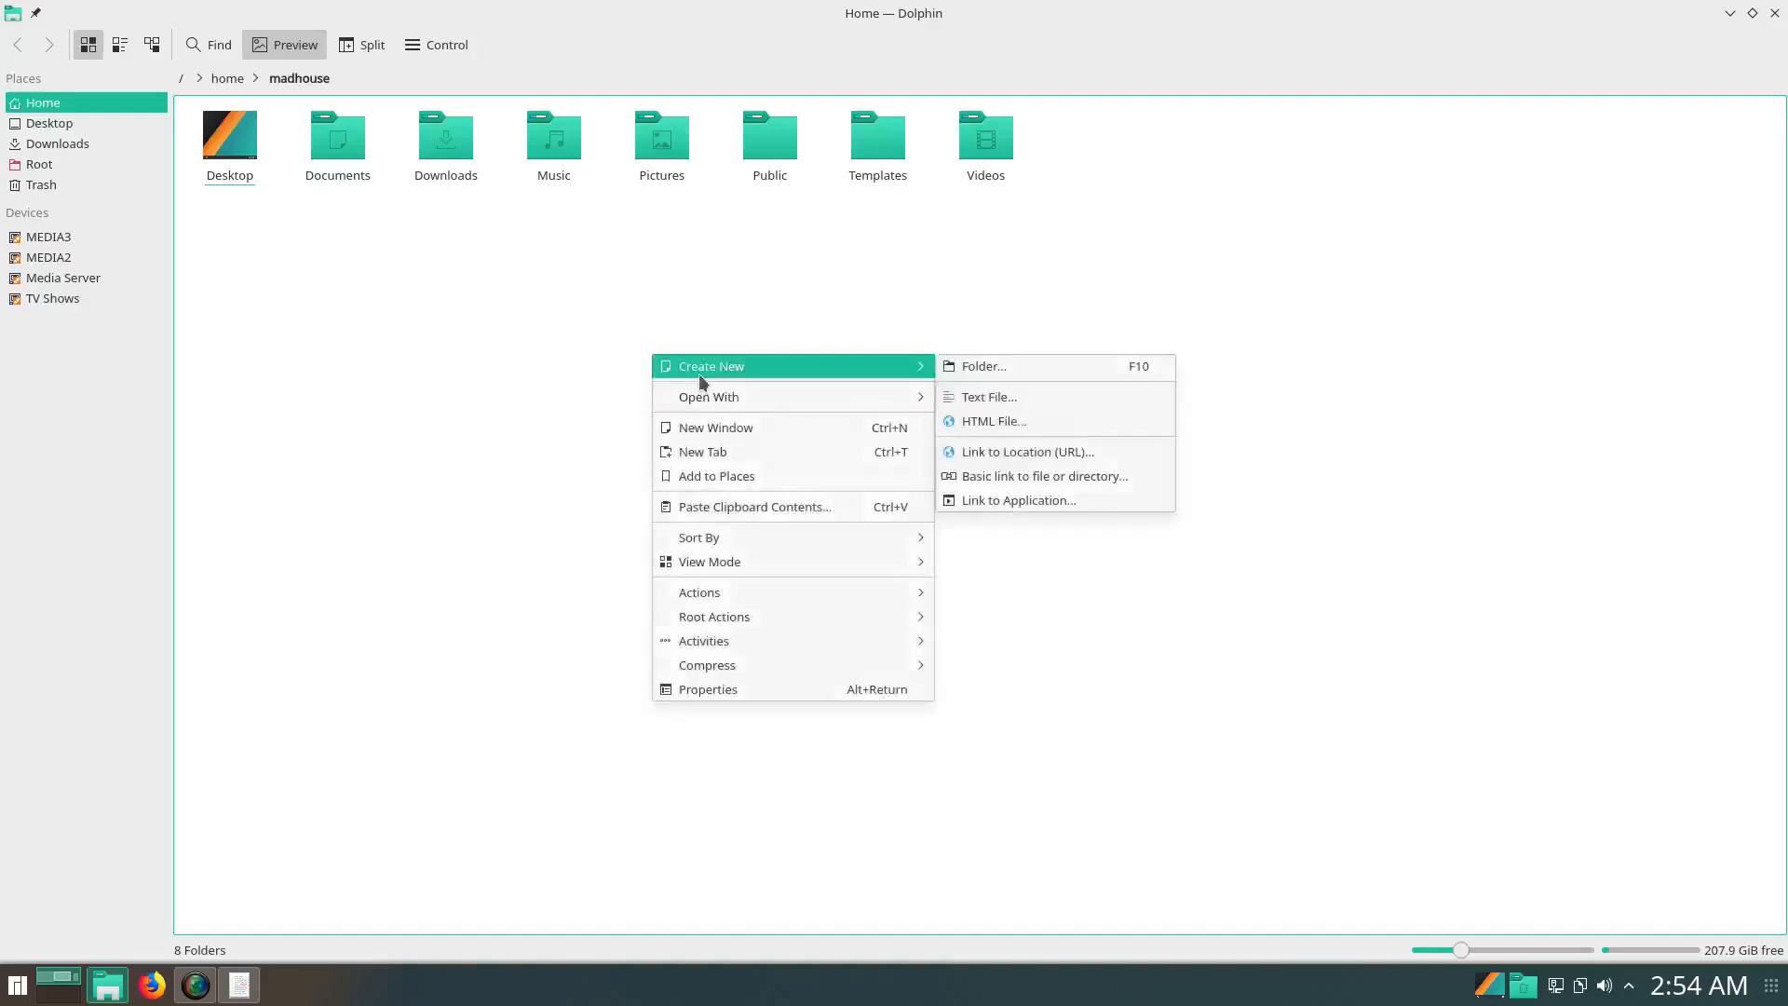
pyautogui.click(261, 633)
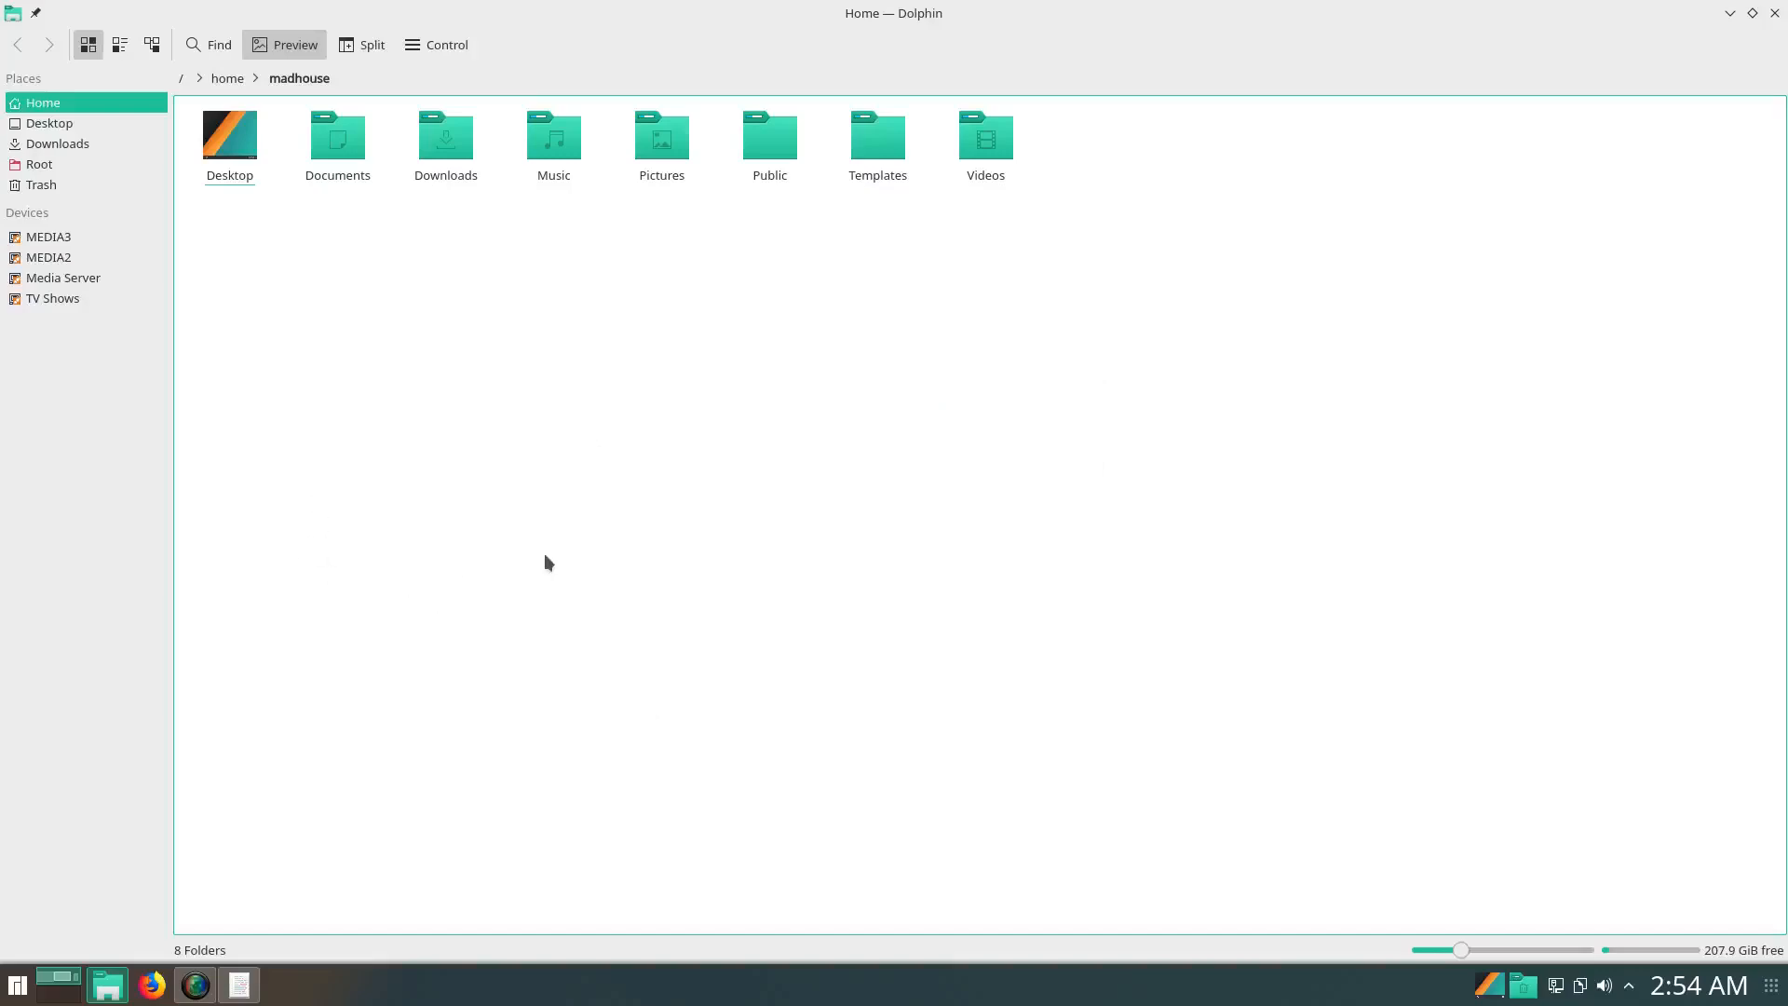
# Create a media folder in the root directory with "sudo mkdir media" in Dolphin's built-in terminal, authenticating with the account password
pyautogui.press('F4')
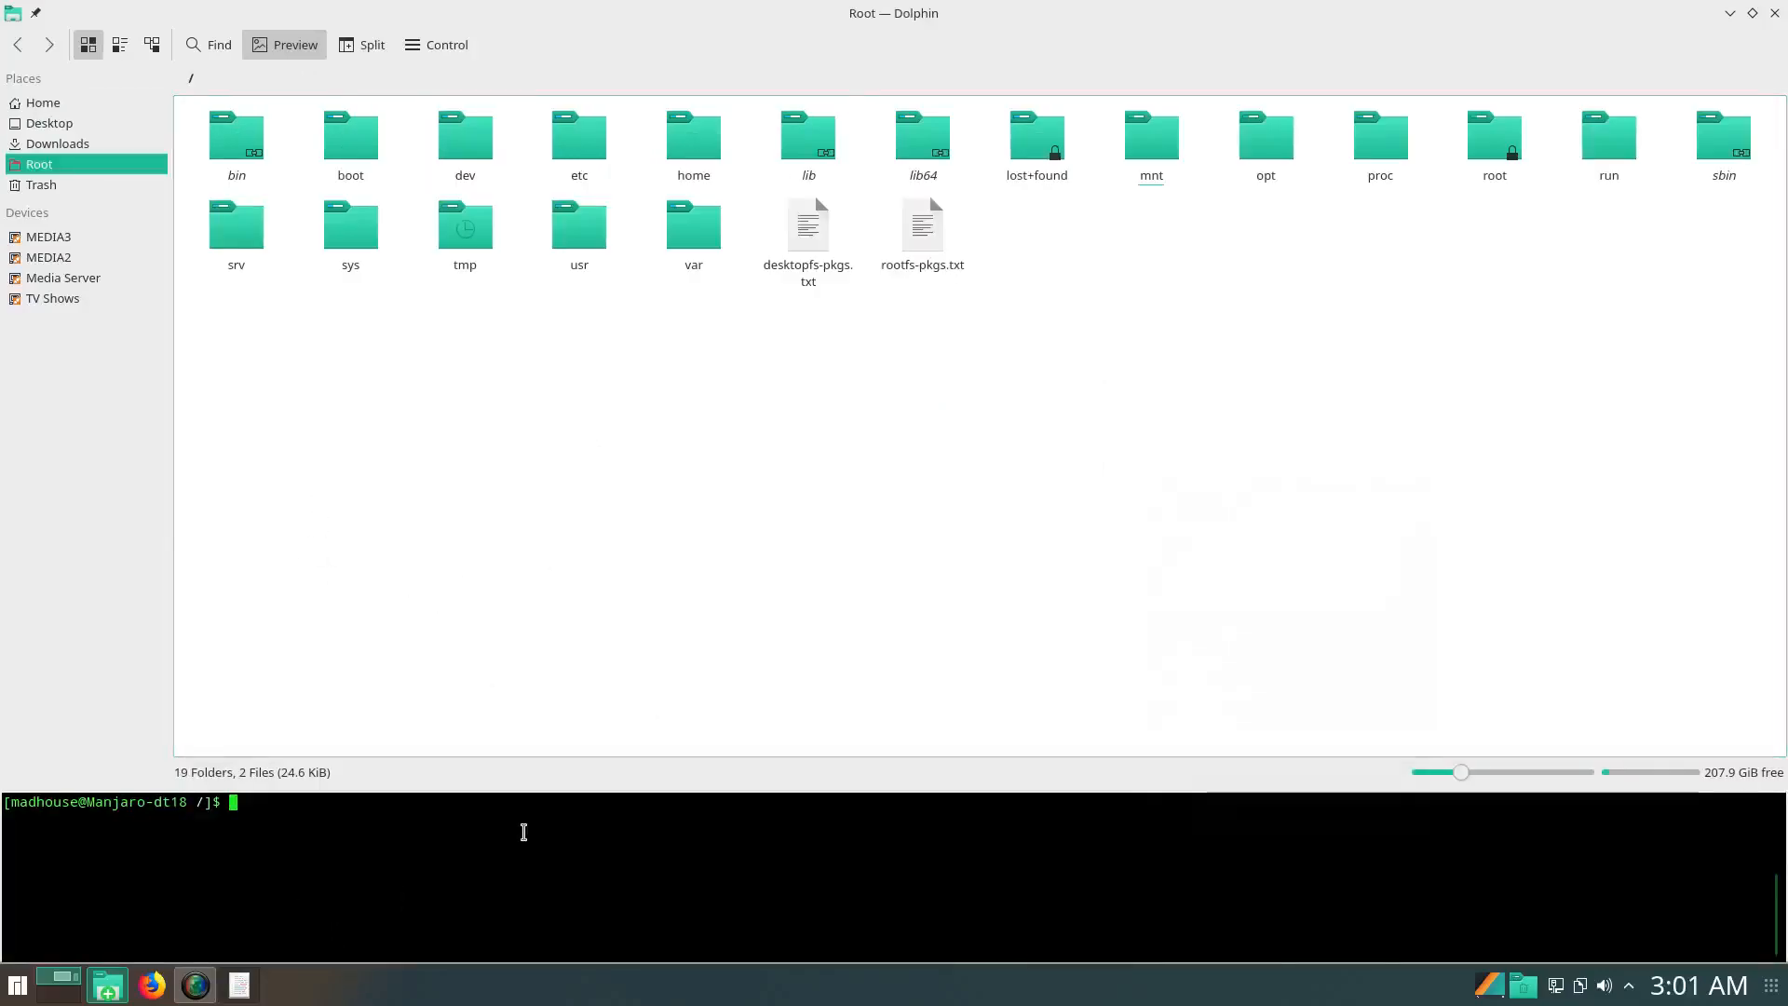
pyautogui.write('sudo ')
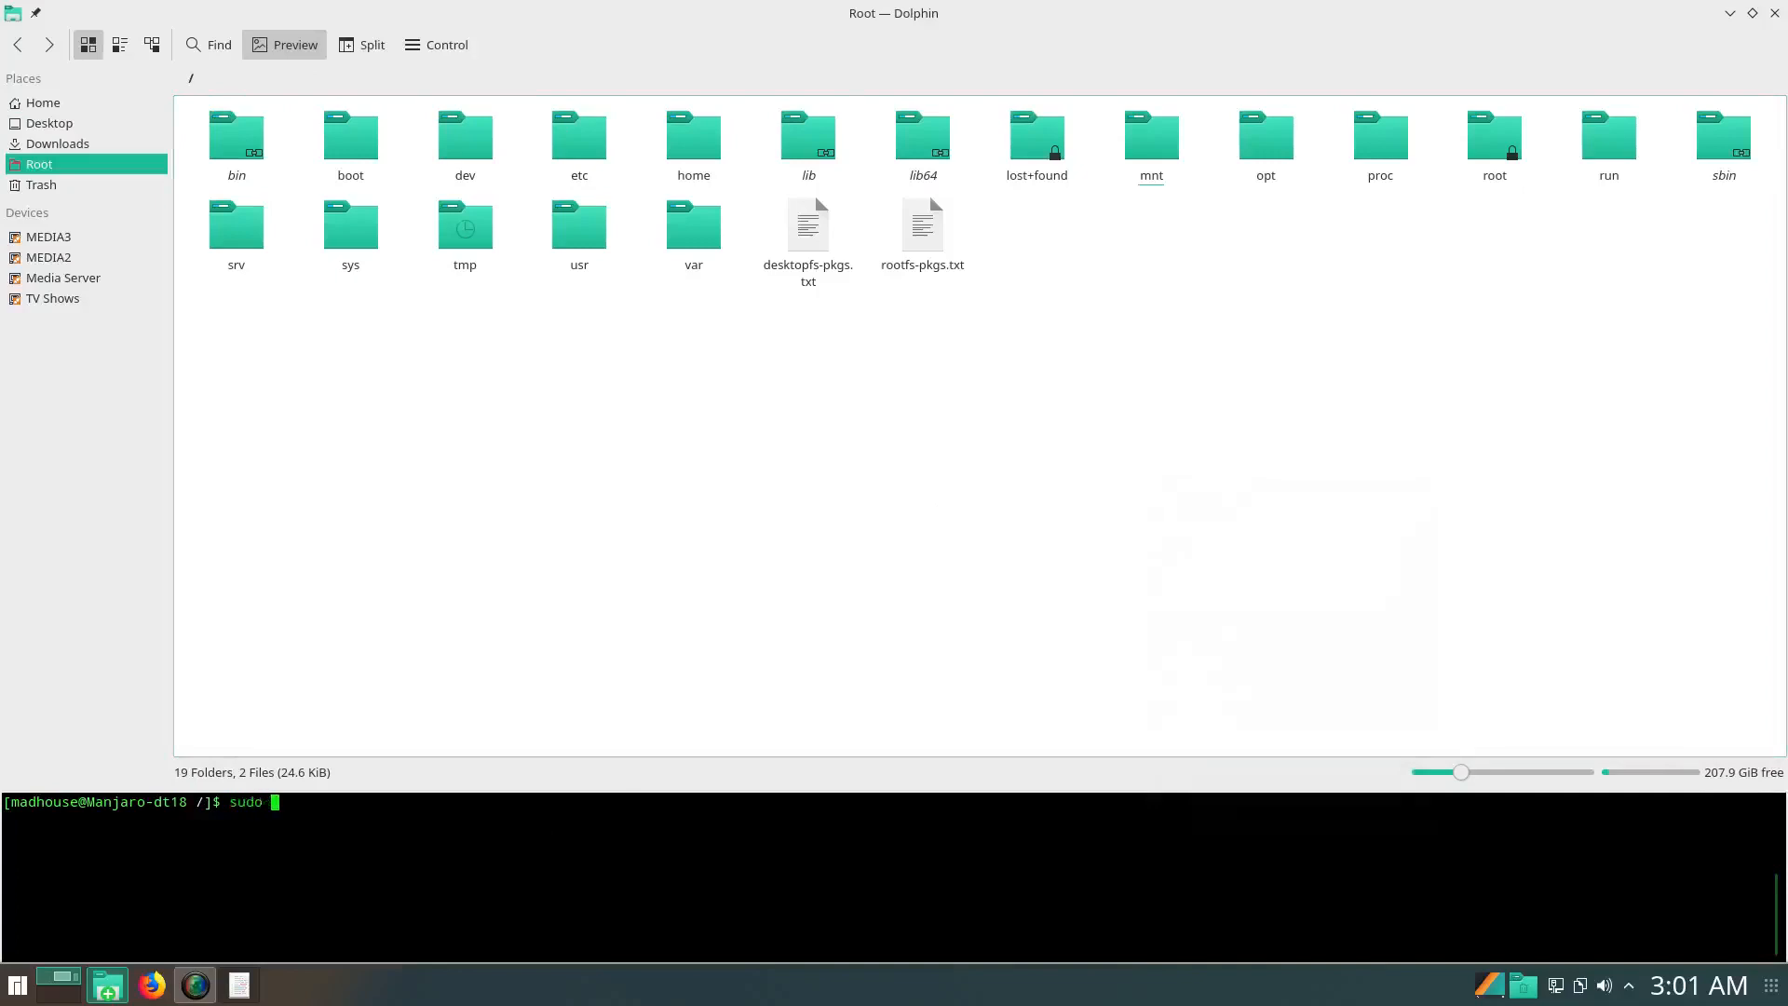
pyautogui.write('mkdir')
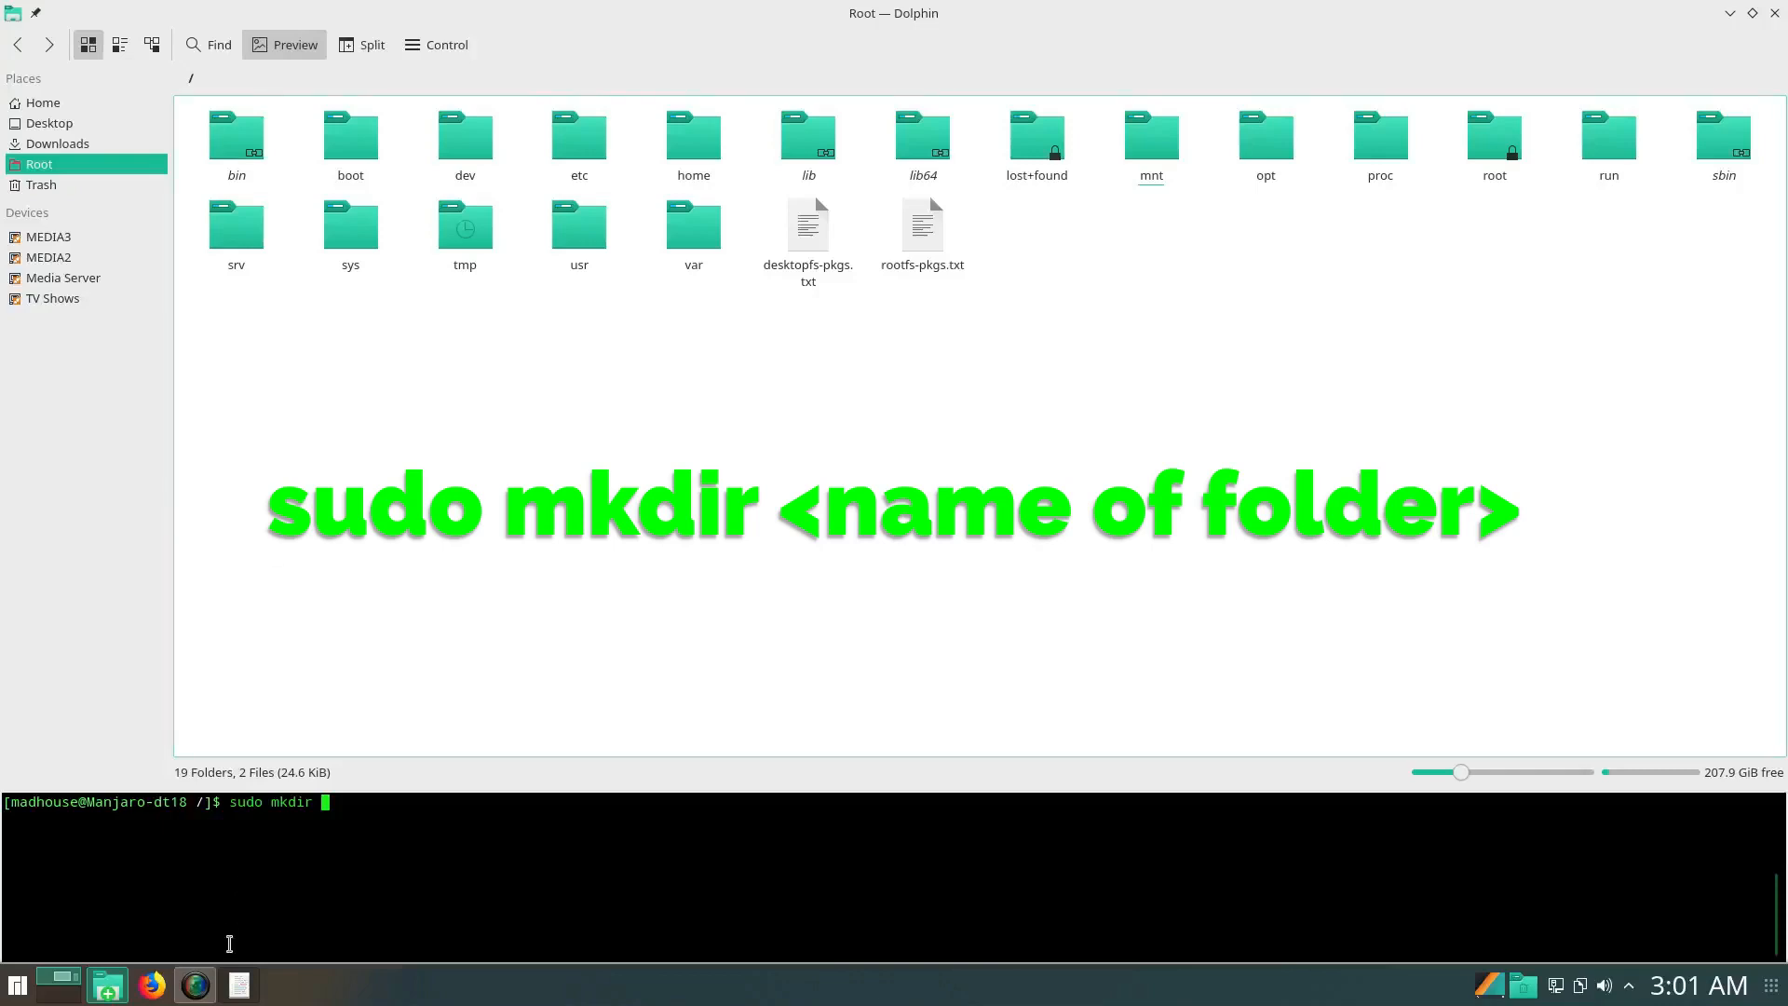
pyautogui.click(239, 984)
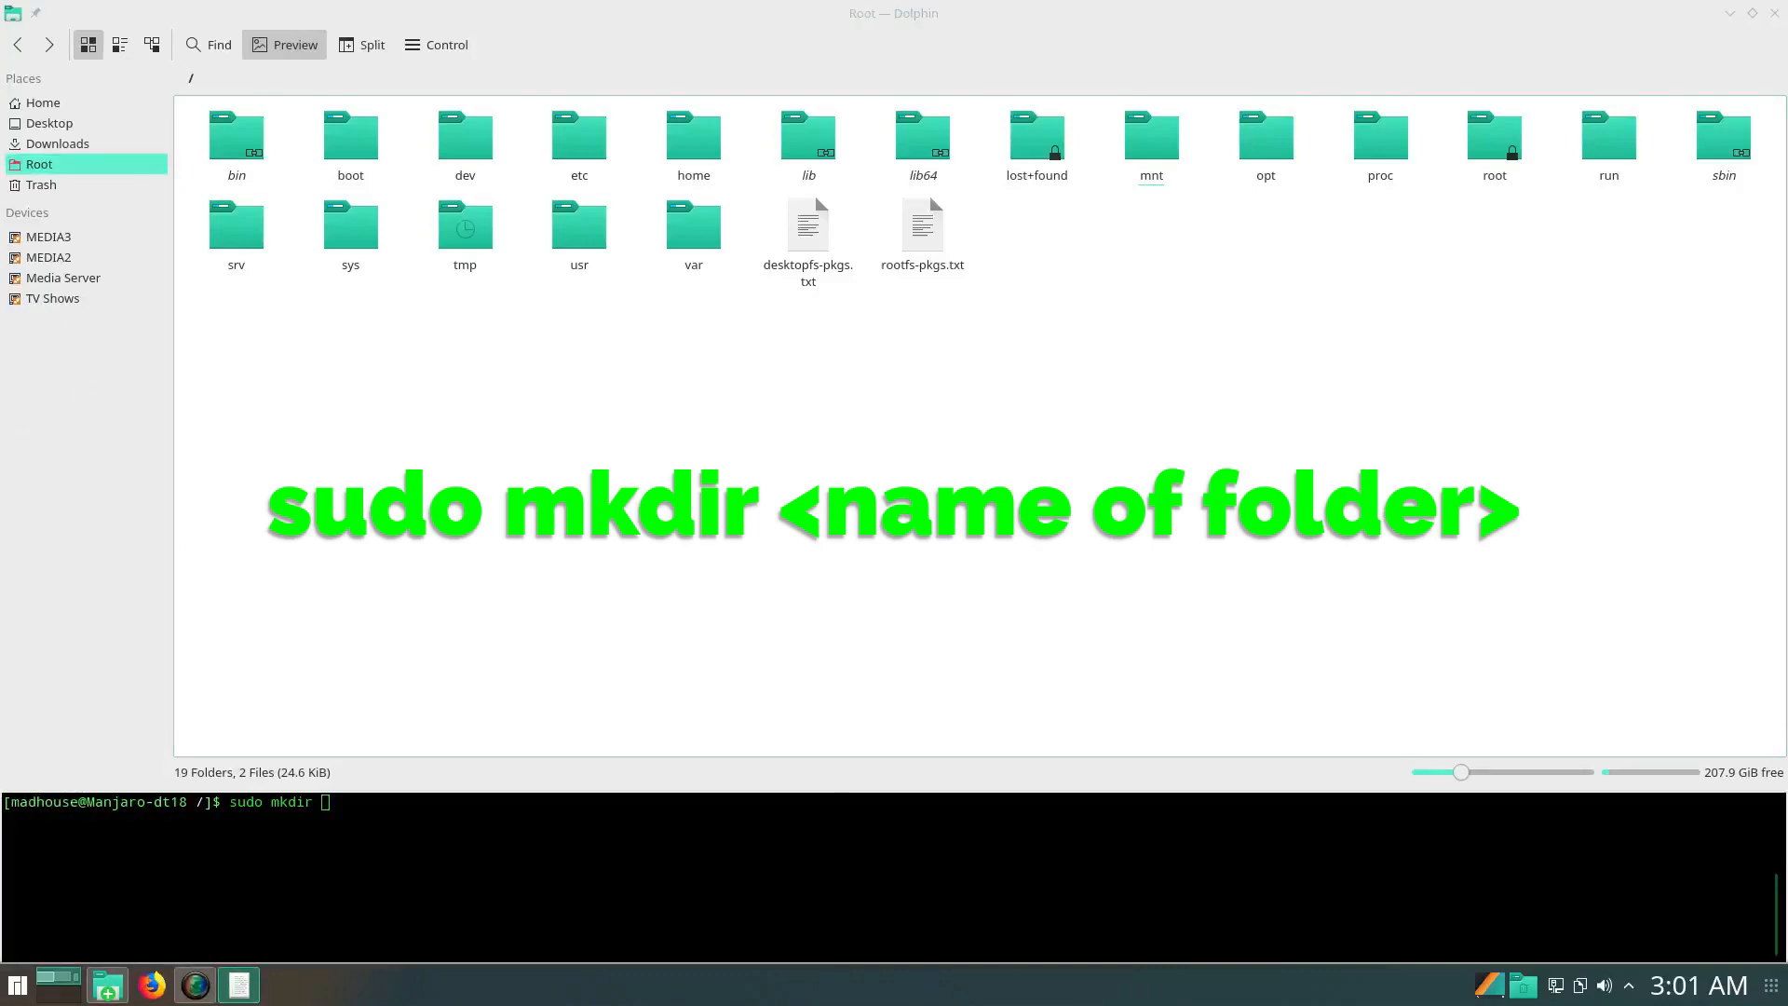
pyautogui.click(410, 748)
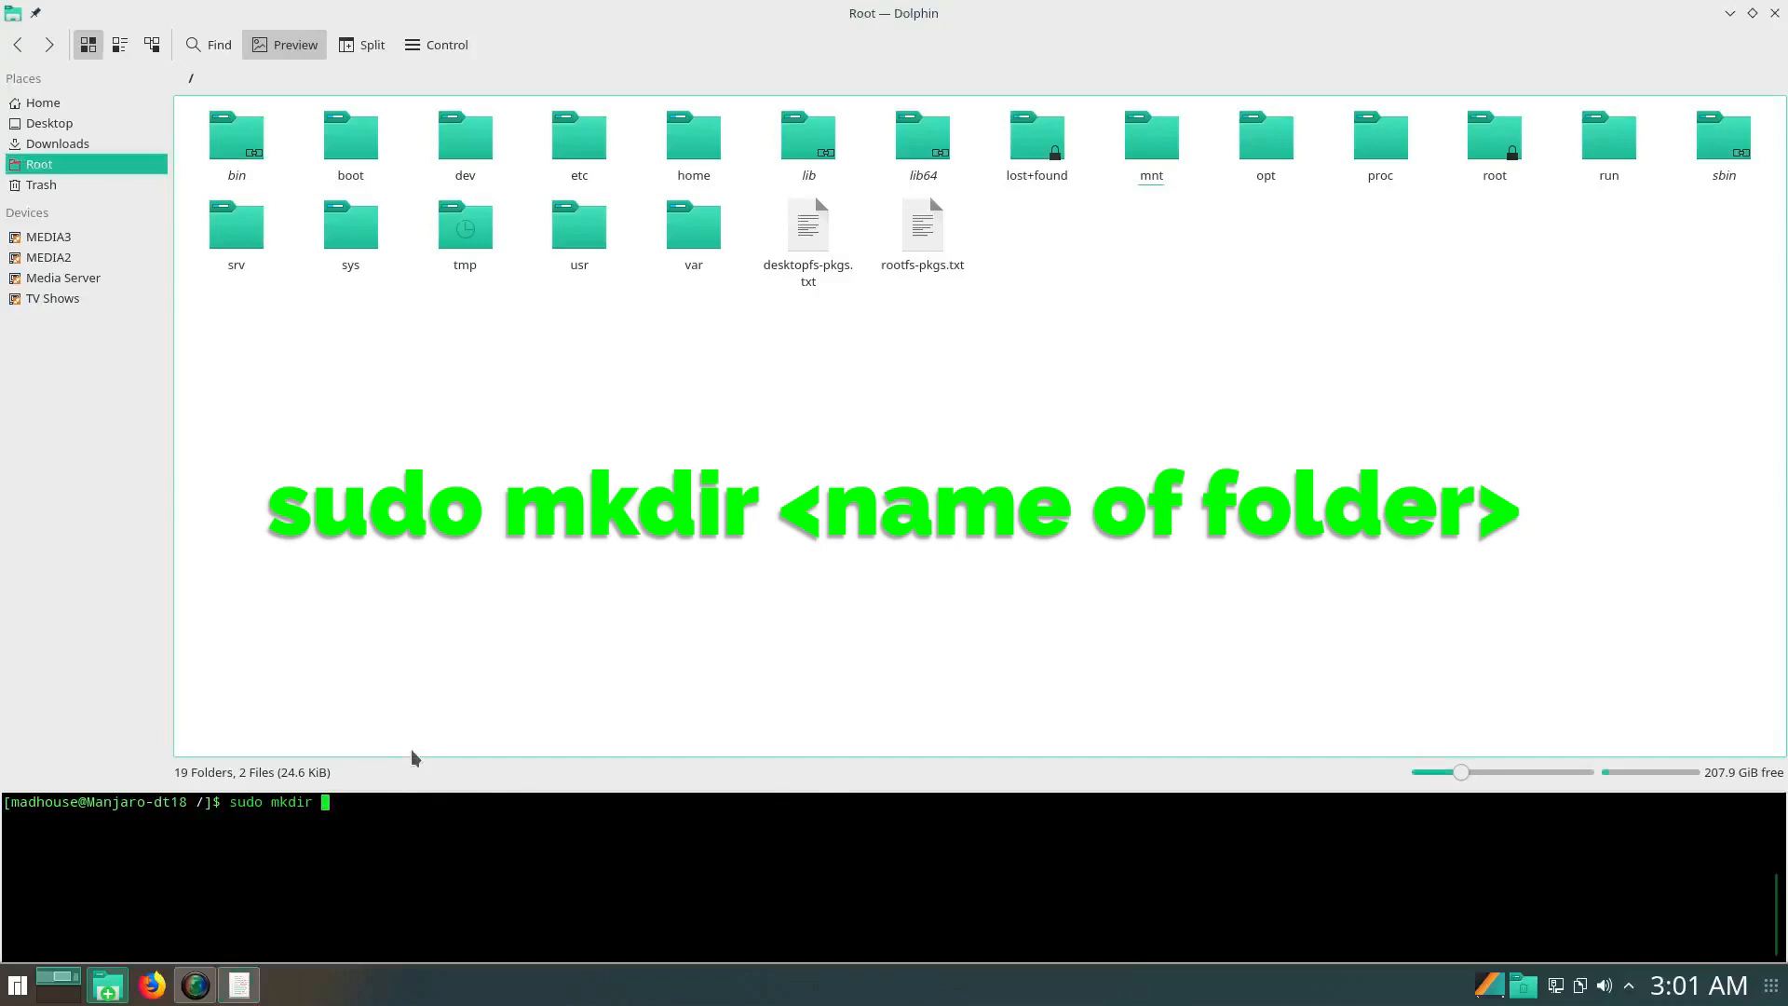
pyautogui.write('media')
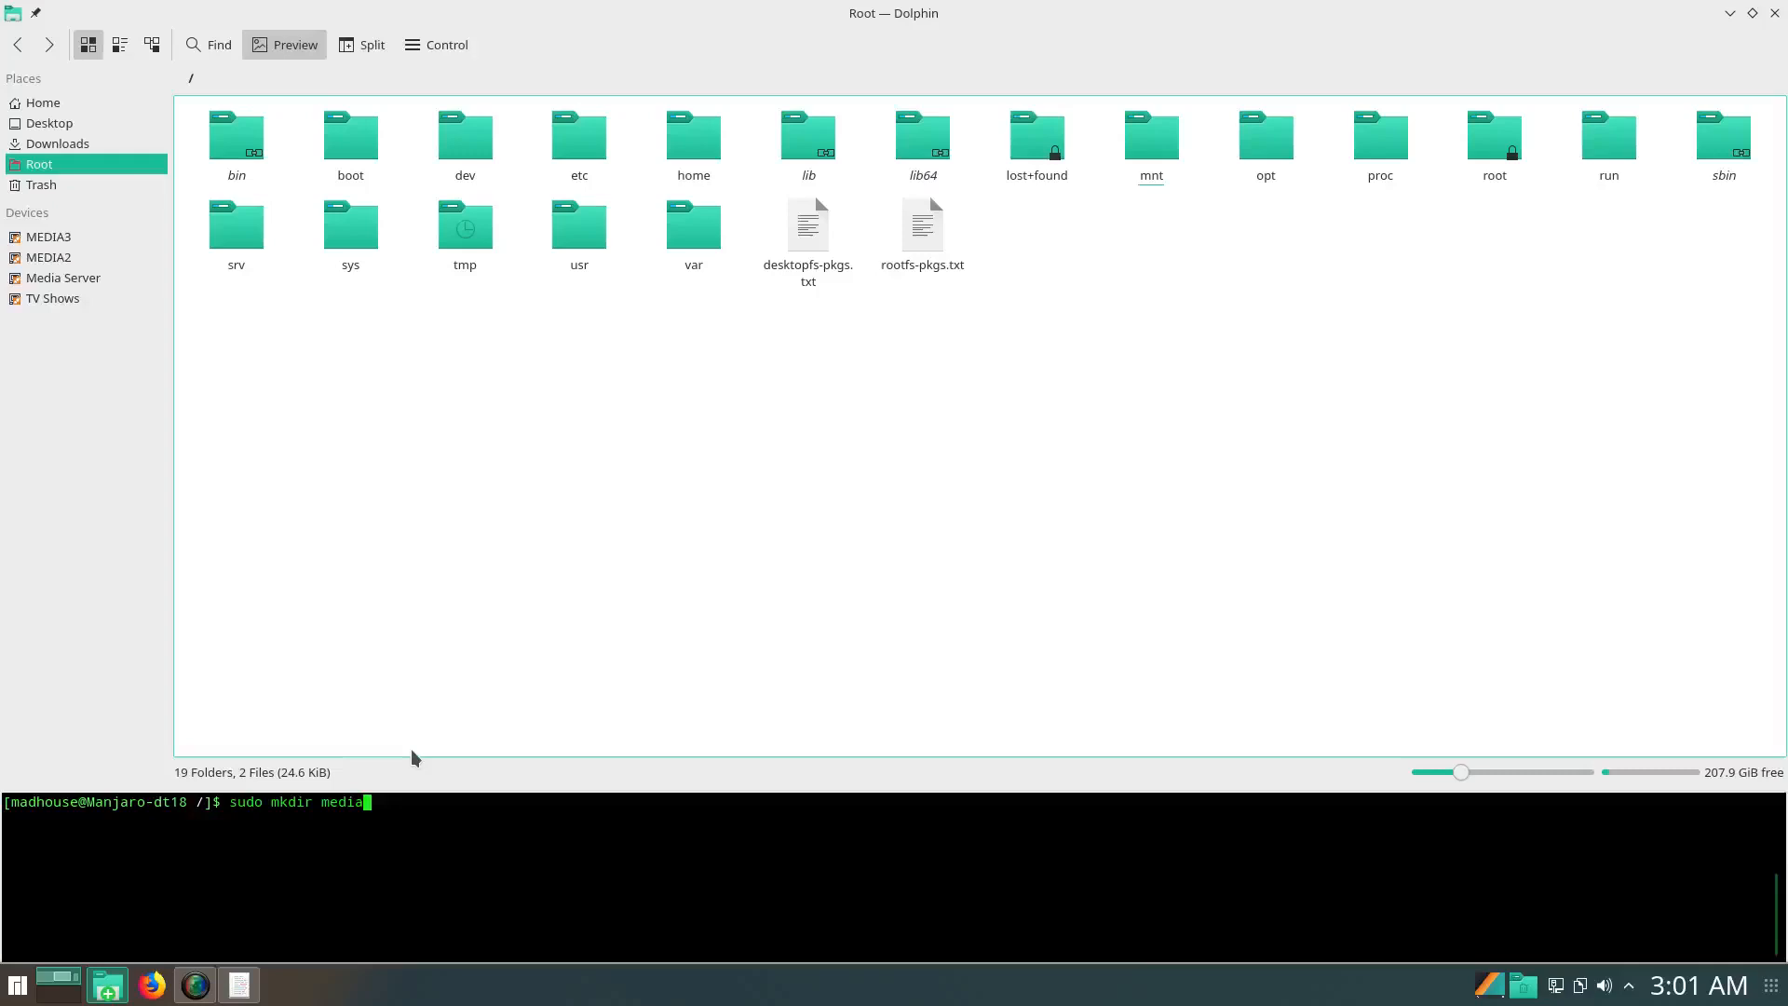
pyautogui.press('Return')
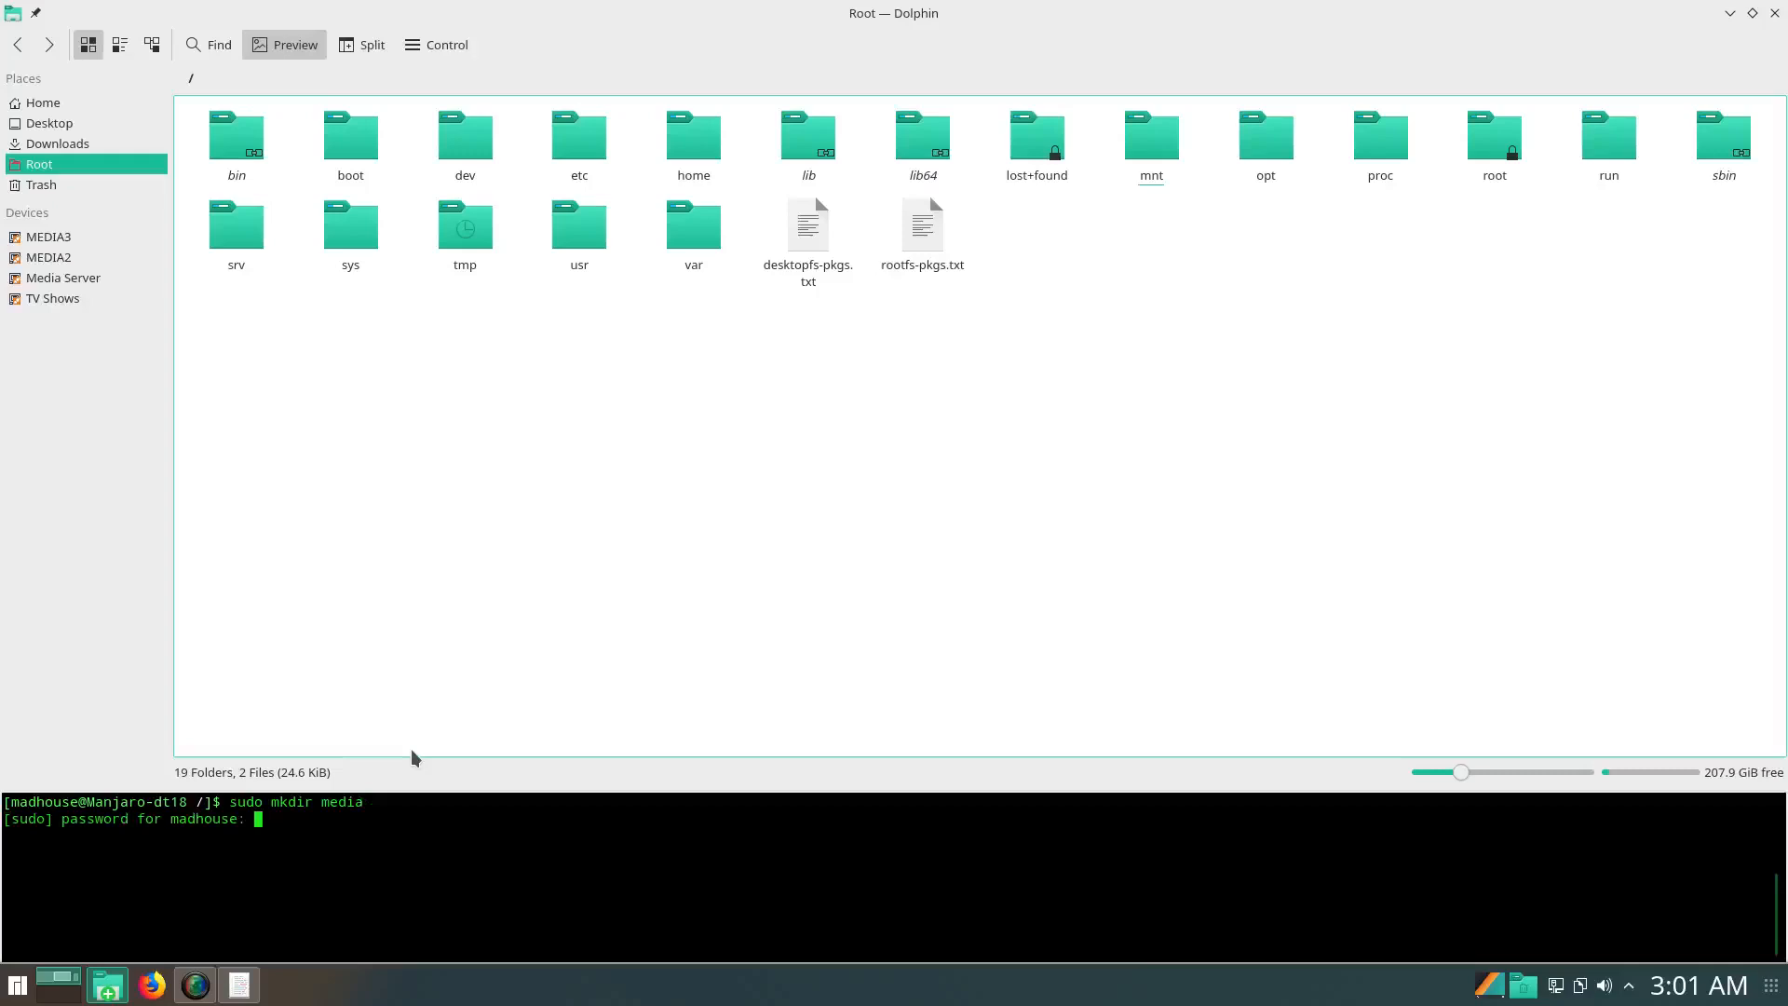
pyautogui.press('Return')
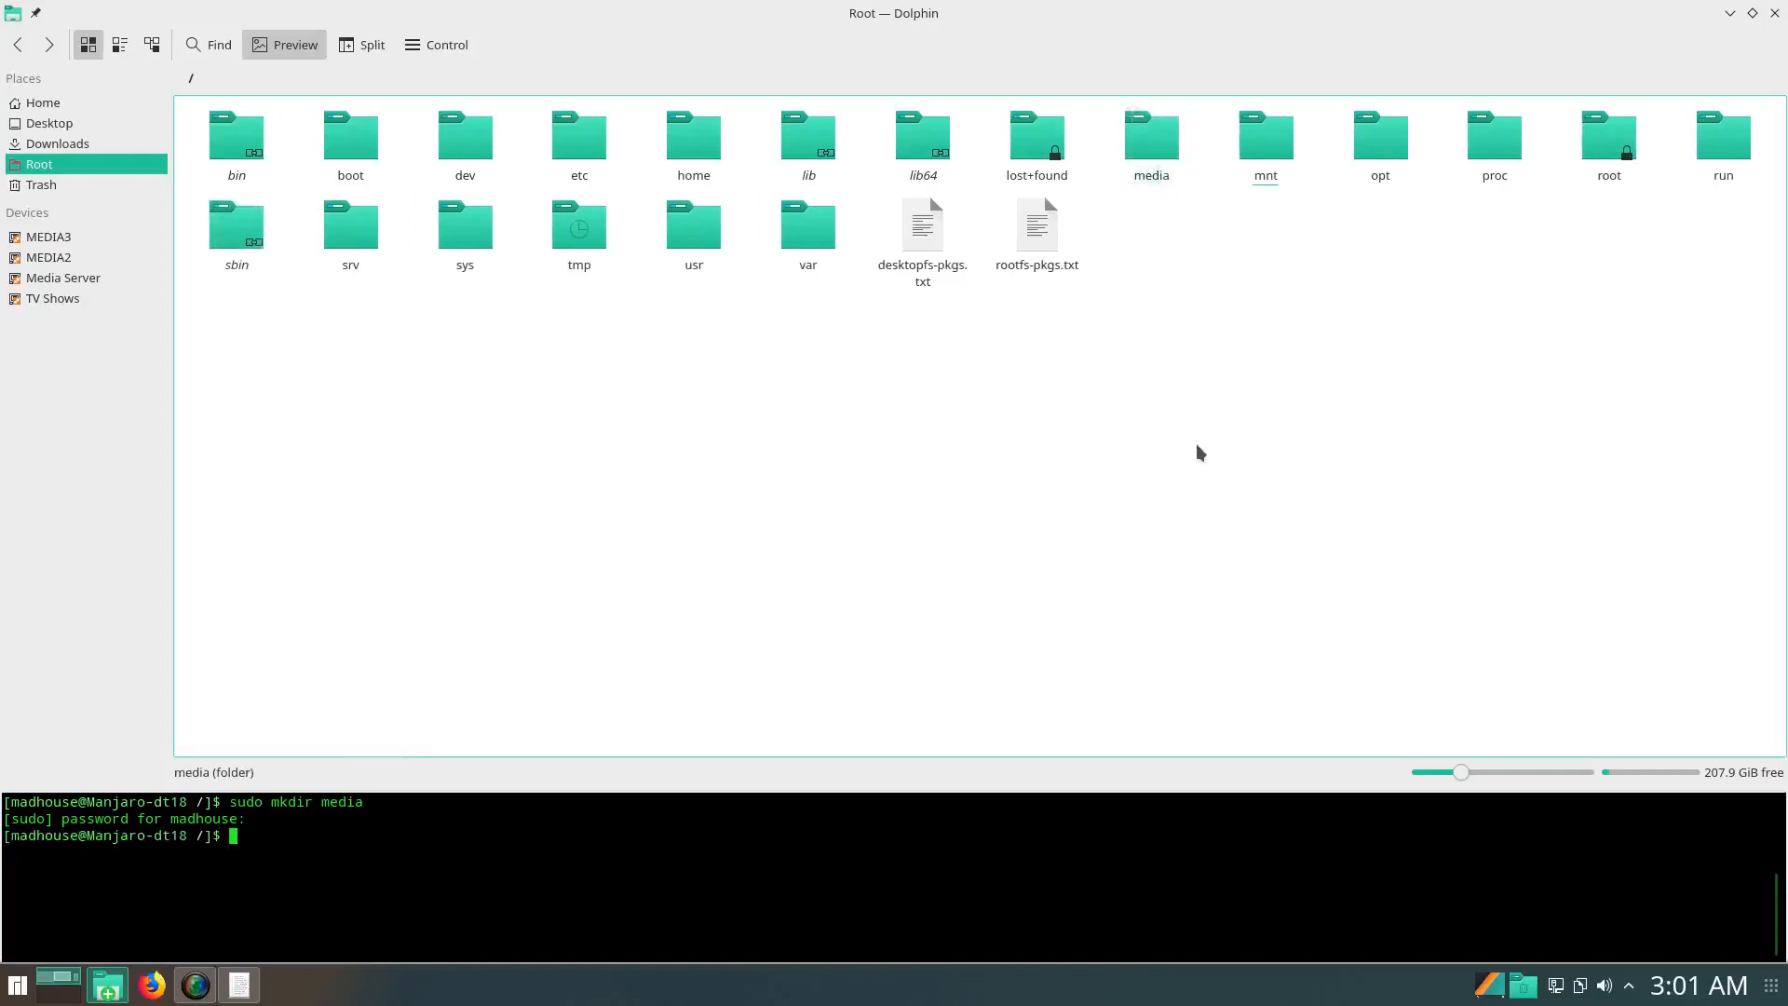
# Open the new media folder and create a Backups folder inside it by running "sudo mkdir Backups"
pyautogui.click(1159, 133)
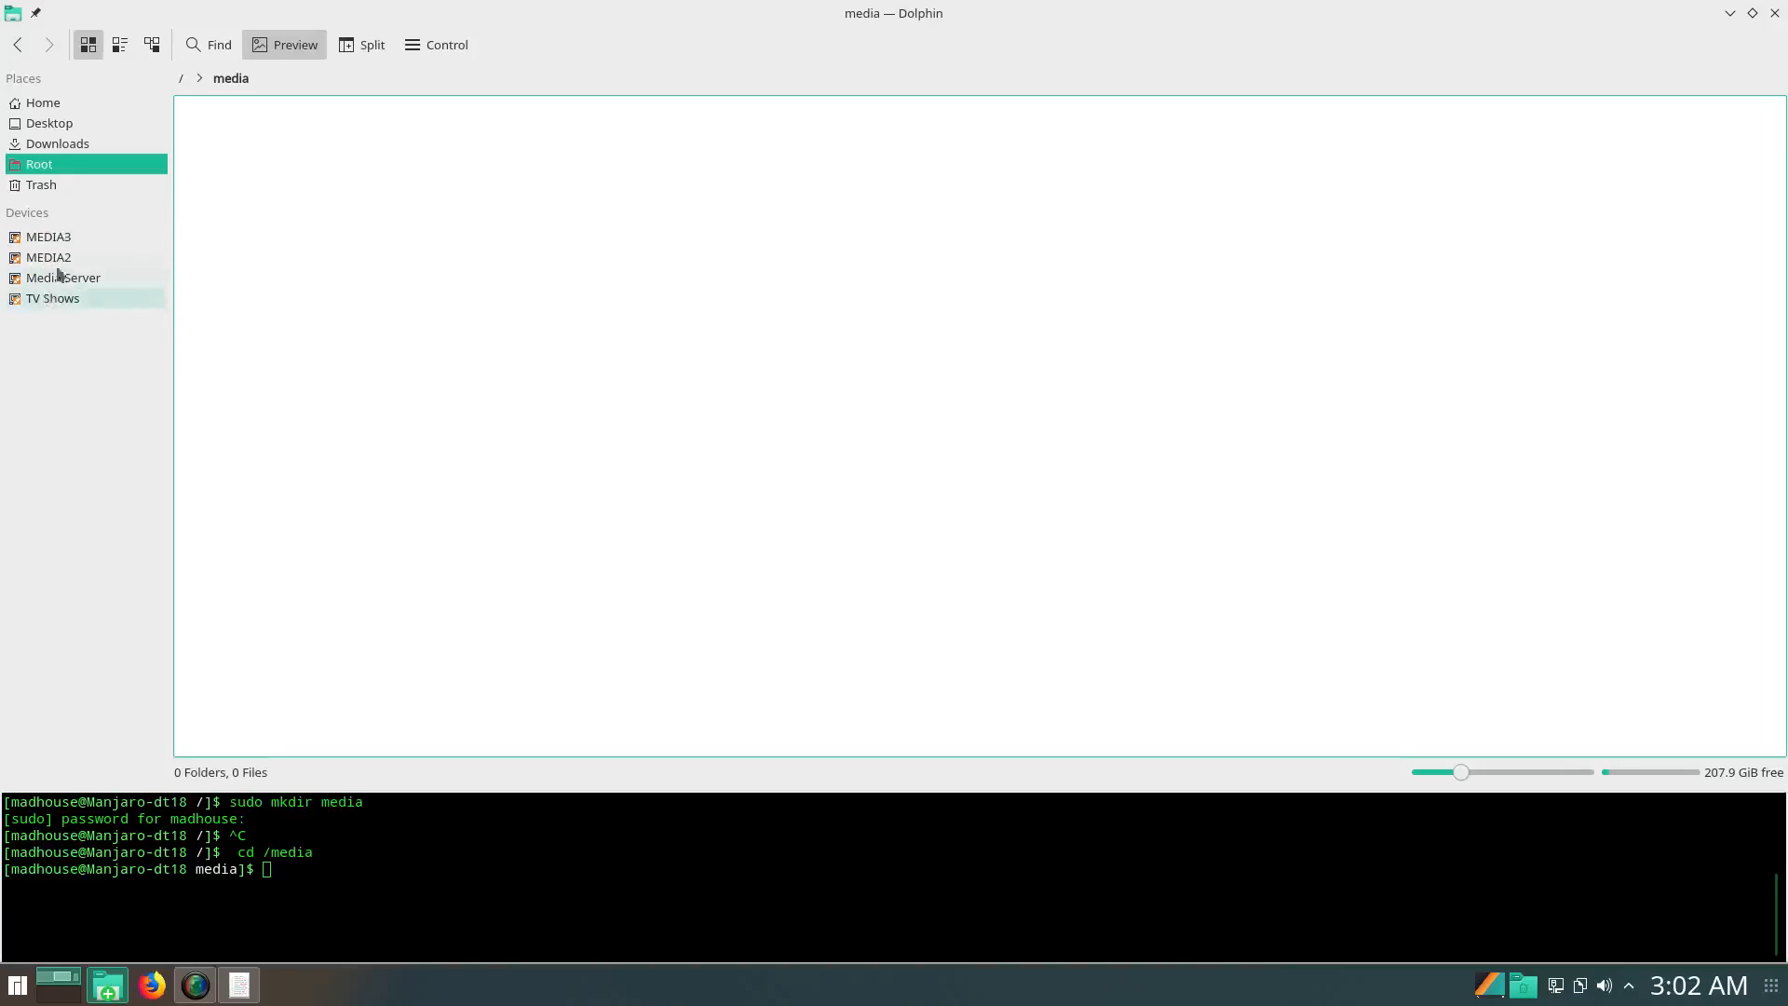
pyautogui.rightClick(680, 363)
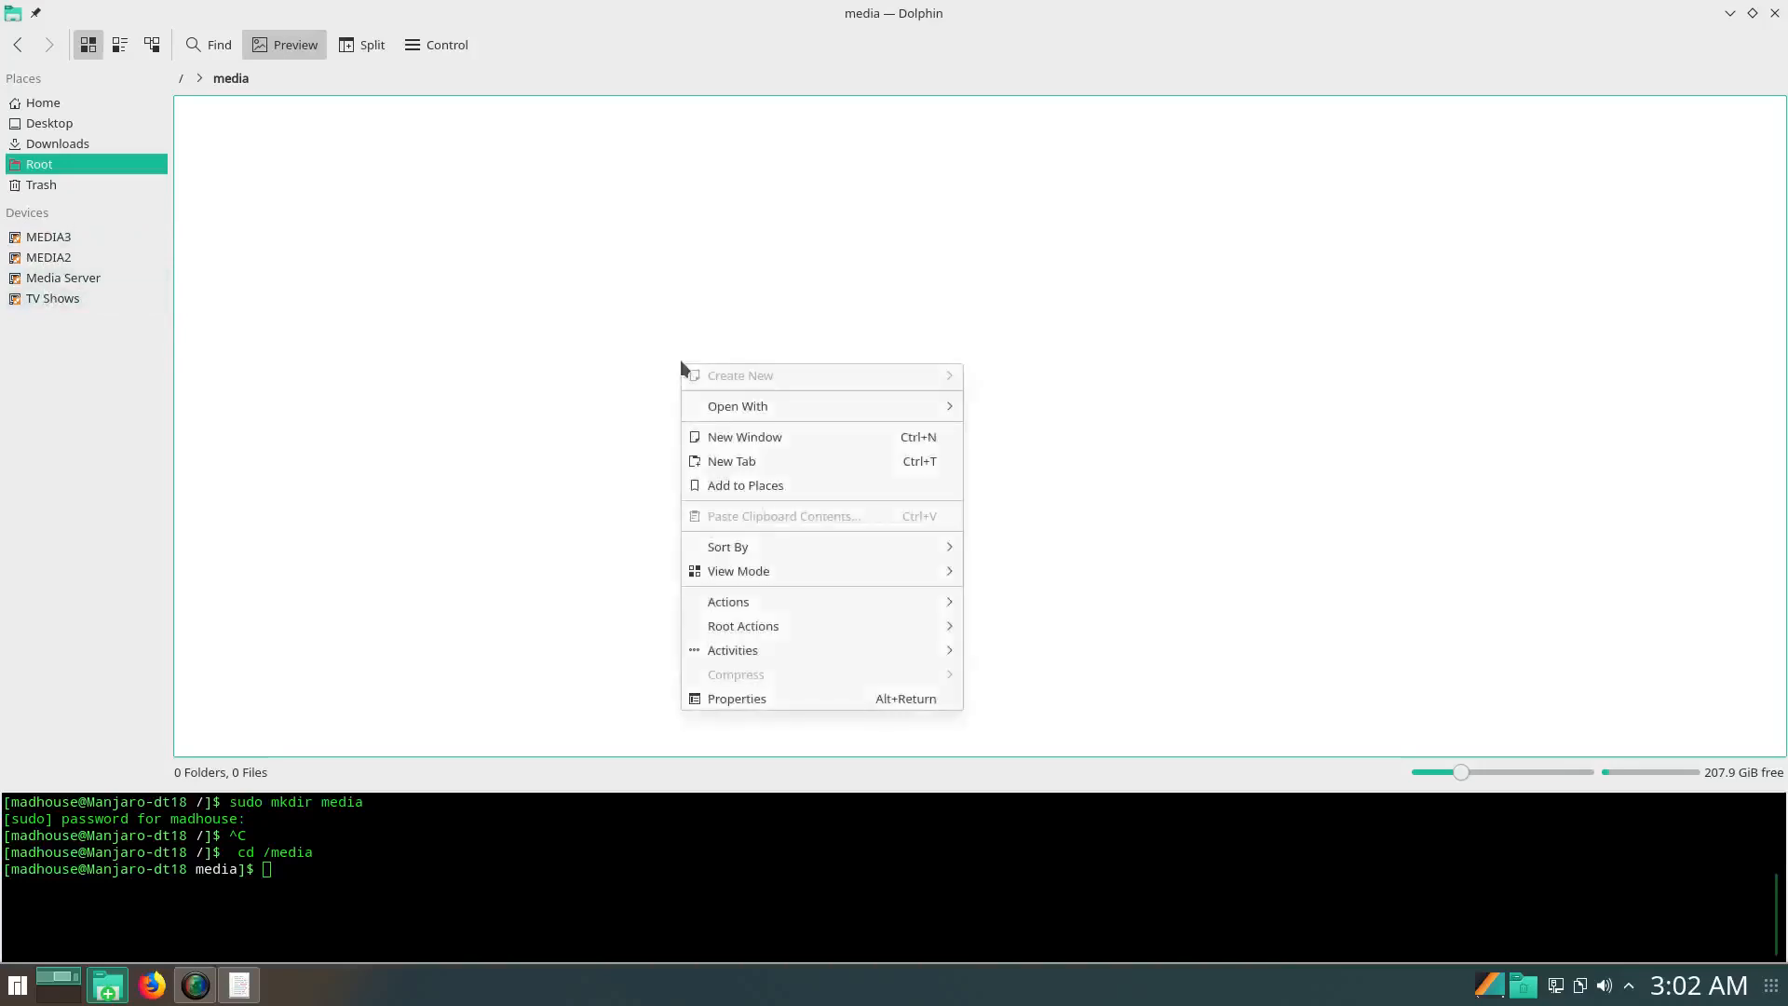
pyautogui.click(579, 377)
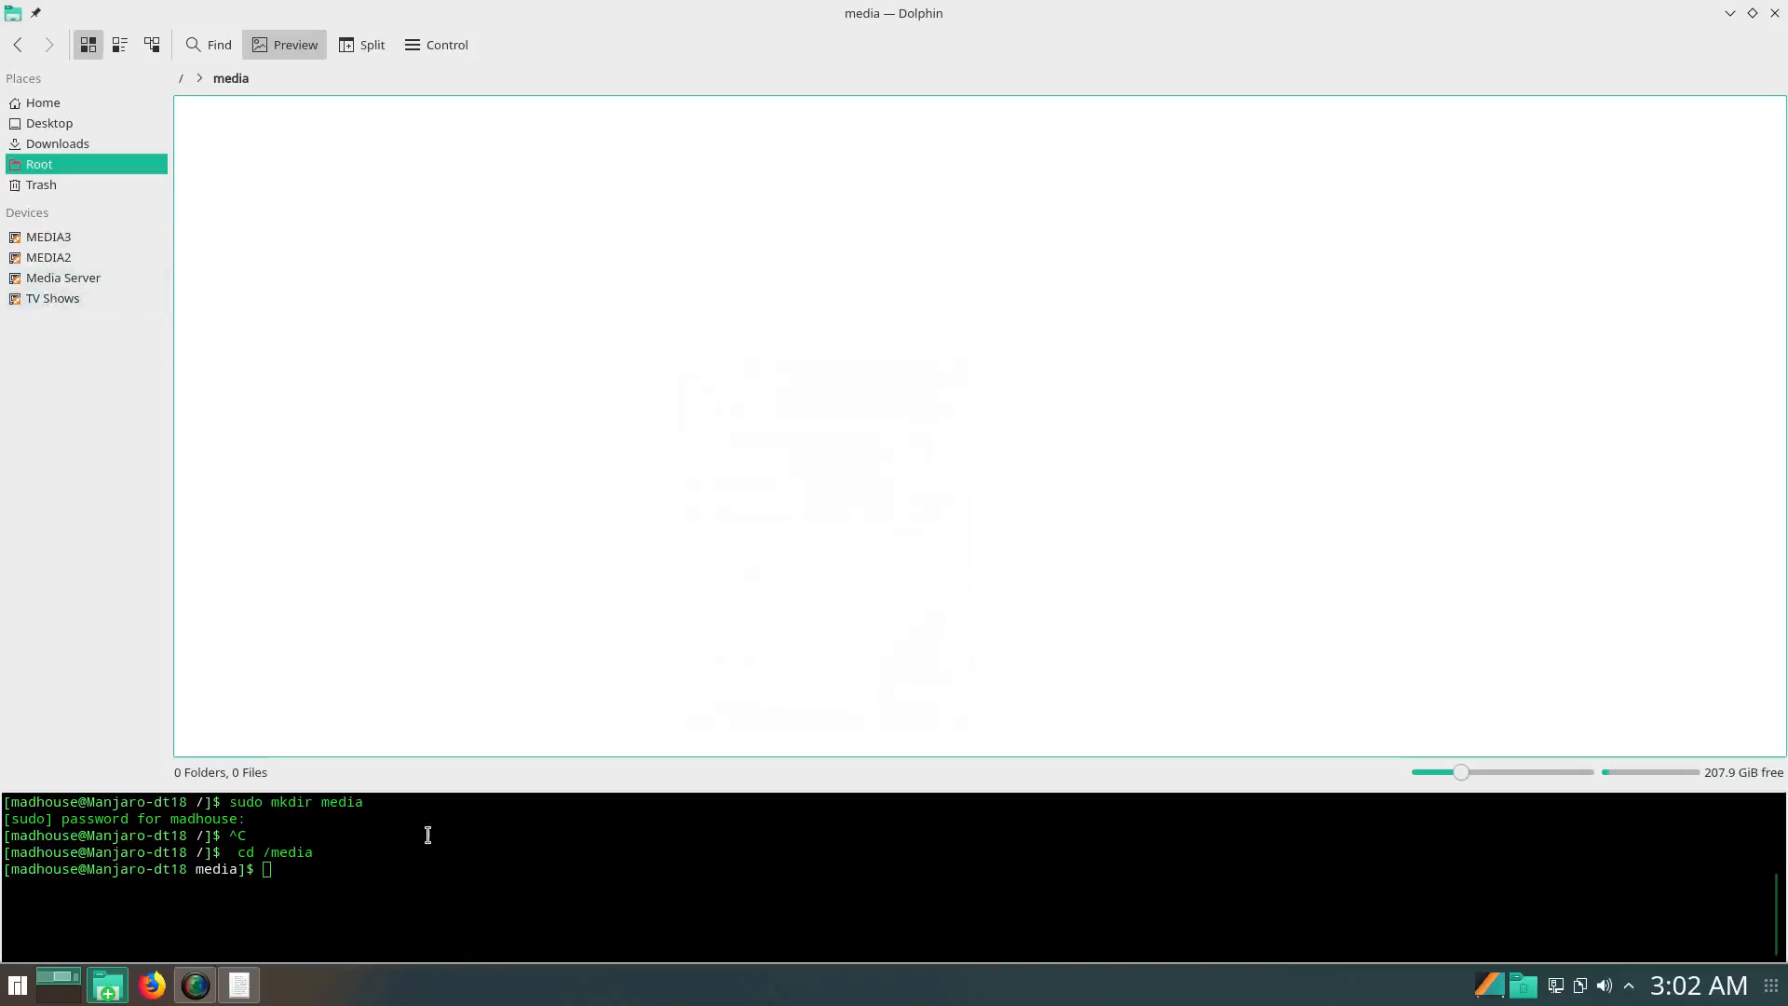
pyautogui.click(379, 871)
pyautogui.write('su')
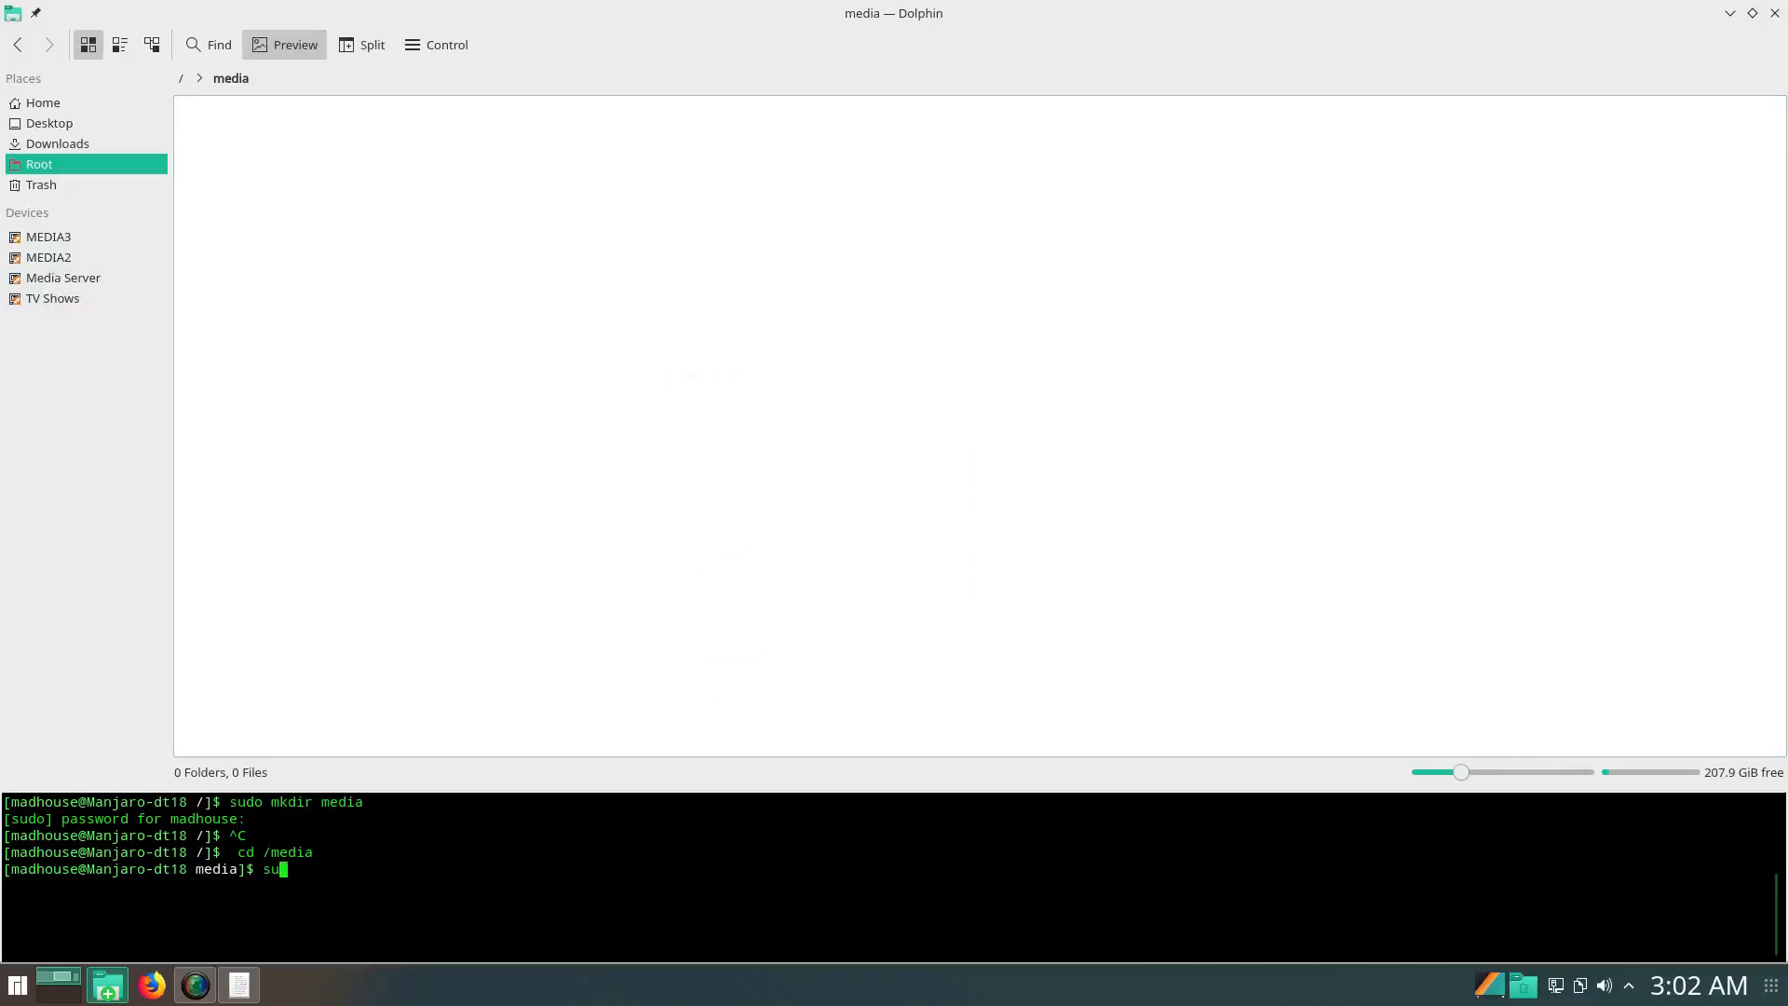
pyautogui.write('do mkdir Backups')
pyautogui.press('Return')
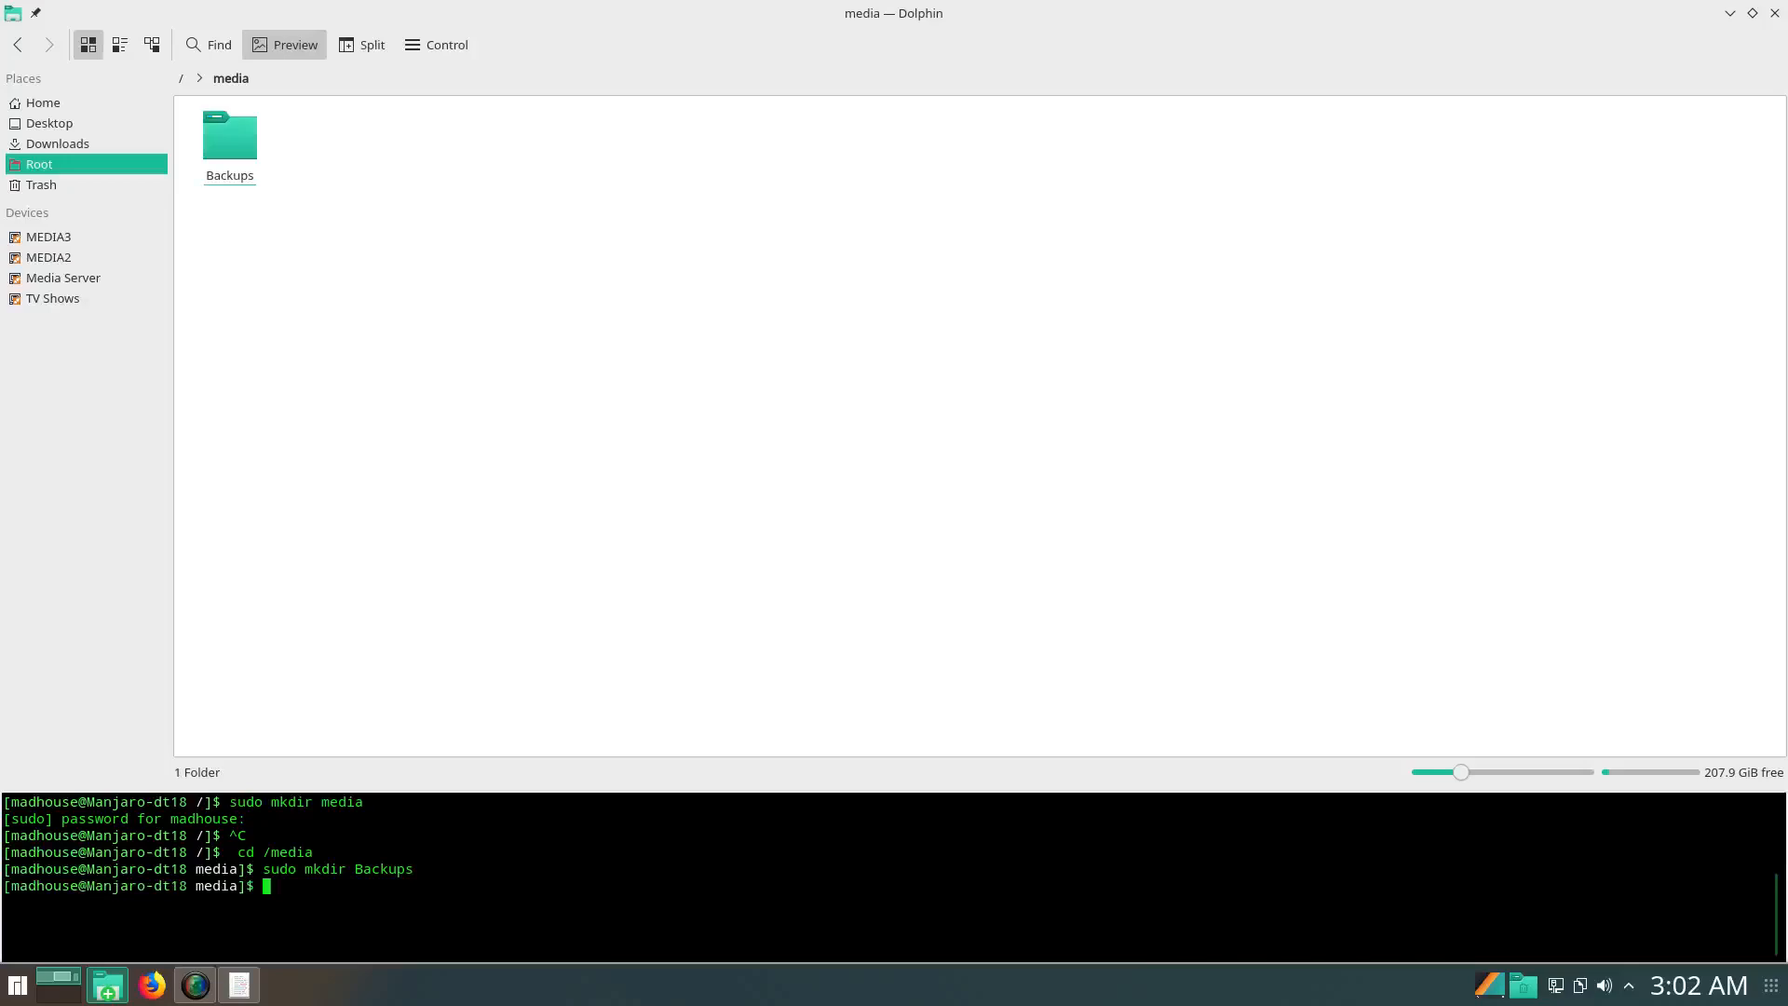
# Create a Media1 folder in /media by reusing the previous command as "sudo mkdir Media1"
pyautogui.press('Up')
pyautogui.press('BackSpace')
pyautogui.press('BackSpace')
pyautogui.press('BackSpace')
pyautogui.press('BackSpace')
pyautogui.press('BackSpace')
pyautogui.press('BackSpace')
pyautogui.press('BackSpace')
pyautogui.write('Media1')
pyautogui.press('Return')
# Create a Media2 folder in /media by running "sudo mkdir Media2"
pyautogui.press('Up')
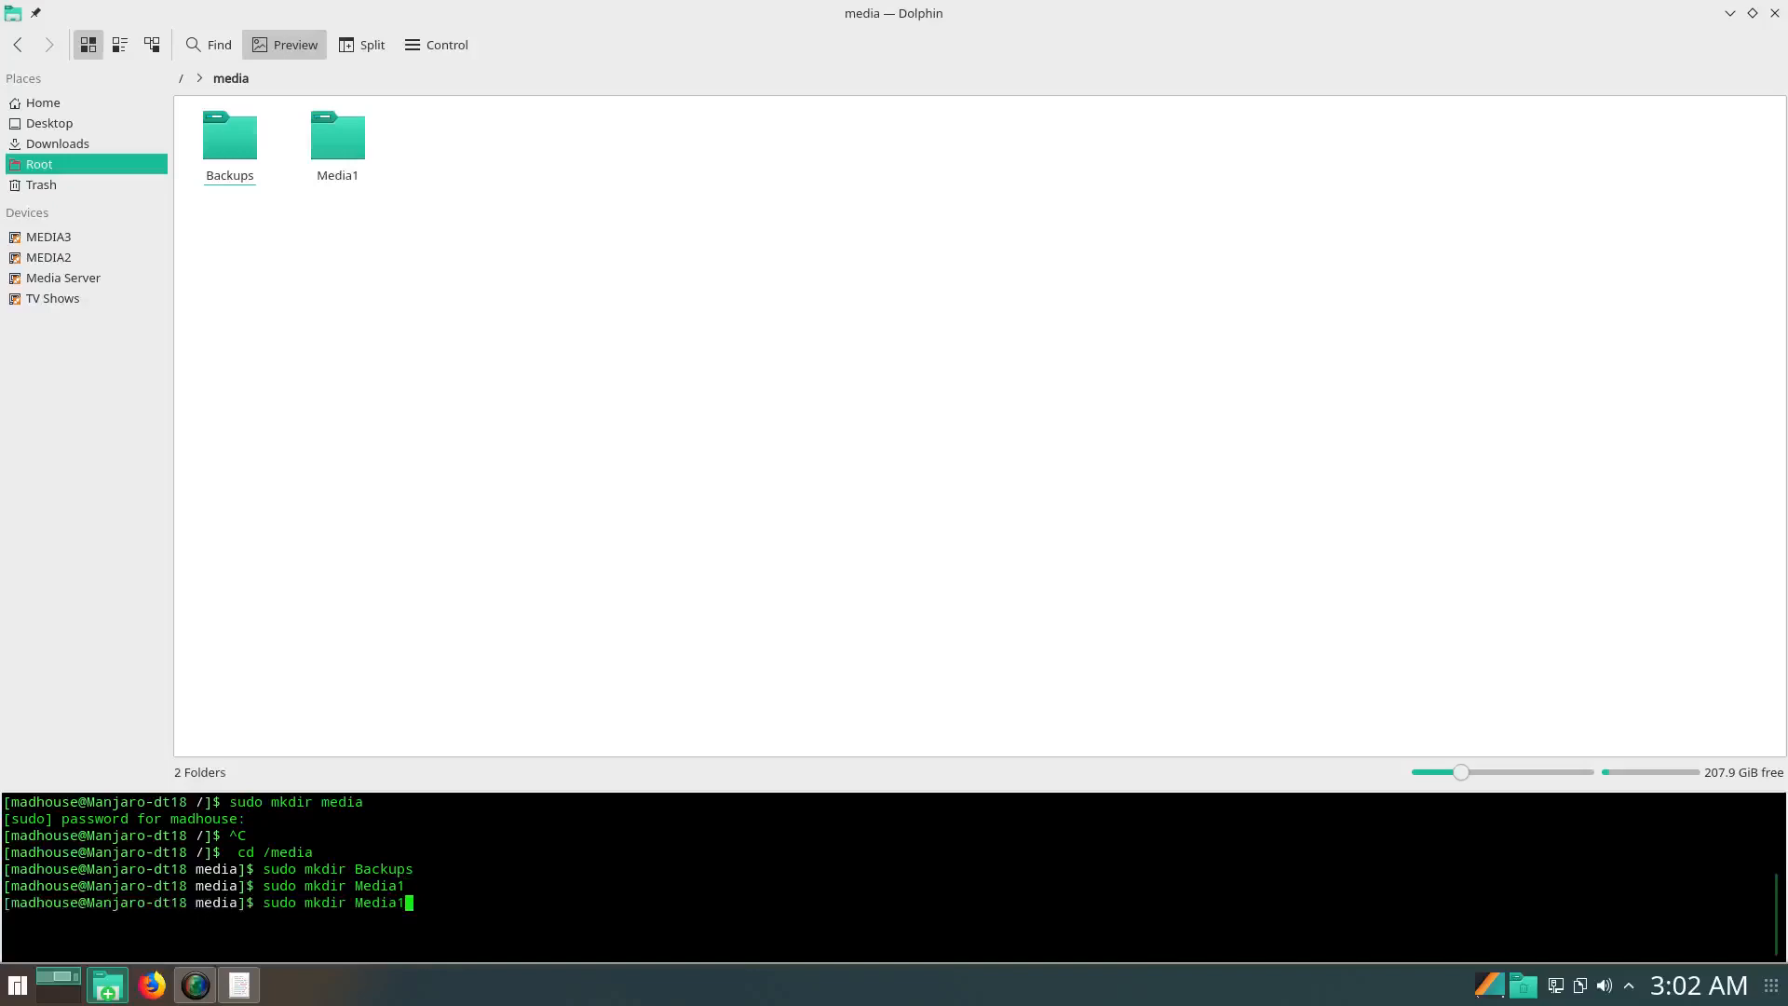
pyautogui.press('BackSpace')
pyautogui.write('2')
pyautogui.press('Return')
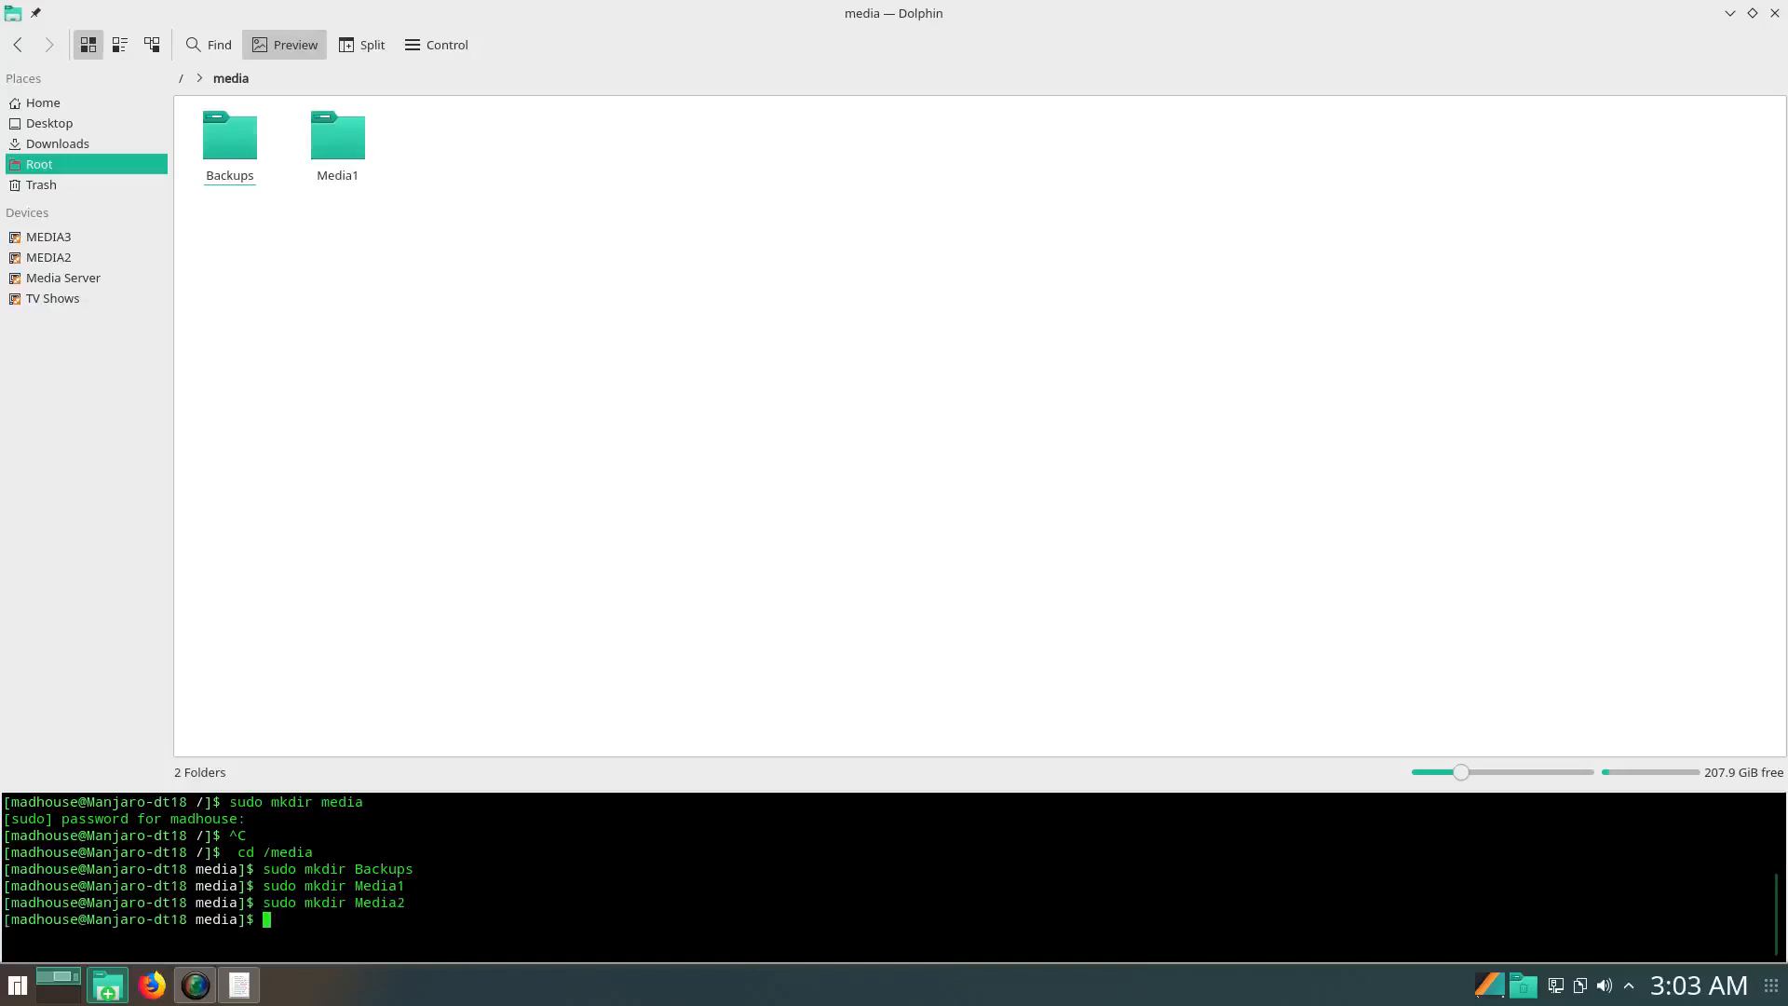
# Create a Media3 folder in /media by running "sudo mkdir Media3" and close Dolphin's built-in terminal
pyautogui.press('Up')
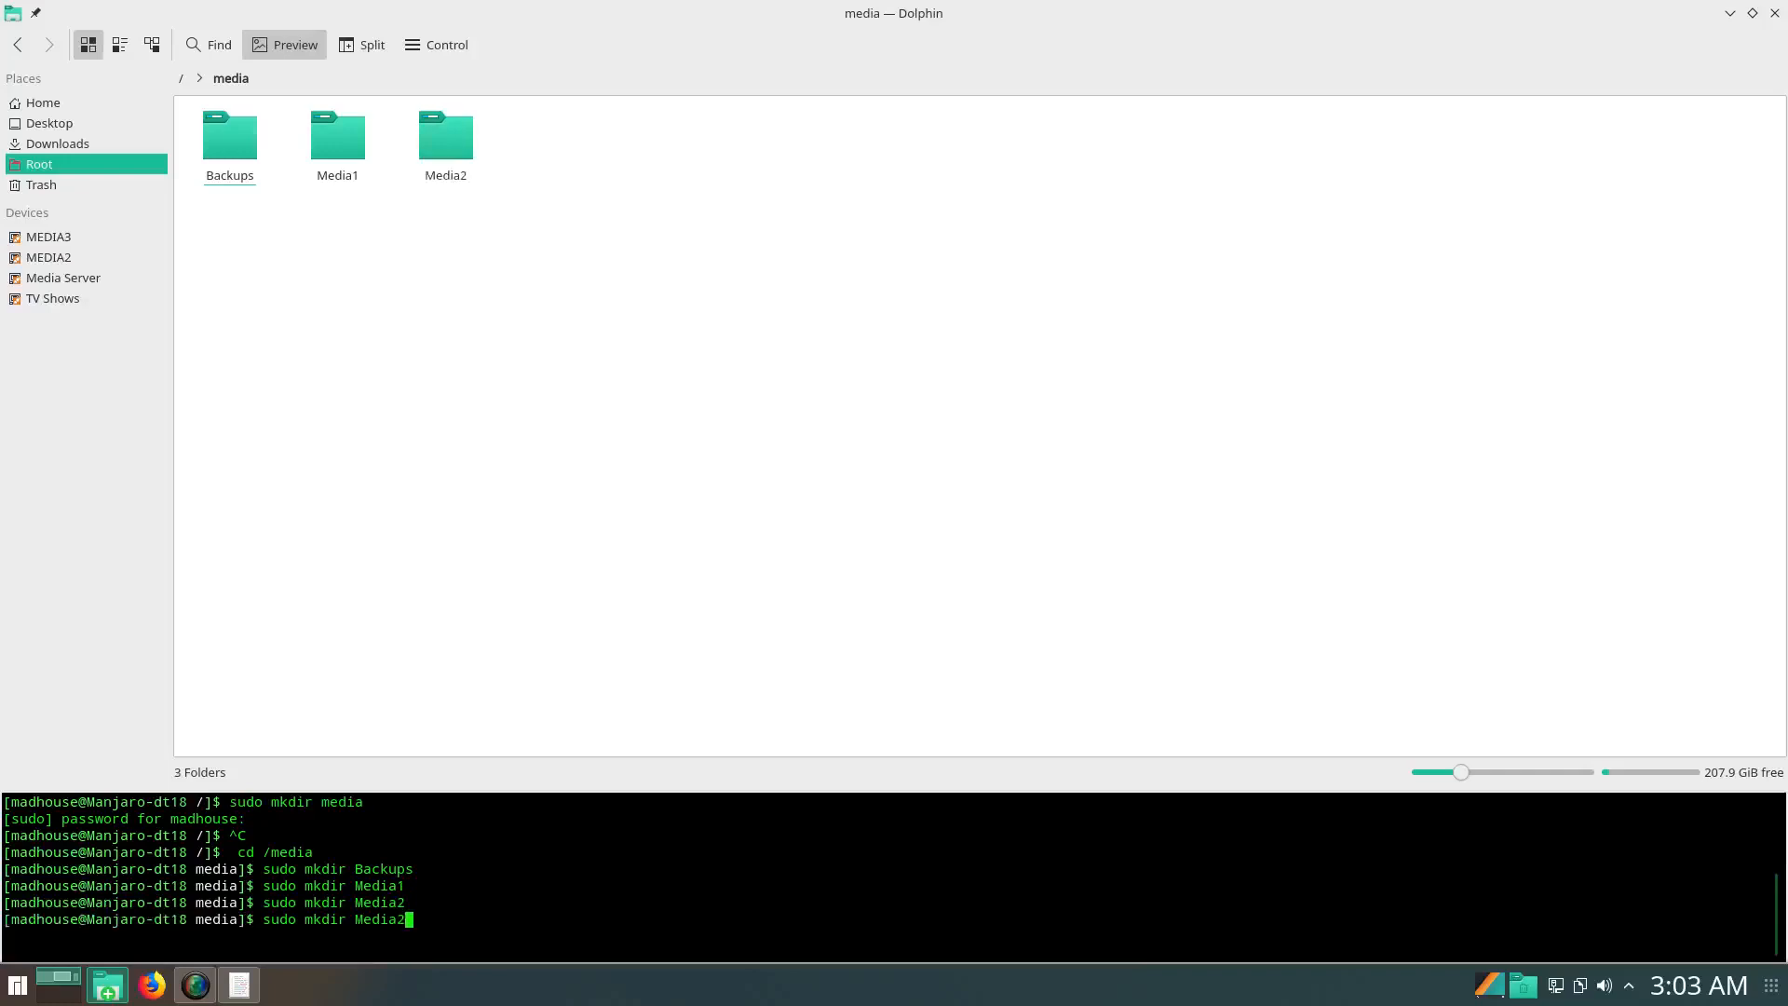
pyautogui.press('BackSpace')
pyautogui.write('3')
pyautogui.press('Return')
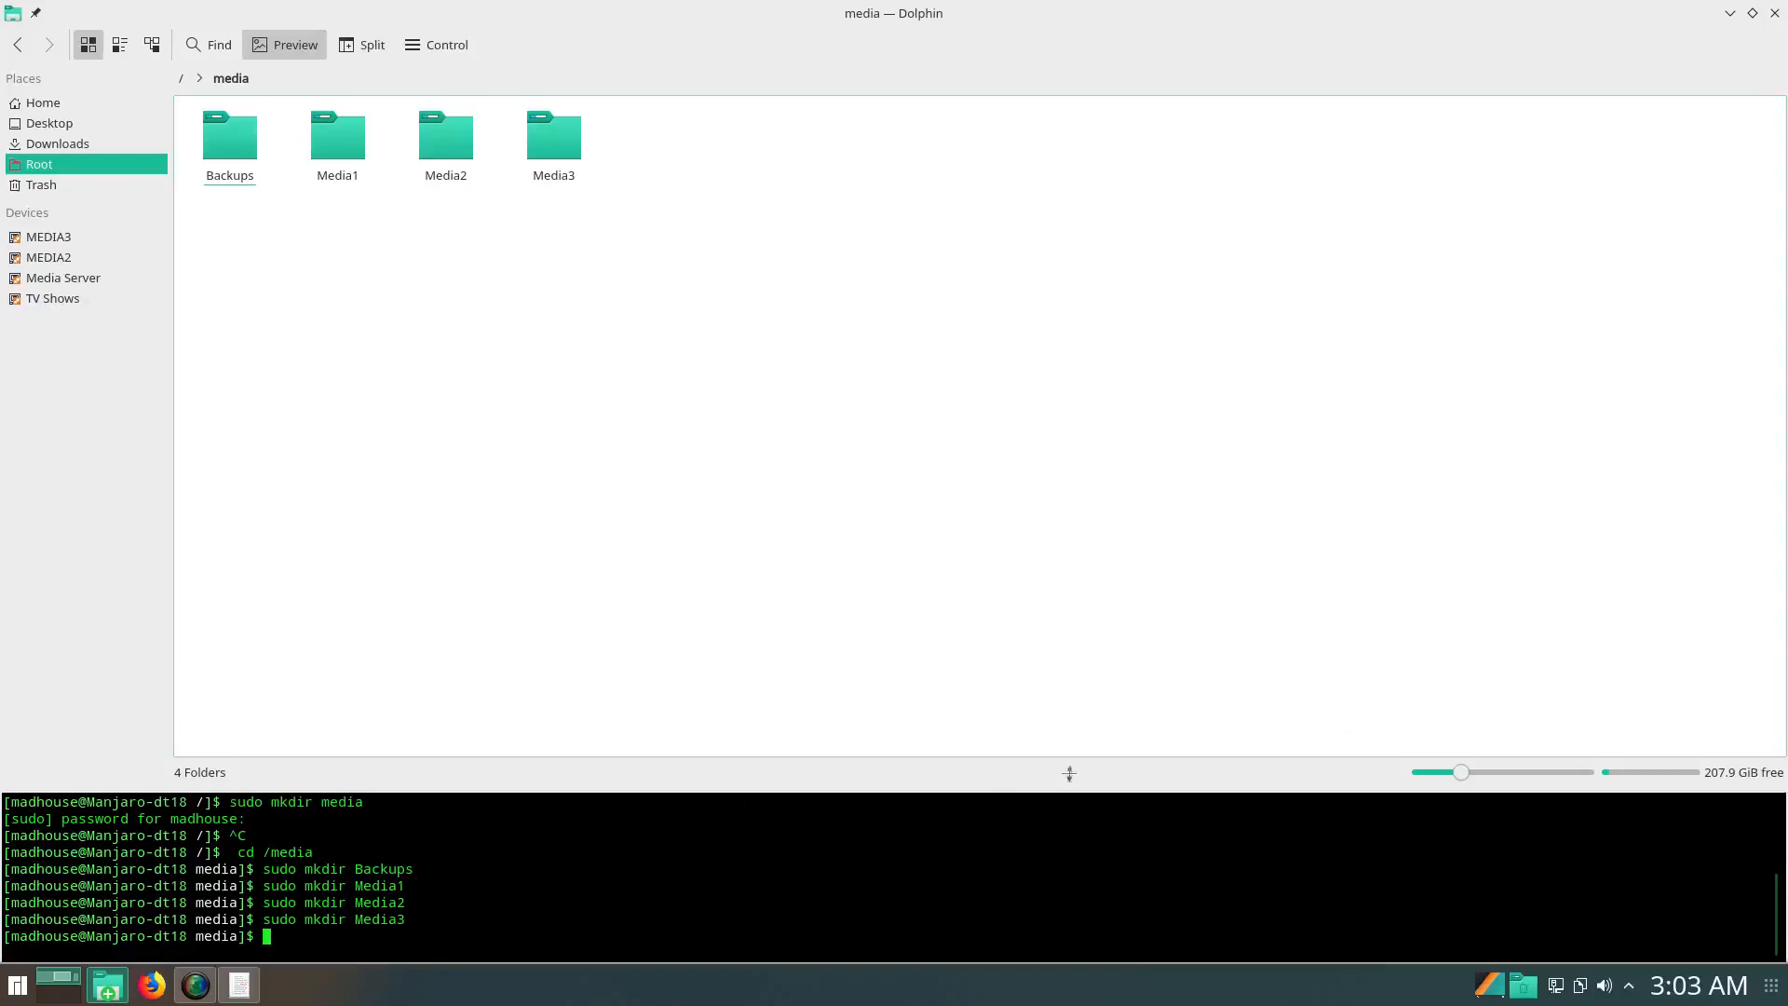
pyautogui.press('F4')
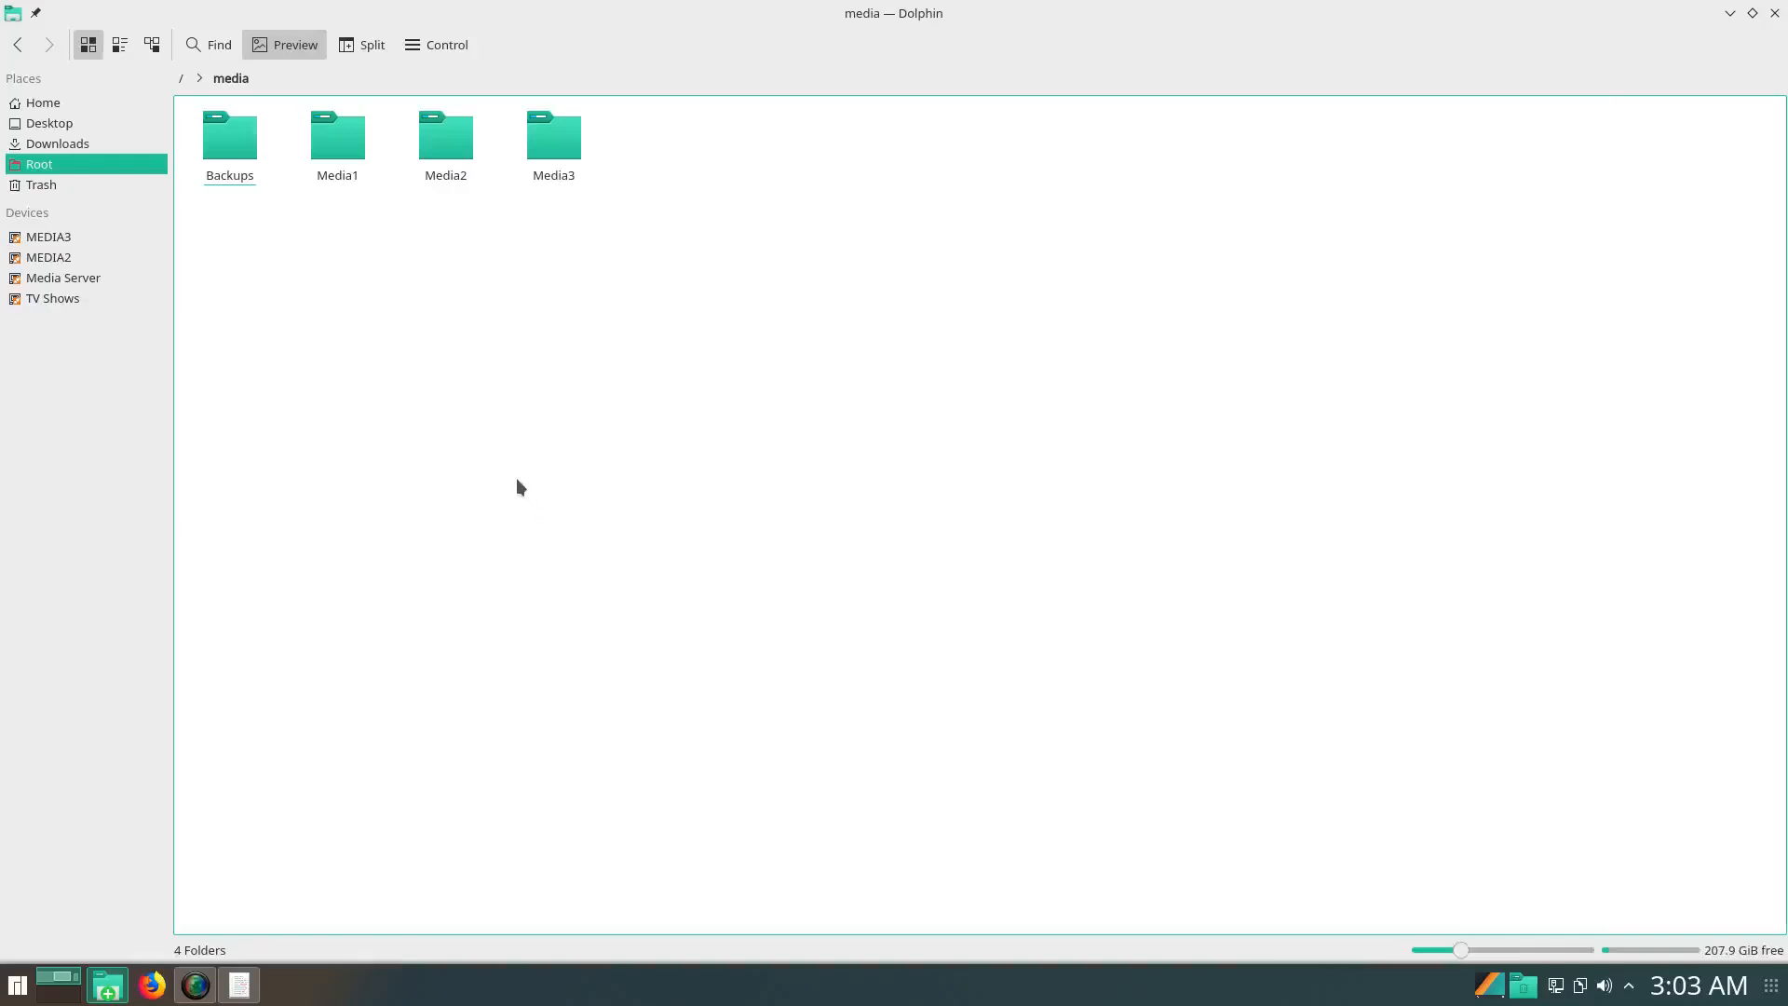
# Open the fstab file from the root's etc folder in Sublime Text and add an empty line at its end
pyautogui.click(93, 104)
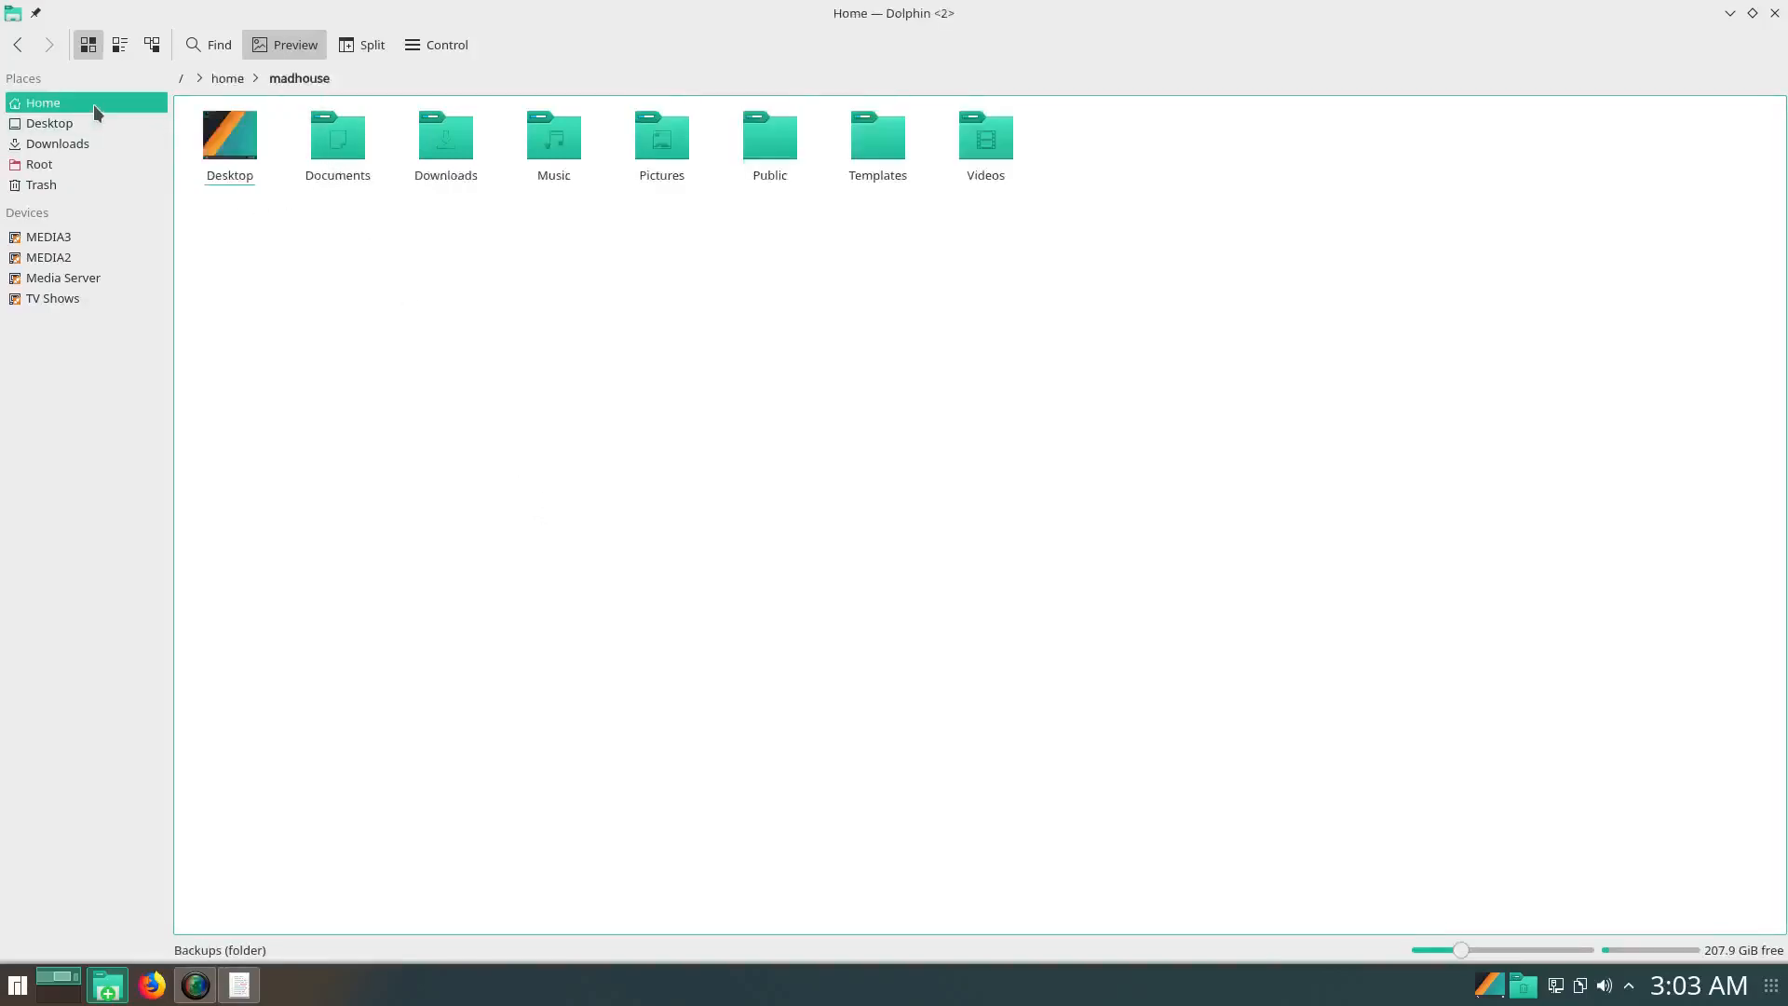
pyautogui.click(79, 161)
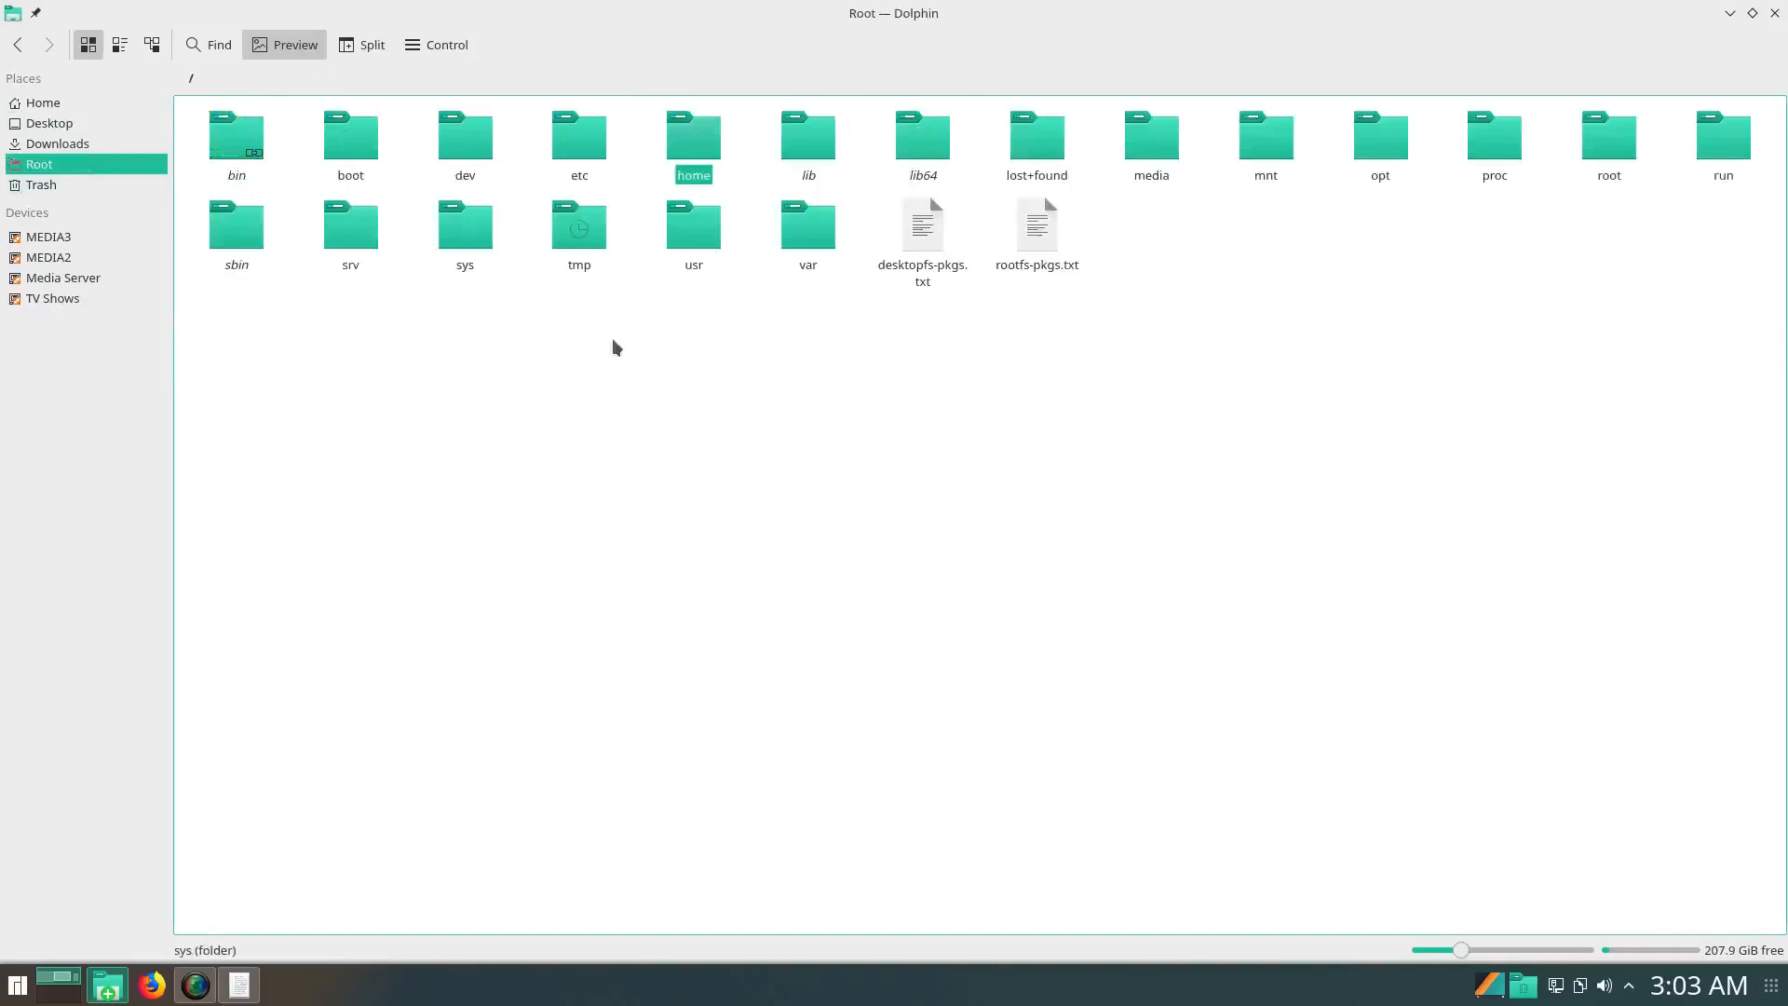
pyautogui.click(591, 163)
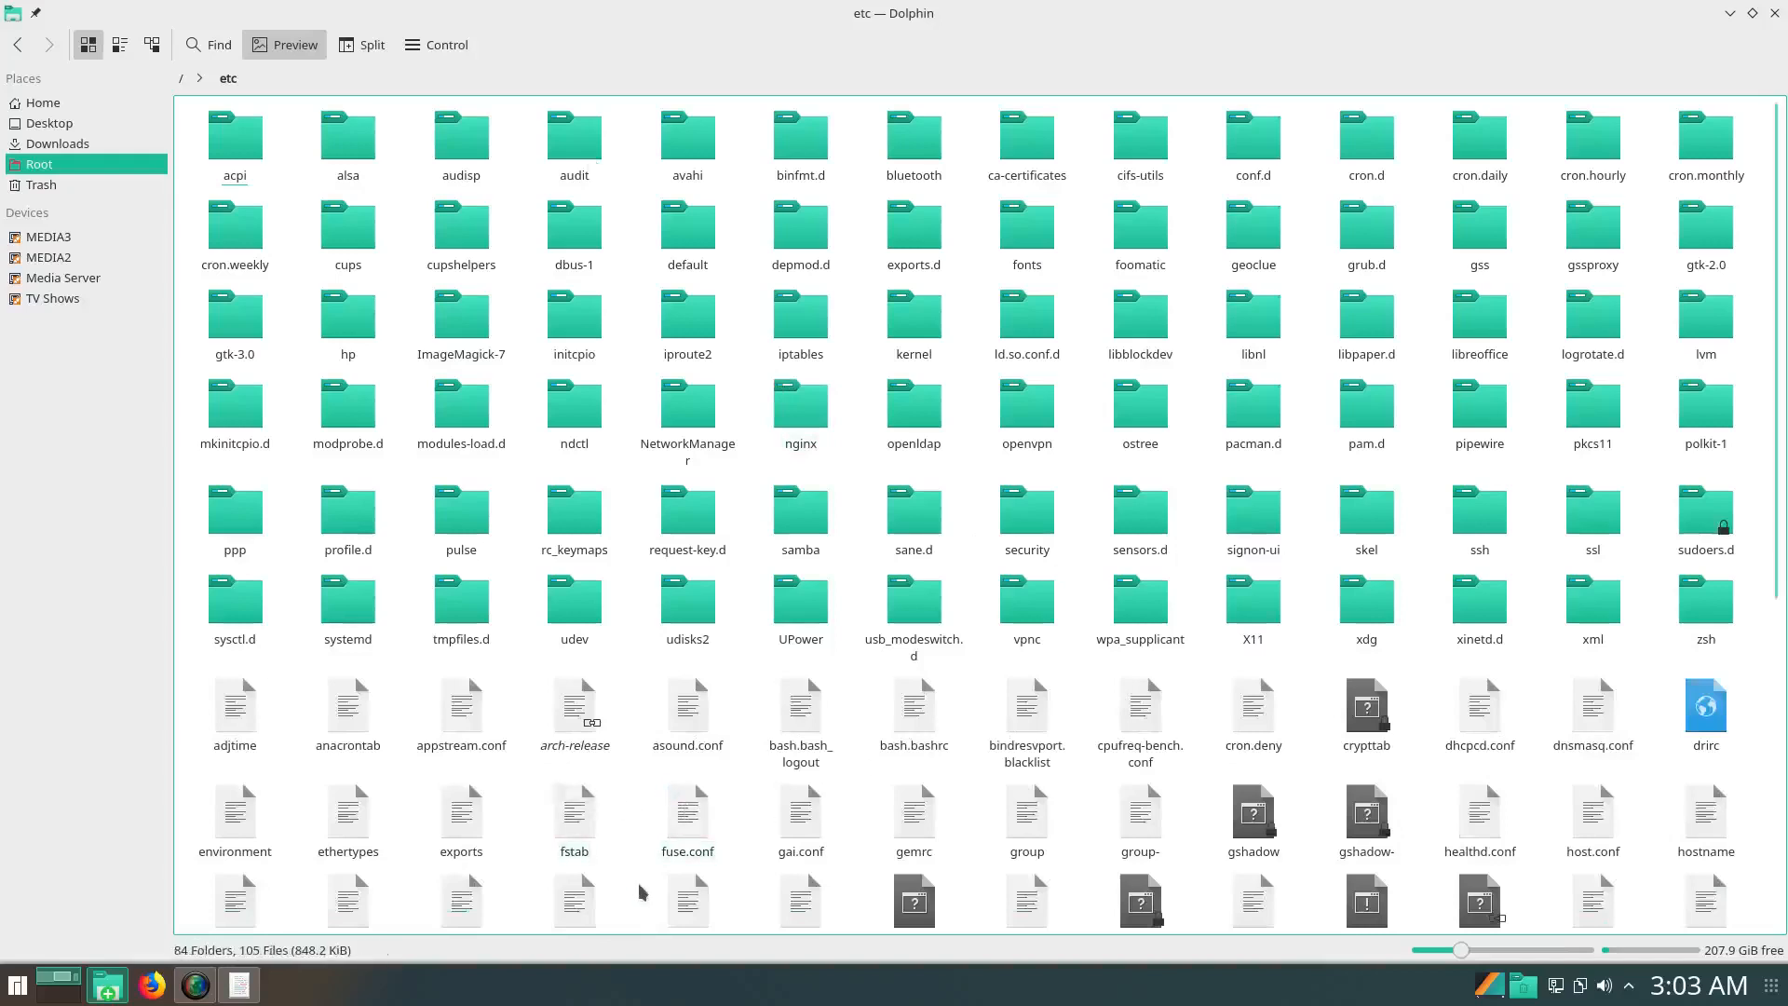
pyautogui.rightClick(583, 840)
pyautogui.moveTo(663, 557)
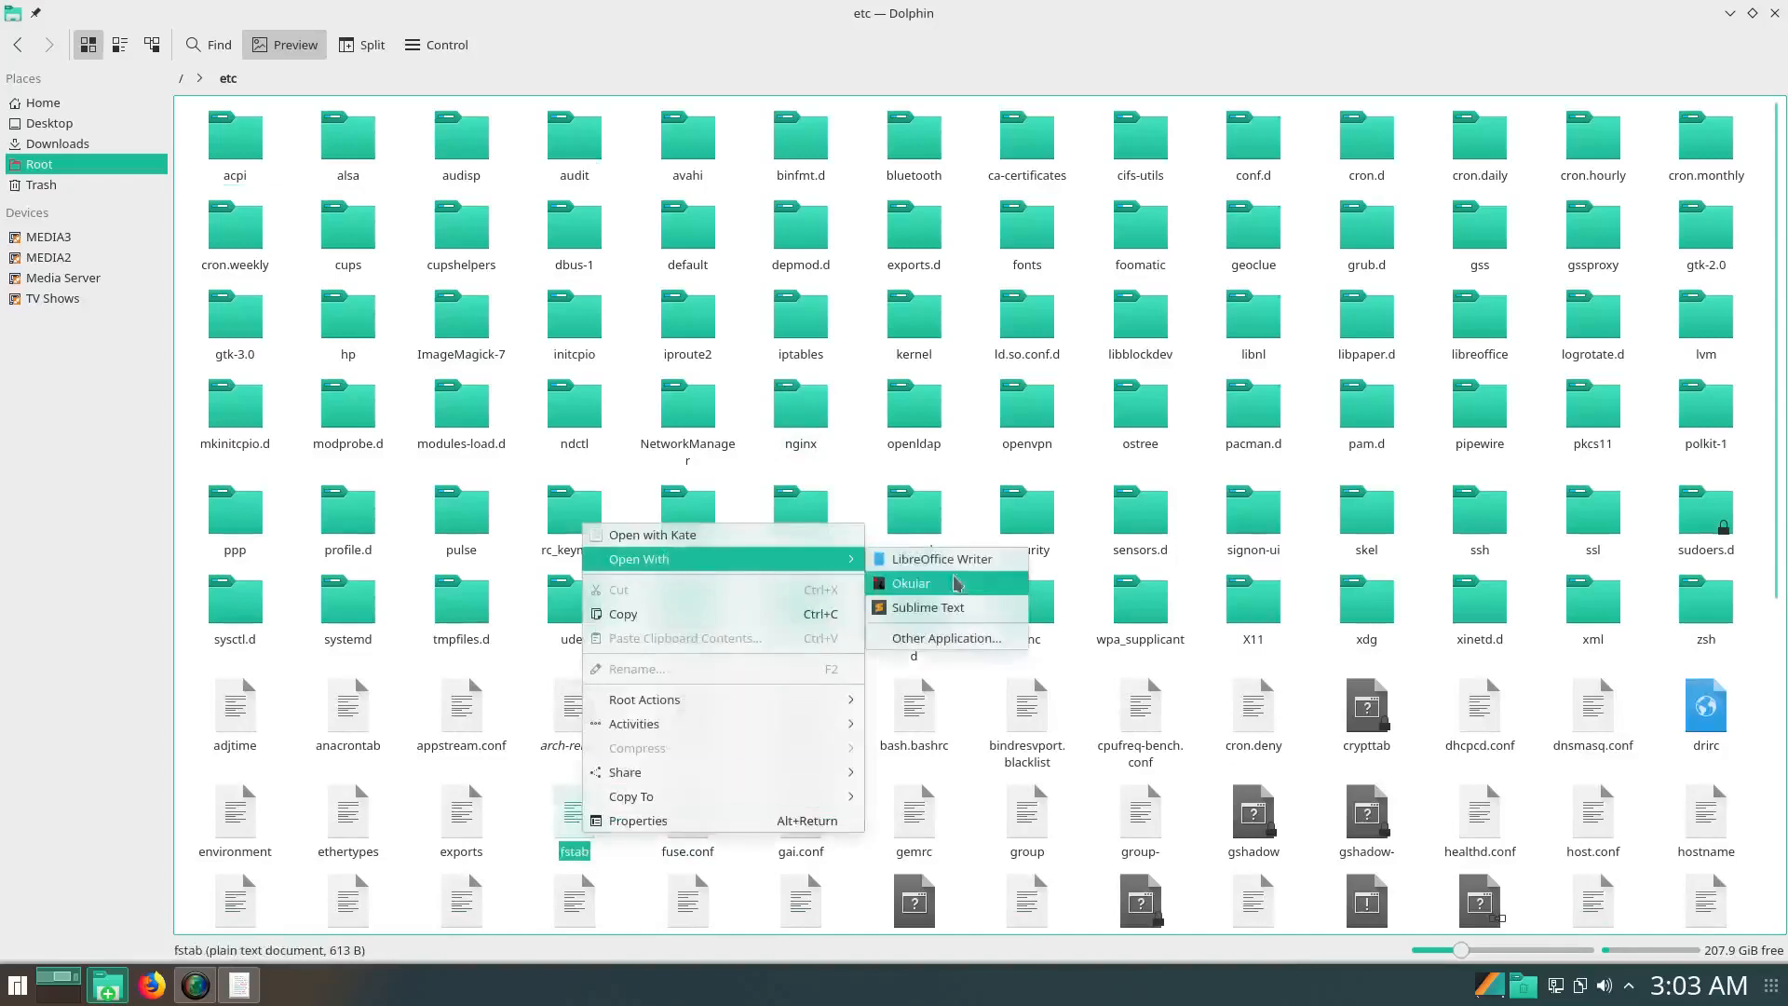
pyautogui.click(957, 615)
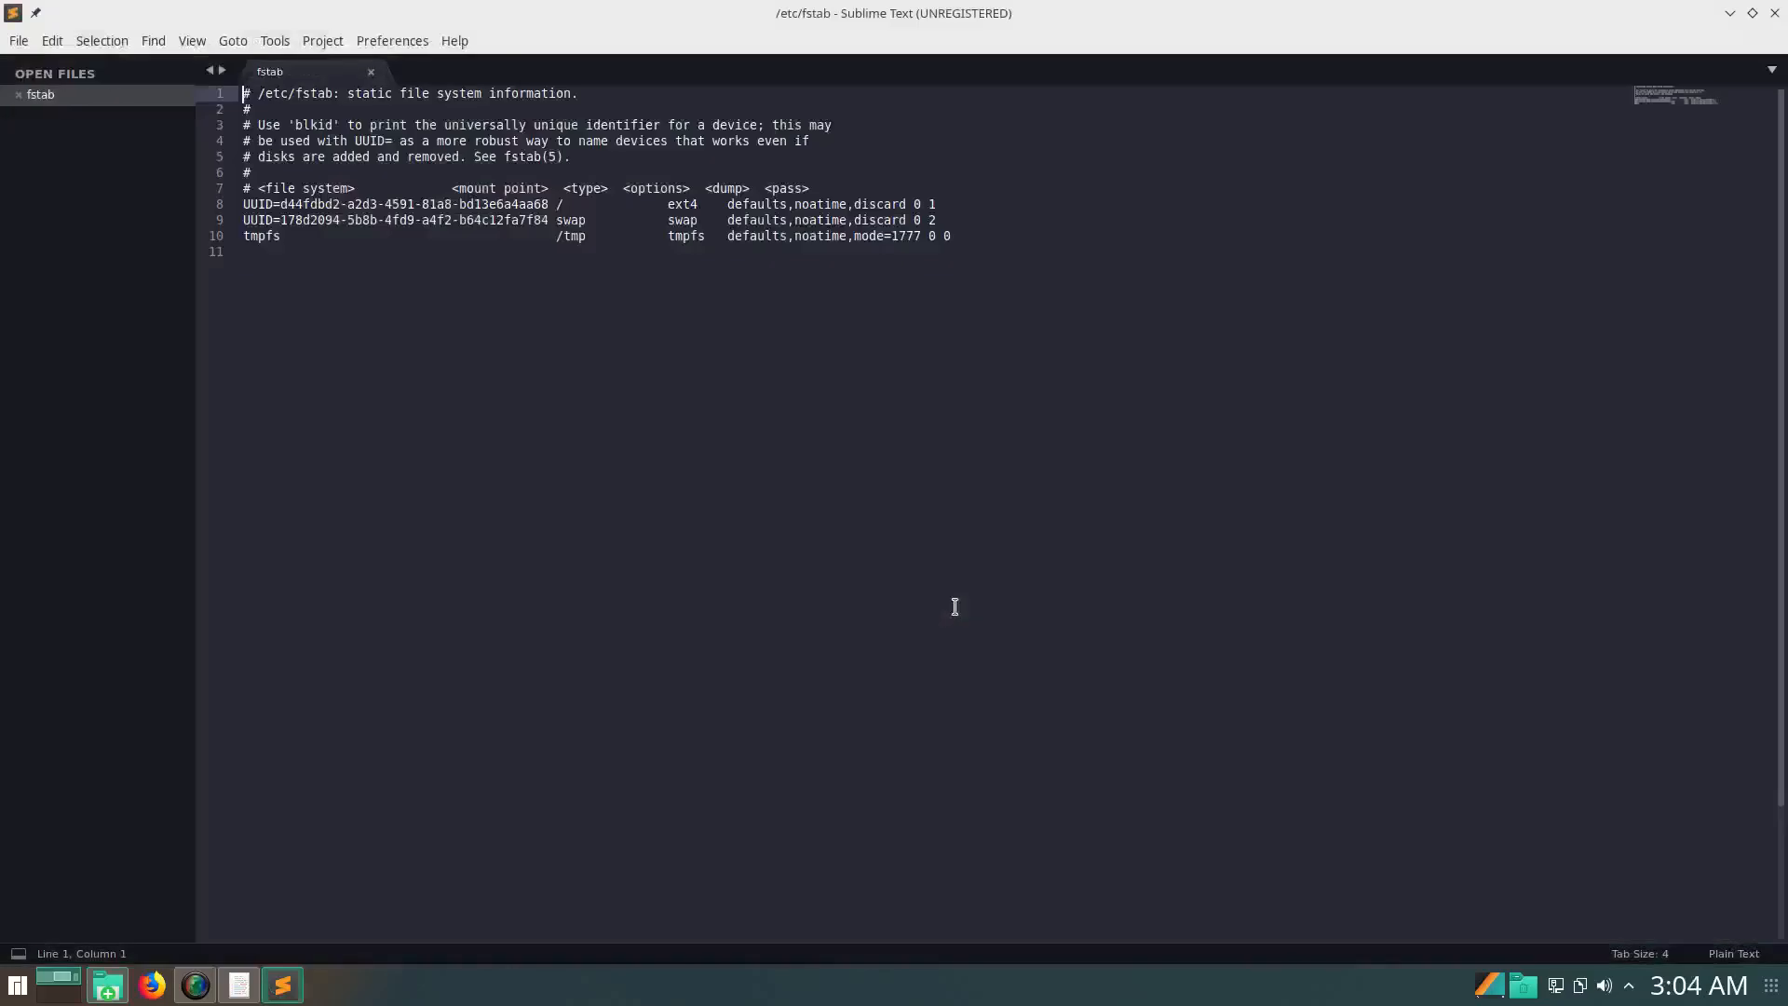
pyautogui.click(317, 258)
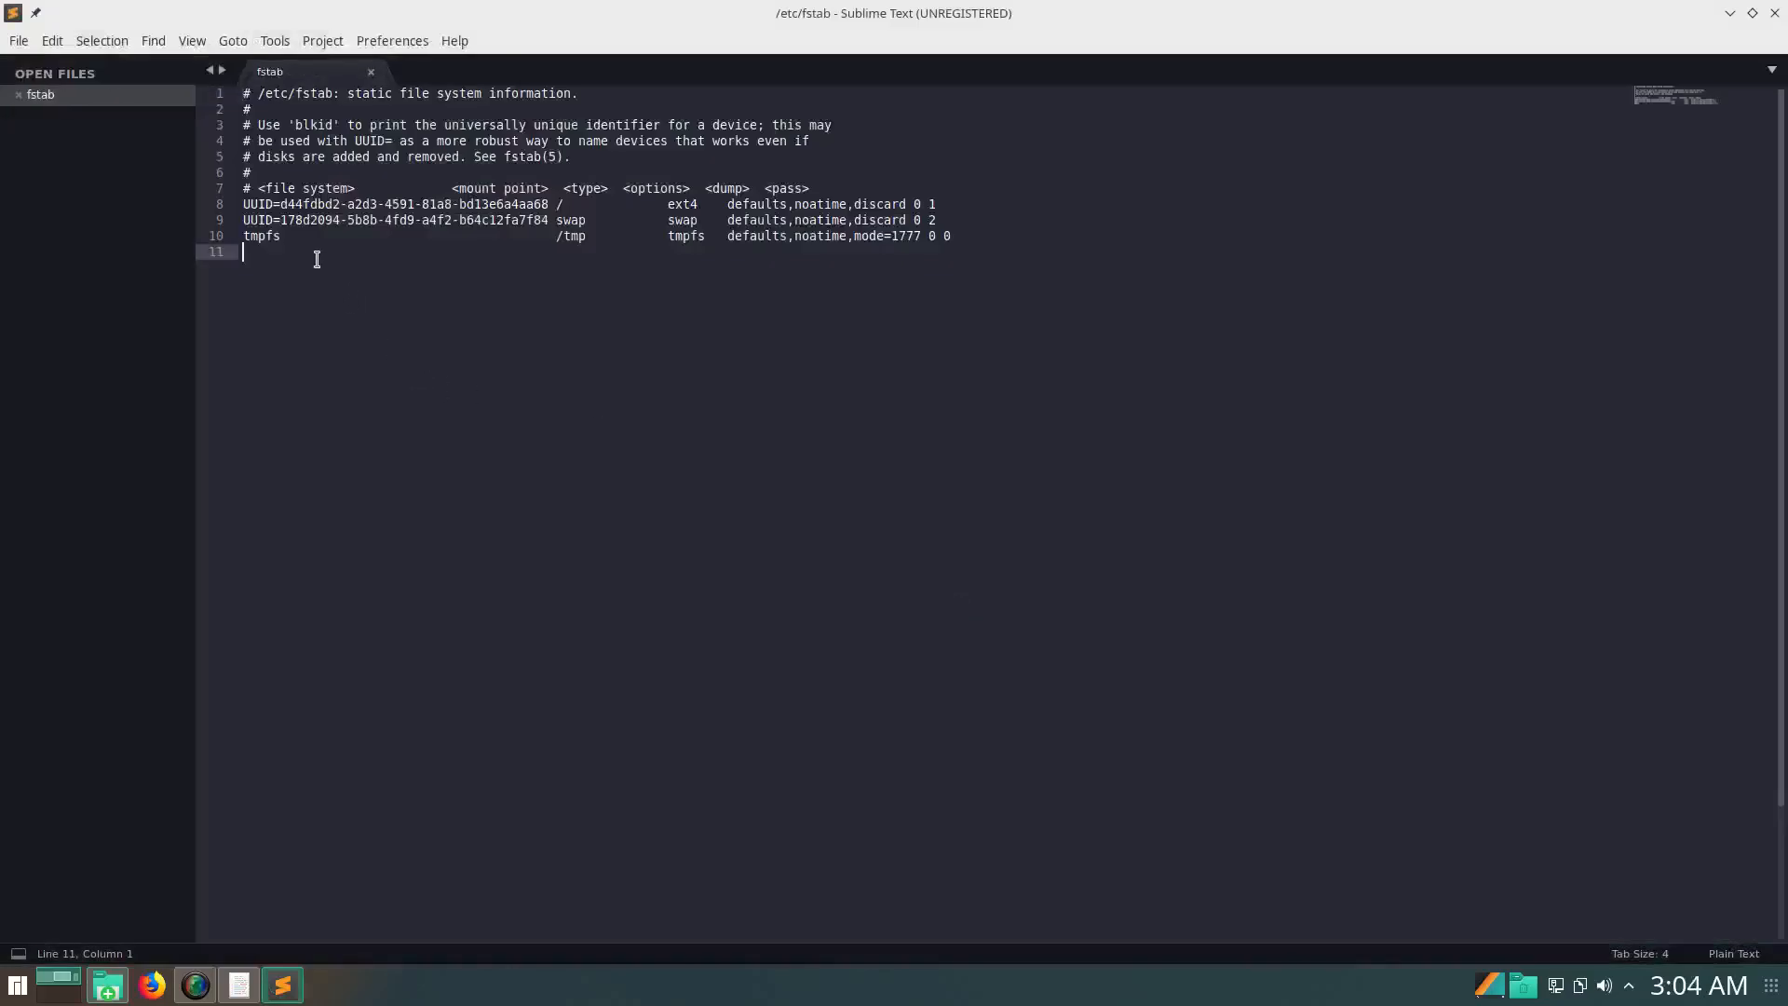
pyautogui.press('Return')
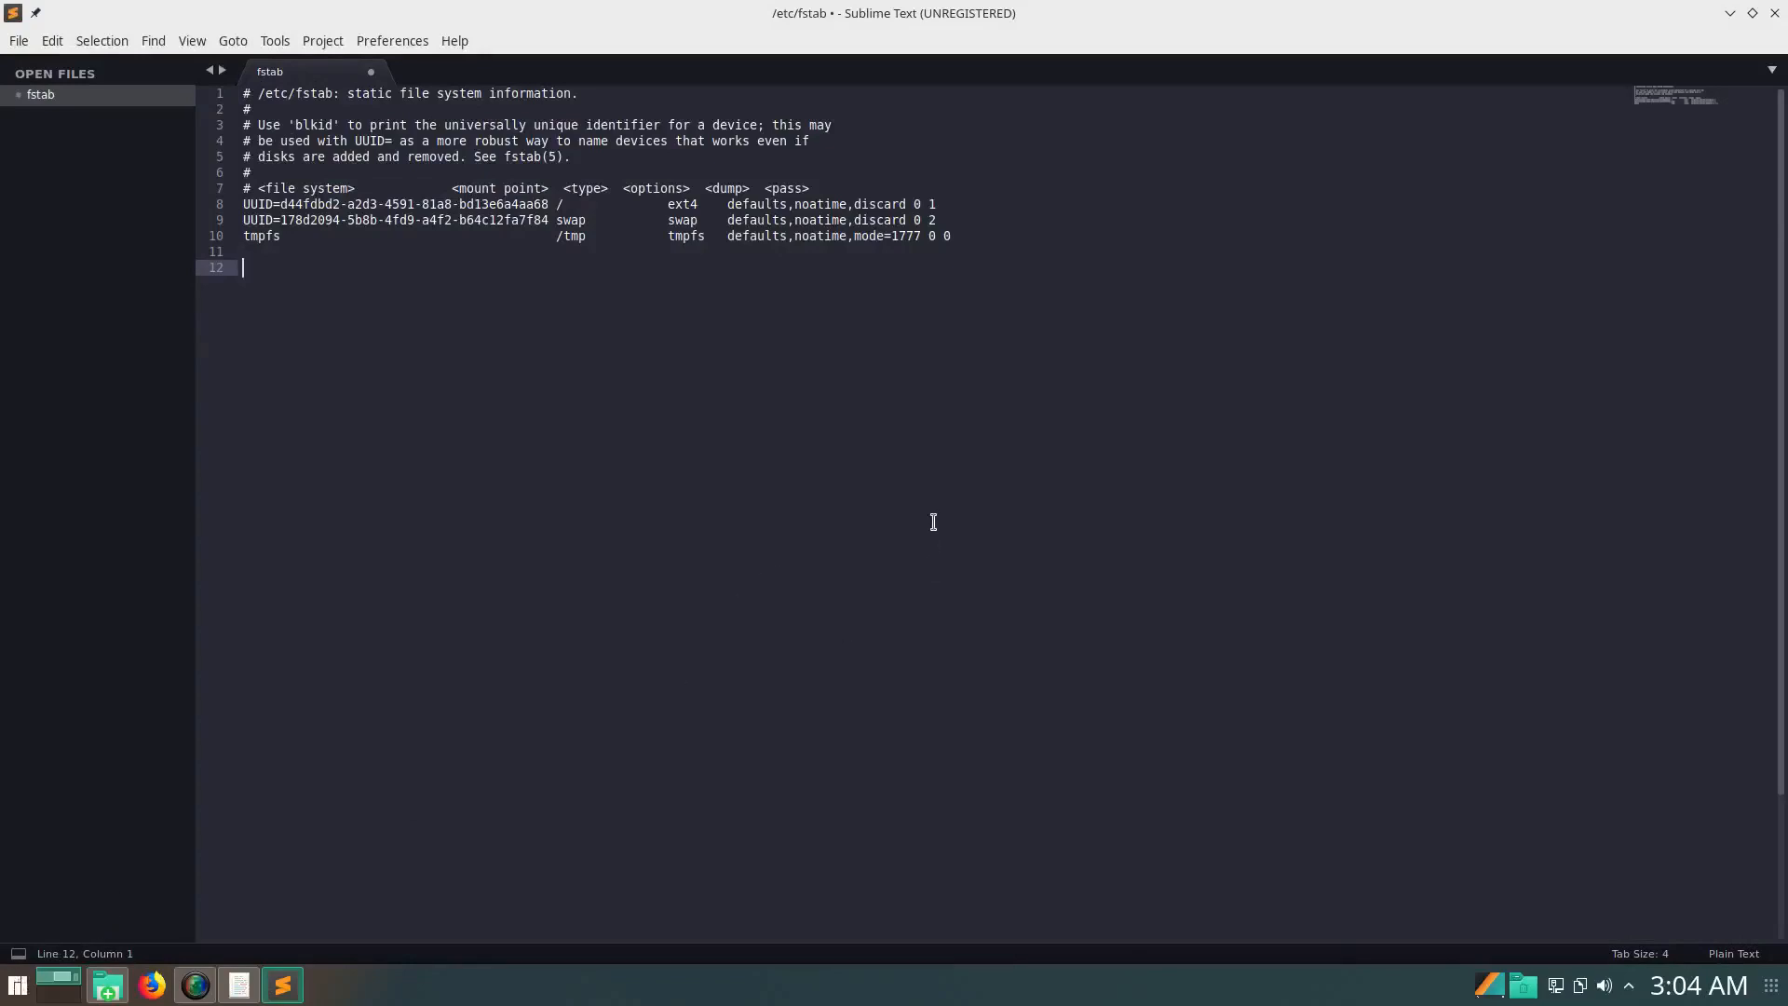
# Clear the drop-down terminal and list the partitions' labels and UUIDs with "sudo blkid", authenticating with the account password
pyautogui.press('F12')
pyautogui.write('clear')
pyautogui.press('Return')
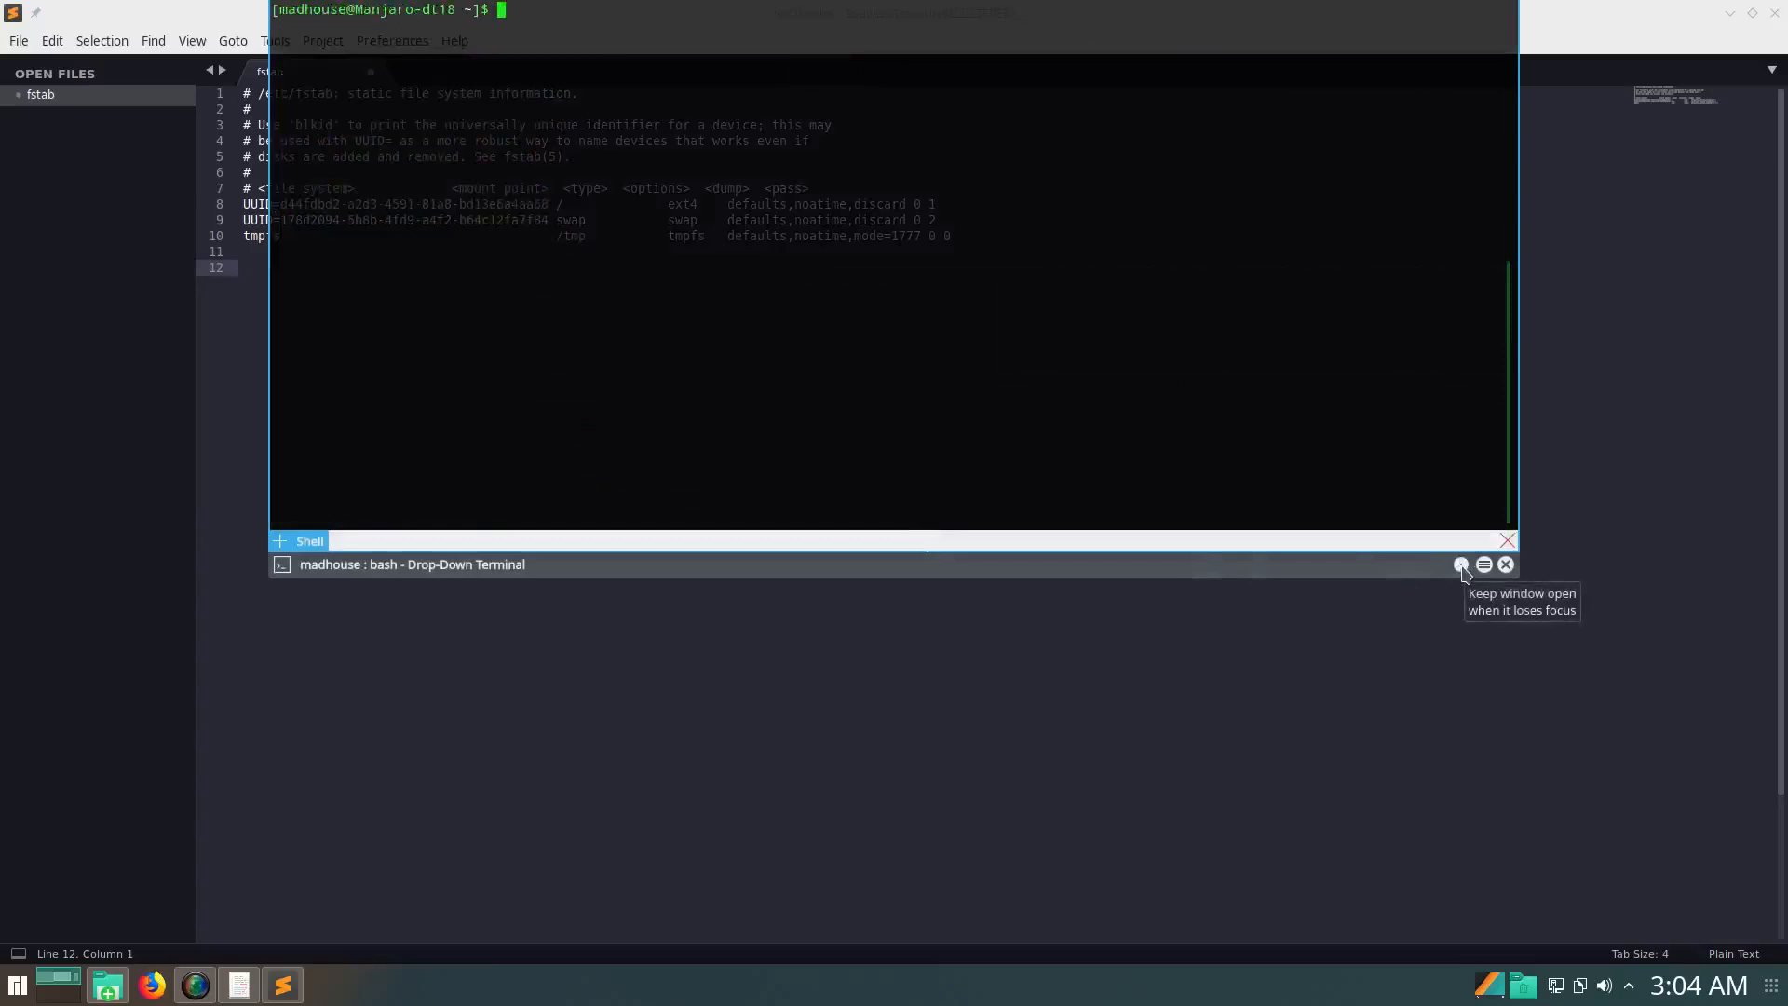
pyautogui.write('sudo blkid')
pyautogui.press('Return')
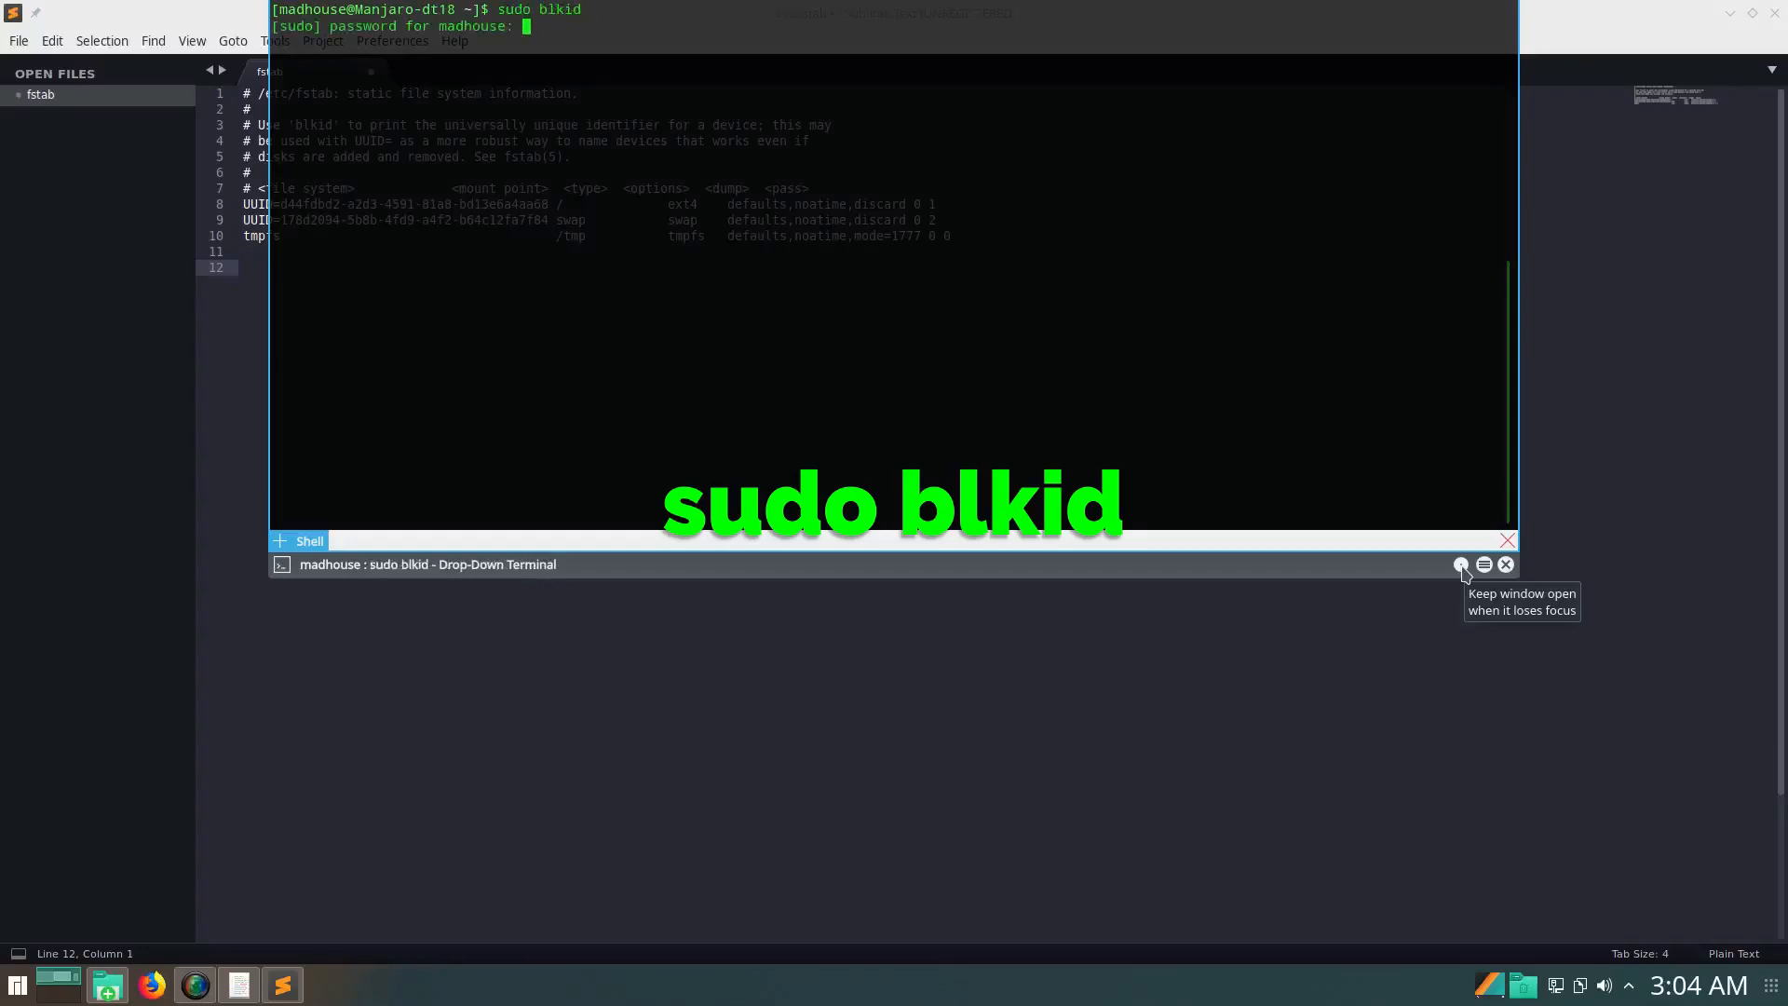
pyautogui.press('Return')
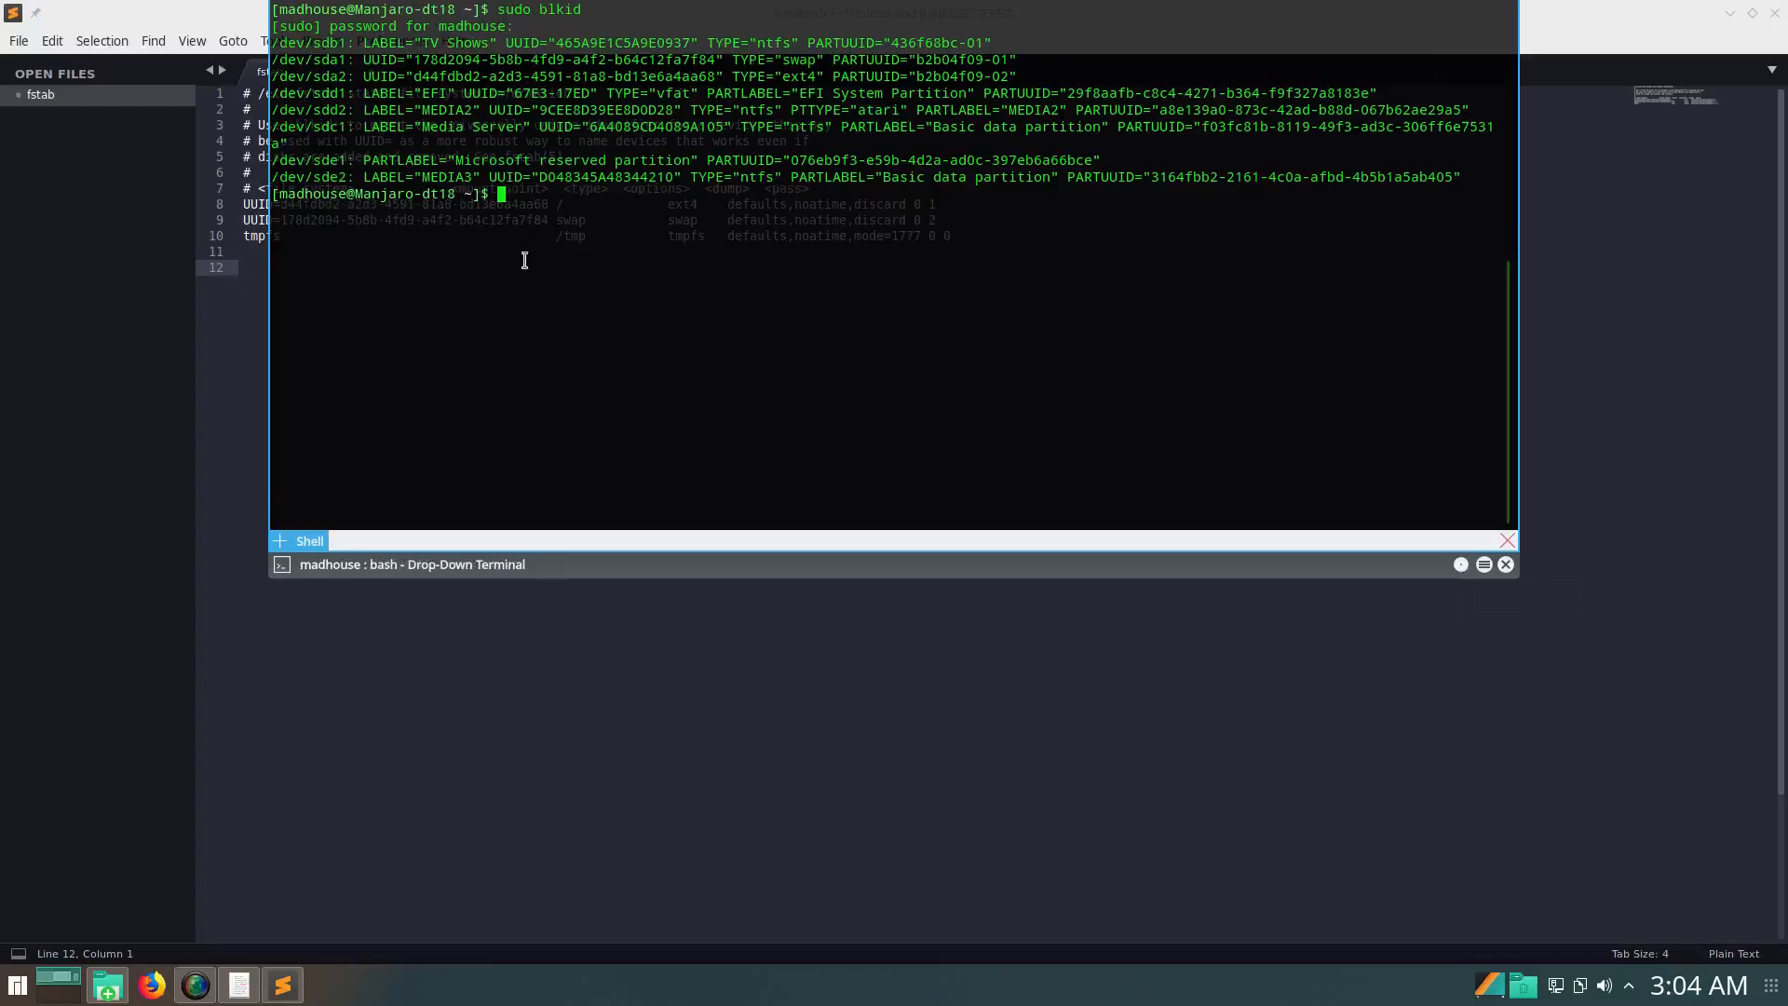
# Examine the blkid output for the media drives' labels and the TV Shows partition's UUID
pyautogui.doubleClick(443, 180)
pyautogui.click(516, 121)
pyautogui.tripleClick(442, 108)
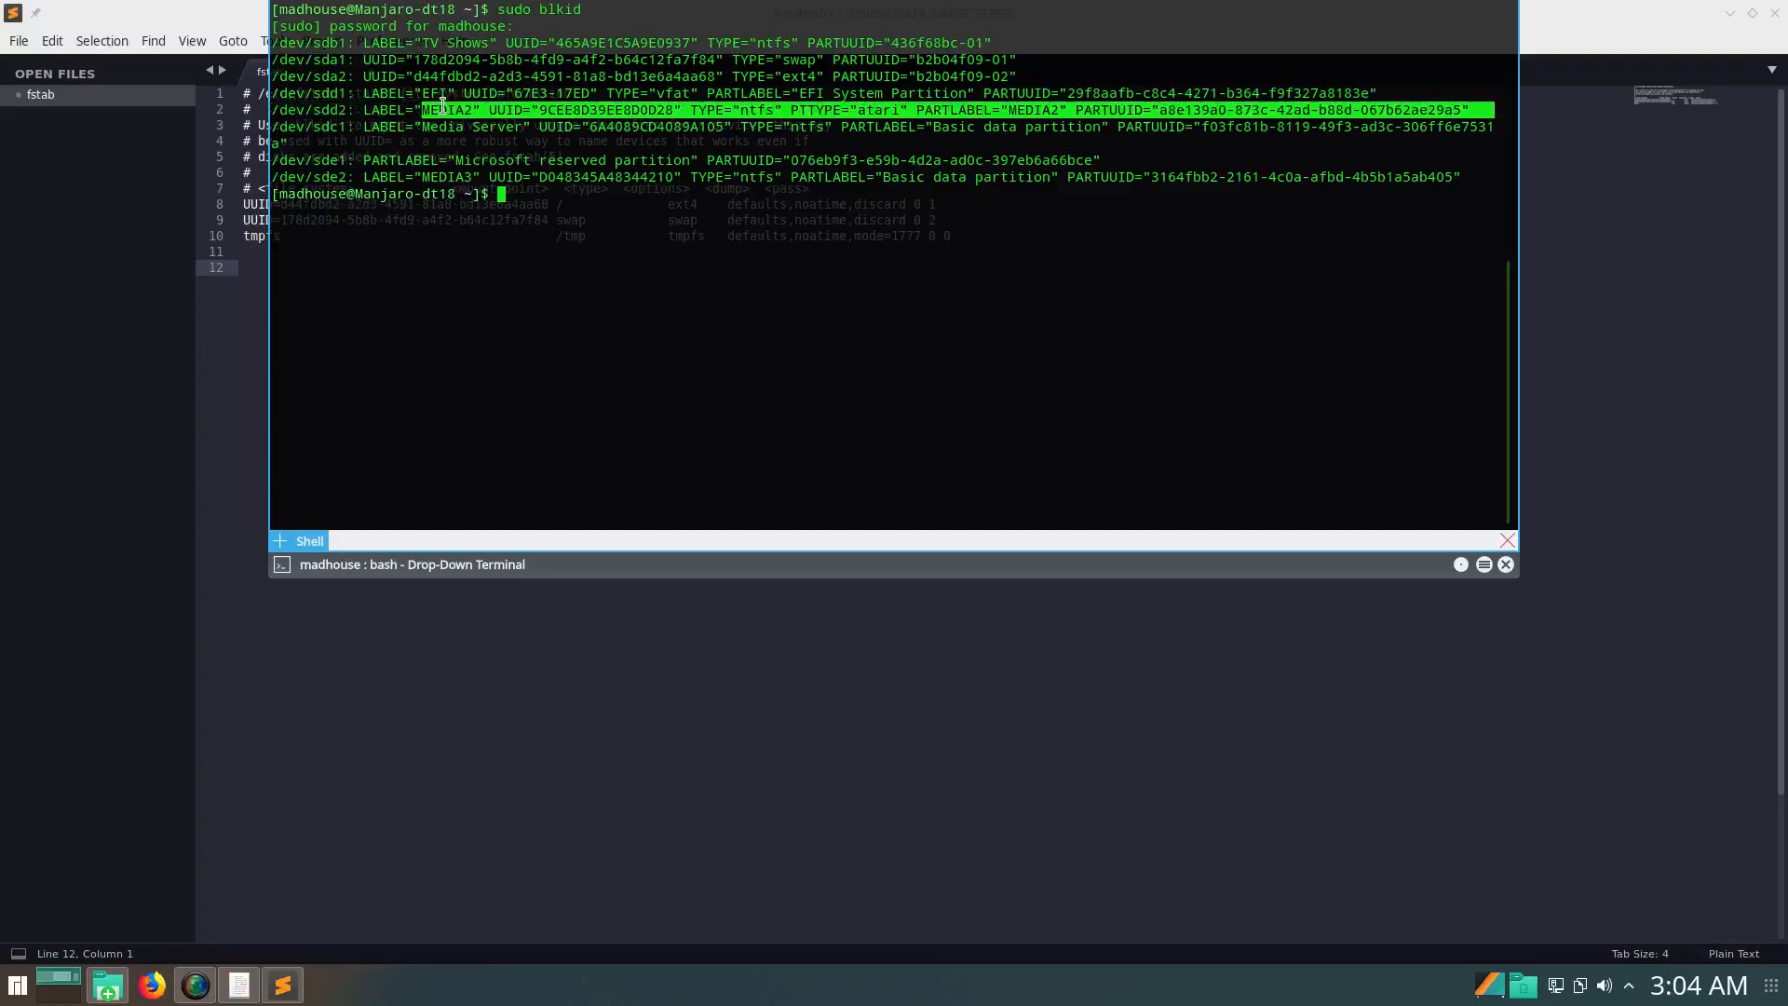
pyautogui.click(531, 131)
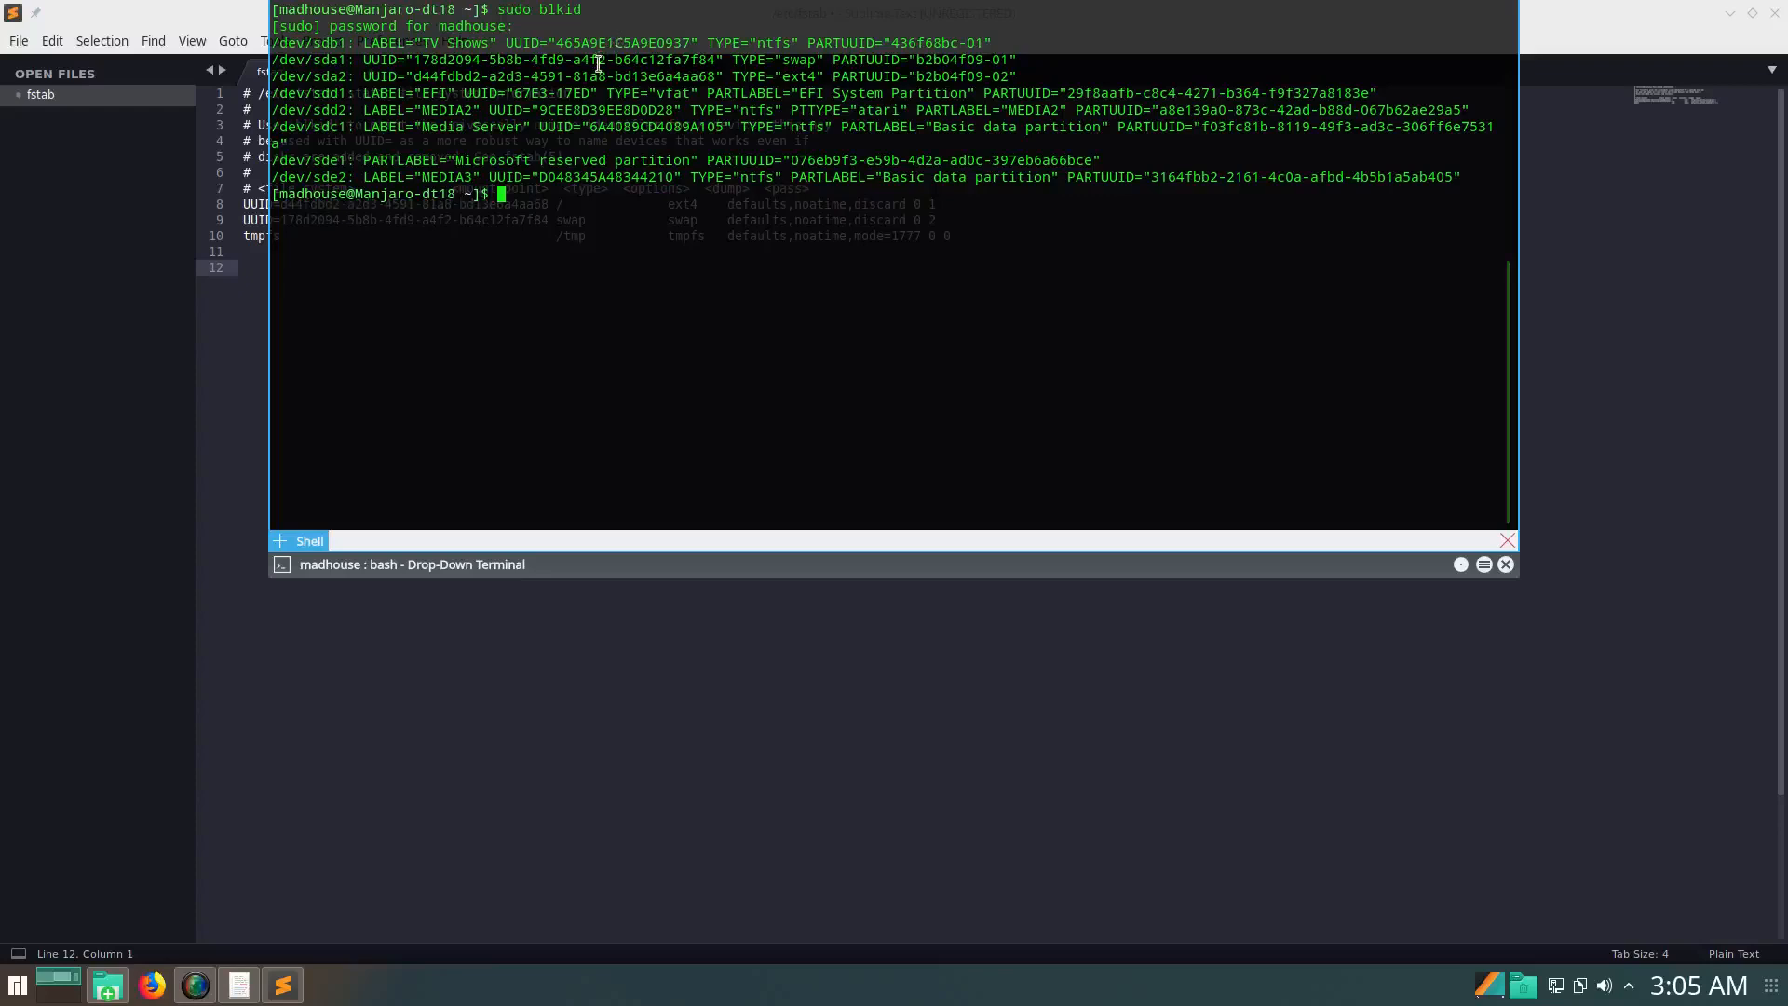
pyautogui.doubleClick(619, 43)
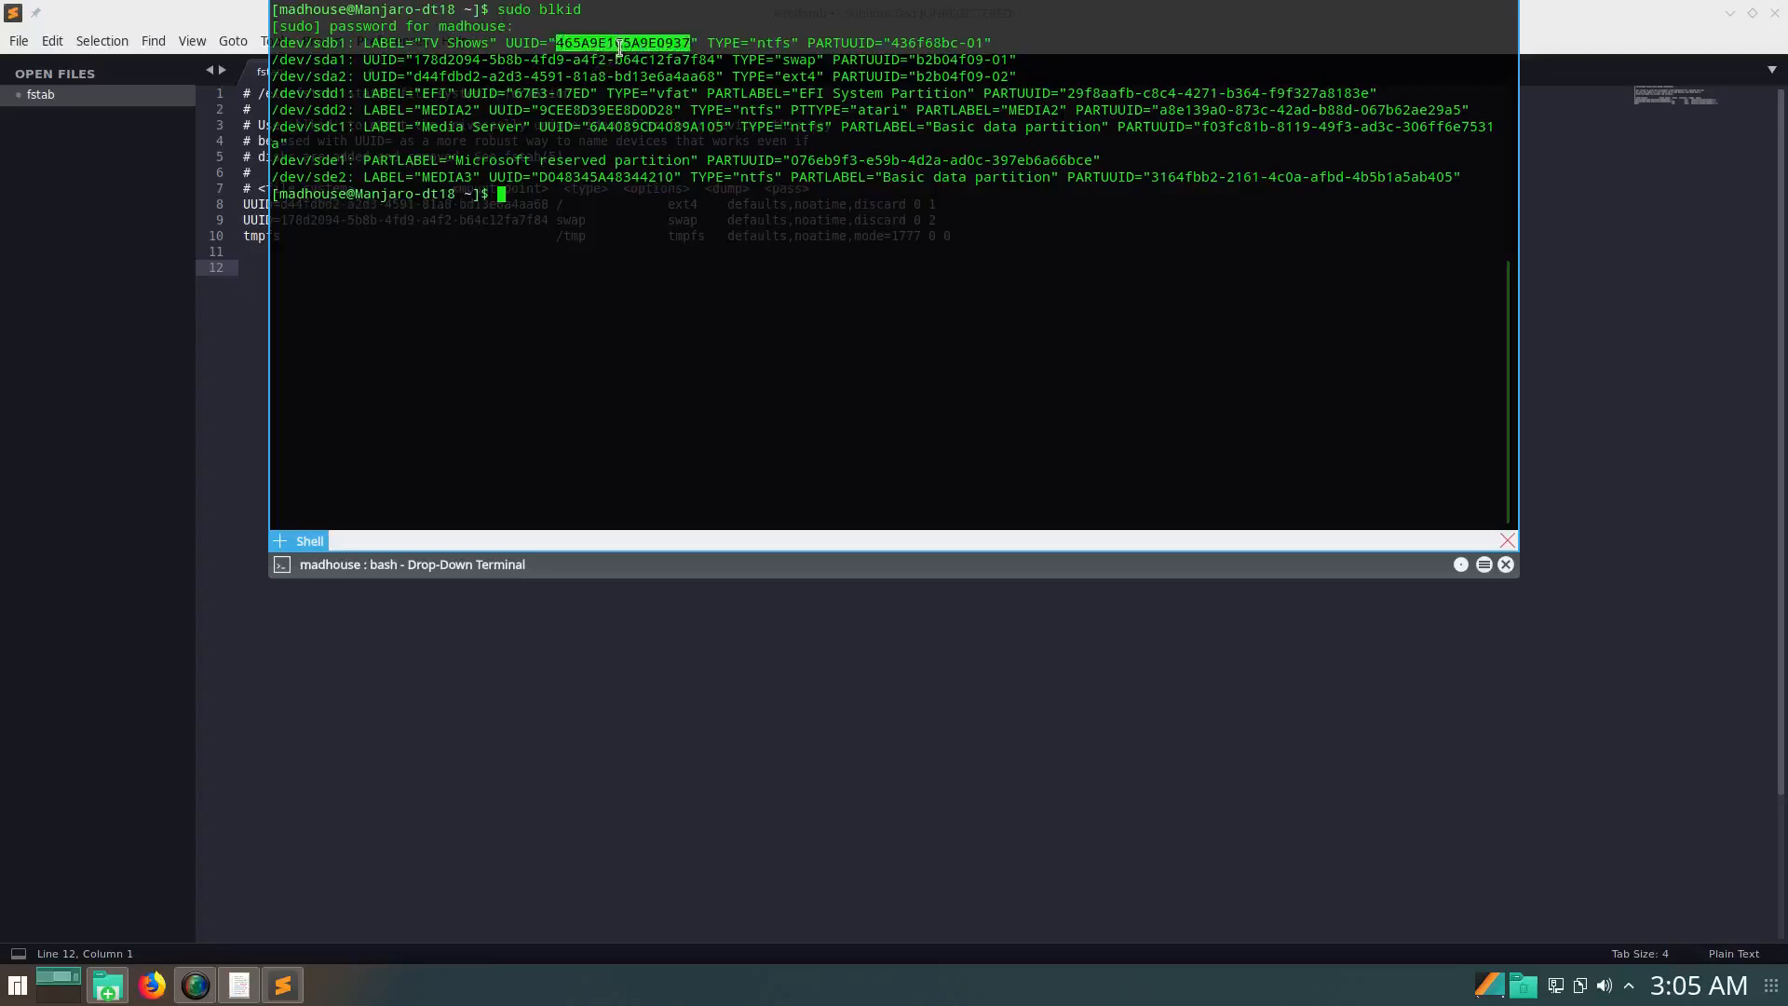
# Add four ntfs entries to fstab, mounting the drives by UUID at /media/Backups, Media1, Media2 and Media3 with "defaults,x-gvfs-show 0 0"
pyautogui.press('F12')
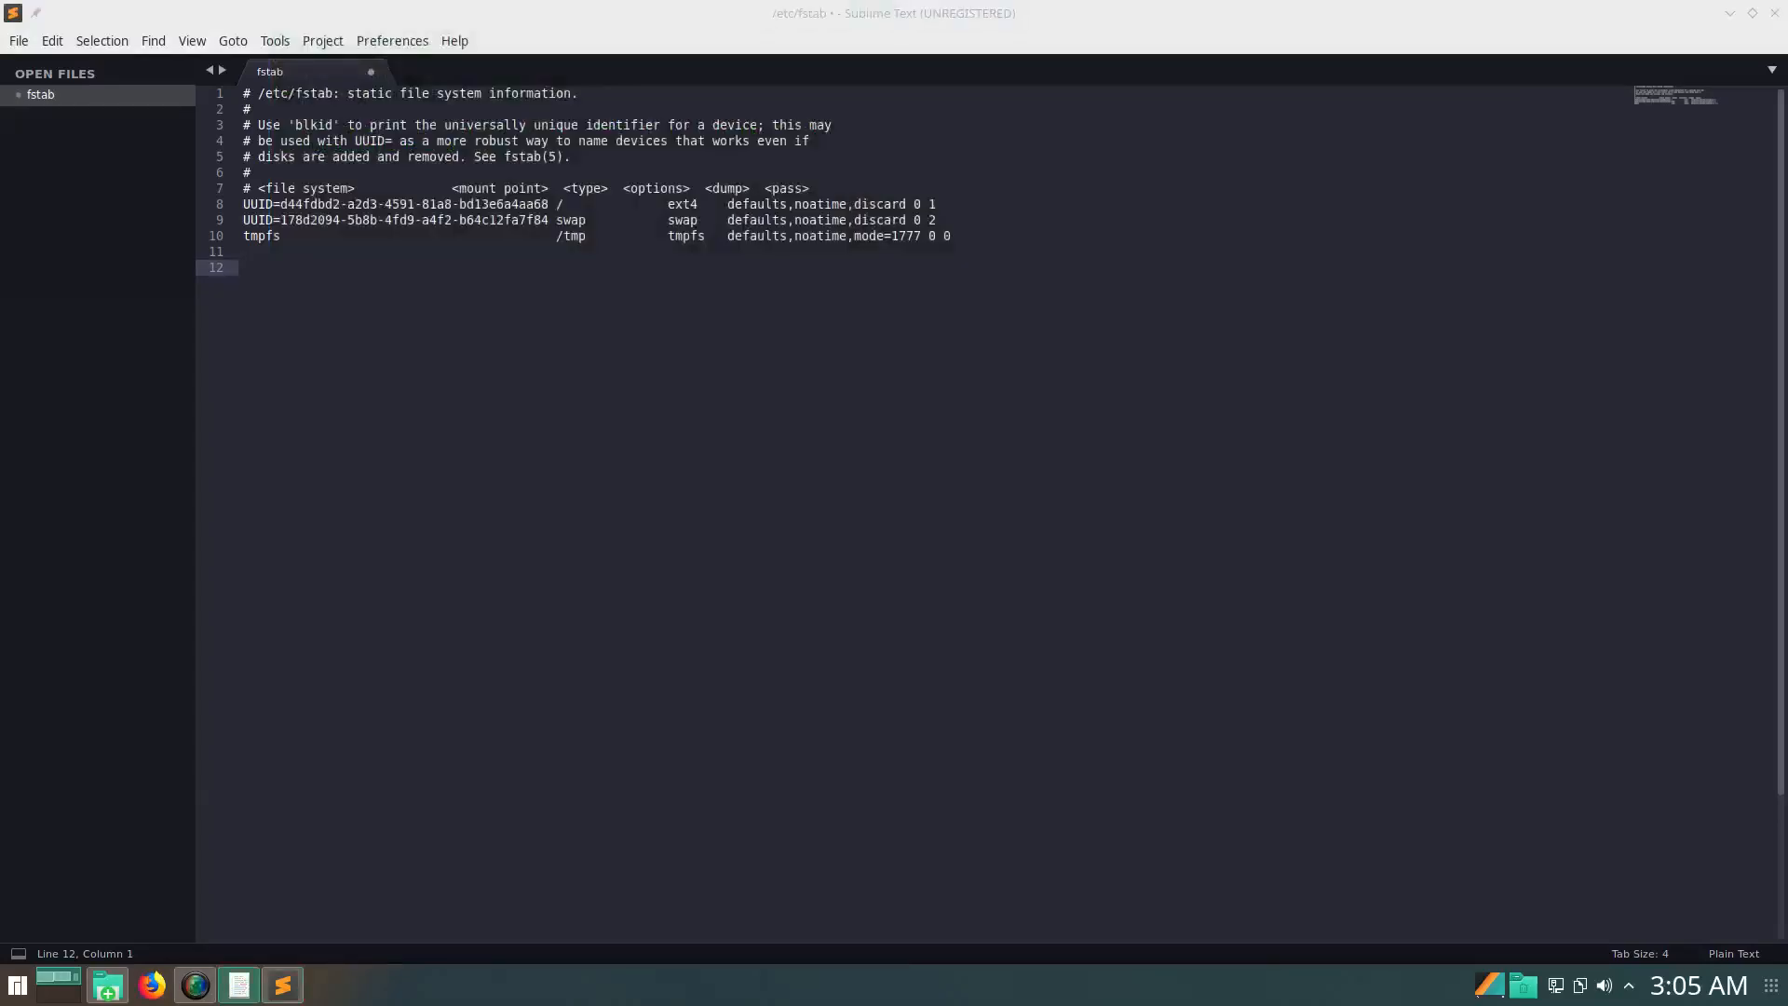
pyautogui.click(273, 272)
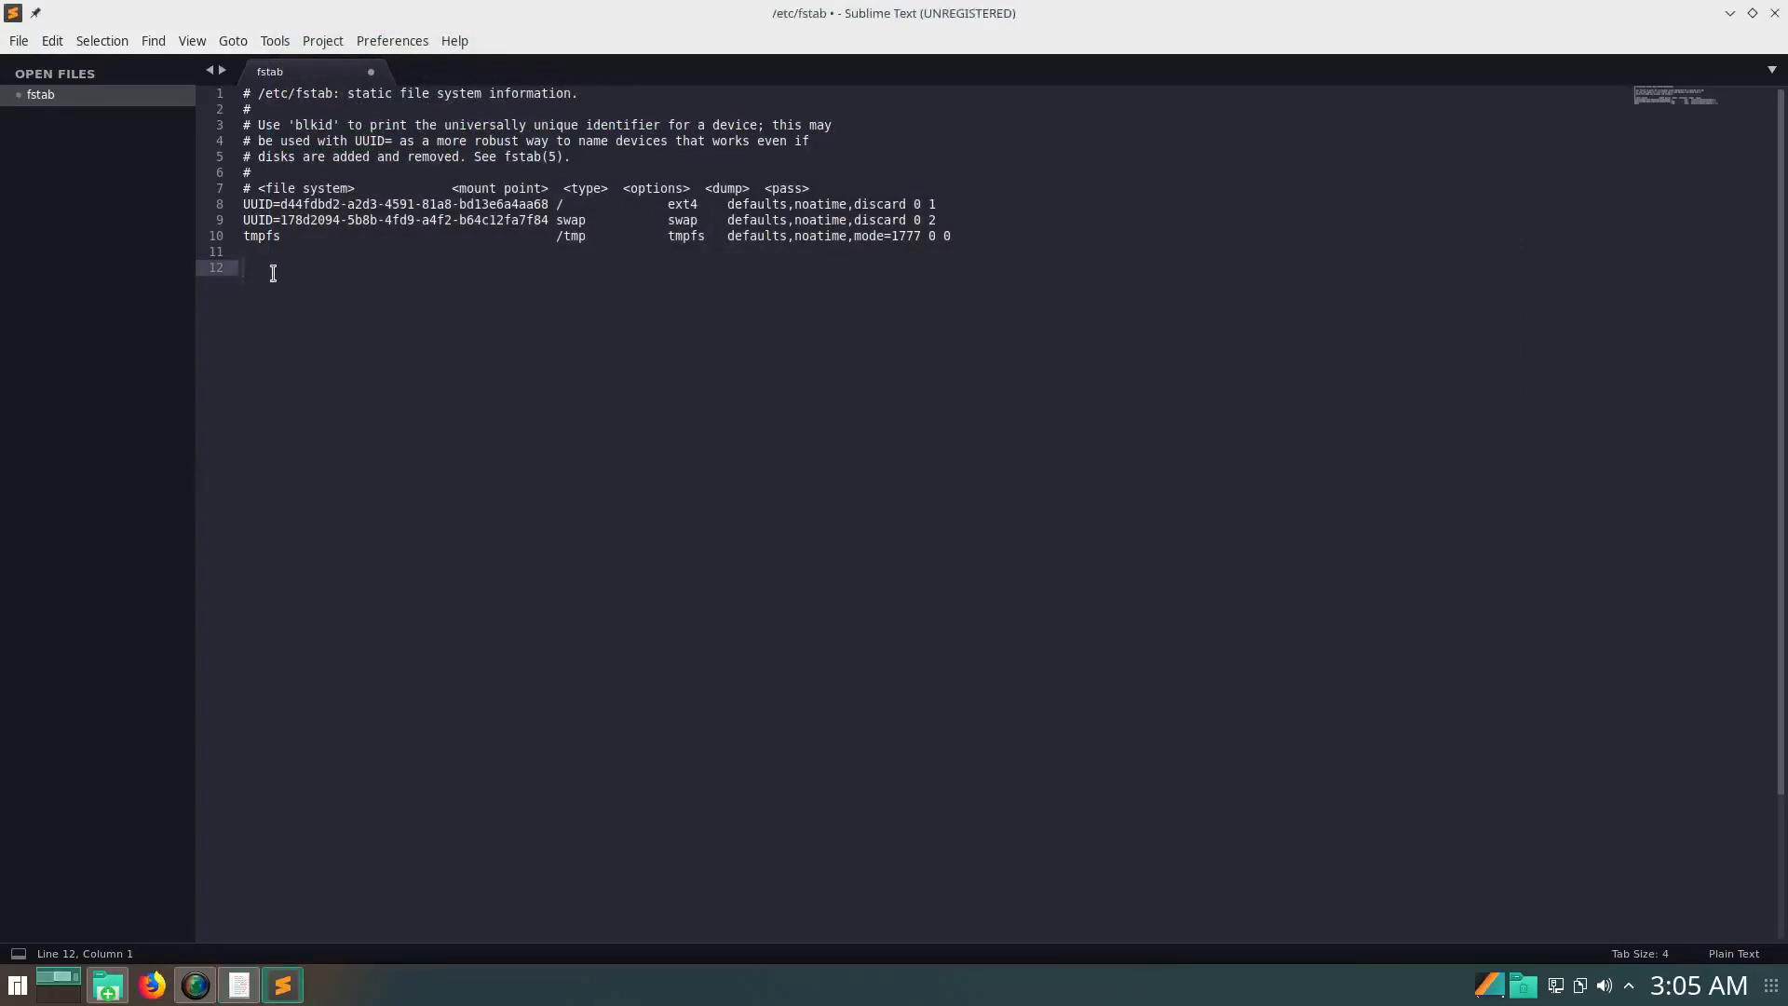
pyautogui.write('UUID="465A9E1C5A9E0937" /media/Backups   ntfs    defaults,x-gvfs-show    0   0 UUID="6A4089CD4089A105" /media/Media1    ntfs    defaults,x-gvfs-show    0   0 UUID="9CEE8D39EE8D0D28" /media/Media2    ntfs    defaults,x-gvfs-show    0   0 UUID="D048345A48344210" /media/Media3    ntfs    defaults,x-gvfs-show    0   0')
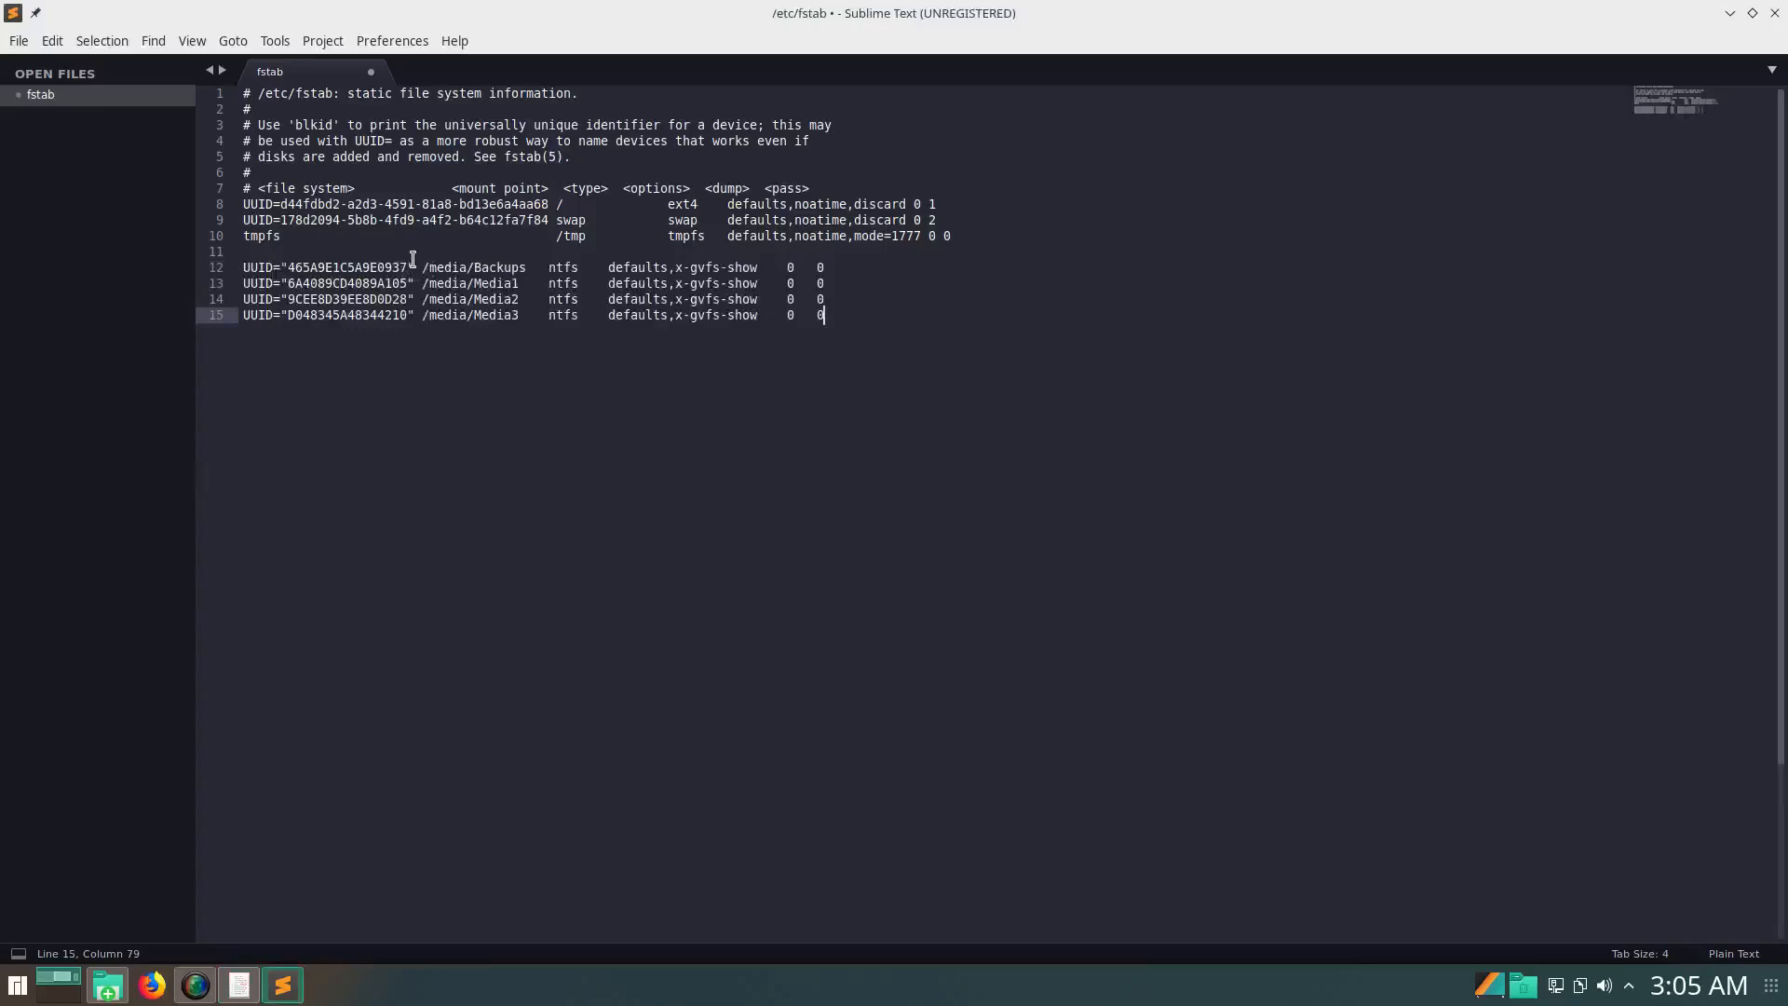
# Launch the Yakuake drop-down terminal and run "sudo blkid" again, authenticating with the account password
pyautogui.press('F12')
pyautogui.click(19, 976)
pyautogui.write('yak')
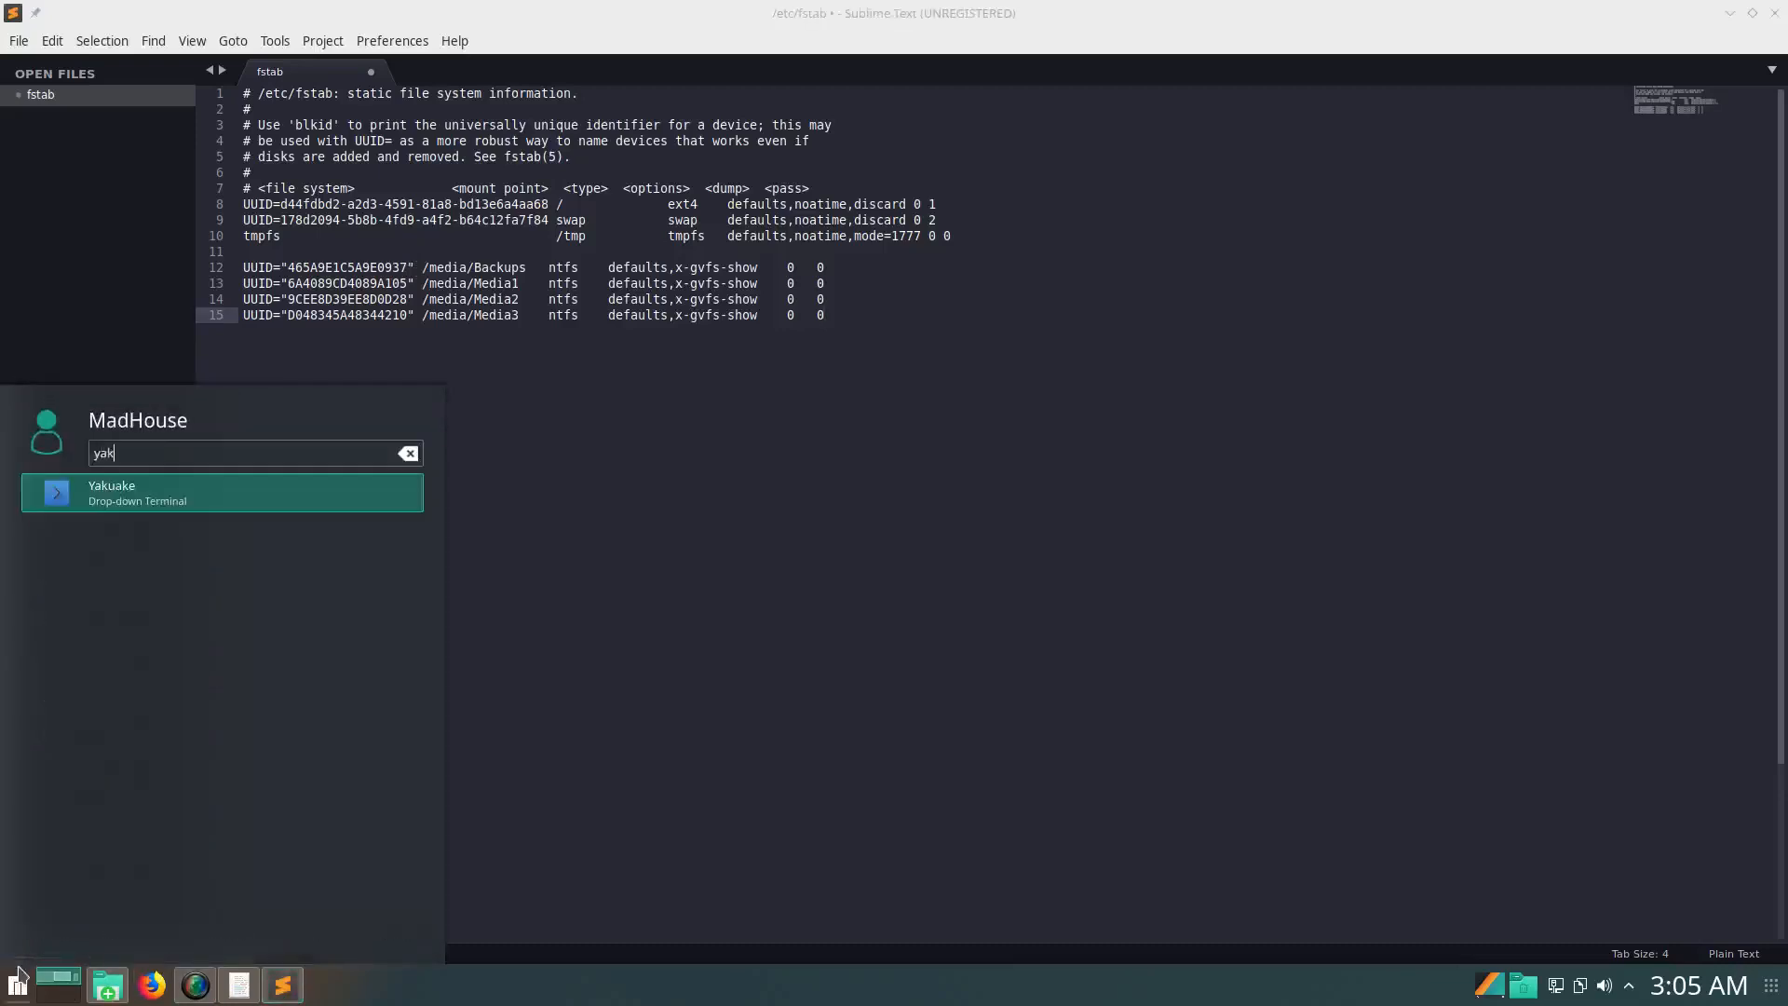
pyautogui.press('Return')
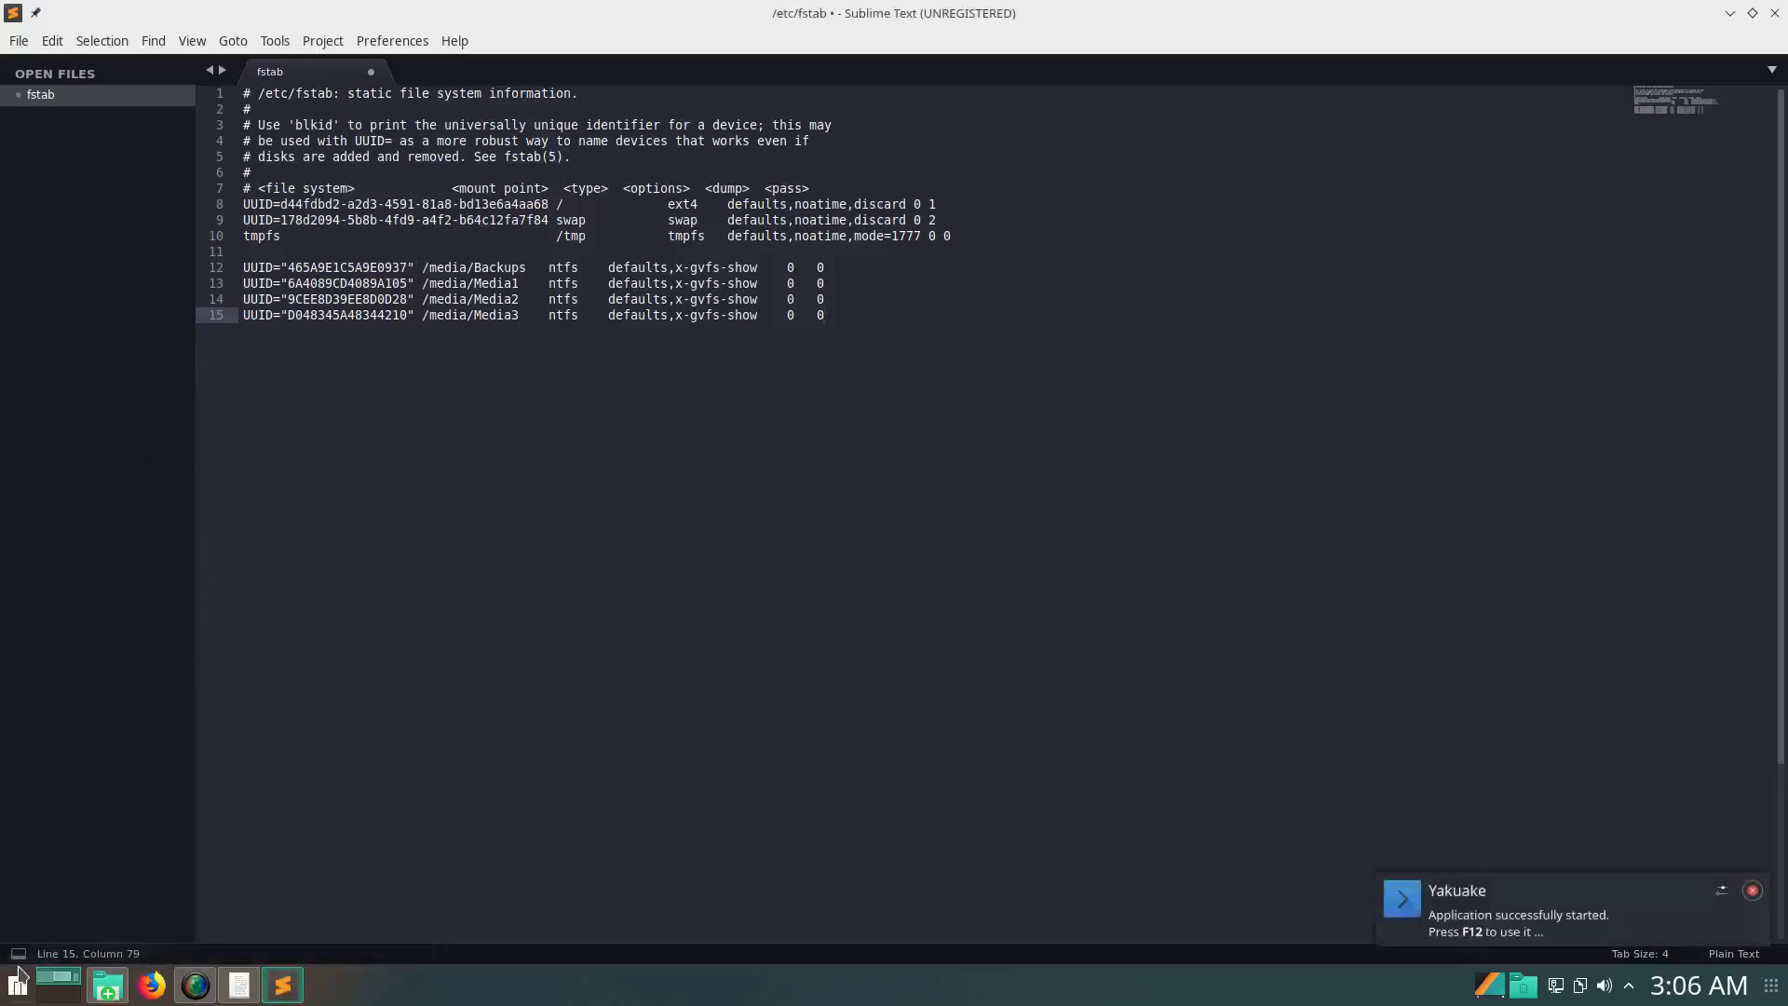
pyautogui.press('F12')
pyautogui.write('sudo blkid')
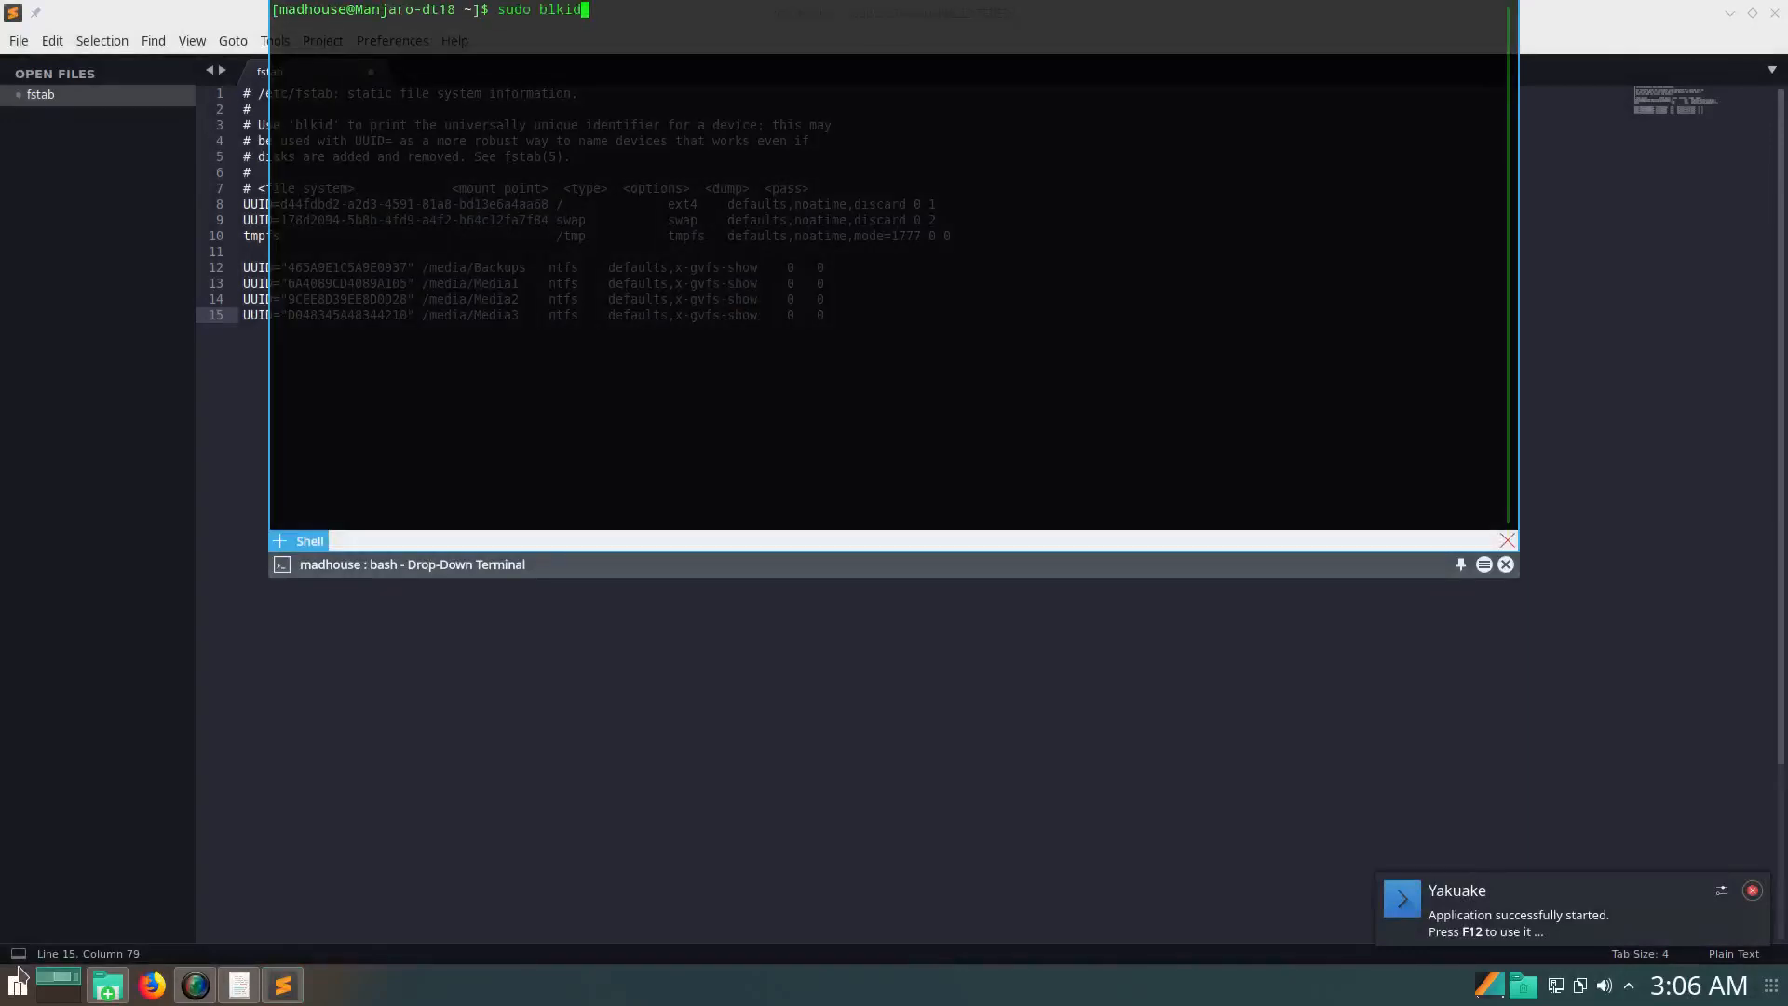
pyautogui.press('Return')
pyautogui.press('Return')
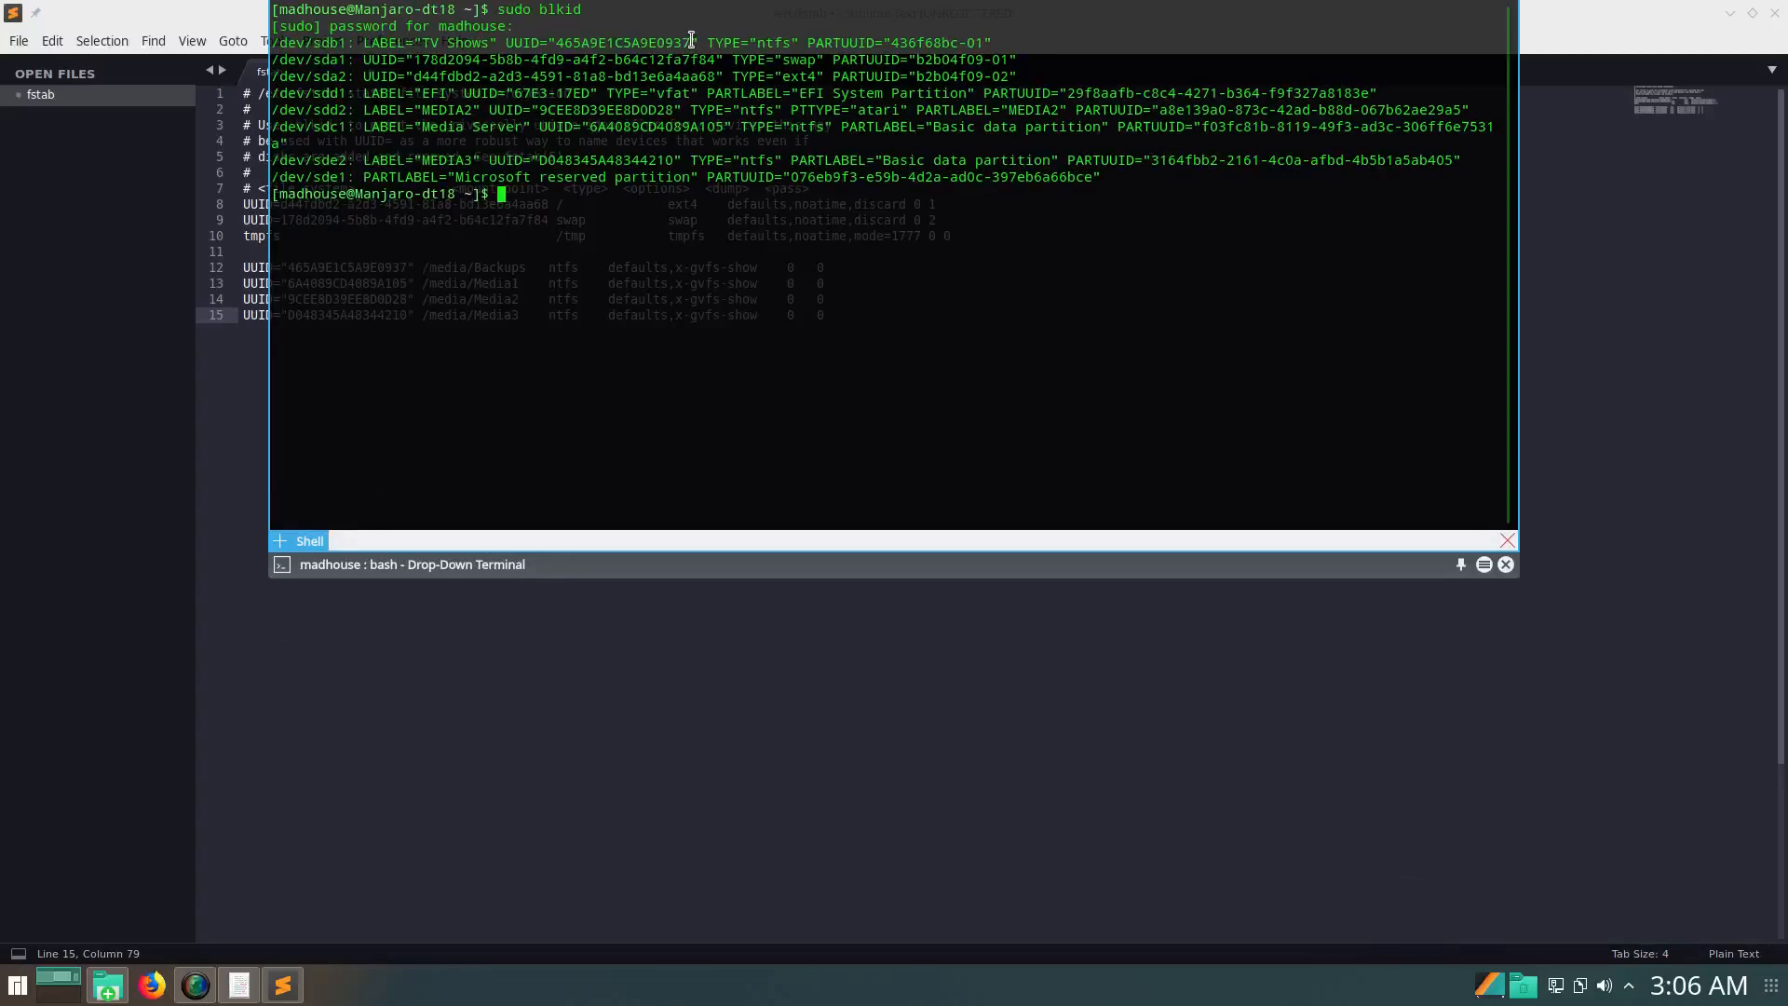
# Copy the TV Shows partition's UUID from the blkid output and return to the UUID in fstab's /media/Backups entry
pyautogui.moveTo(698, 40); pyautogui.dragTo(506, 42)
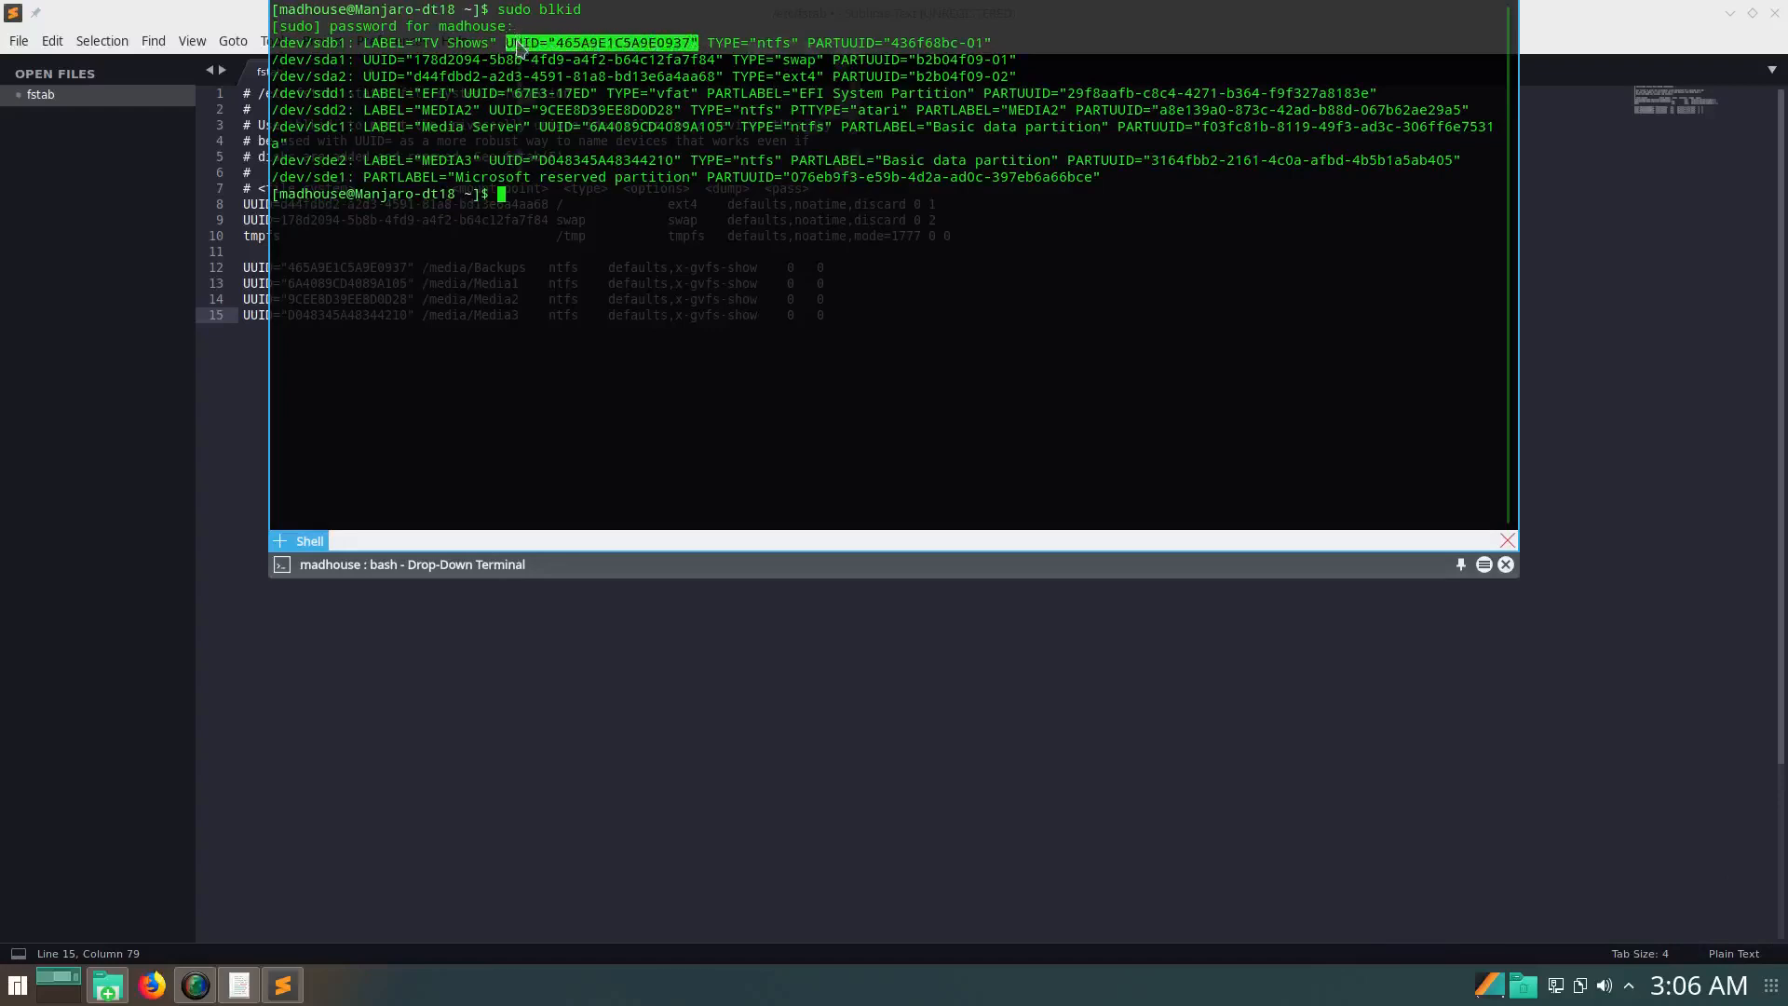
pyautogui.rightClick(518, 45)
pyautogui.click(534, 52)
pyautogui.click(635, 646)
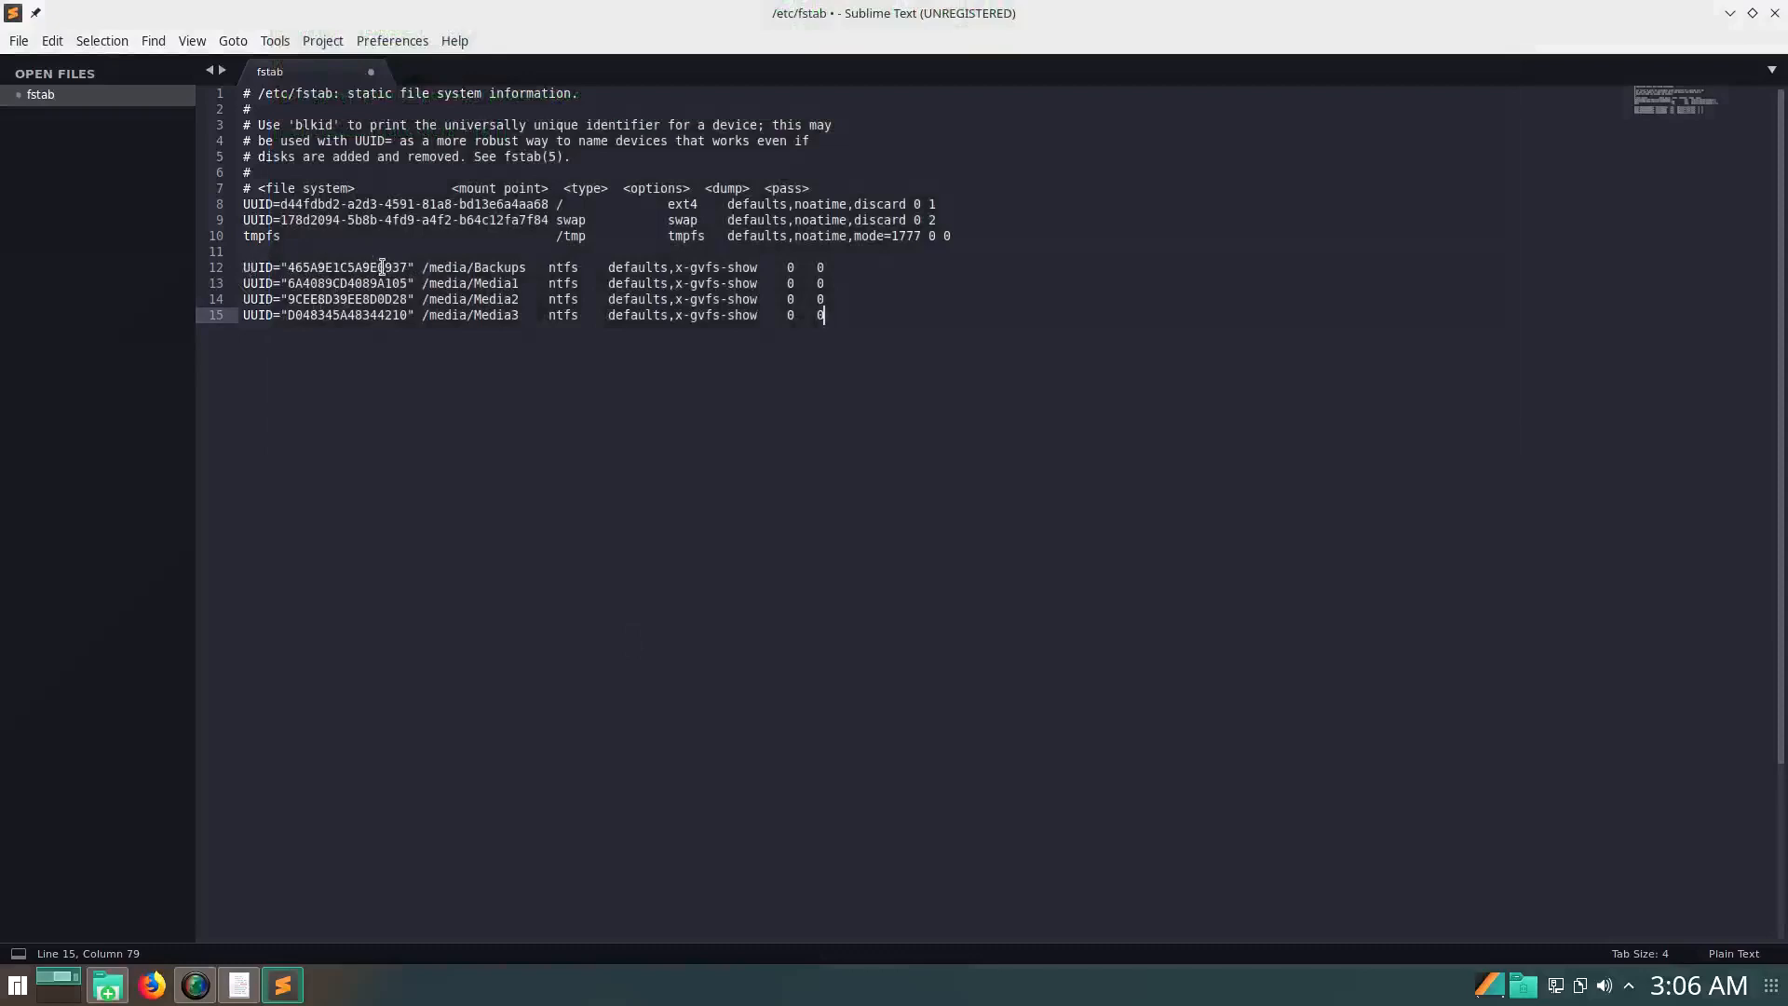
pyautogui.click(412, 268)
pyautogui.press('Delete')
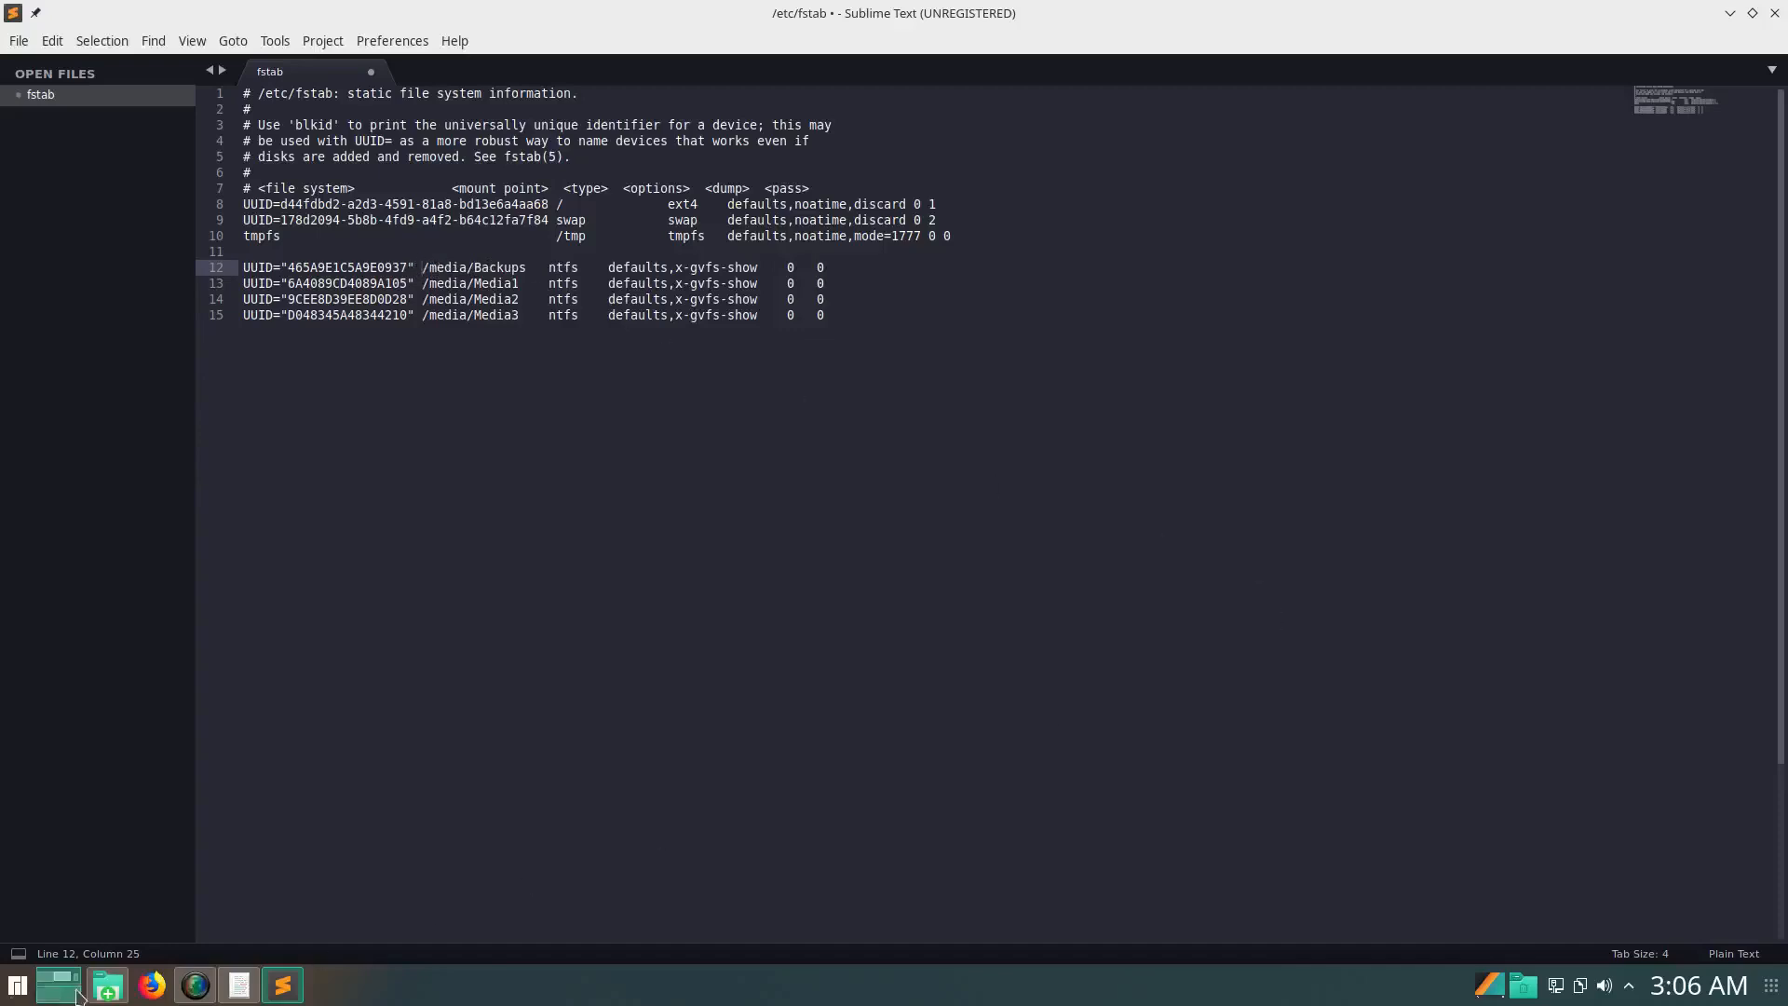
# Switch to the Dolphin window showing the etc folder and shrink it to a small window beside the fstab entries
pyautogui.click(110, 985)
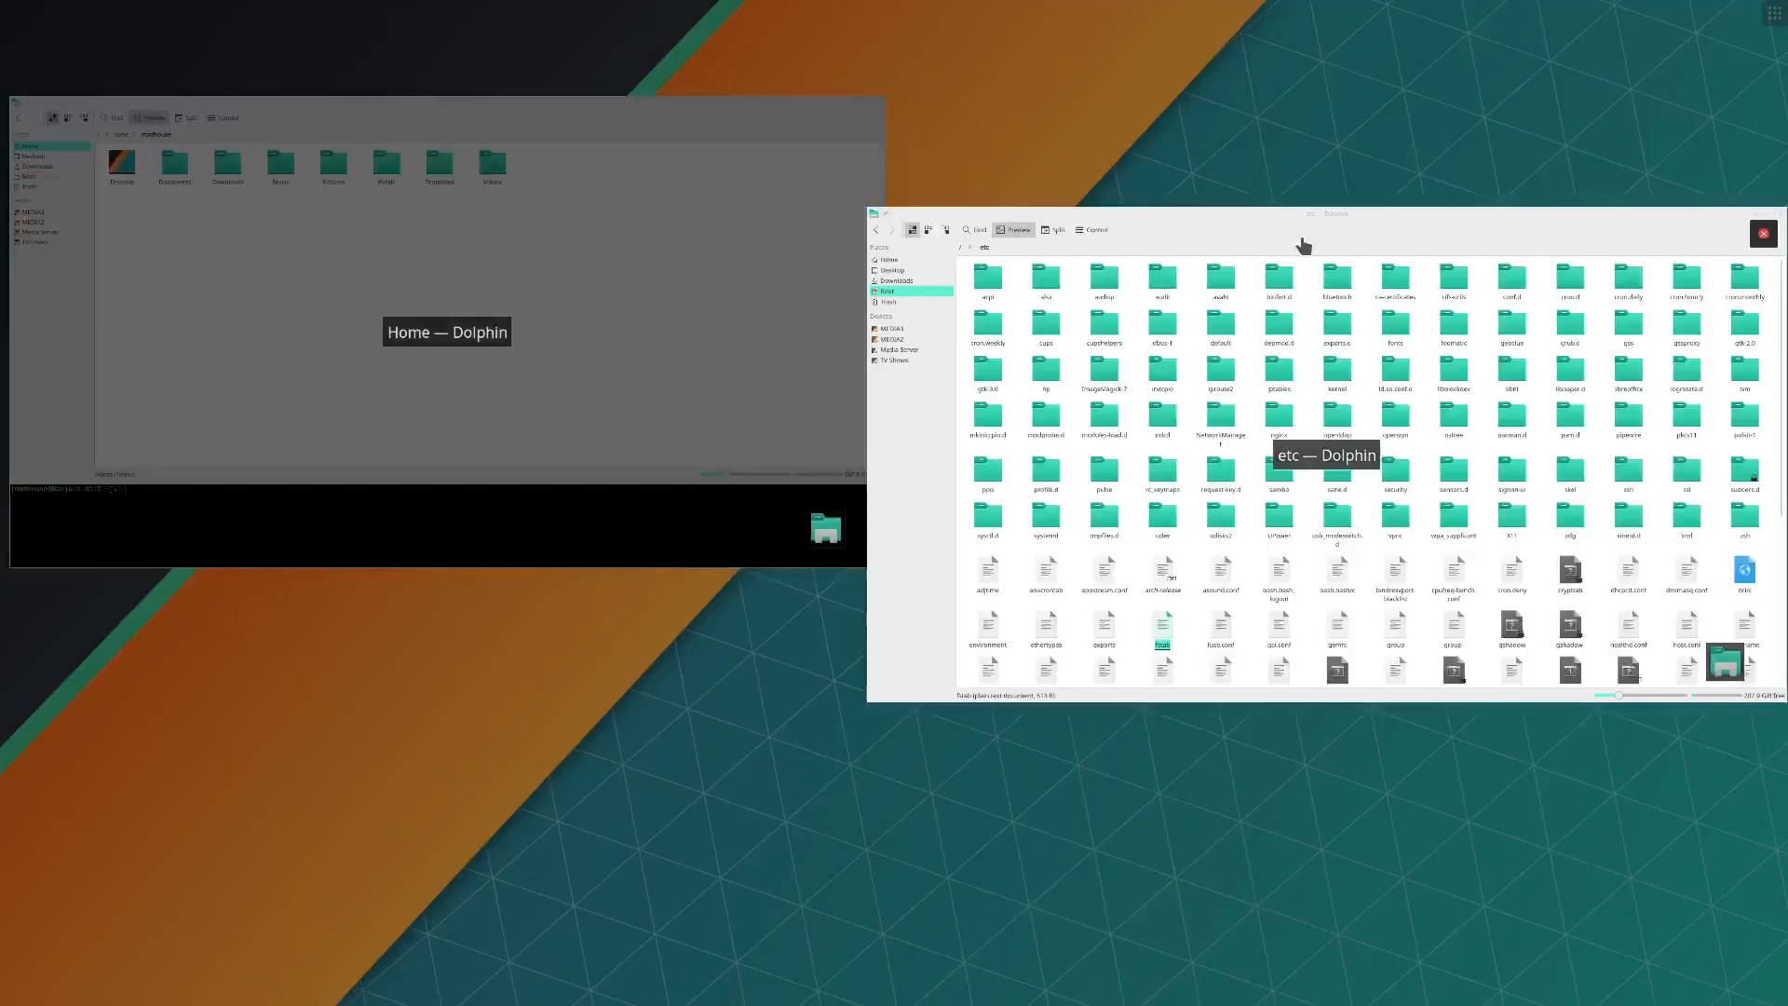
pyautogui.click(1304, 245)
pyautogui.moveTo(807, 26); pyautogui.dragTo(946, 163)
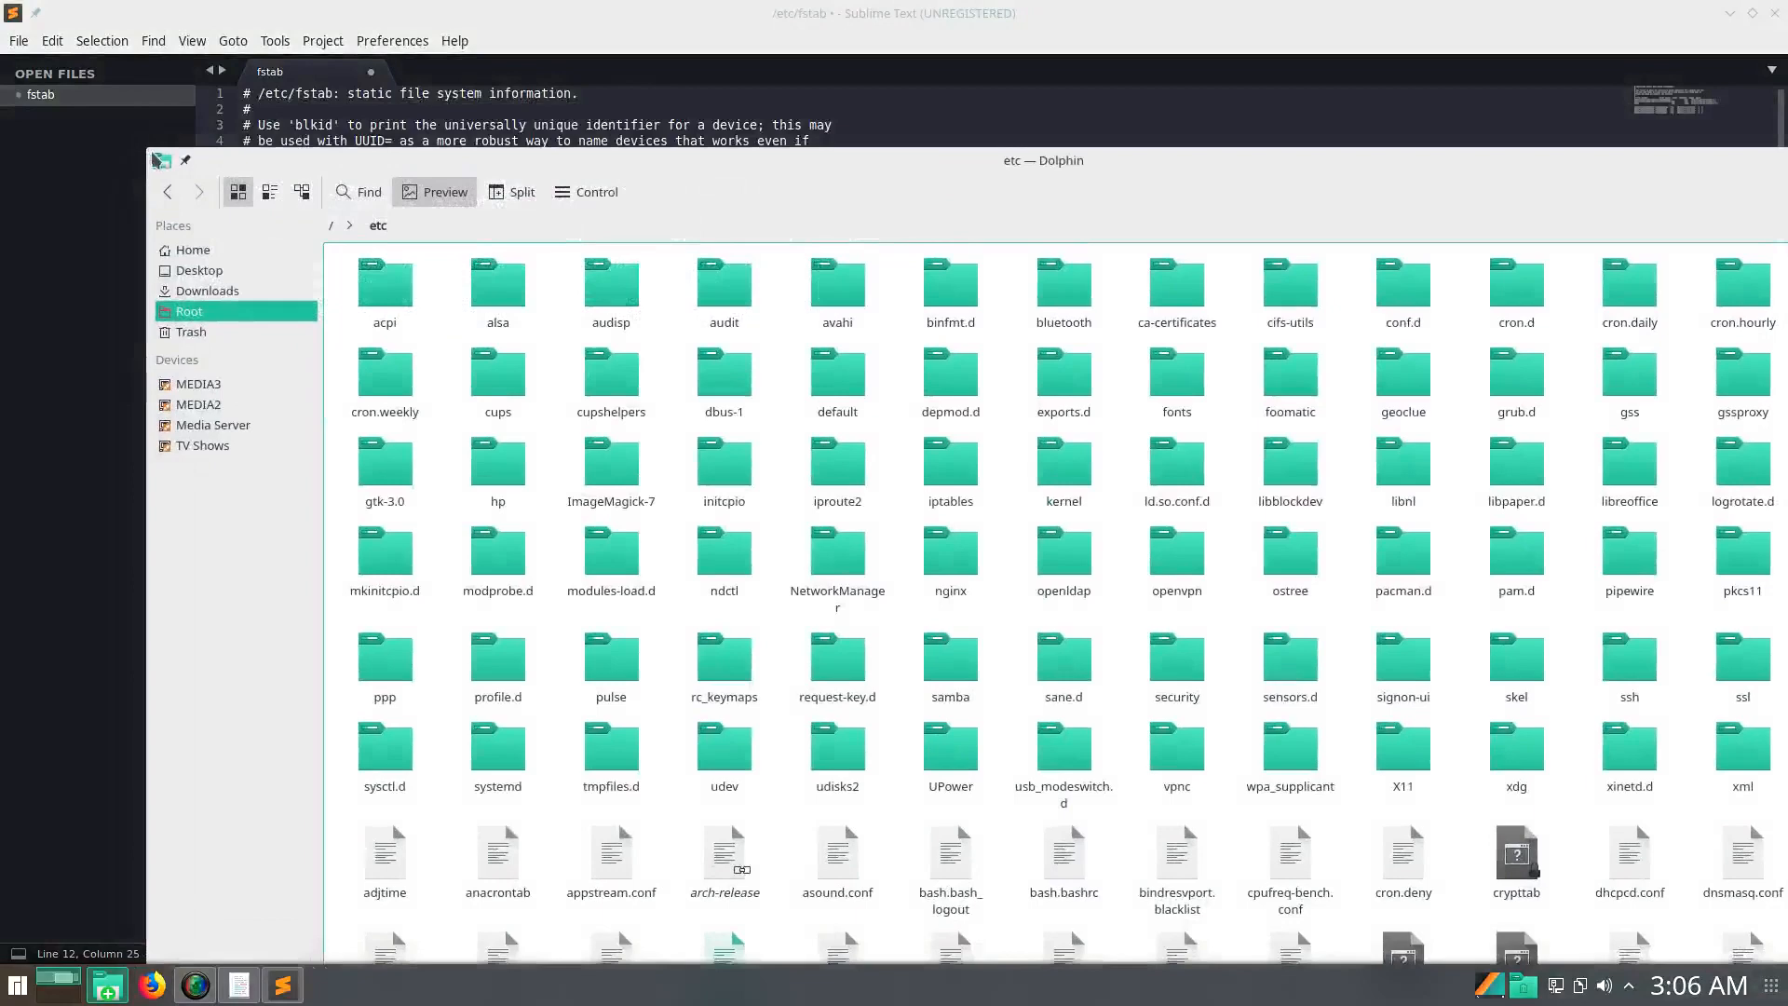
pyautogui.moveTo(158, 160); pyautogui.dragTo(1338, 527)
pyautogui.moveTo(1700, 537); pyautogui.dragTo(1376, 227)
# Copy the path /media/Backups from Dolphin's location field and place the cursor in the Backups mount point in fstab
pyautogui.click(1088, 383)
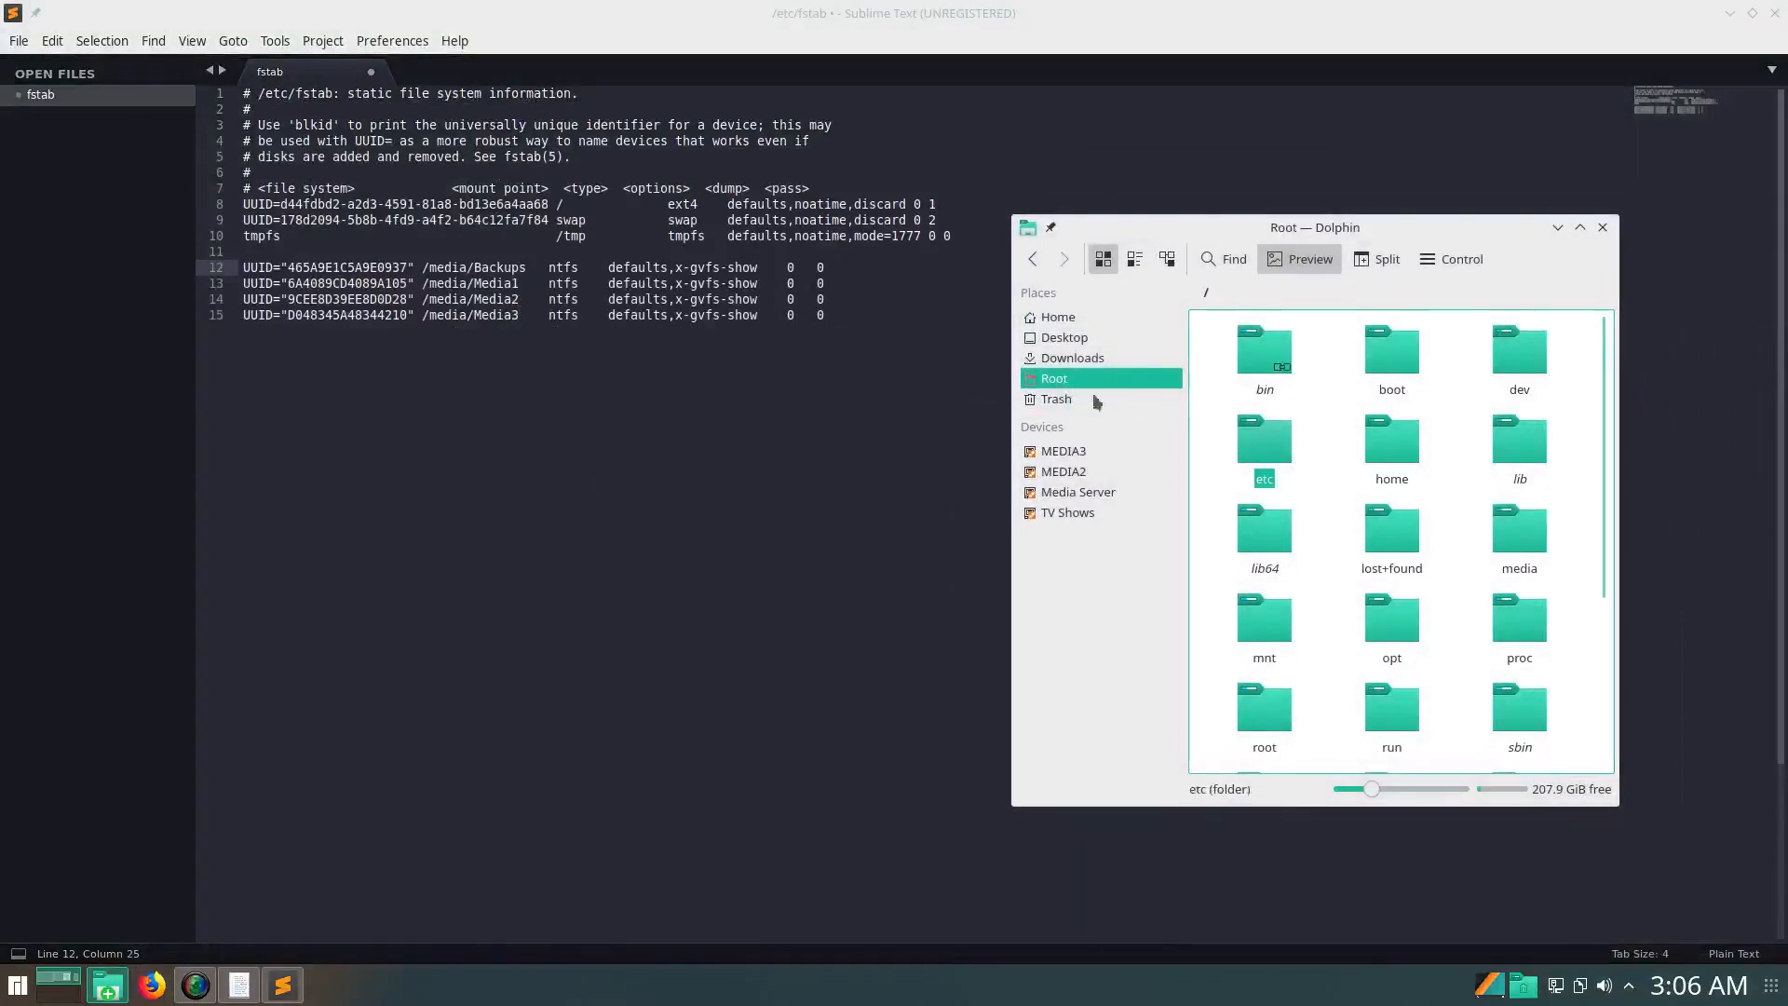
pyautogui.click(1520, 532)
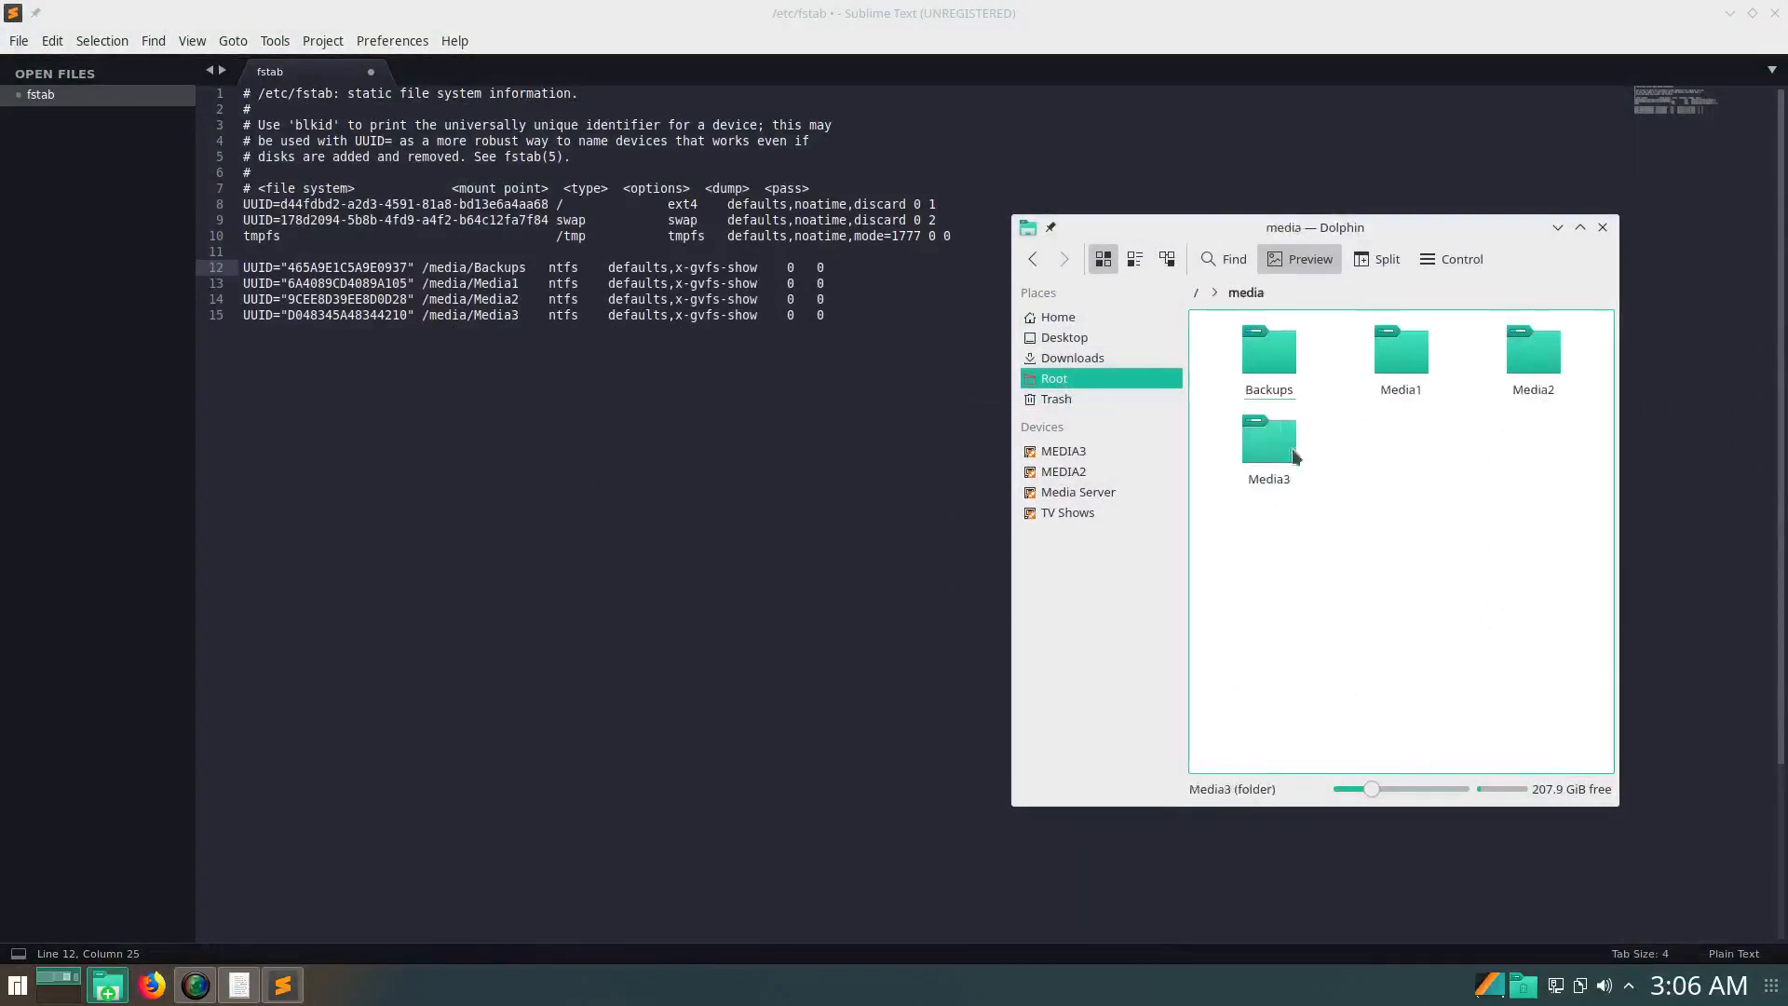
pyautogui.click(1271, 373)
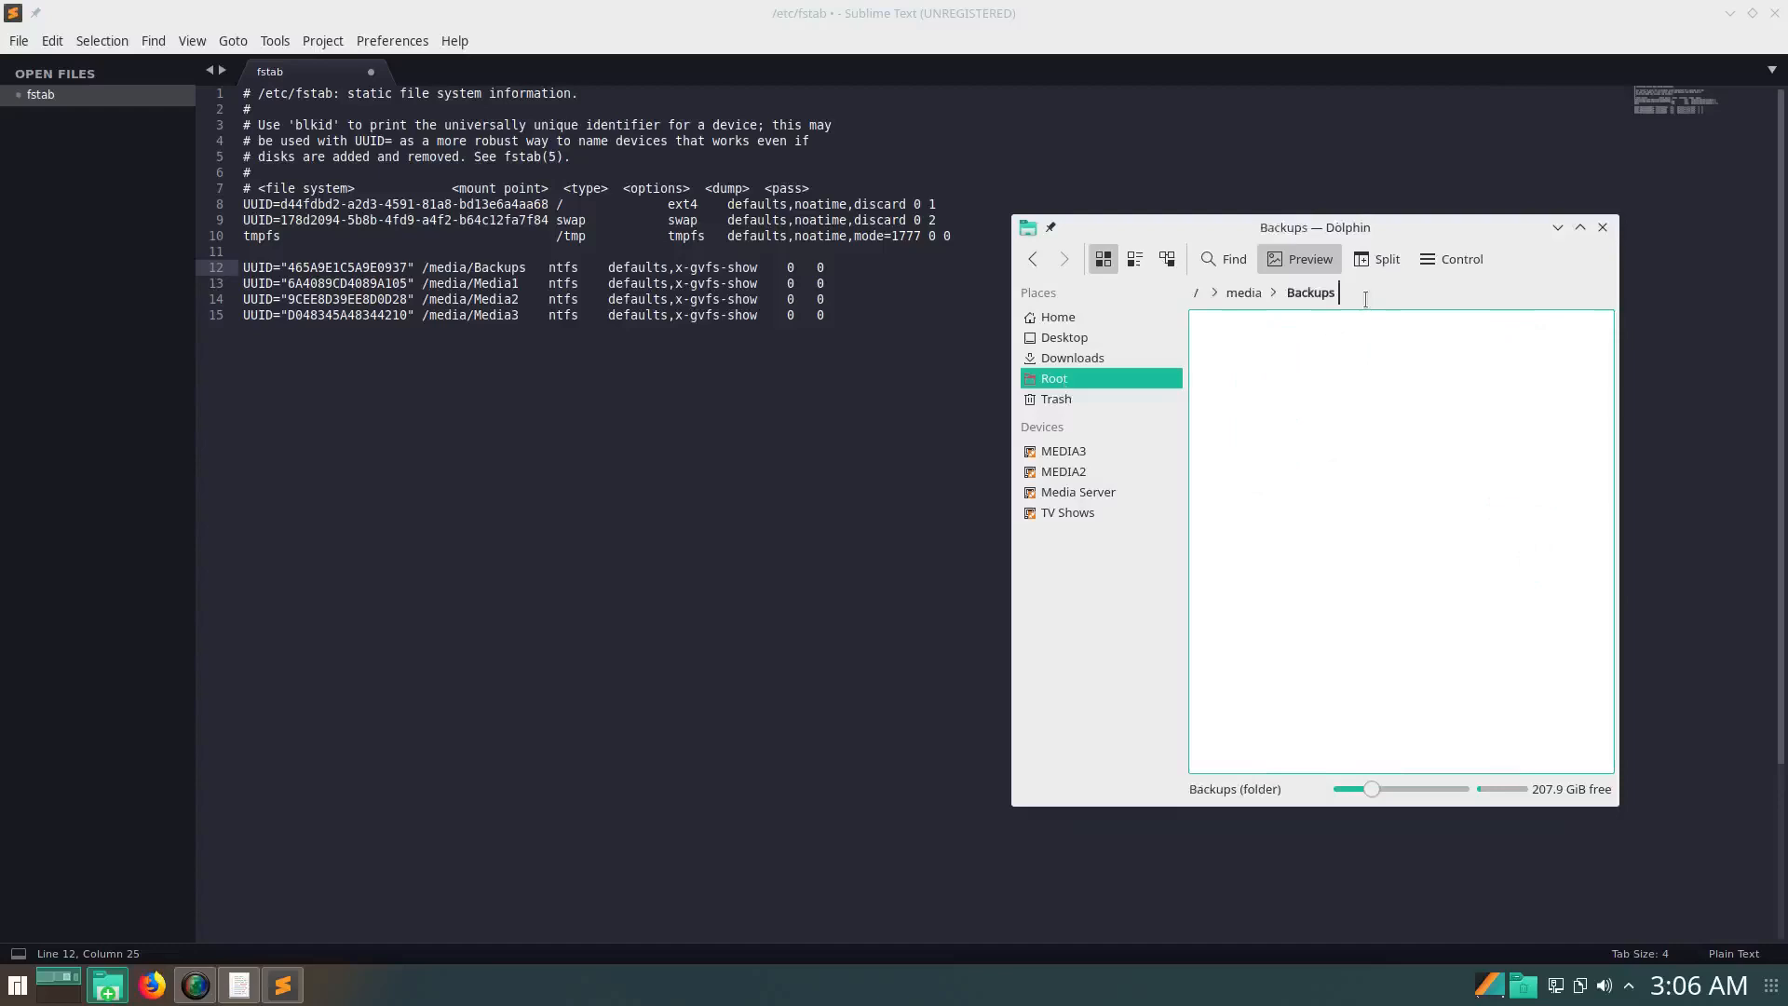
pyautogui.click(1355, 293)
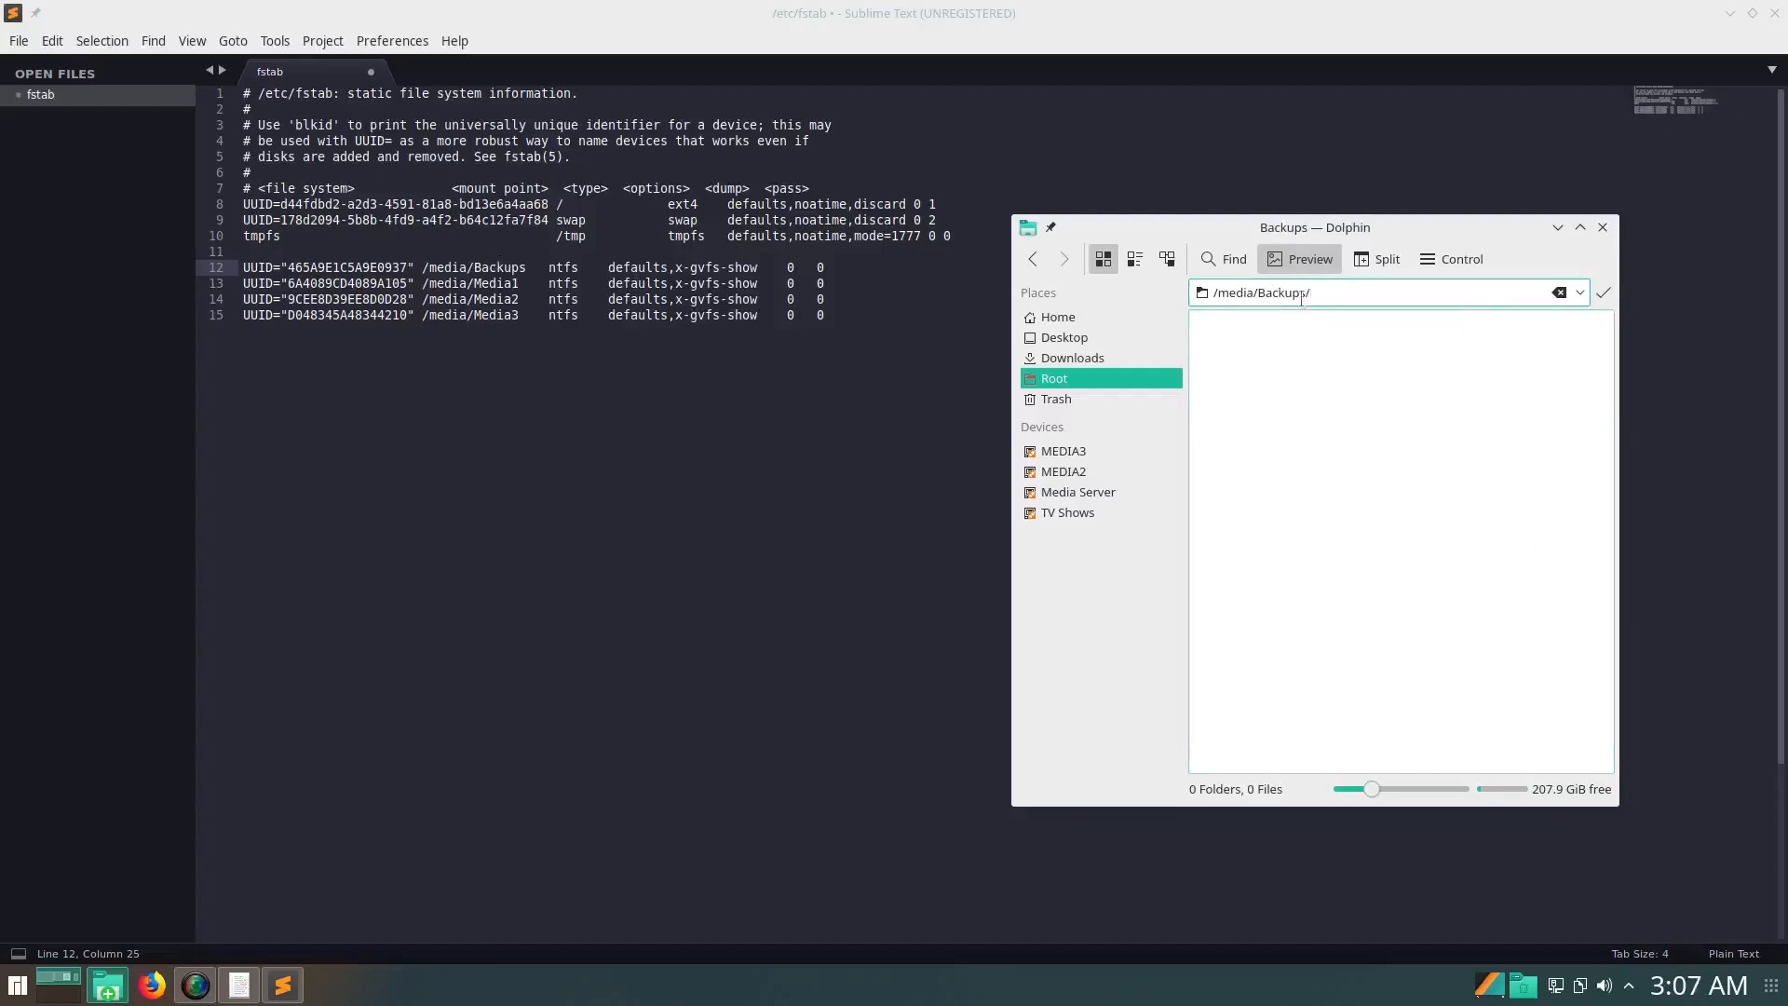
pyautogui.moveTo(1303, 292); pyautogui.dragTo(1209, 296)
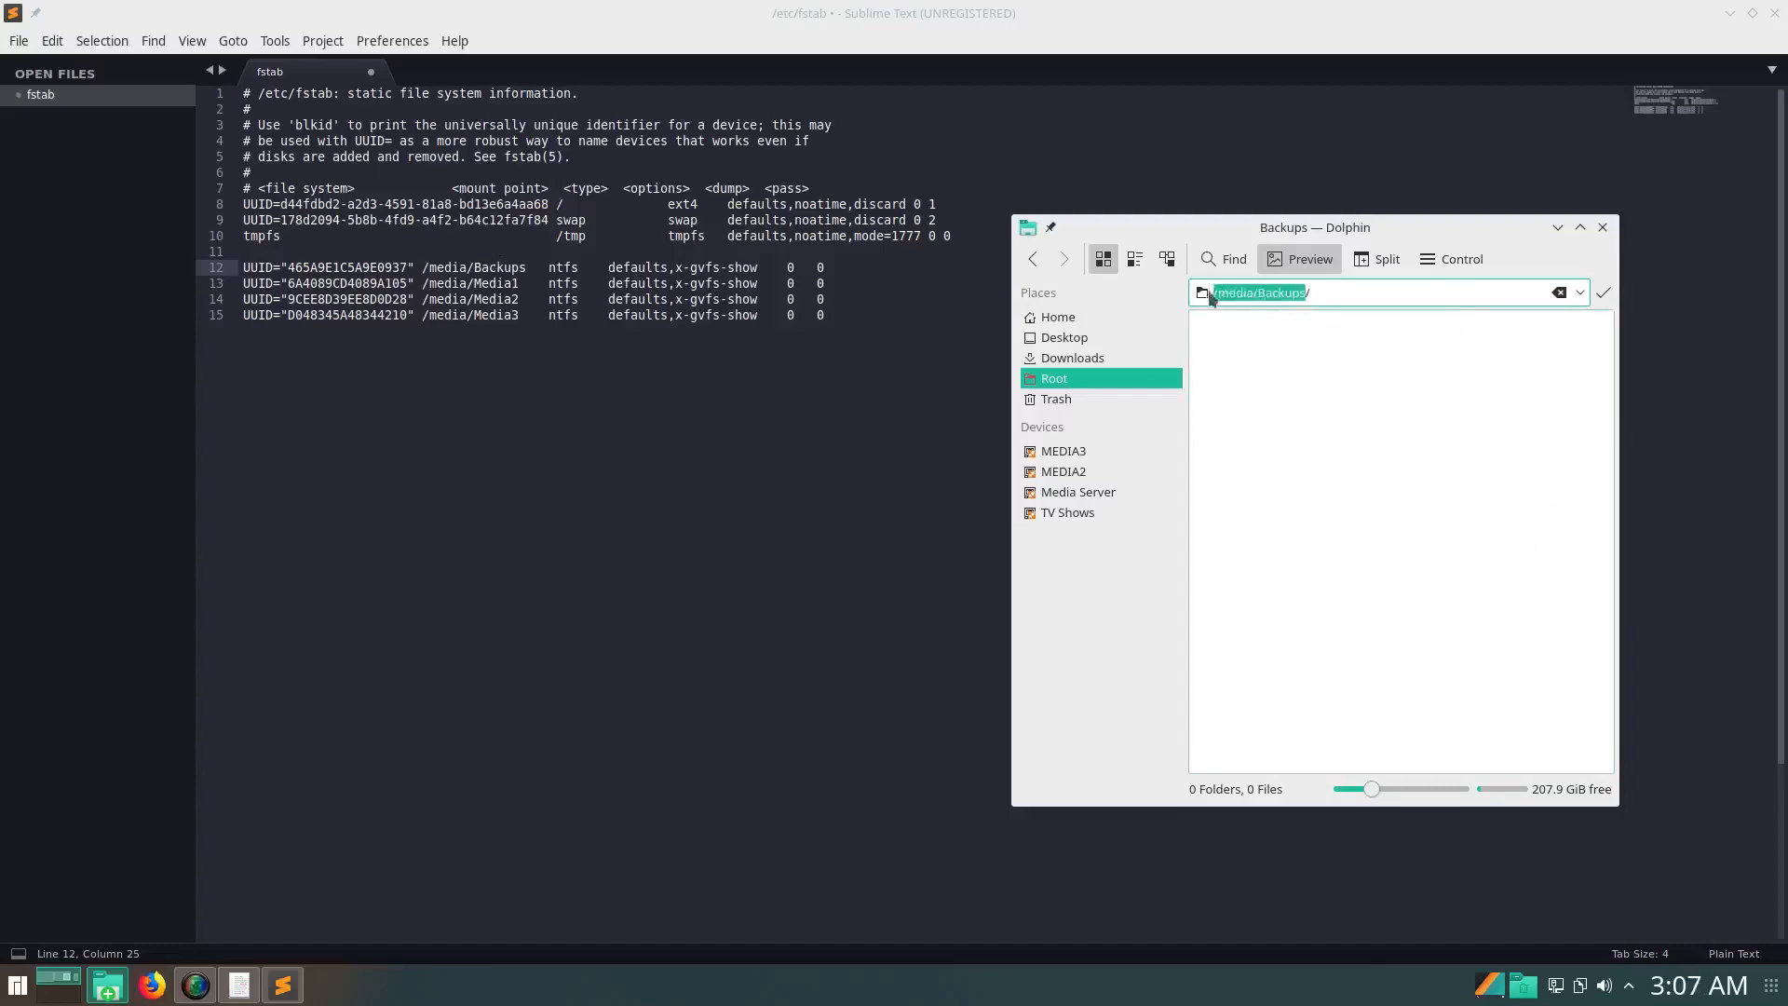
pyautogui.rightClick(1290, 292)
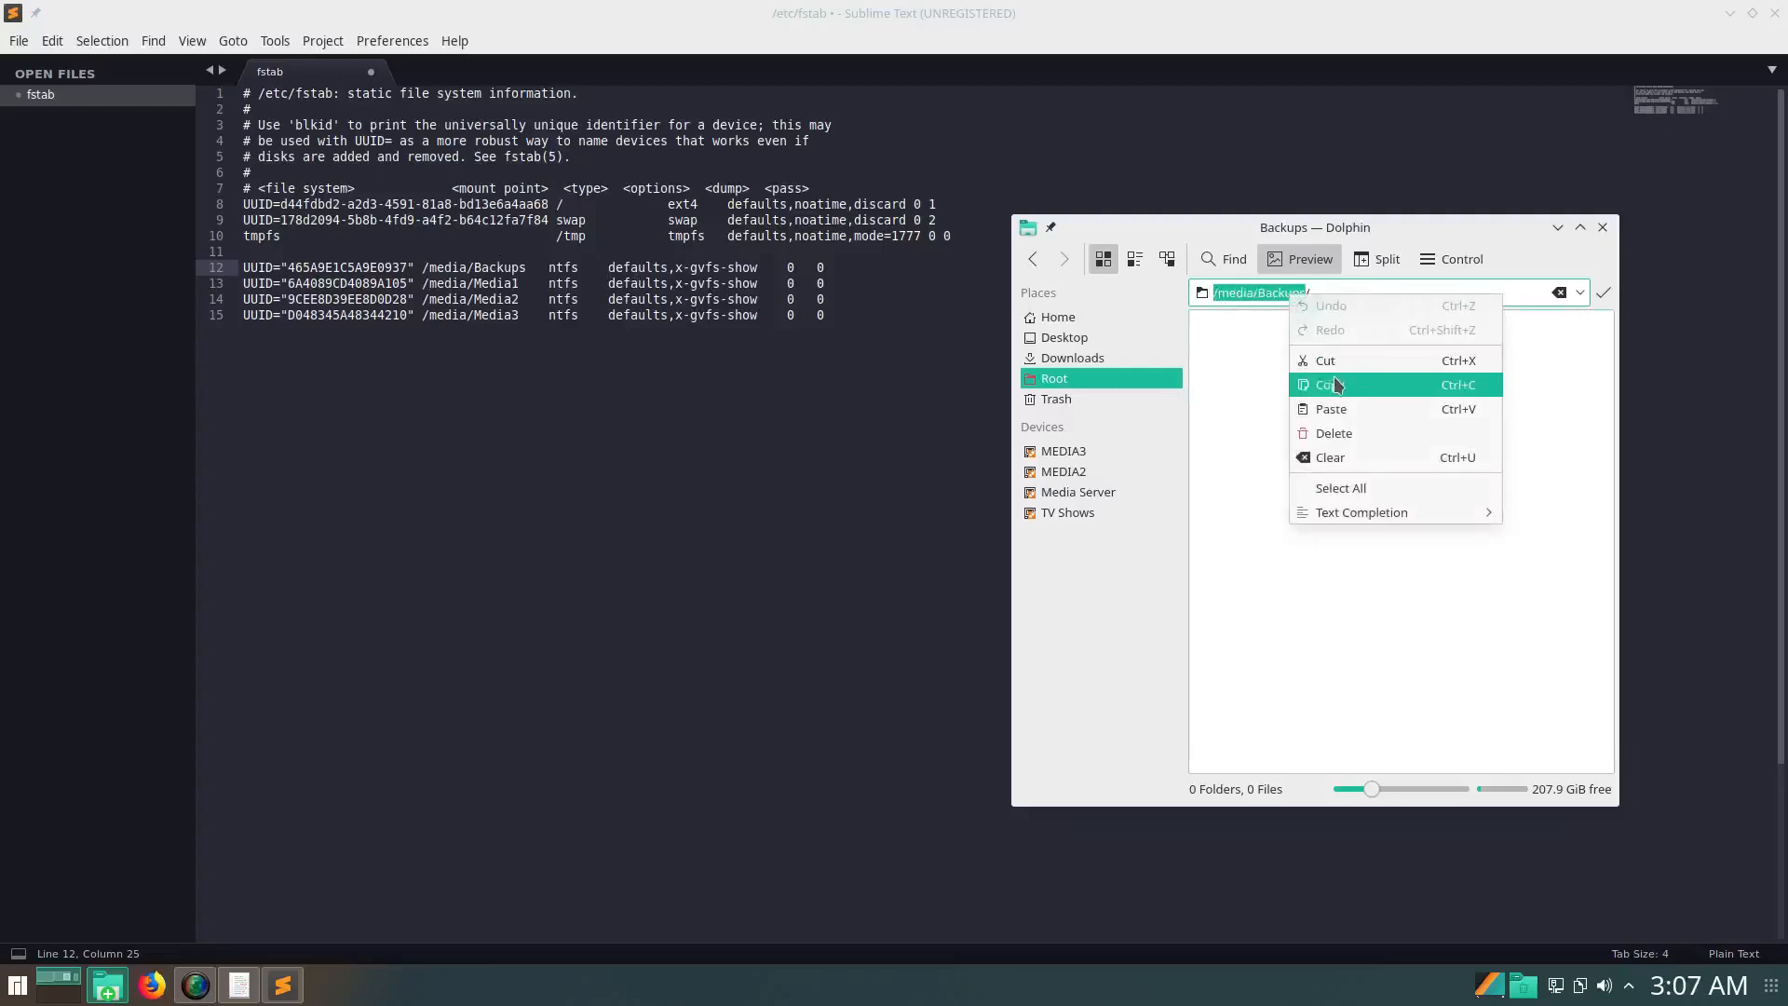
pyautogui.click(519, 272)
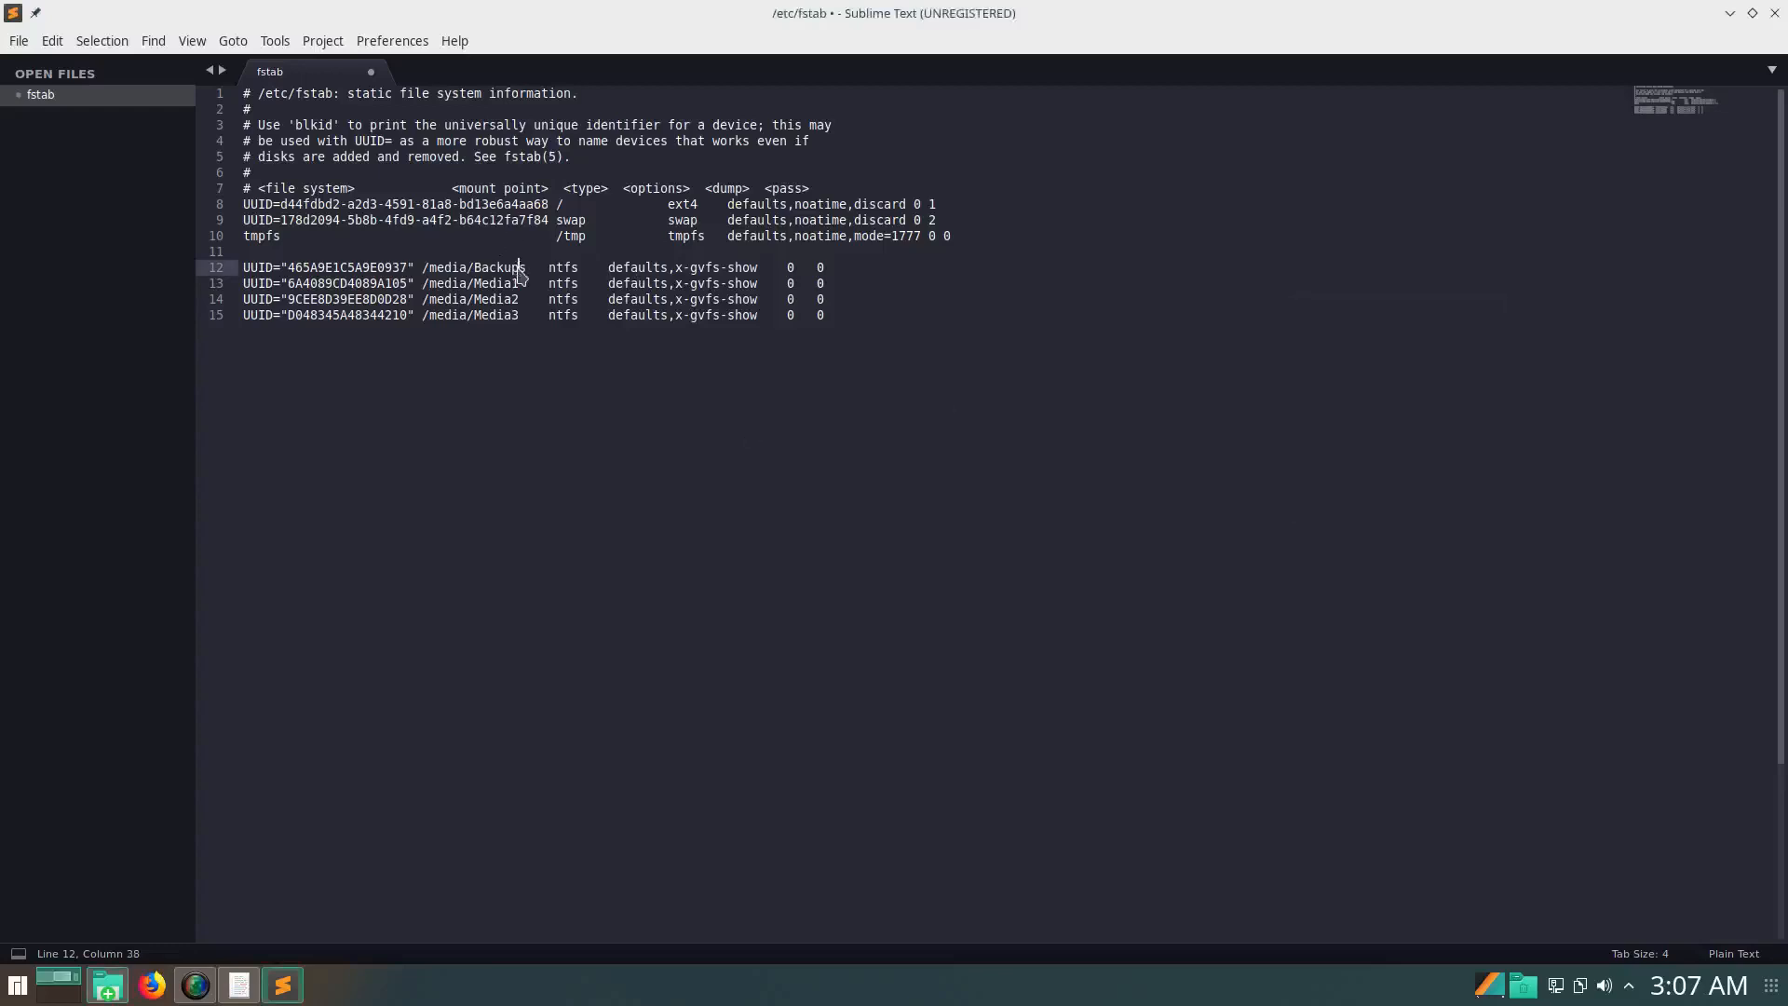
# Replace the extra spaces after /media/Backups in fstab with a single tab
pyautogui.press('Right')
pyautogui.press('Delete')
pyautogui.press('Delete')
pyautogui.press('Delete')
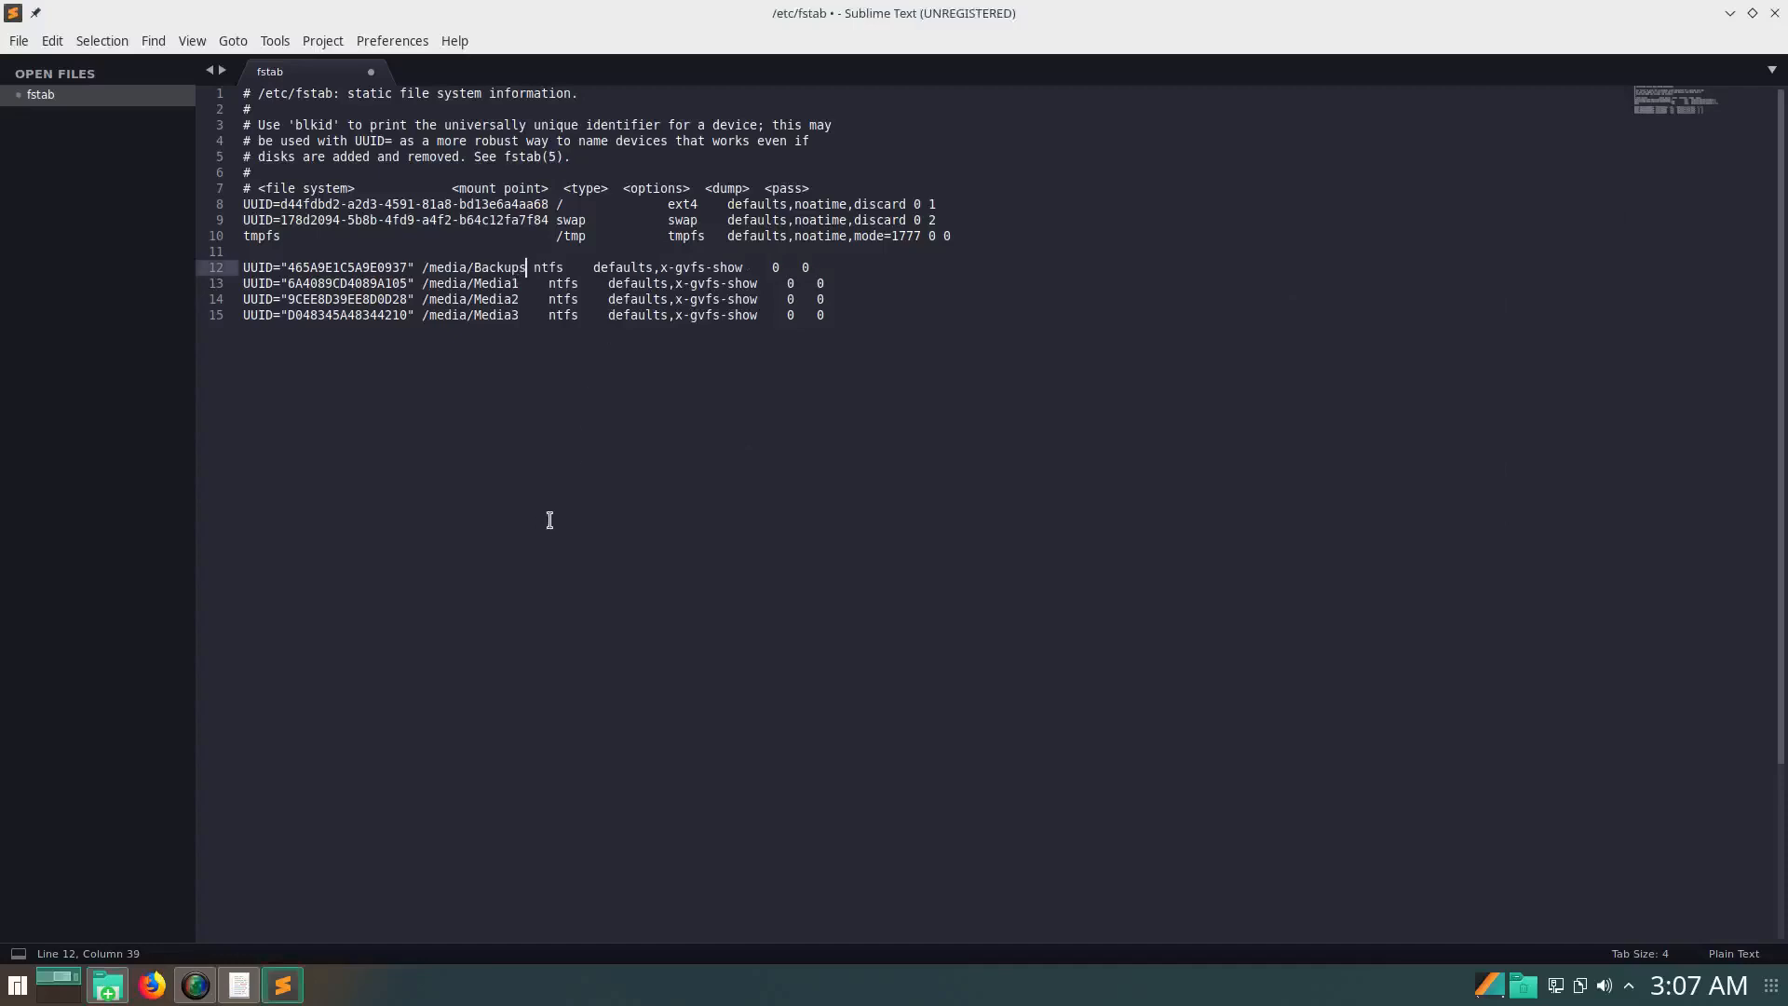
pyautogui.press('Tab')
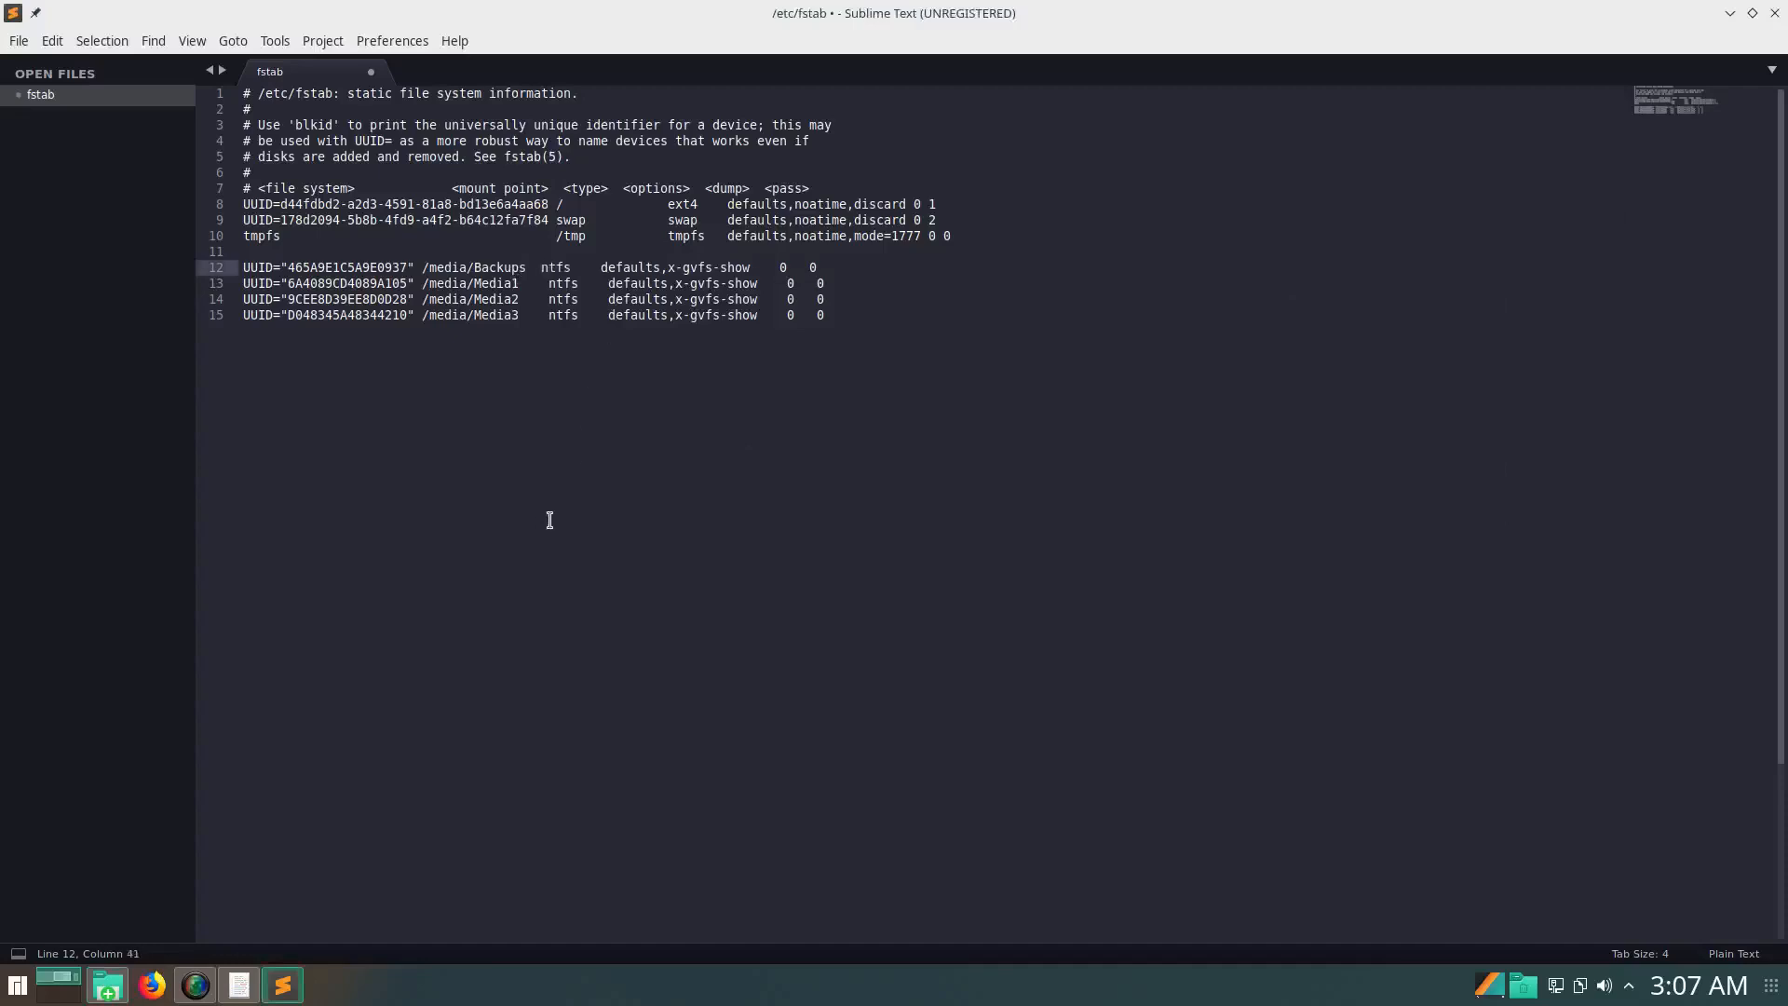
# Examine the spacing between the type, options, dump and pass fields of the Backups entry
pyautogui.doubleClick(563, 267)
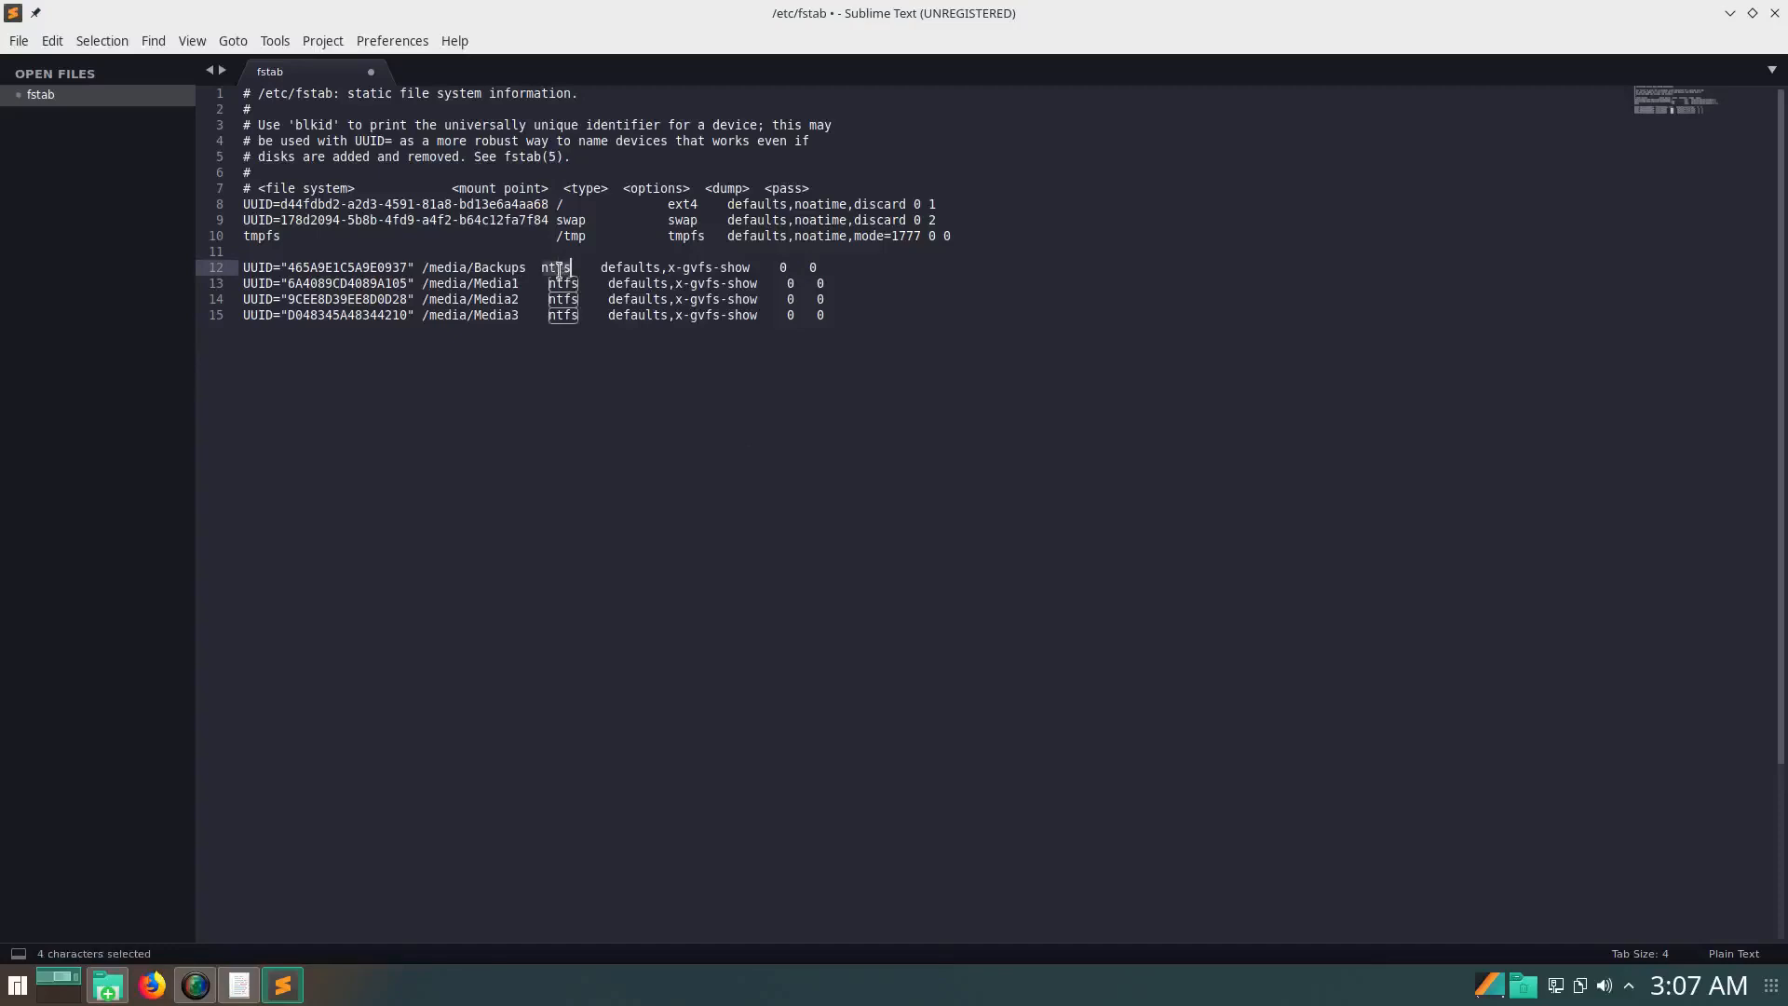
pyautogui.click(578, 267)
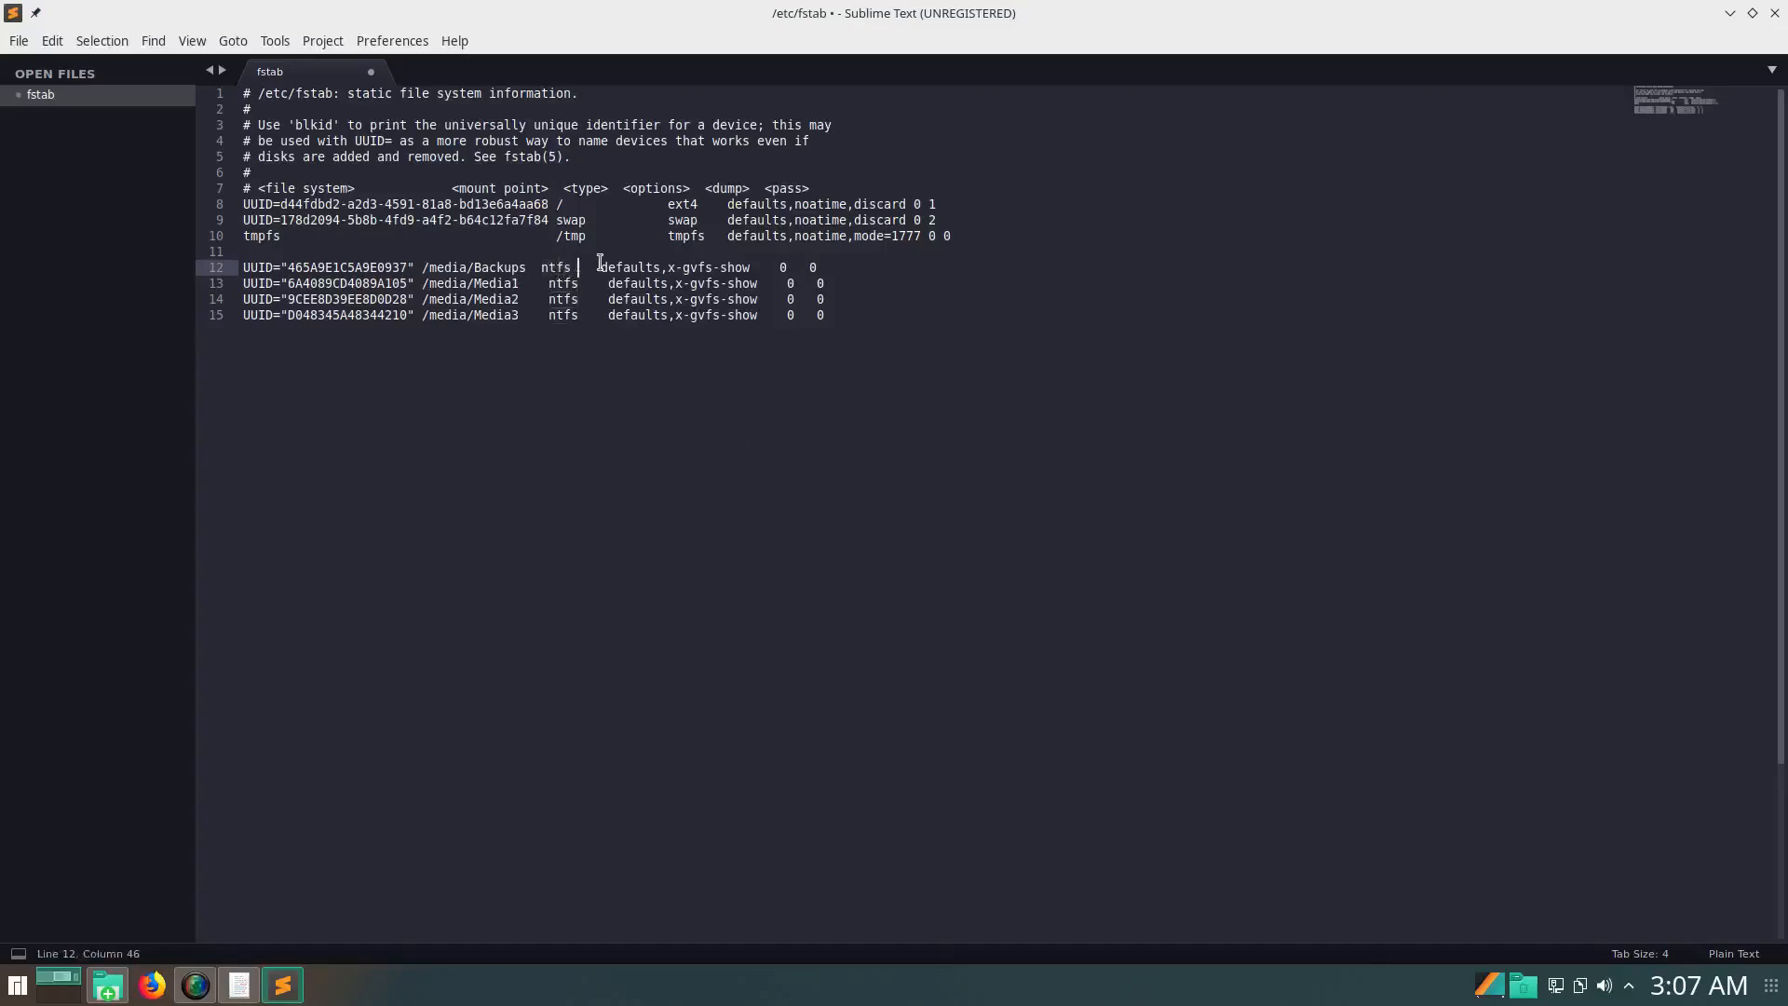
pyautogui.click(599, 268)
pyautogui.click(780, 267)
pyautogui.moveTo(779, 268); pyautogui.dragTo(749, 268)
pyautogui.click(778, 271)
pyautogui.moveTo(794, 264); pyautogui.dragTo(790, 264)
pyautogui.click(810, 267)
# Replace the spaces after the Media1, Media2 and Media3 mount points with a tab so they align with the Backups entry
pyautogui.click(546, 285)
pyautogui.moveTo(546, 285)
pyautogui.mouseDown()
pyautogui.moveTo(535, 300)
pyautogui.moveTo(520, 283)
pyautogui.mouseUp()
pyautogui.press('Tab')
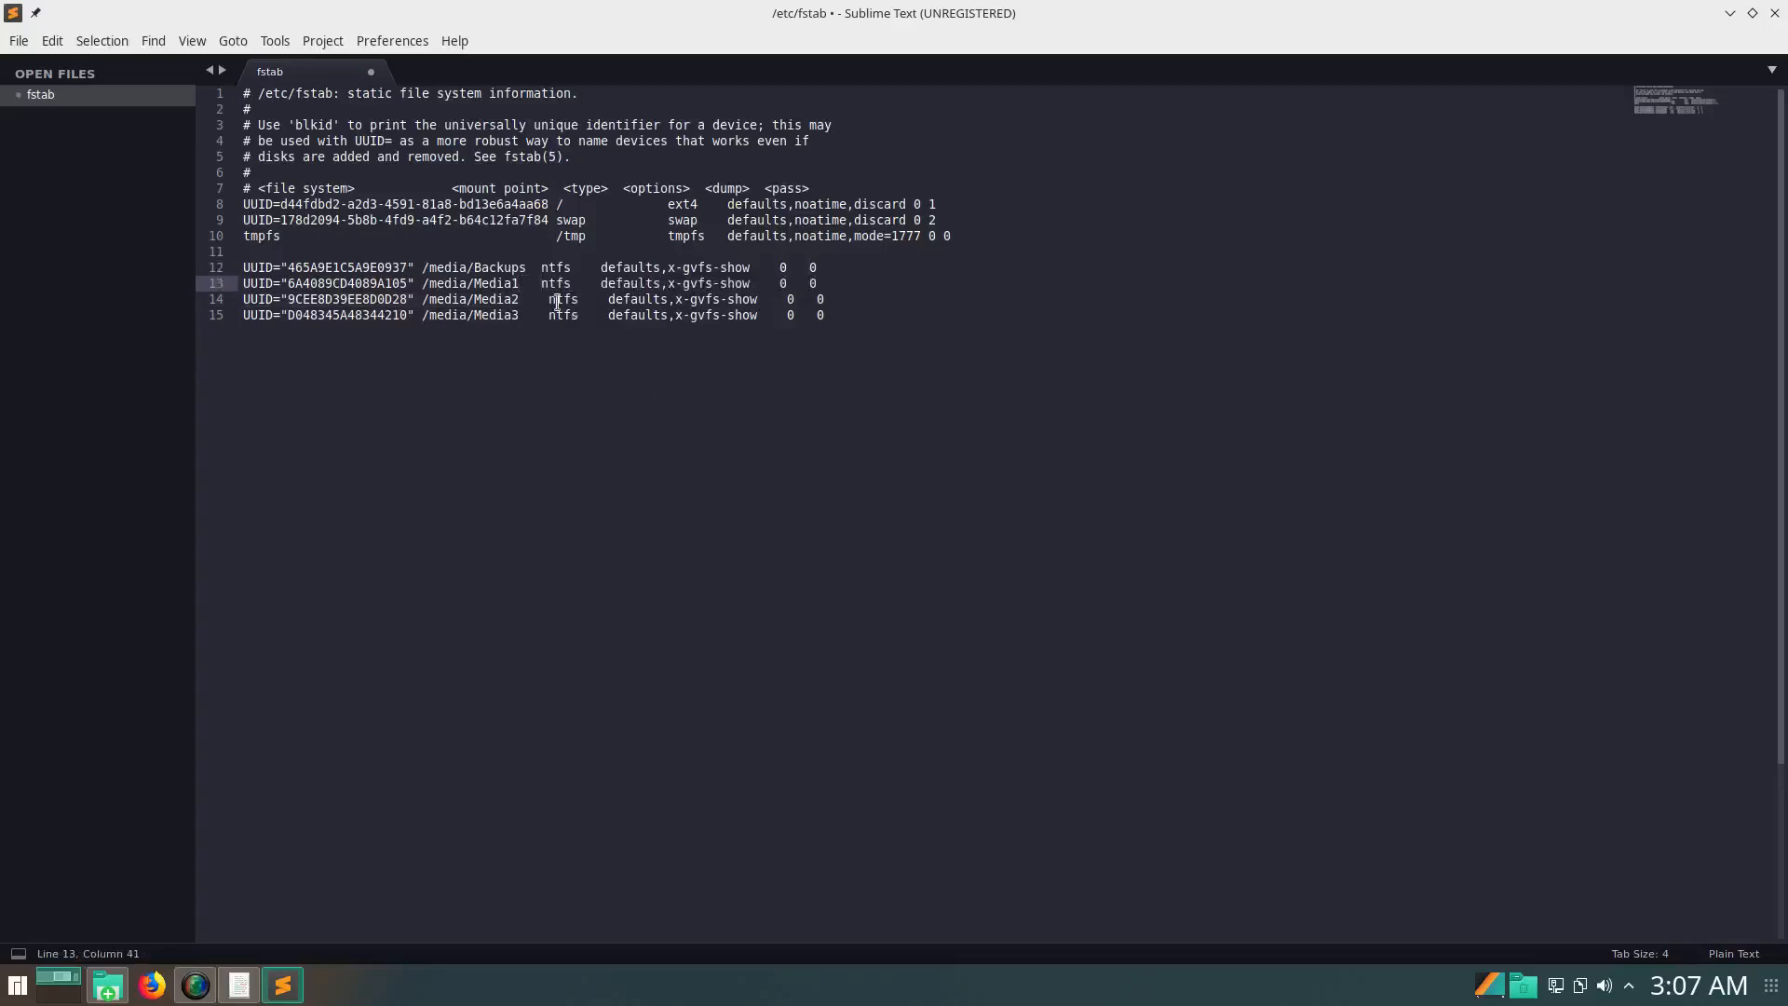
pyautogui.moveTo(551, 305); pyautogui.dragTo(519, 316)
pyautogui.press('Tab')
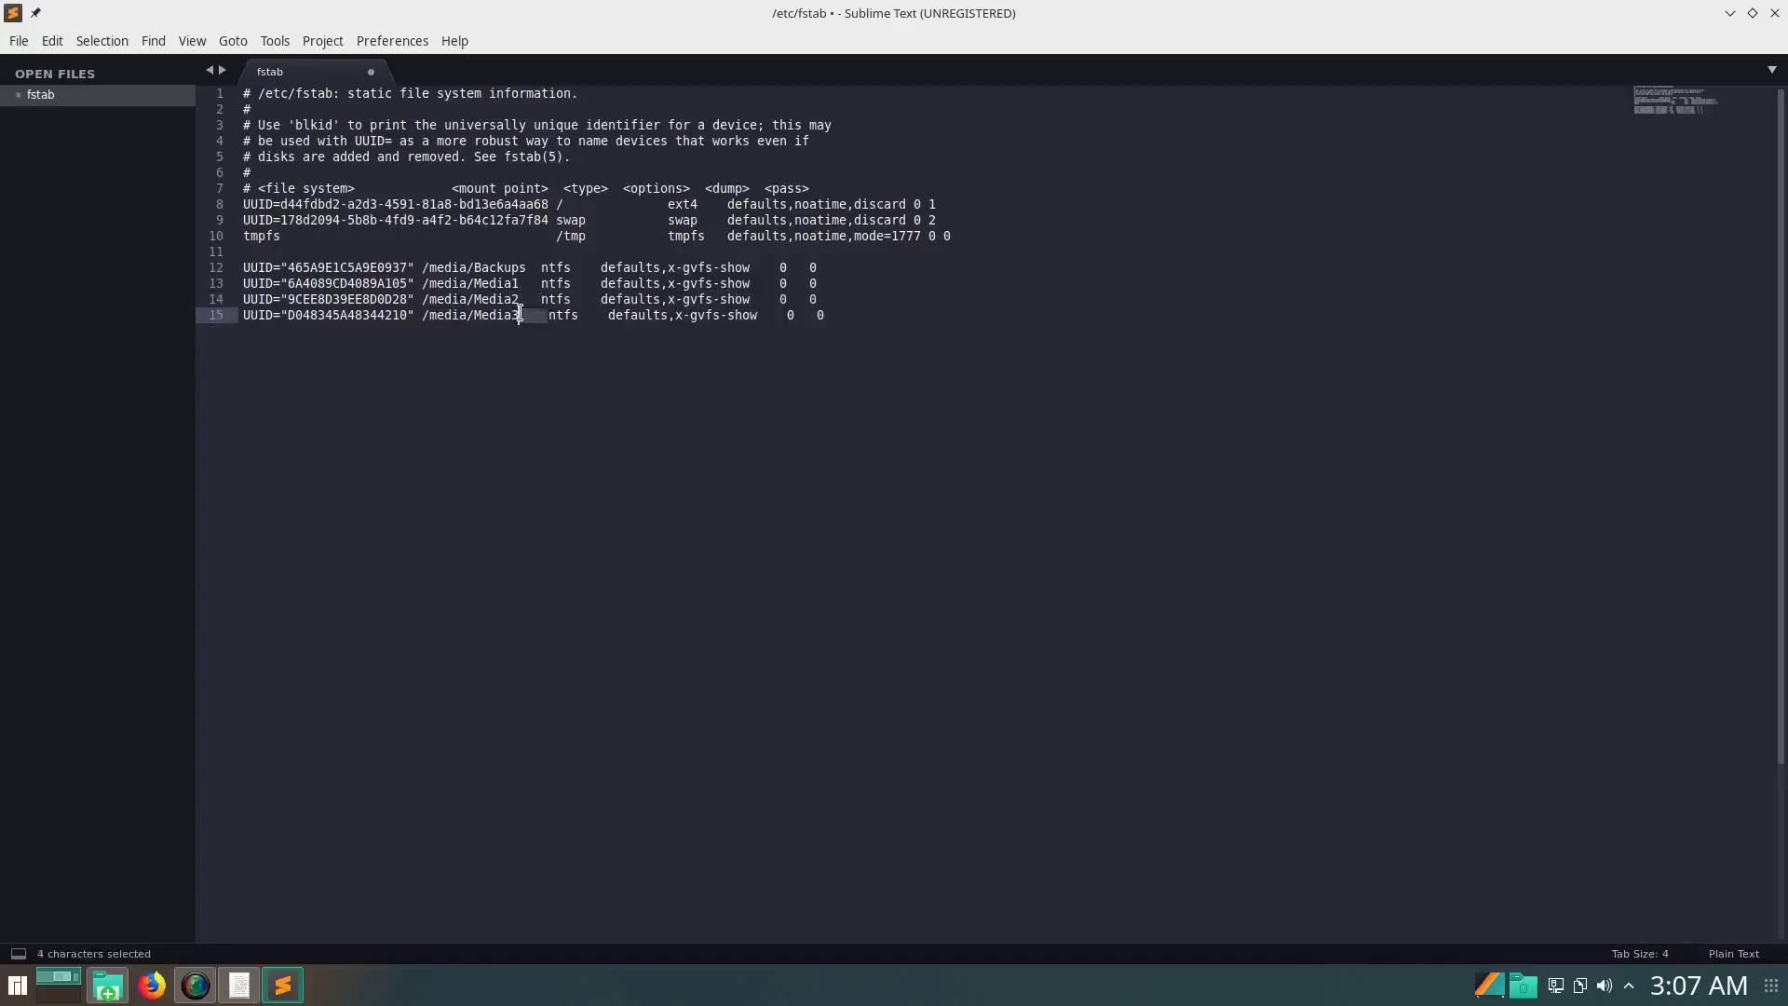
pyautogui.press('Tab')
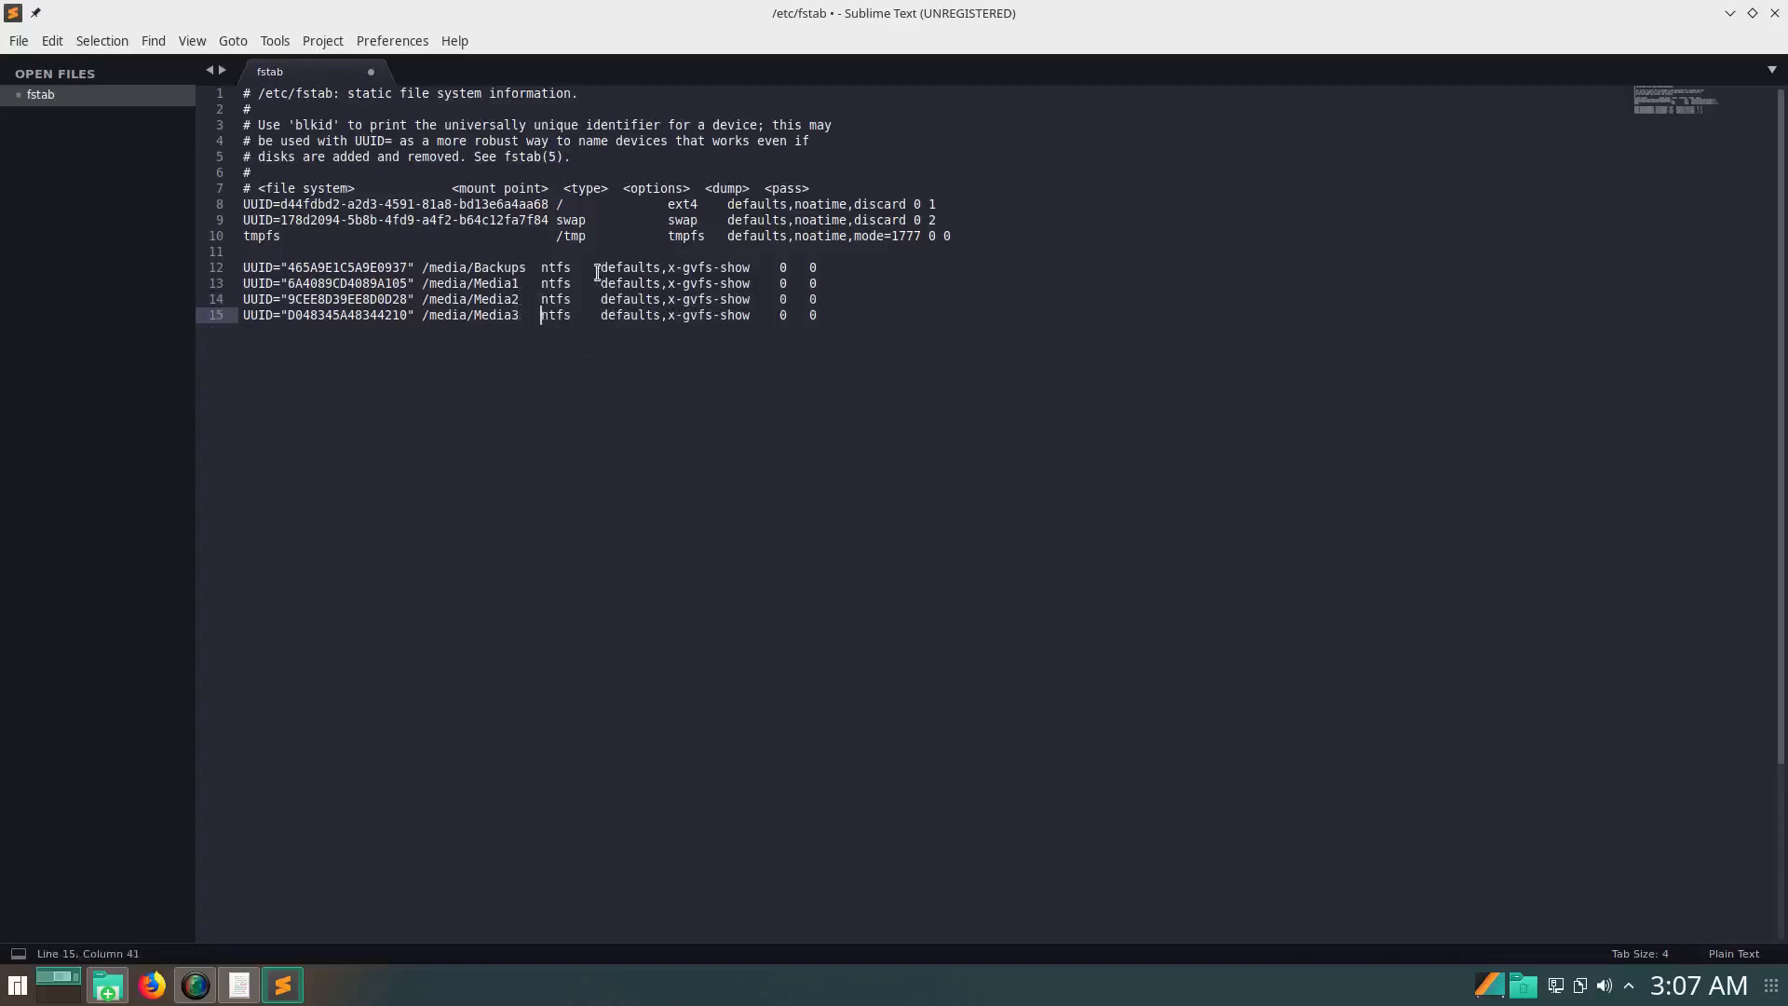
# Replace the spacing between the ntfs type and the options with tabs in the Media2 and Media3 entries
pyautogui.click(599, 283)
pyautogui.moveTo(600, 299); pyautogui.dragTo(571, 317)
pyautogui.press('Tab')
pyautogui.press('Tab')
# Review the four new NTFS entries, checking the UUIDs, file system type, mount options and trailing fields
pyautogui.click(566, 267)
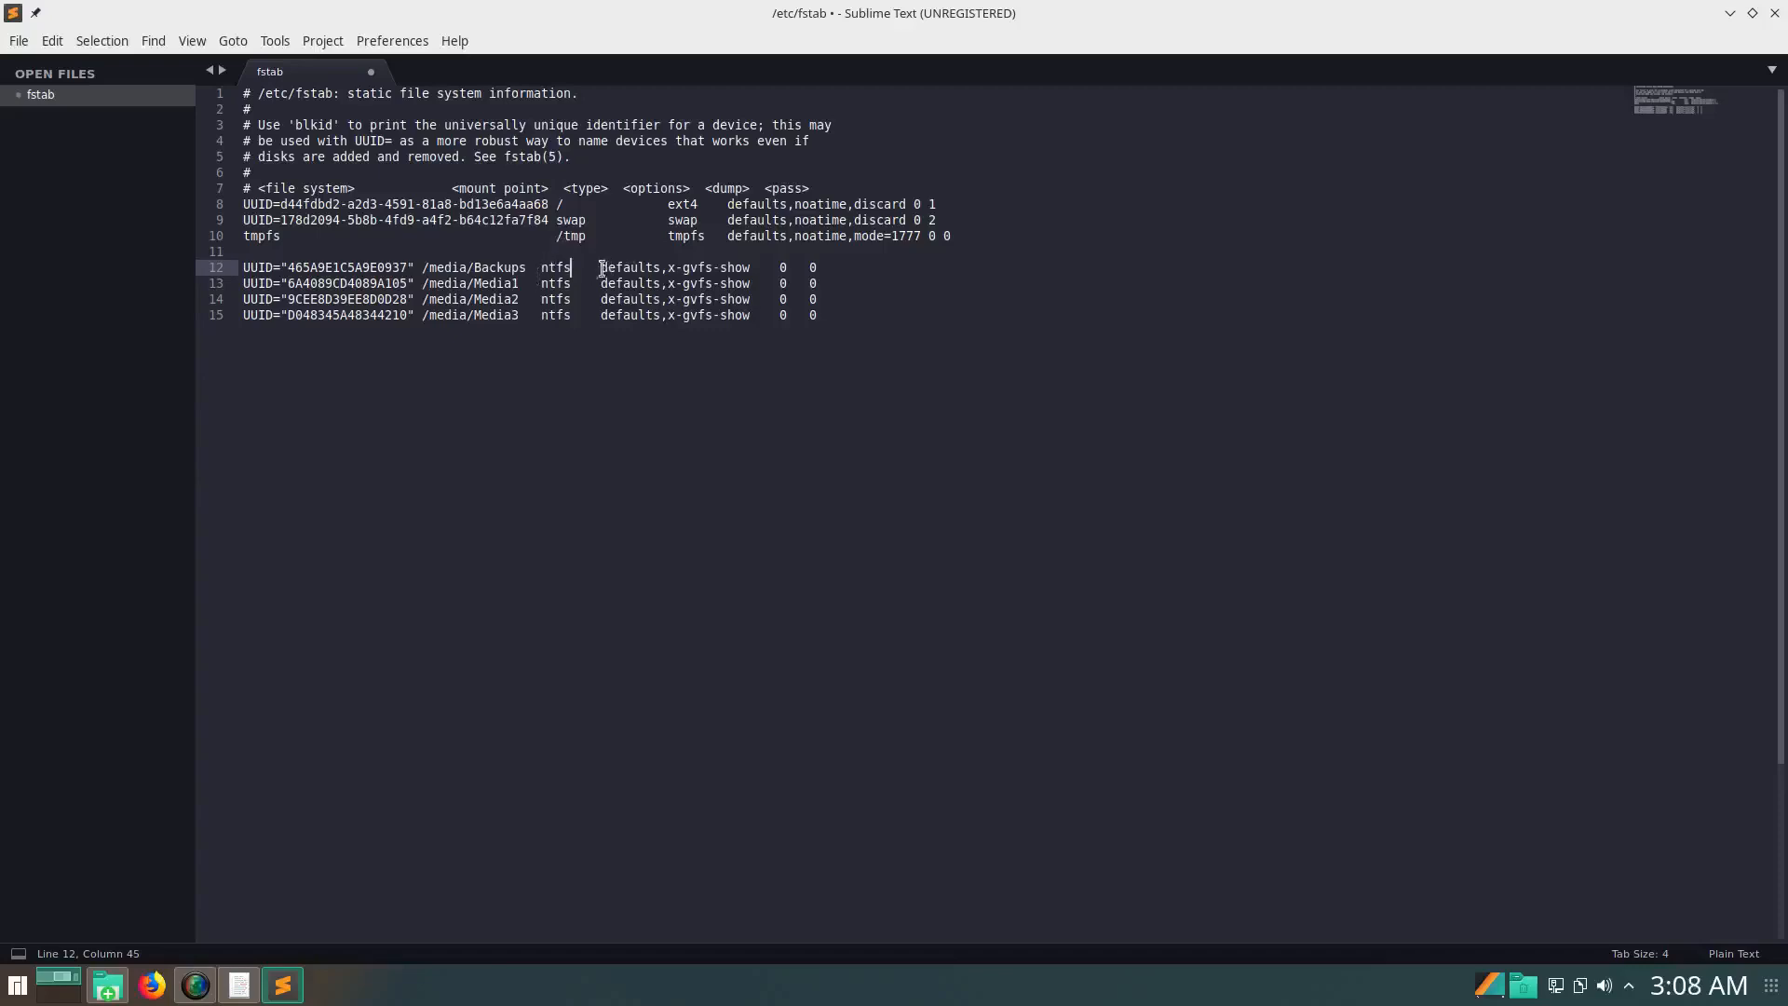
pyautogui.moveTo(602, 268); pyautogui.dragTo(750, 268)
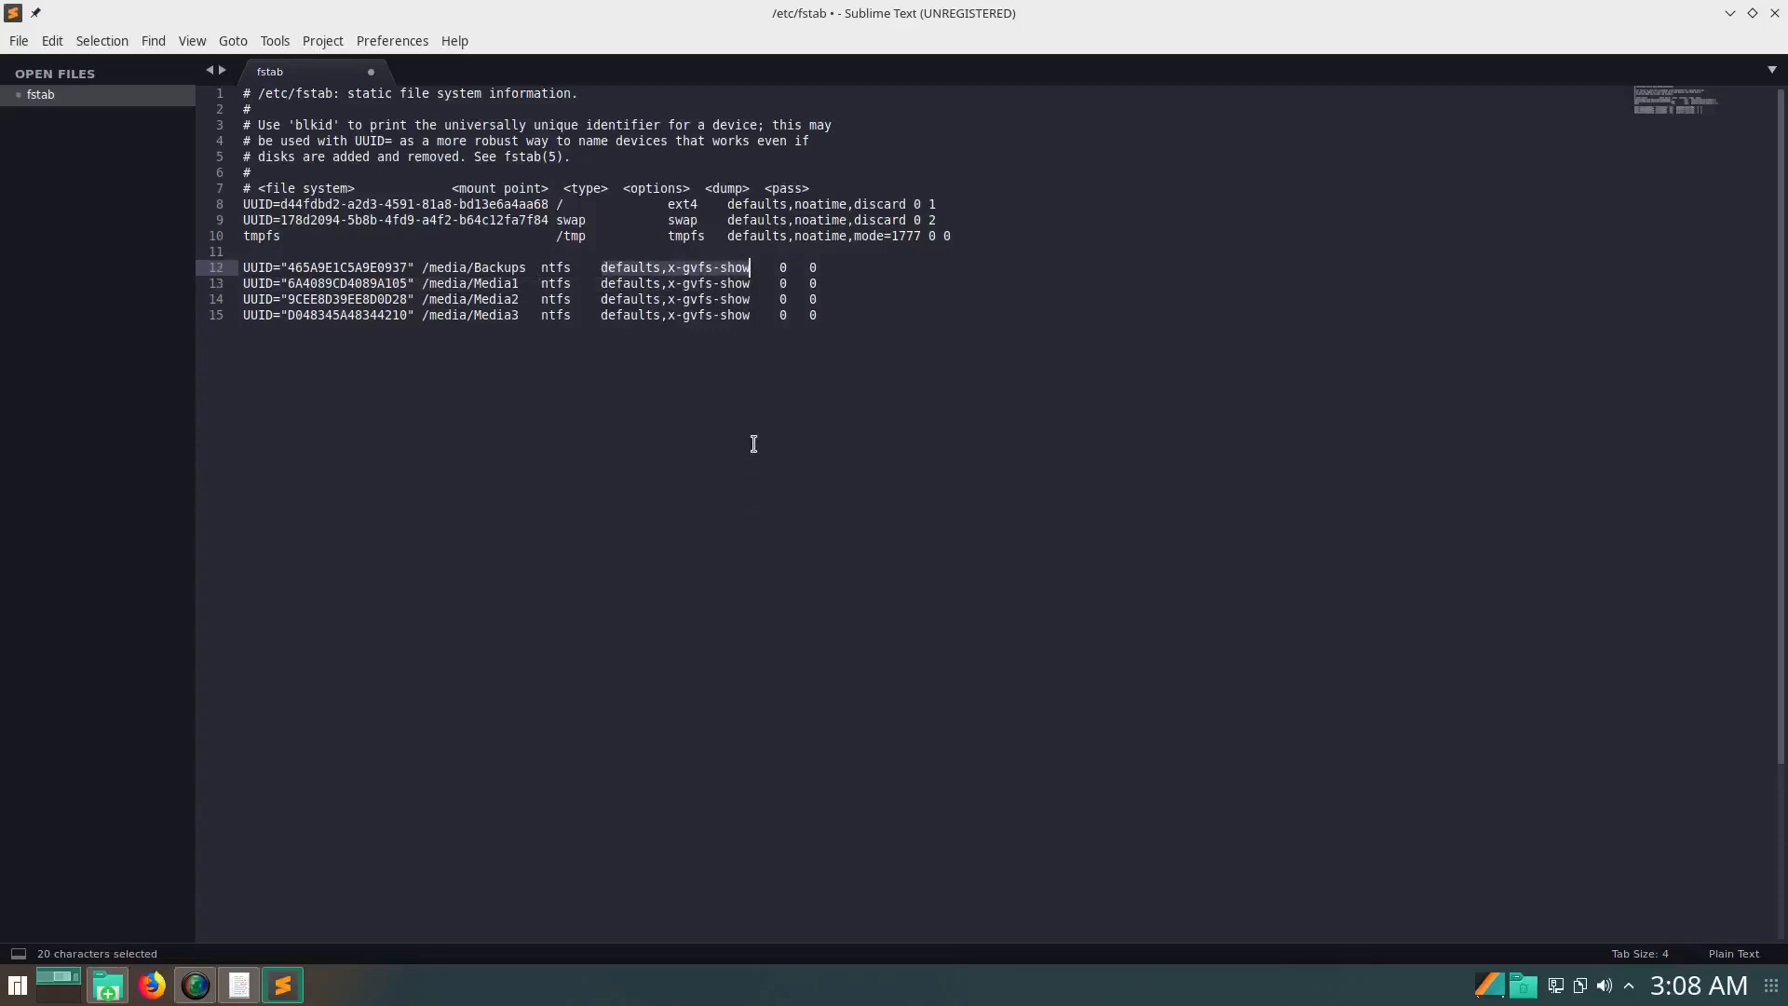
pyautogui.click(667, 267)
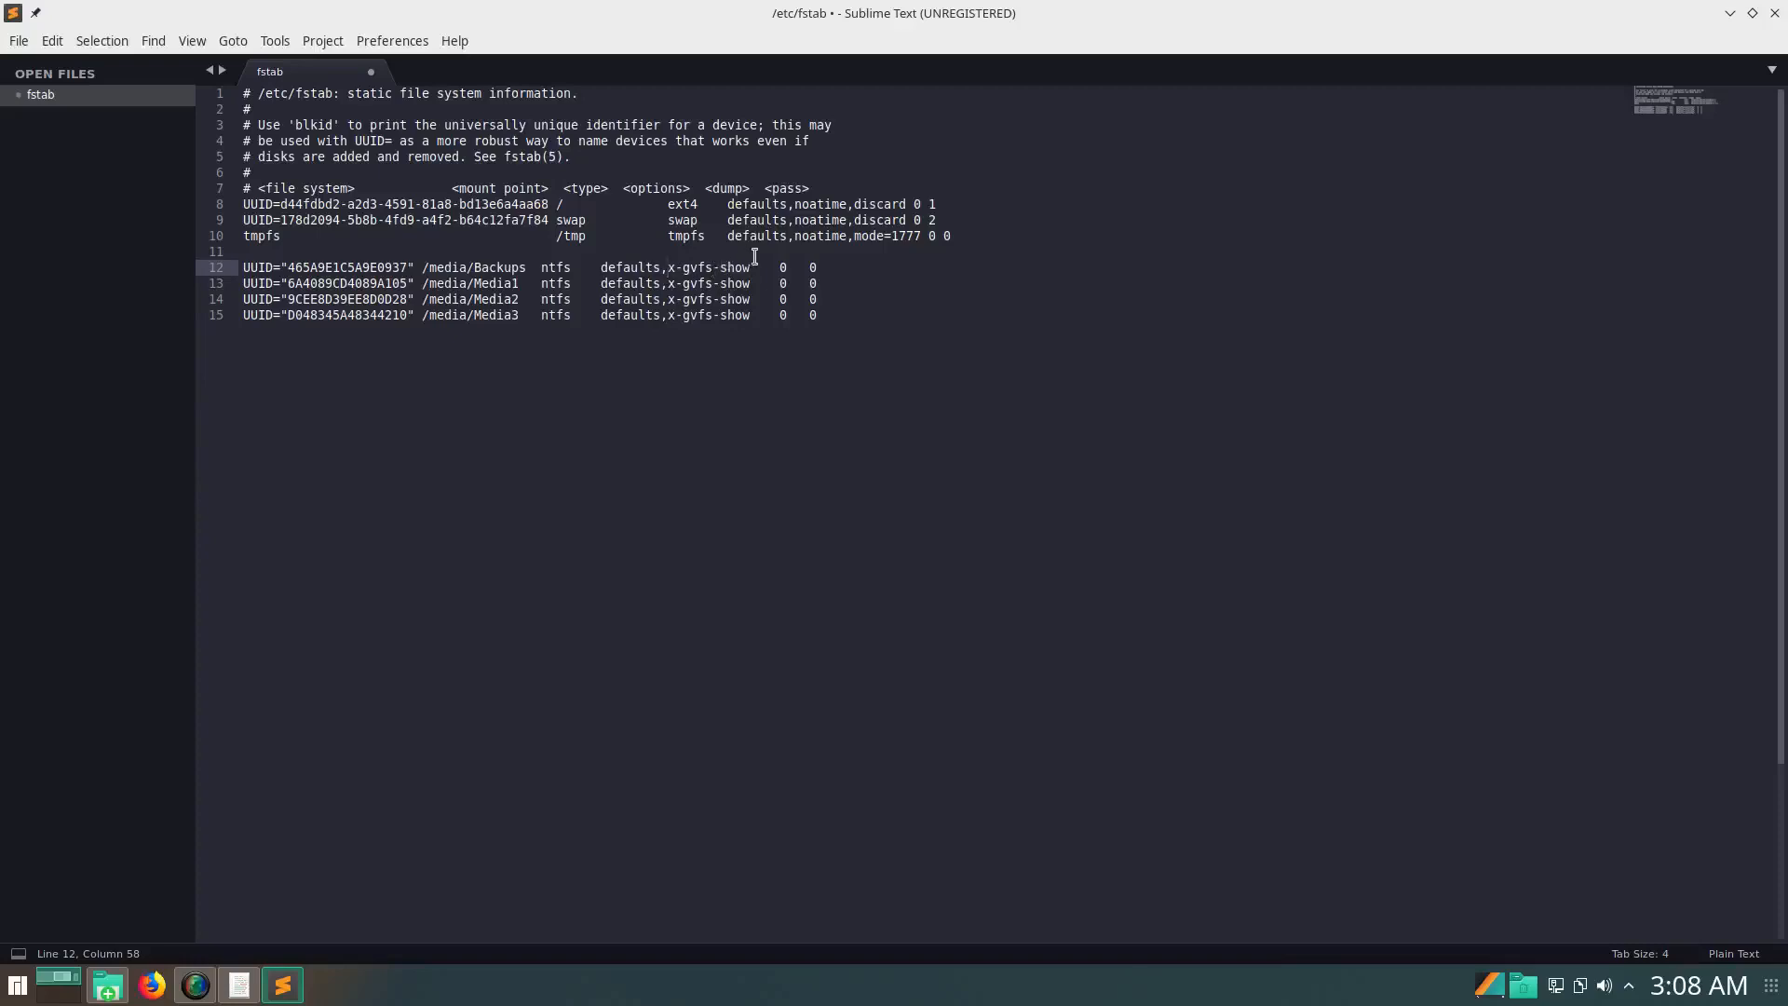
pyautogui.click(750, 267)
pyautogui.click(827, 320)
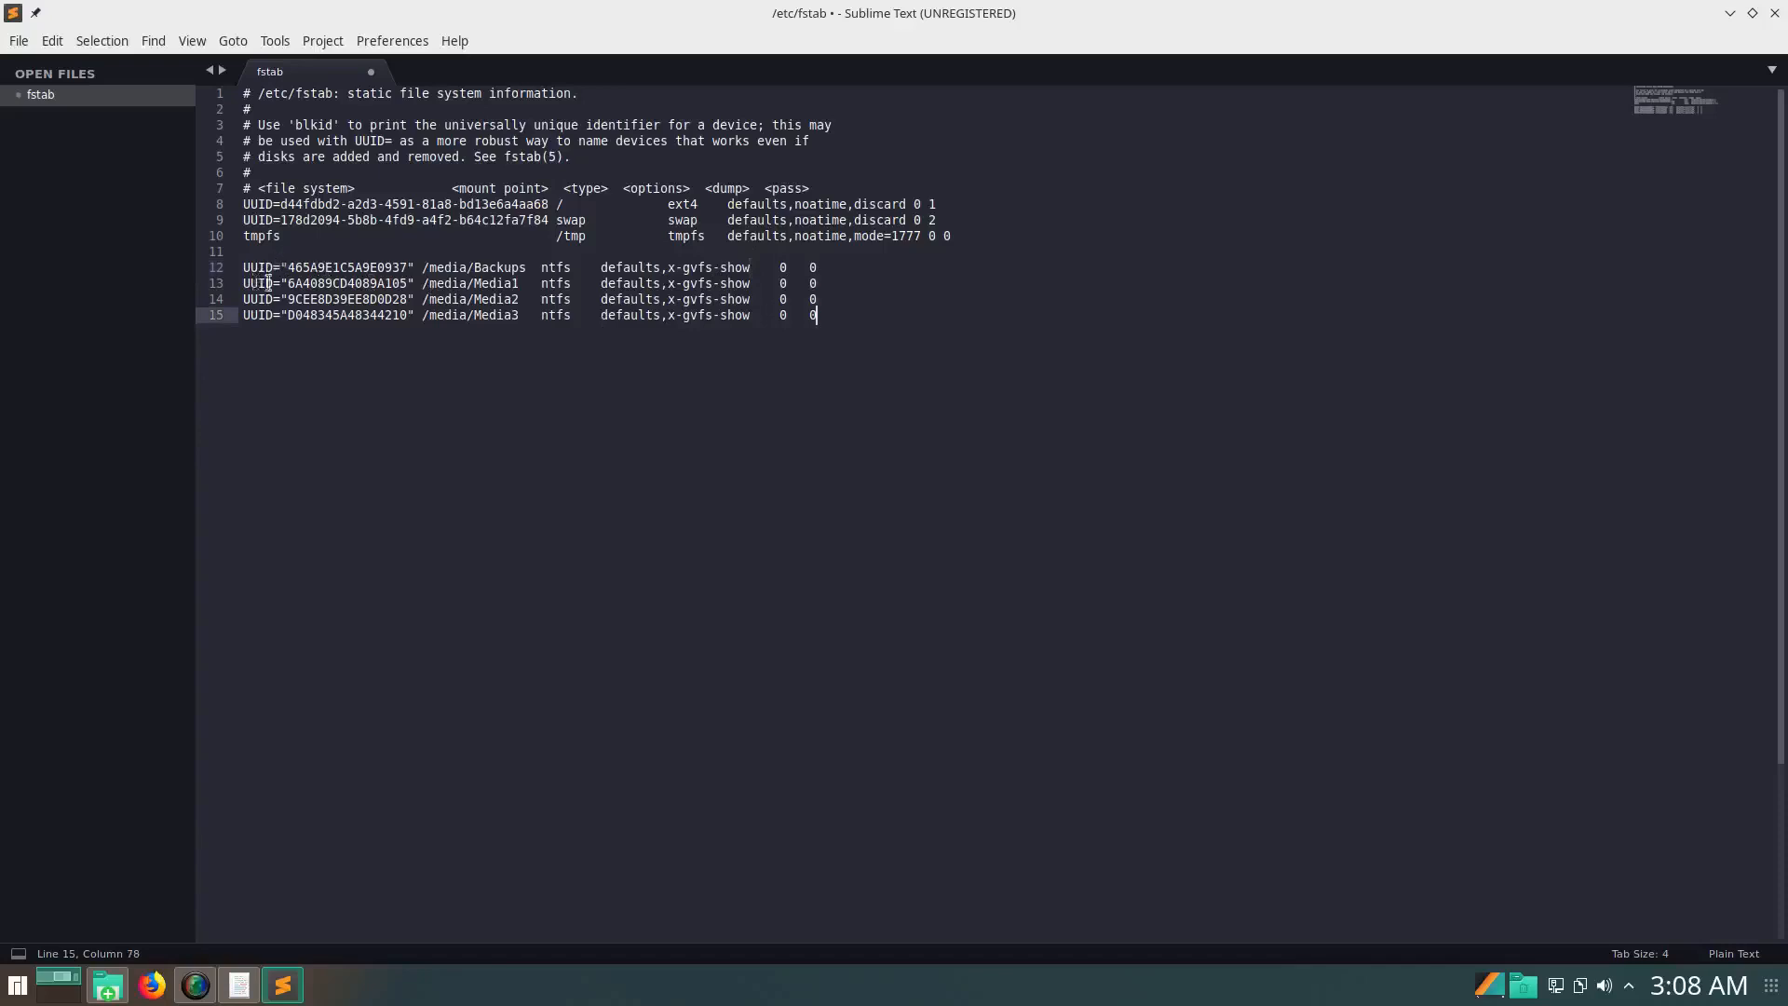
pyautogui.doubleClick(311, 283)
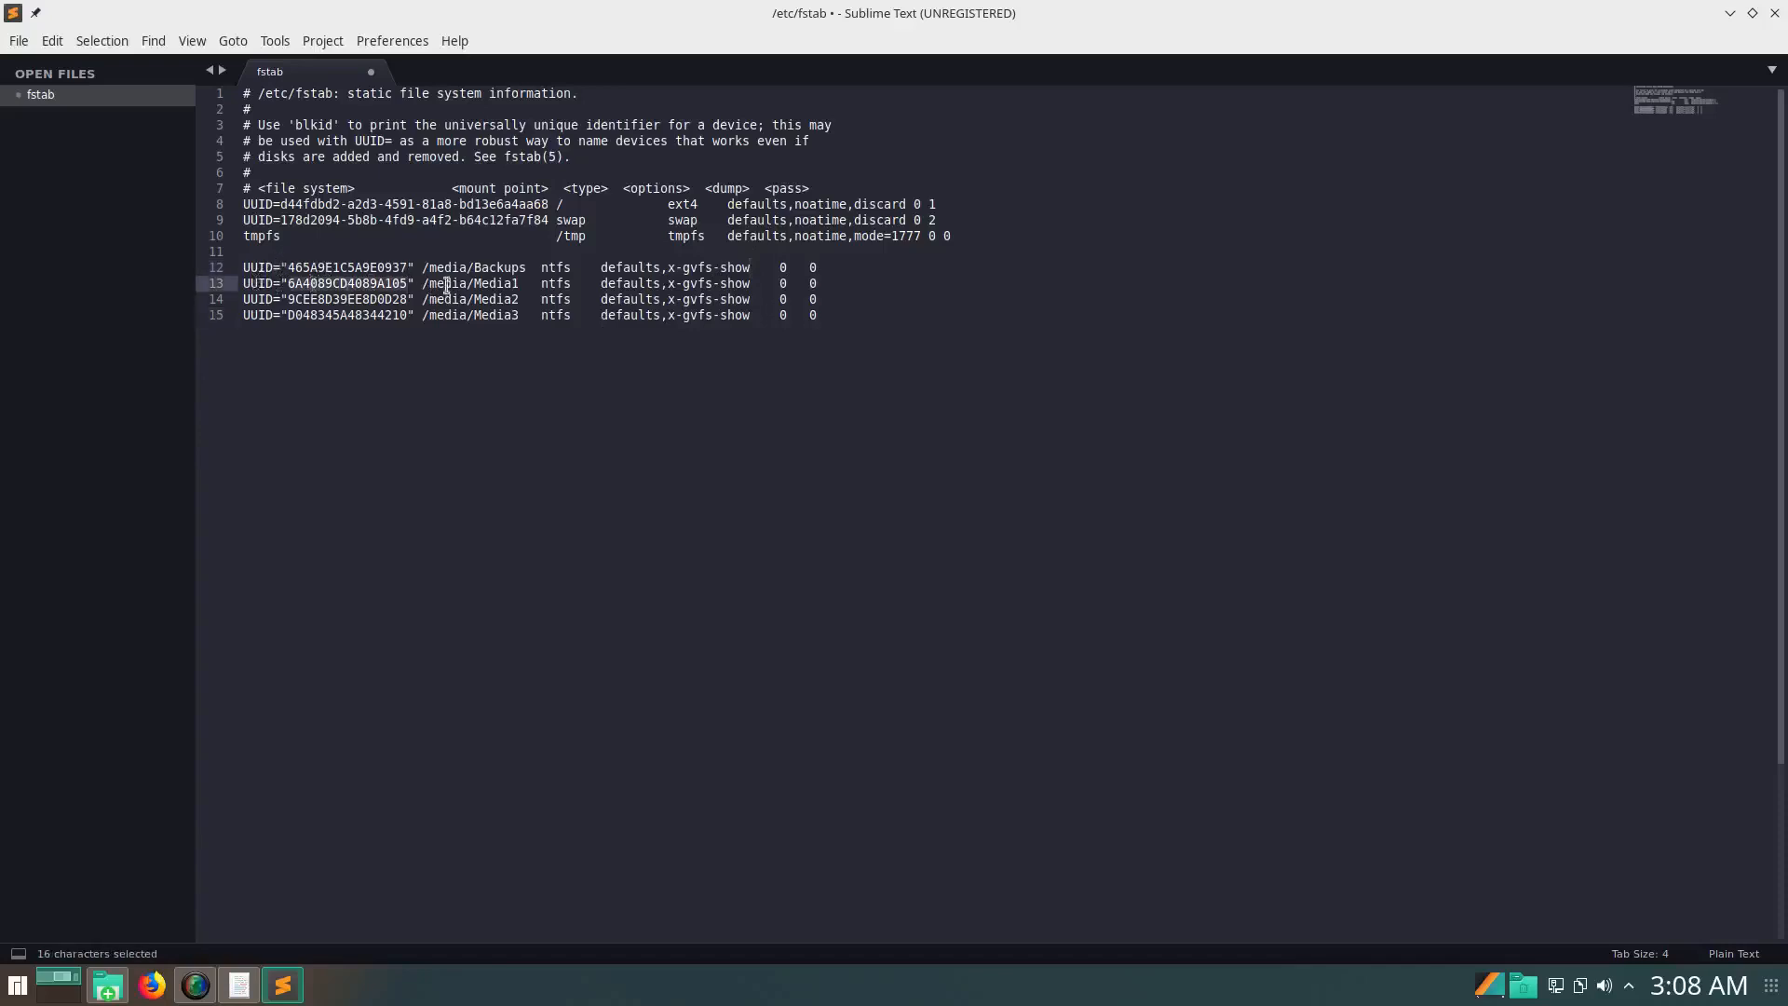
pyautogui.click(559, 283)
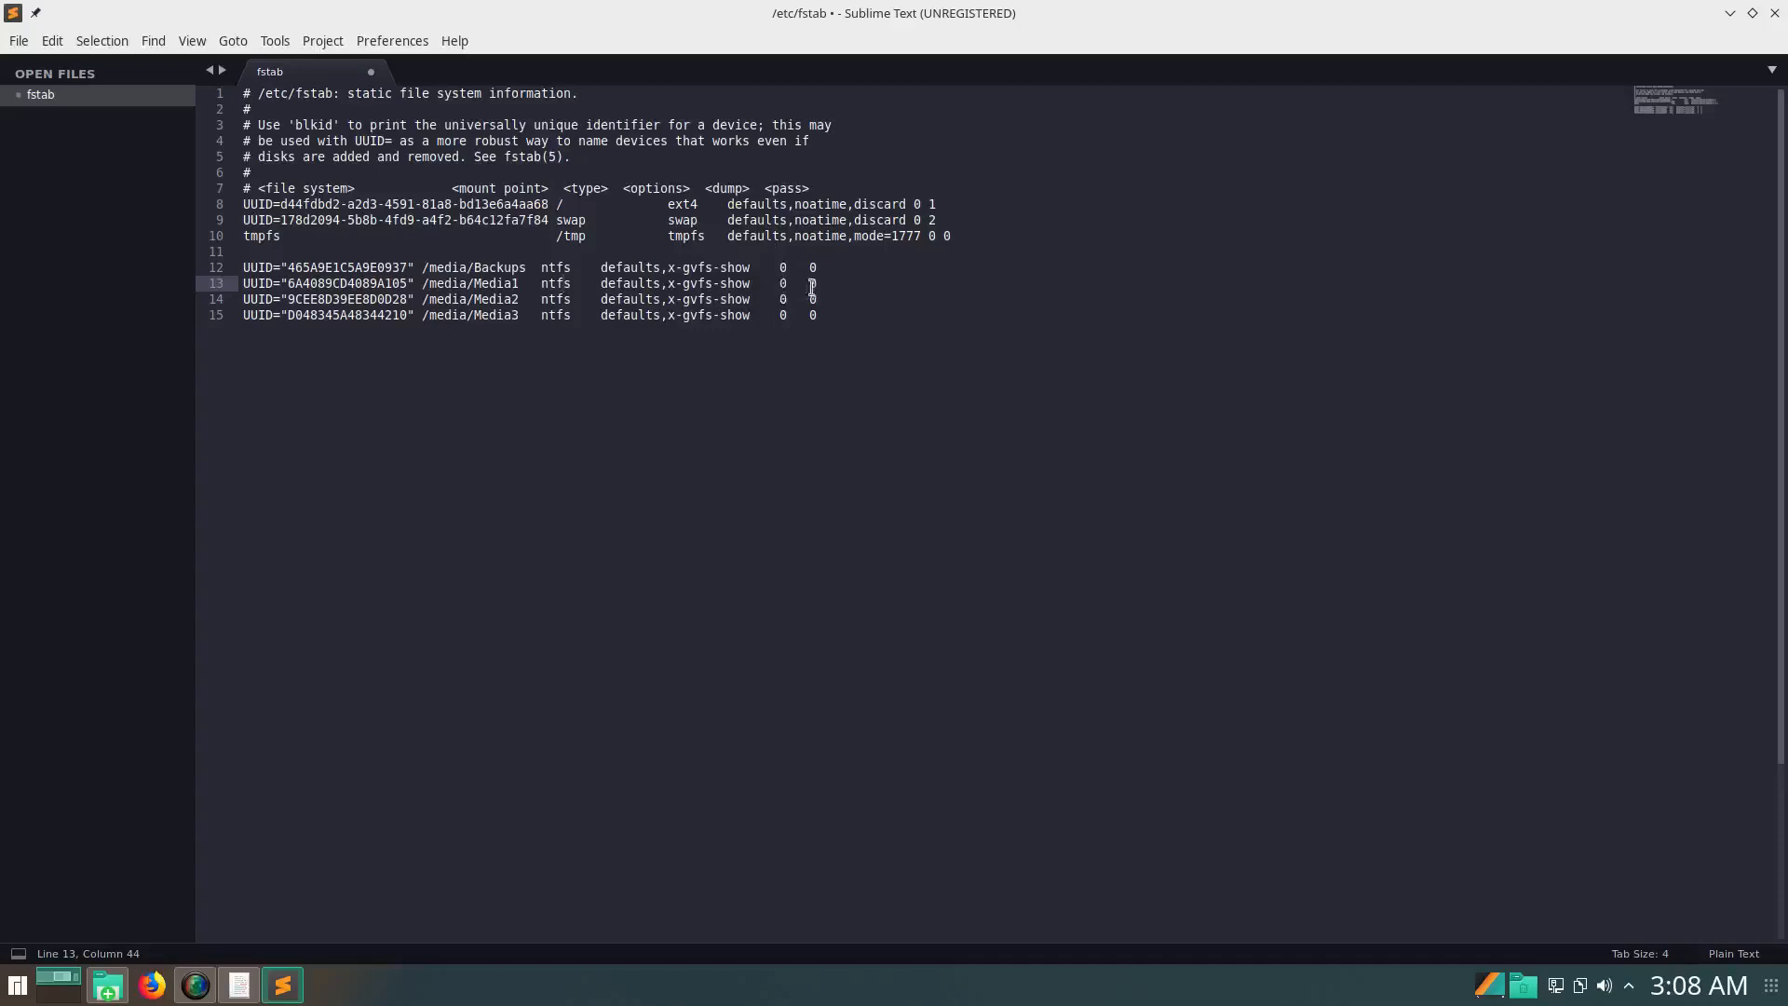
pyautogui.moveTo(850, 310); pyautogui.dragTo(242, 267)
pyautogui.click(493, 487)
# Save fstab by authenticating with the account password, and close the file and the editor
pyautogui.hotkey('ctrl', 's')
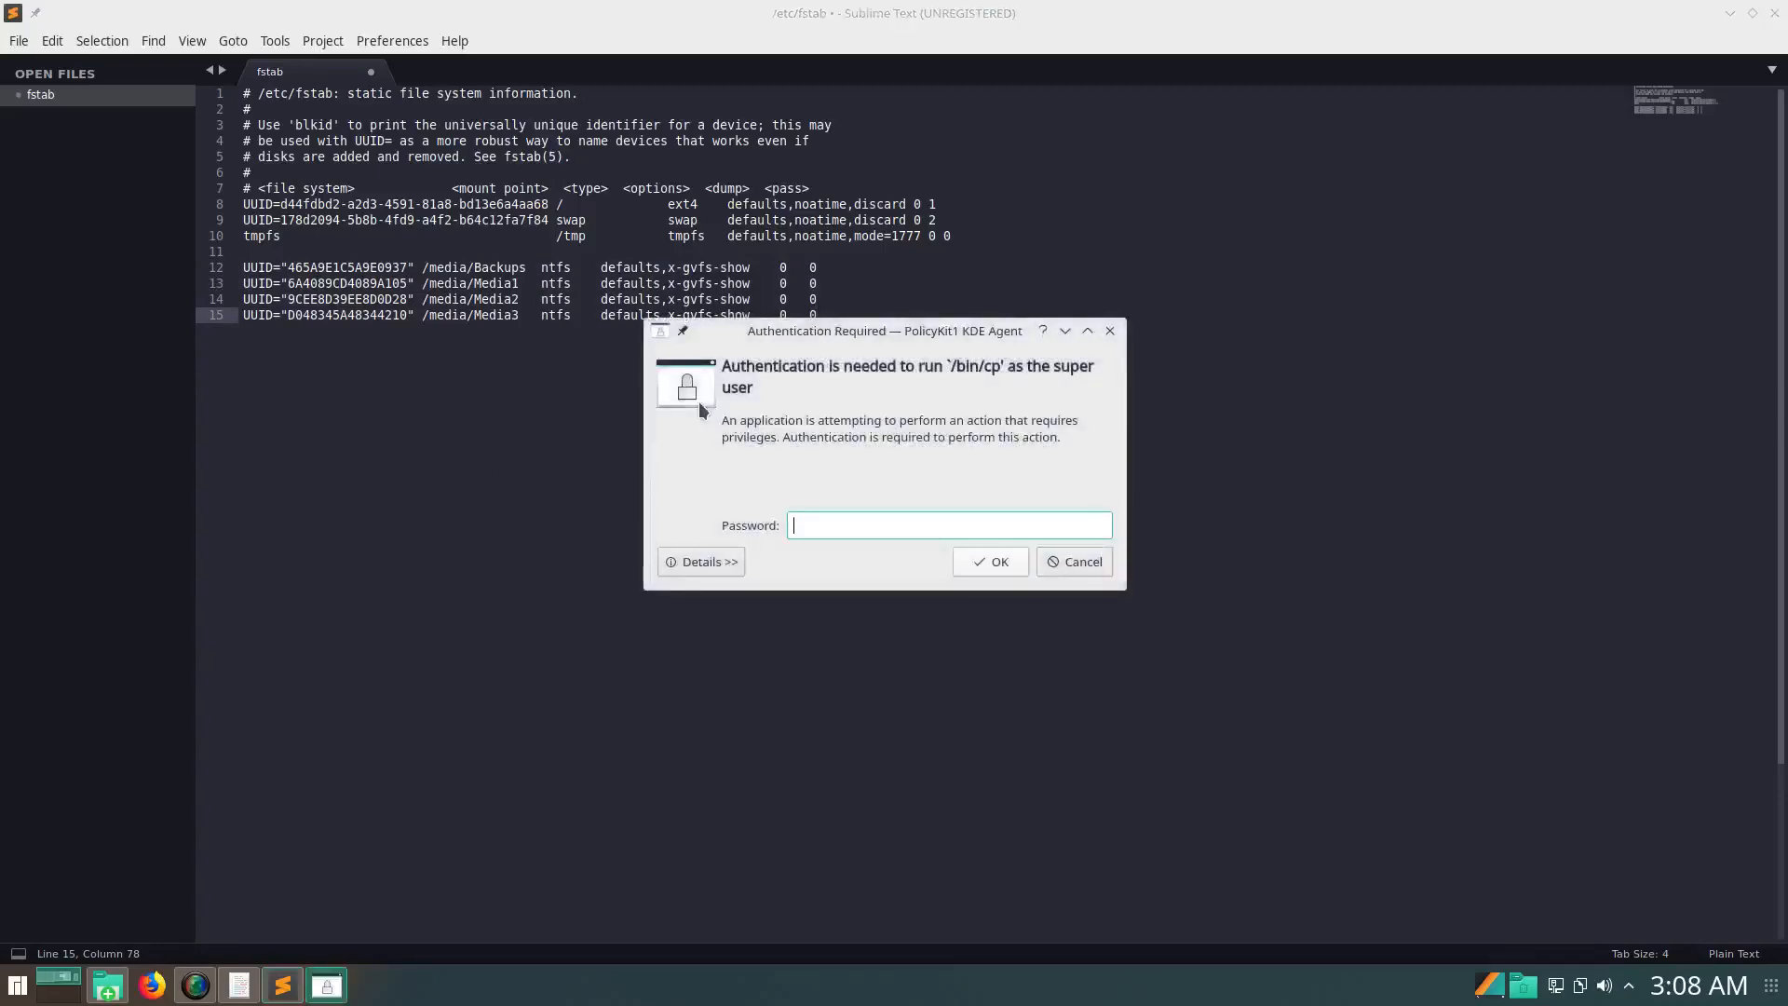
pyautogui.write('**')
pyautogui.press('Return')
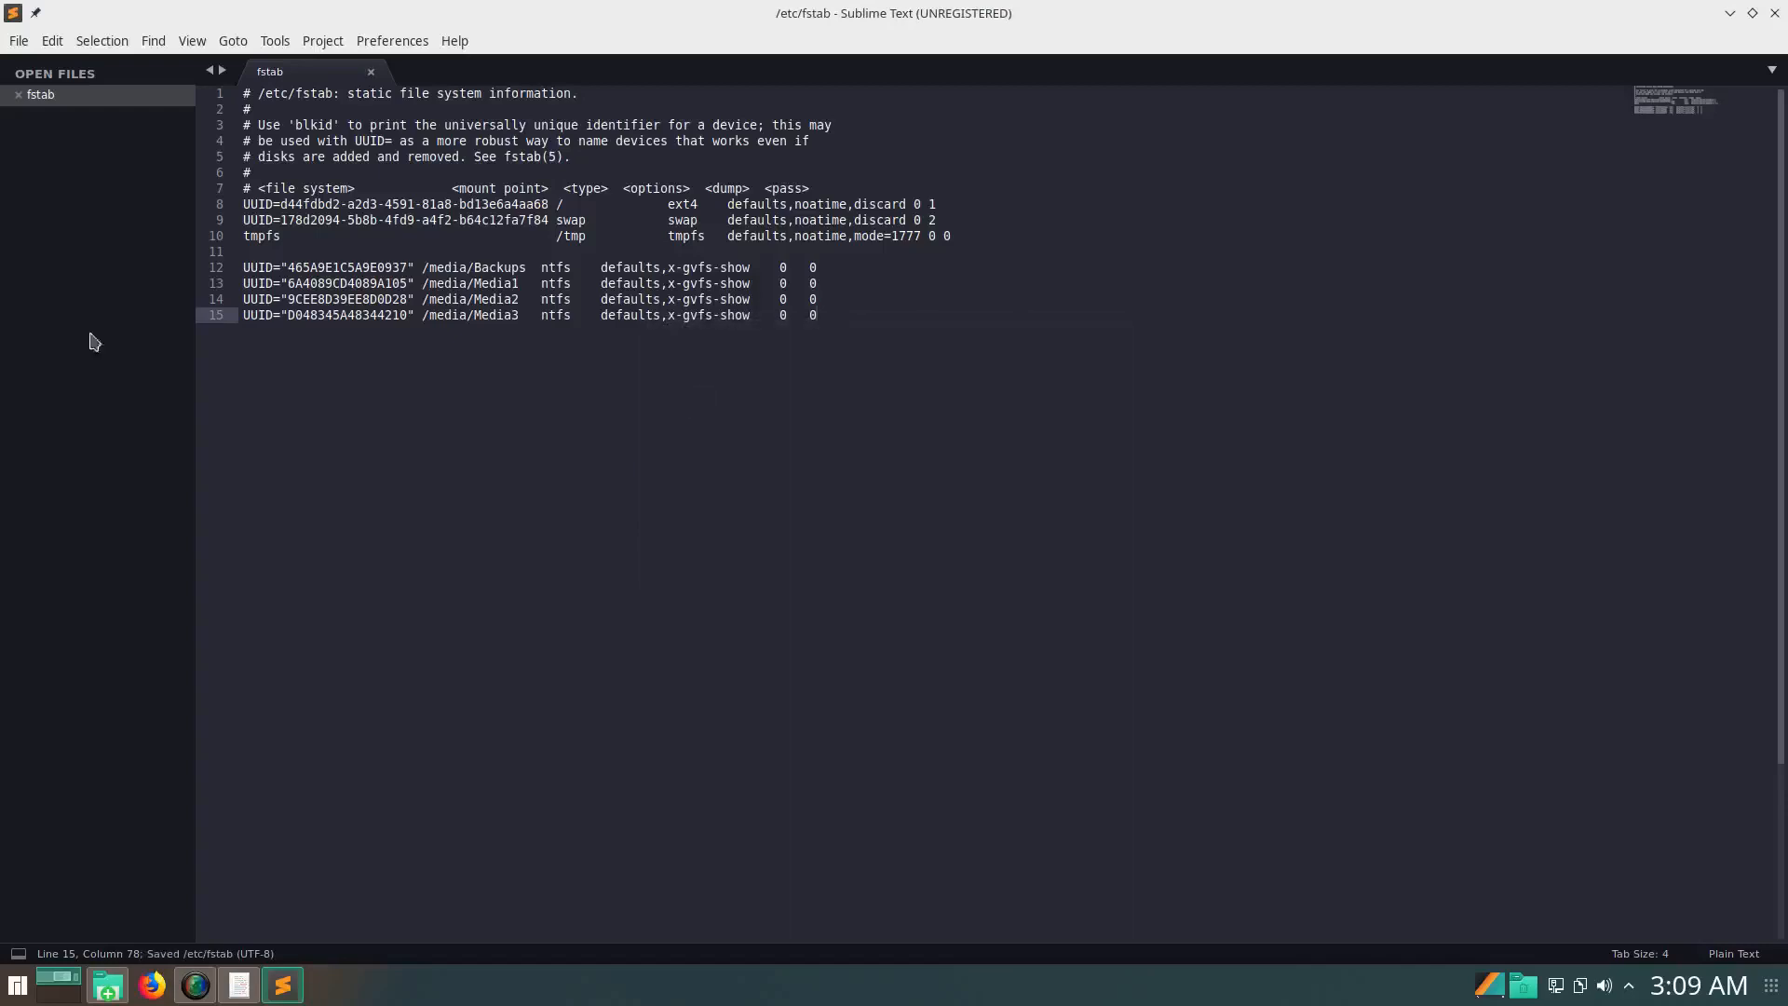
pyautogui.click(372, 72)
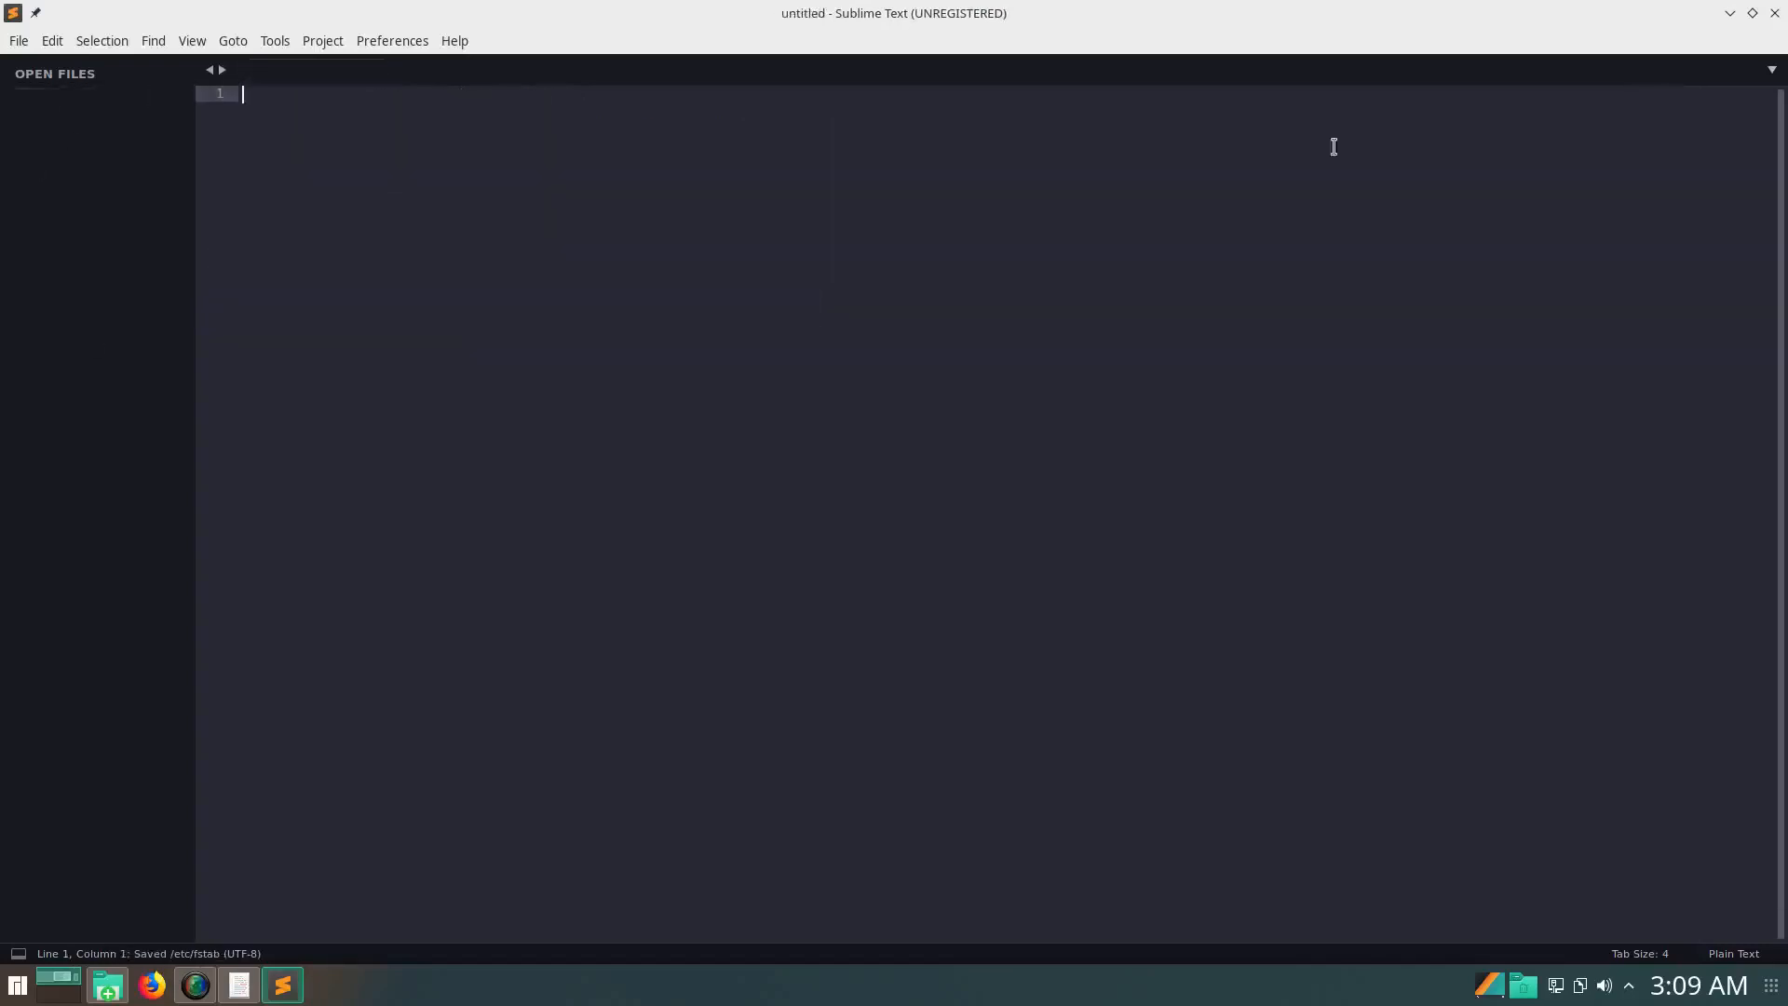
pyautogui.click(1774, 13)
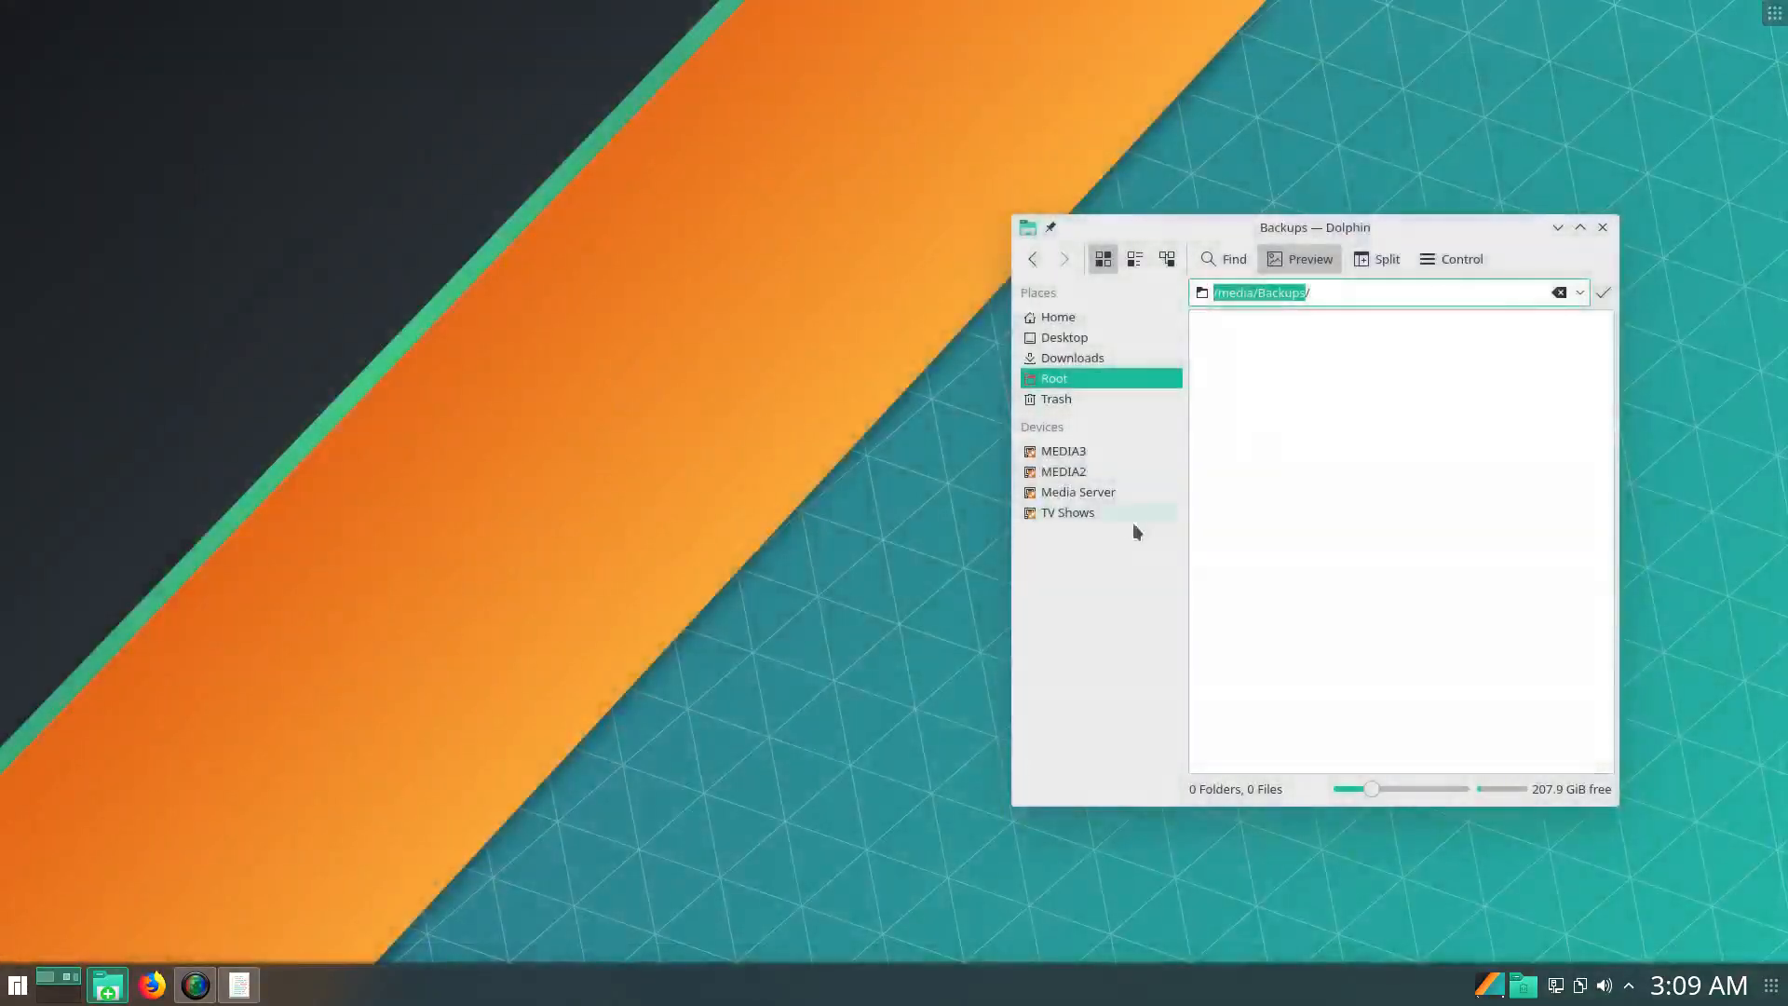
# Browse to the root's etc folder in a maximized Dolphin window and open fstab in the default editor
pyautogui.click(1080, 377)
pyautogui.click(1264, 445)
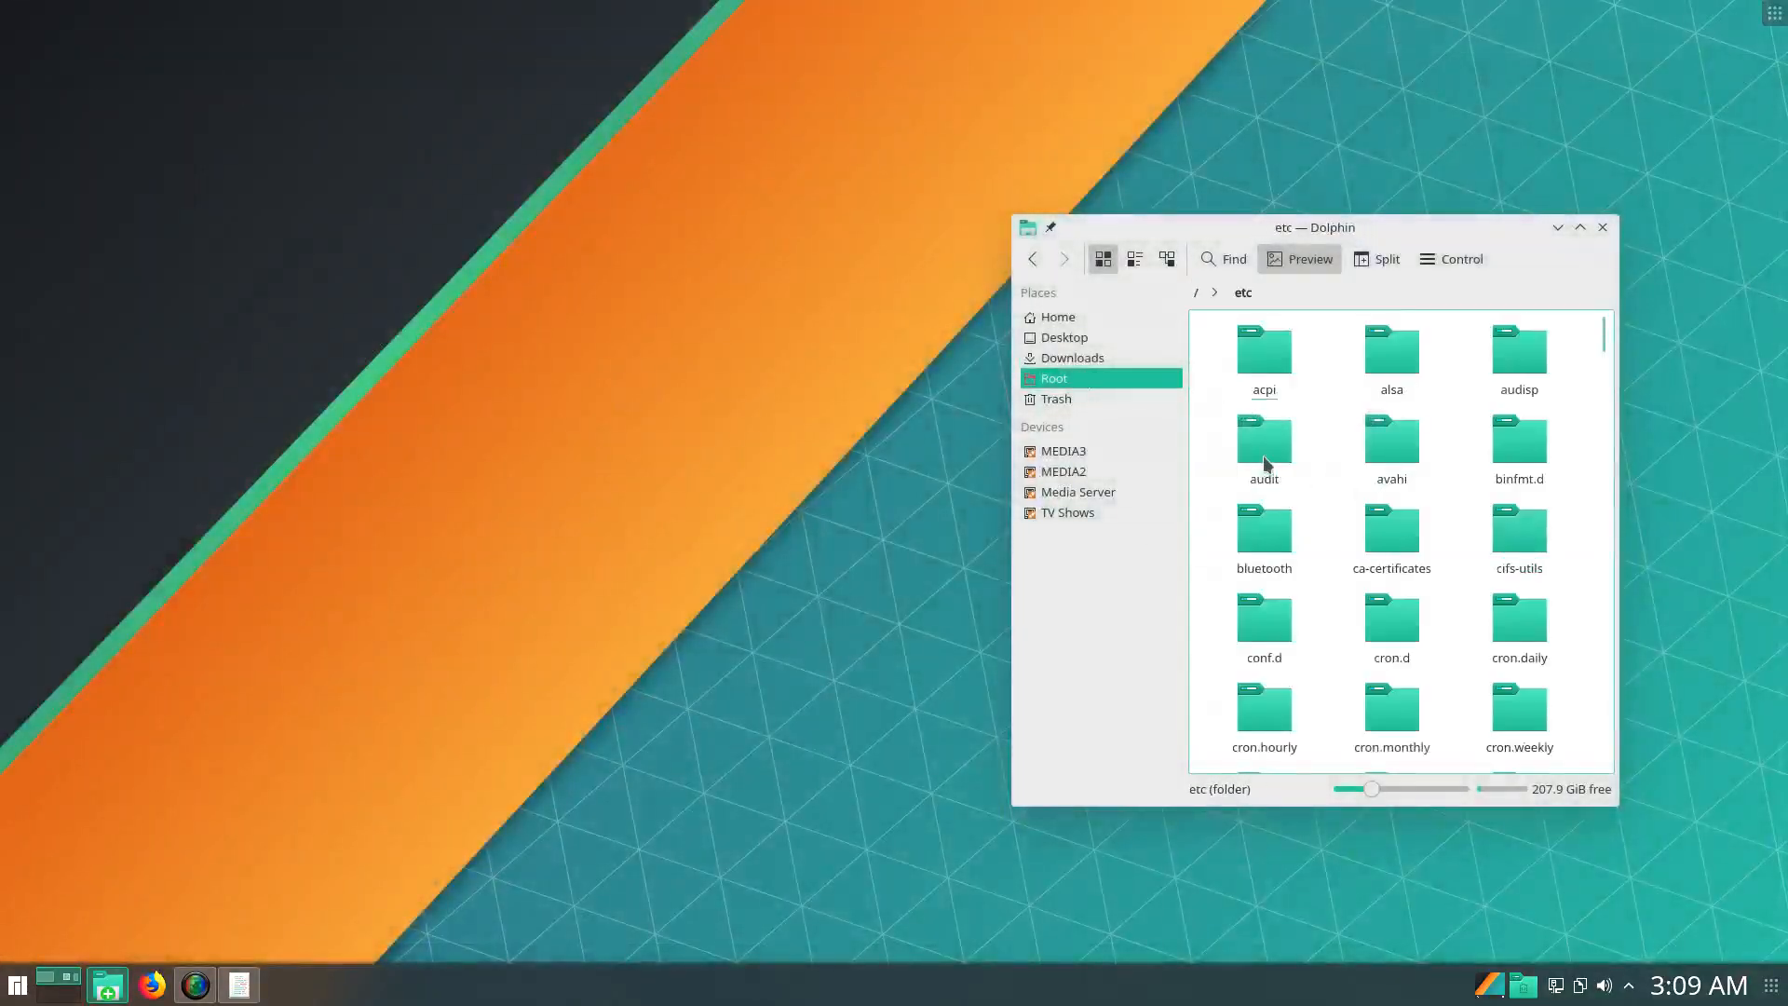
pyautogui.scroll(-8, 1400, 562)
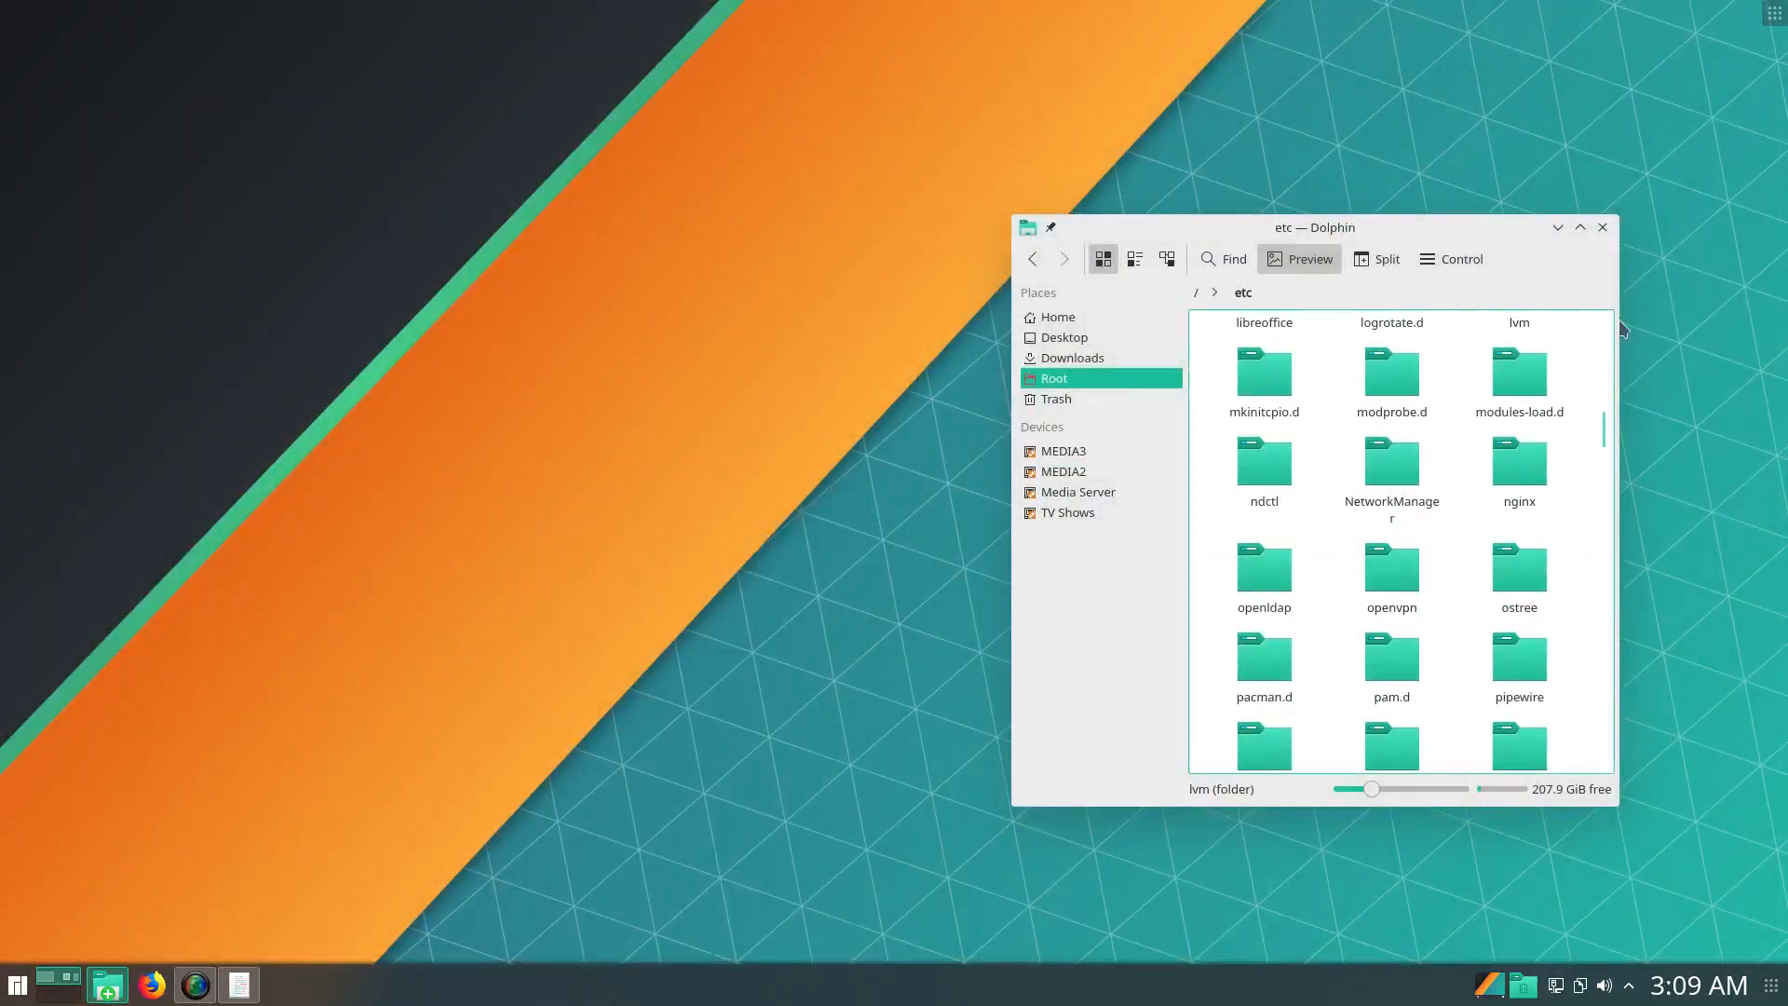
pyautogui.click(1582, 226)
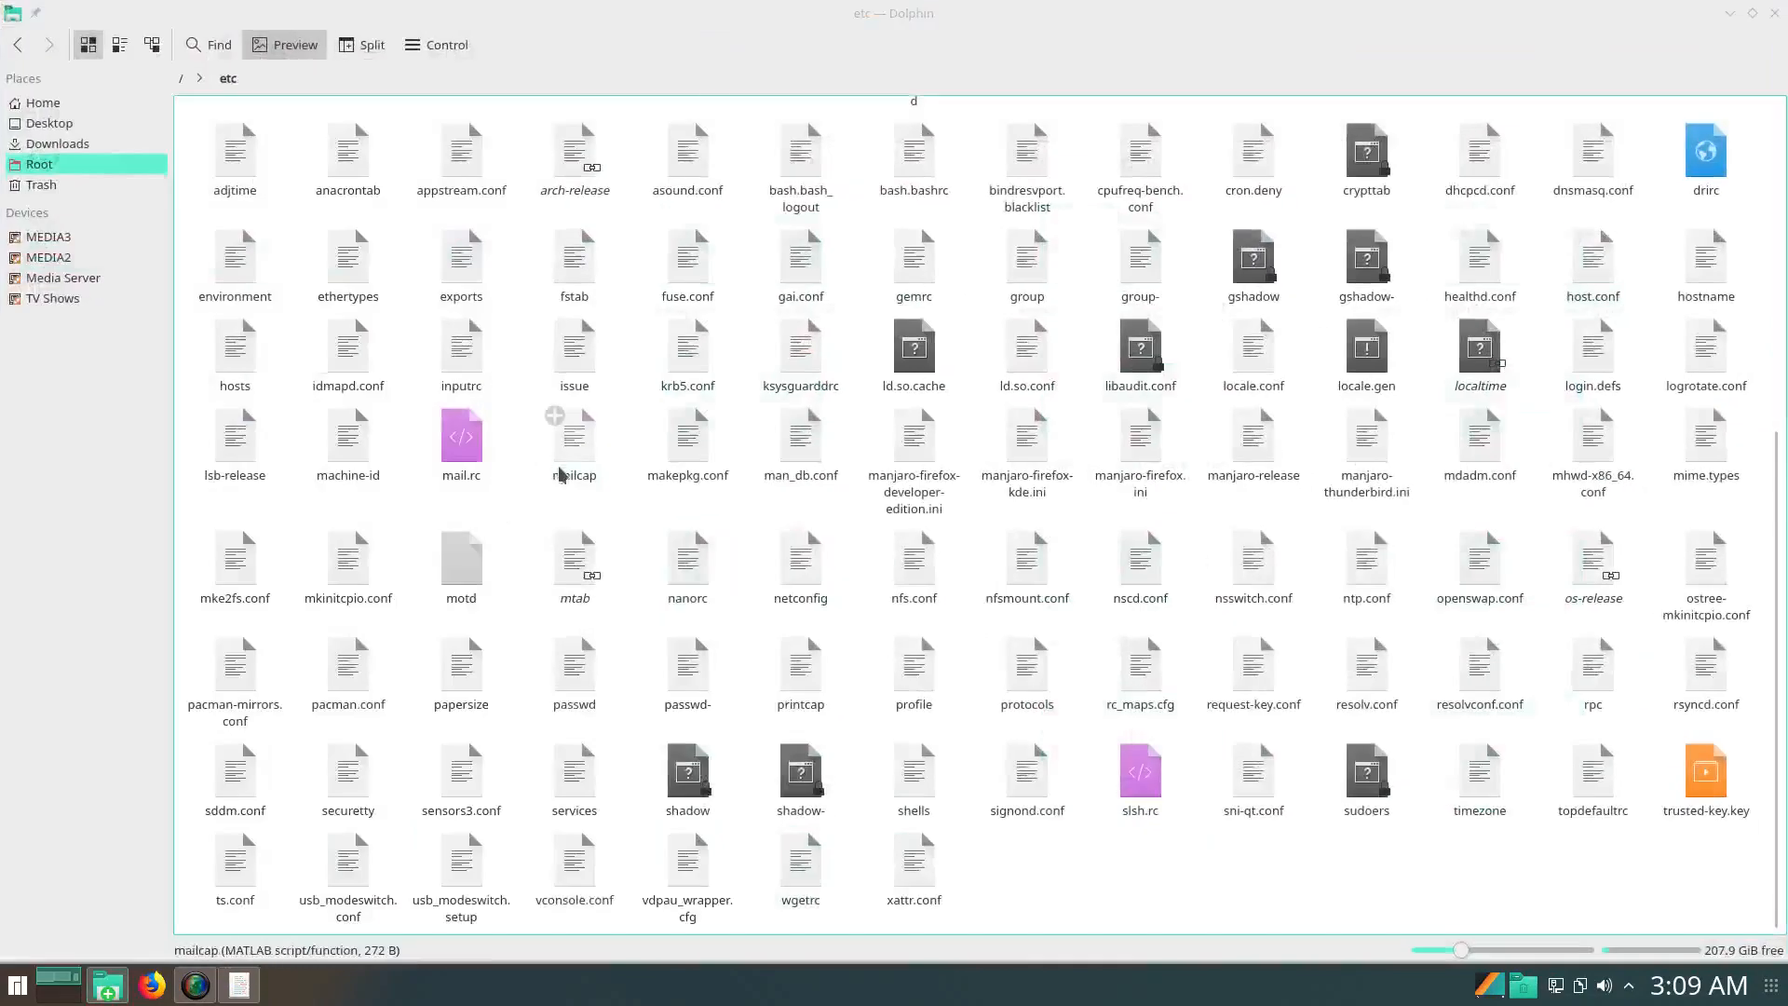
pyautogui.scroll(6, 559, 475)
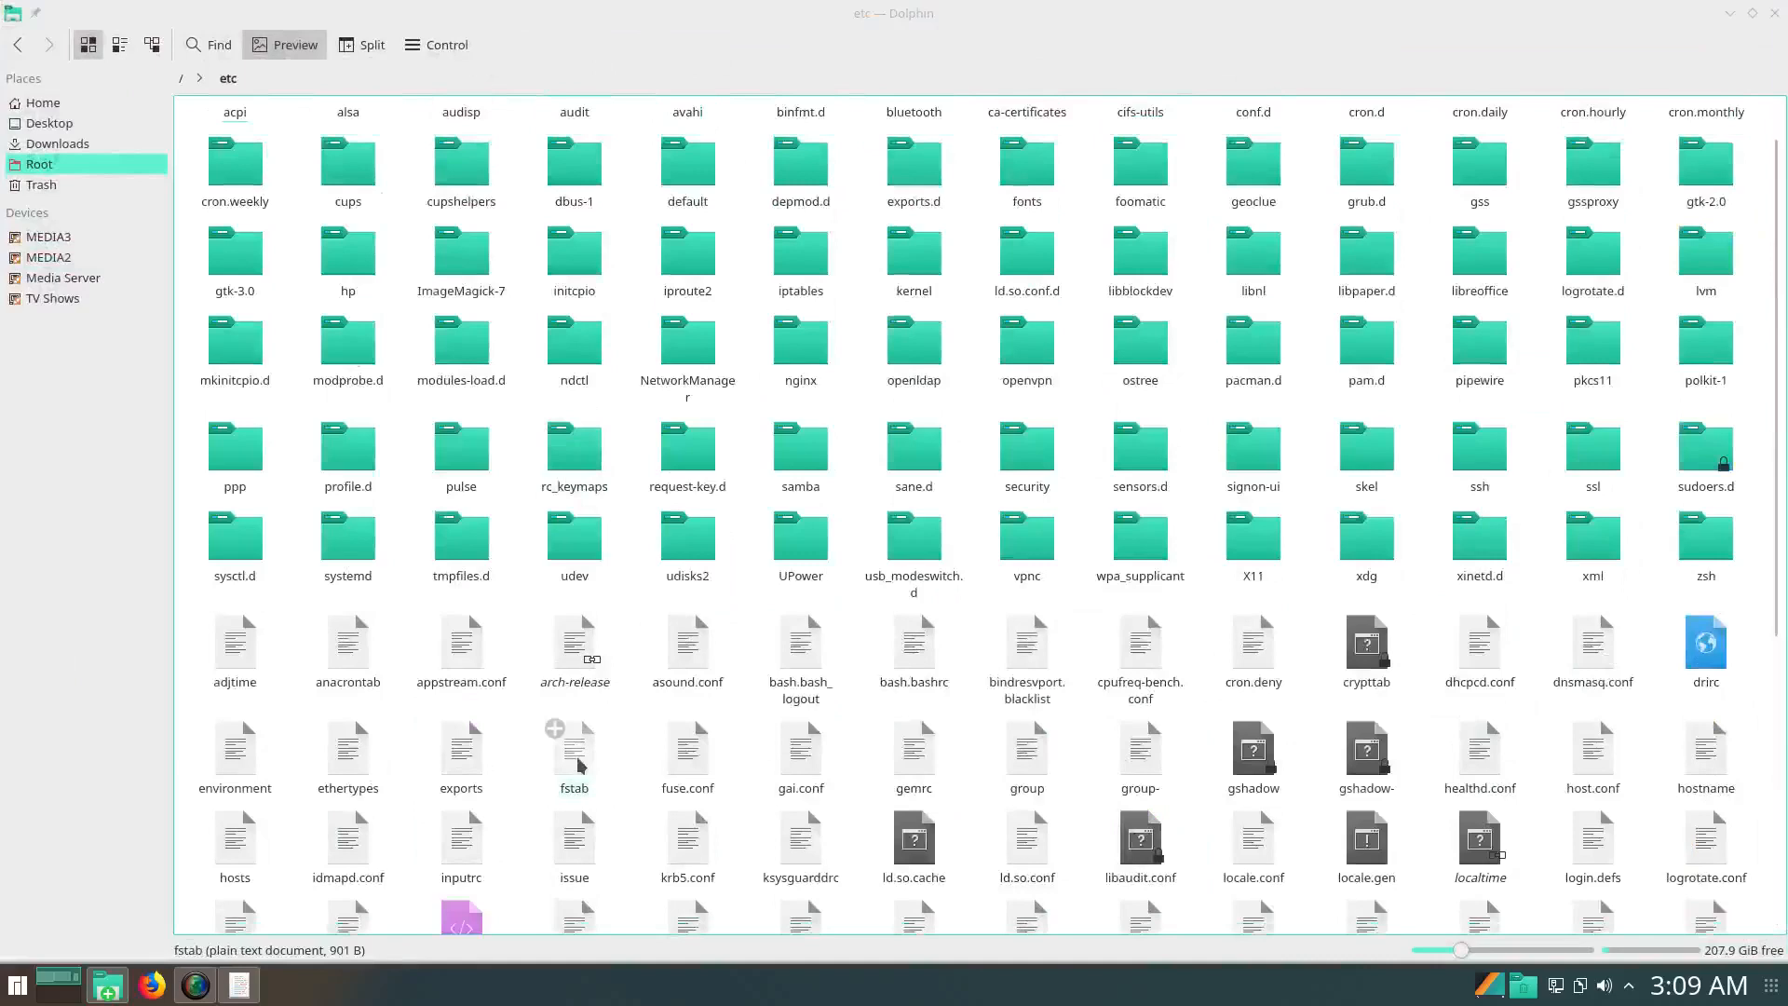
pyautogui.click(579, 764)
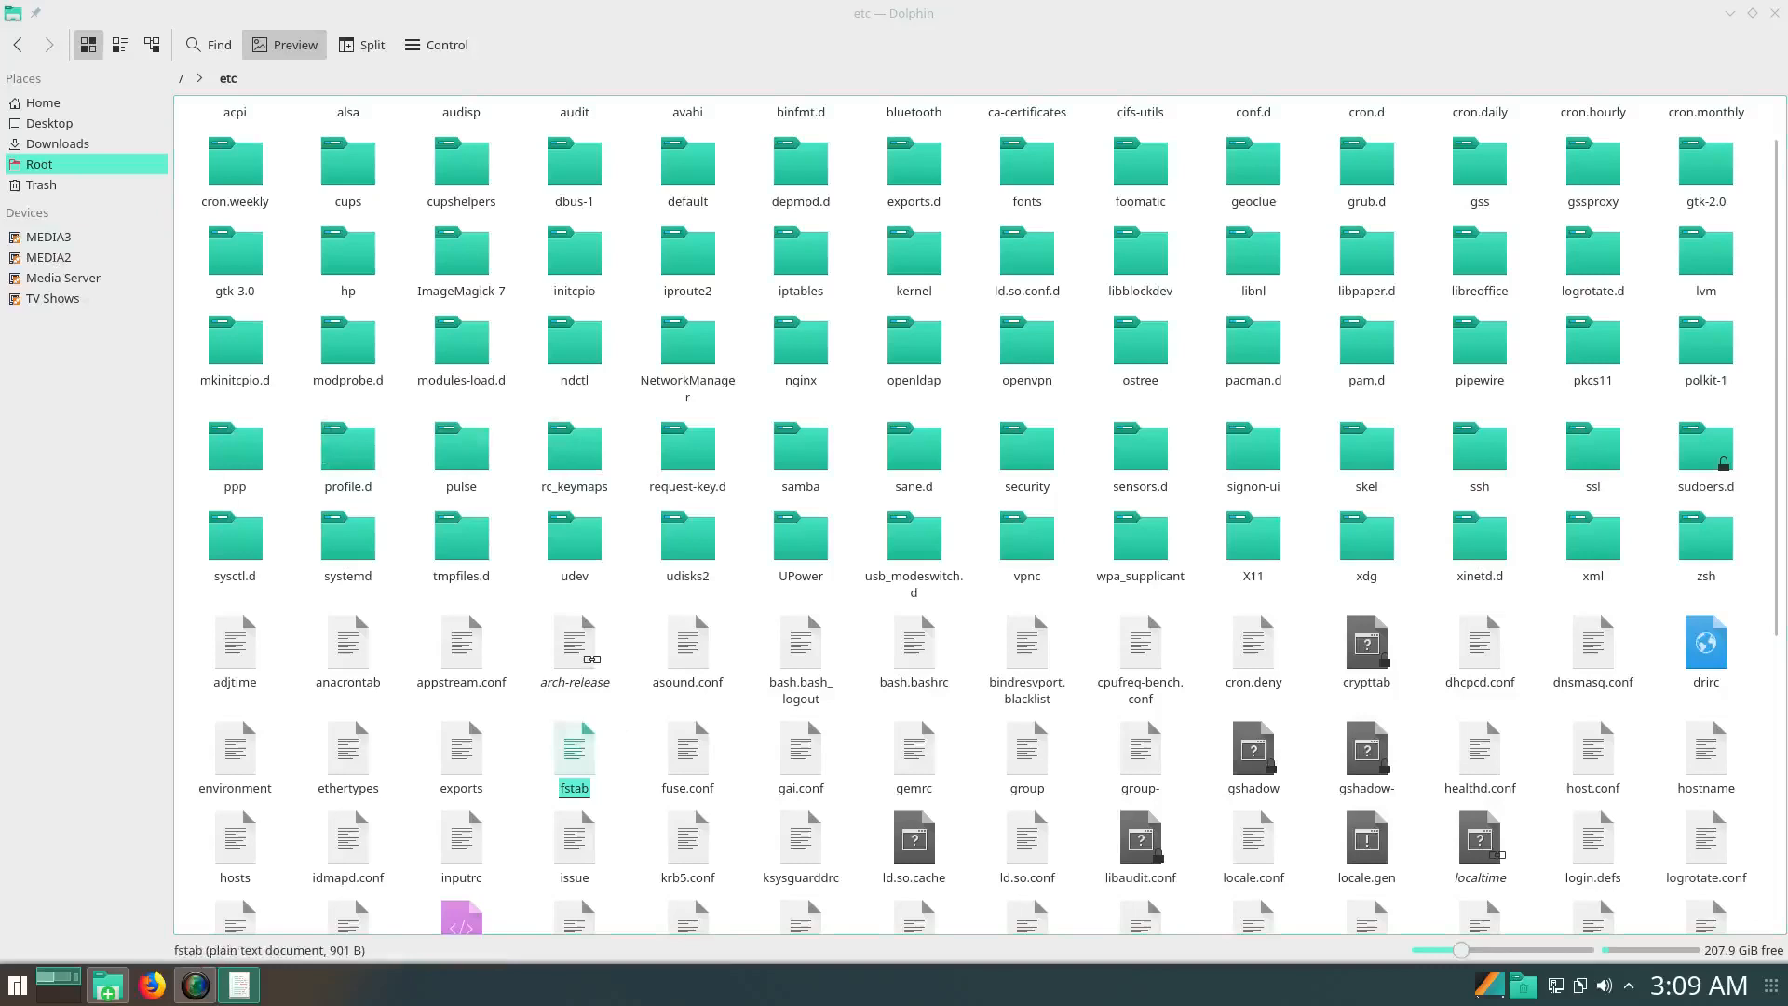
pyautogui.click(620, 782)
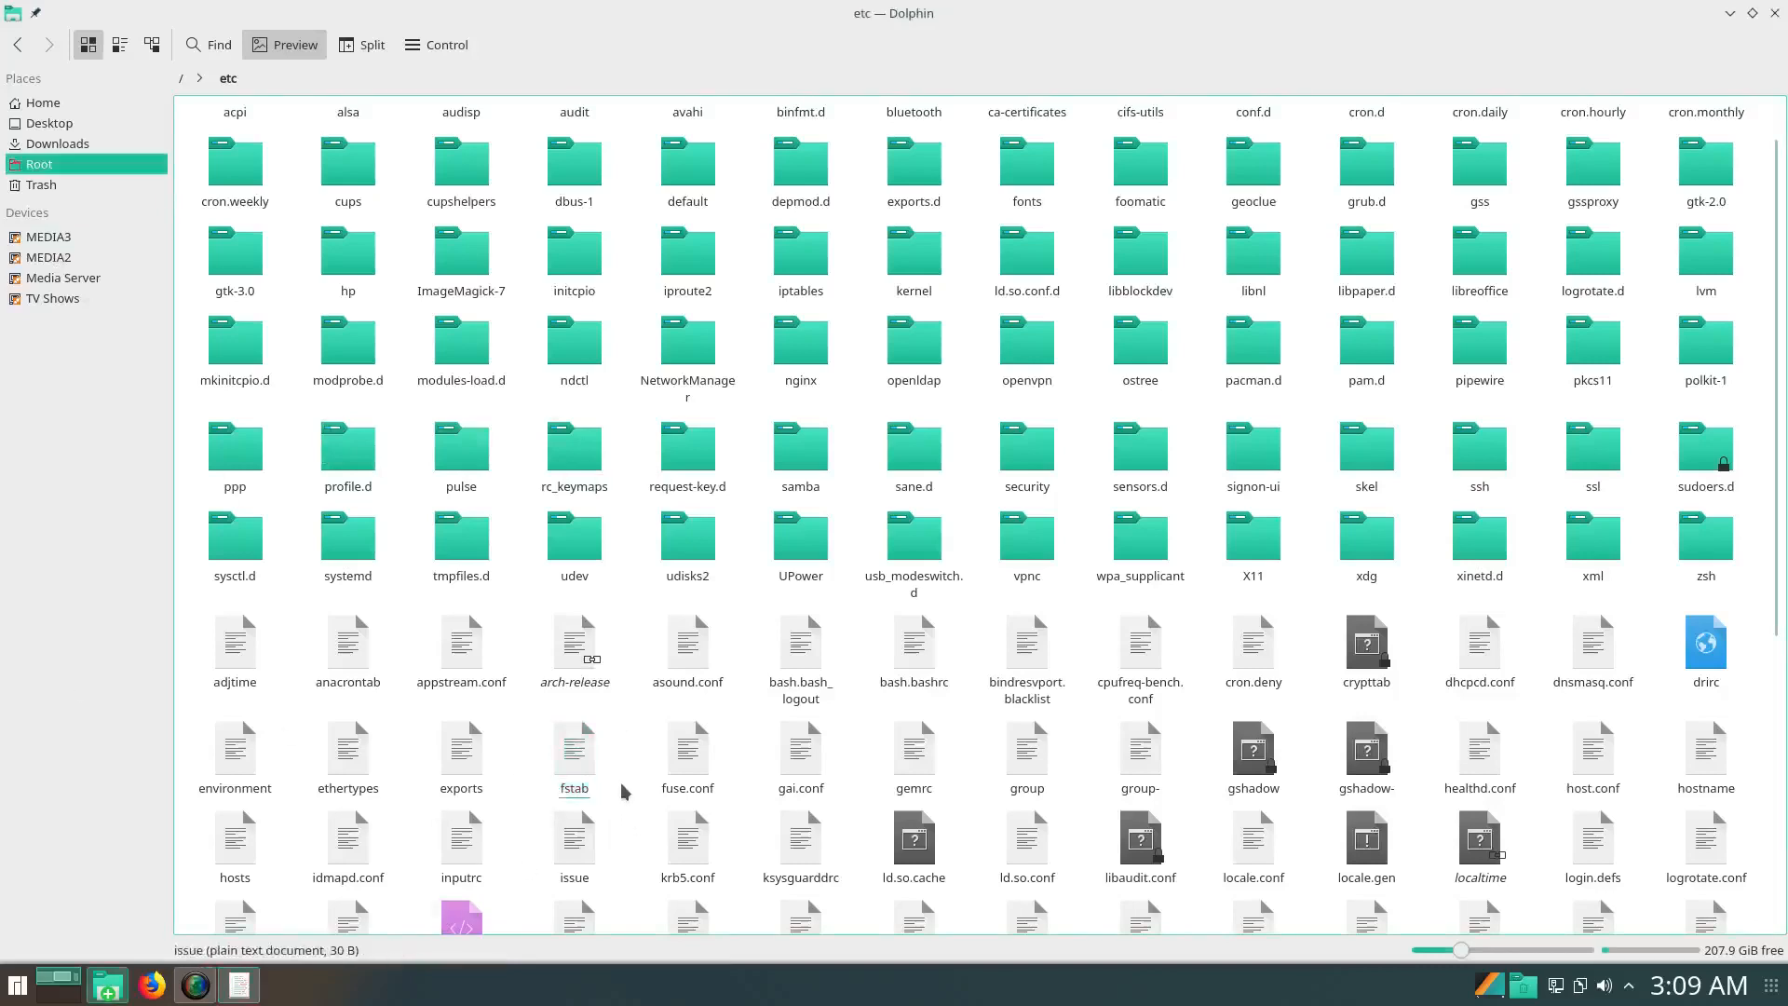
# Open fstab with Sublime Text from the Development applications, remembering the association for all plain text documents
pyautogui.rightClick(590, 773)
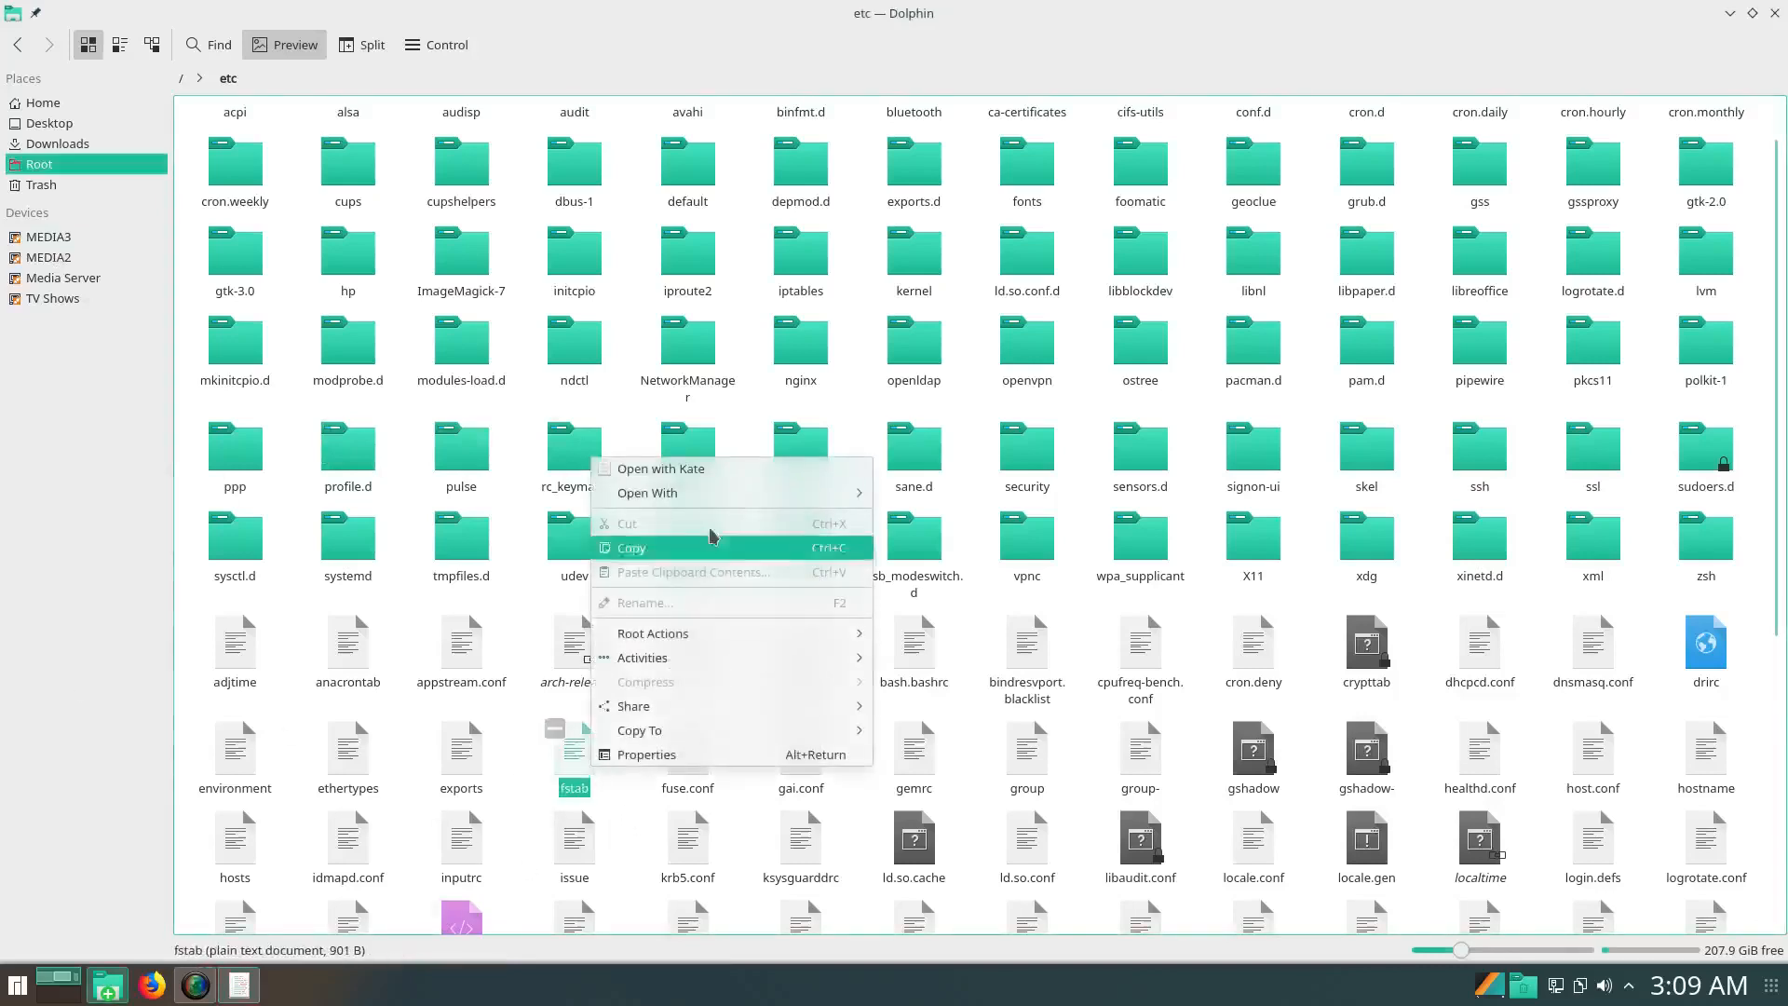
pyautogui.moveTo(749, 495)
pyautogui.click(956, 577)
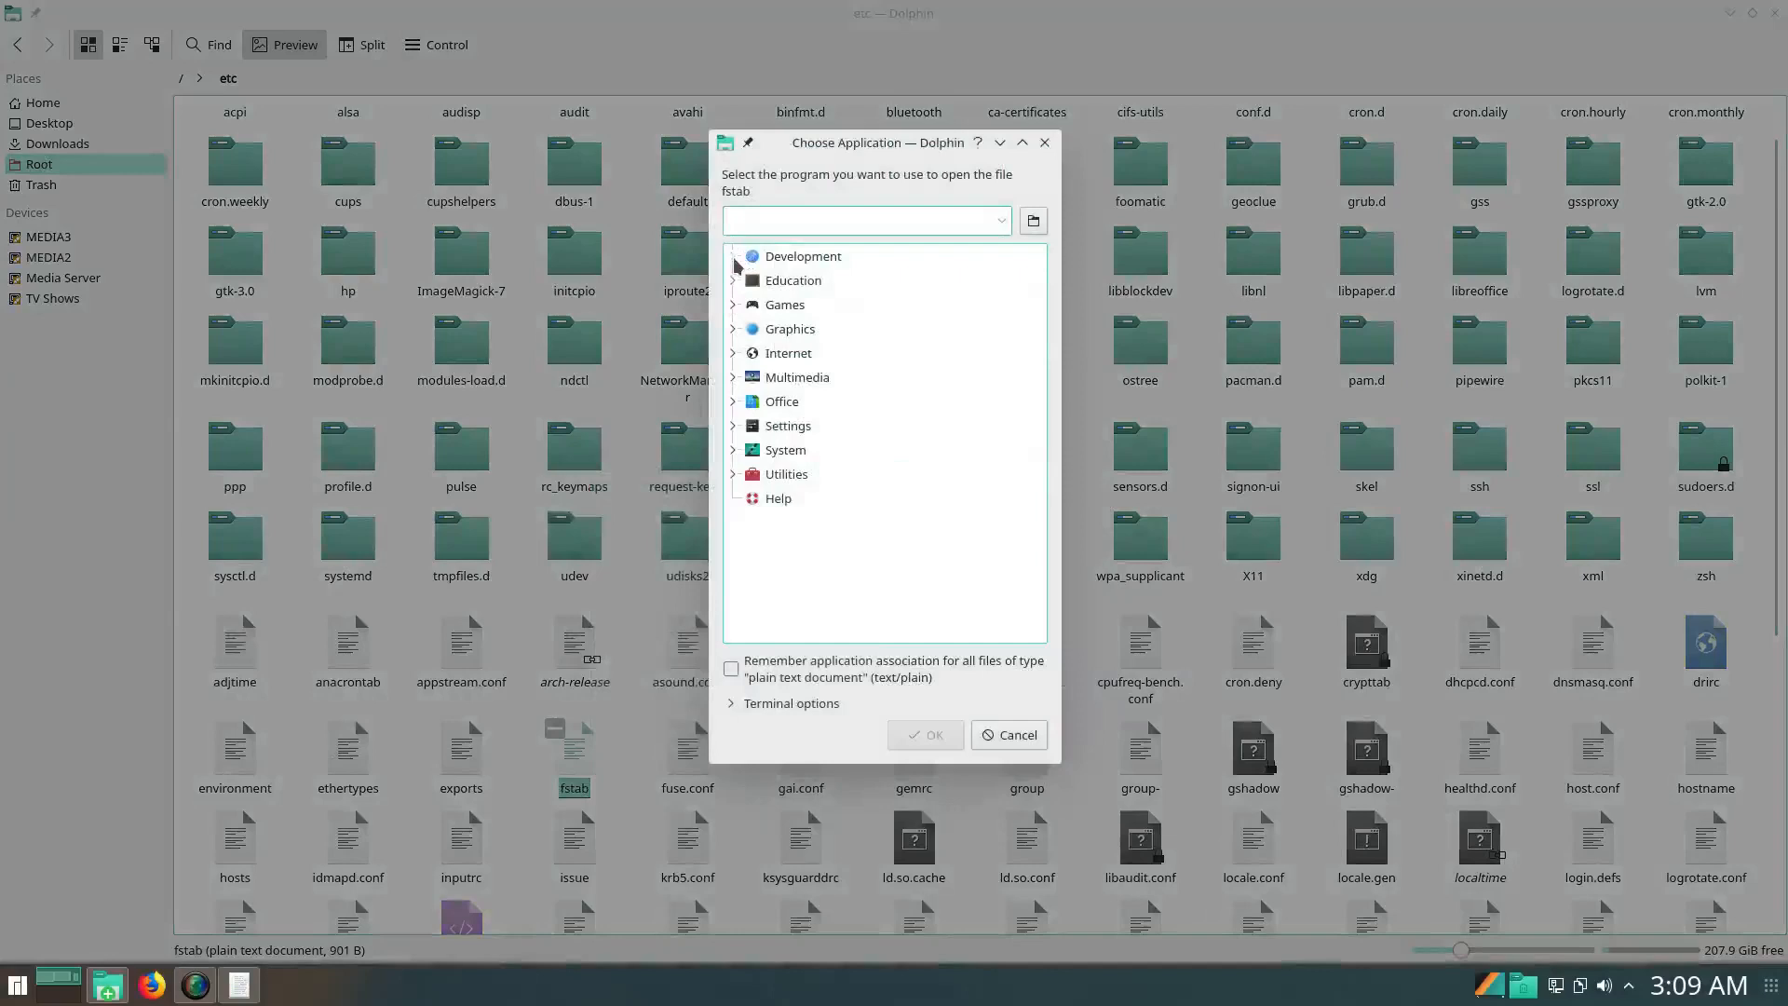
pyautogui.click(734, 256)
pyautogui.click(815, 477)
pyautogui.click(732, 671)
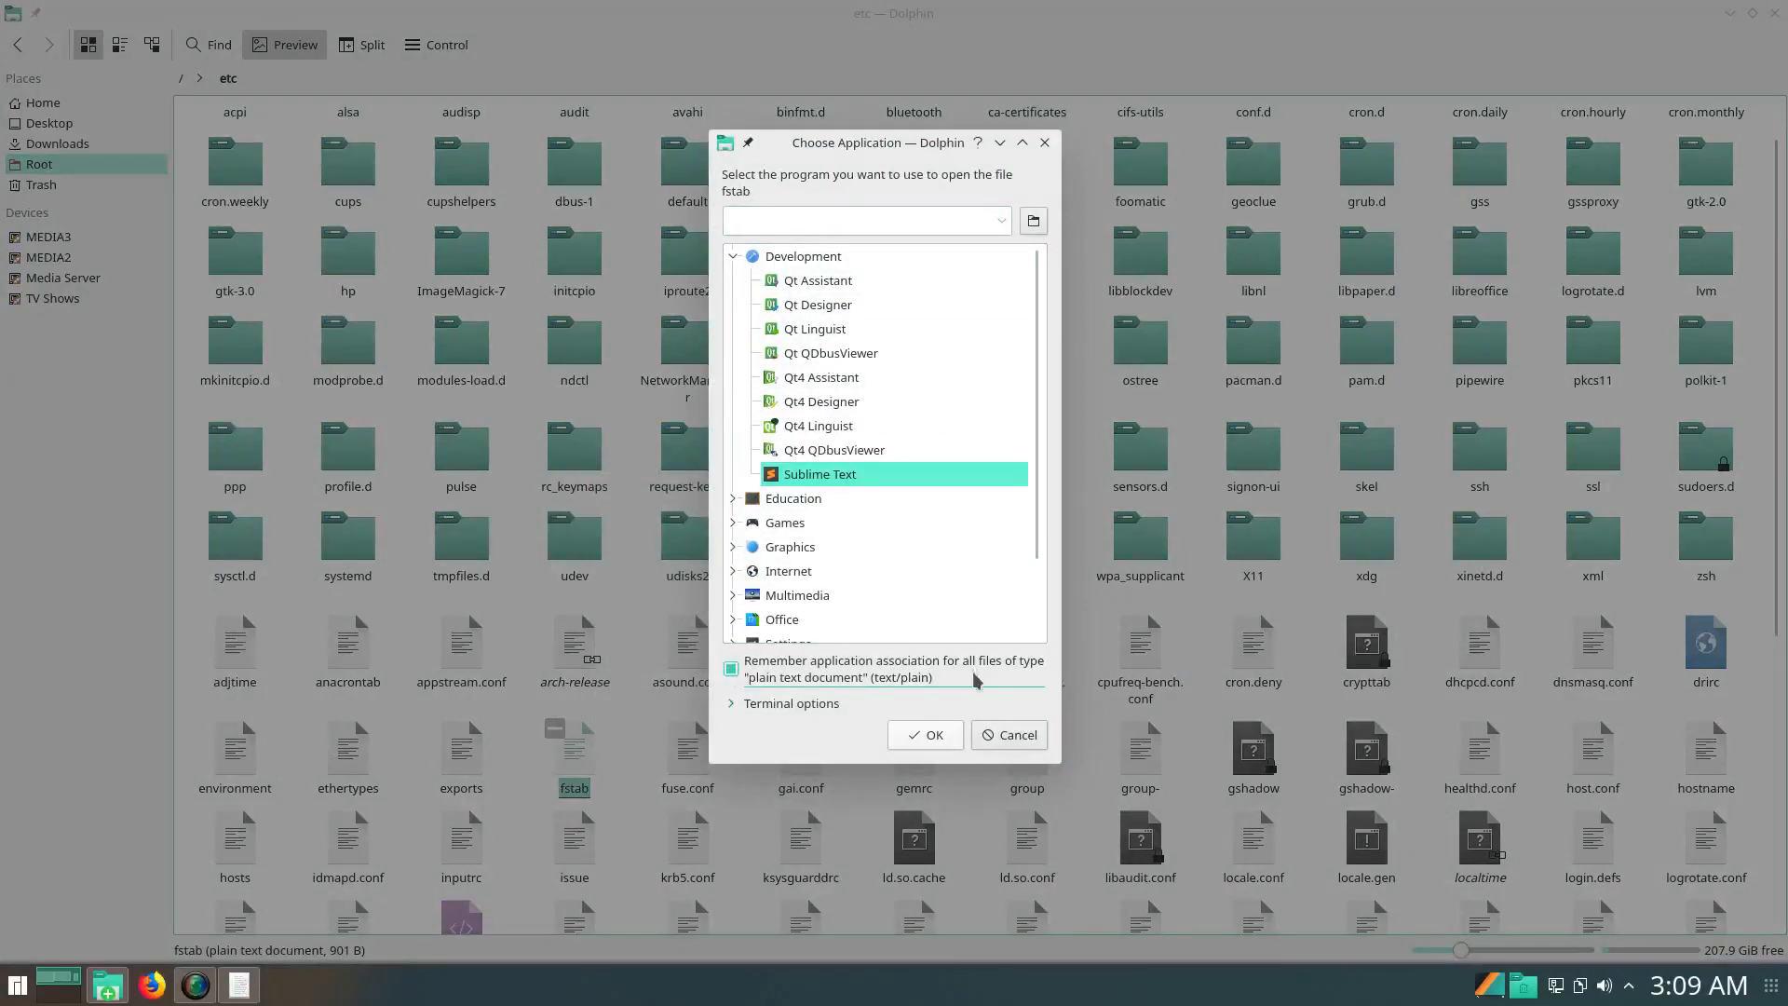
pyautogui.click(933, 735)
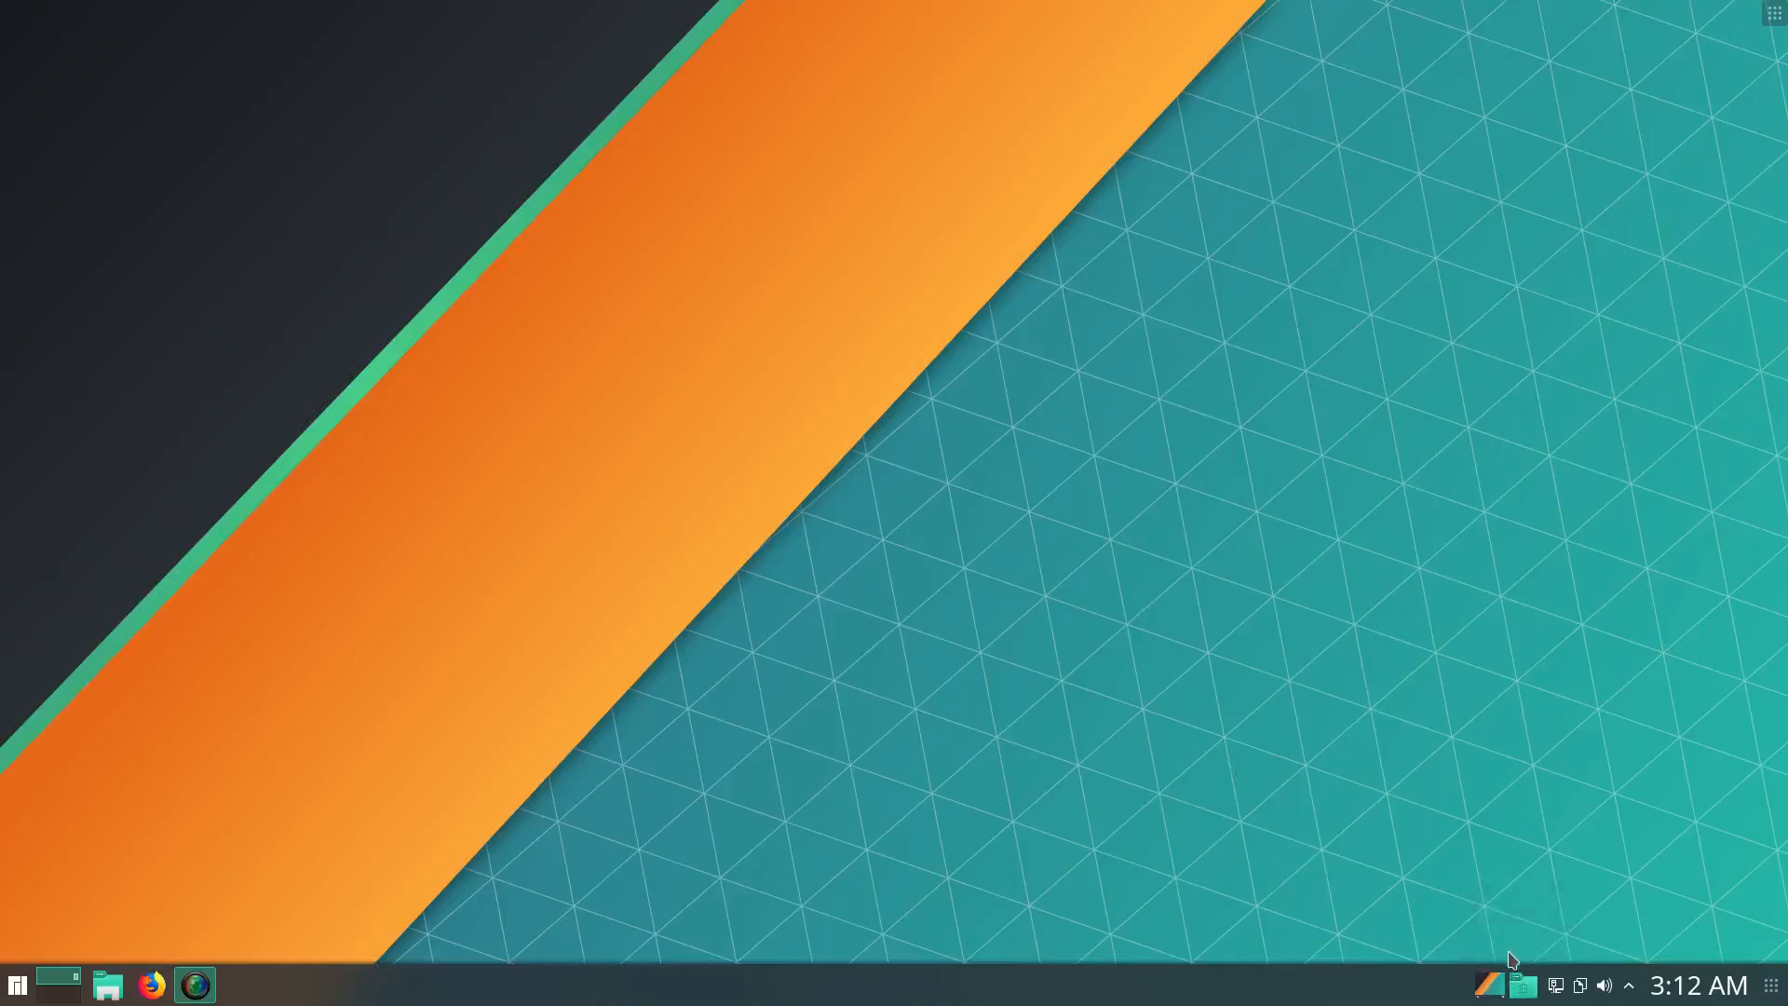
# View the Trash in a maximized Dolphin window and close it again
pyautogui.click(1523, 989)
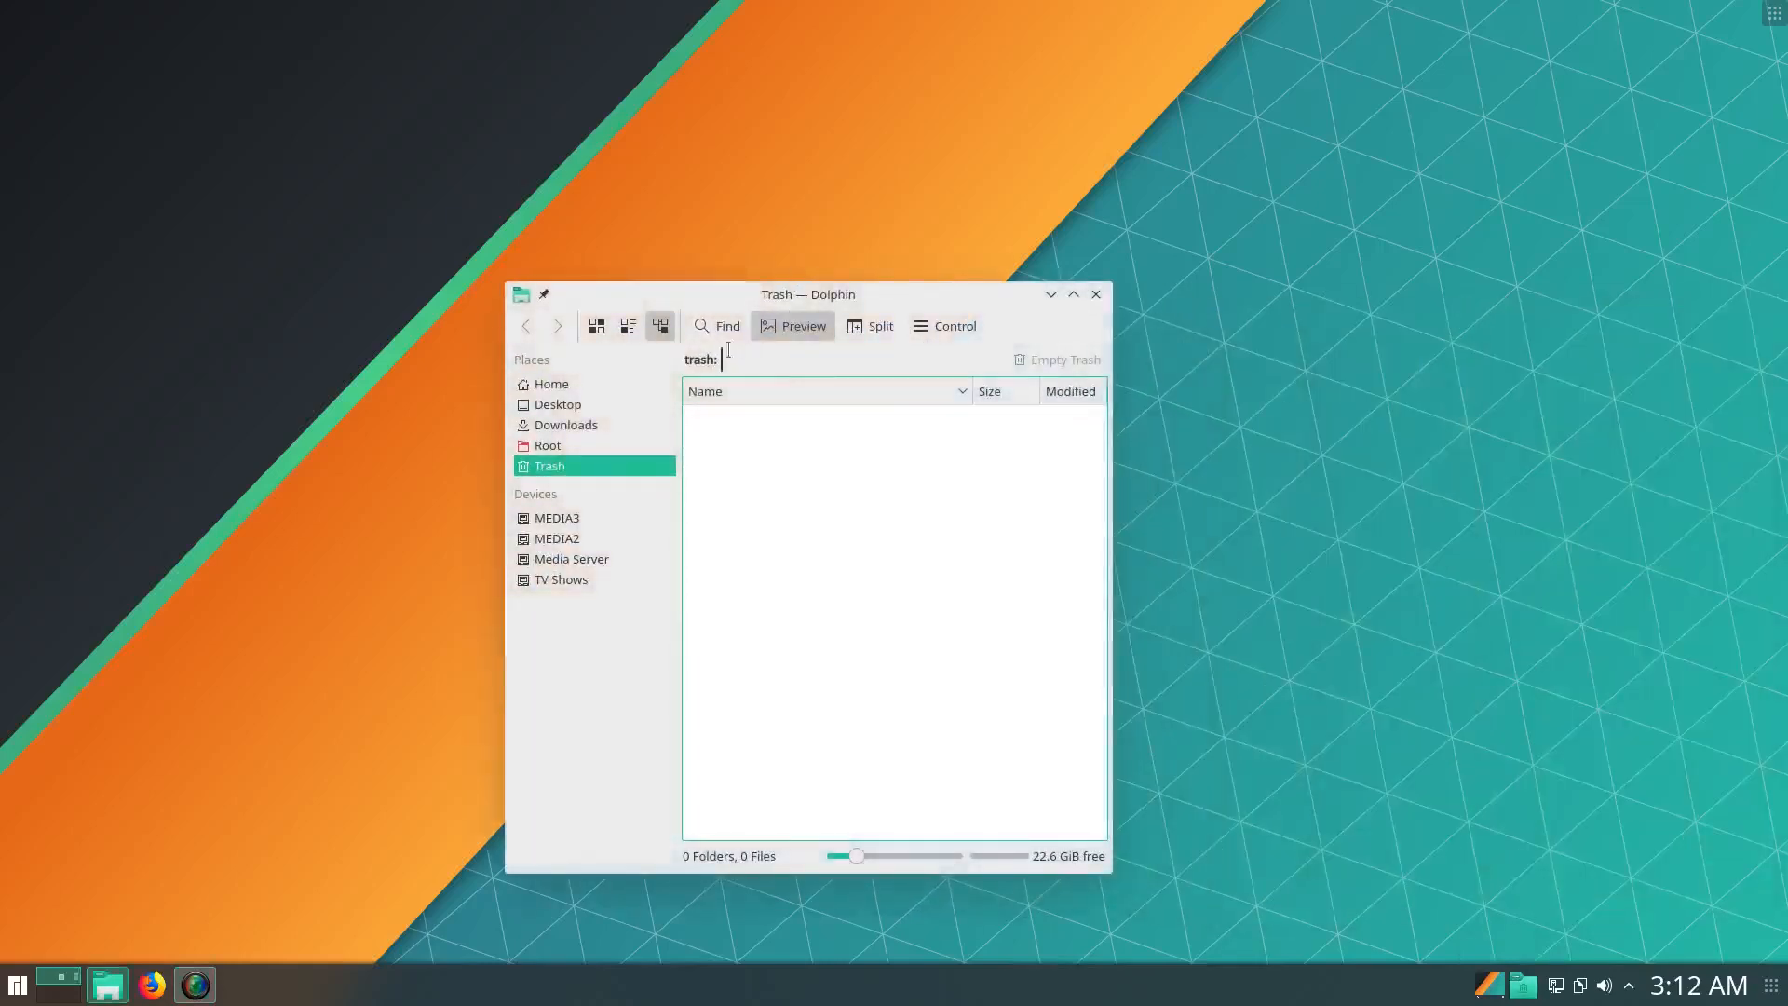
pyautogui.doubleClick(821, 293)
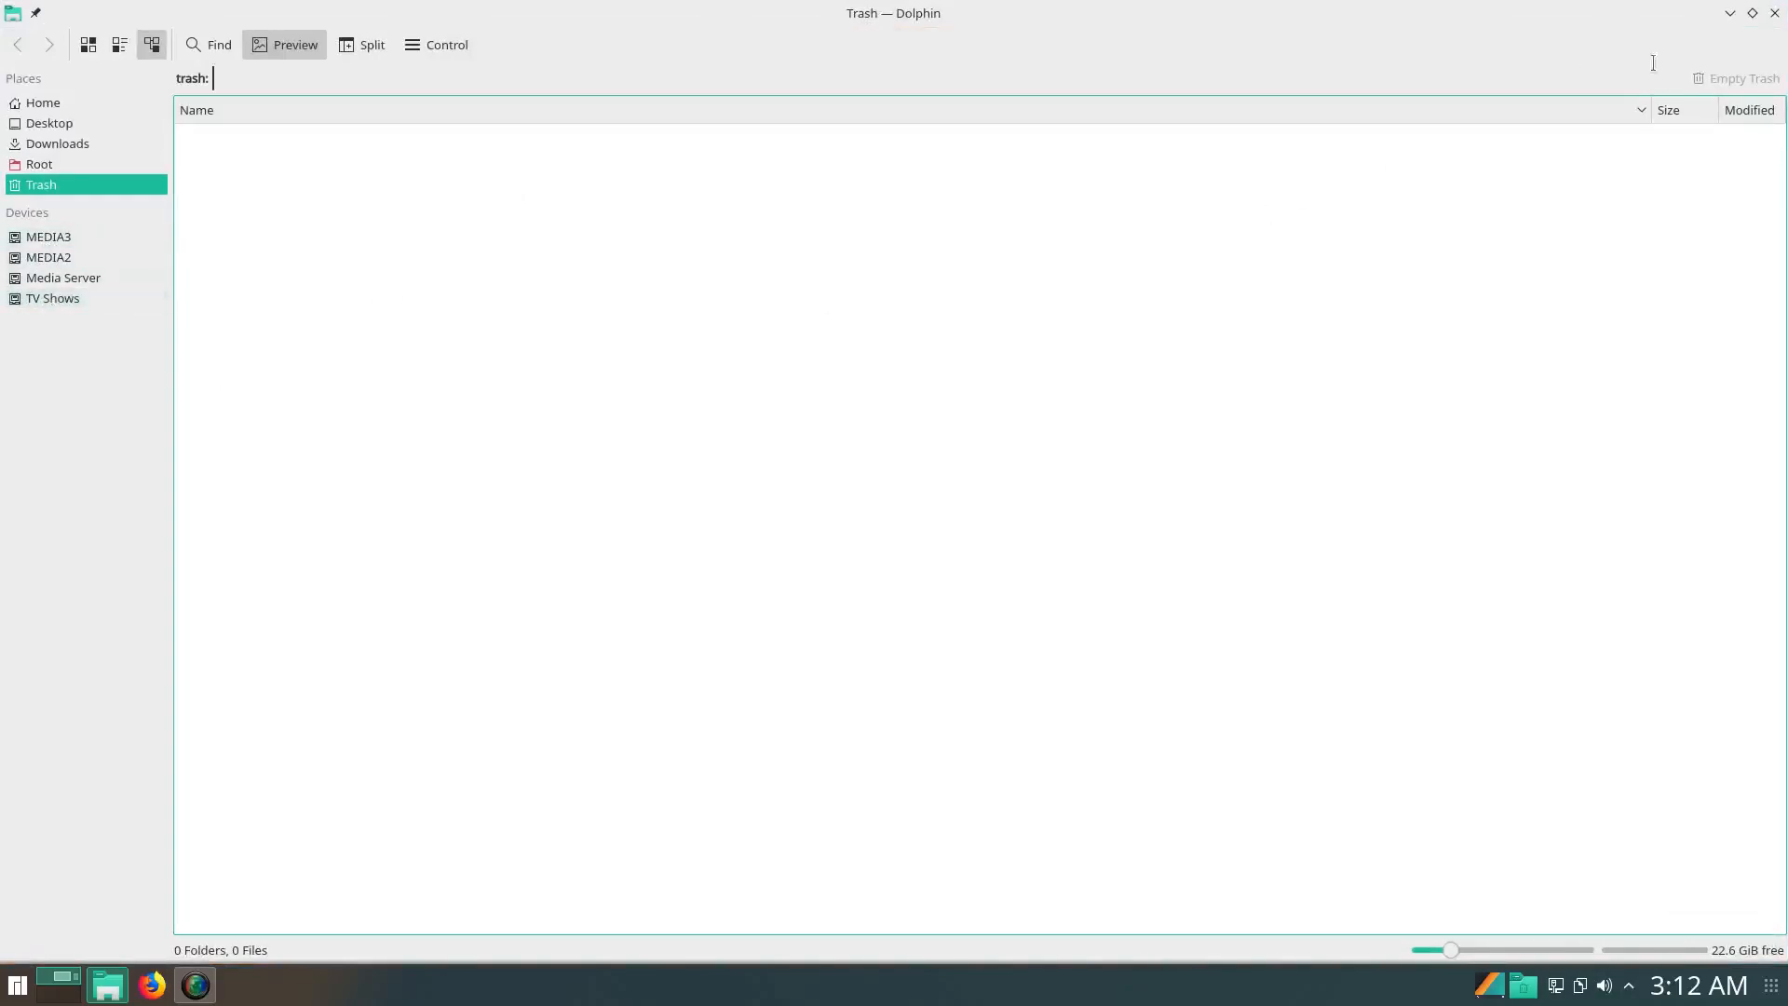
pyautogui.click(1773, 15)
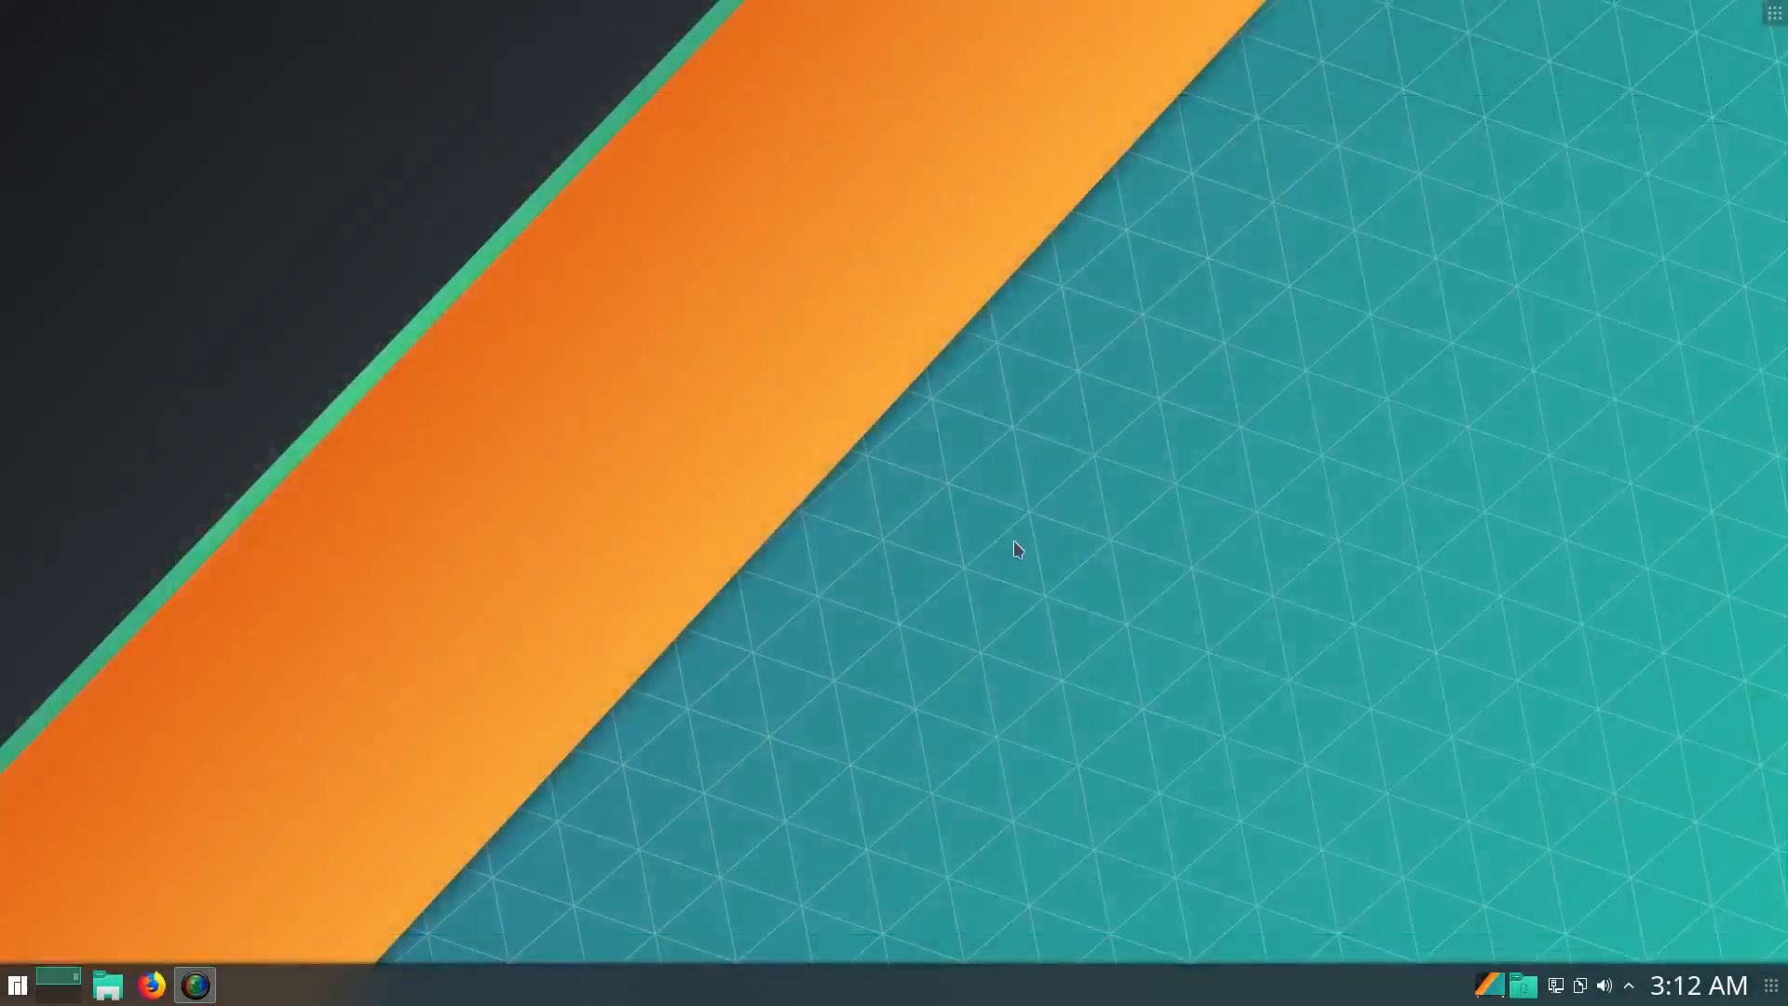
# Launch Firefox and toggle the maximized state of its window
pyautogui.click(151, 985)
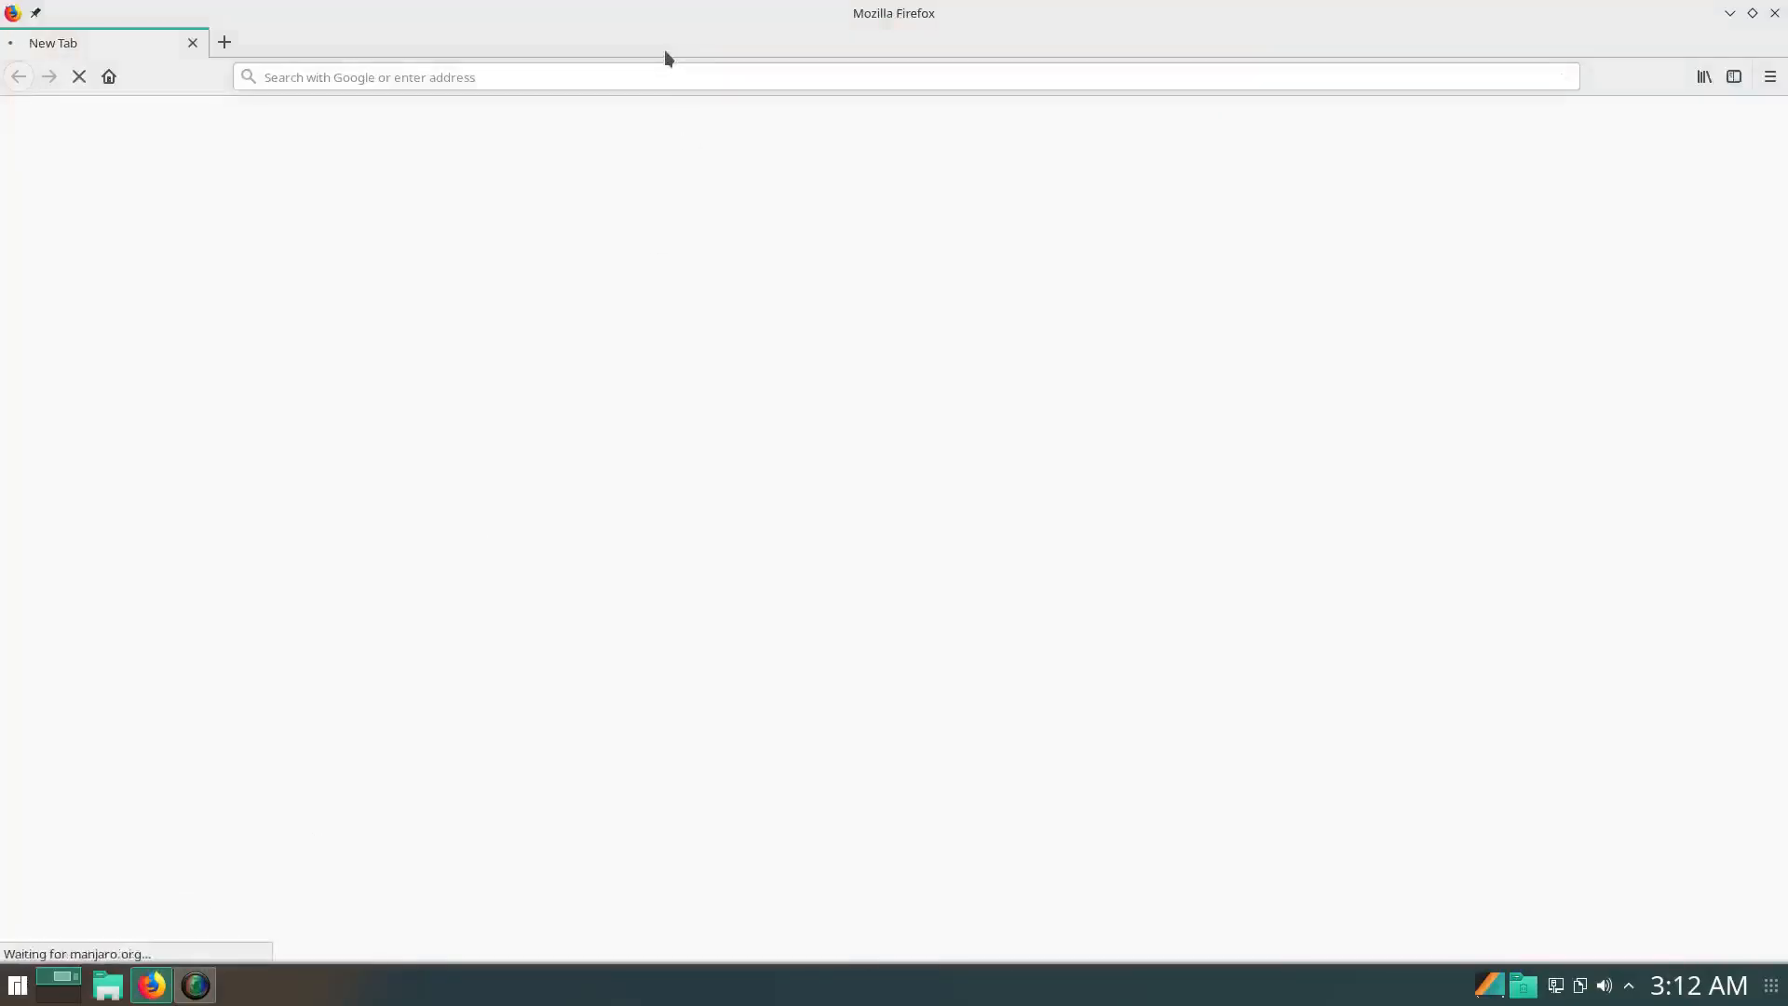
pyautogui.doubleClick(691, 15)
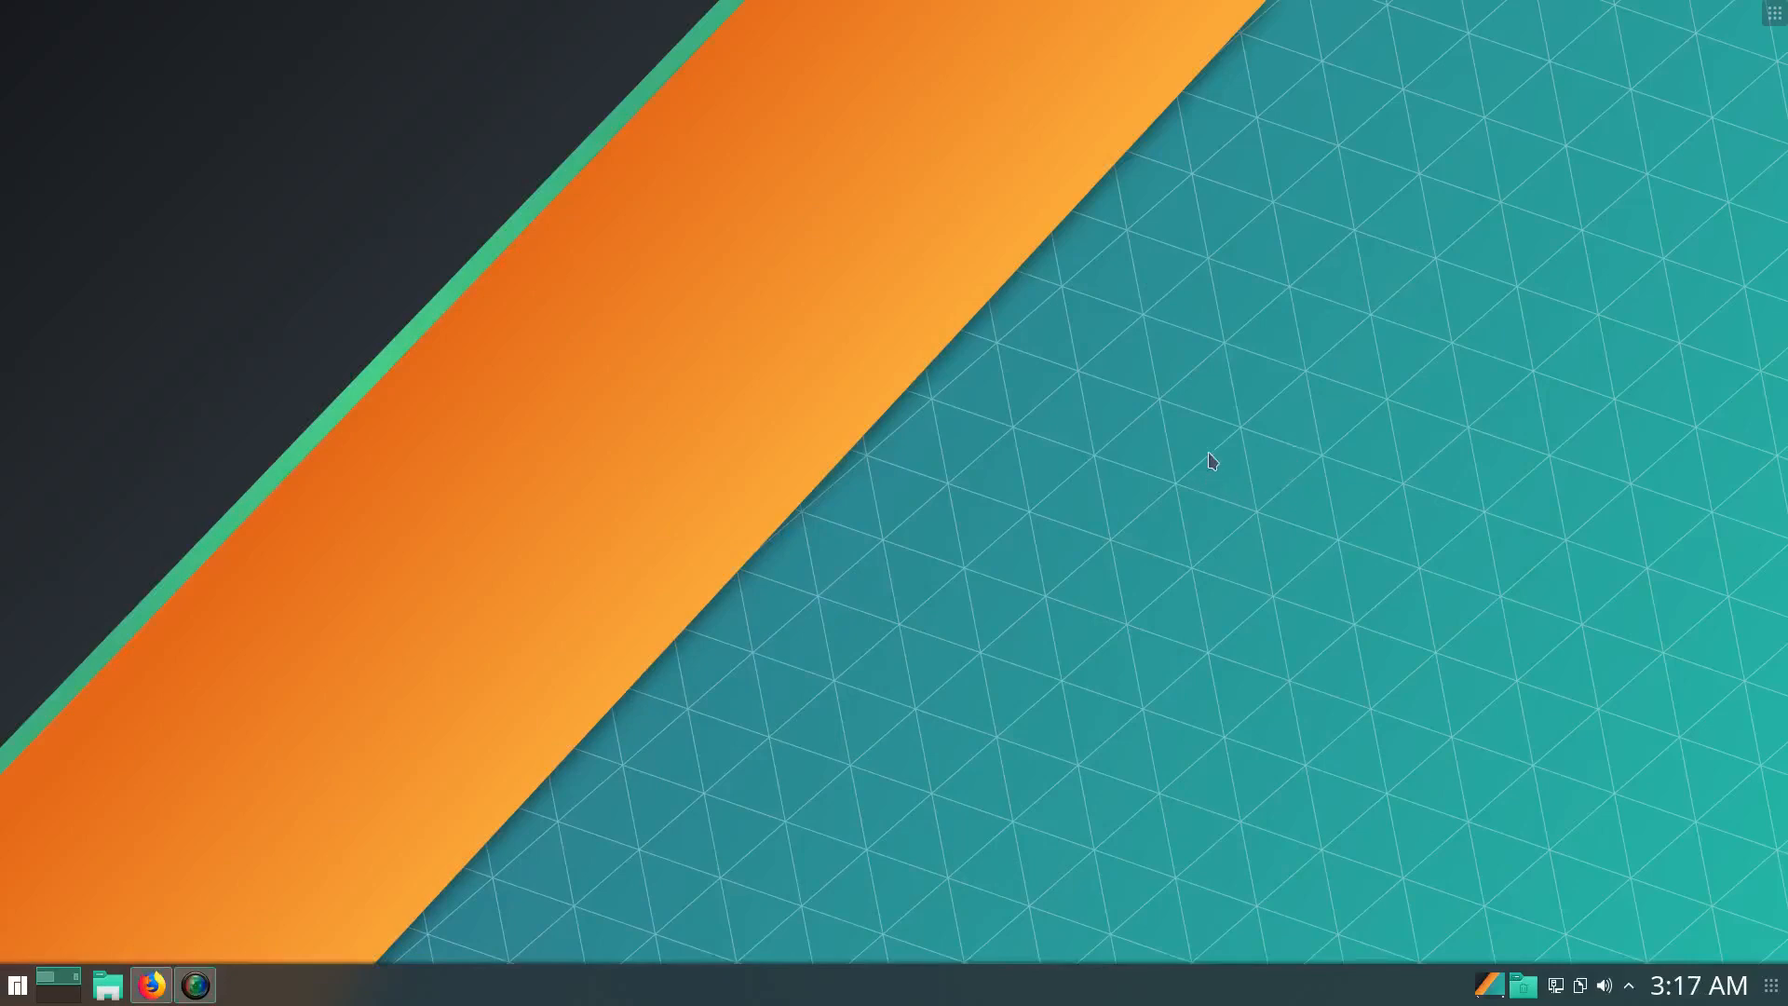
# Search the applications for "ya" and launch the Yakuake drop-down terminal
pyautogui.click(19, 985)
pyautogui.click(135, 913)
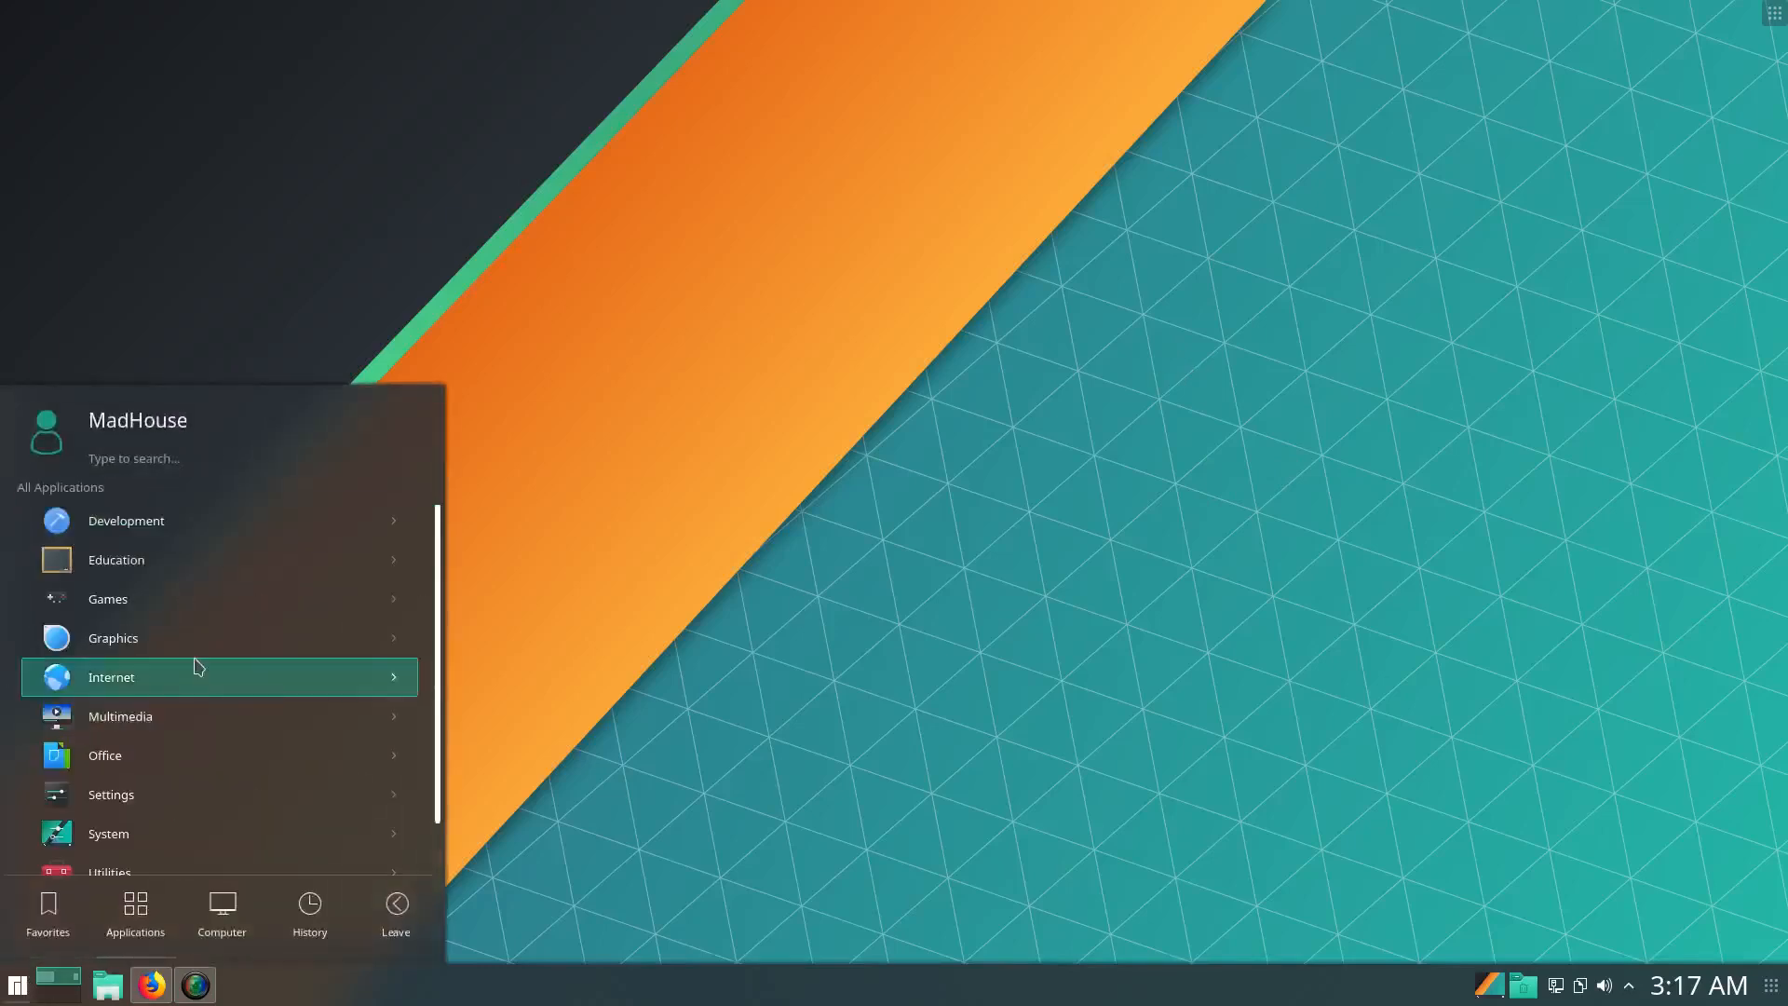
pyautogui.write('ya')
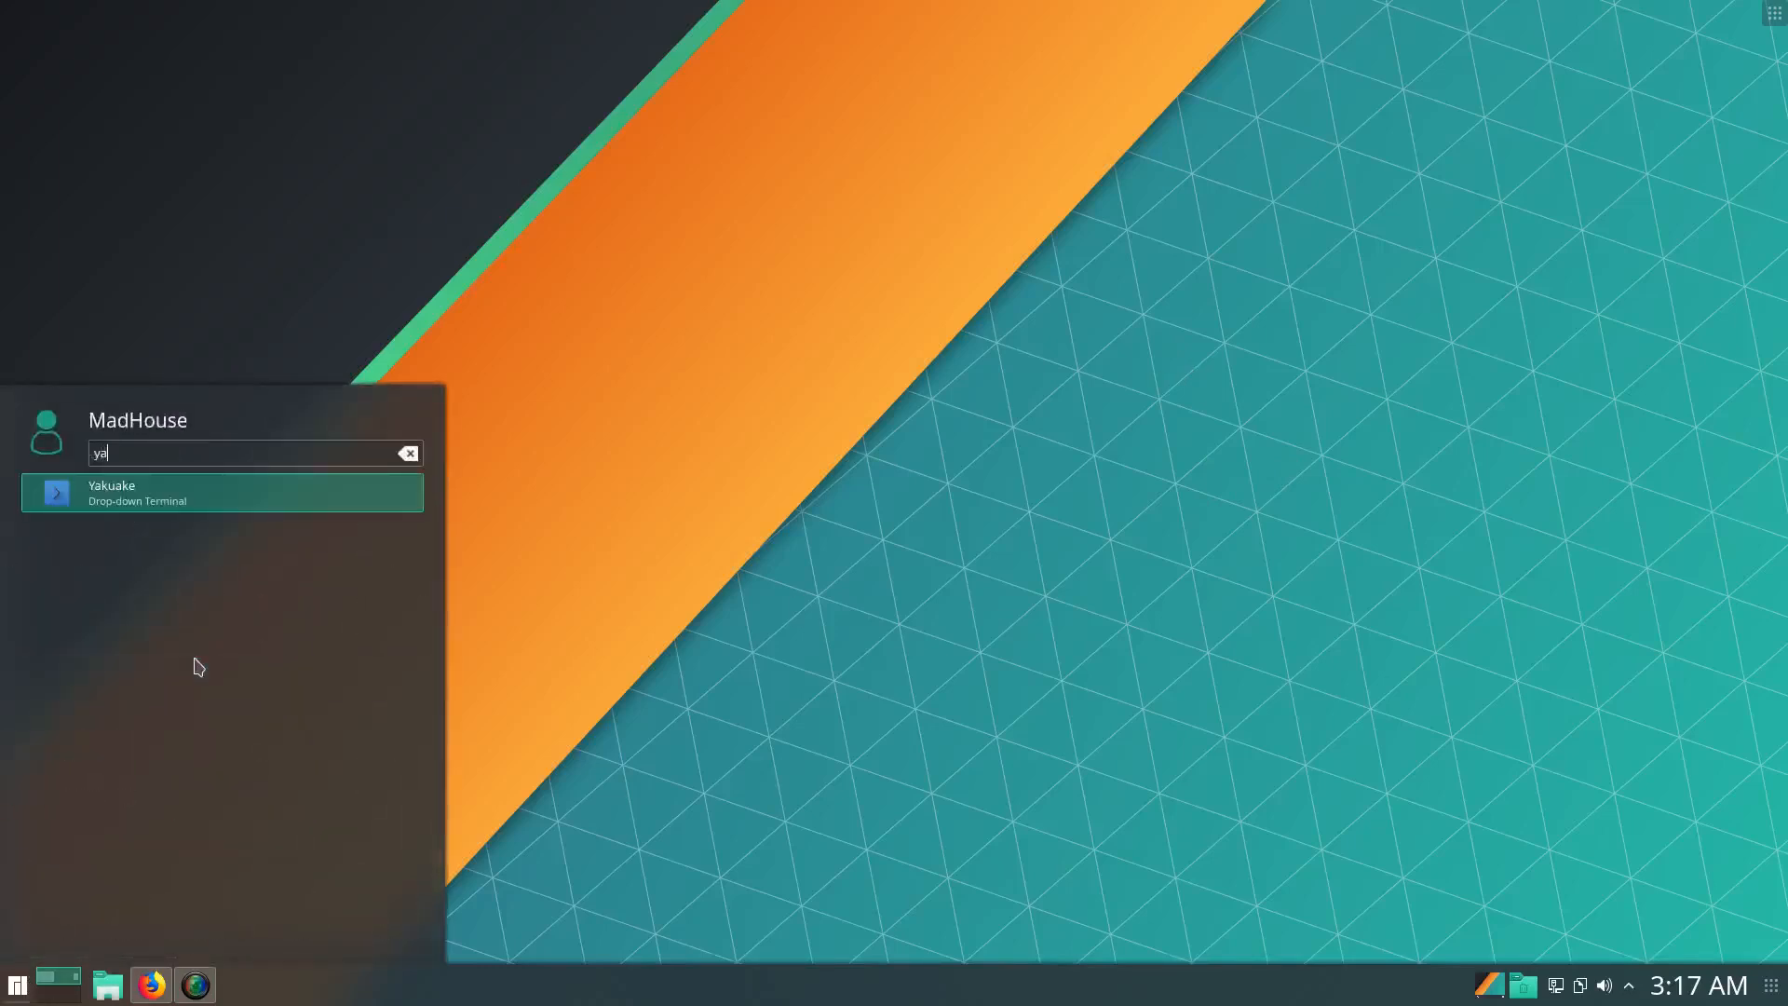
pyautogui.click(100, 494)
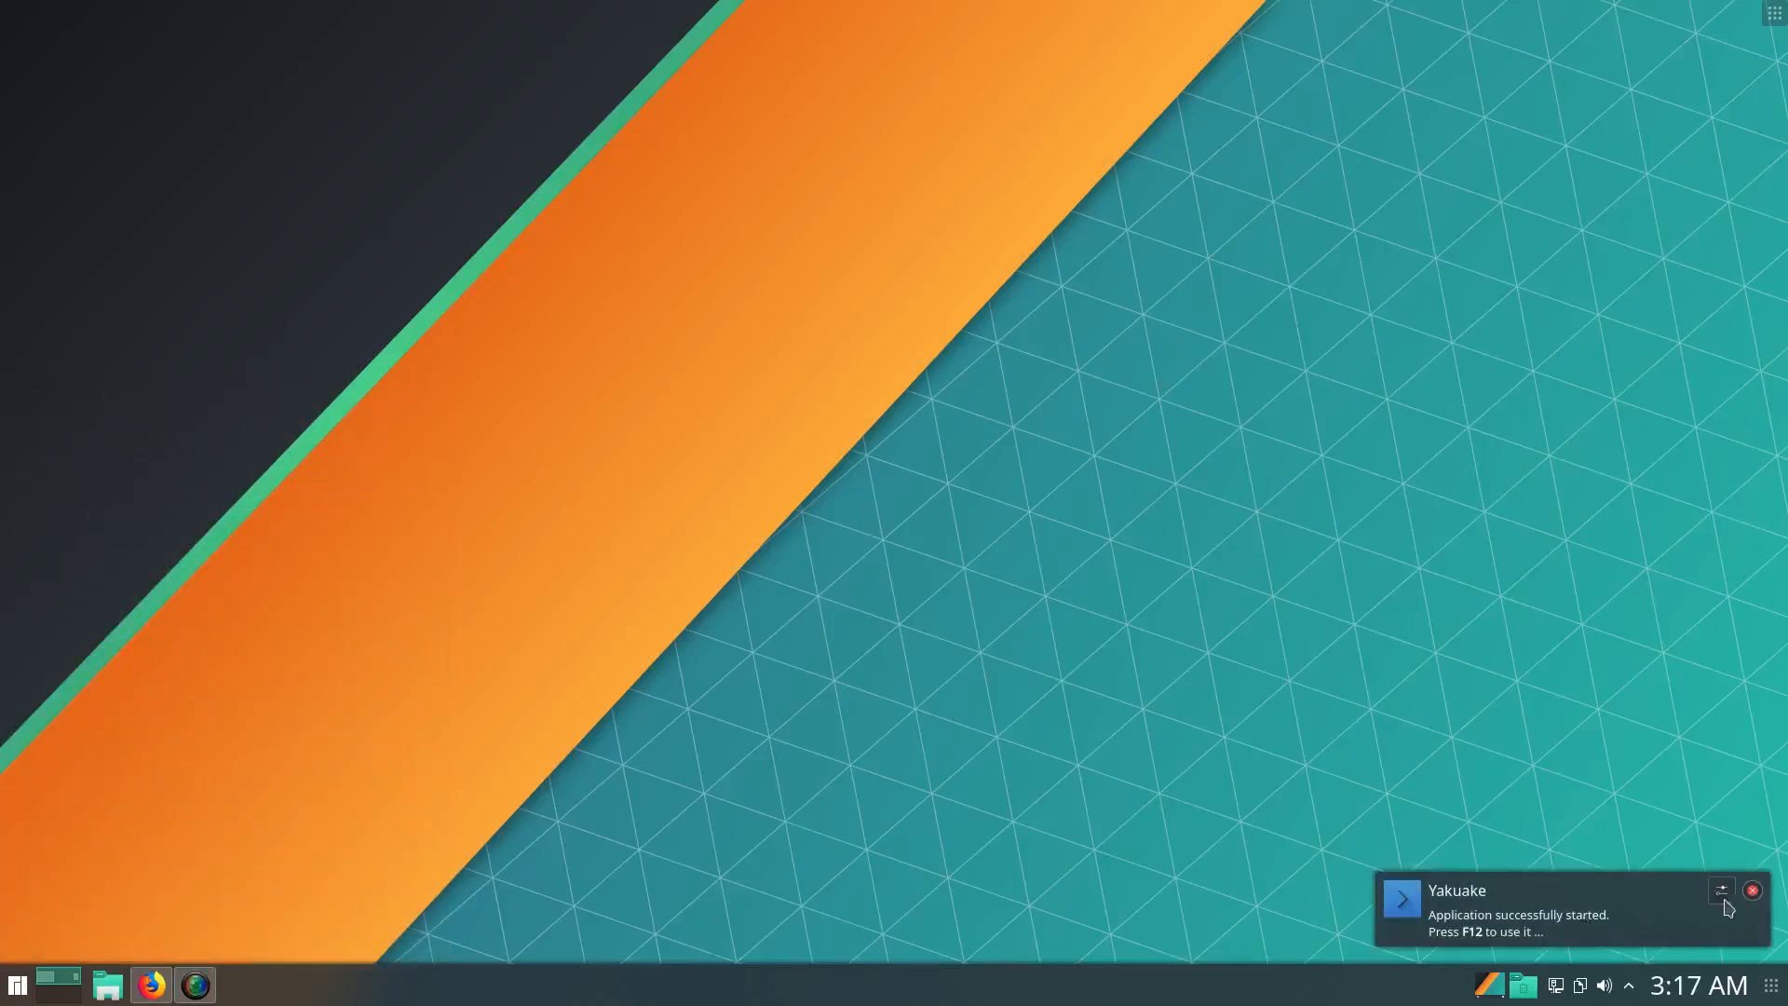
# Dismiss the Yakuake notification, bring down the terminal and run cat /proc/sys/vm/swappiness to check the swappiness value
pyautogui.click(1752, 890)
pyautogui.press('F12')
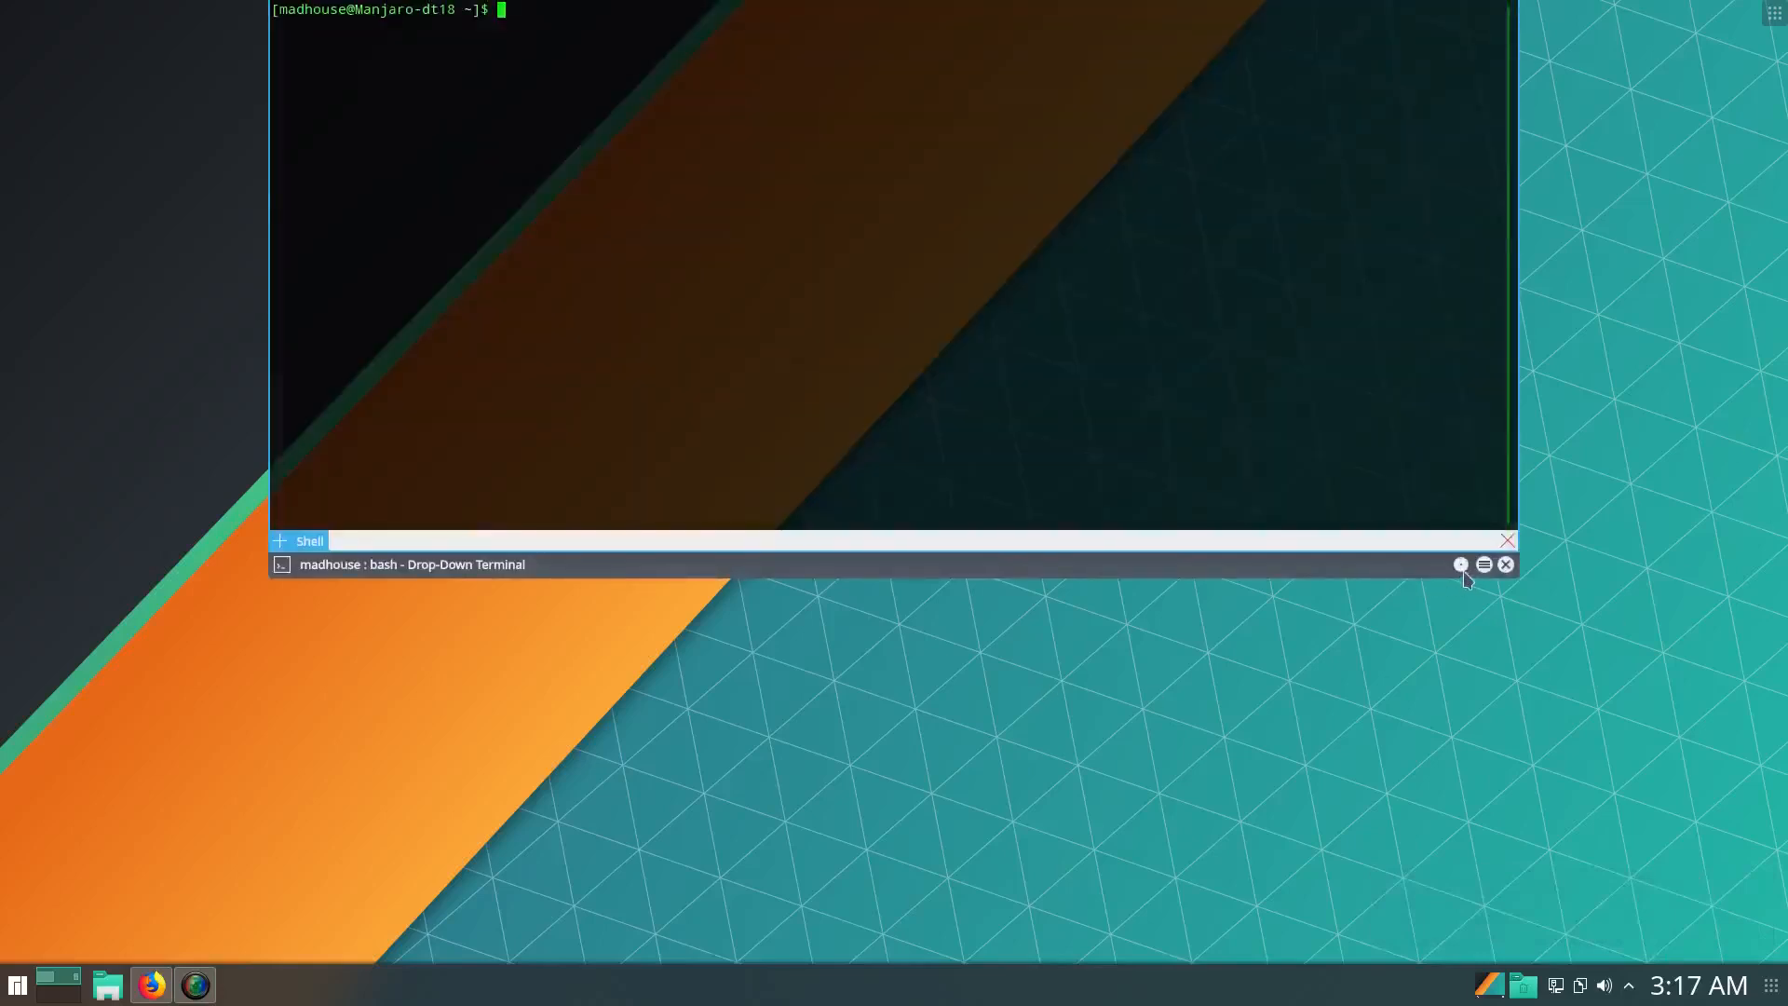
pyautogui.write('cat /proc/sys')
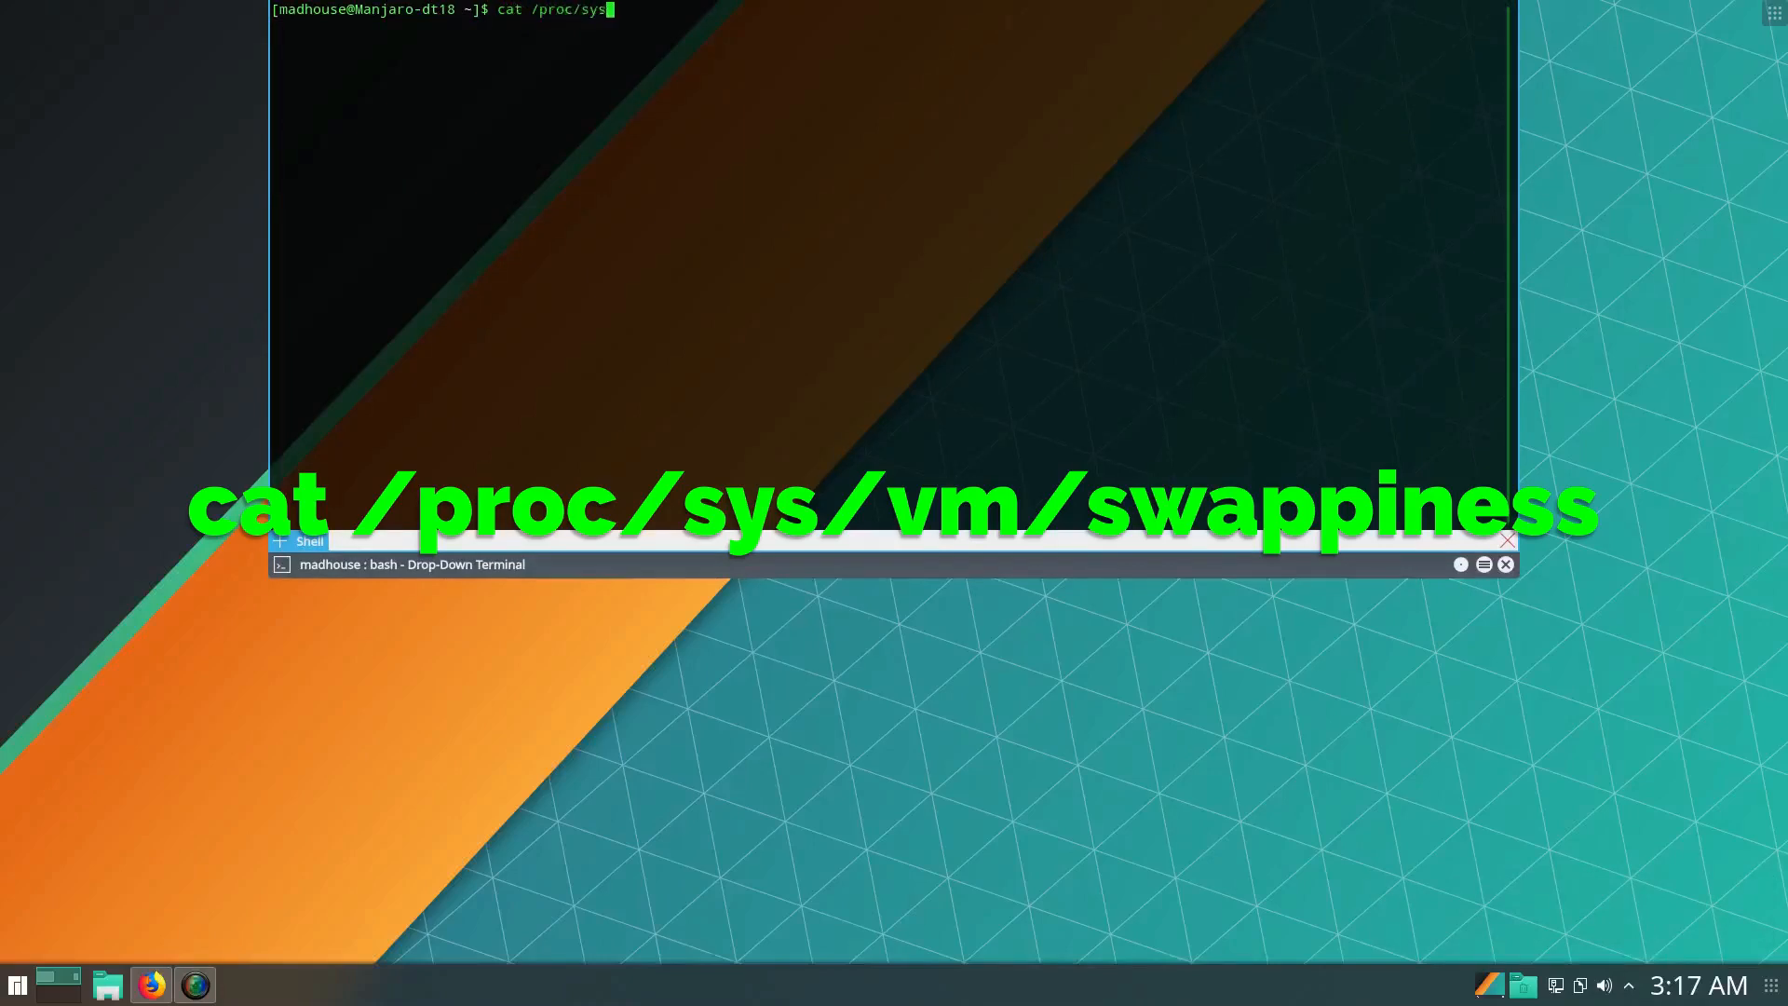
pyautogui.write('/vm/swappiness')
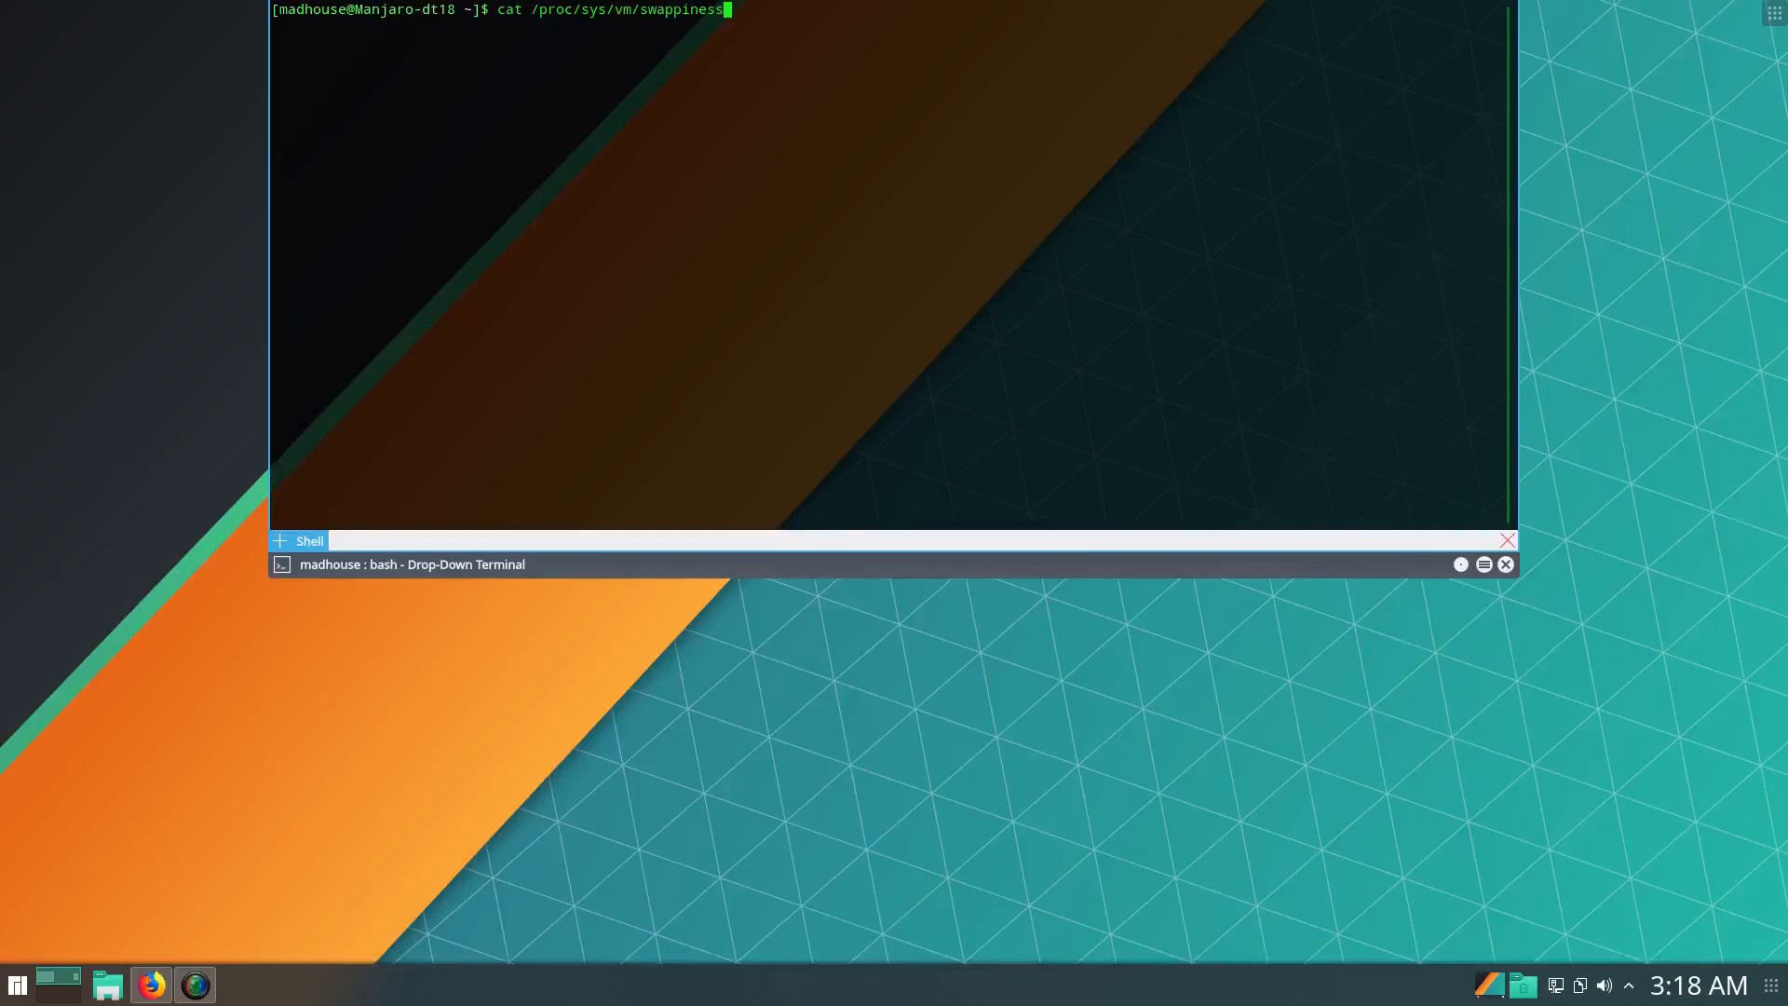
pyautogui.press('Return')
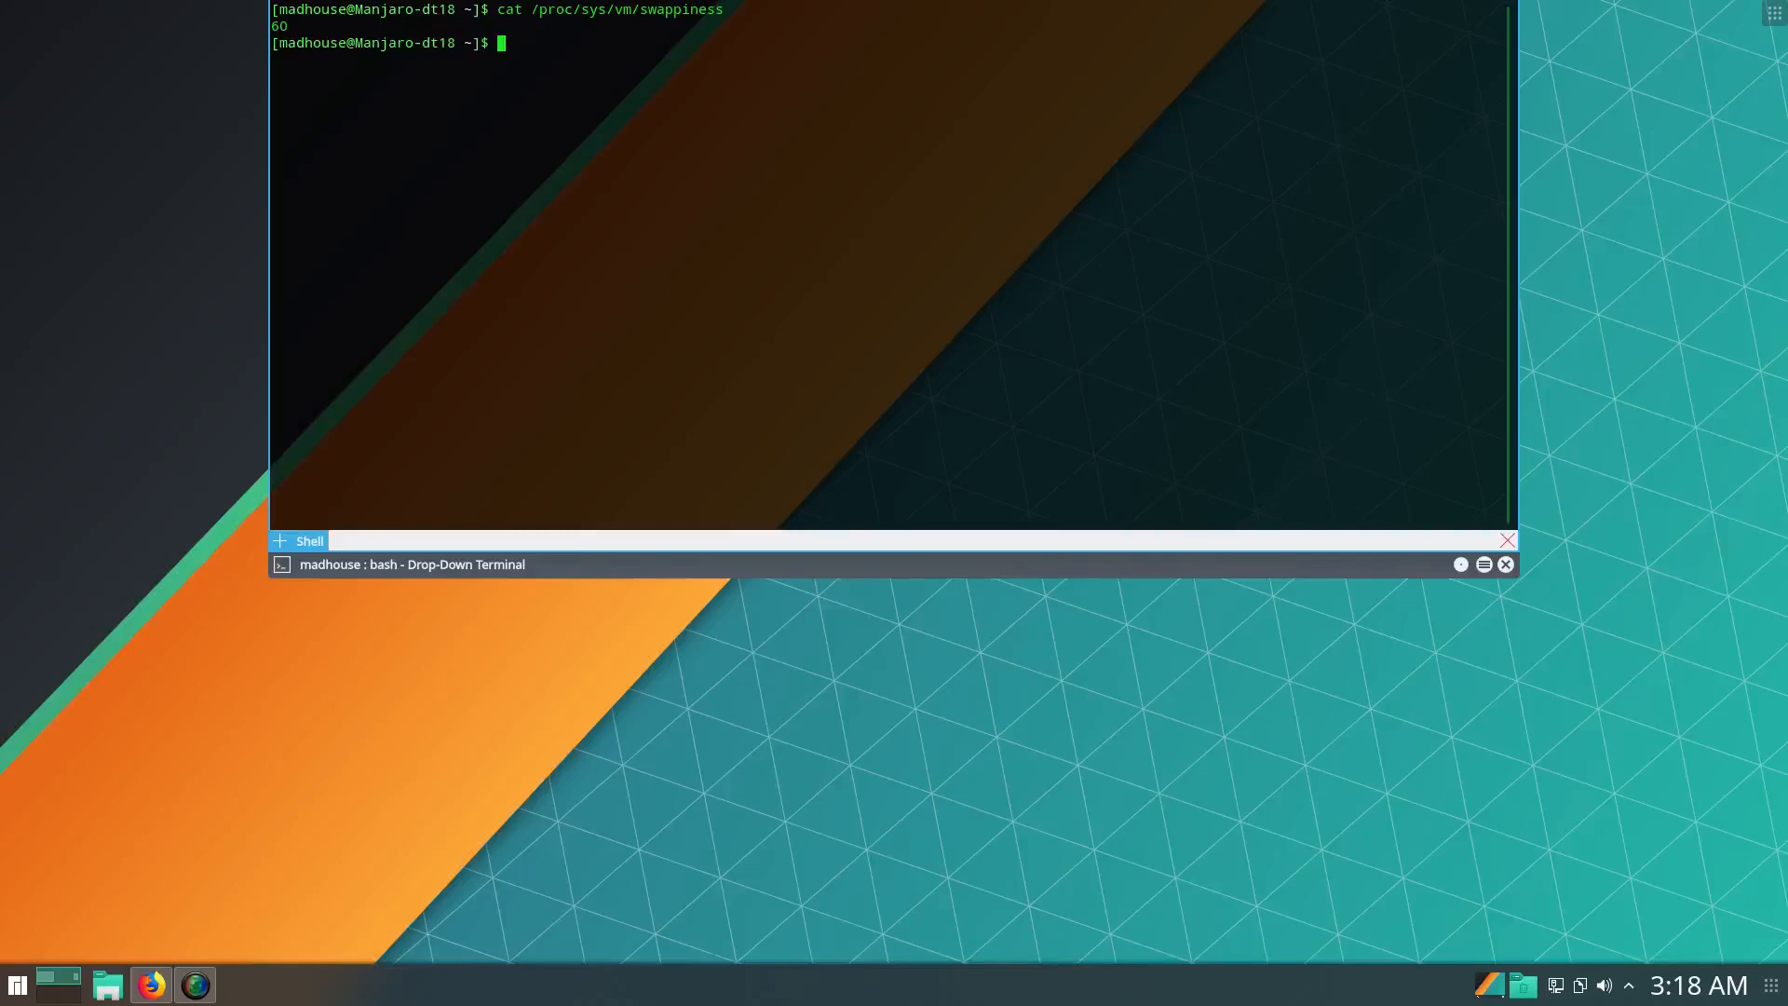
# Open /etc/sysctl.d/100-manjaro.conf in nano with sudo, entering the account password
pyautogui.write('sudo nano /')
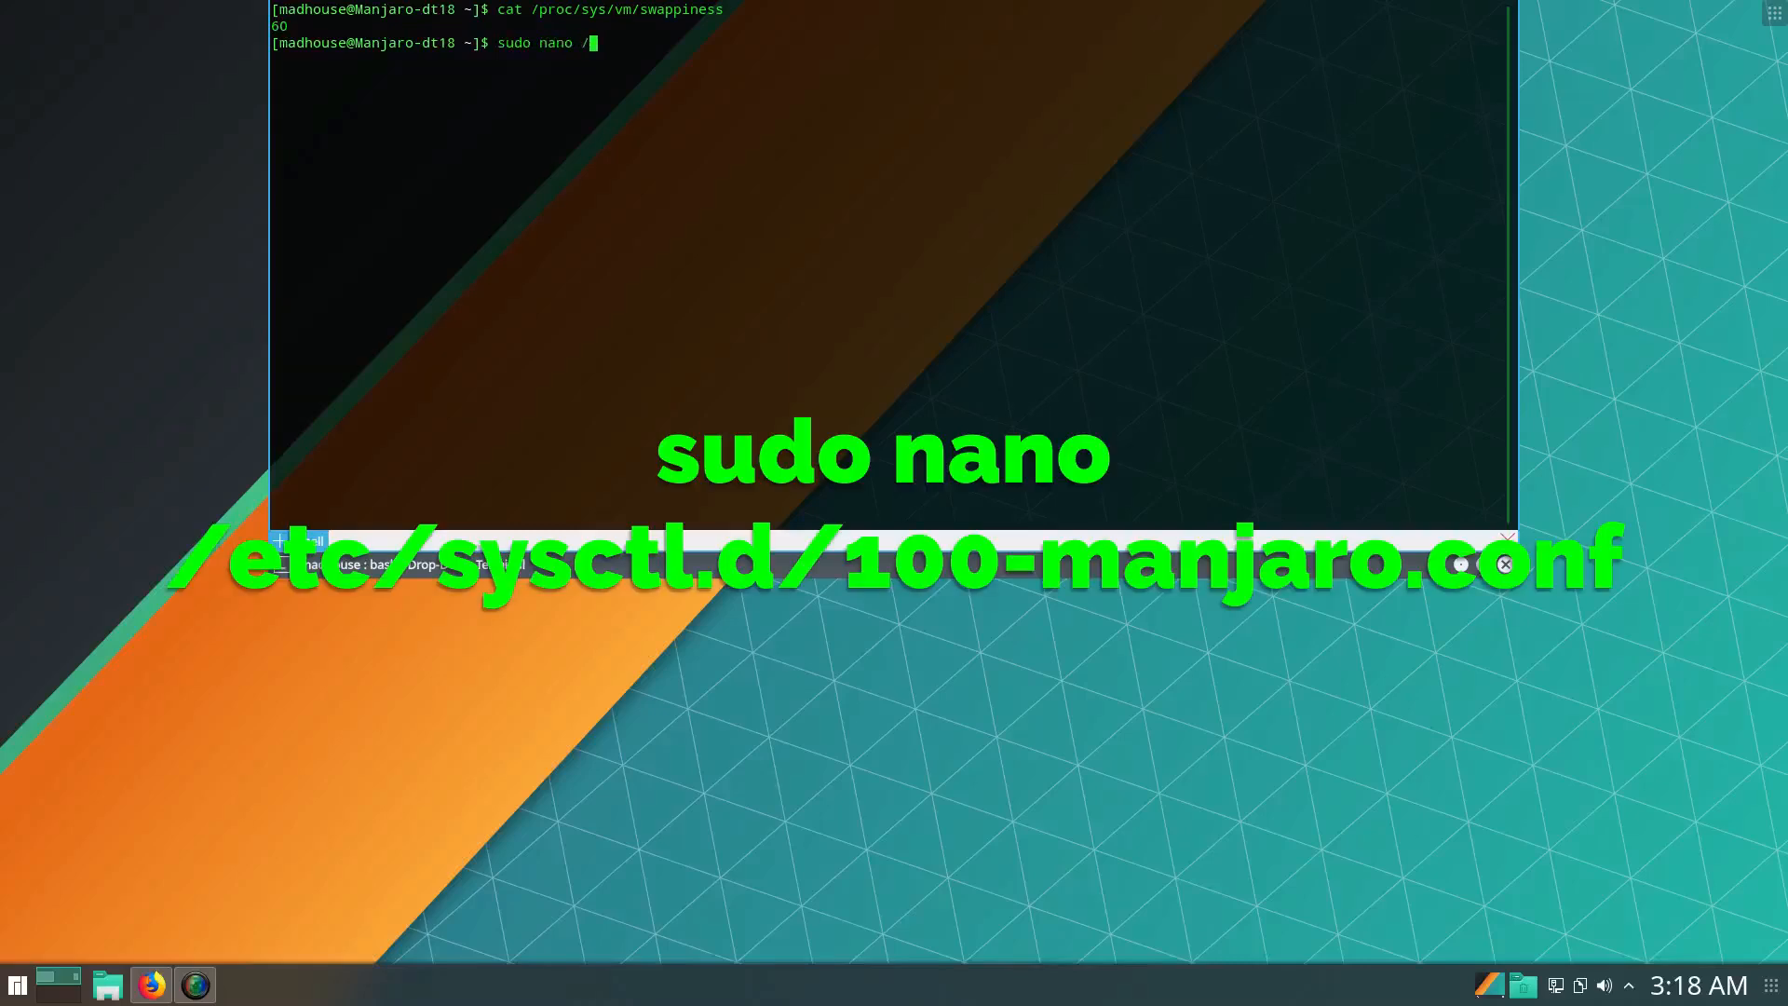
pyautogui.write('etc/sysctl.d/100-manjaro.conf')
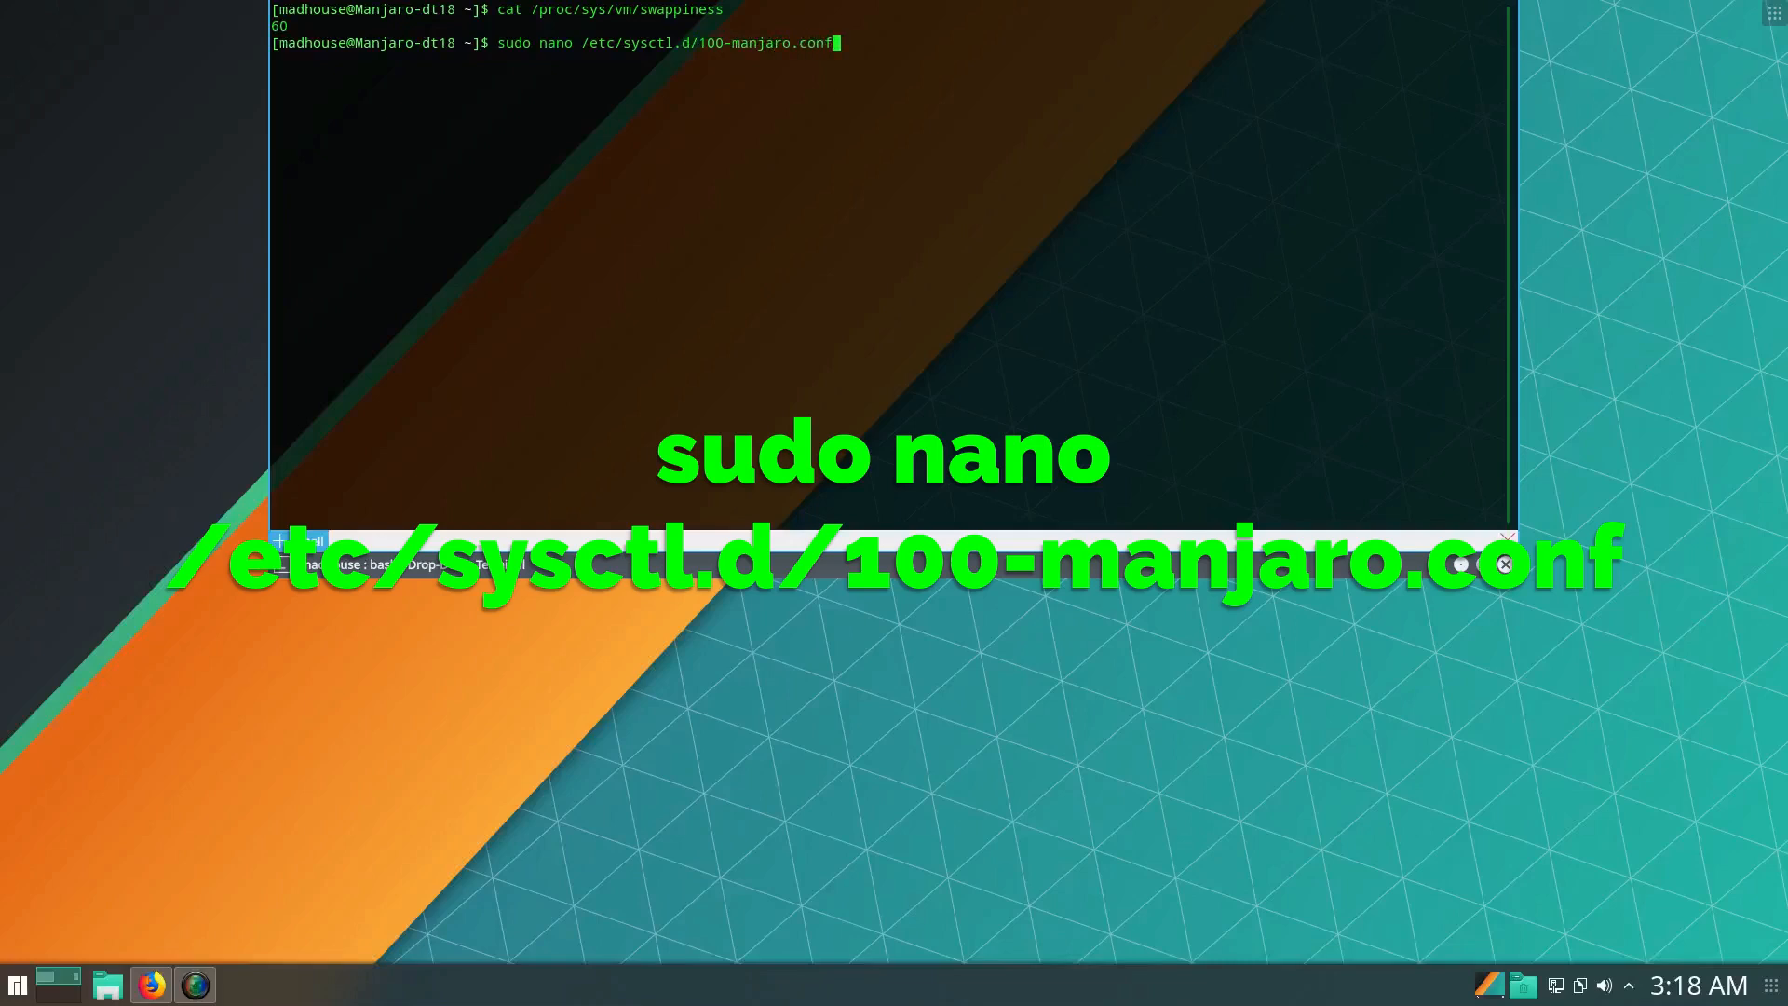
pyautogui.press('Return')
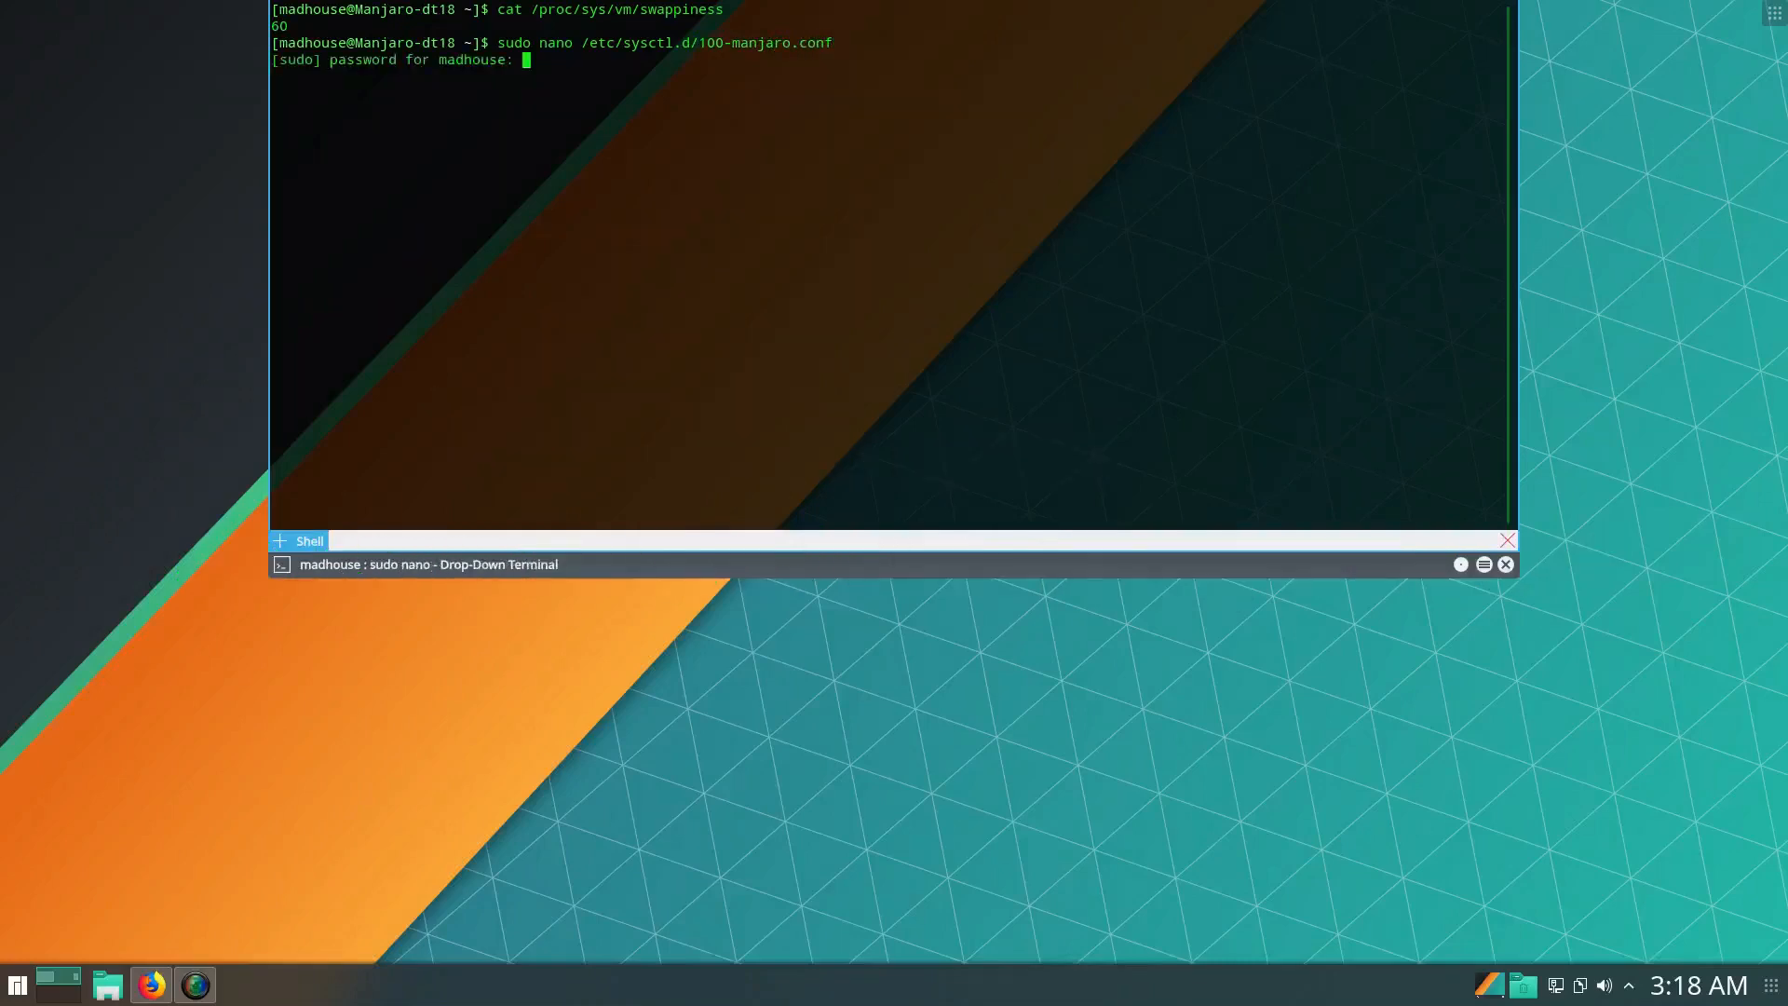
pyautogui.press('Return')
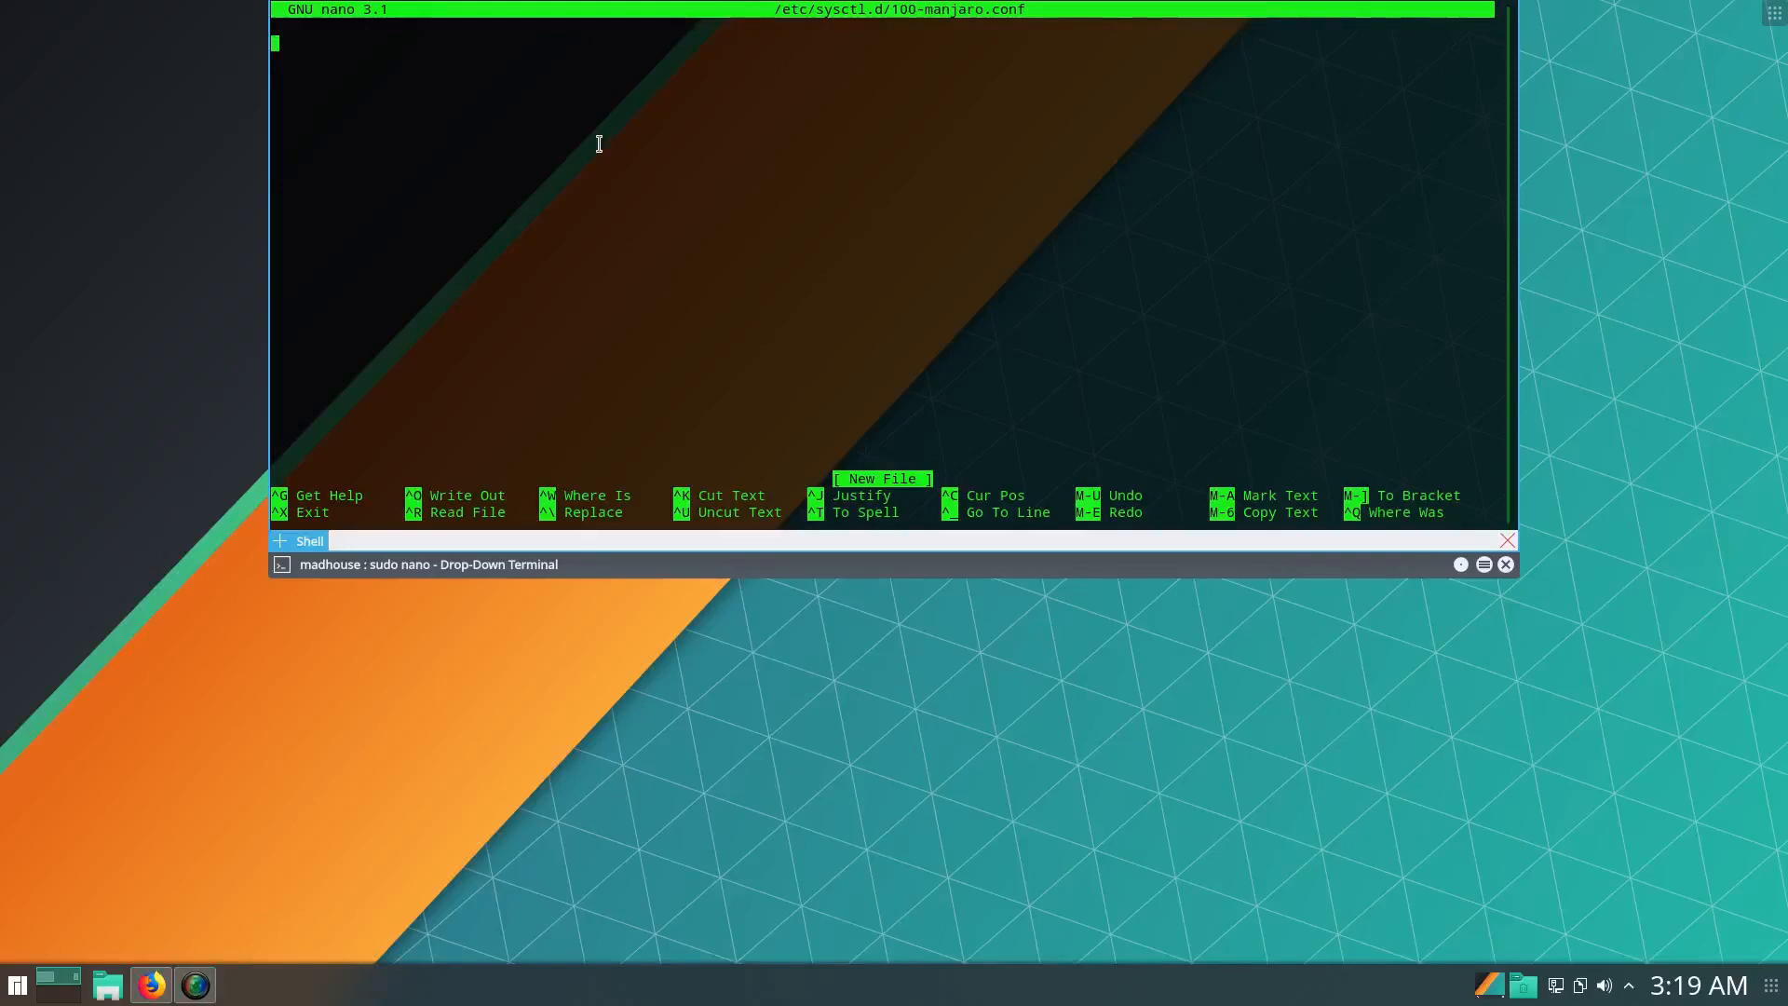
# Add the line vm.swappiness=10 to the configuration file, save it, and exit nano and the terminal
pyautogui.write('vm.swa')
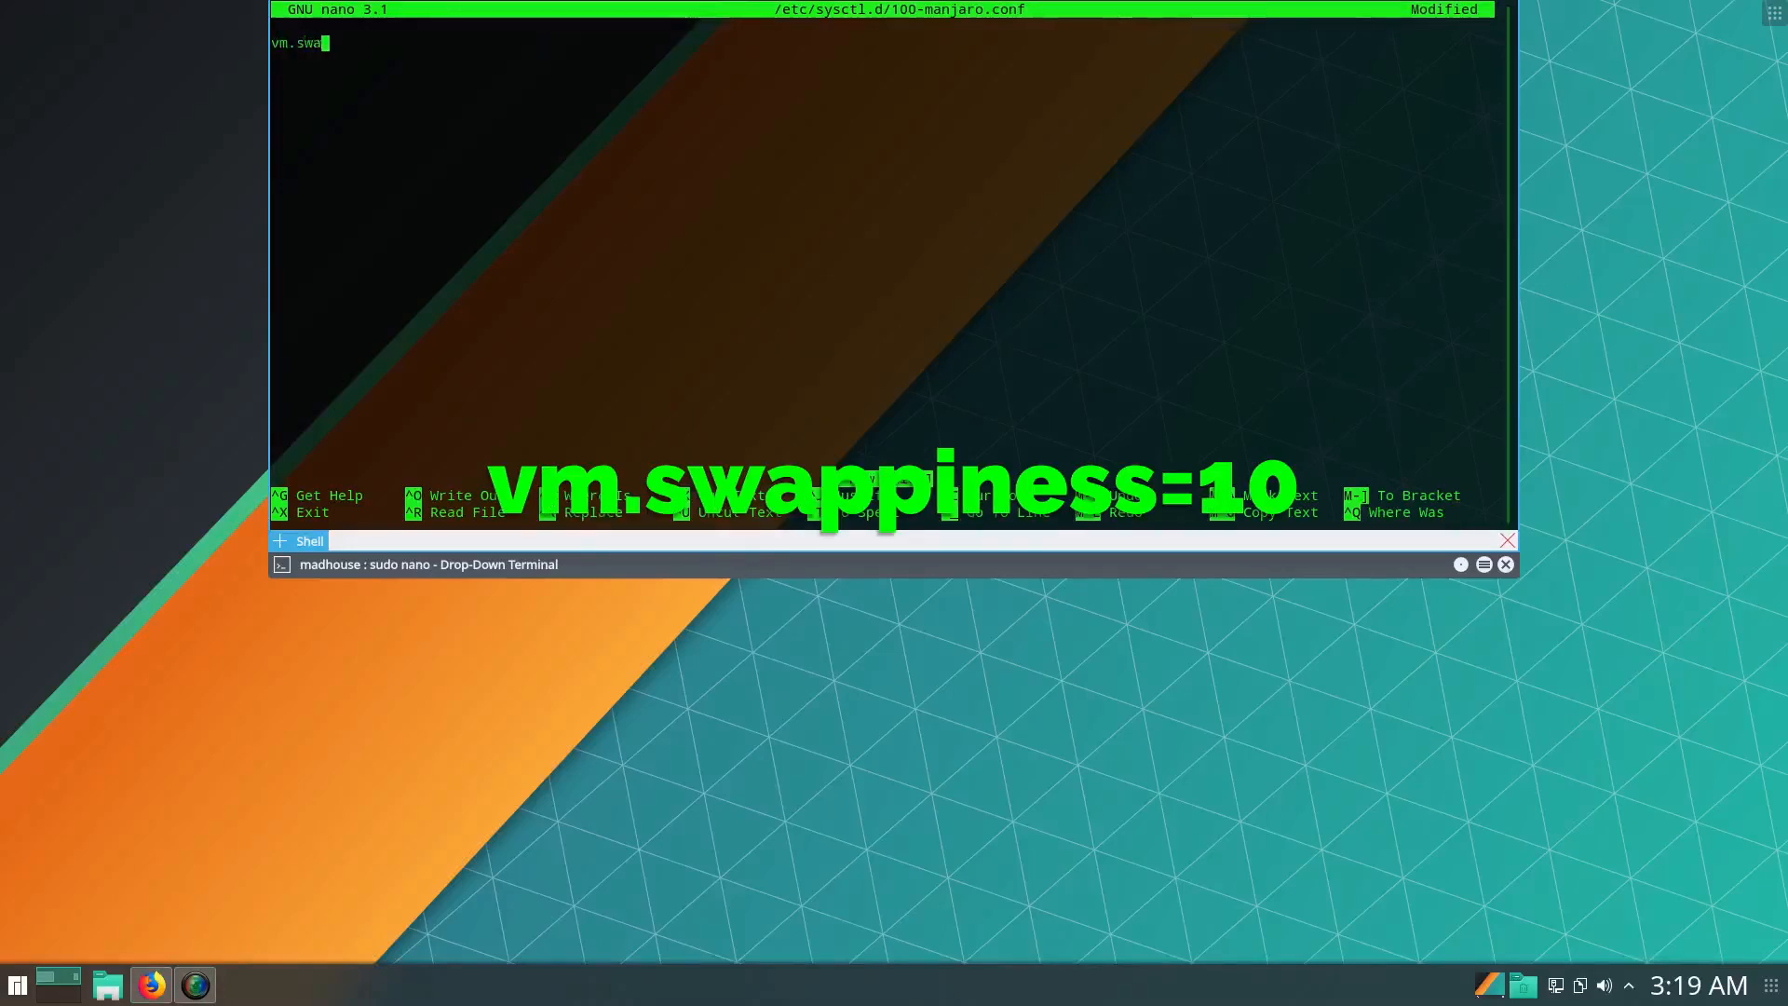
pyautogui.write('ppiness')
pyautogui.write('=')
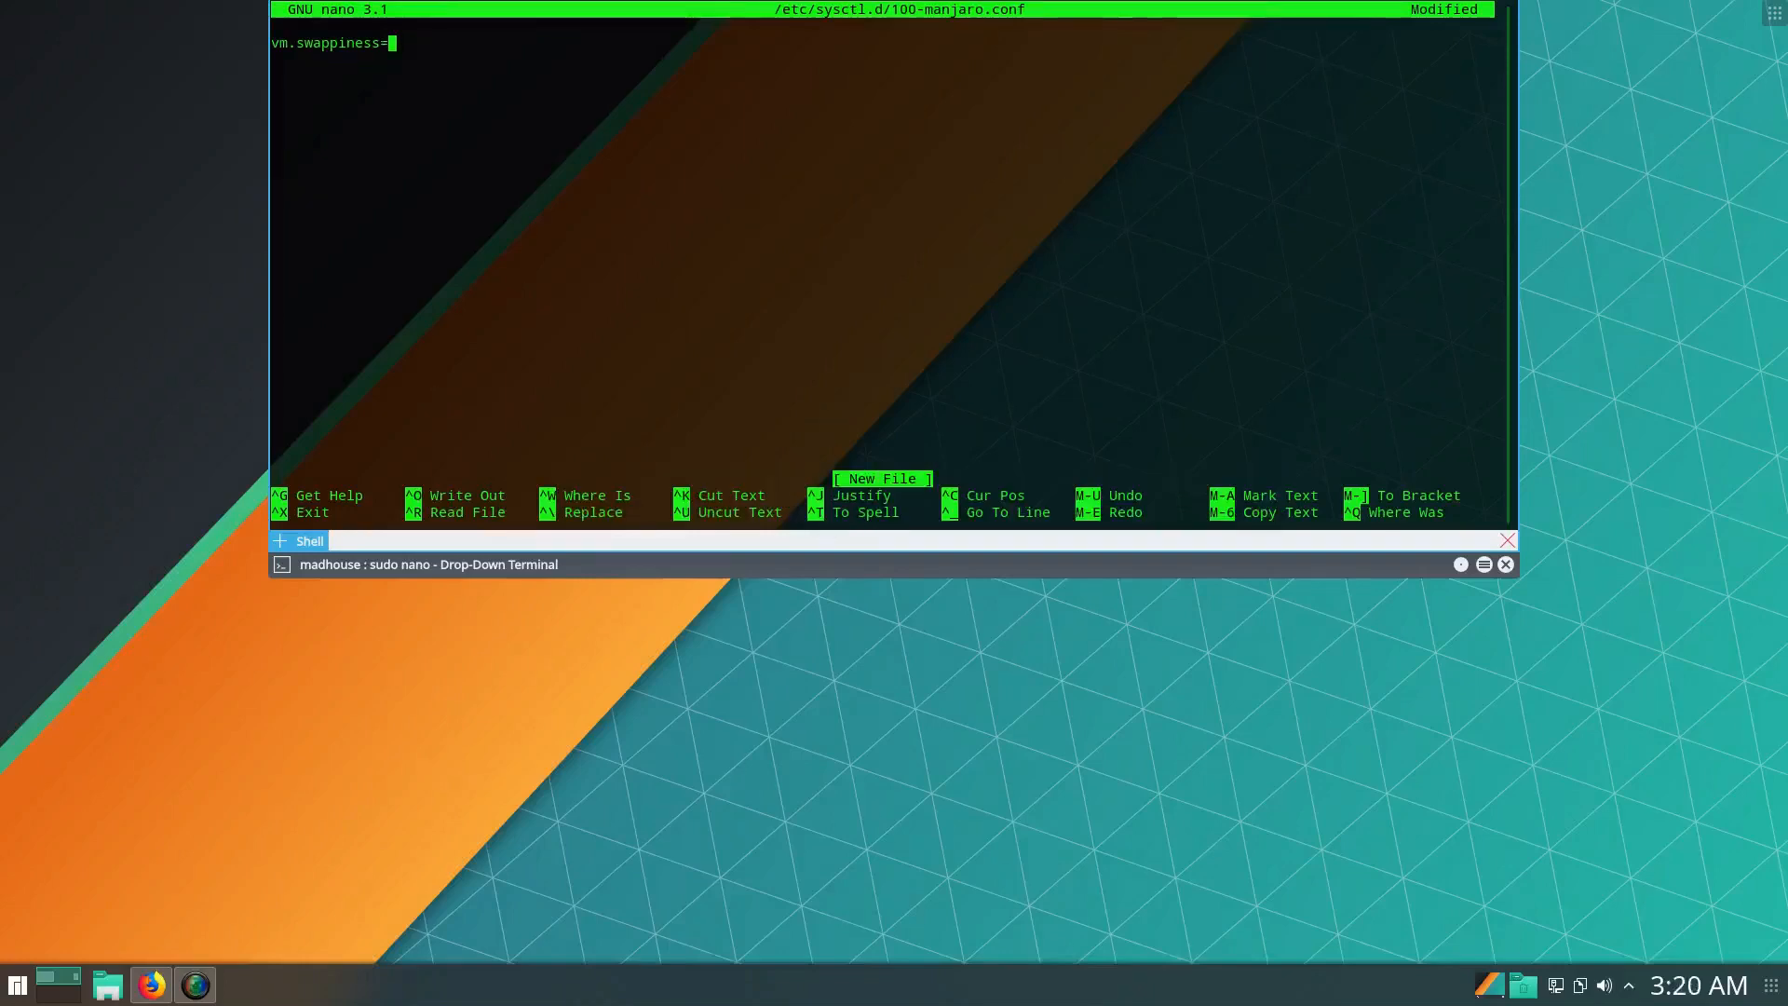
pyautogui.write('10')
pyautogui.hotkey('ctrl', 'o')
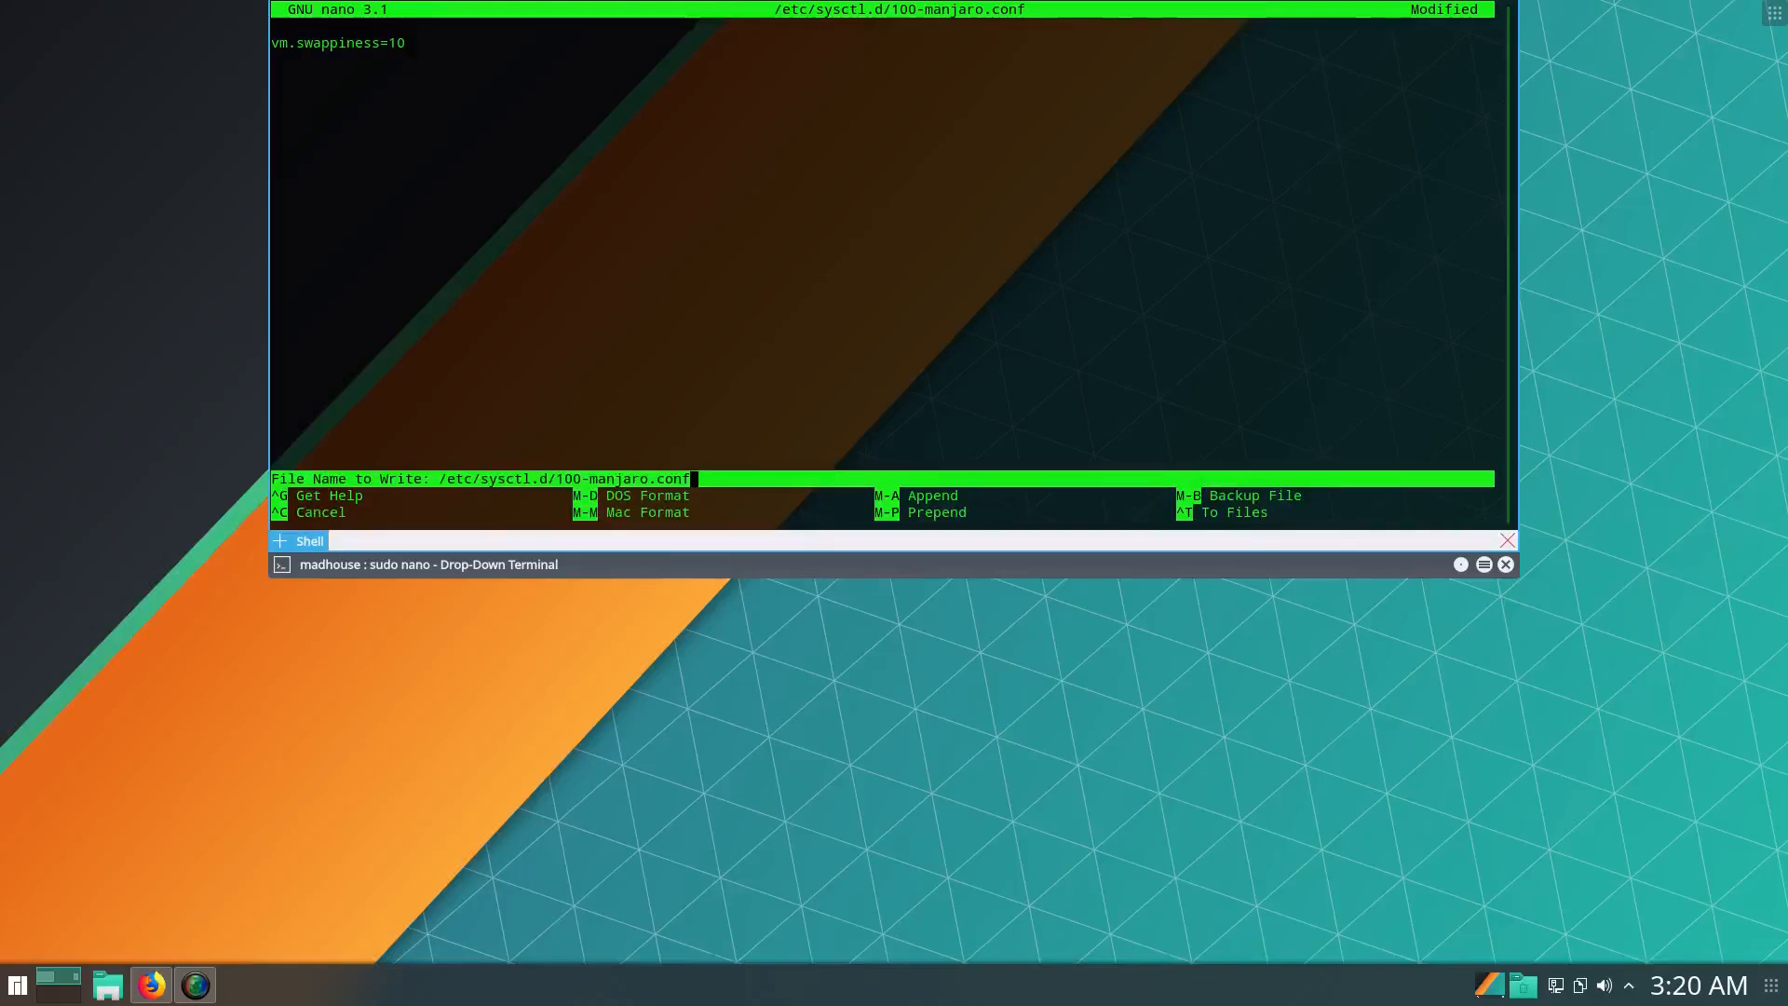
pyautogui.press('Return')
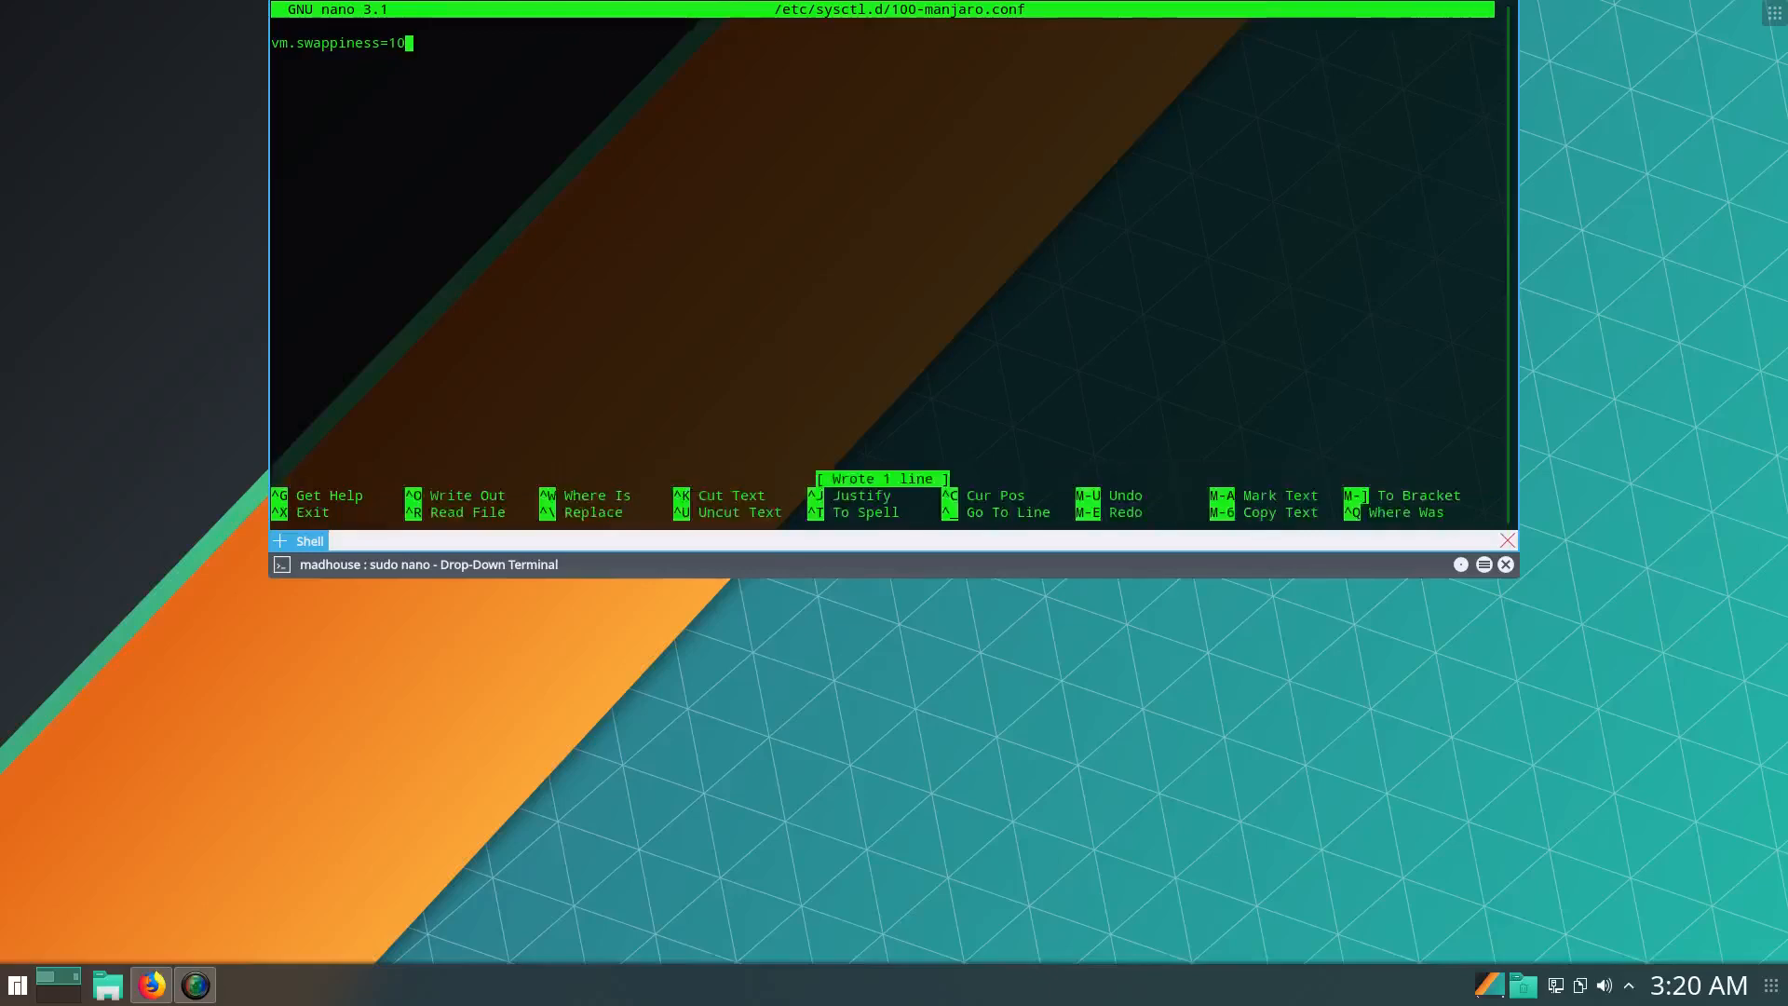
pyautogui.hotkey('ctrl', 'x')
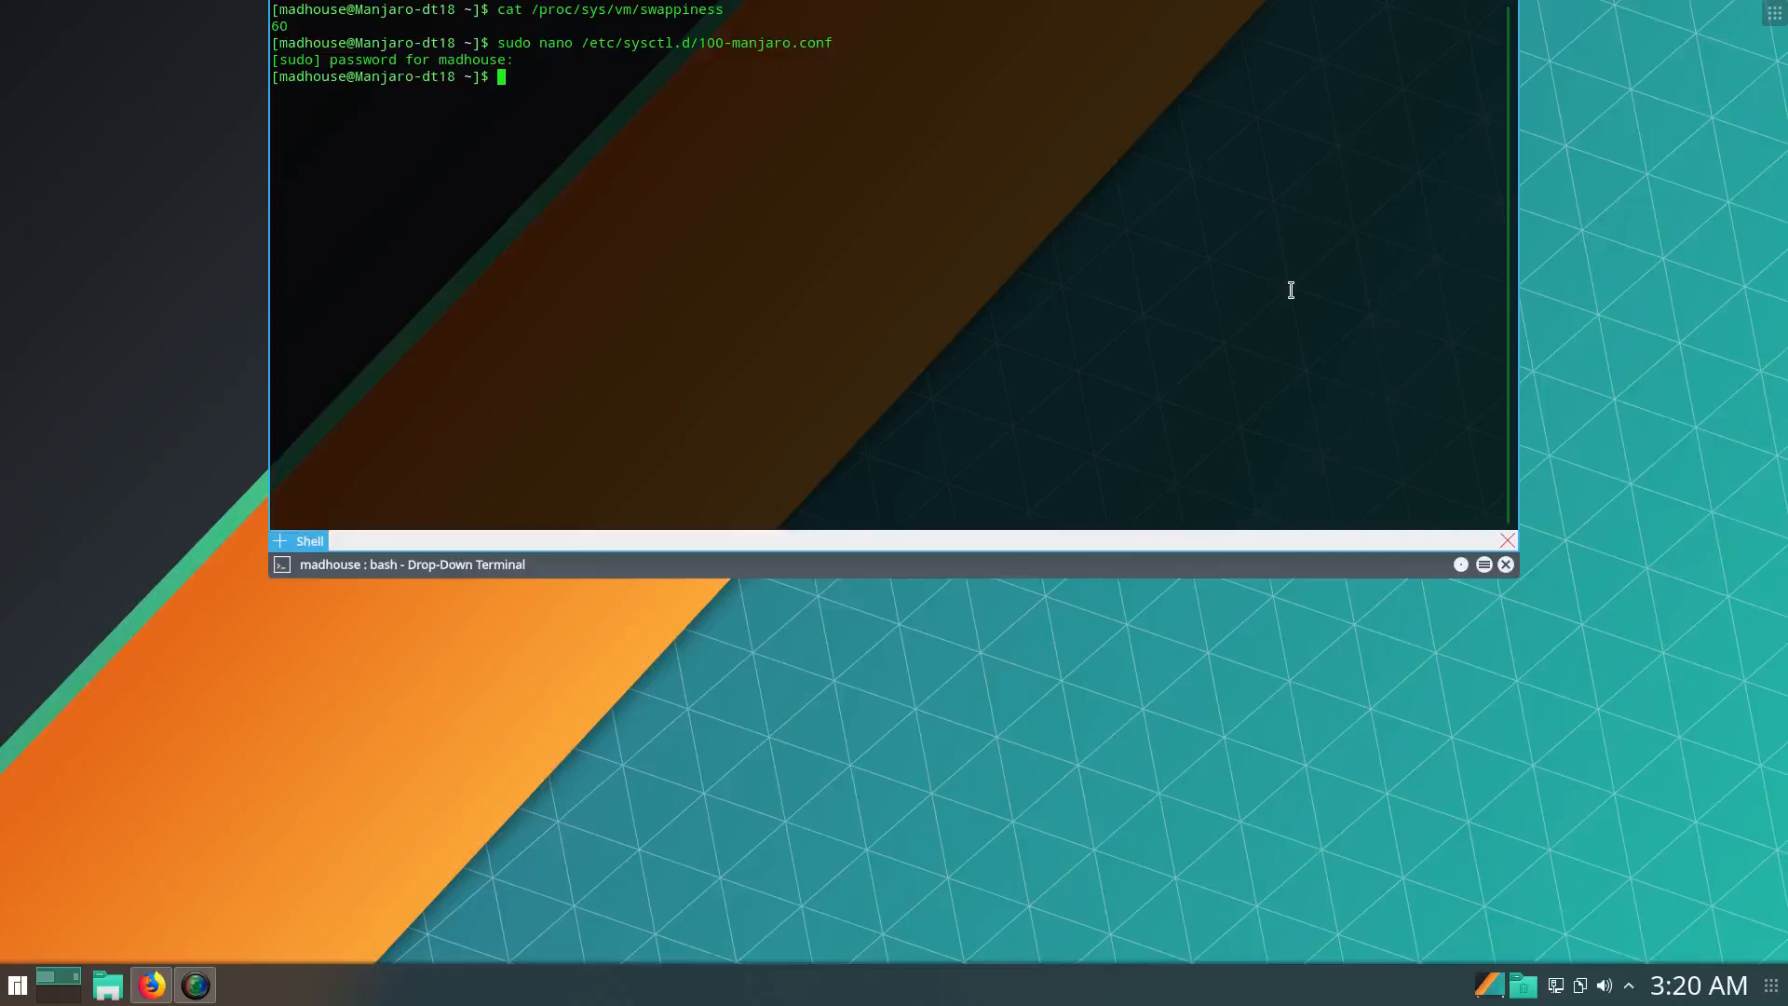
pyautogui.click(1505, 564)
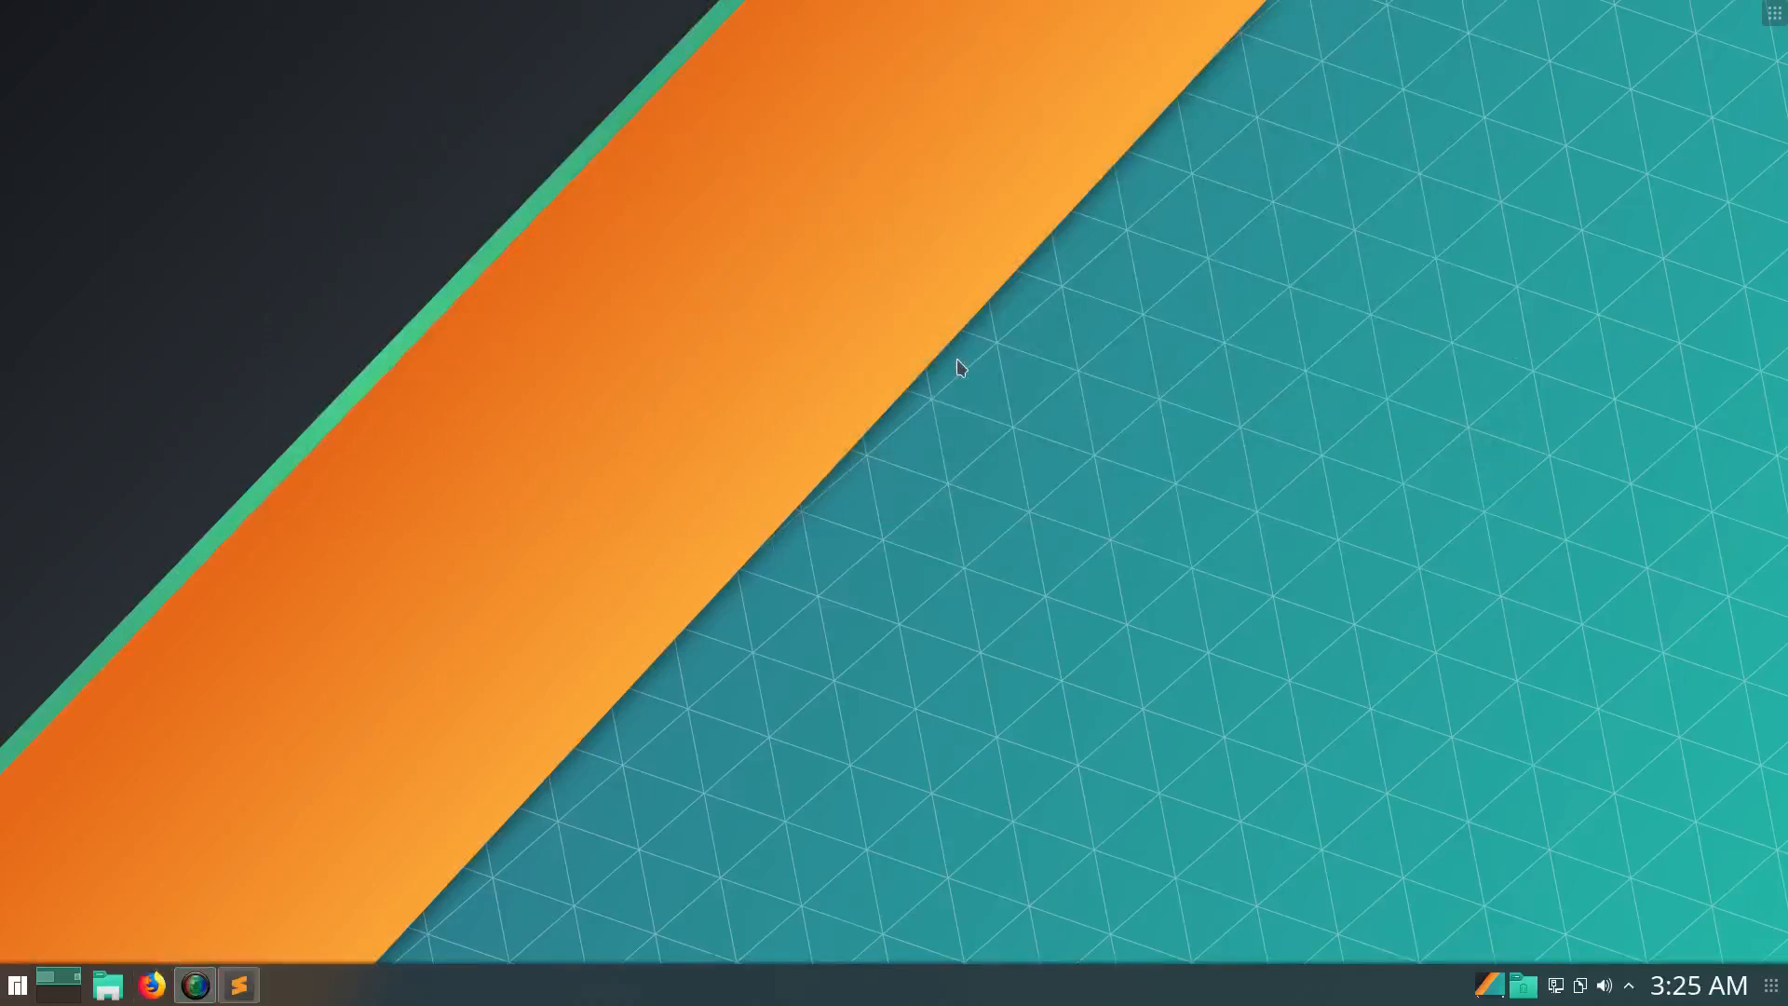
# Recheck the swappiness value with cat /proc/sys/vm/swappiness in a cleared Yakuake terminal, and close the terminal
pyautogui.press('F12')
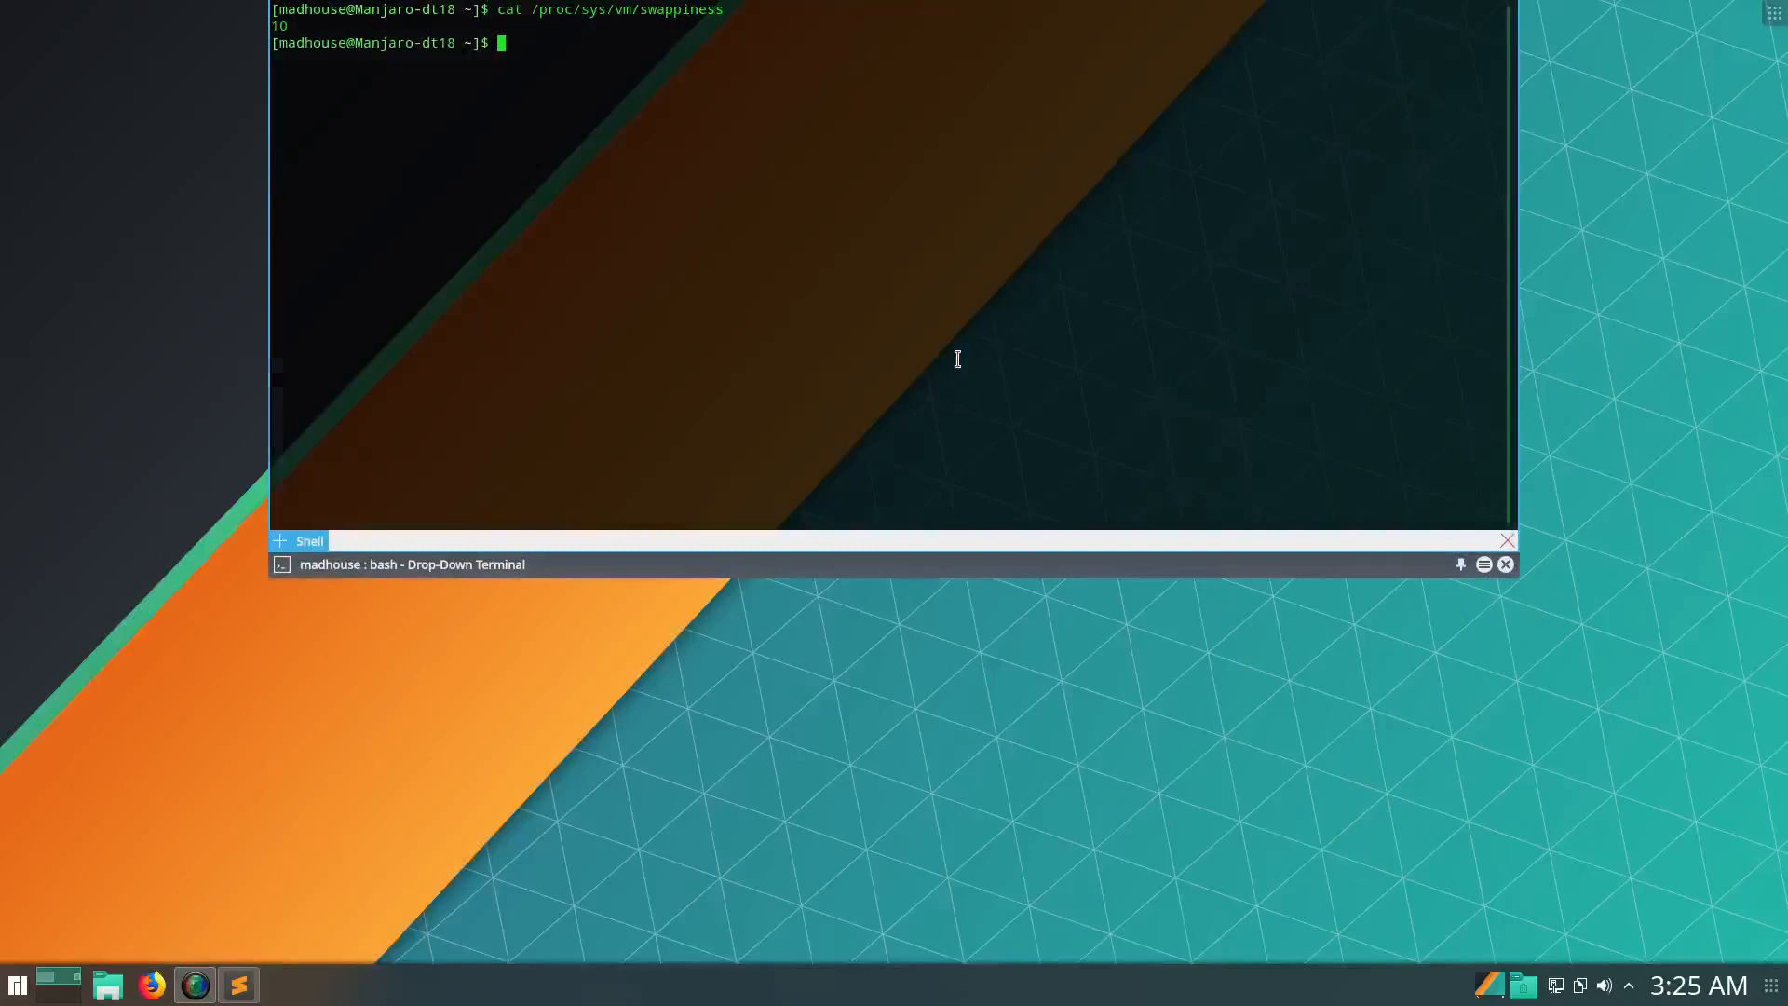
pyautogui.write('clear')
pyautogui.press('Return')
pyautogui.press('Up')
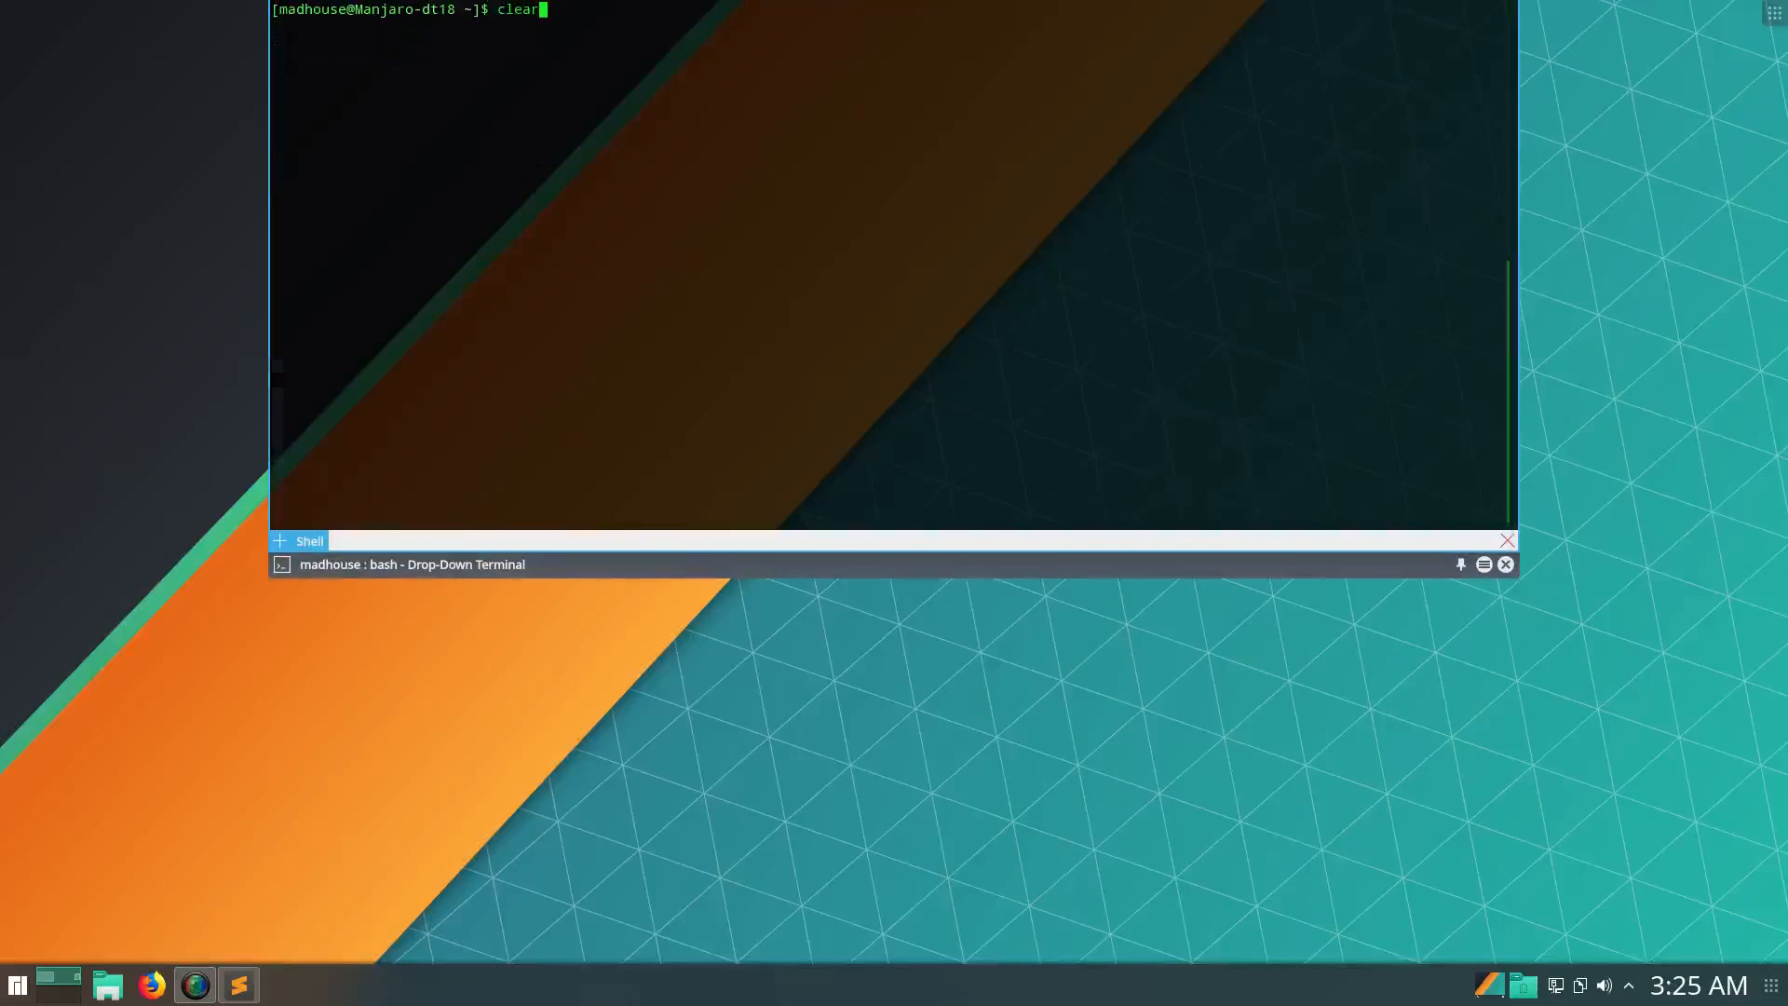
pyautogui.press('Up')
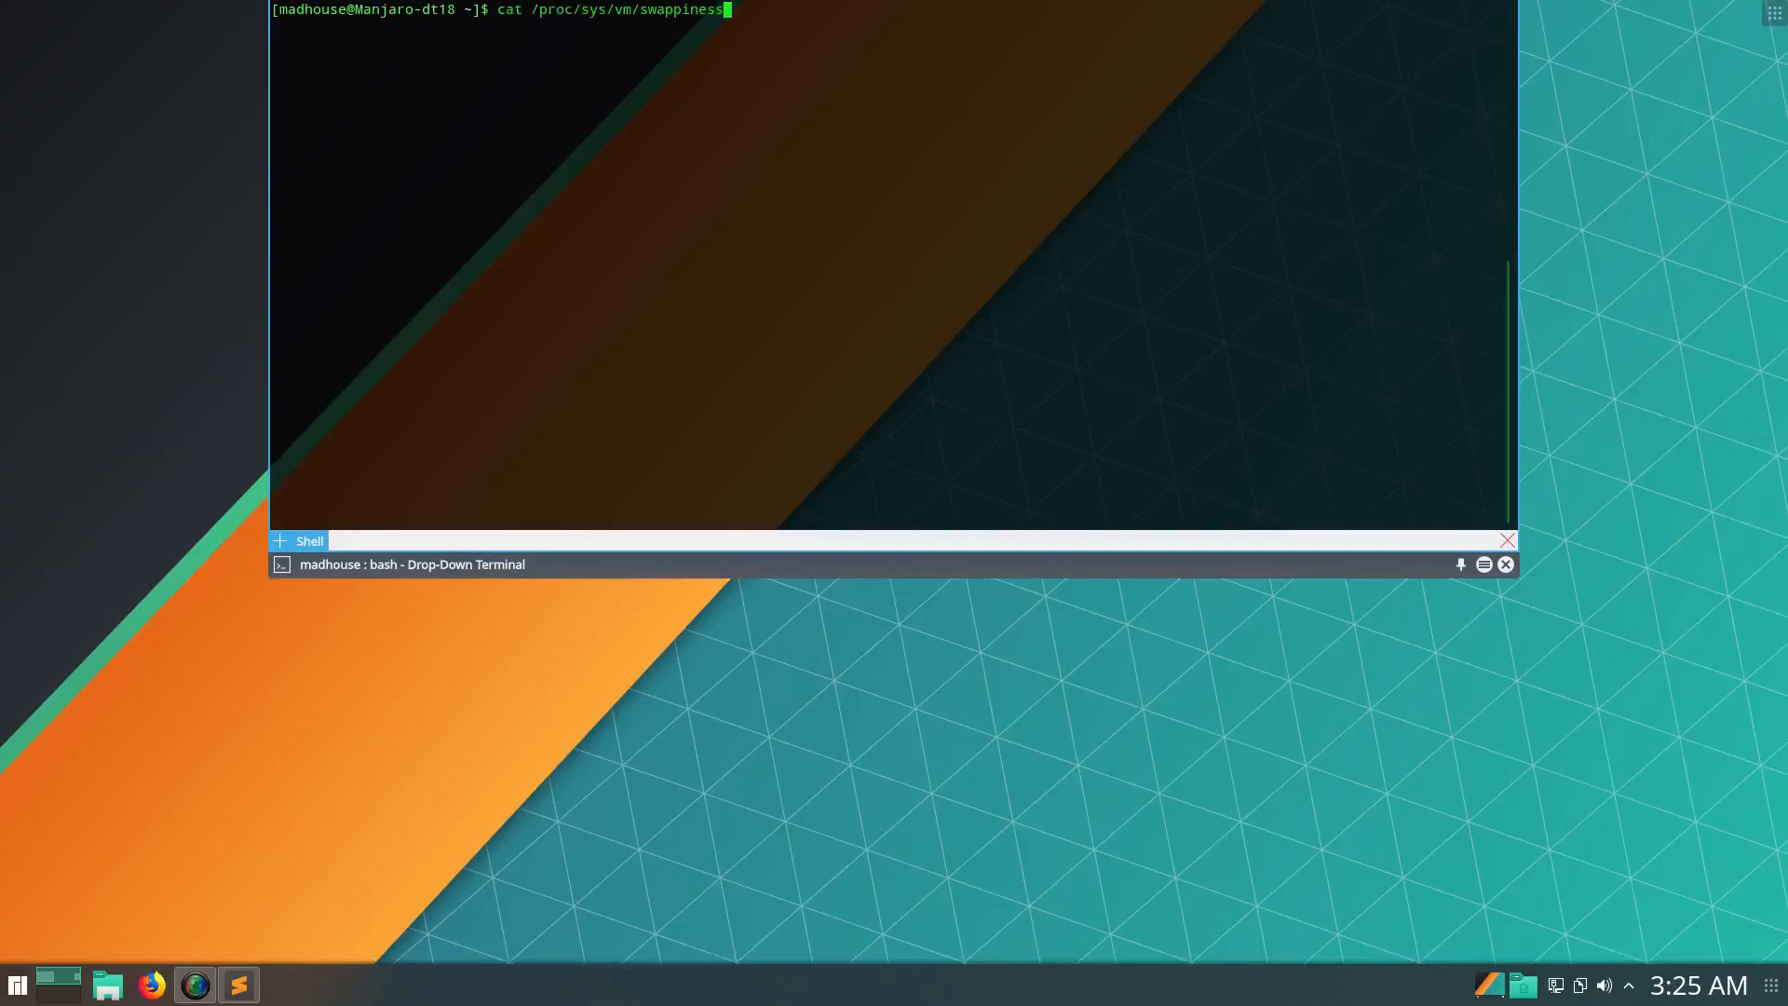
pyautogui.press('Return')
pyautogui.click(1504, 568)
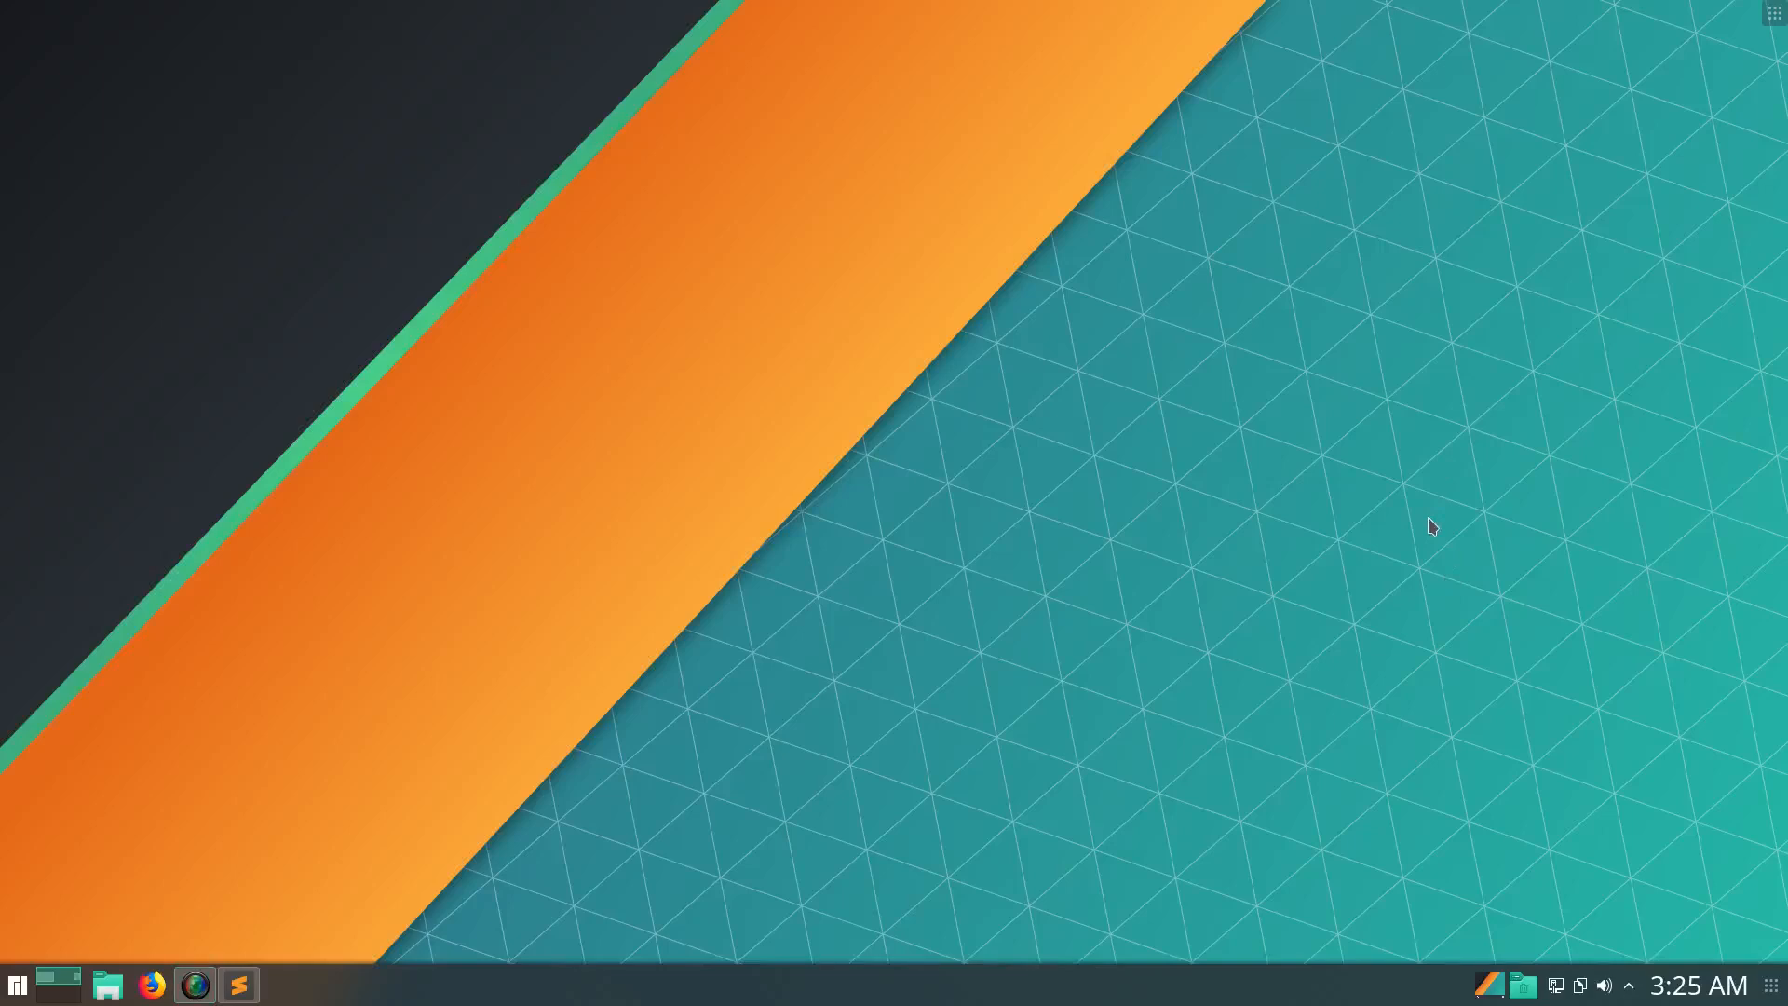
# Search for neofetch in Octopi and mark the package for installation
pyautogui.write('neof')
pyautogui.press('BackSpace')
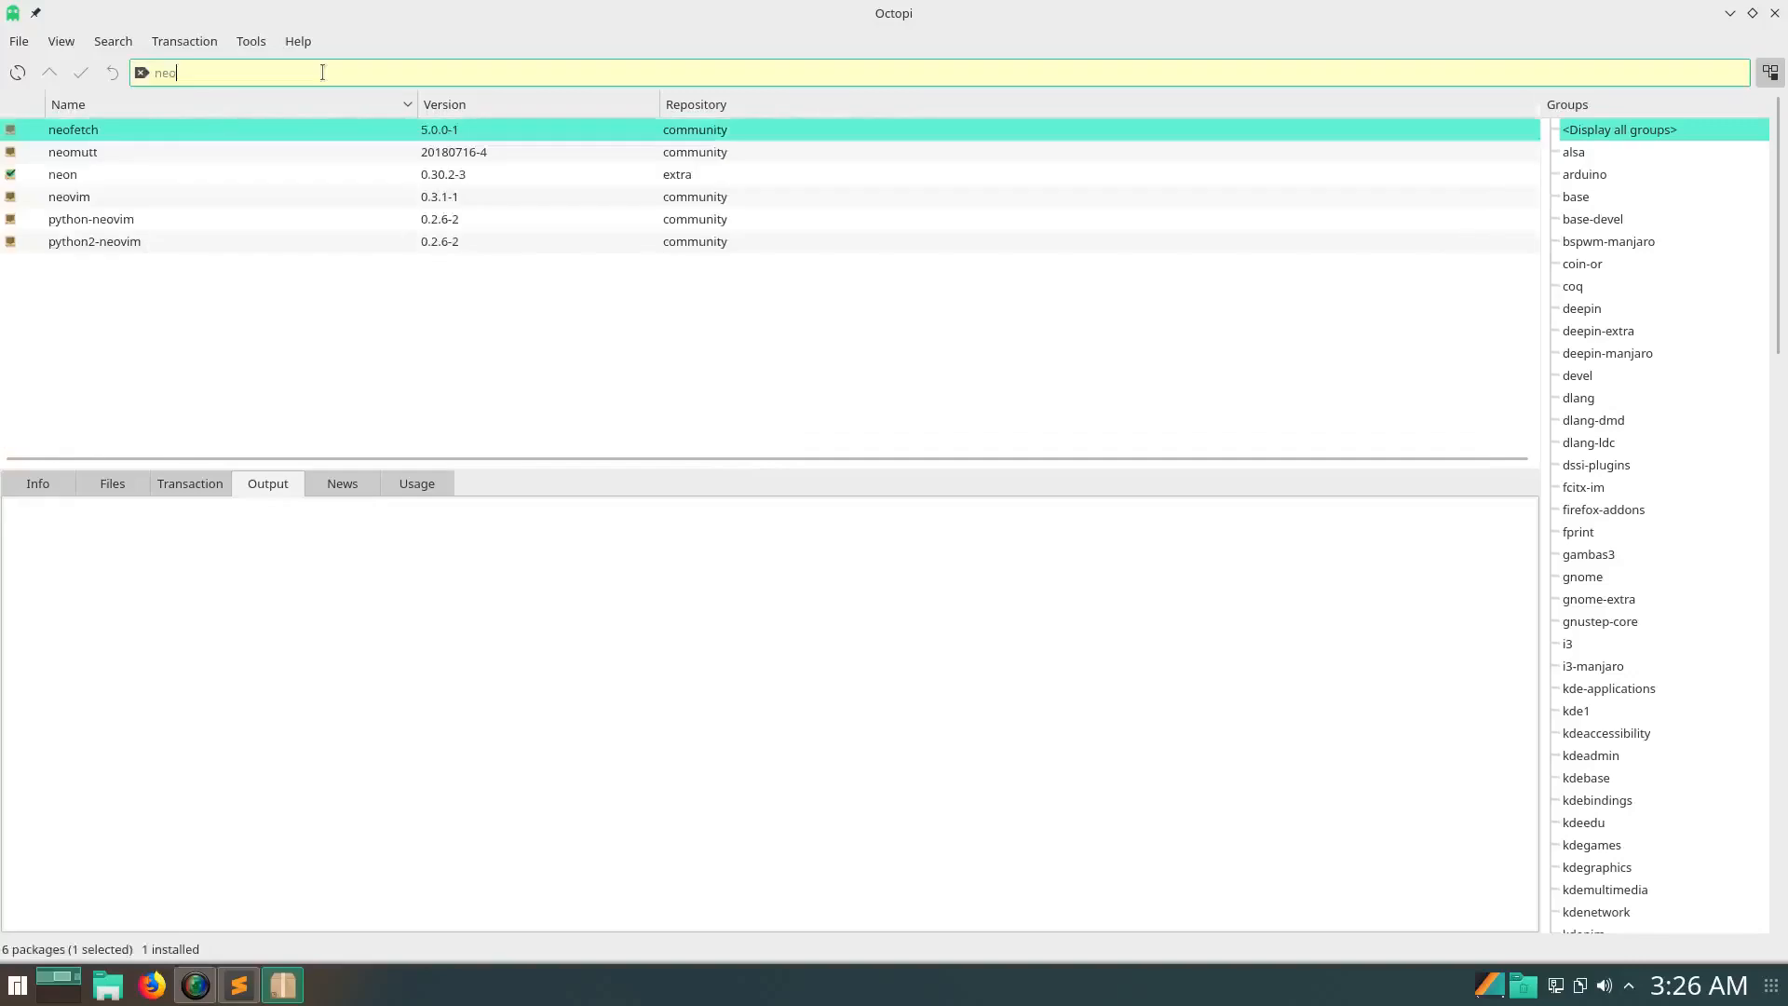
pyautogui.write('fetch')
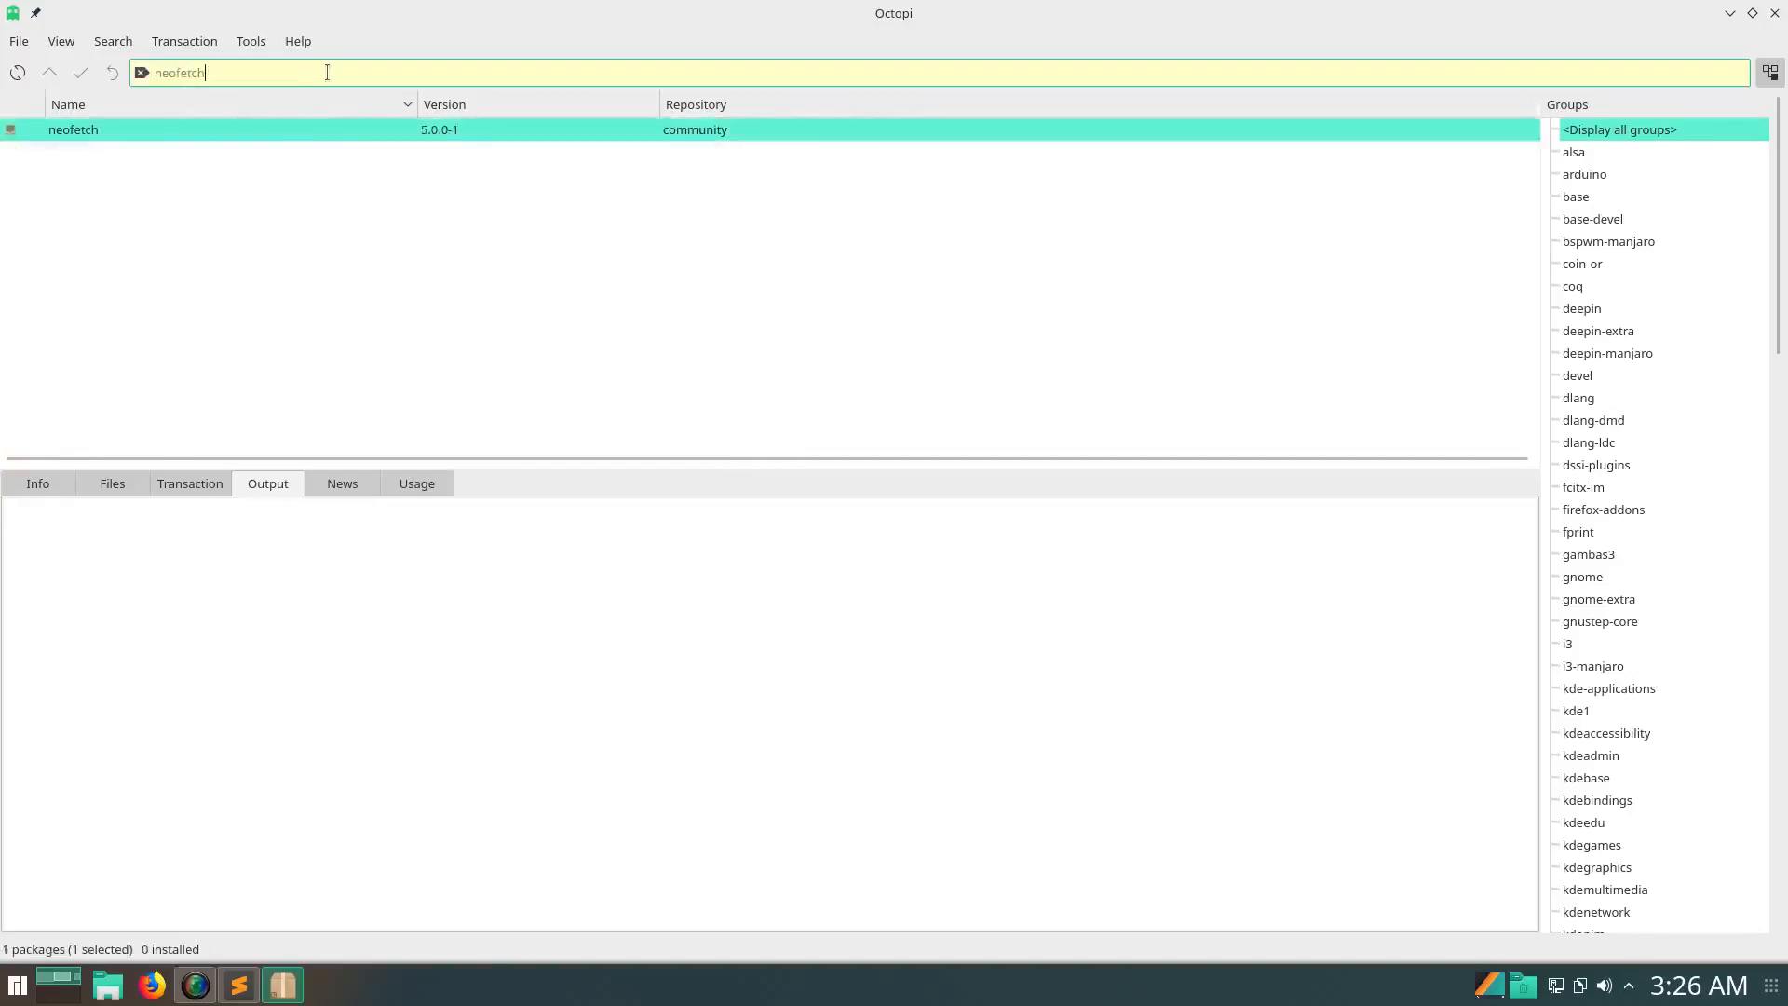
pyautogui.rightClick(97, 130)
pyautogui.click(127, 149)
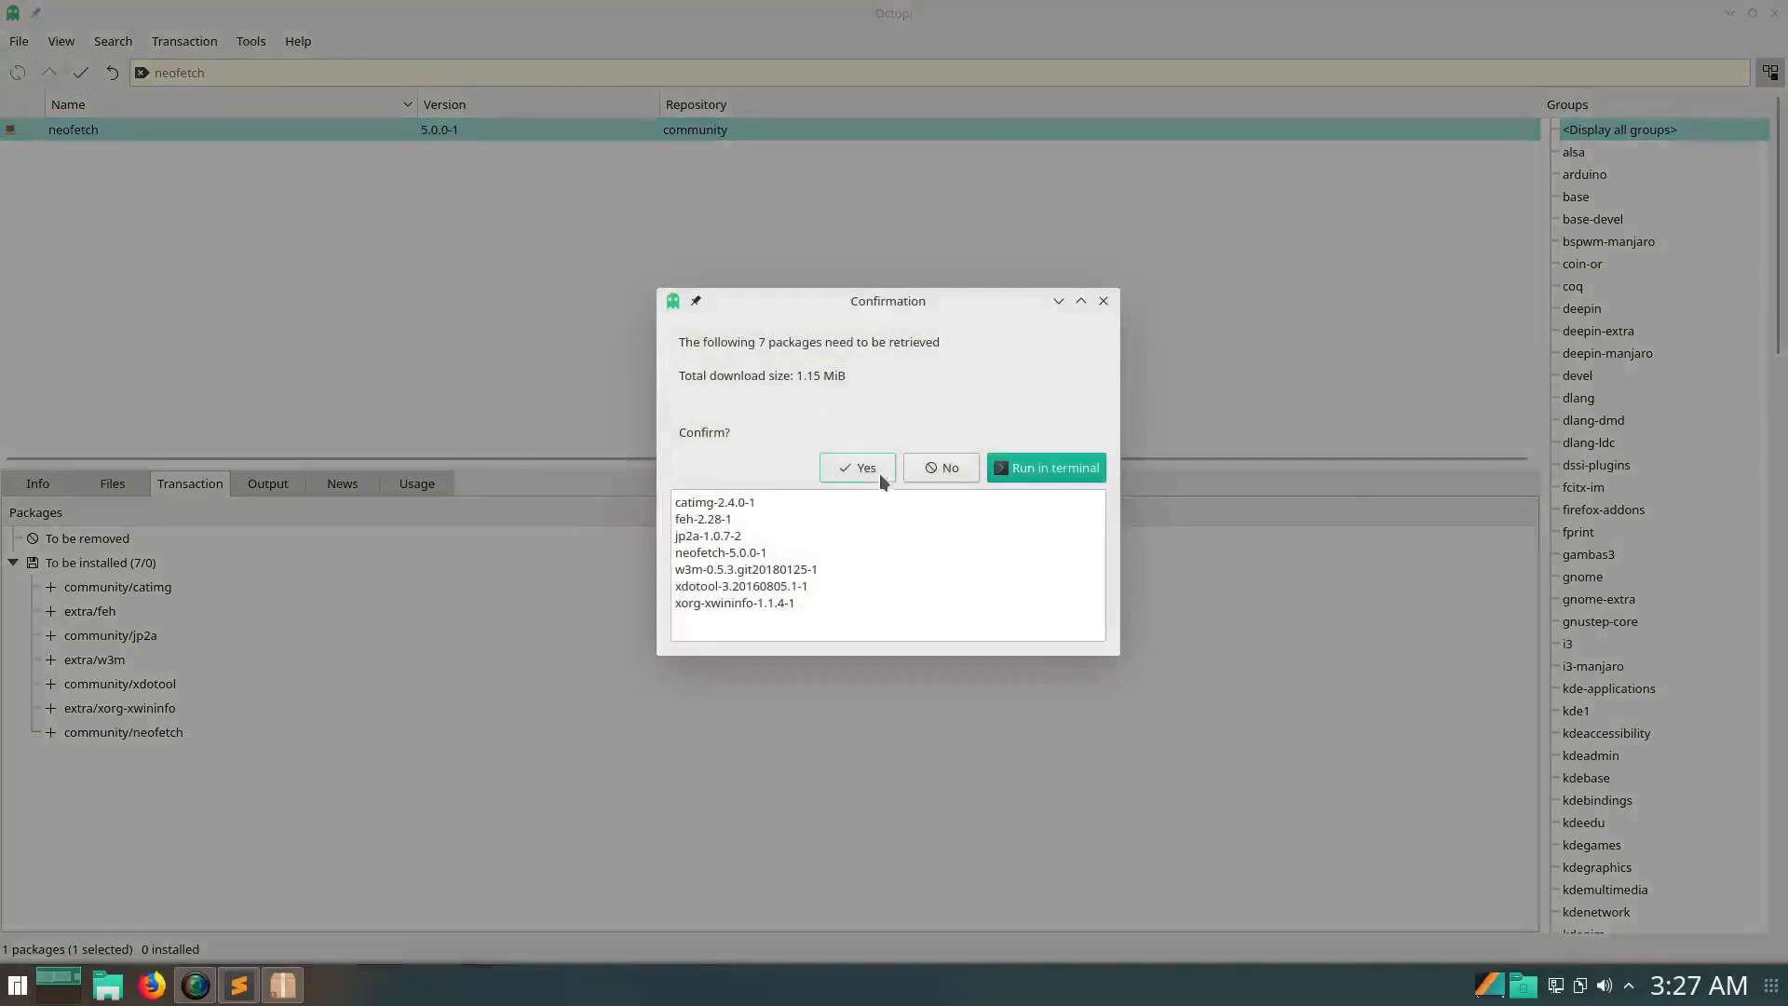
# Confirm the installation of neofetch and its dependencies, enter the account password, and close Octopi
pyautogui.click(879, 475)
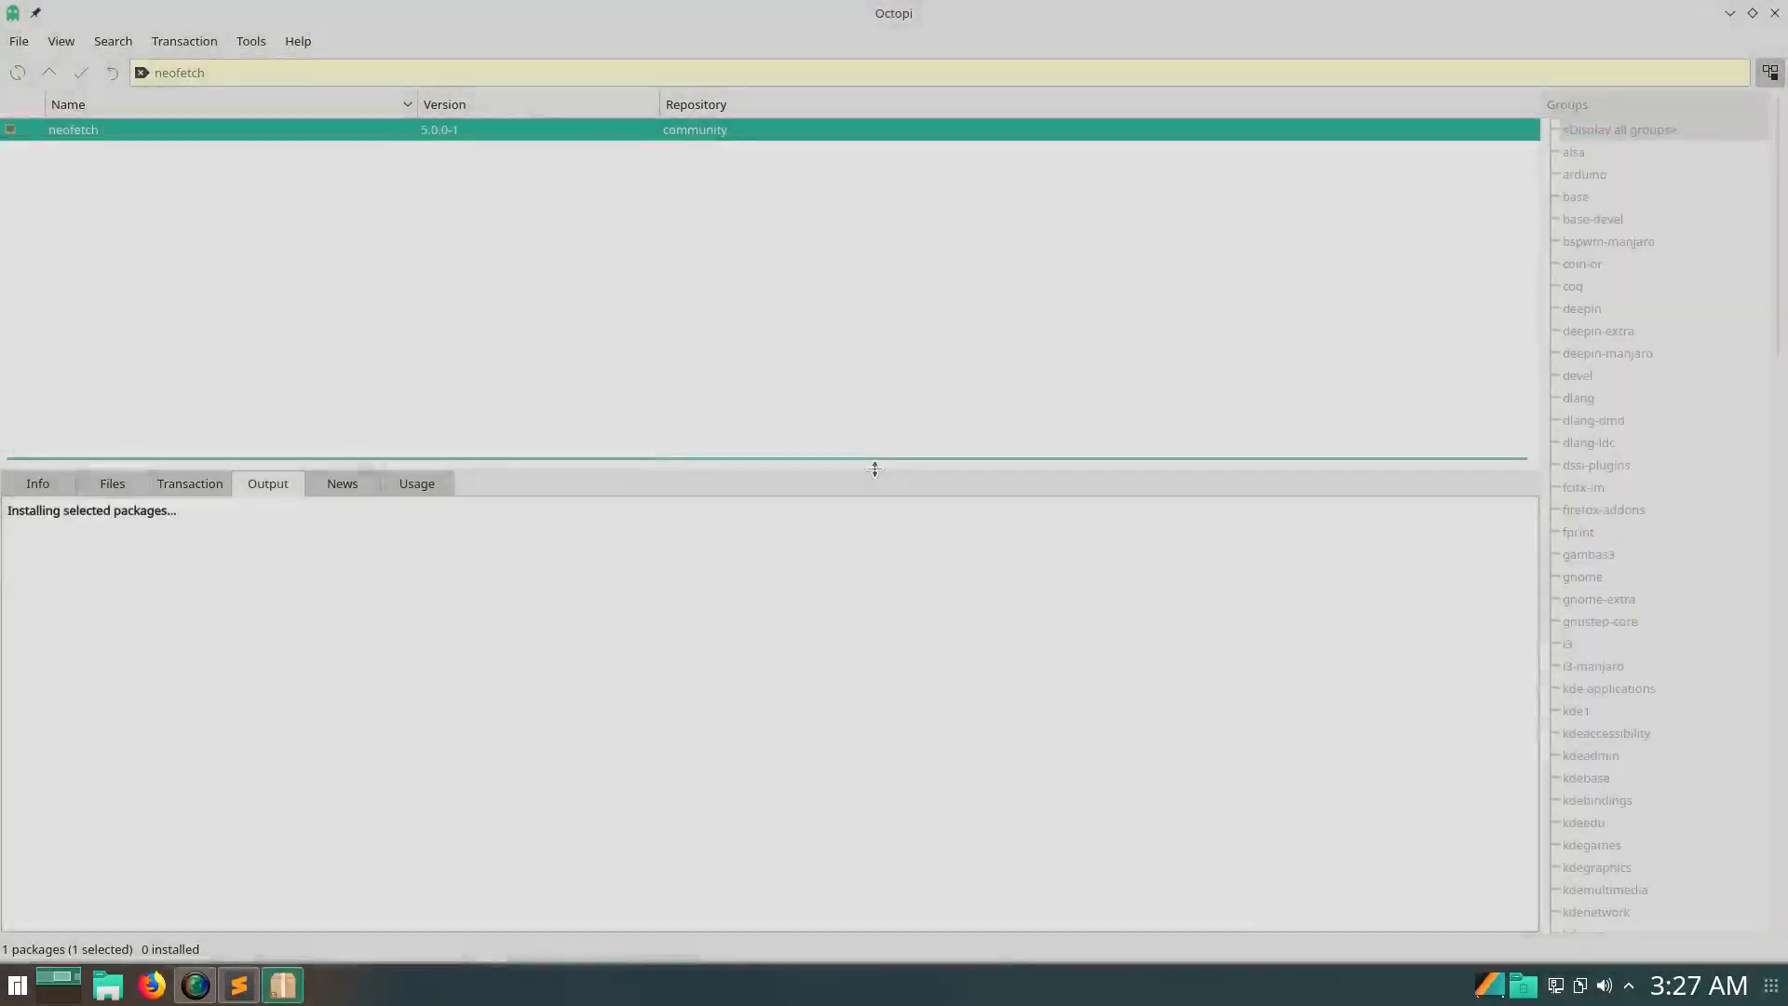
pyautogui.write('••••')
pyautogui.press('Return')
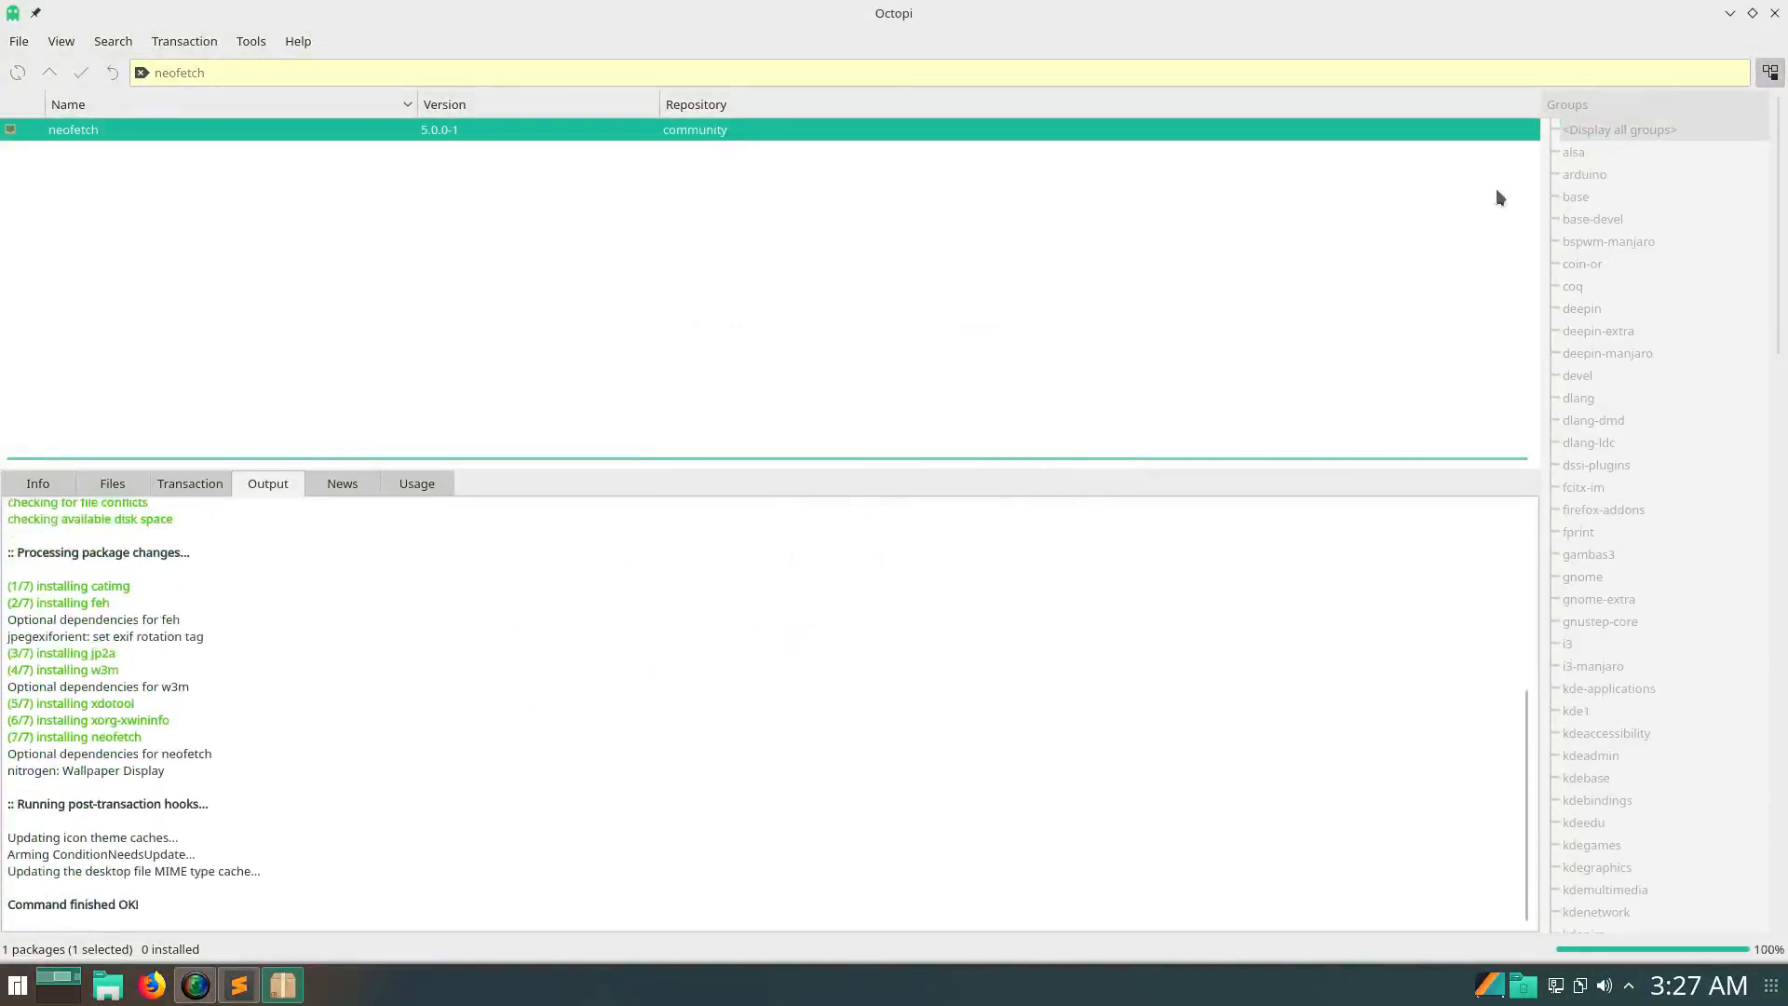
pyautogui.click(1774, 13)
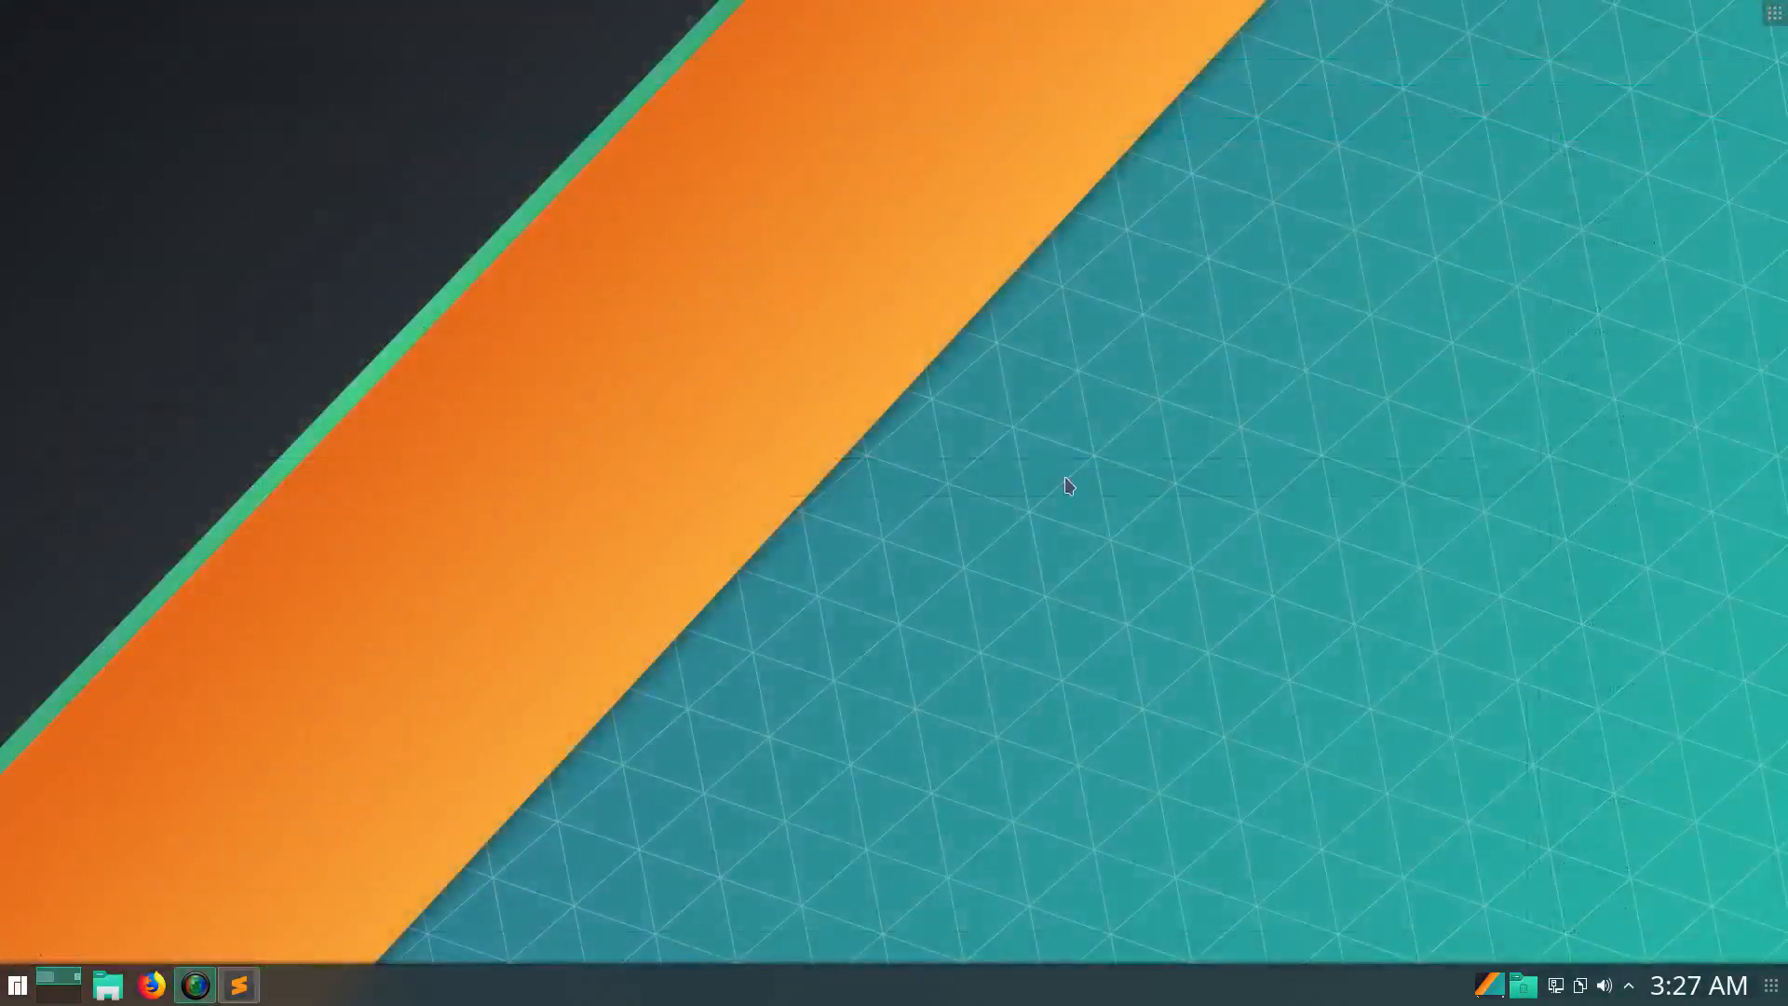
# Show the hidden files in the Dolphin home folder and open .bashrc in a maximized Sublime Text window, closing the todo list.css file
pyautogui.click(108, 984)
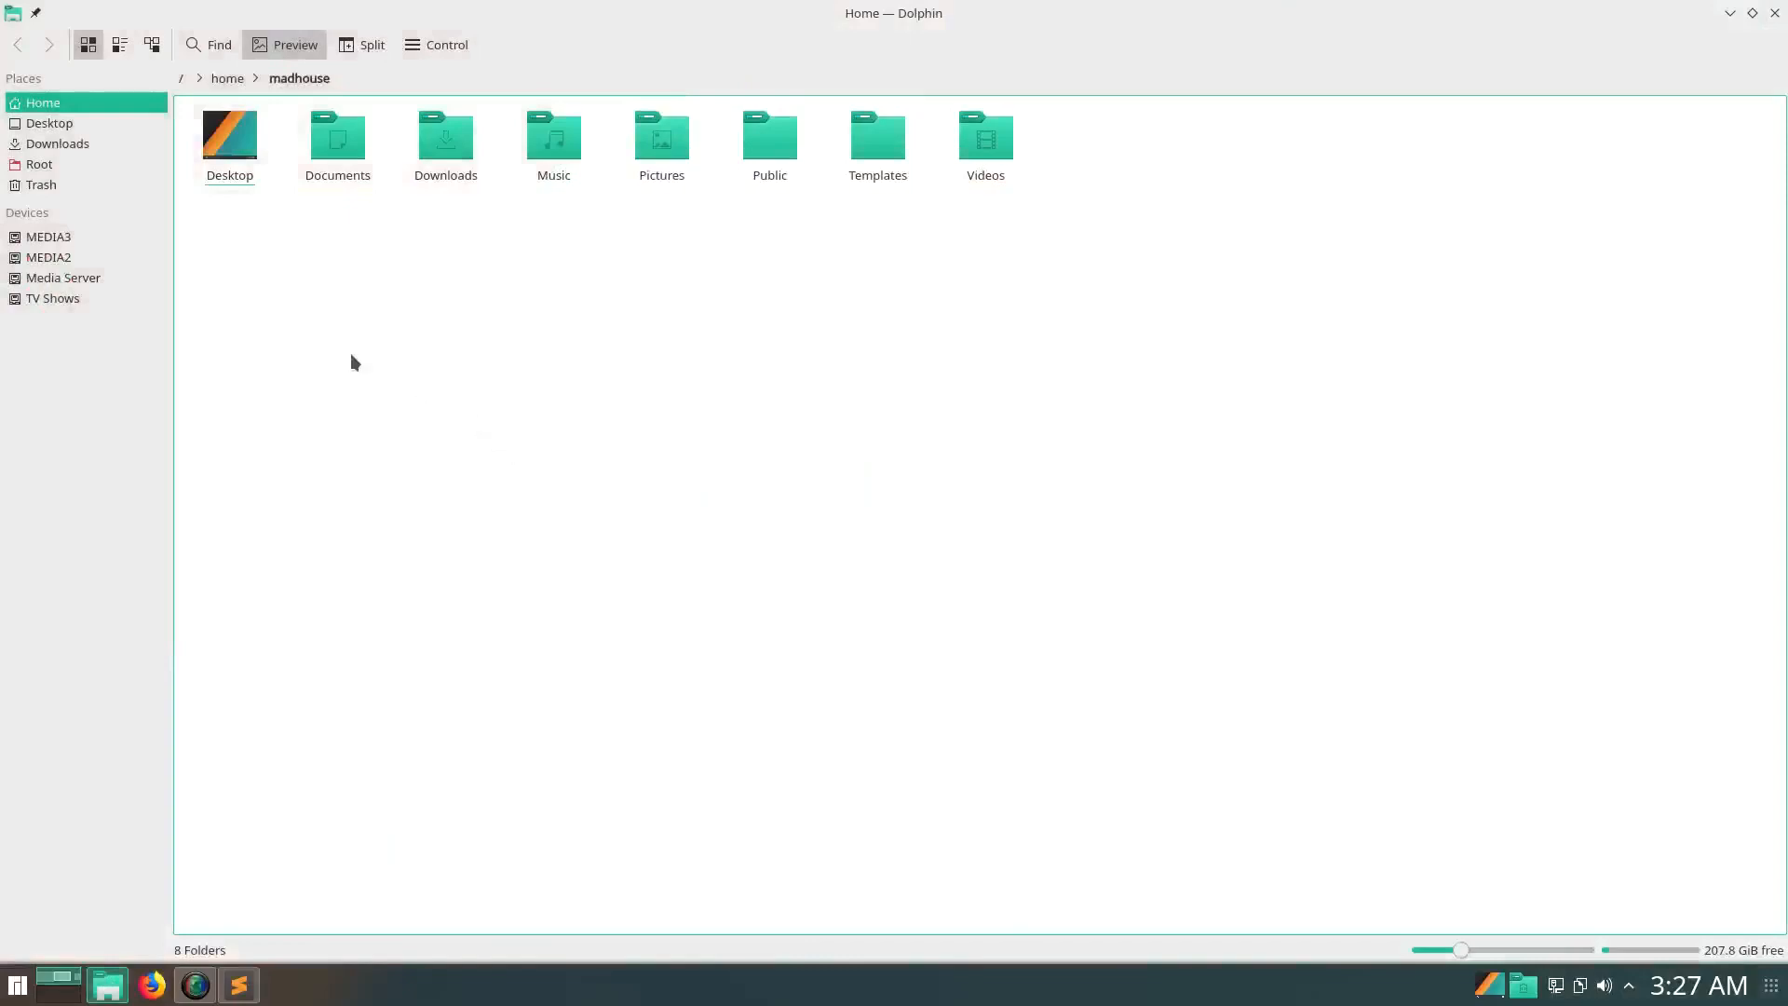
pyautogui.hotkey('ctrl', 'h')
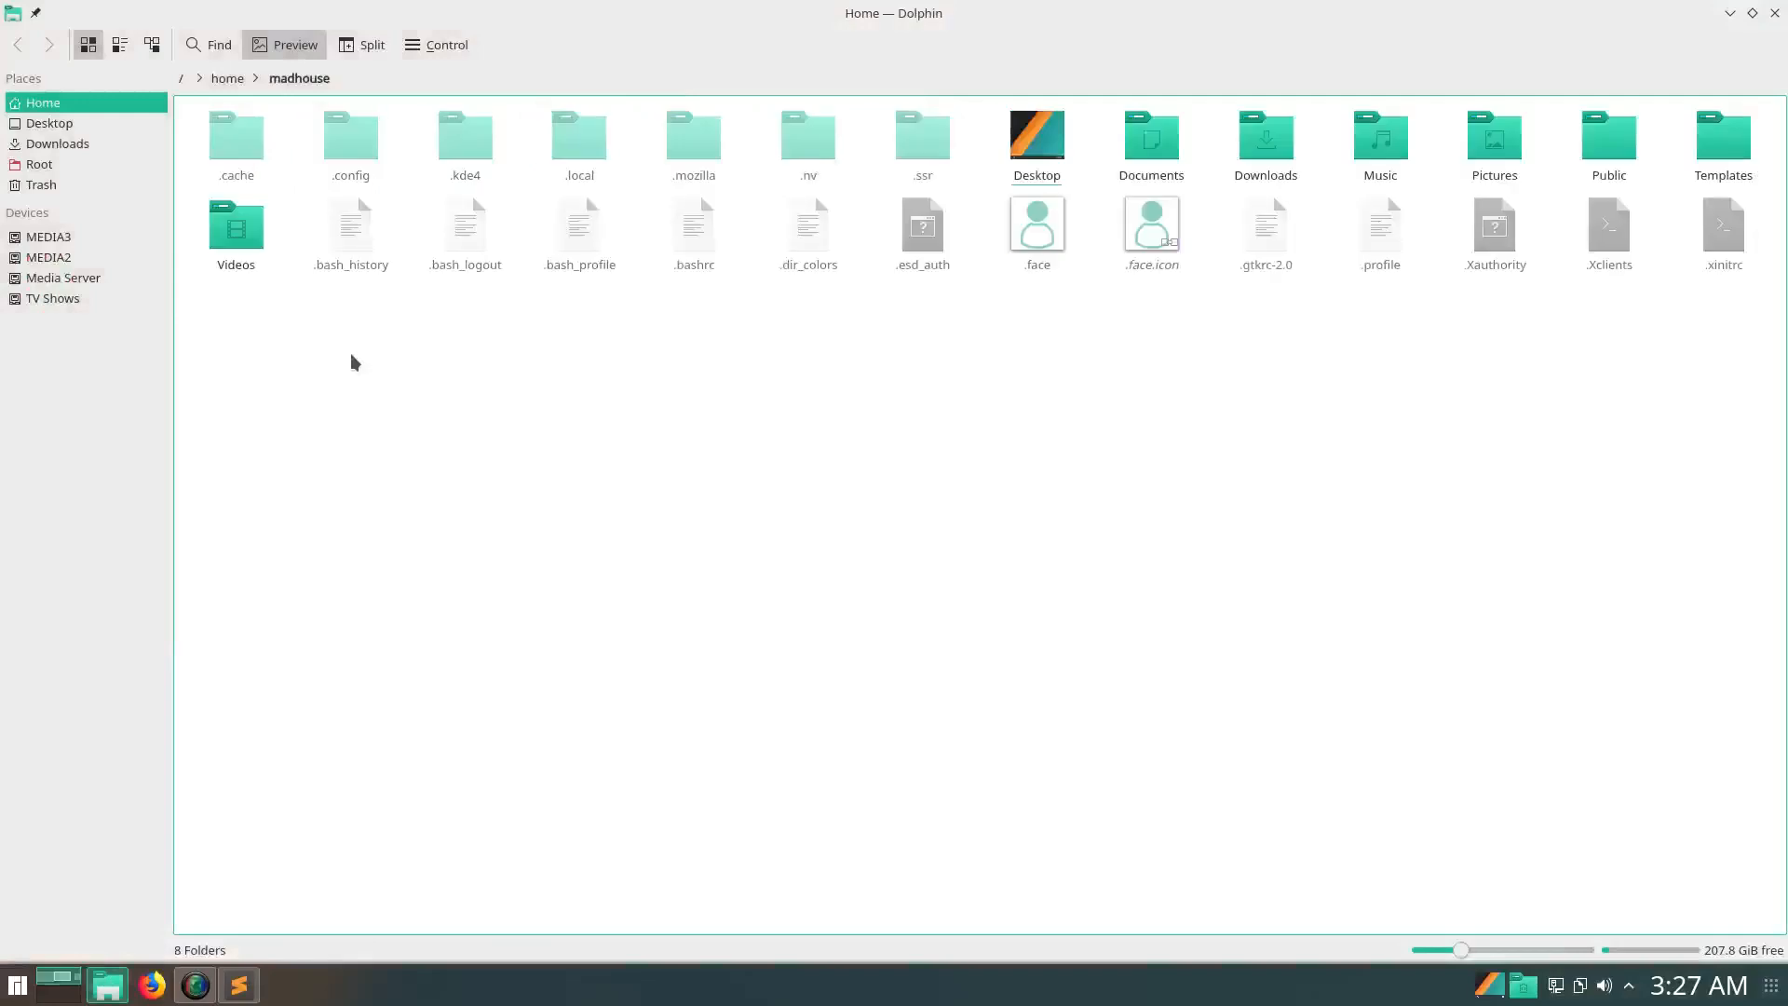
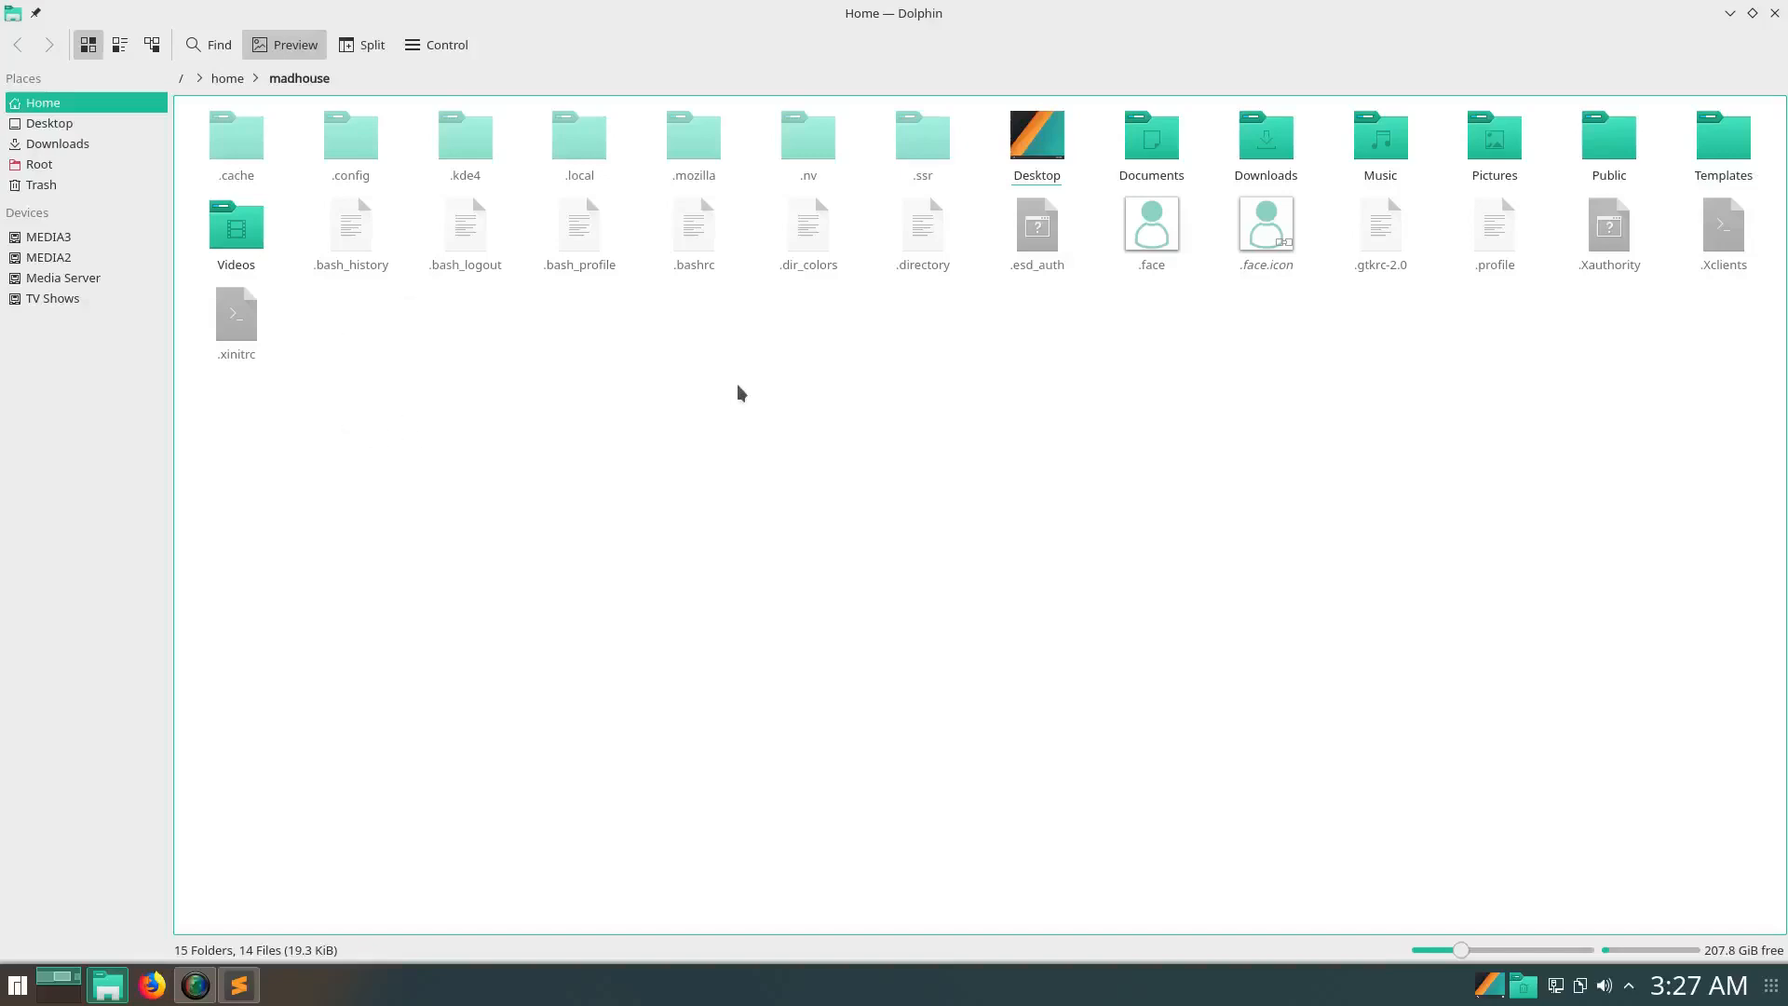
pyautogui.click(693, 255)
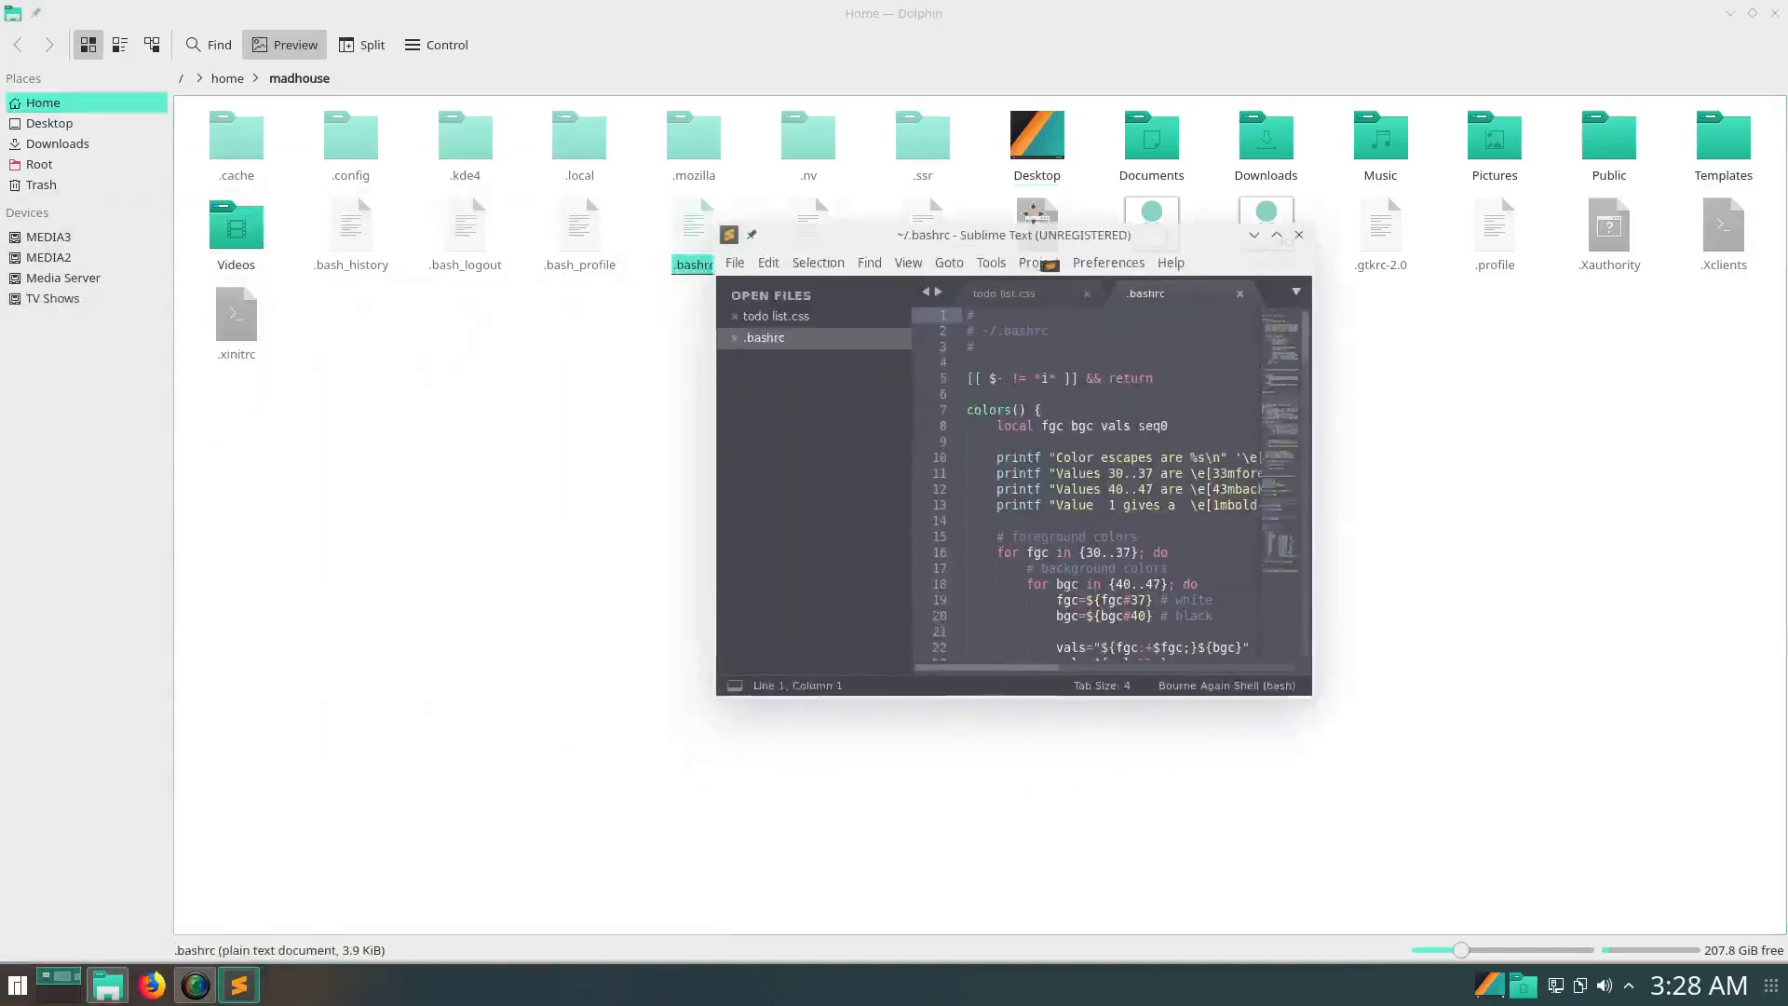
pyautogui.click(1075, 333)
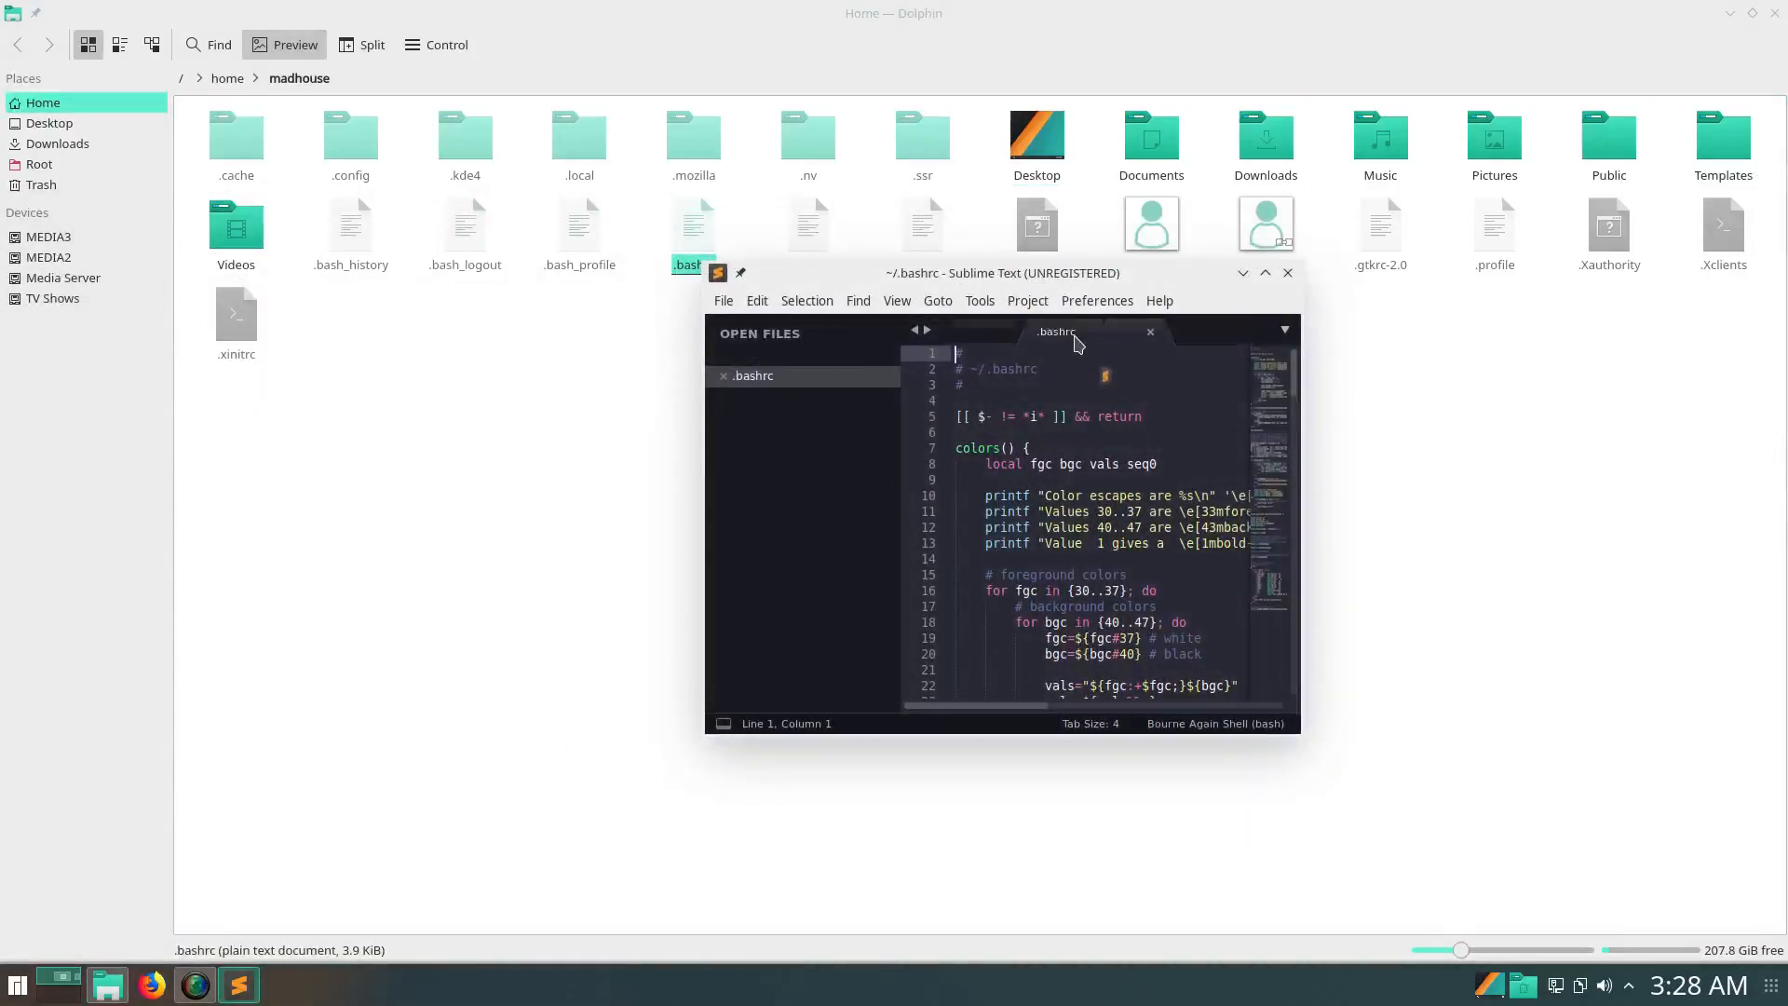
pyautogui.doubleClick(1113, 272)
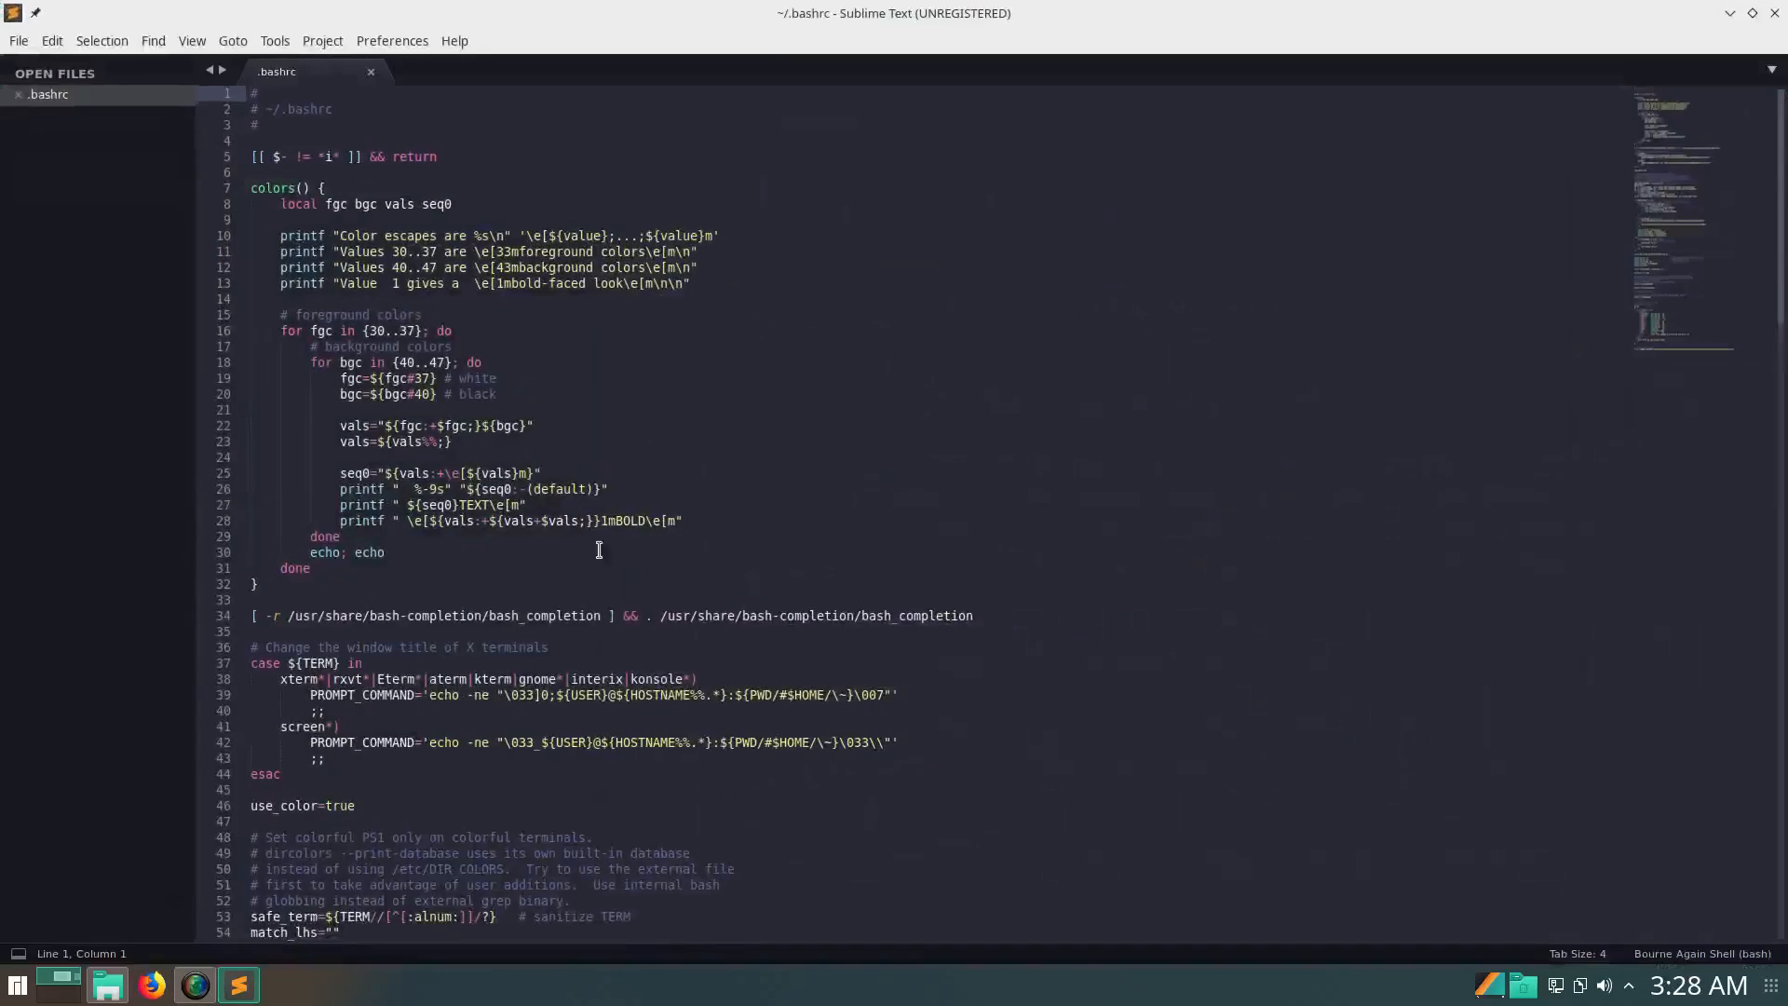
# Append the command neofetch on line 144 at the end of .bashrc and save the file
pyautogui.click(1658, 344)
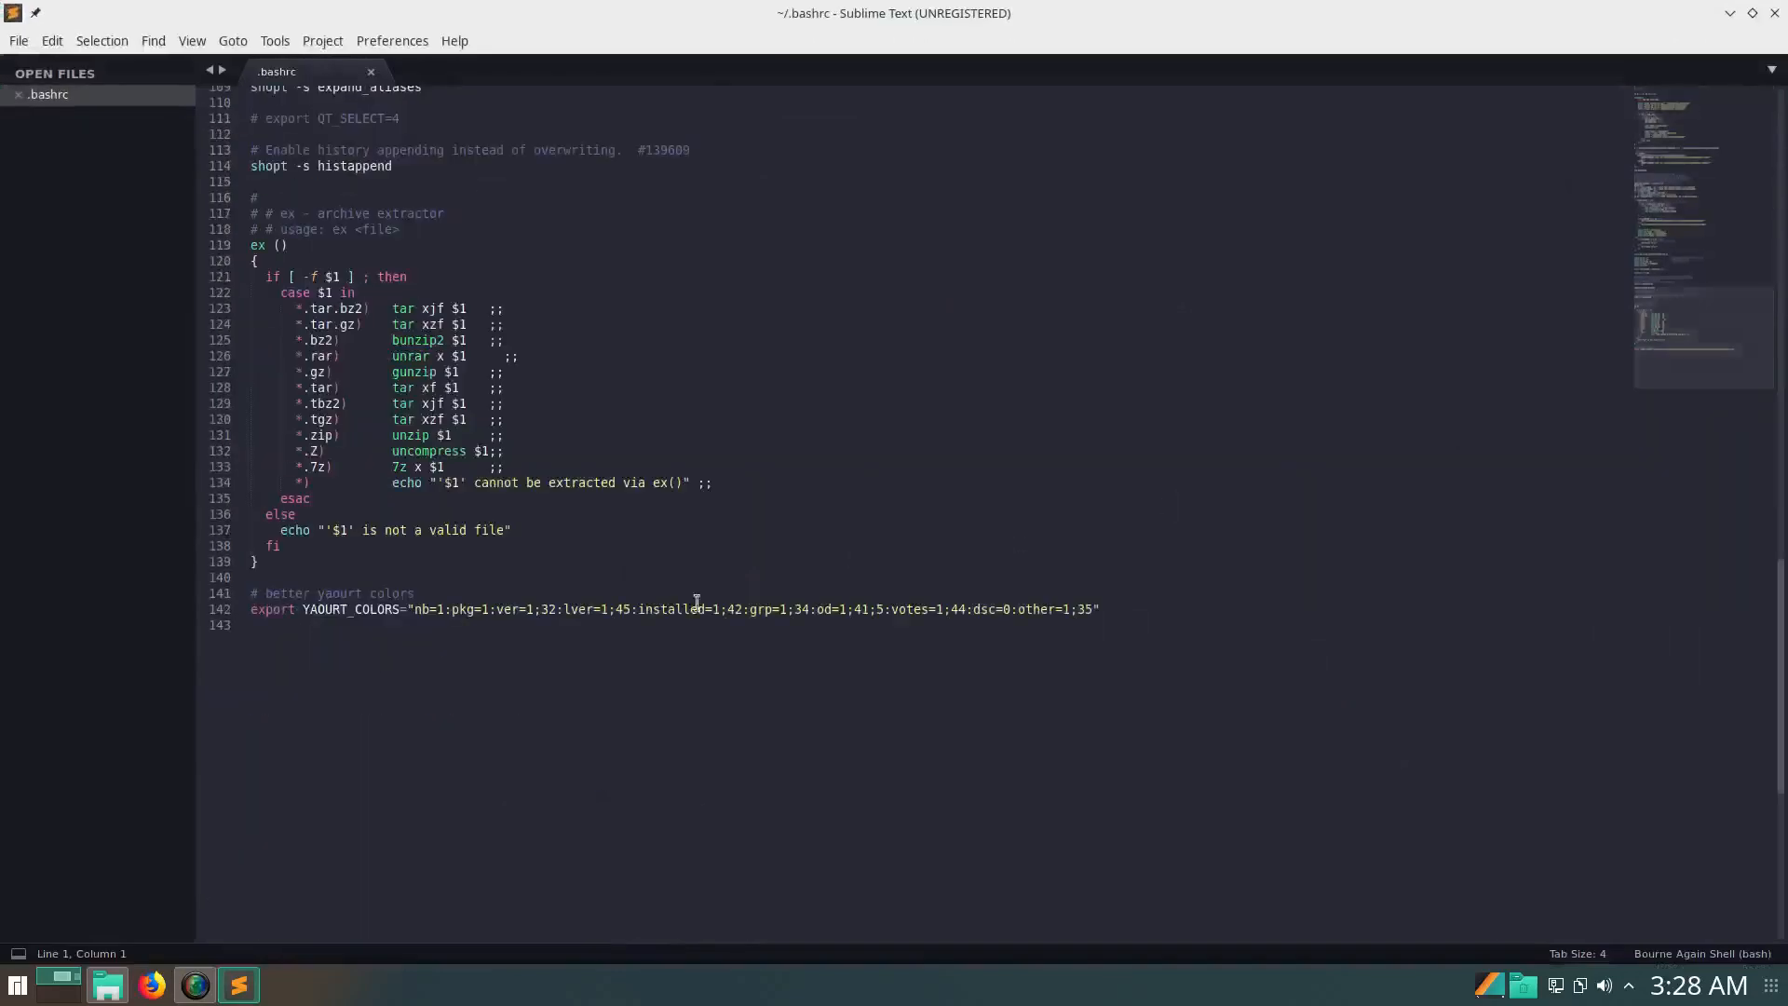
pyautogui.click(426, 637)
pyautogui.press('Return')
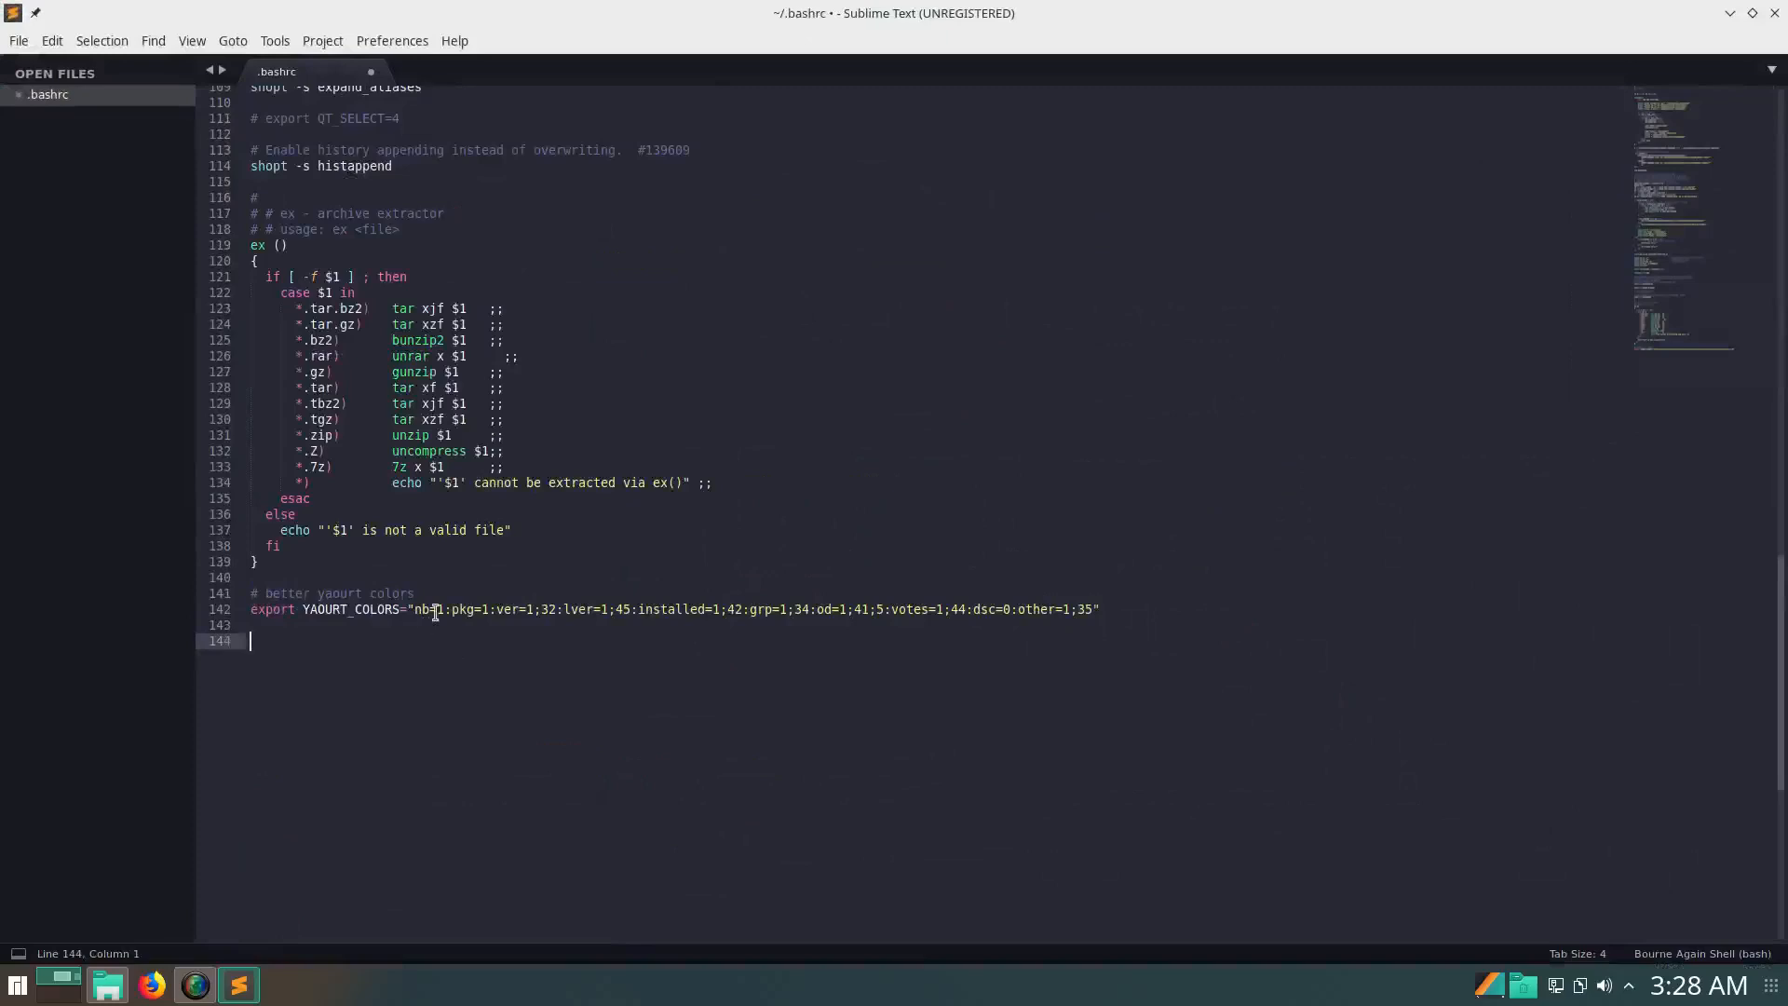
pyautogui.write('neofetch')
pyautogui.hotkey('ctrl', 's')
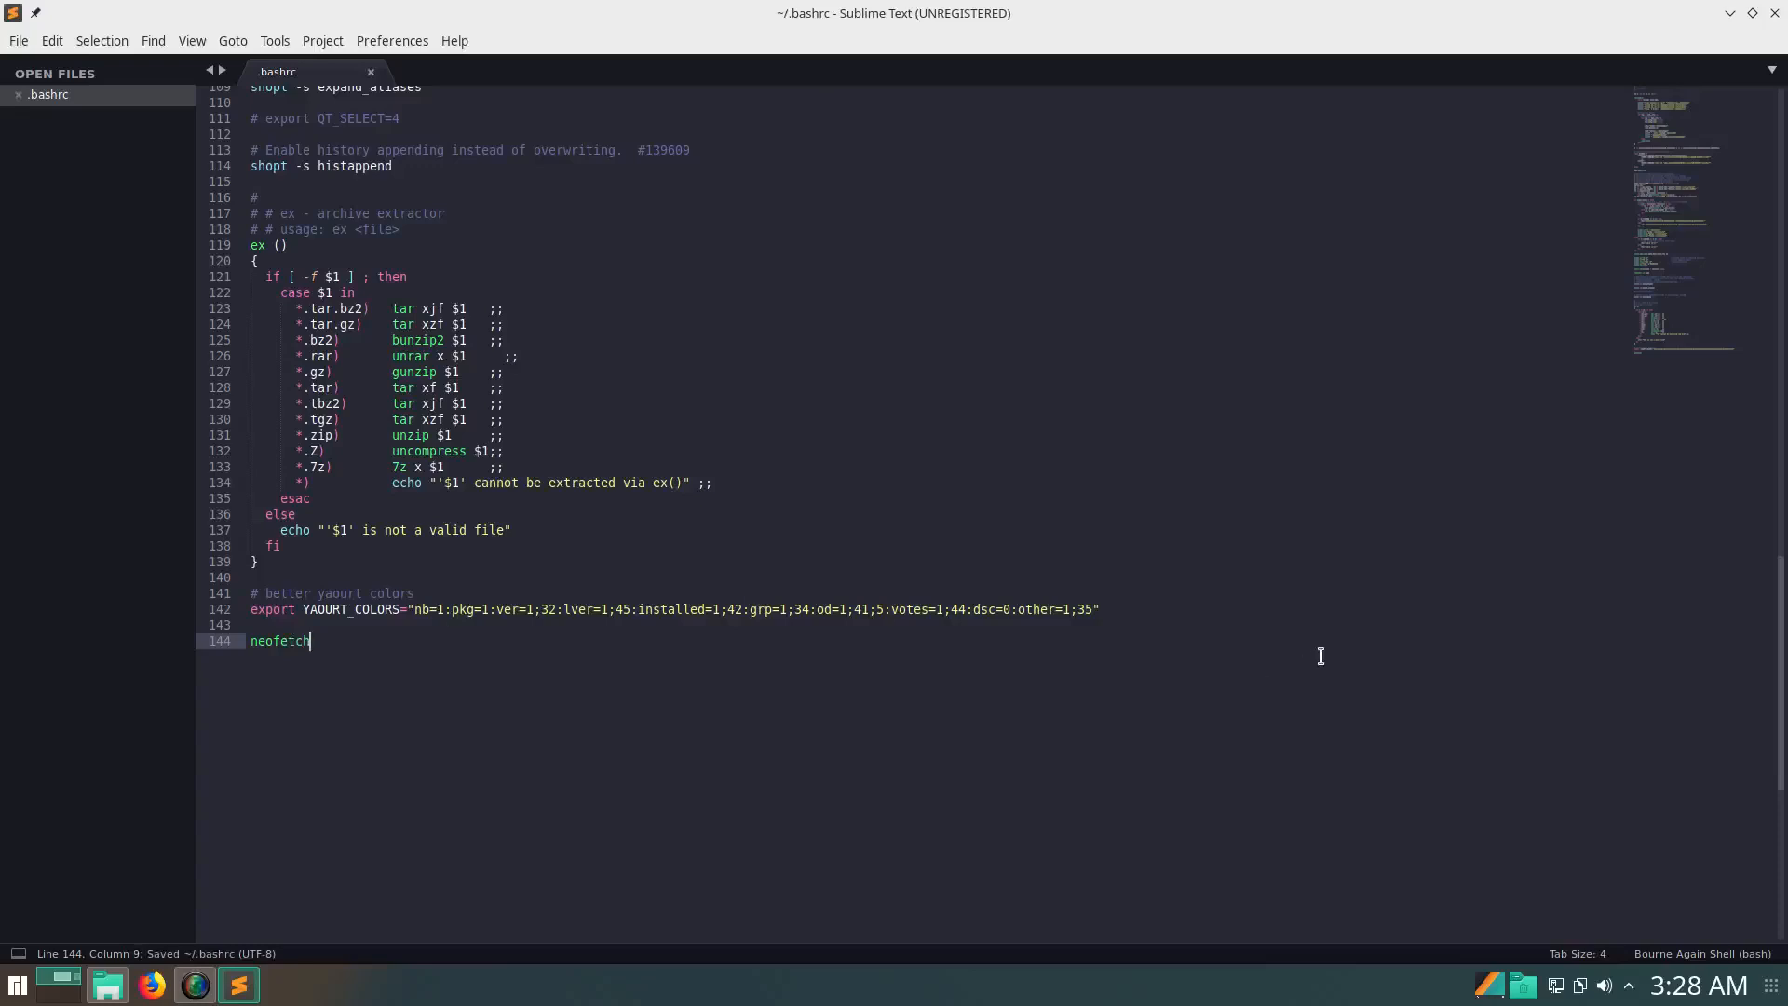
# Close .bashrc and Sublime Text, and hide the hidden files in the home folder again
pyautogui.click(370, 71)
pyautogui.click(1774, 13)
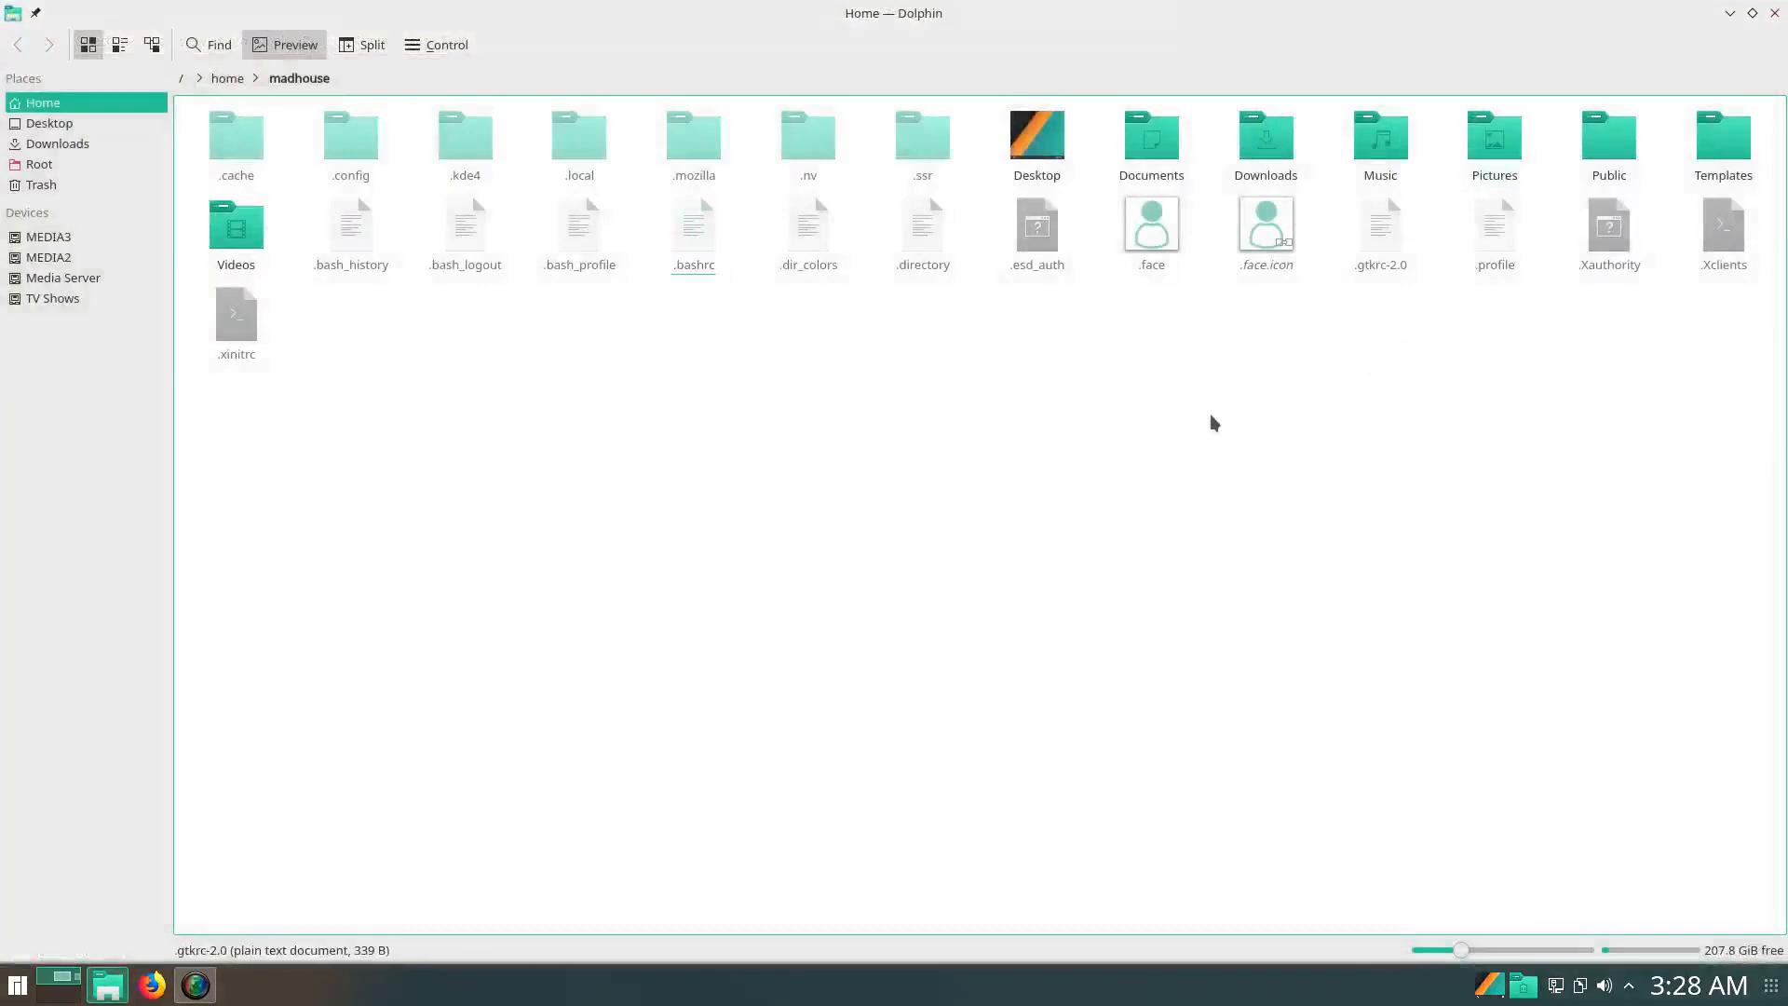
pyautogui.hotkey('ctrl', 'h')
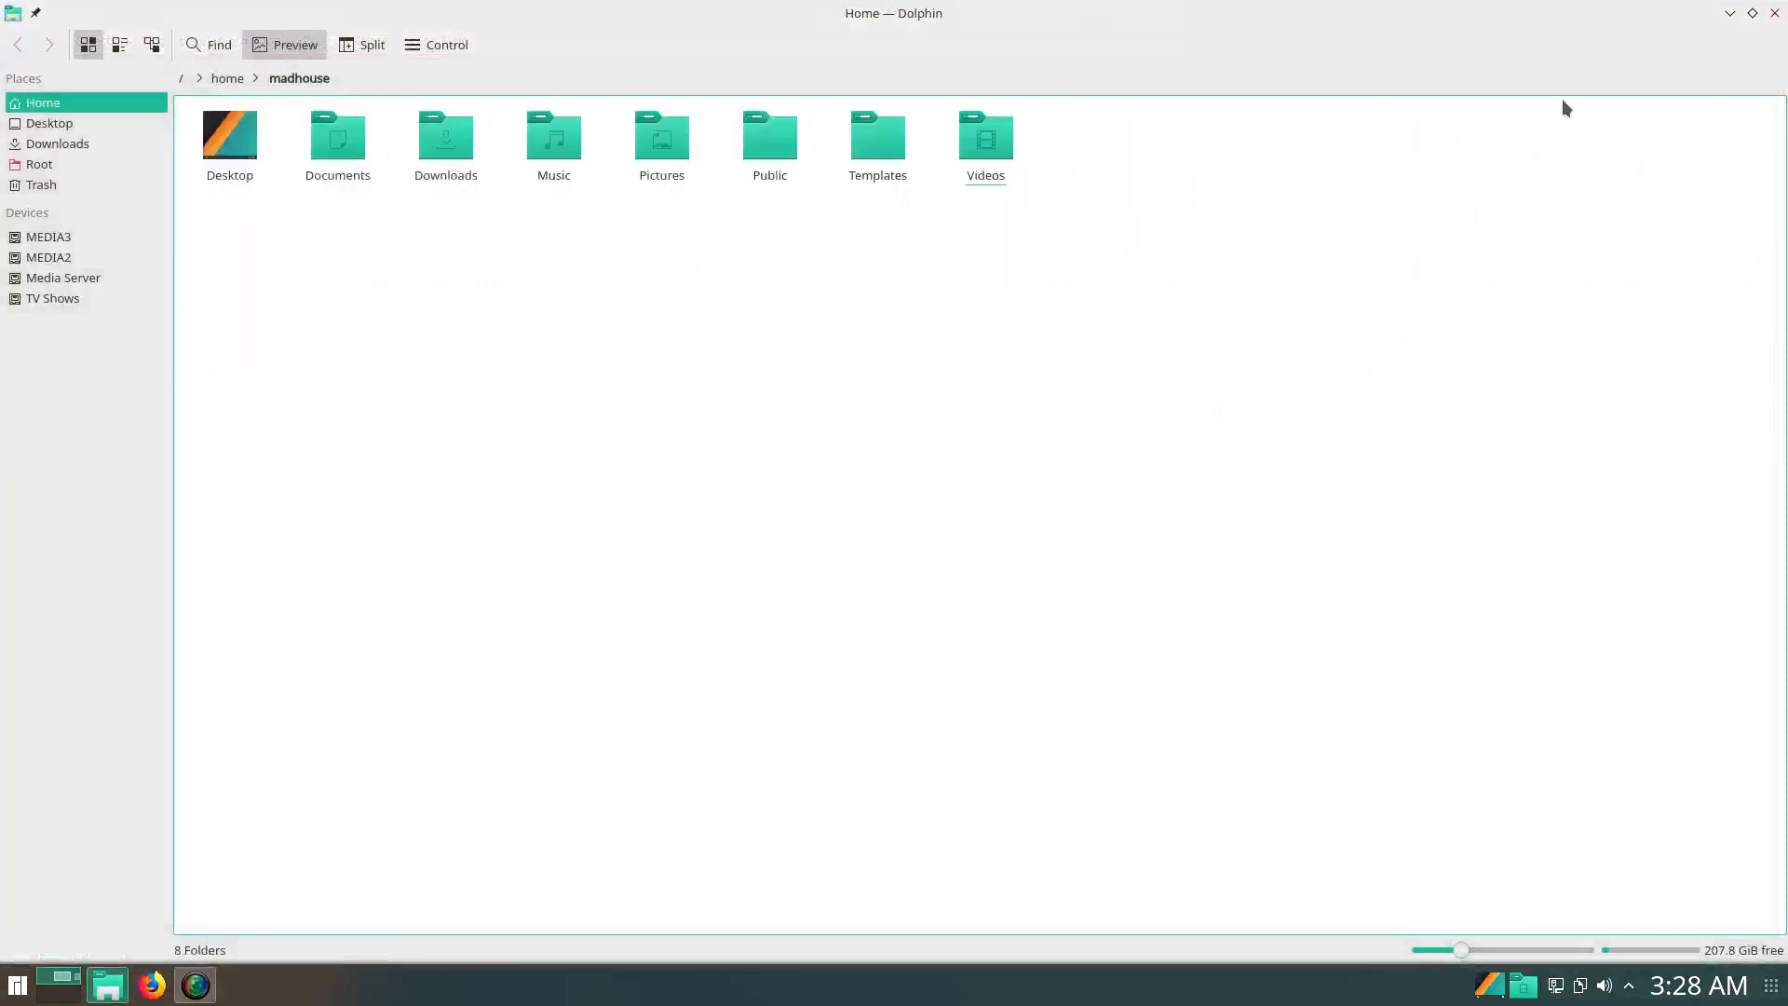
# Restore the maximized Dolphin window to its smaller size and close it
pyautogui.click(1752, 13)
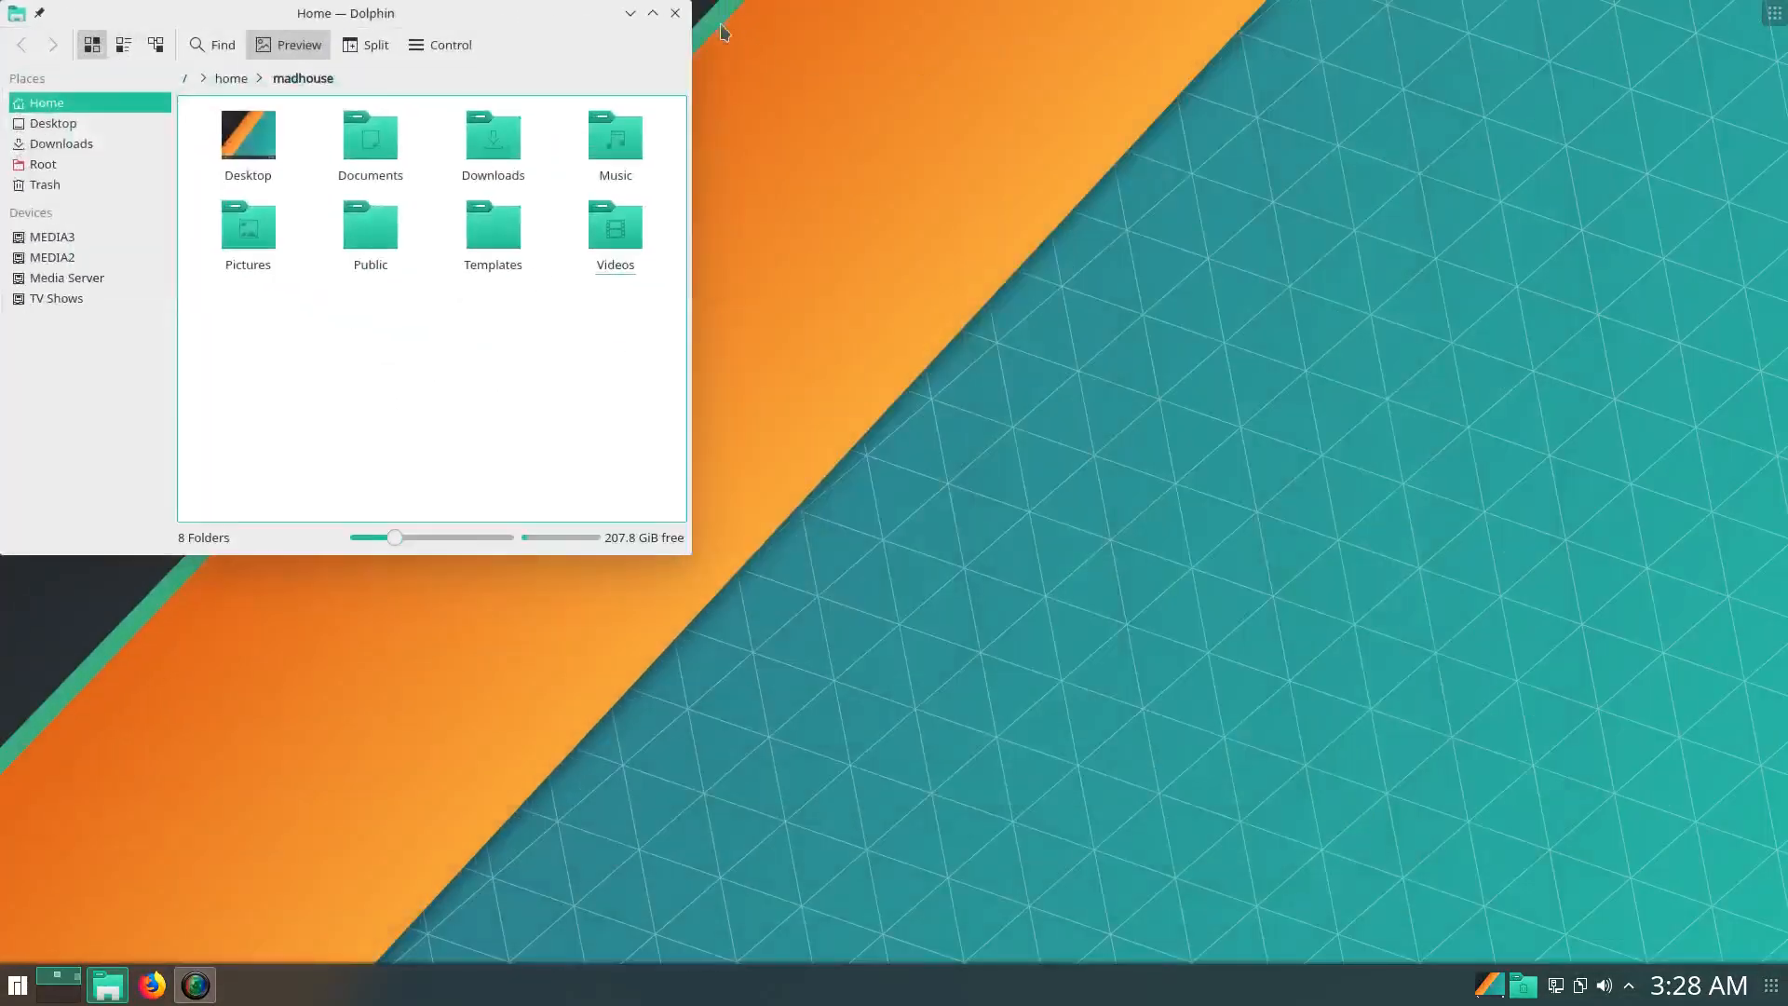
pyautogui.click(675, 13)
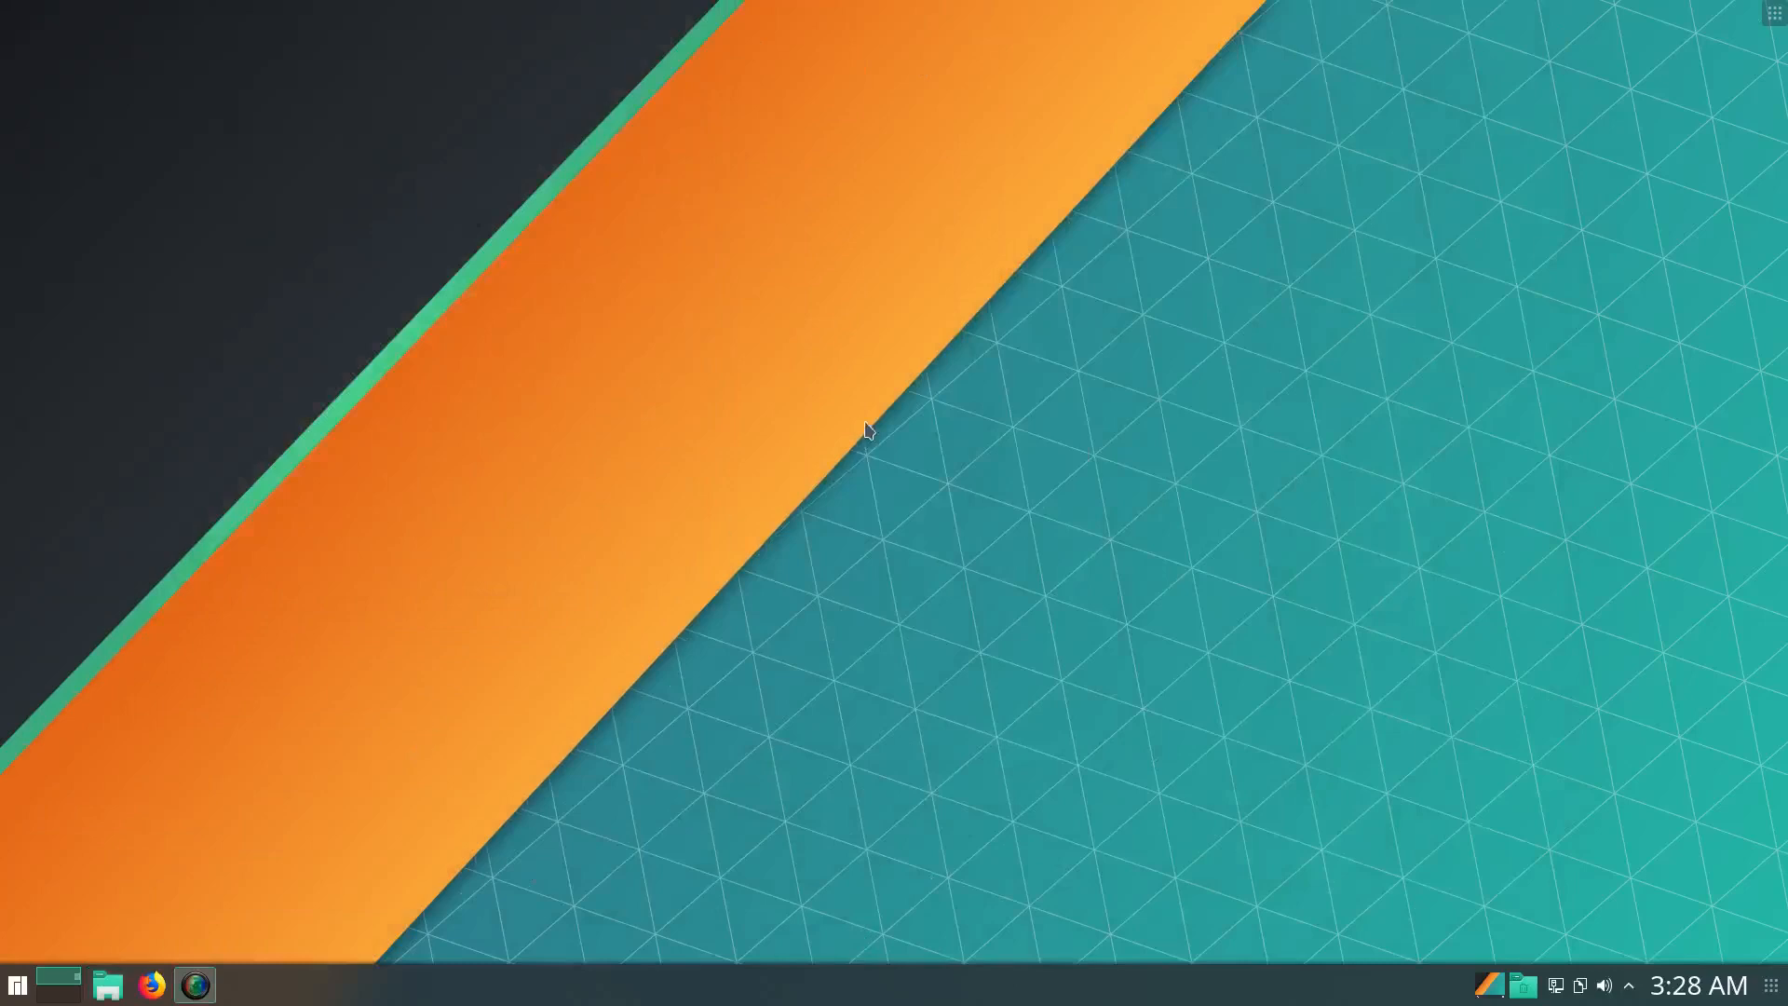
pyautogui.click(18, 980)
pyautogui.write('yak')
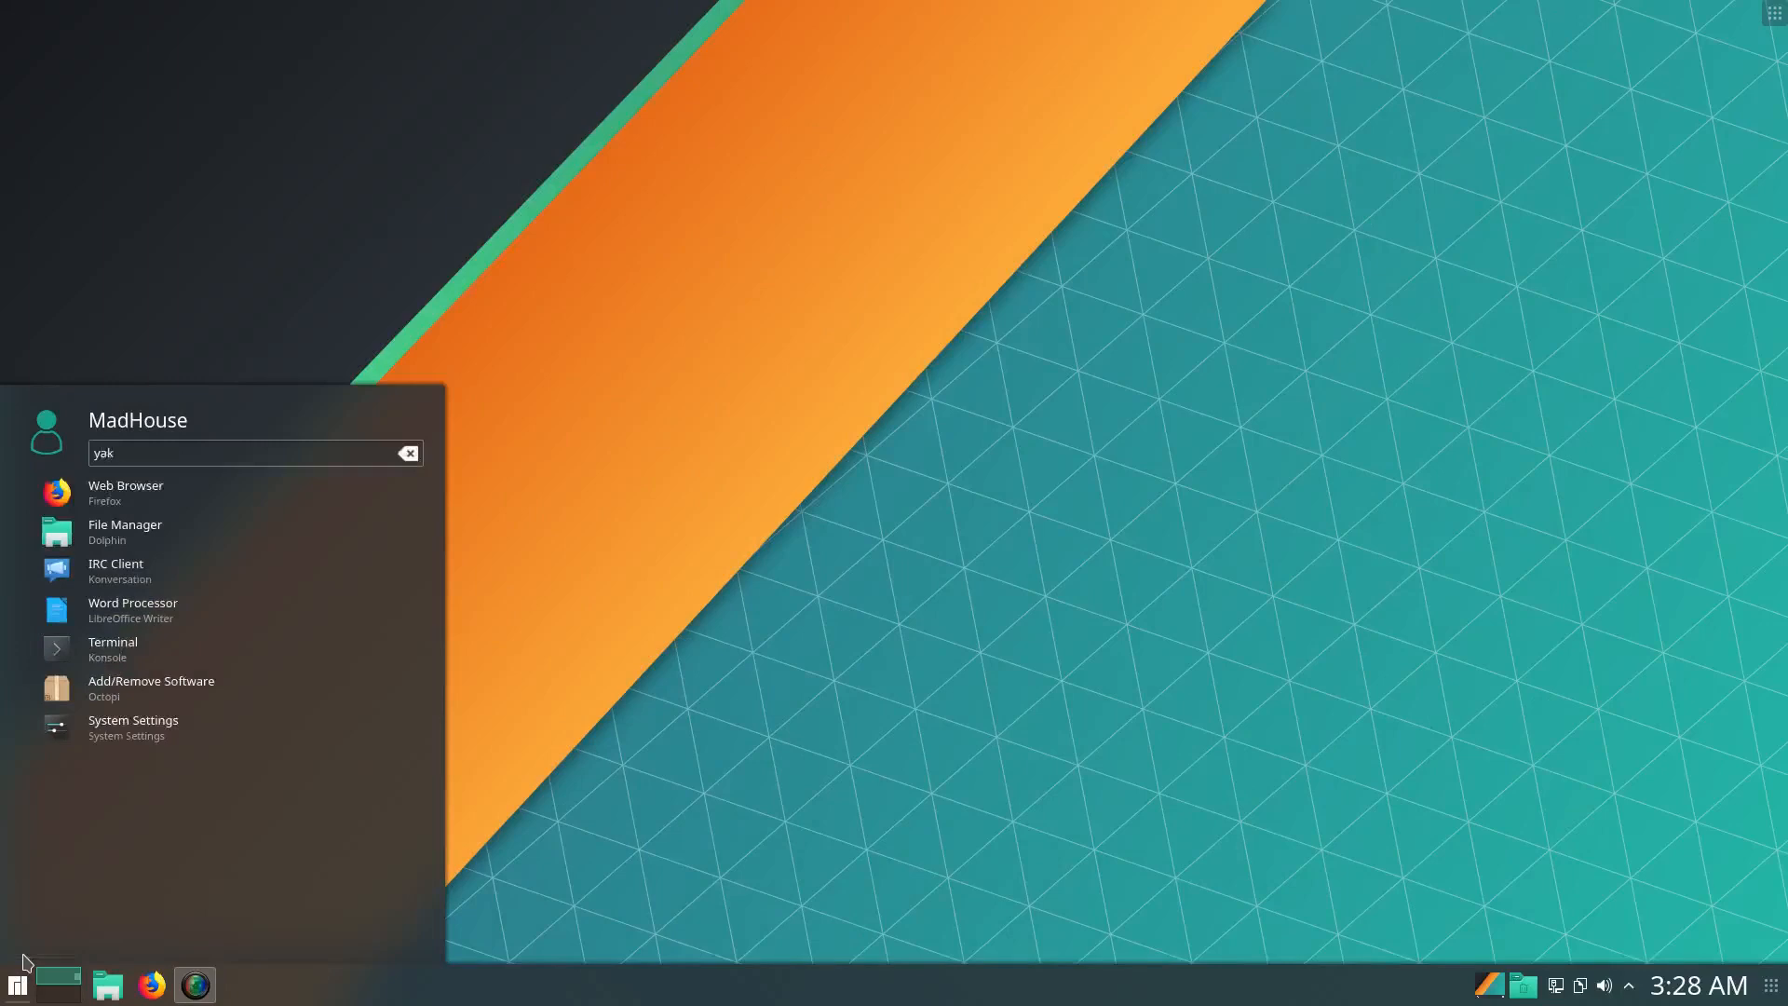
pyautogui.click(696, 545)
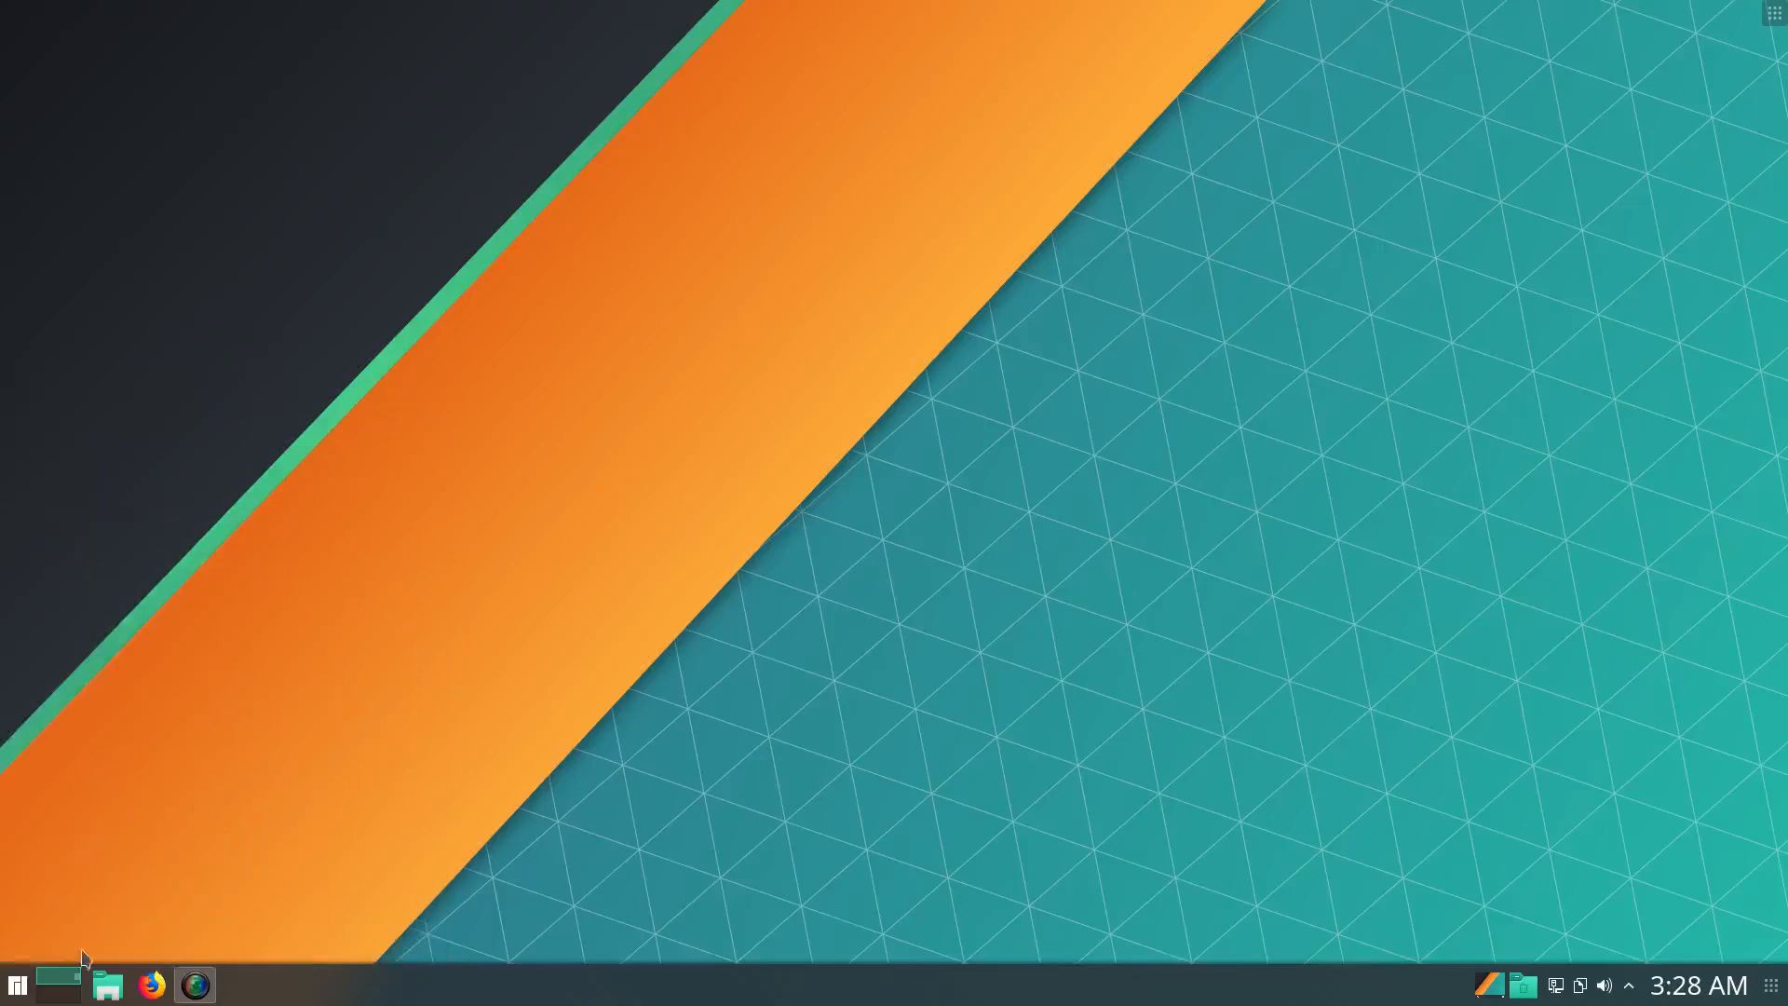
# Launch Yakuake and drop down its terminal to check the neofetch output, then dismiss the terminal
pyautogui.click(19, 985)
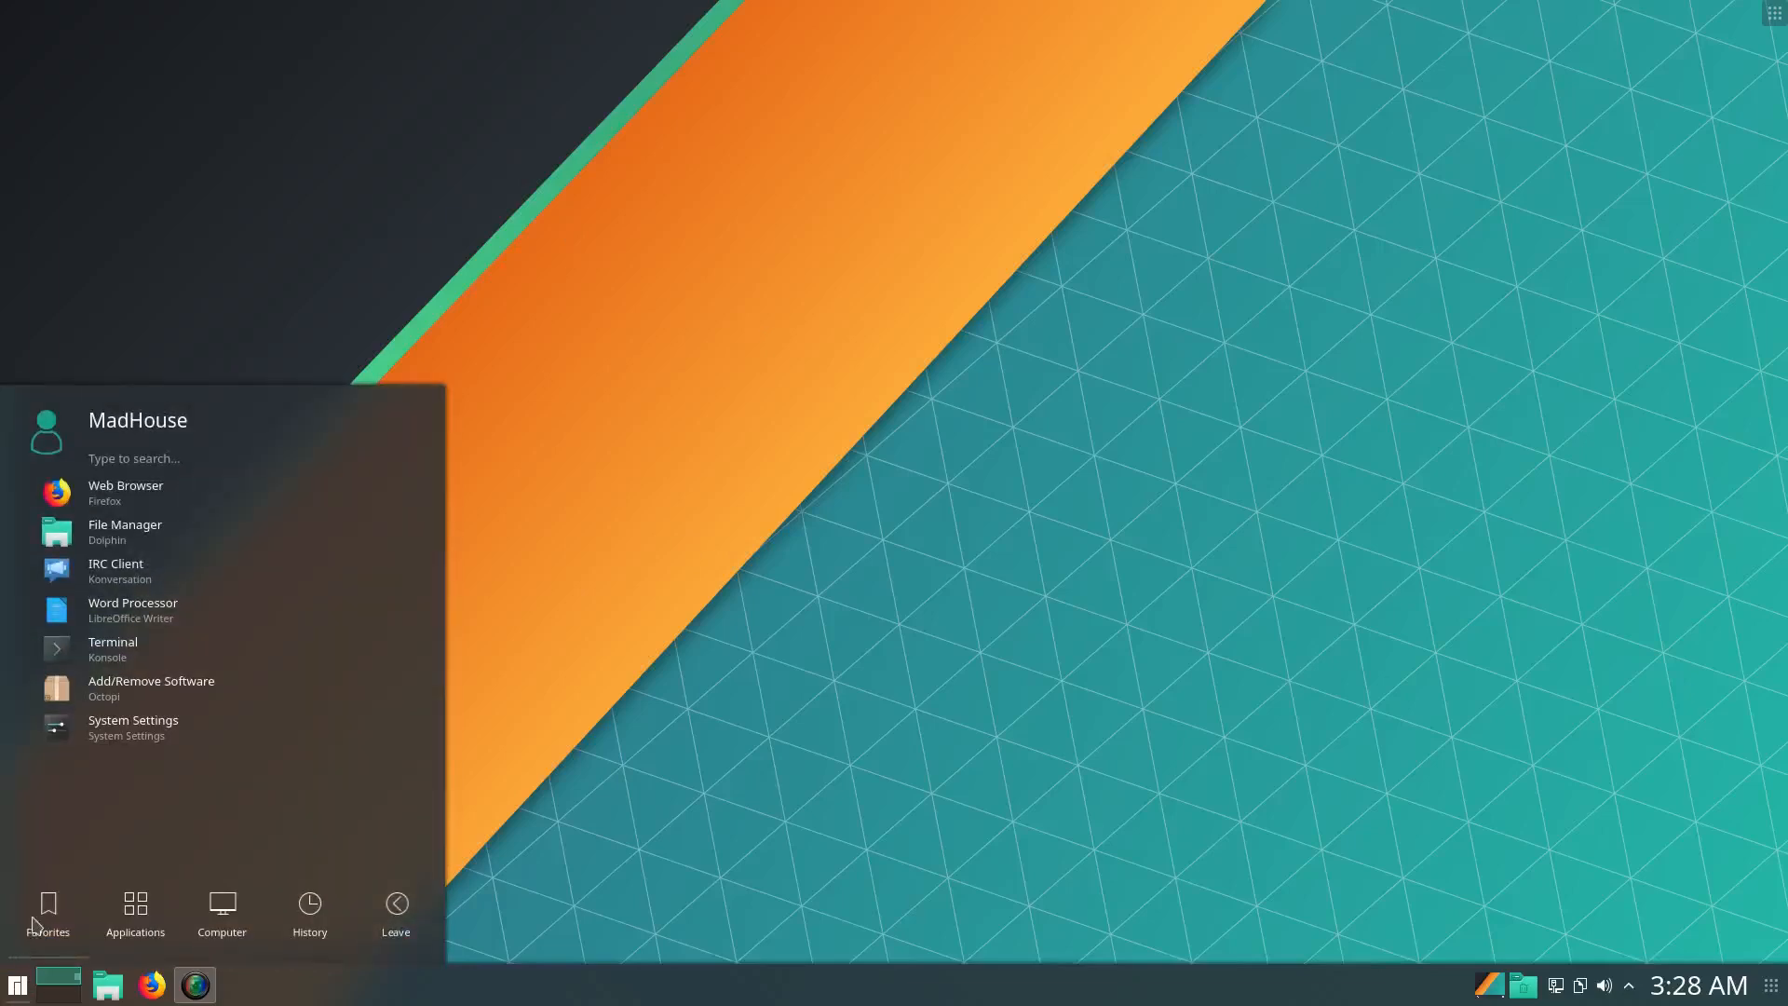
pyautogui.write('ya')
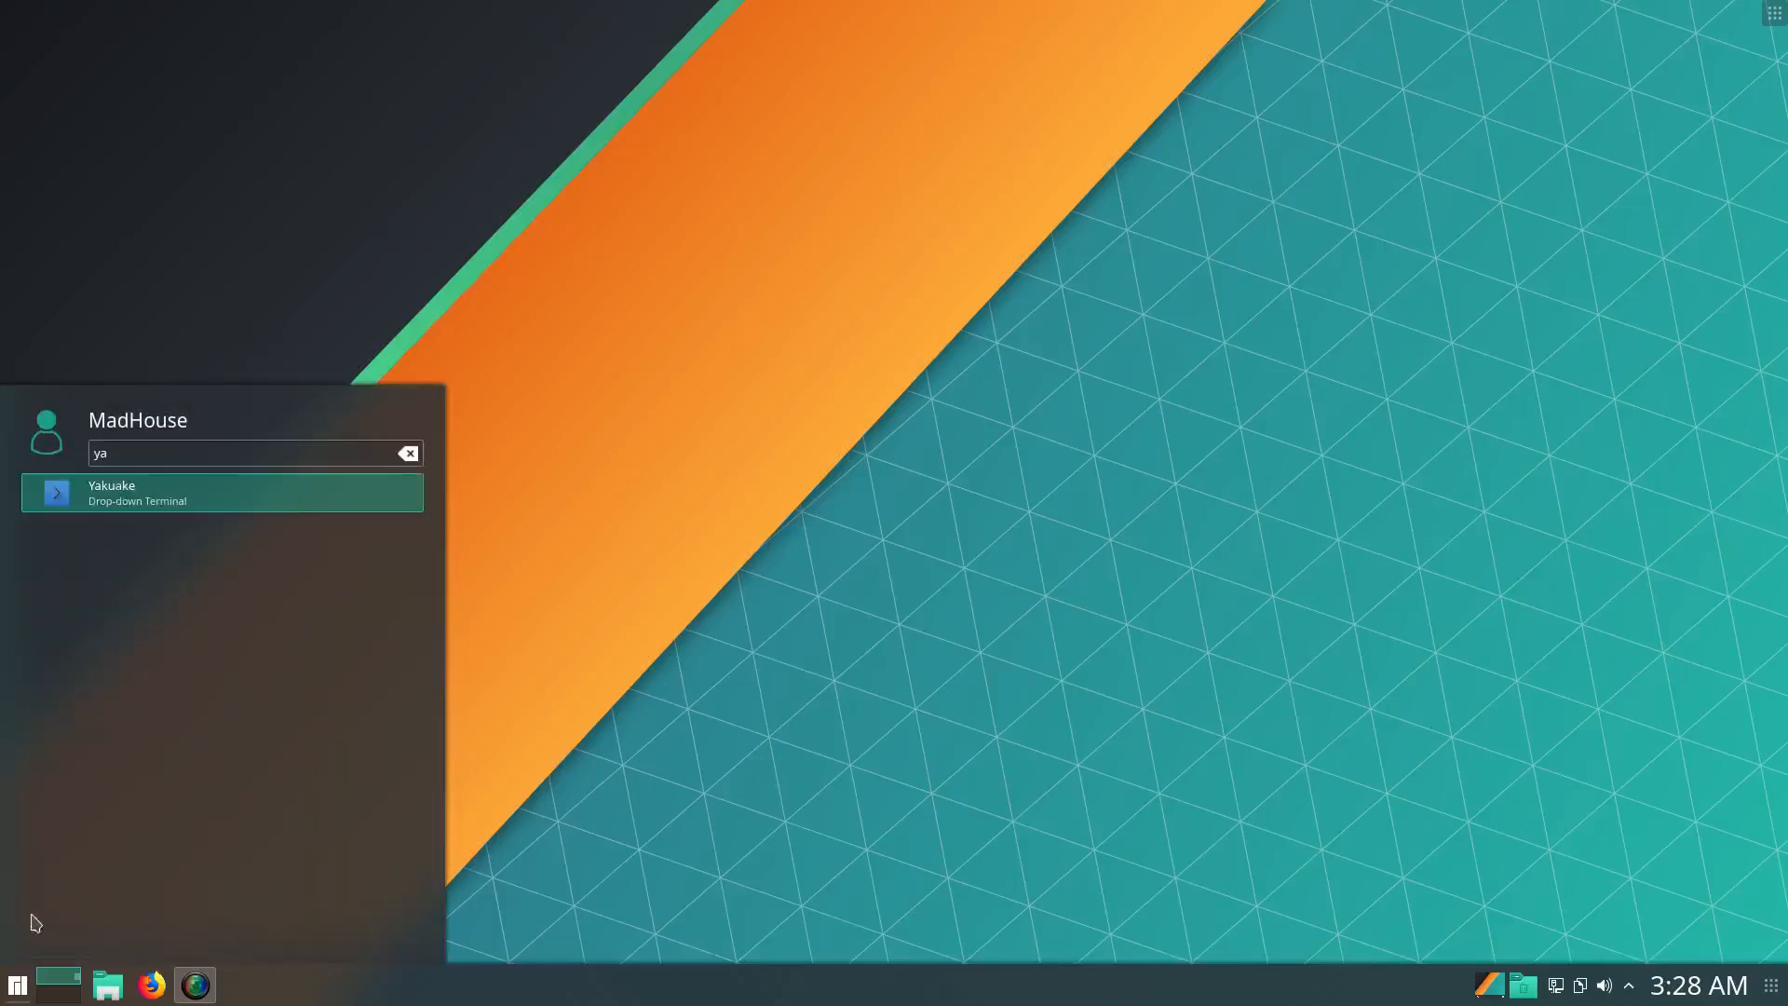
pyautogui.press('Return')
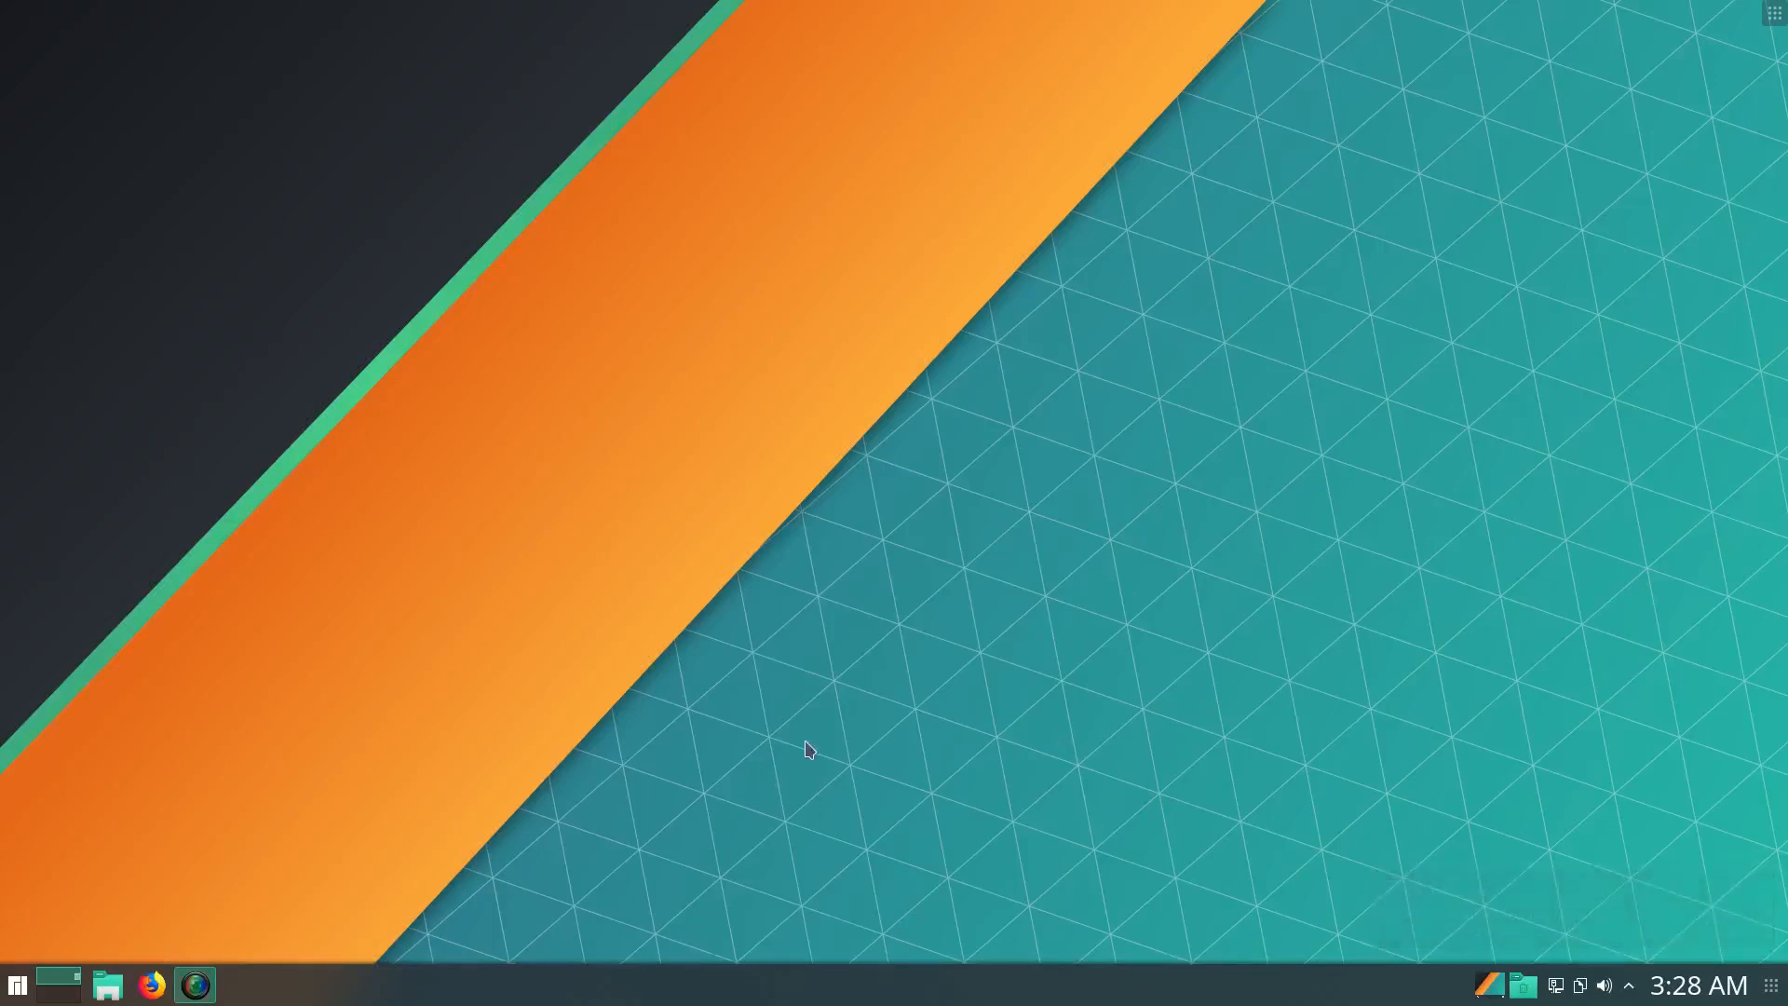
pyautogui.press('F12')
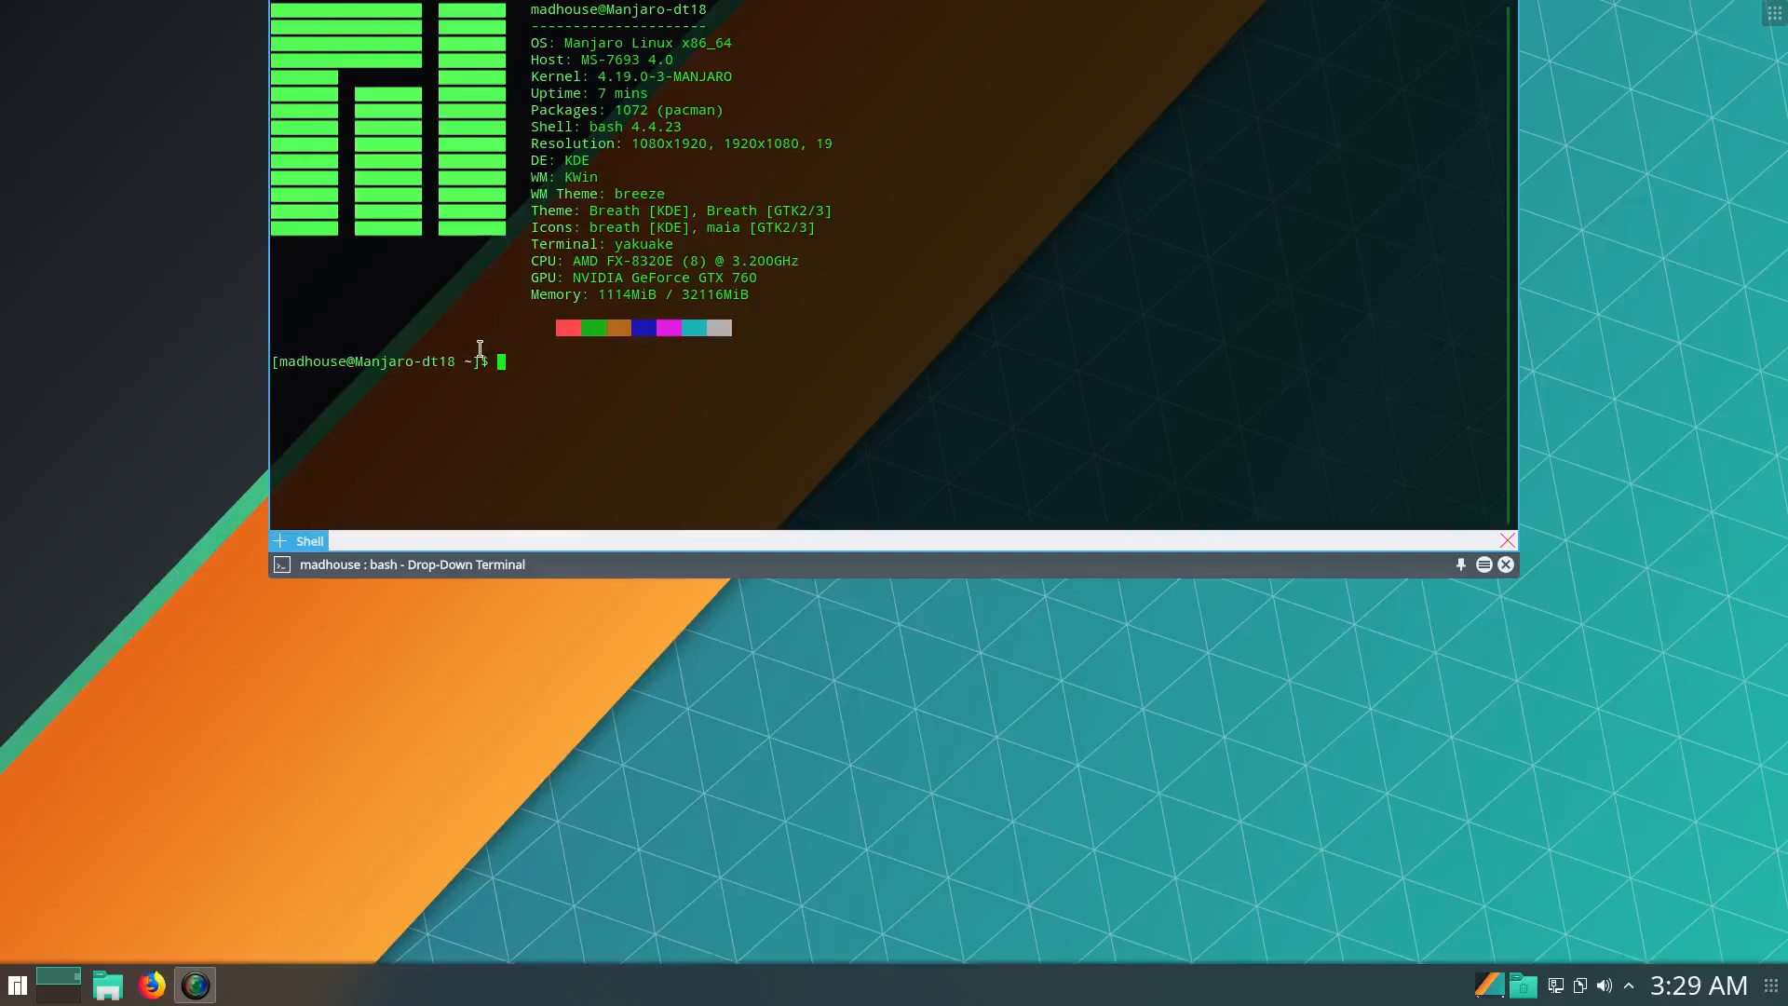
pyautogui.click(850, 684)
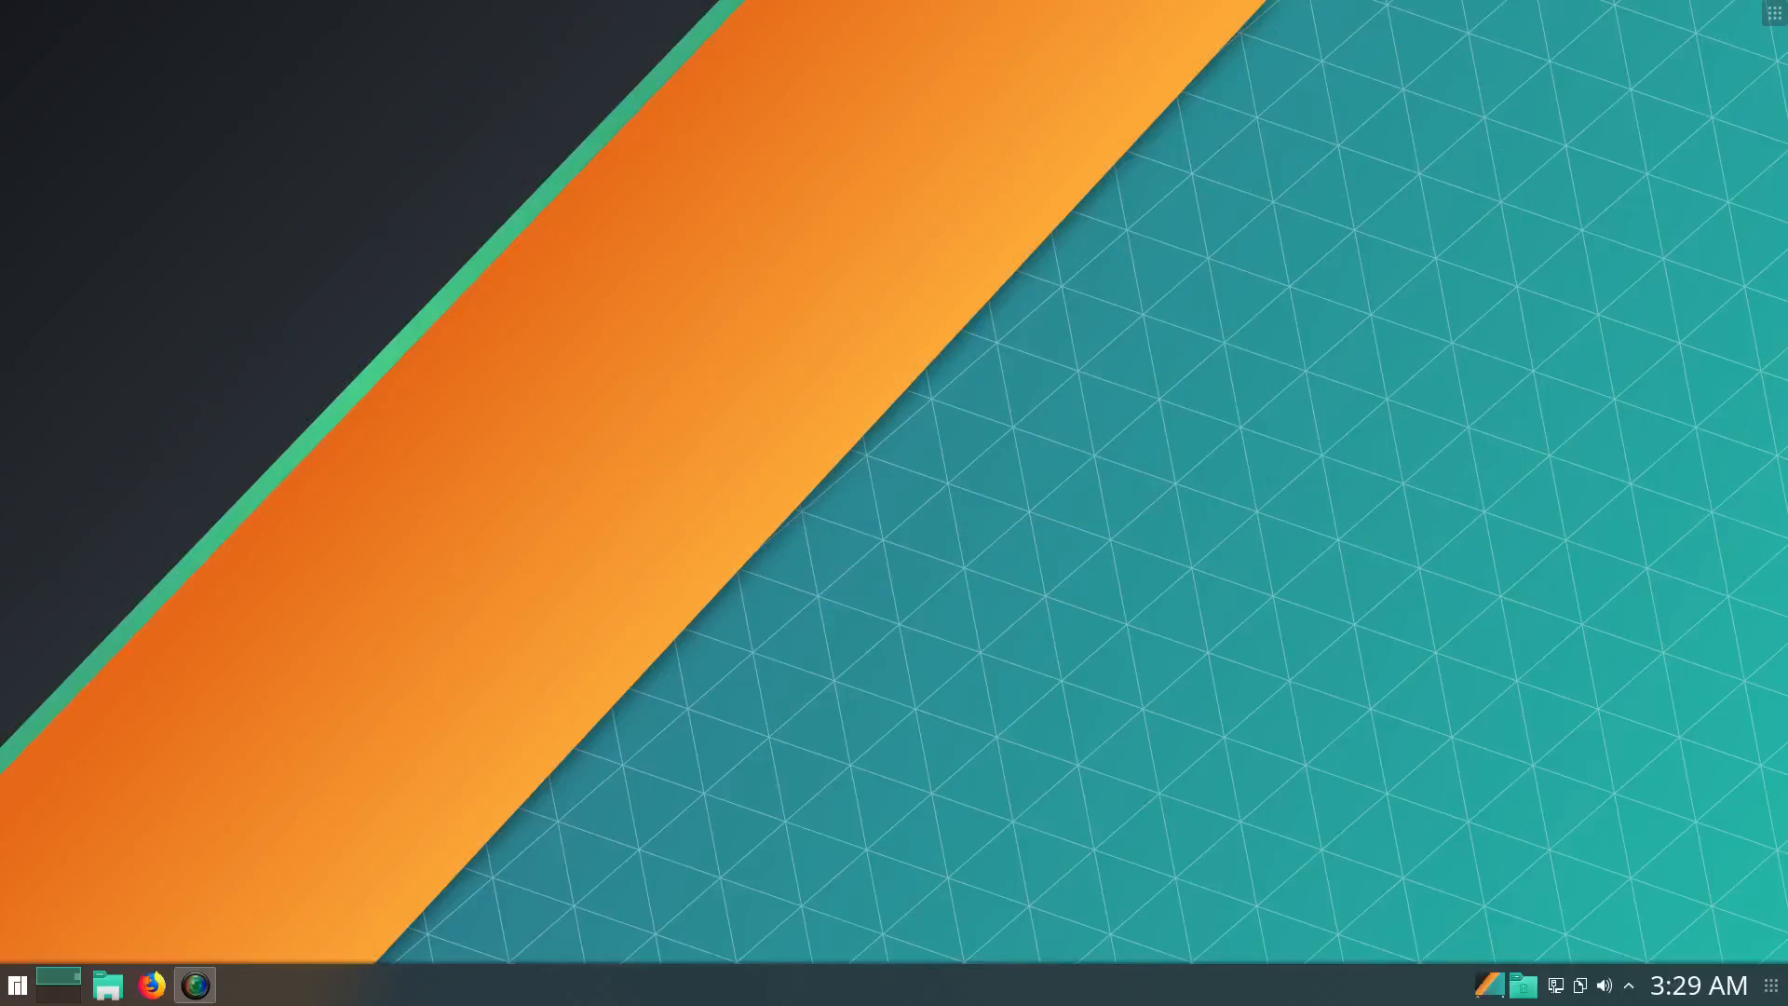
# Move the desktop panel to the upper screen edge and leave the panel's edit mode
pyautogui.click(1769, 989)
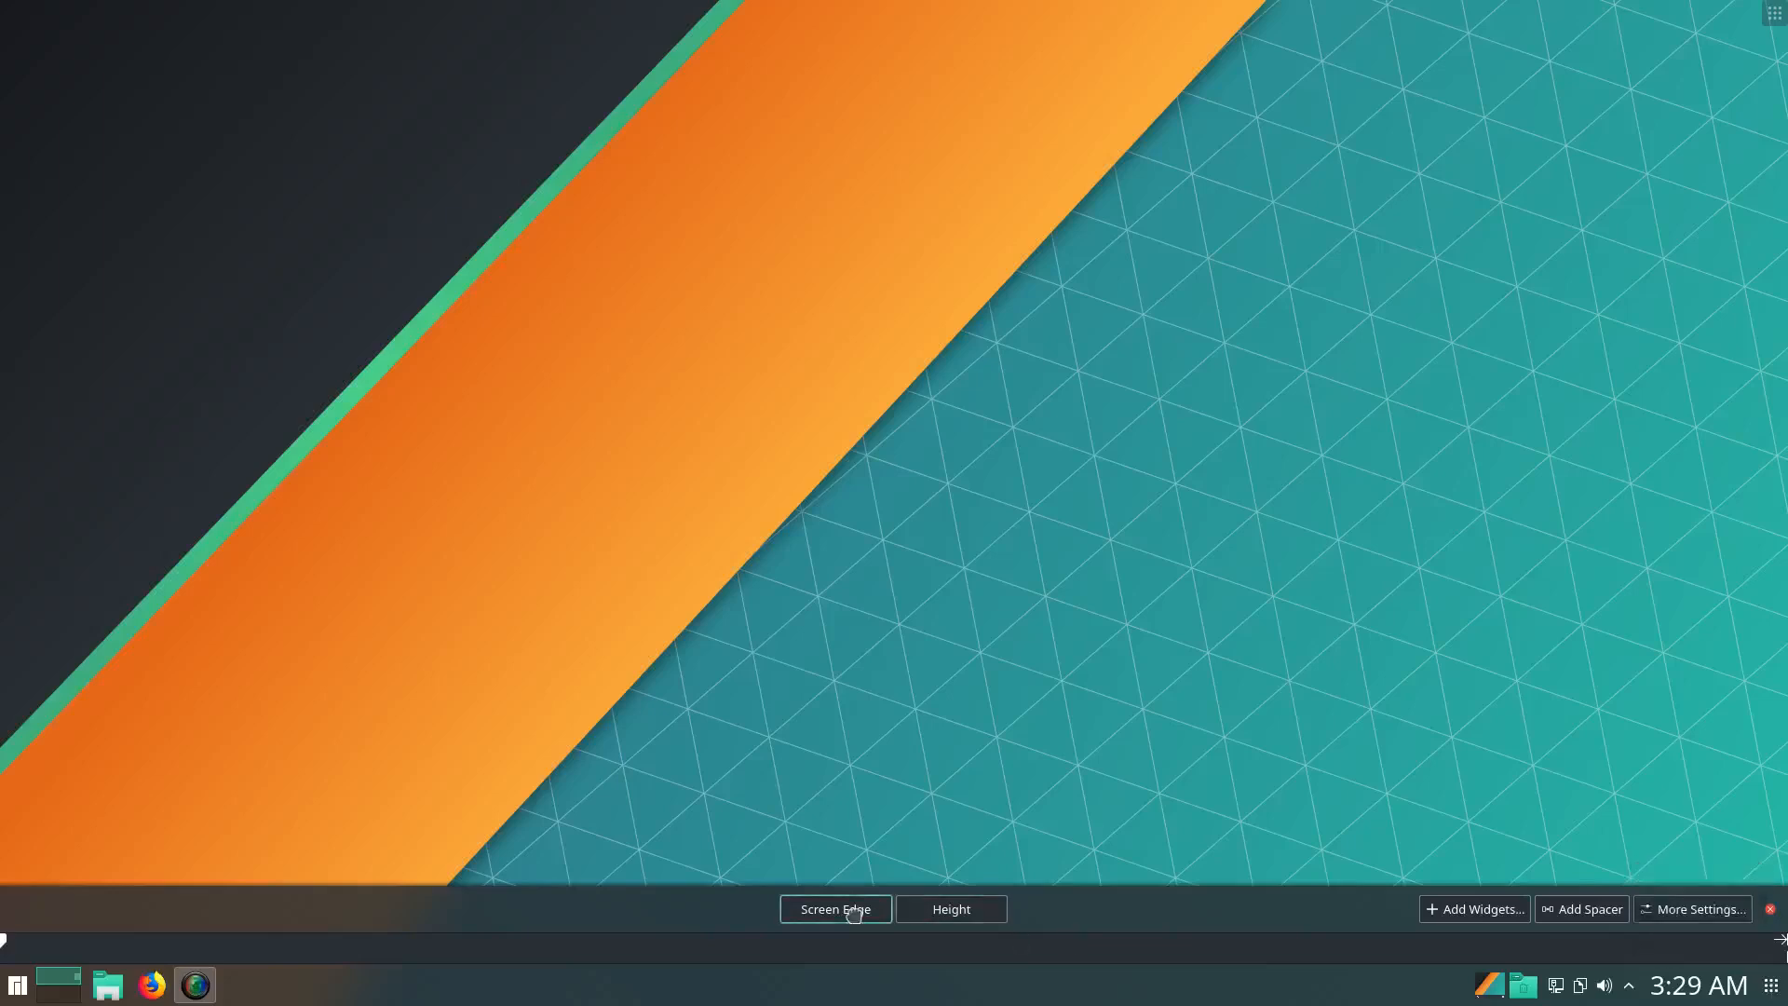
pyautogui.moveTo(852, 914); pyautogui.dragTo(730, 9)
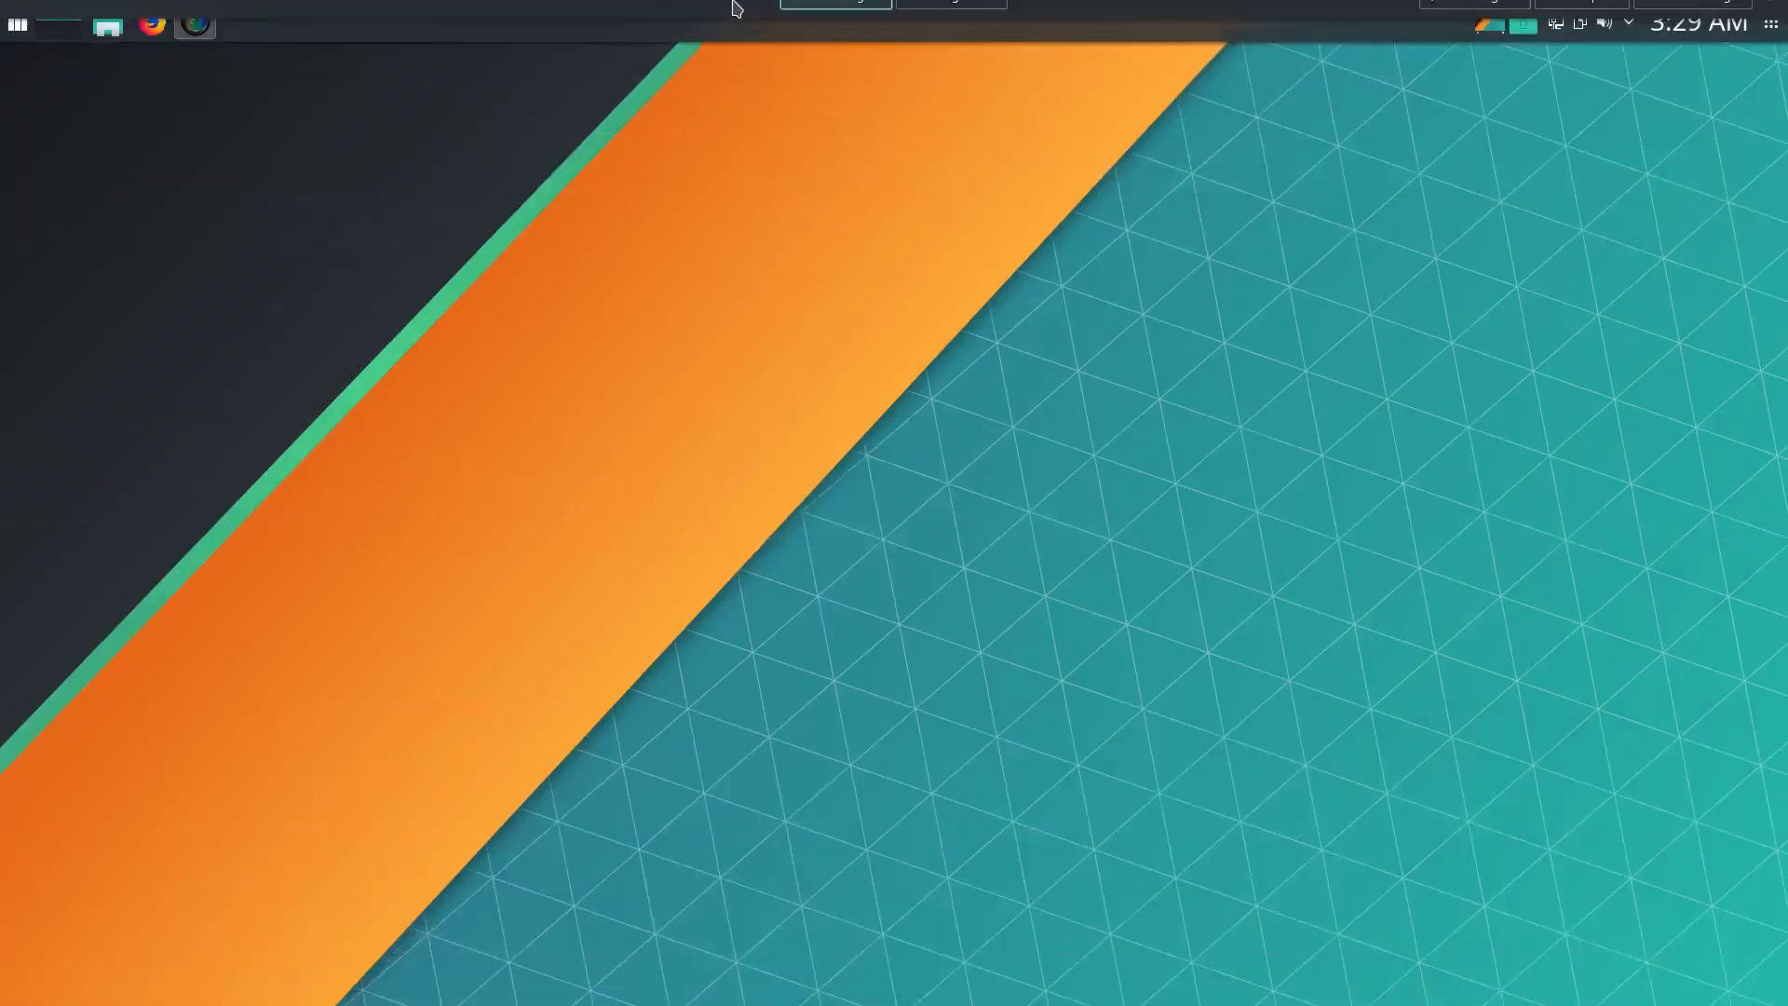
pyautogui.click(758, 319)
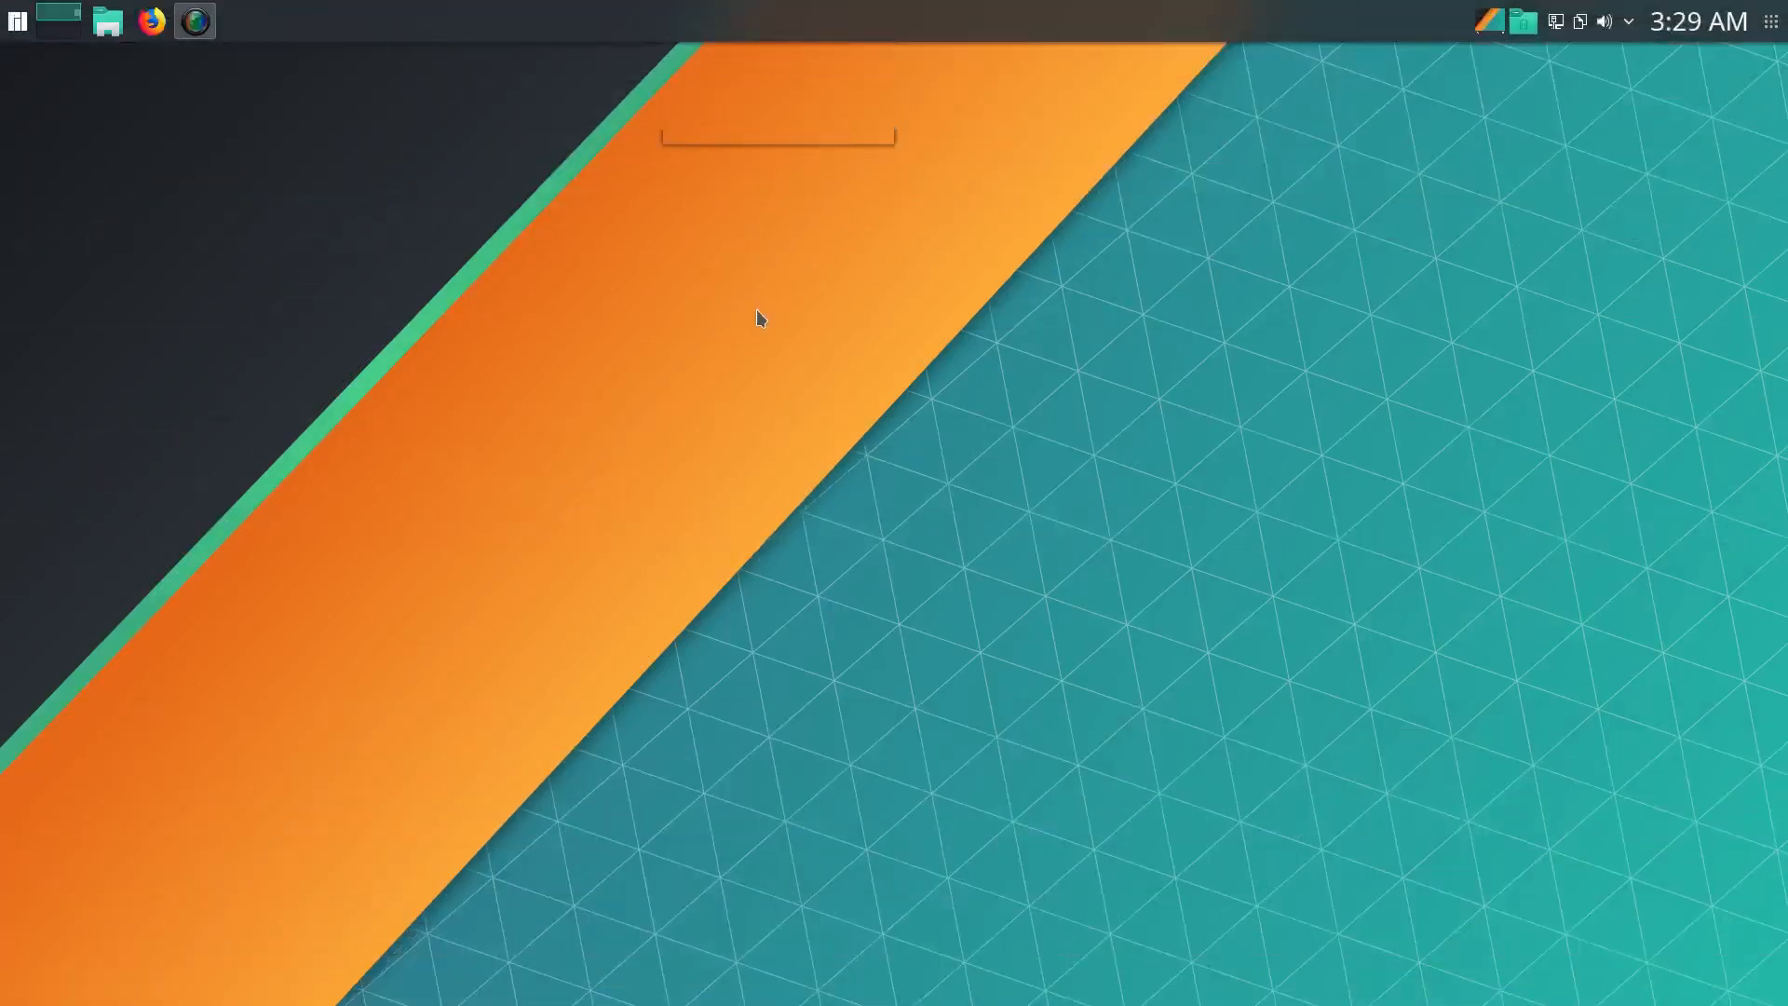
pyautogui.click(1766, 30)
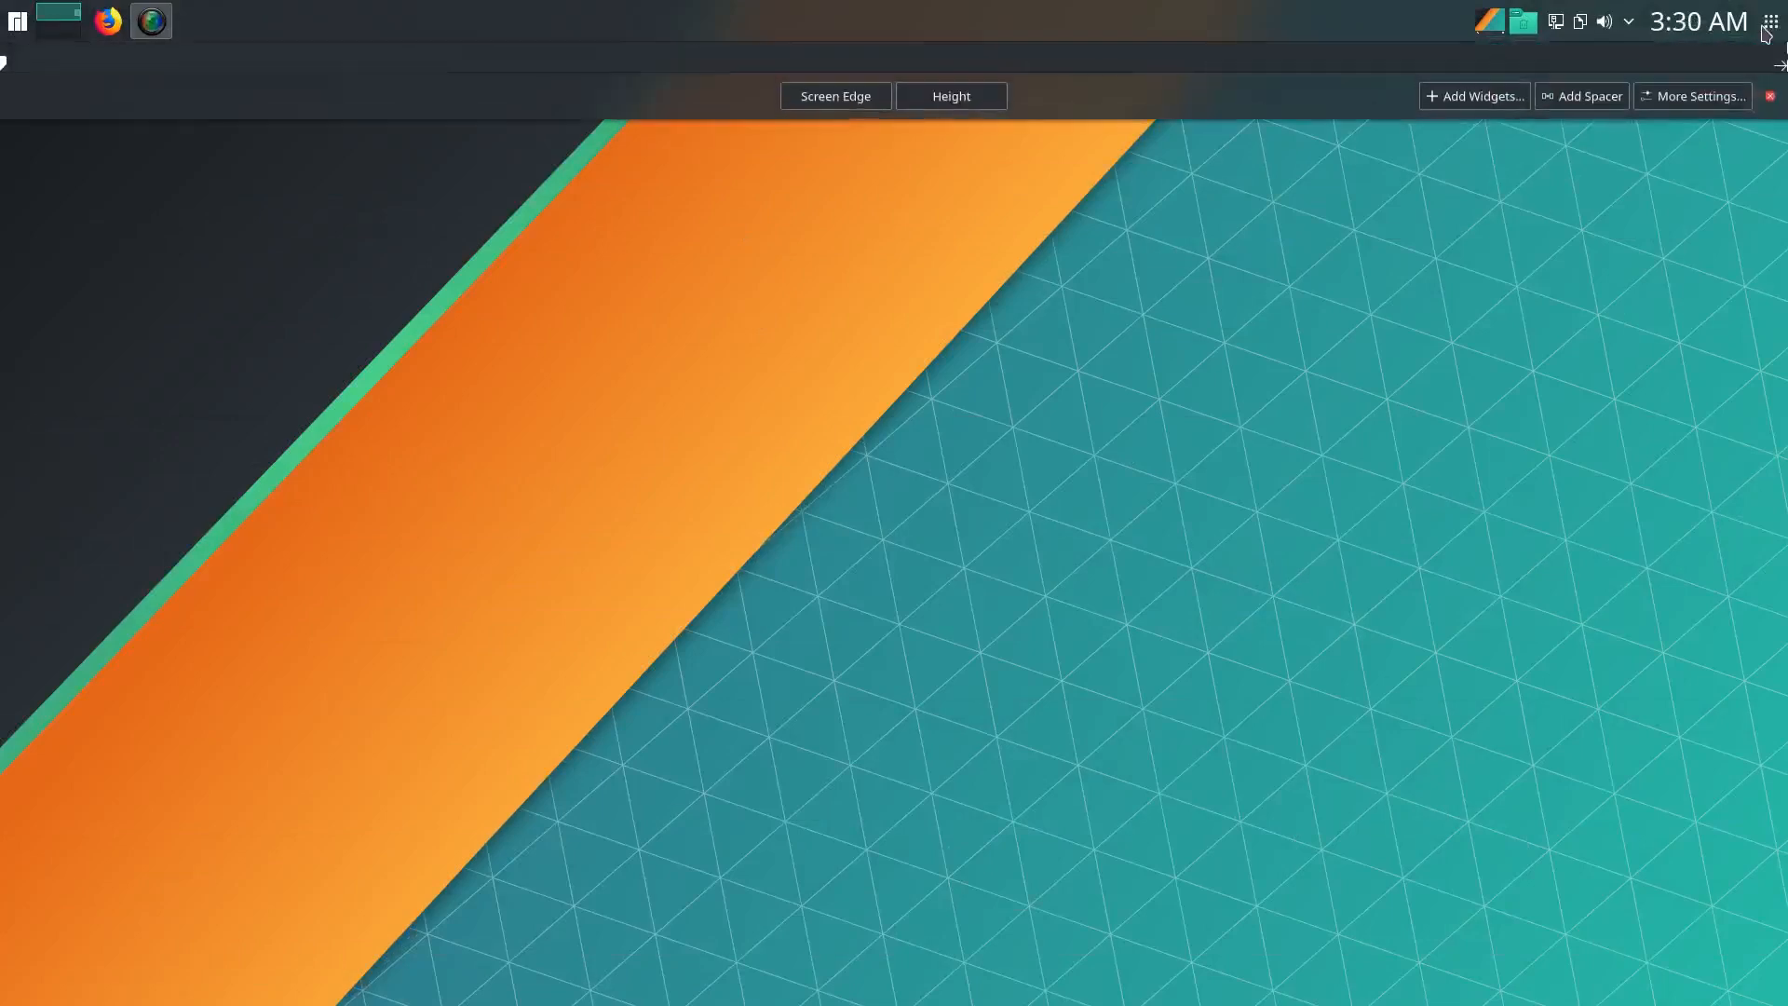
pyautogui.click(1201, 391)
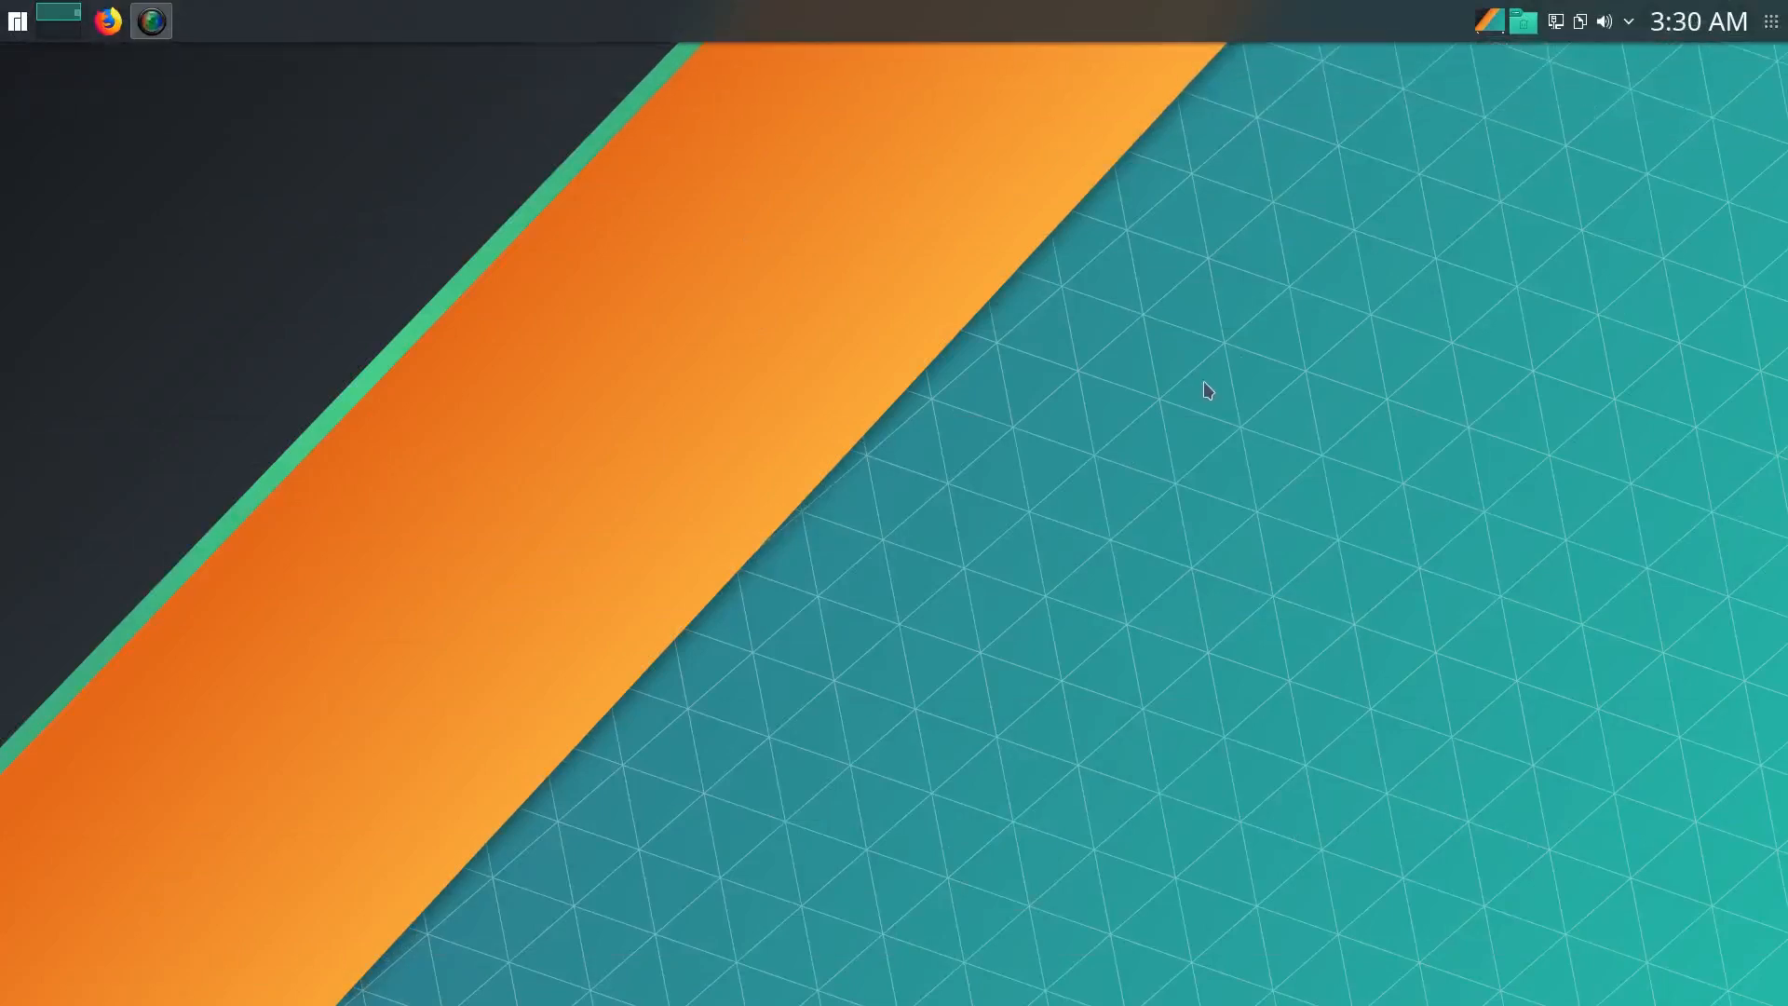
# Open Octopi, search for latte, and mark the latte-dock package for installation
pyautogui.click(17, 23)
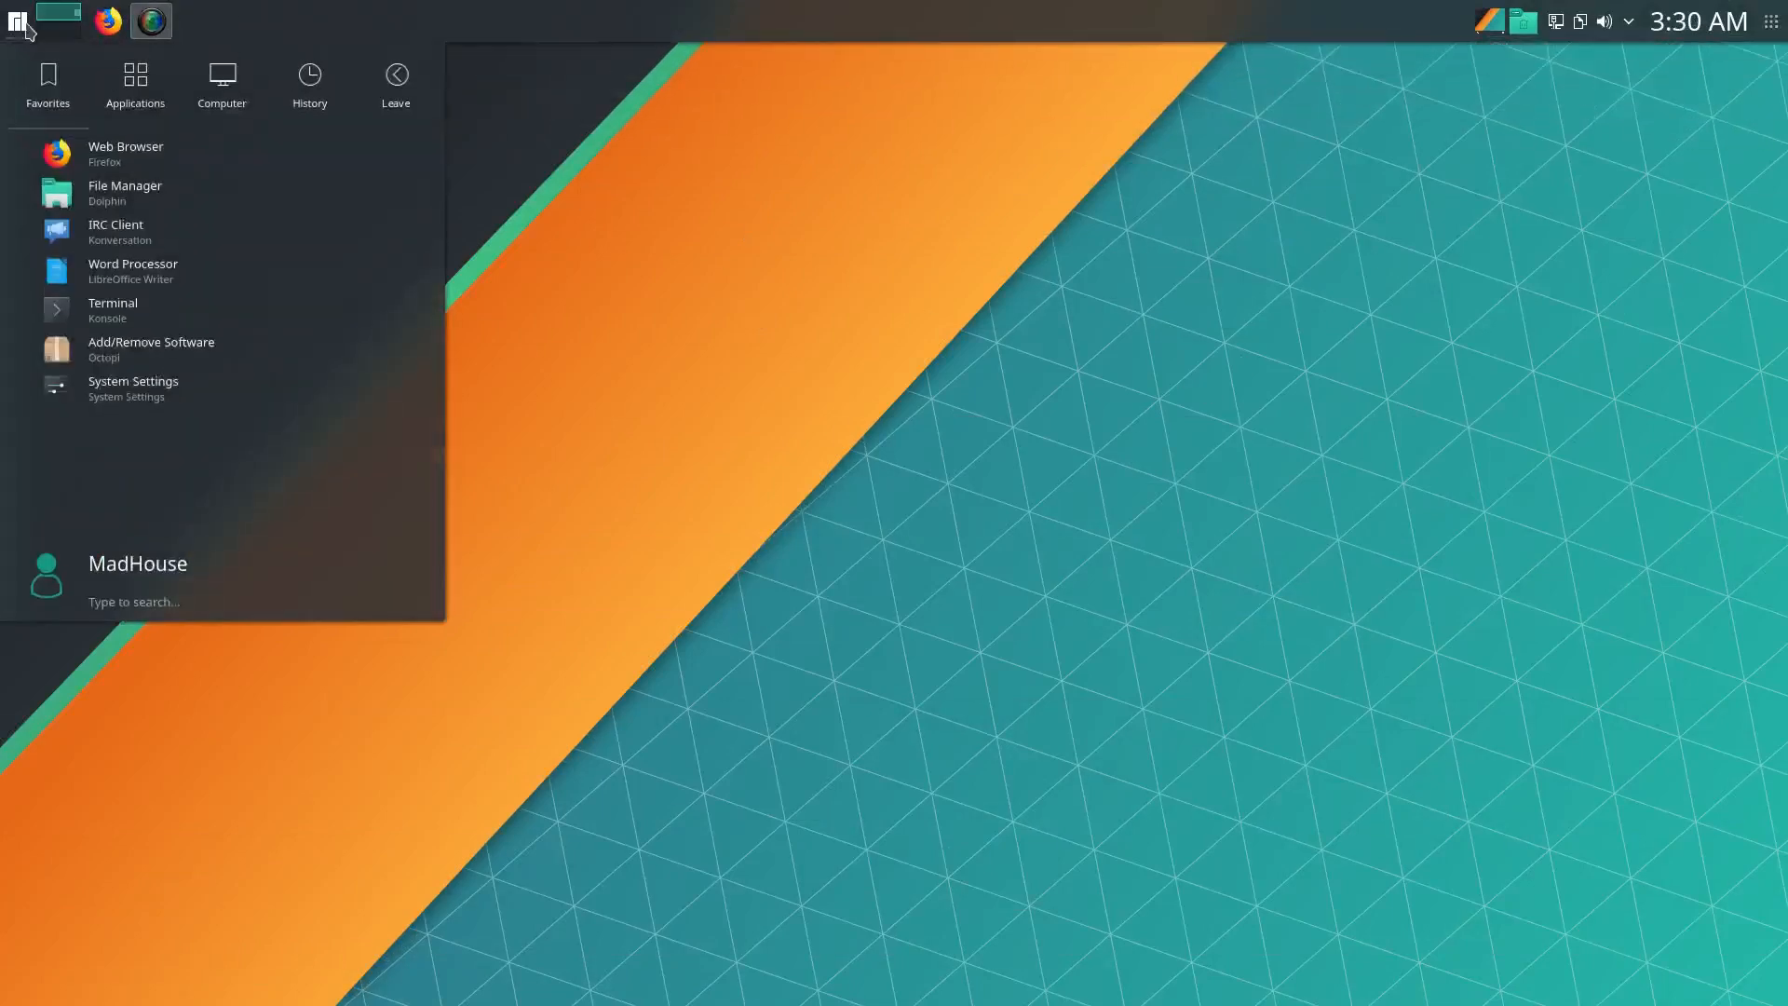
pyautogui.click(212, 359)
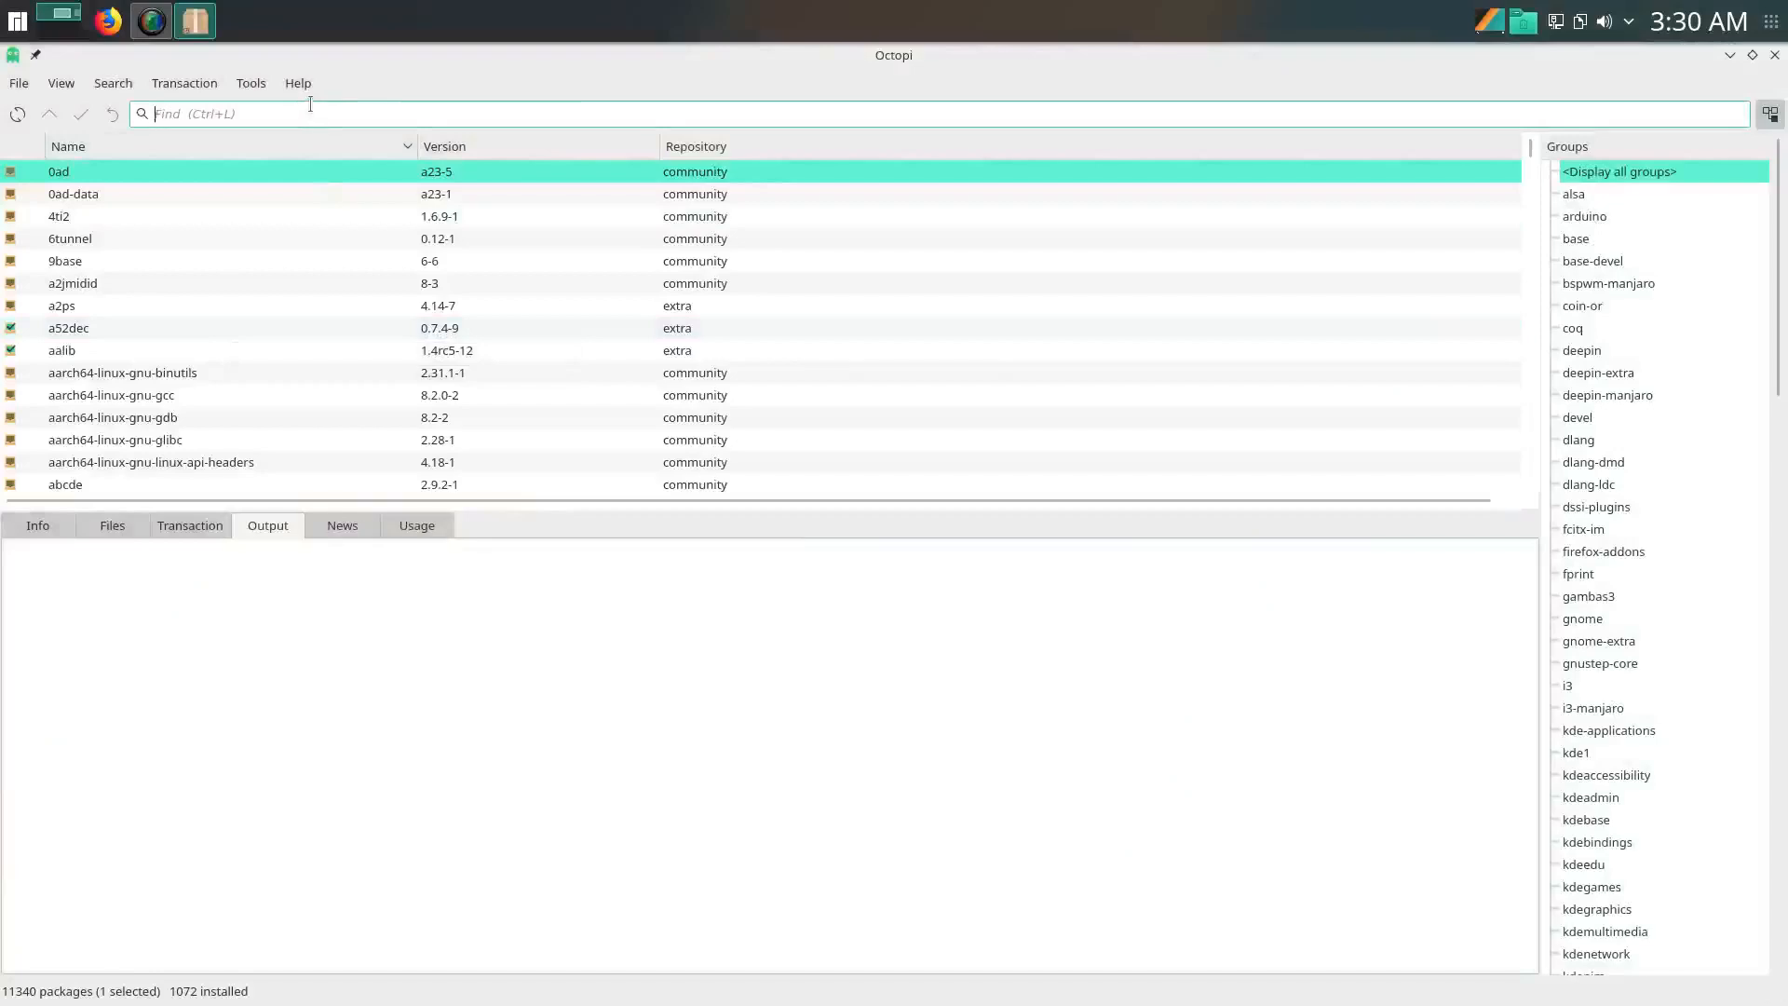
pyautogui.write('latte')
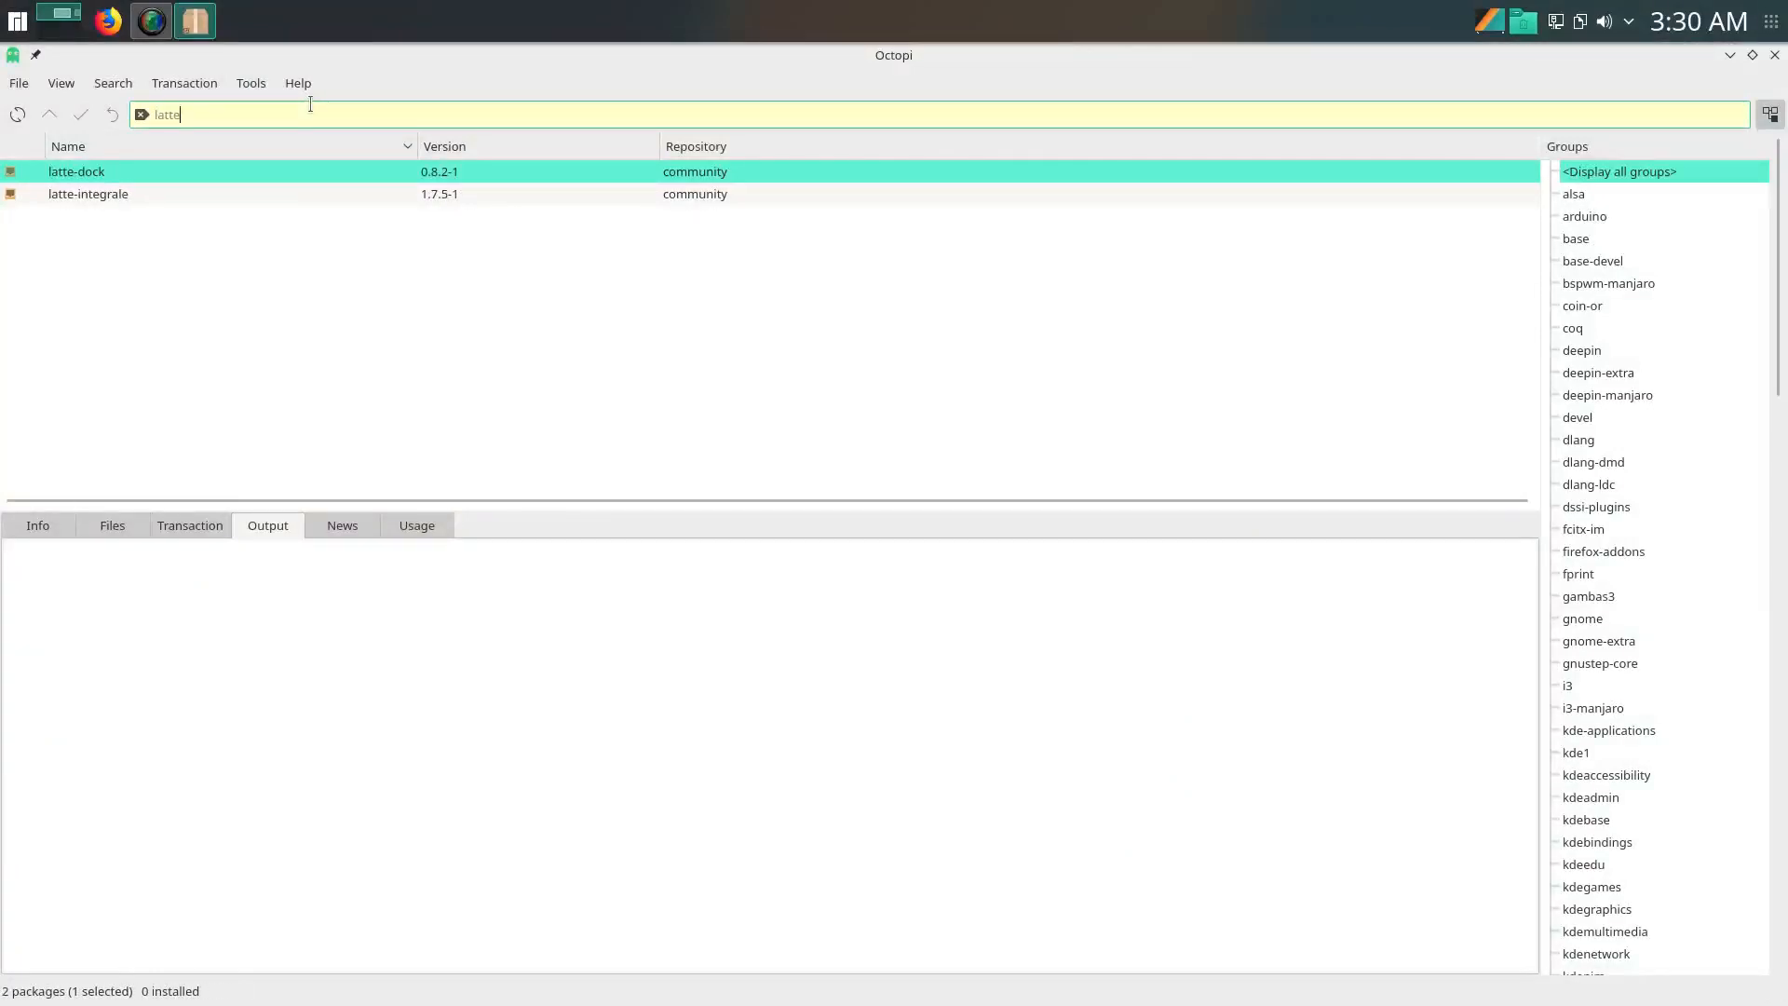
pyautogui.rightClick(119, 179)
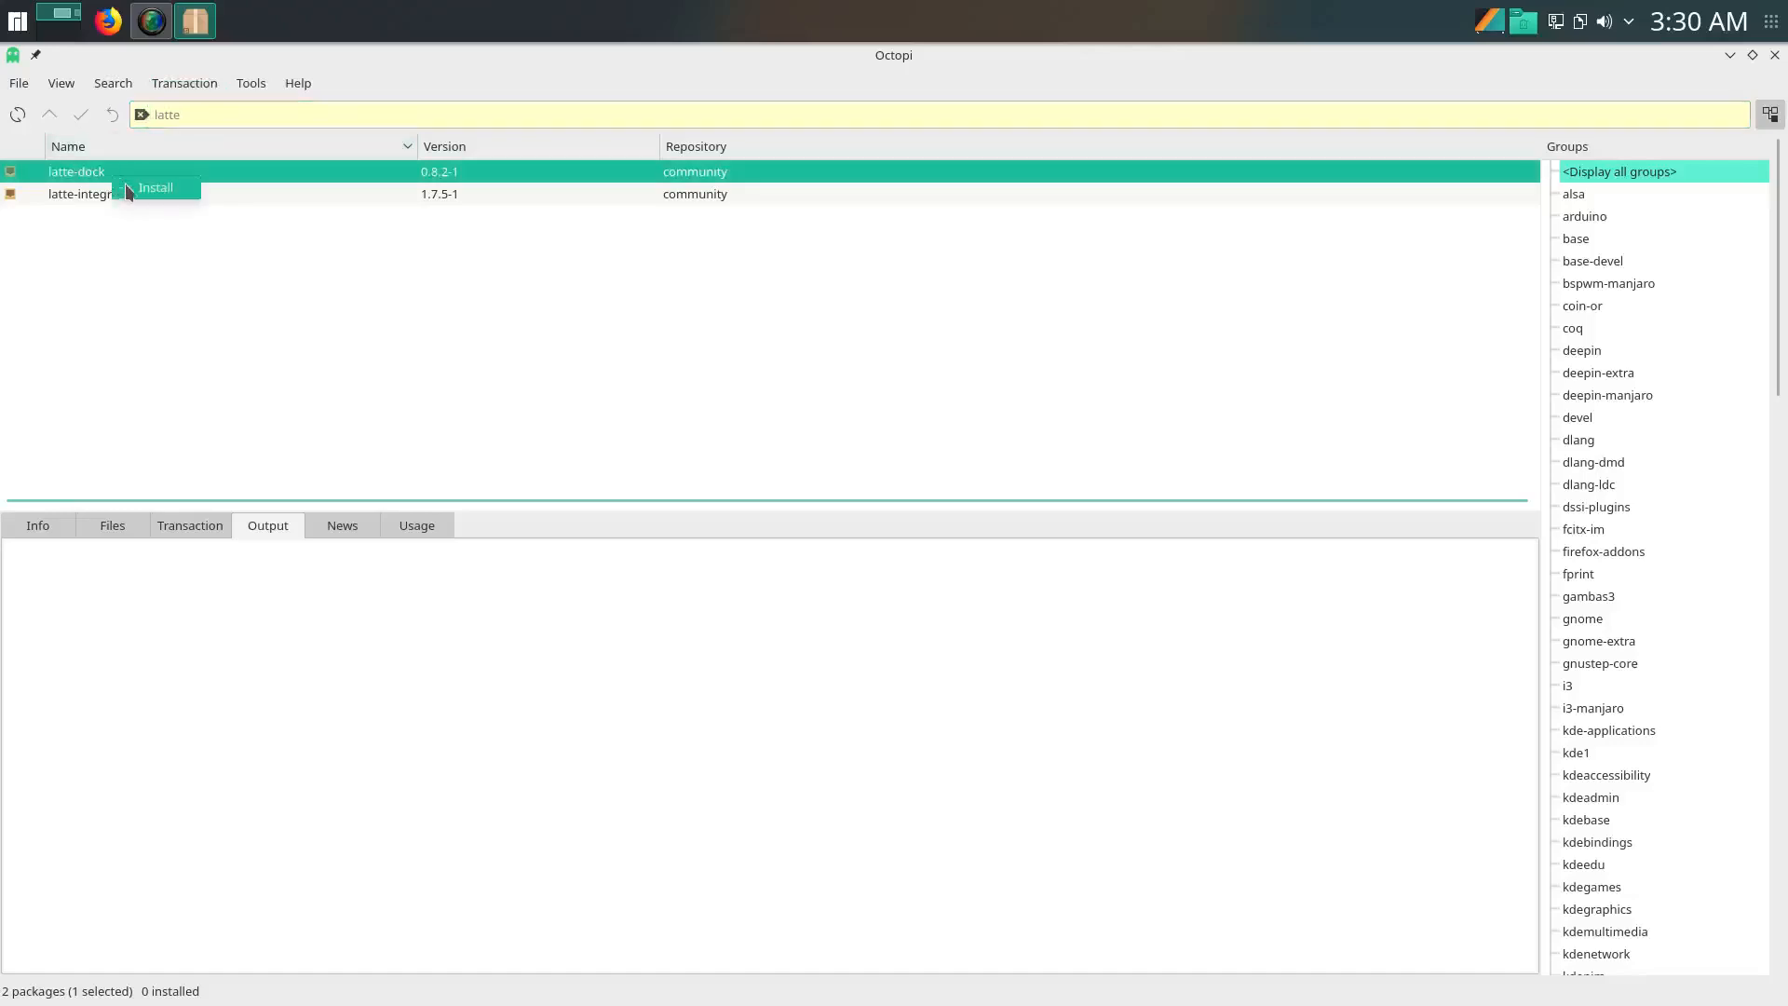
pyautogui.click(125, 184)
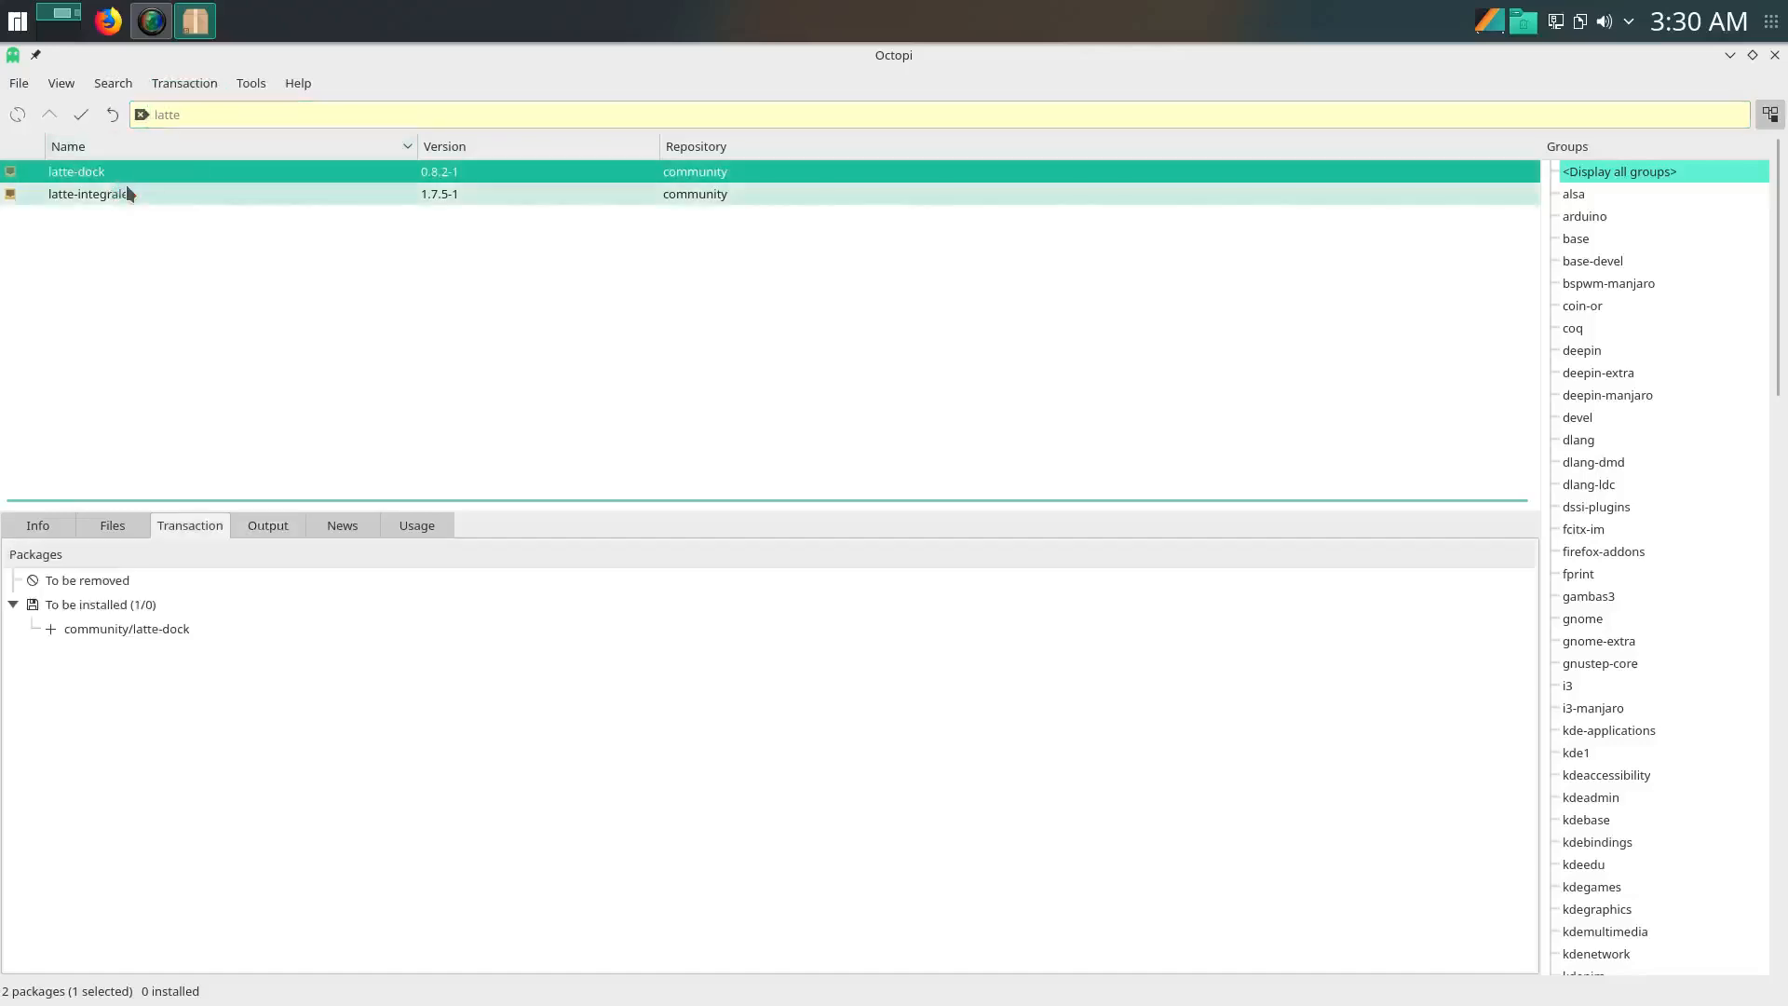
# Apply and confirm the latte-dock installation, enter the account password, and close Octopi
pyautogui.click(83, 119)
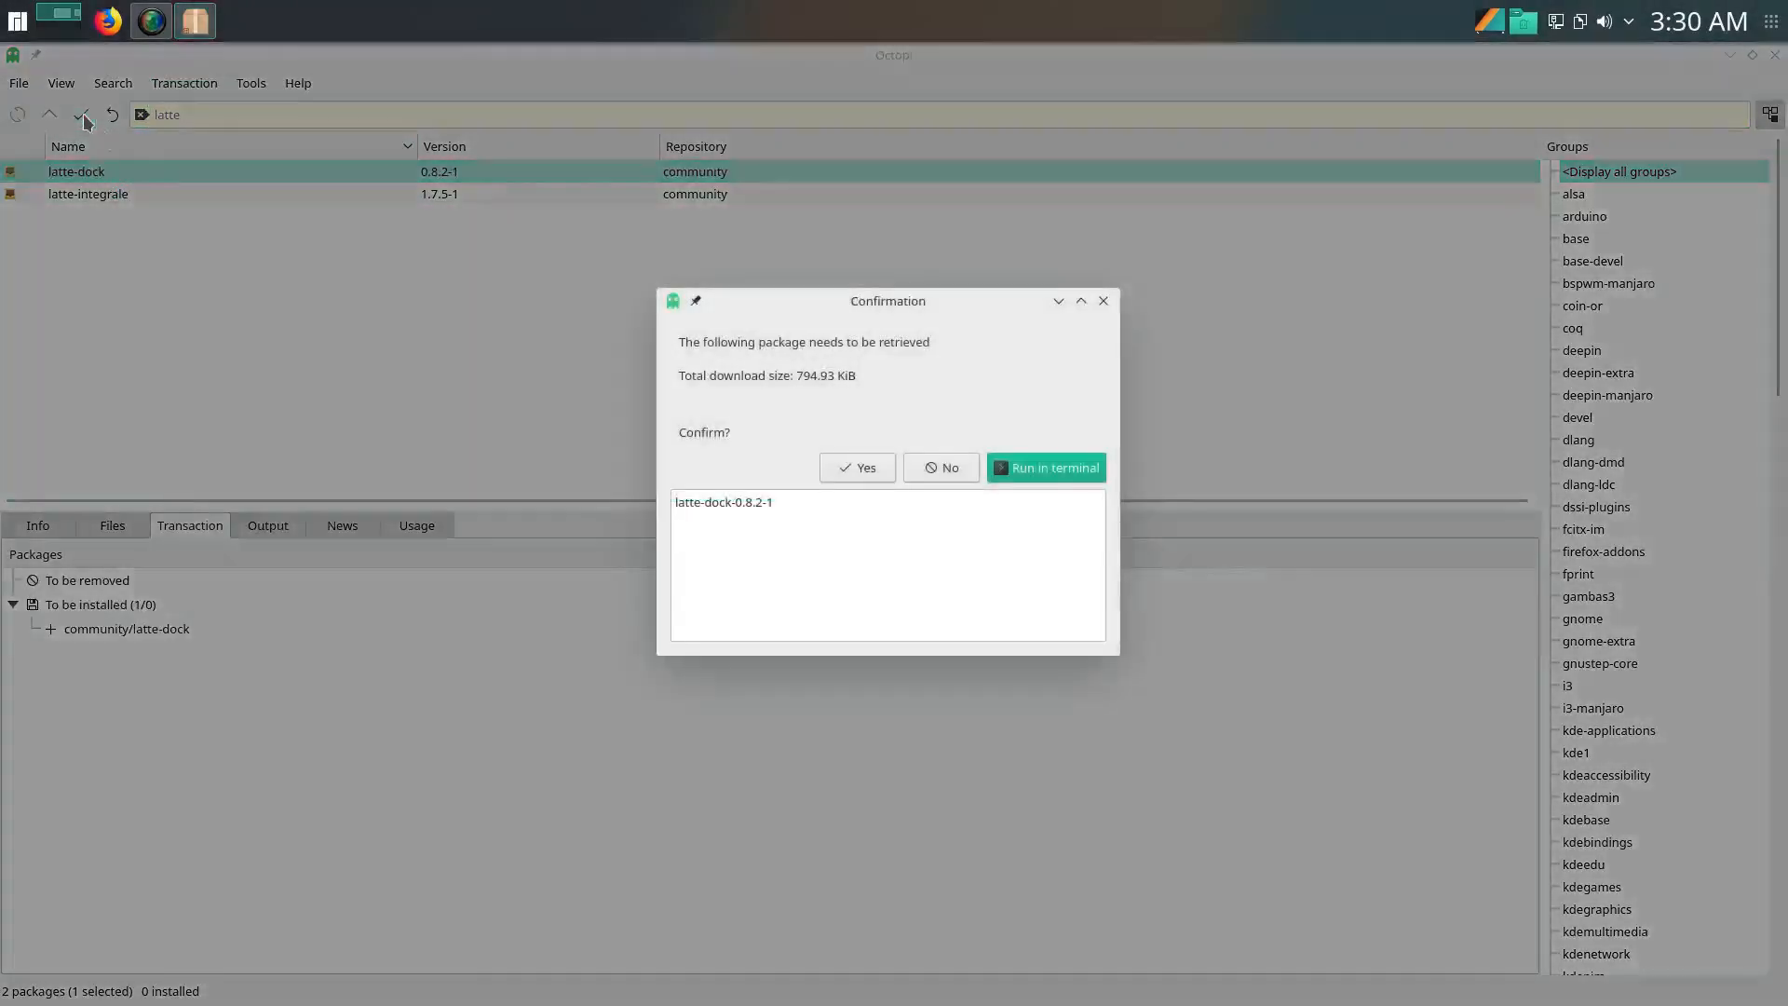
pyautogui.click(843, 473)
pyautogui.write('••••')
pyautogui.press('Return')
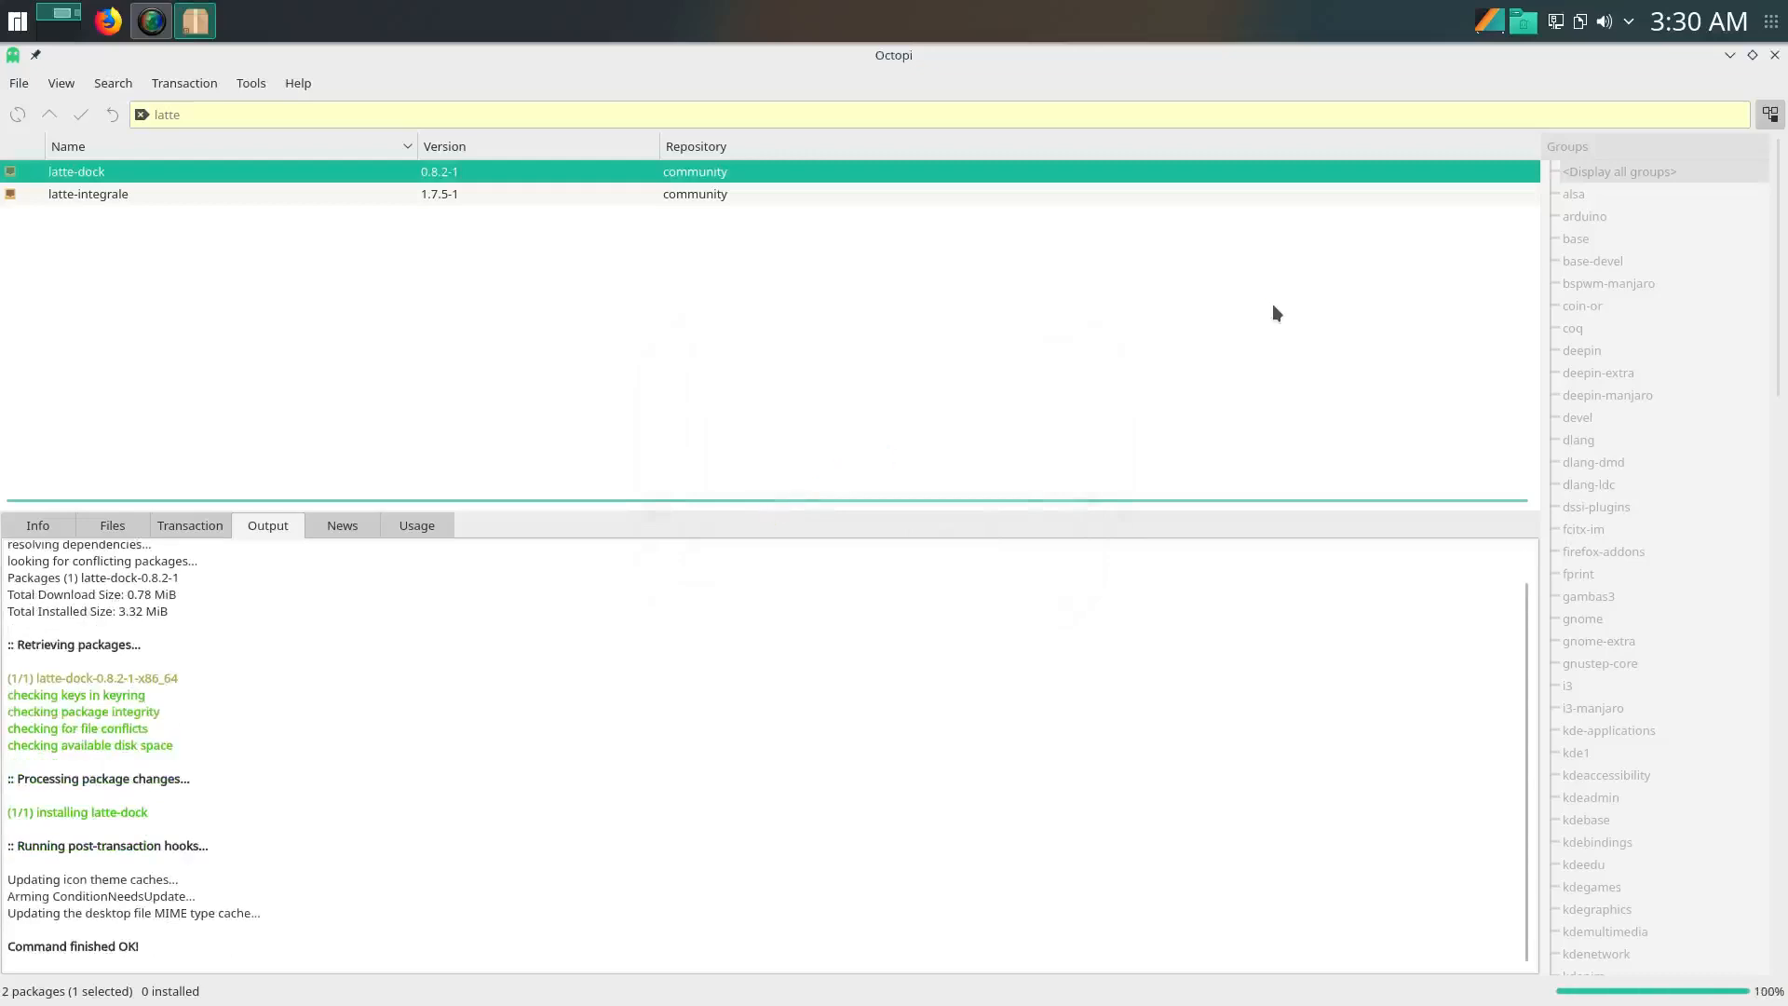
pyautogui.click(1774, 55)
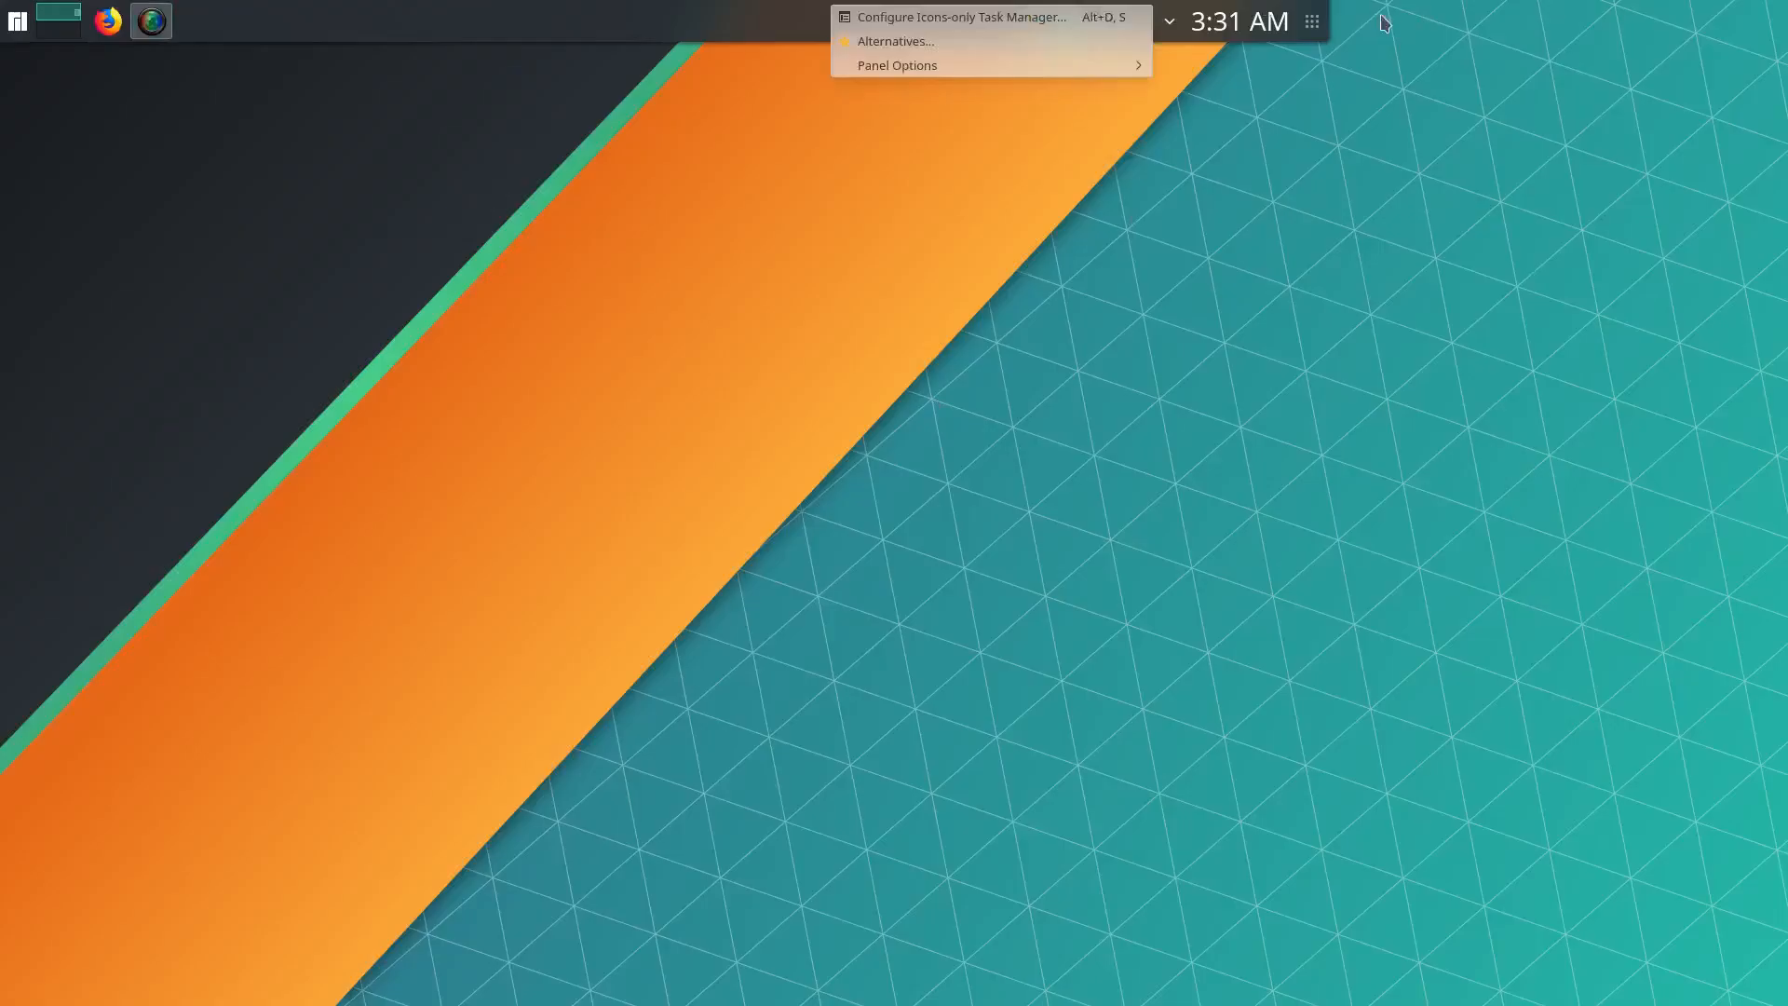
# Remove the default desktop panel and dismiss the removal notification
pyautogui.click(1312, 24)
pyautogui.click(1673, 99)
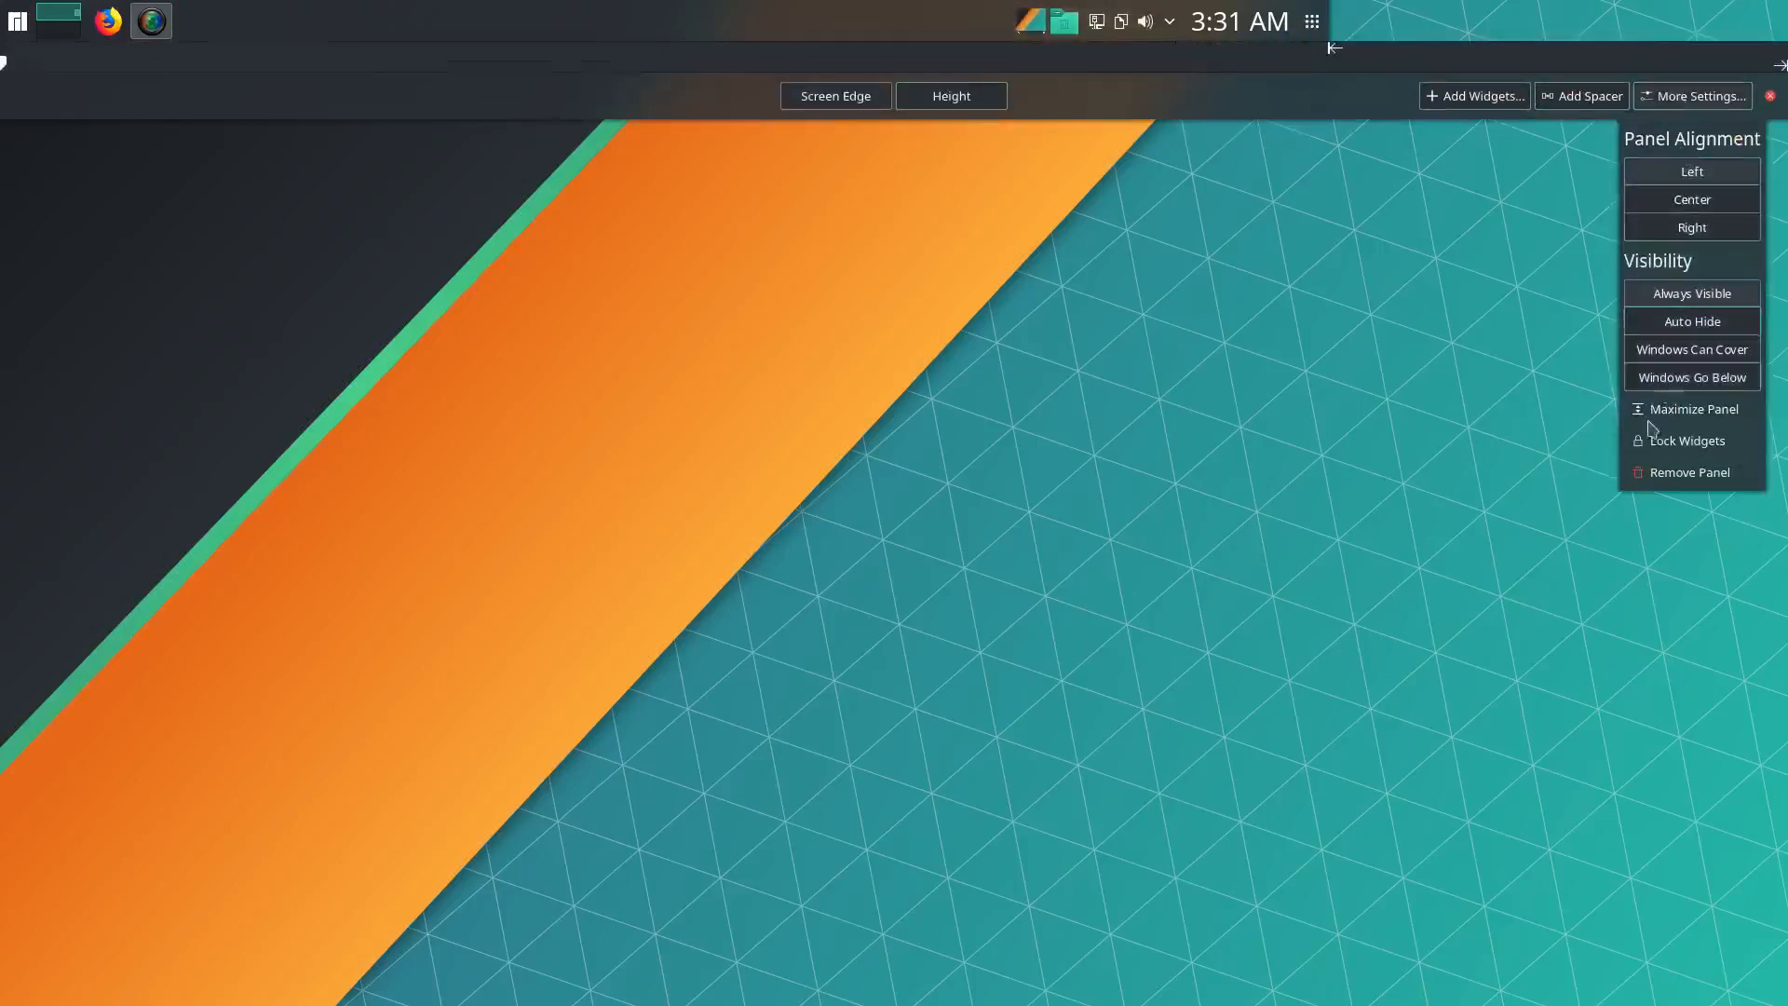
pyautogui.click(1646, 474)
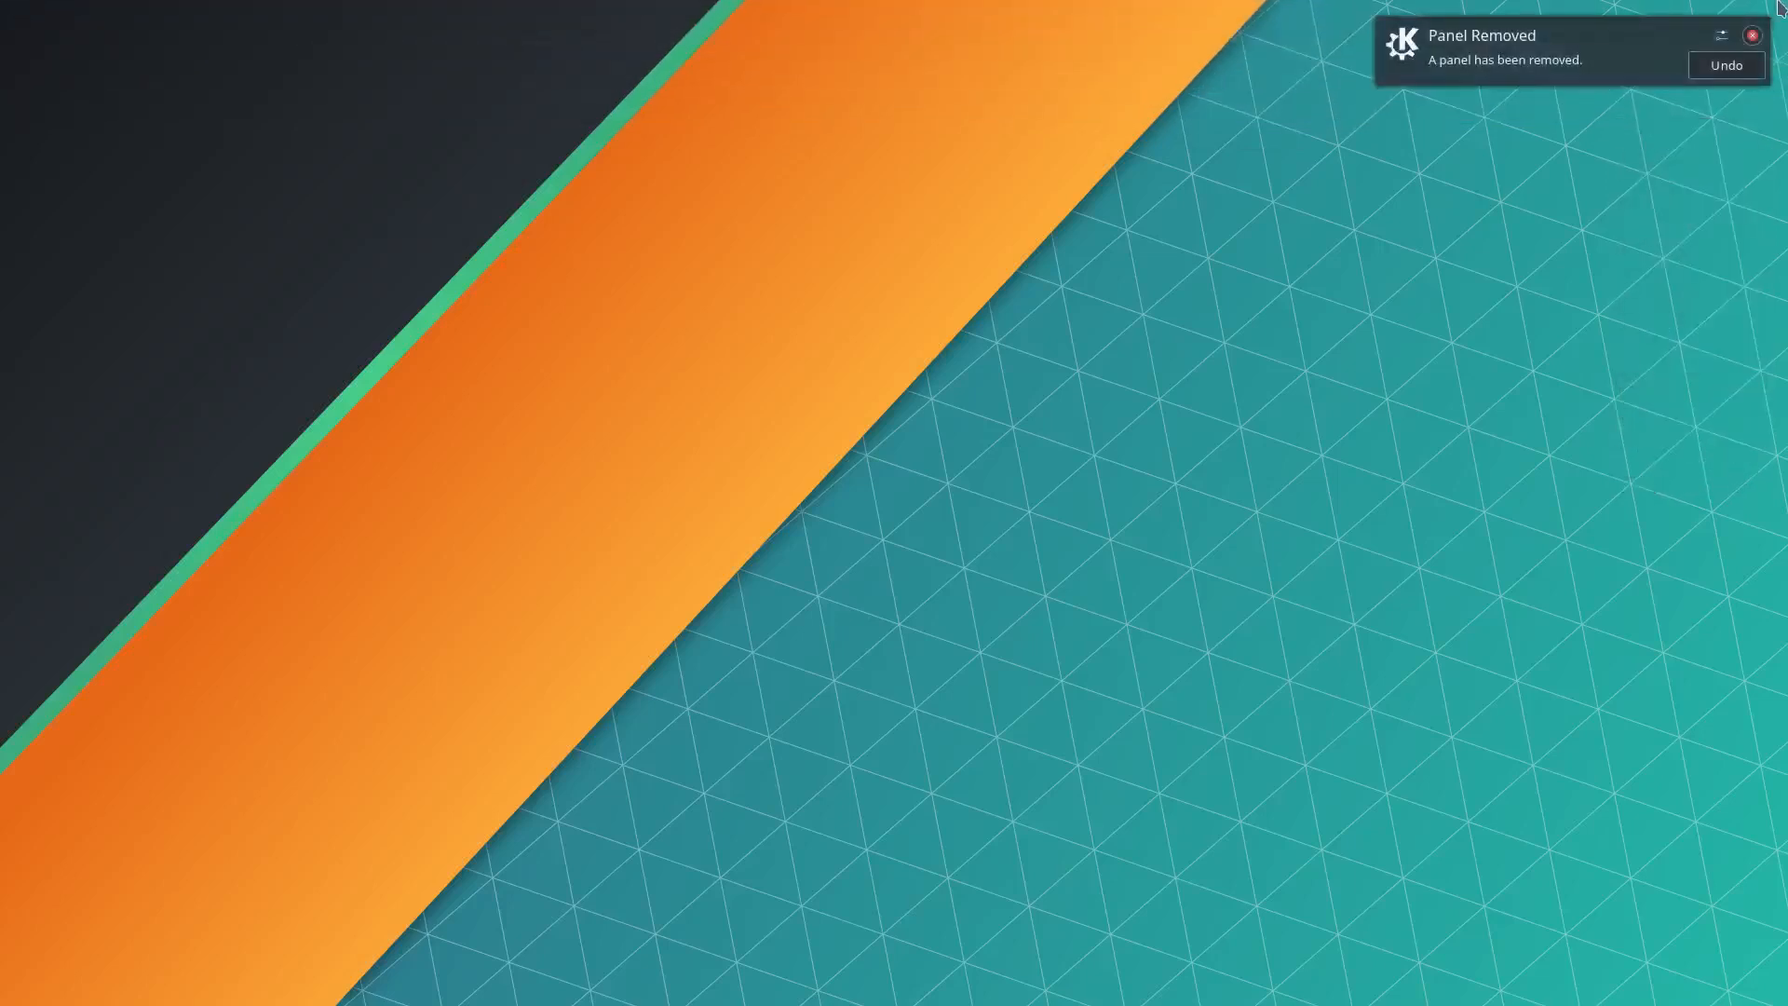
pyautogui.click(1752, 35)
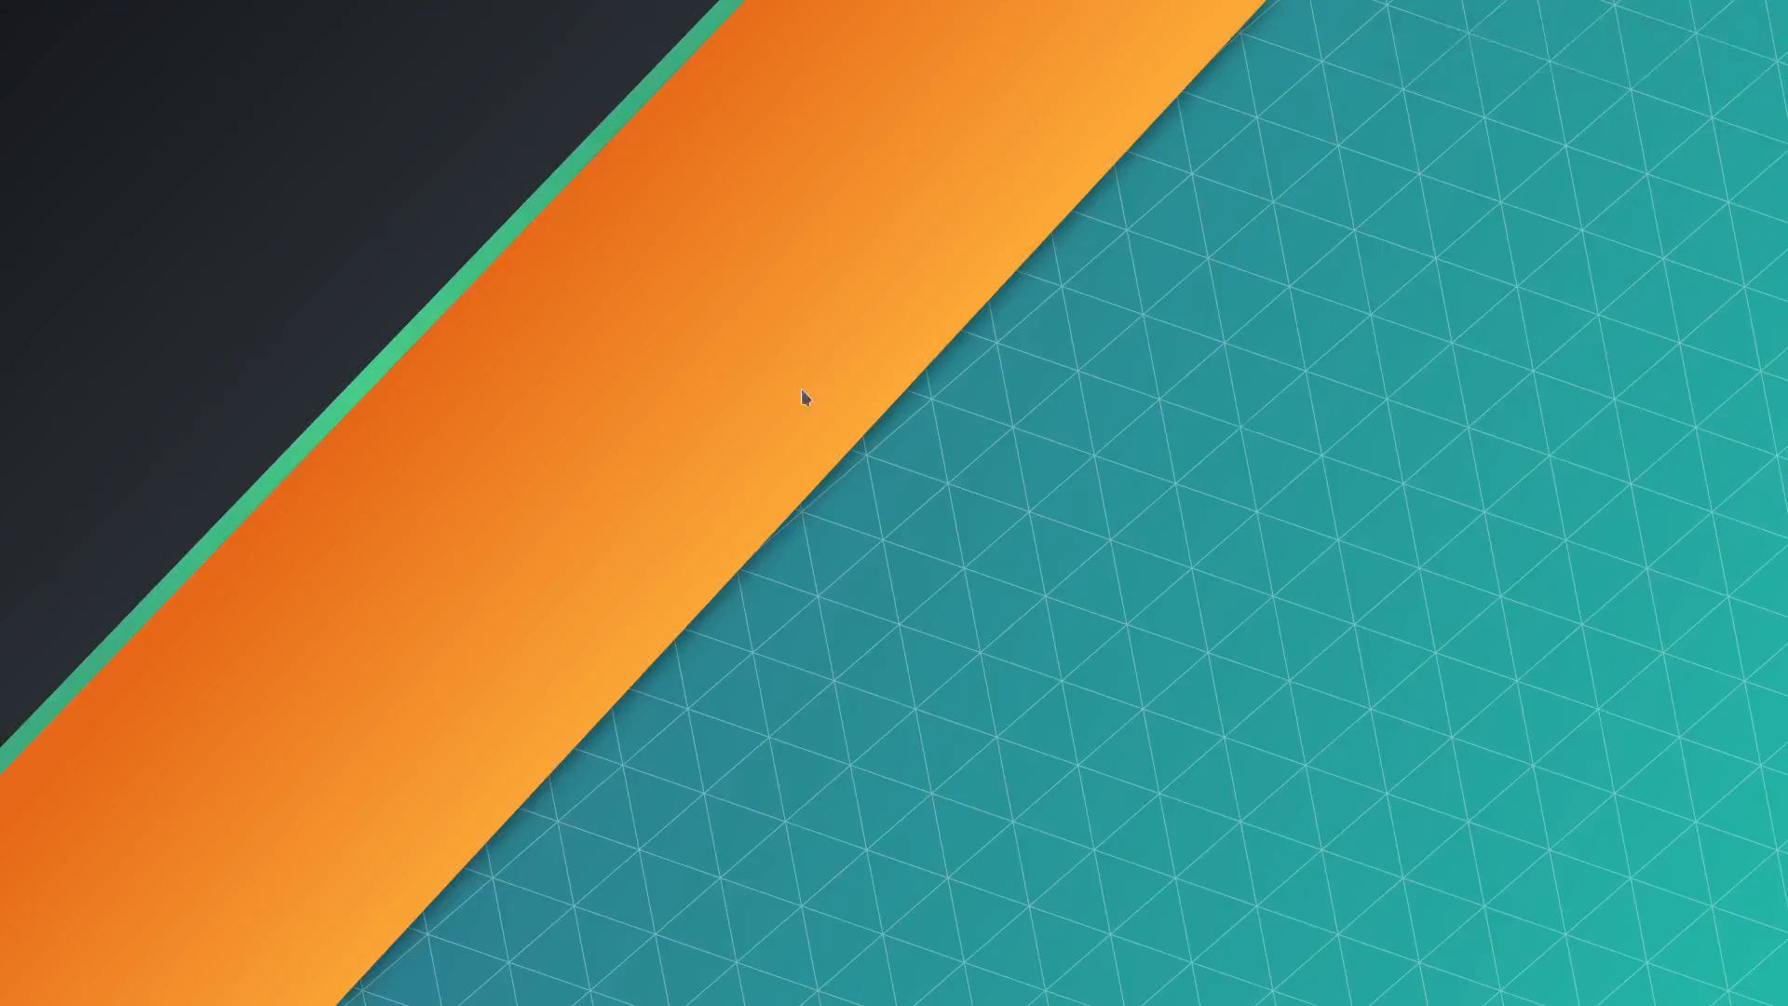
# Search for latte in KRunner and launch Latte
pyautogui.hotkey('alt', 'space')
pyautogui.write('latte')
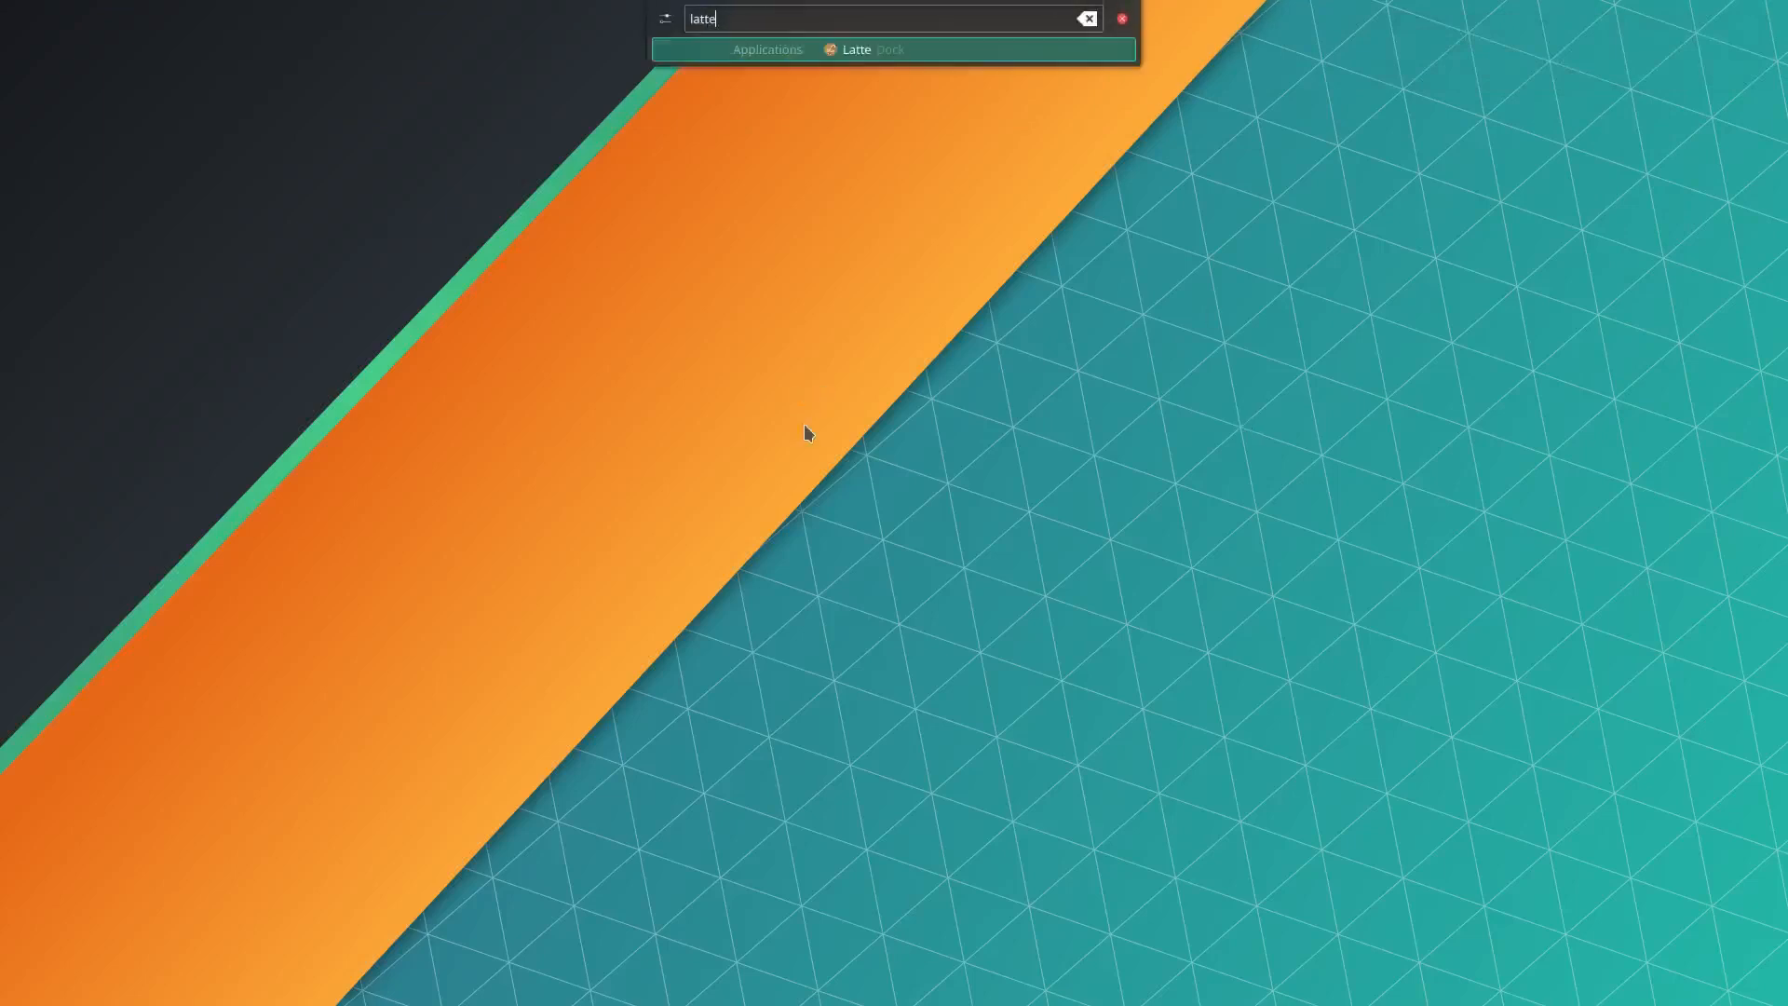
pyautogui.click(901, 54)
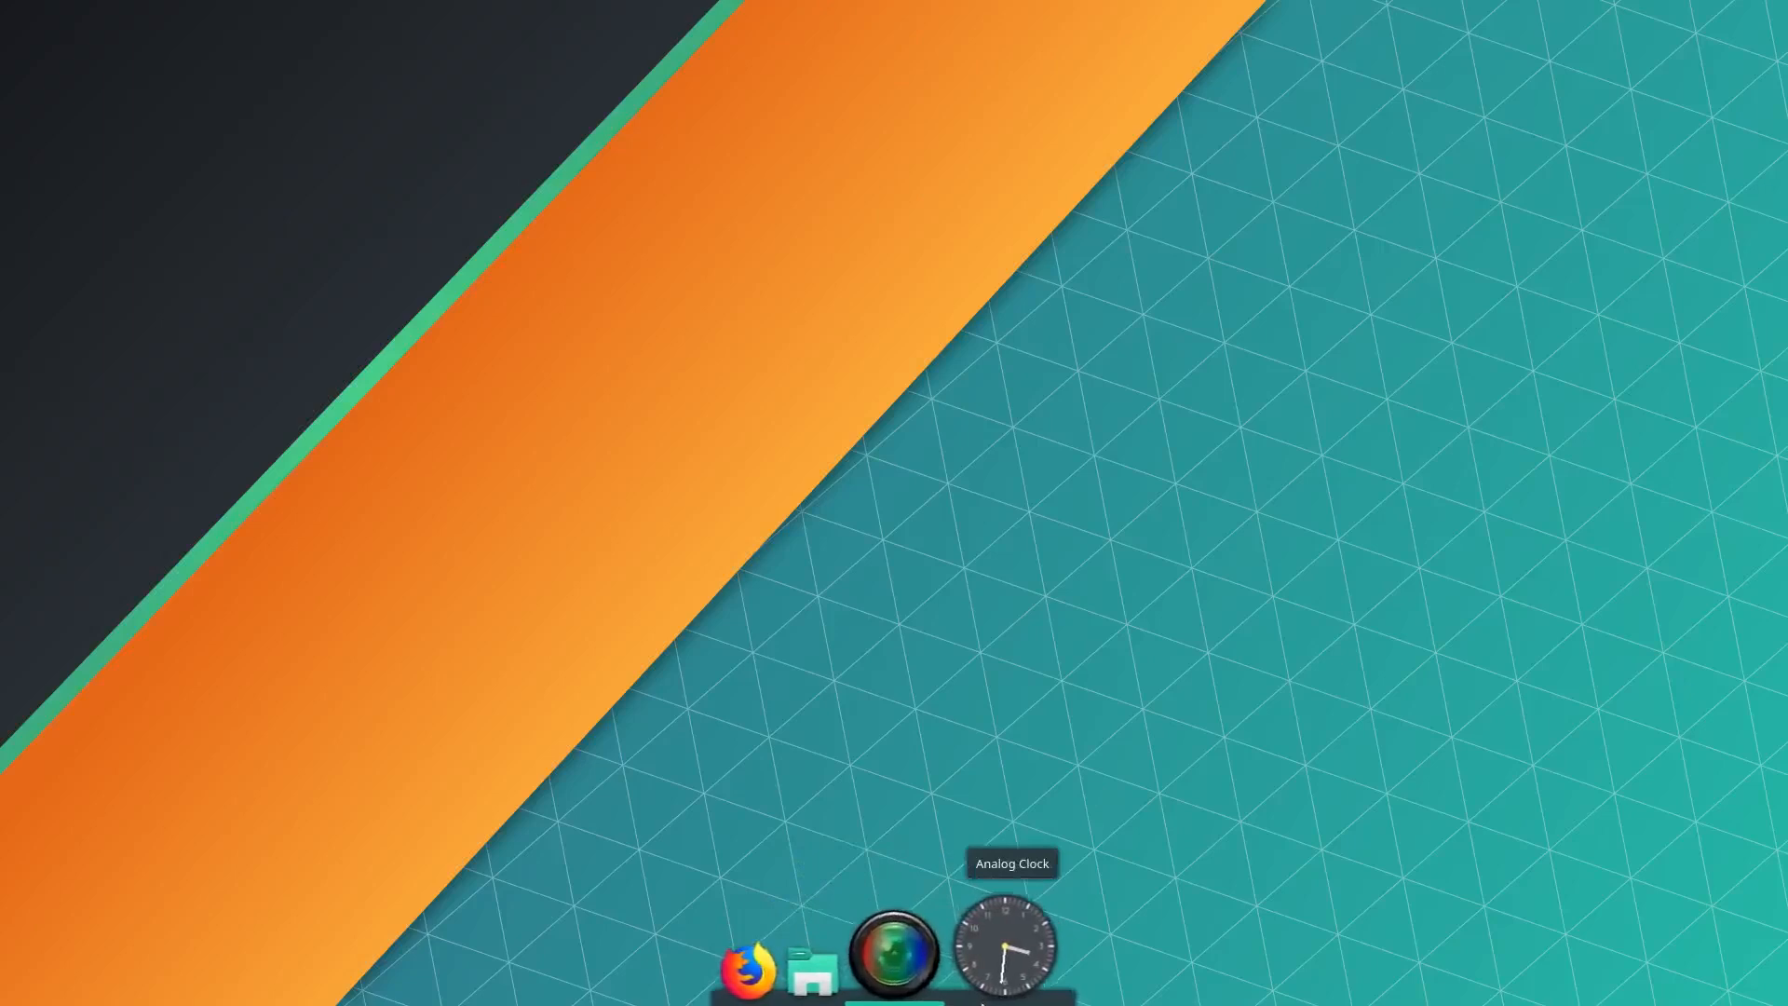
# Enable the Advanced mode in the Latte dock settings, change the dock to Panel type, and leave the settings
pyautogui.rightClick(983, 1003)
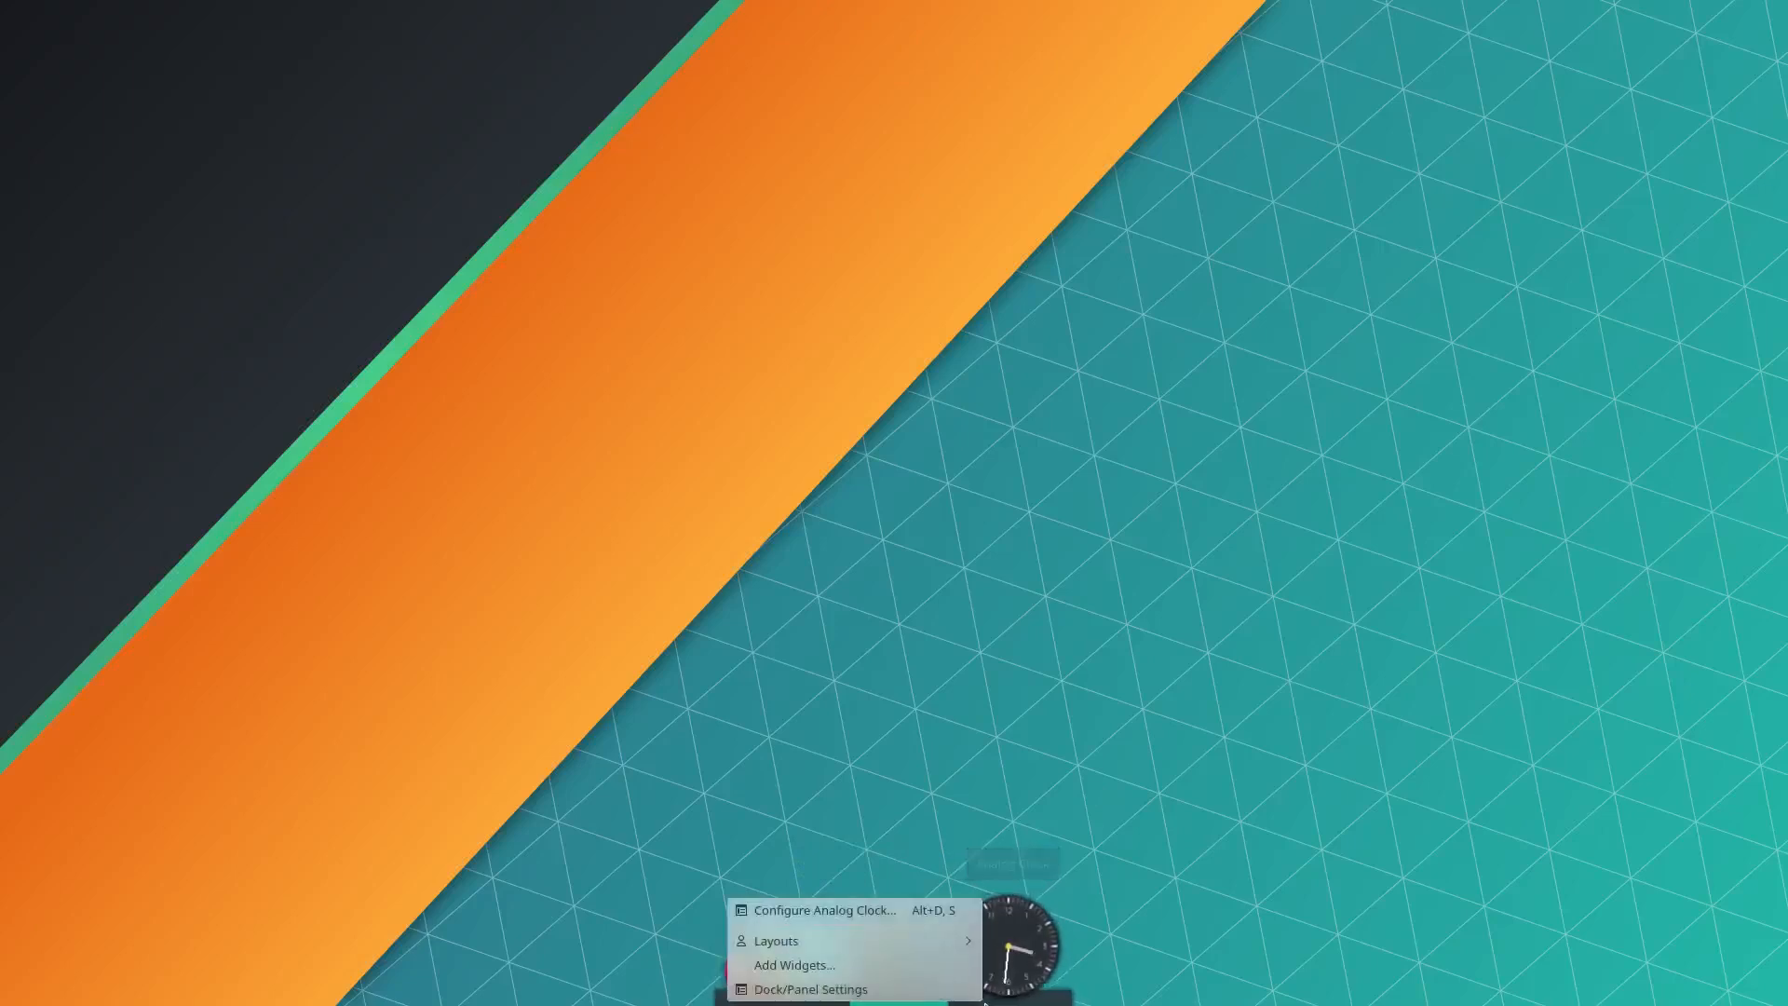
pyautogui.click(954, 994)
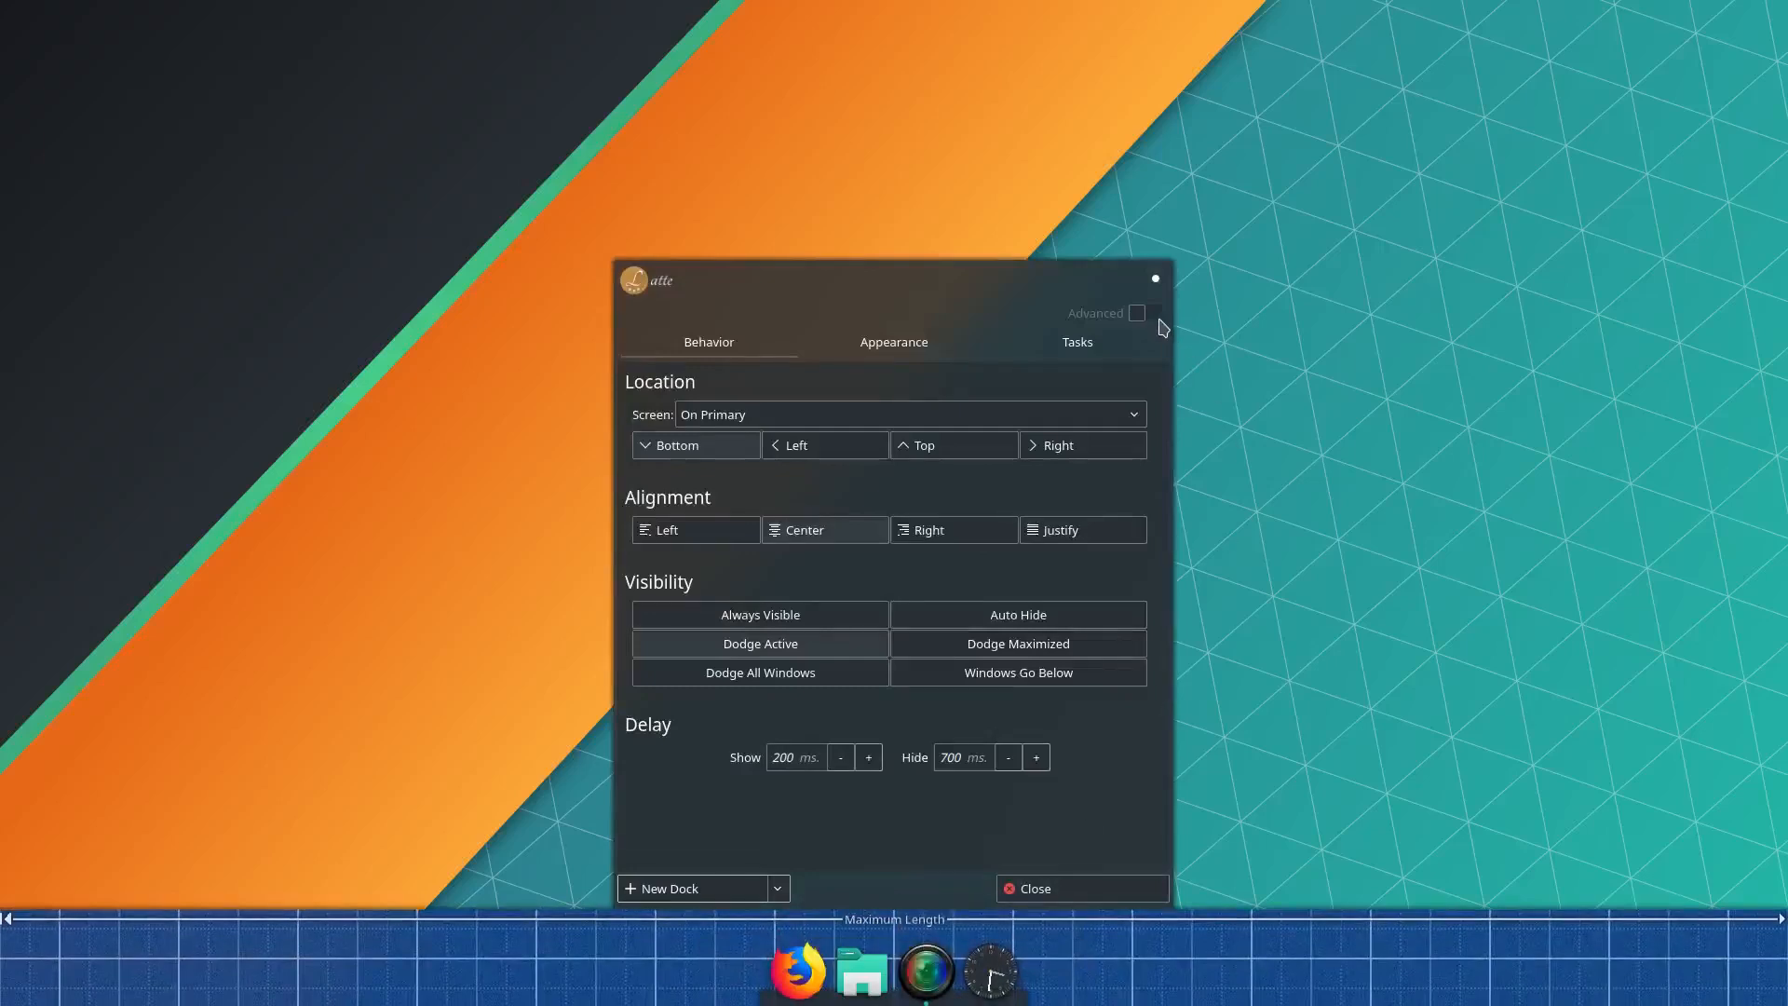
pyautogui.click(1153, 314)
pyautogui.click(1667, 894)
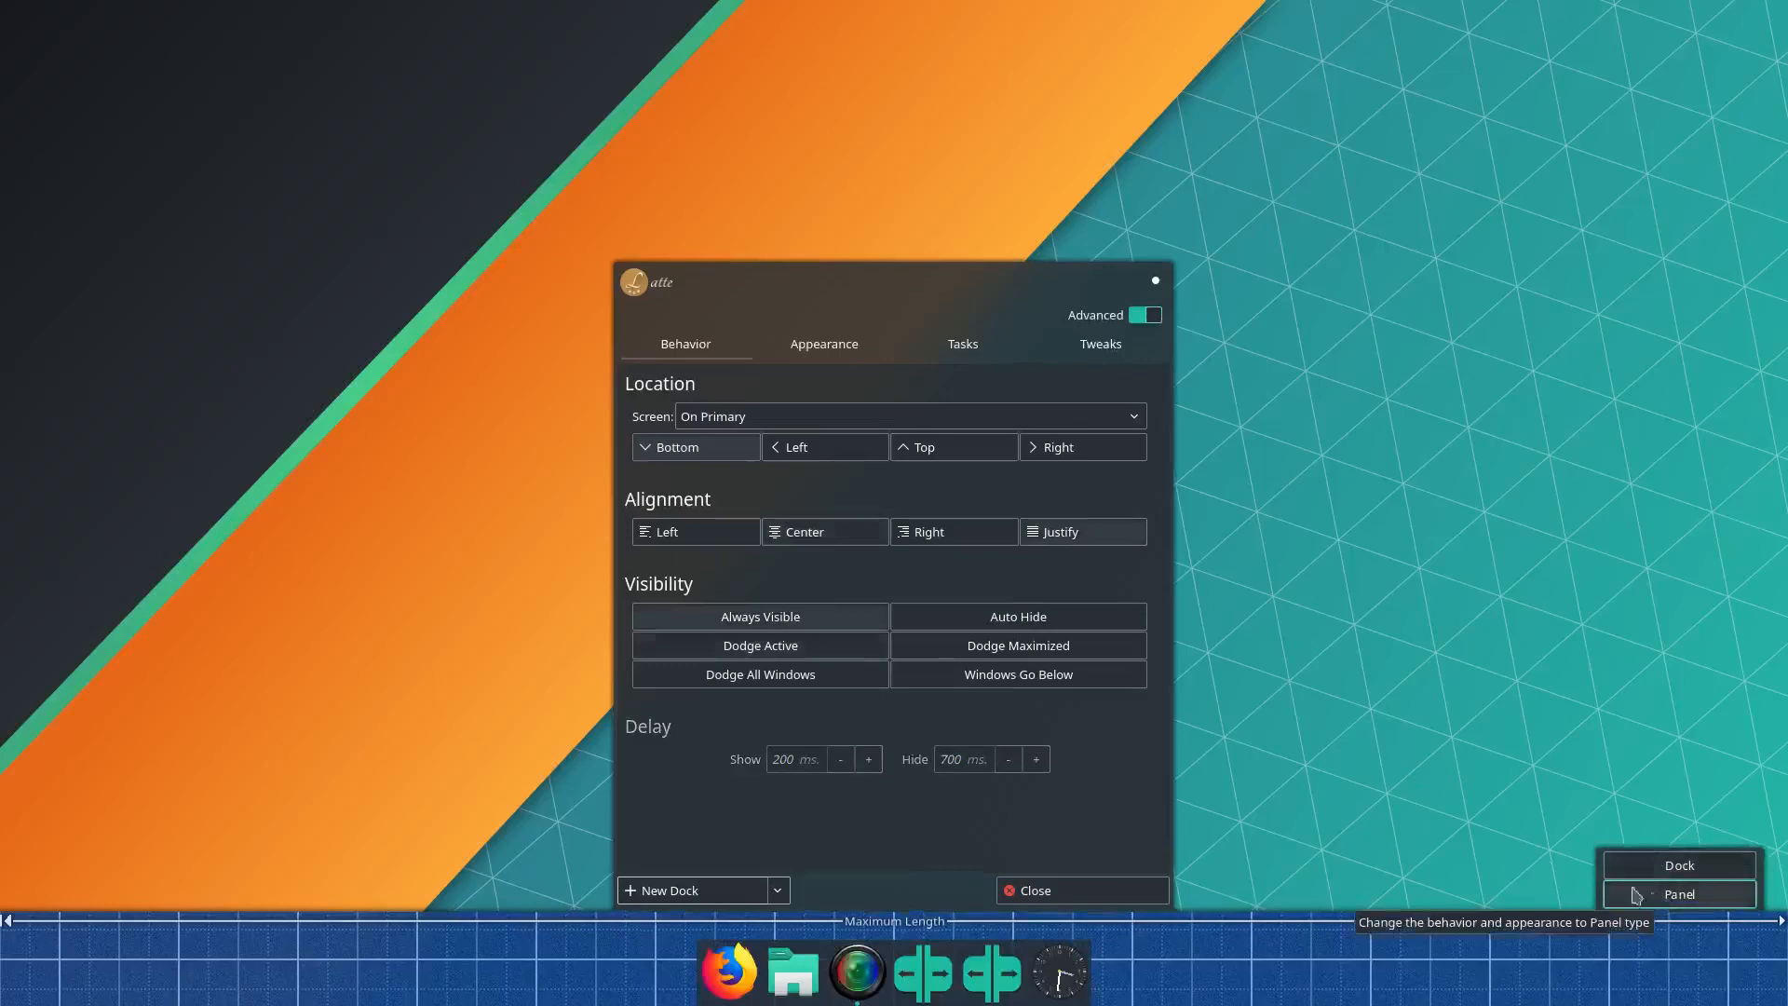
pyautogui.moveTo(1071, 963)
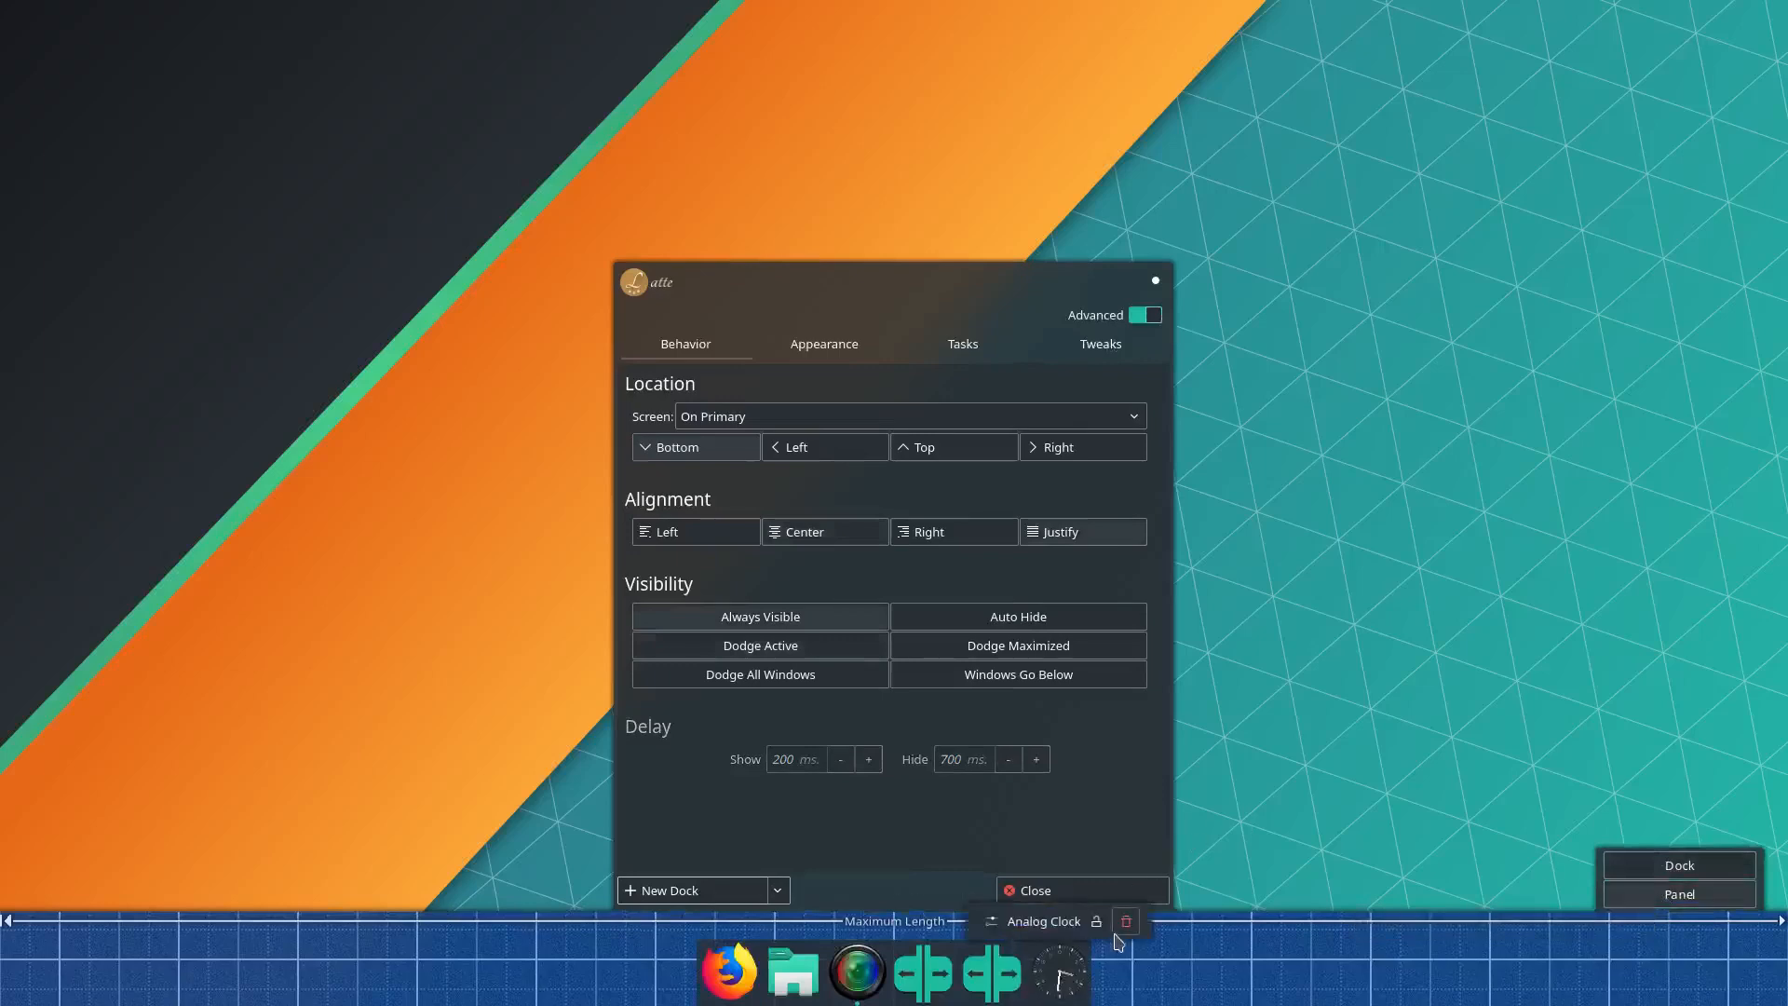
pyautogui.moveTo(826, 980)
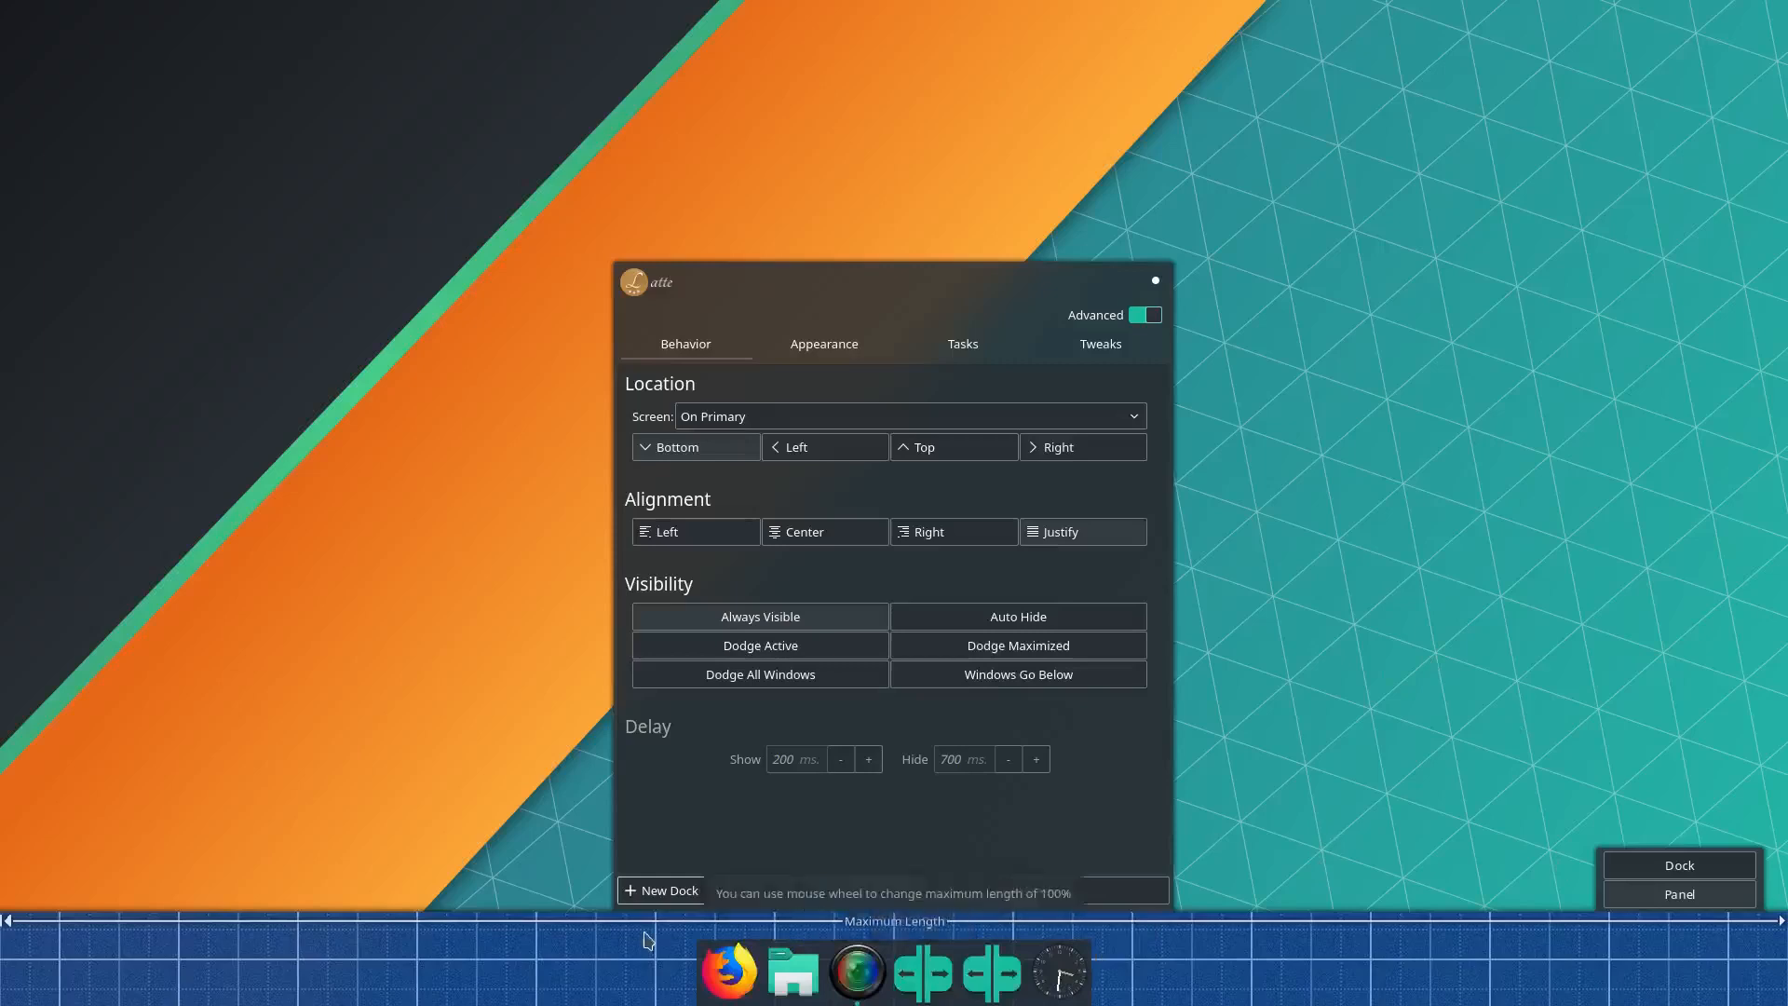
pyautogui.click(1434, 743)
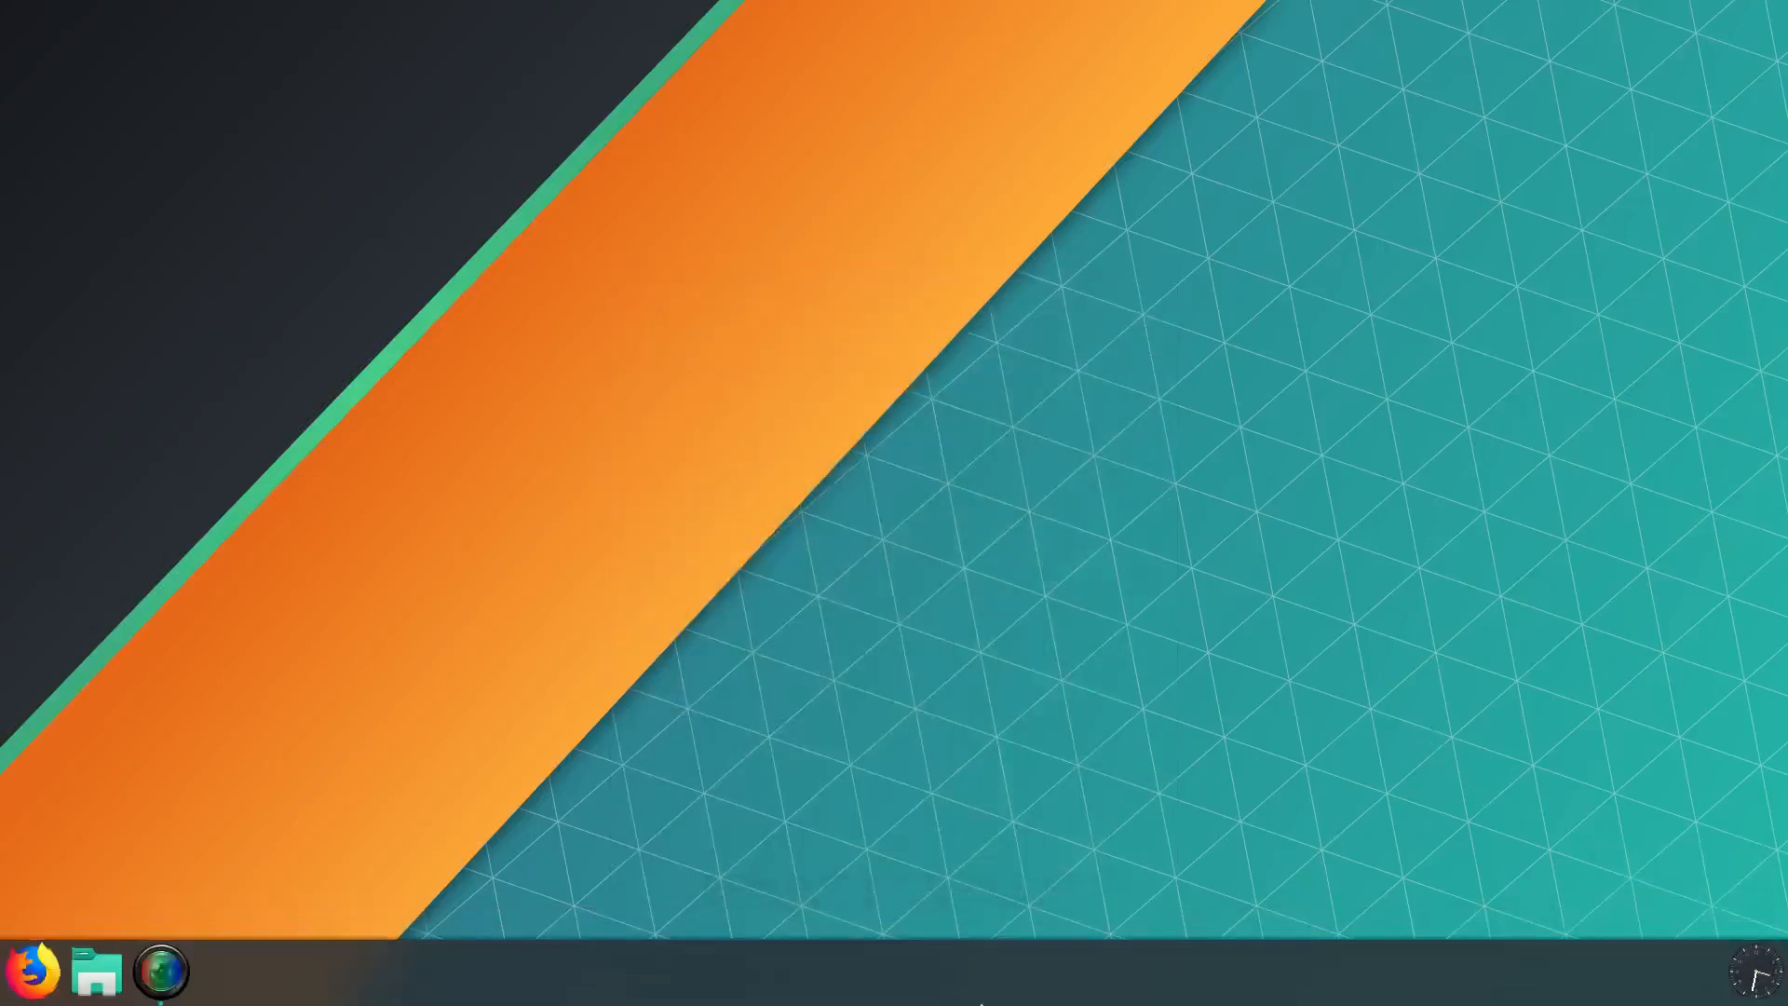
# Reopen the Latte panel settings and set the panel's location to Top
pyautogui.rightClick(988, 998)
pyautogui.click(932, 986)
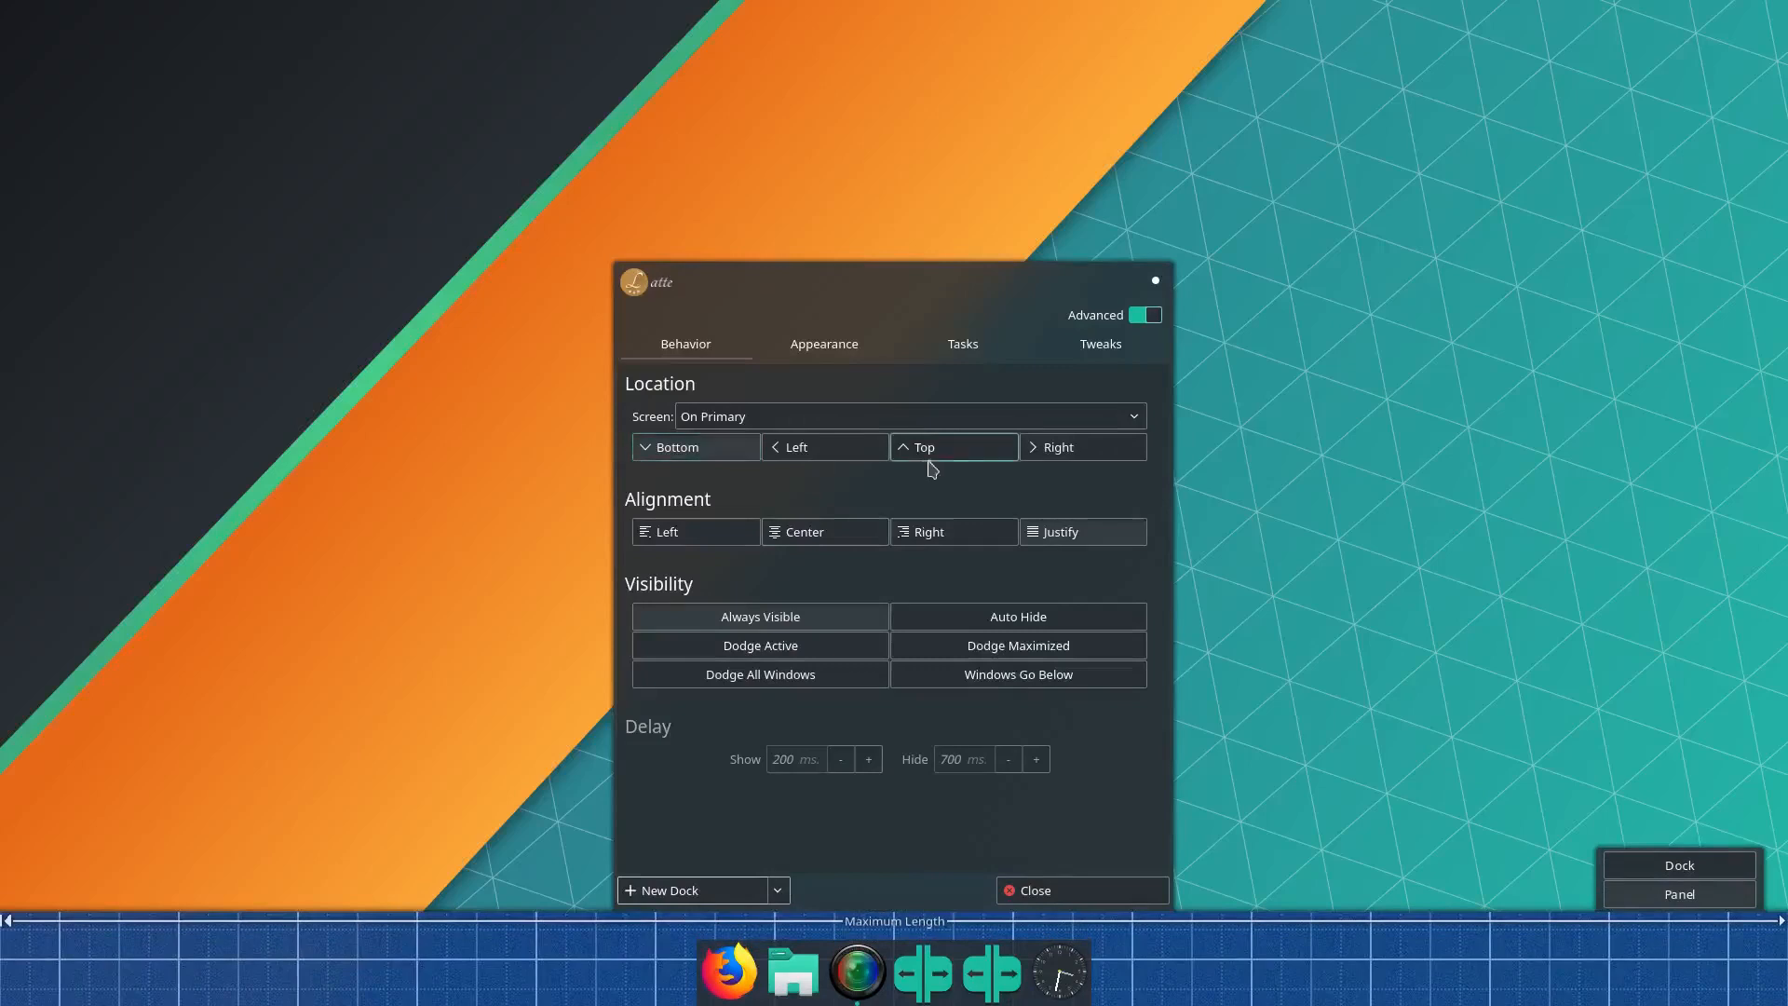
pyautogui.click(955, 450)
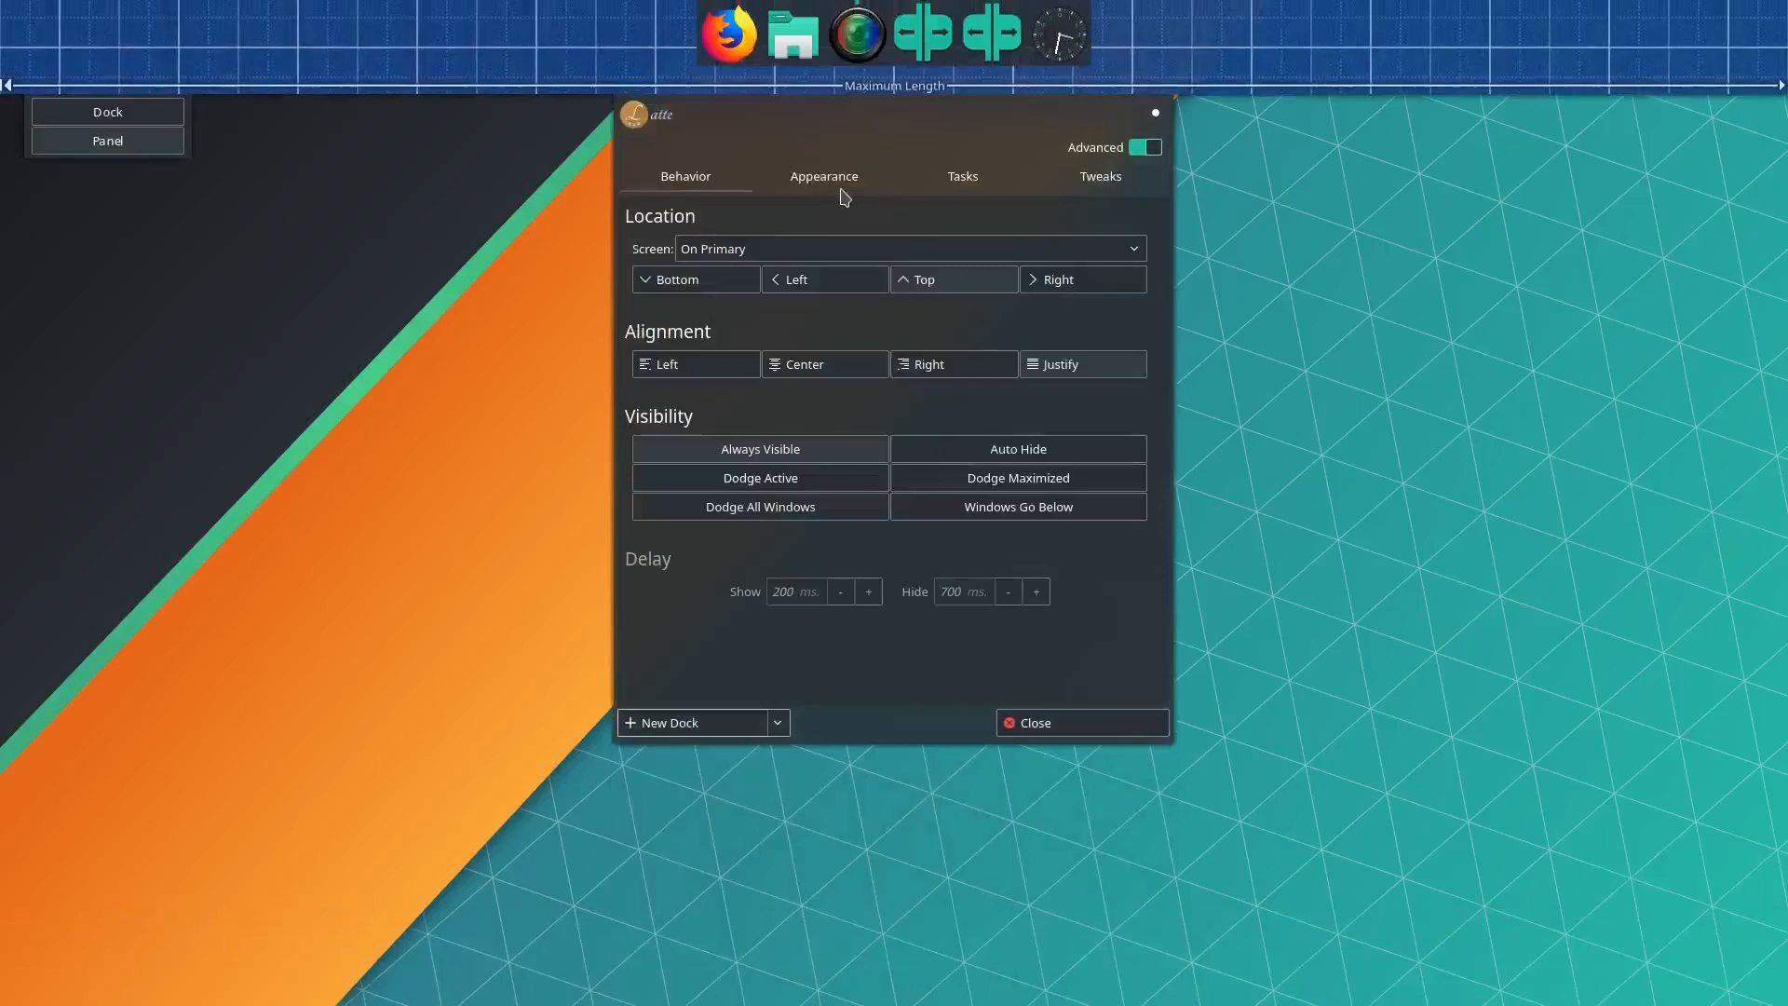
# Set the Latte panel's applet size to 38 px in the appearance settings and leave the settings
pyautogui.click(826, 181)
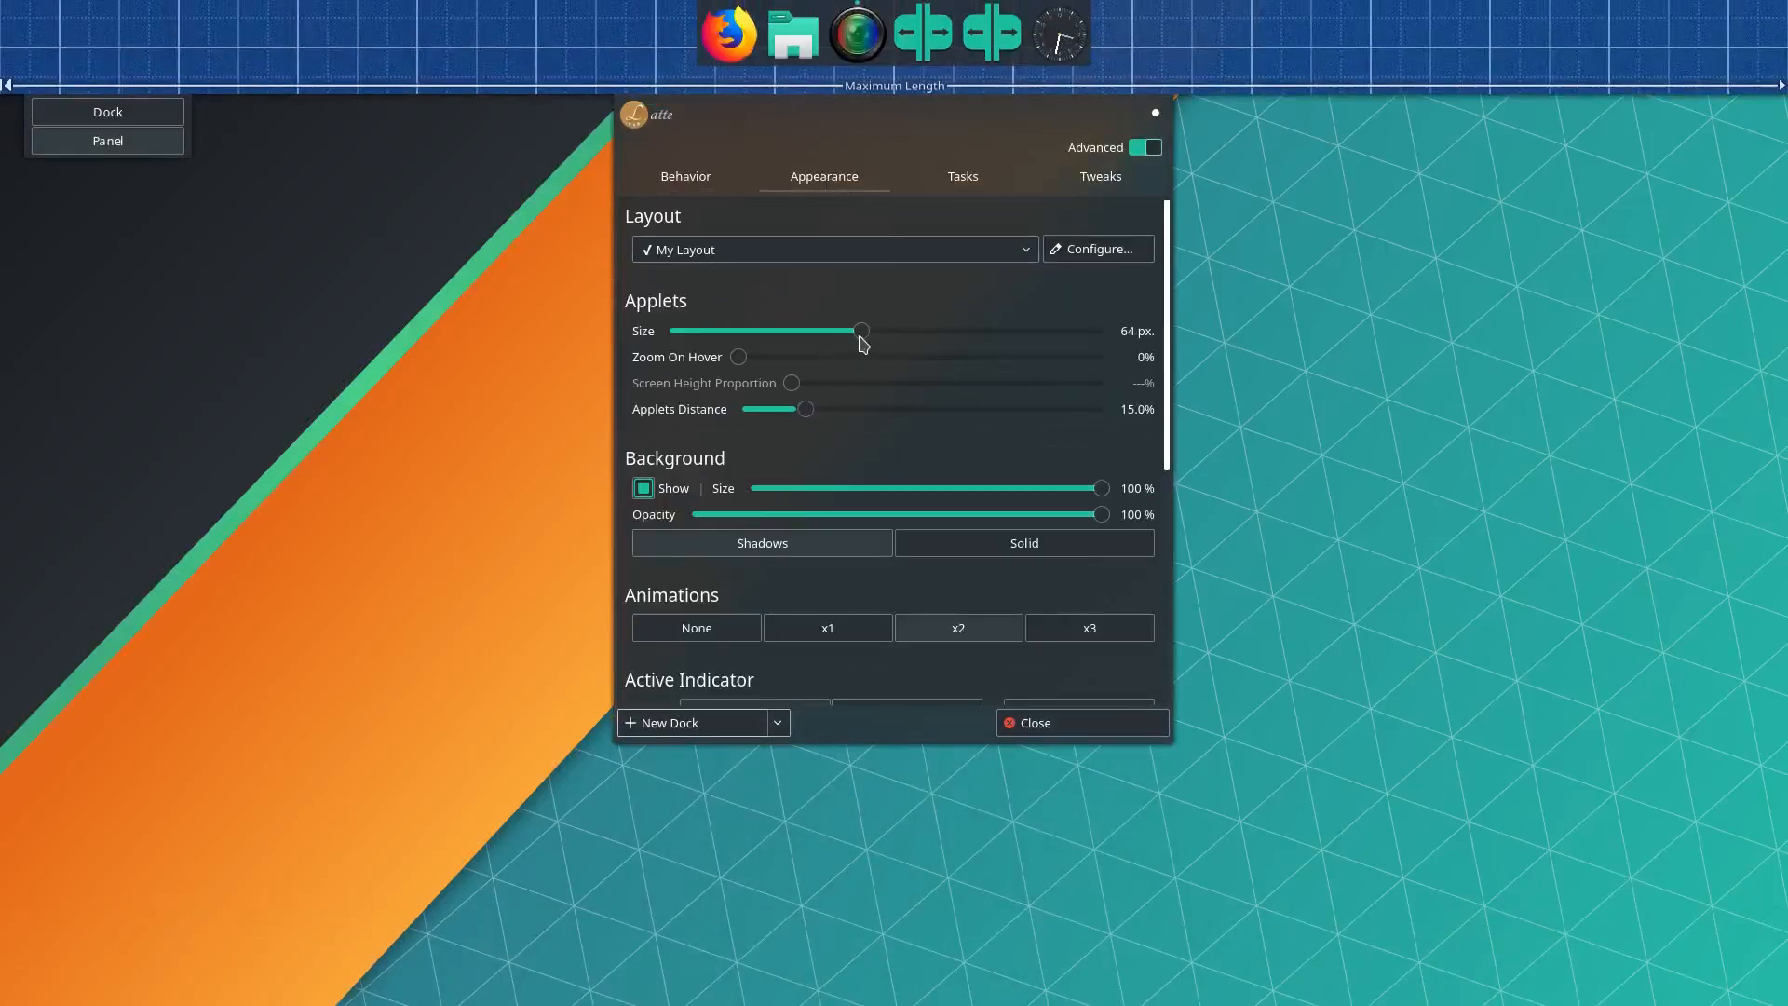
pyautogui.moveTo(860, 341); pyautogui.dragTo(764, 343)
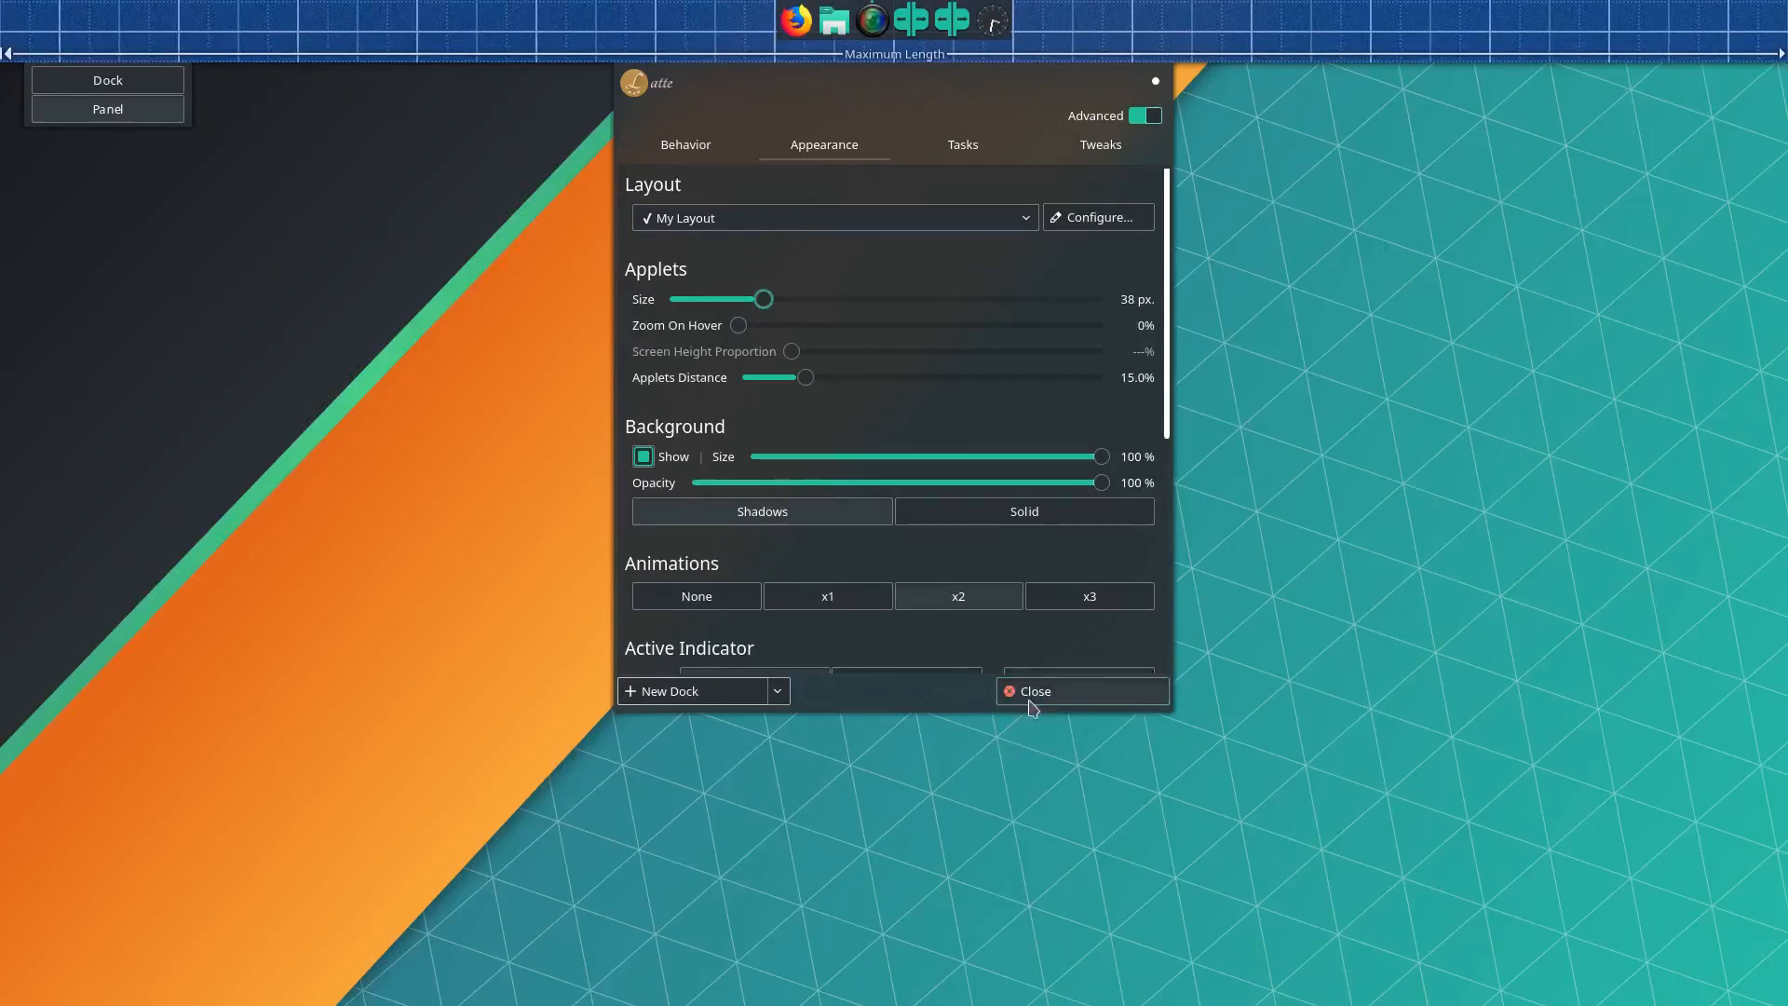
pyautogui.moveTo(1167, 410); pyautogui.dragTo(1164, 686)
pyautogui.click(1154, 691)
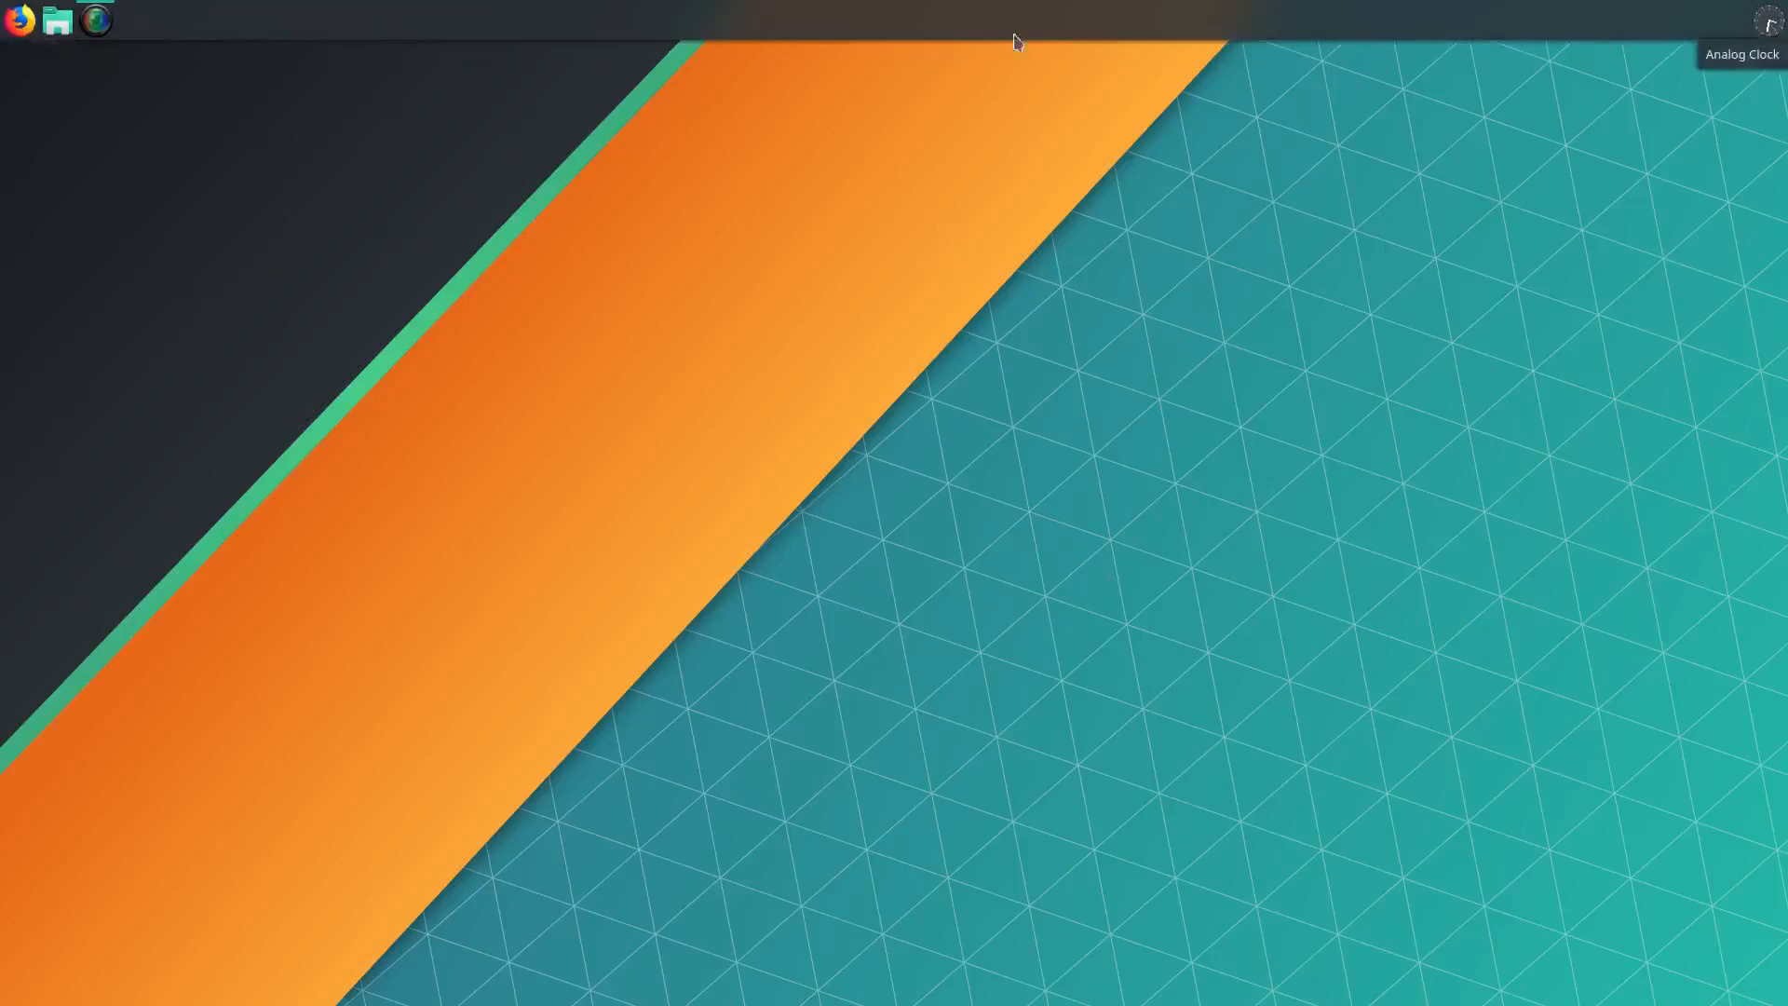
# Remove the Analog Clock from the Latte panel in edit mode and leave the settings
pyautogui.rightClick(1771, 29)
pyautogui.click(1685, 121)
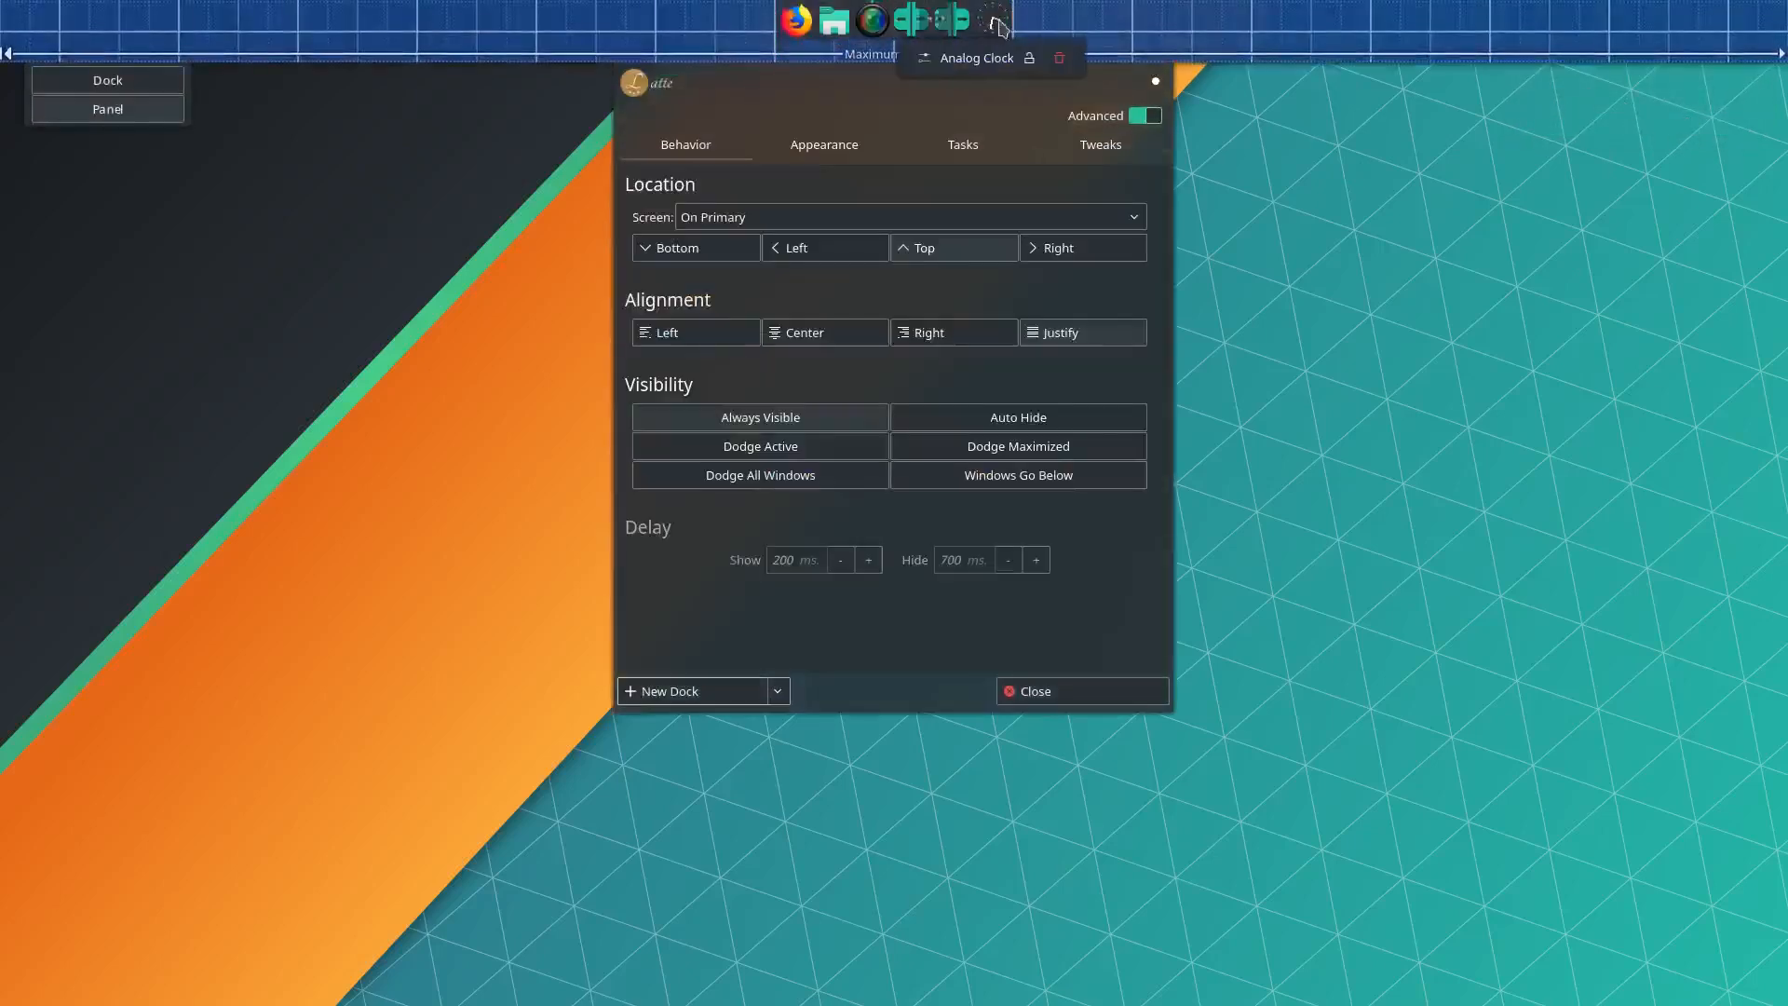
pyautogui.click(1059, 58)
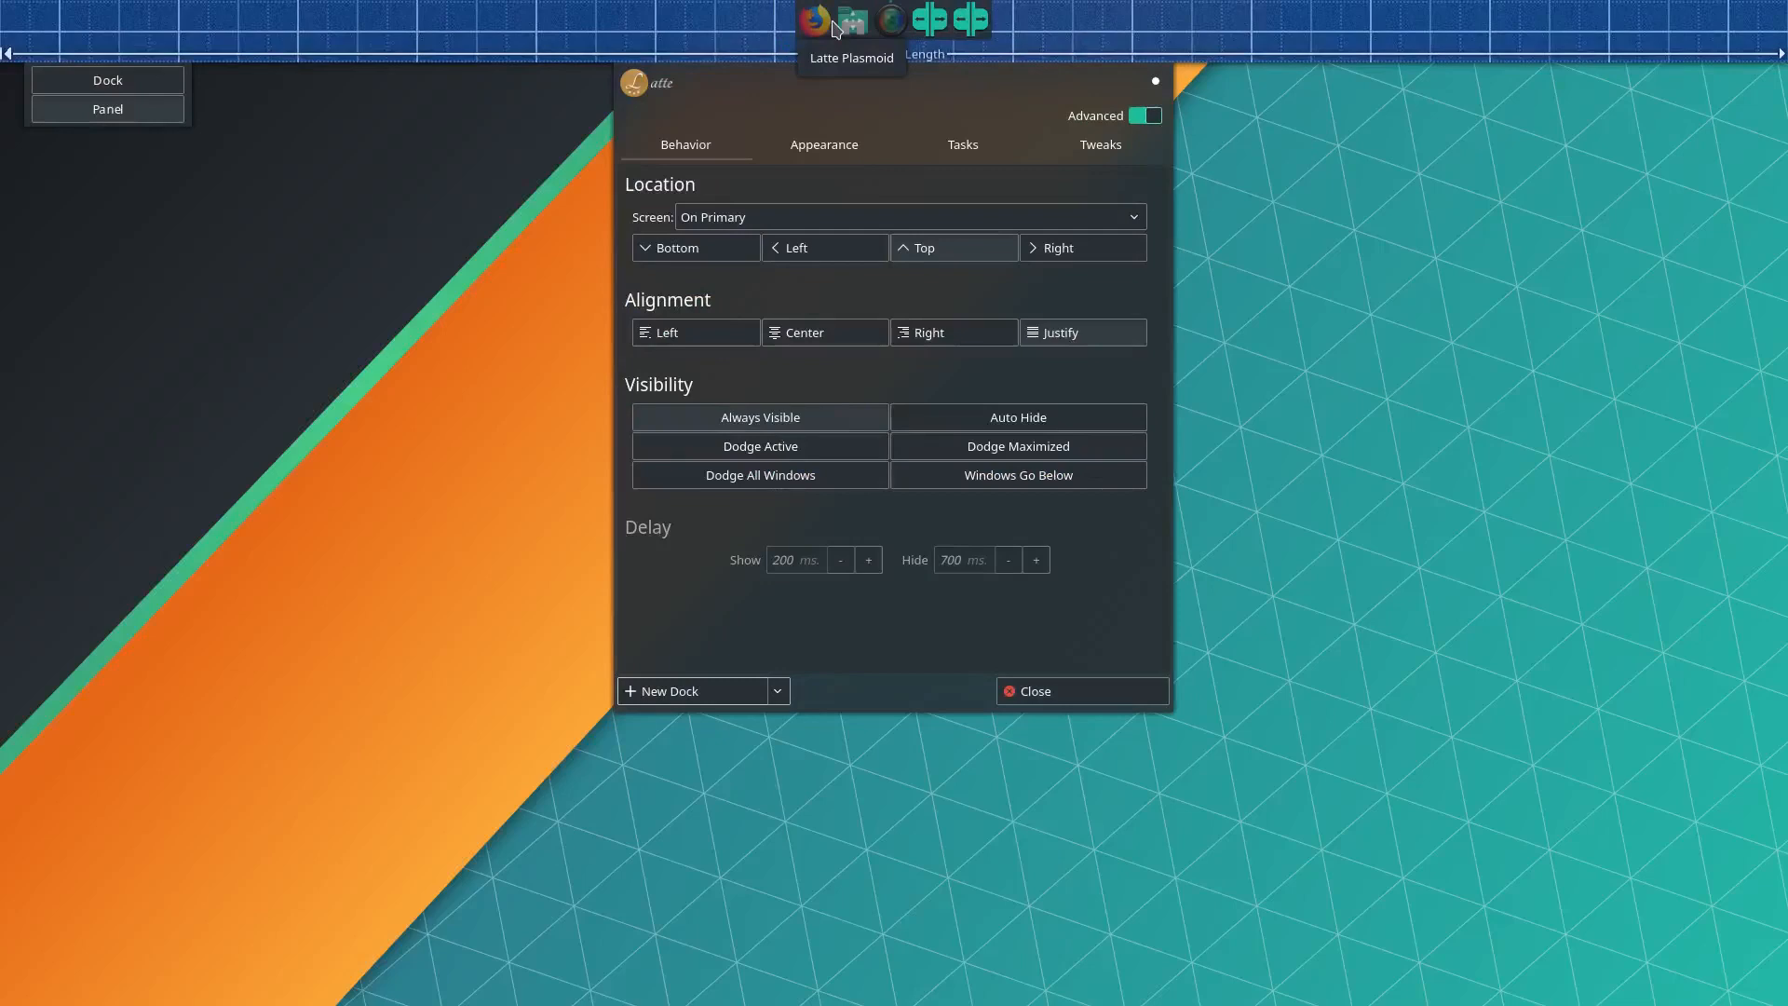
pyautogui.click(1030, 690)
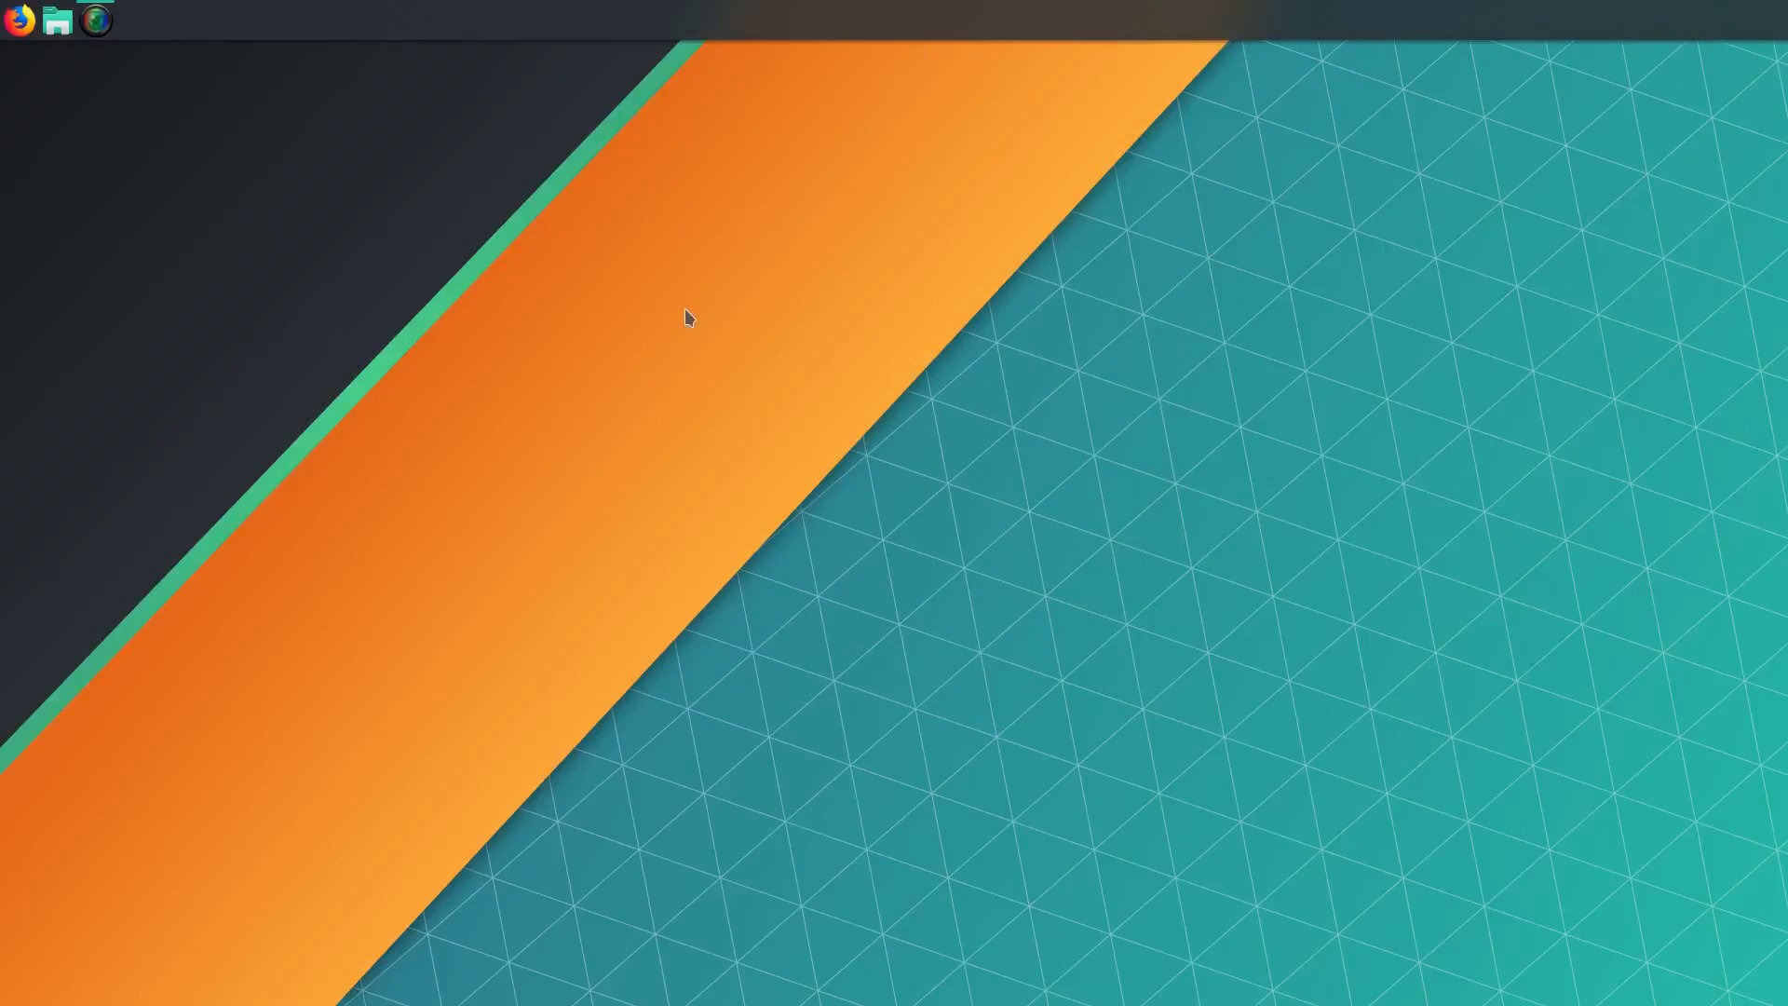
# Open the online downloader for new Plasma widgets and install Event Calendar from eventcalendar-v61-plasma5.6.plasmoid
pyautogui.rightClick(608, 372)
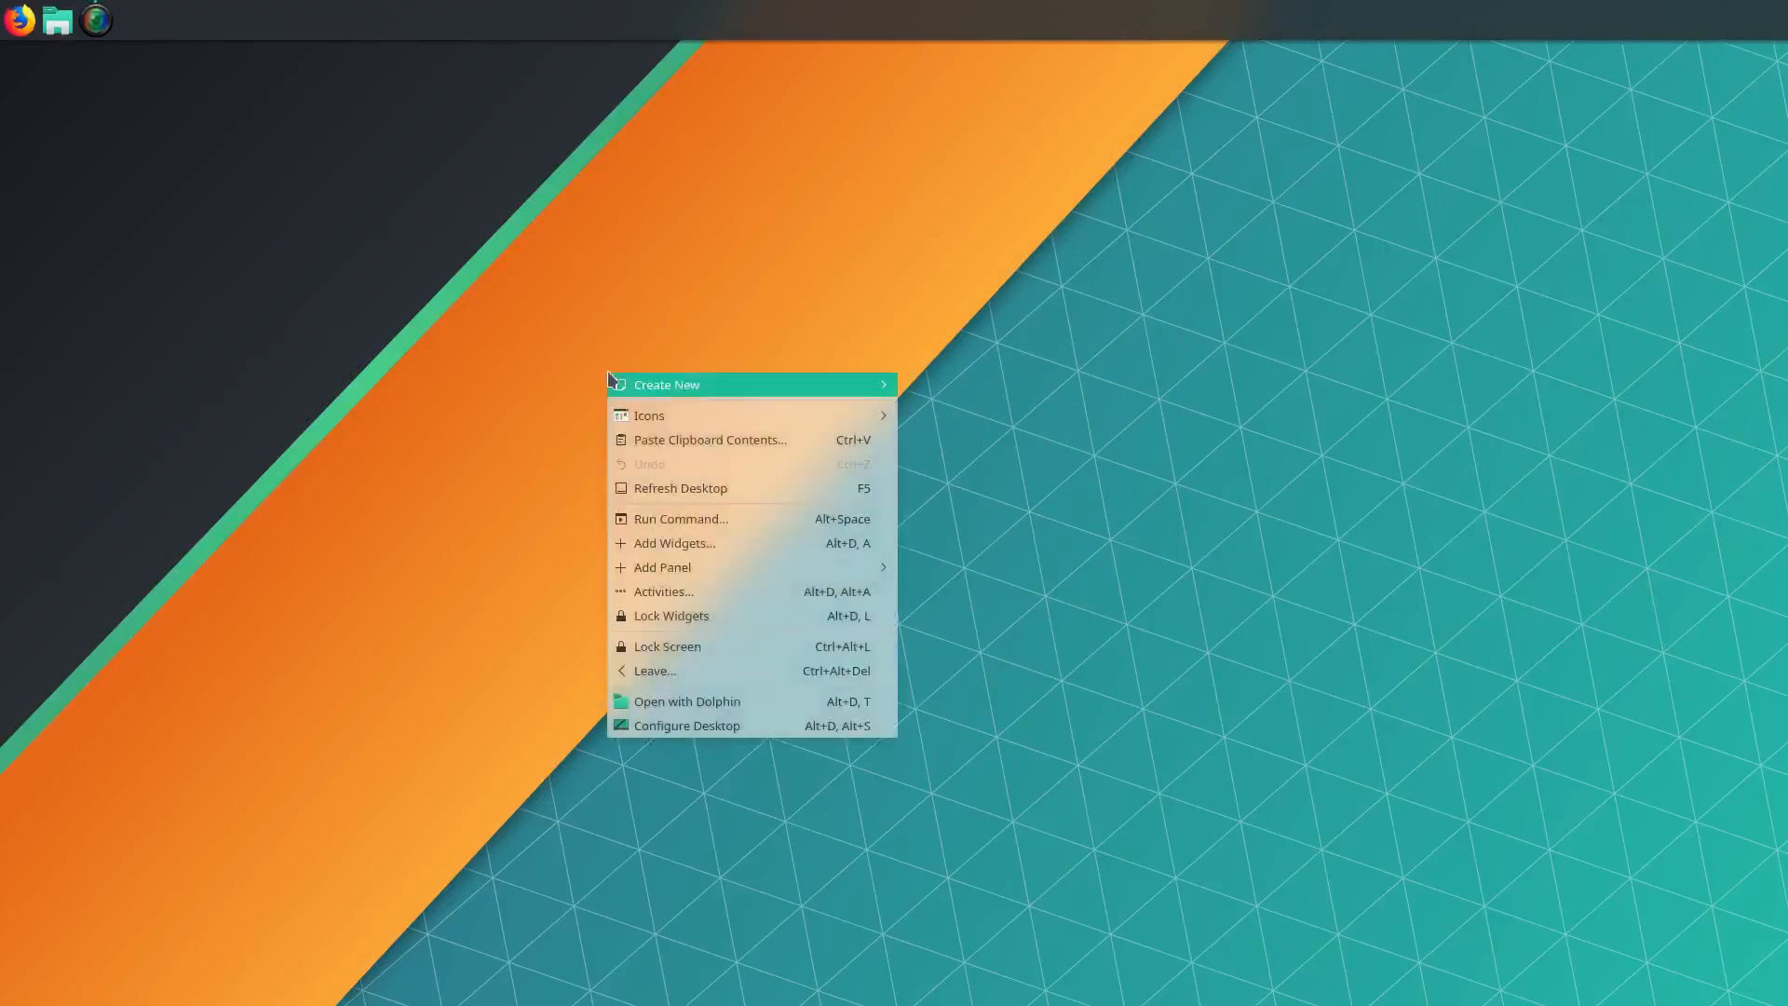
pyautogui.click(669, 549)
pyautogui.scroll(-5, 131, 931)
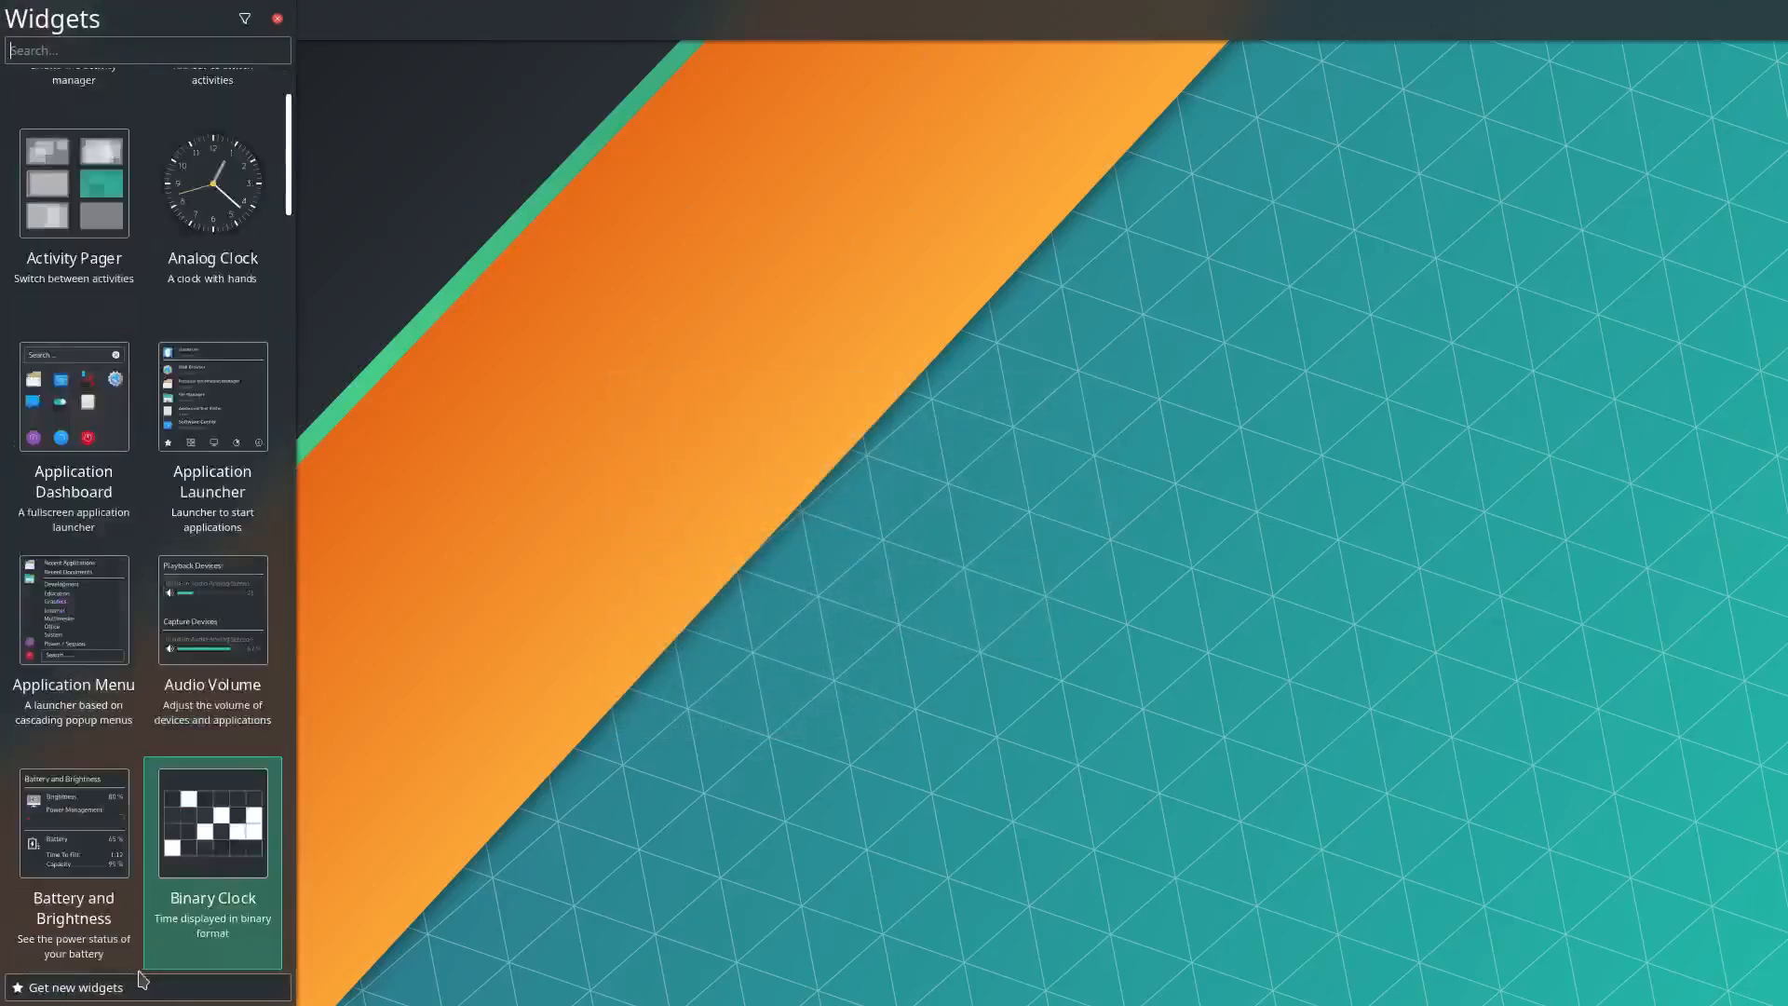
pyautogui.click(131, 991)
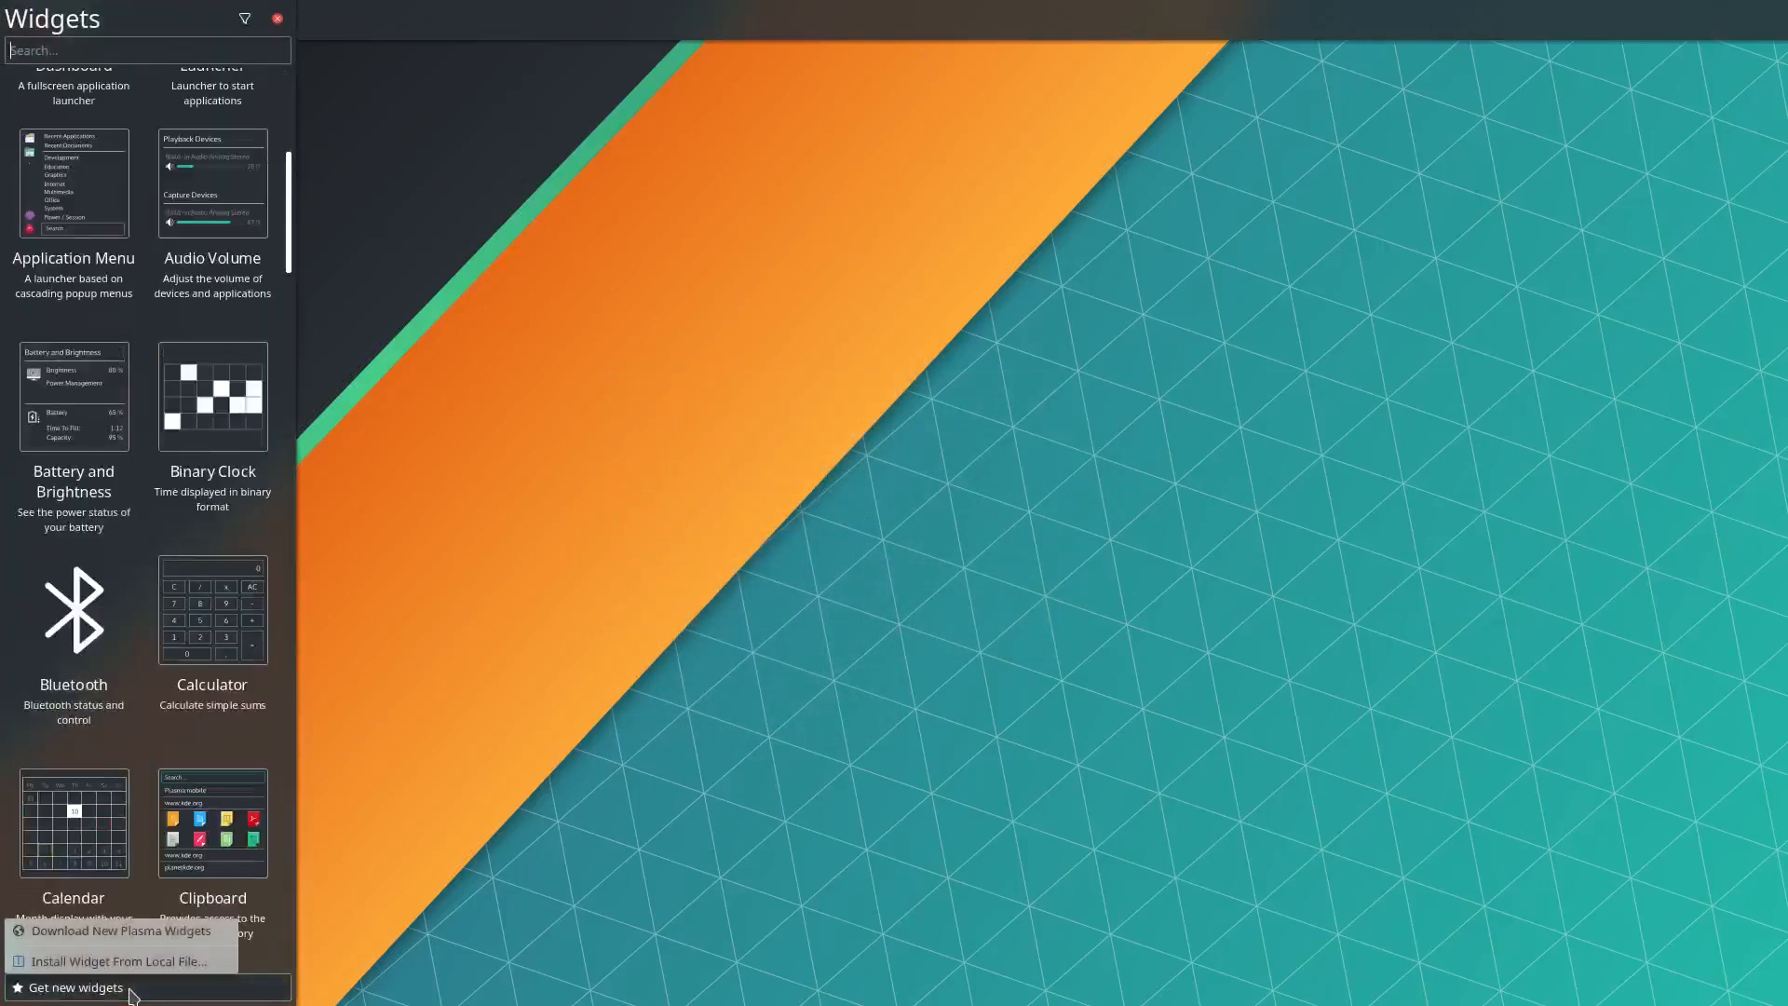
pyautogui.click(131, 937)
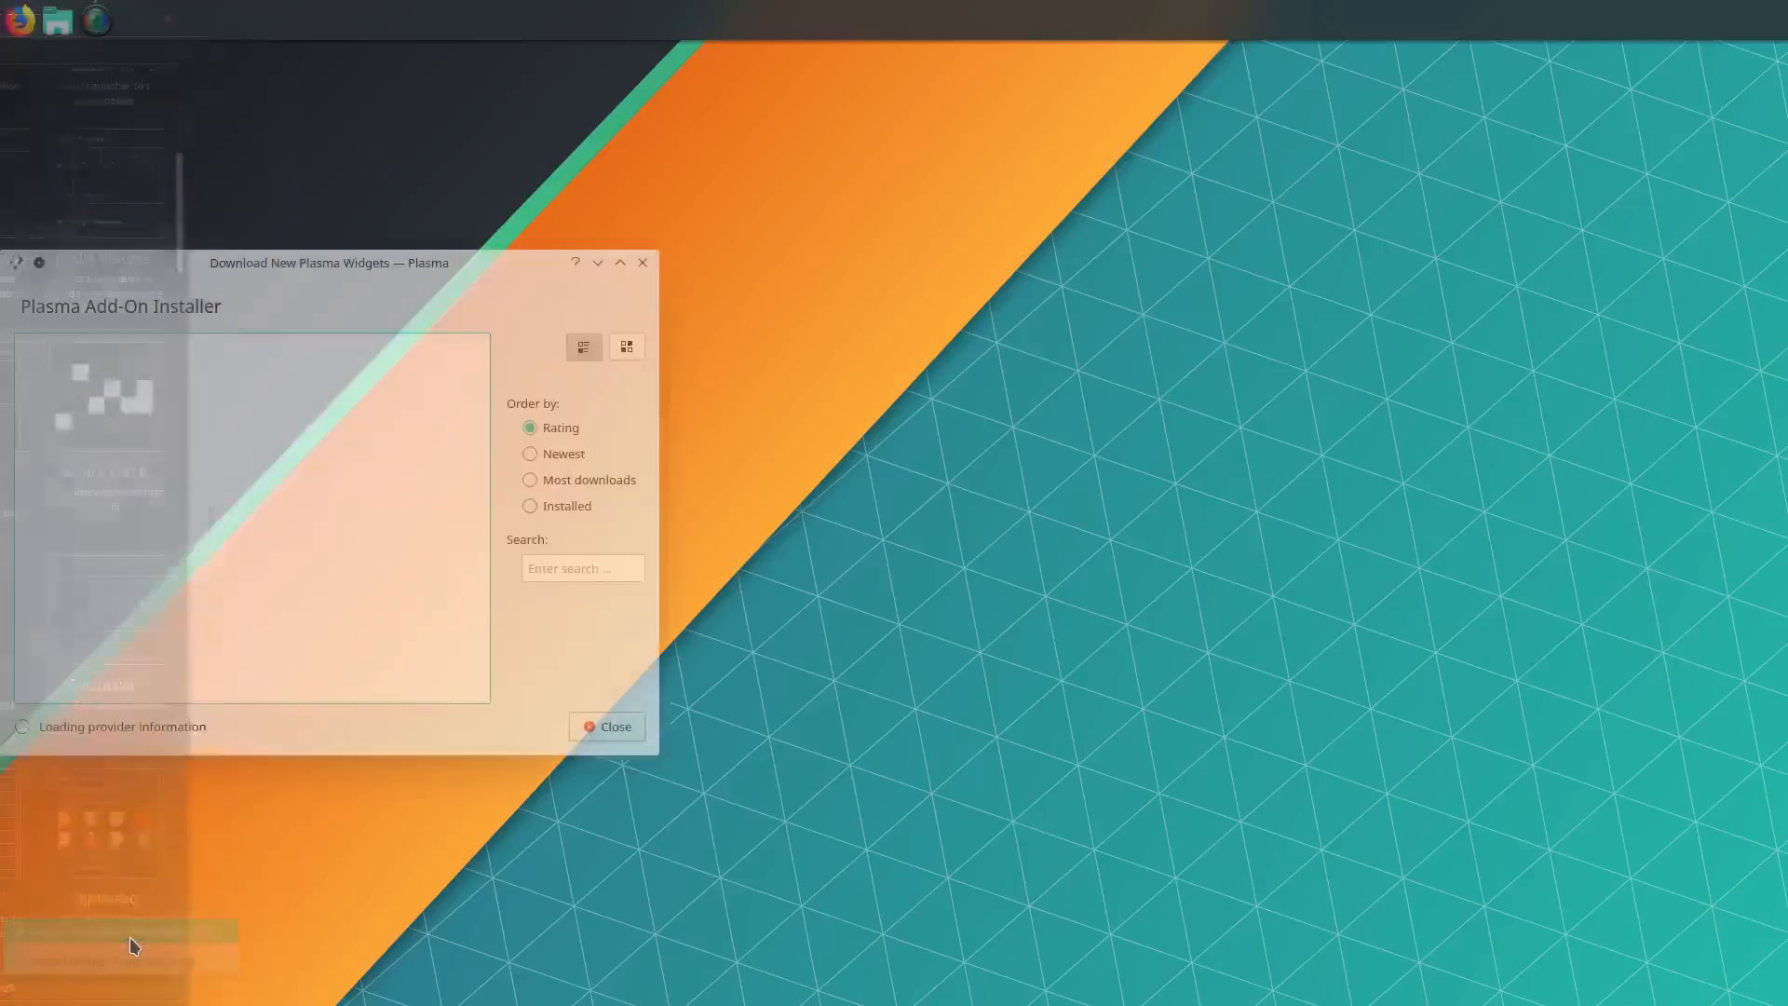
pyautogui.moveTo(365, 265); pyautogui.dragTo(935, 290)
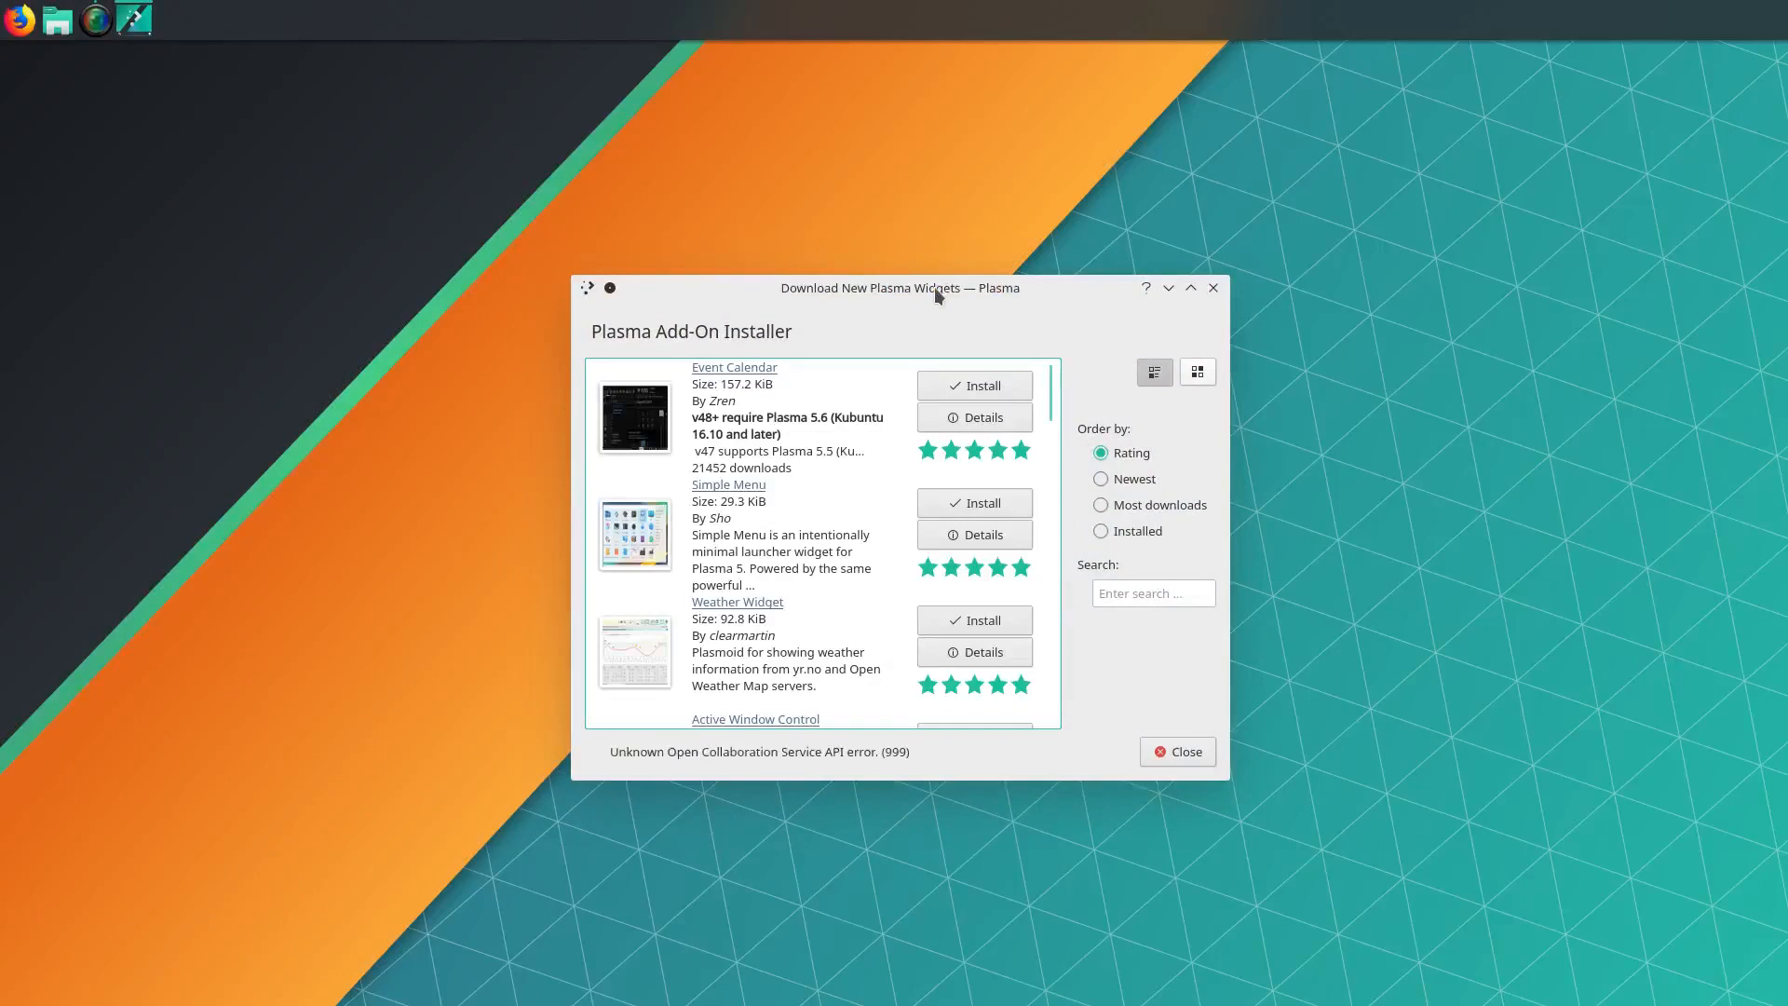
pyautogui.click(964, 386)
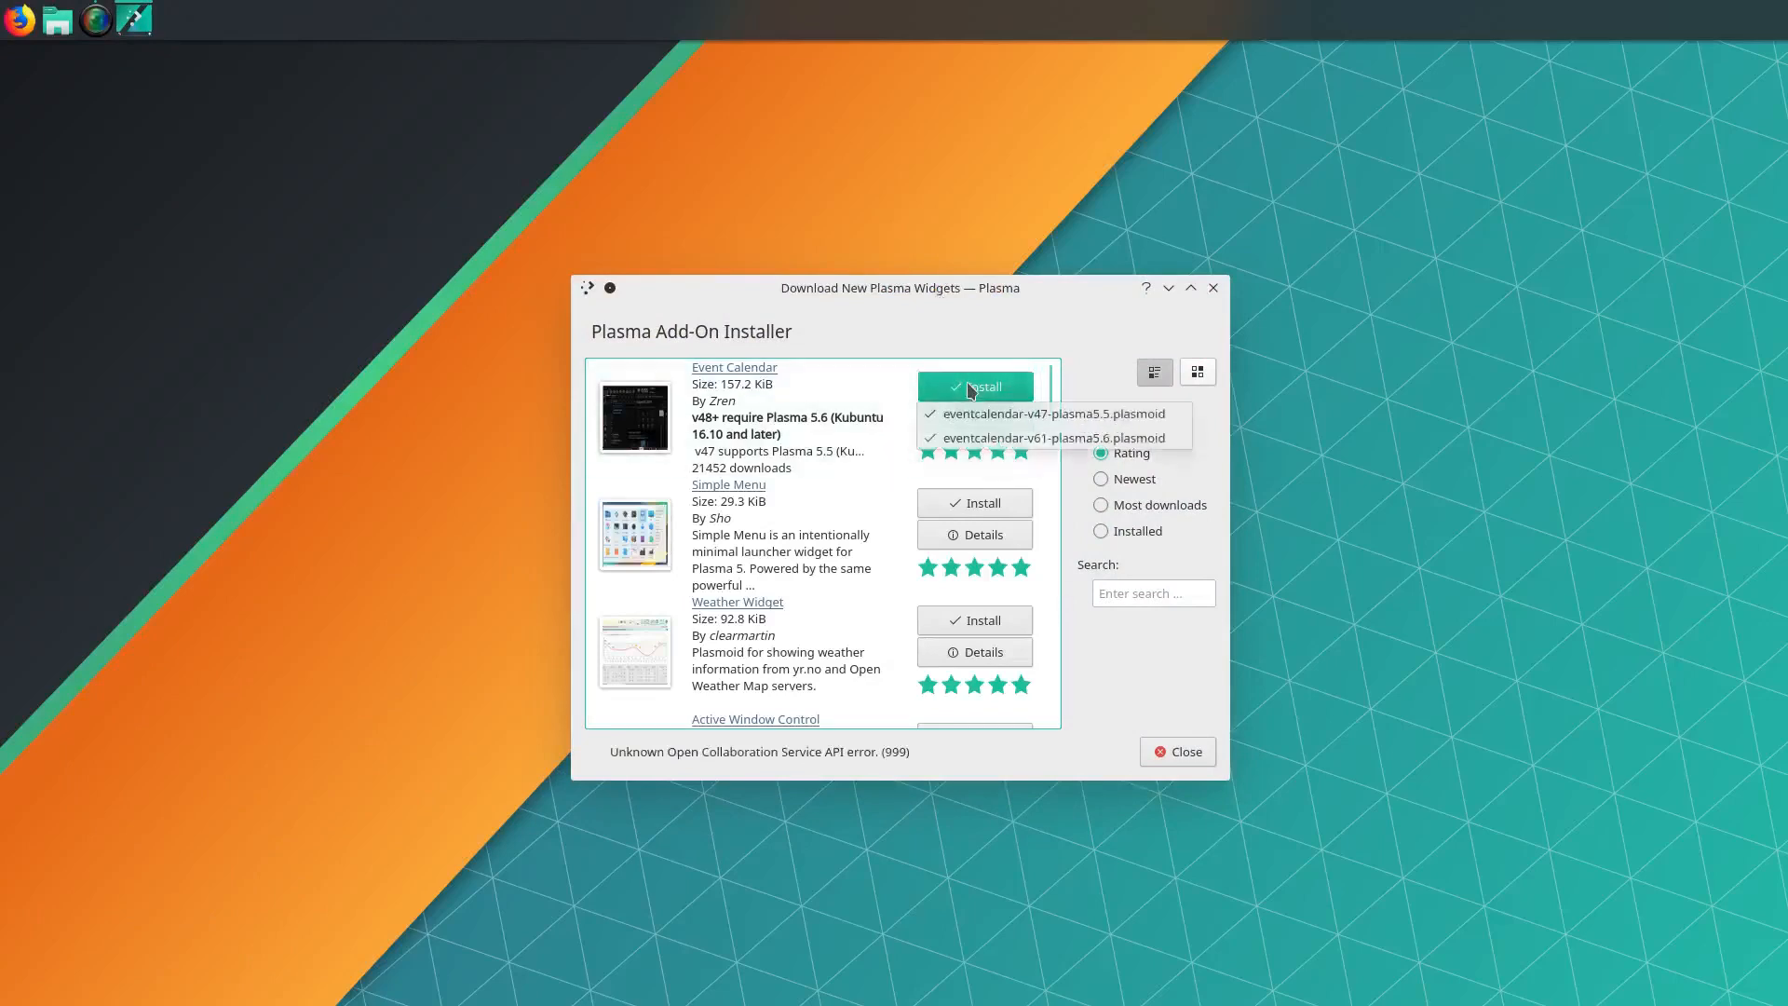
pyautogui.click(980, 438)
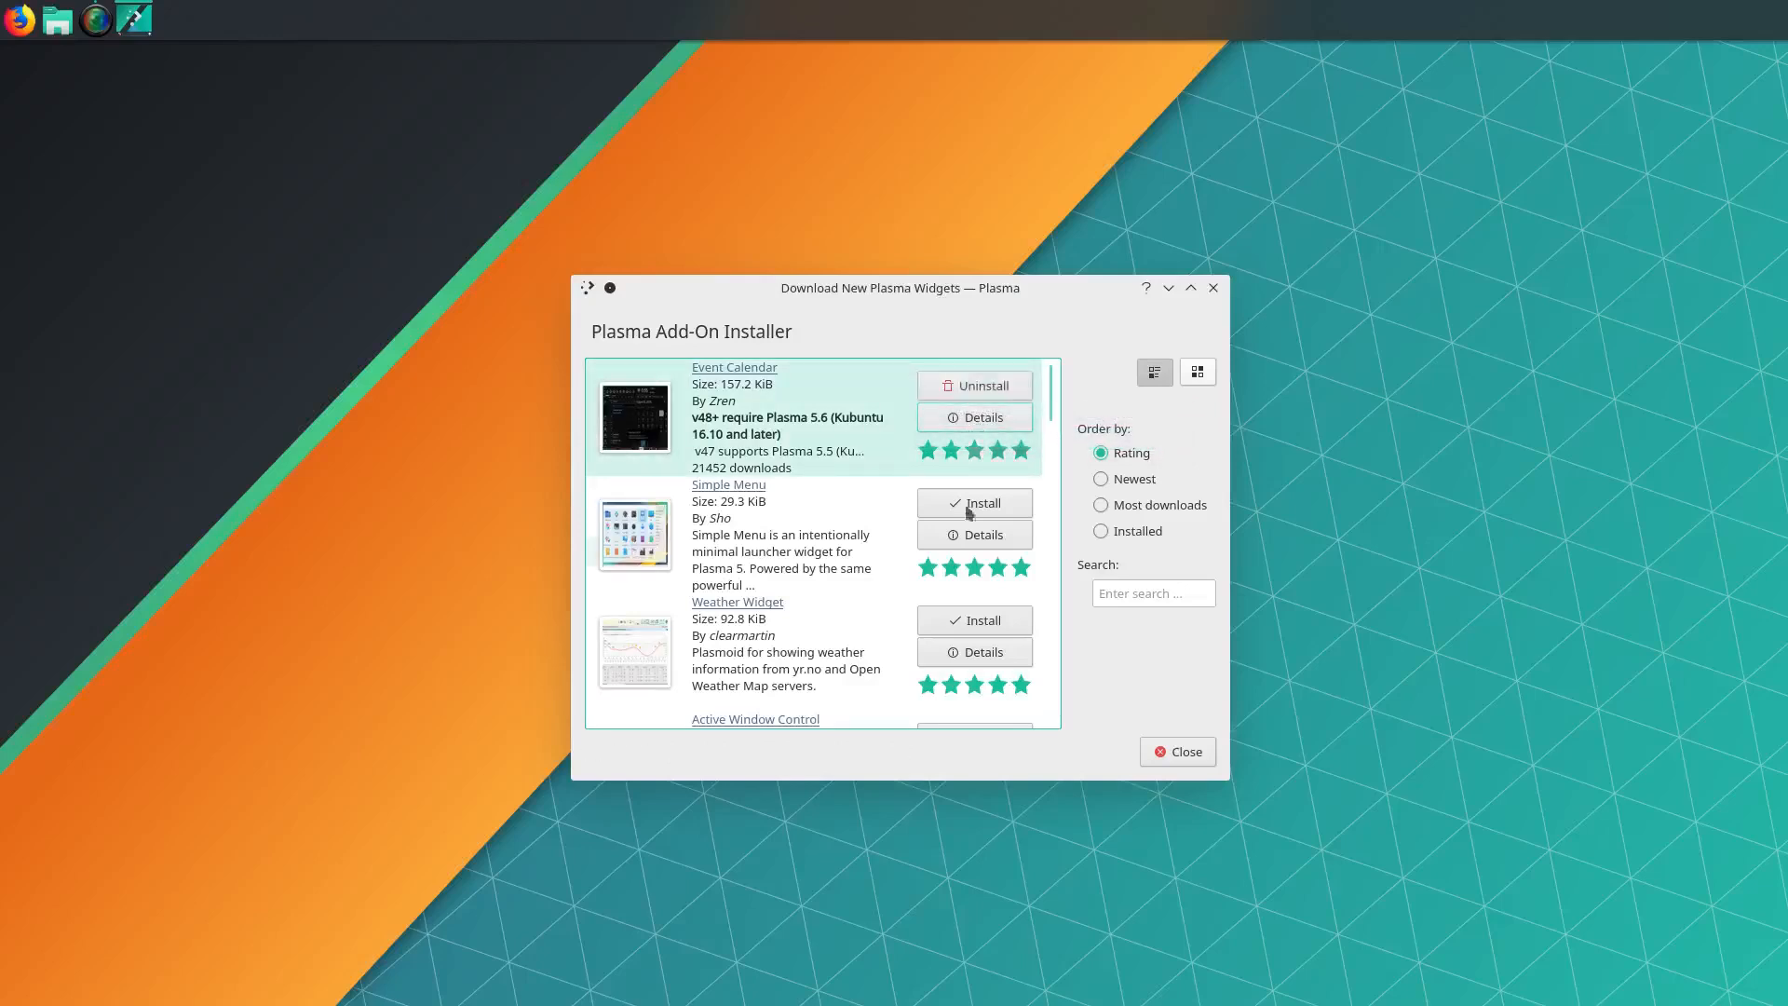
# Browse the downloadable widgets ordered by rating and install Weather Widget
pyautogui.scroll(-9, 997, 571)
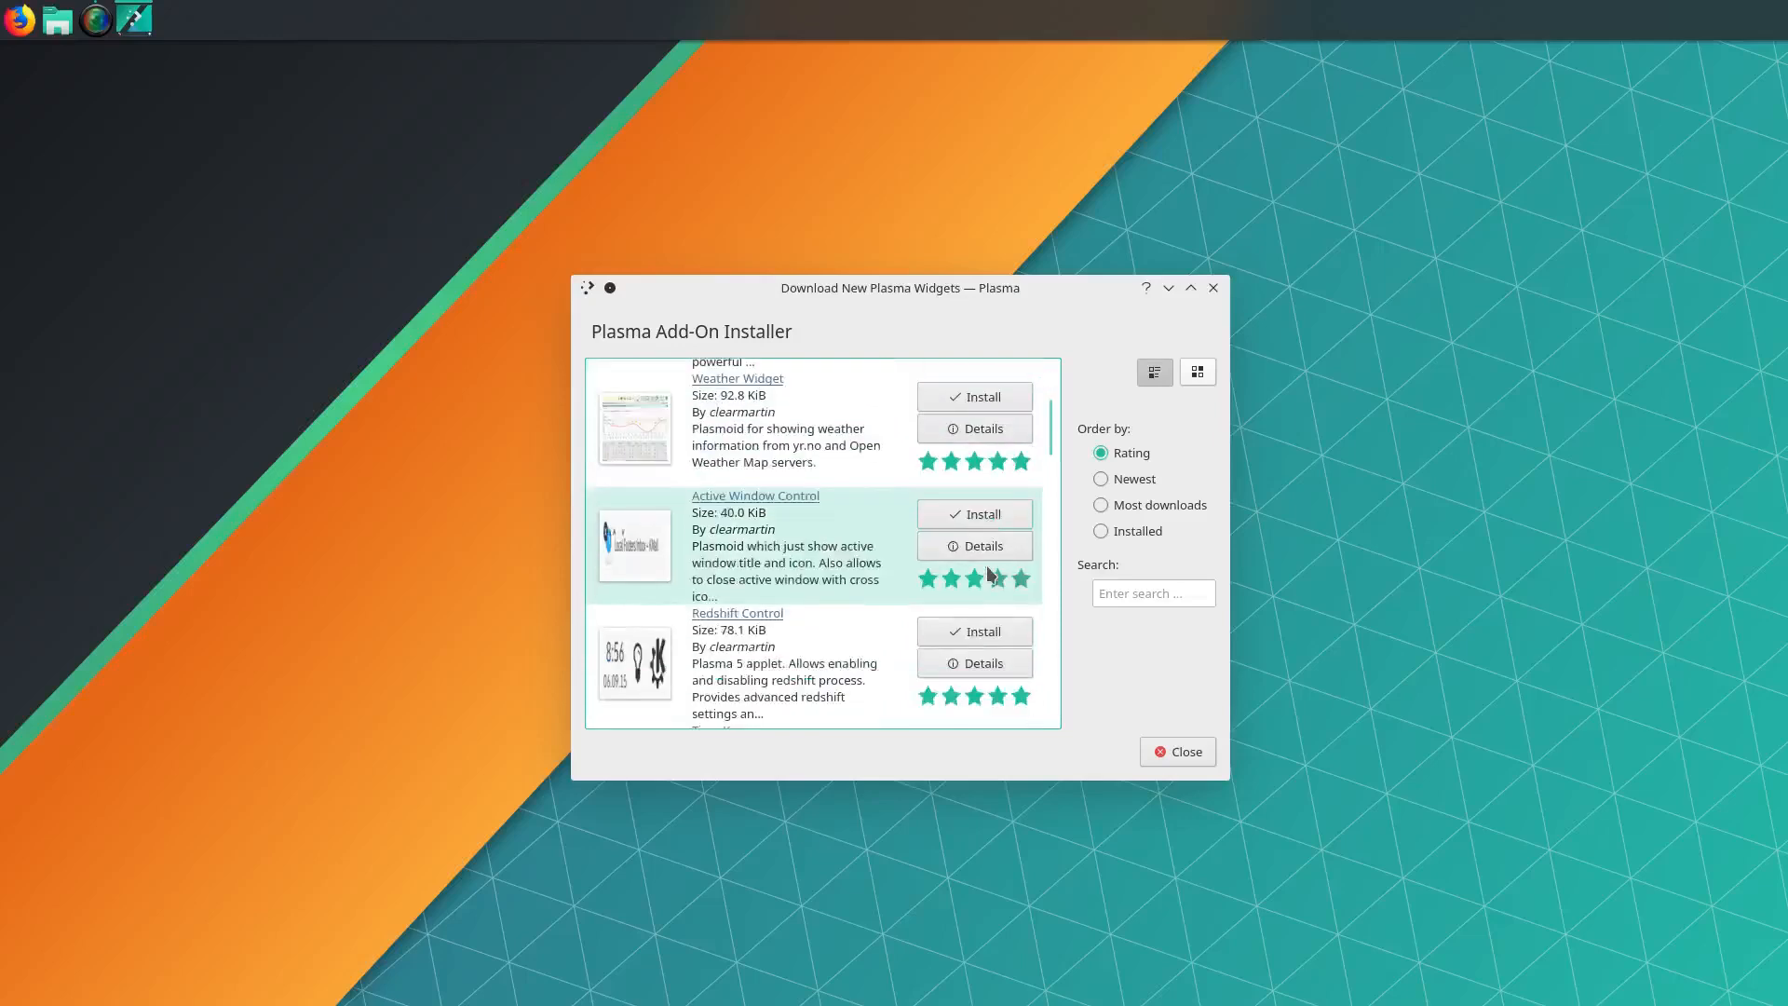
pyautogui.scroll(-5, 988, 572)
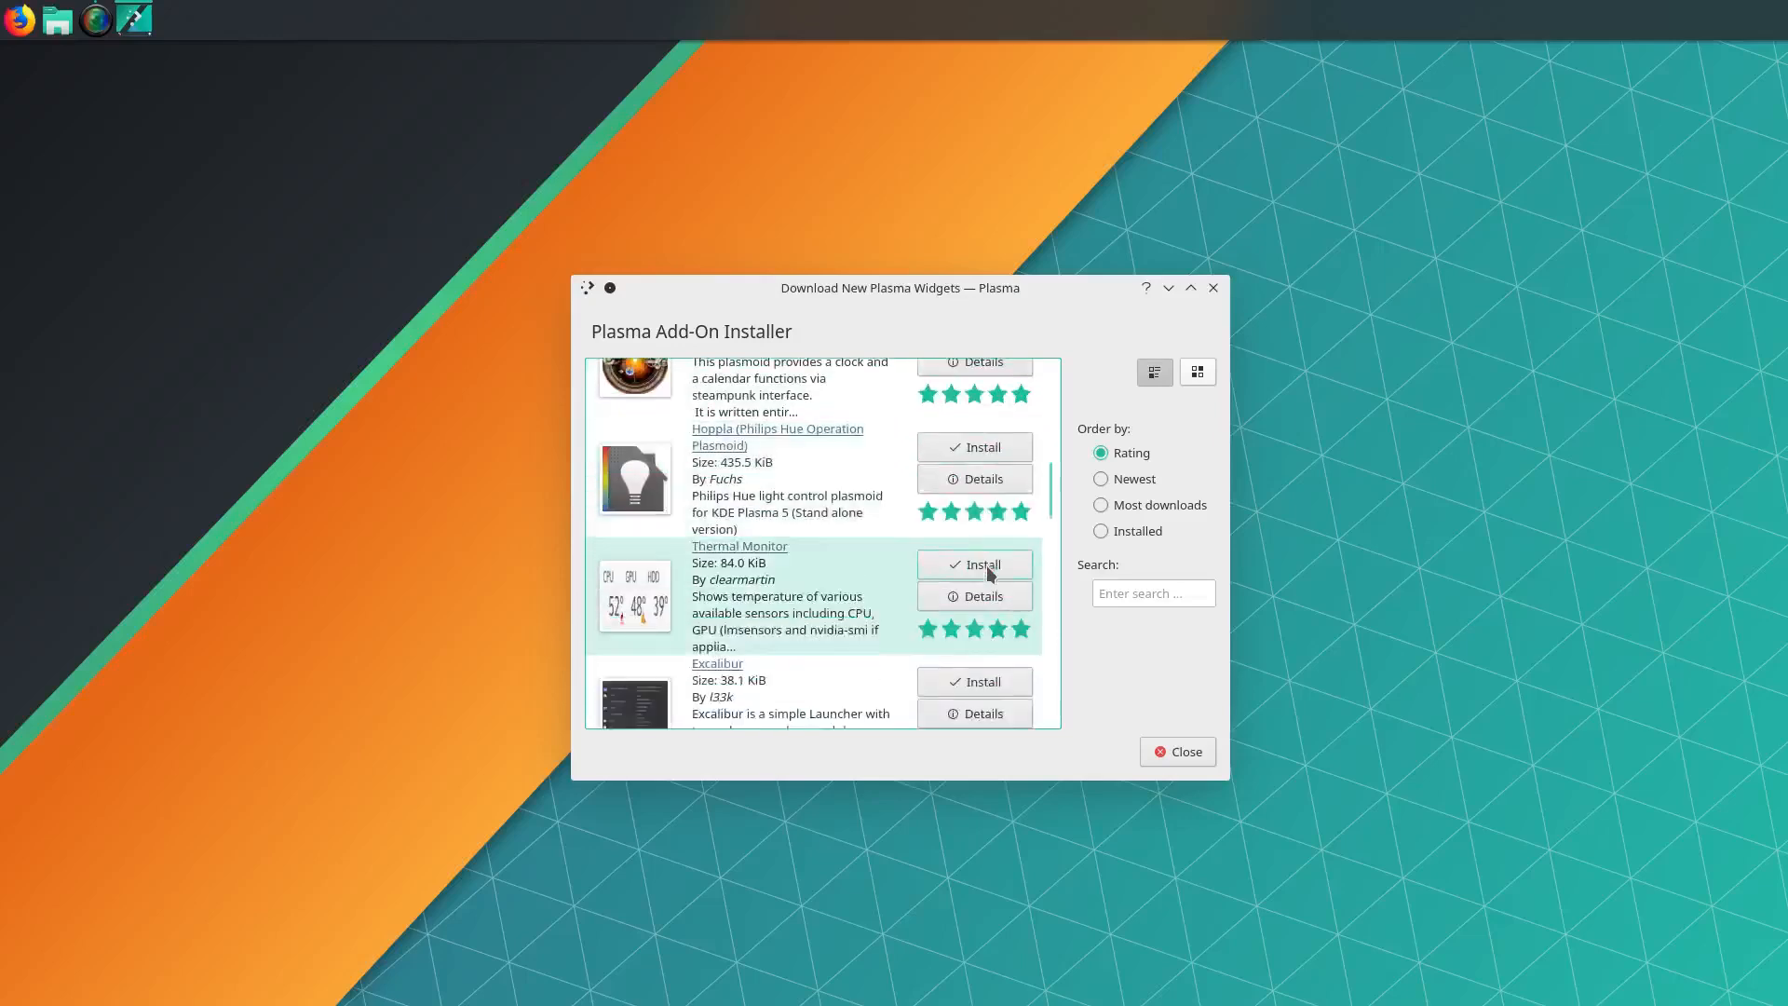
pyautogui.scroll(-2, 986, 568)
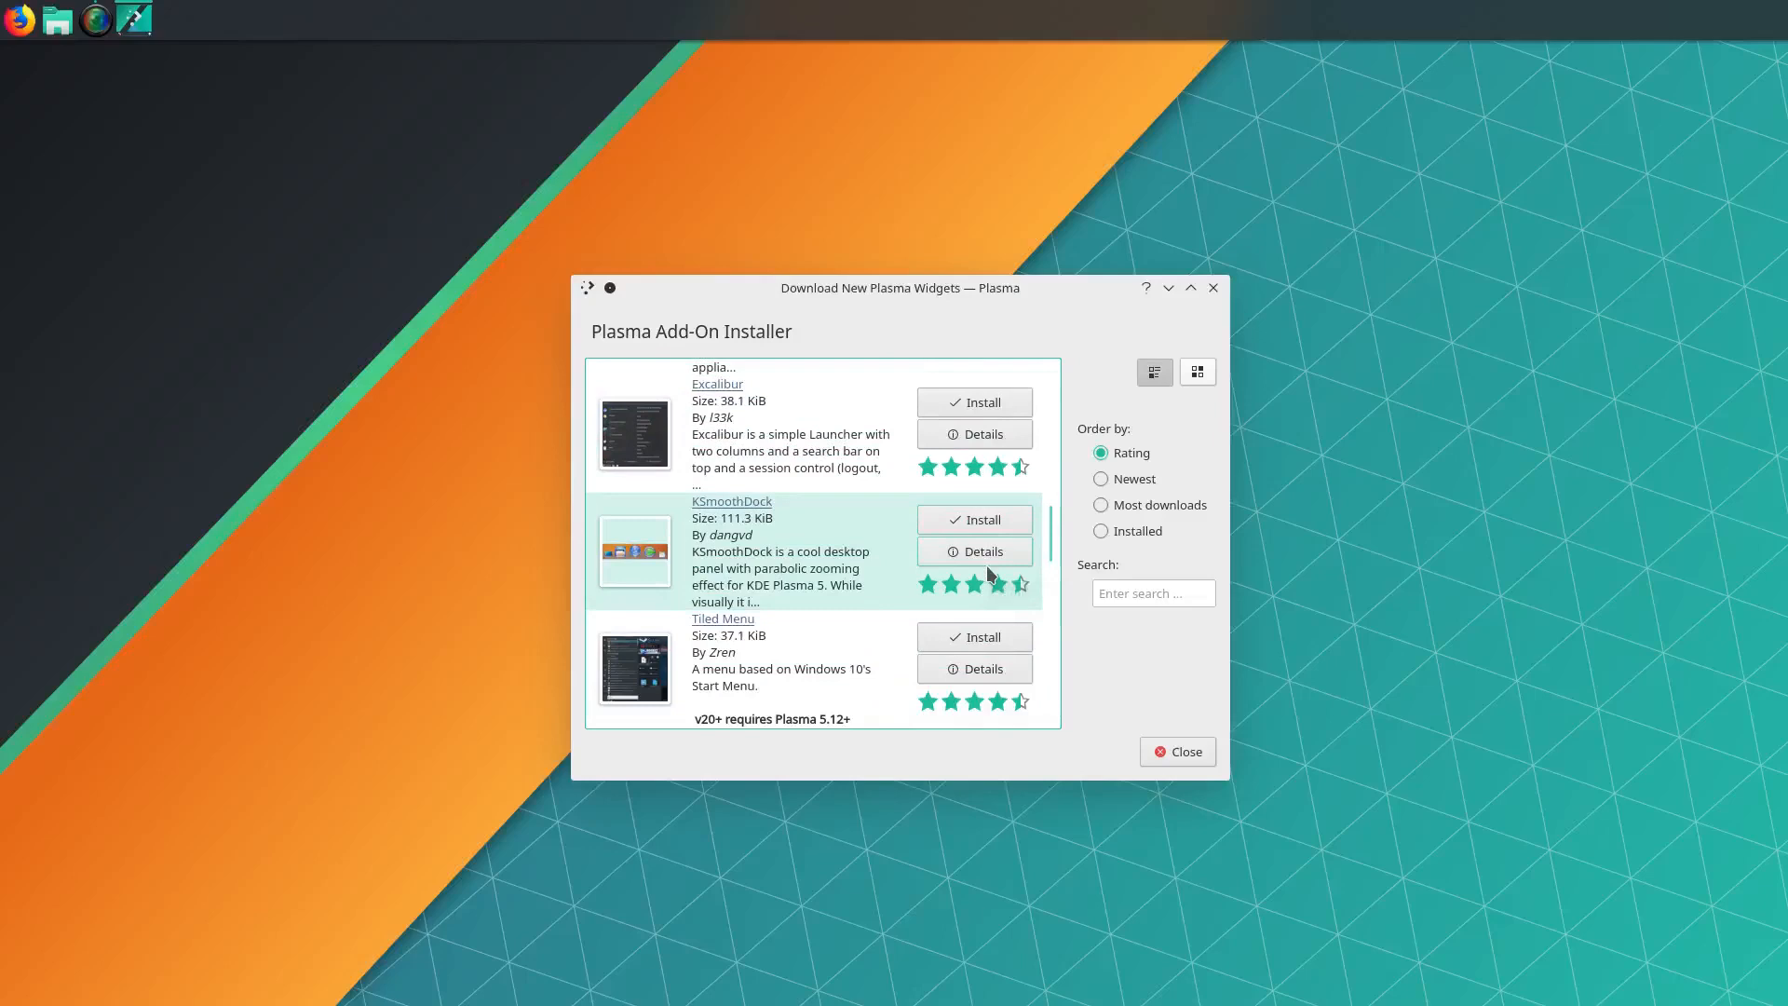
pyautogui.scroll(2, 986, 566)
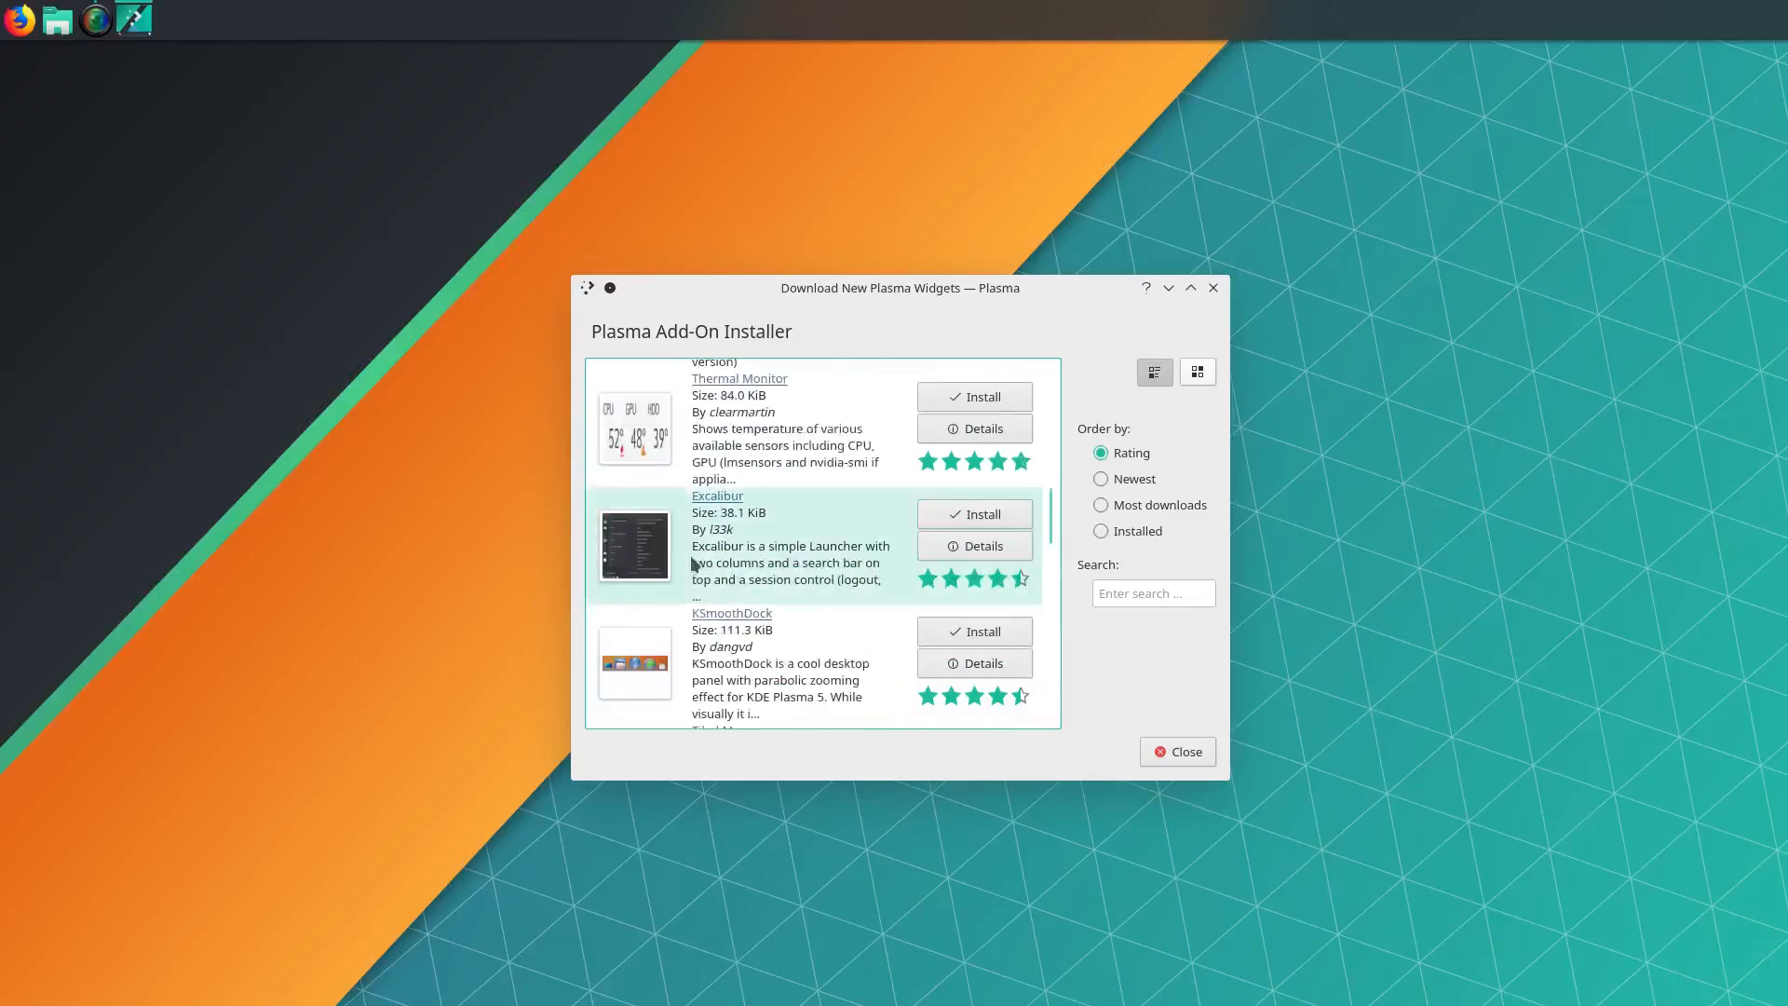
pyautogui.scroll(-2, 697, 565)
pyautogui.scroll(-2, 758, 678)
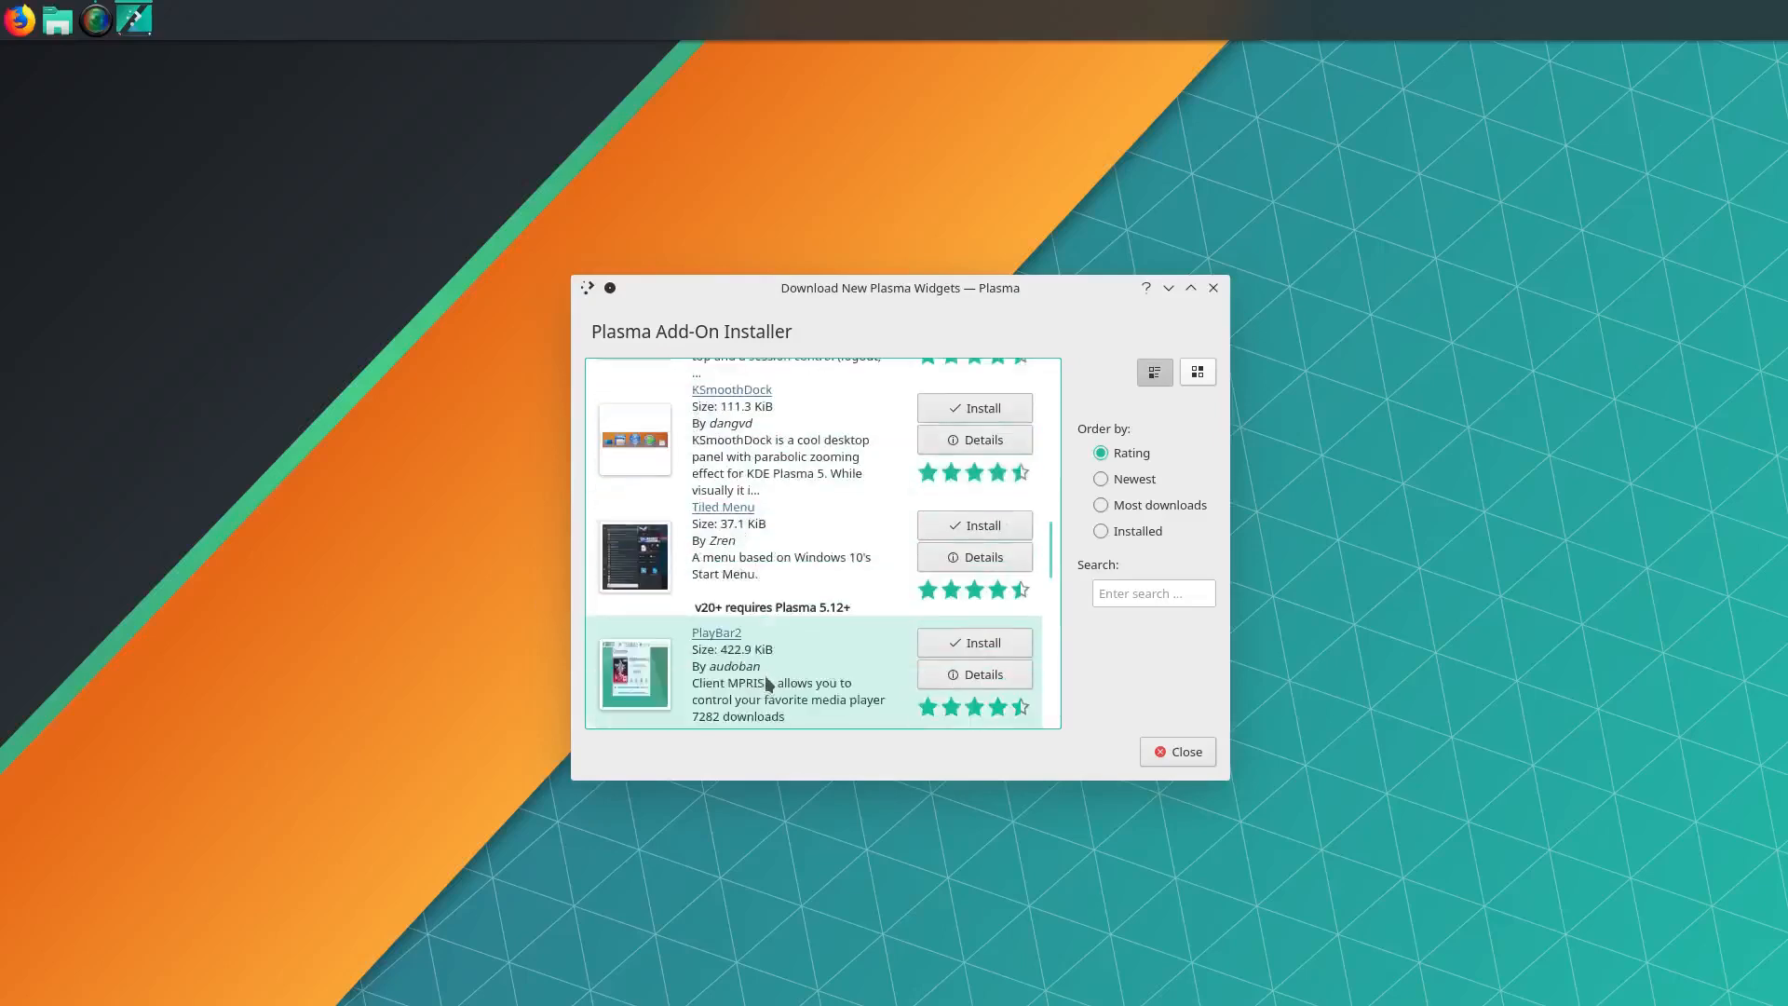
pyautogui.scroll(10, 778, 673)
pyautogui.scroll(5, 764, 647)
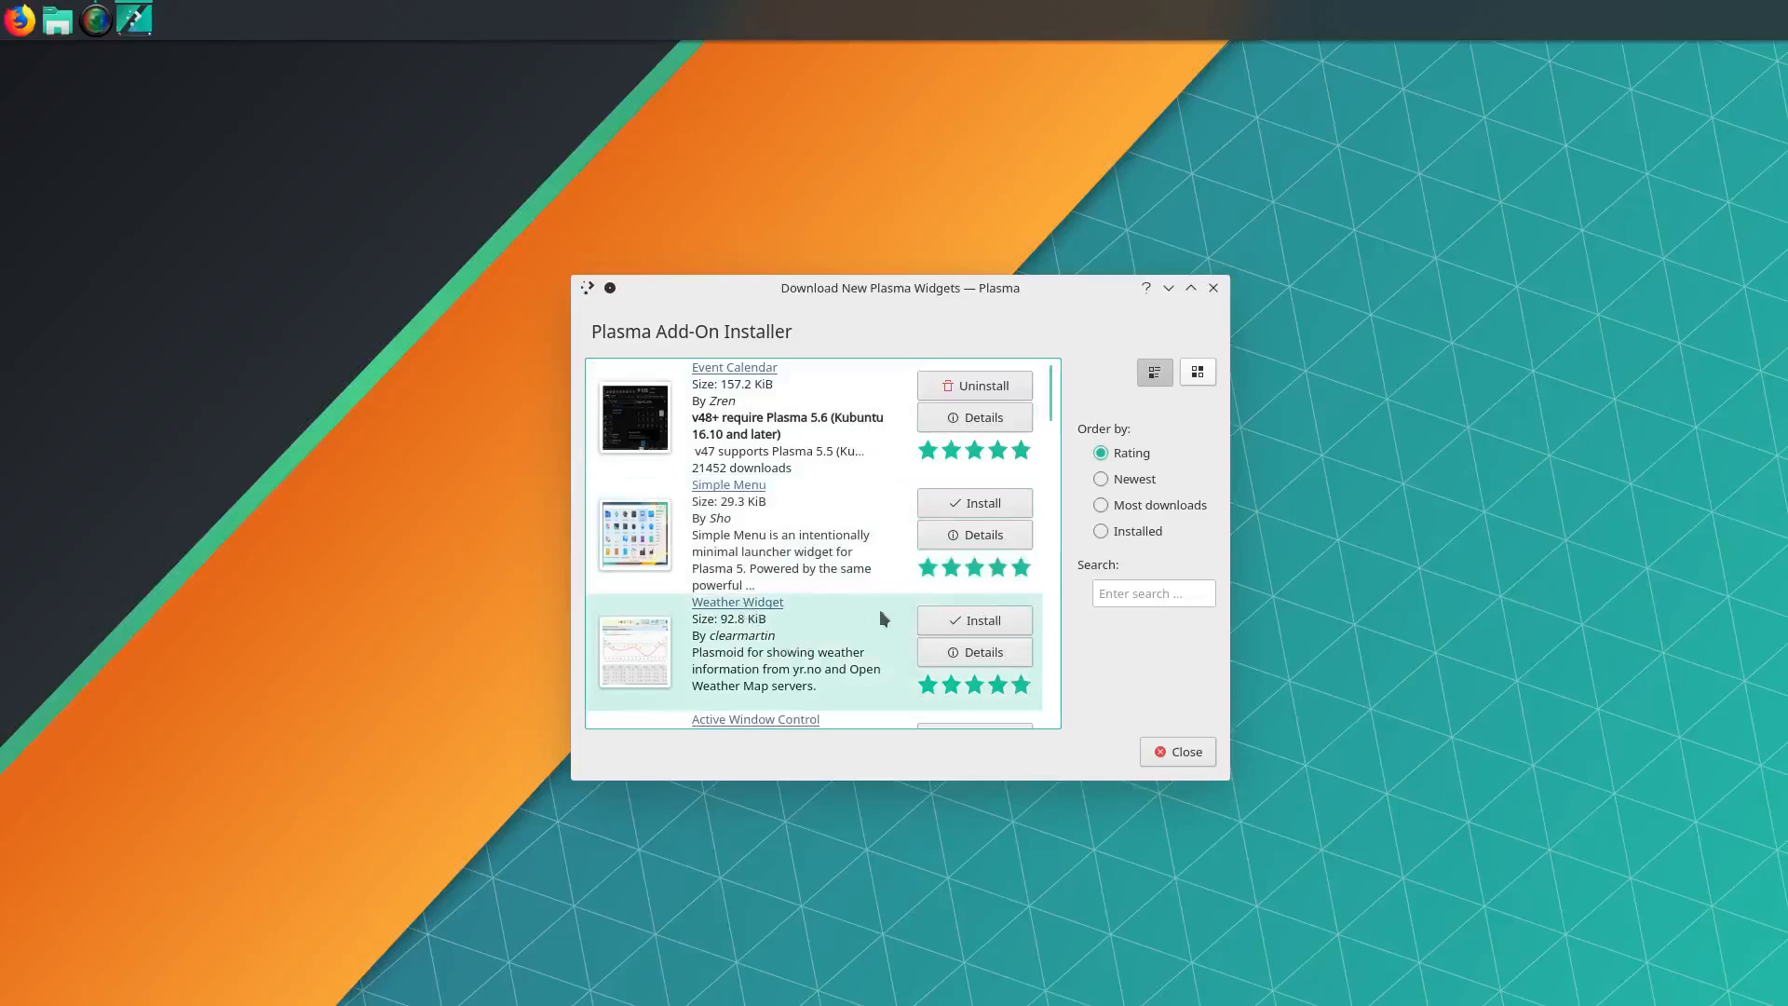
pyautogui.click(953, 622)
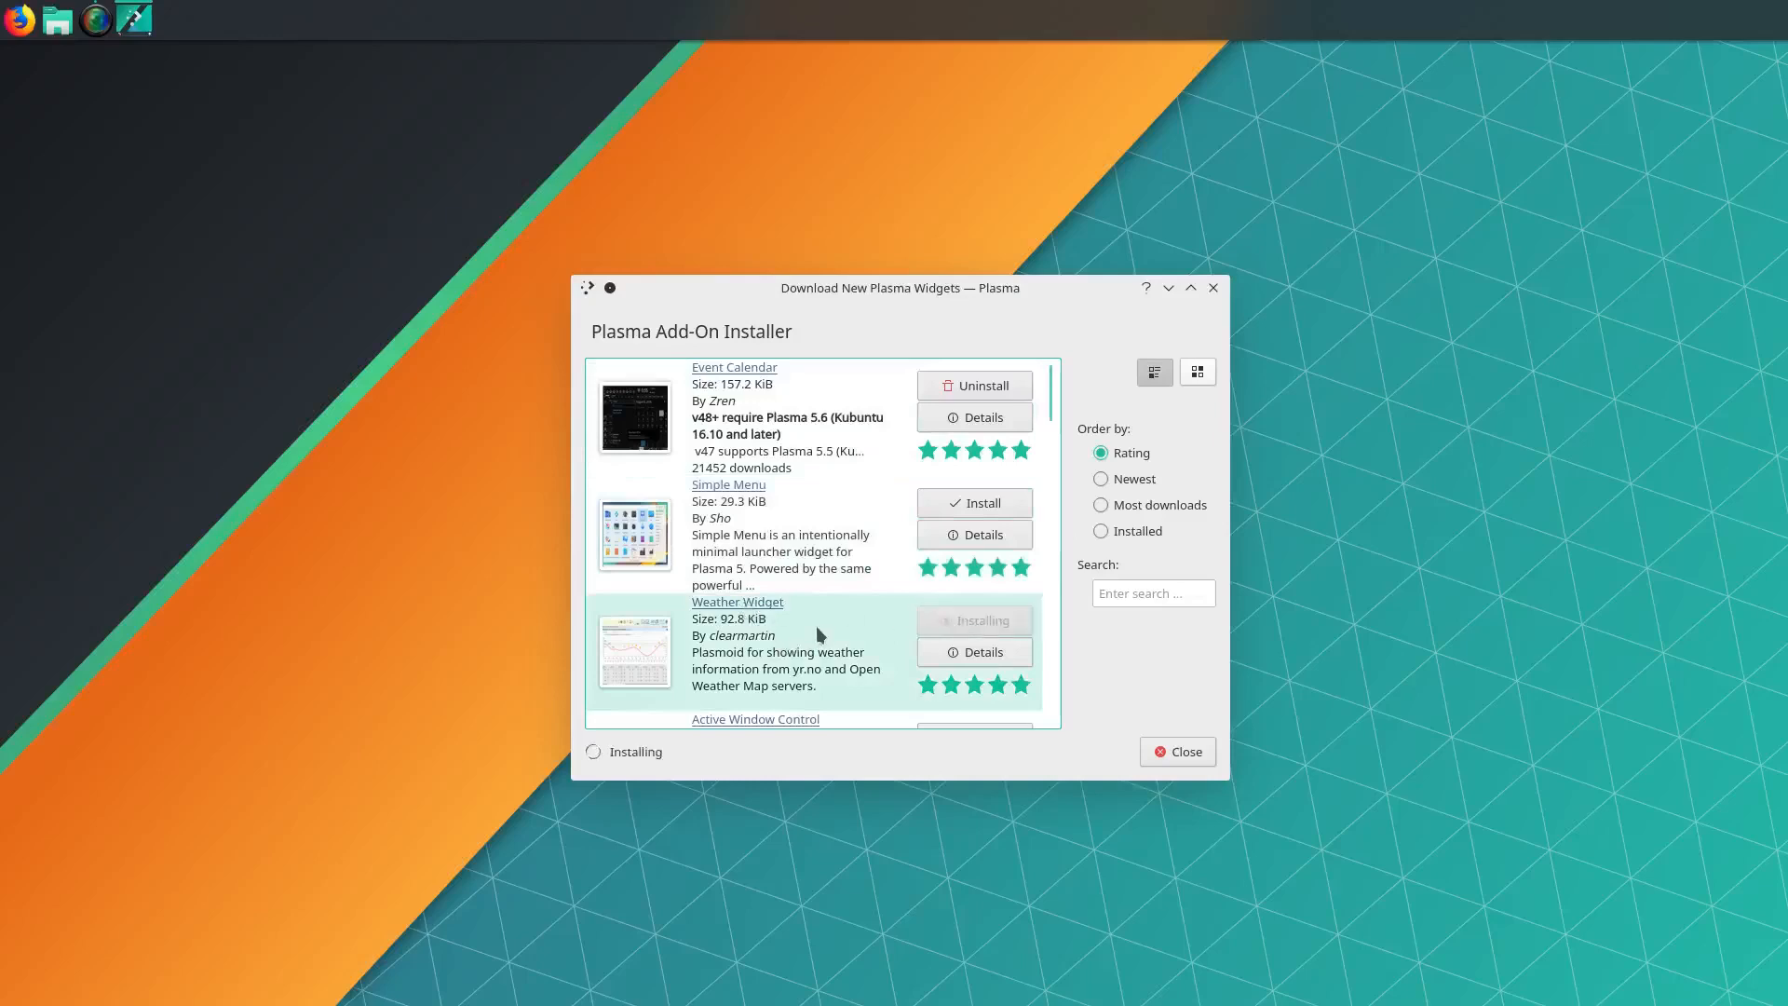
# Search the add-ons for "todo" and "simple sys" to install the TodoList and Simple System Monitor widgets
pyautogui.scroll(-5, 816, 626)
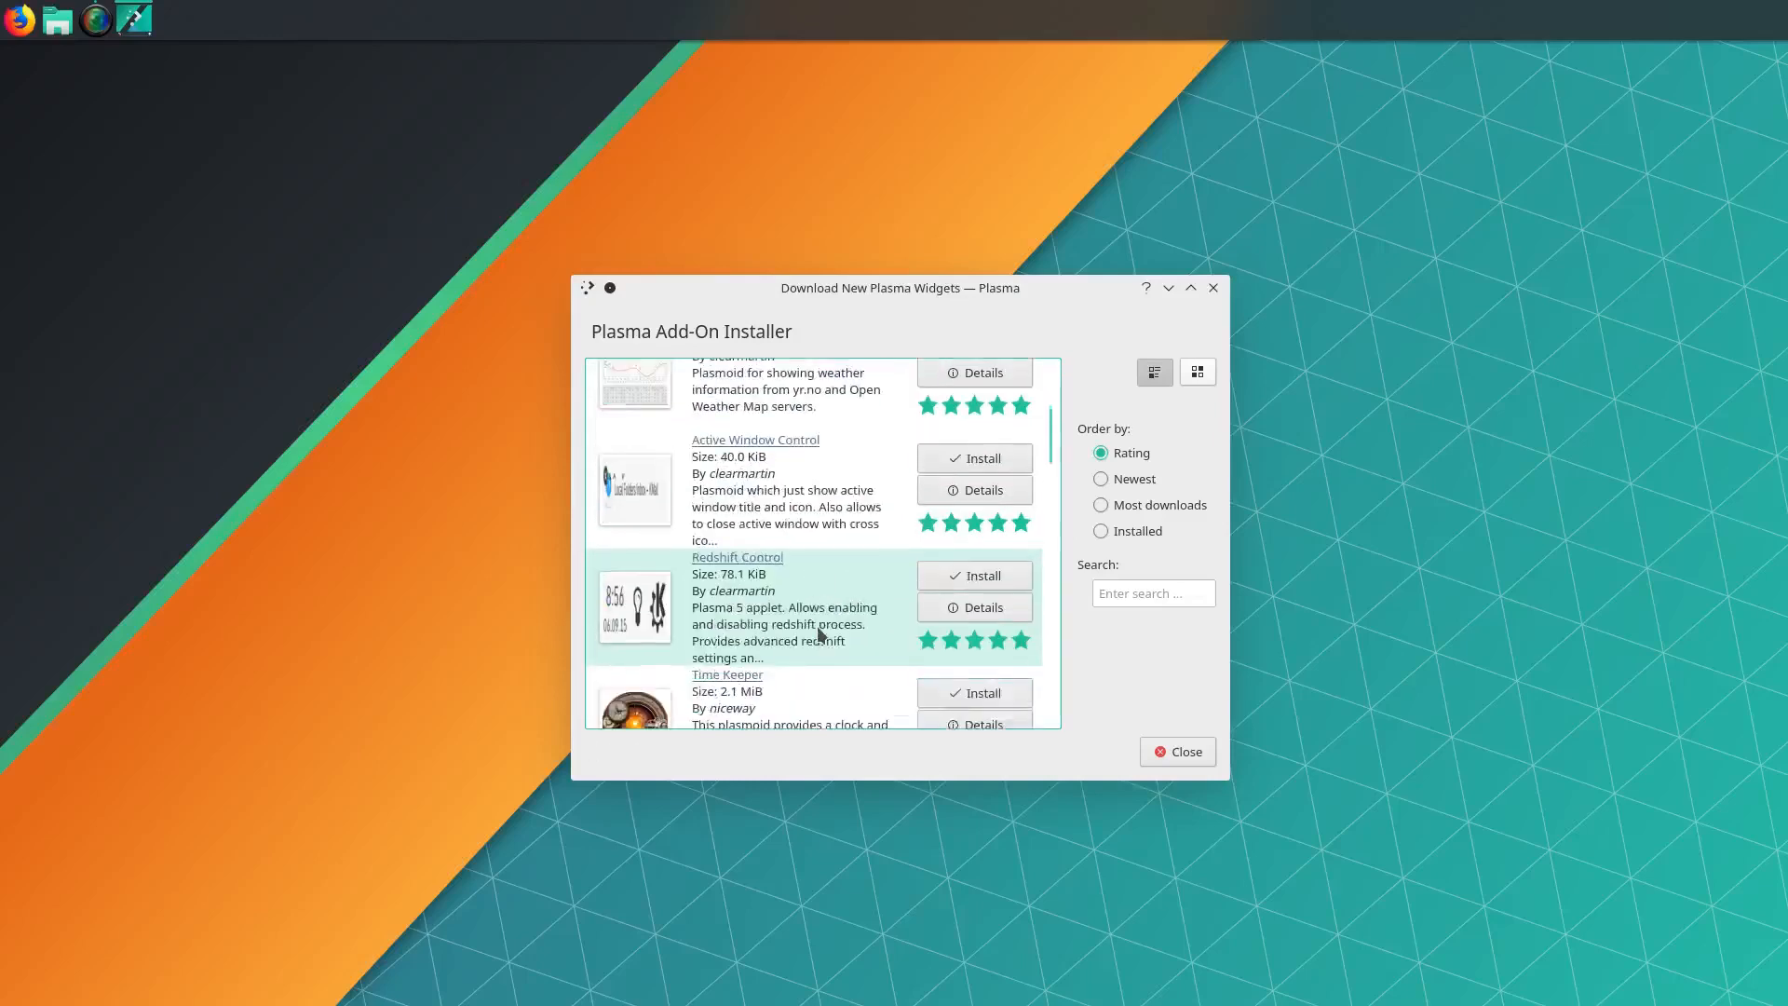
pyautogui.scroll(-1, 818, 633)
pyautogui.click(1153, 579)
pyautogui.write('todo')
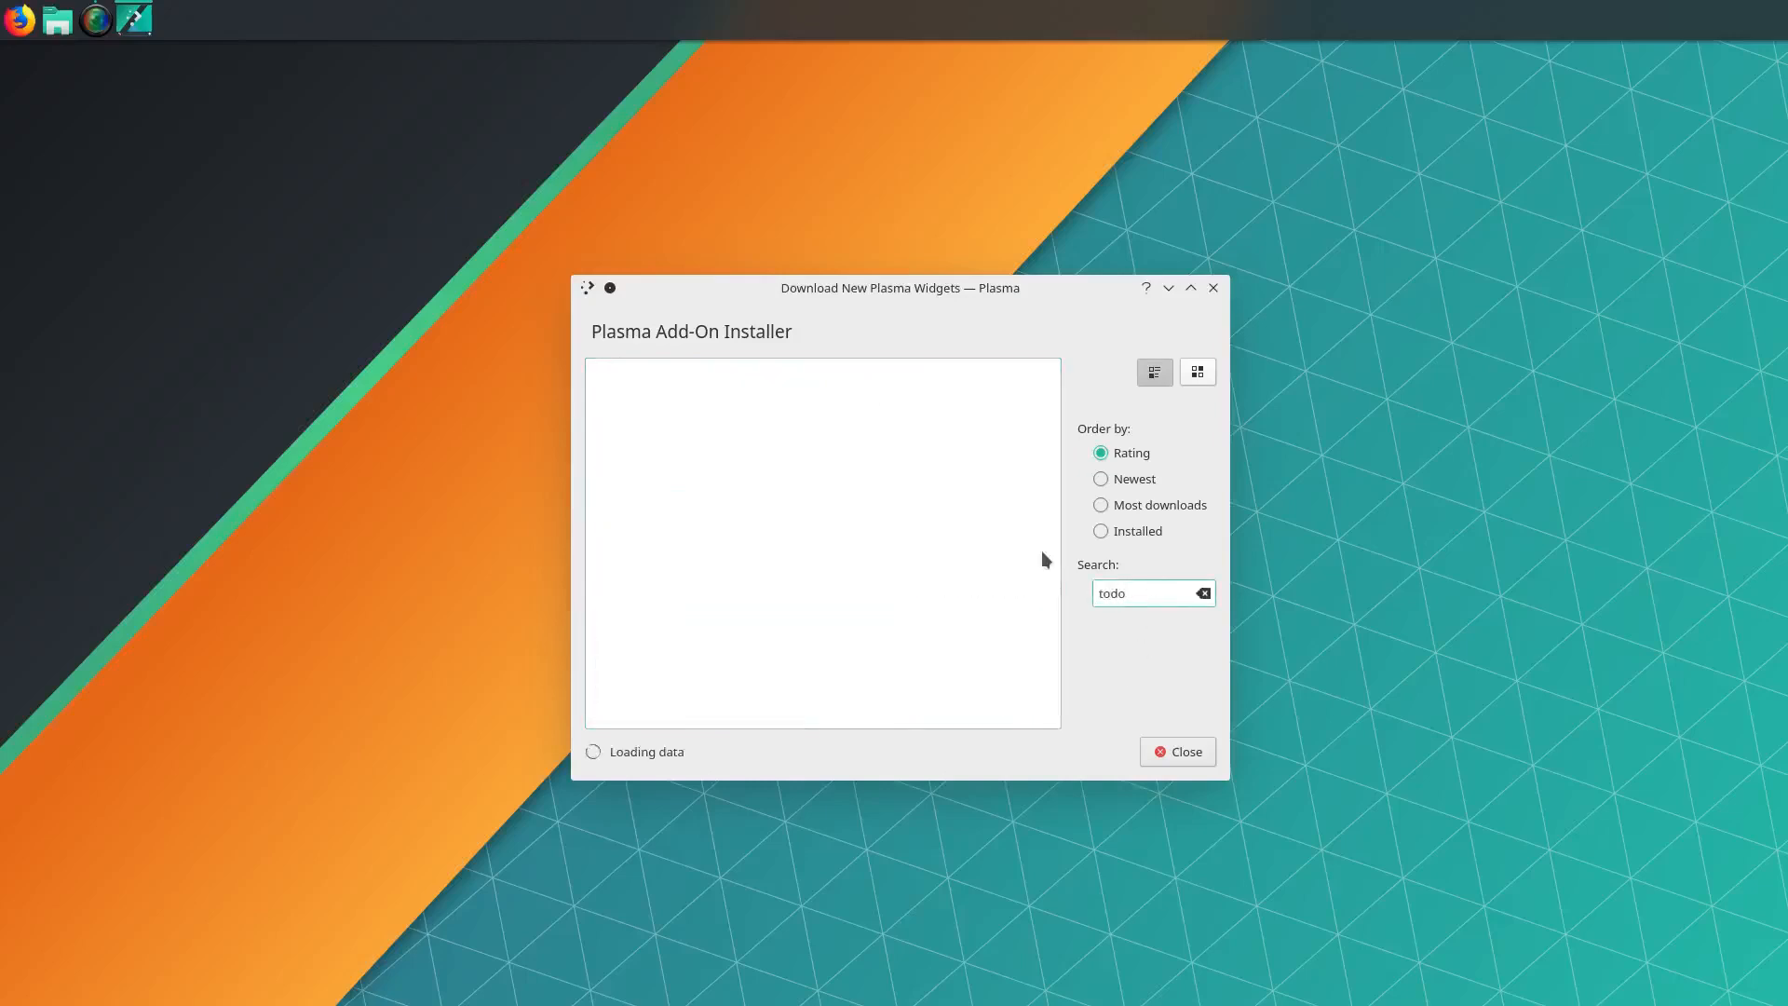
pyautogui.click(1012, 385)
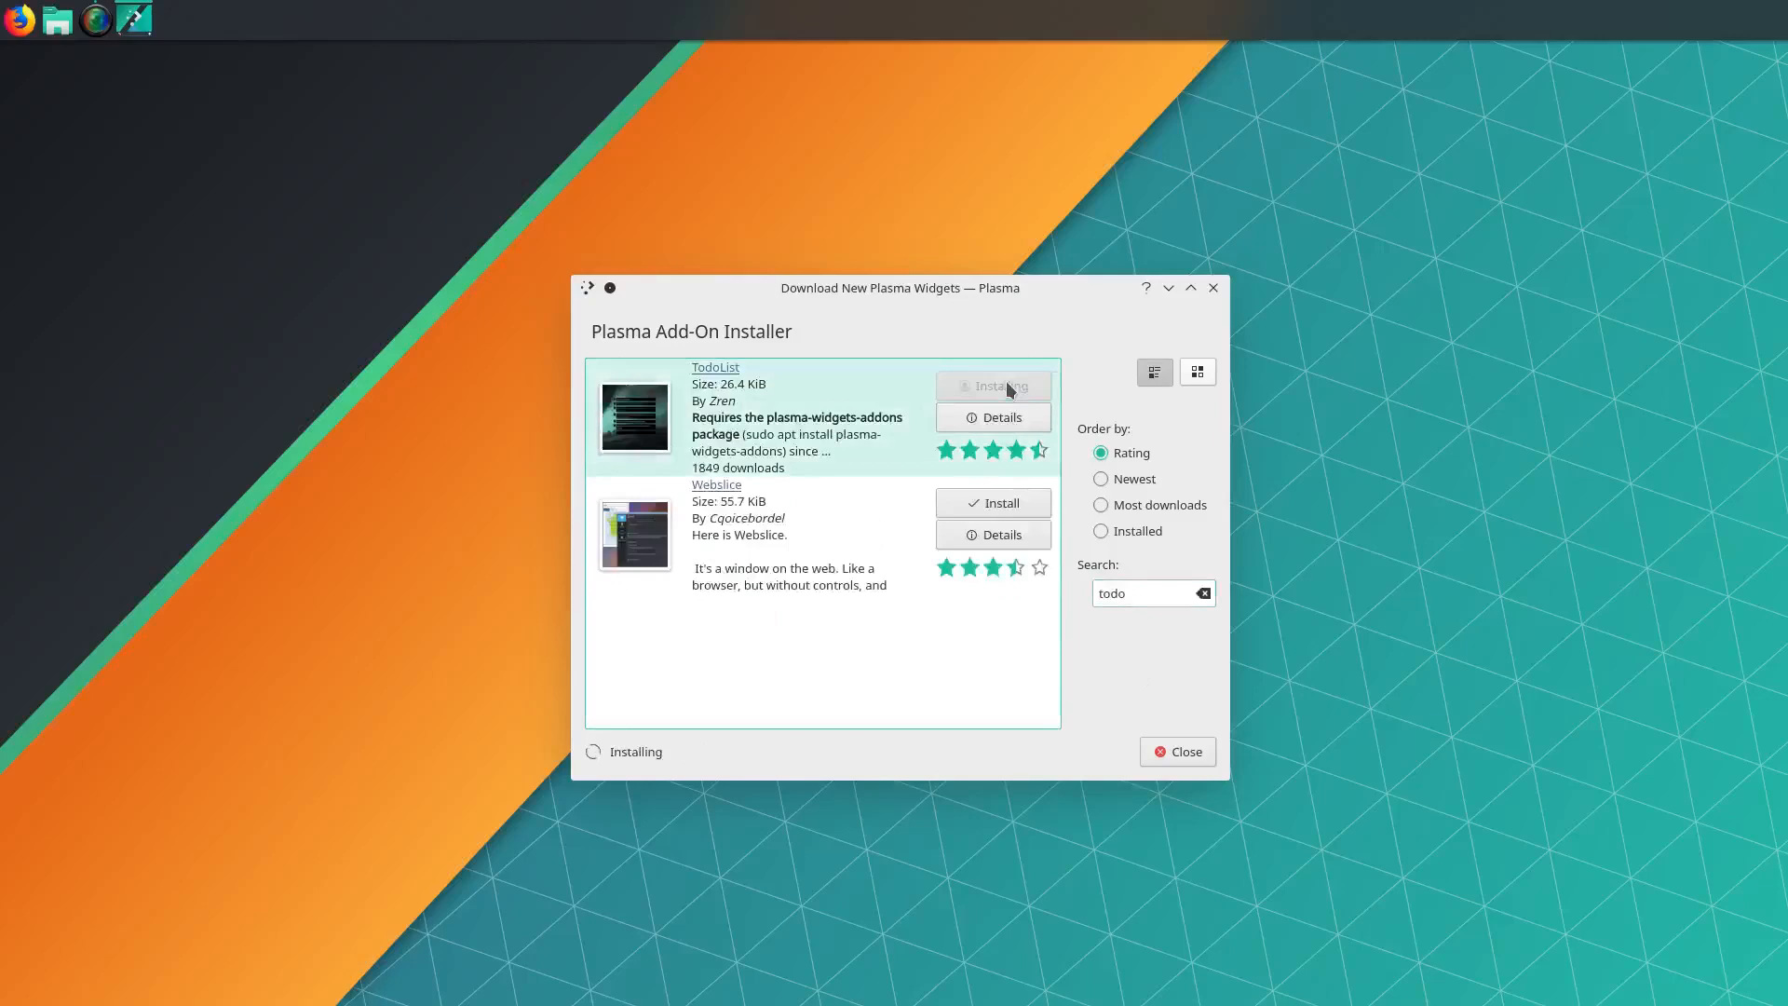
pyautogui.doubleClick(1128, 583)
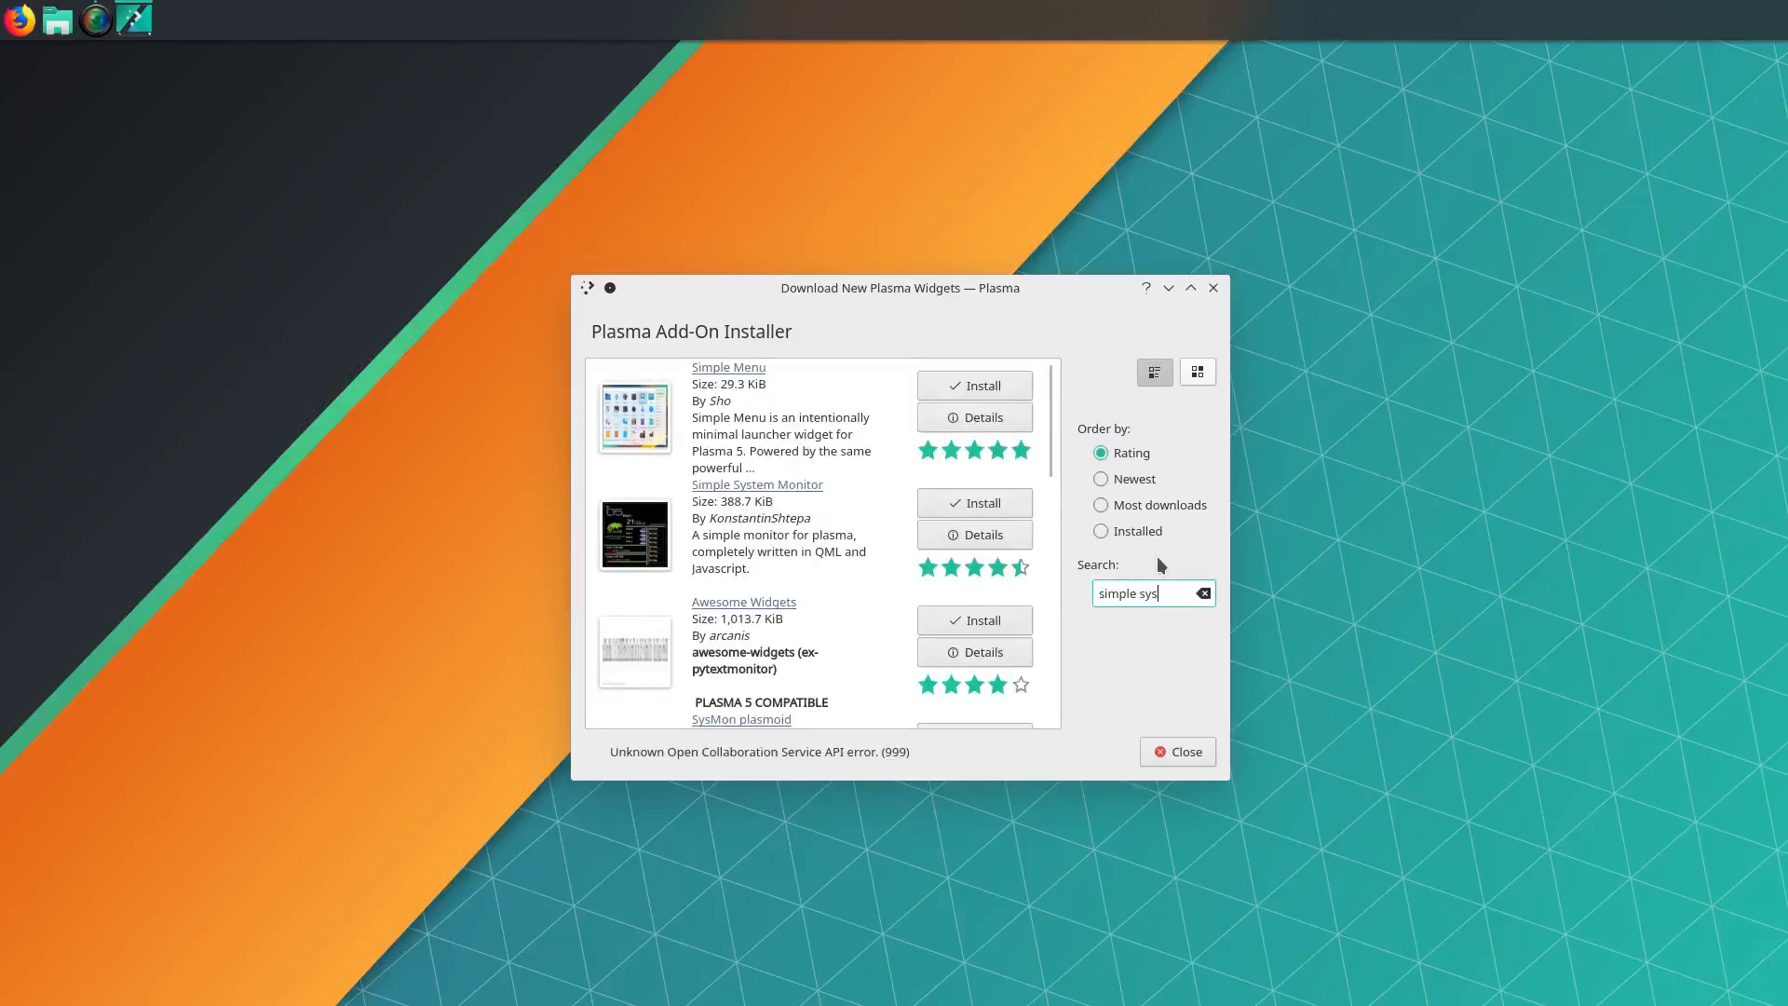
pyautogui.click(1005, 504)
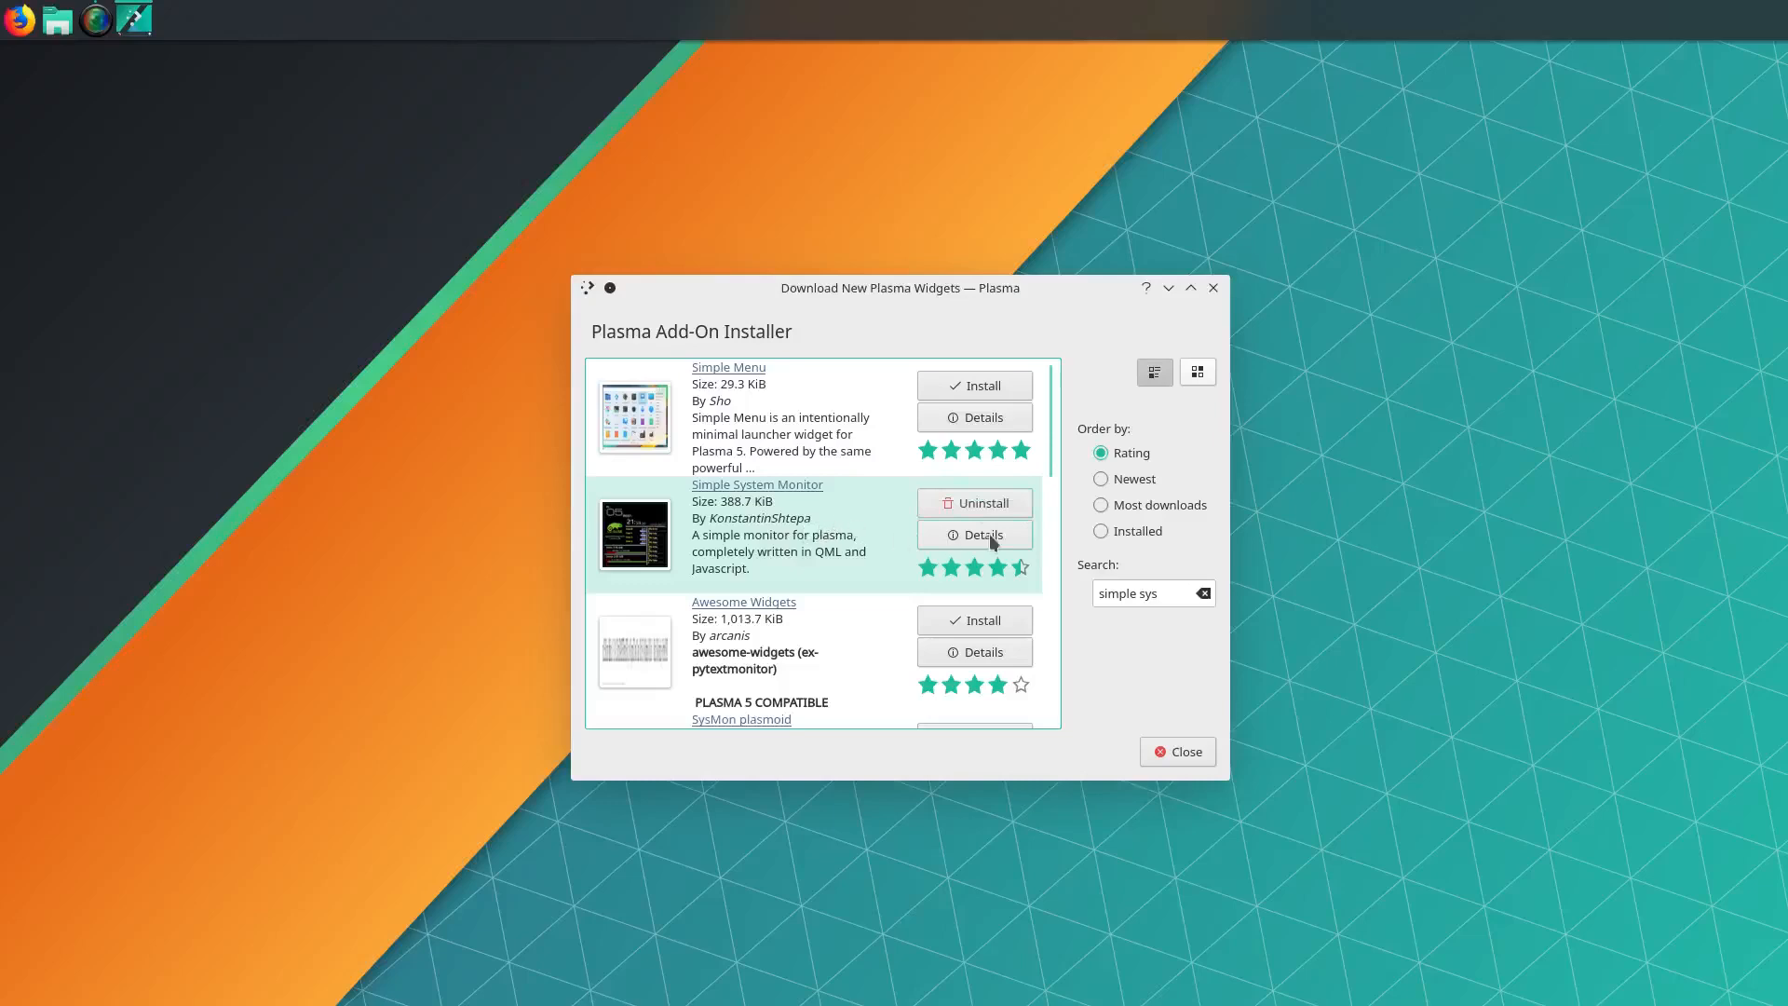
# Search the add-ons for "win7" and install Win7 Volume Mixer from volumewin7mixer-v23-plasma5.8.plasmoid
pyautogui.tripleClick(1113, 593)
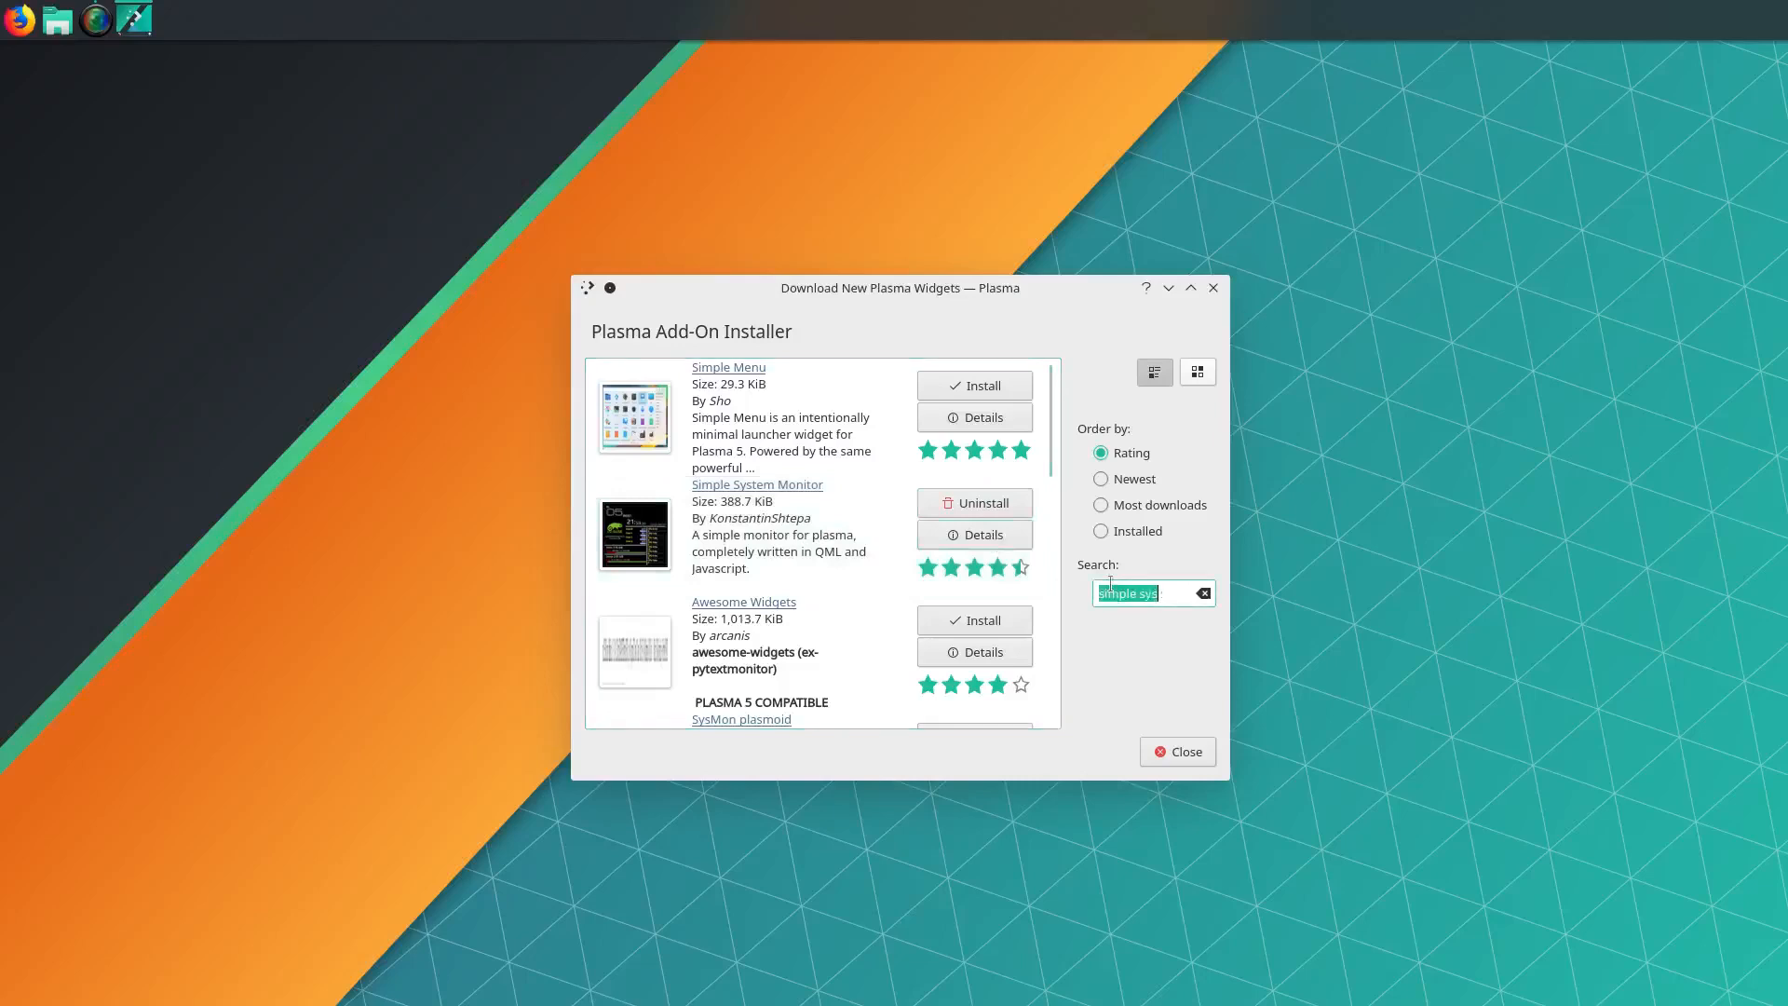
pyautogui.write('win7')
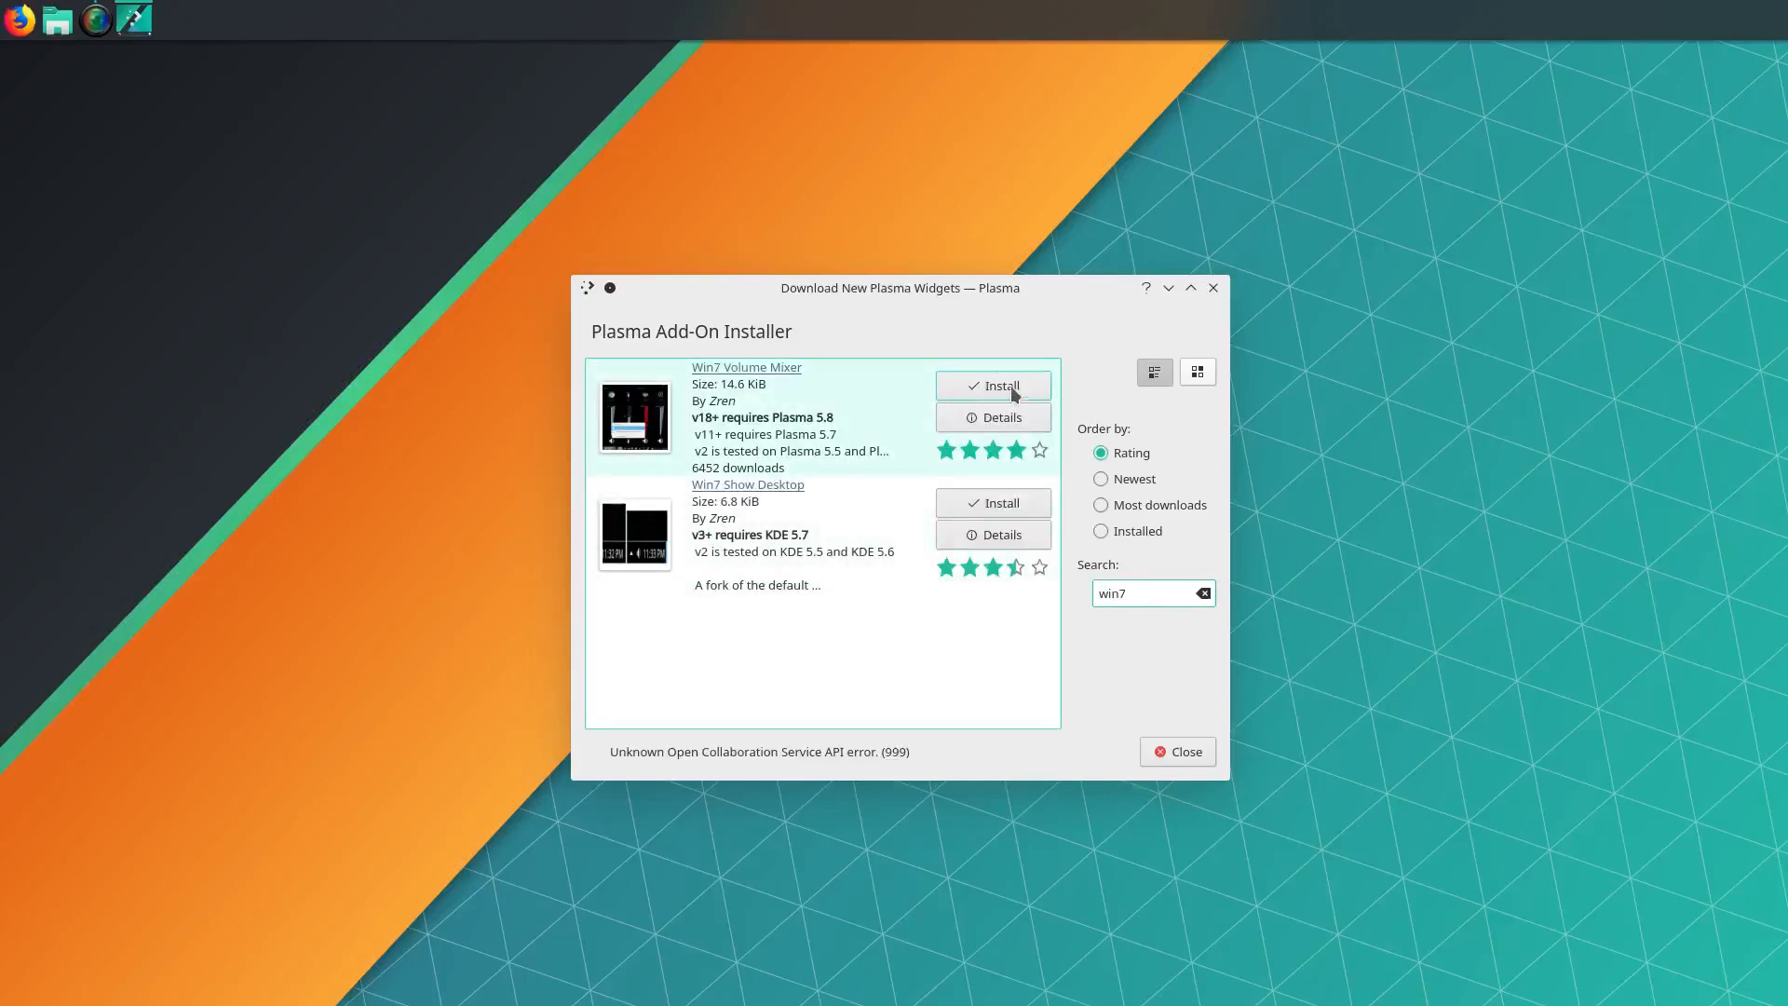
pyautogui.click(1014, 394)
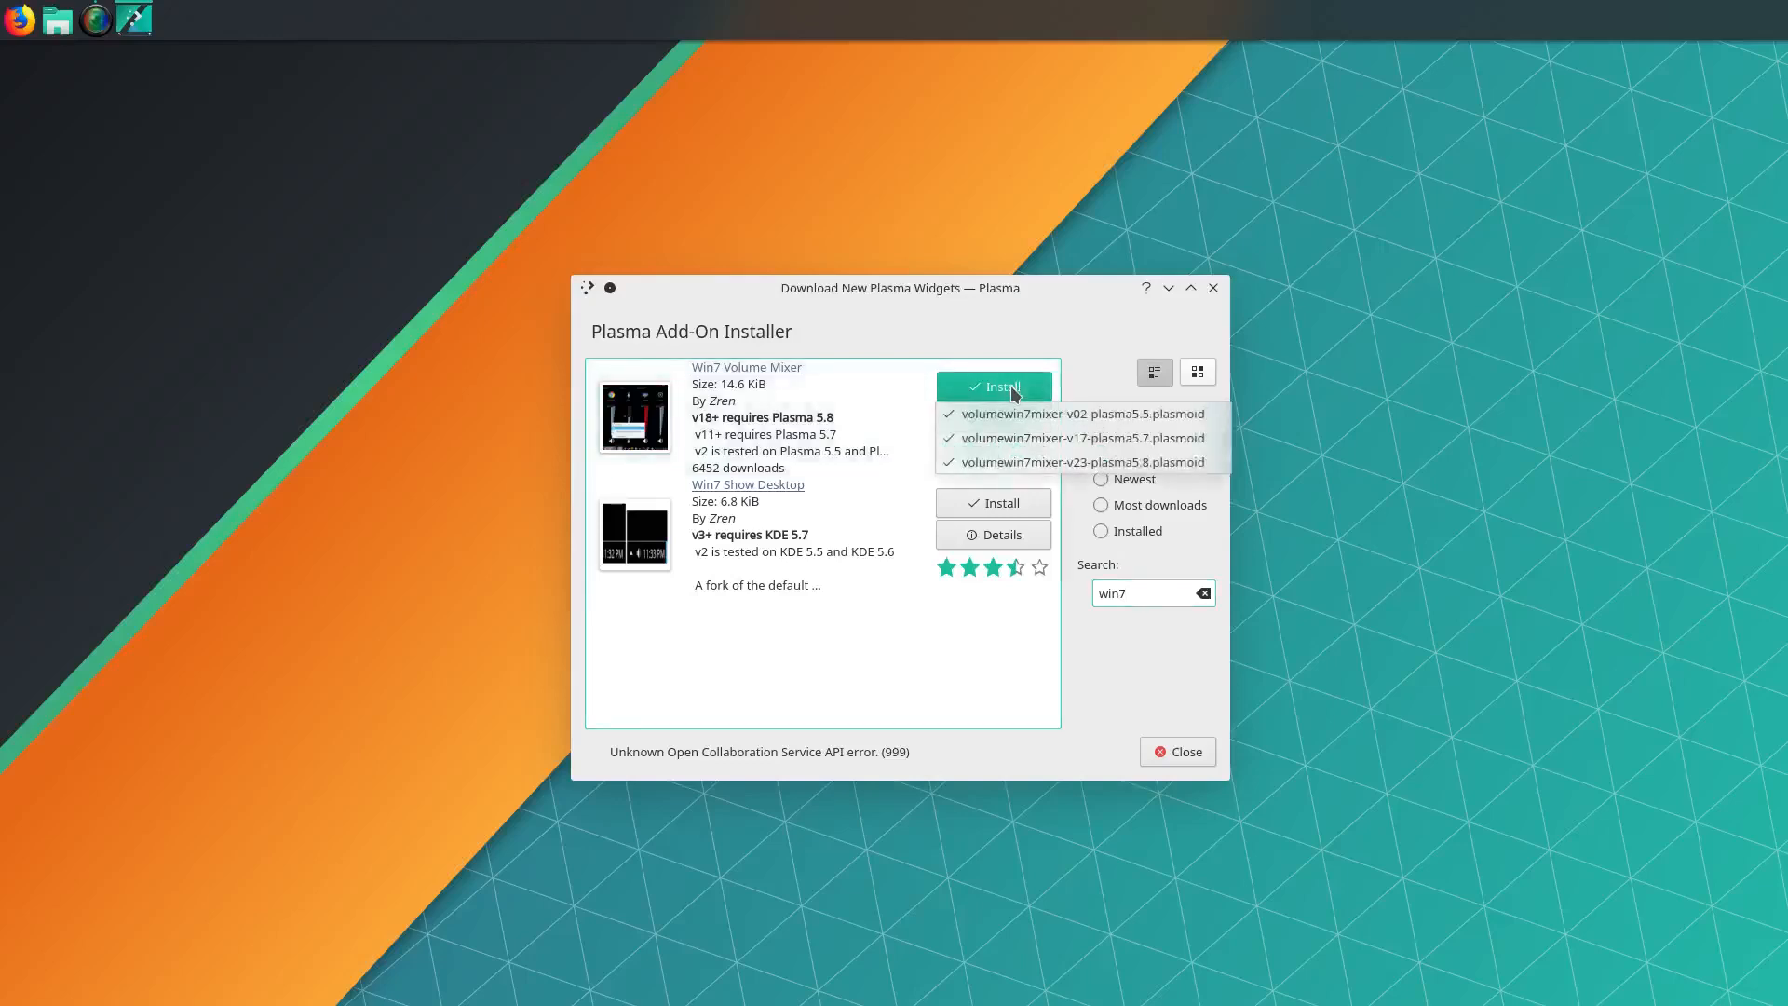
pyautogui.click(1016, 463)
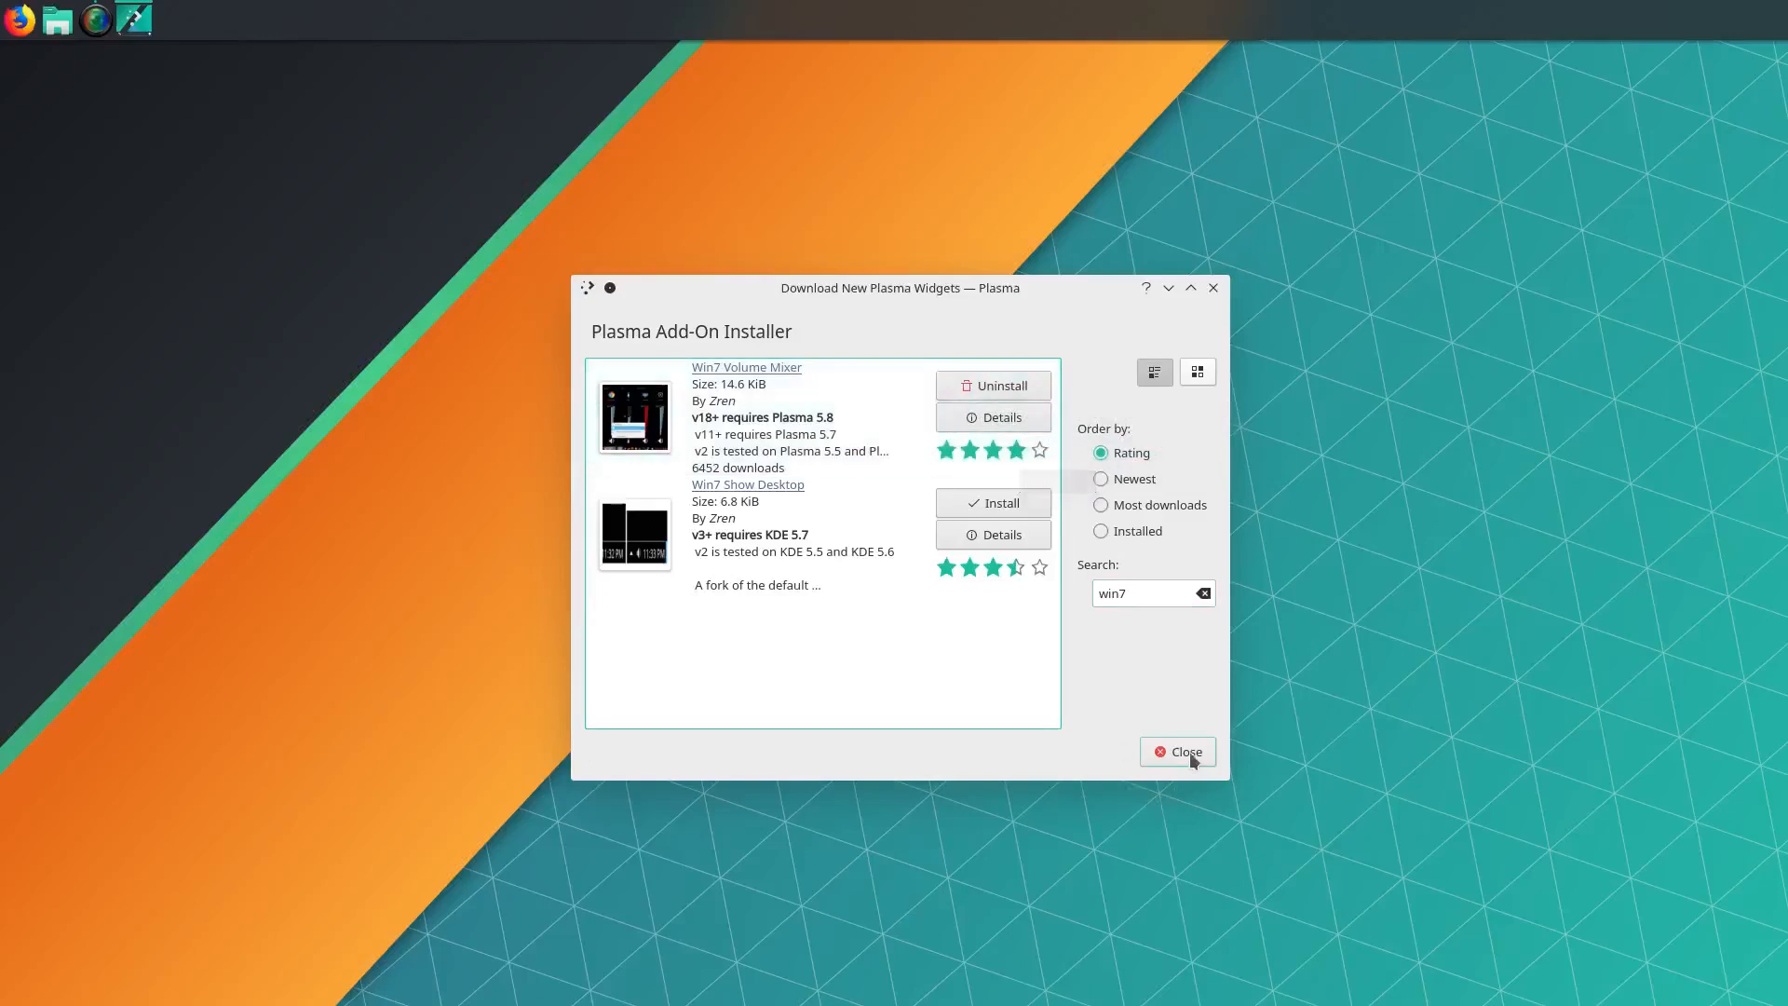
# Search the add-ons for "uswit", install the USwitch widget, and close the add-on installer
pyautogui.doubleClick(1117, 593)
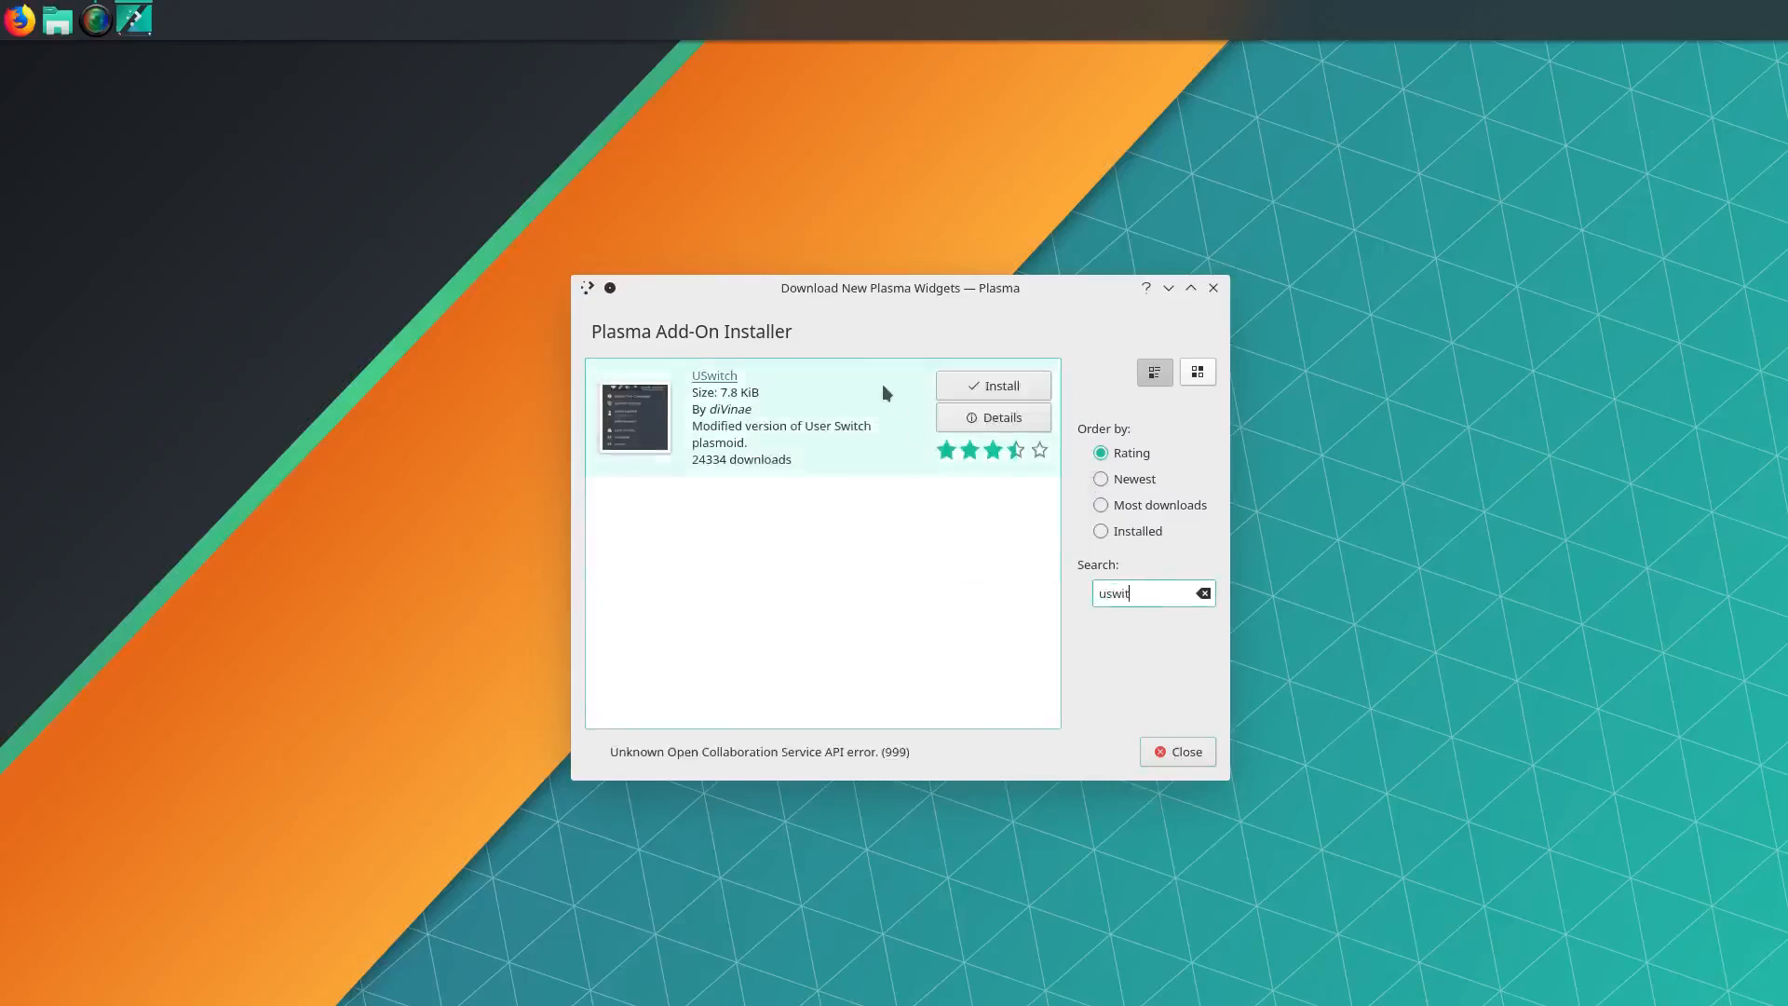
pyautogui.click(992, 386)
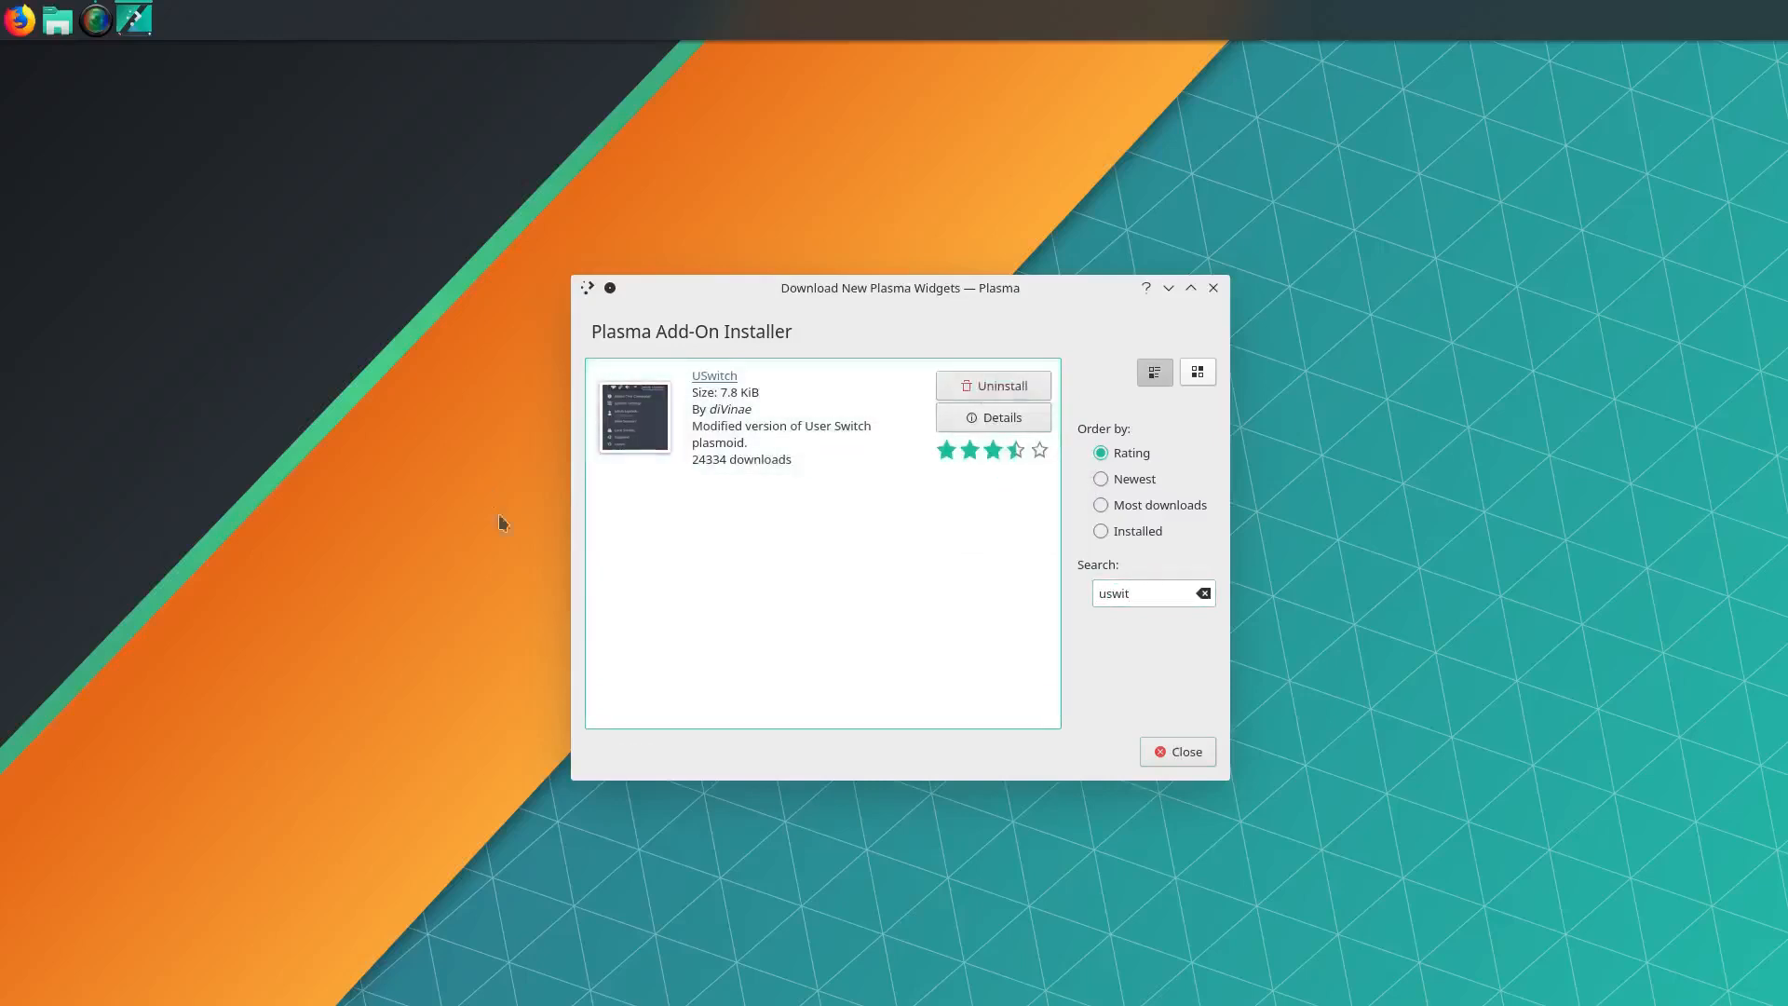
pyautogui.click(1184, 752)
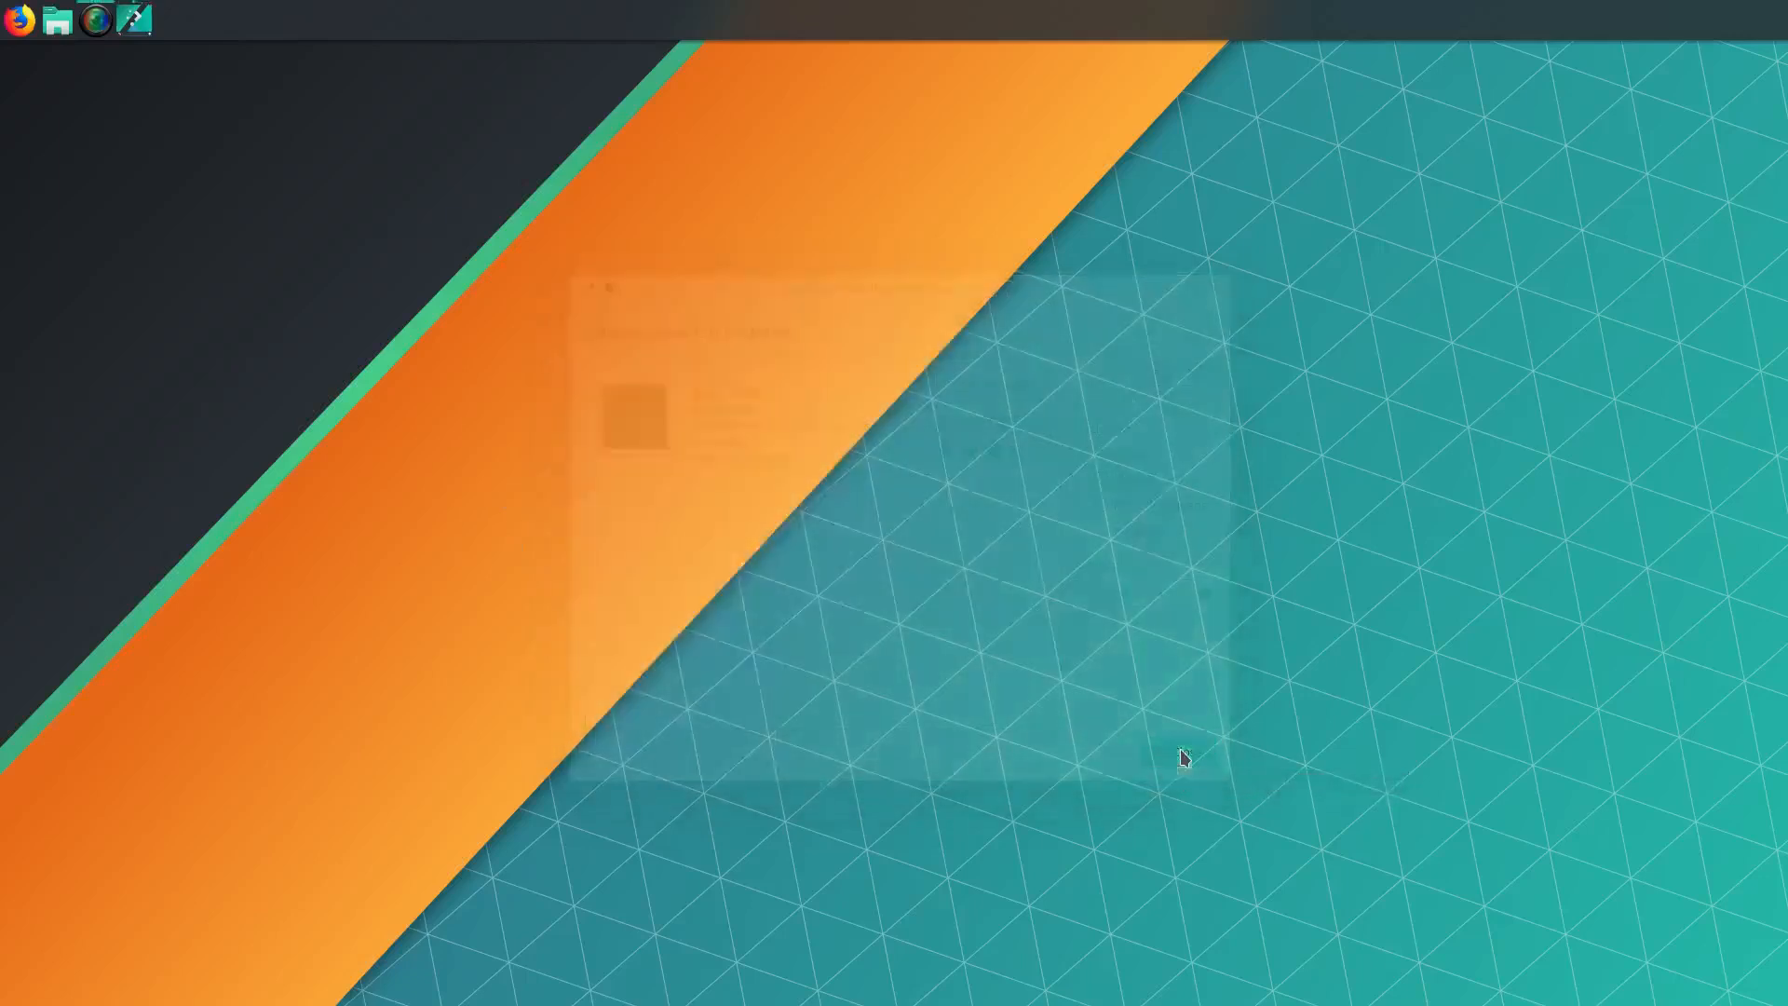
# Find Event Calendar in the desktop's widget list with the search "even" and add it to the middle of the Latte panel
pyautogui.rightClick(1080, 294)
pyautogui.click(1143, 462)
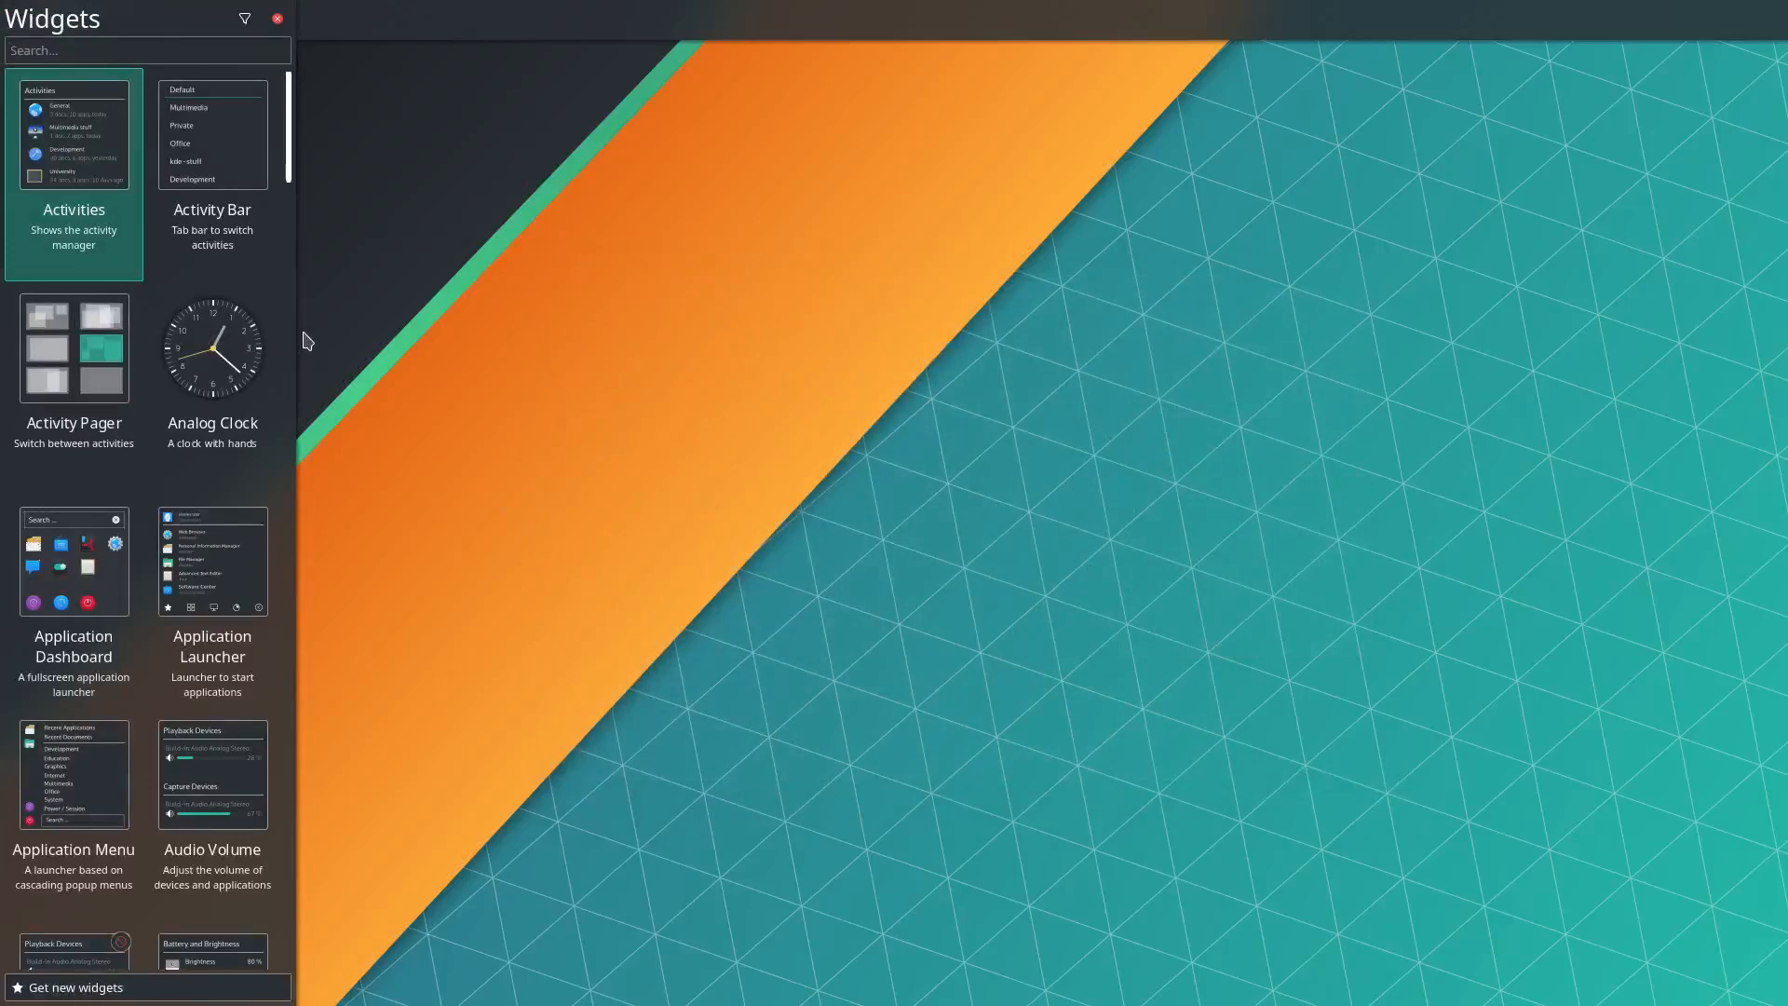
pyautogui.write('even')
pyautogui.moveTo(212, 140); pyautogui.dragTo(894, 19)
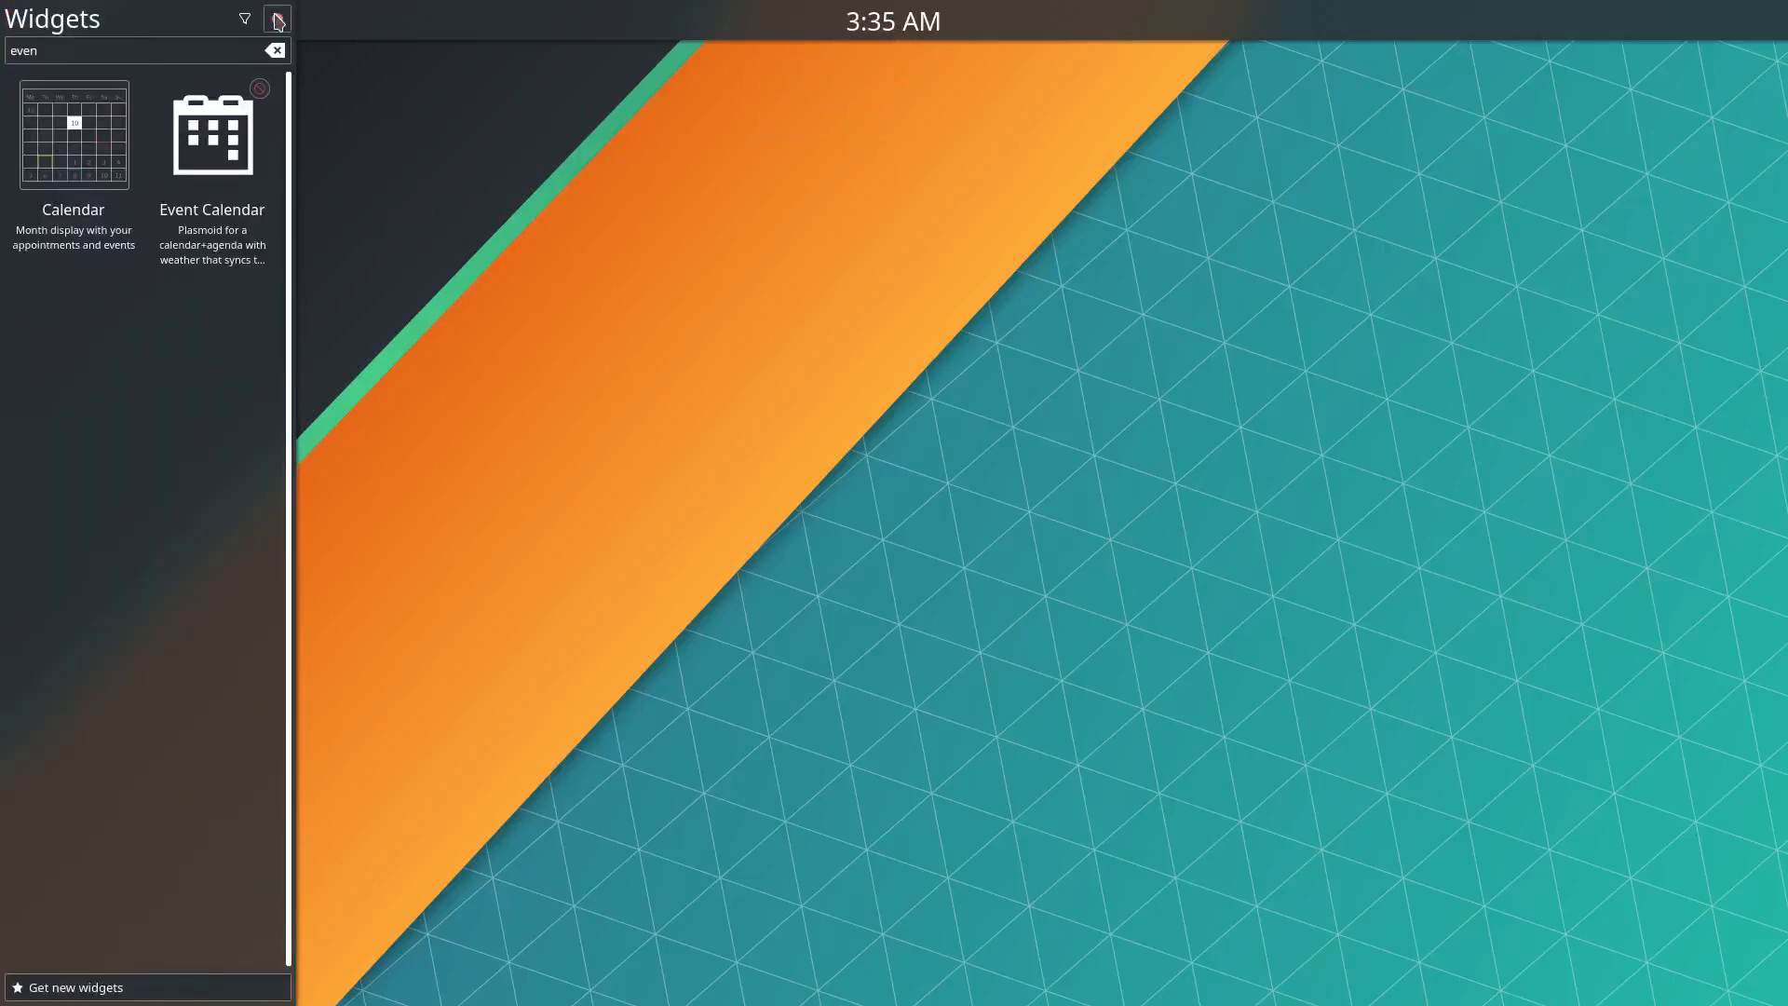
# Search the widget list for "sys", add System Tray to the Latte panel beside the clock, and close the list
pyautogui.doubleClick(159, 44)
pyautogui.write('sys')
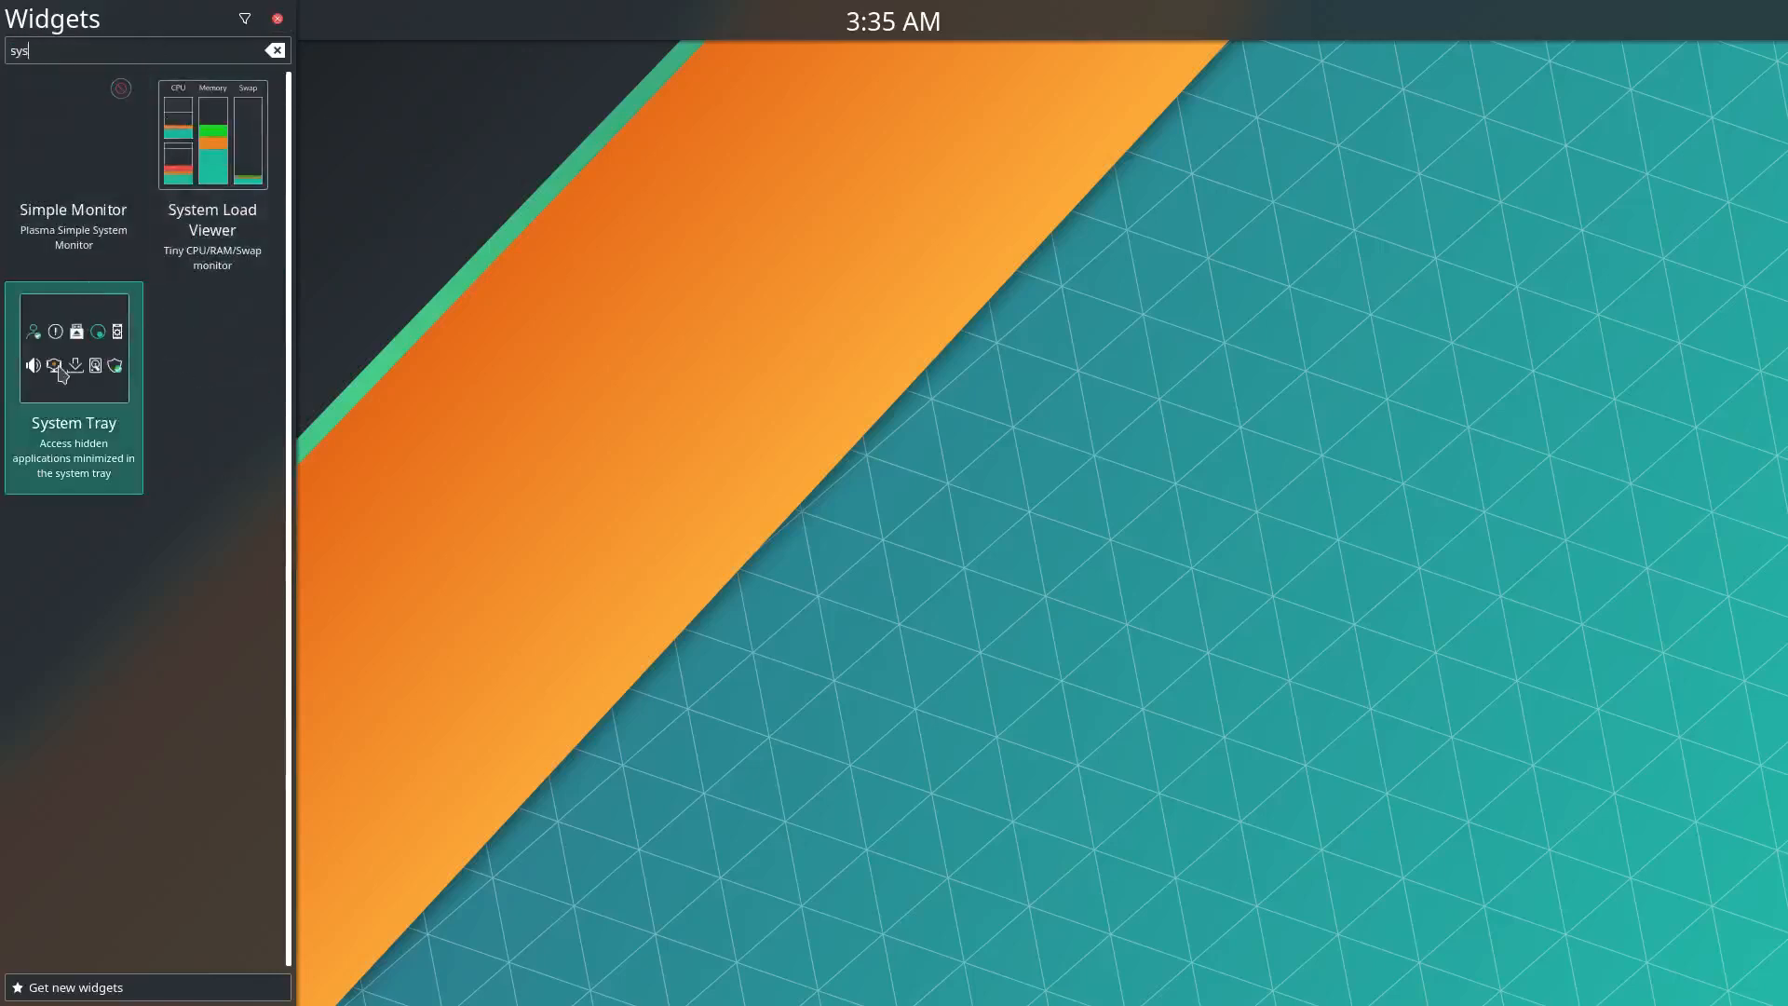
pyautogui.moveTo(61, 373); pyautogui.dragTo(1316, 9)
pyautogui.moveTo(1371, 5); pyautogui.dragTo(1339, 34)
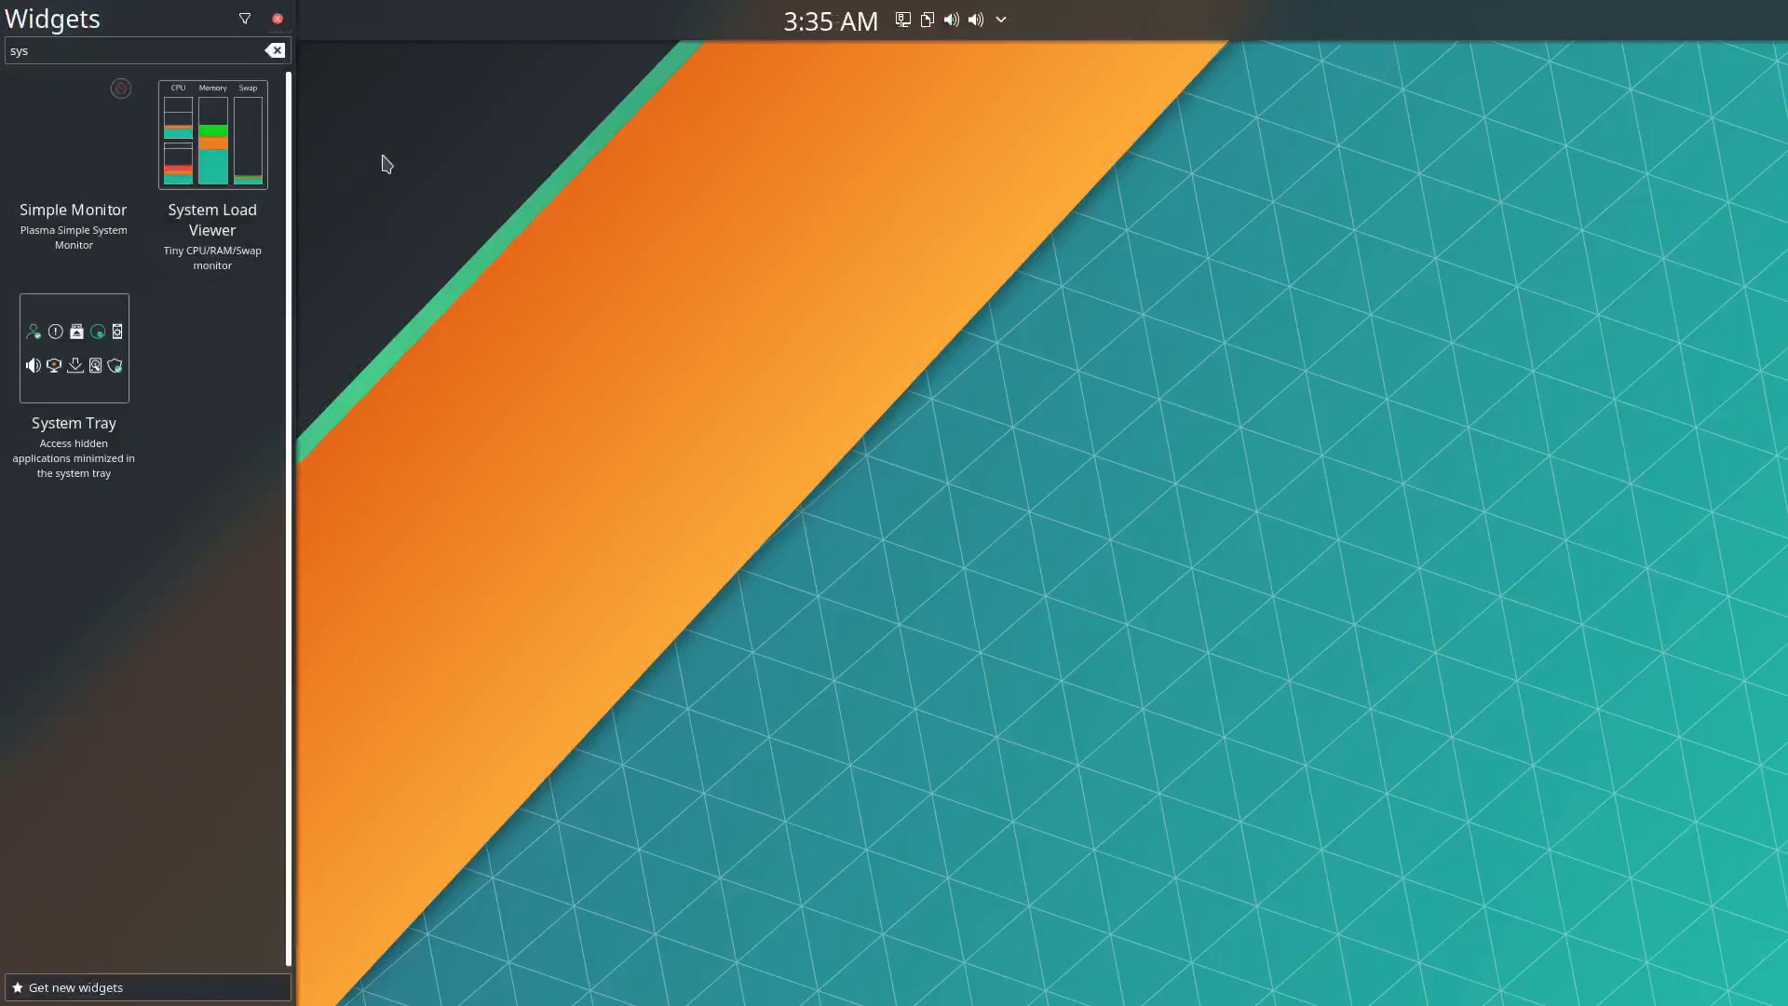
pyautogui.doubleClick(227, 44)
pyautogui.click(277, 18)
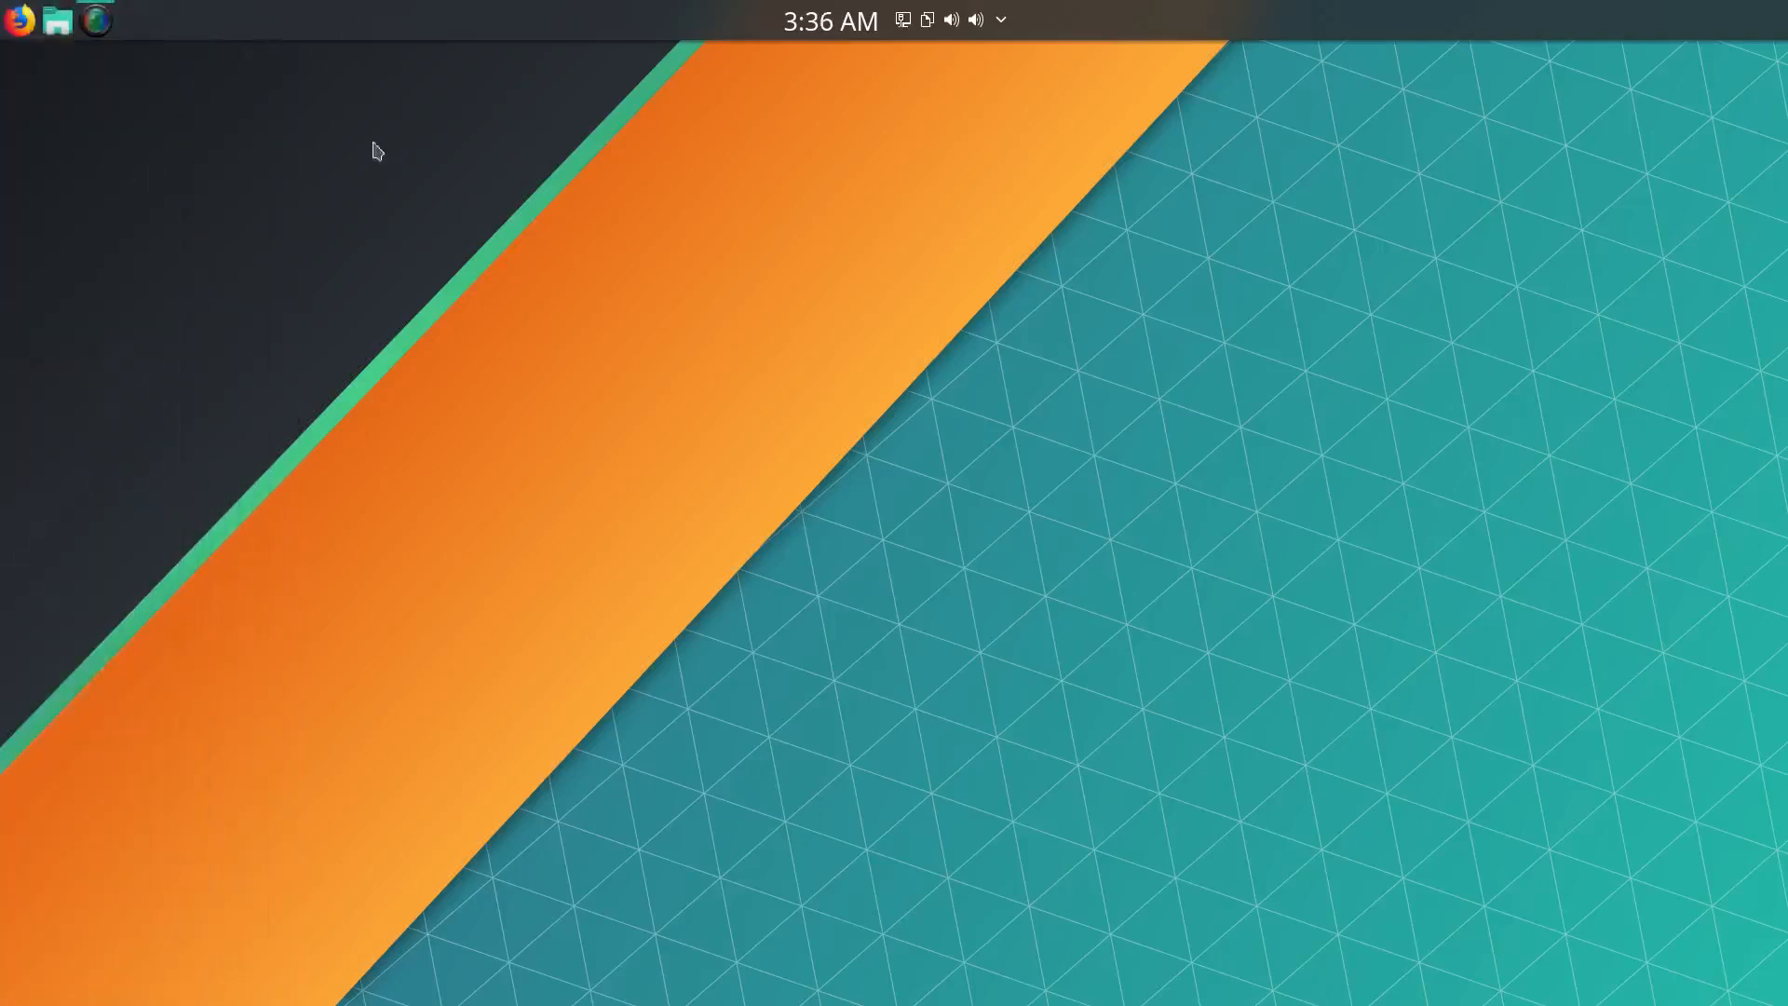
# Compare the pop-ups of the two volume icons in the system tray, Audio Volume and Win7 Volume Mixer
pyautogui.click(976, 20)
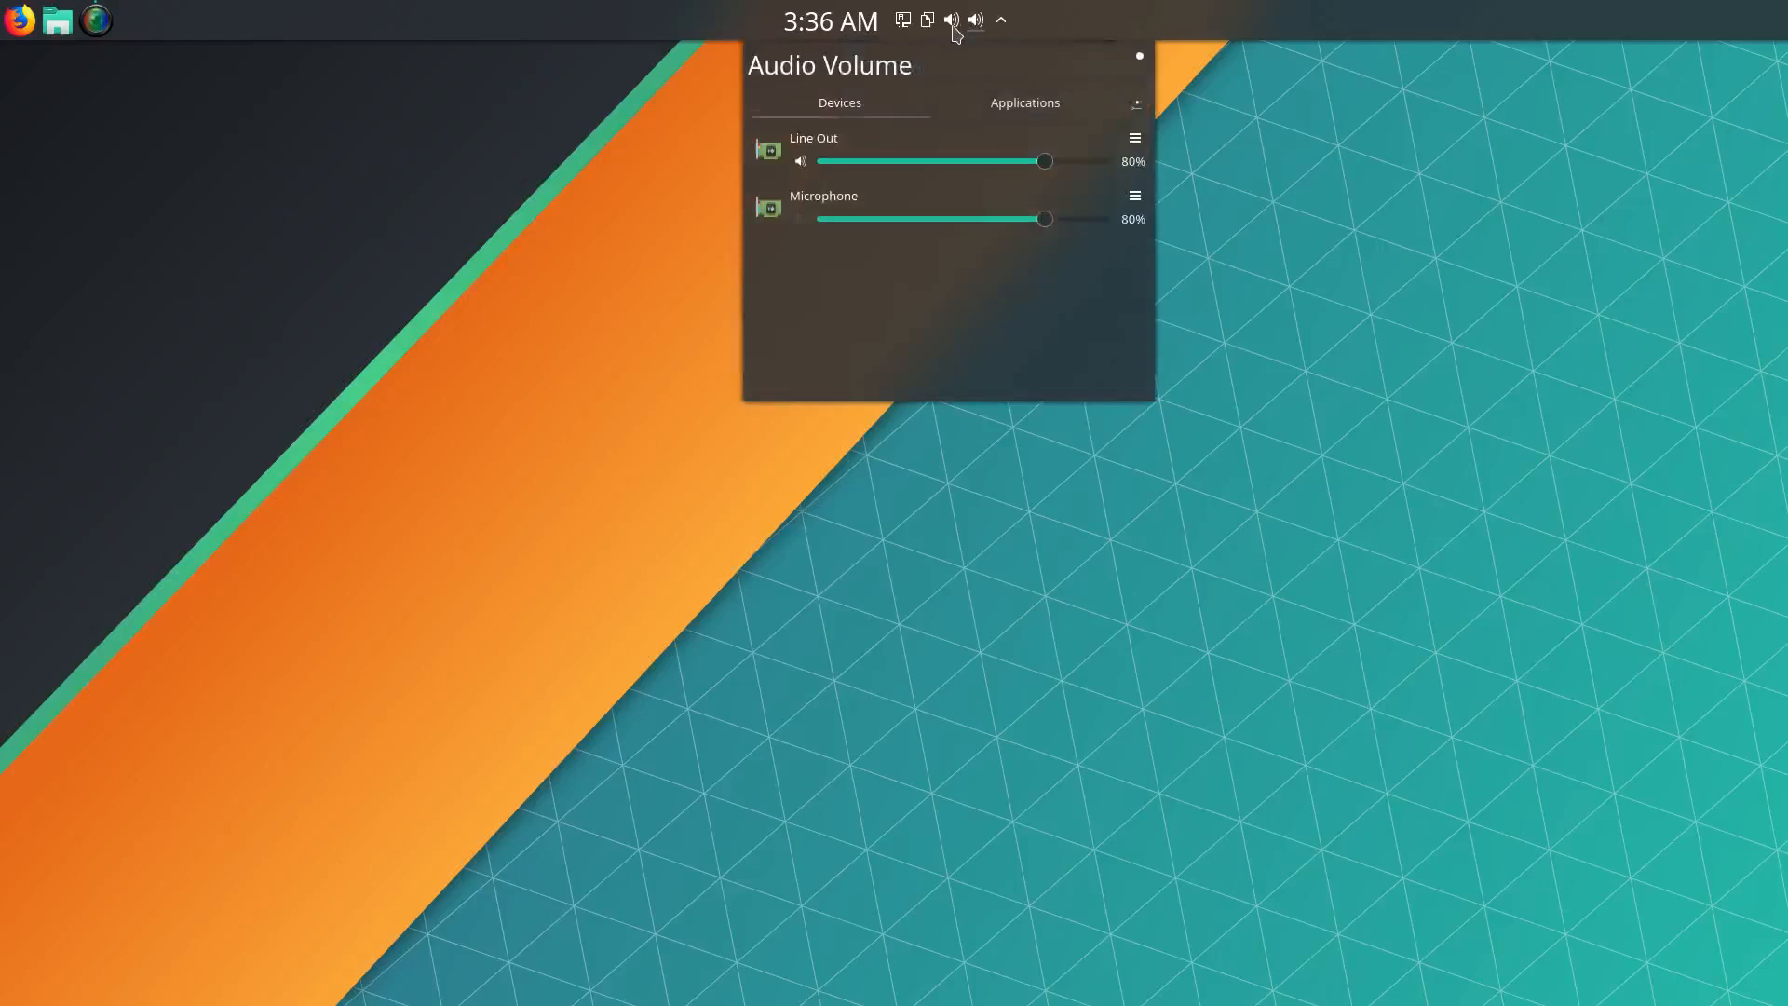
pyautogui.click(953, 28)
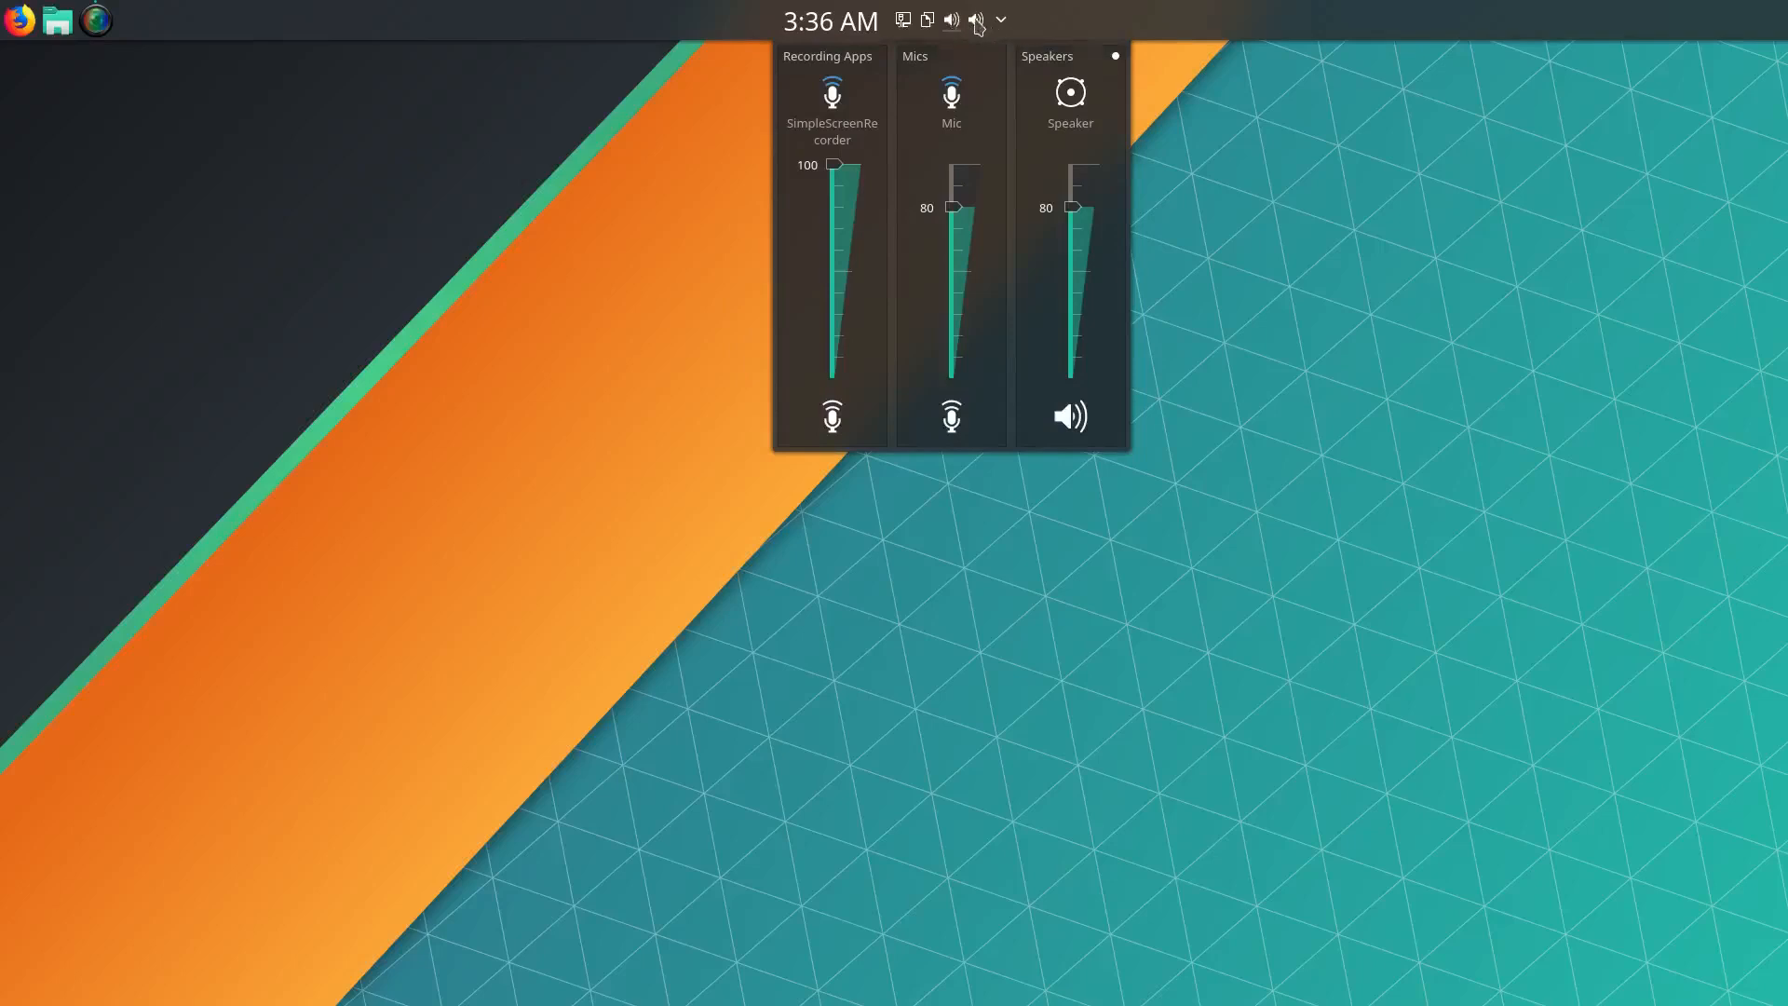
pyautogui.click(977, 22)
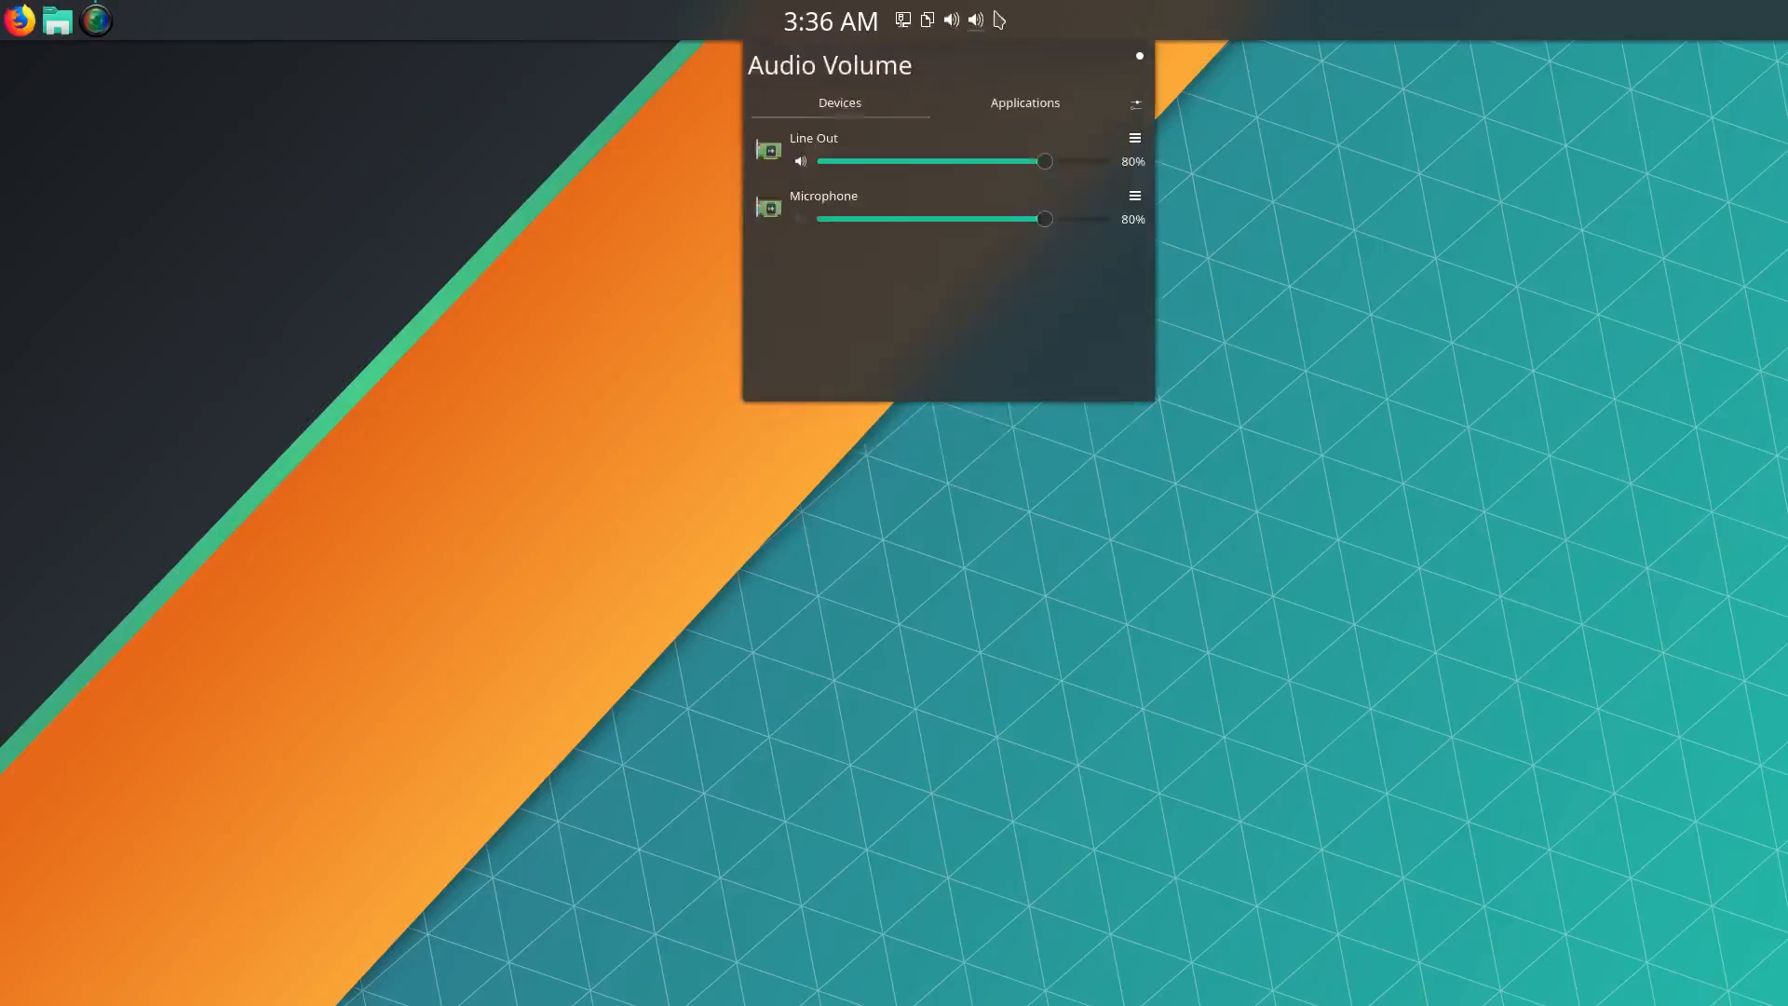
# Move the System Tray to the right end of the top panel, away from the clock, and finish editing the panel
pyautogui.click(1574, 127)
pyautogui.rightClick(1548, 27)
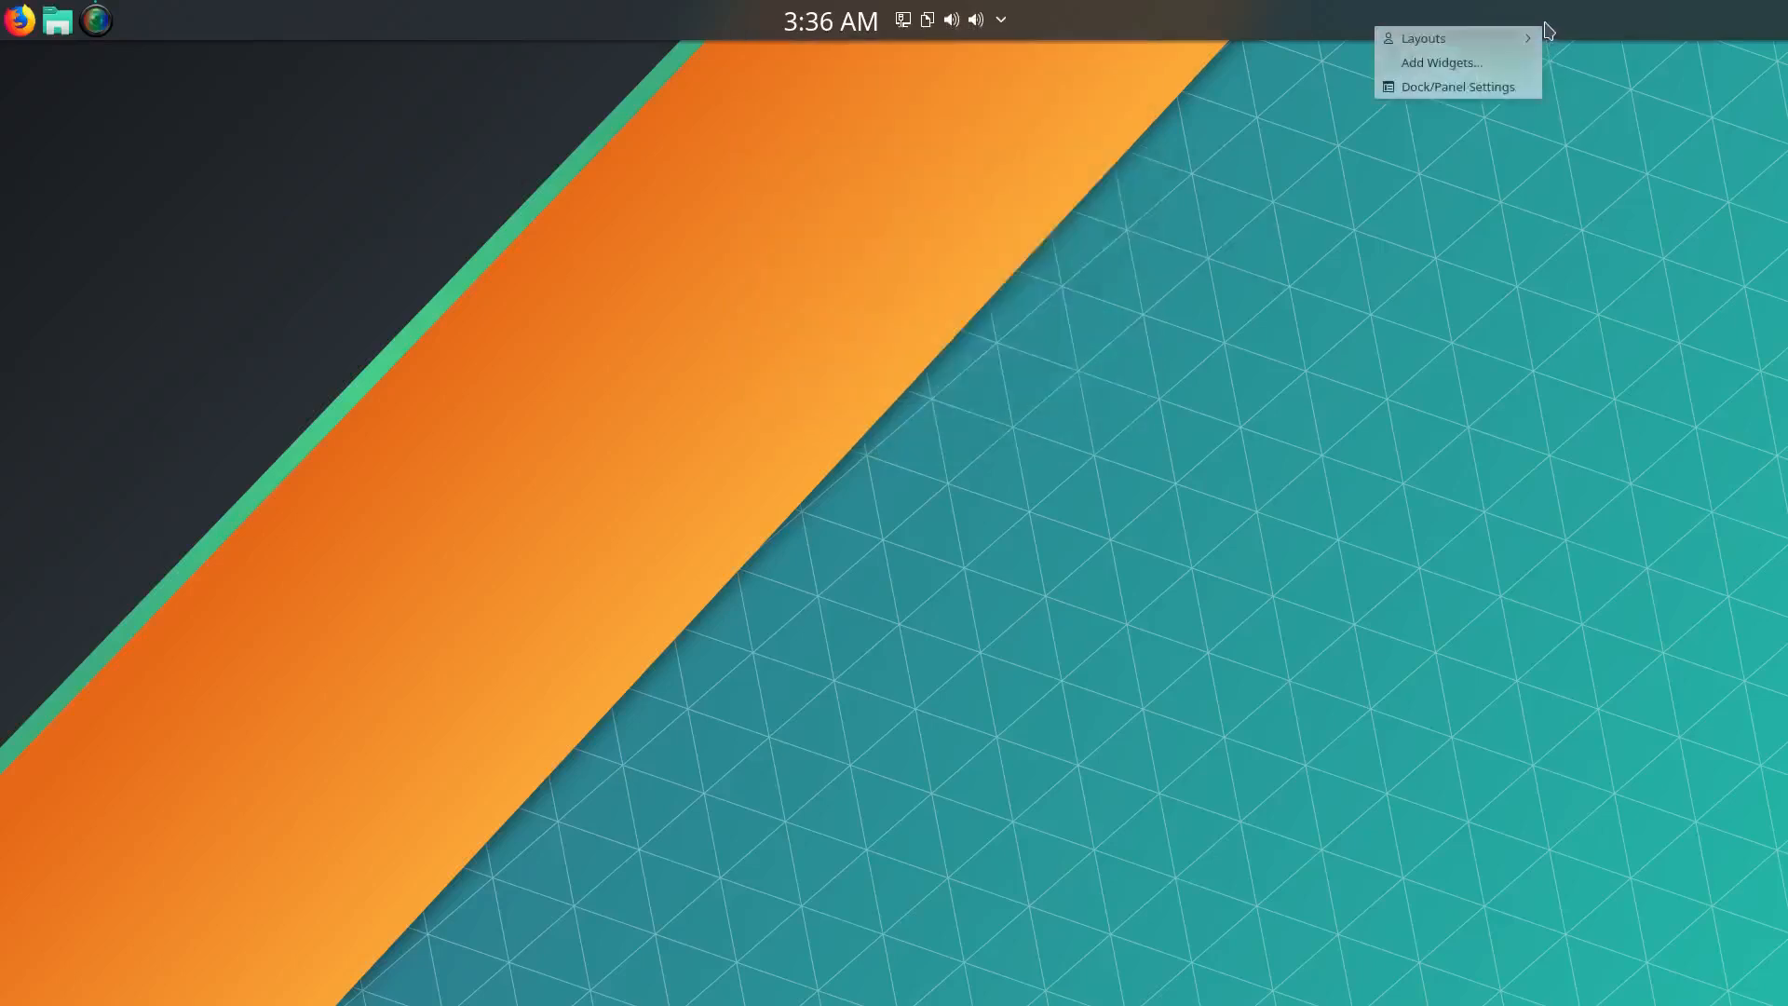
pyautogui.click(1490, 88)
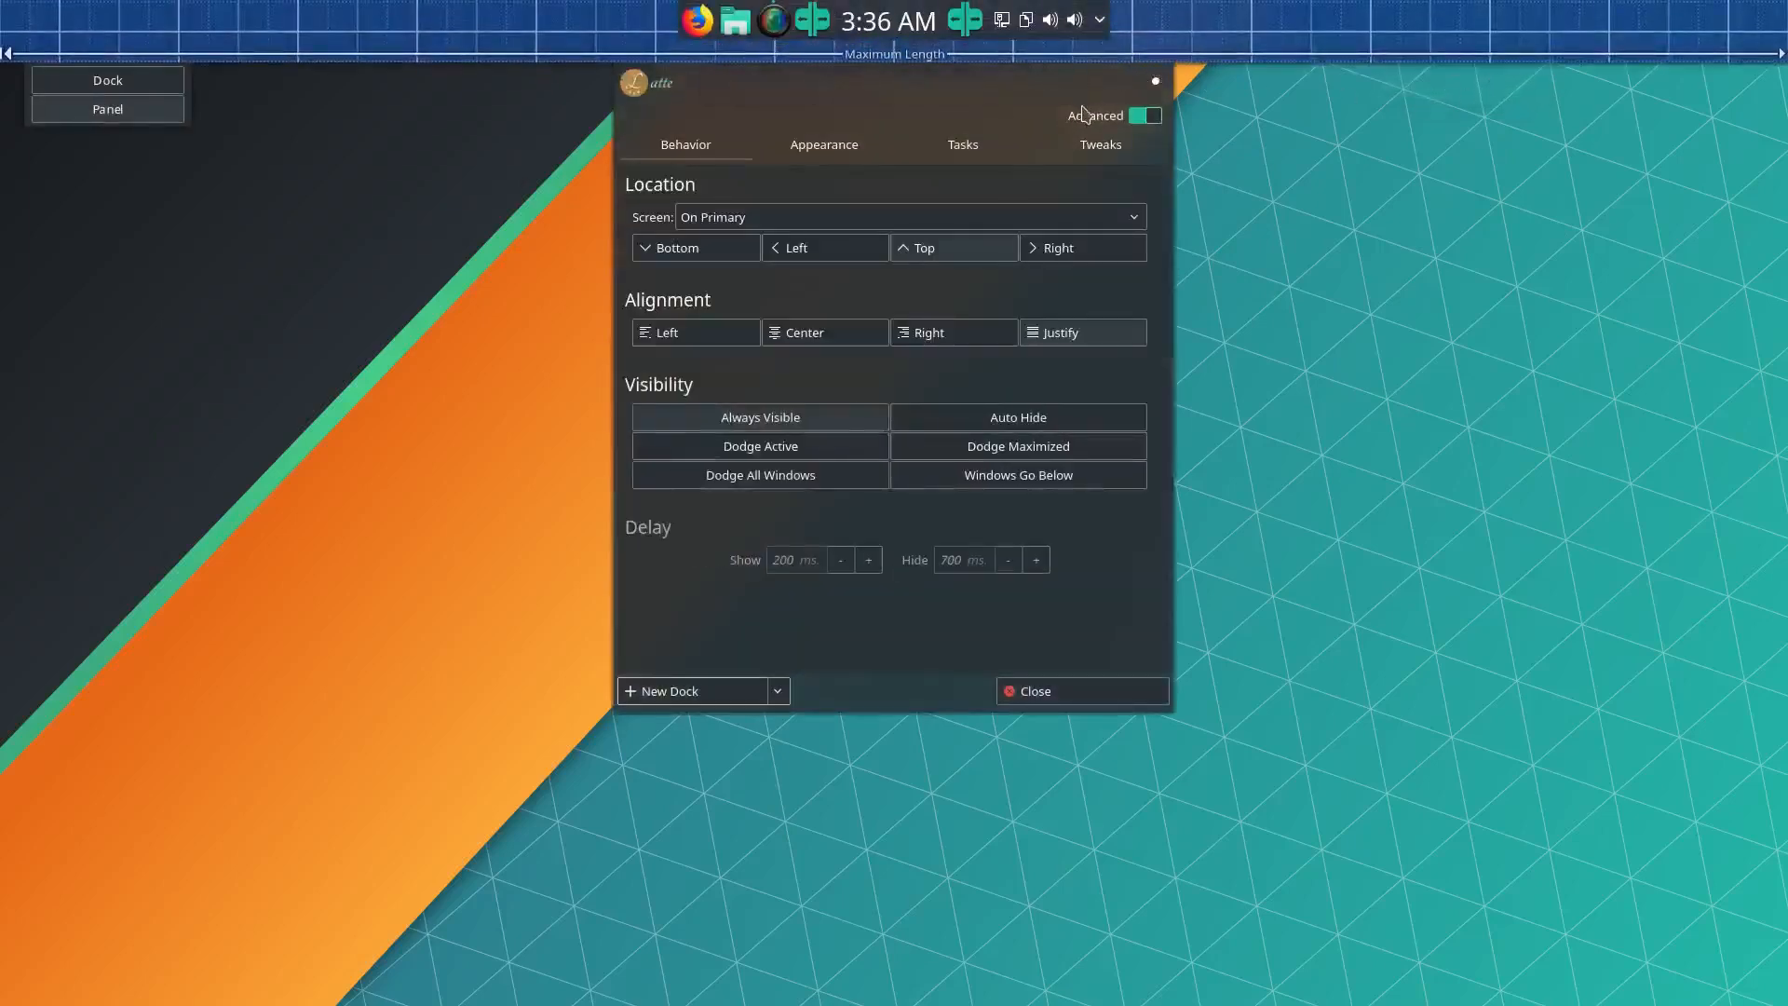
pyautogui.moveTo(1055, 18)
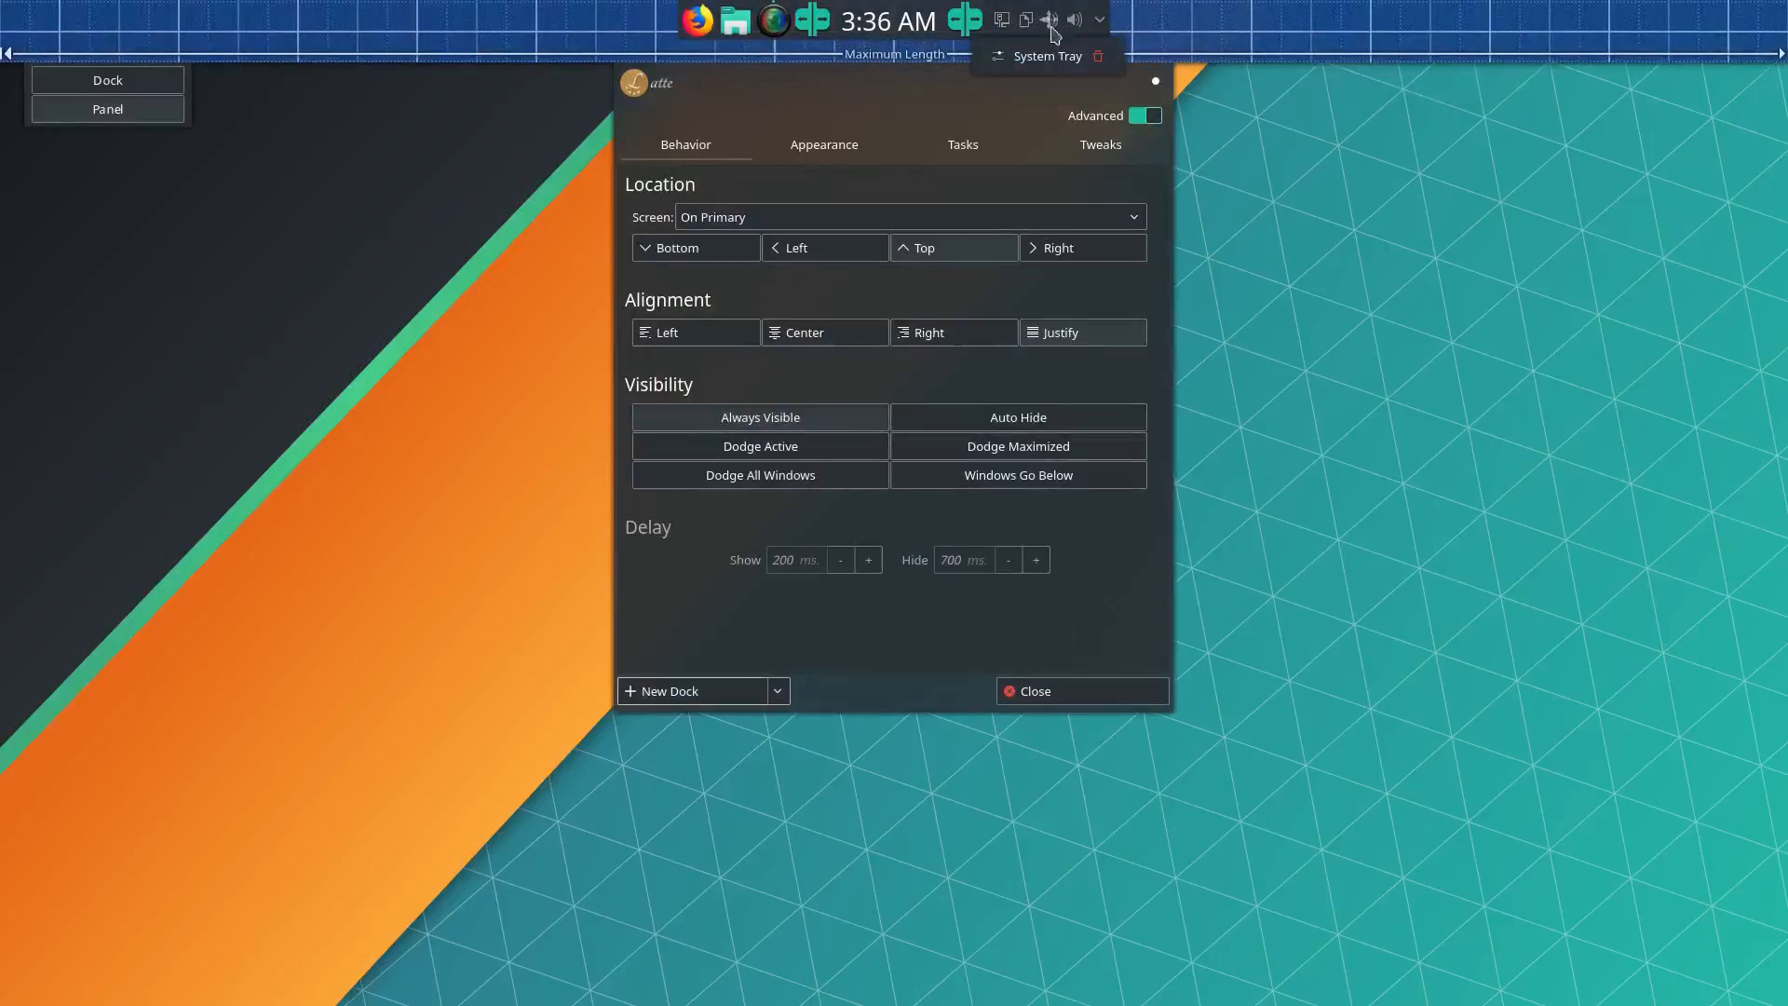
pyautogui.moveTo(1062, 16); pyautogui.dragTo(1711, 9)
pyautogui.click(1278, 368)
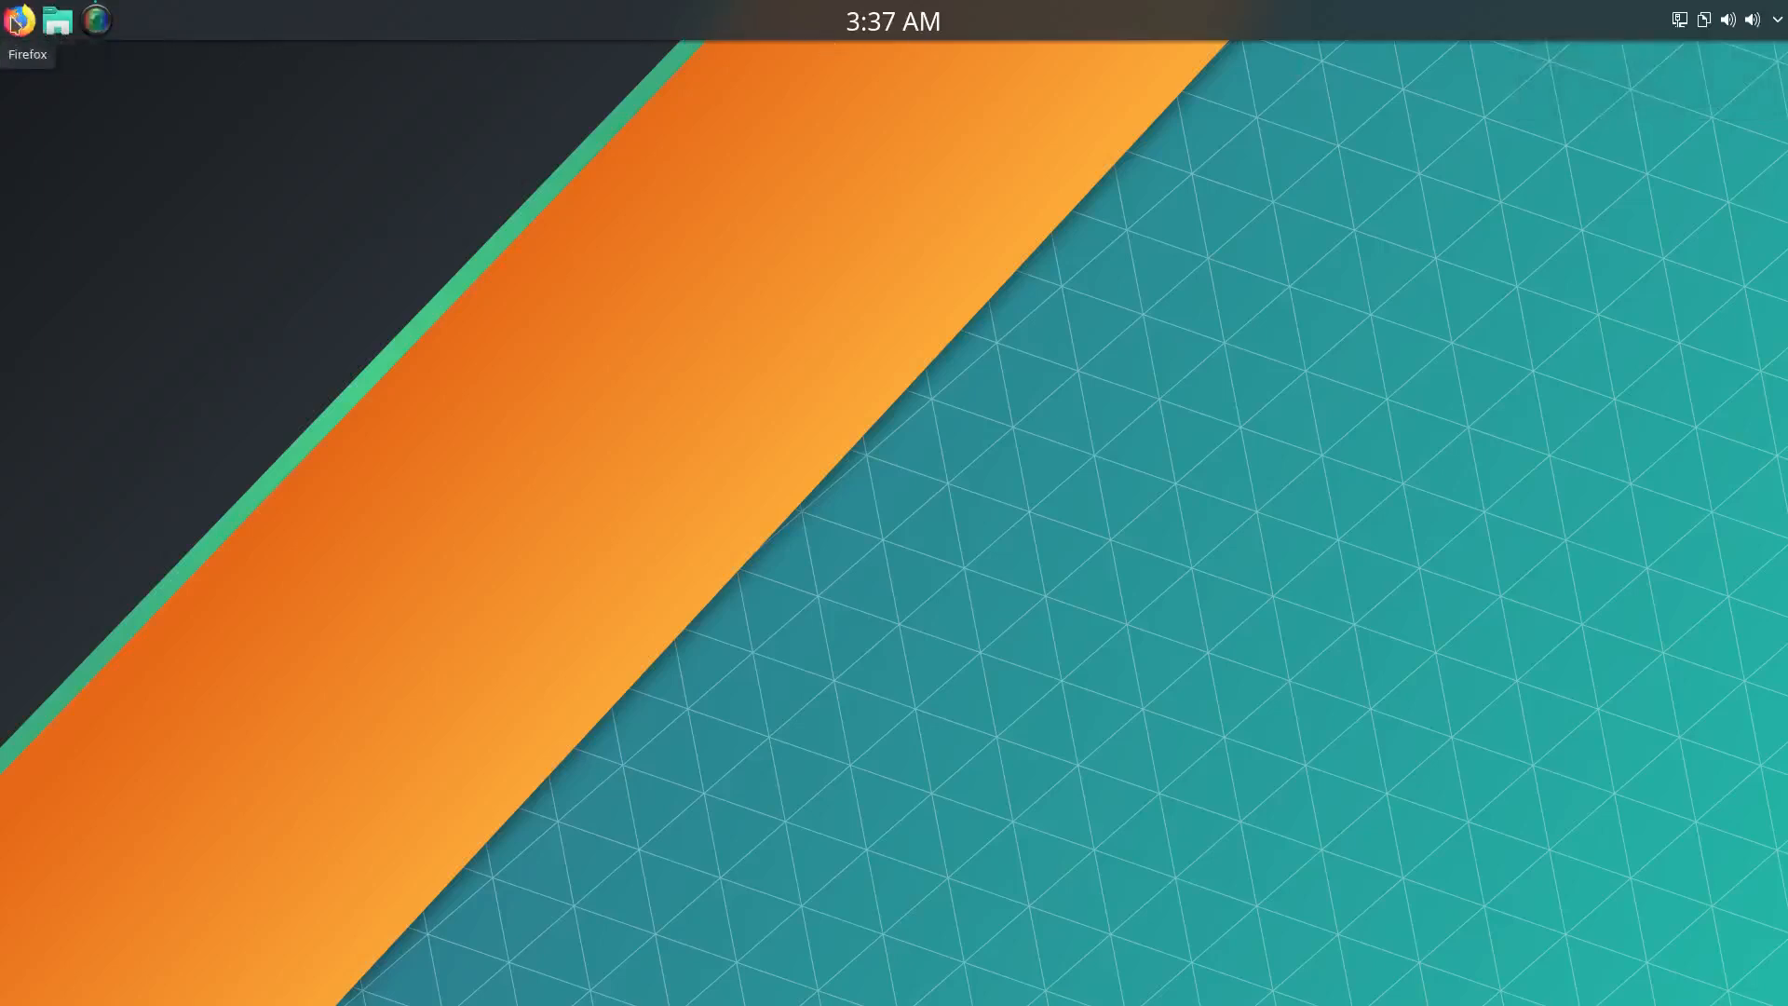
# Add the Application Dashboard widget to the top panel, directly before the clock
pyautogui.rightClick(1021, 253)
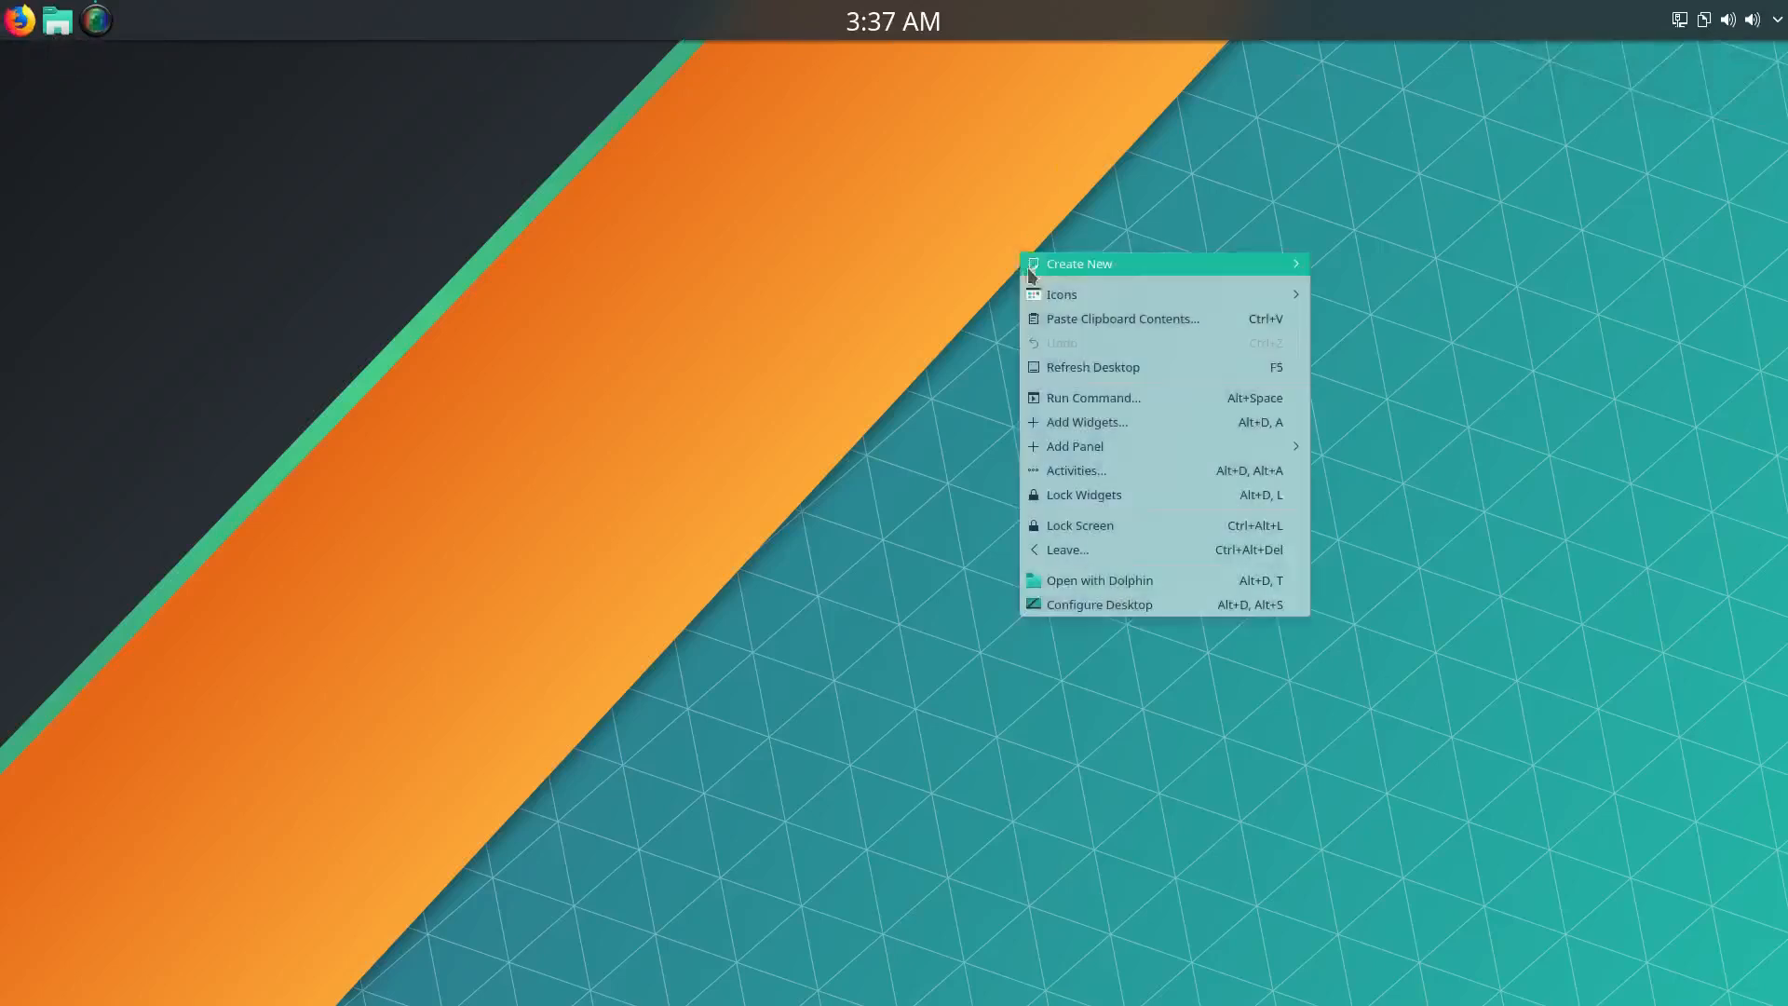
pyautogui.click(1074, 422)
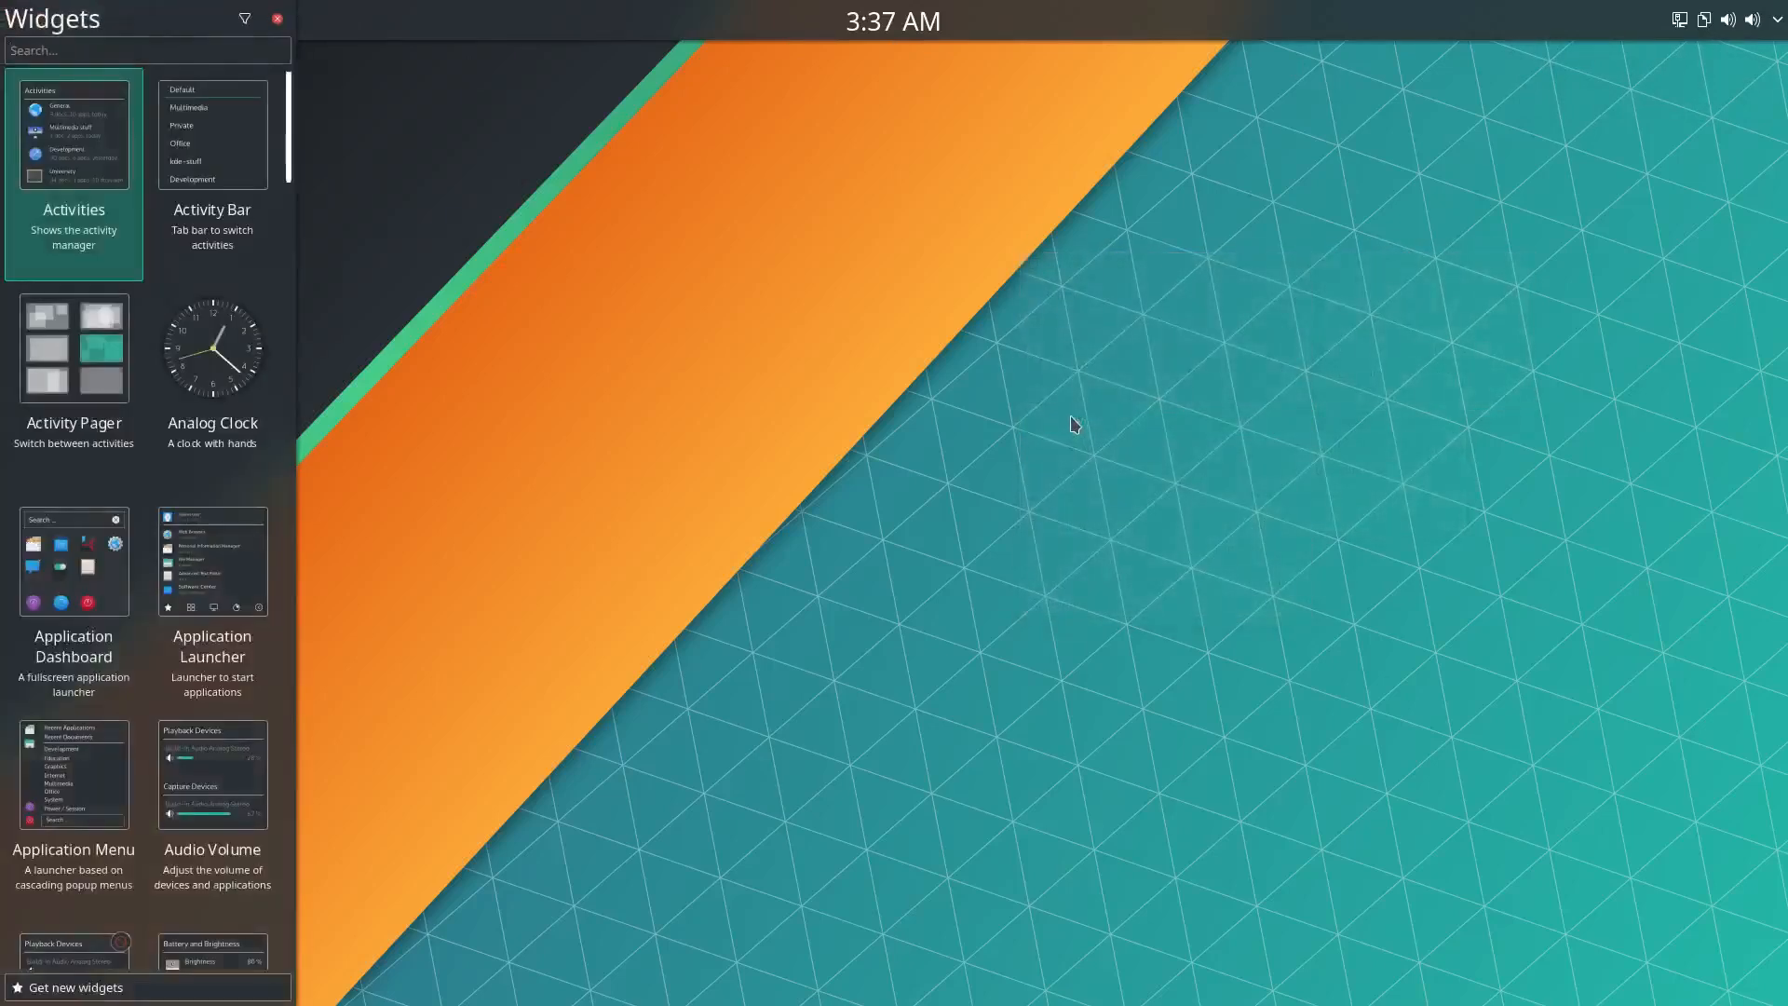
pyautogui.write('dash')
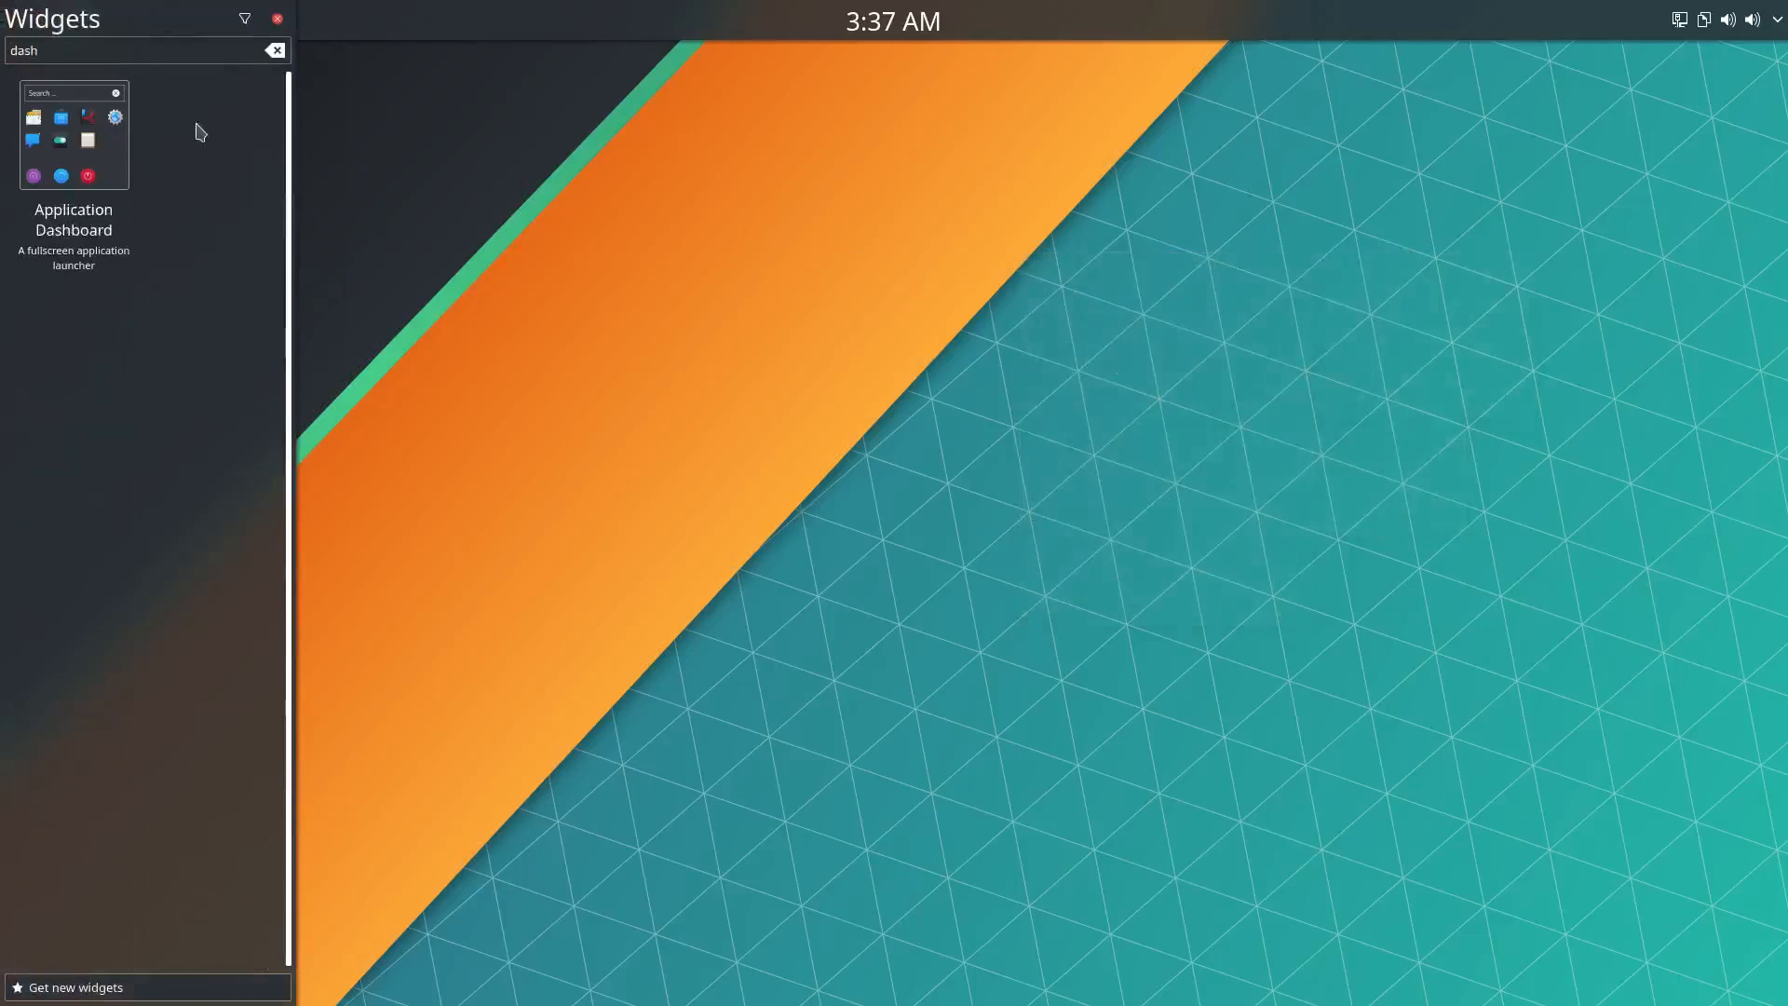
pyautogui.moveTo(107, 135); pyautogui.dragTo(837, 26)
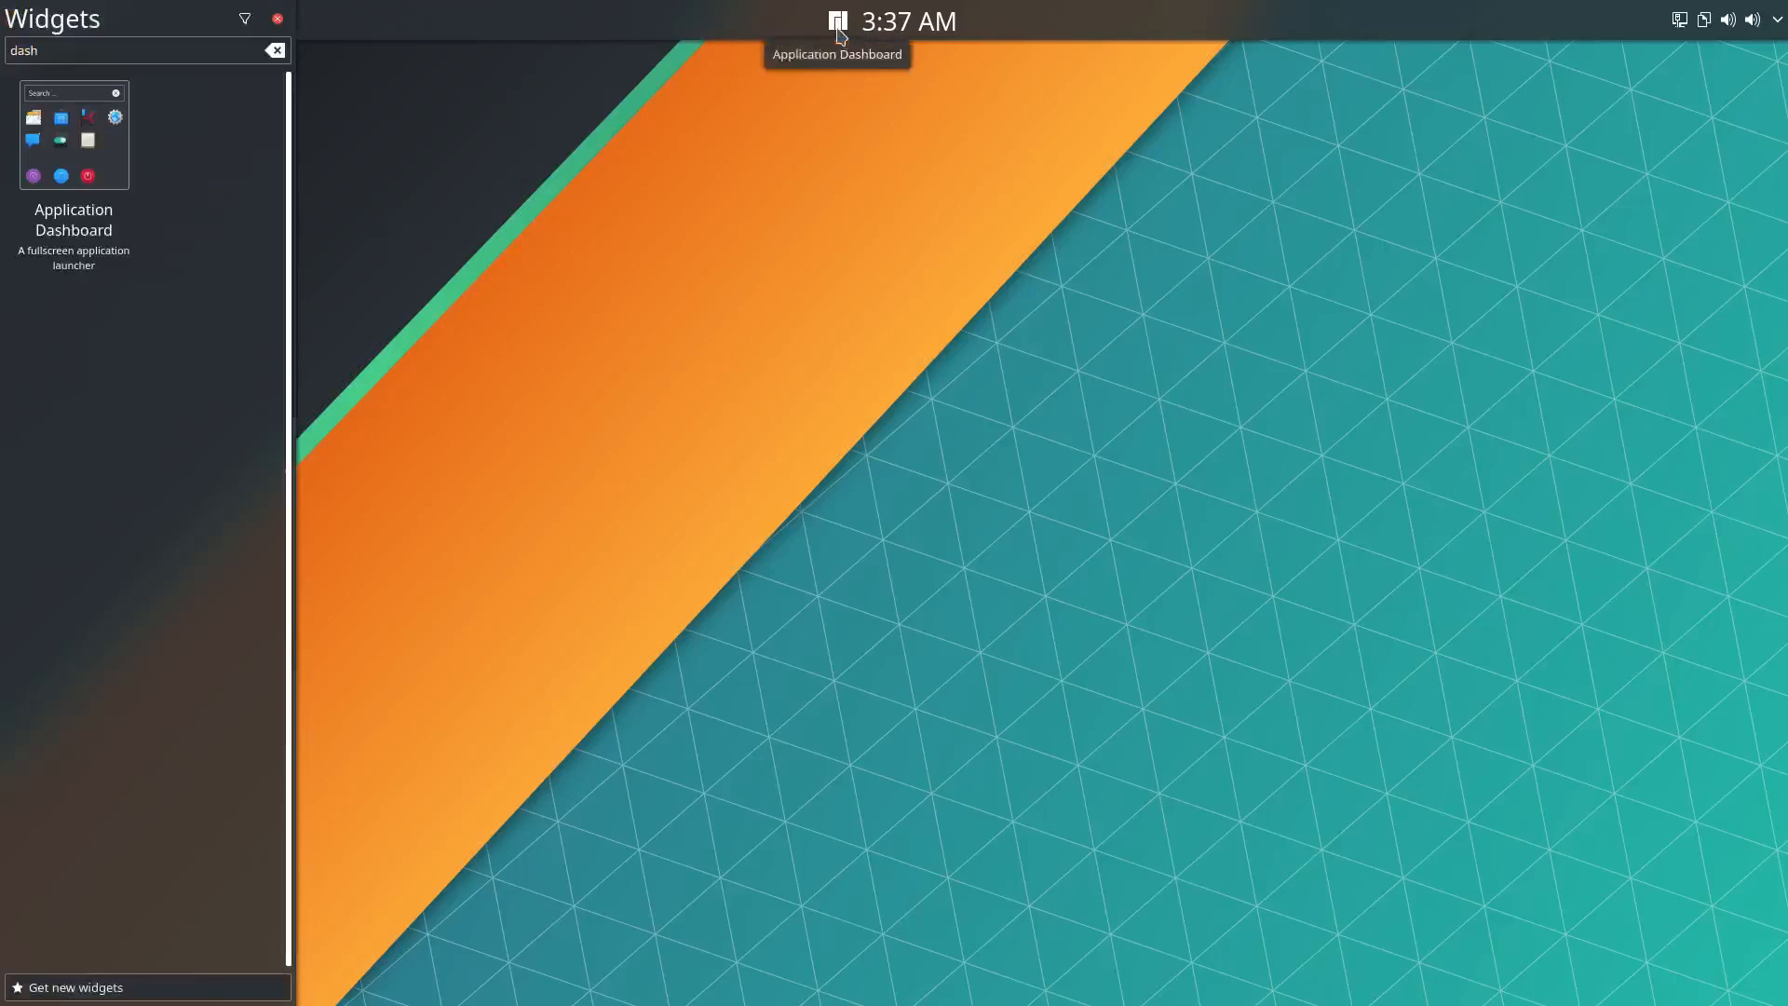
pyautogui.click(278, 19)
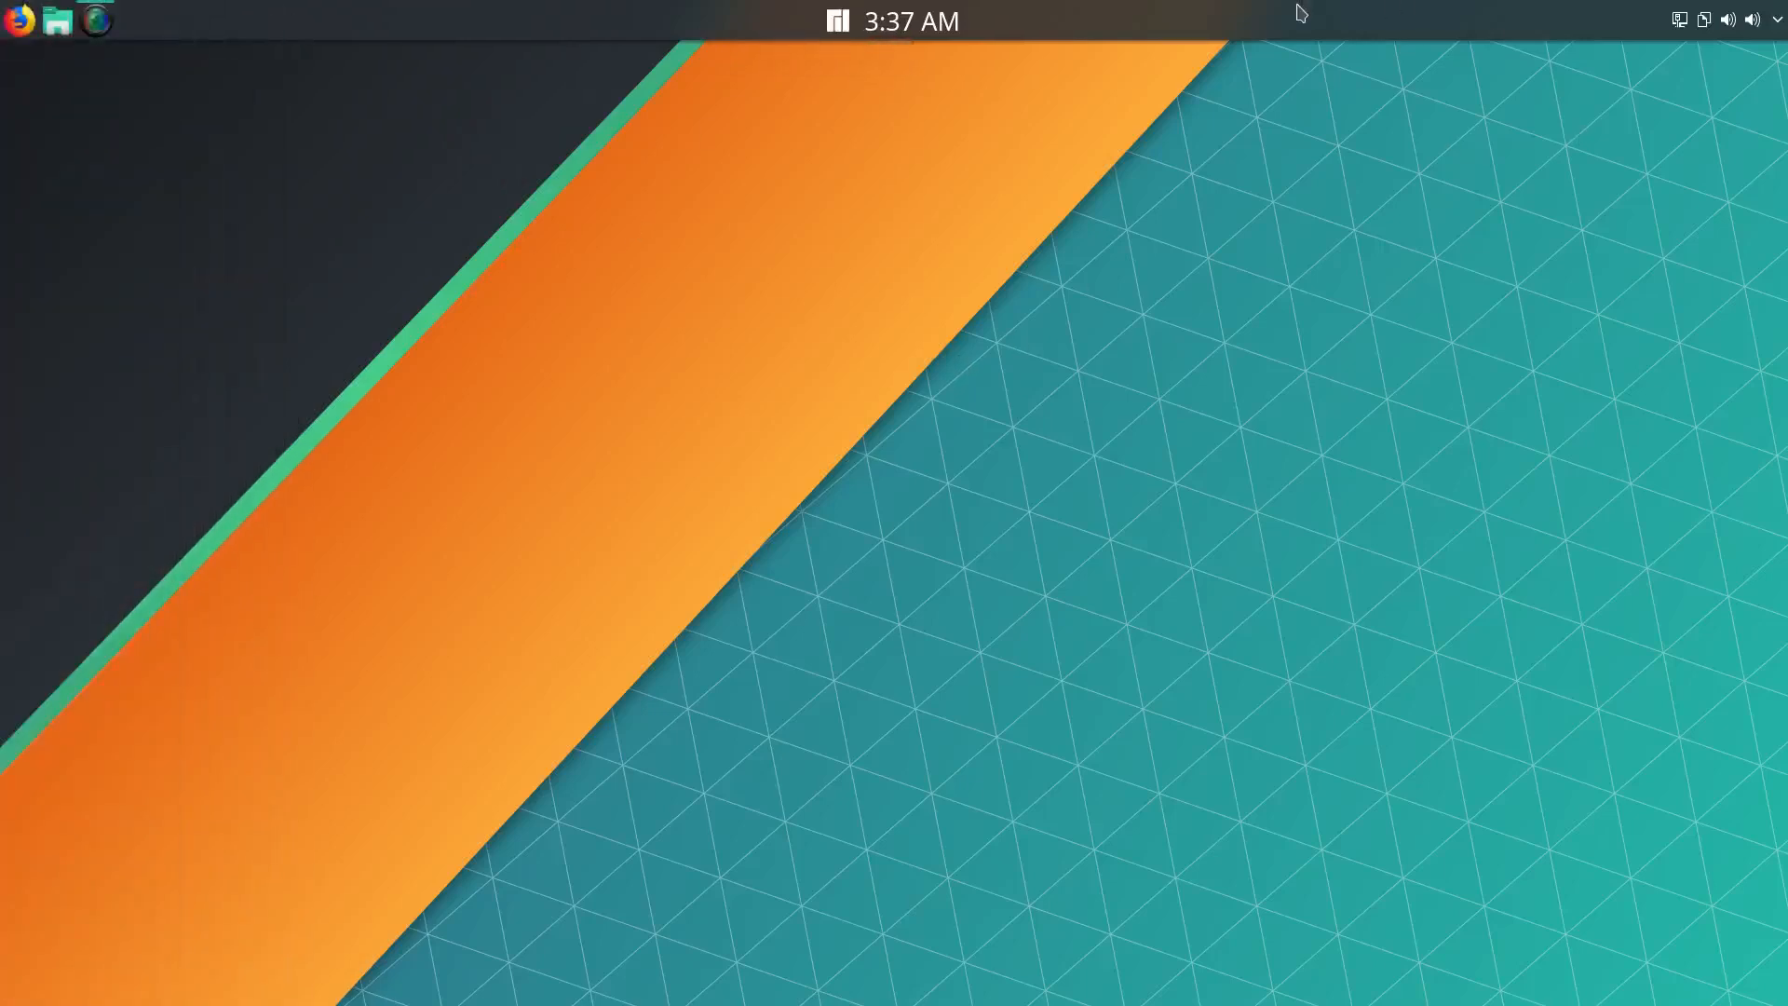
# Move the Application Dashboard launcher to the panel's left end, before the Firefox launcher, and test that it opens
pyautogui.rightClick(1190, 24)
pyautogui.click(1125, 82)
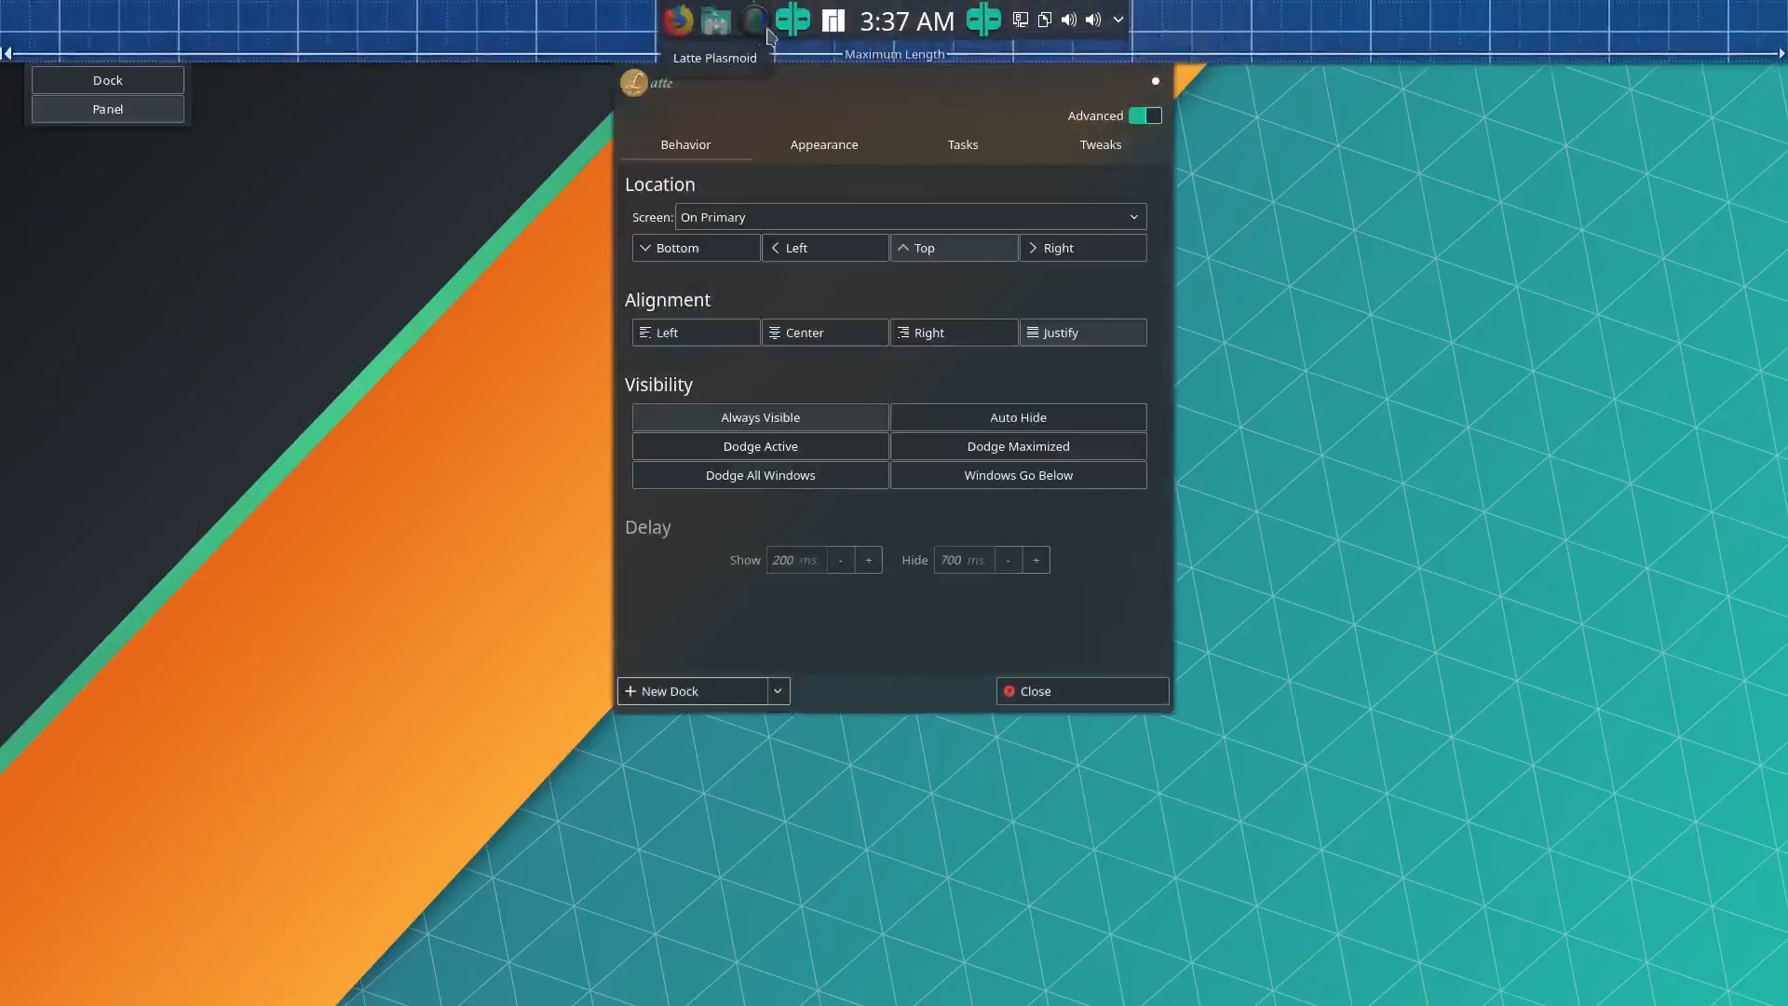
pyautogui.moveTo(832, 22); pyautogui.dragTo(659, 22)
pyautogui.click(377, 327)
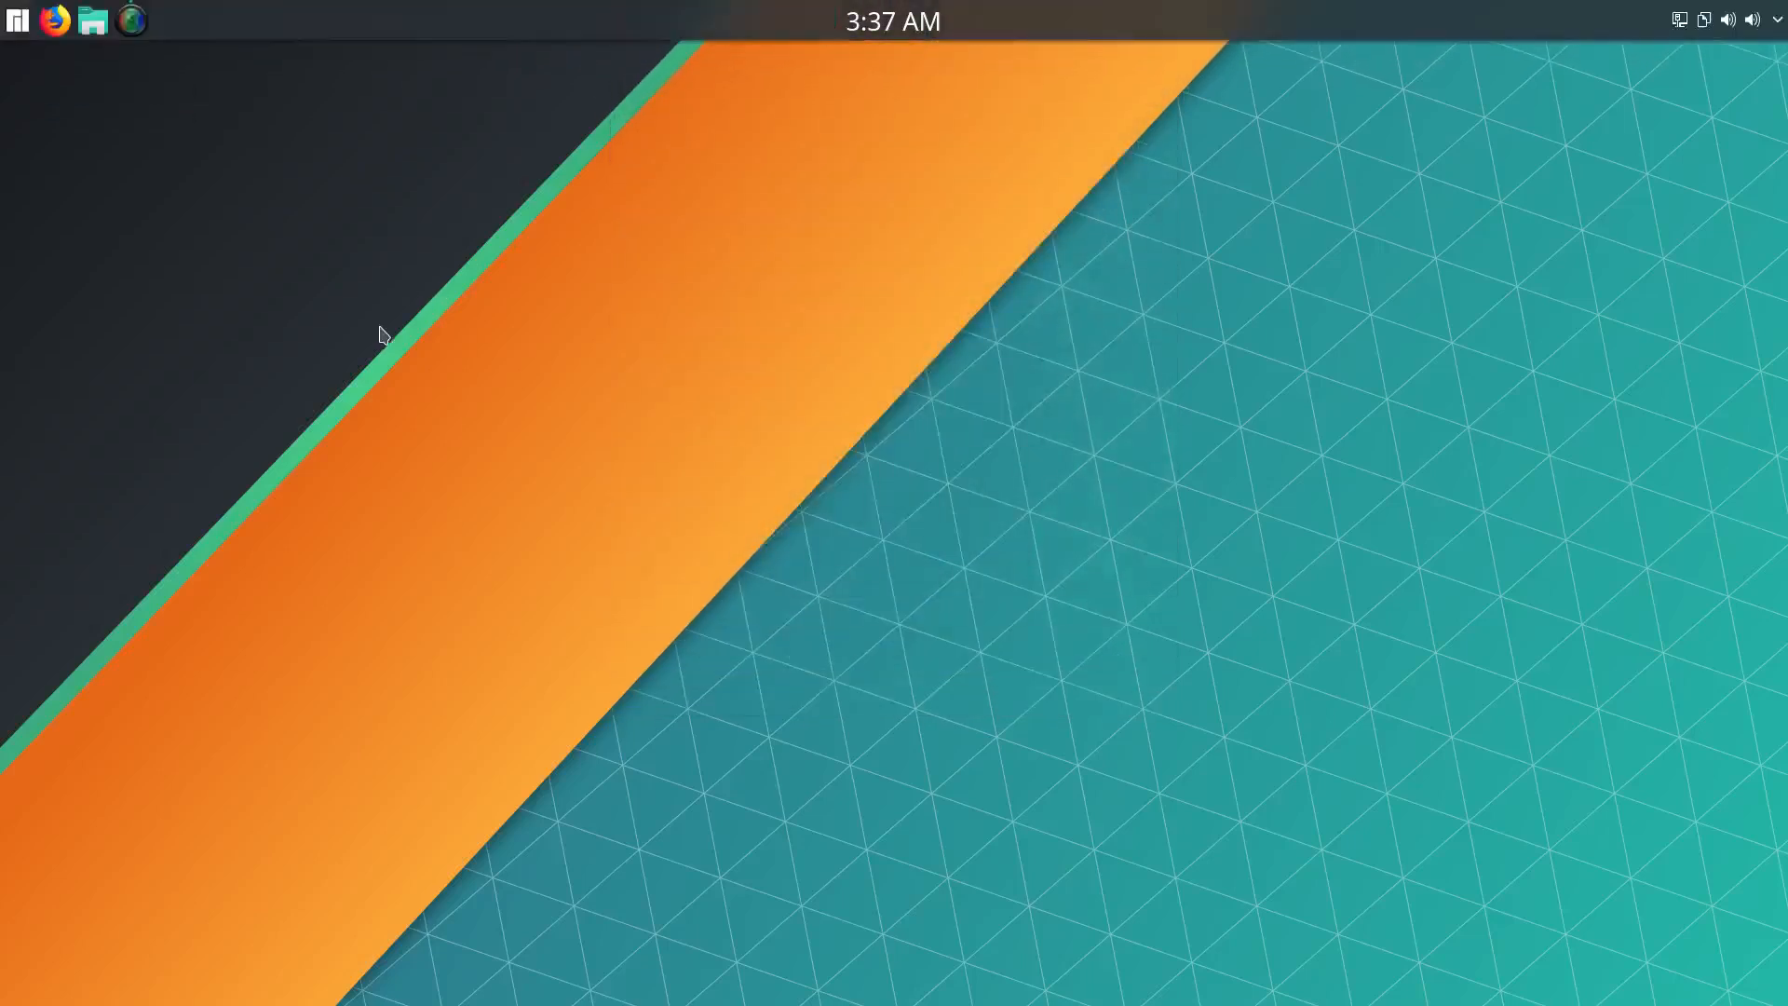
pyautogui.click(17, 23)
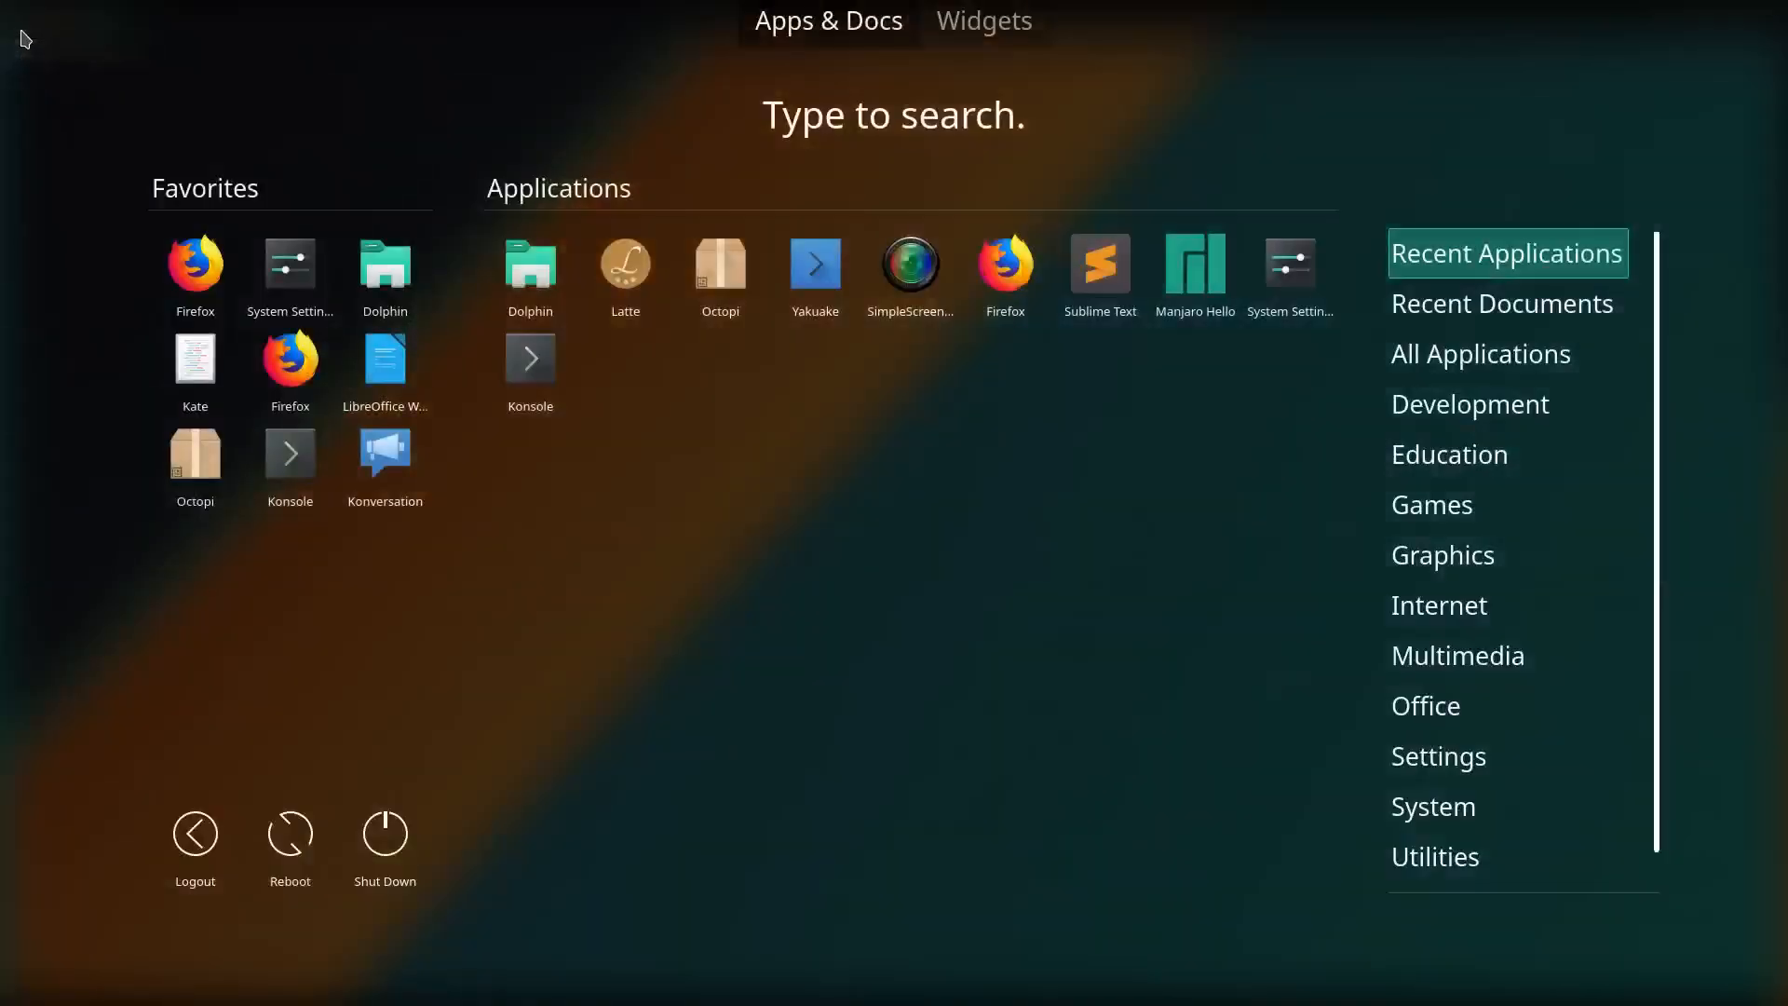
pyautogui.click(838, 637)
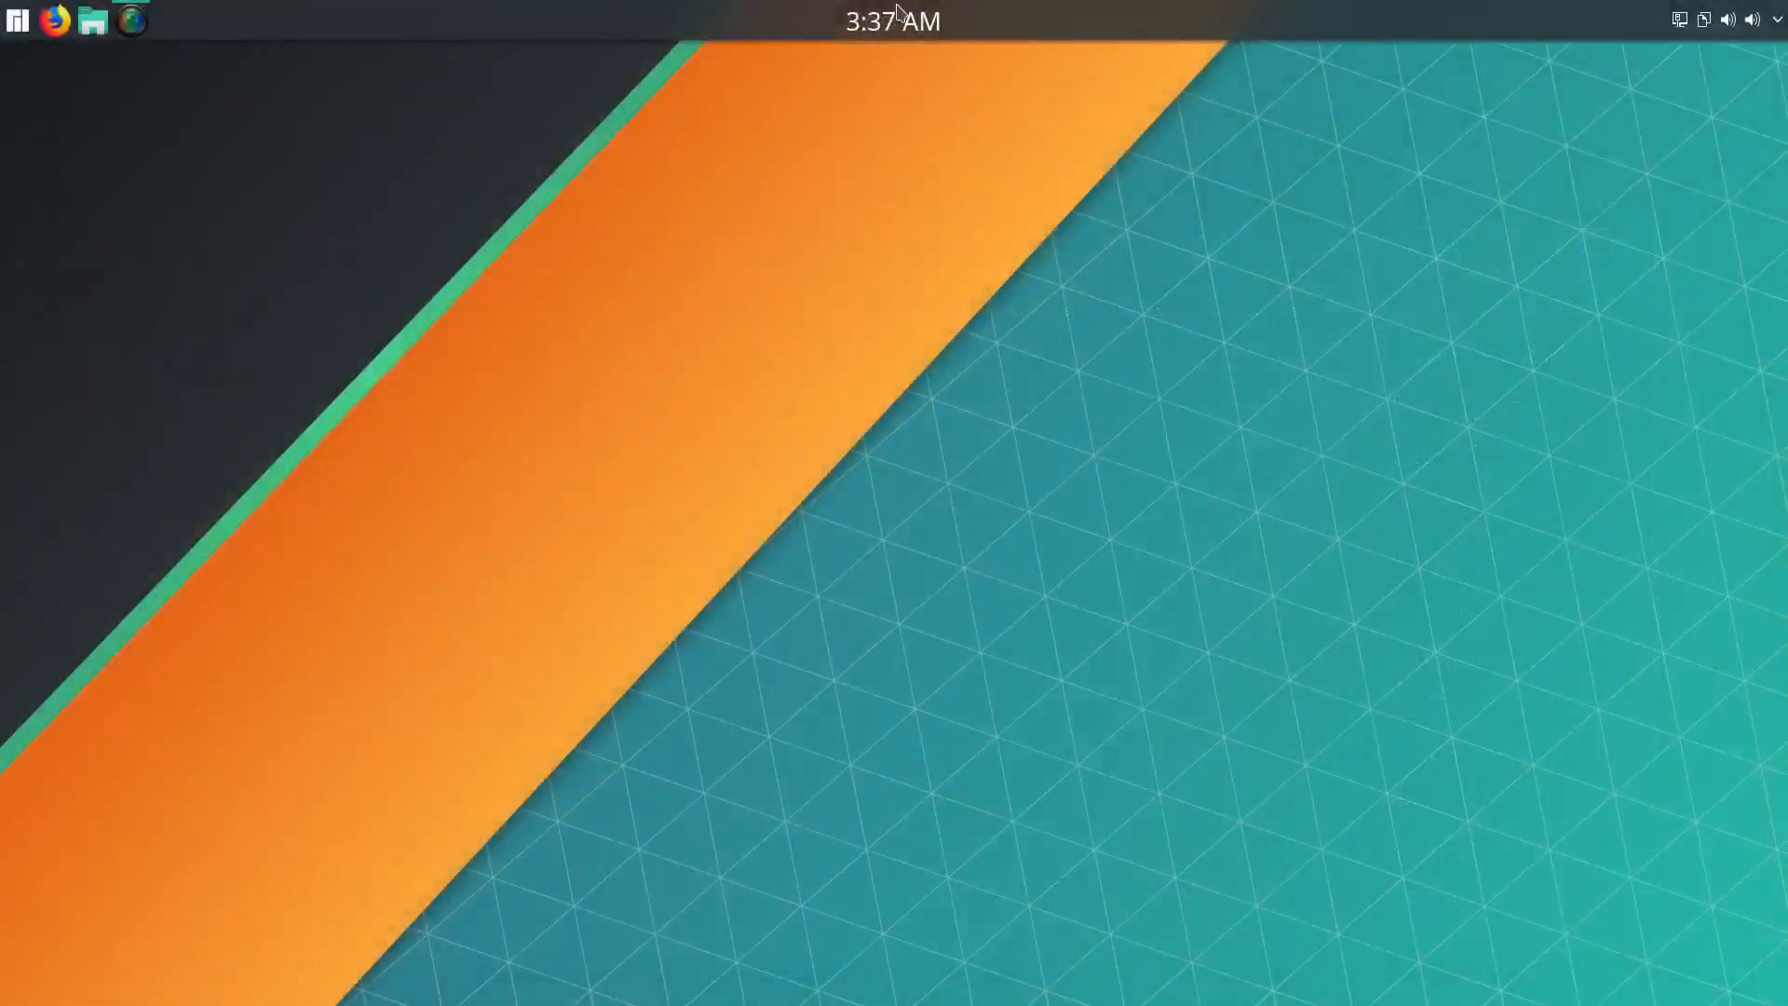
# View the calendar and timer popup of the panel's clock, and close it again
pyautogui.moveTo(897, 11)
pyautogui.rightClick(908, 22)
pyautogui.click(962, 91)
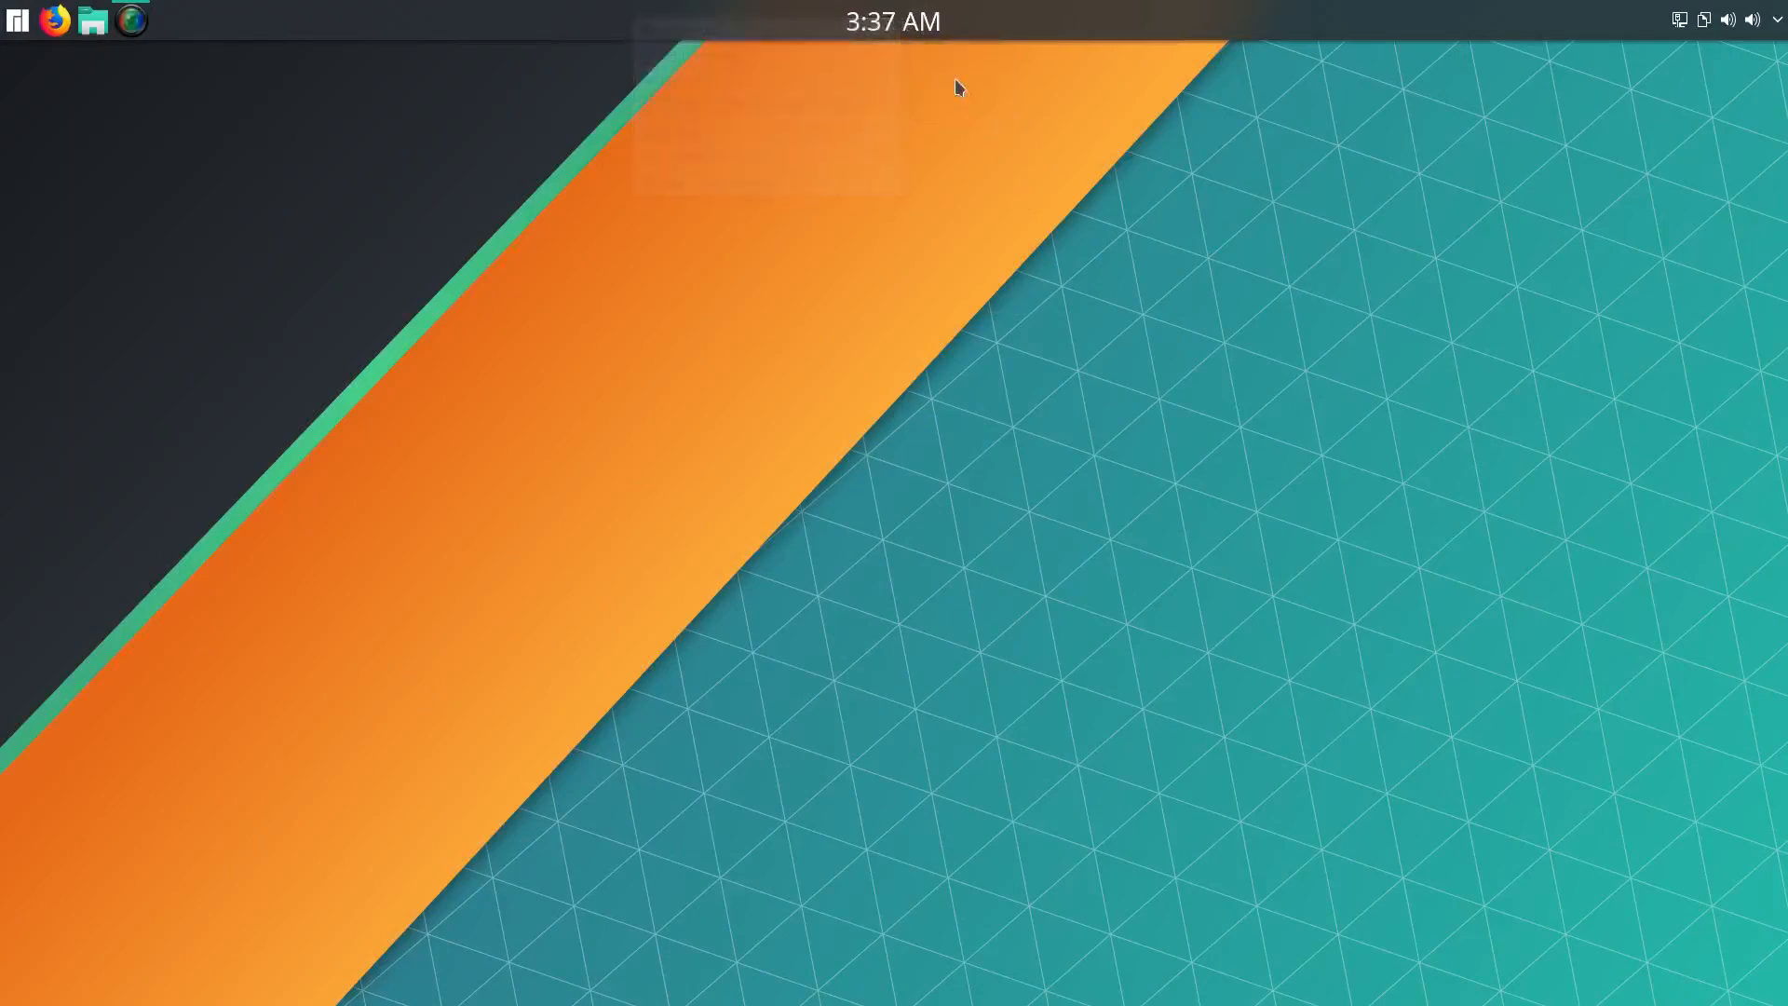
pyautogui.click(928, 31)
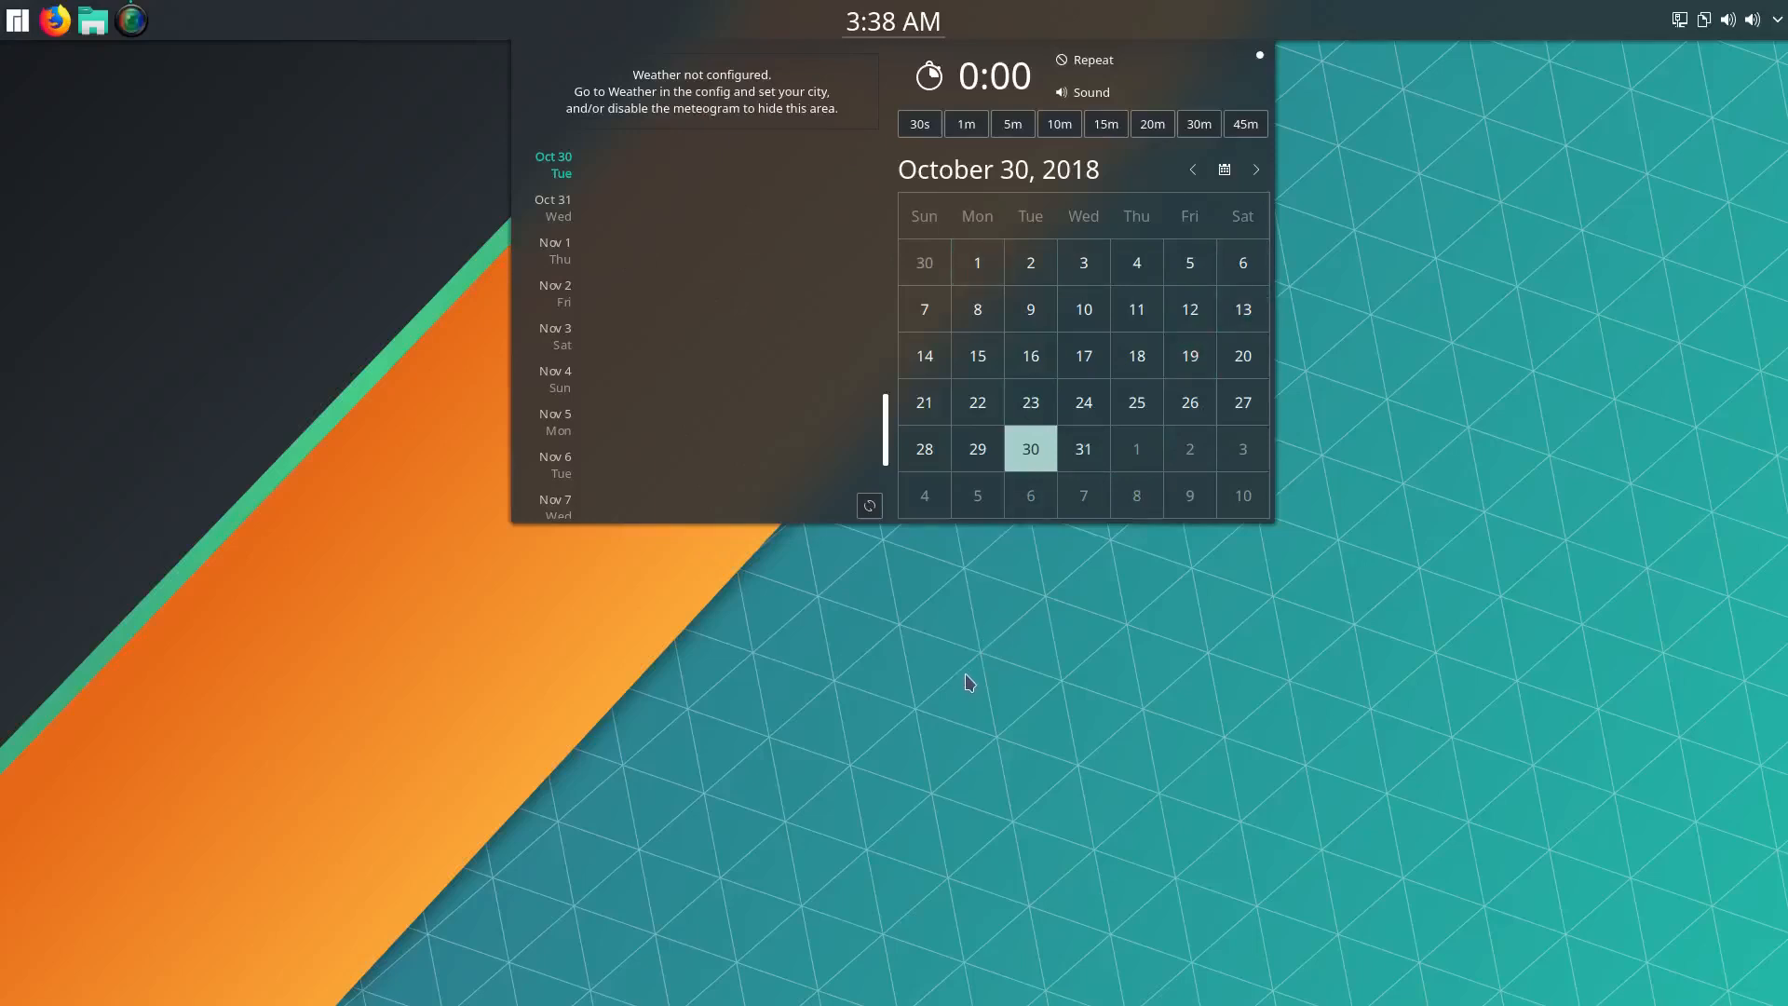
pyautogui.click(899, 28)
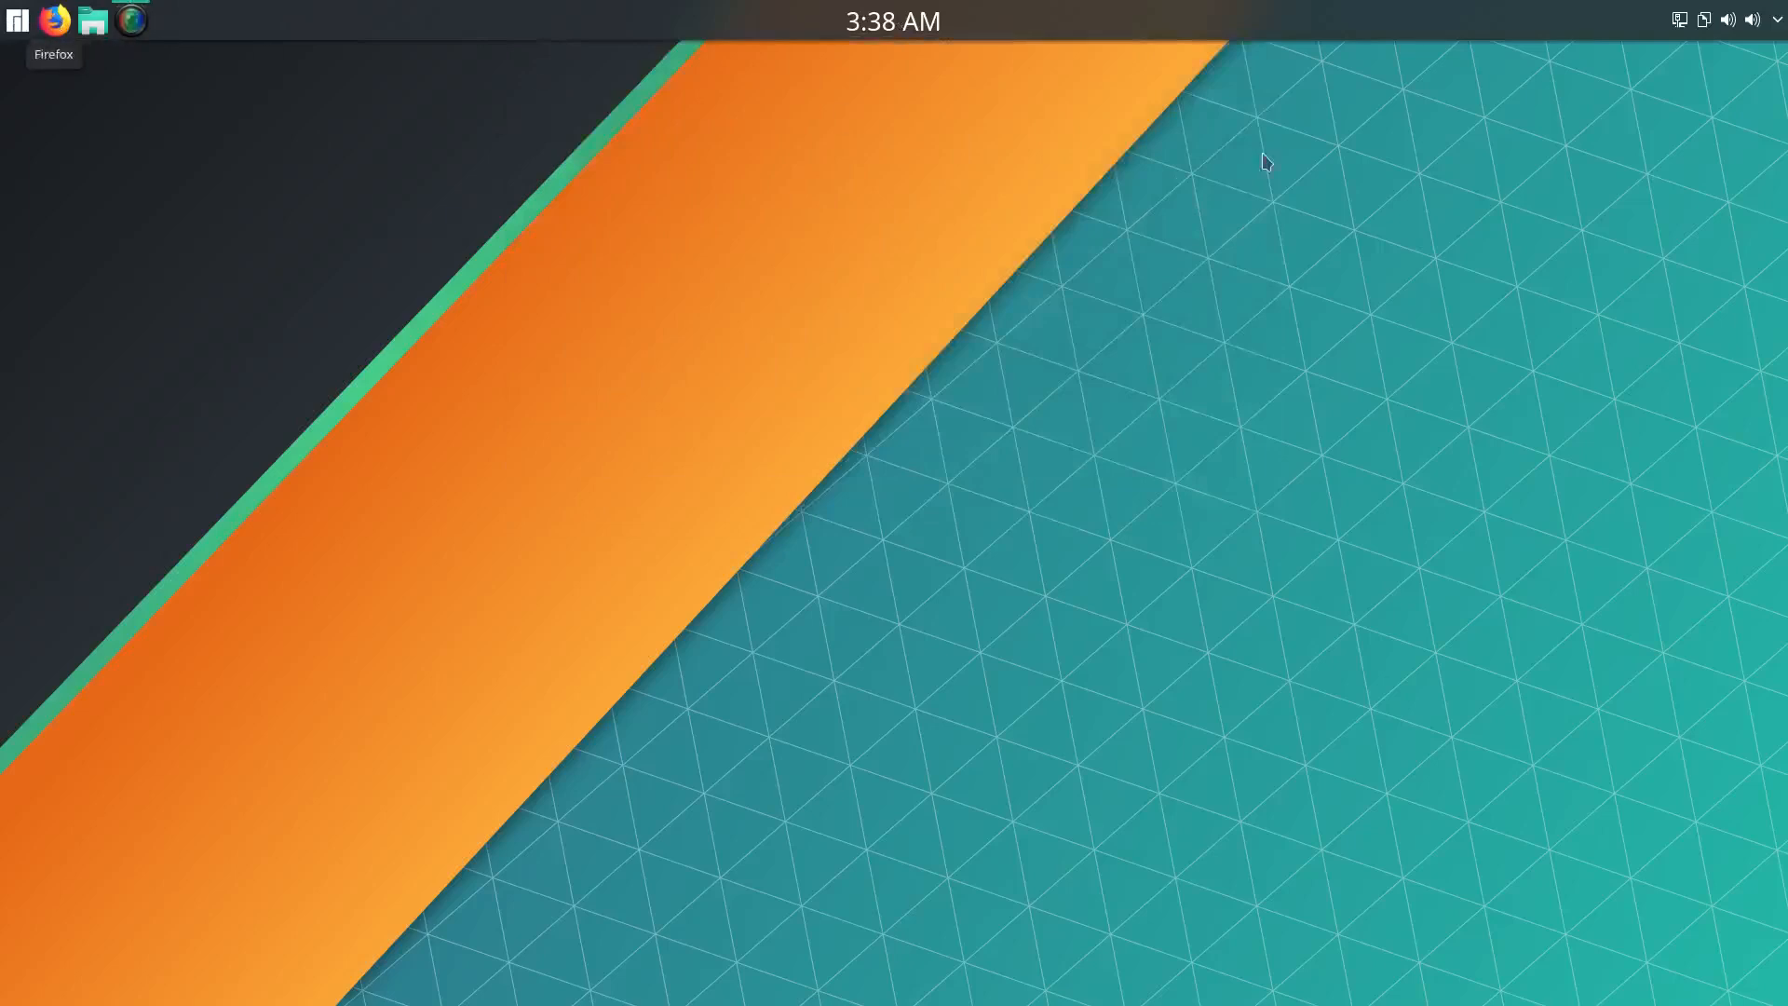
# Add the Pager widget to the panel's right end, after the System Tray, and try switching desktops with it
pyautogui.rightClick(1190, 248)
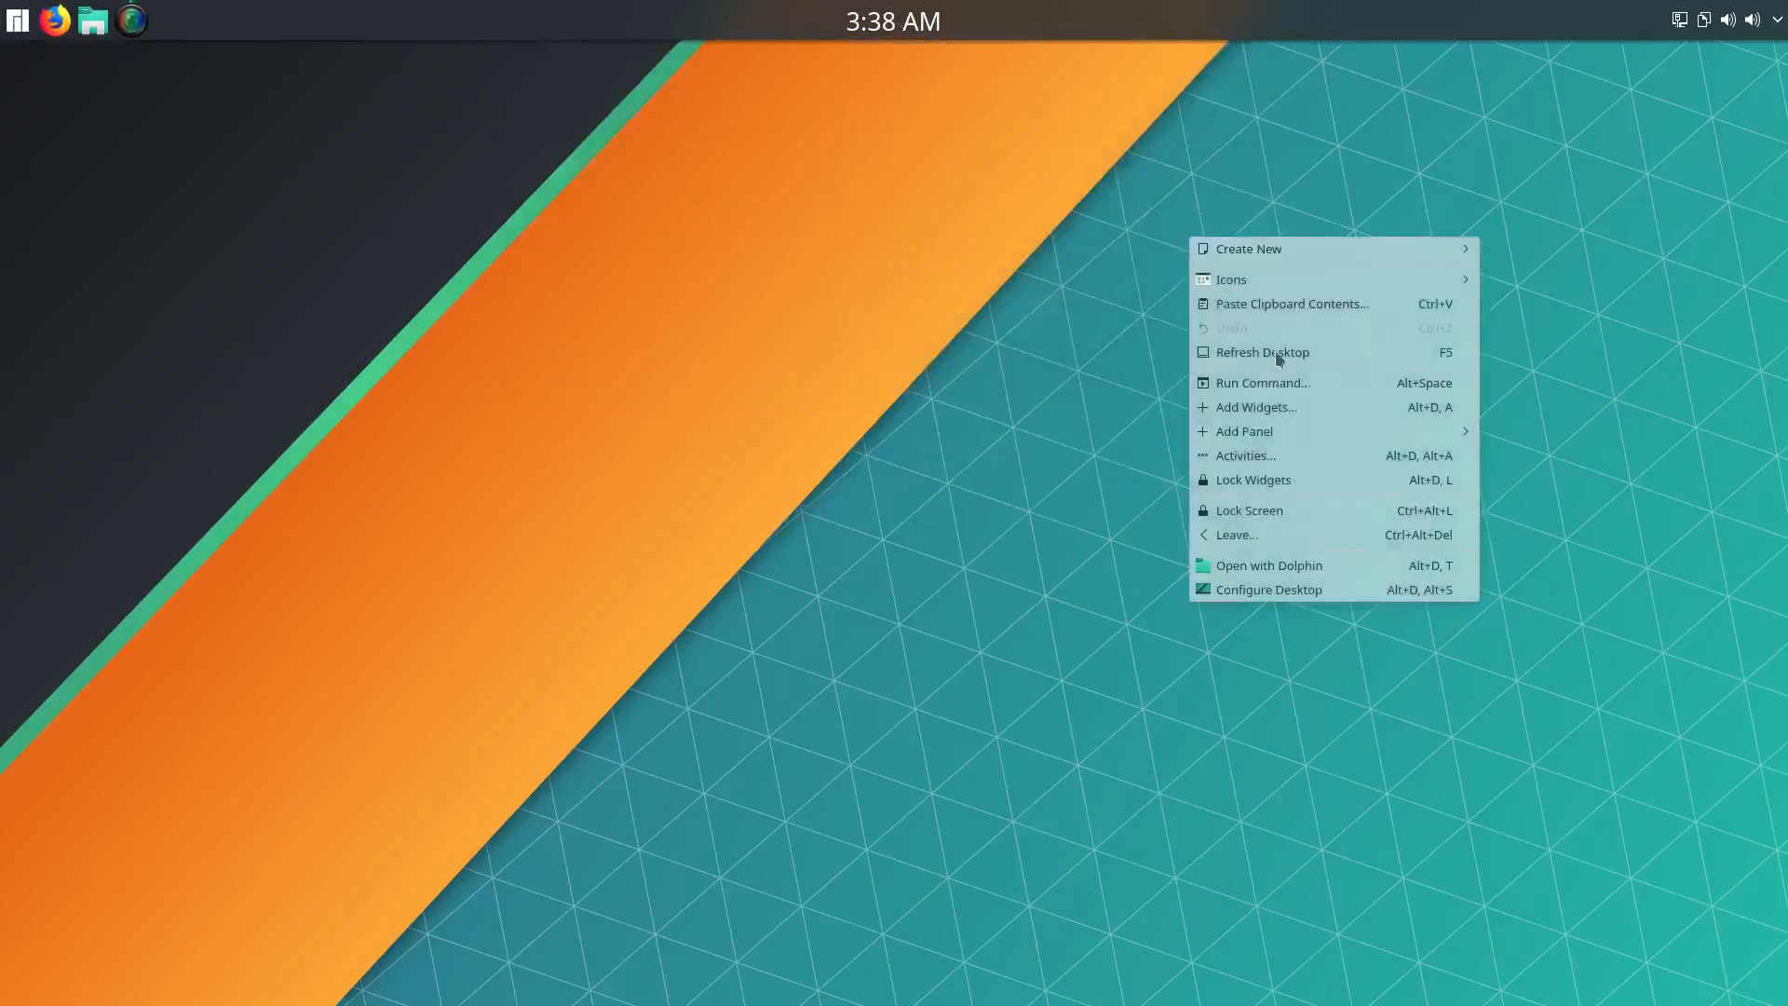
pyautogui.click(1266, 407)
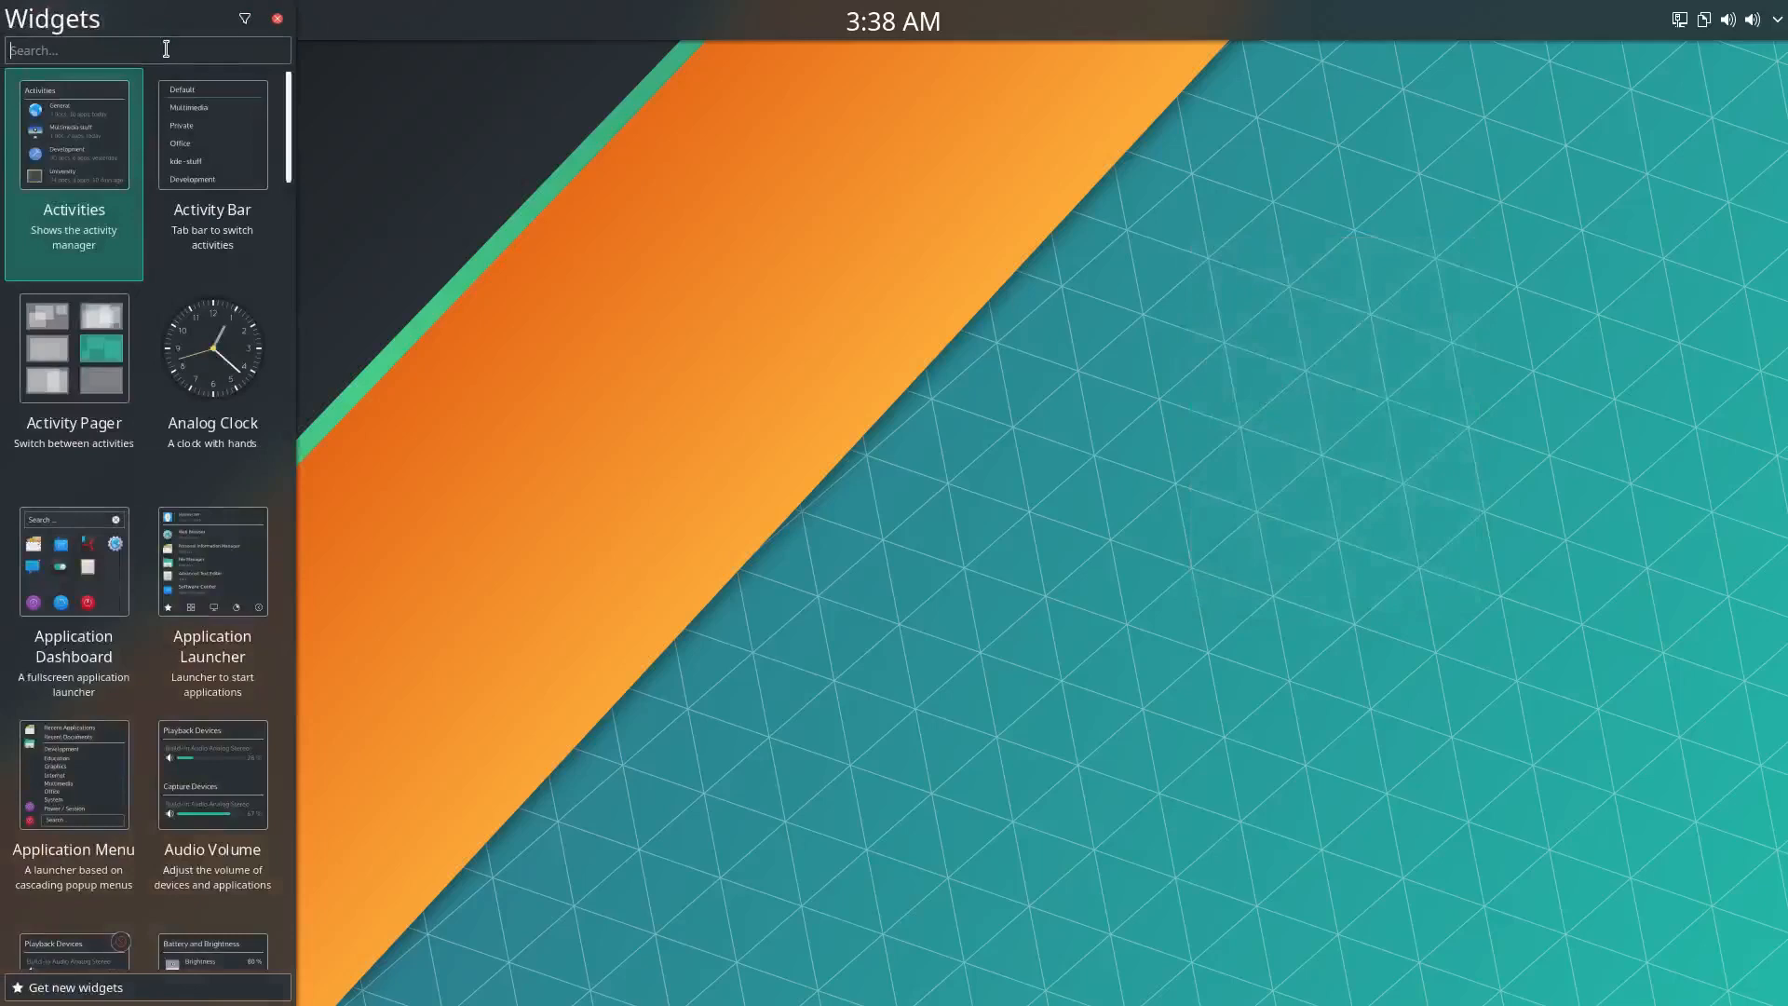
pyautogui.write('pager')
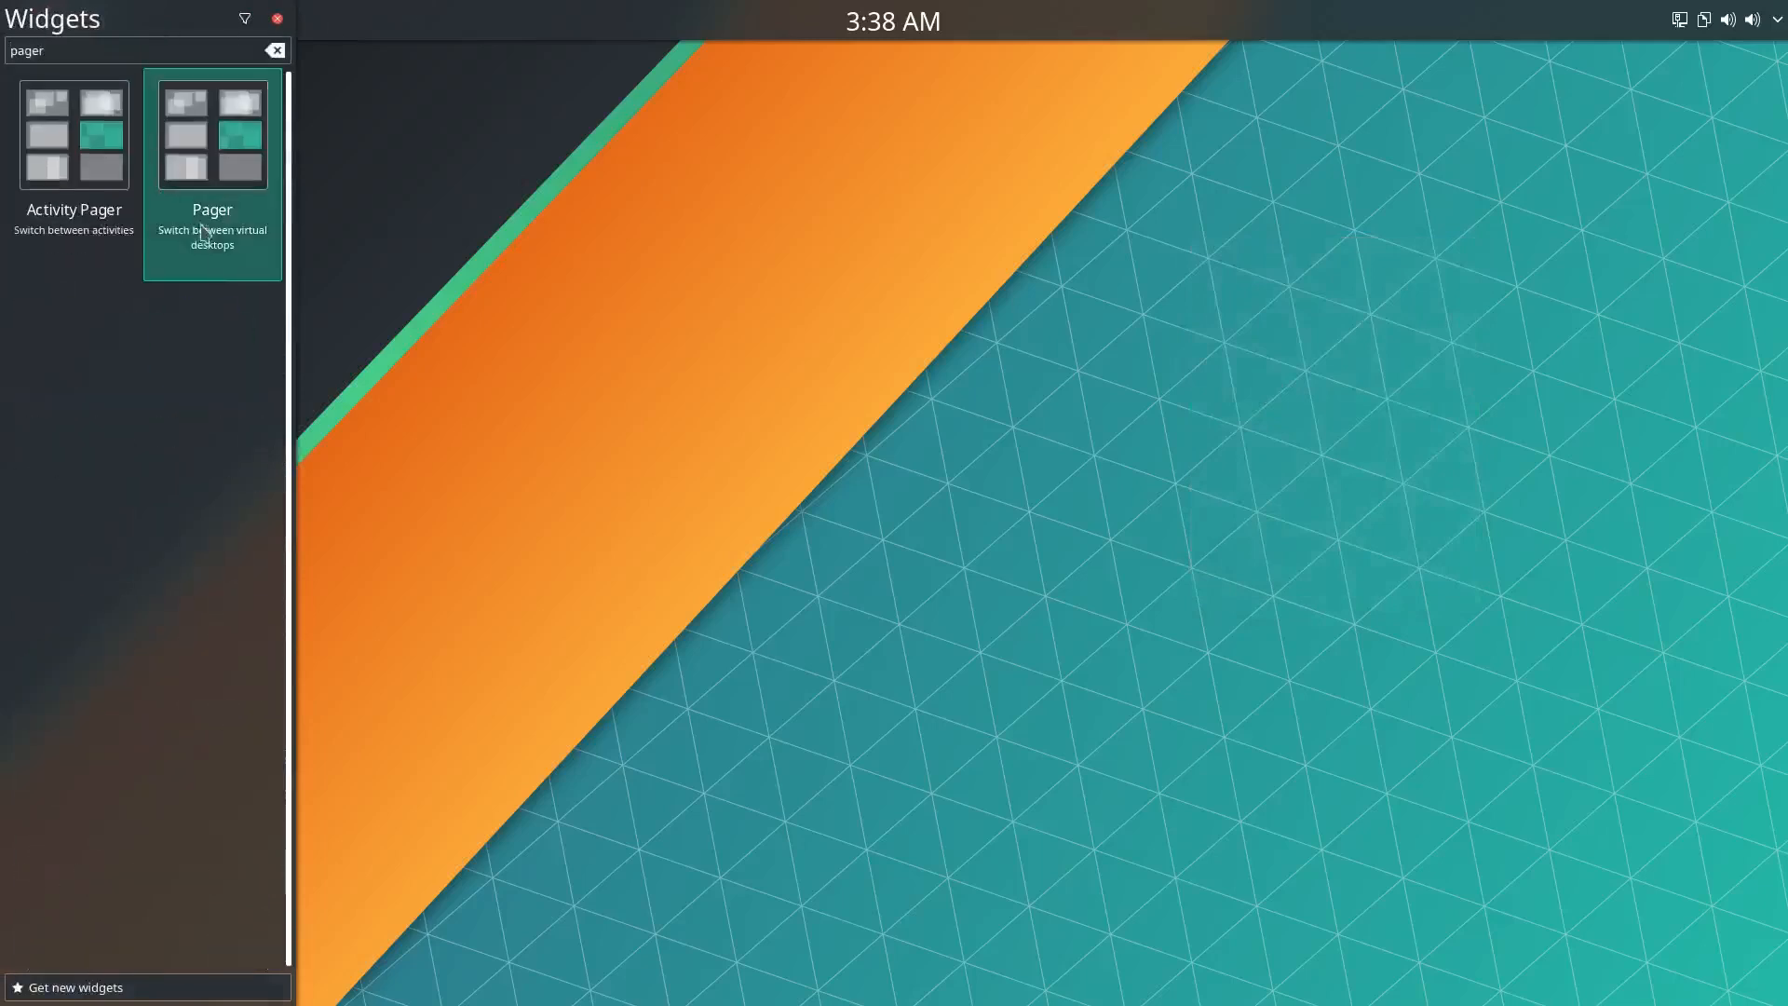
pyautogui.moveTo(225, 191); pyautogui.dragTo(1749, 28)
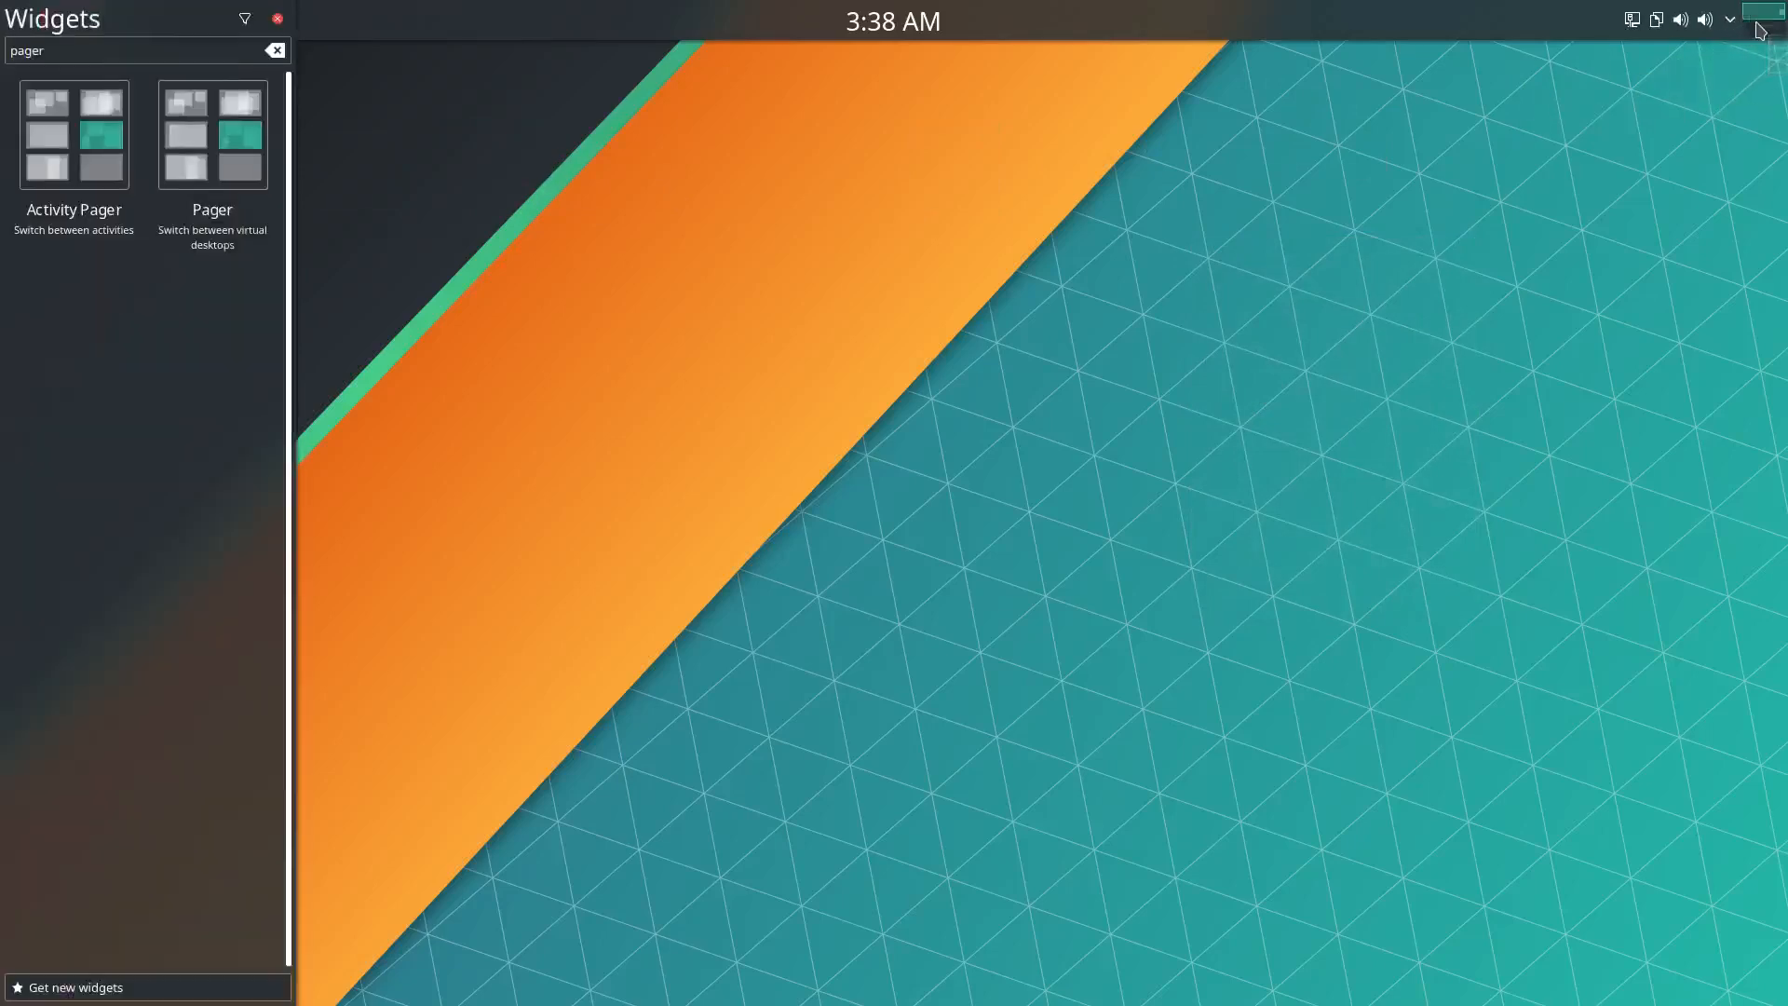
pyautogui.click(277, 19)
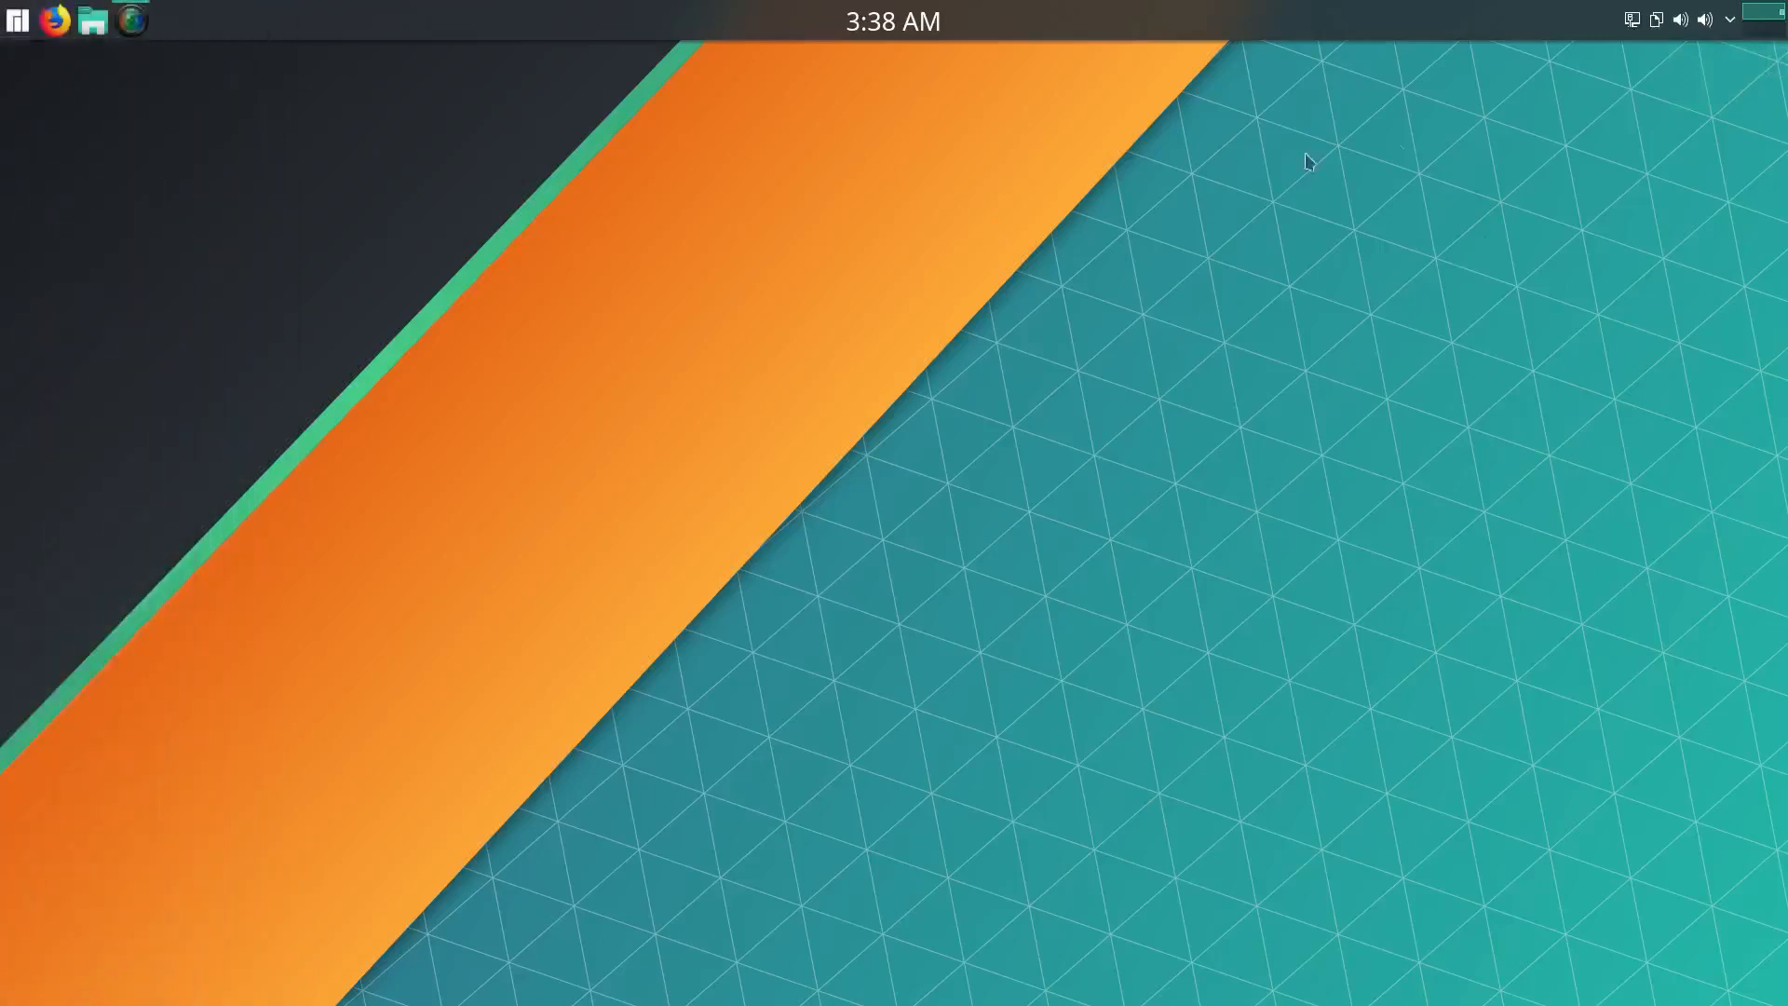
pyautogui.click(1755, 31)
pyautogui.click(1759, 17)
# Add the USwitcher widget to the right end of the top panel, after the Pager
pyautogui.rightClick(839, 365)
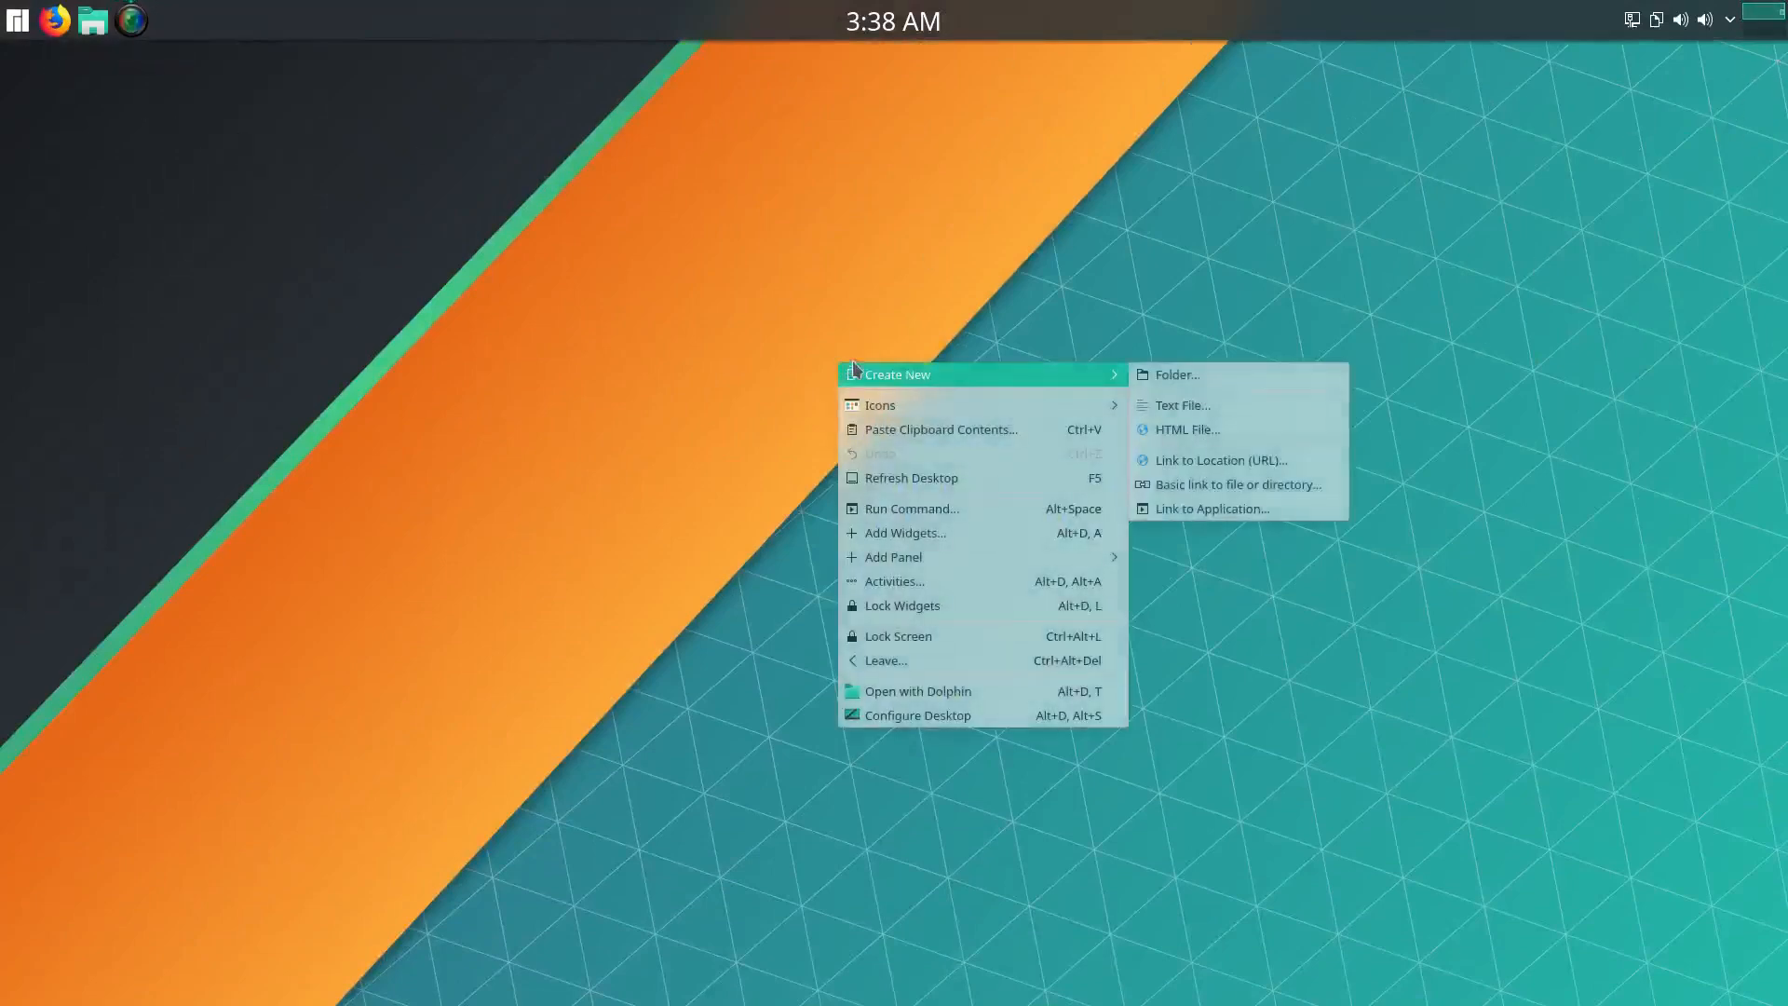
pyautogui.click(920, 538)
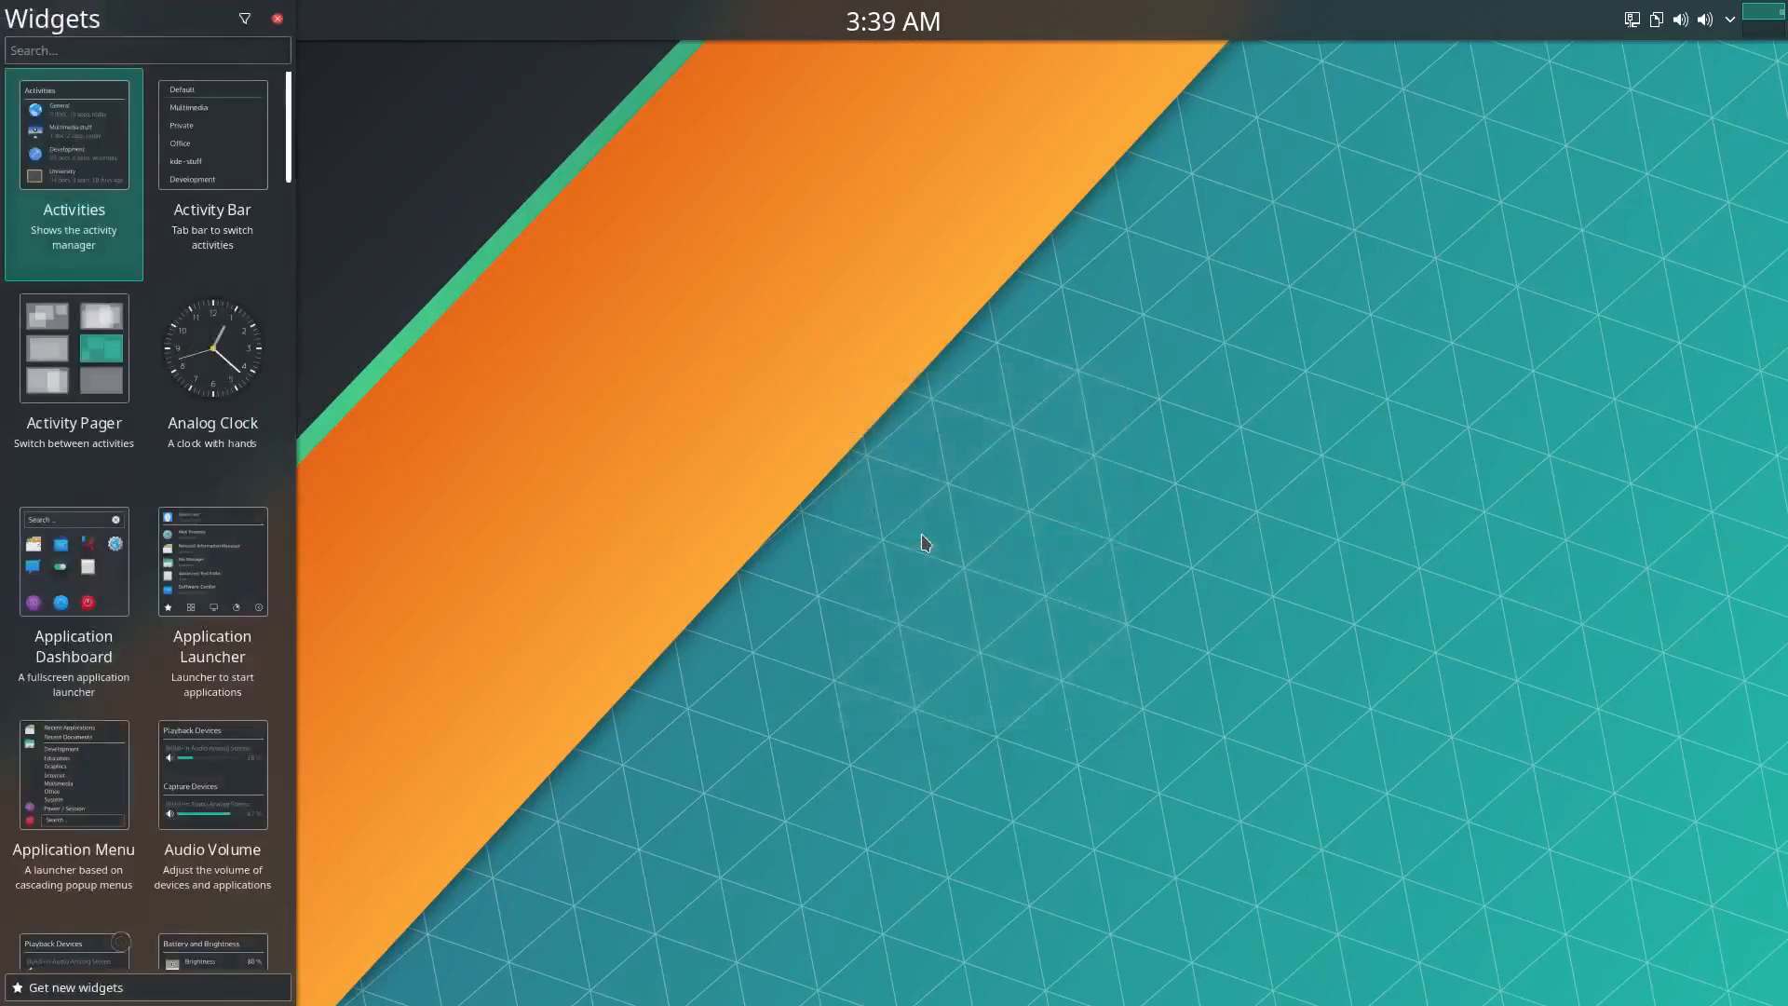
pyautogui.write('uswitch')
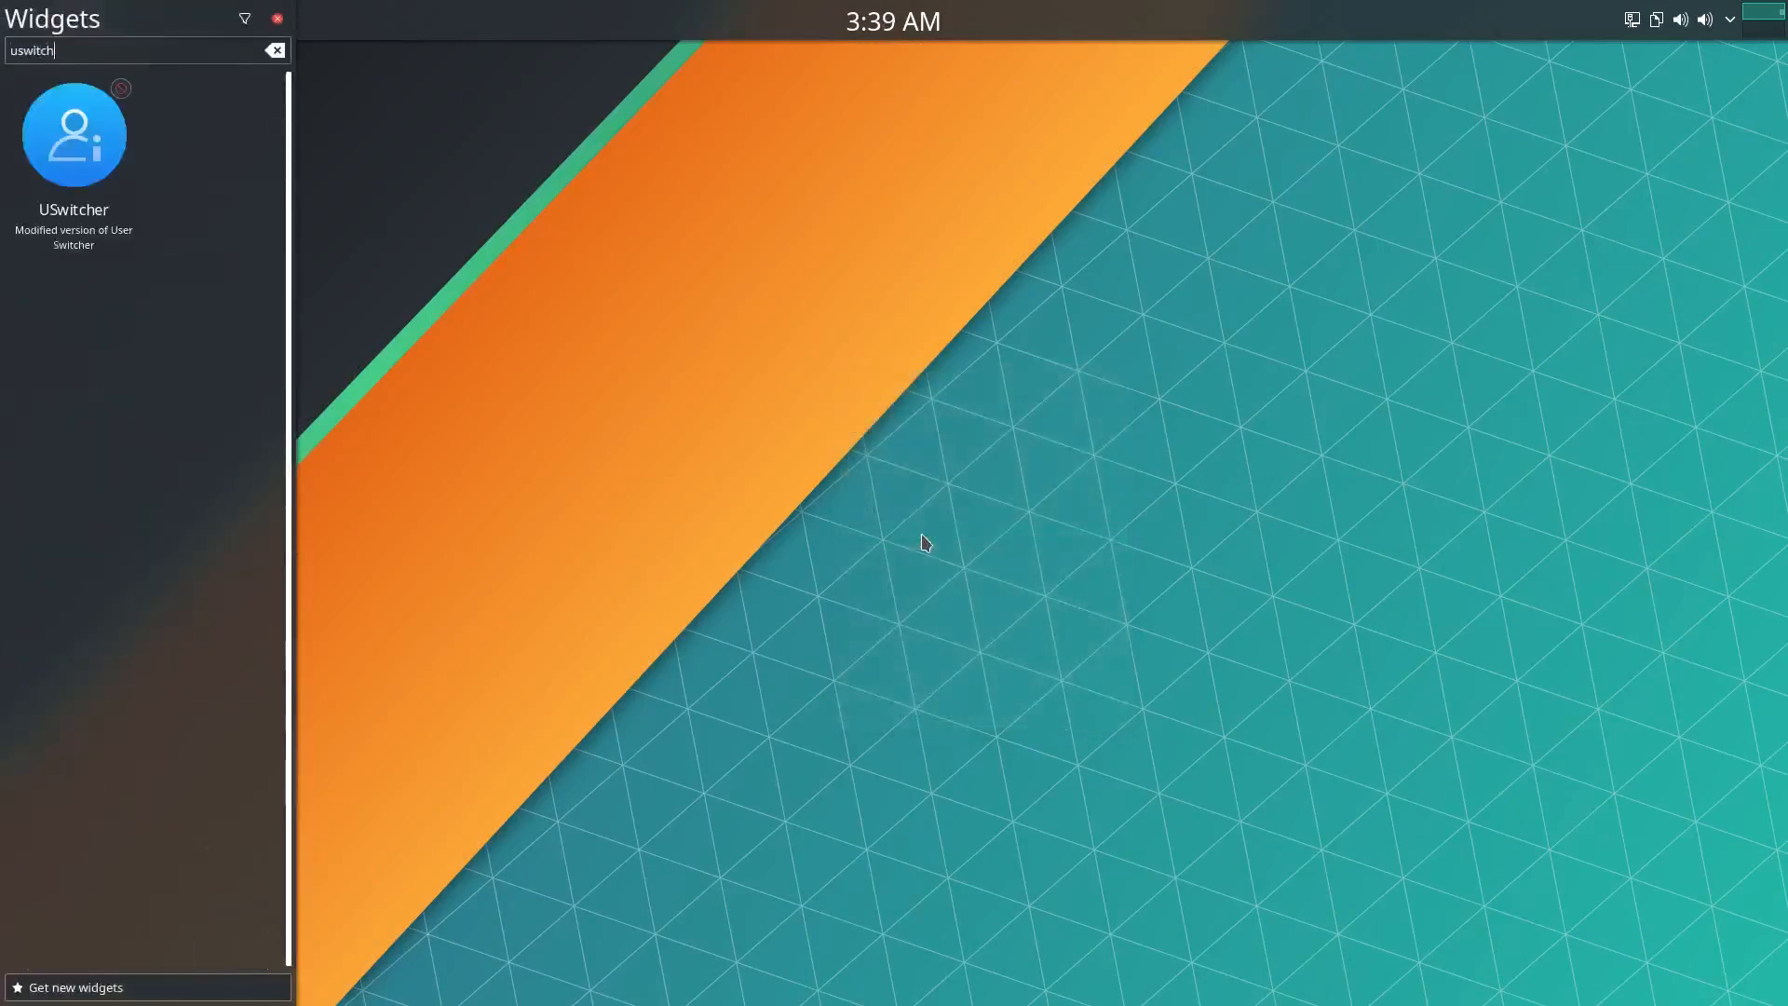
pyautogui.moveTo(126, 177); pyautogui.dragTo(1760, 32)
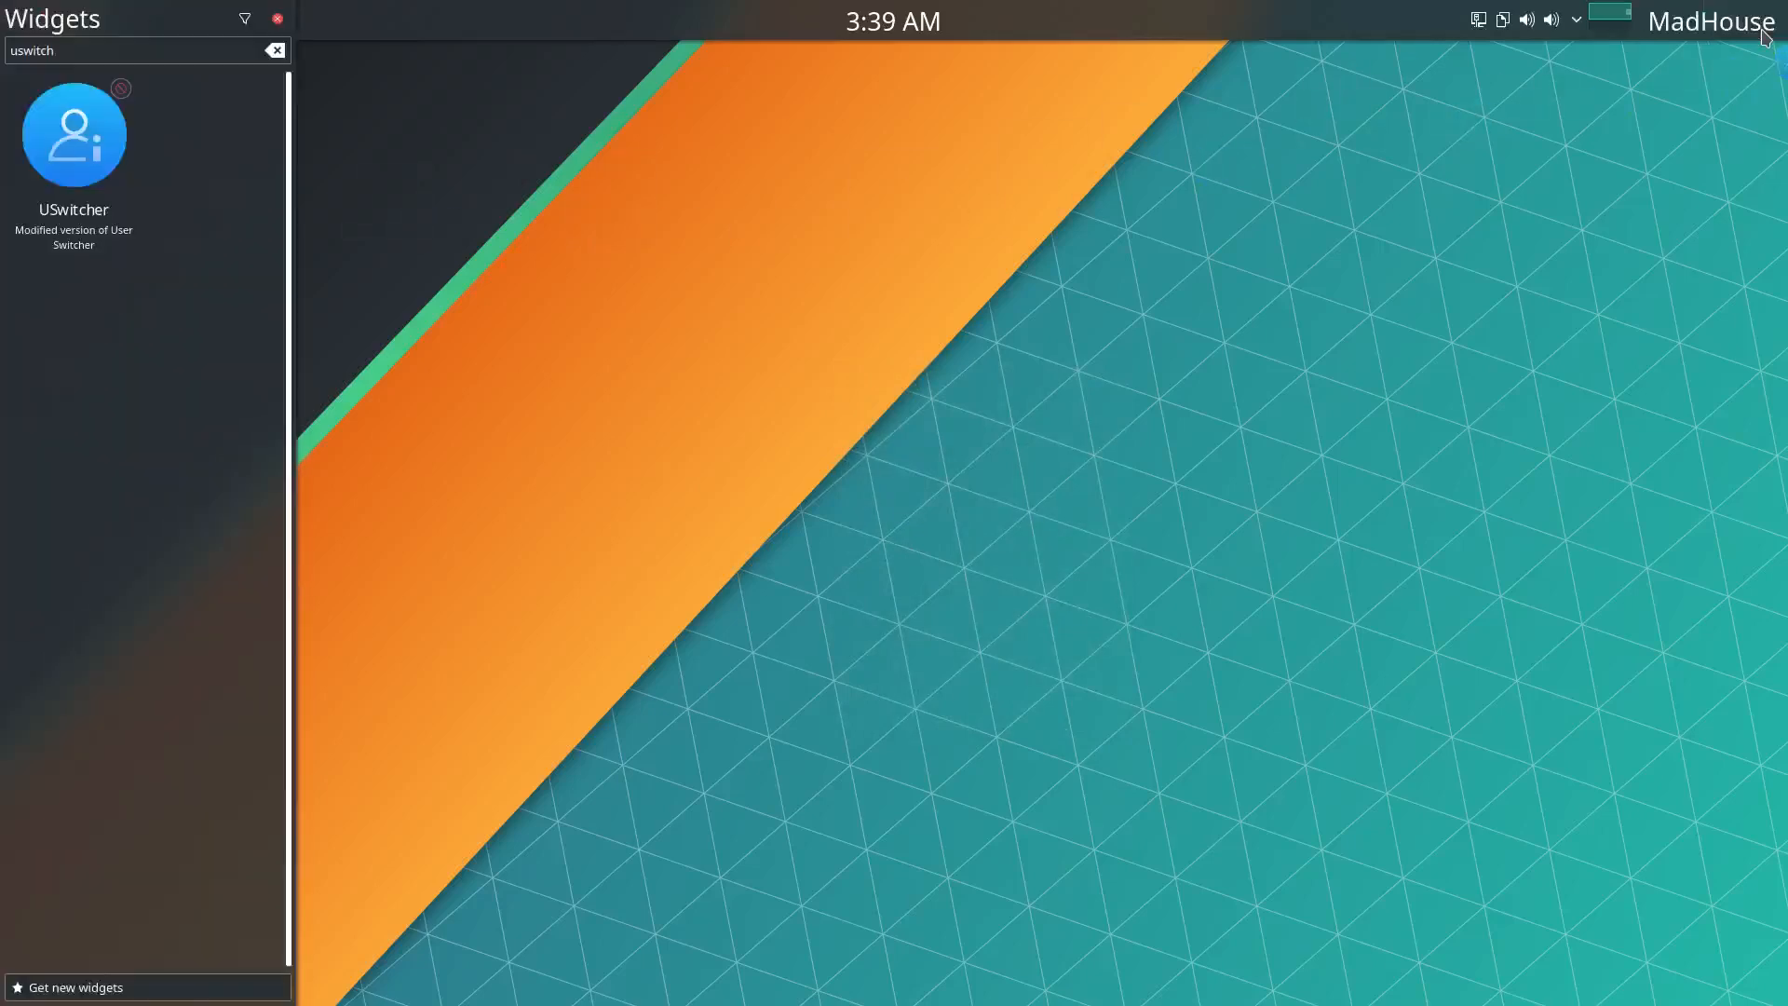
pyautogui.click(276, 19)
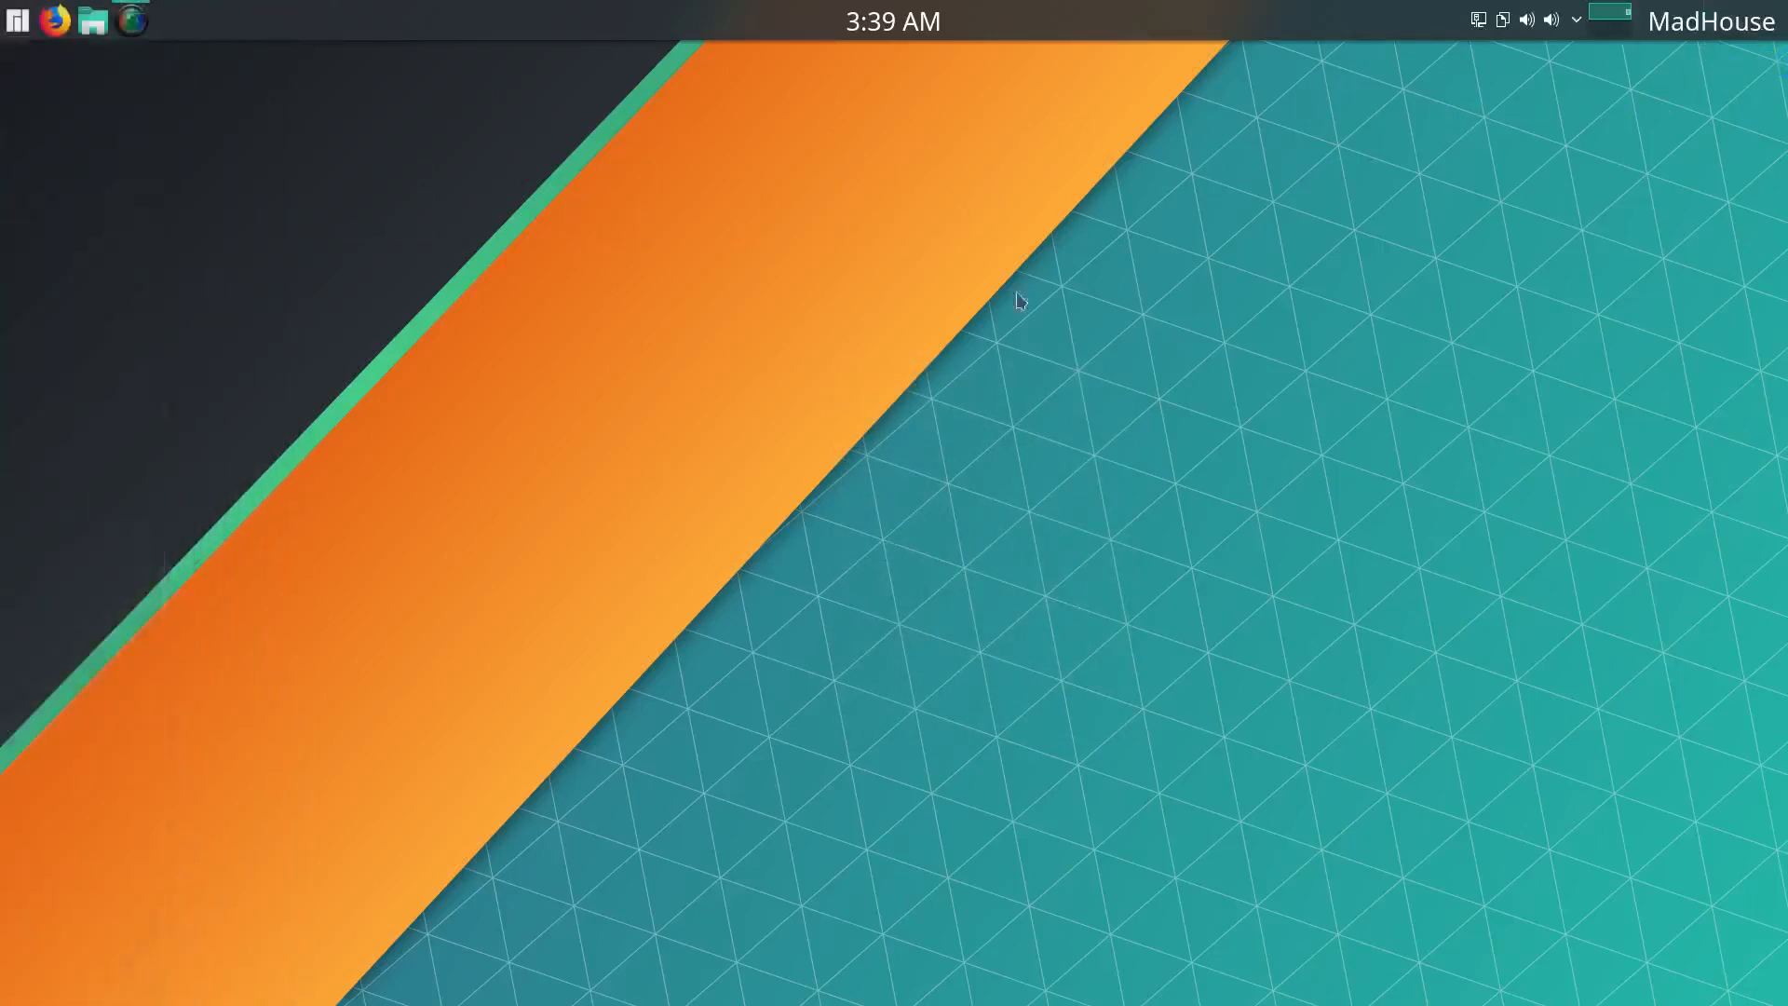
# Configure the USwitcher widget's layout to show only the avatar
pyautogui.rightClick(1718, 45)
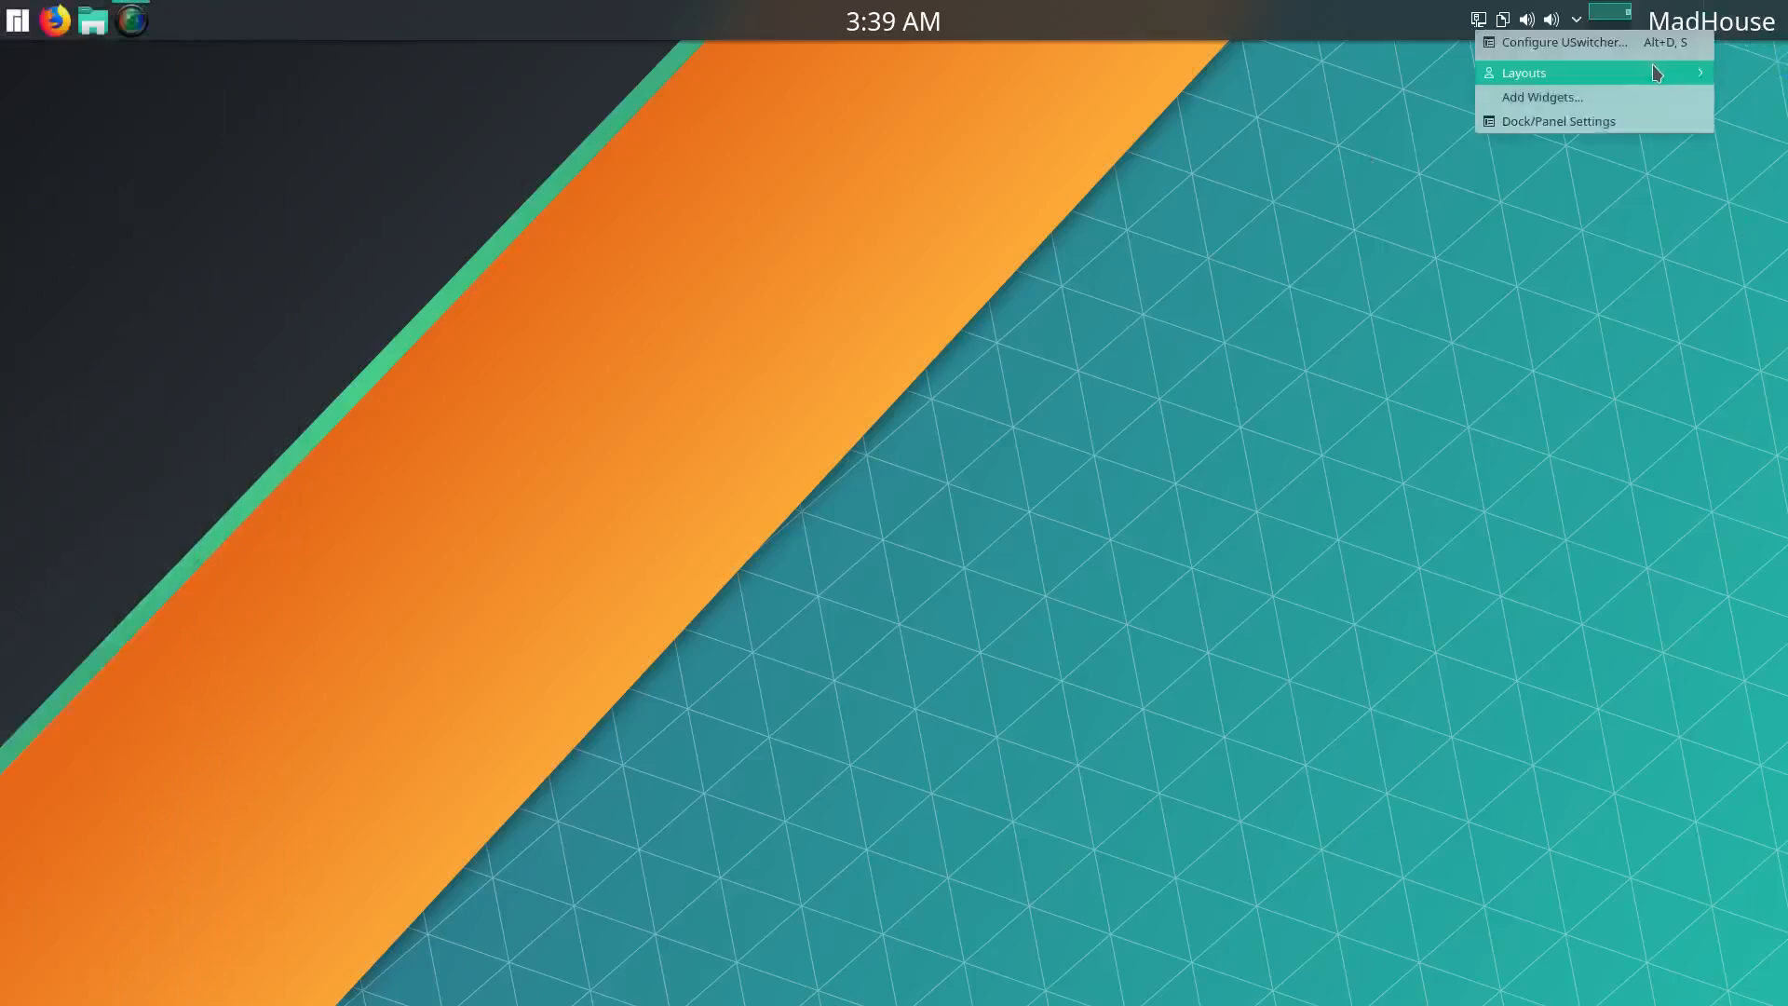
pyautogui.click(1629, 43)
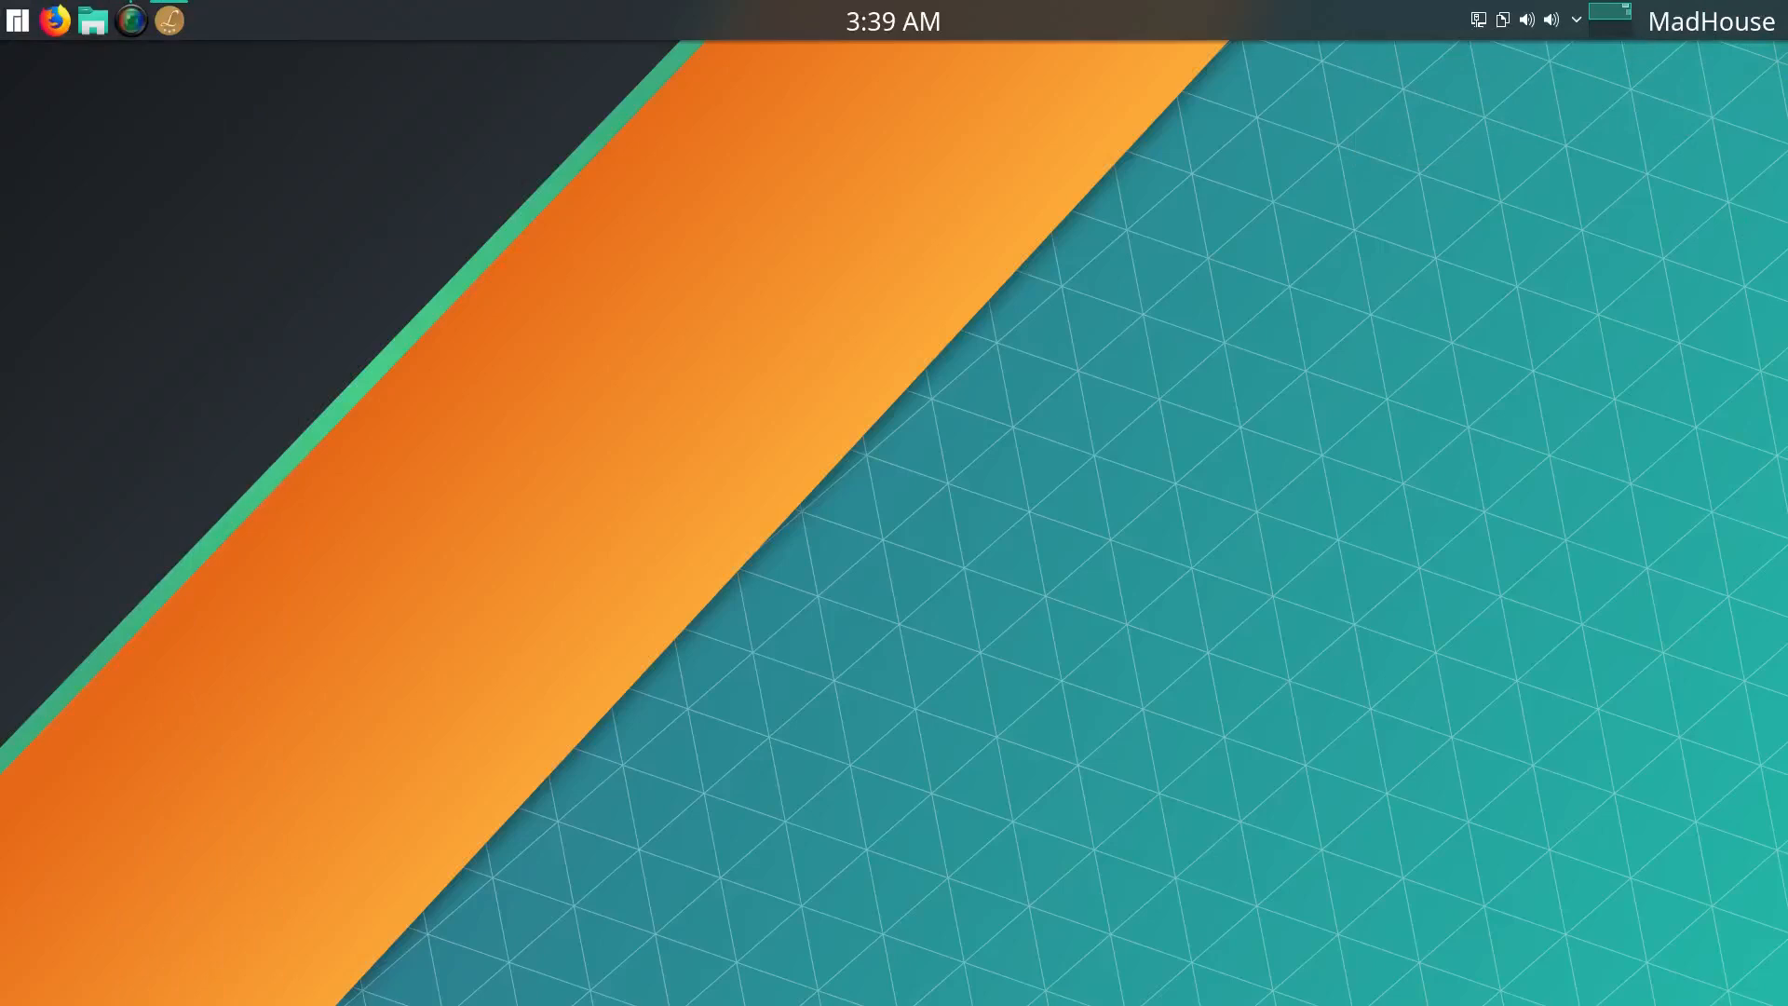
pyautogui.moveTo(1073, 319); pyautogui.dragTo(757, 291)
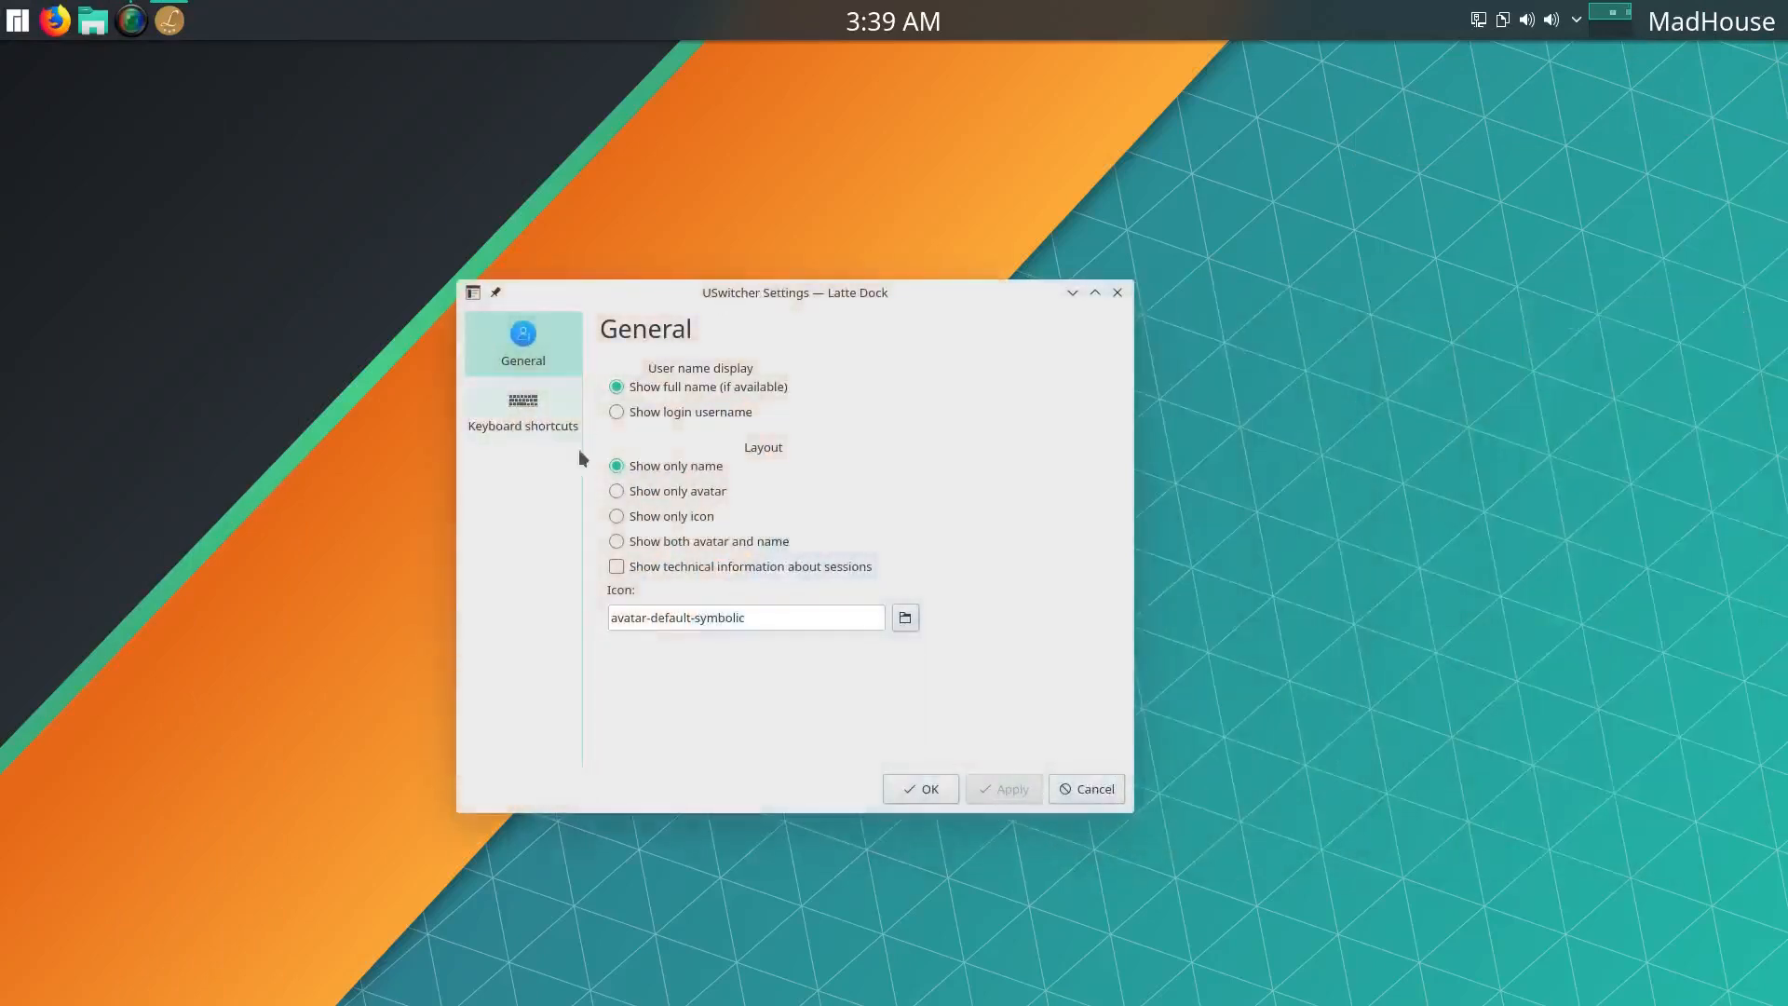
pyautogui.click(620, 494)
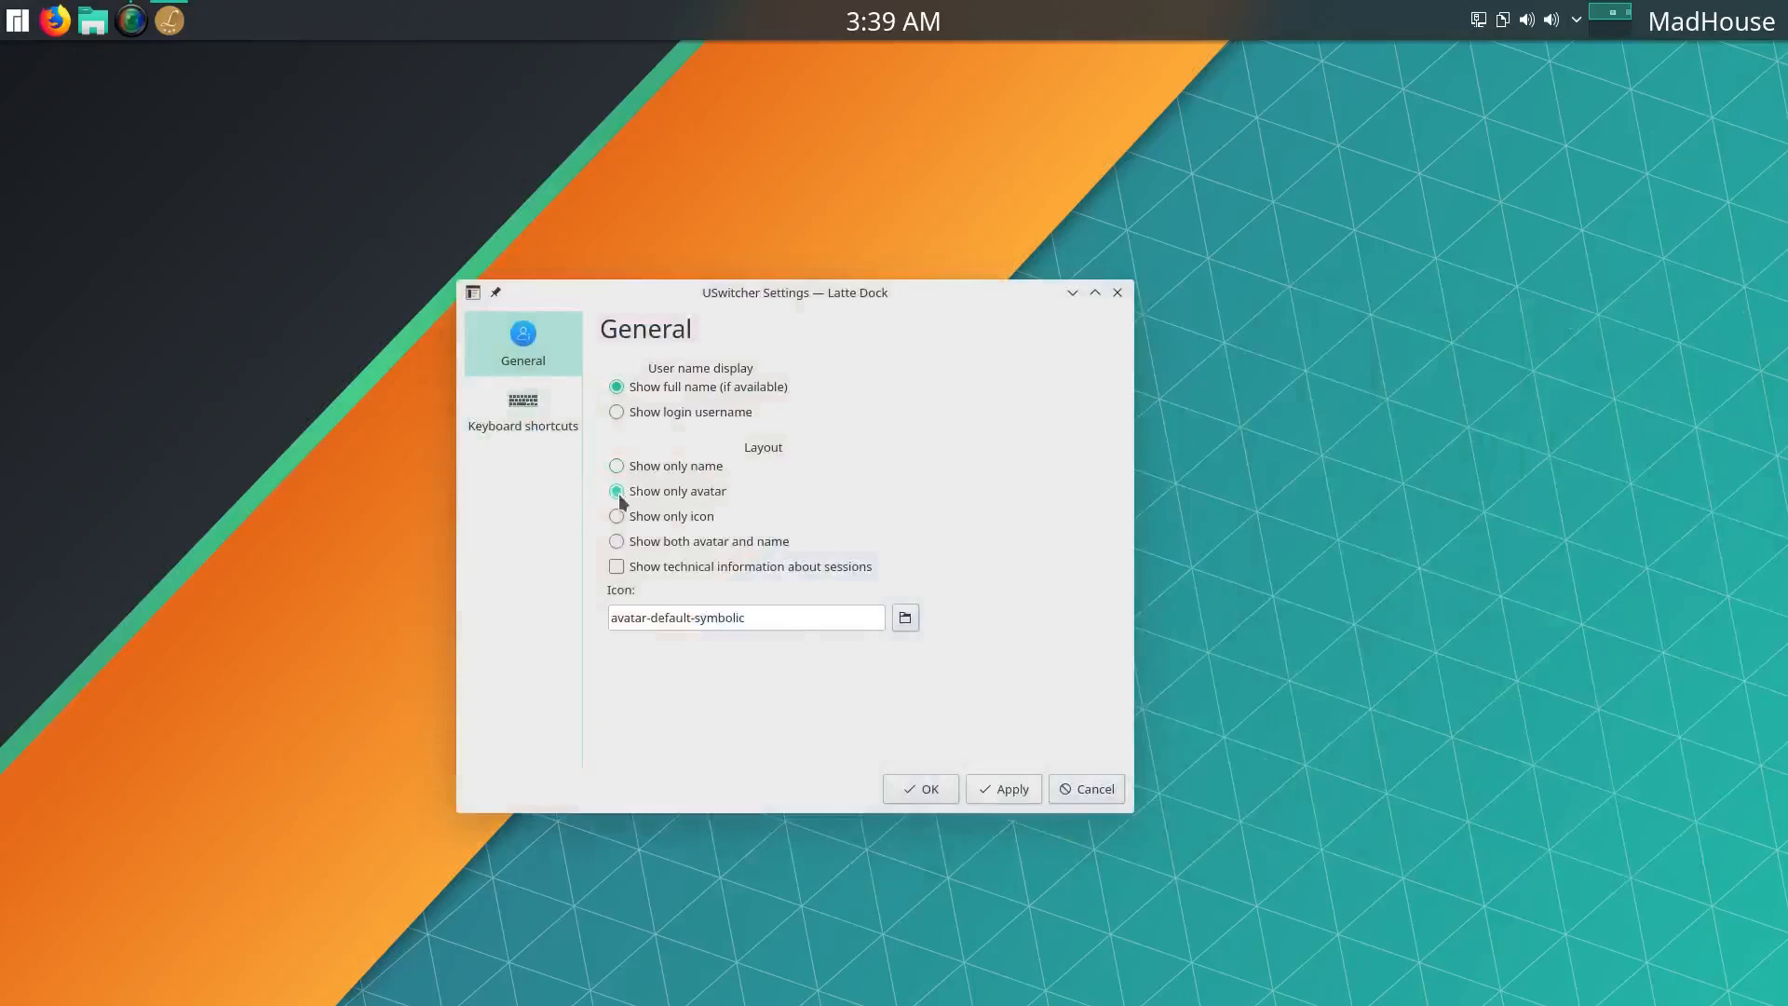
pyautogui.click(1012, 790)
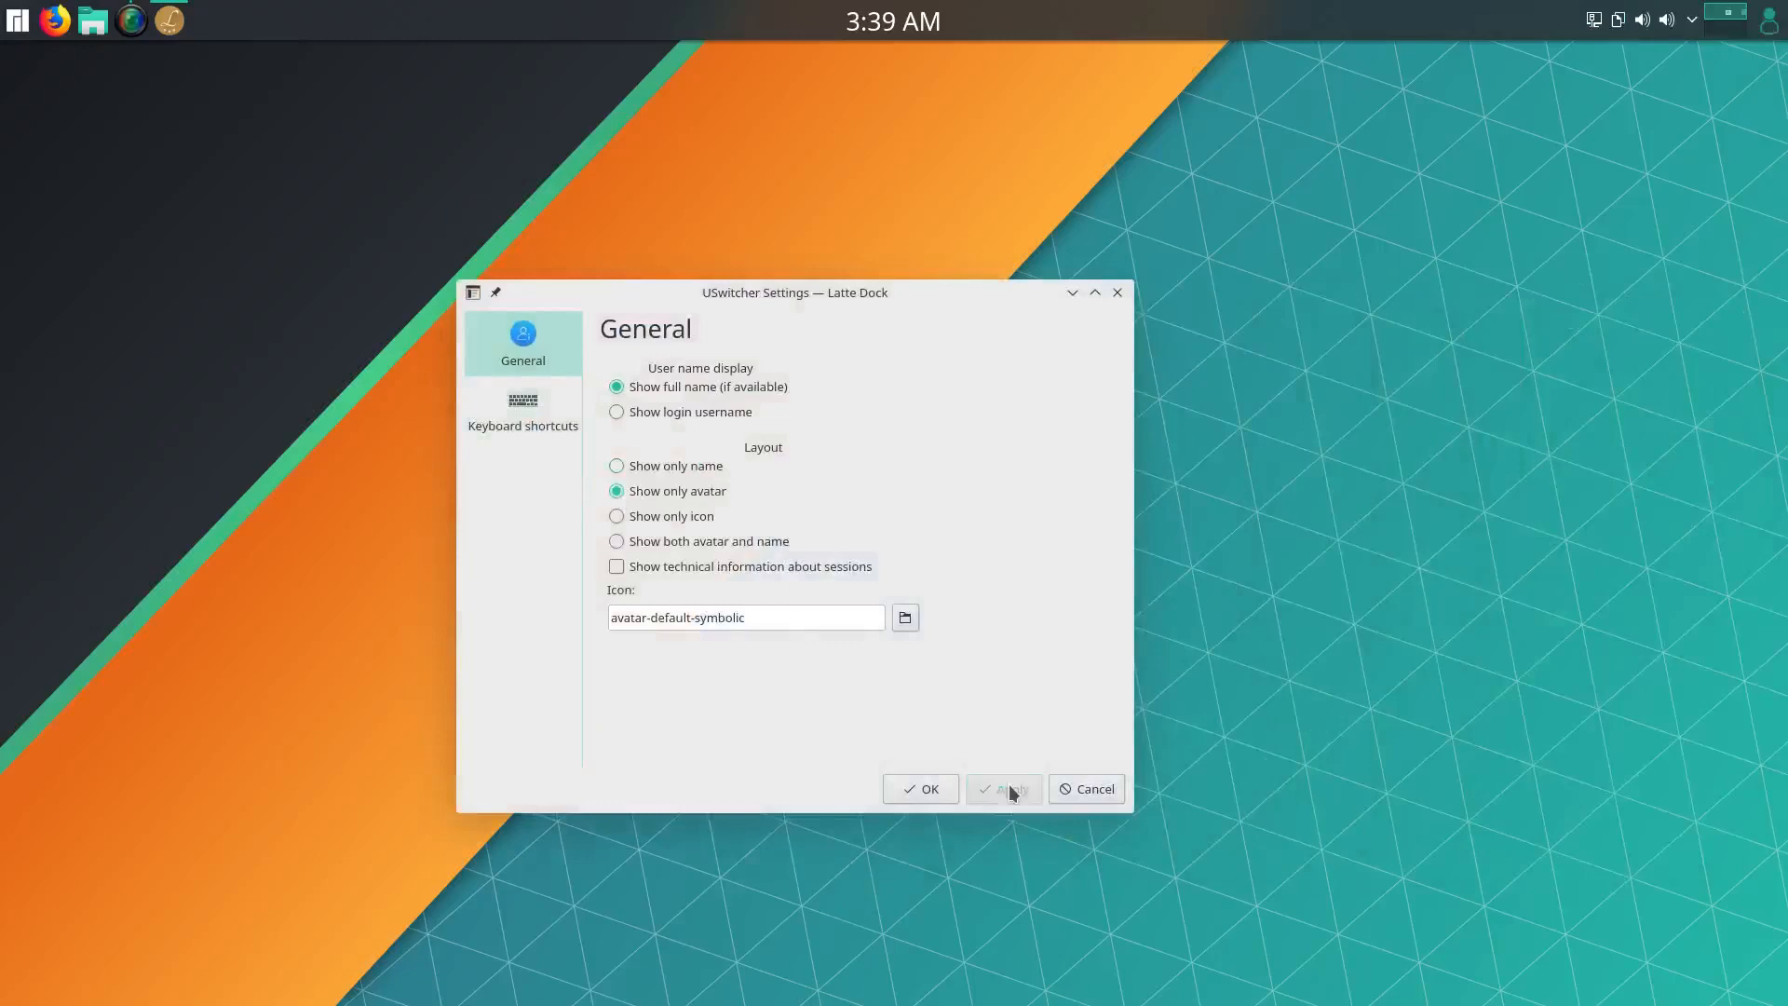
pyautogui.click(924, 789)
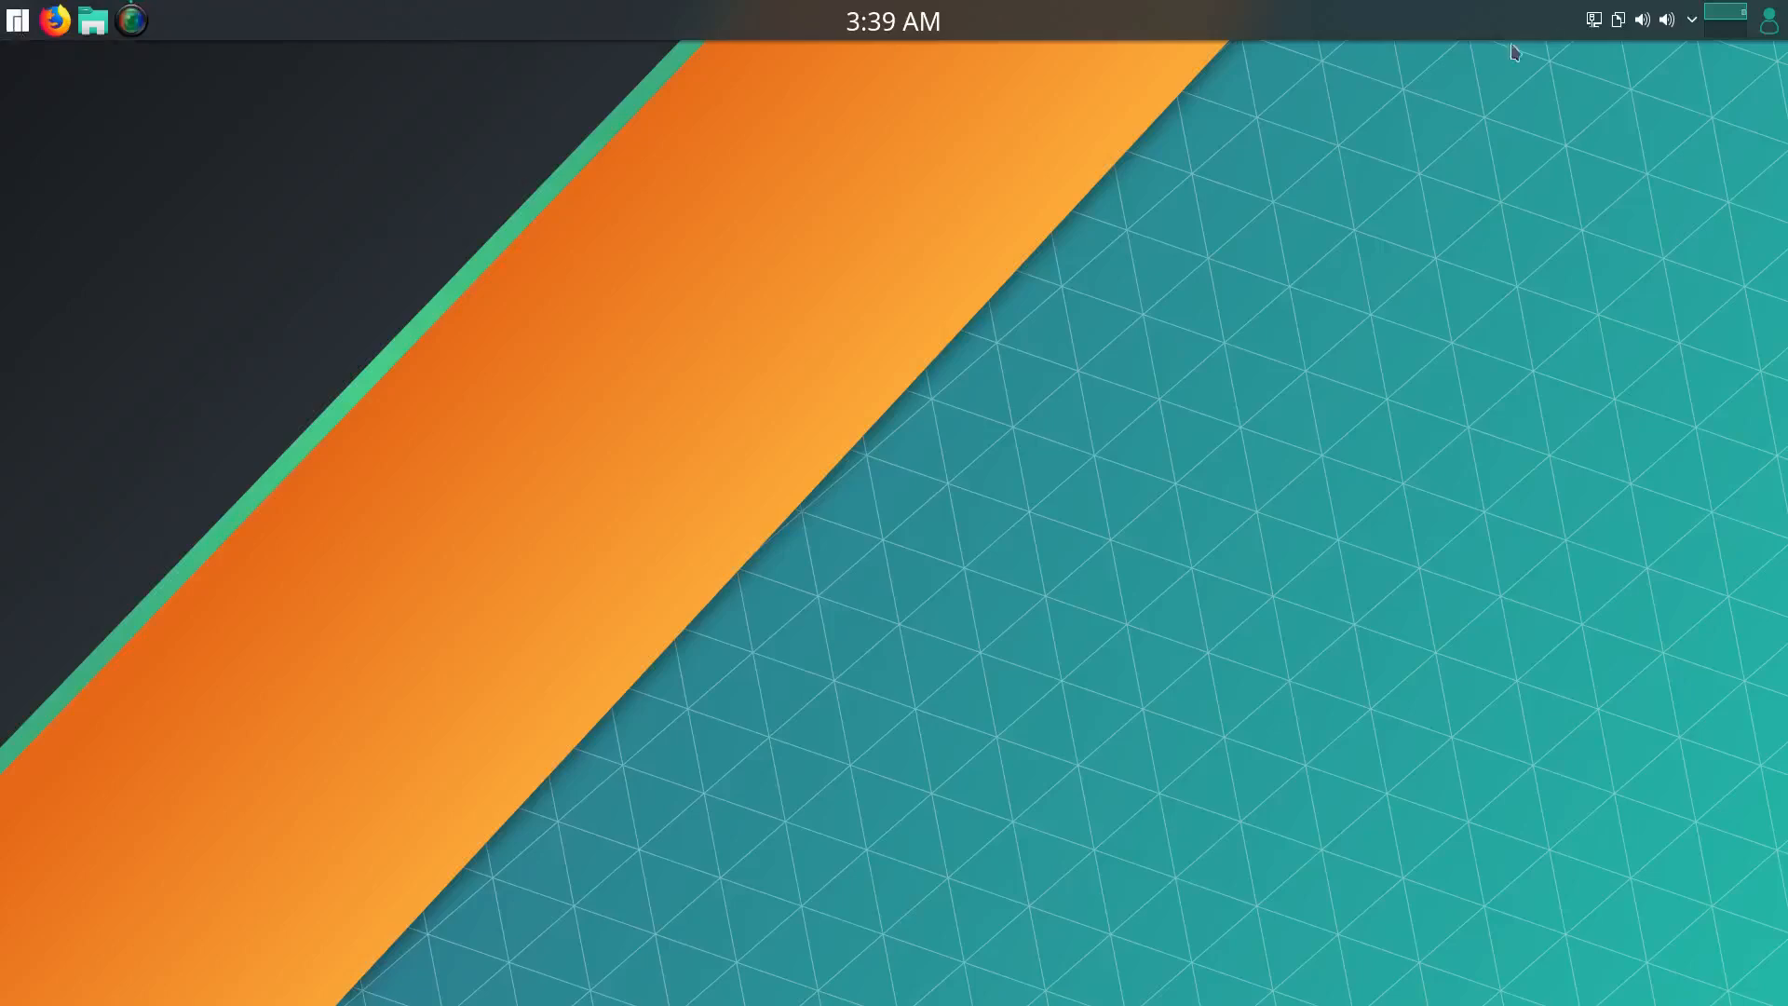
# Launch Octopi from the application dashboard and search the packages for yaourt
pyautogui.click(11, 22)
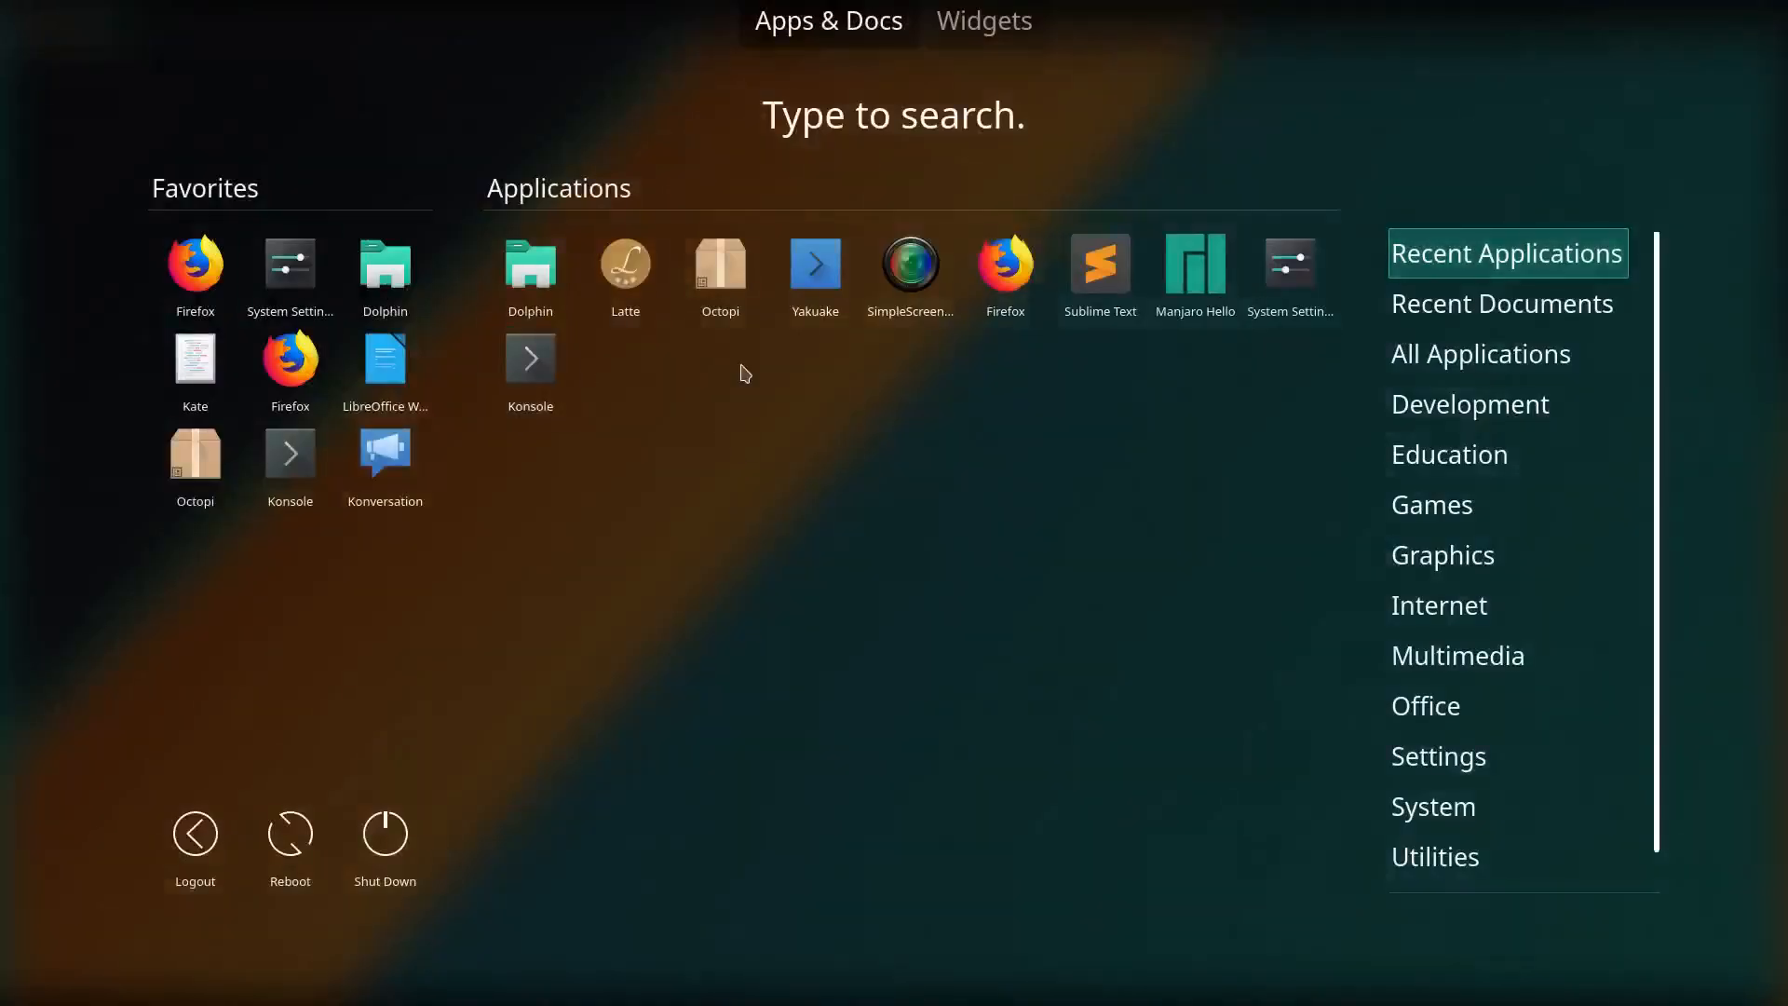
pyautogui.click(204, 488)
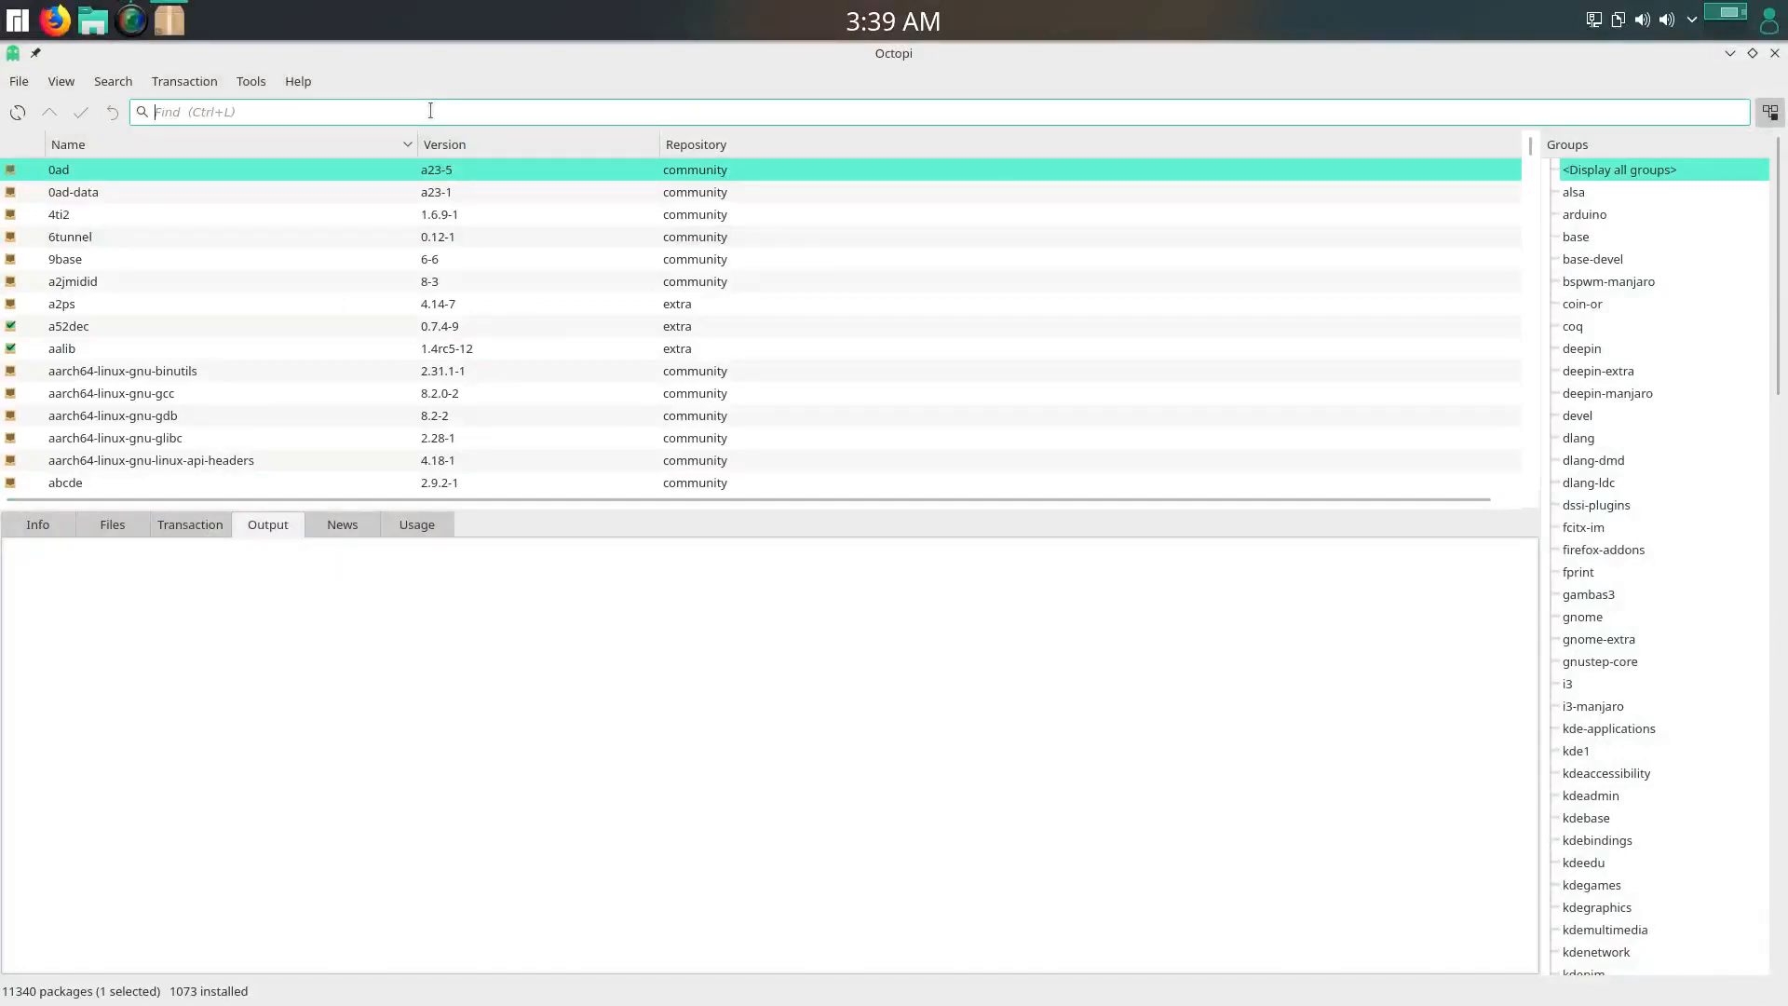
pyautogui.write('yaourt')
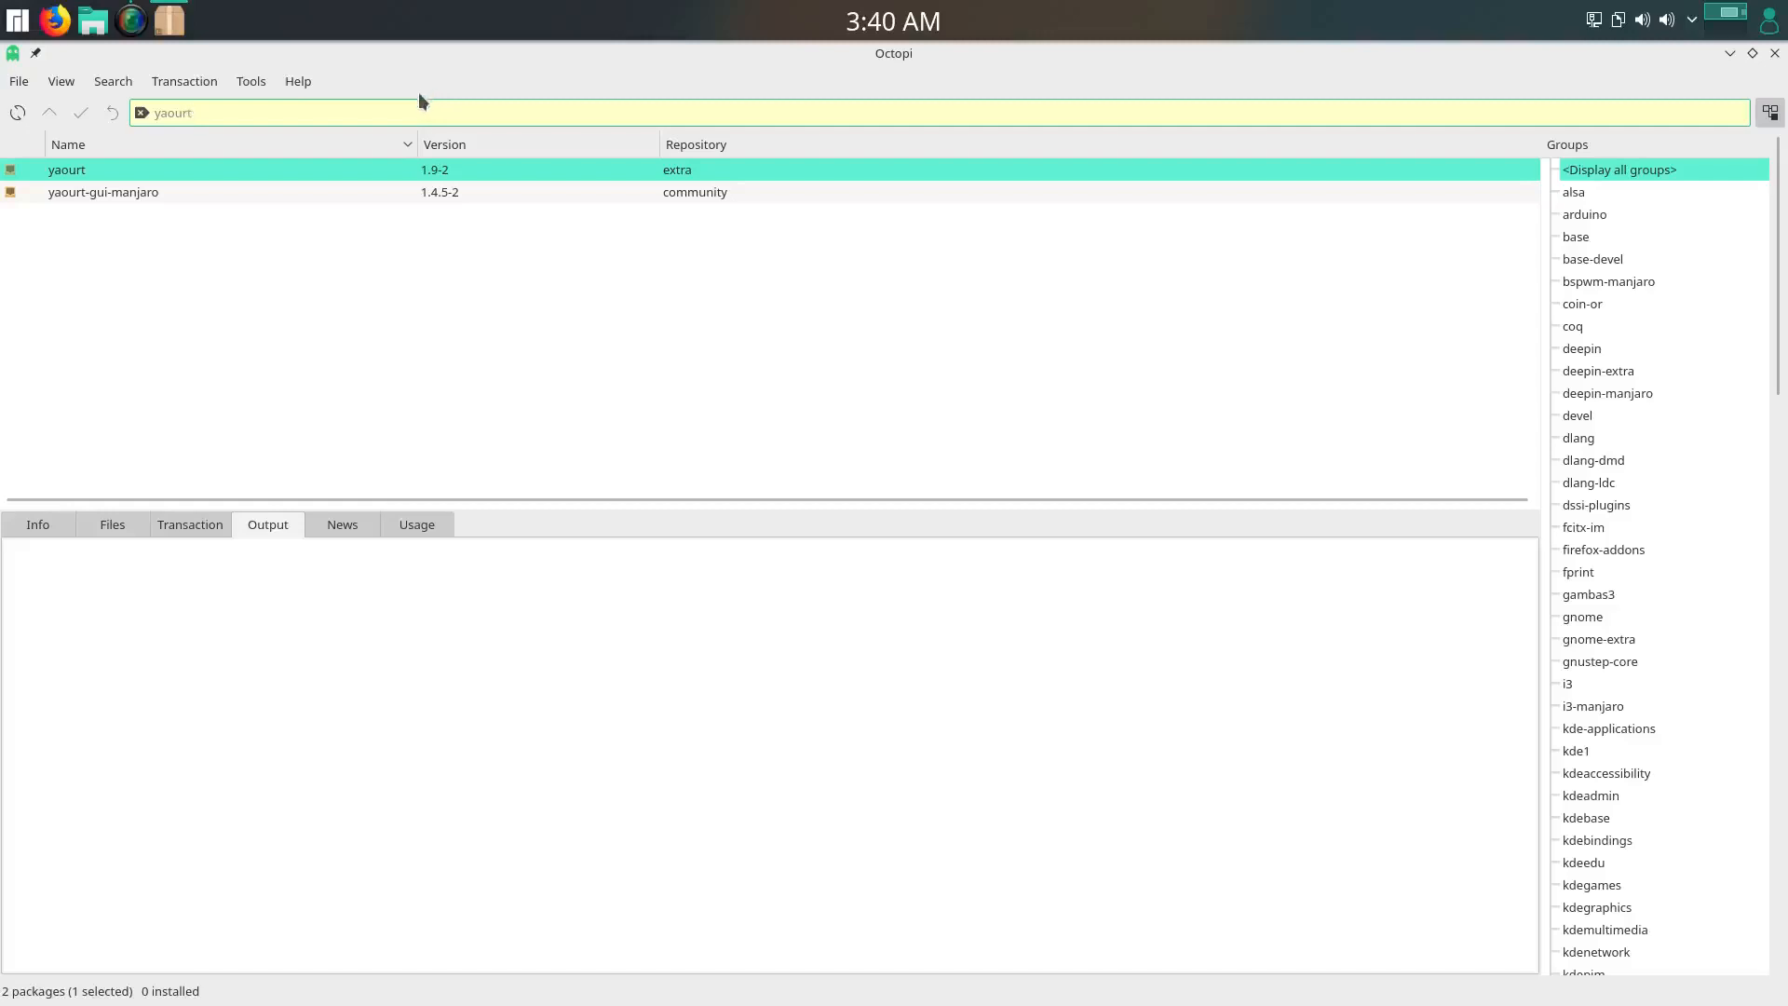
# Search the packages for yay and mark the yay package for installation
pyautogui.press('BackSpace')
pyautogui.press('BackSpace')
pyautogui.press('BackSpace')
pyautogui.press('BackSpace')
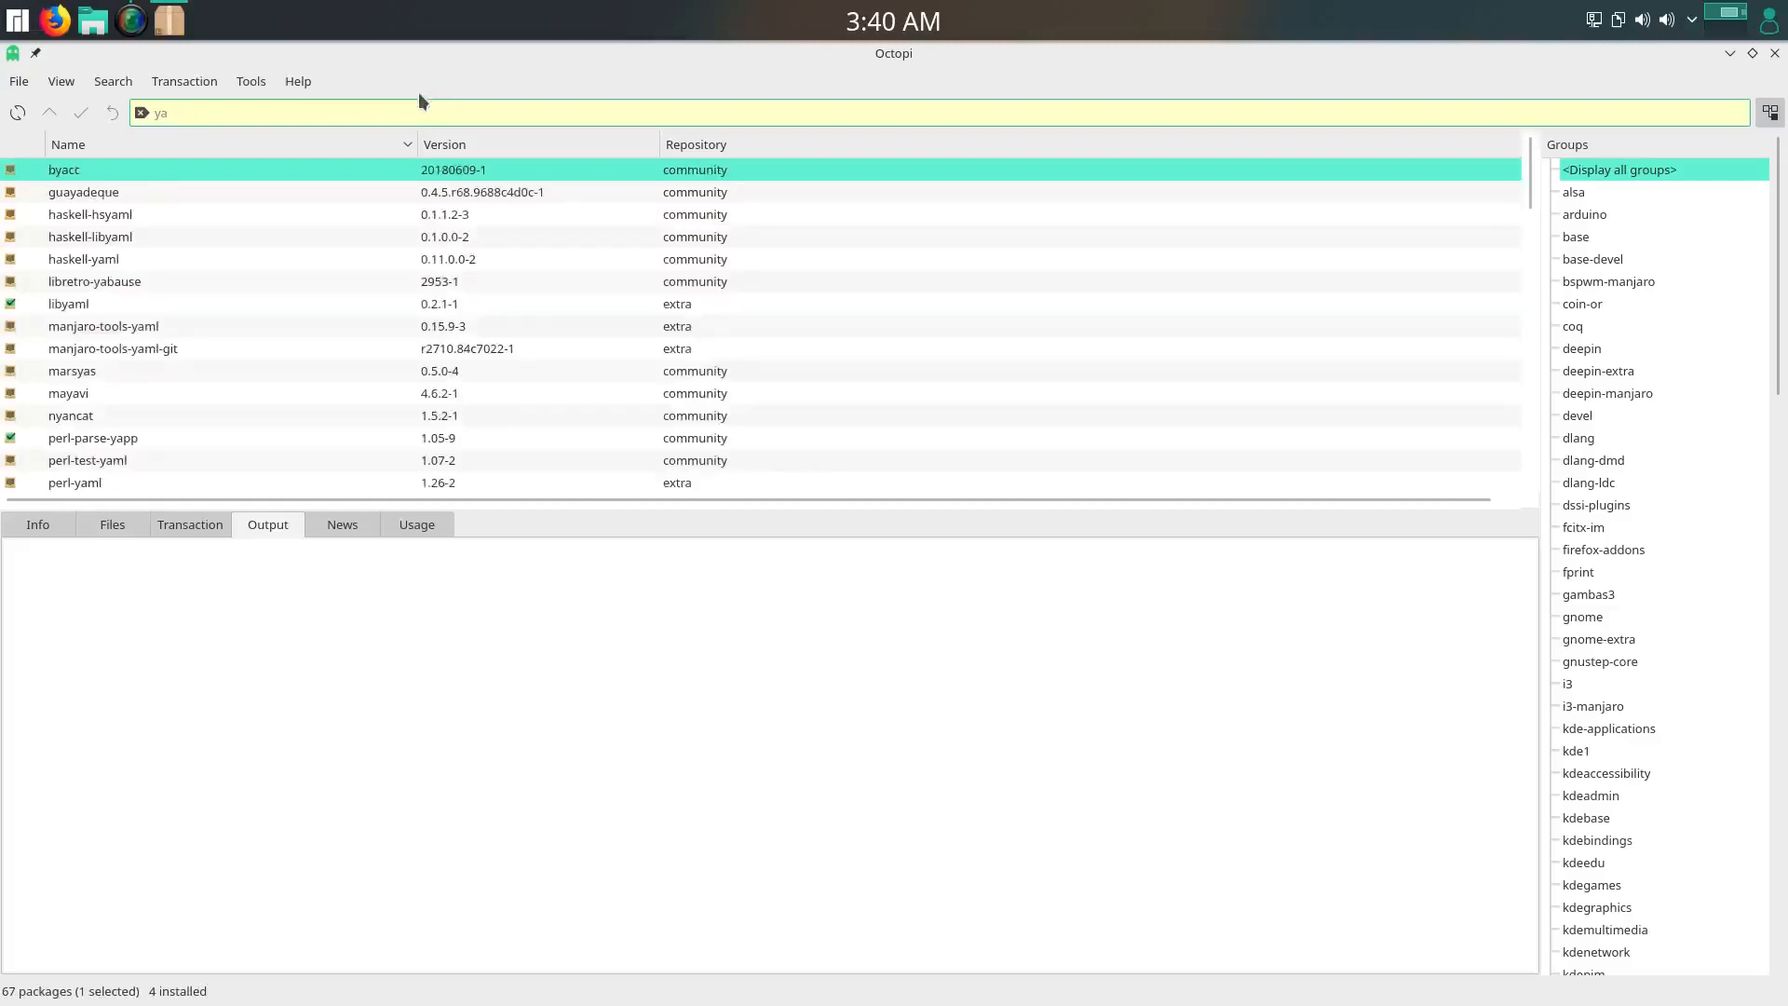
pyautogui.write('y')
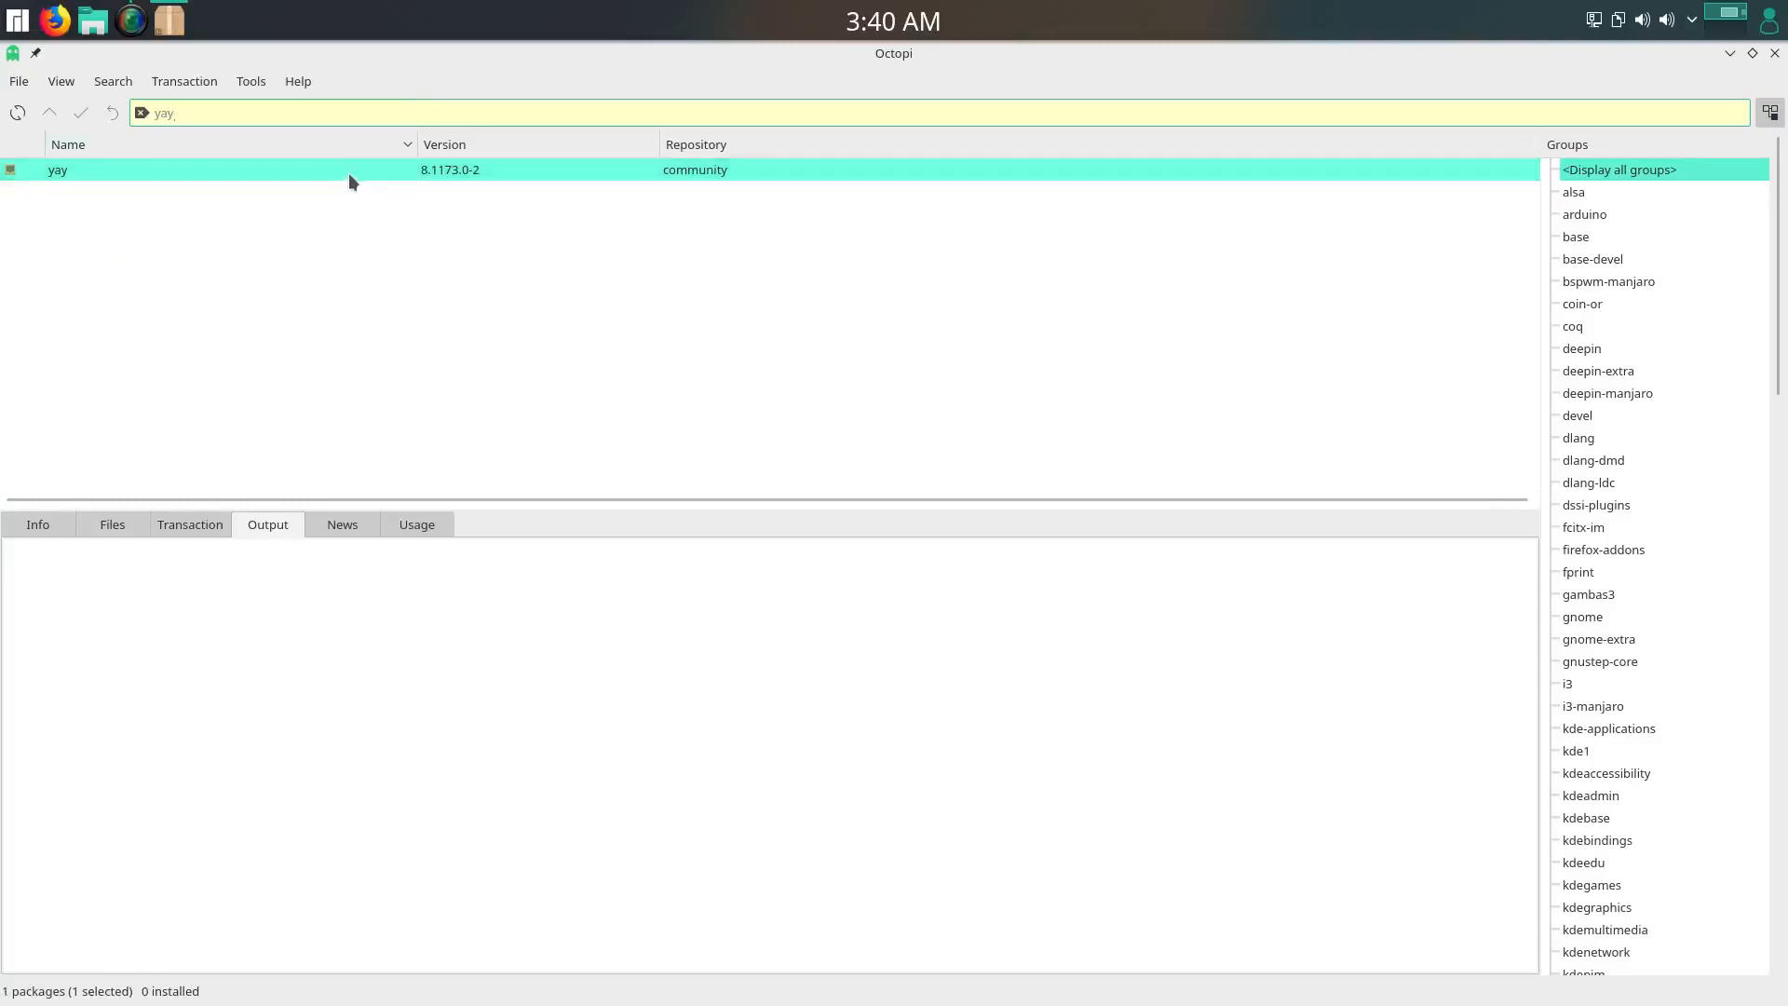
pyautogui.moveTo(348, 174)
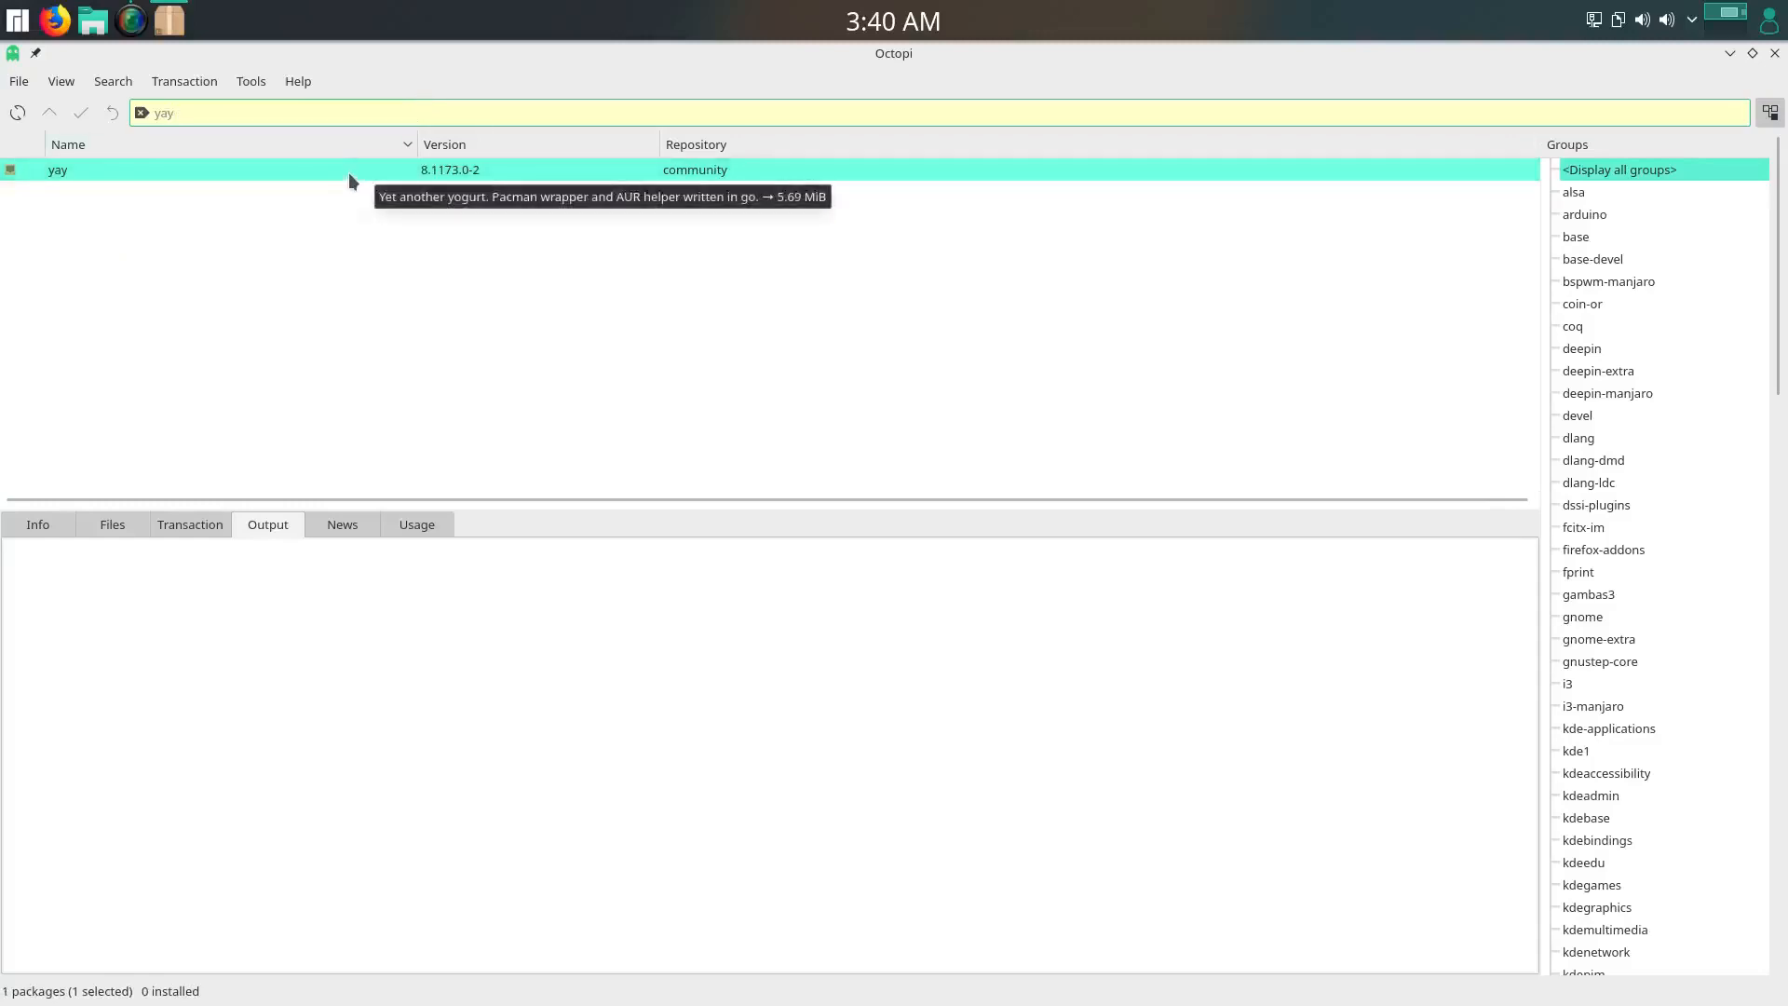
pyautogui.rightClick(350, 173)
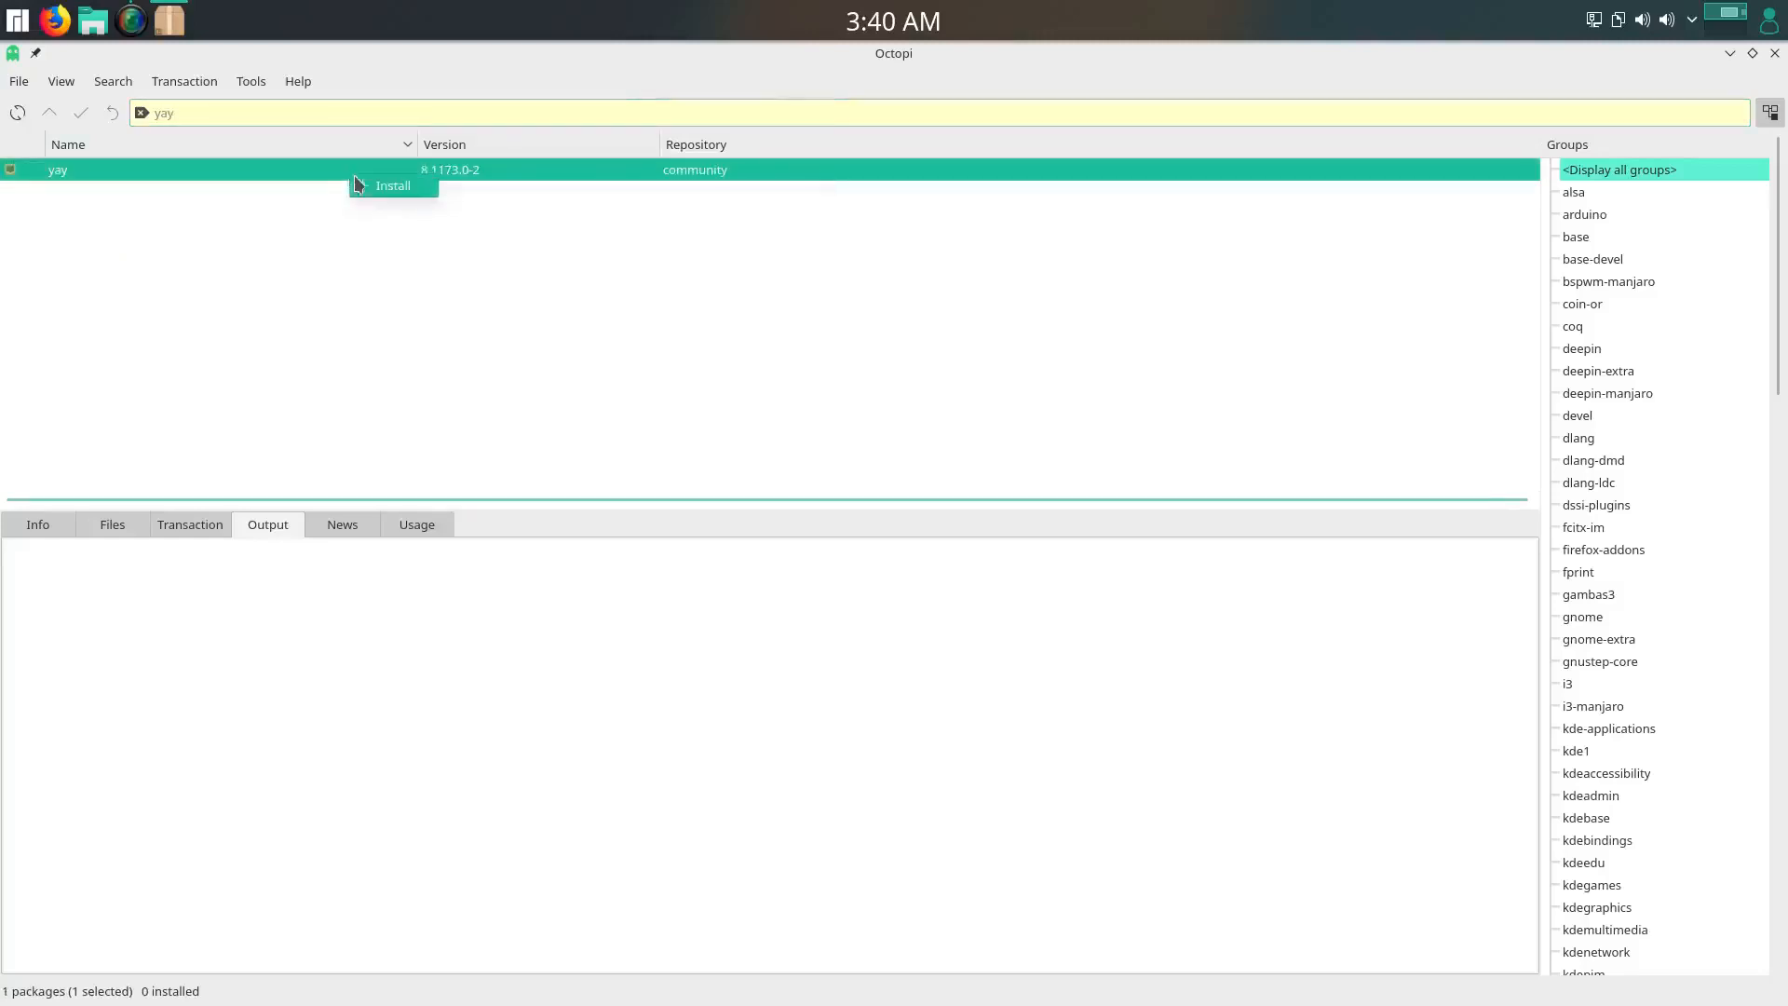
pyautogui.click(387, 187)
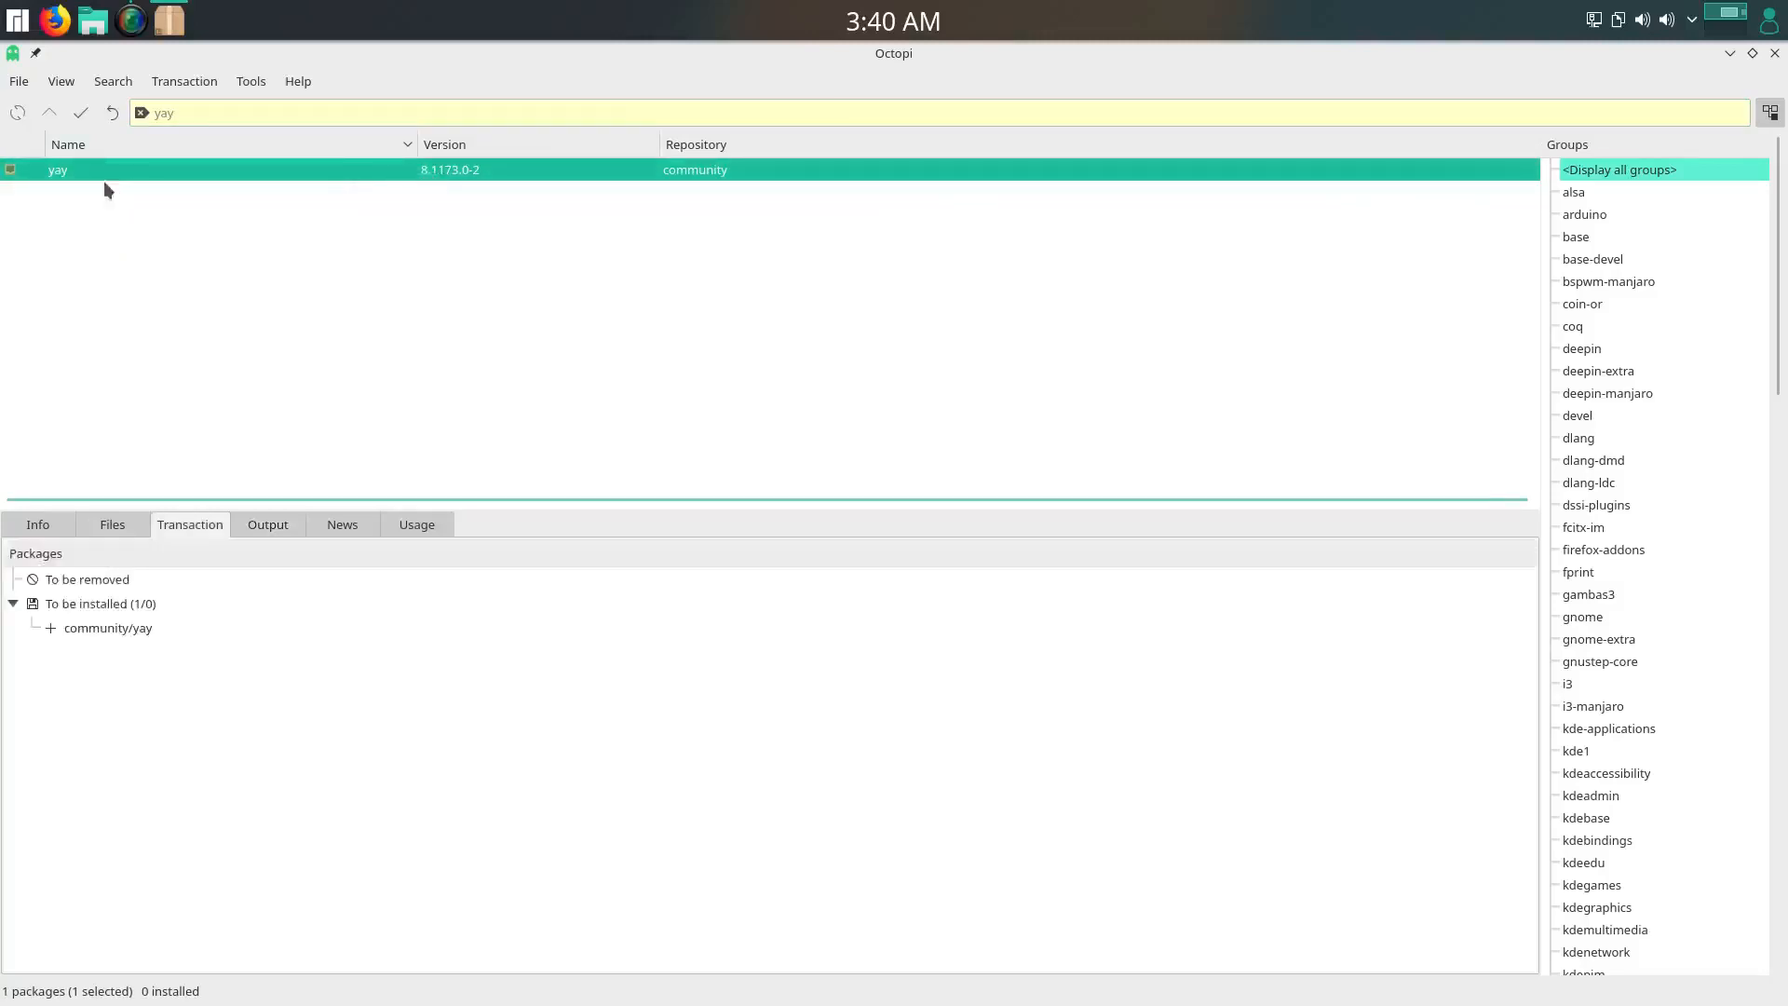
# Apply the pending yay installation and authorize it by entering the root password
pyautogui.click(82, 117)
pyautogui.click(864, 466)
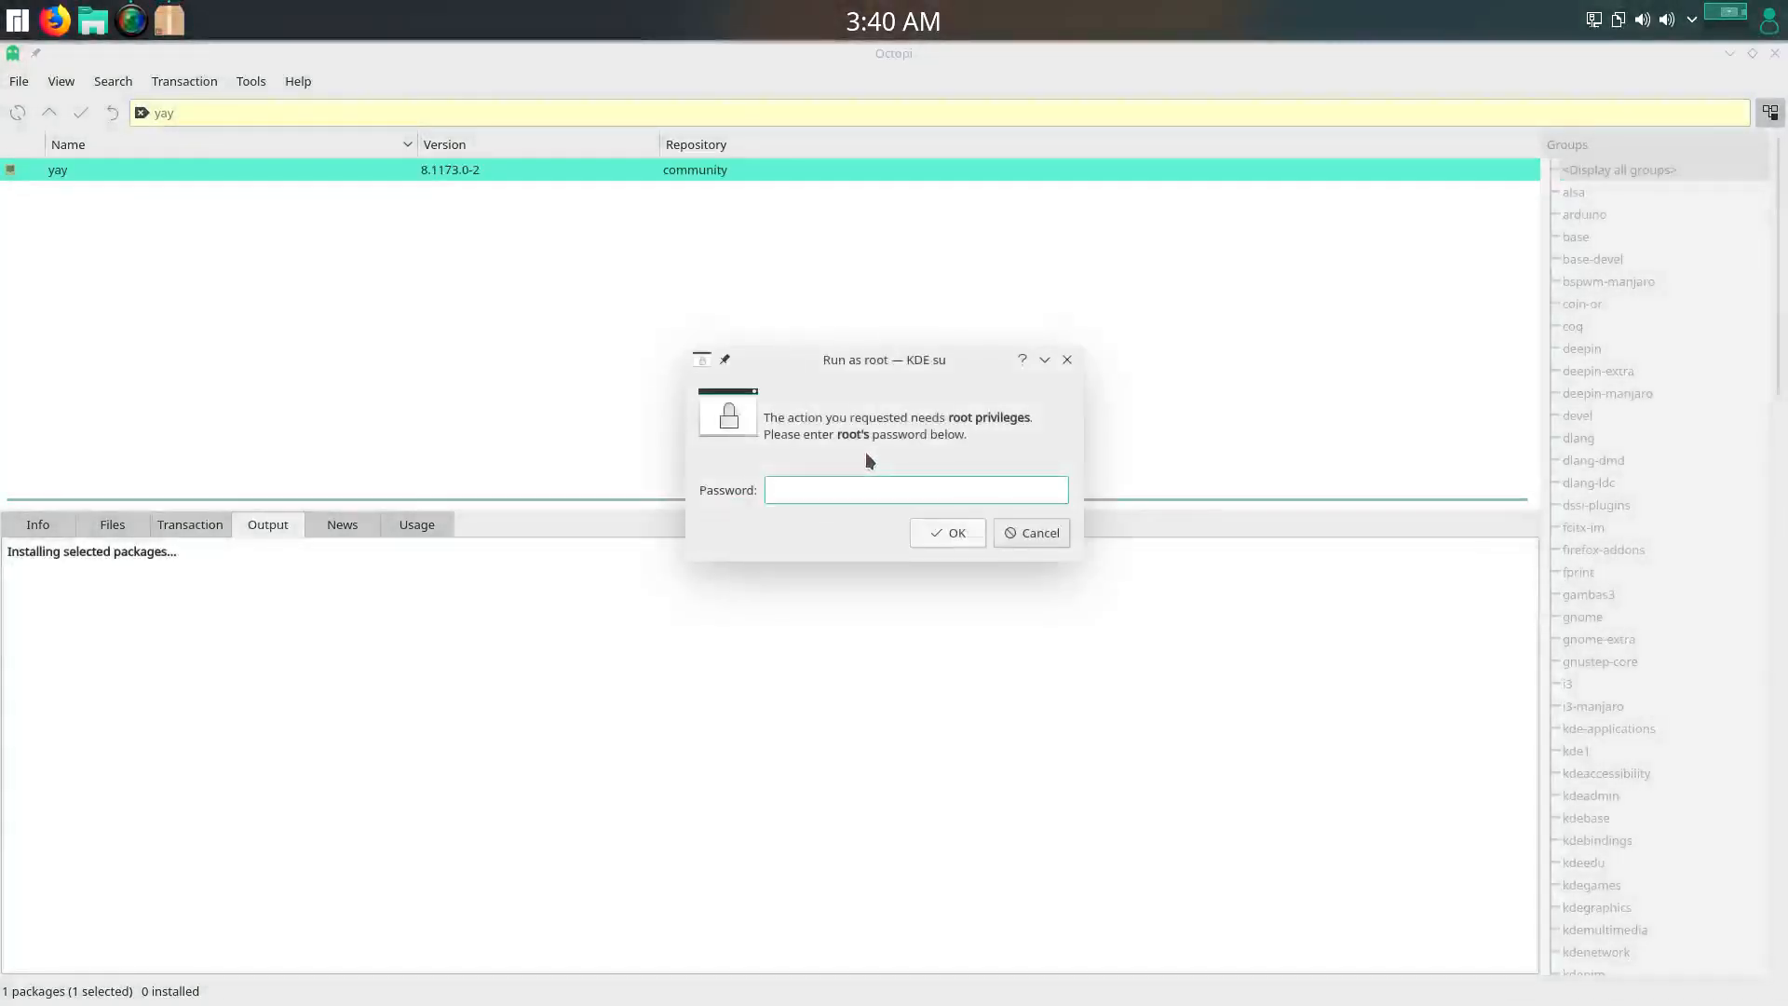
pyautogui.write('****')
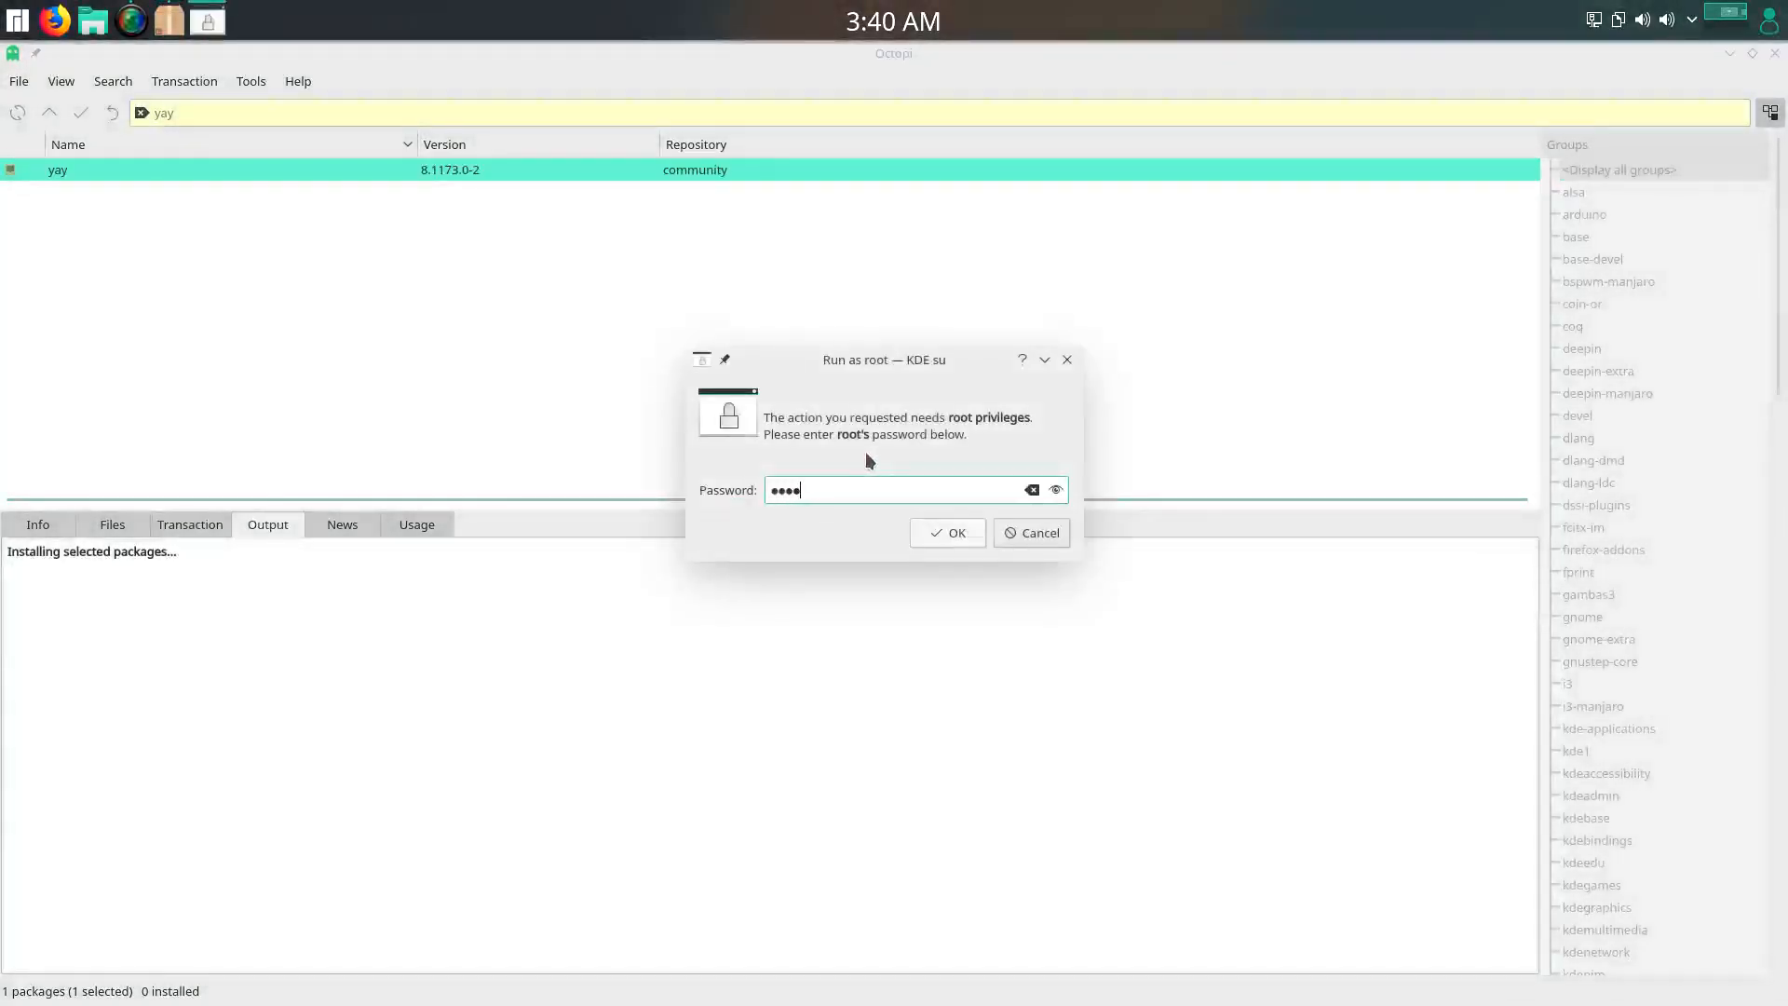
pyautogui.press('Return')
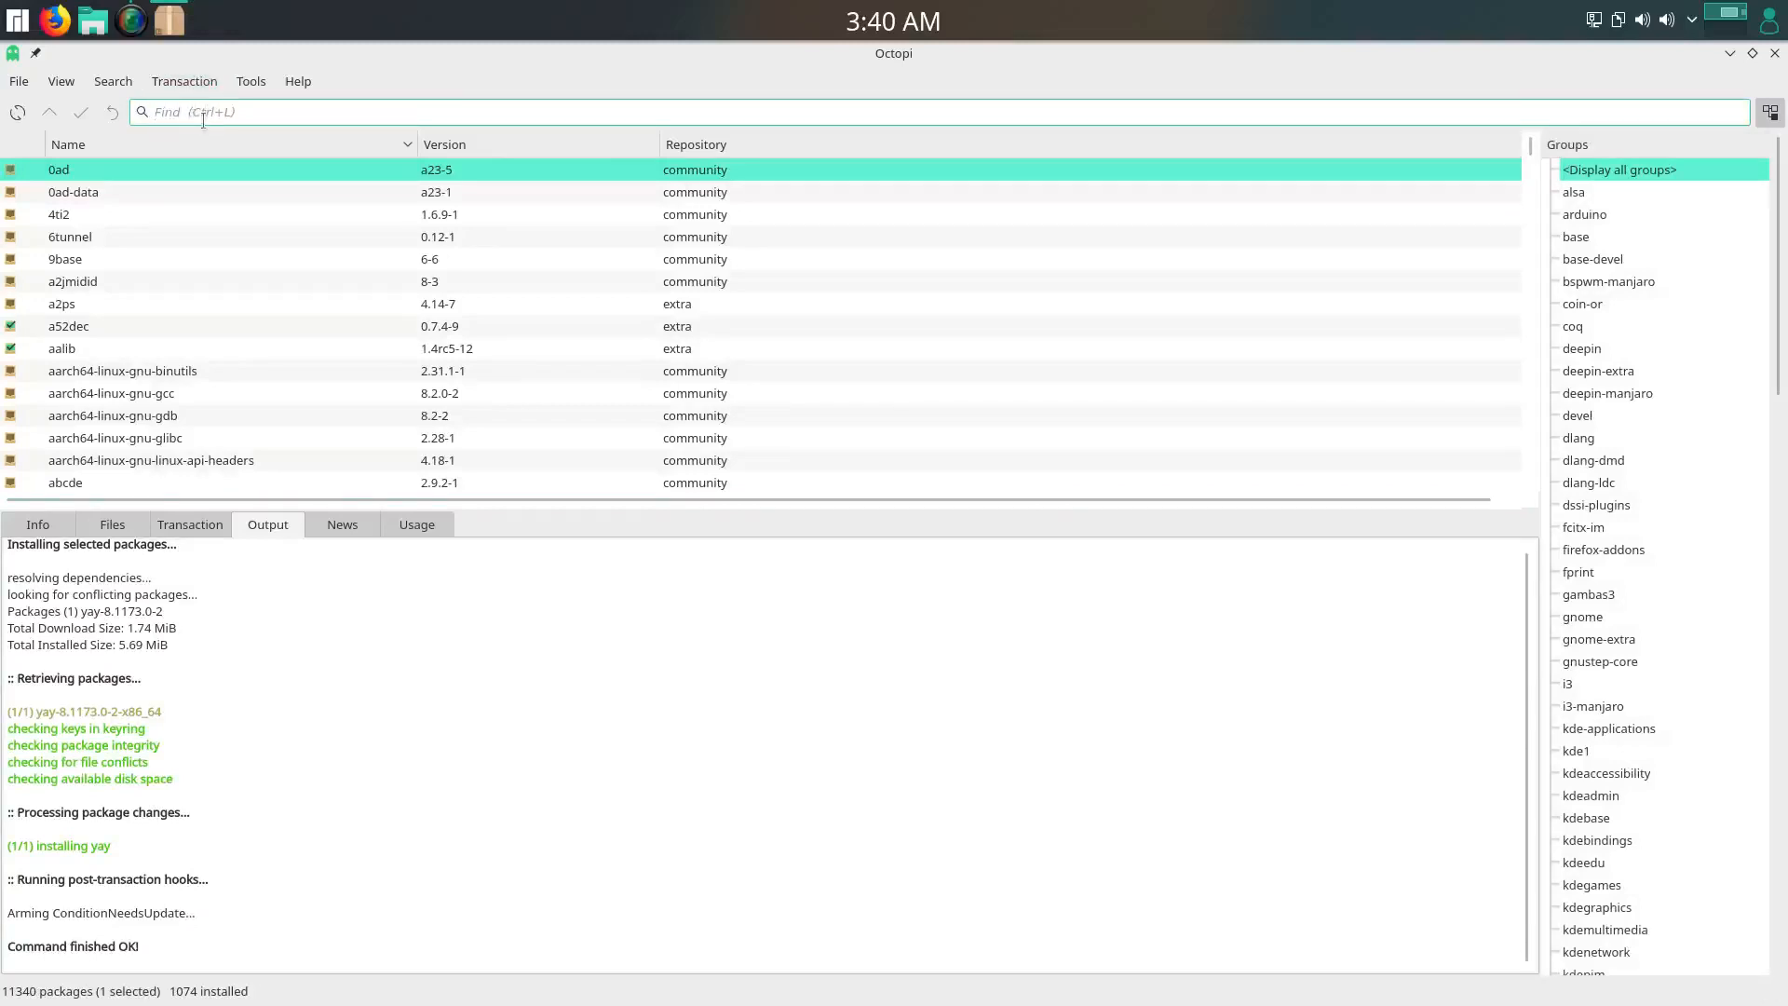
# Search for trizen and mark it for installation together with its optional dependency perl-json-xs
pyautogui.write('tri')
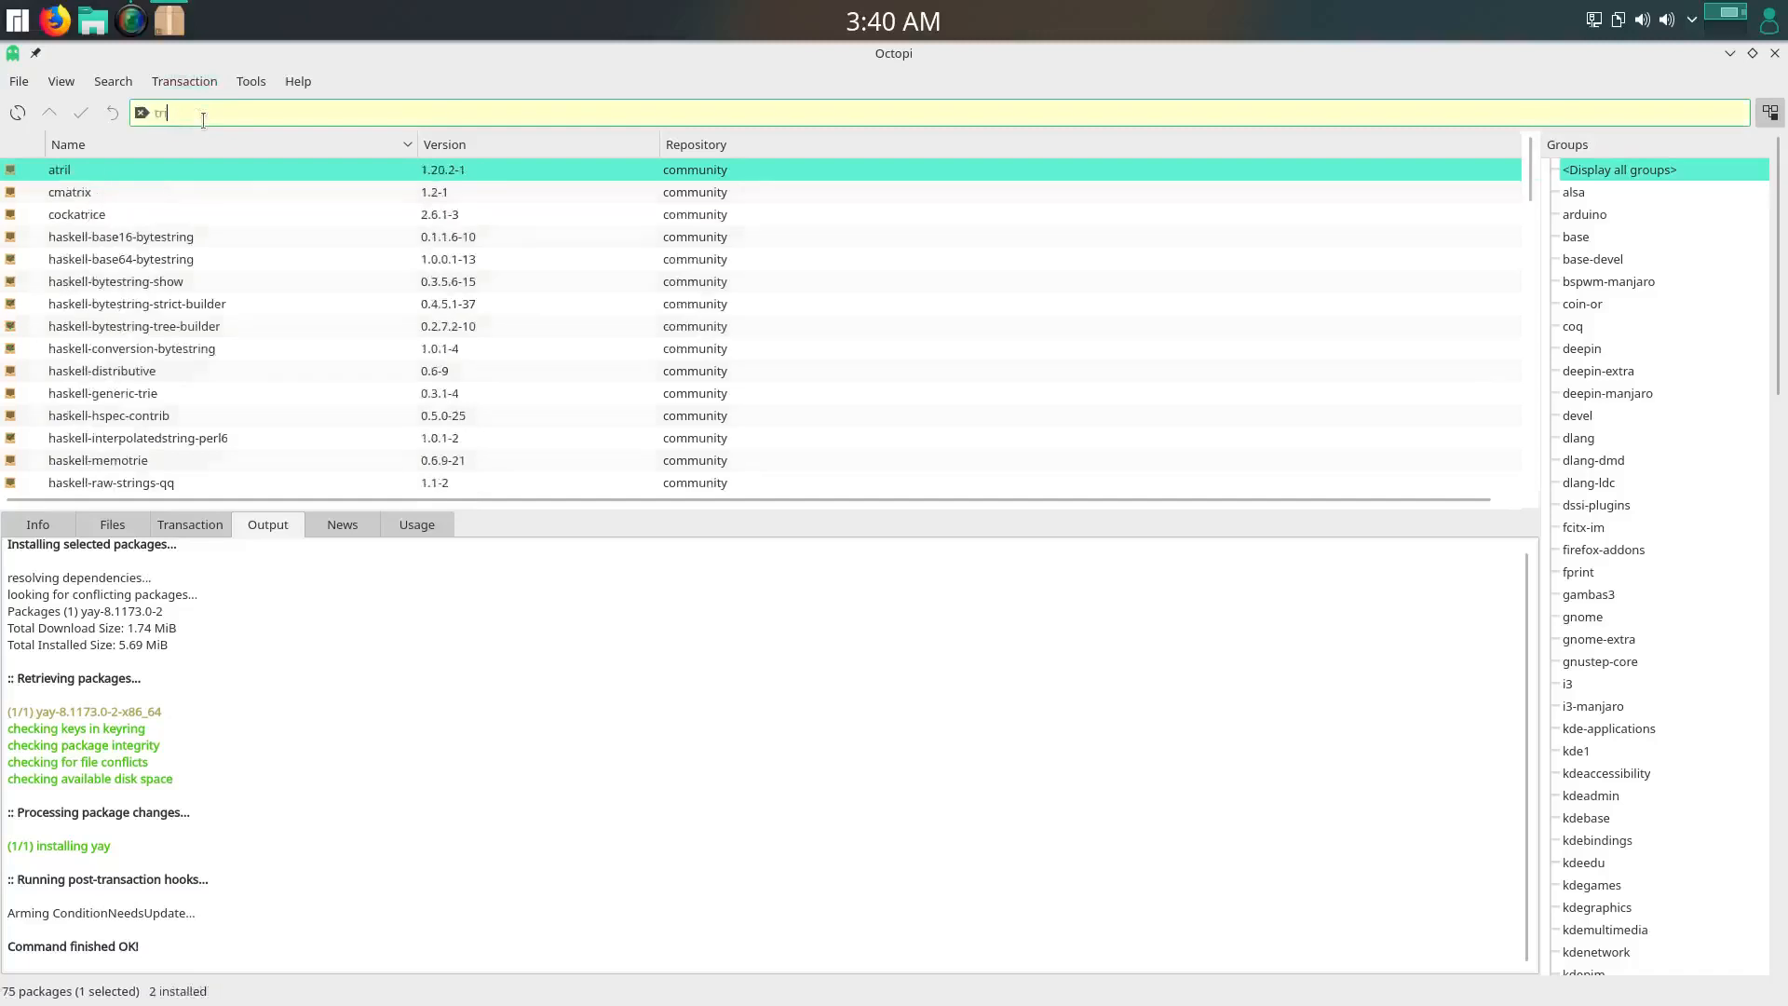
pyautogui.write('zen')
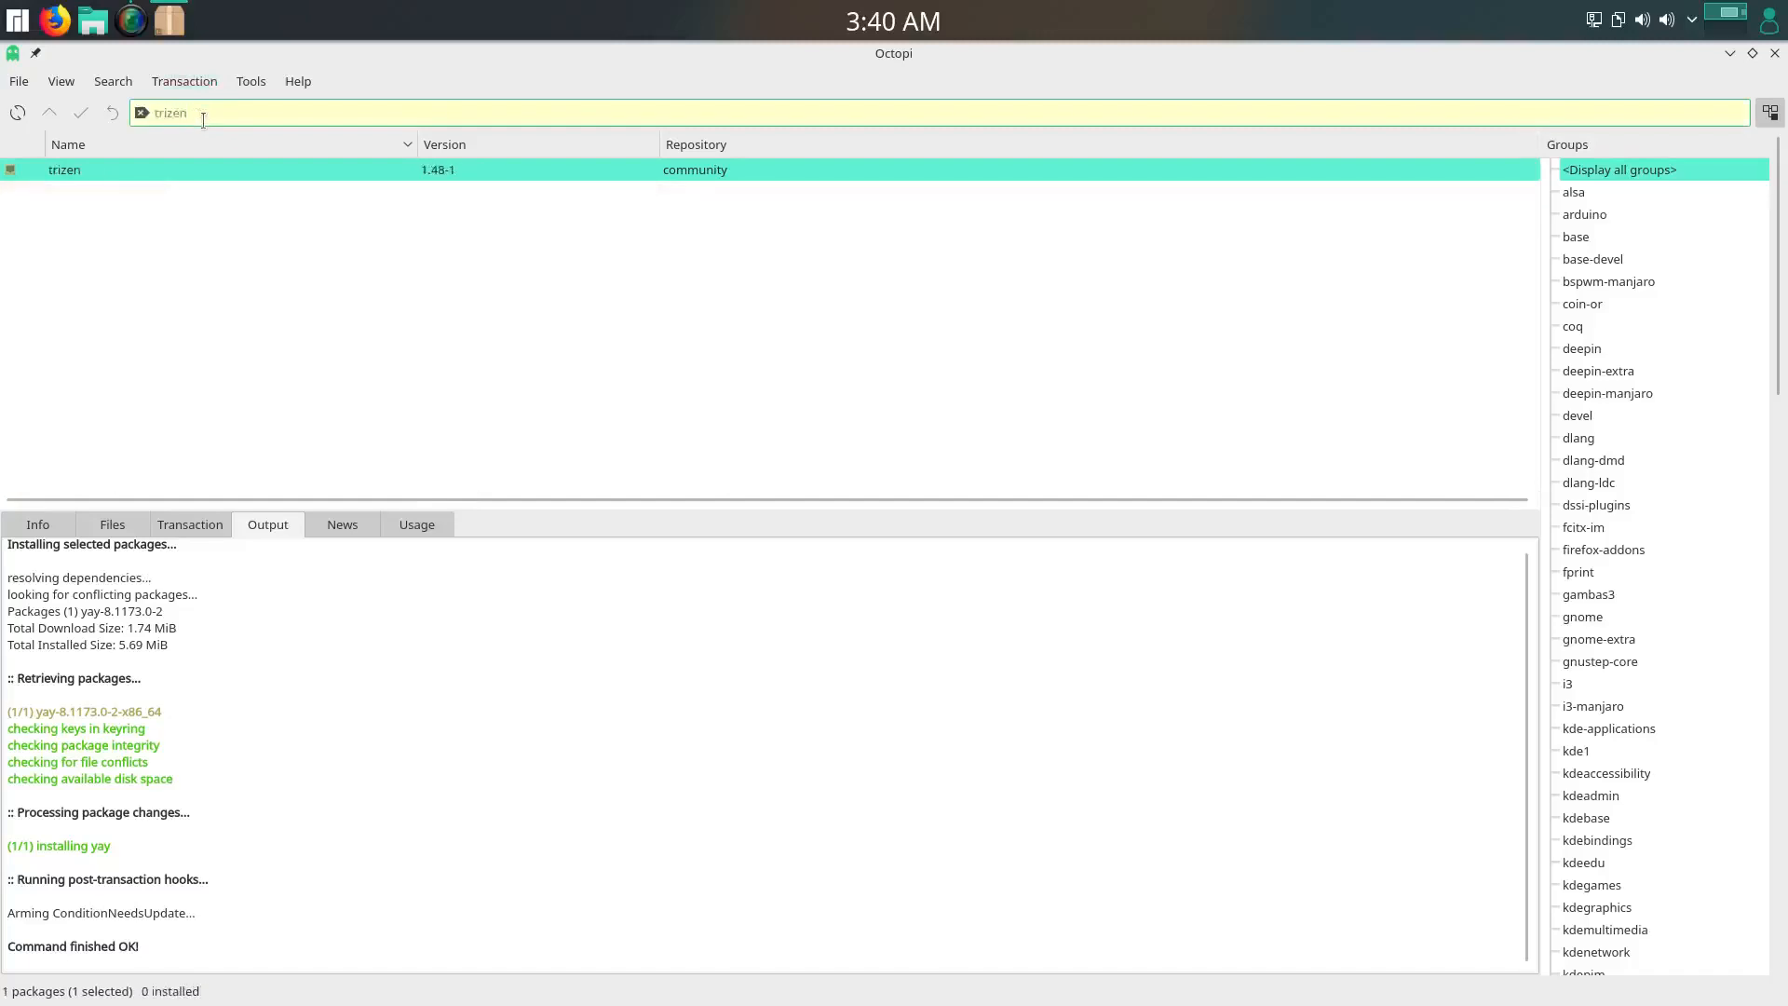
pyautogui.rightClick(137, 171)
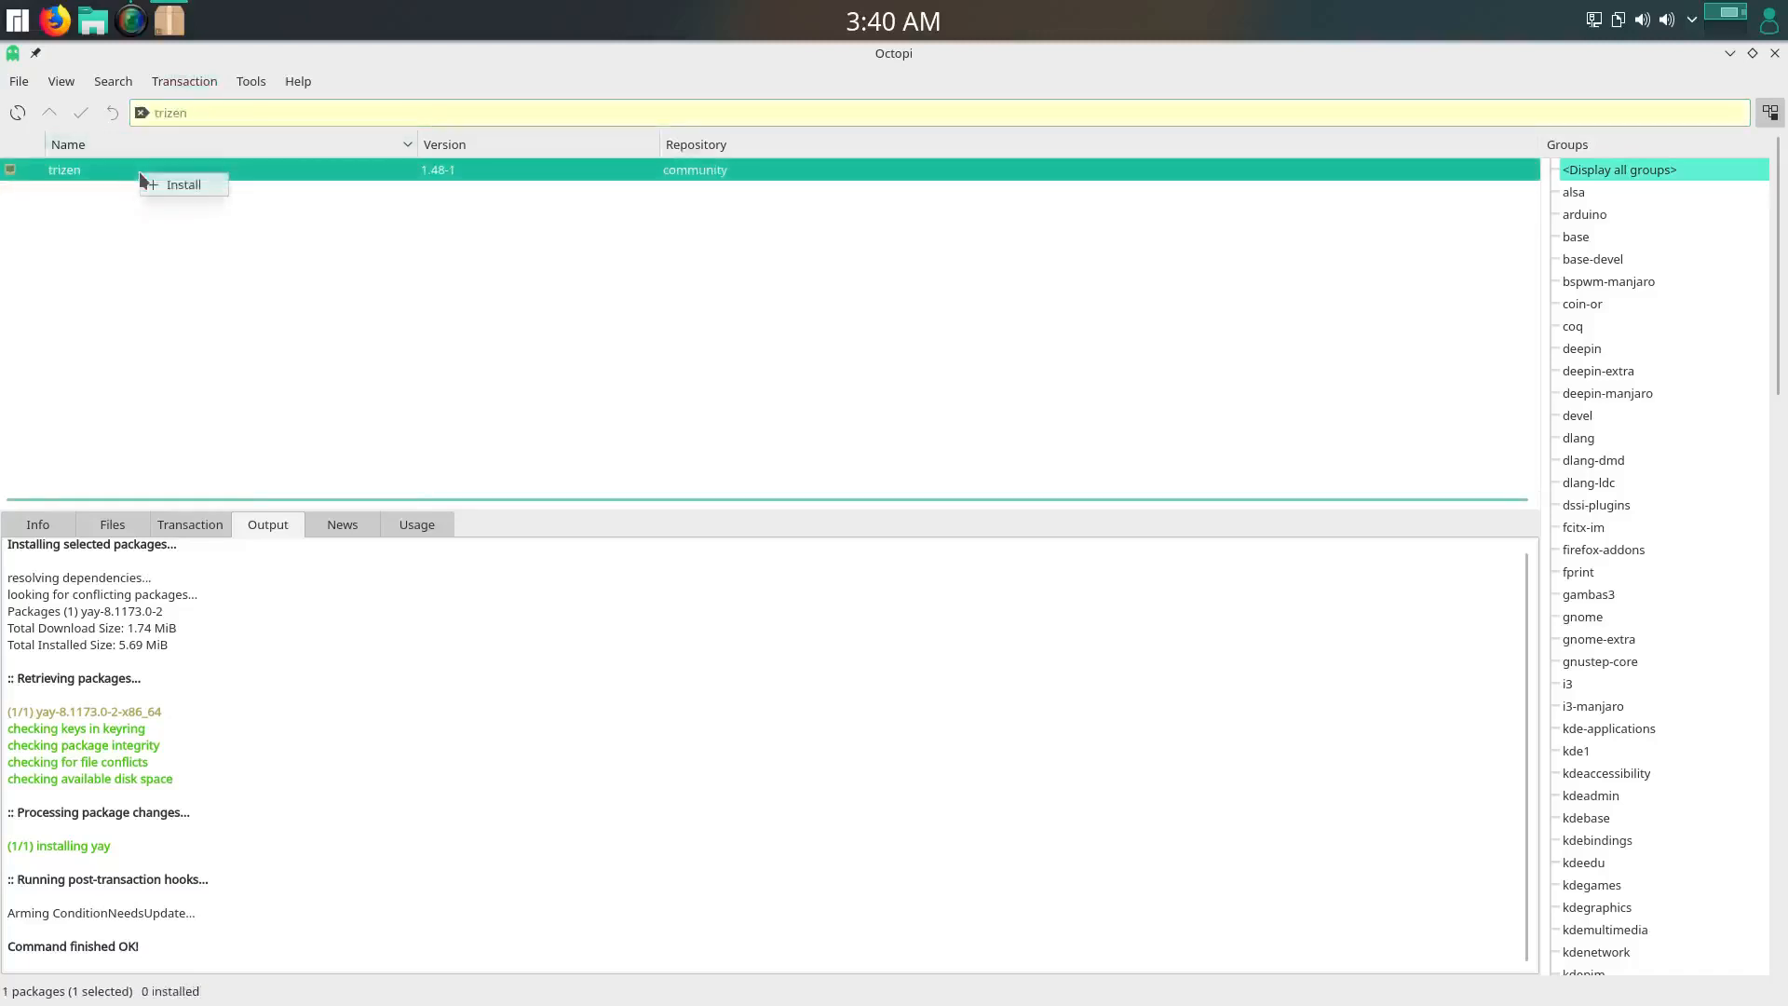
pyautogui.click(160, 188)
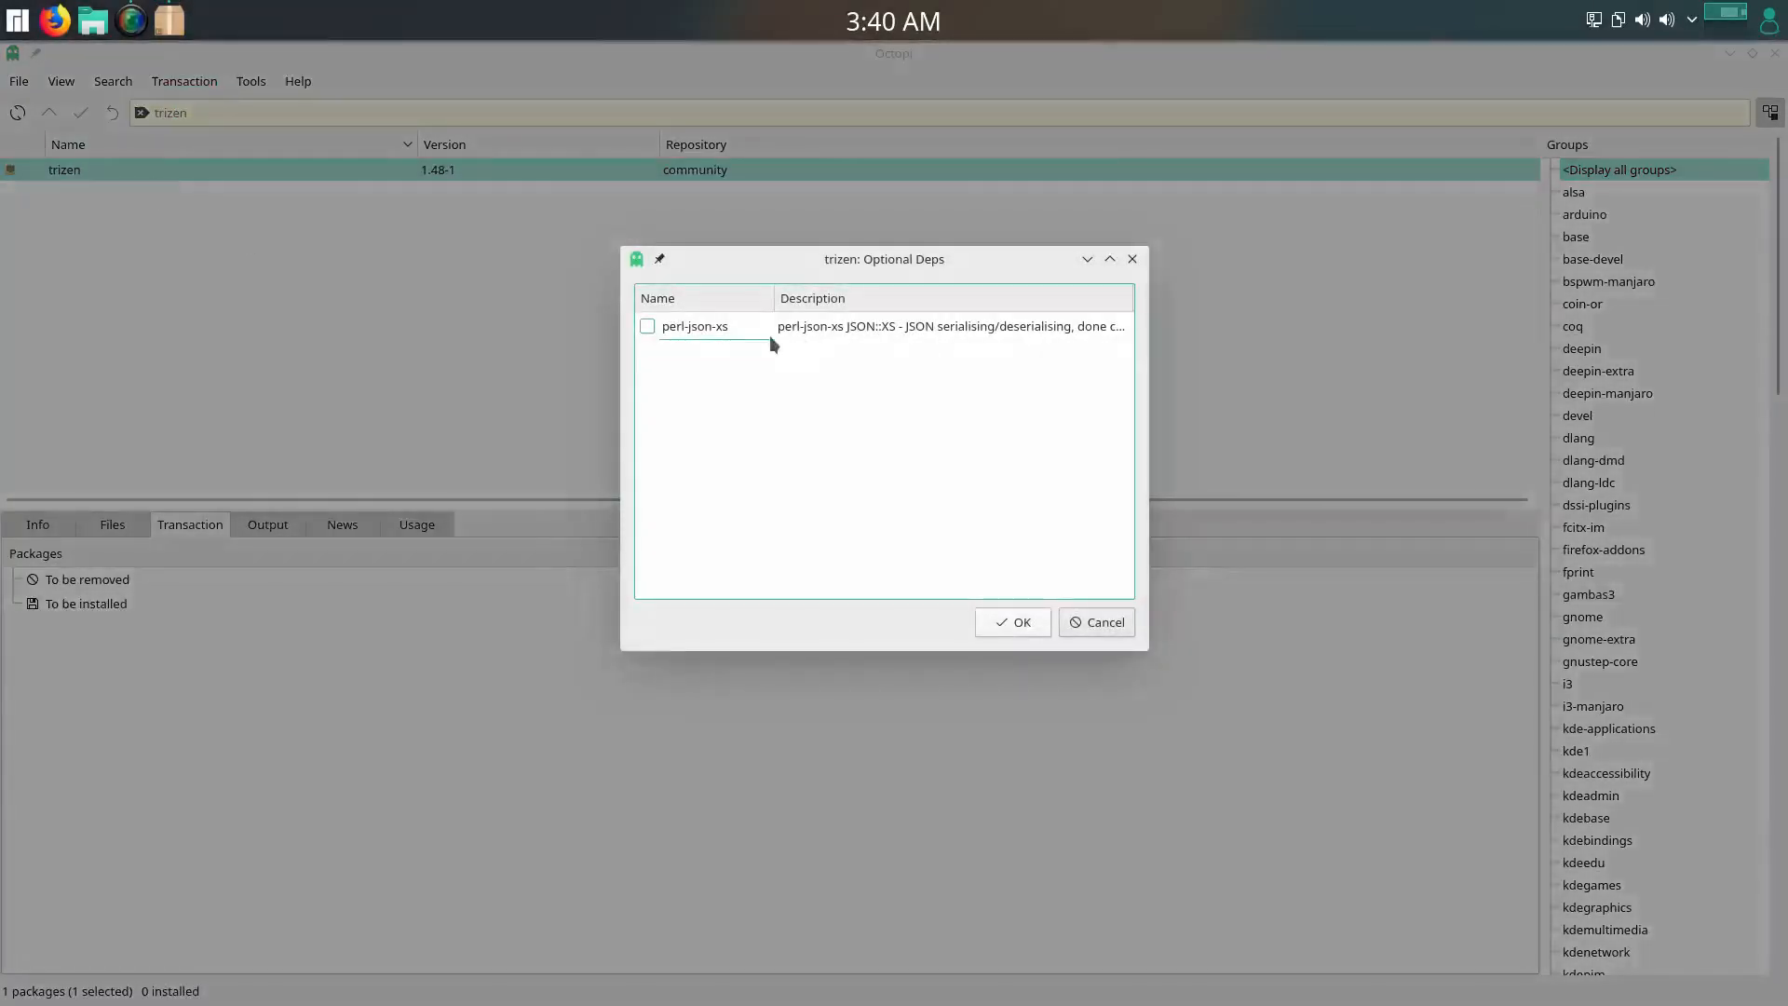
pyautogui.click(649, 326)
pyautogui.click(1008, 623)
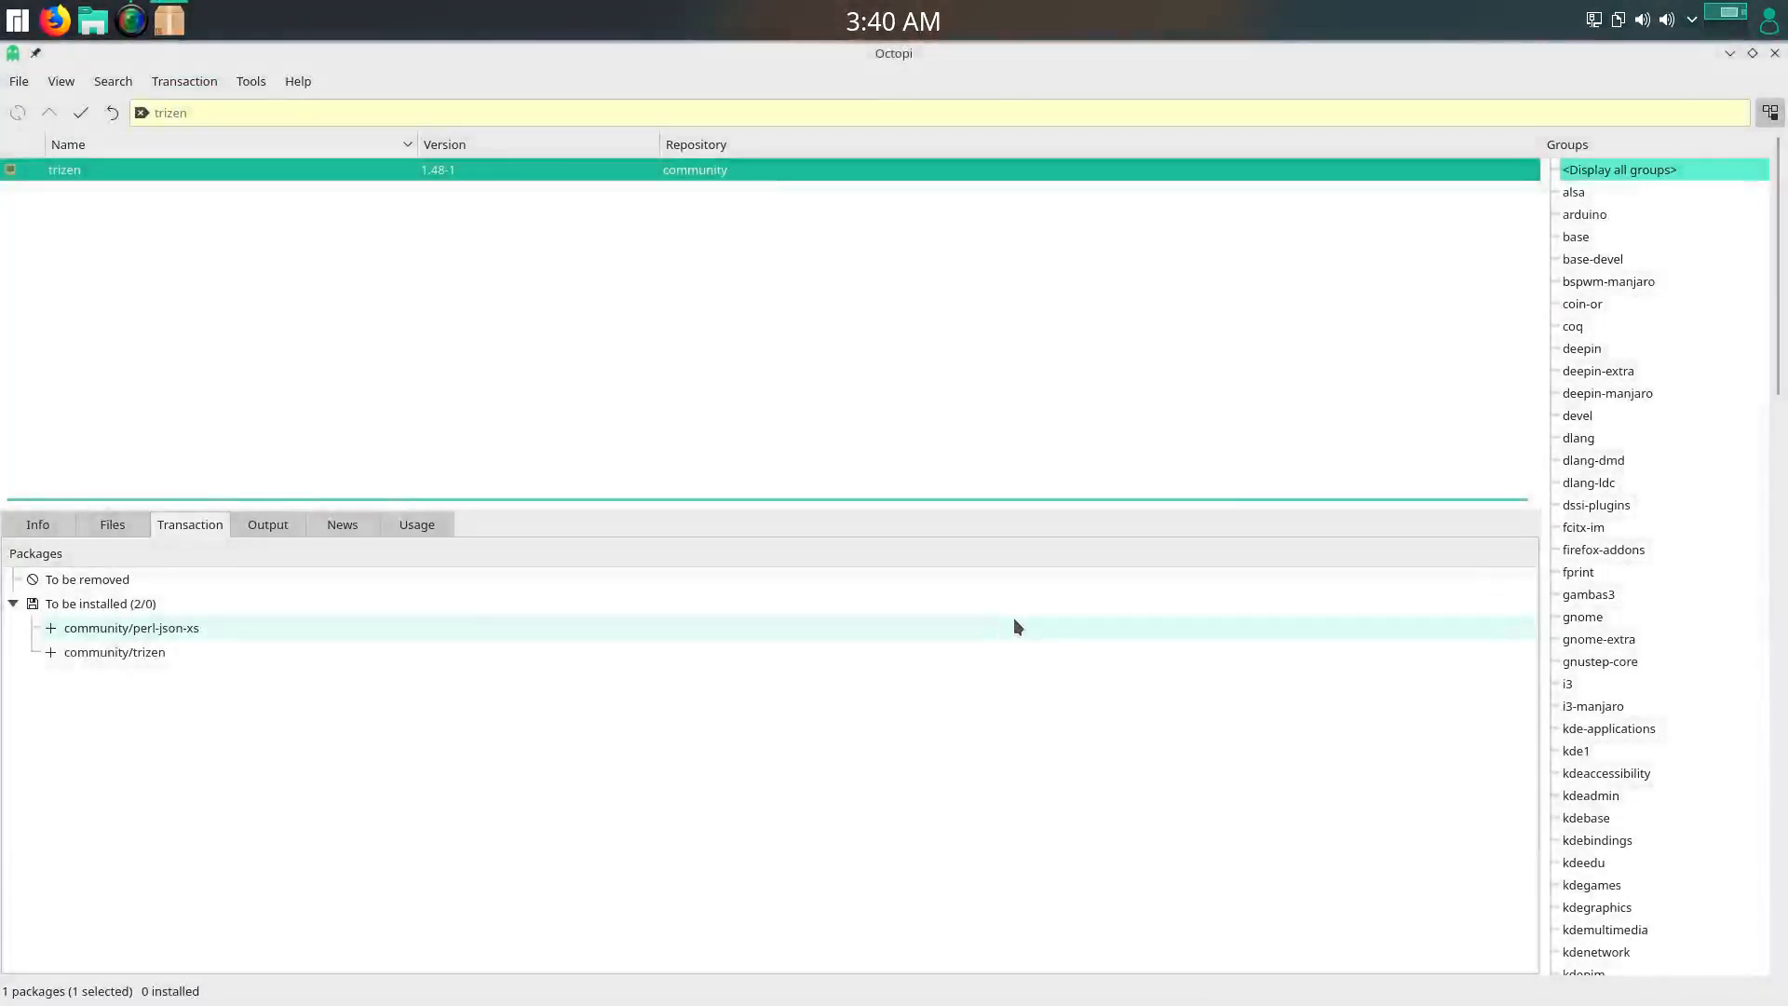
# Apply the trizen transaction, review the packages to retrieve, and authorize the installation with the root password
pyautogui.click(81, 115)
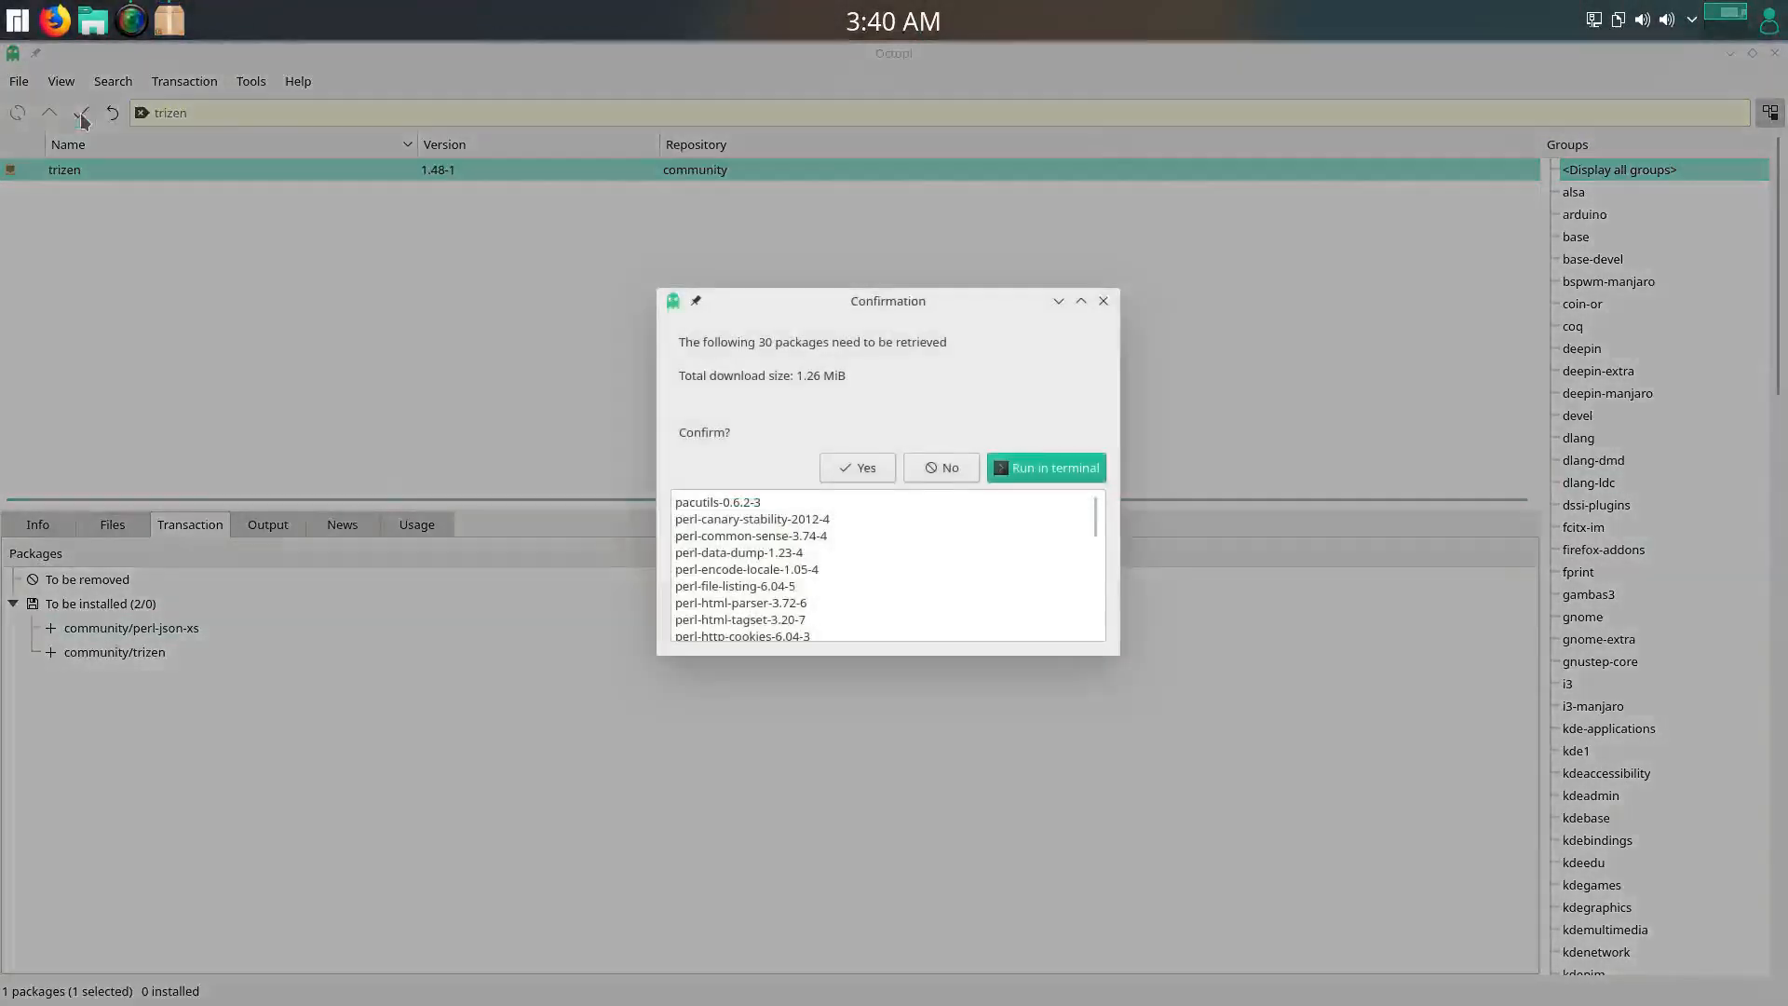
pyautogui.scroll(-5, 898, 549)
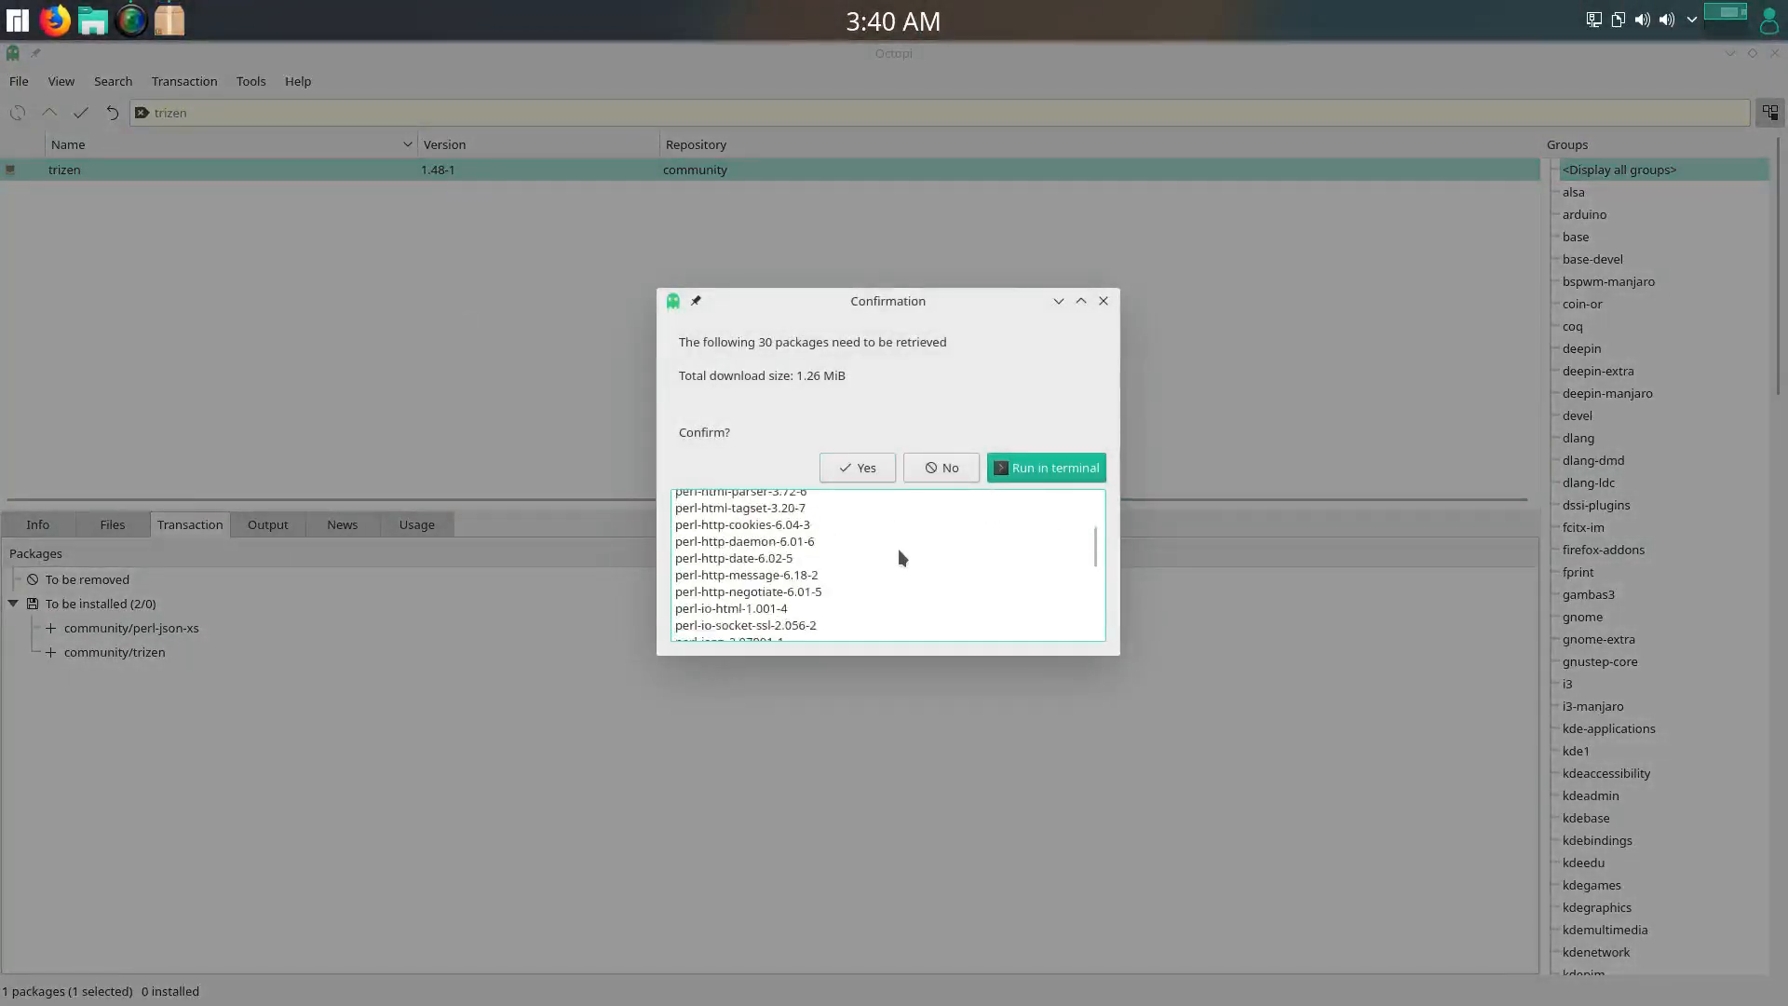
pyautogui.scroll(5, 894, 548)
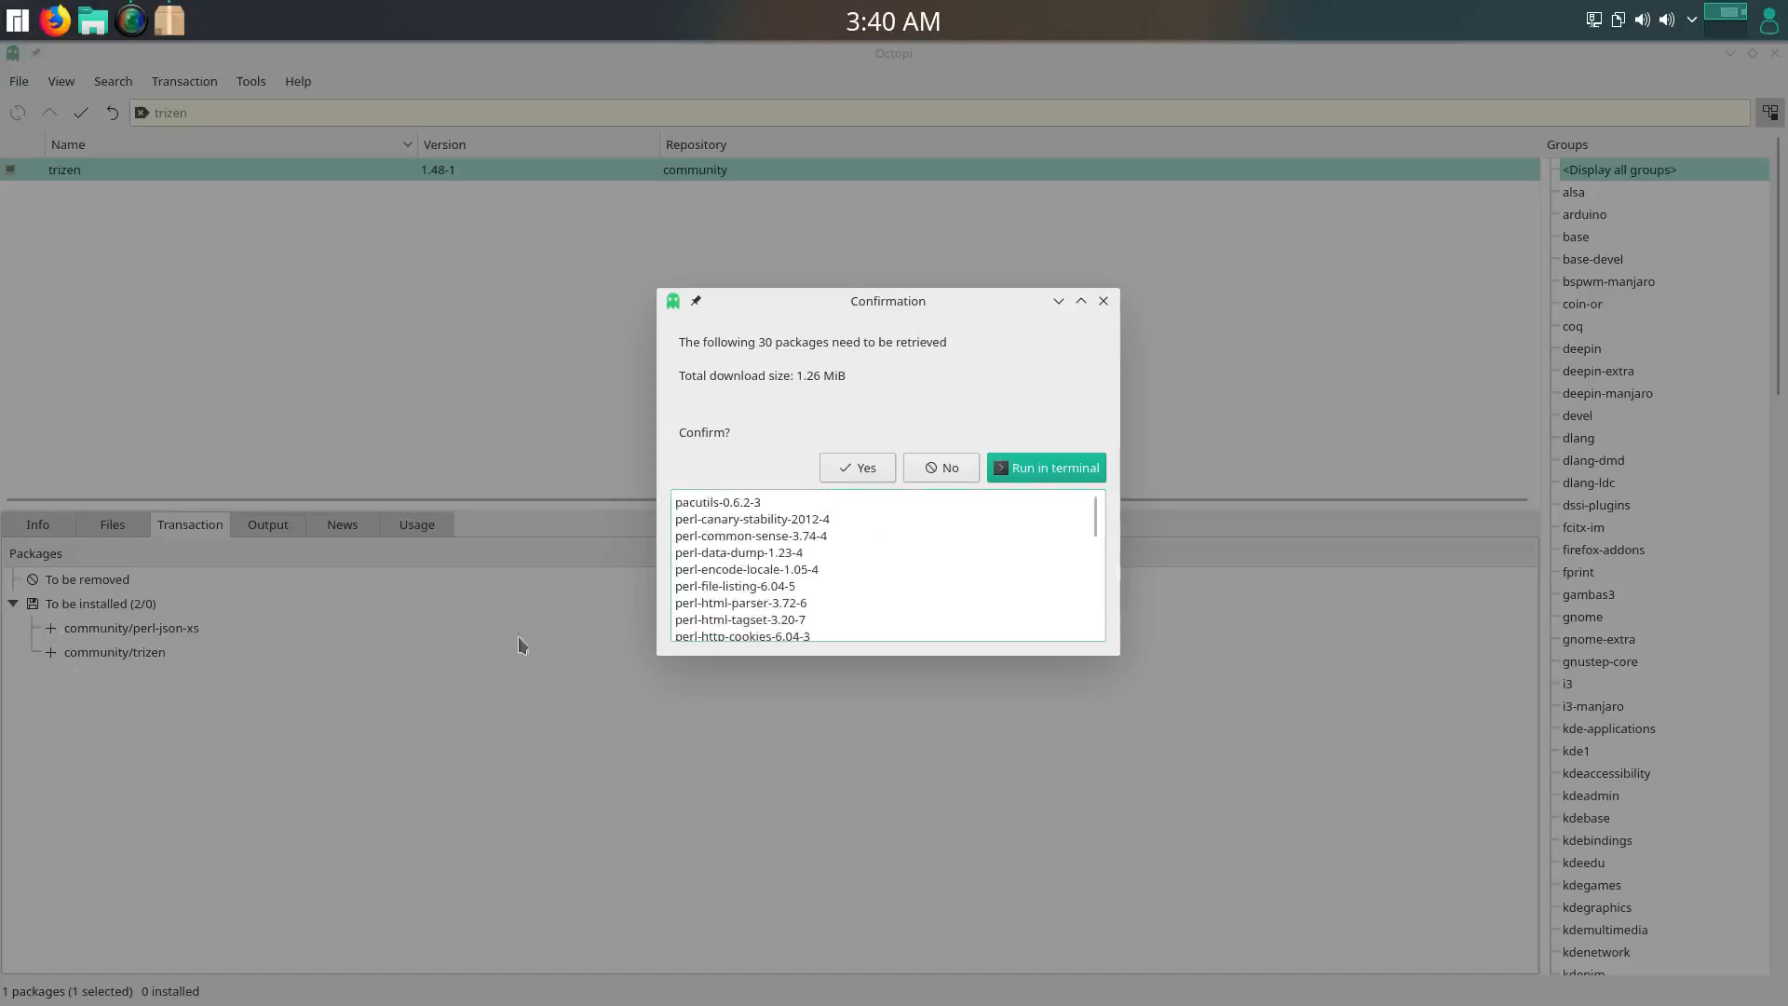
pyautogui.click(852, 468)
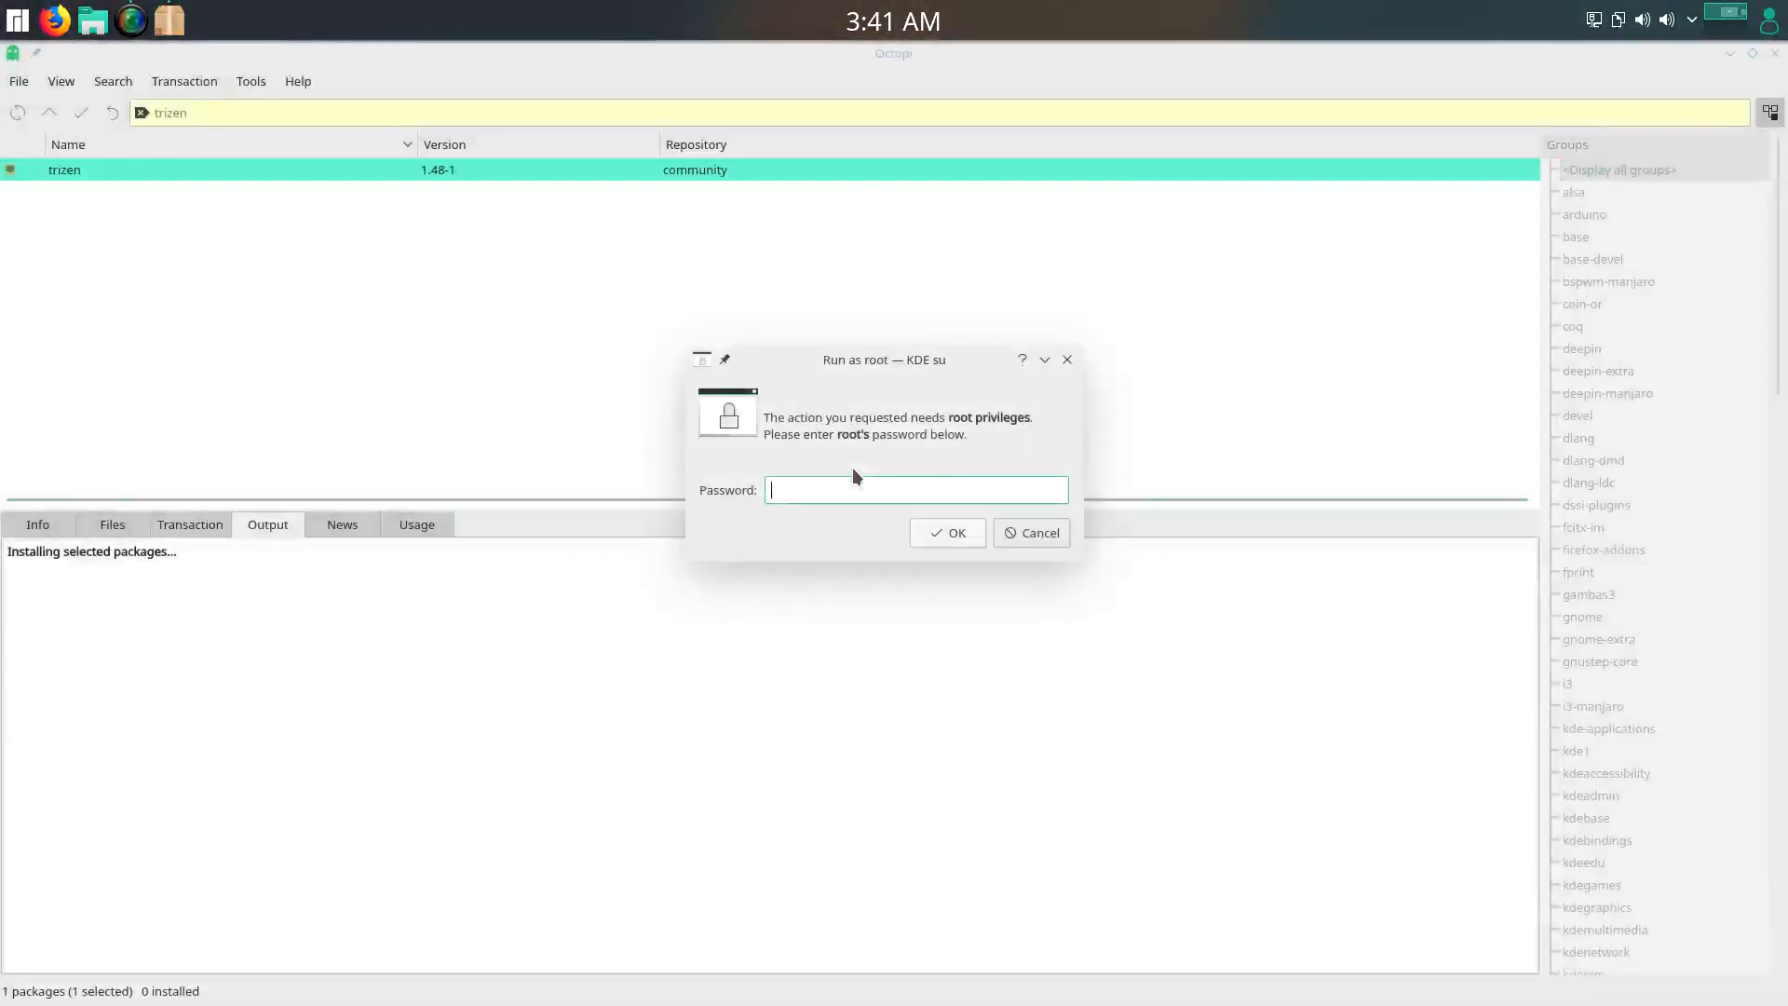
pyautogui.write('••••')
pyautogui.press('Return')
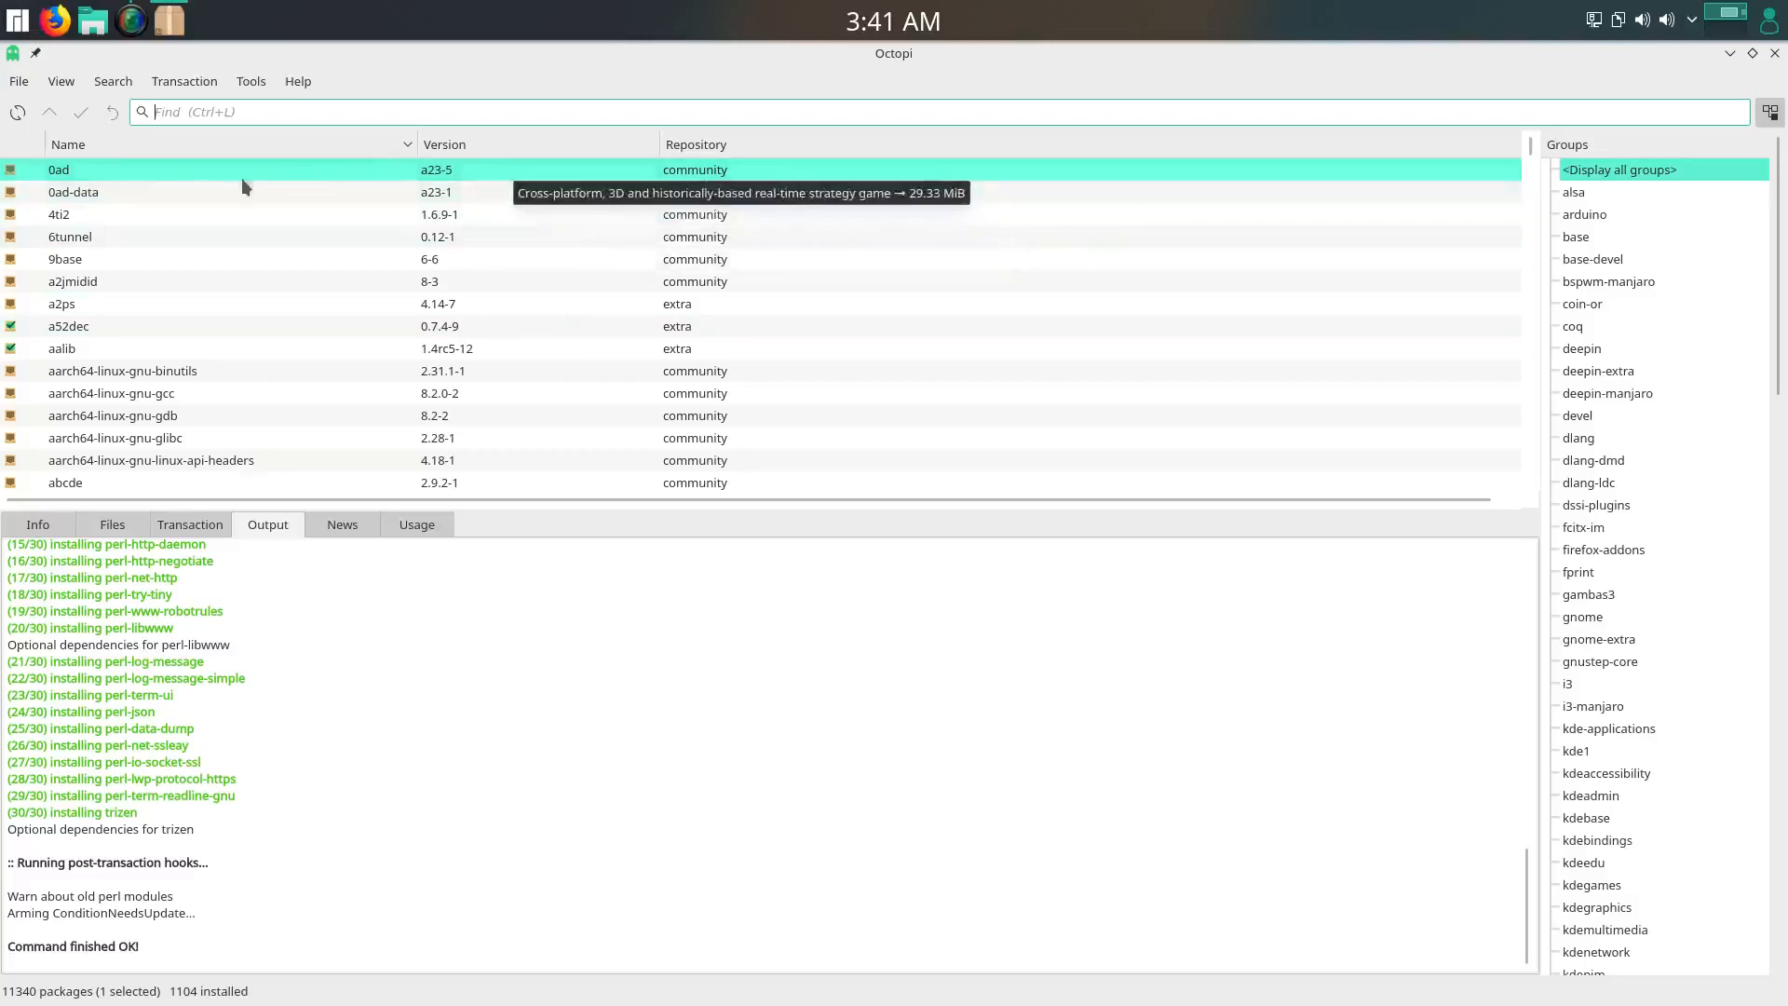
# Set Trizen as the AUR tool in the options, with --noedit enabled
pyautogui.click(267, 82)
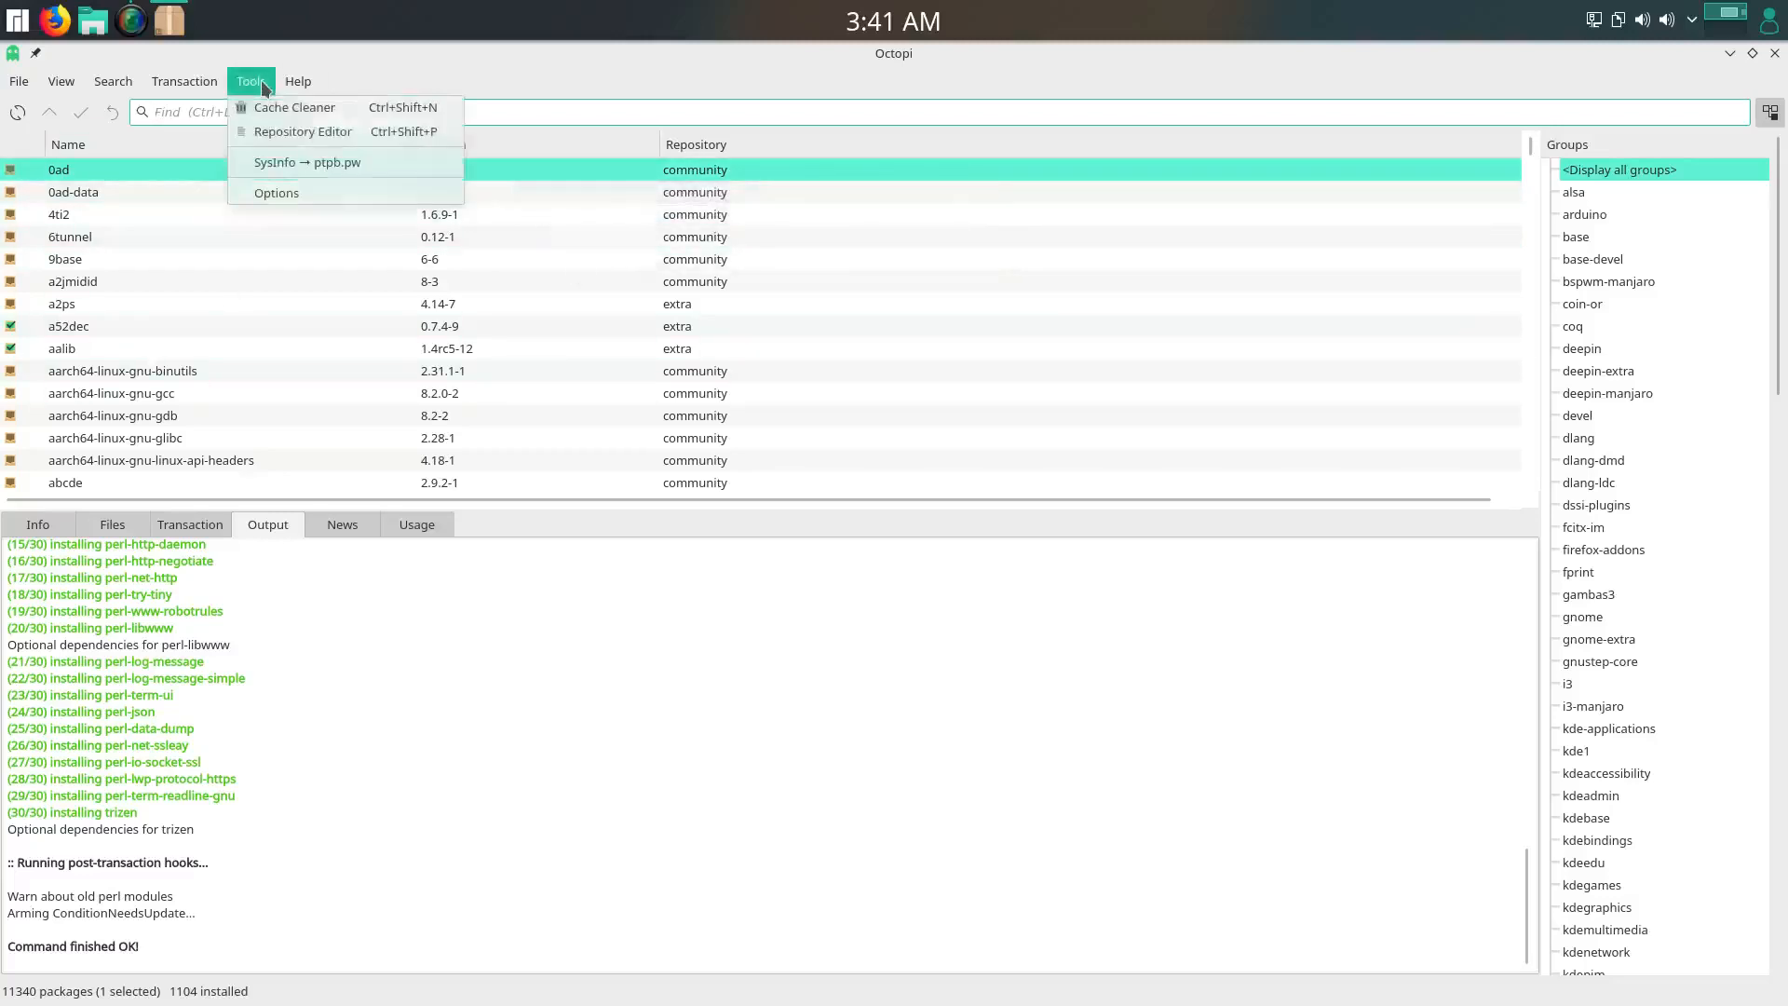
pyautogui.click(267, 192)
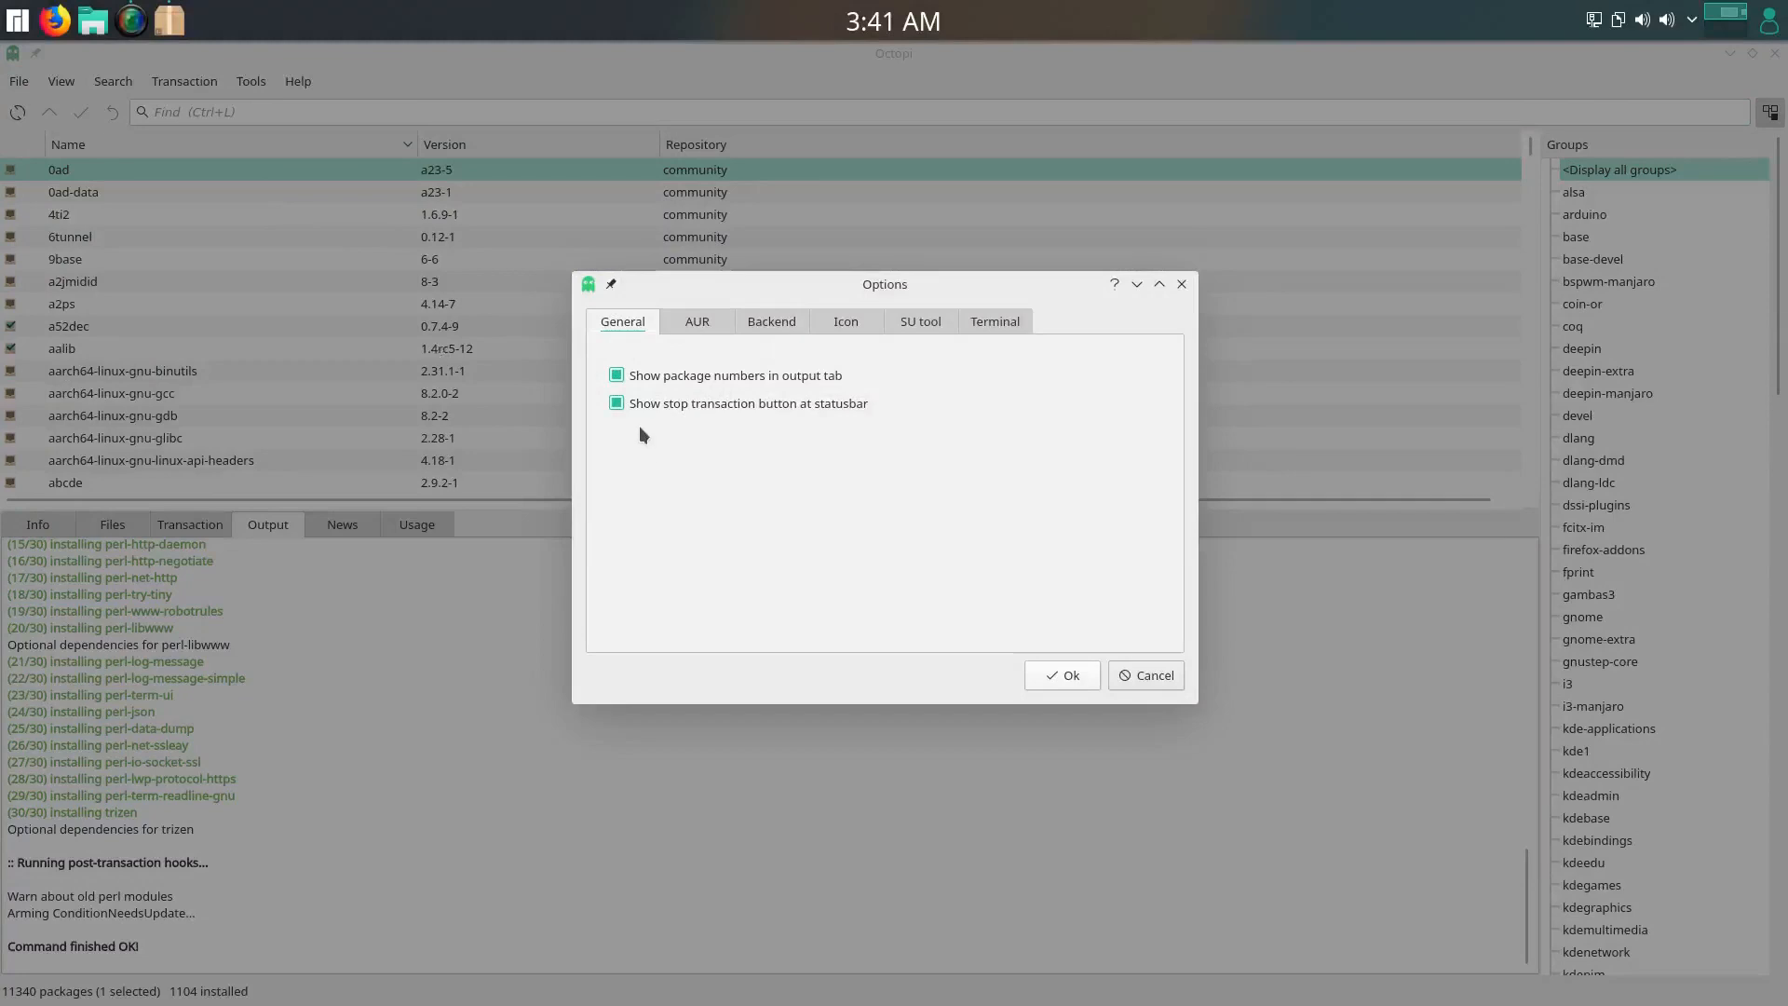
pyautogui.click(697, 325)
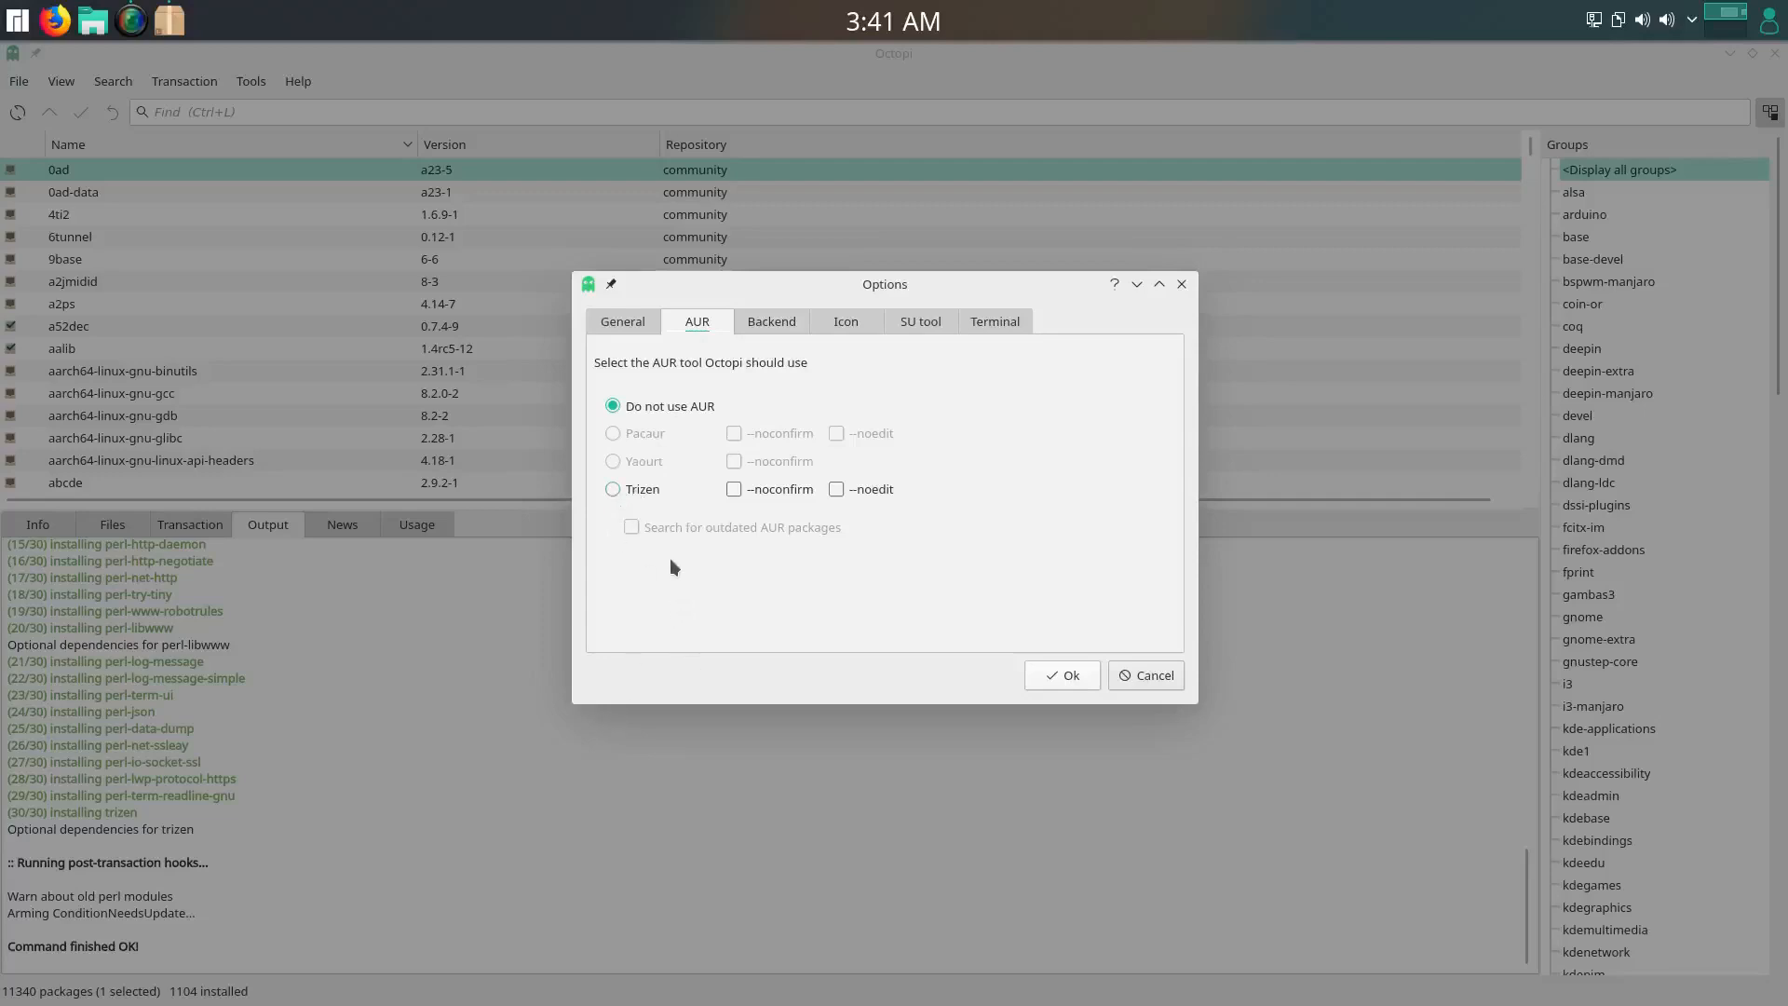
pyautogui.click(611, 490)
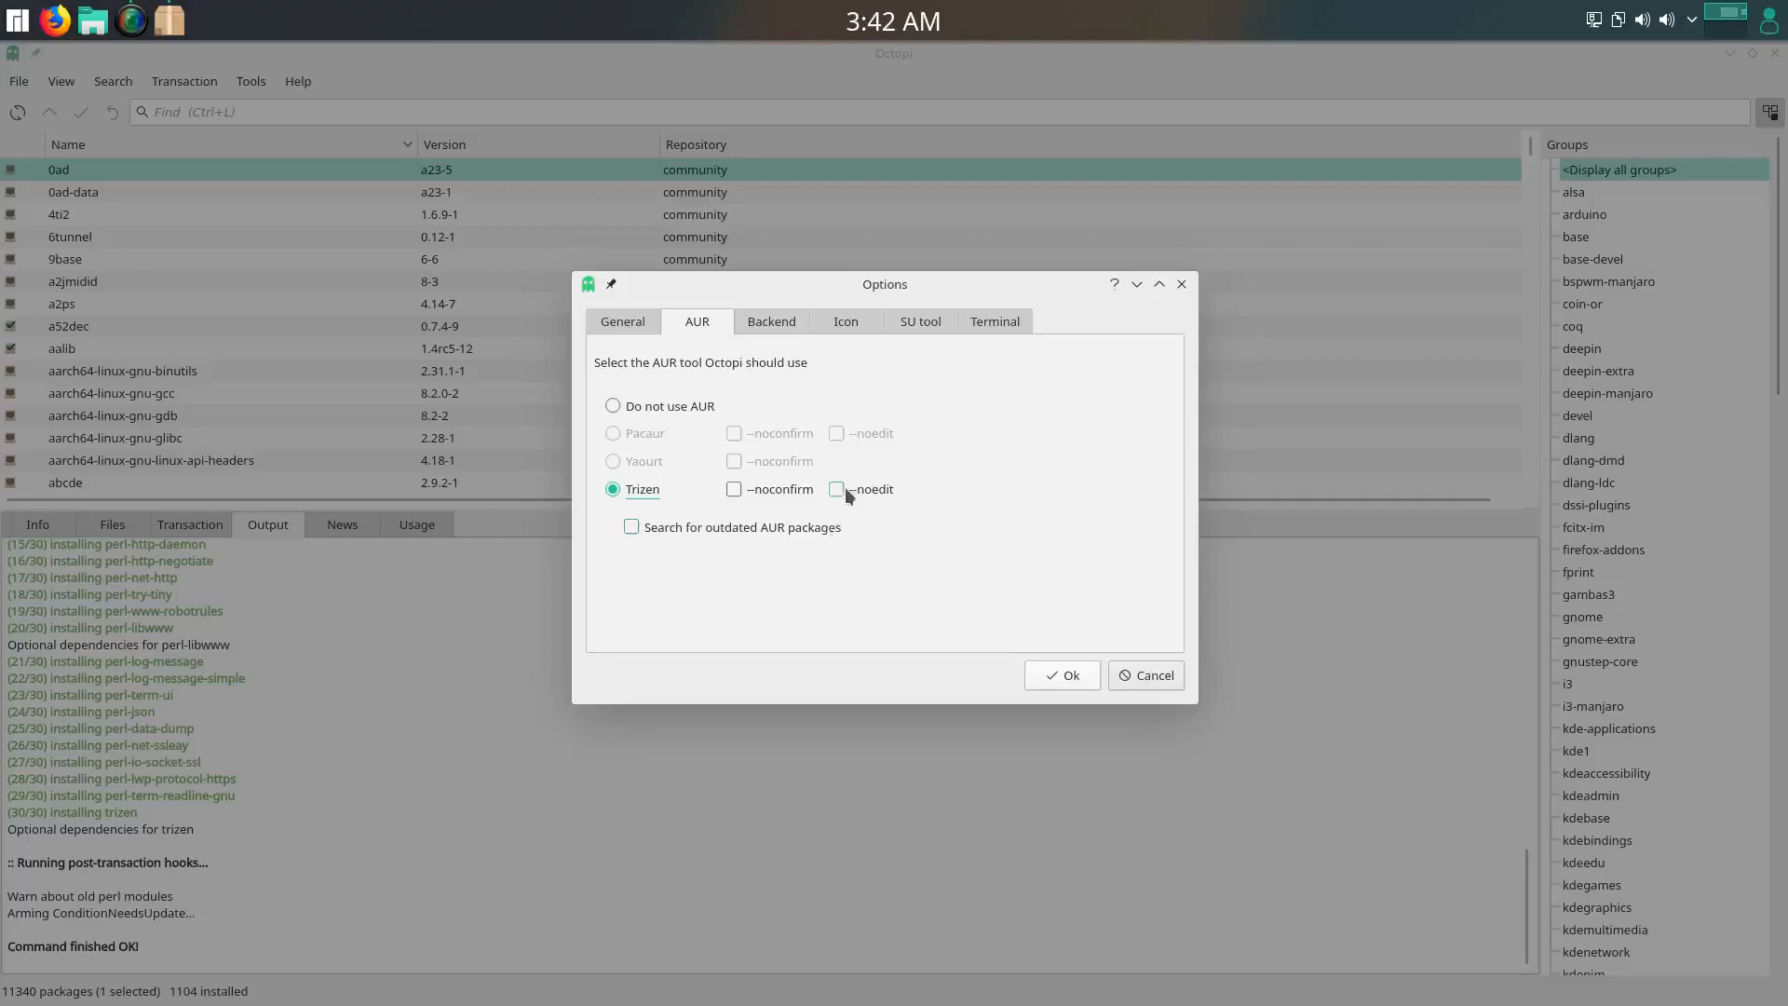
pyautogui.click(836, 488)
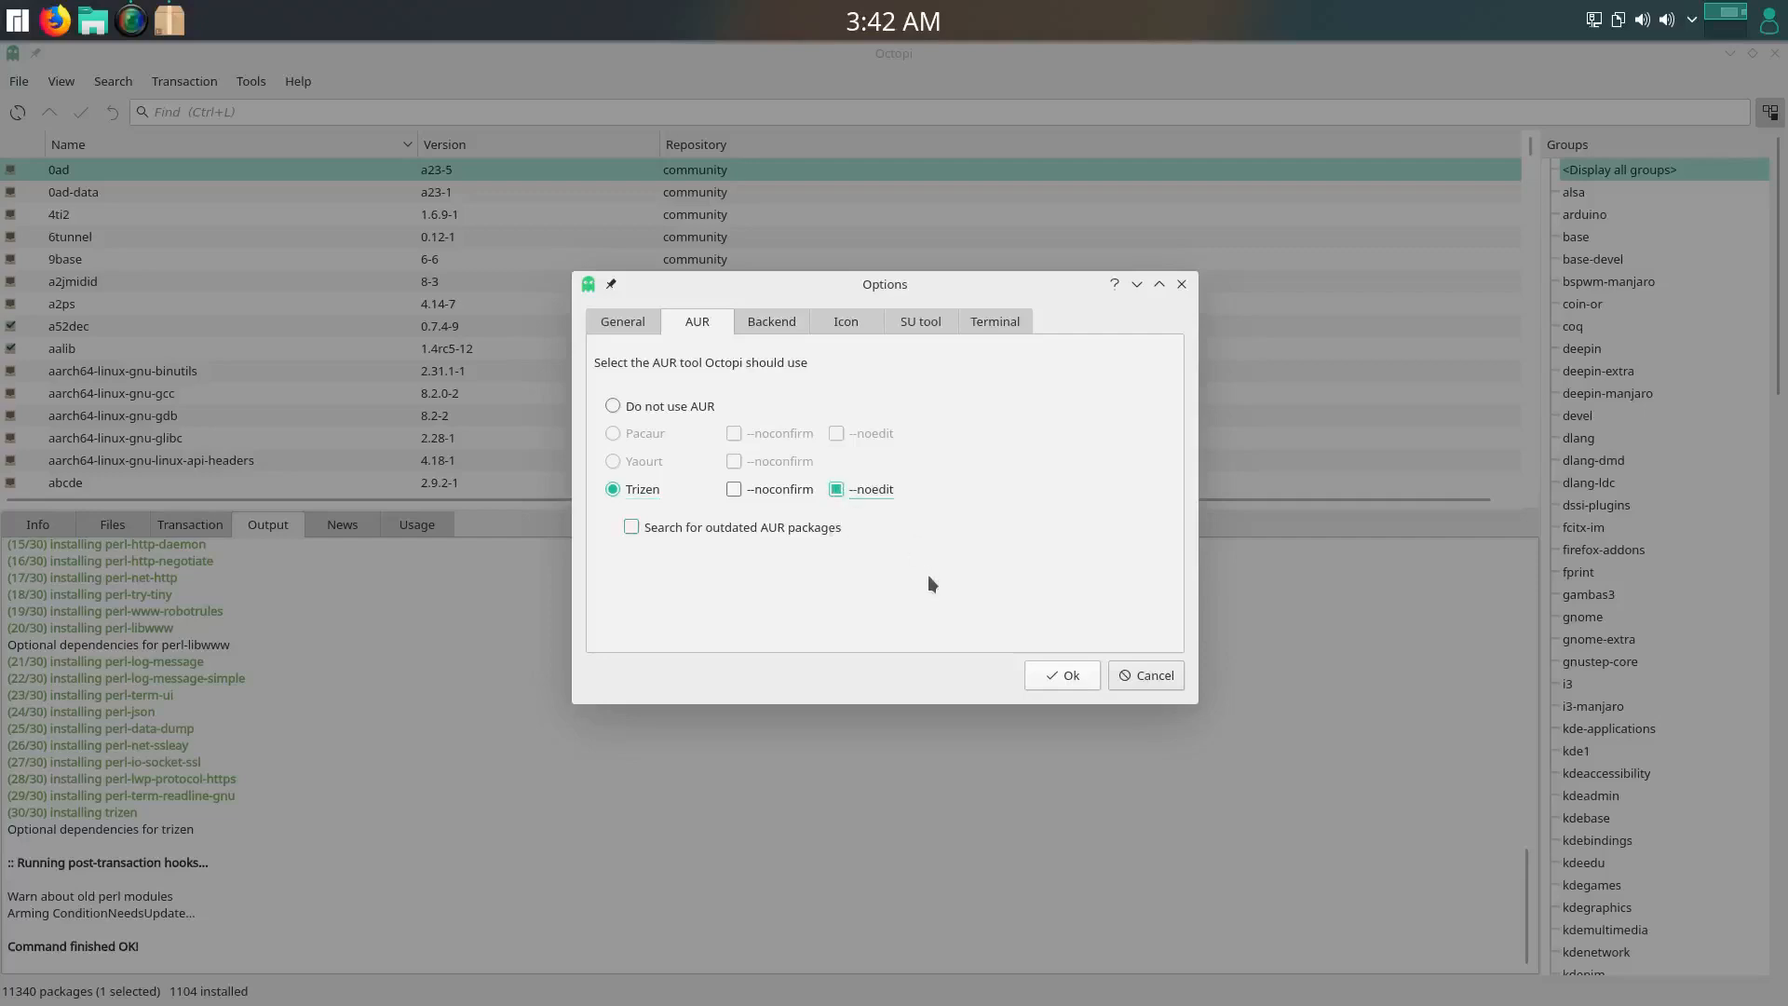
pyautogui.click(1052, 673)
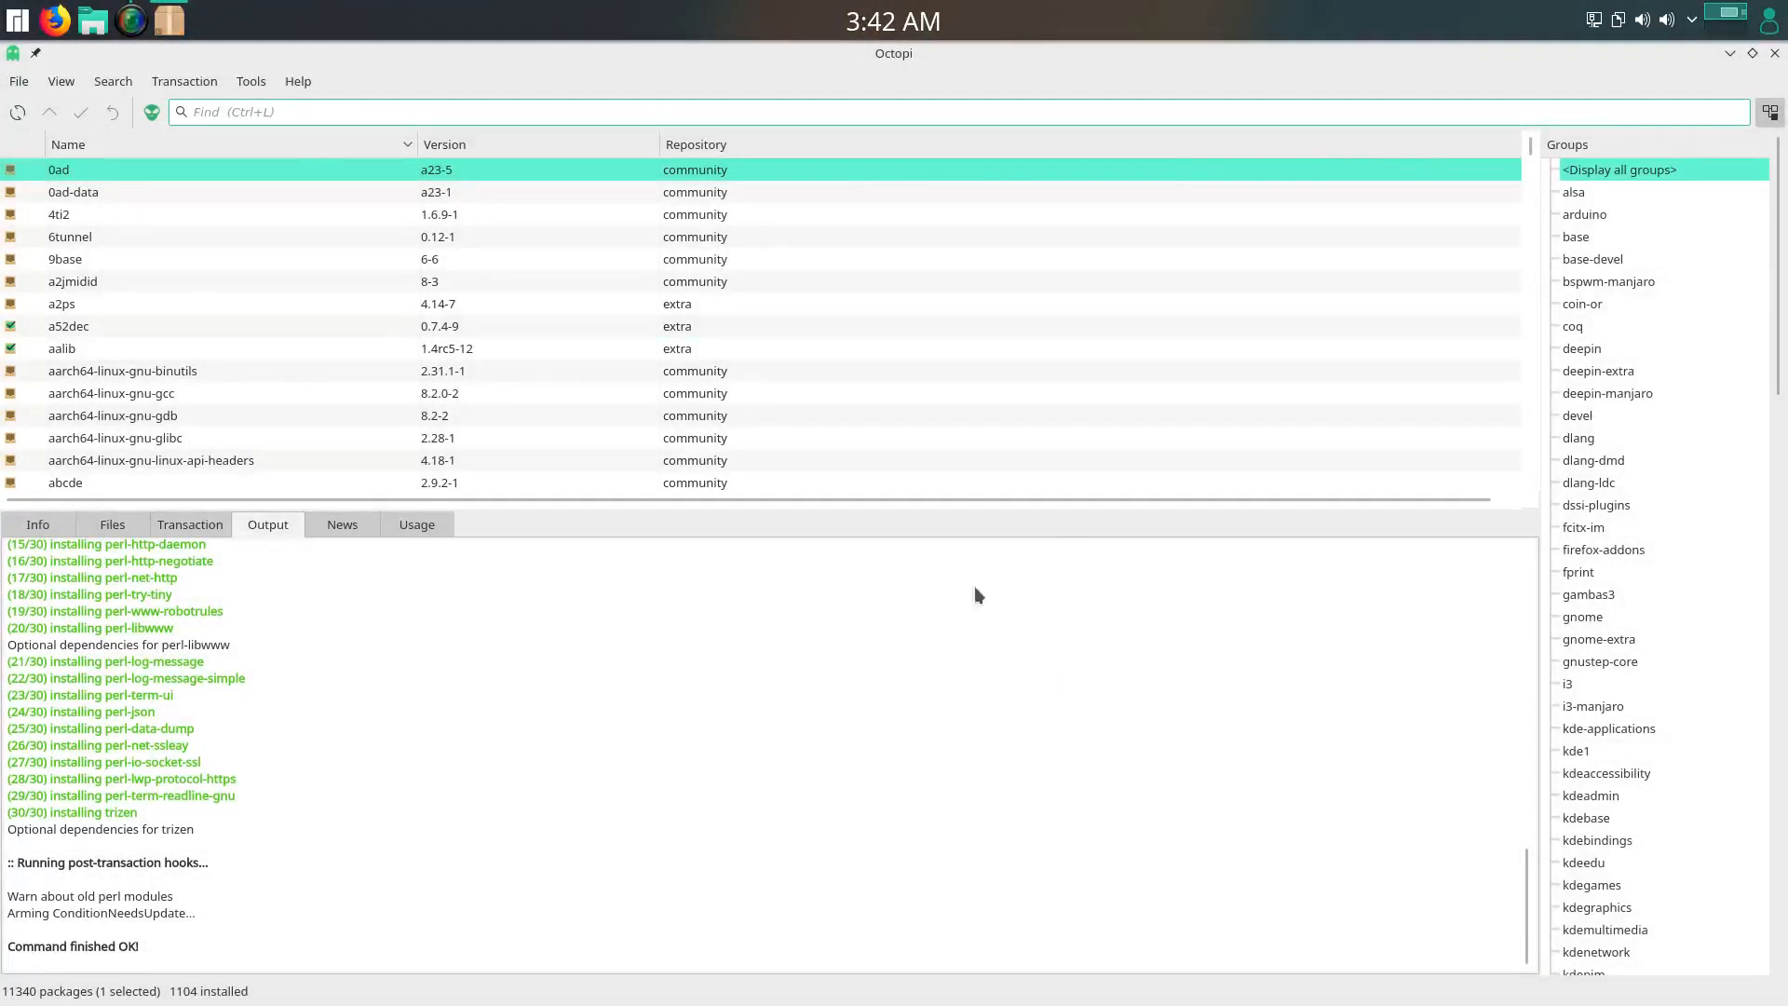
# Switch the package list to AUR mode and search it for chrome
pyautogui.click(151, 112)
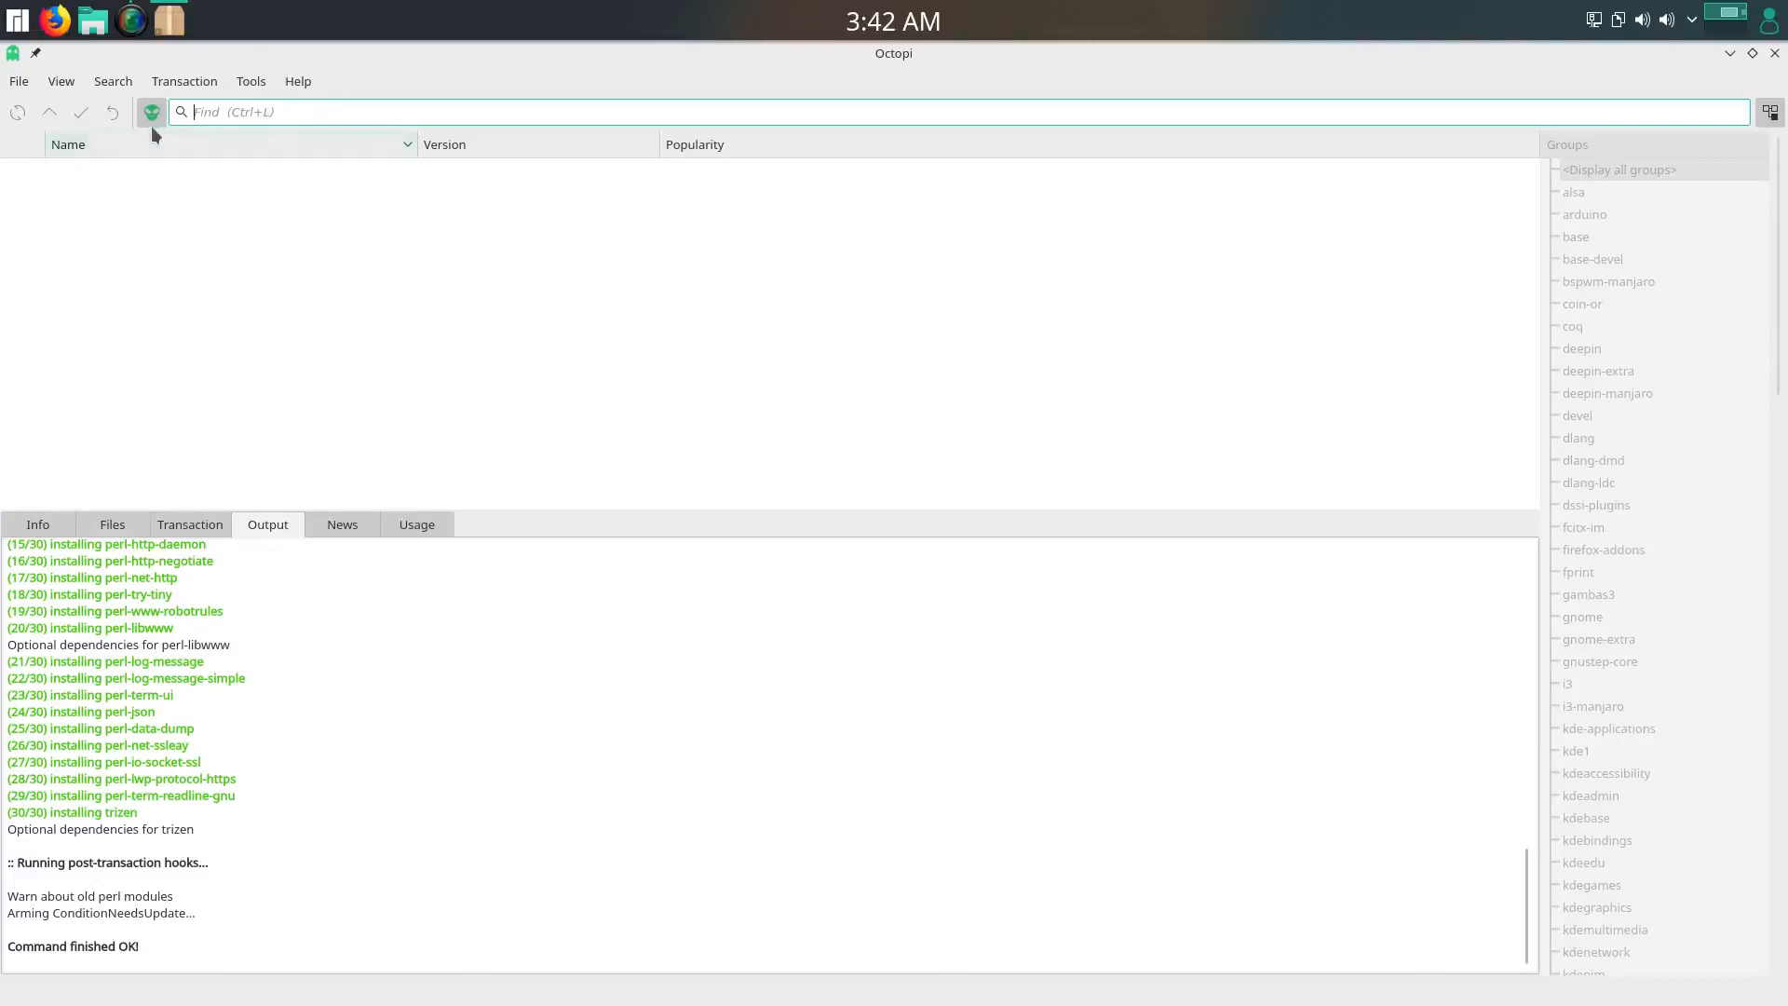
pyautogui.write('chrome')
pyautogui.press('Return')
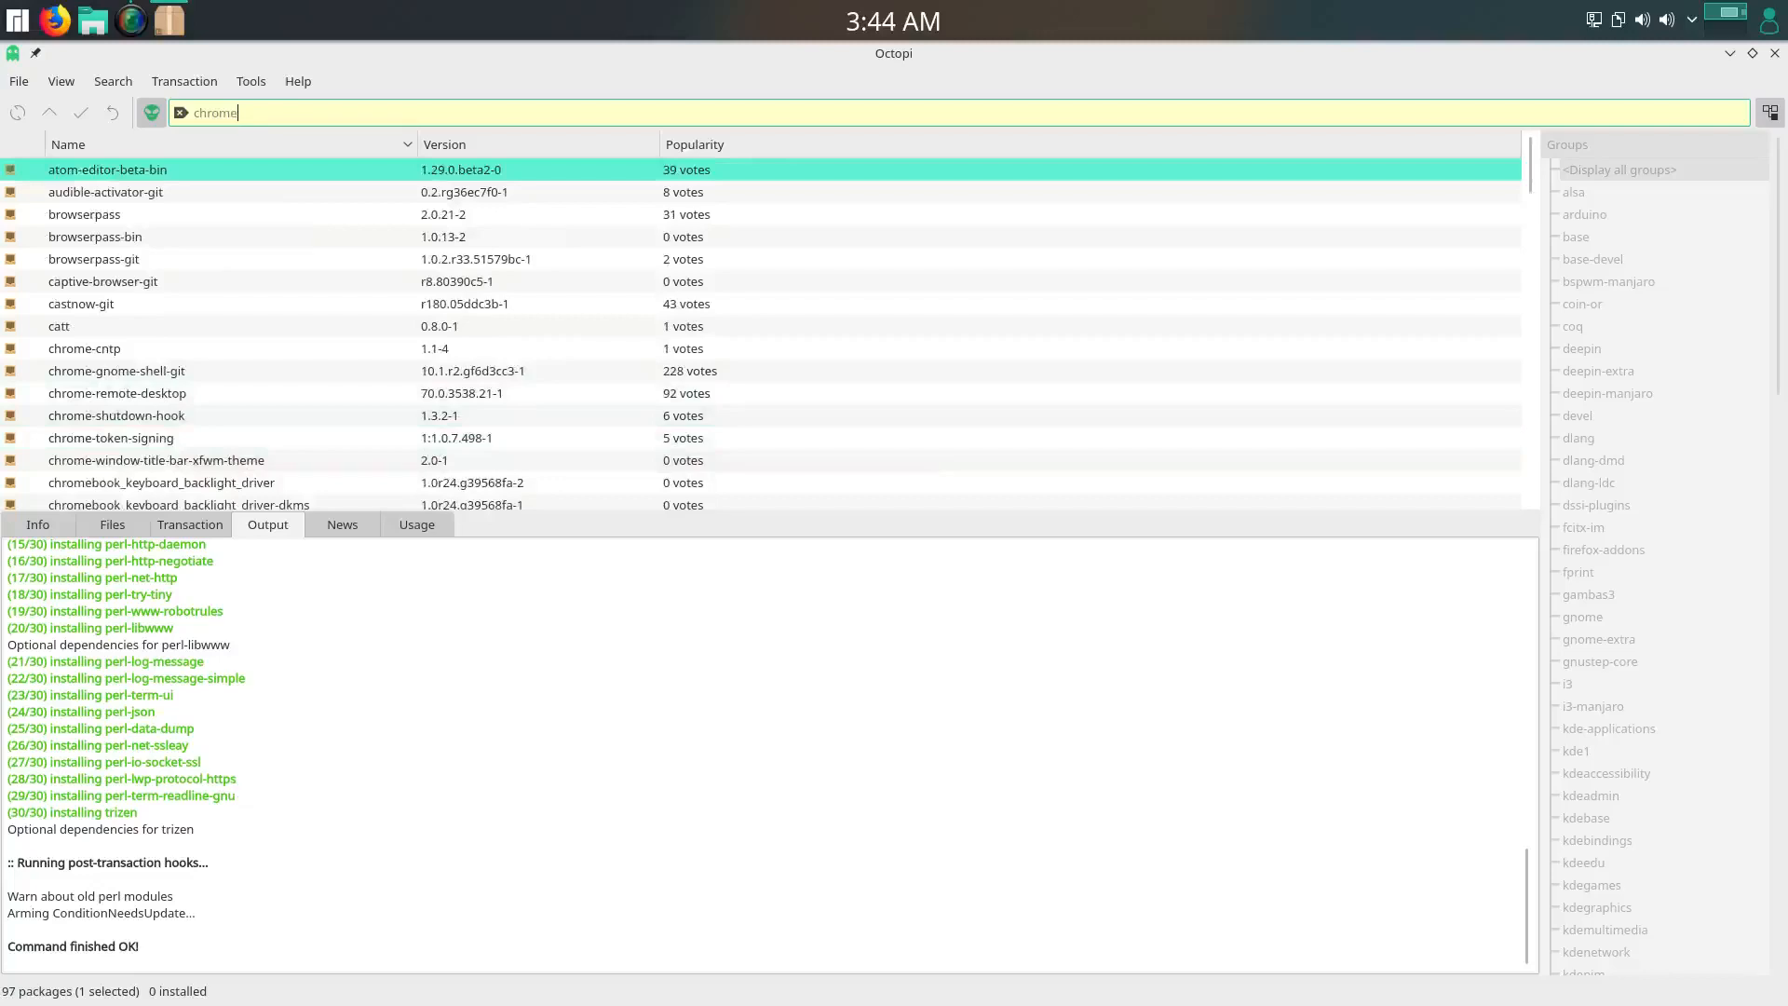
# Copy the name Etcher from the AUR section of todo list.css in Sublime Text and search the AUR for it in Octopi
pyautogui.hotkey('alt', 'Tab')
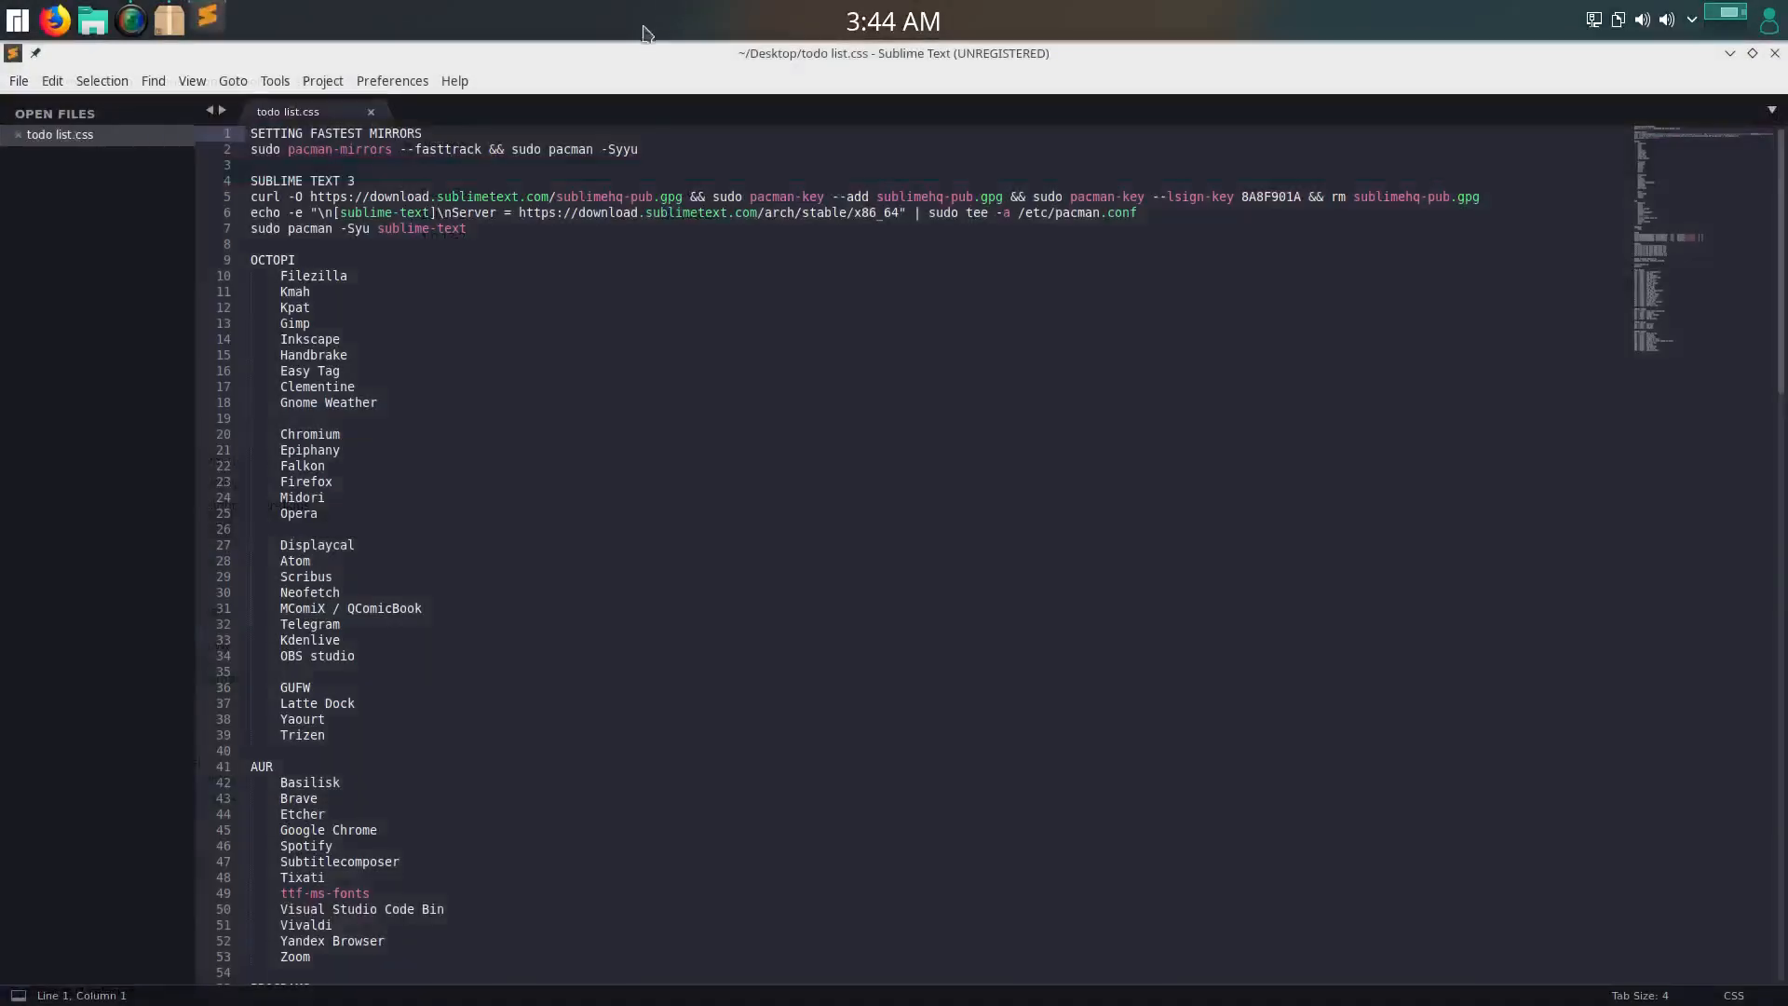
pyautogui.scroll(-3, 630, 770)
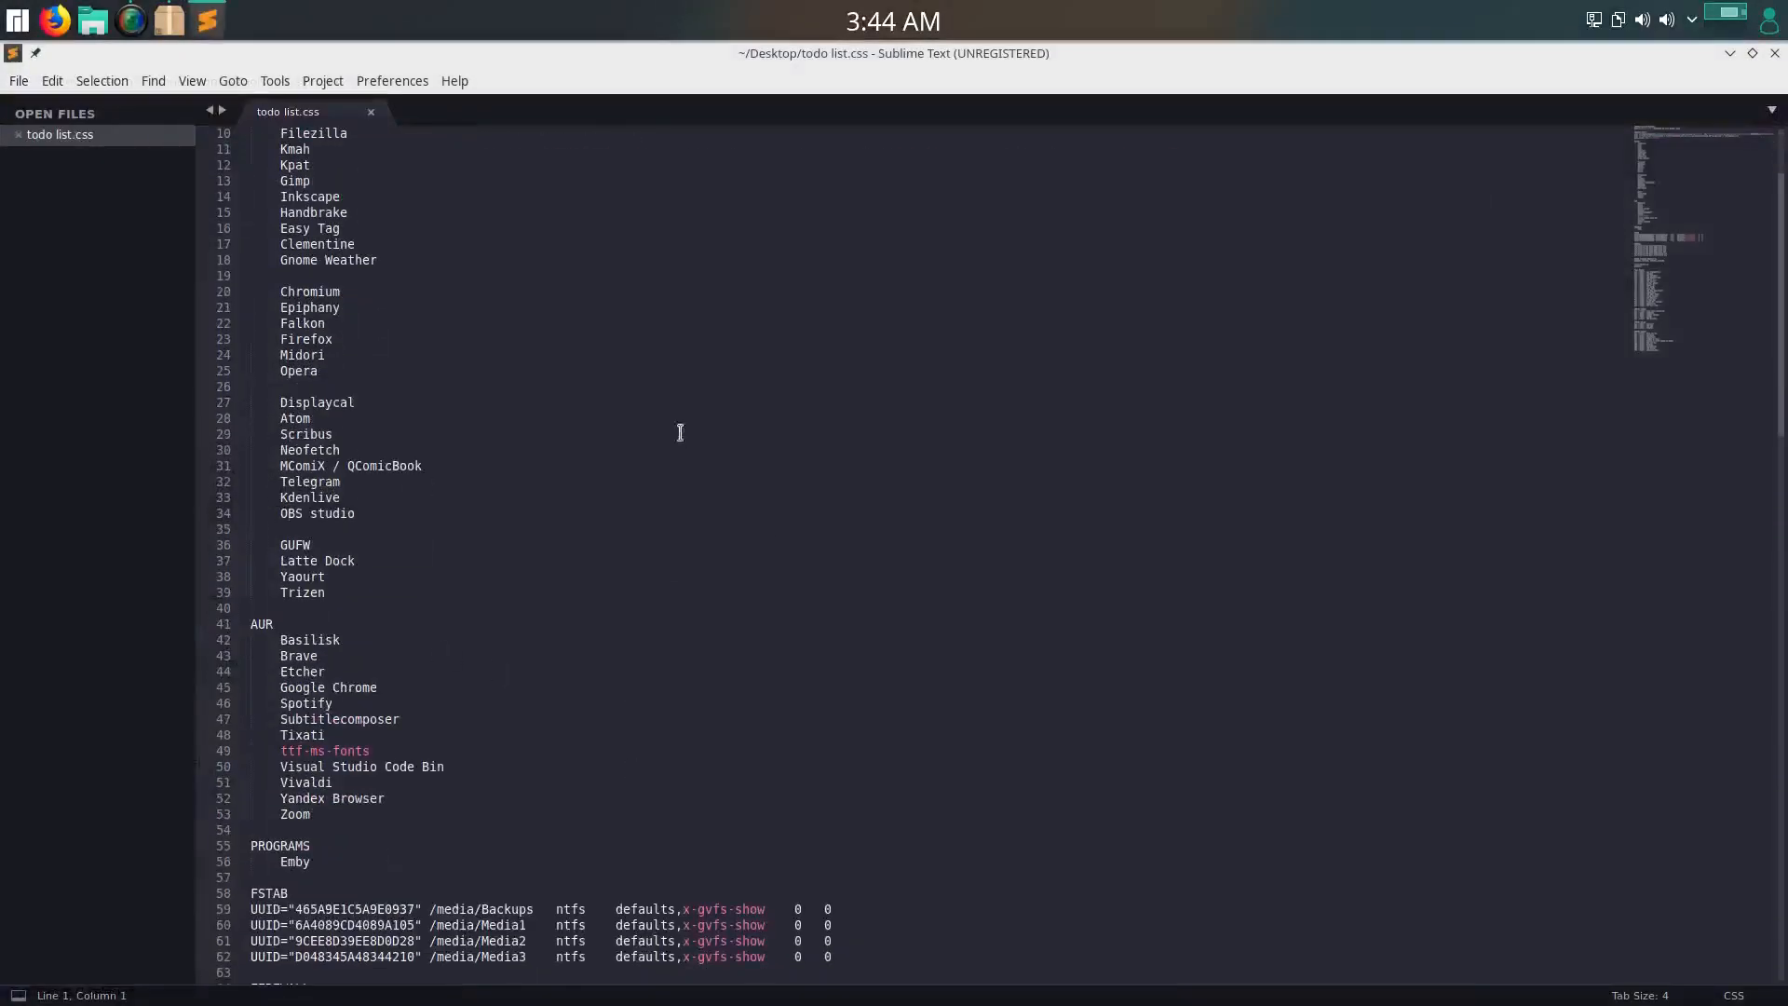
pyautogui.scroll(-3, 434, 610)
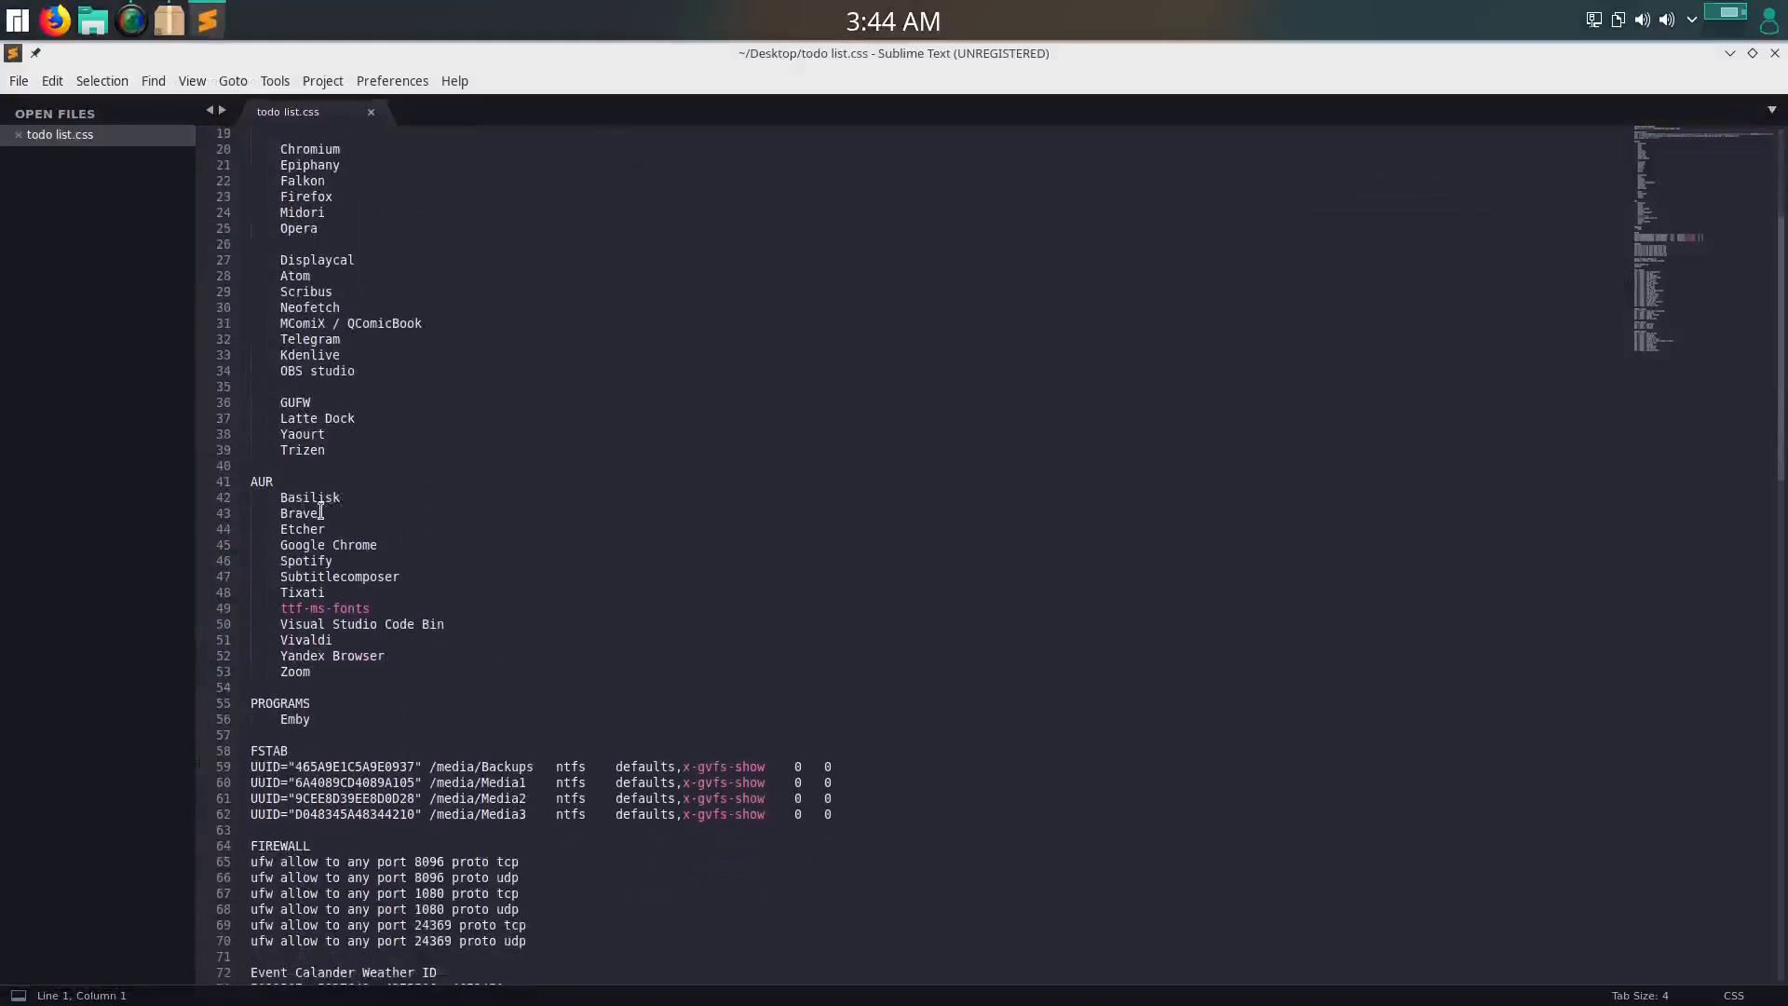
pyautogui.doubleClick(327, 529)
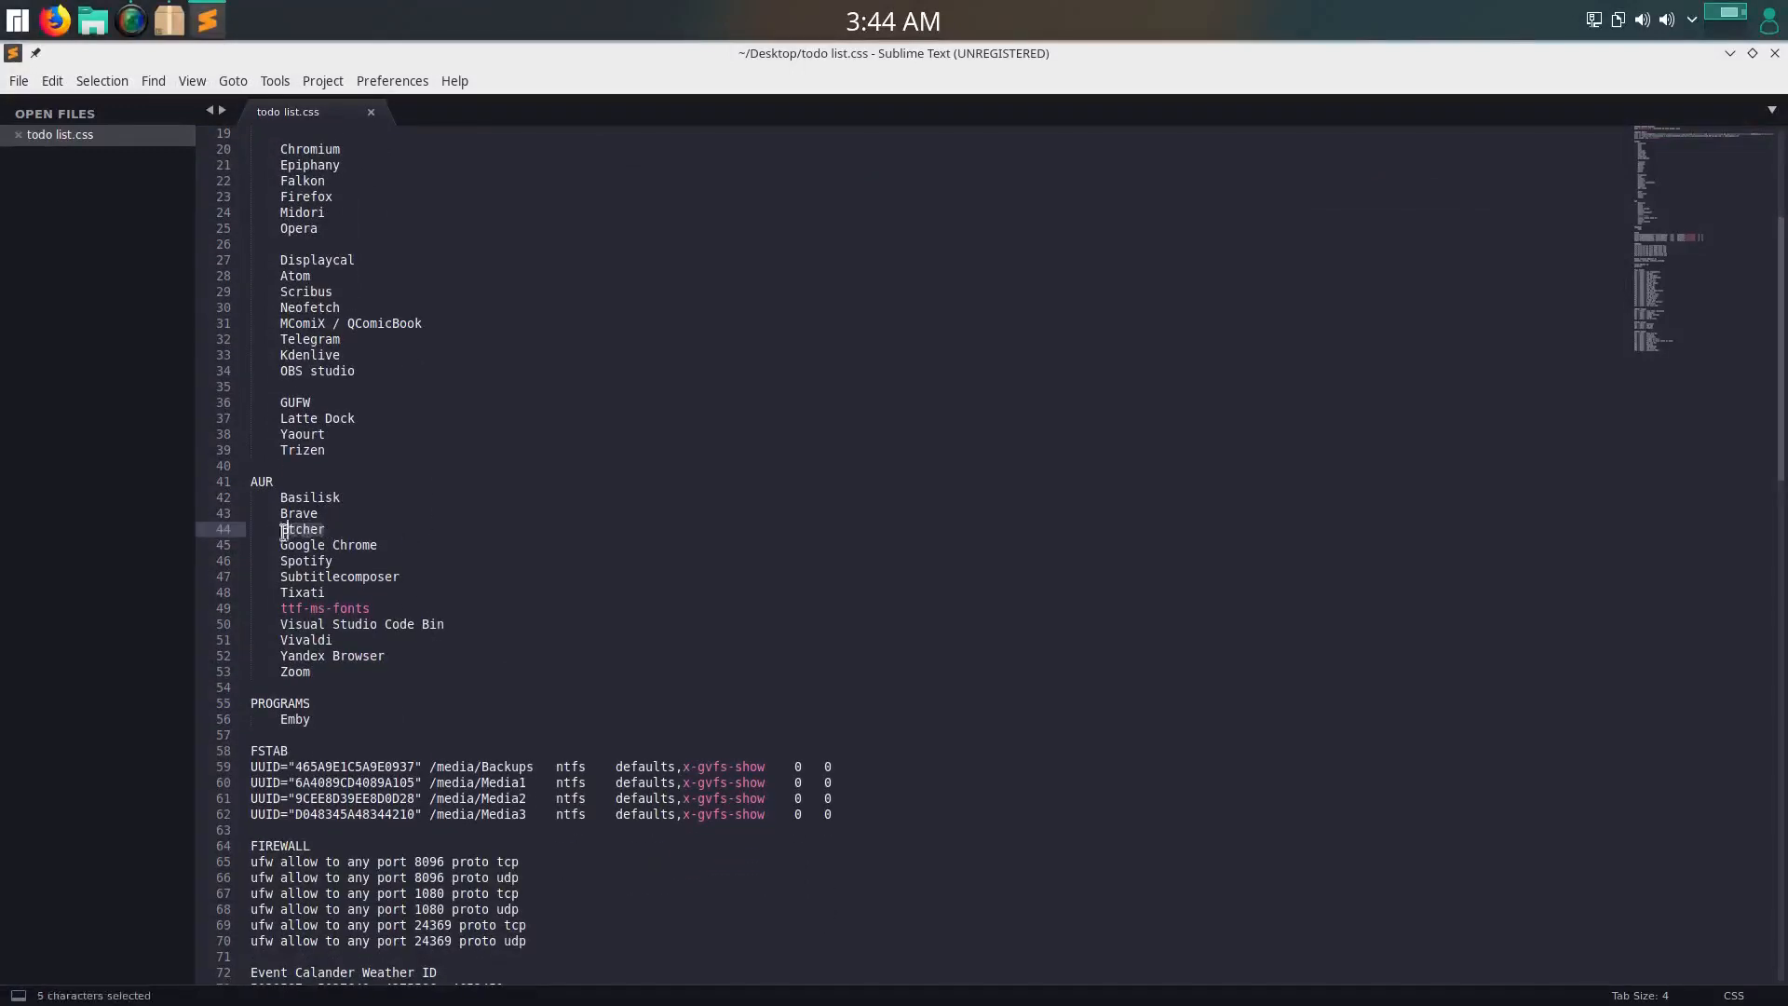
pyautogui.hotkey('ctrl', 'c')
pyautogui.hotkey('alt', 'Tab')
pyautogui.doubleClick(265, 119)
pyautogui.hotkey('ctrl', 'v')
pyautogui.press('Return')
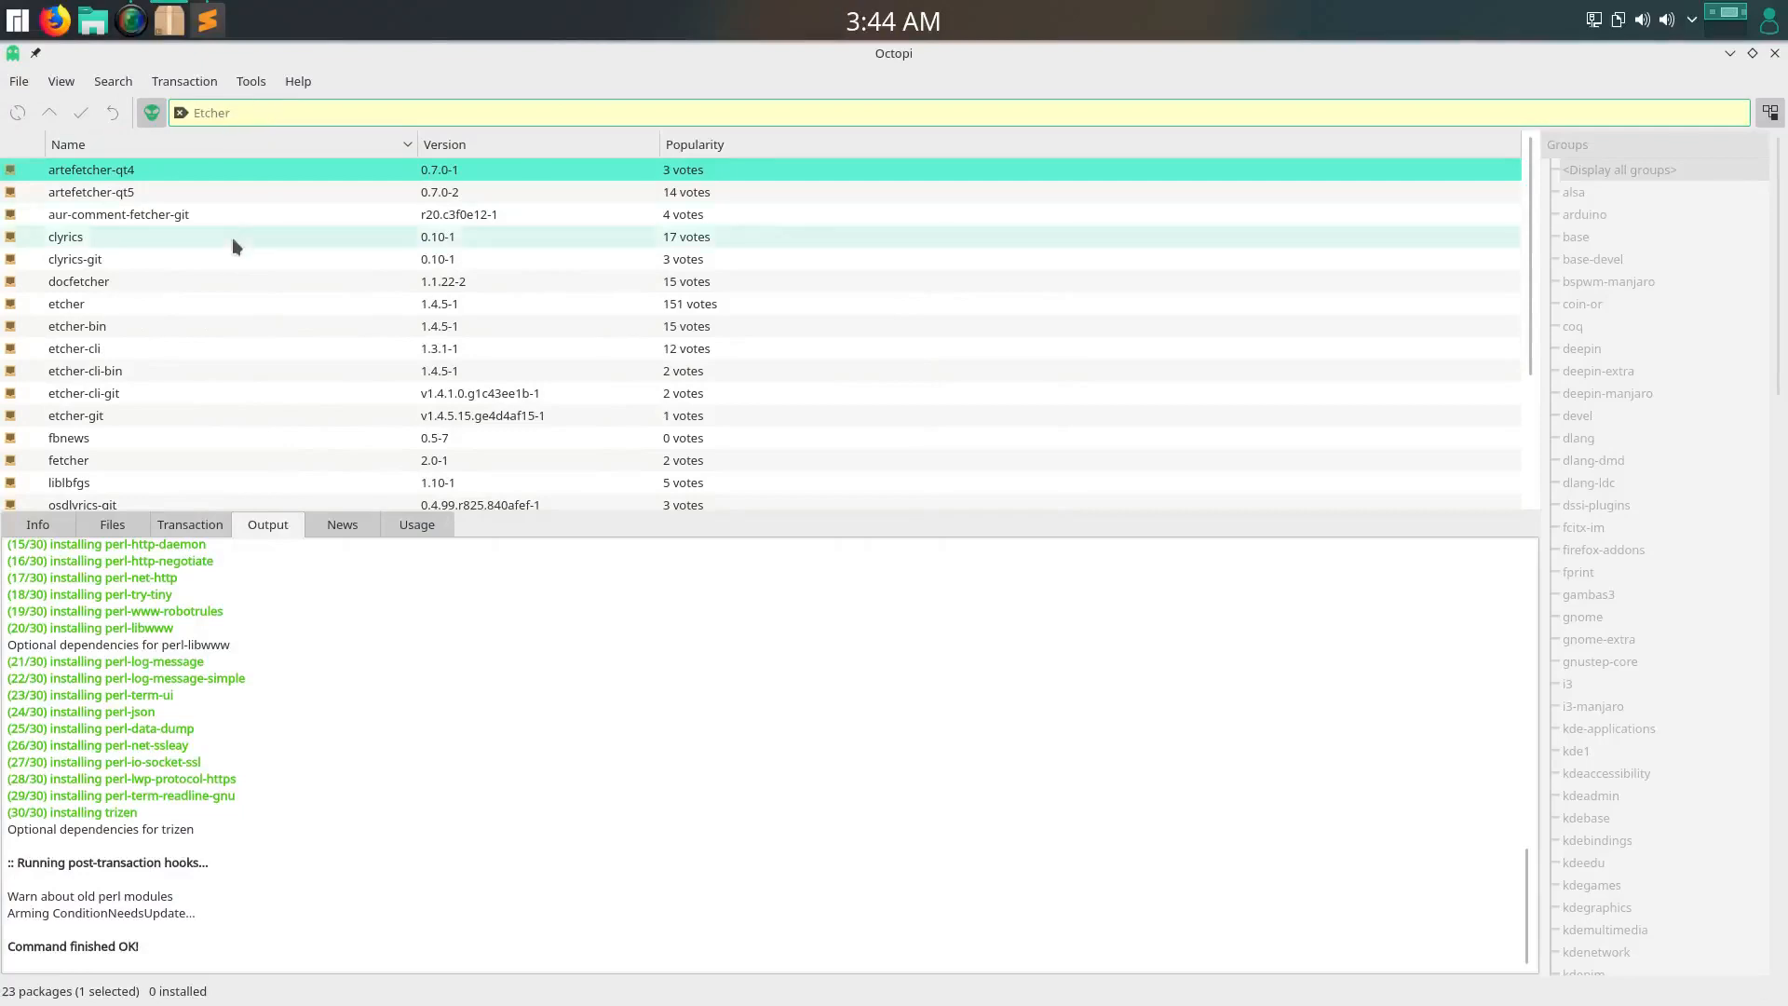
# Select the etcher package in the AUR results and view its package information
pyautogui.click(97, 306)
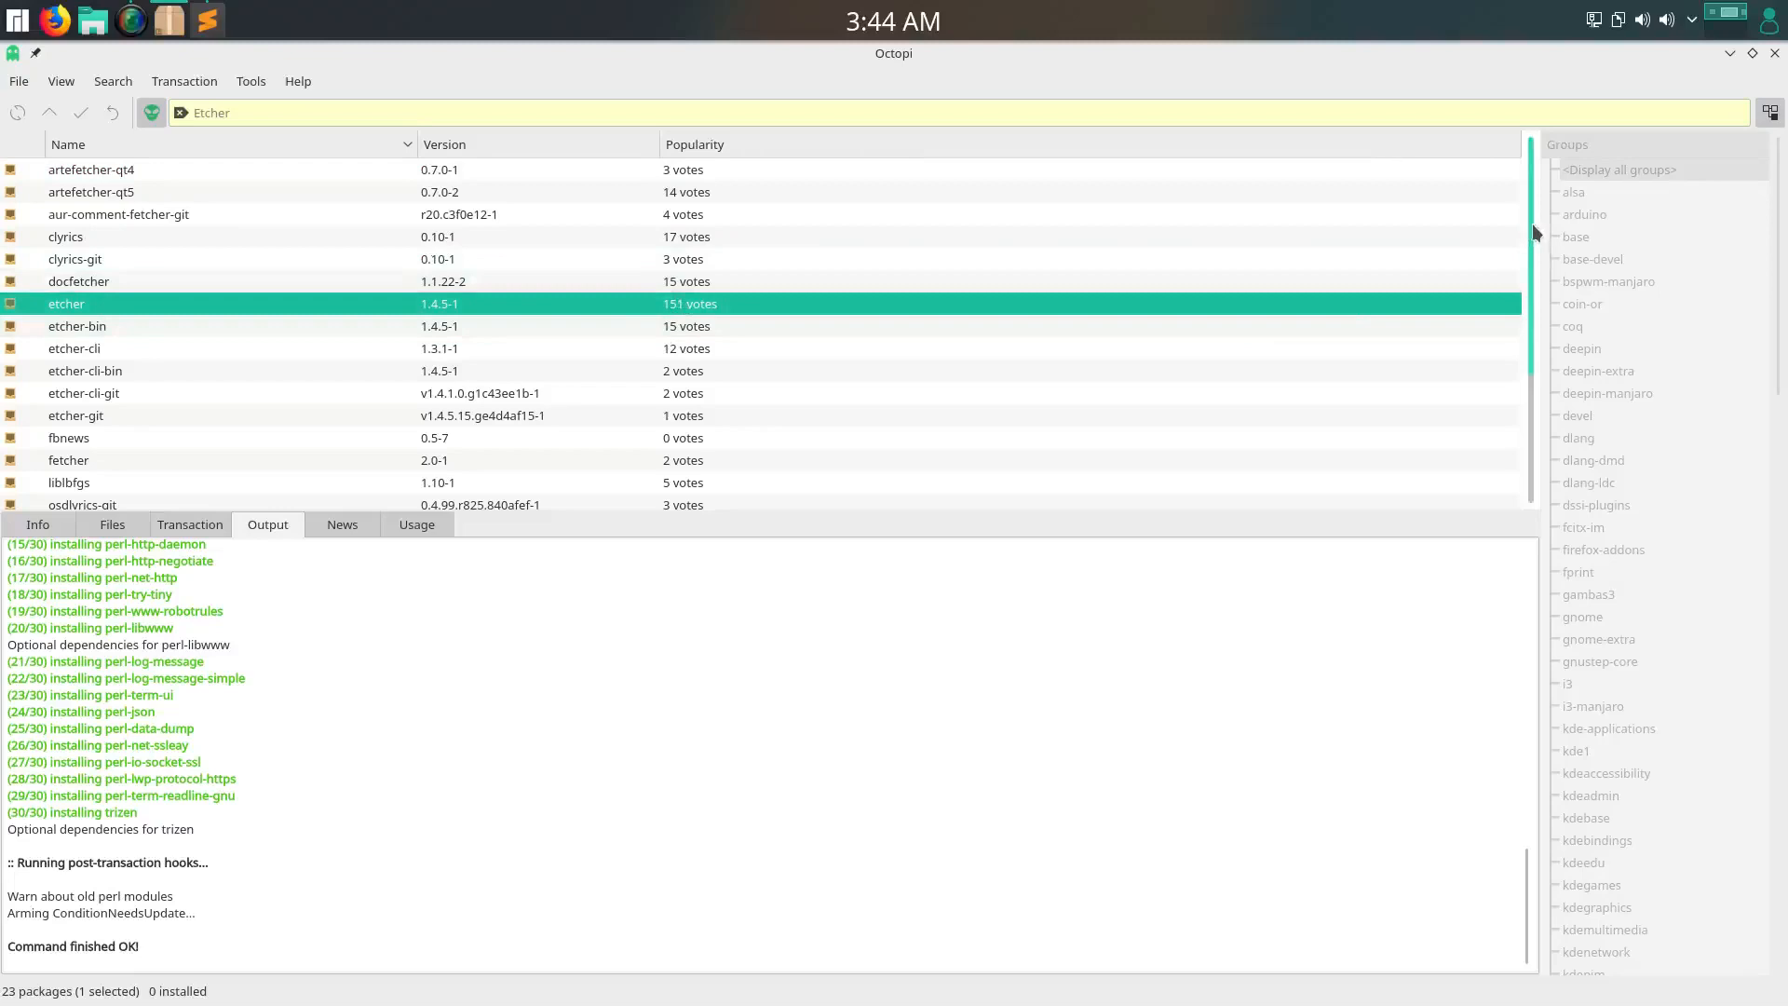
pyautogui.moveTo(1534, 231)
pyautogui.mouseDown()
pyautogui.moveTo(1540, 392)
pyautogui.moveTo(1544, 220)
pyautogui.mouseUp()
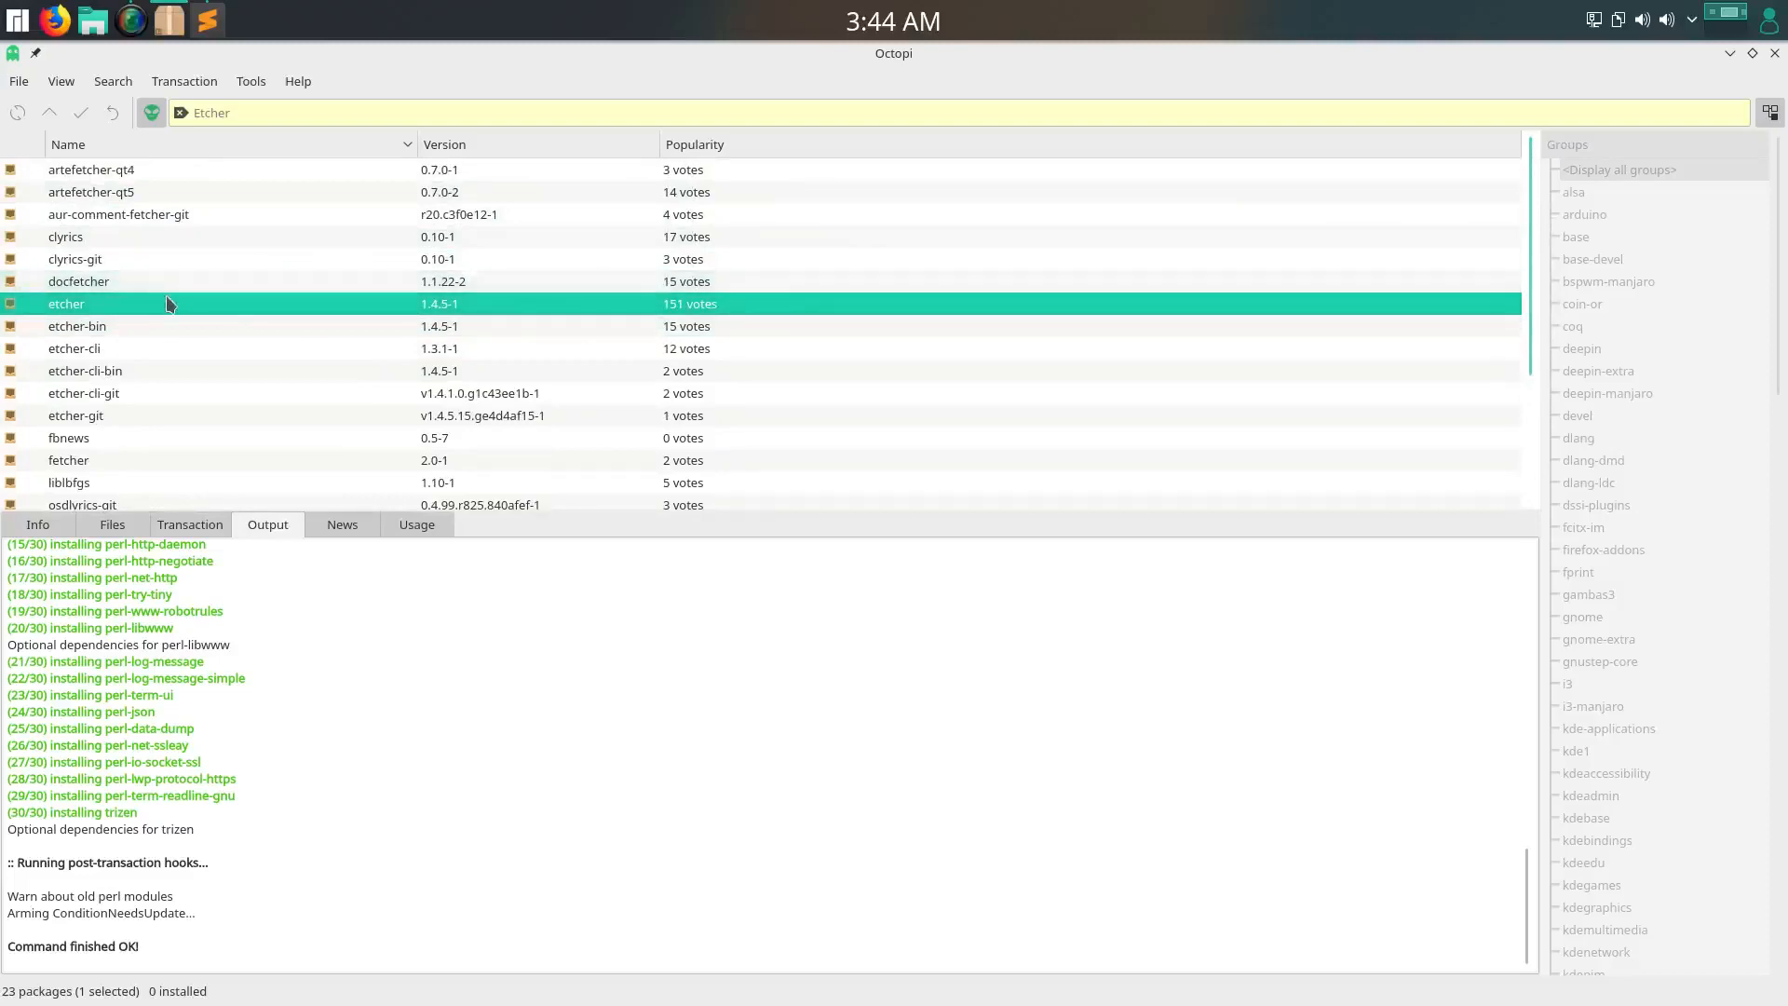
pyautogui.moveTo(172, 305)
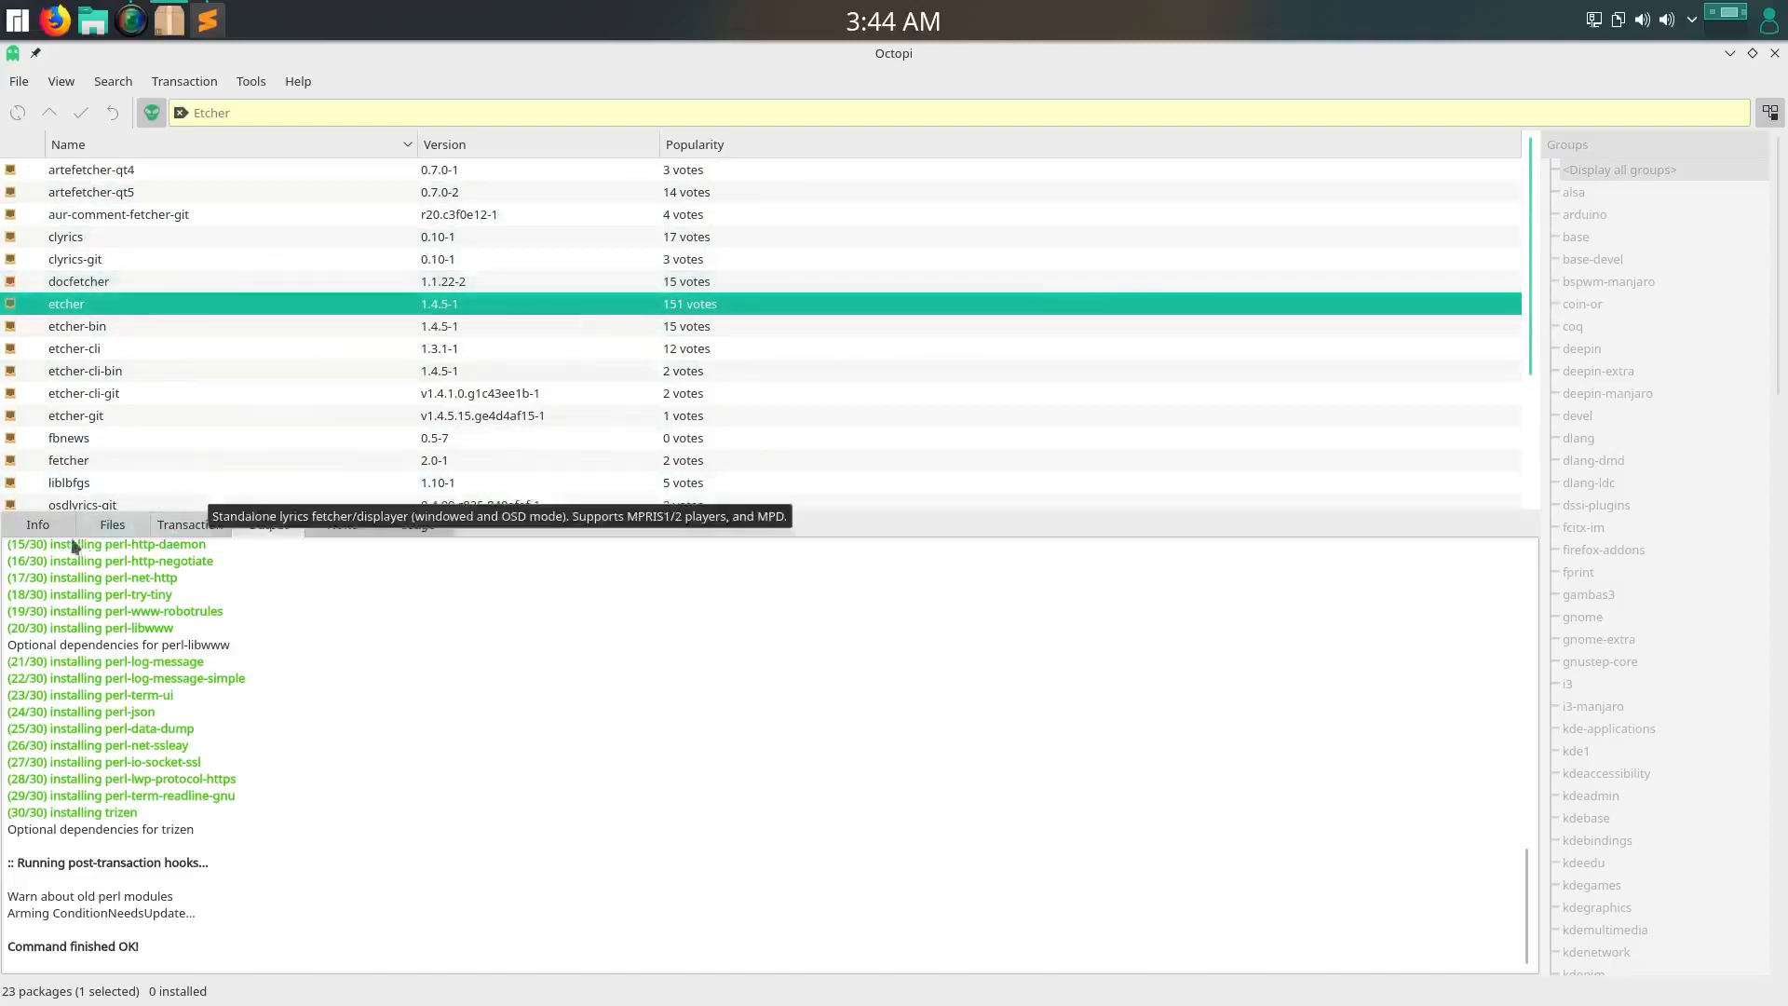
pyautogui.click(46, 523)
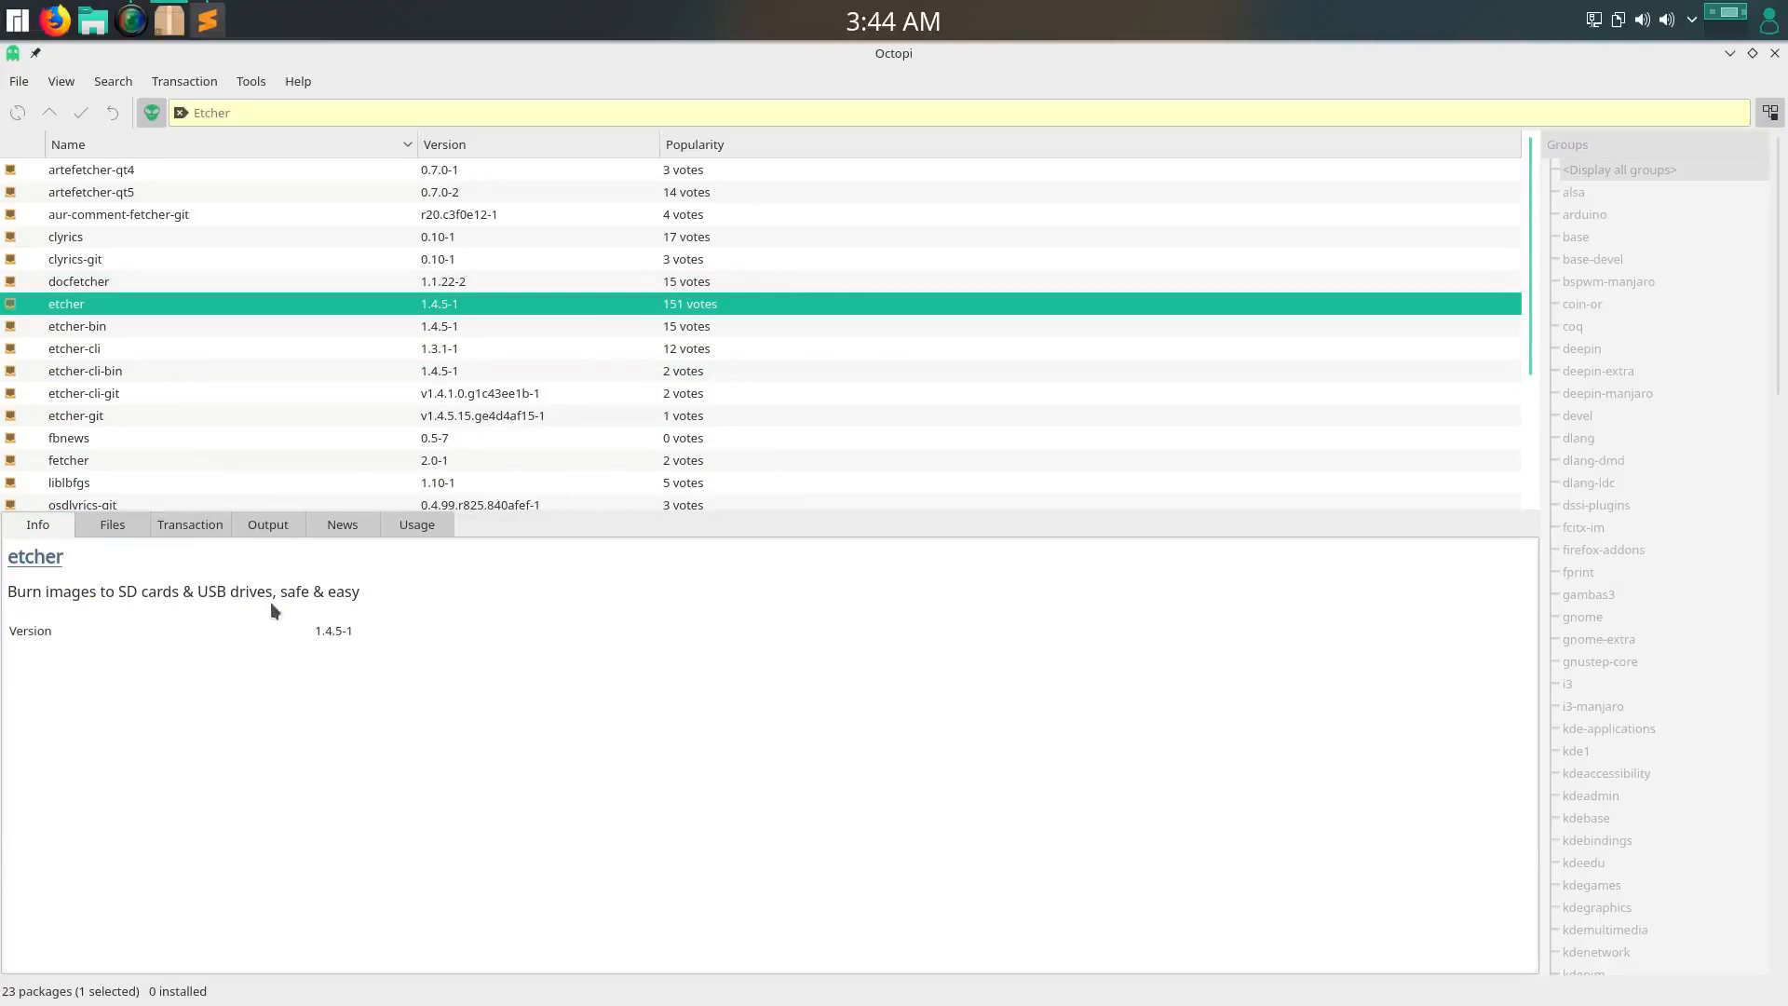
# Start installing the selected etcher package in a maximized terminal window and authorize it with the sudo password
pyautogui.rightClick(223, 300)
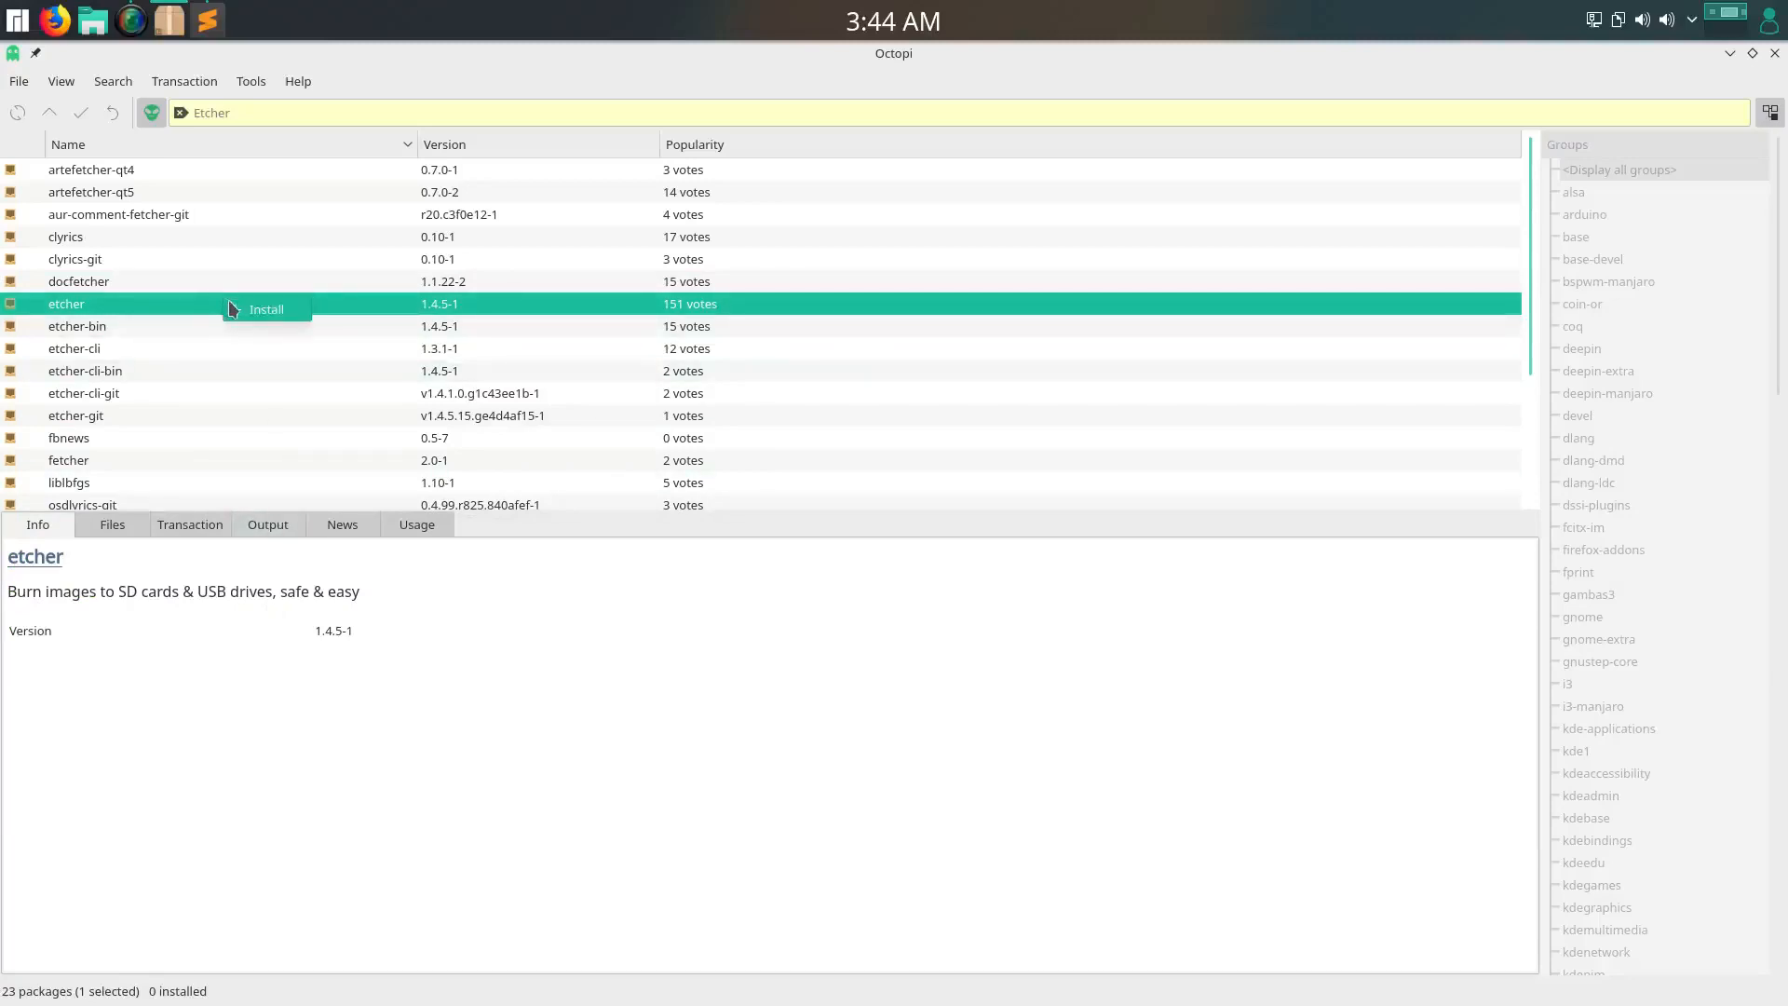
pyautogui.click(265, 309)
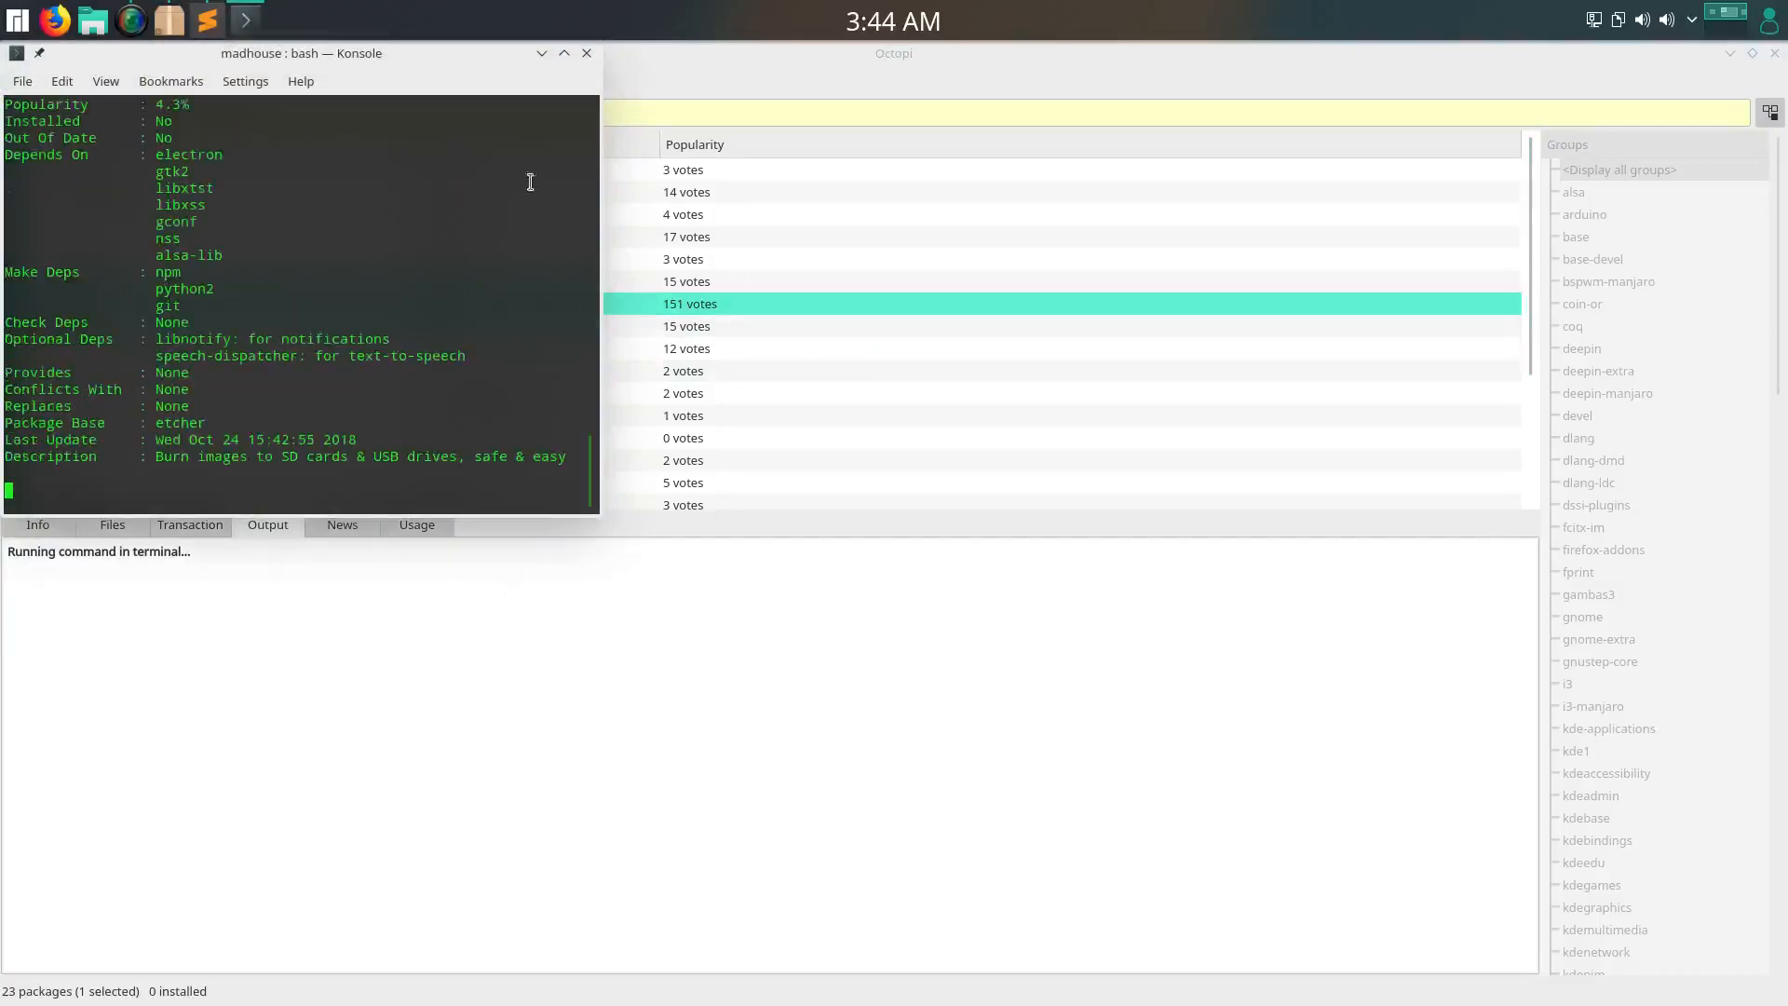
pyautogui.click(564, 53)
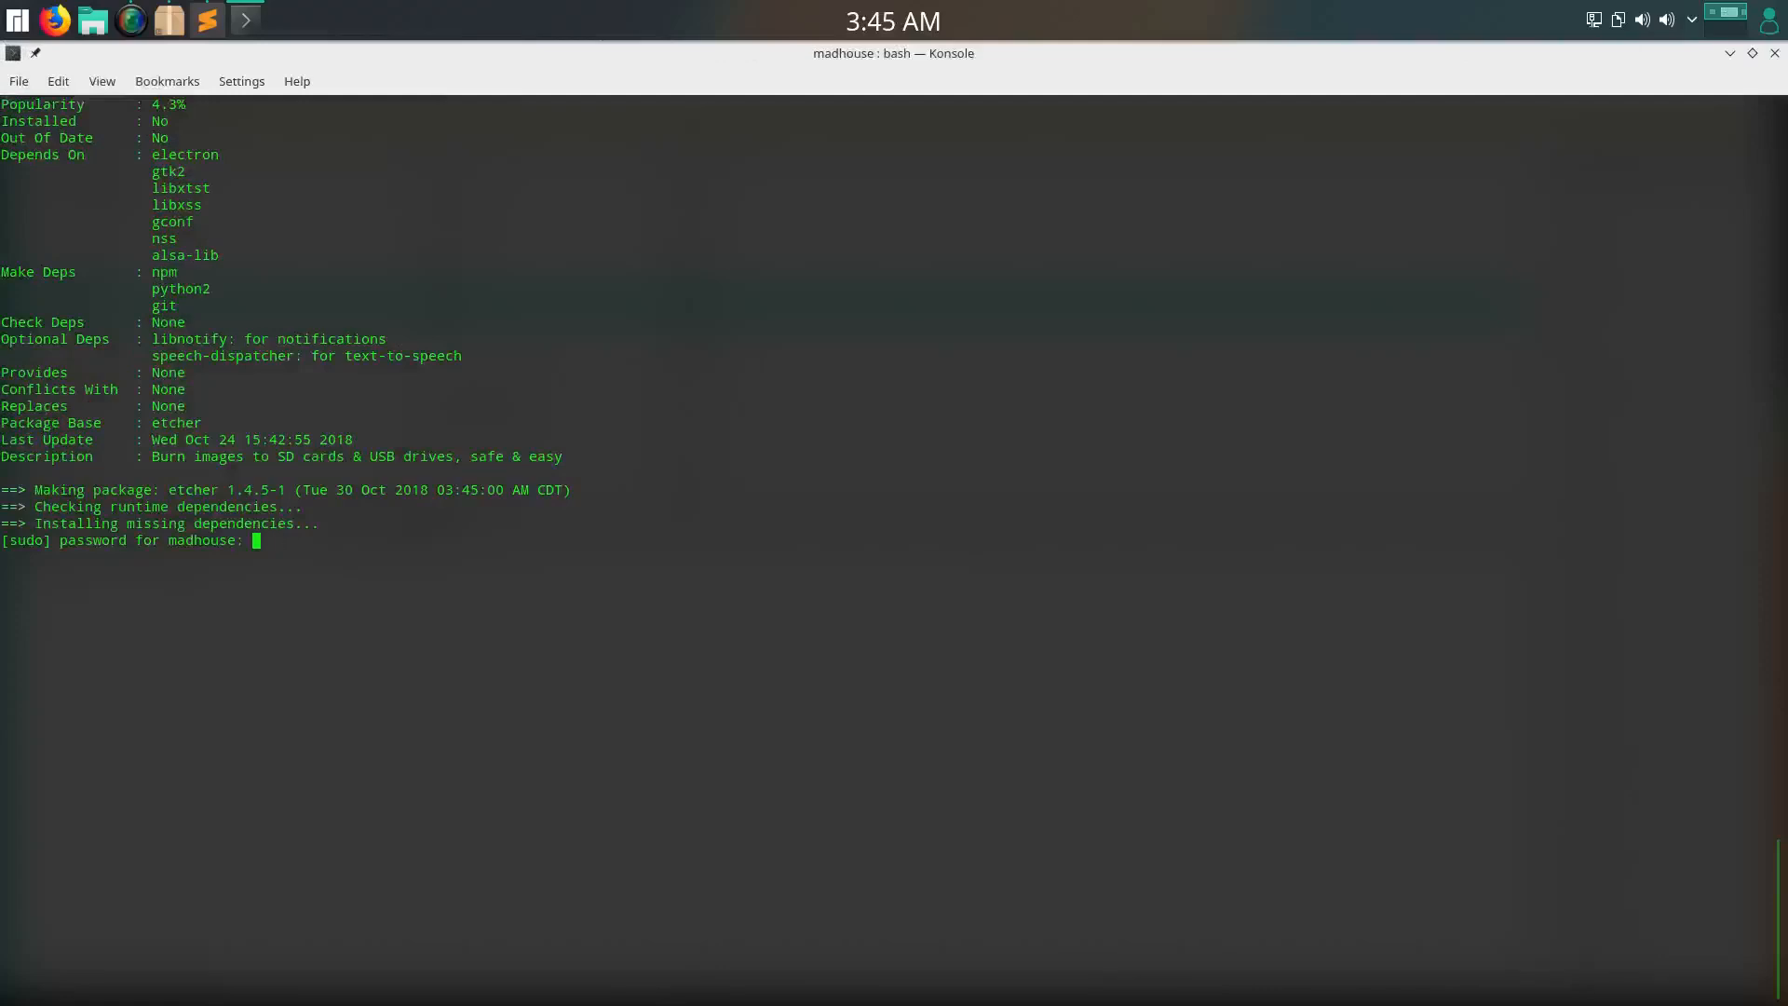
pyautogui.press('Return')
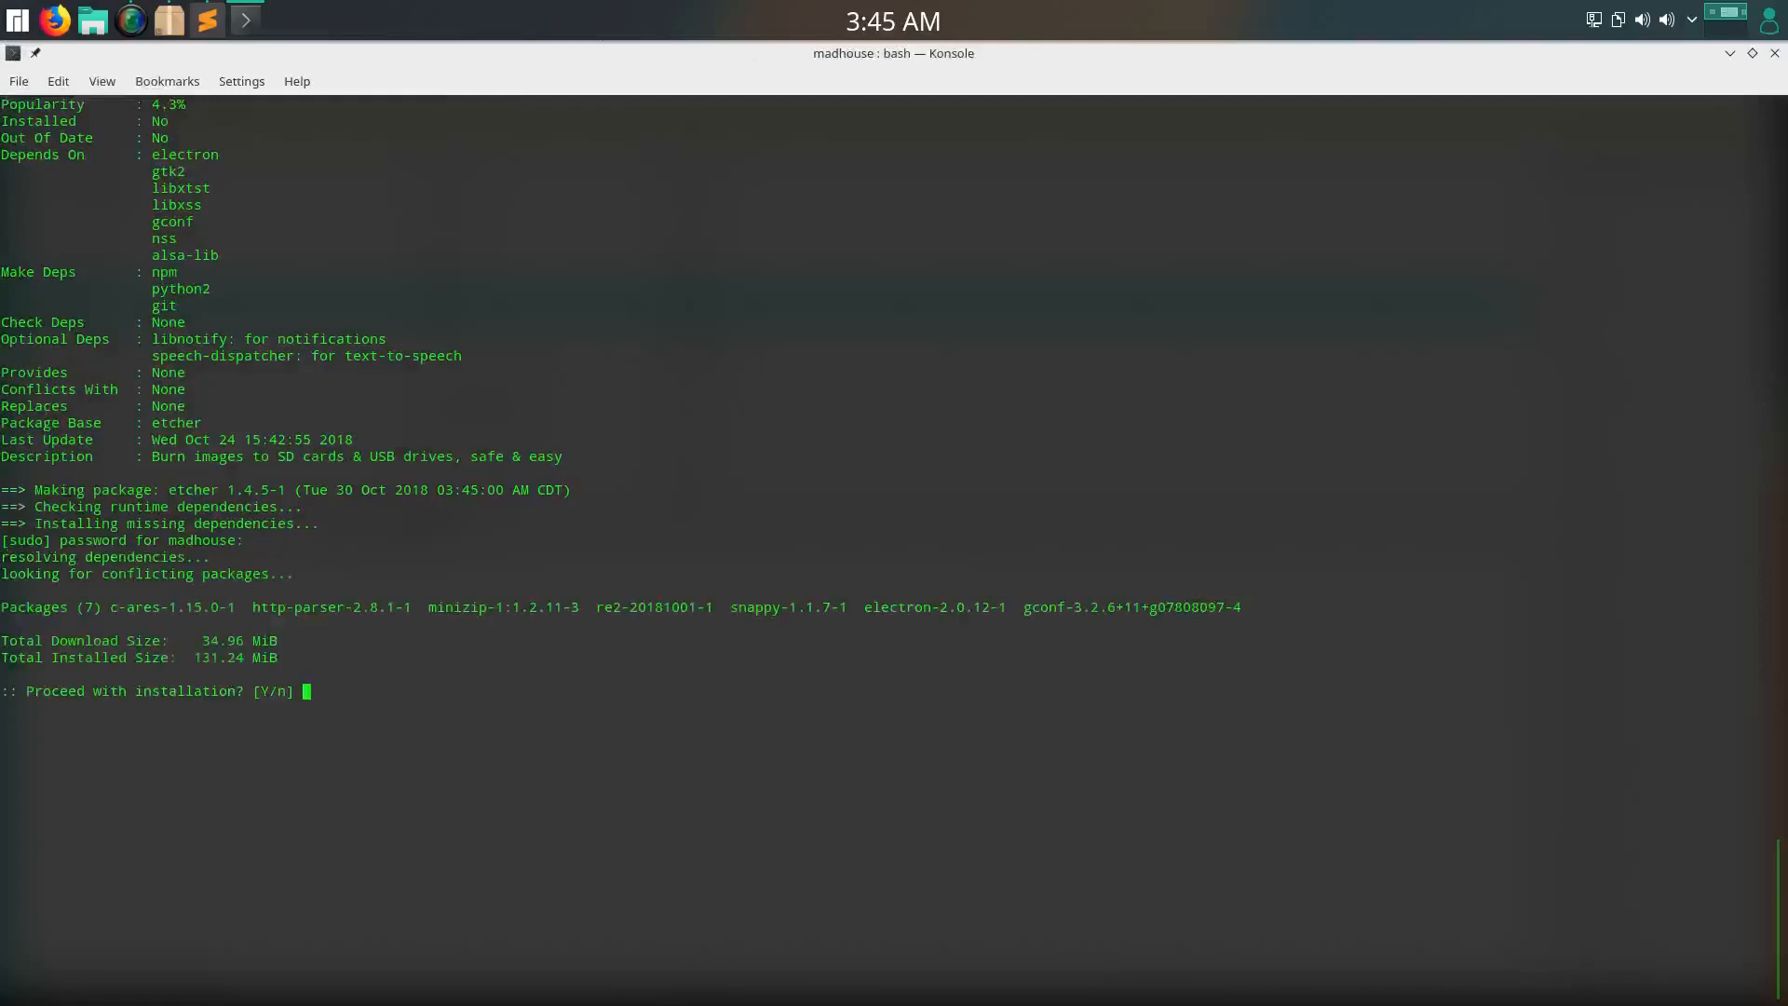
# Confirm the installation of etcher's runtime and build dependencies, and close Octopi
pyautogui.write('y')
pyautogui.press('Return')
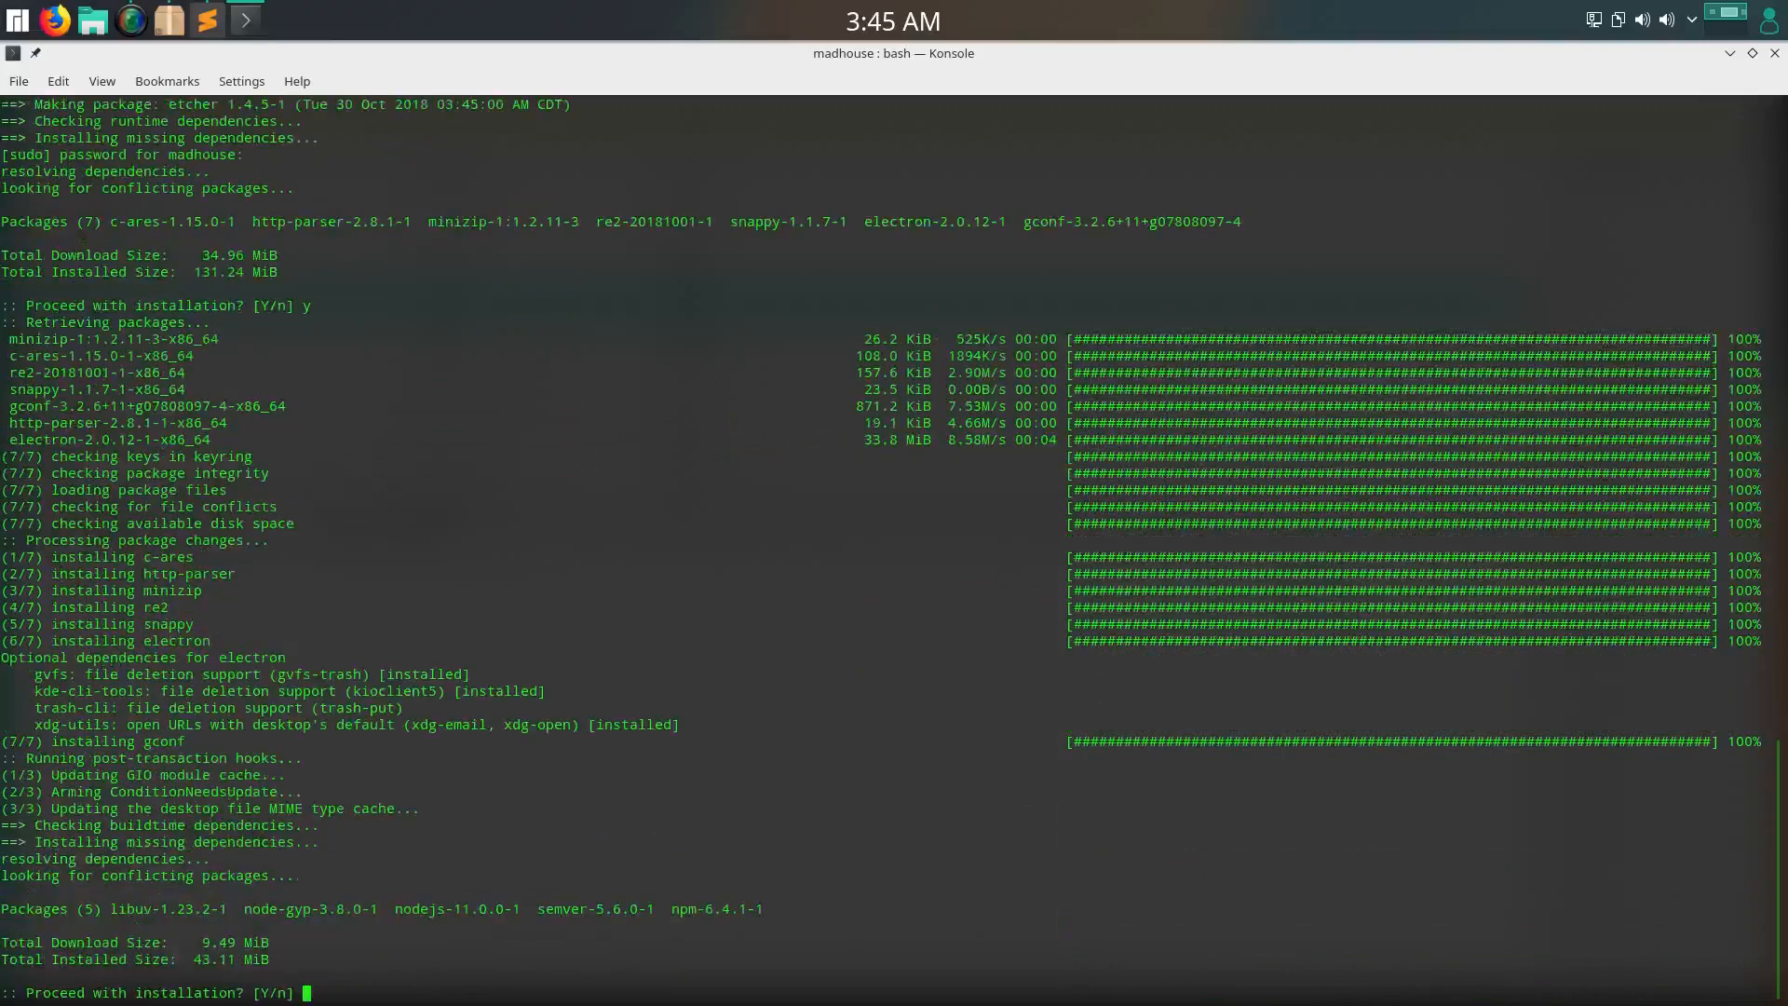
pyautogui.write('y')
pyautogui.press('Return')
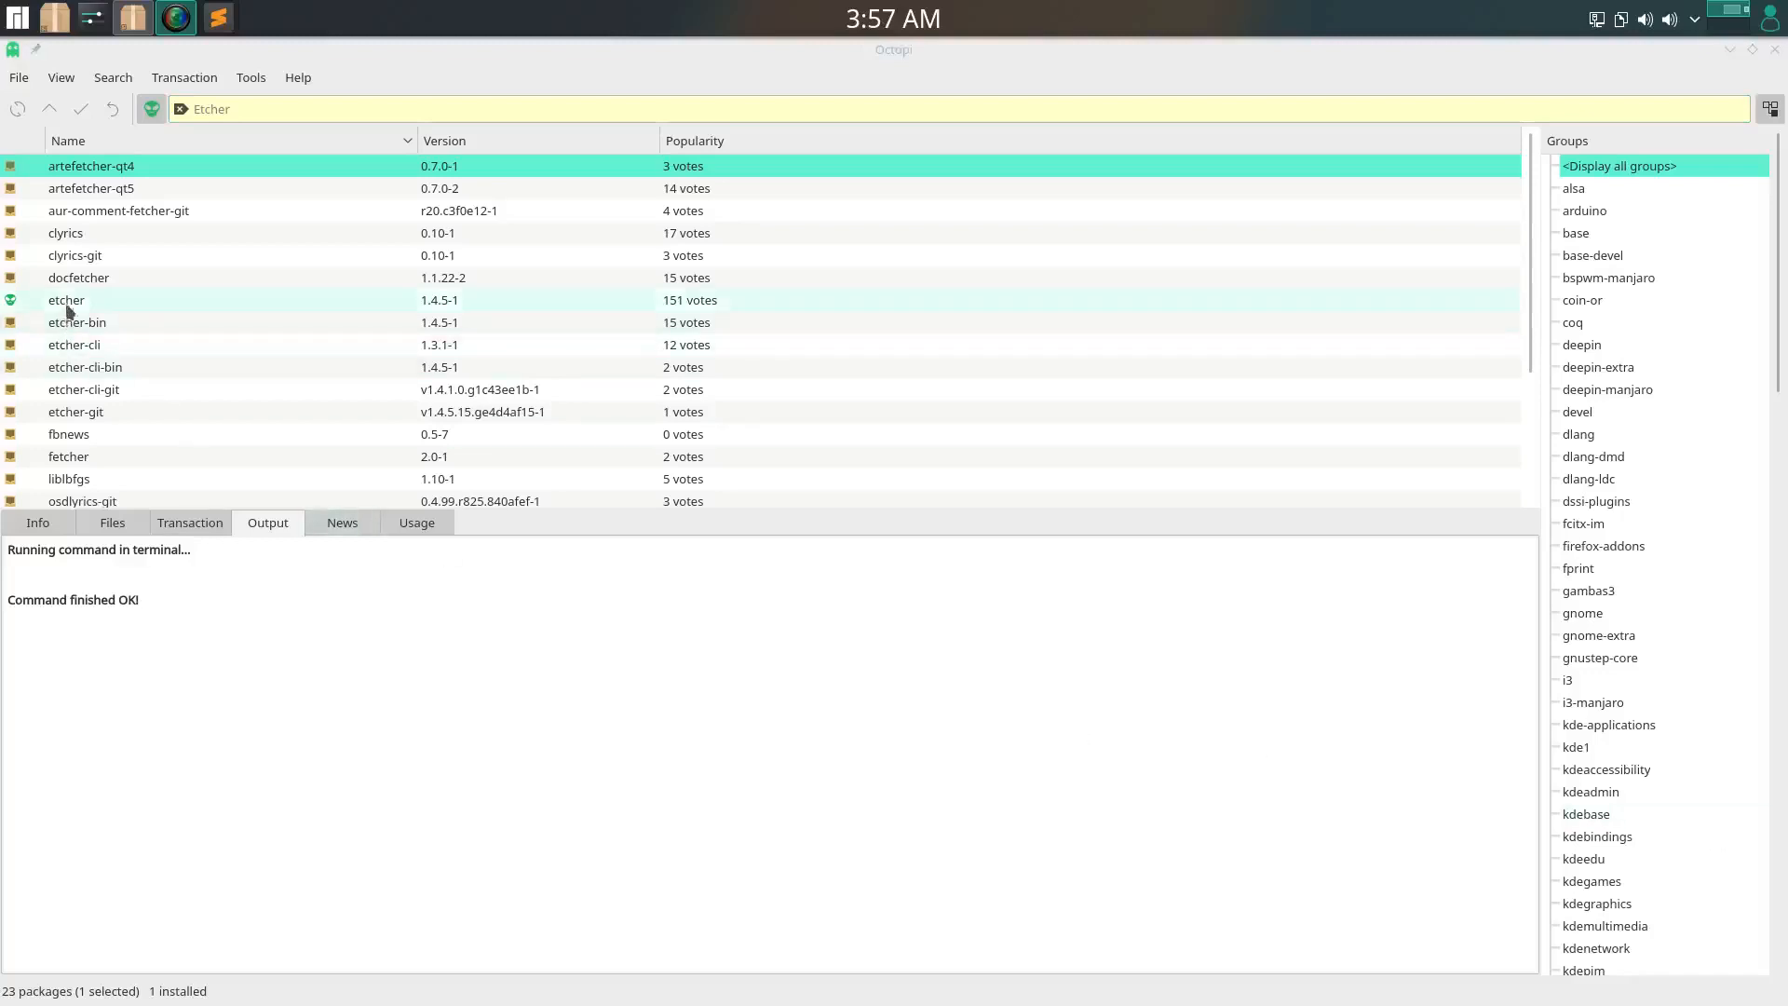
pyautogui.click(92, 298)
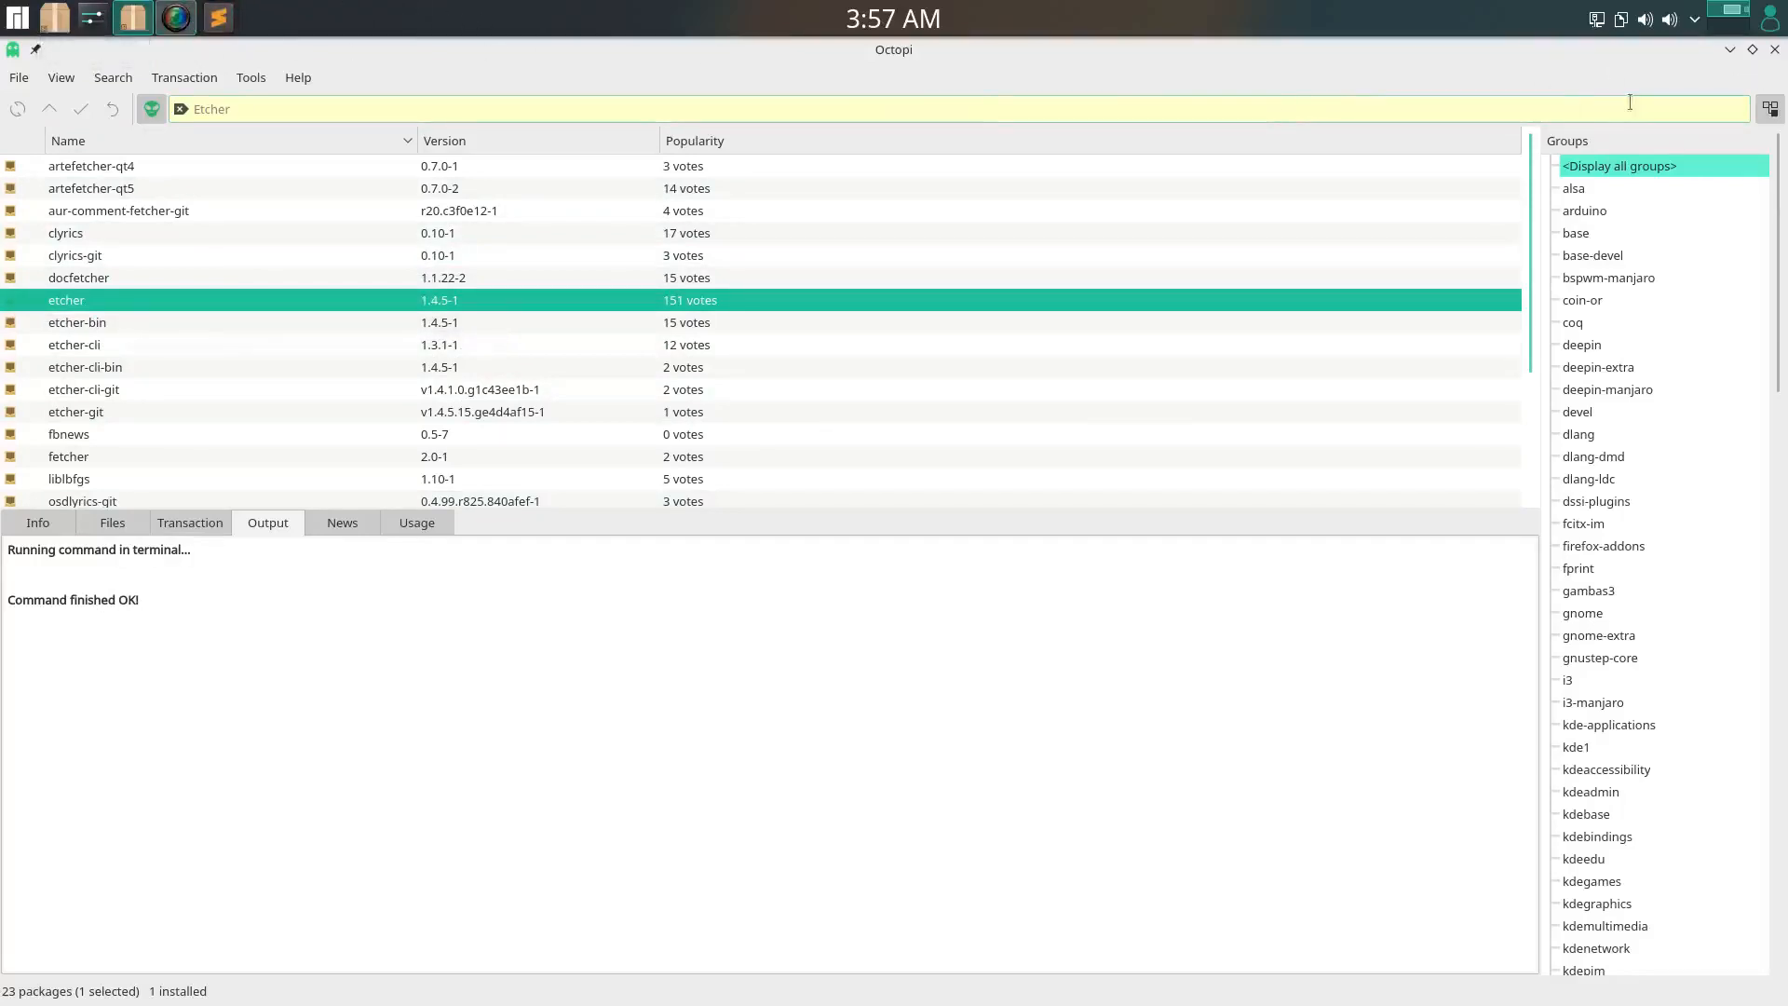
pyautogui.click(1774, 50)
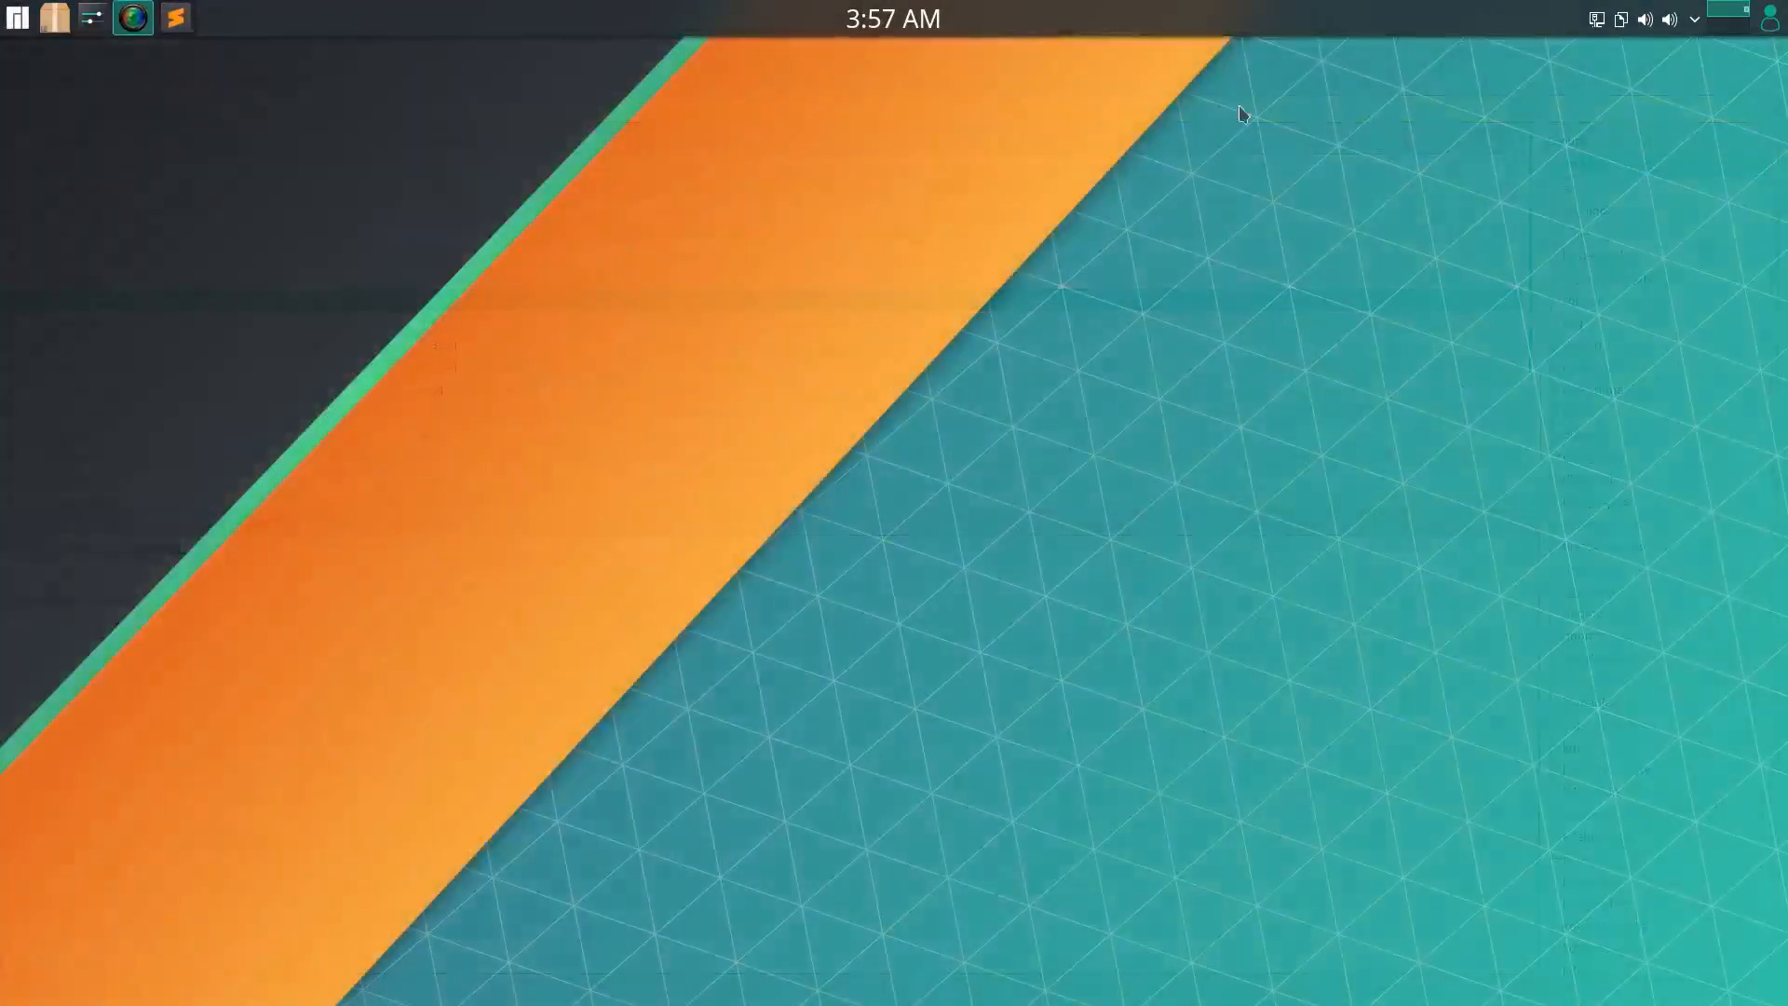
# Replace the top panel's Icons-only Task Manager with the Latte Plasmoid alternative
pyautogui.rightClick(343, 25)
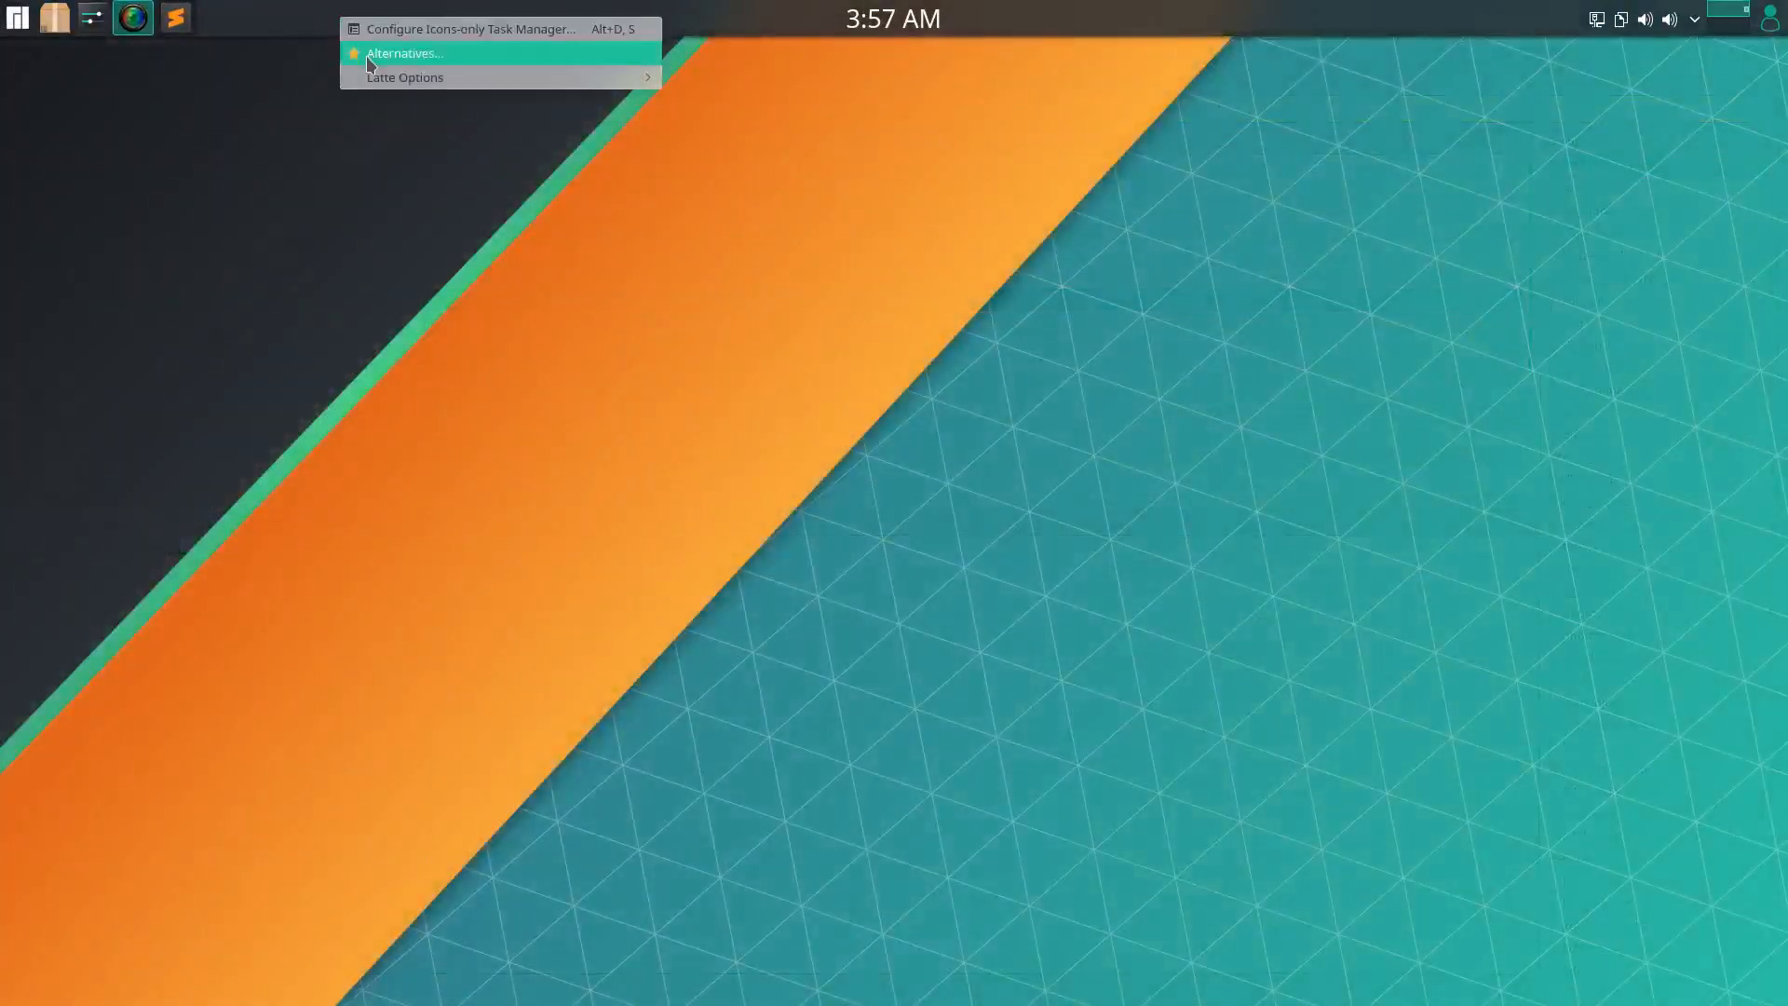
pyautogui.click(474, 238)
pyautogui.rightClick(391, 20)
pyautogui.click(409, 55)
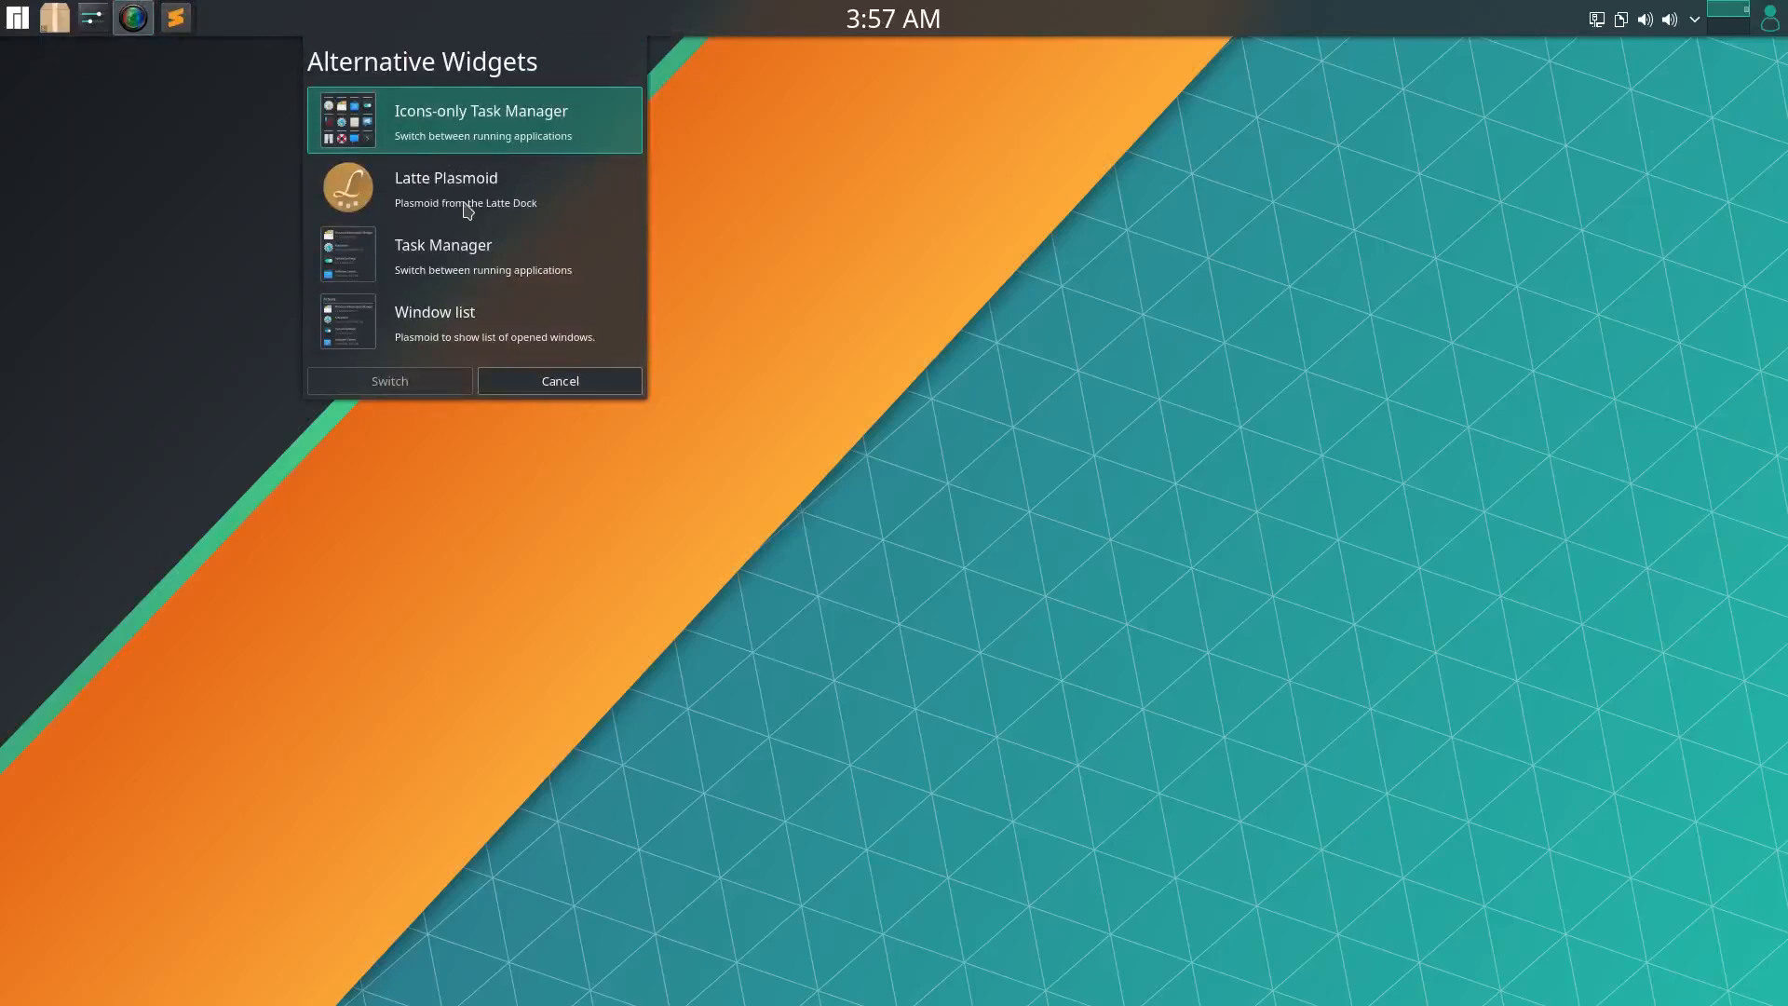
pyautogui.click(466, 210)
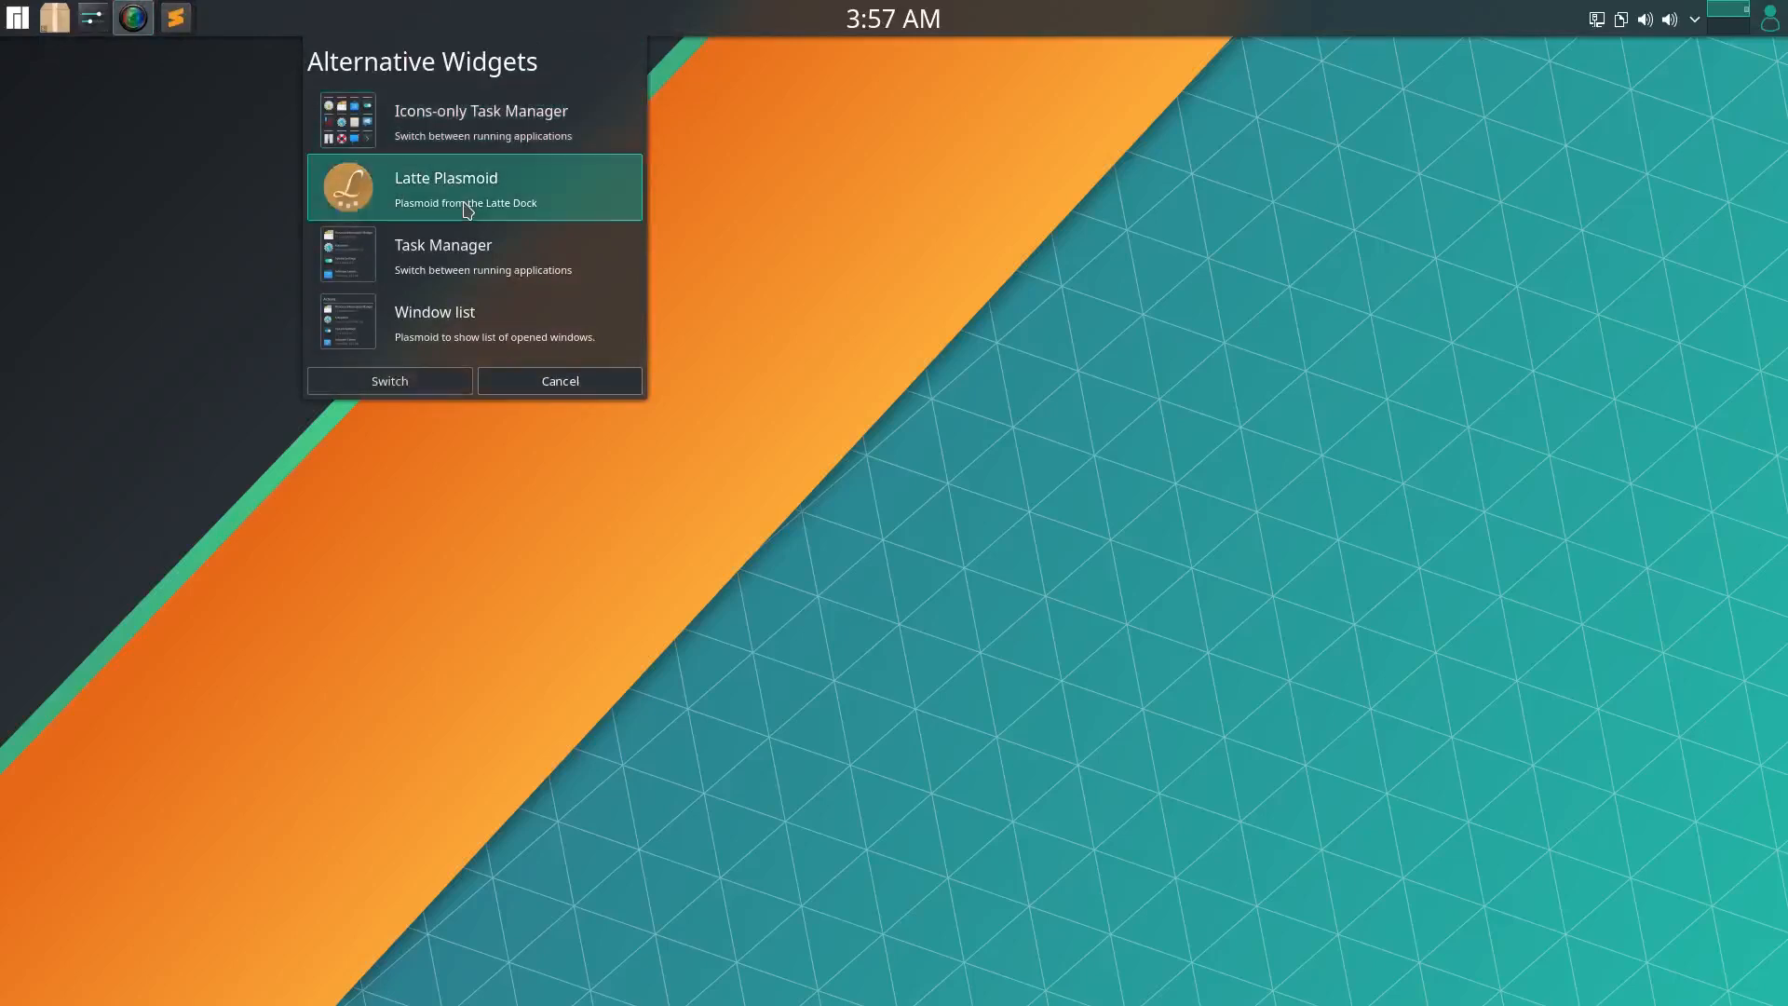
pyautogui.click(415, 385)
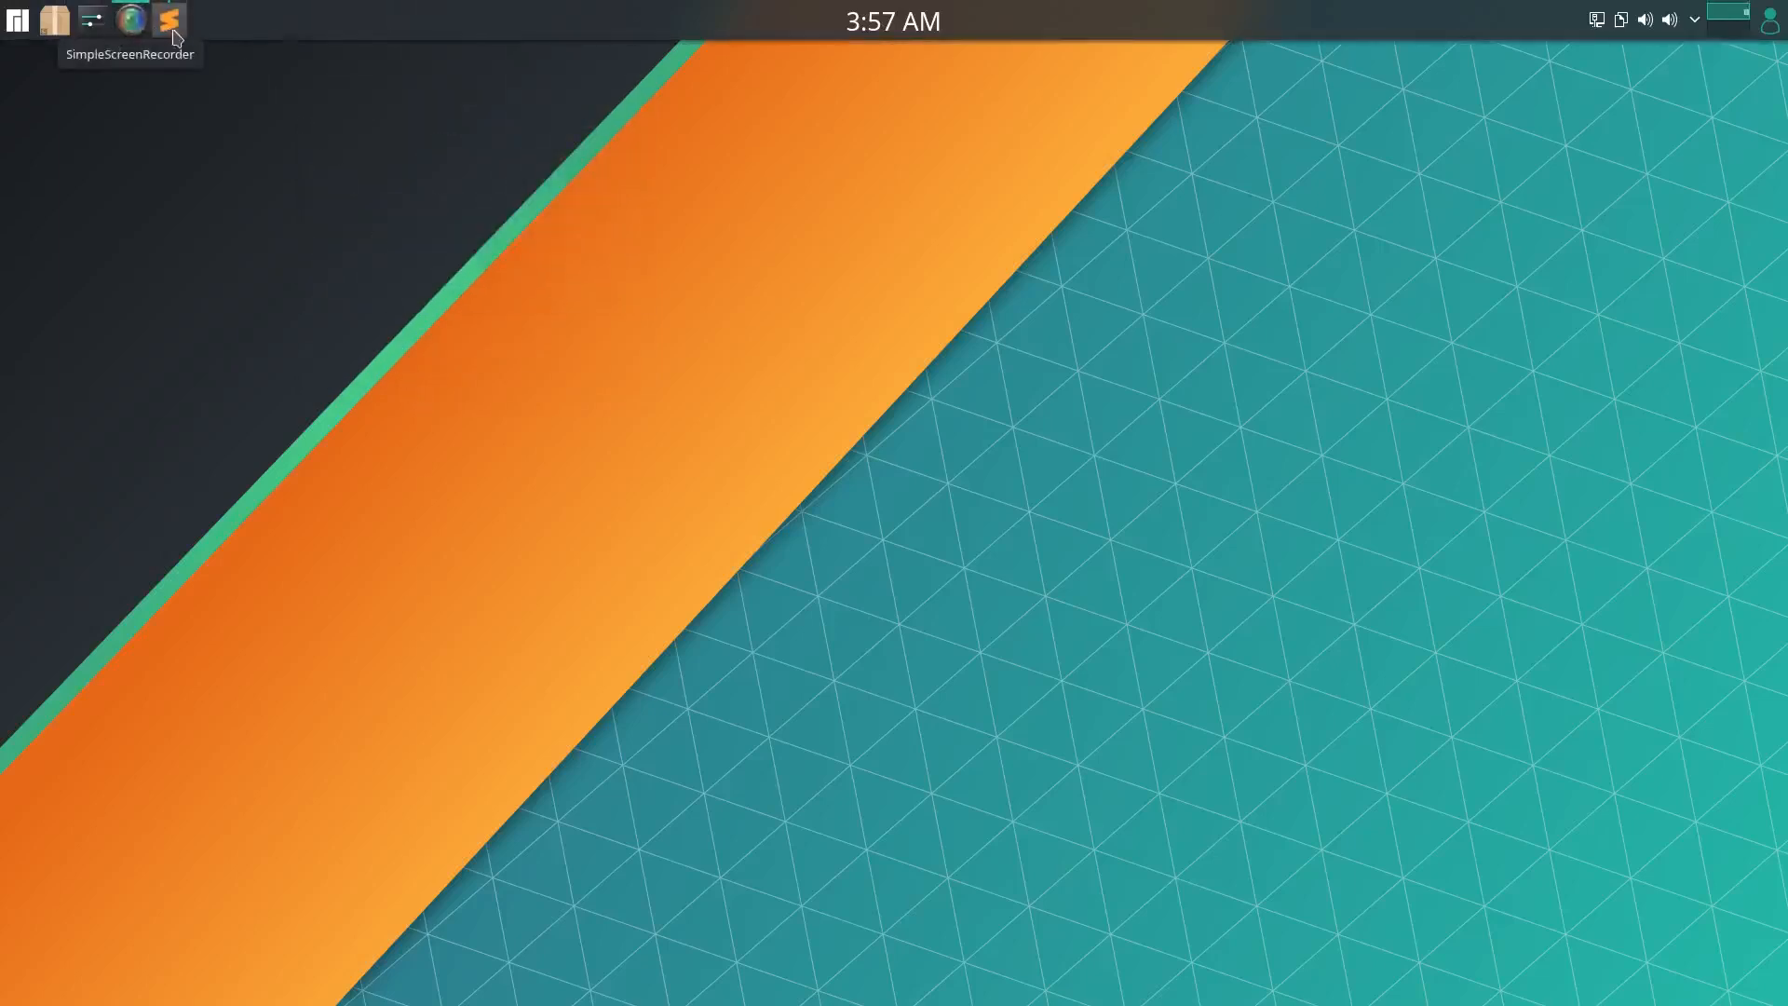
# Switch the top panel's Latte Plasmoid back to the Icons-only Task Manager alternative through the panel's edit mode
pyautogui.rightClick(410, 27)
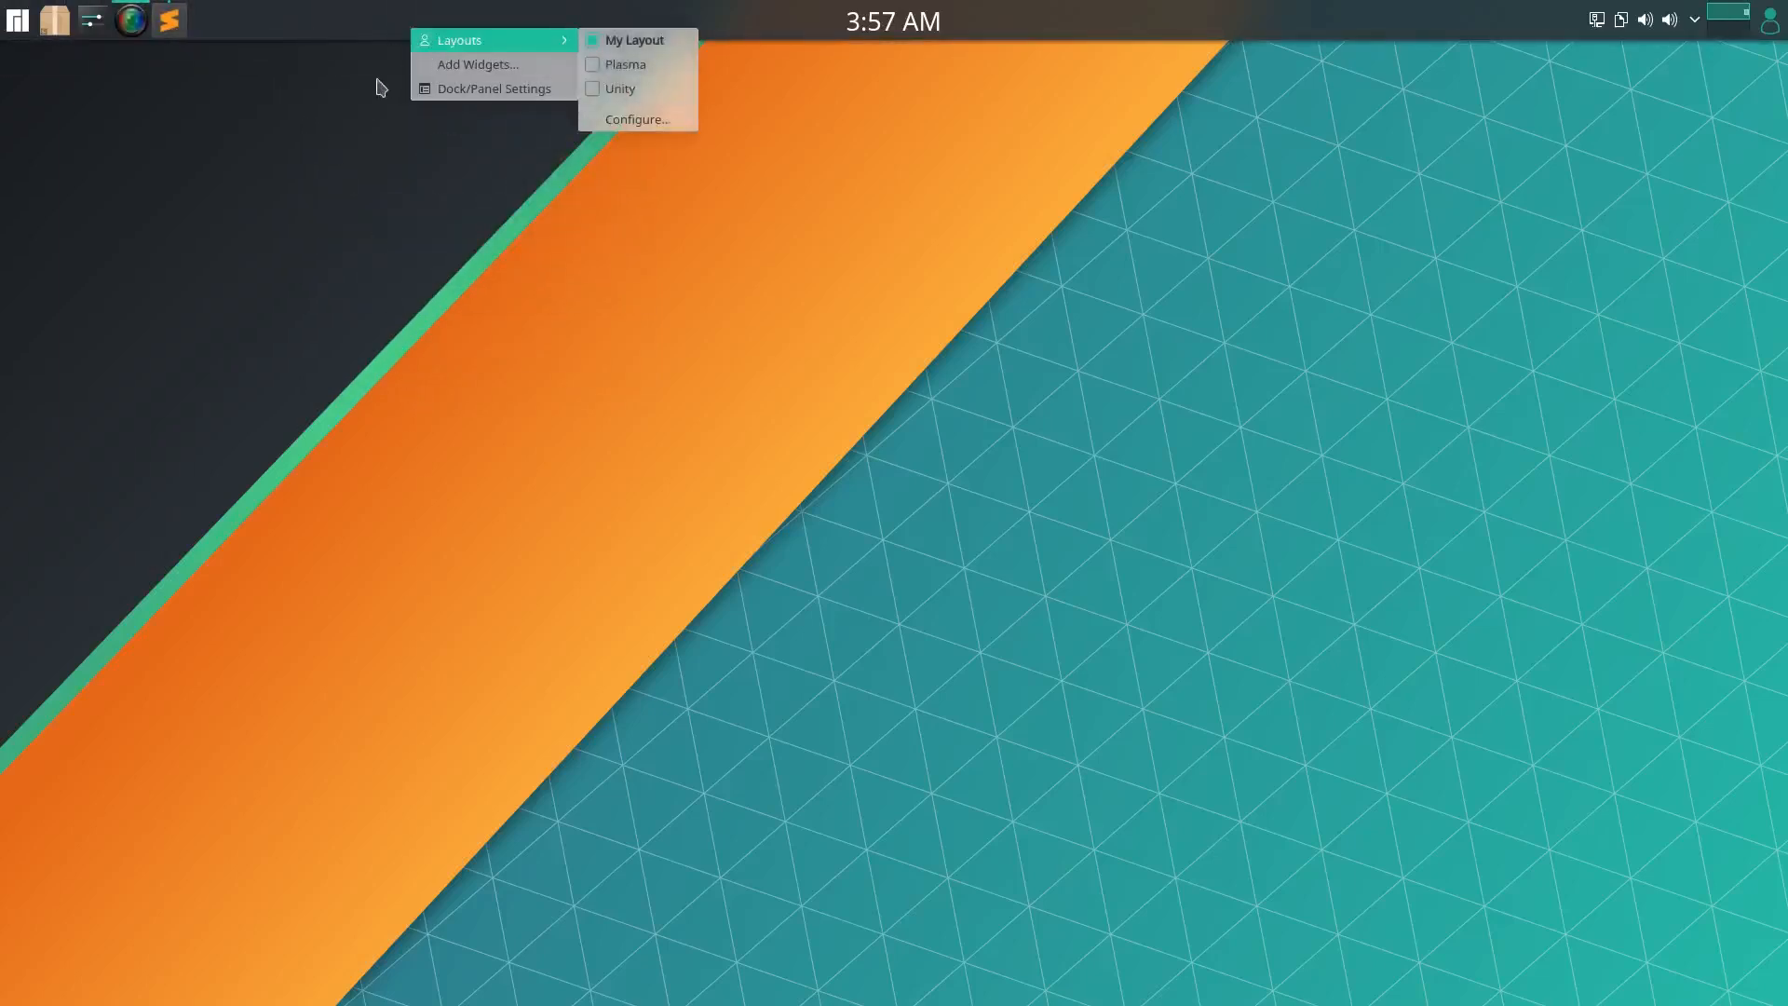
pyautogui.click(339, 105)
pyautogui.rightClick(725, 19)
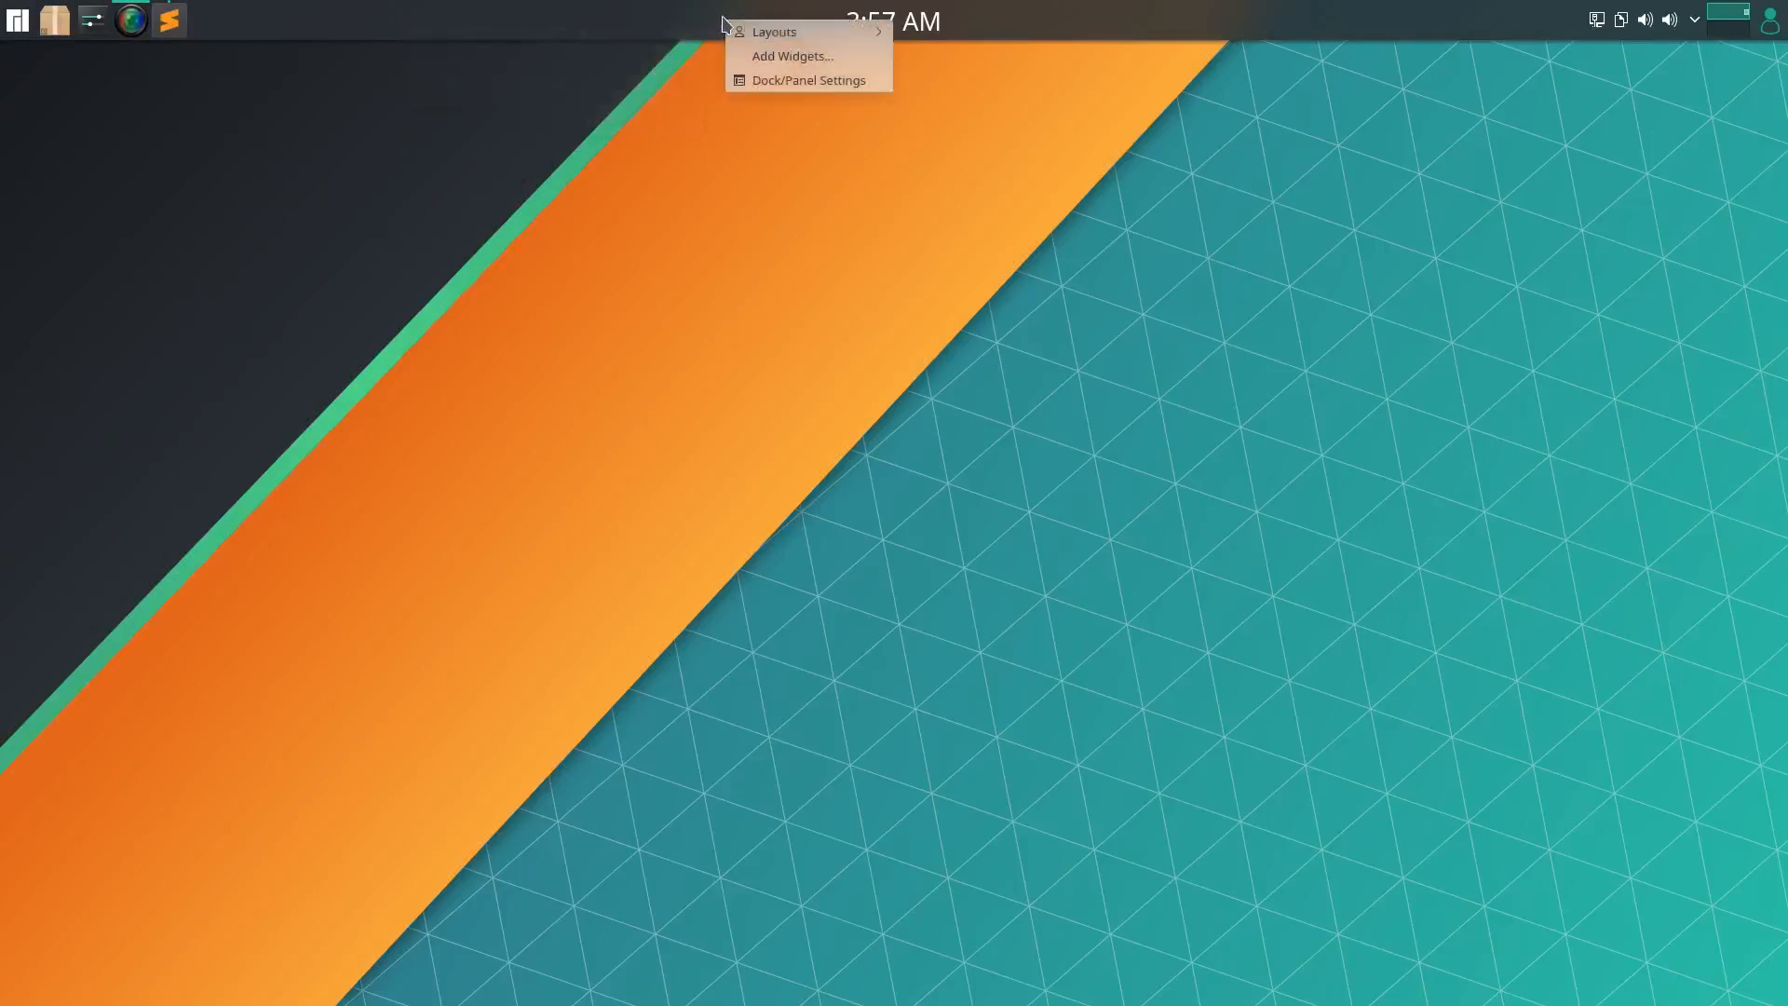
pyautogui.click(757, 82)
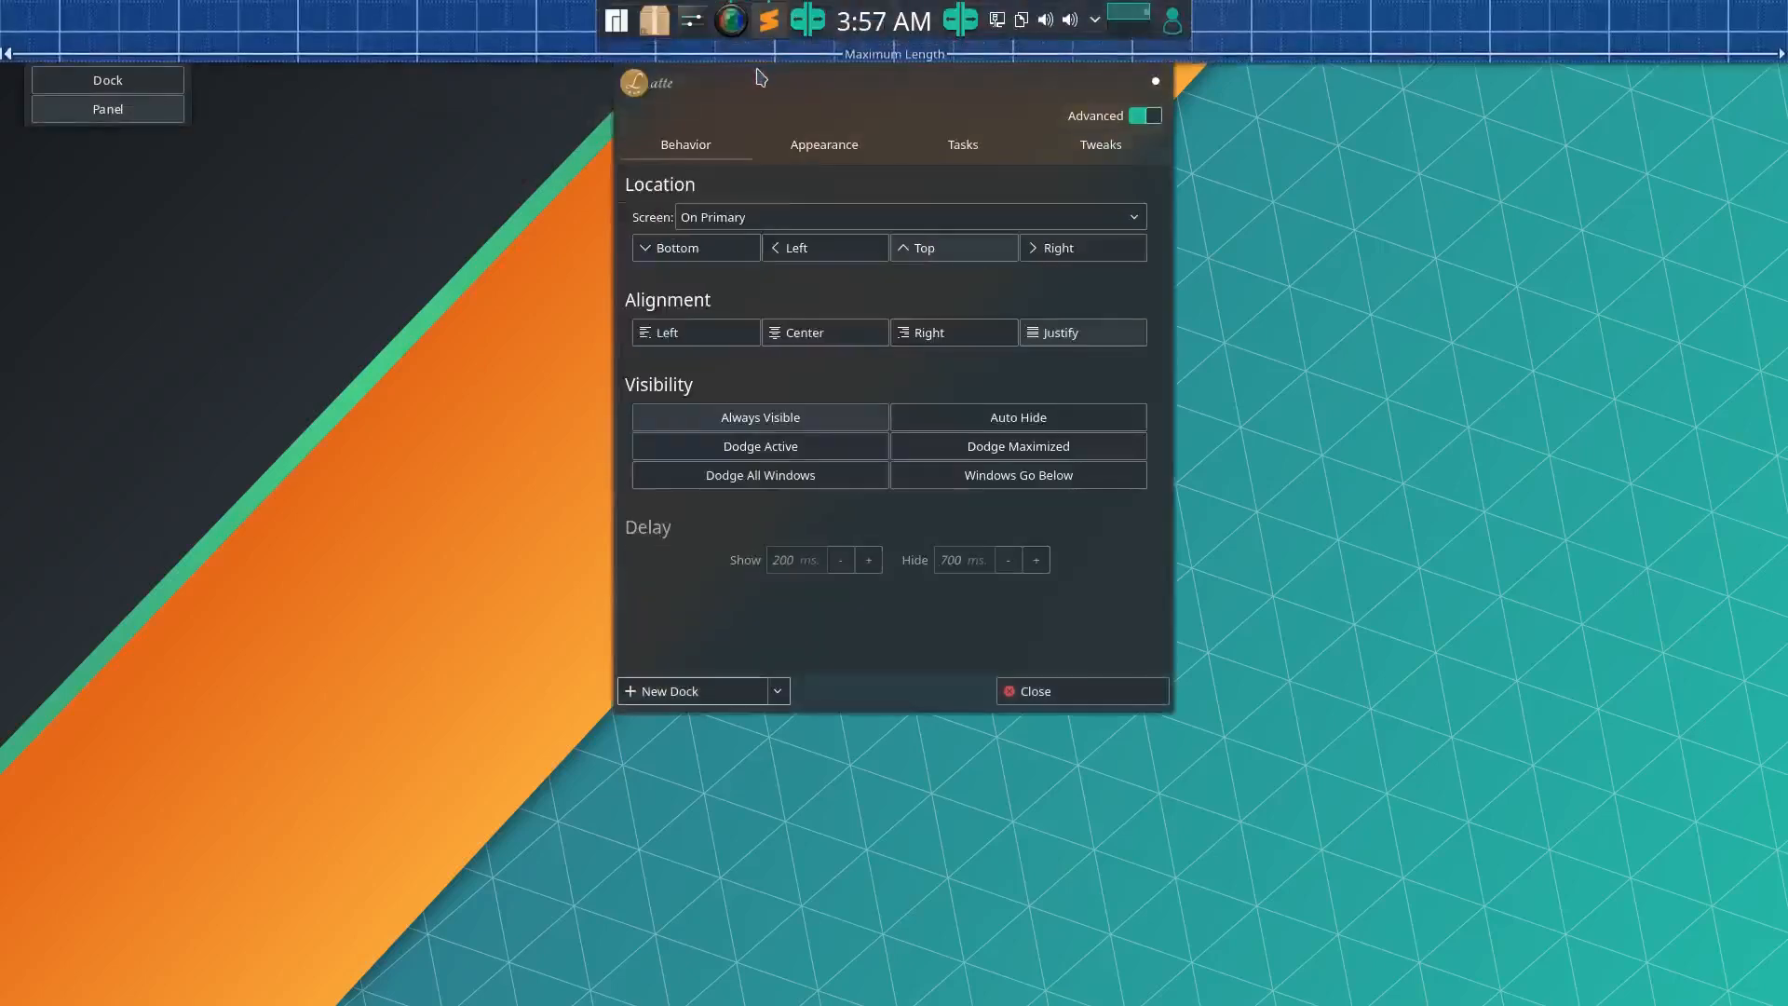
pyautogui.rightClick(766, 19)
pyautogui.moveTo(789, 272)
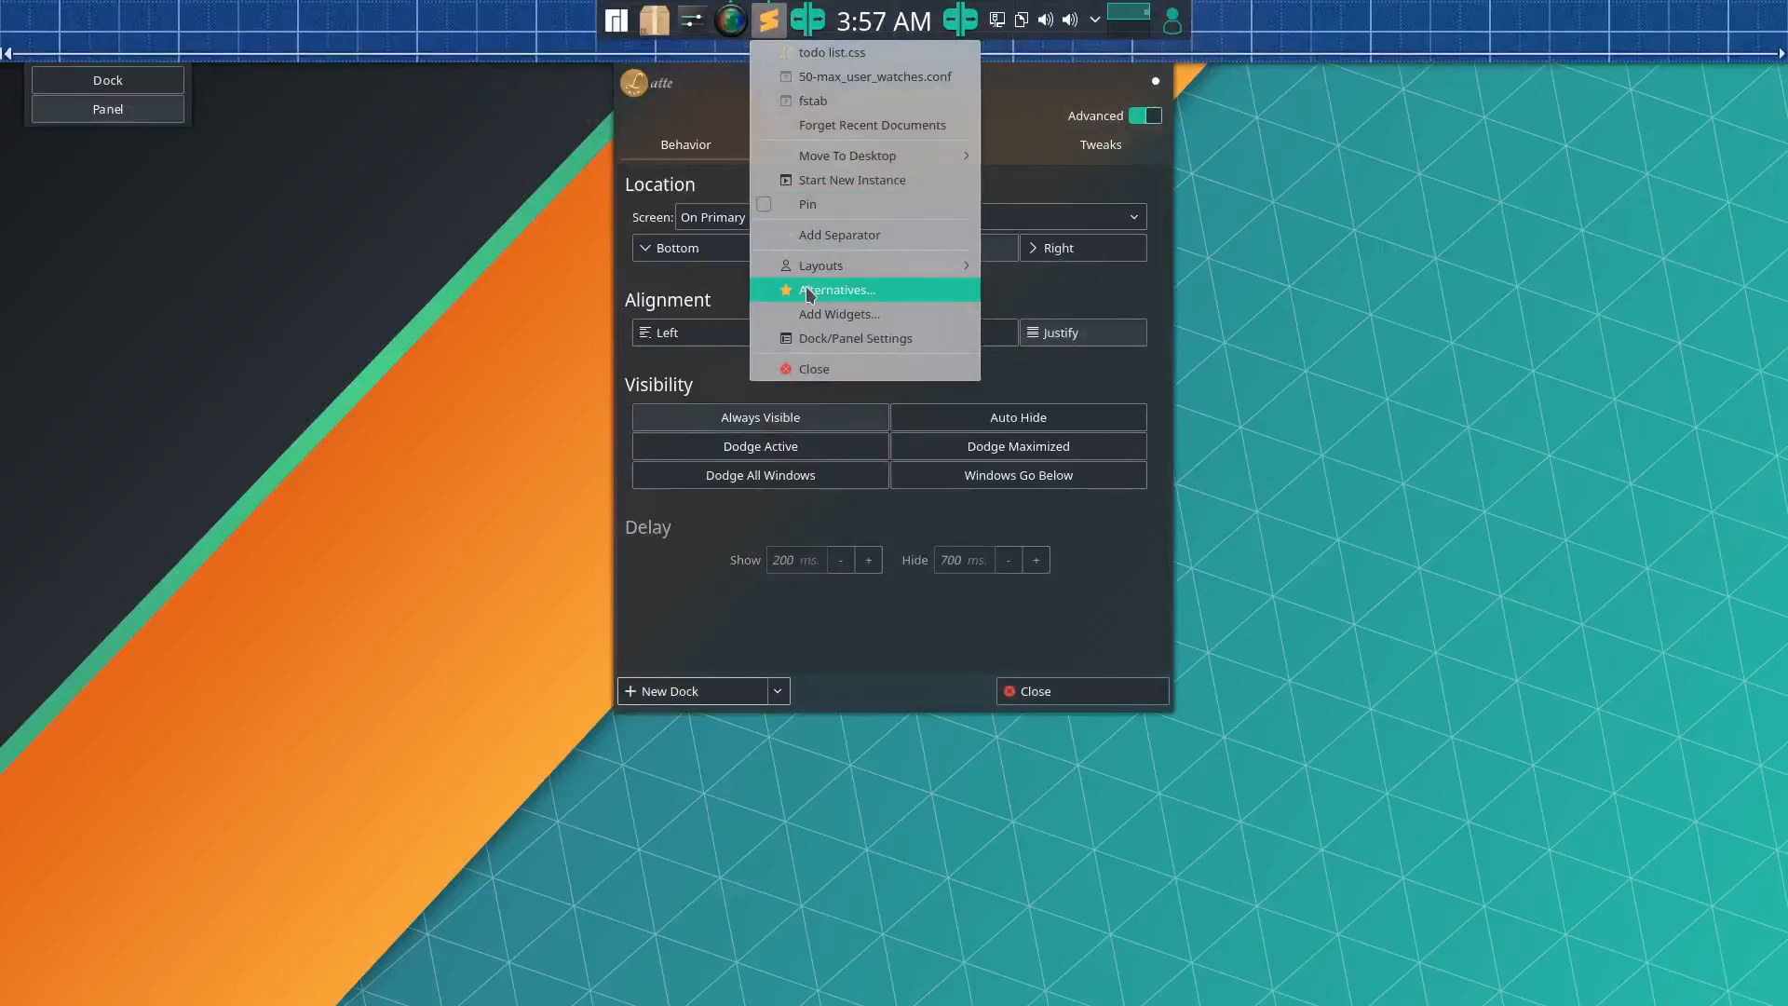
pyautogui.click(806, 288)
pyautogui.click(758, 128)
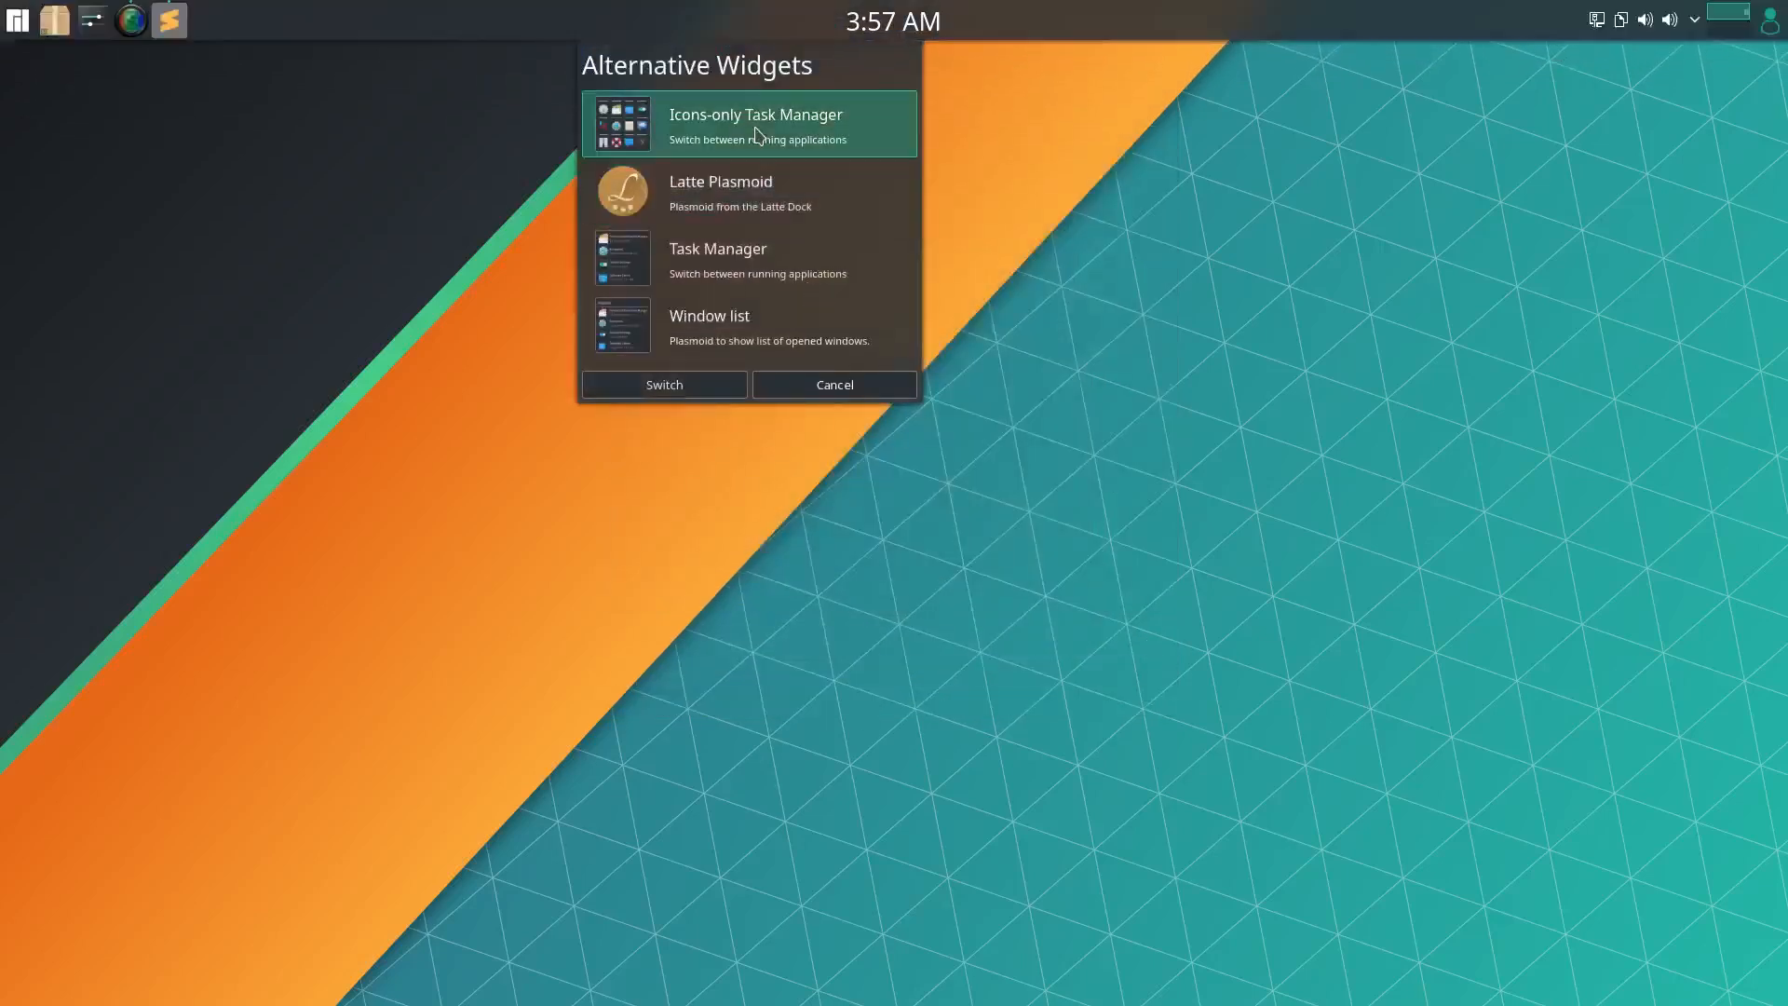
pyautogui.click(686, 385)
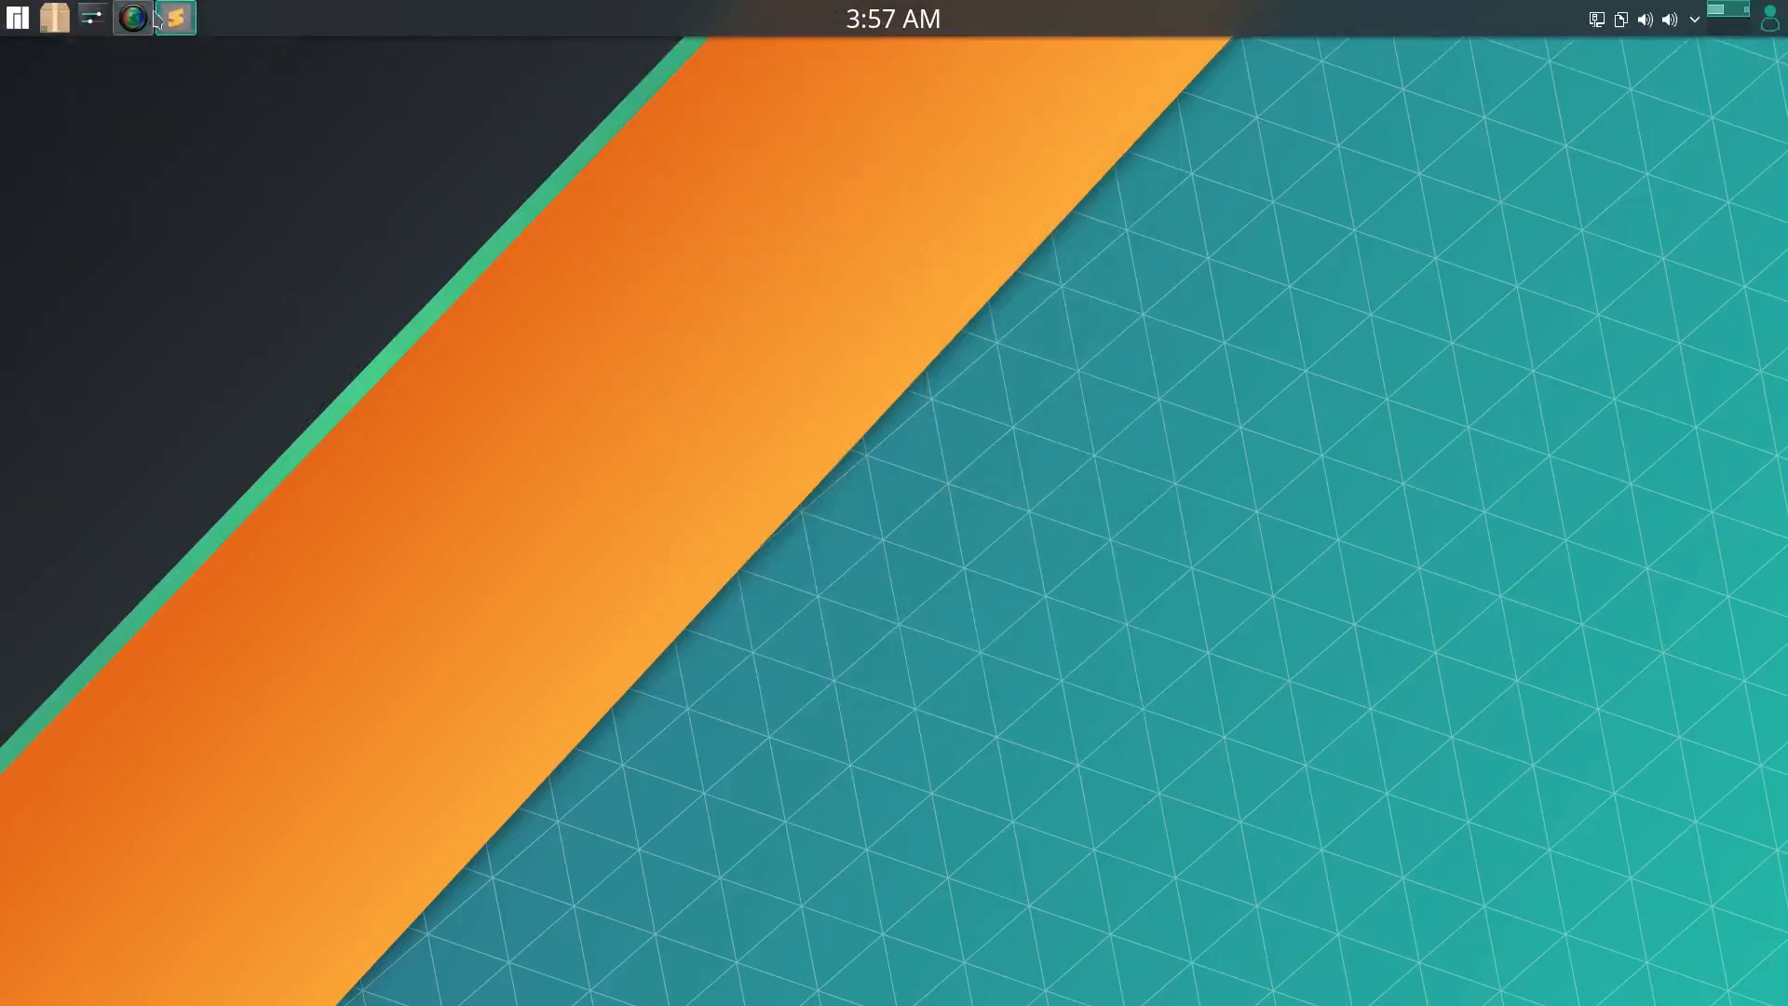
pyautogui.click(92, 20)
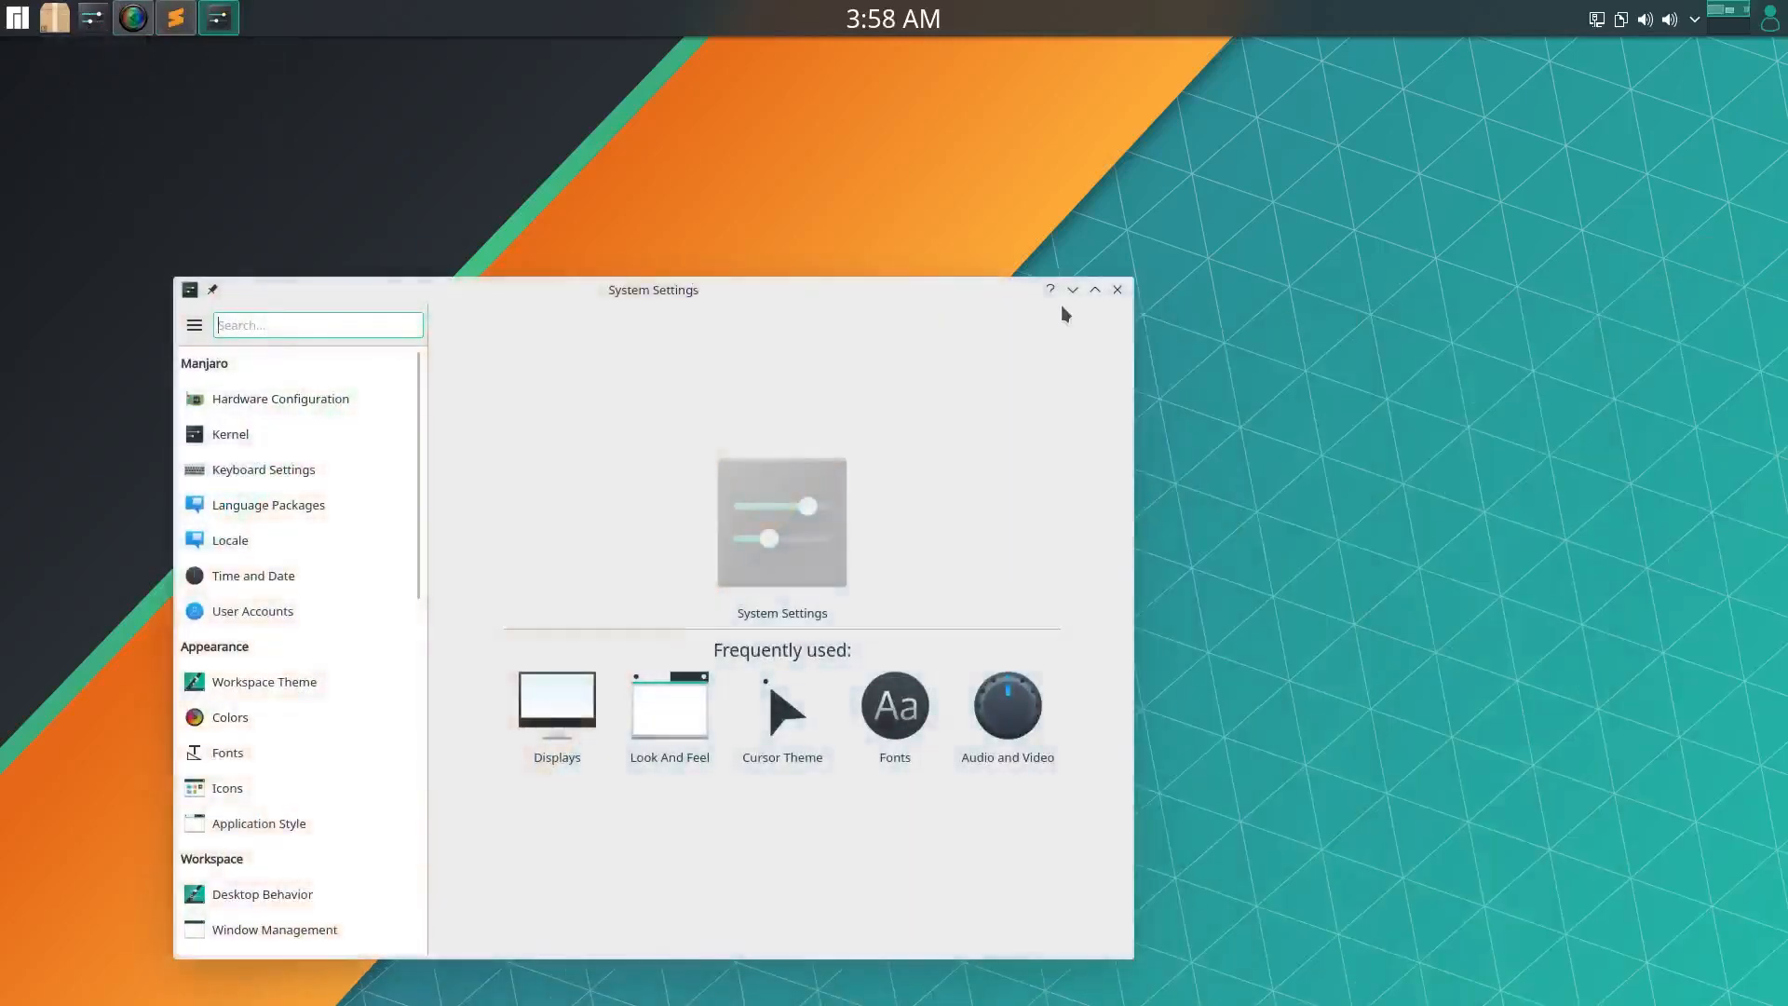
pyautogui.click(1117, 290)
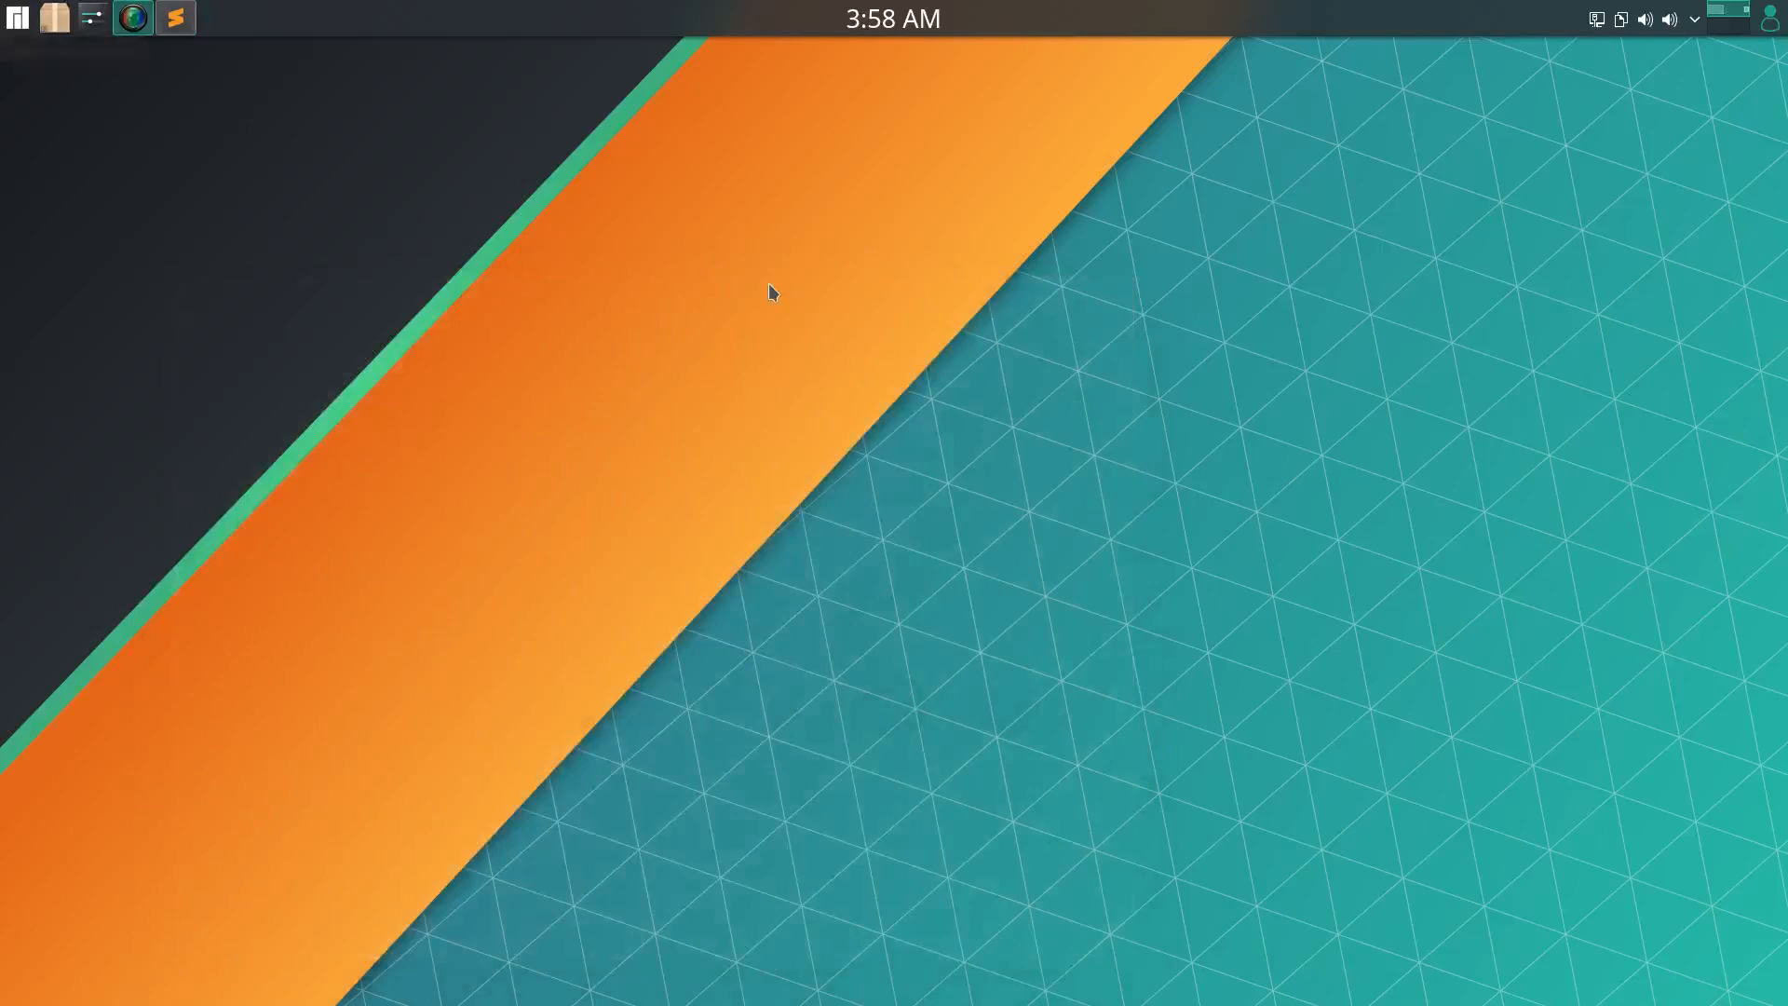
# Open the drop-down terminal, set it to stay open, and look up ttf-ms-fonts with trizen
pyautogui.press('F12')
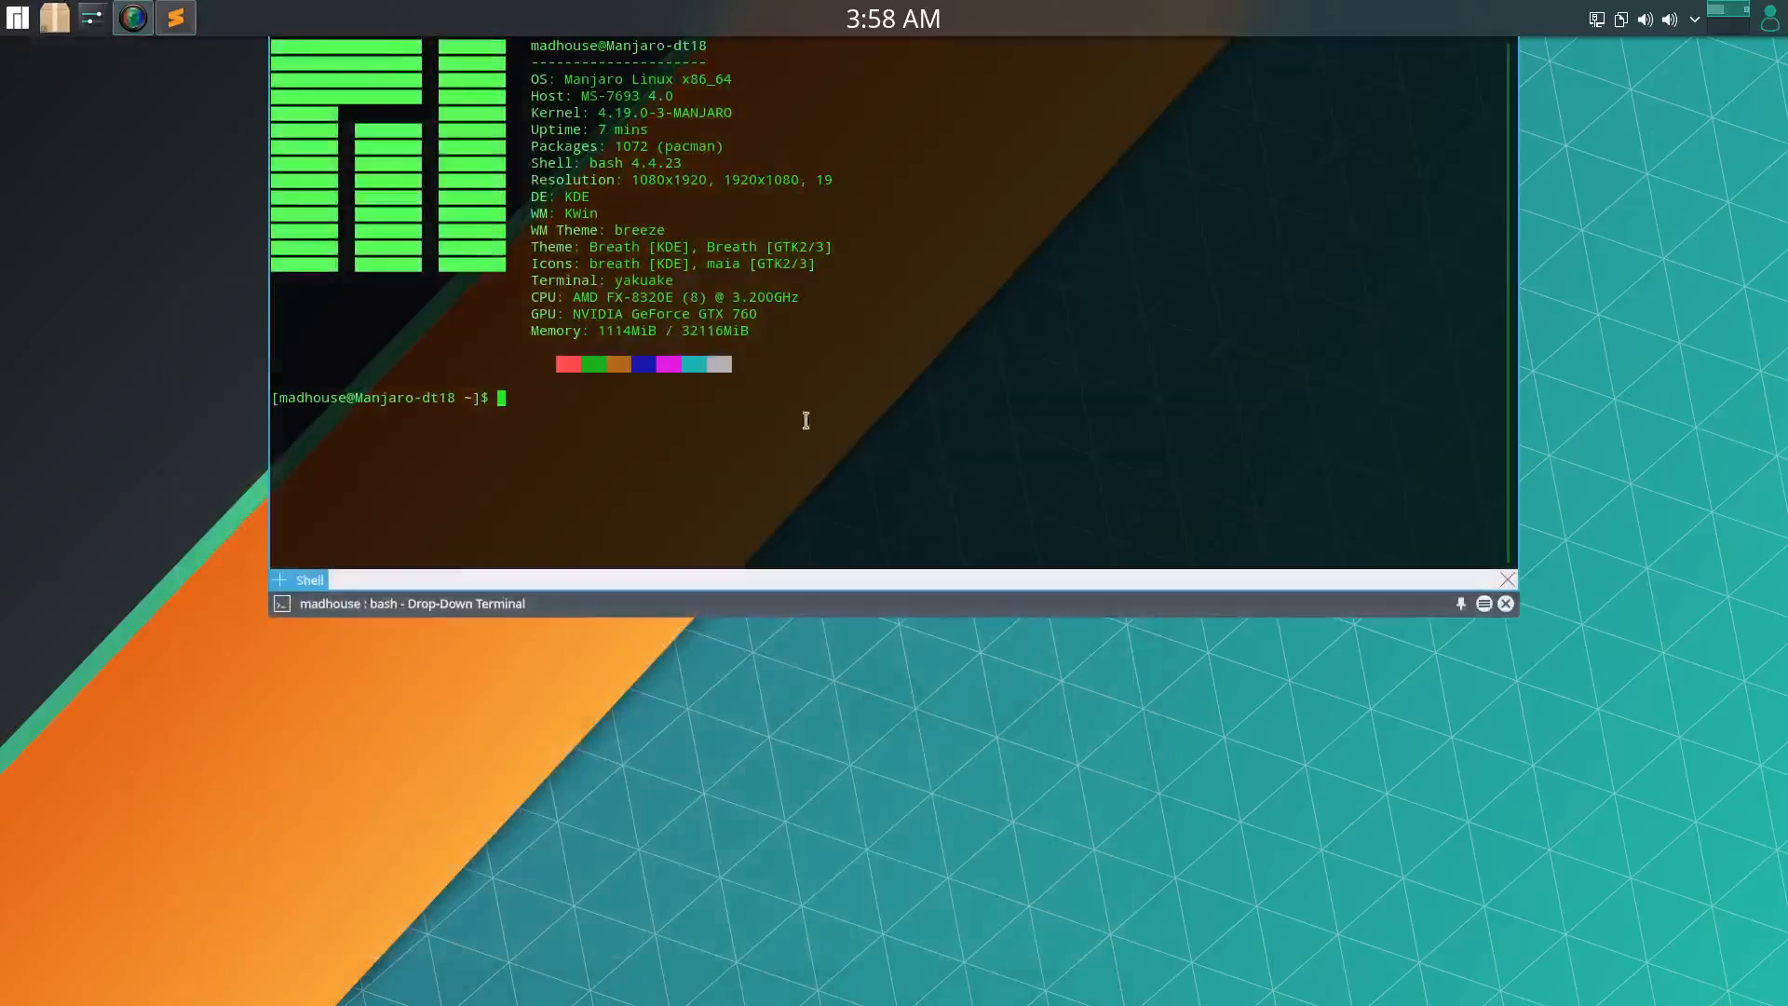
pyautogui.click(1461, 603)
pyautogui.write('yay')
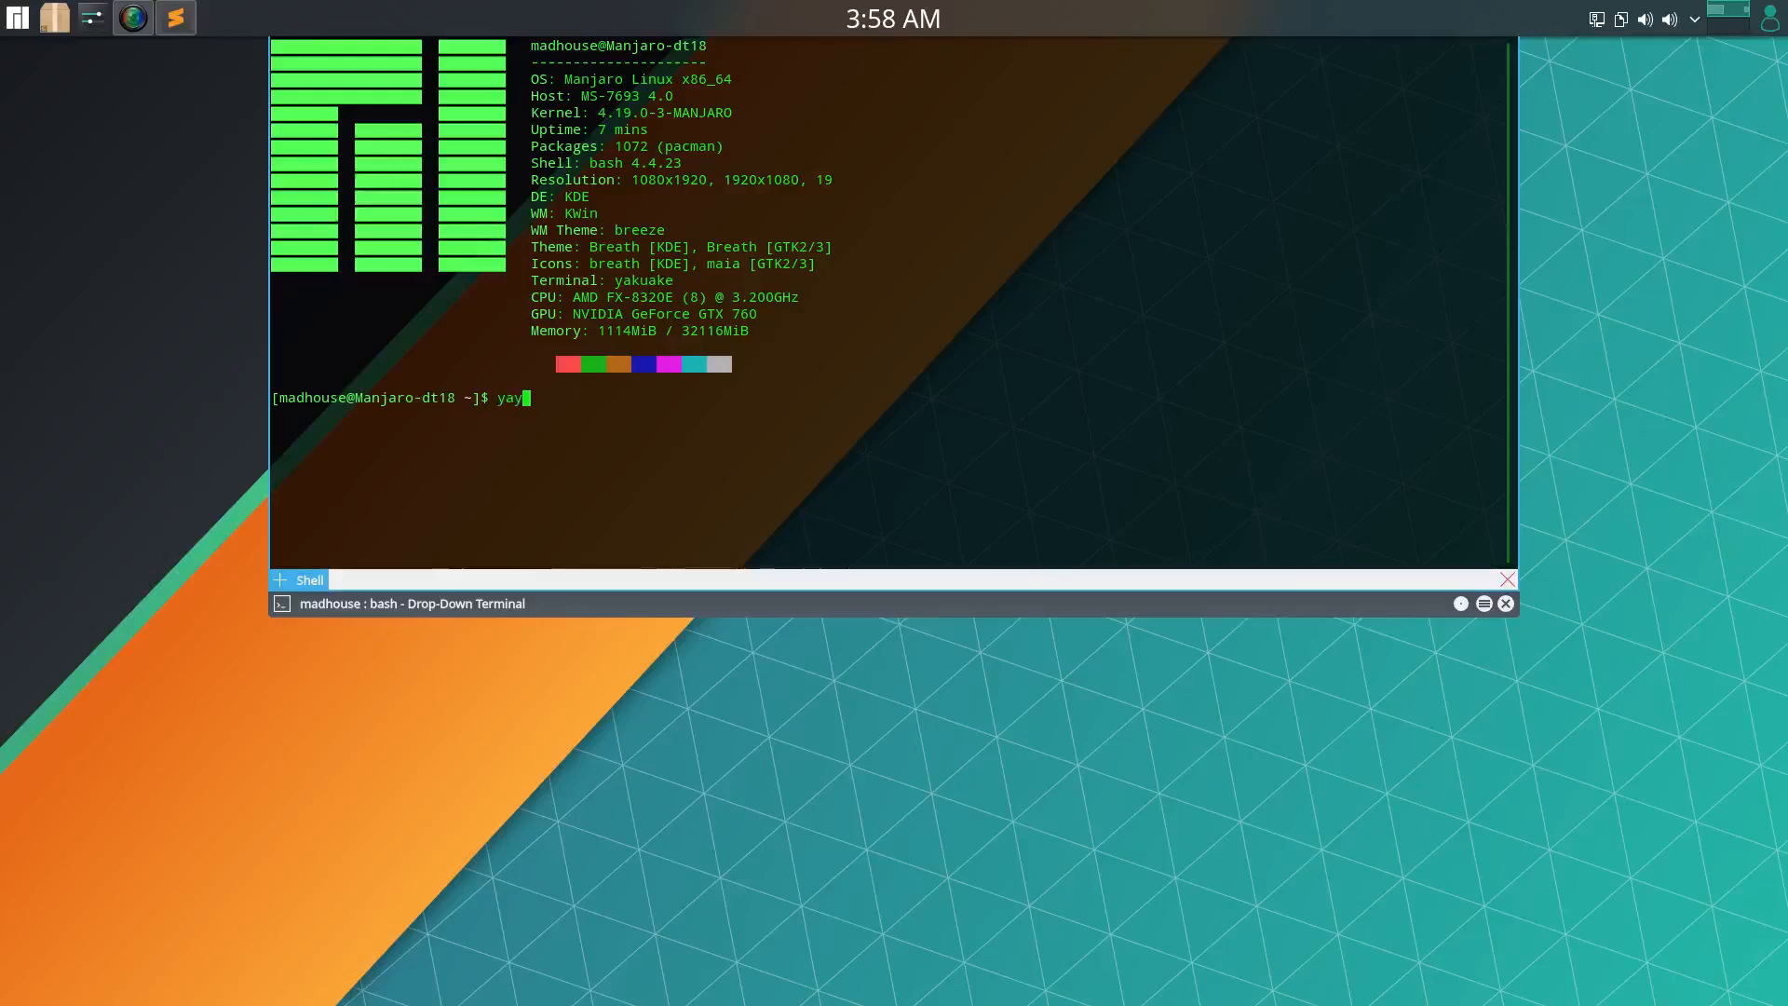
pyautogui.press('BackSpace')
pyautogui.press('BackSpace')
pyautogui.press('BackSpace')
pyautogui.write('trizen')
pyautogui.click(560, 404)
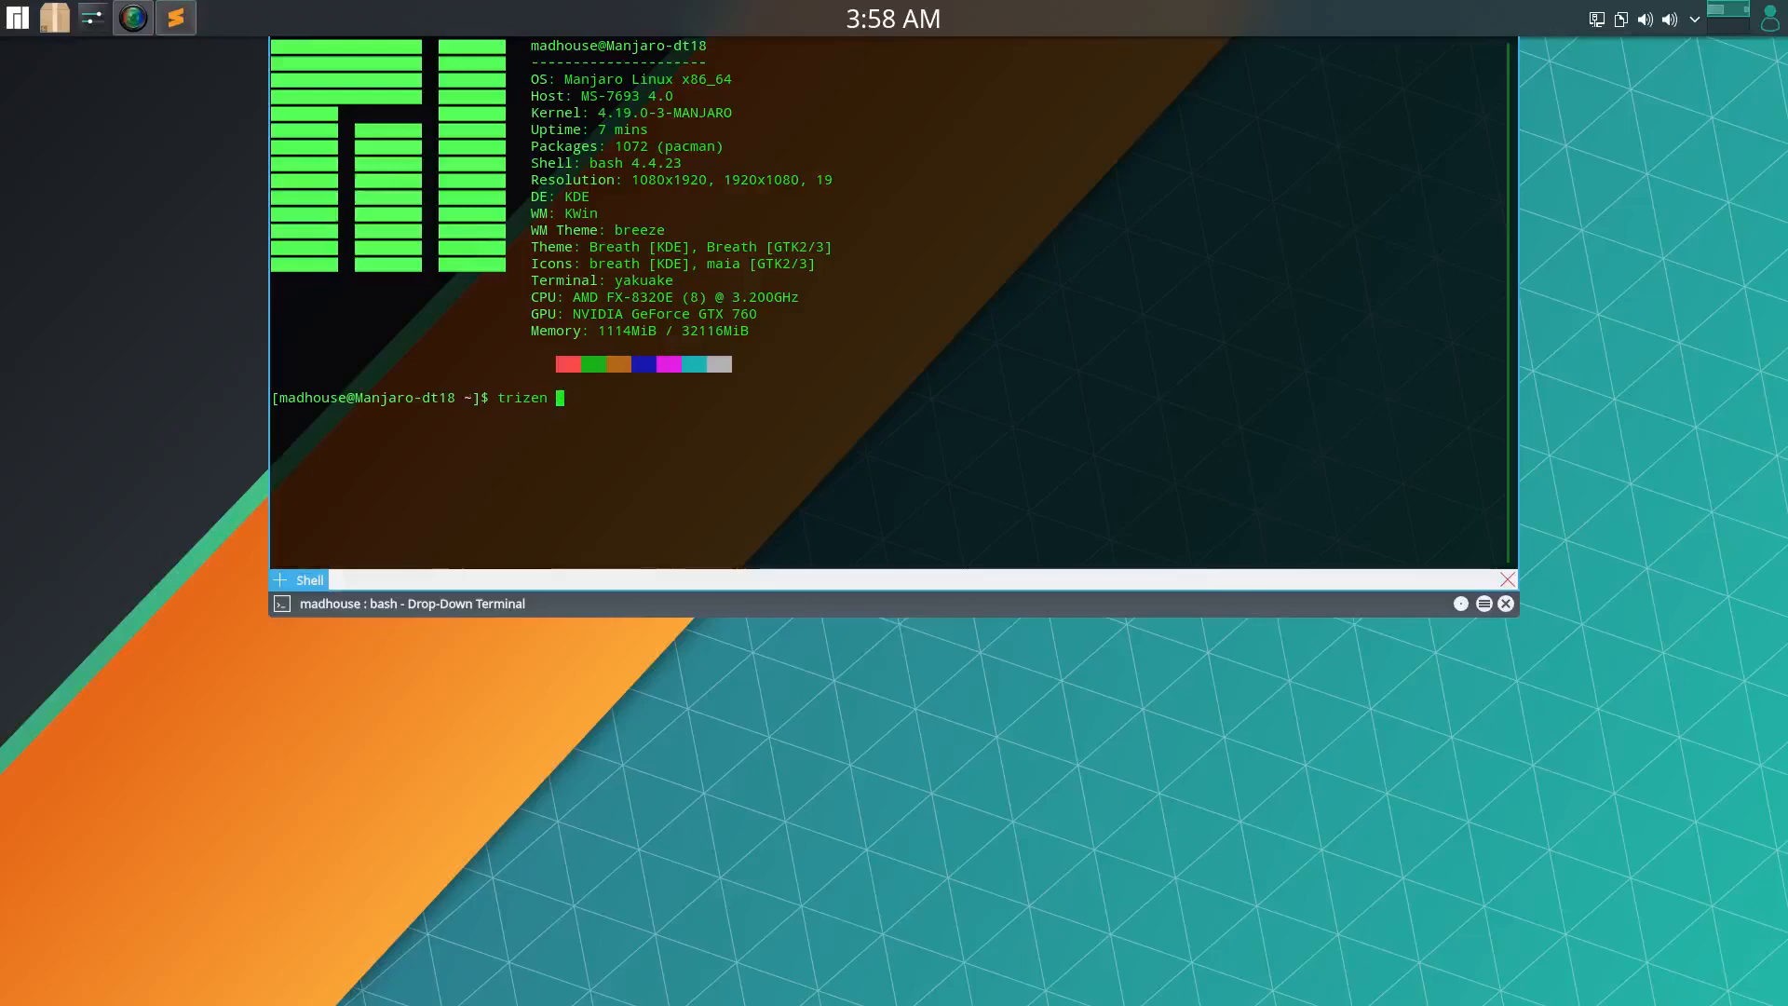
pyautogui.write('ttf-ms-fonts')
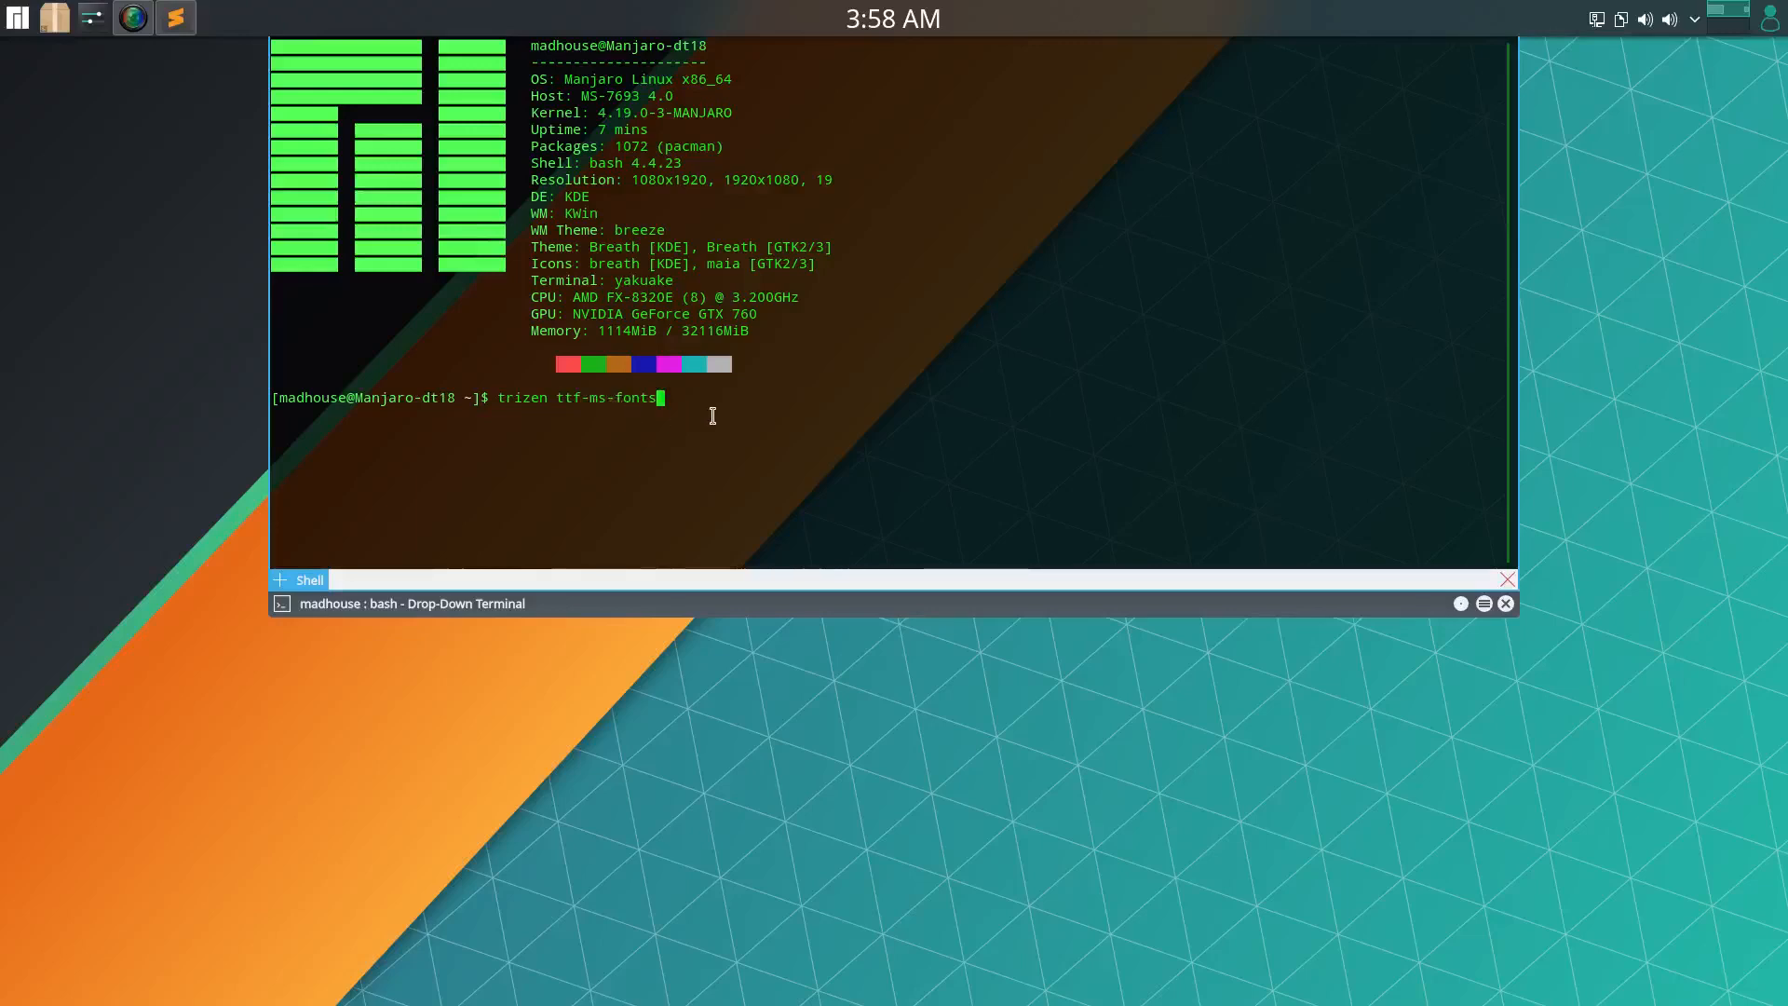
pyautogui.press('Return')
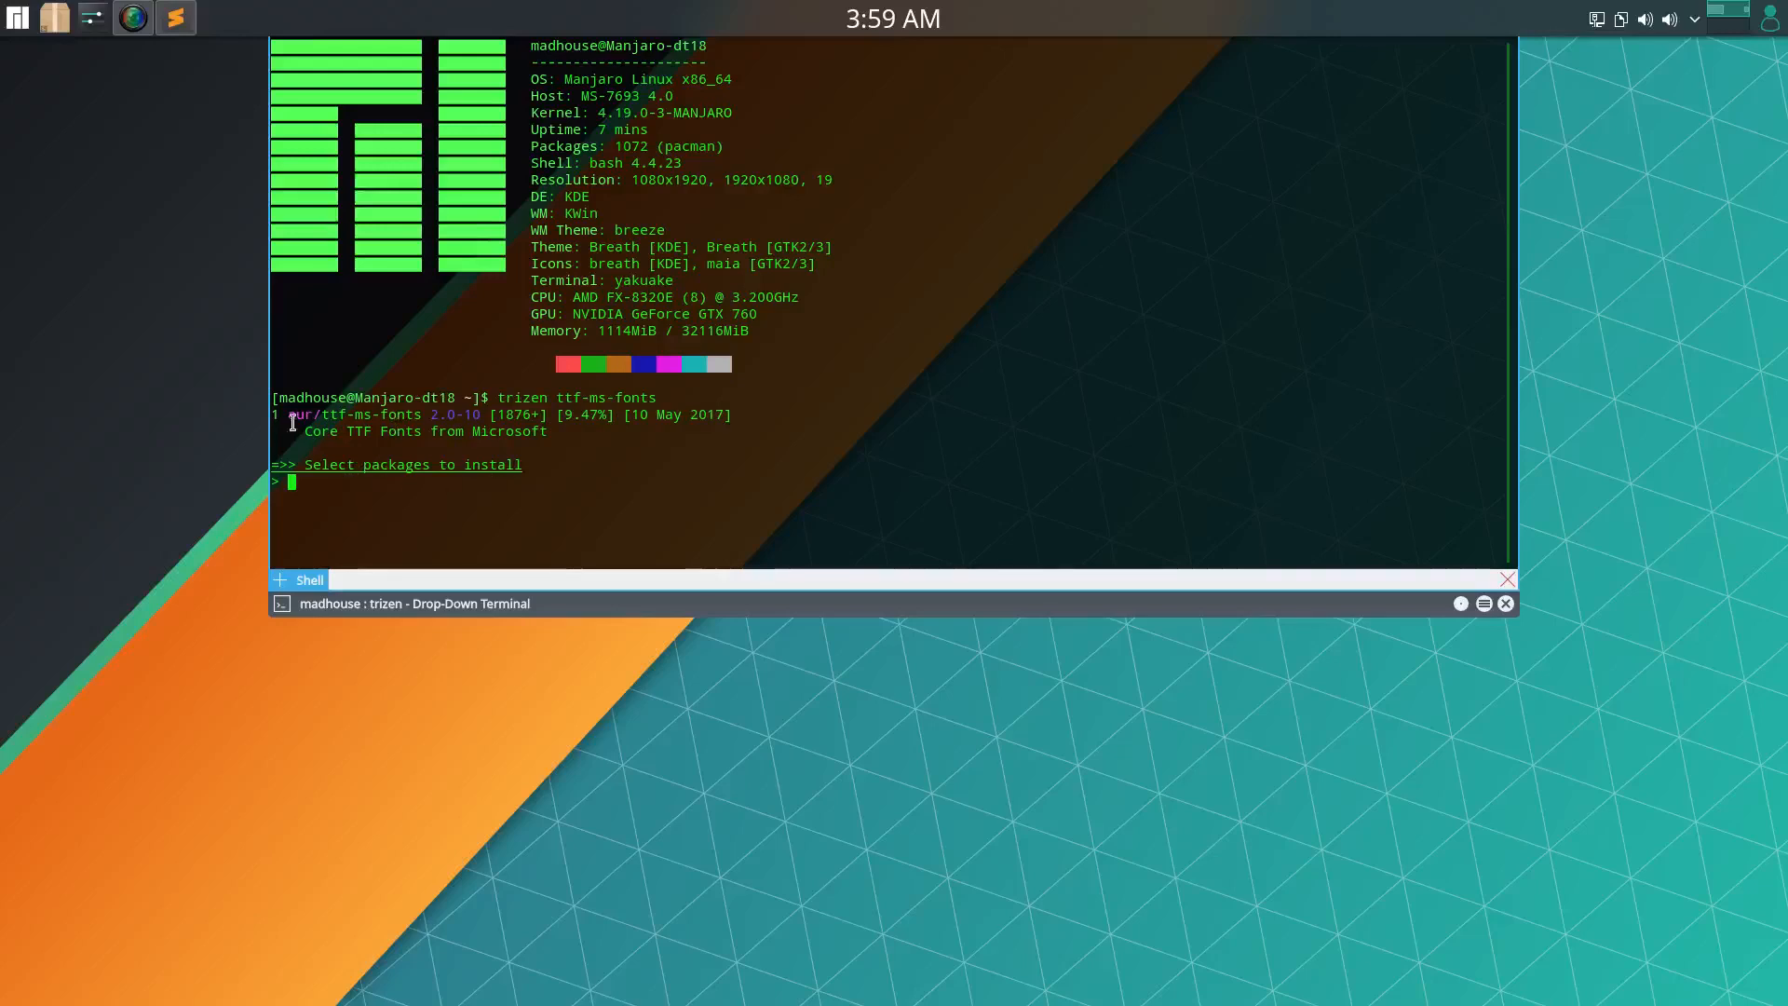
# Choose package 1, ttf-ms-fonts, for installation and decline editing its PKGBUILD
pyautogui.moveTo(279, 416); pyautogui.dragTo(271, 423)
pyautogui.click(314, 487)
pyautogui.write('1')
pyautogui.press('Return')
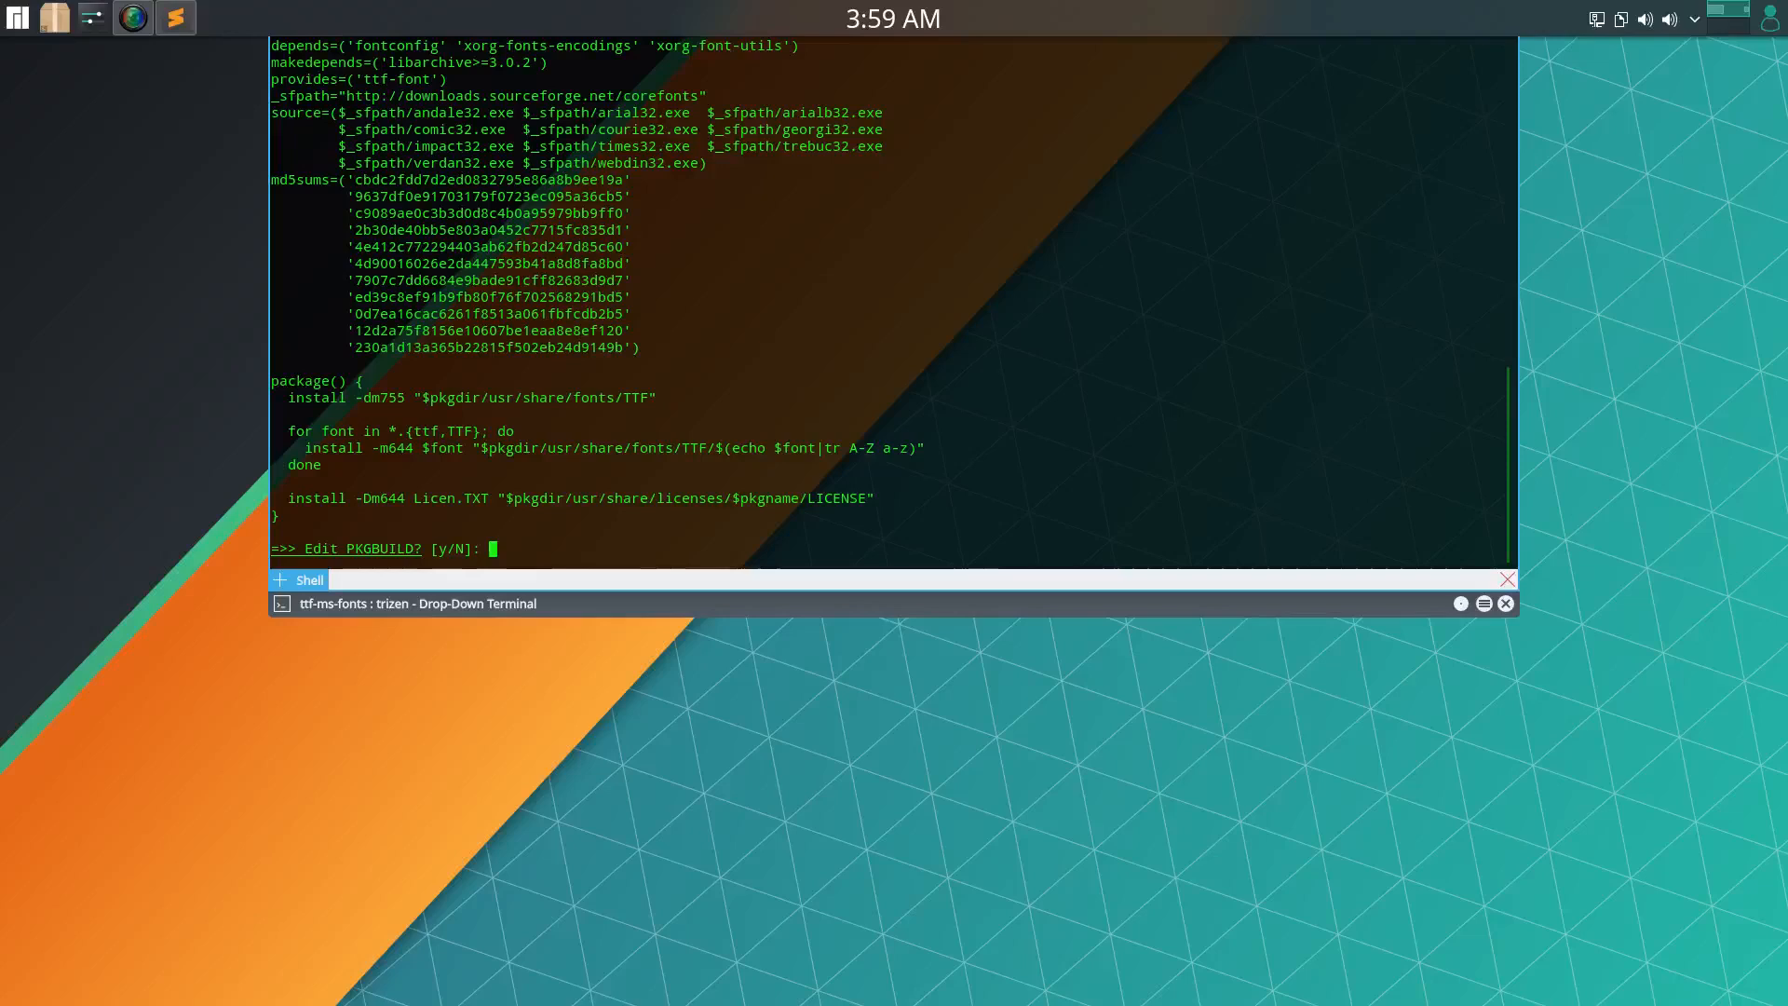
pyautogui.write('n')
pyautogui.press('Return')
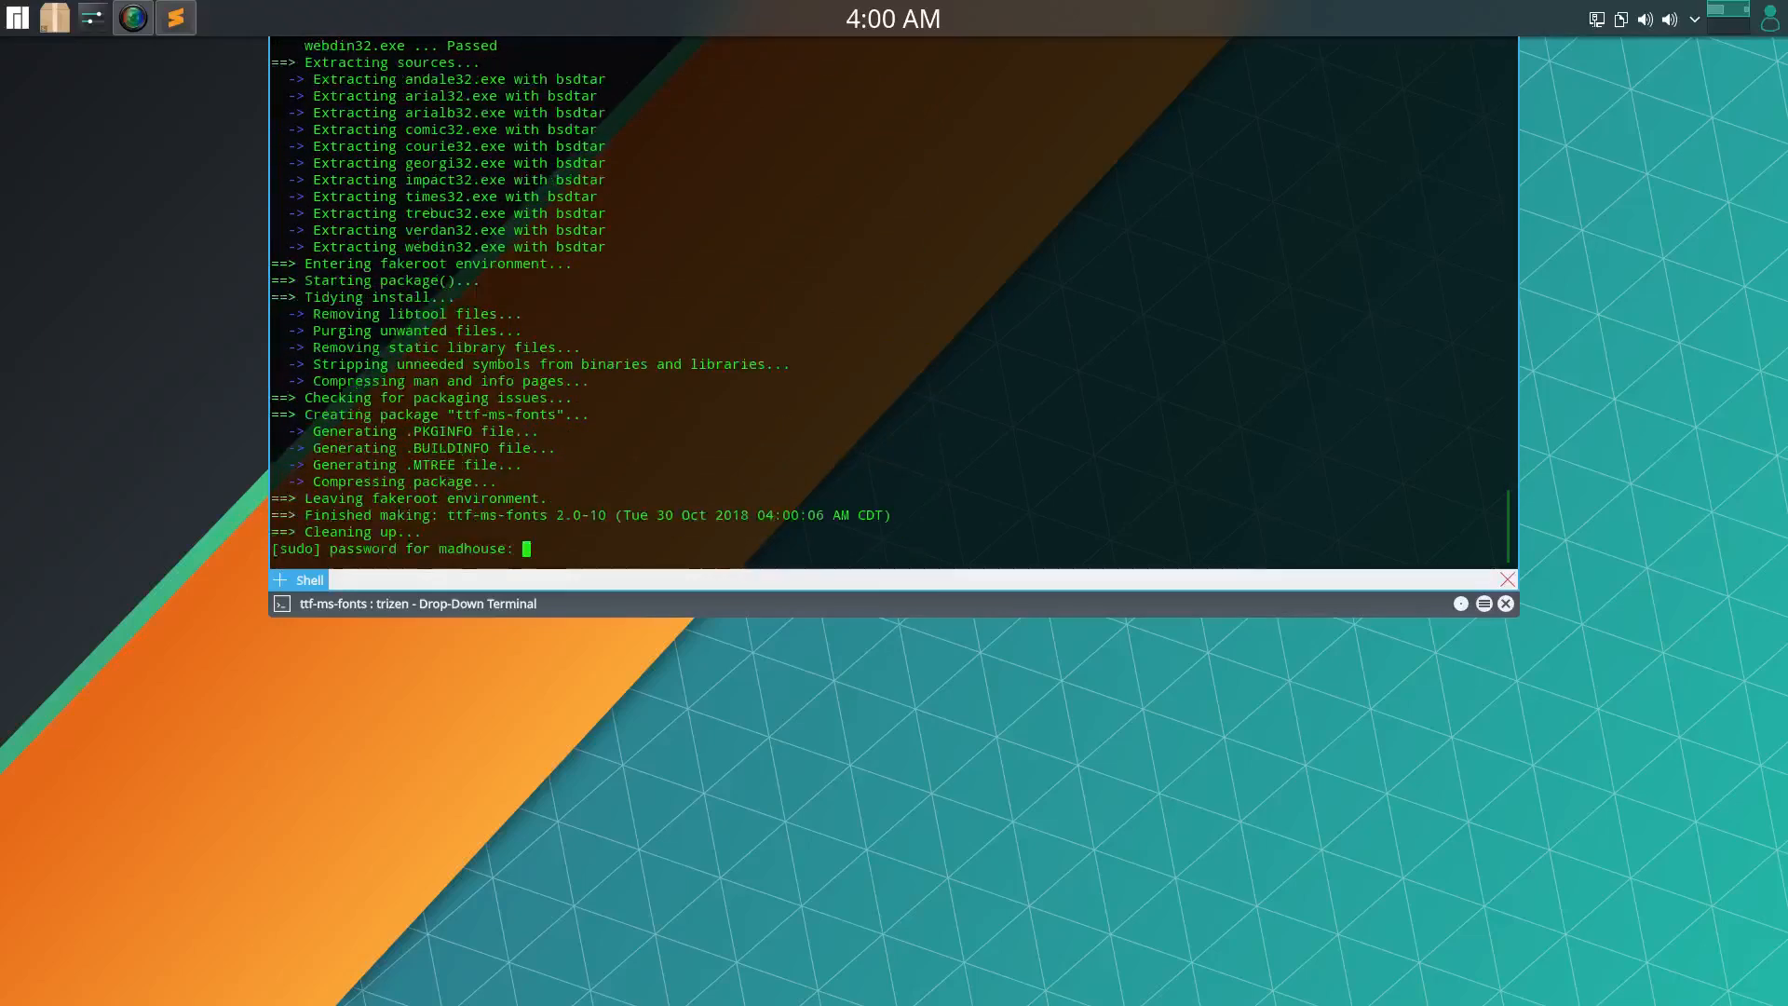
# Authorize the ttf-ms-fonts installation with the sudo password, confirm it, and close the drop-down terminal
pyautogui.press('Return')
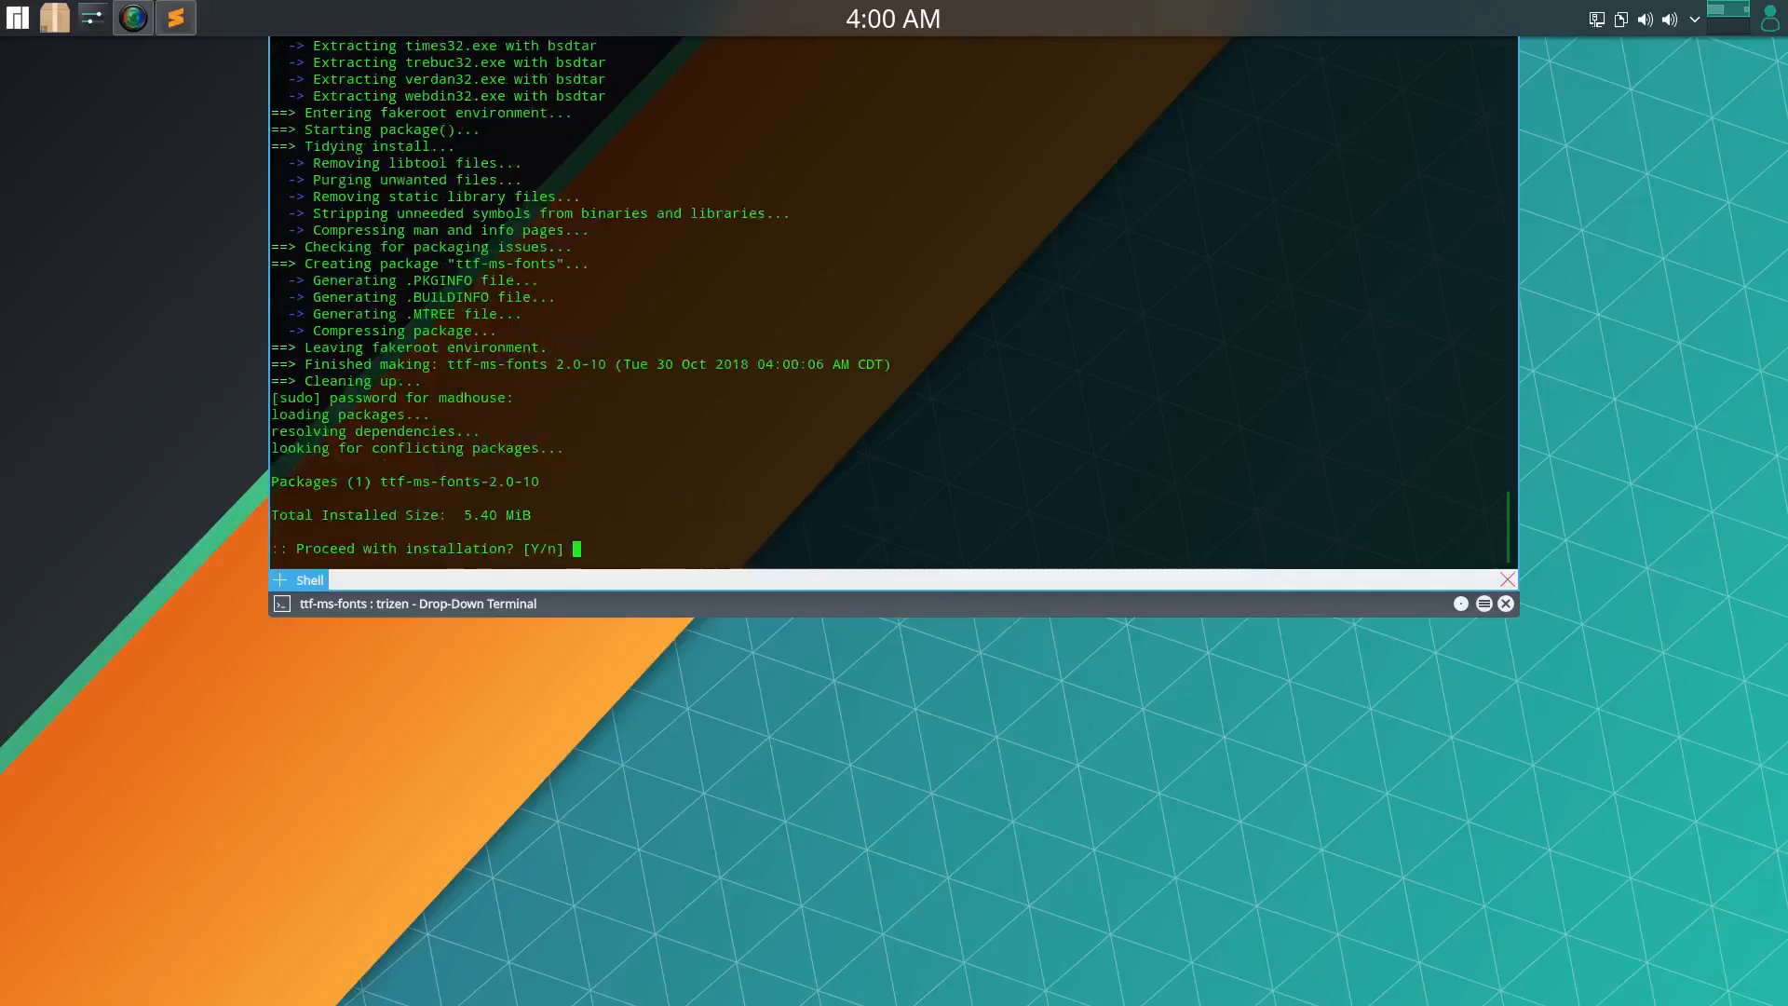
pyautogui.write('y')
pyautogui.press('Return')
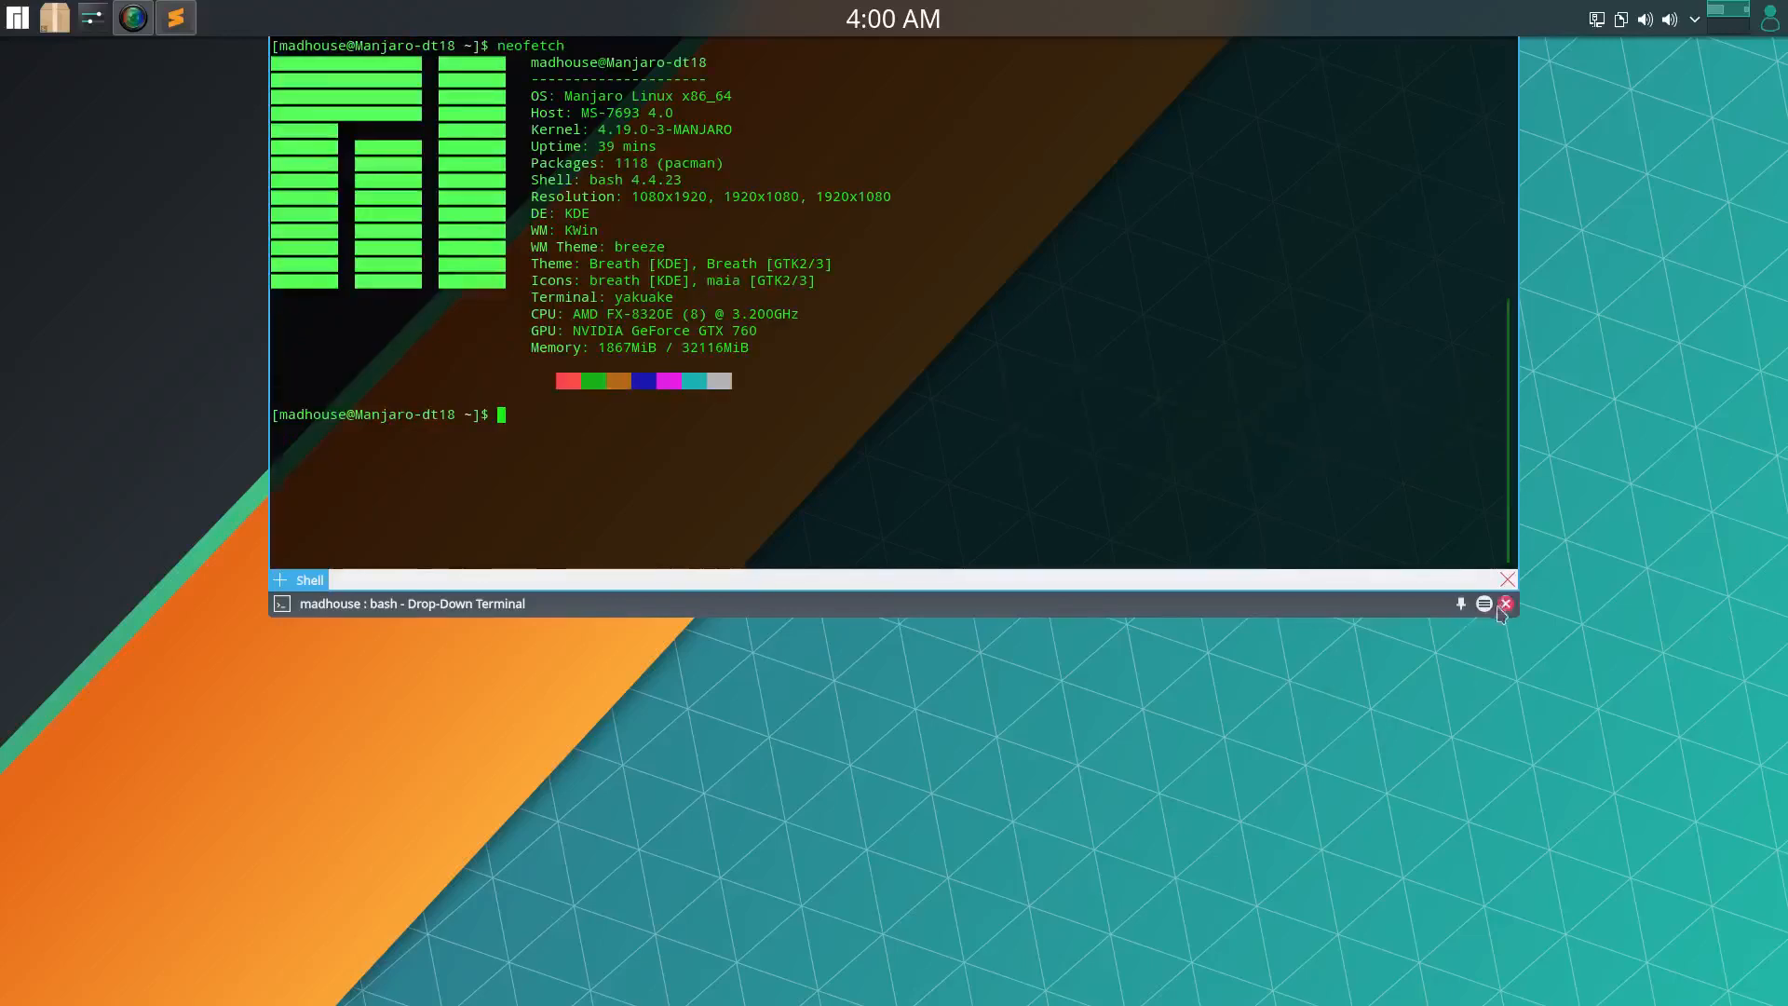
pyautogui.click(1505, 604)
# Reopen Octopi to review the Trizen settings in its AUR options, and close it
pyautogui.click(57, 33)
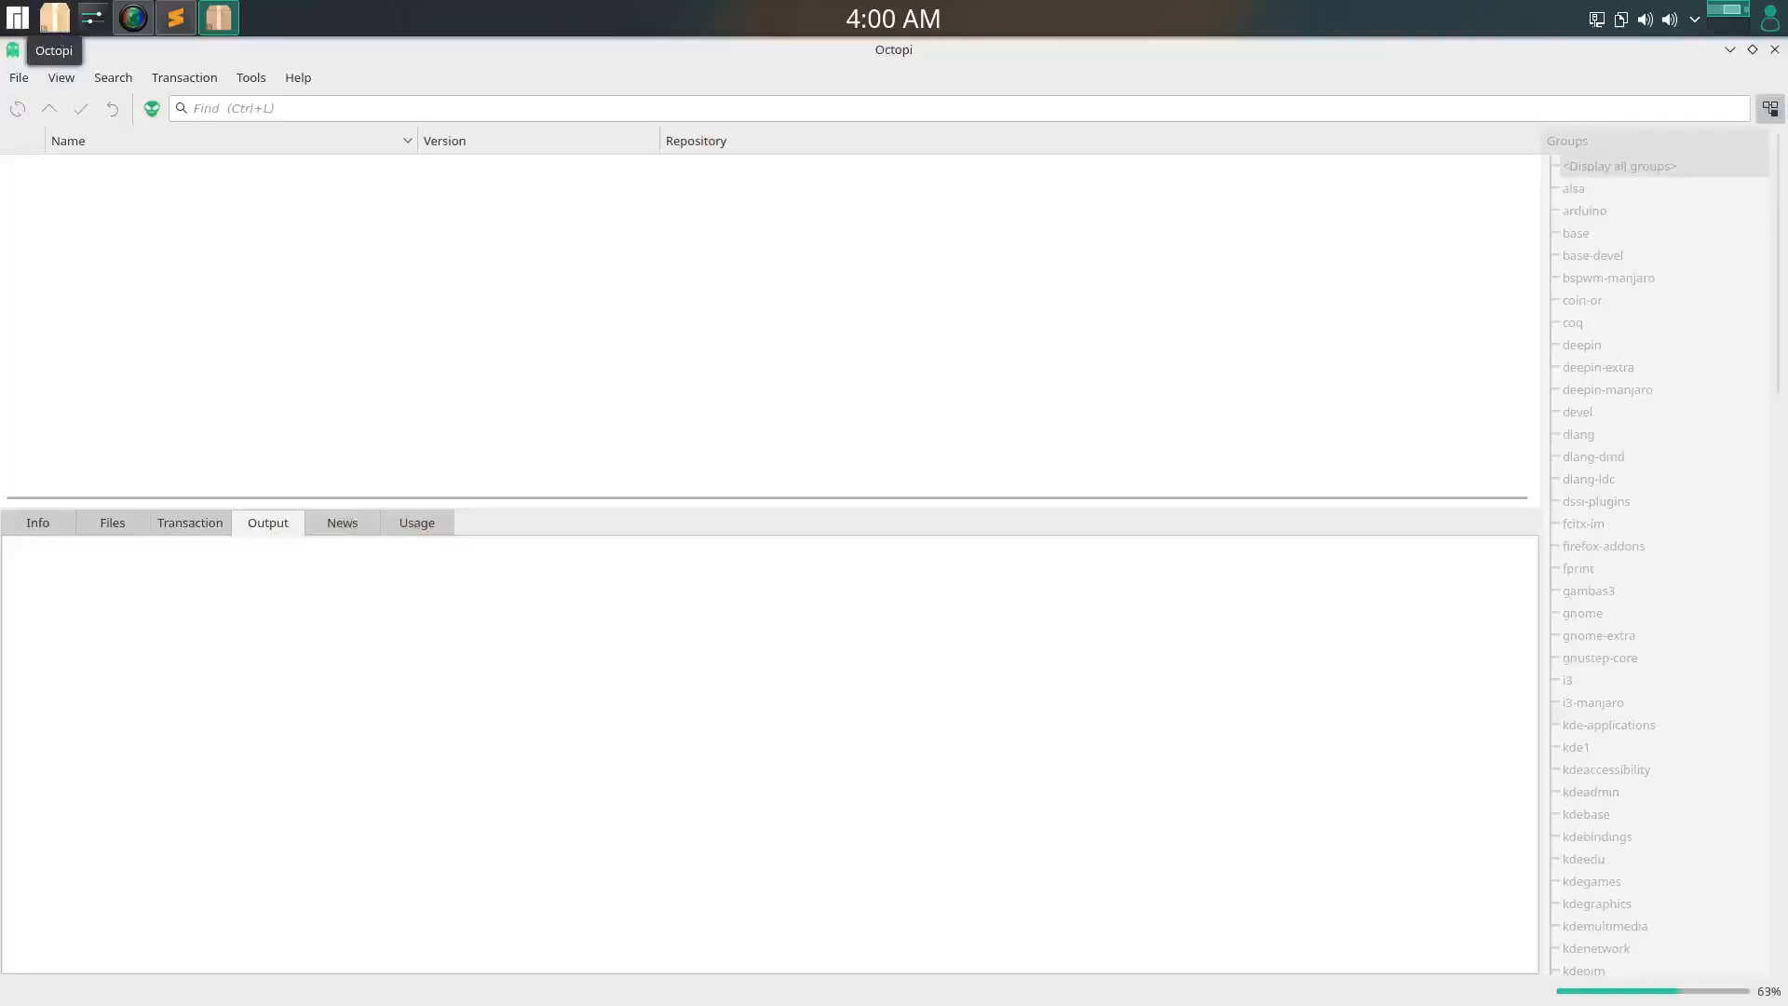
pyautogui.click(250, 77)
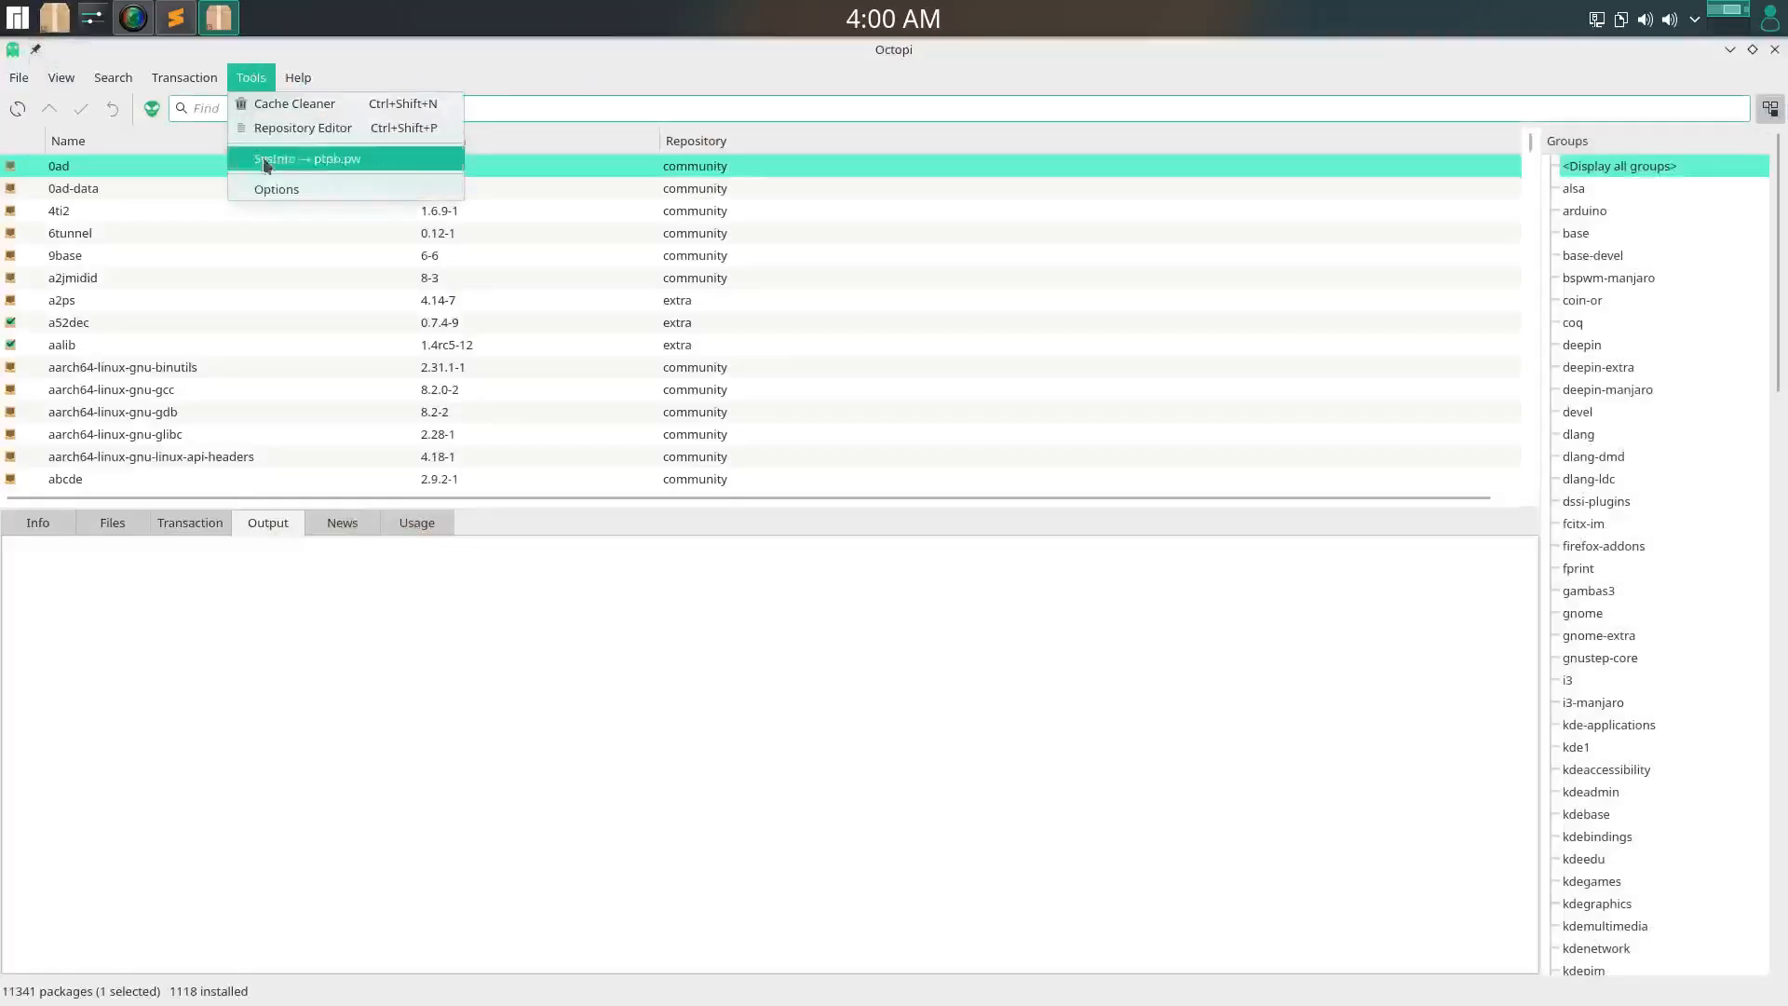
pyautogui.click(262, 188)
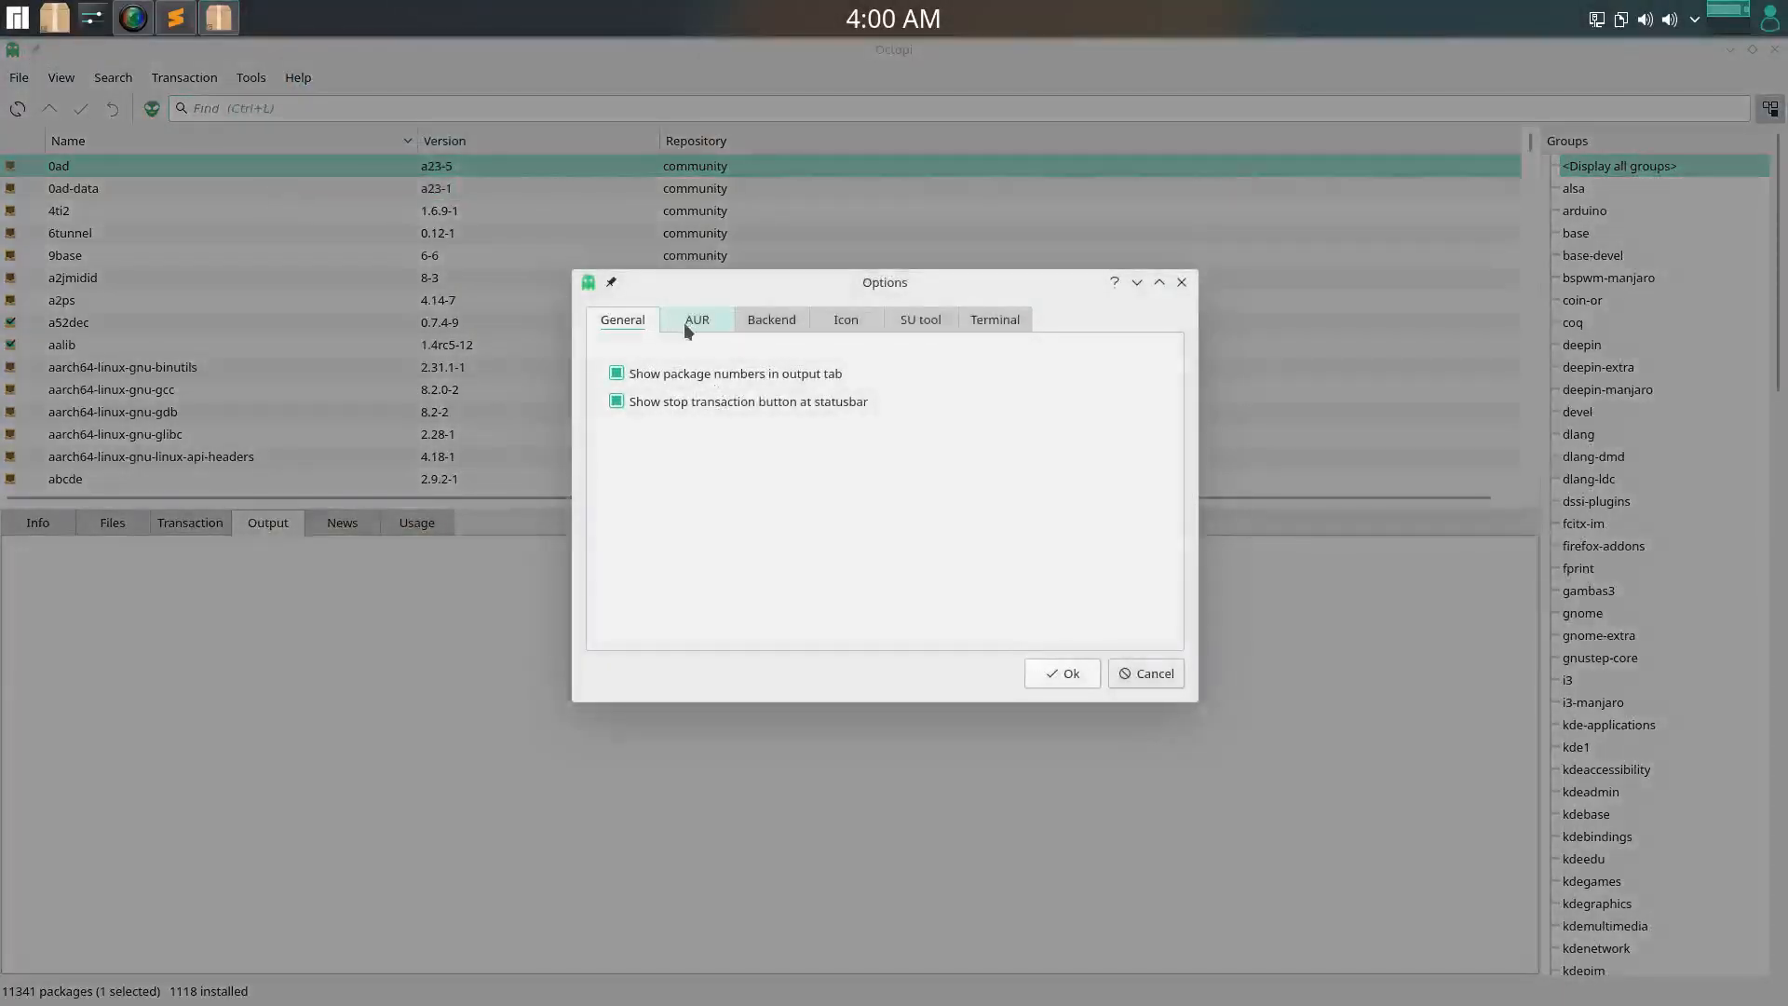
pyautogui.click(685, 321)
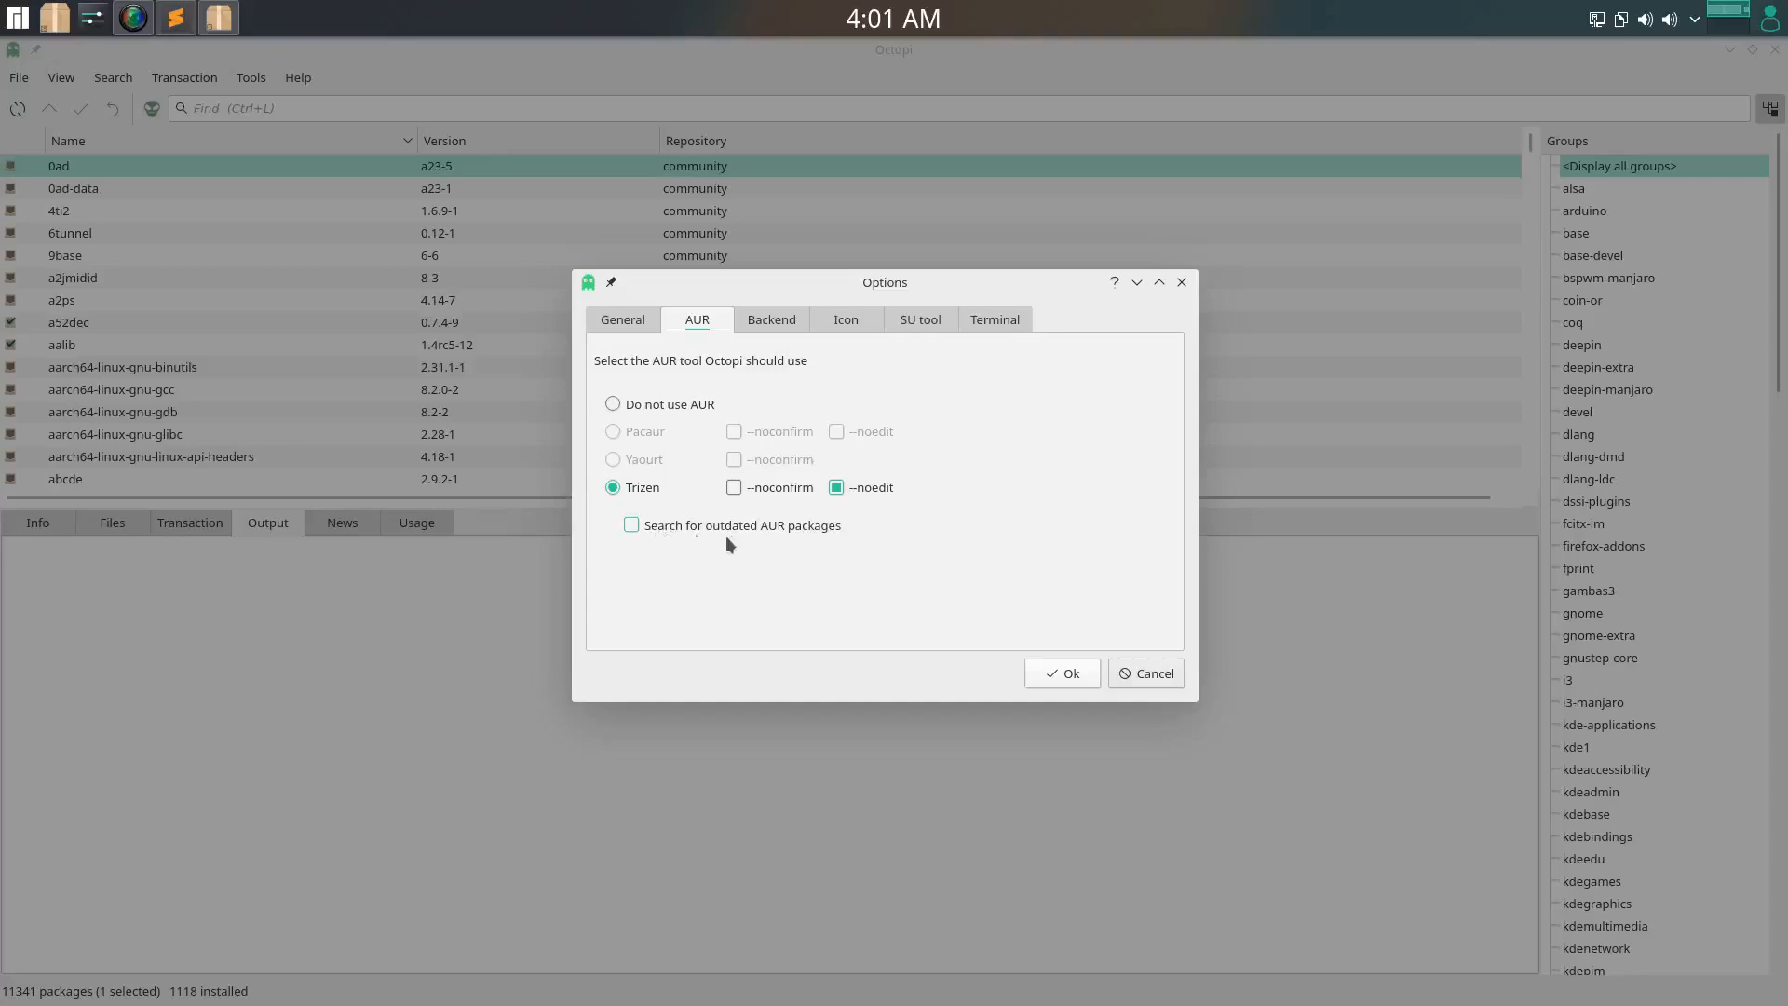
pyautogui.click(1069, 674)
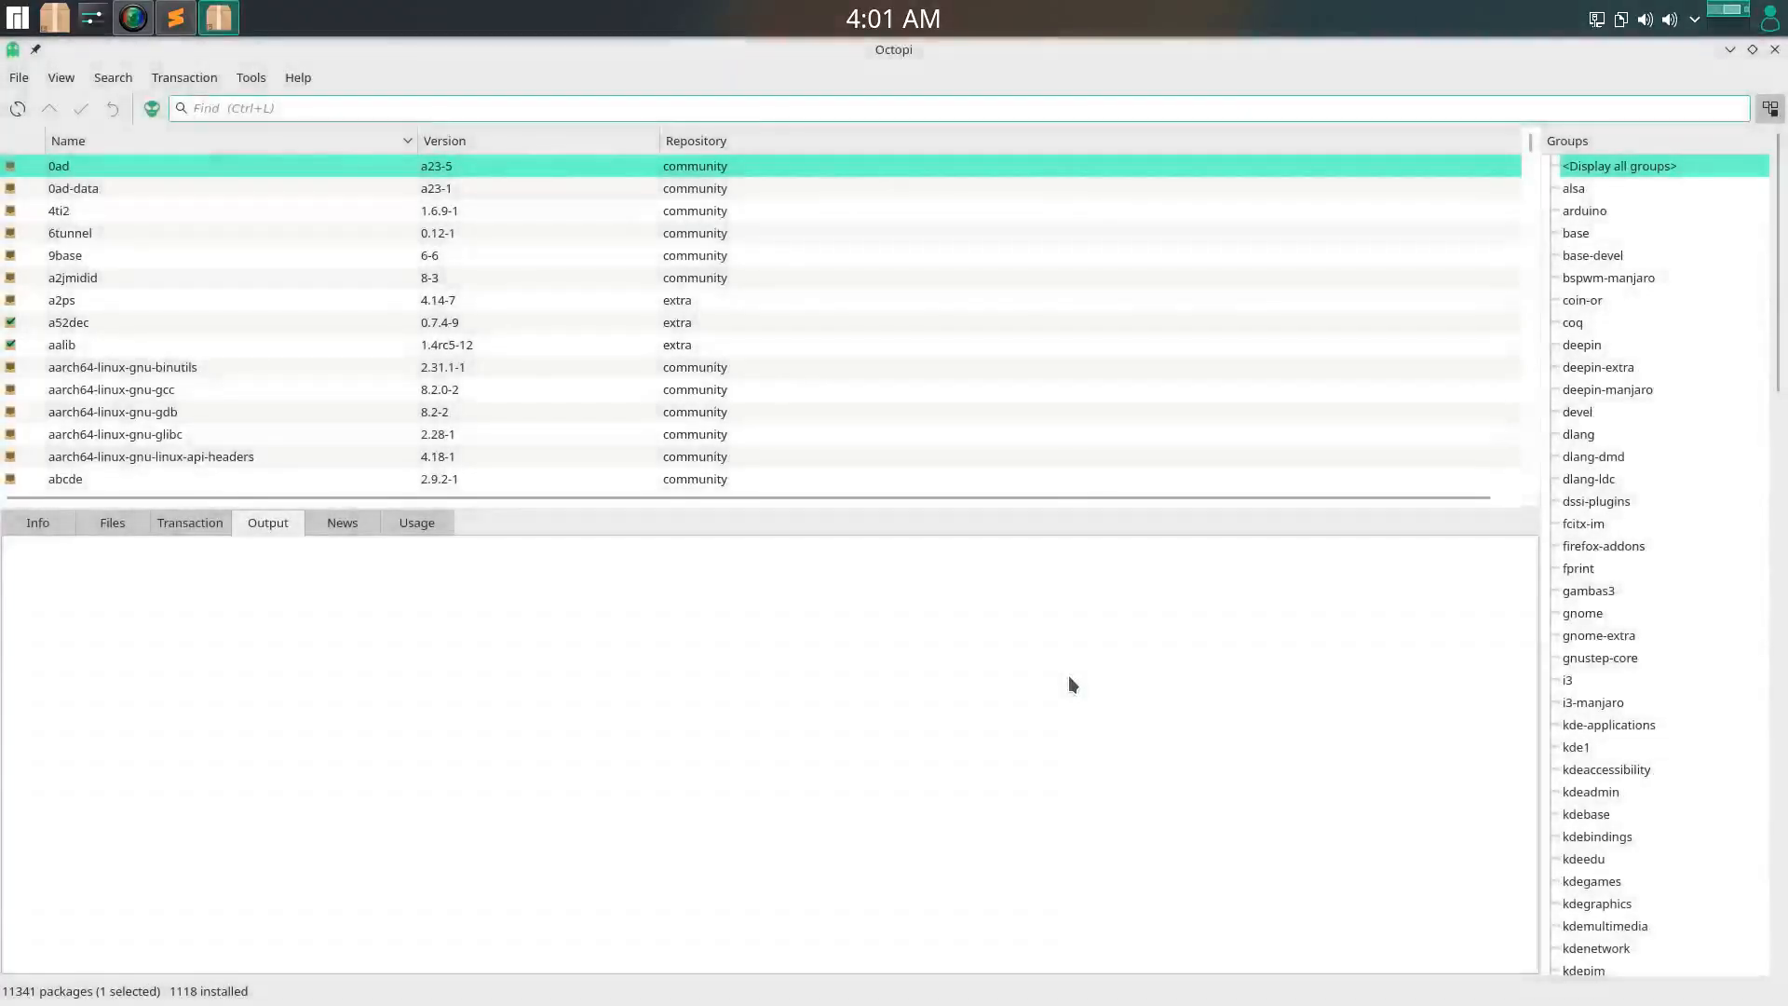
pyautogui.click(1774, 49)
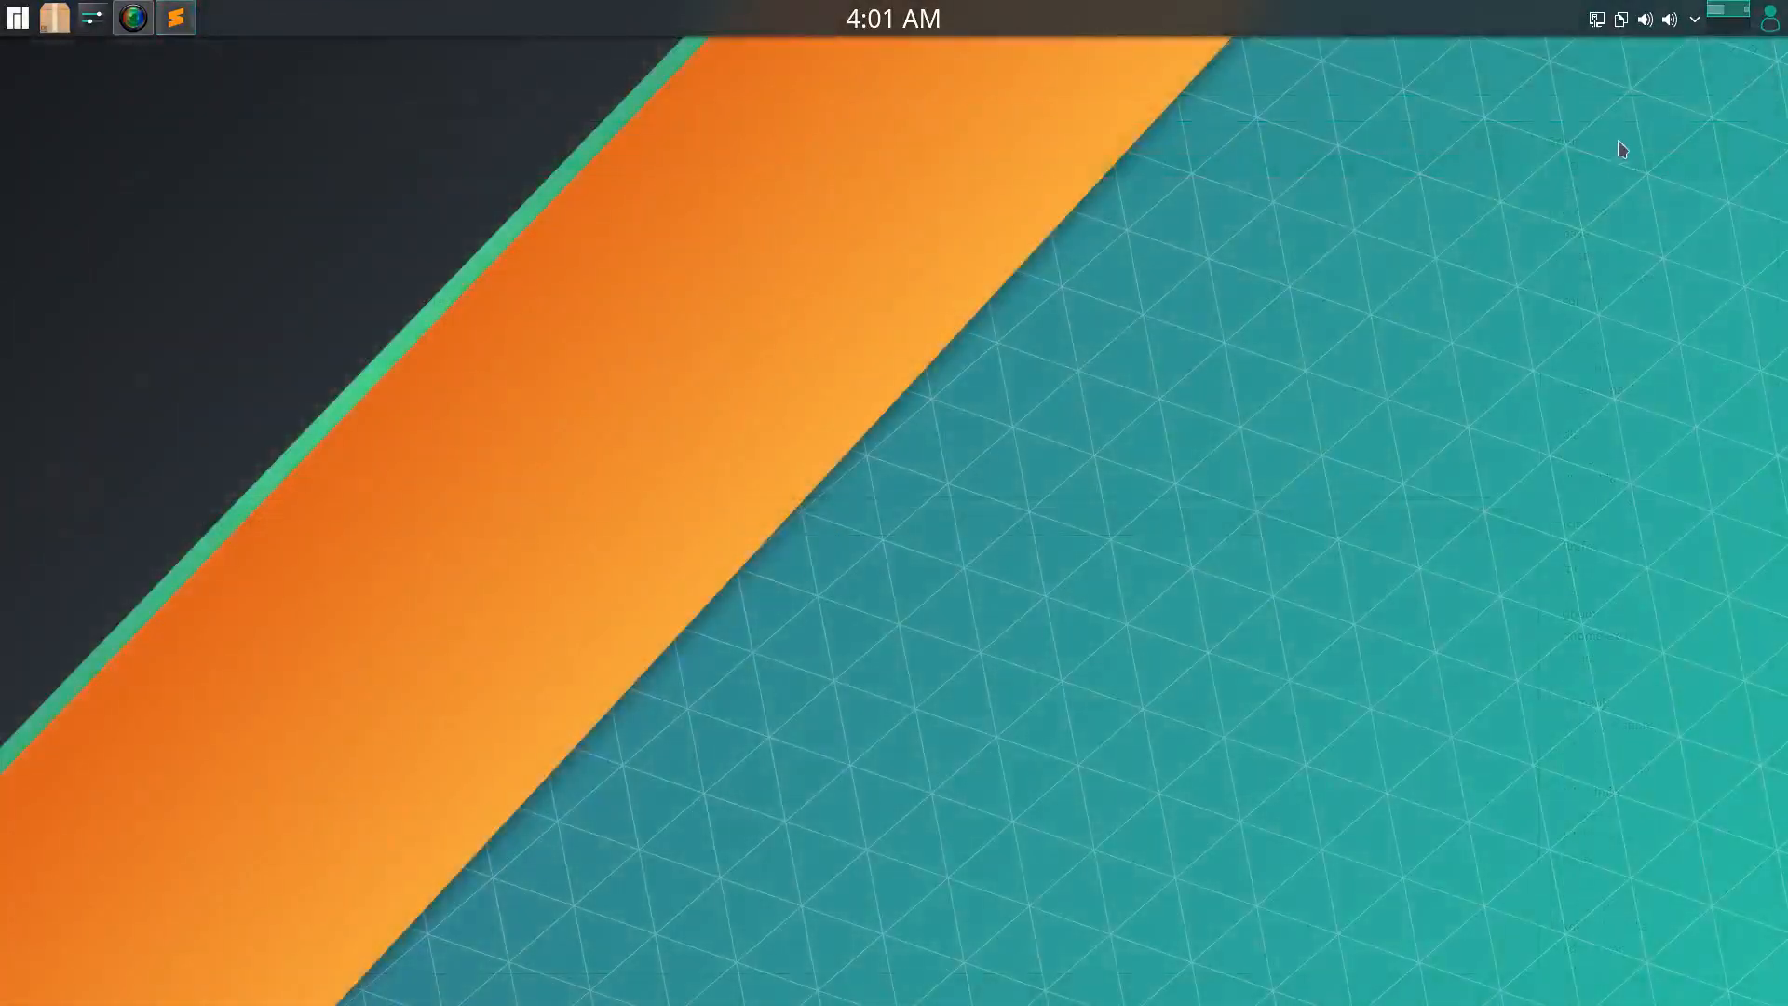
# In the system tray settings, disable Audio Volume, Battery and Brightness, Bluetooth and Clipboard, and apply the change
pyautogui.moveTo(1671, 28)
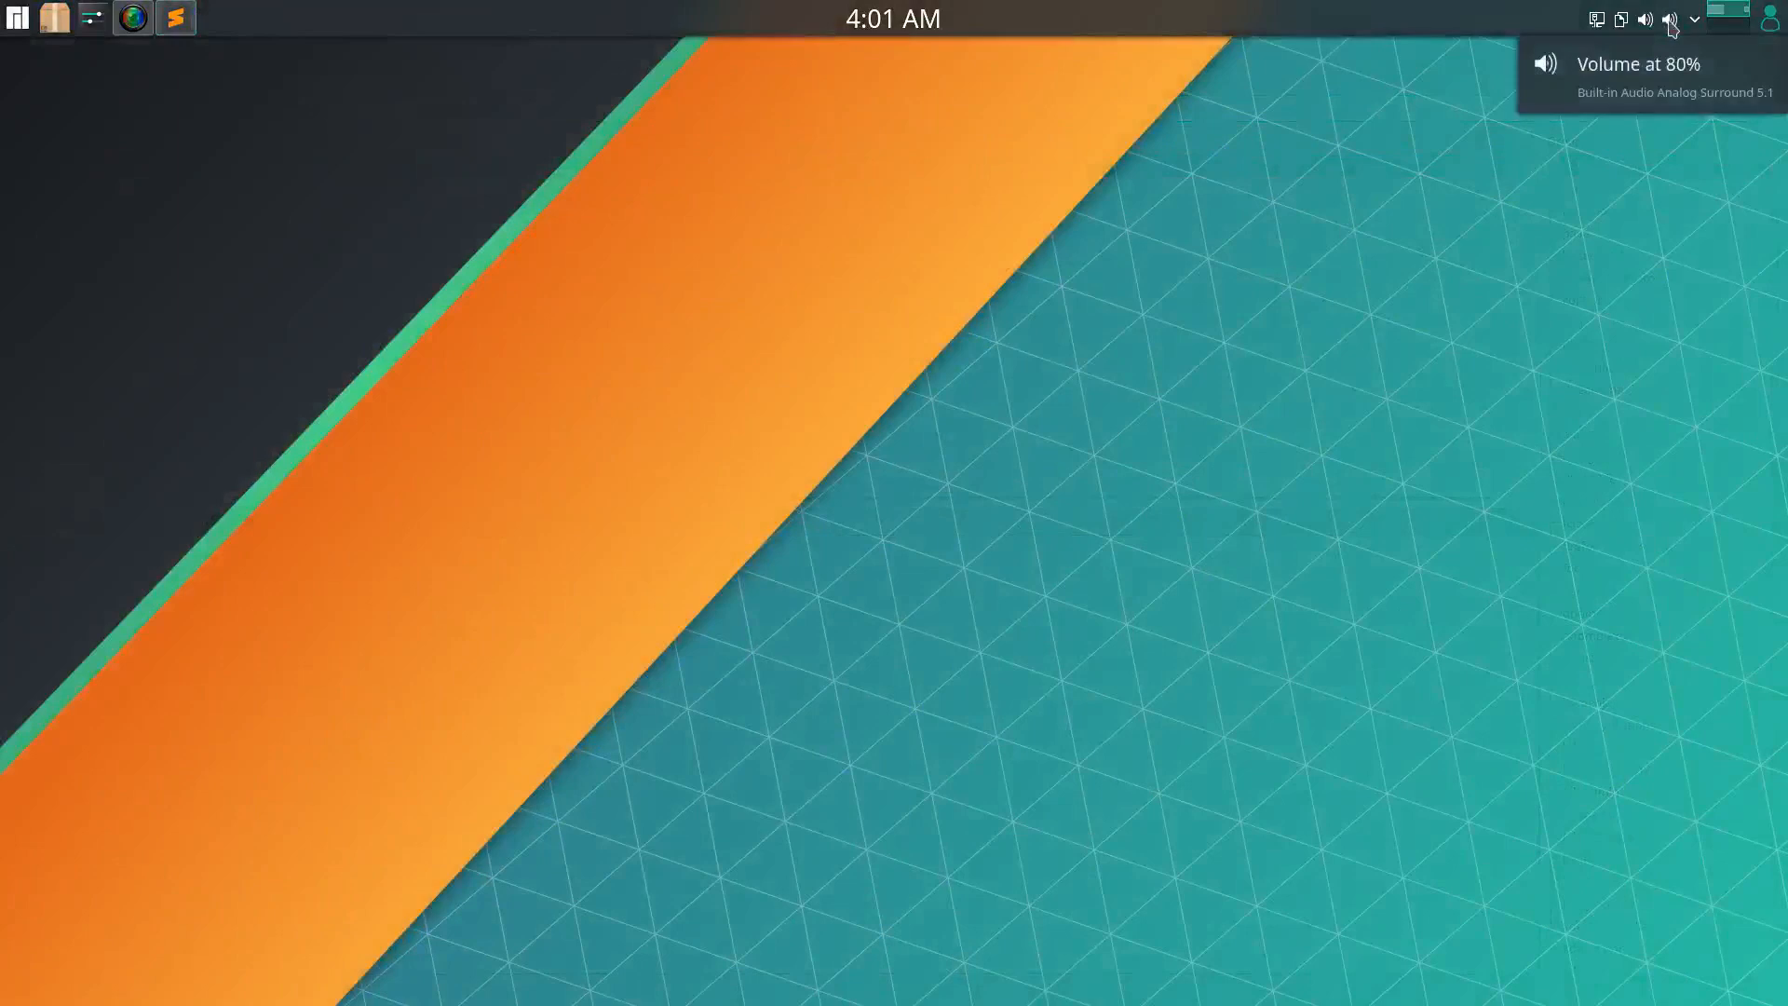
pyautogui.click(1669, 20)
pyautogui.click(1668, 21)
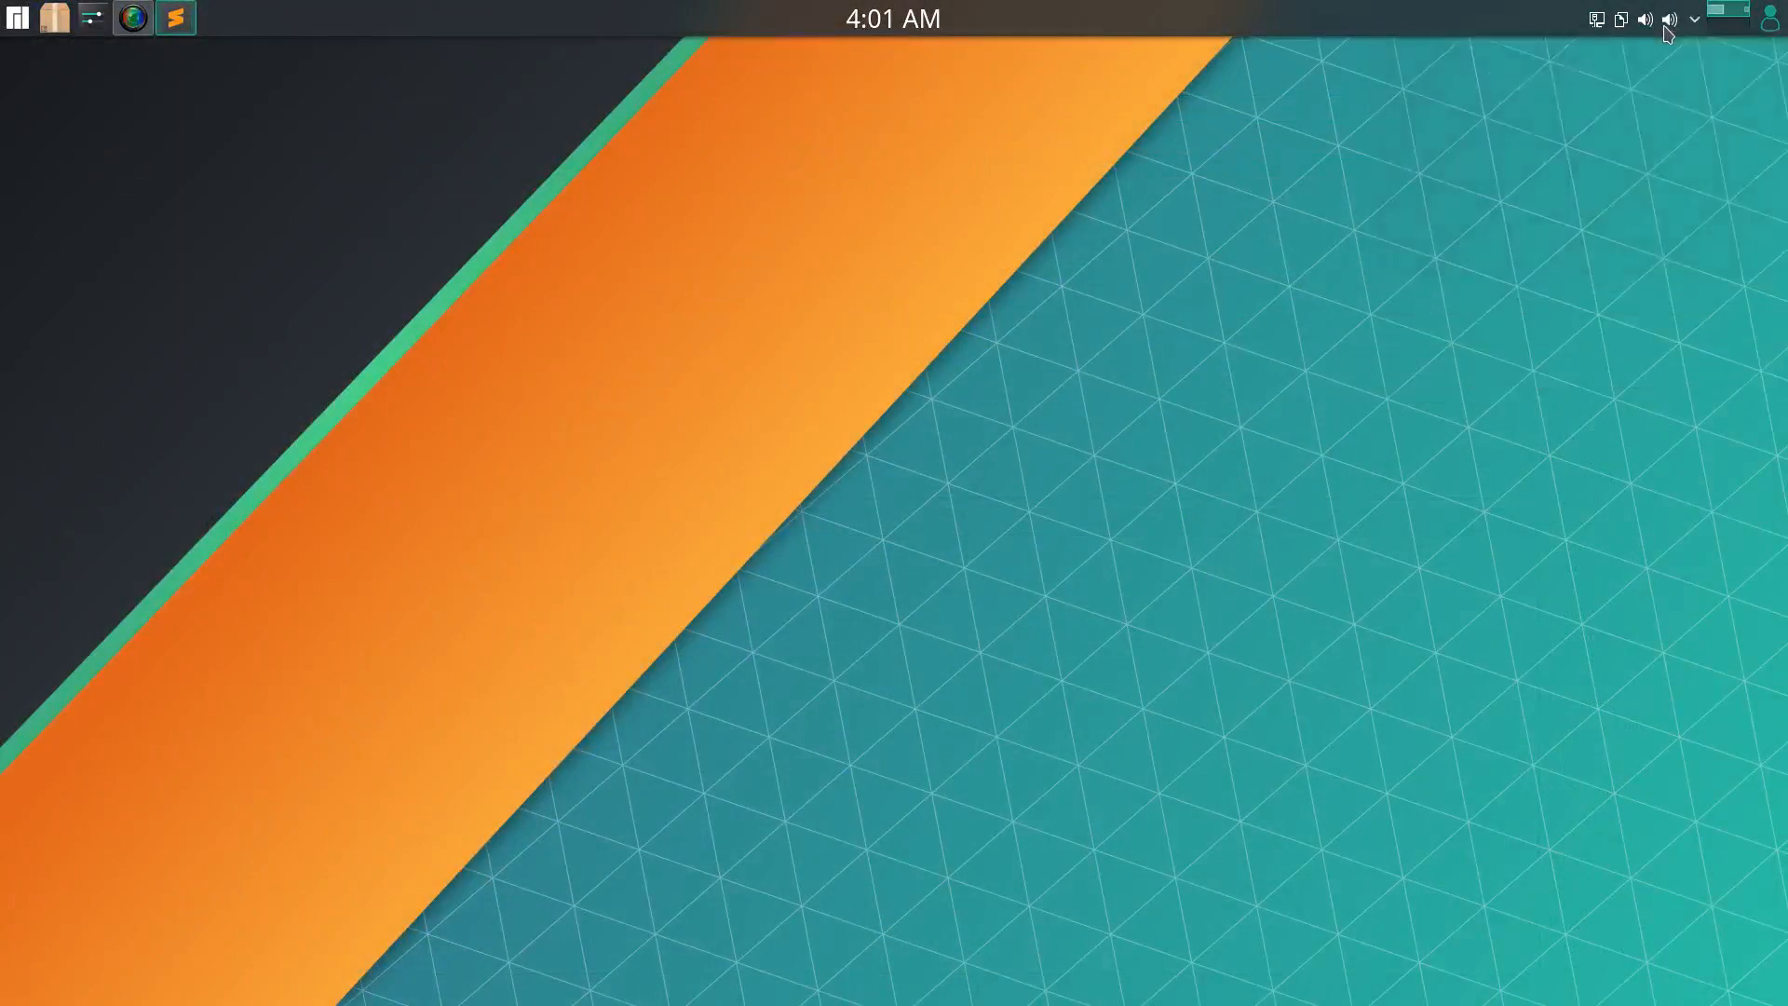
pyautogui.rightClick(1693, 28)
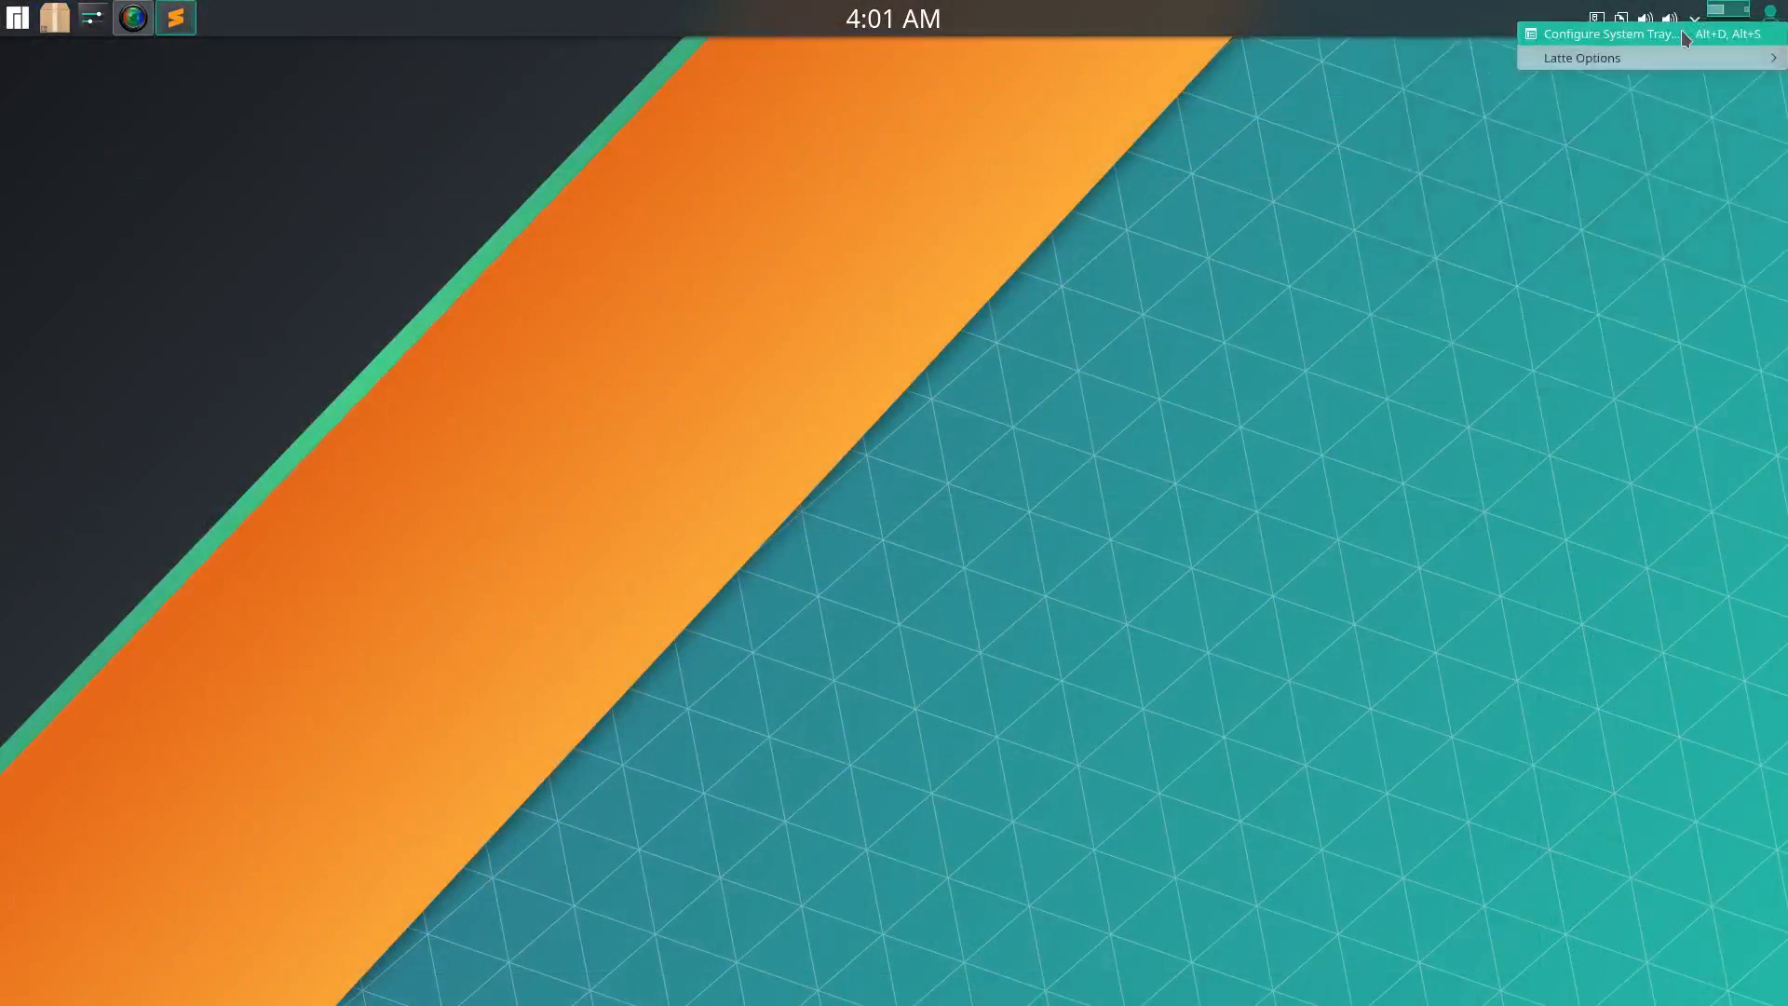
pyautogui.click(1687, 35)
pyautogui.moveTo(307, 217); pyautogui.dragTo(743, 237)
pyautogui.doubleClick(743, 237)
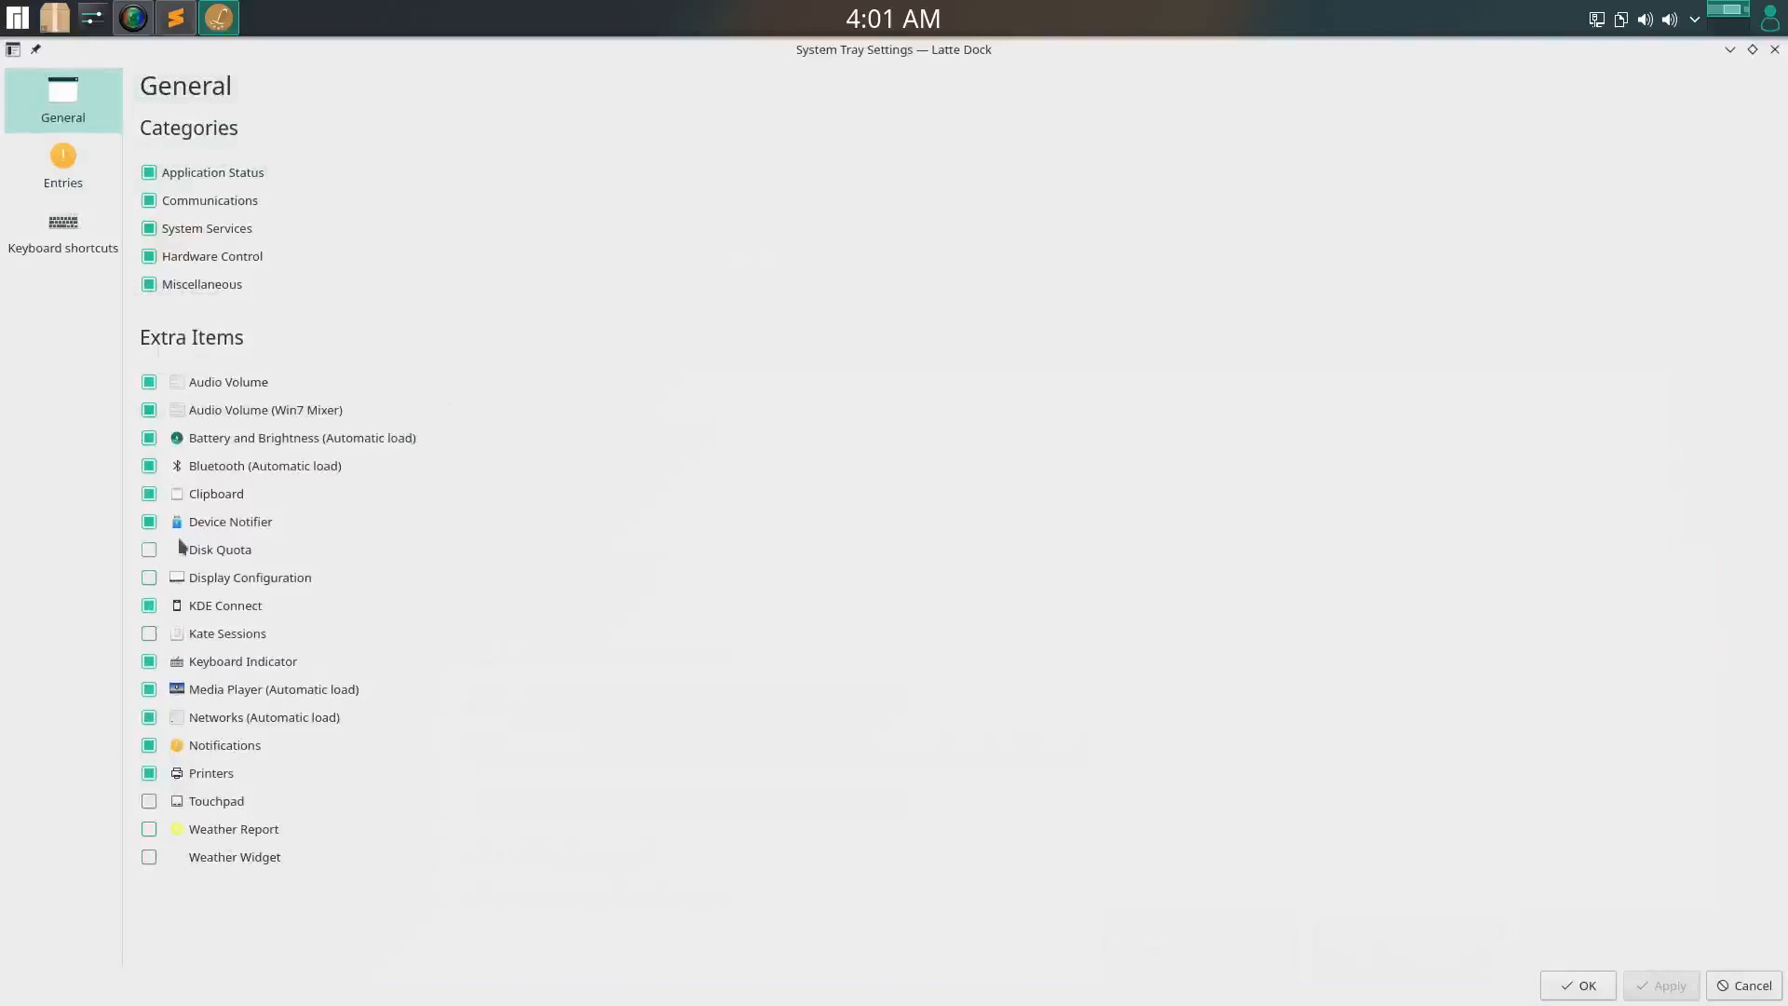
pyautogui.click(149, 494)
pyautogui.click(151, 440)
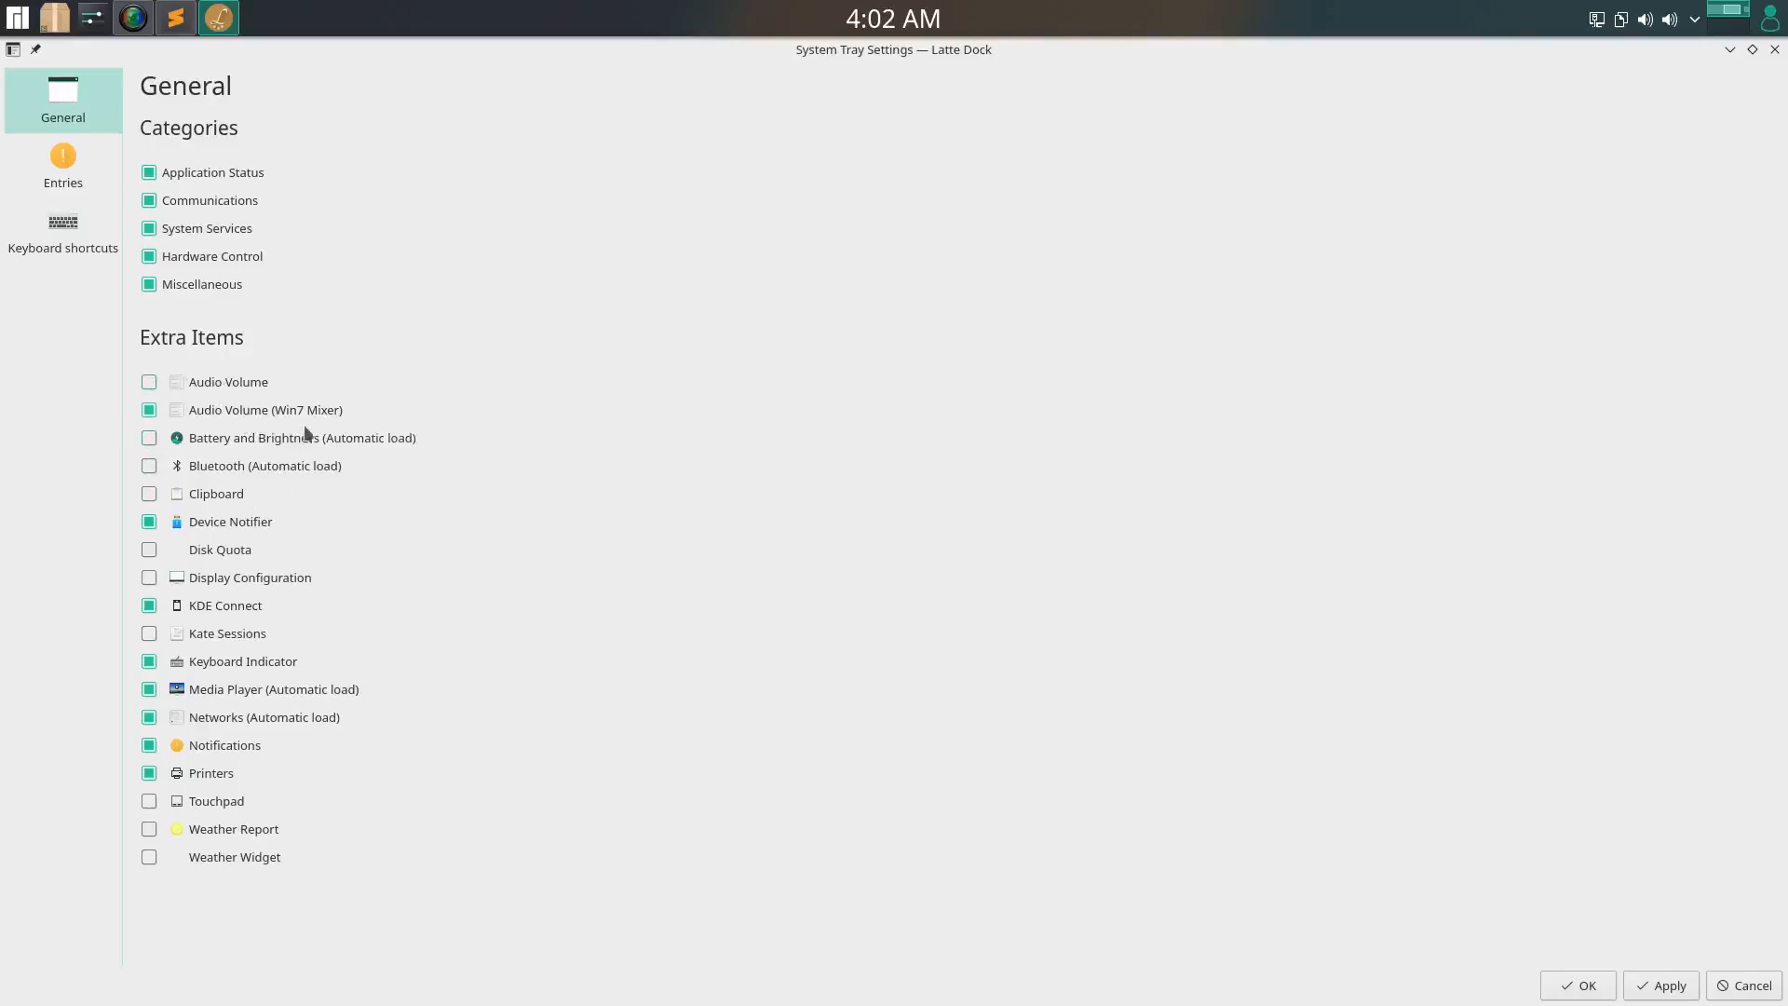
pyautogui.click(1662, 993)
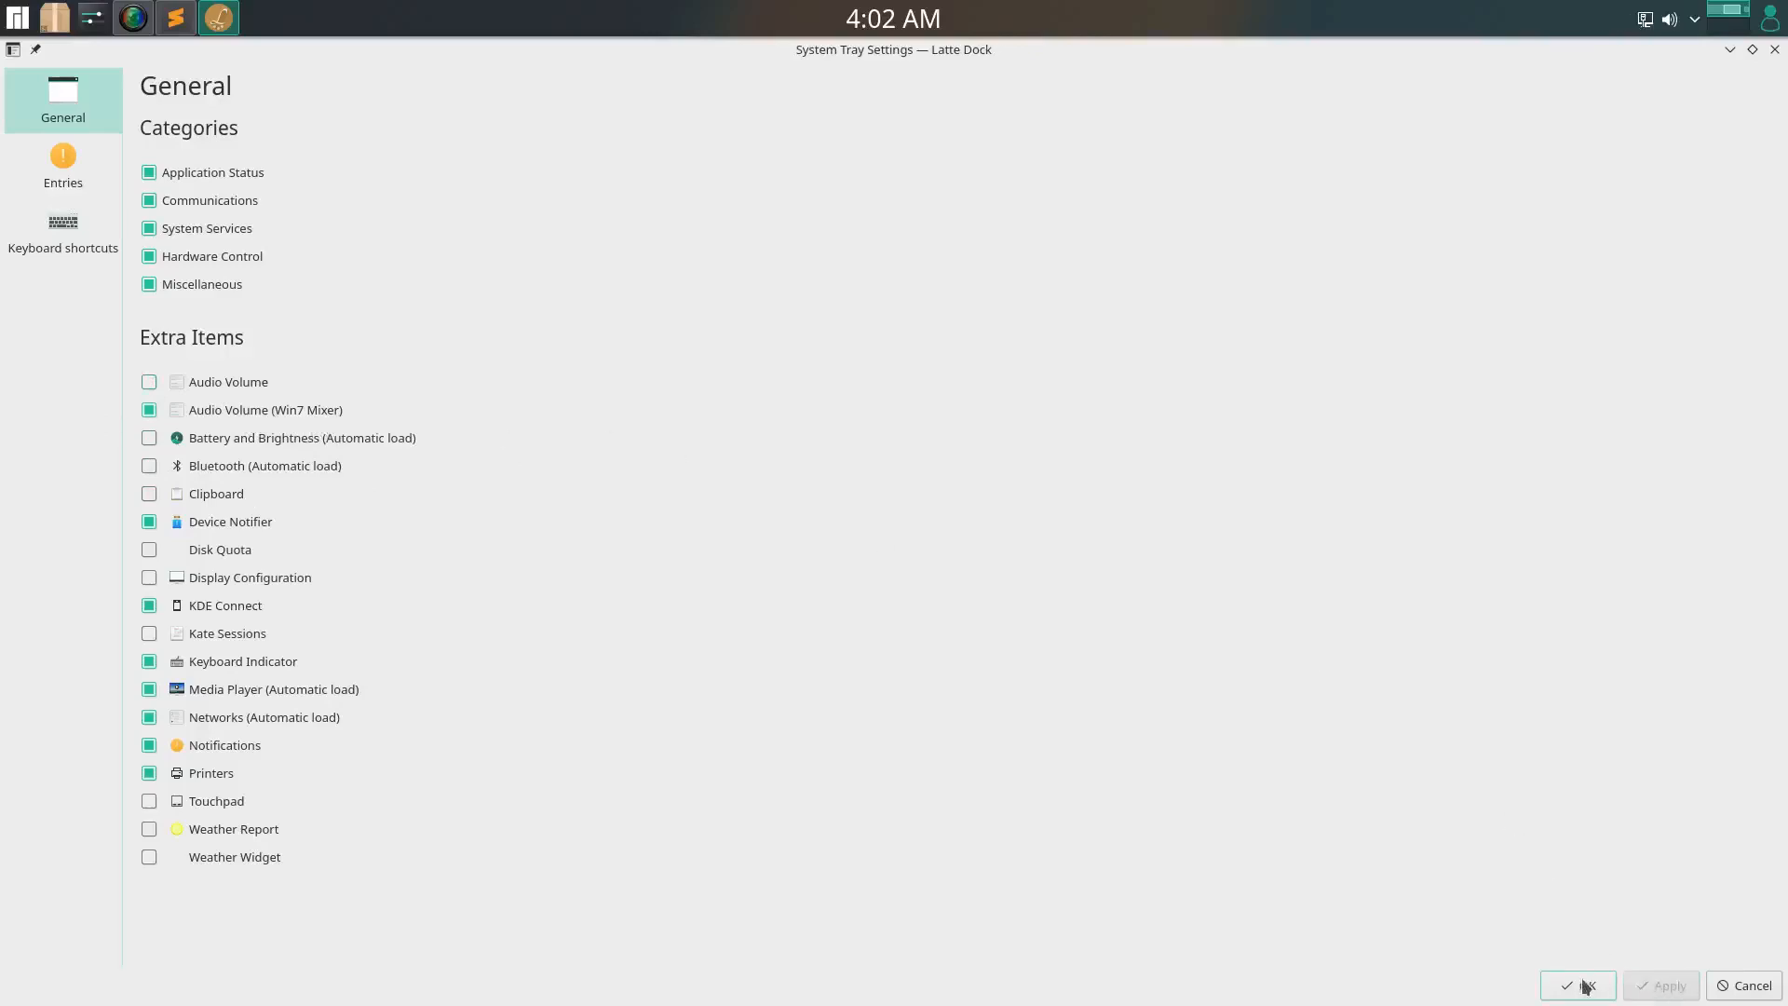
# Set the visibility of the Audio Volume (Win7 Mixer), KDE Connect and Networks tray entries to Shown, then apply and close the settings
pyautogui.click(73, 181)
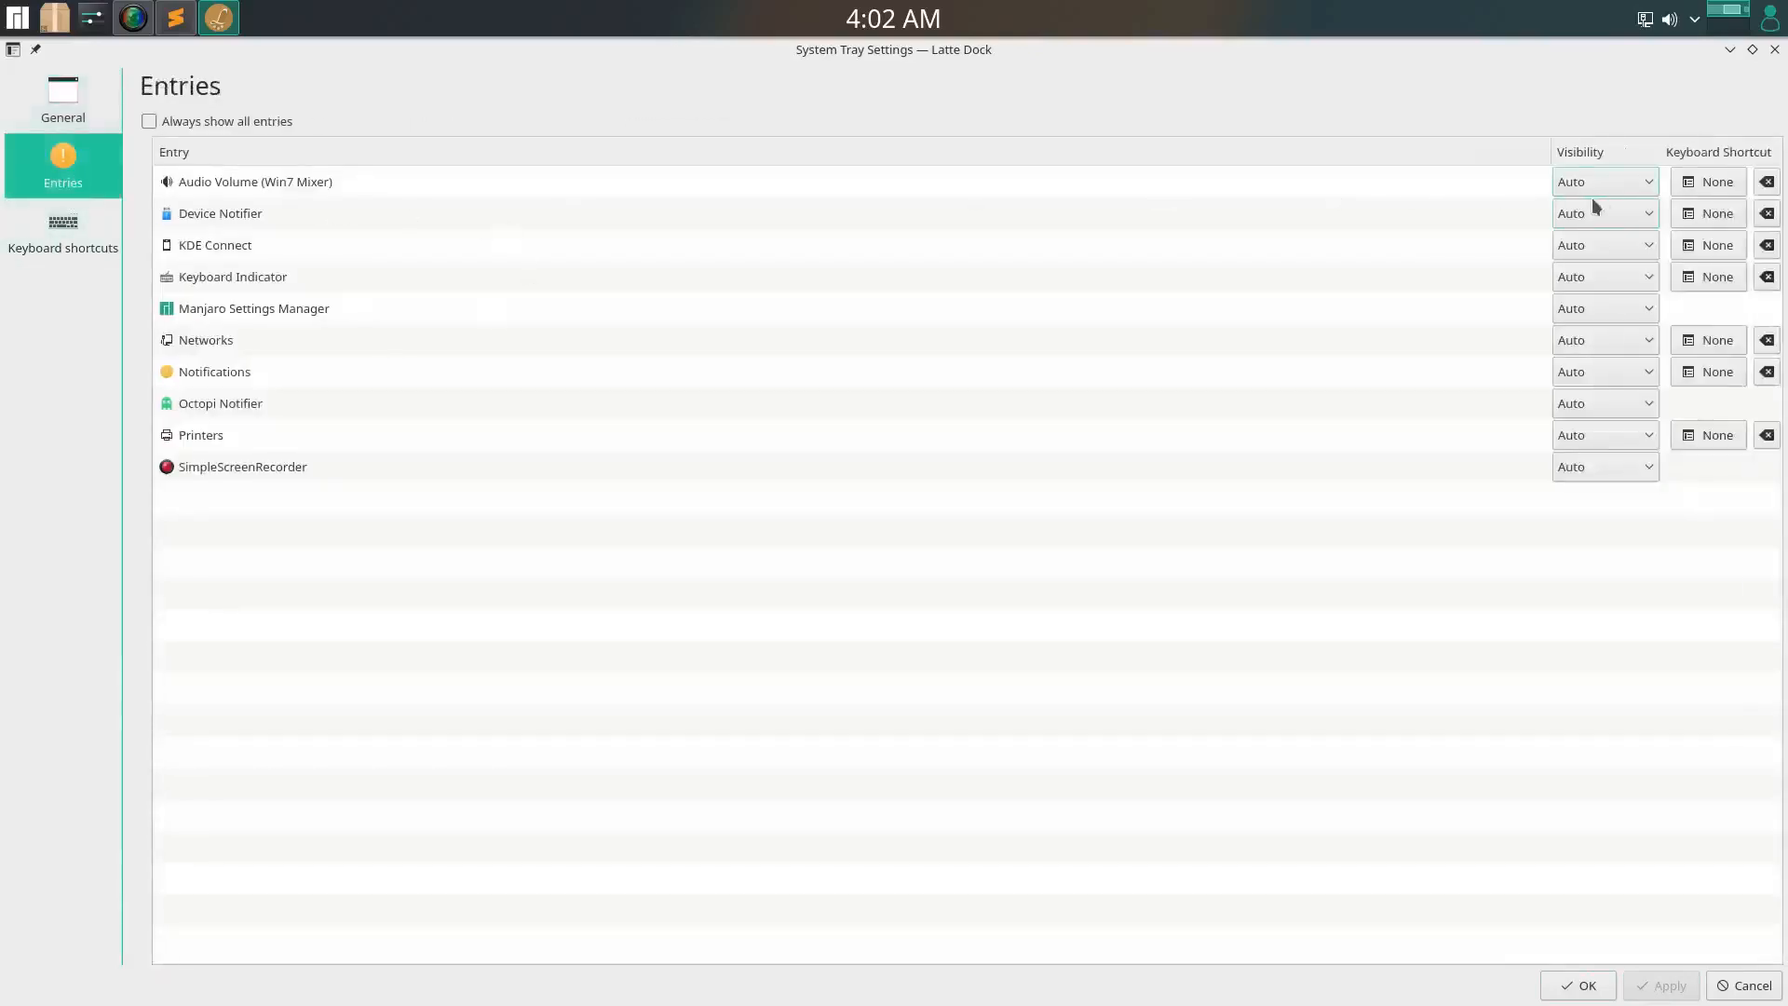
pyautogui.moveTo(1481, 74); pyautogui.dragTo(1186, 286)
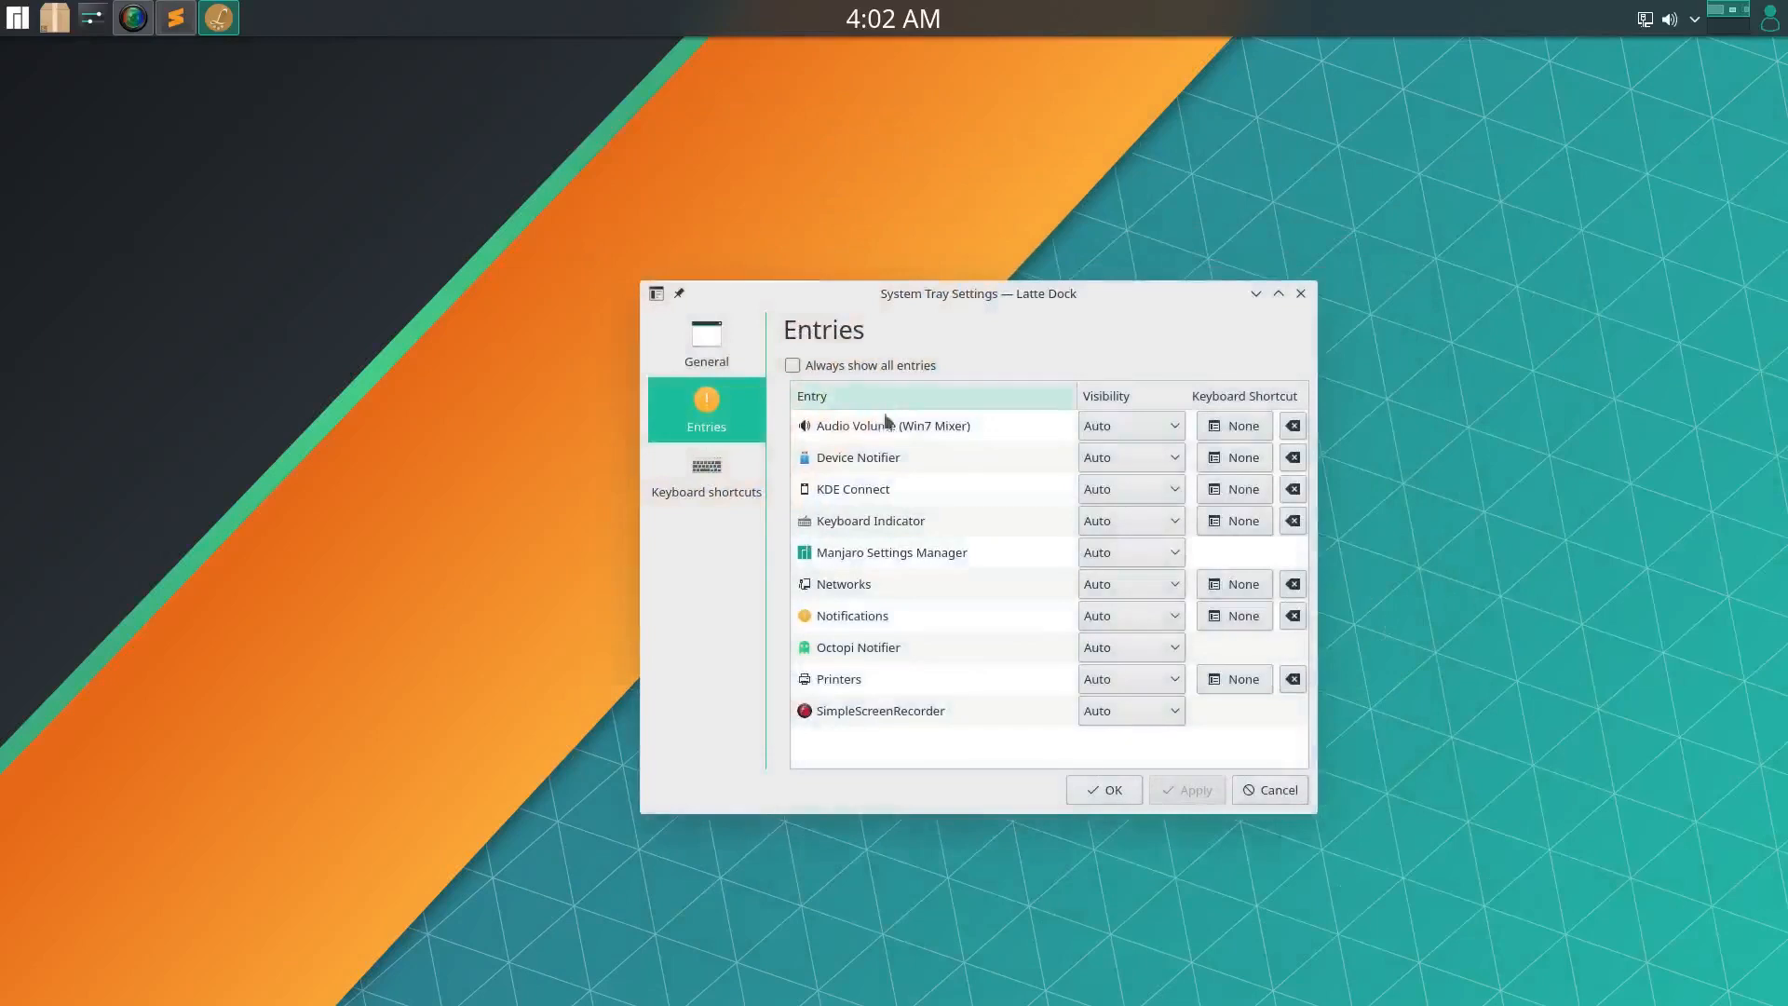
pyautogui.click(1175, 436)
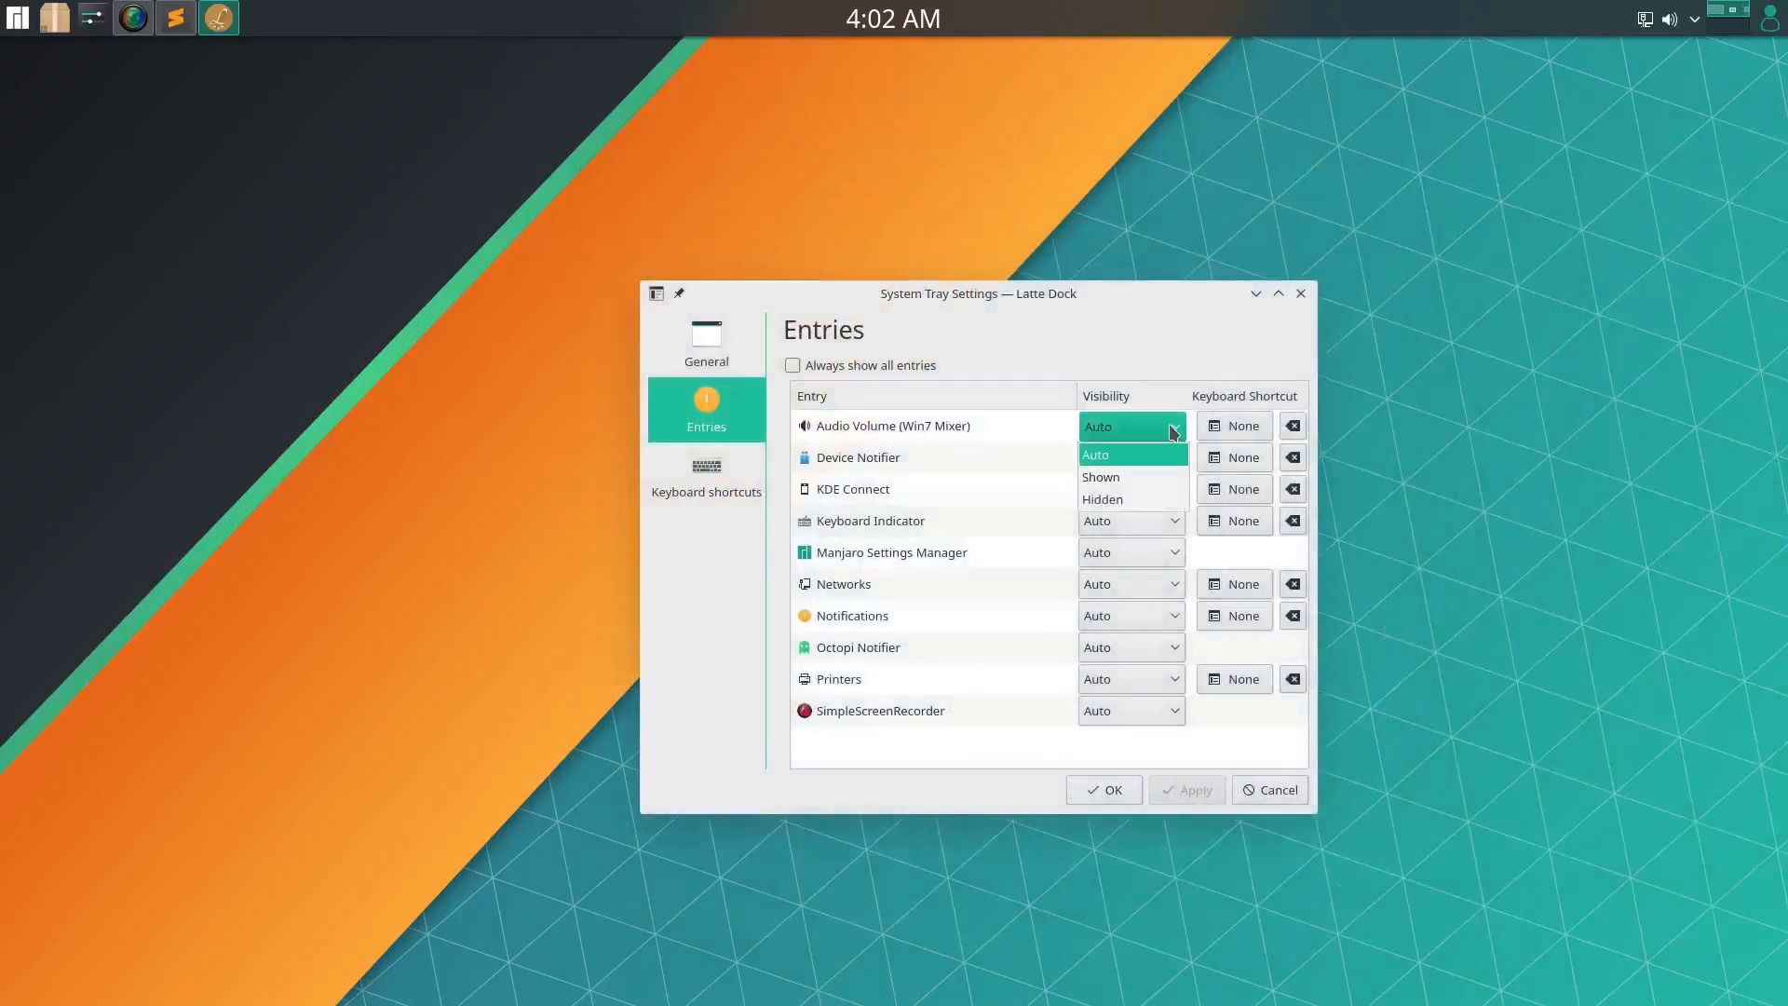
pyautogui.click(1158, 479)
pyautogui.click(1140, 500)
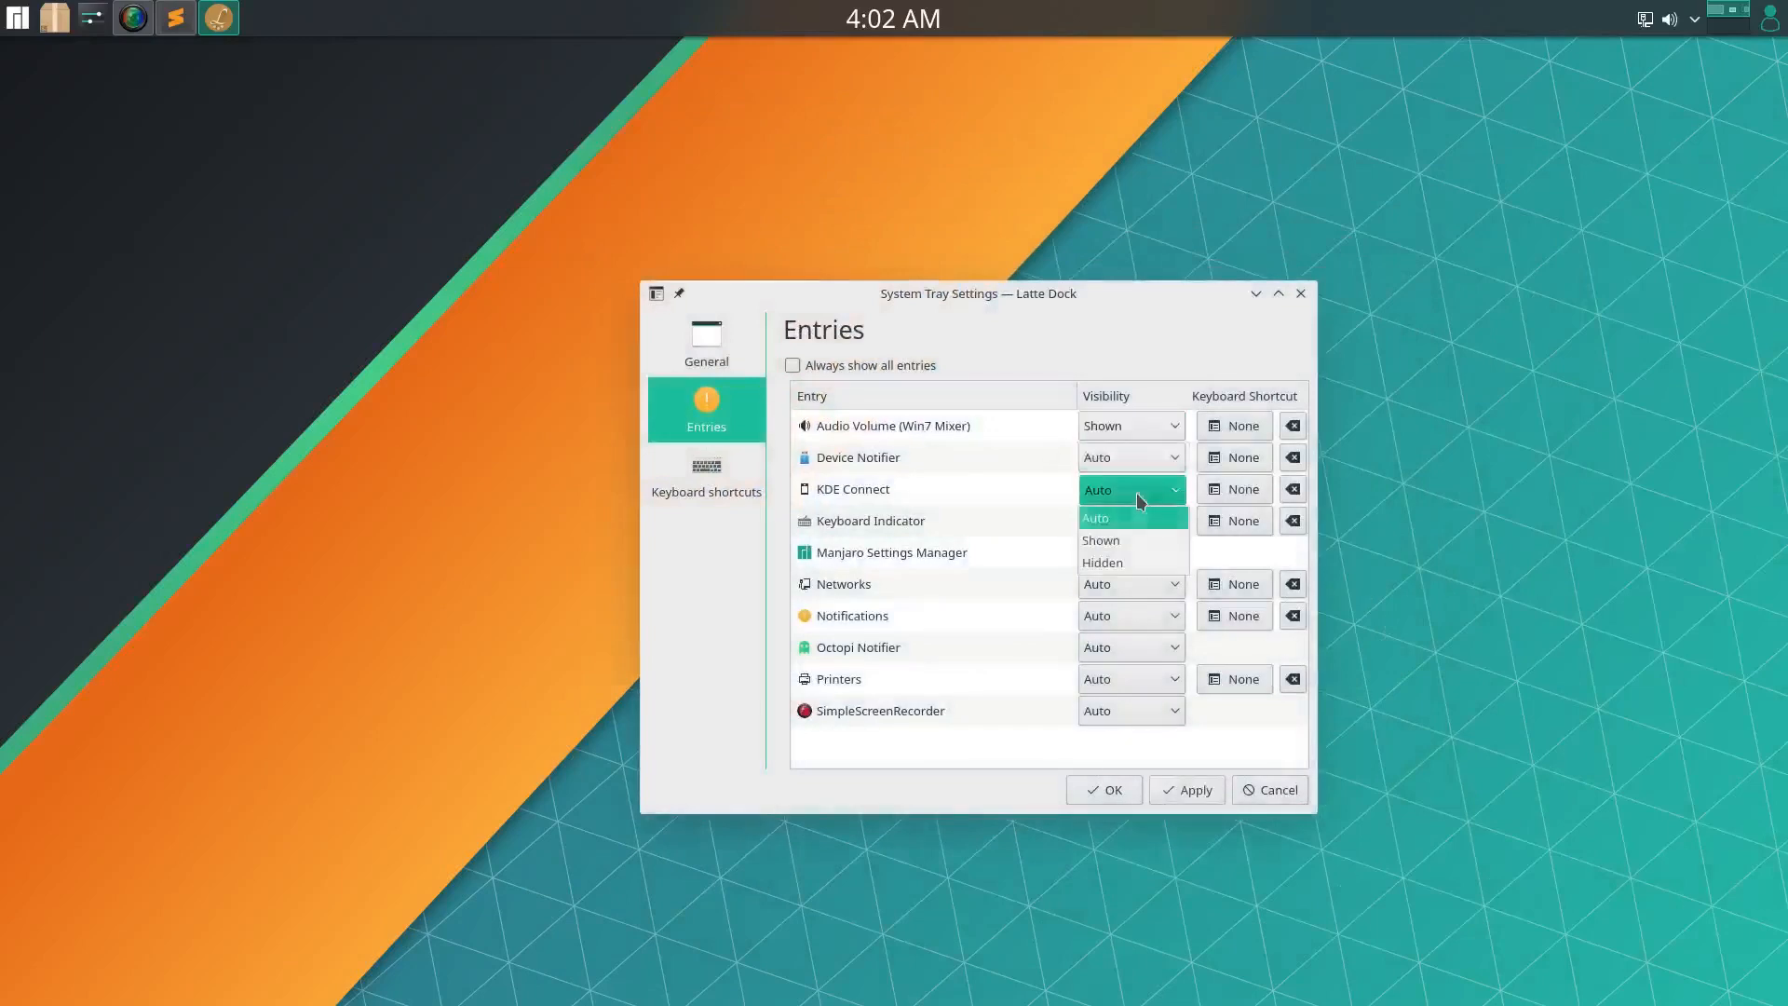
pyautogui.click(1137, 541)
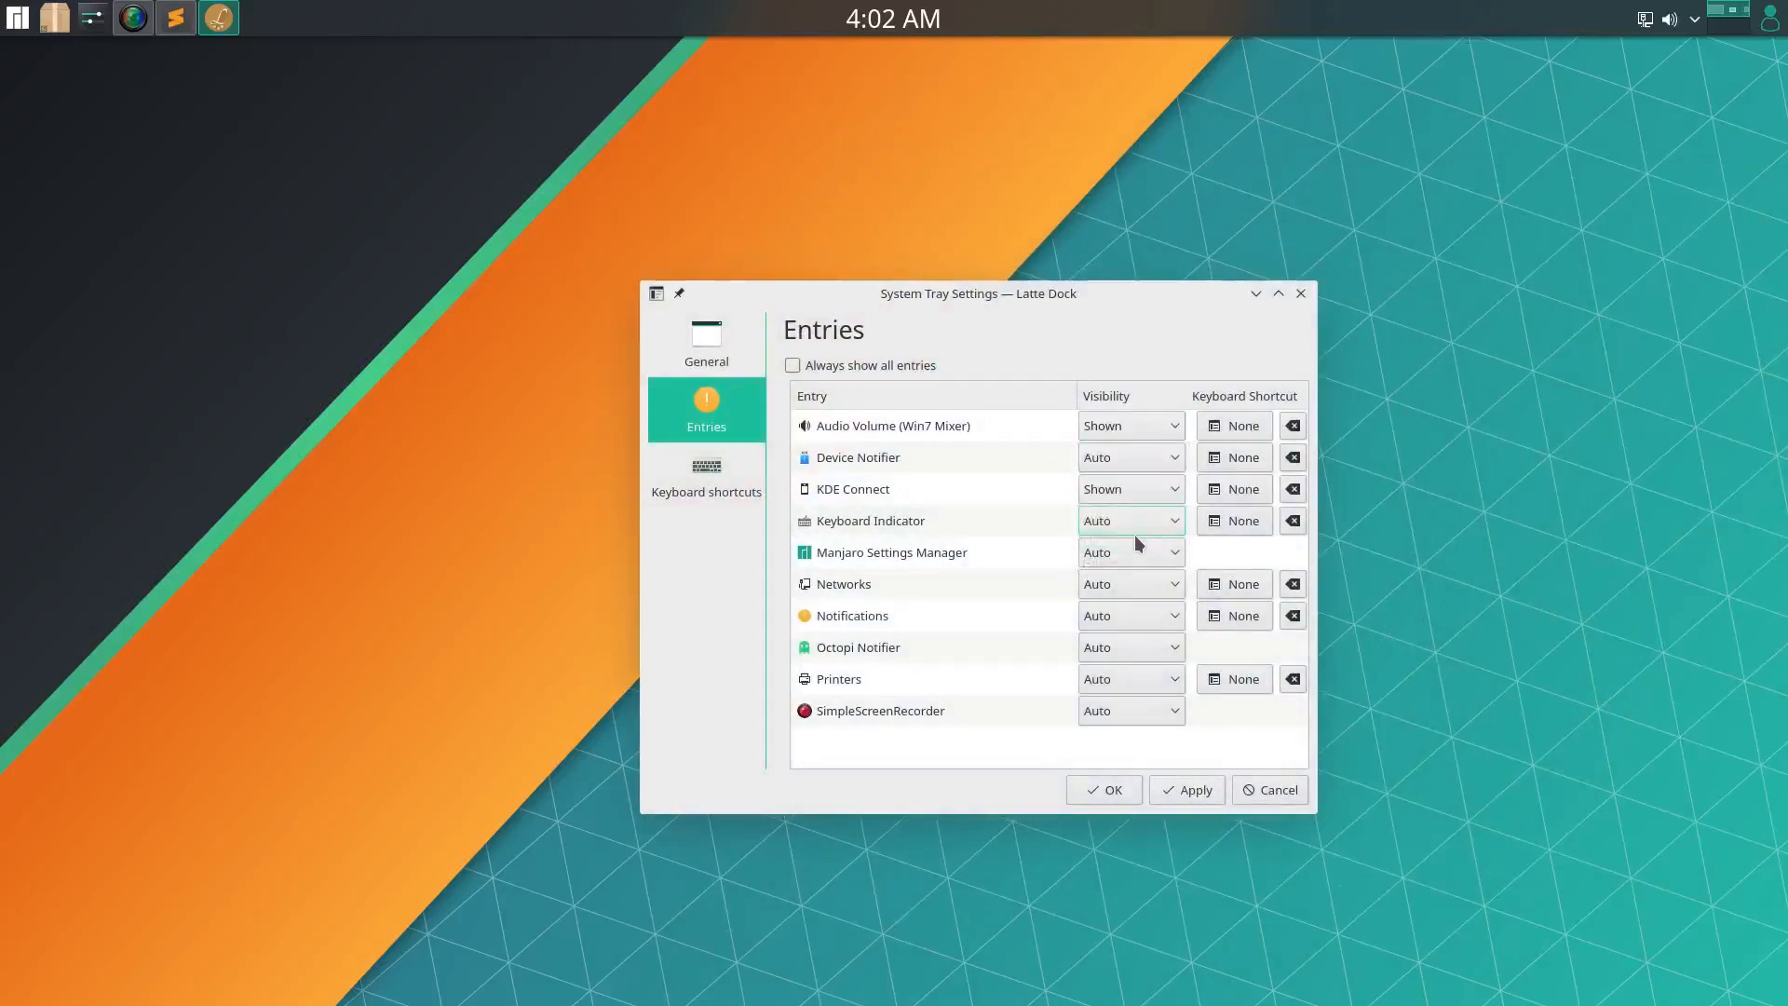
pyautogui.click(1116, 589)
pyautogui.click(1112, 636)
pyautogui.click(1197, 788)
pyautogui.click(1109, 791)
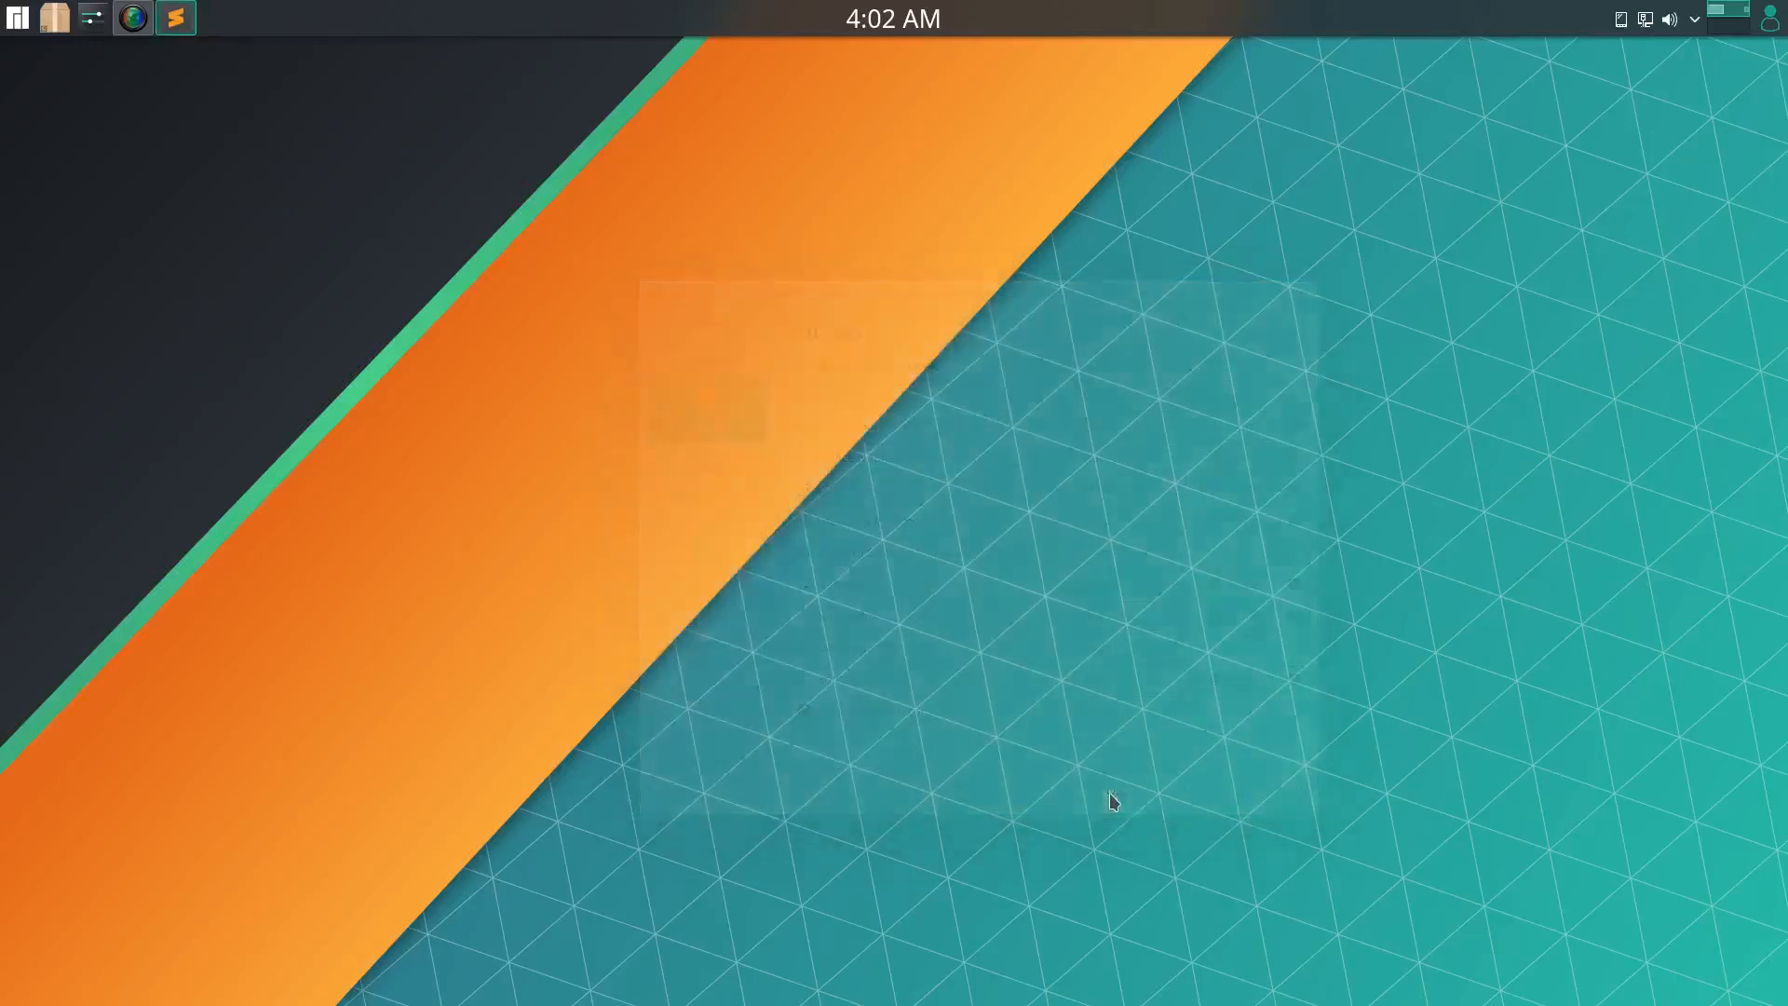
# Open System Settings and apply the Breeze Dark look and feel to the workspace
pyautogui.click(93, 19)
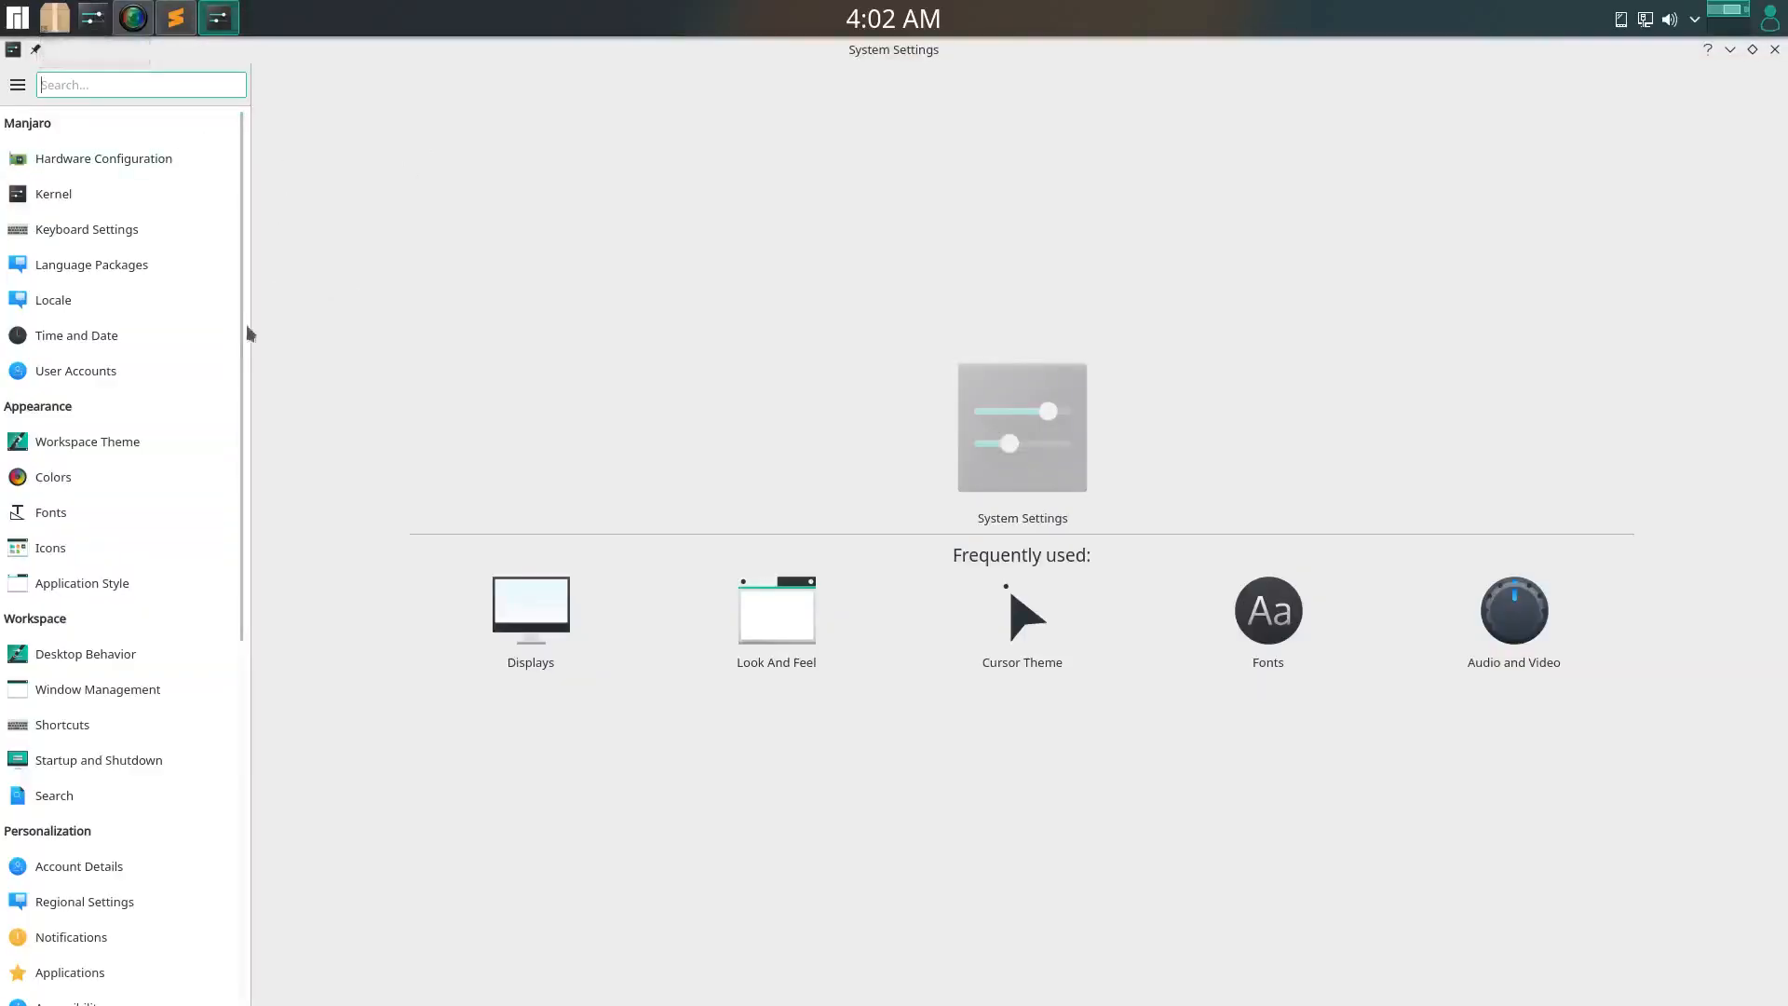
pyautogui.click(137, 445)
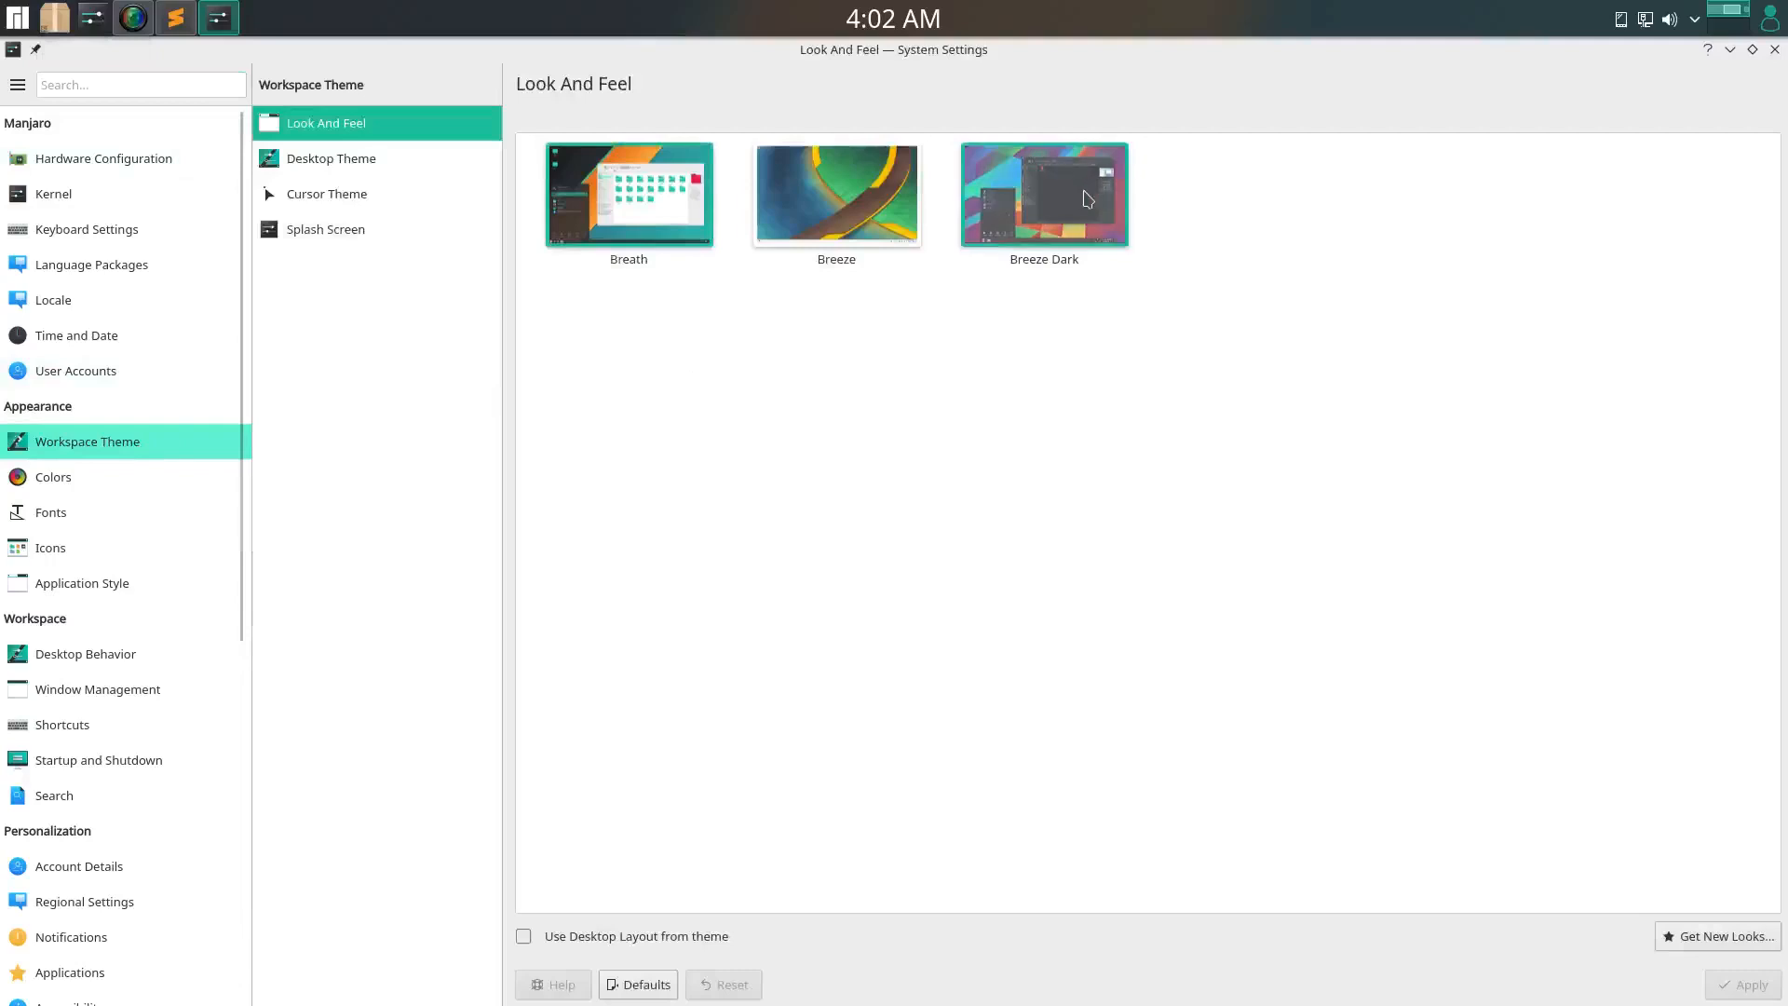
pyautogui.click(1087, 199)
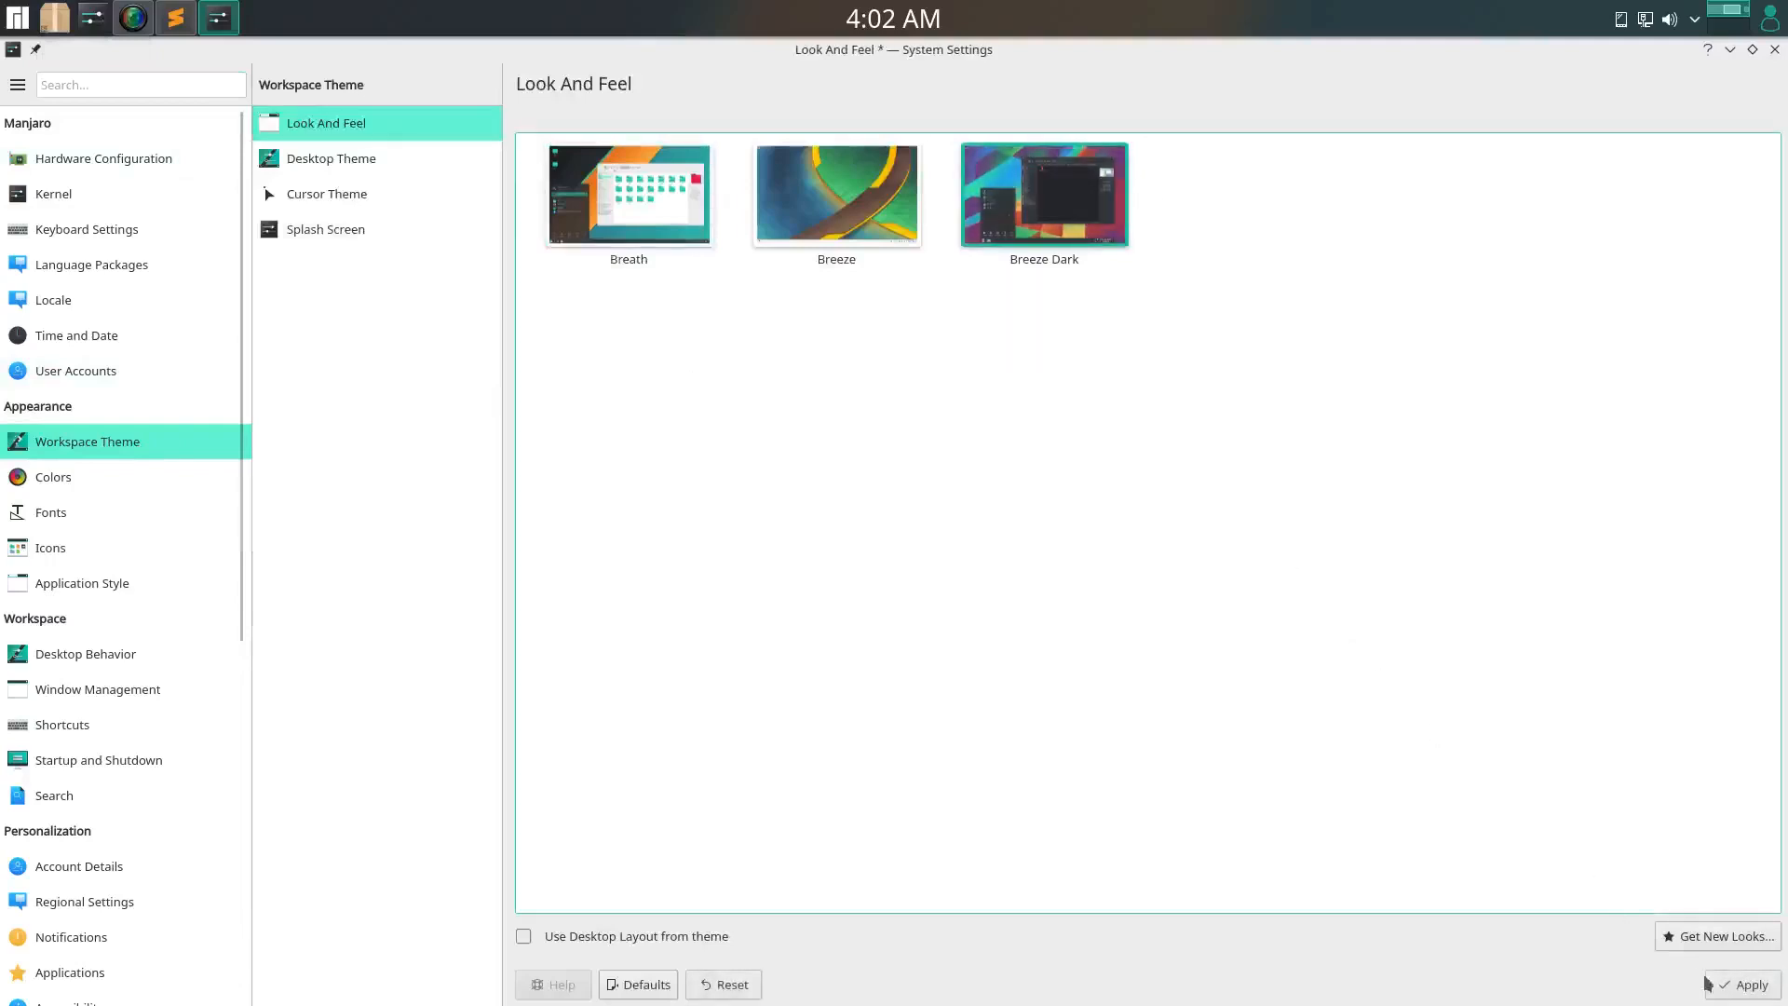
pyautogui.click(1734, 986)
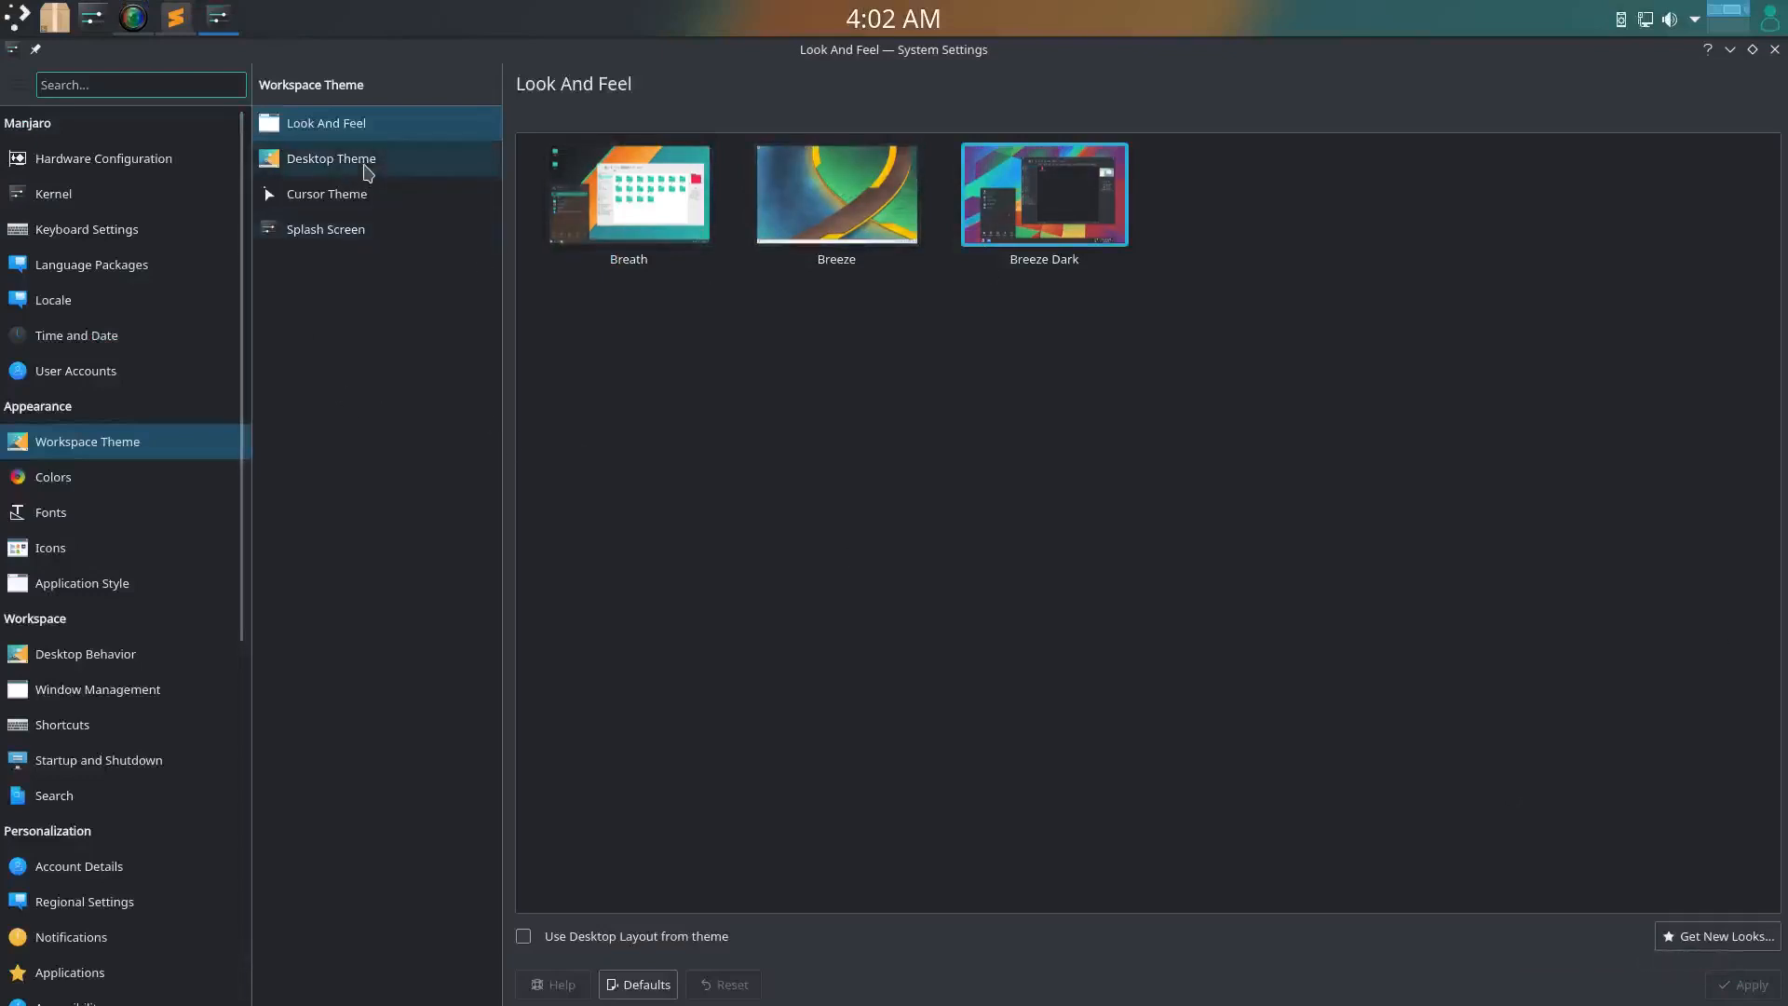
# Browse the newest downloadable look and feel packages, search them for "arch", and close the installer
pyautogui.click(1739, 935)
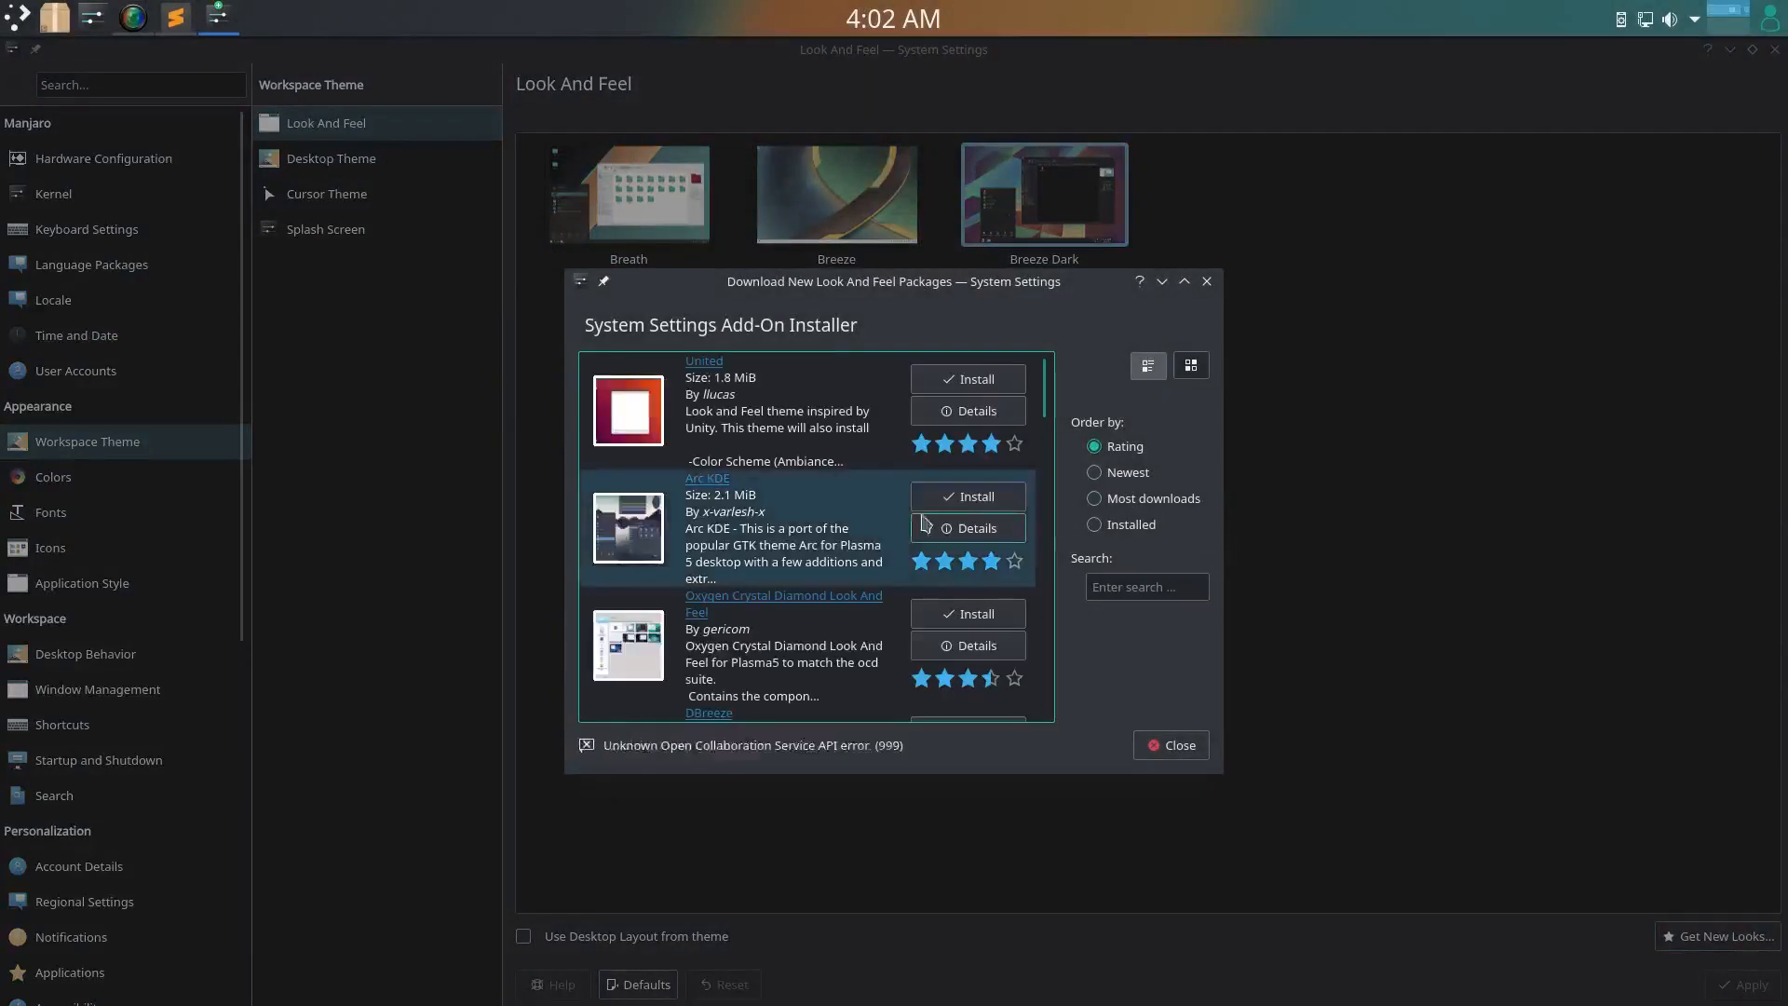
pyautogui.click(1144, 477)
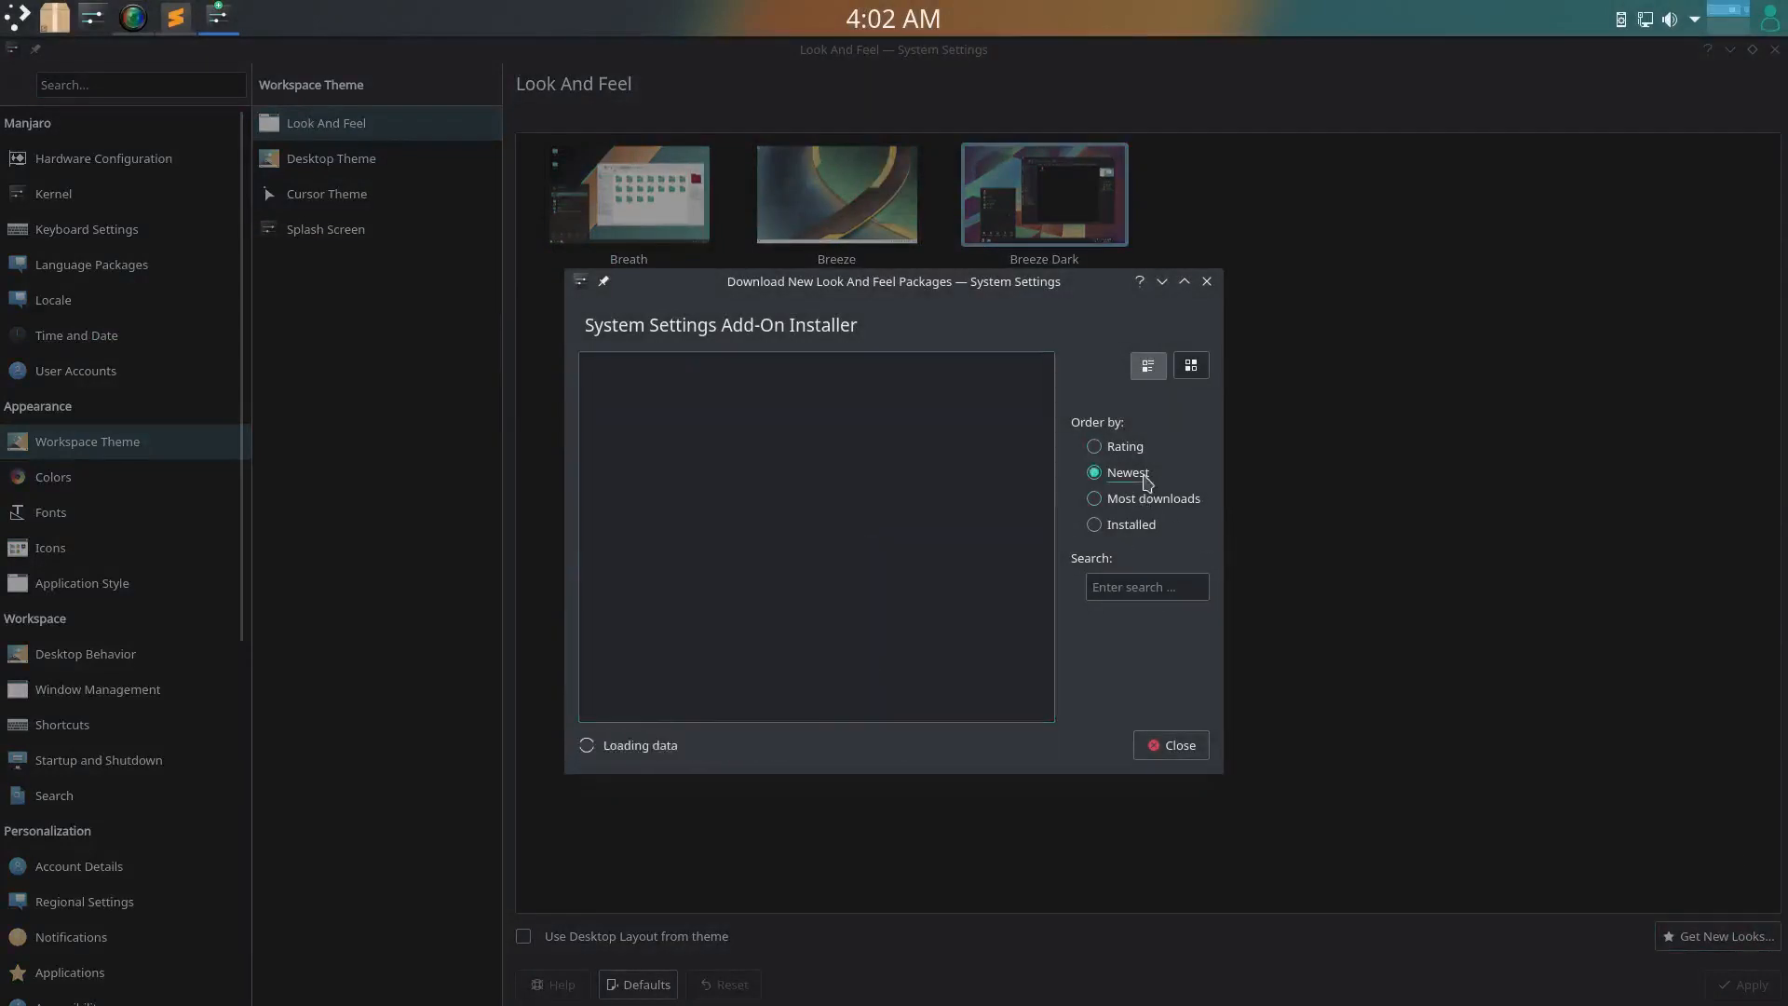
pyautogui.scroll(-5, 870, 494)
pyautogui.click(1147, 583)
pyautogui.write('arch')
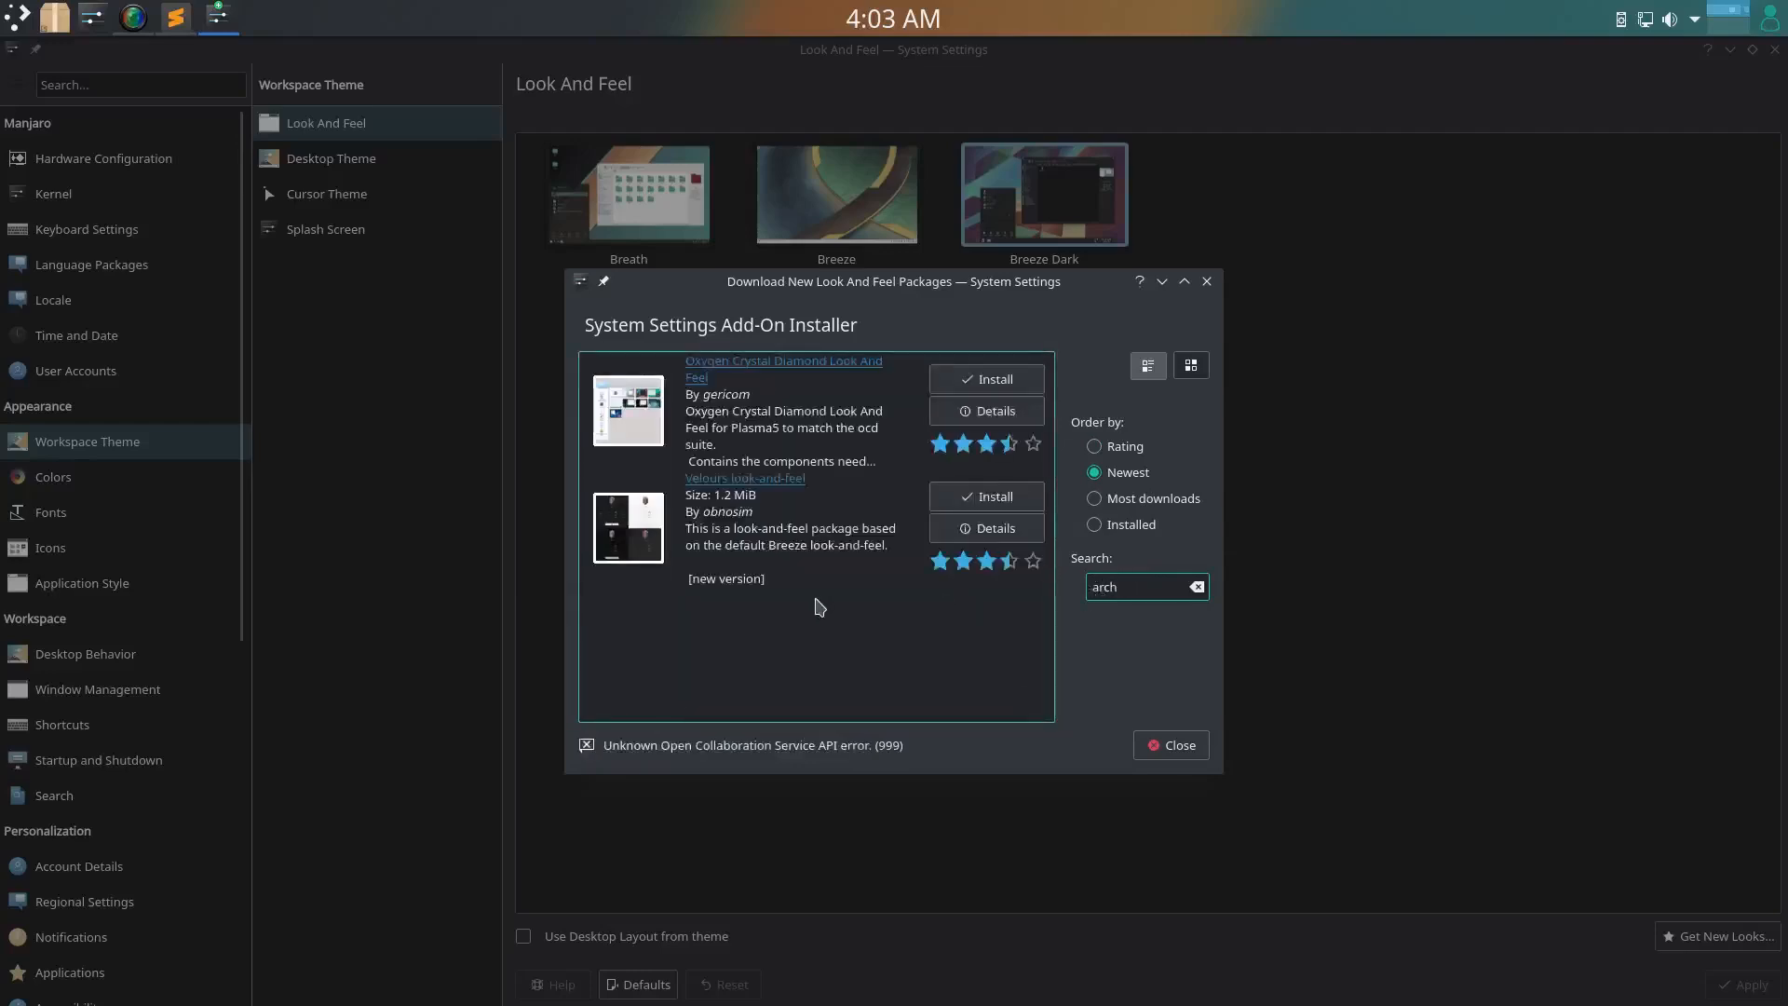
pyautogui.click(1172, 745)
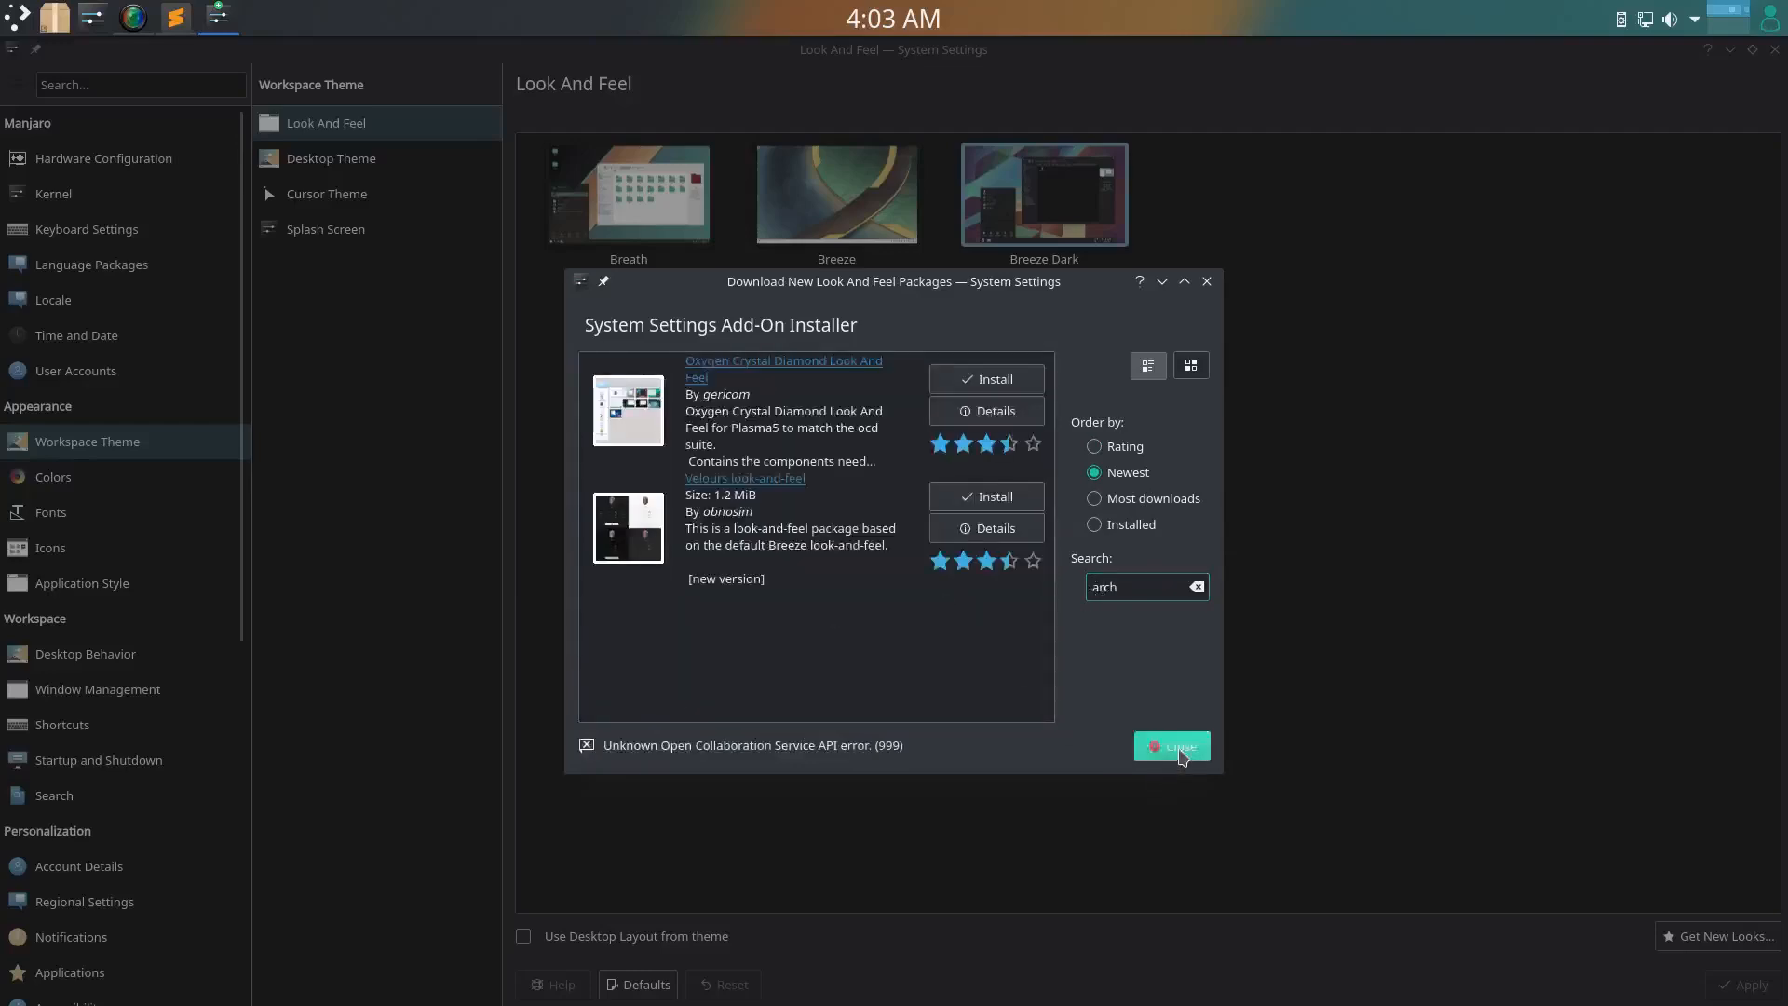
# List the newest downloadable desktop themes and install Blur-Glassy V.2
pyautogui.click(377, 175)
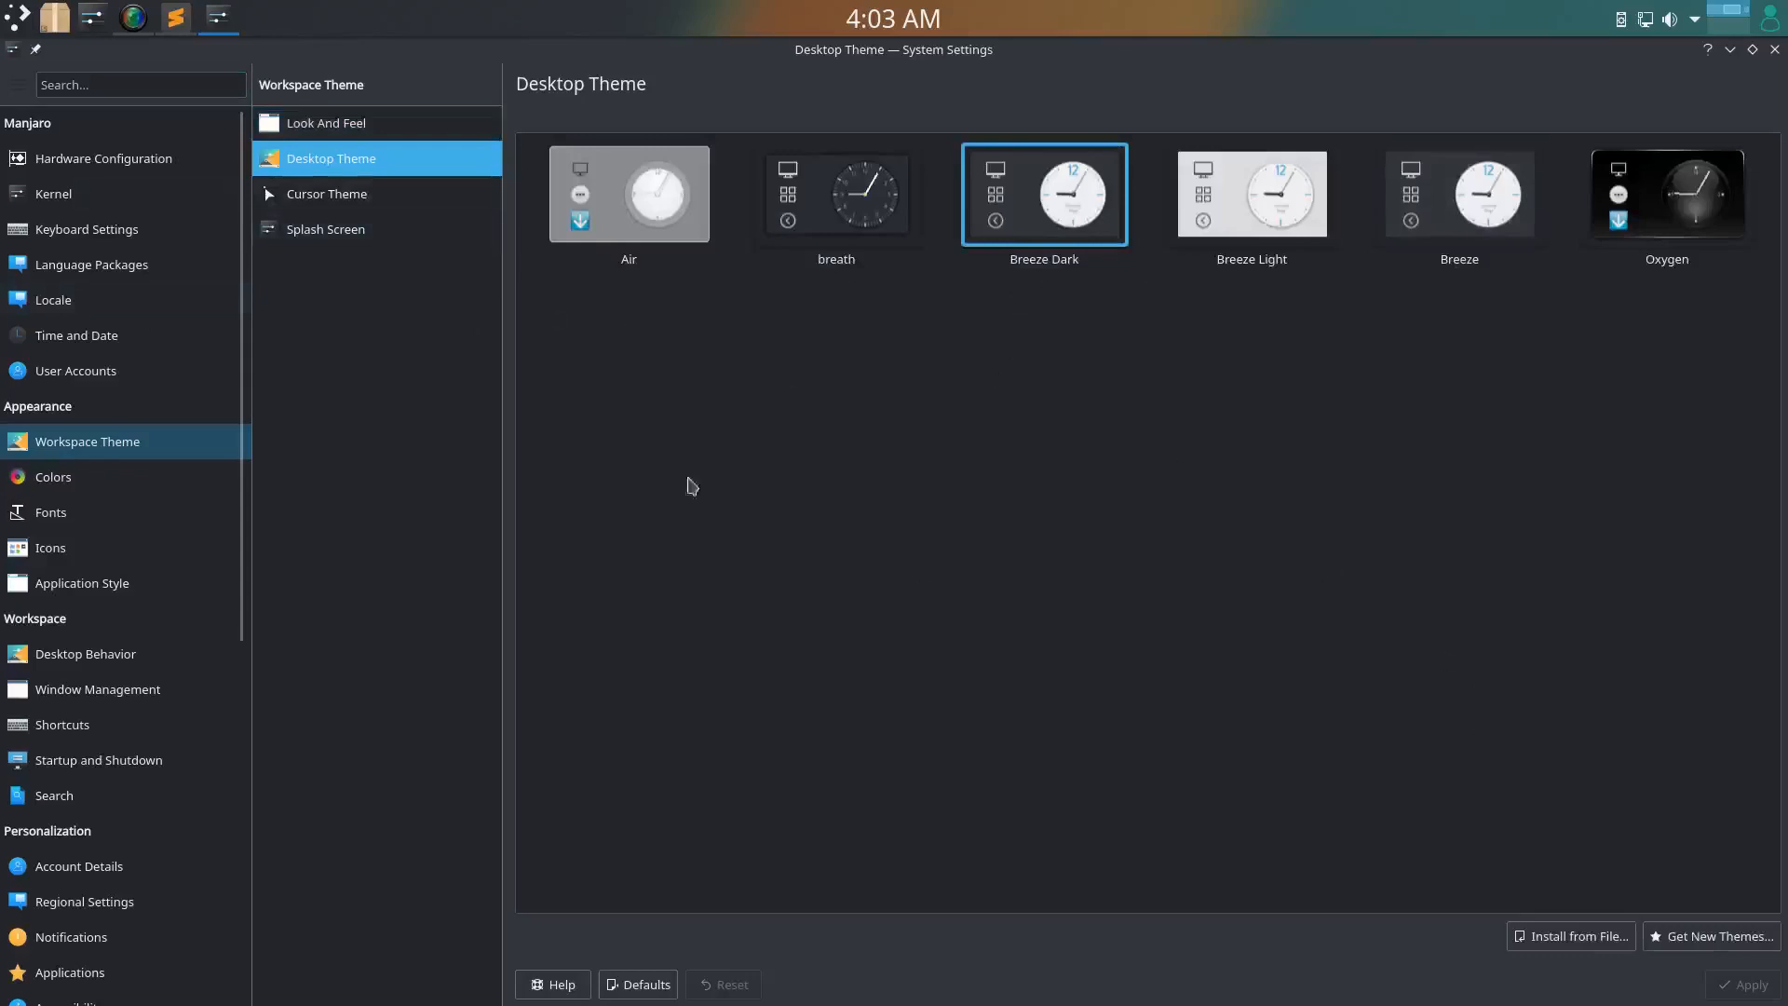
pyautogui.click(1731, 939)
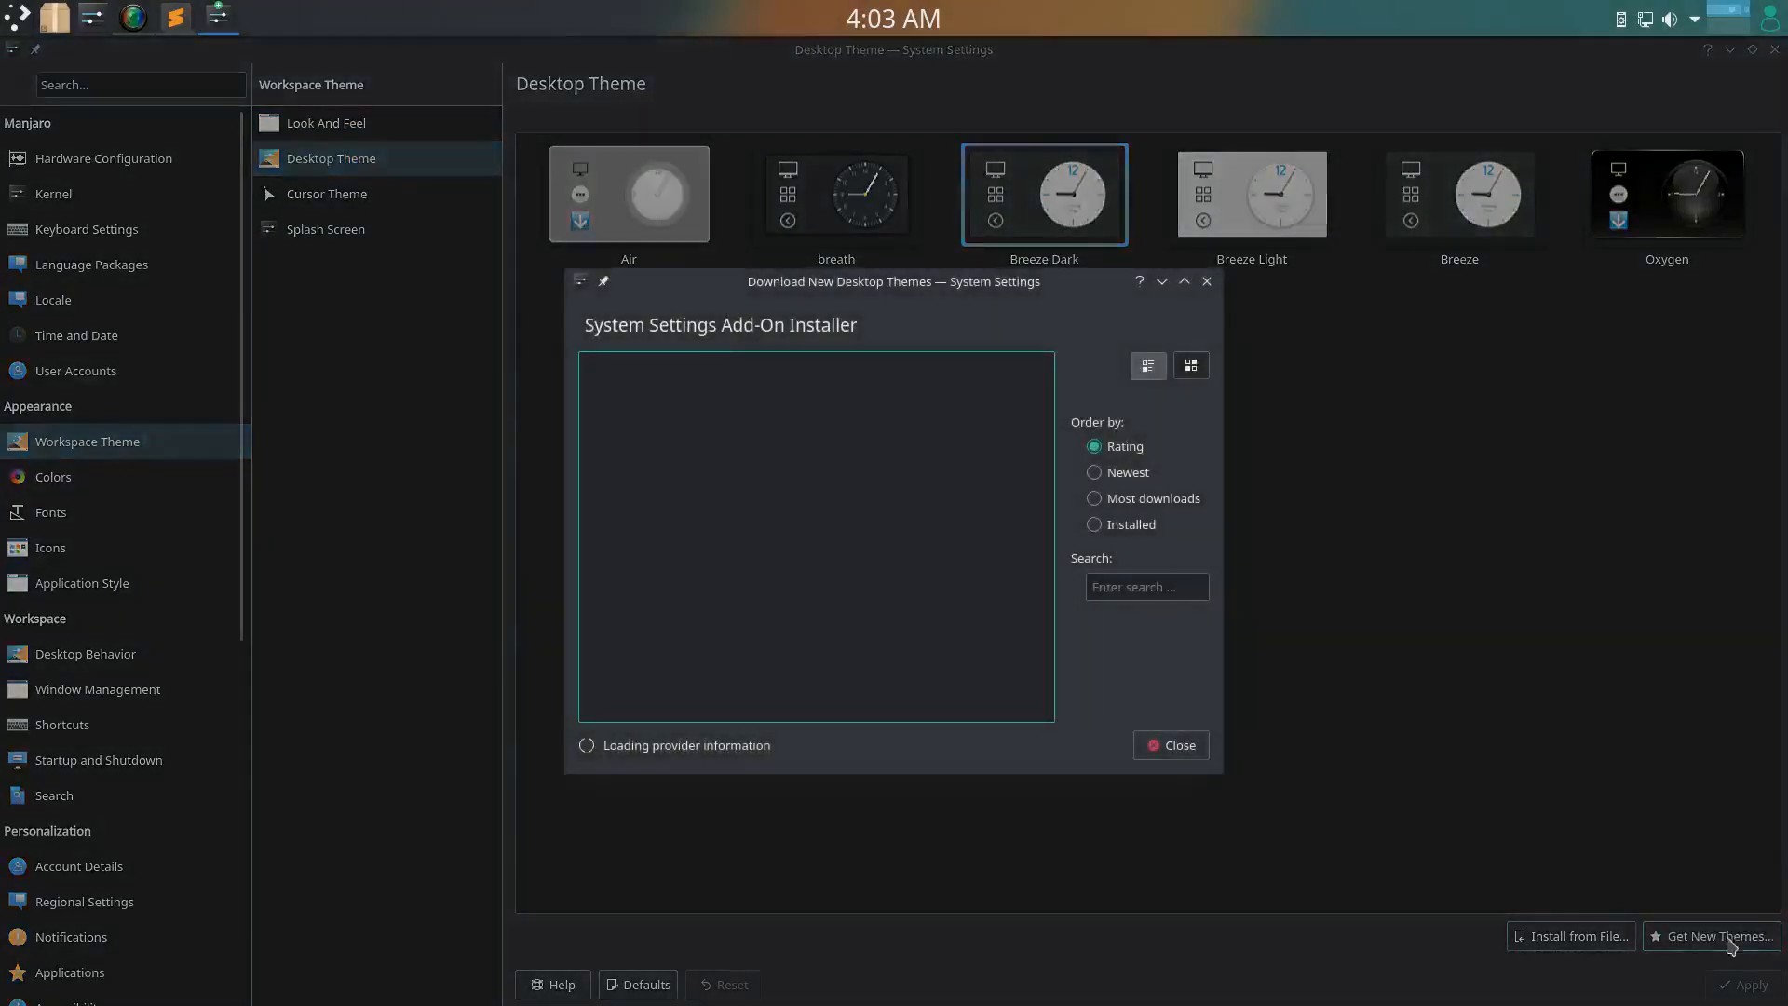
pyautogui.click(1129, 475)
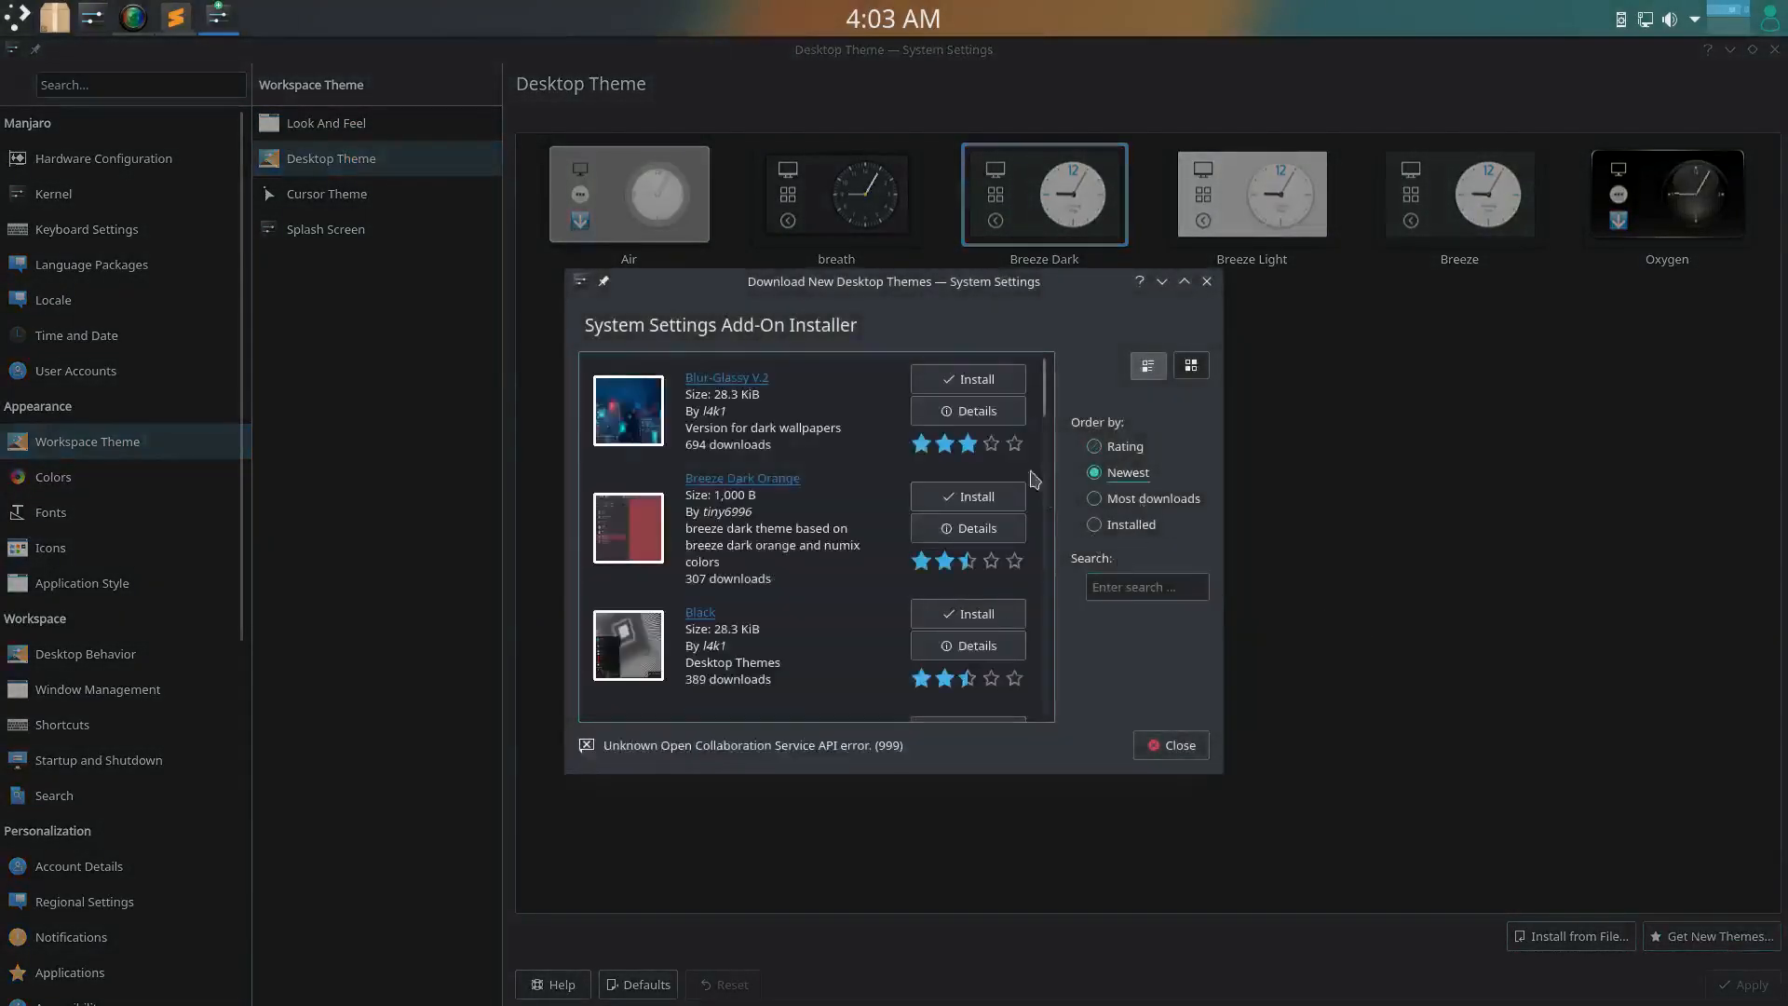
pyautogui.click(988, 390)
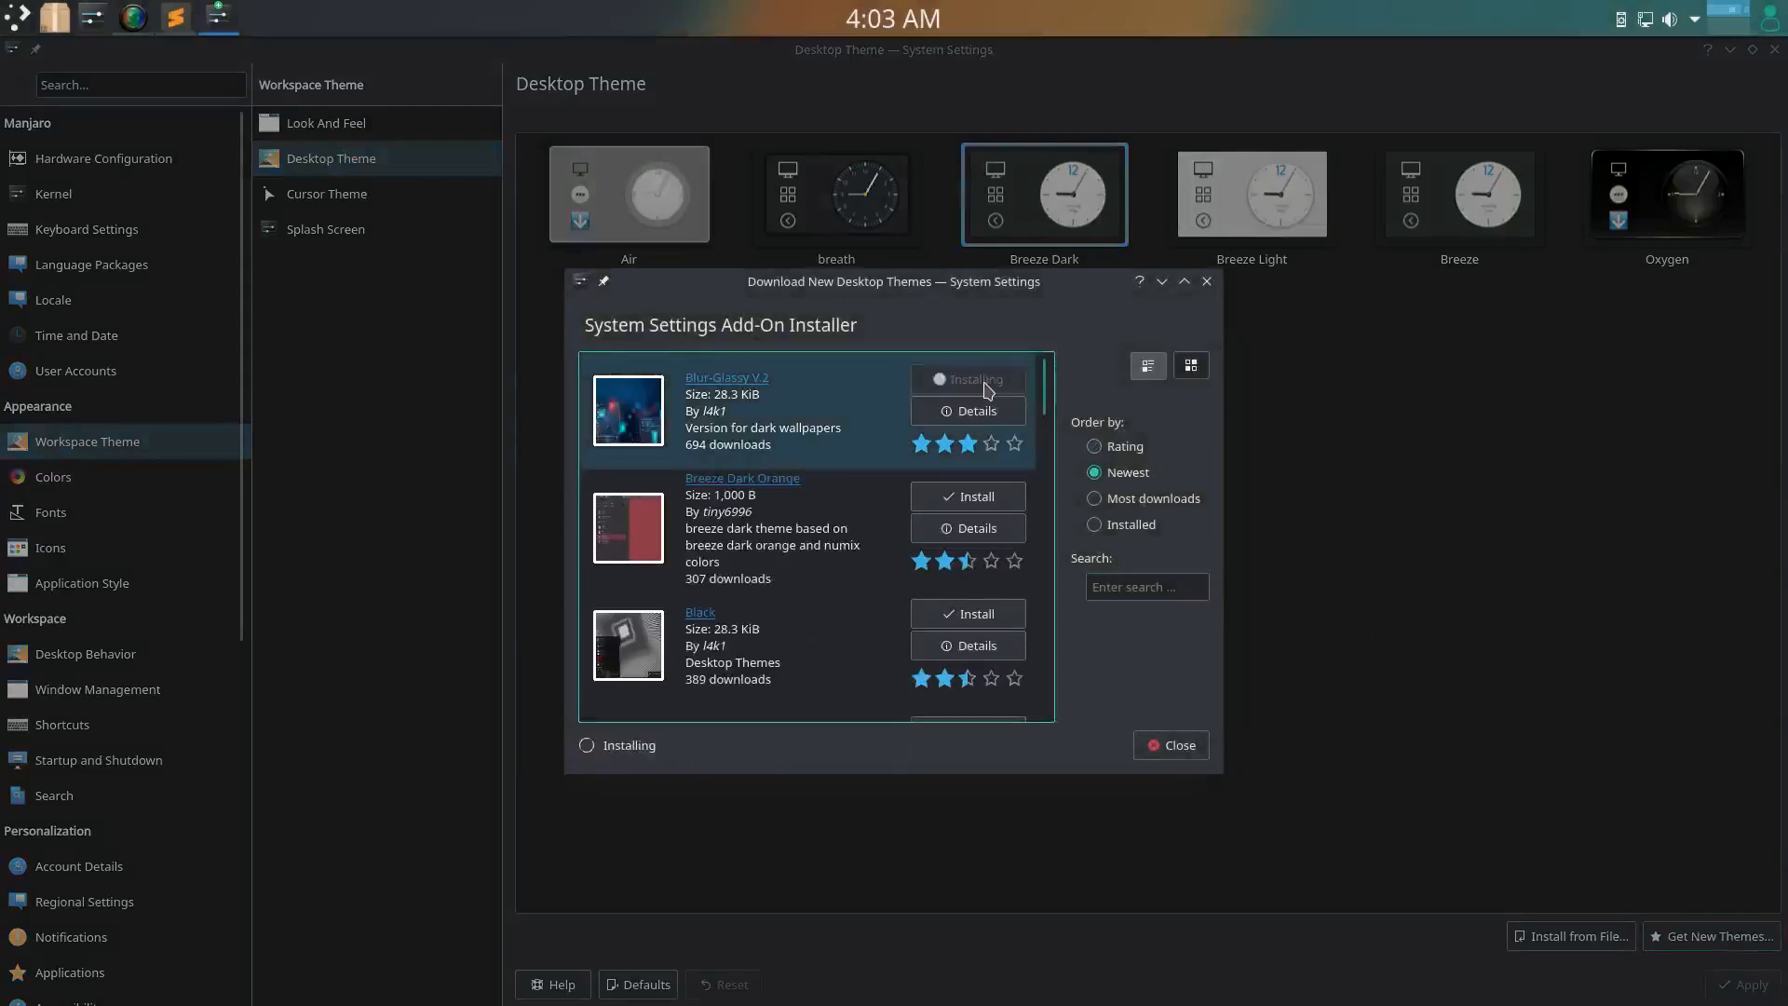
# Search the downloadable desktop themes for "diamond", install Diamond Black Edition and Diamond, and close the installer
pyautogui.click(1160, 587)
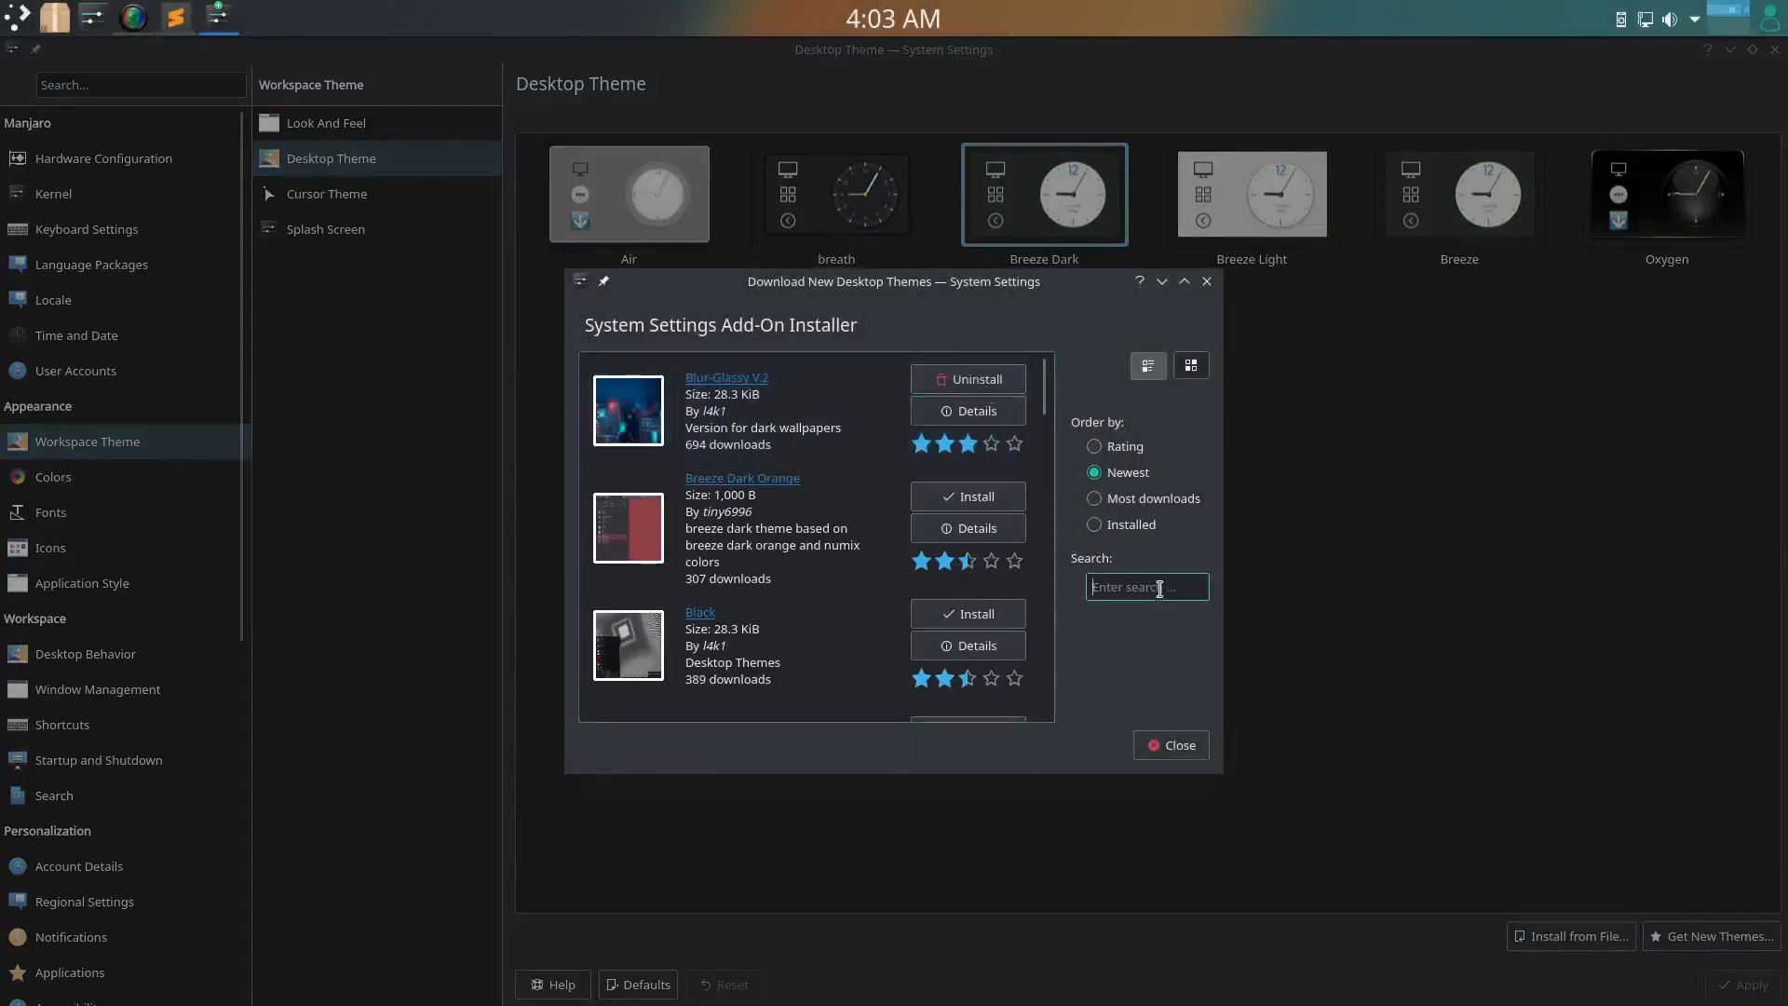
pyautogui.write('diamond')
pyautogui.press('Return')
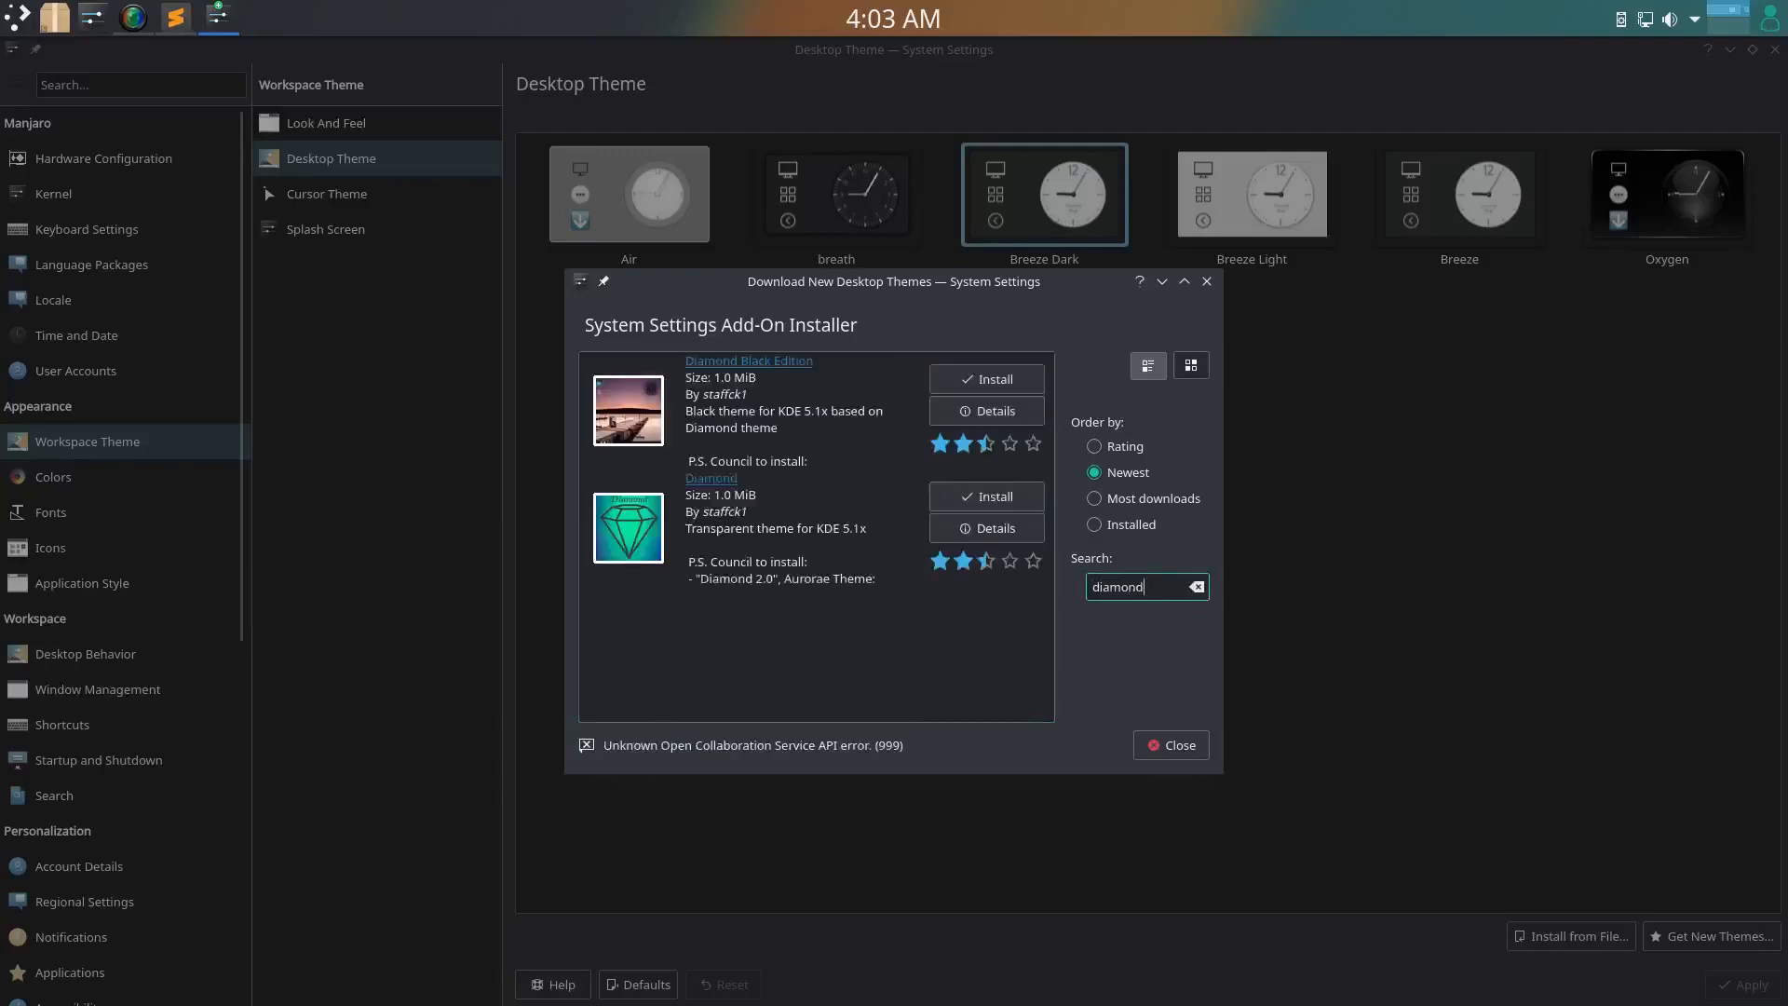
pyautogui.click(984, 382)
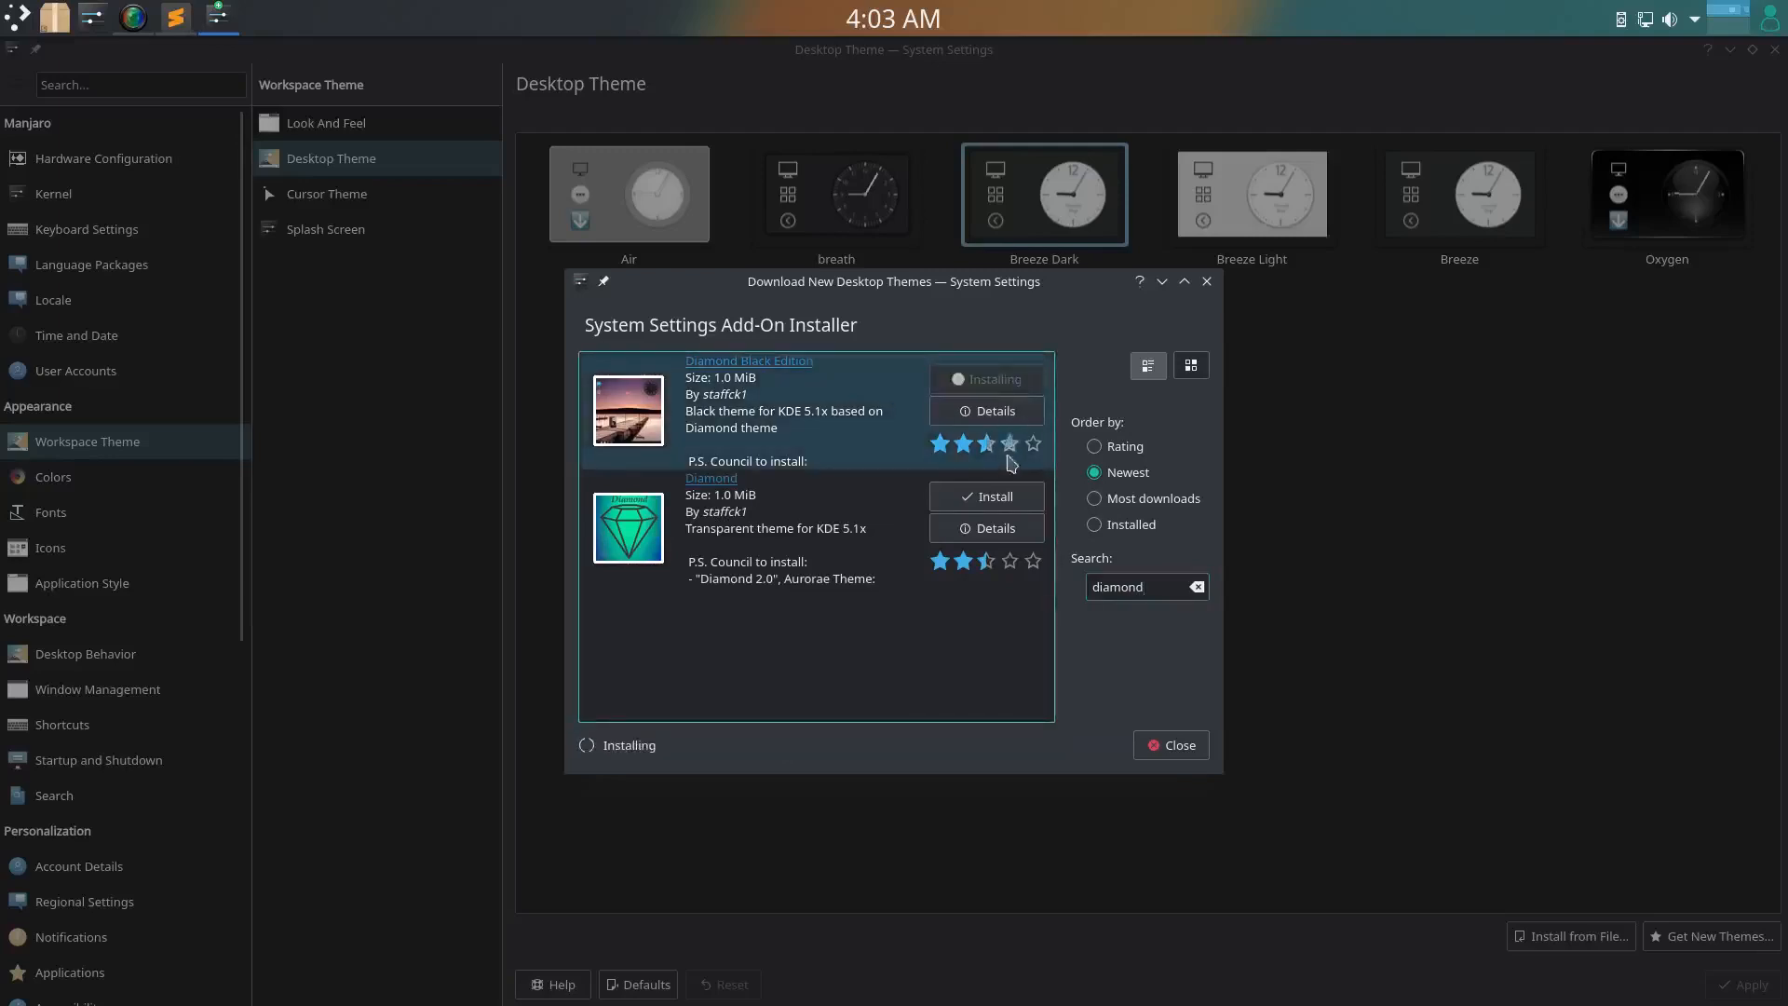
pyautogui.click(1011, 501)
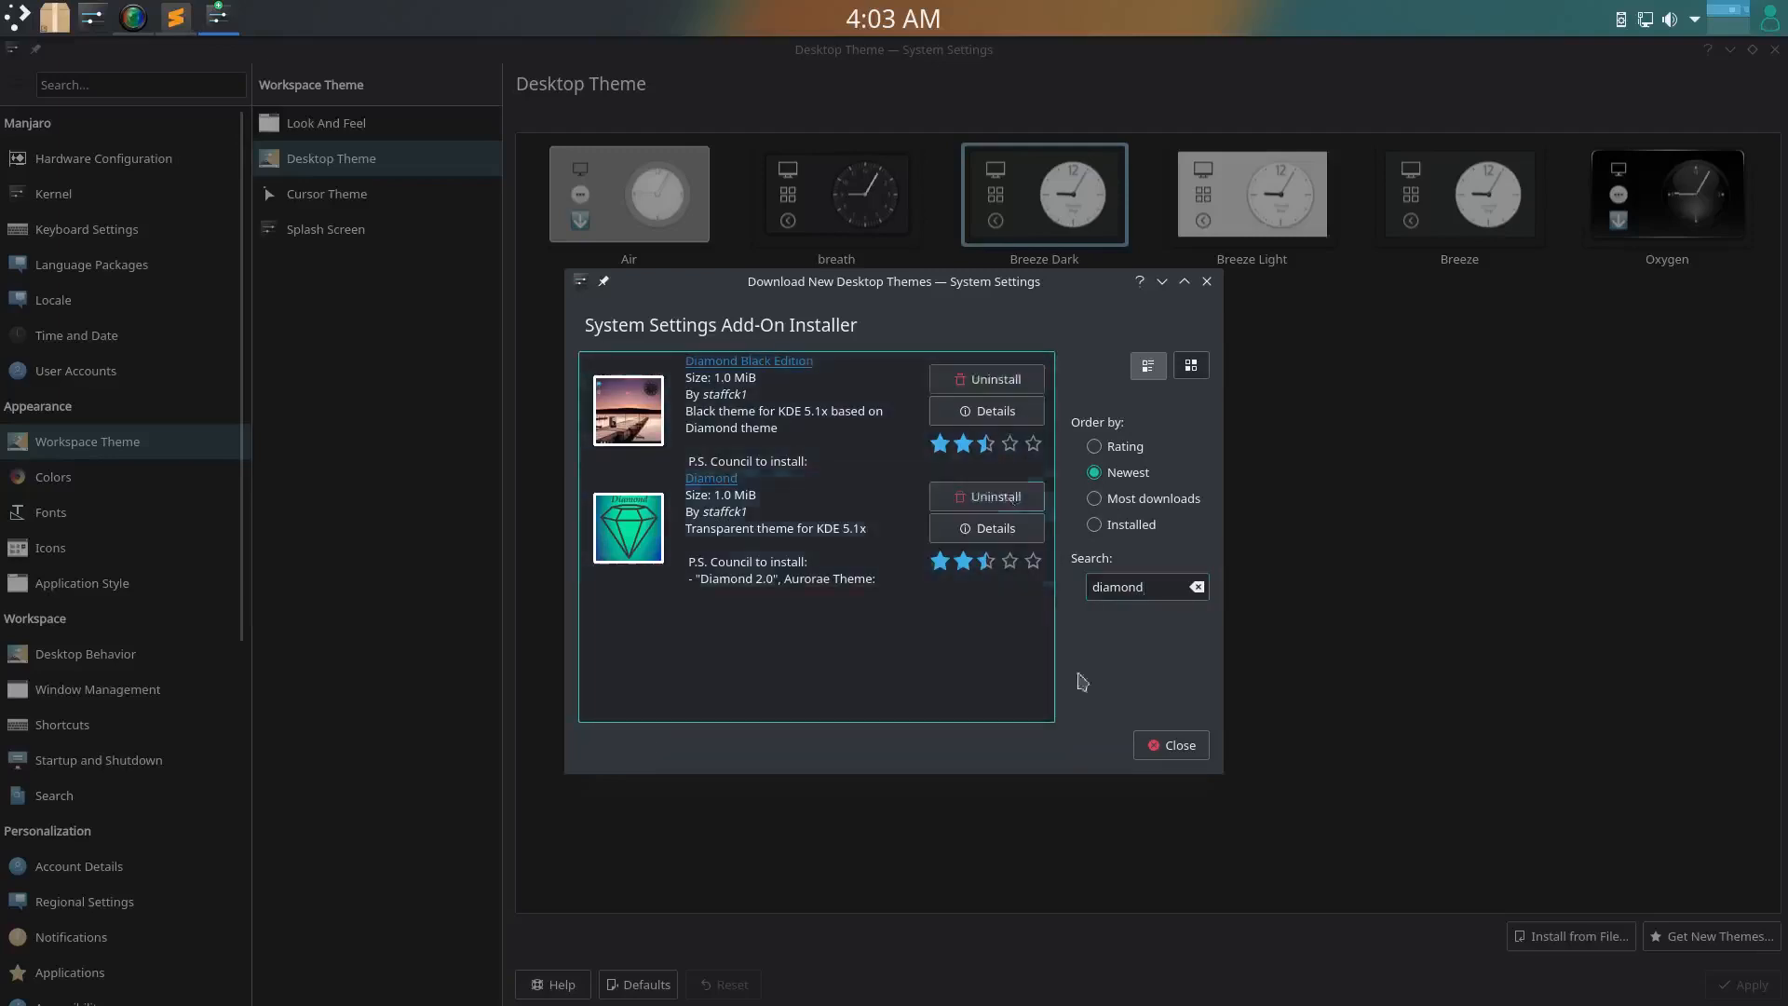
pyautogui.click(1174, 753)
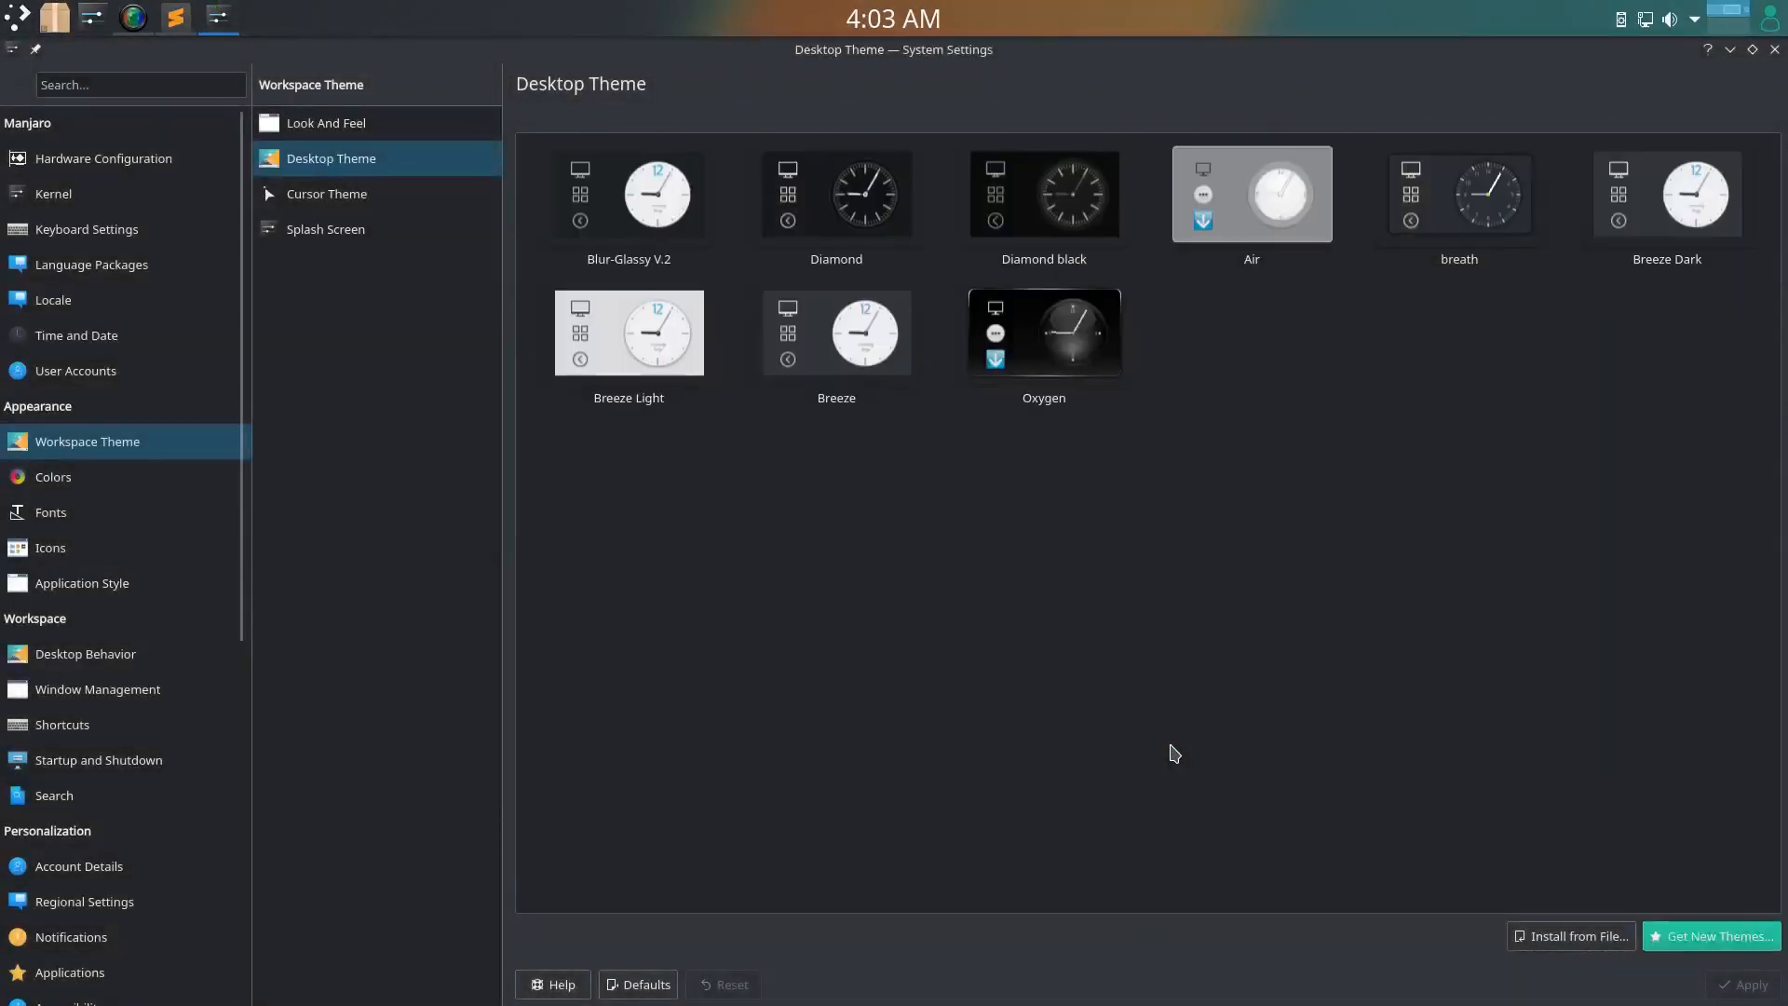
# Try the Diamond black desktop theme and check how the panel looks against the desktop
pyautogui.click(861, 176)
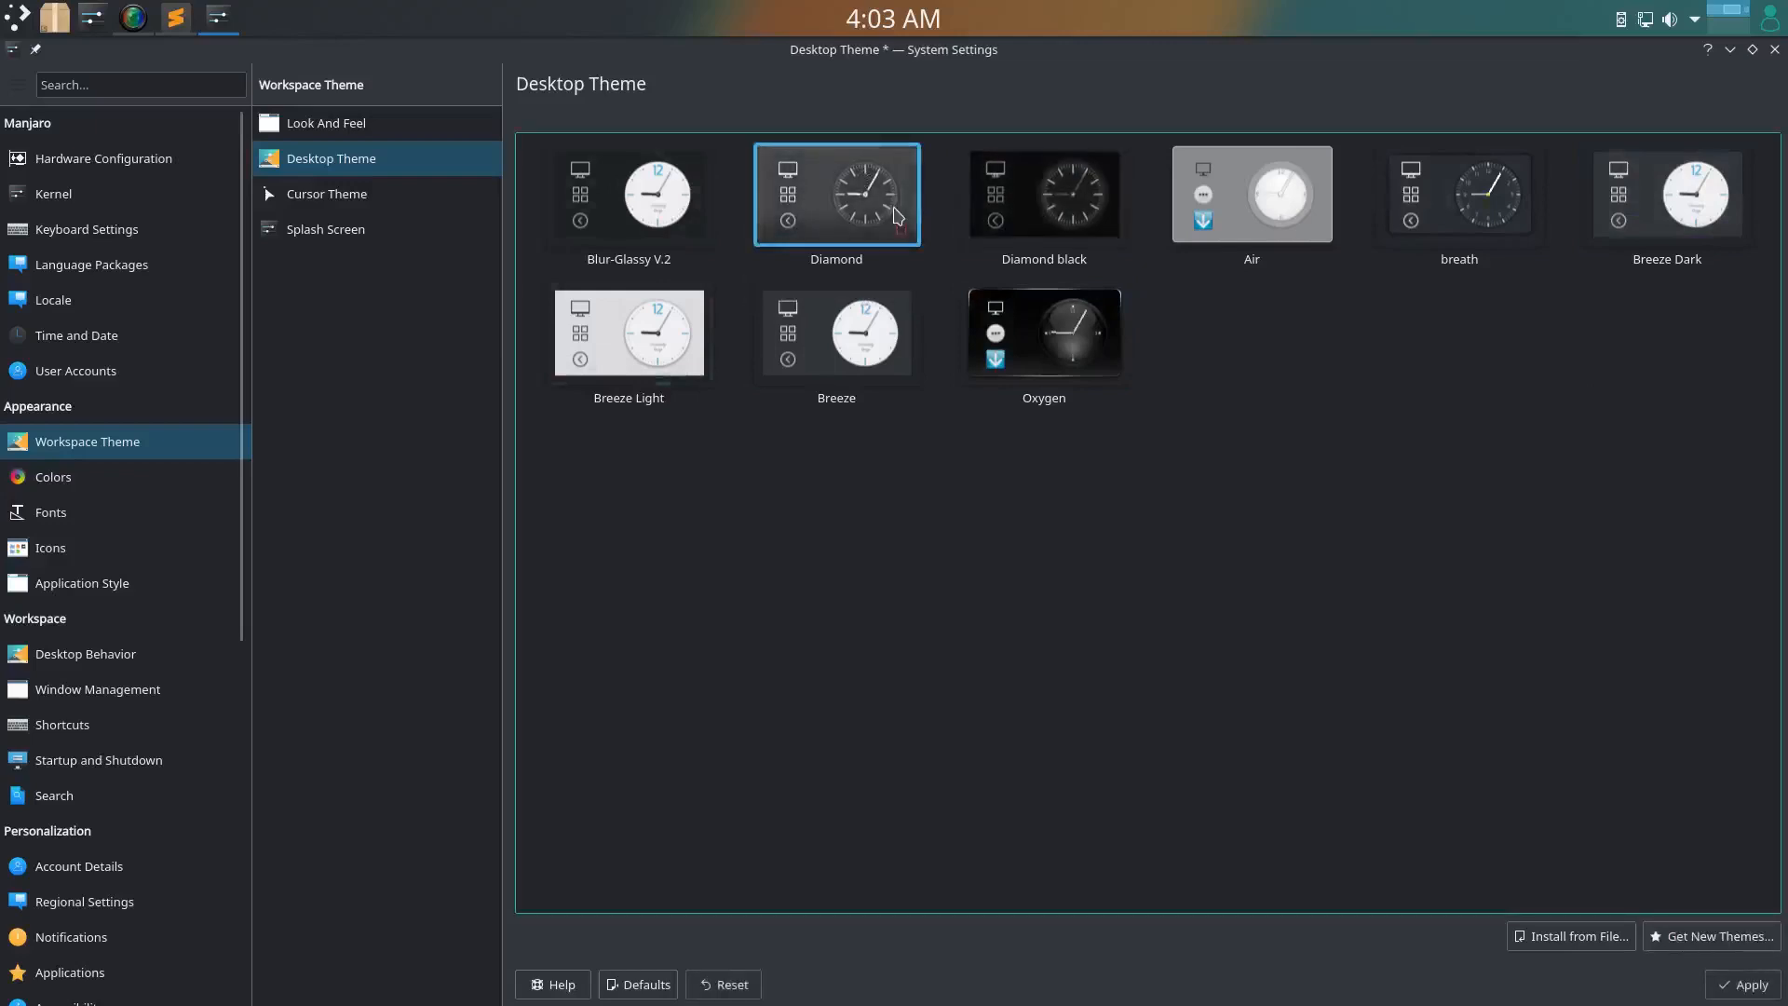
pyautogui.click(1043, 197)
pyautogui.click(1749, 984)
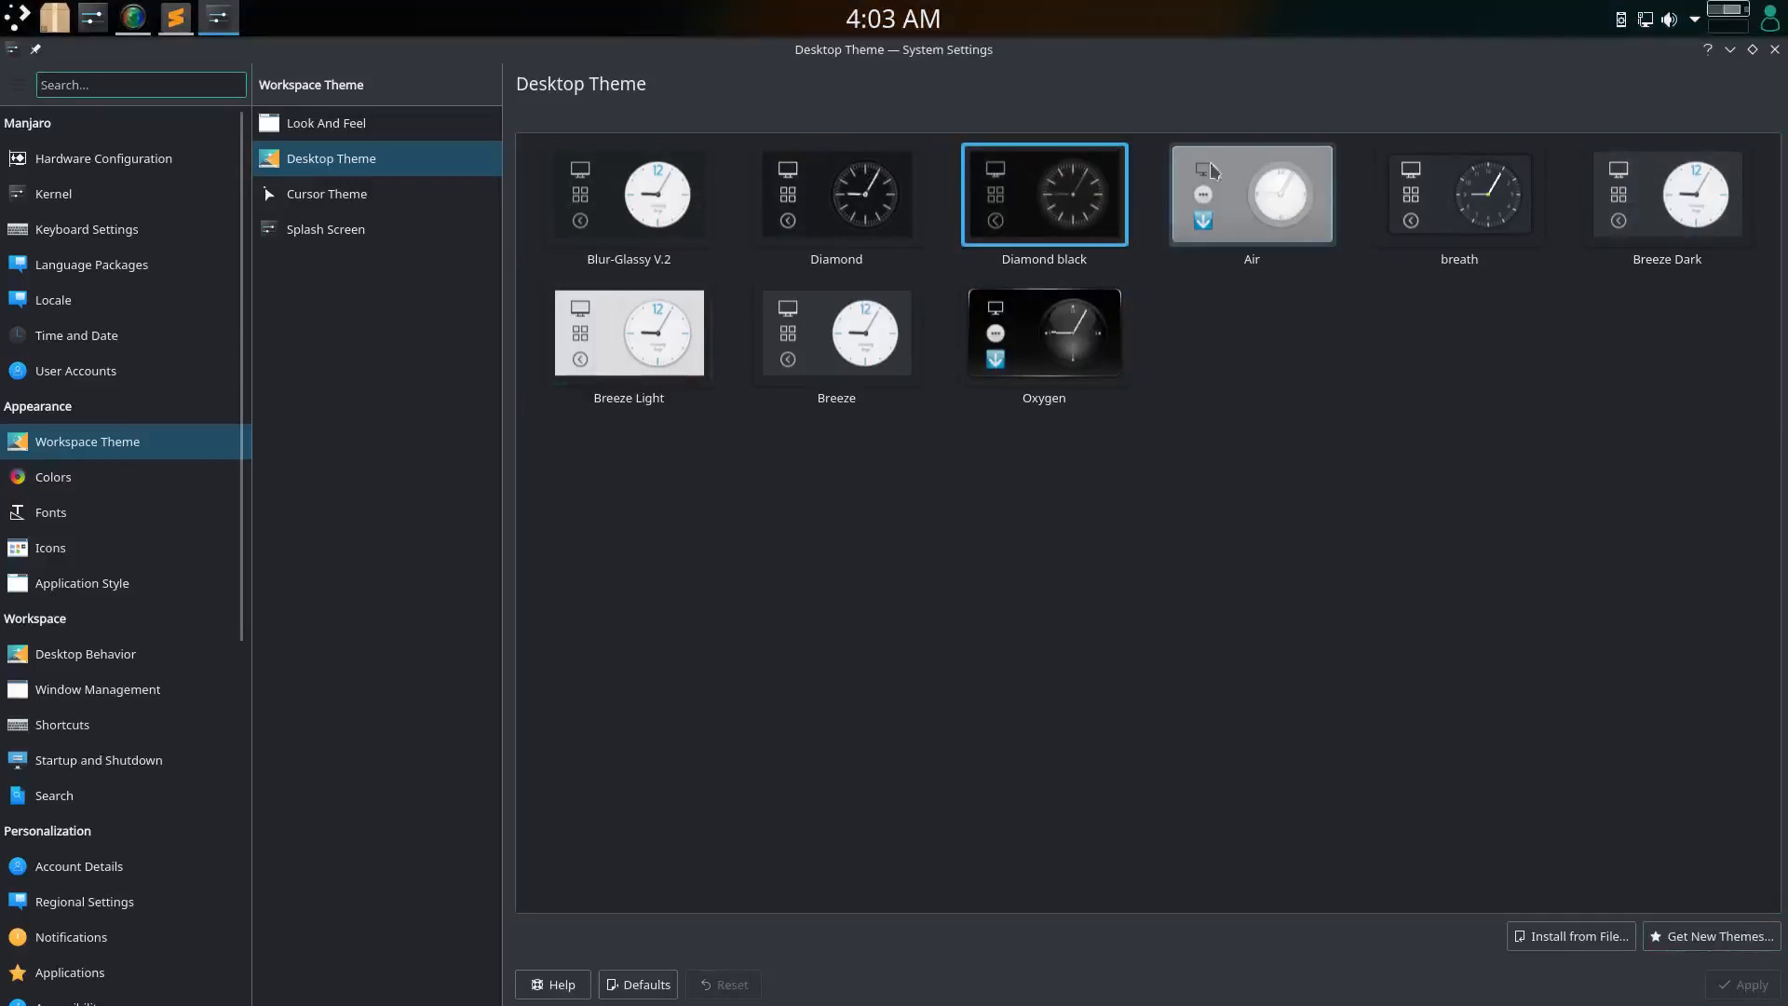
pyautogui.moveTo(1235, 62); pyautogui.dragTo(1097, 179)
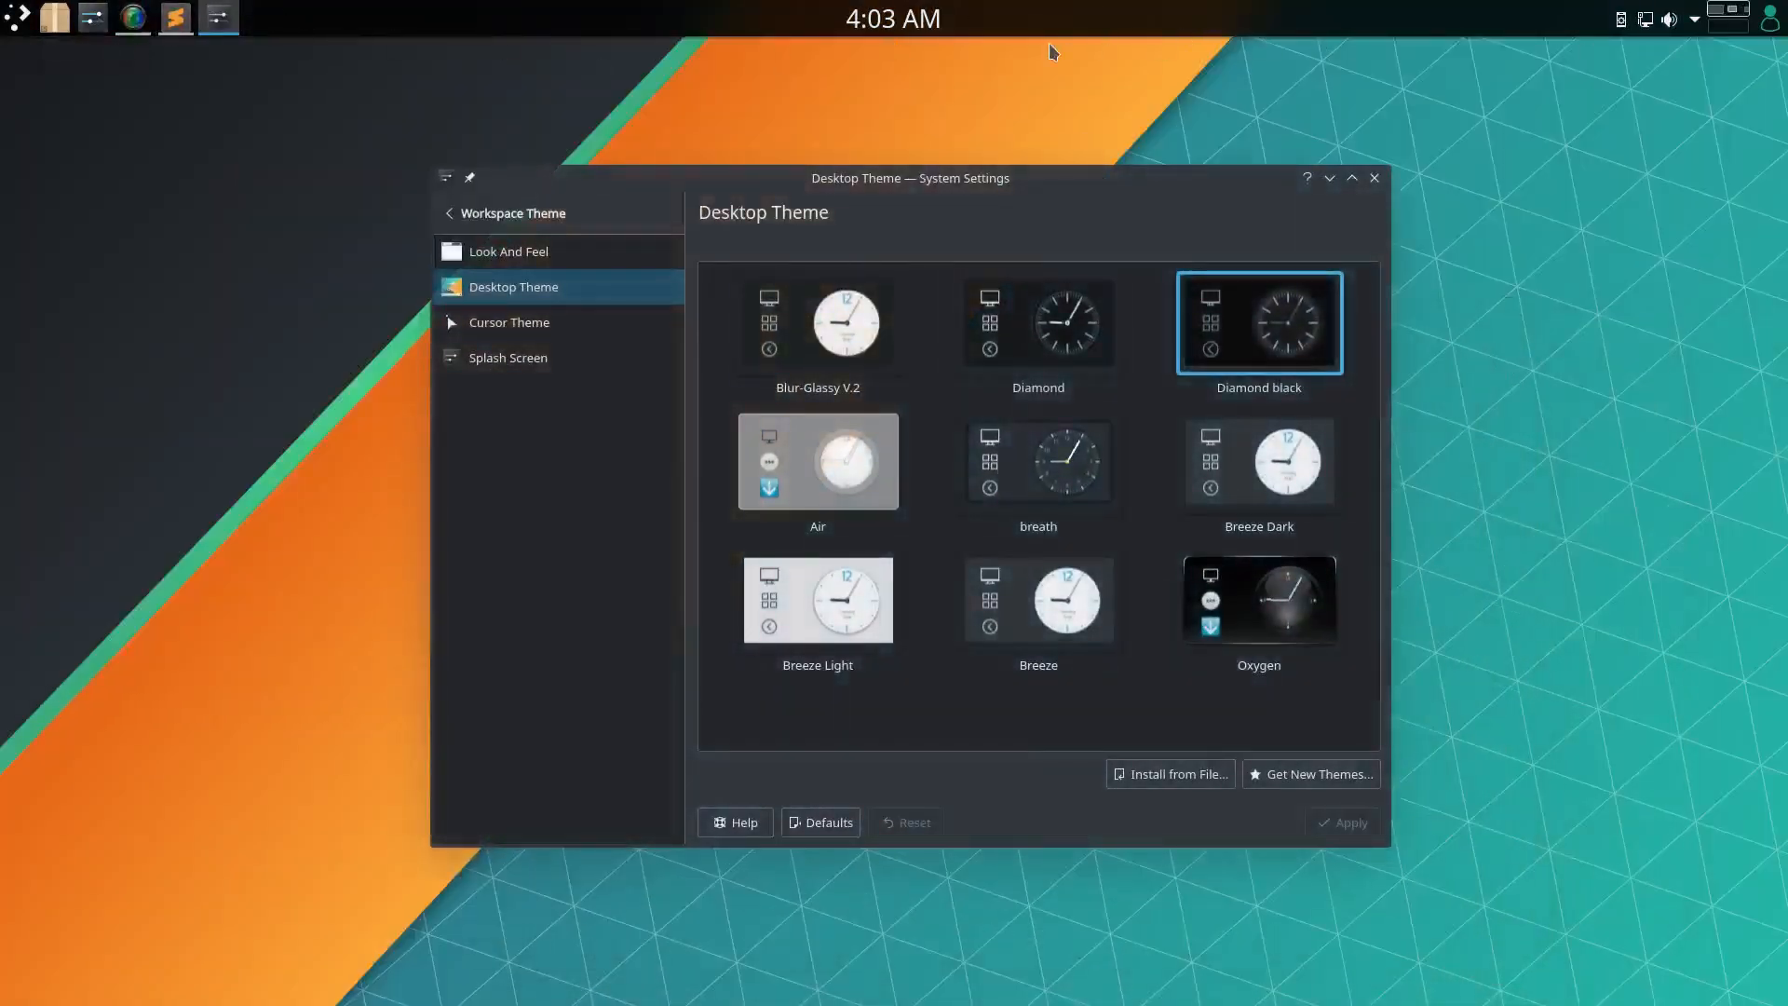
pyautogui.doubleClick(983, 190)
# Apply the Diamond desktop theme and restore the settings window to a smaller size to view the desktop
pyautogui.click(843, 197)
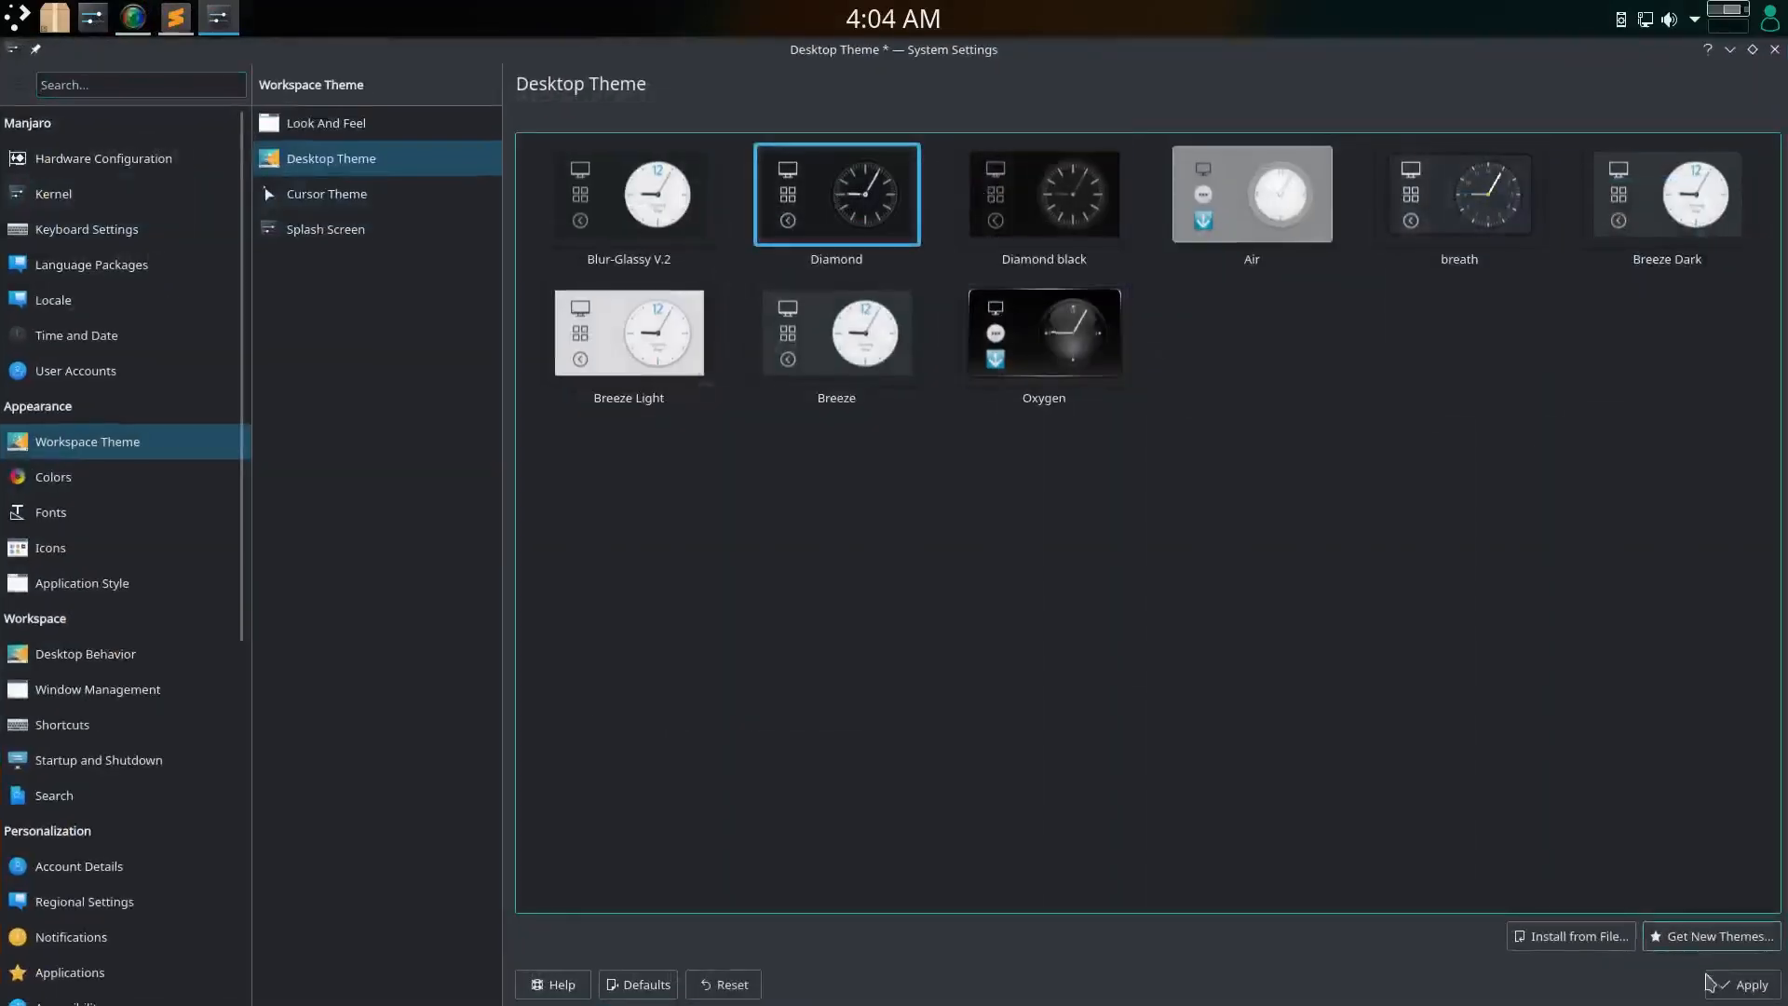
pyautogui.click(1729, 990)
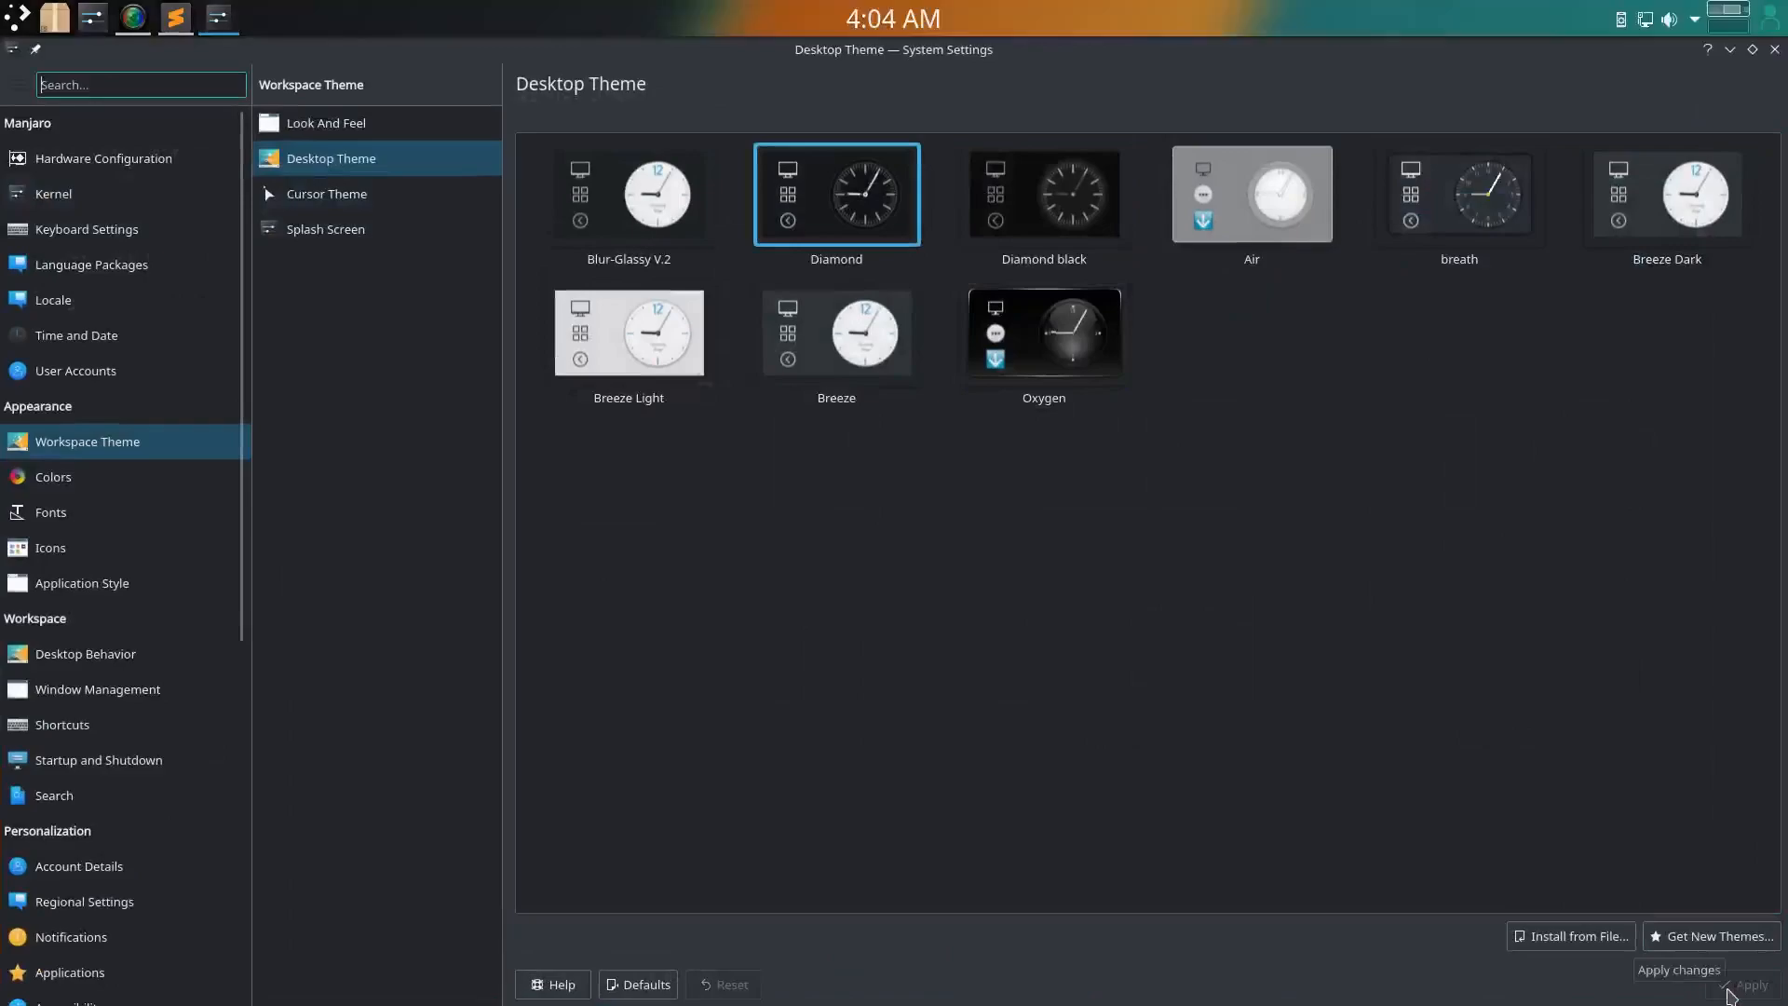
pyautogui.moveTo(1657, 51); pyautogui.dragTo(1443, 186)
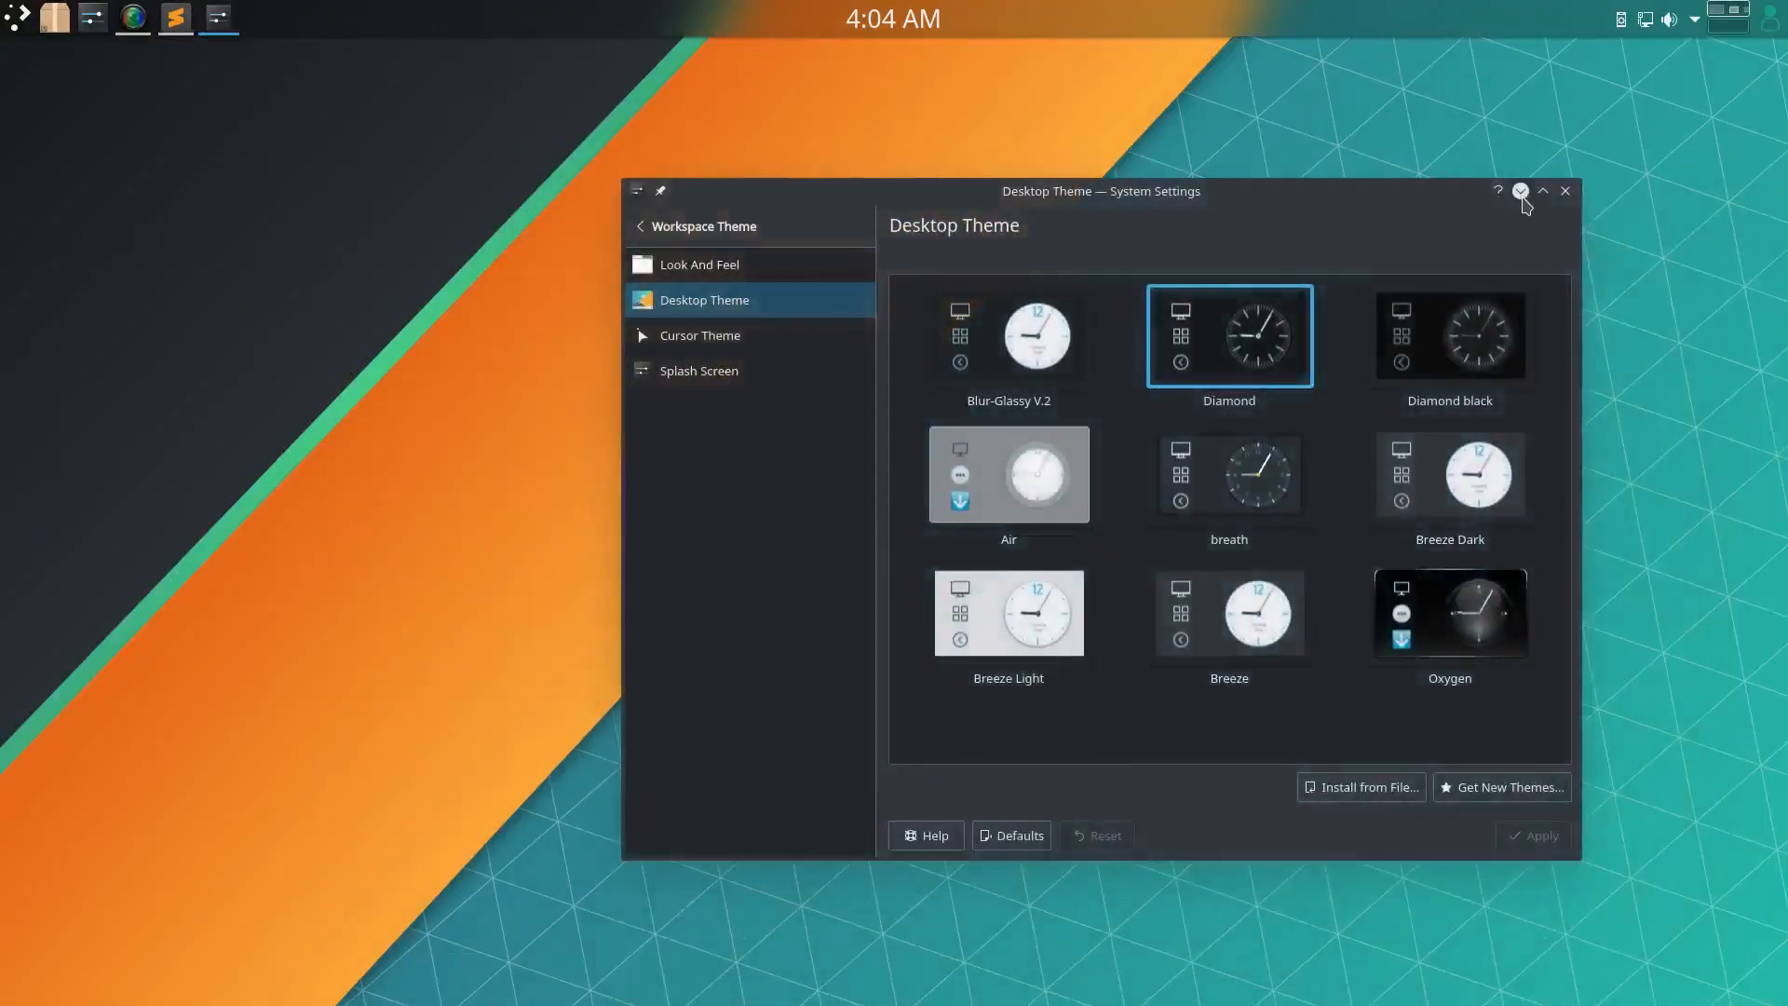
# Minimize the settings window, then add the Simple Monitor widget and place it in the desktop's lower-left corner
pyautogui.click(1522, 198)
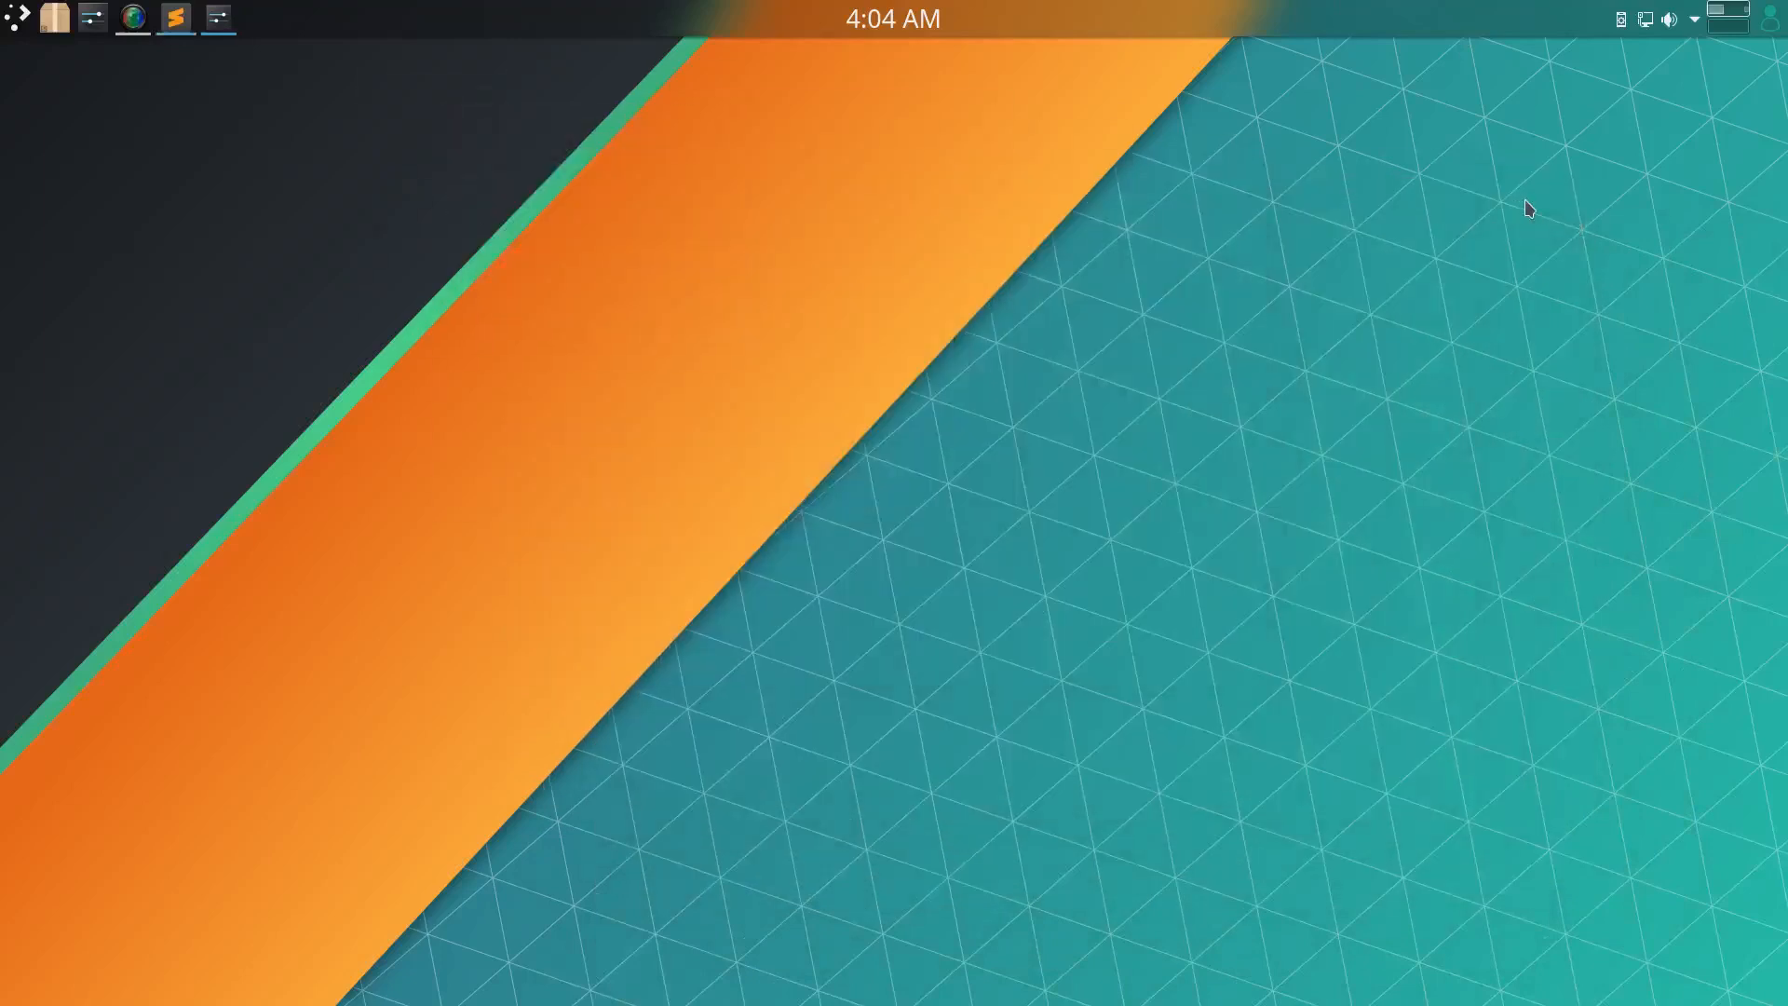
pyautogui.rightClick(974, 375)
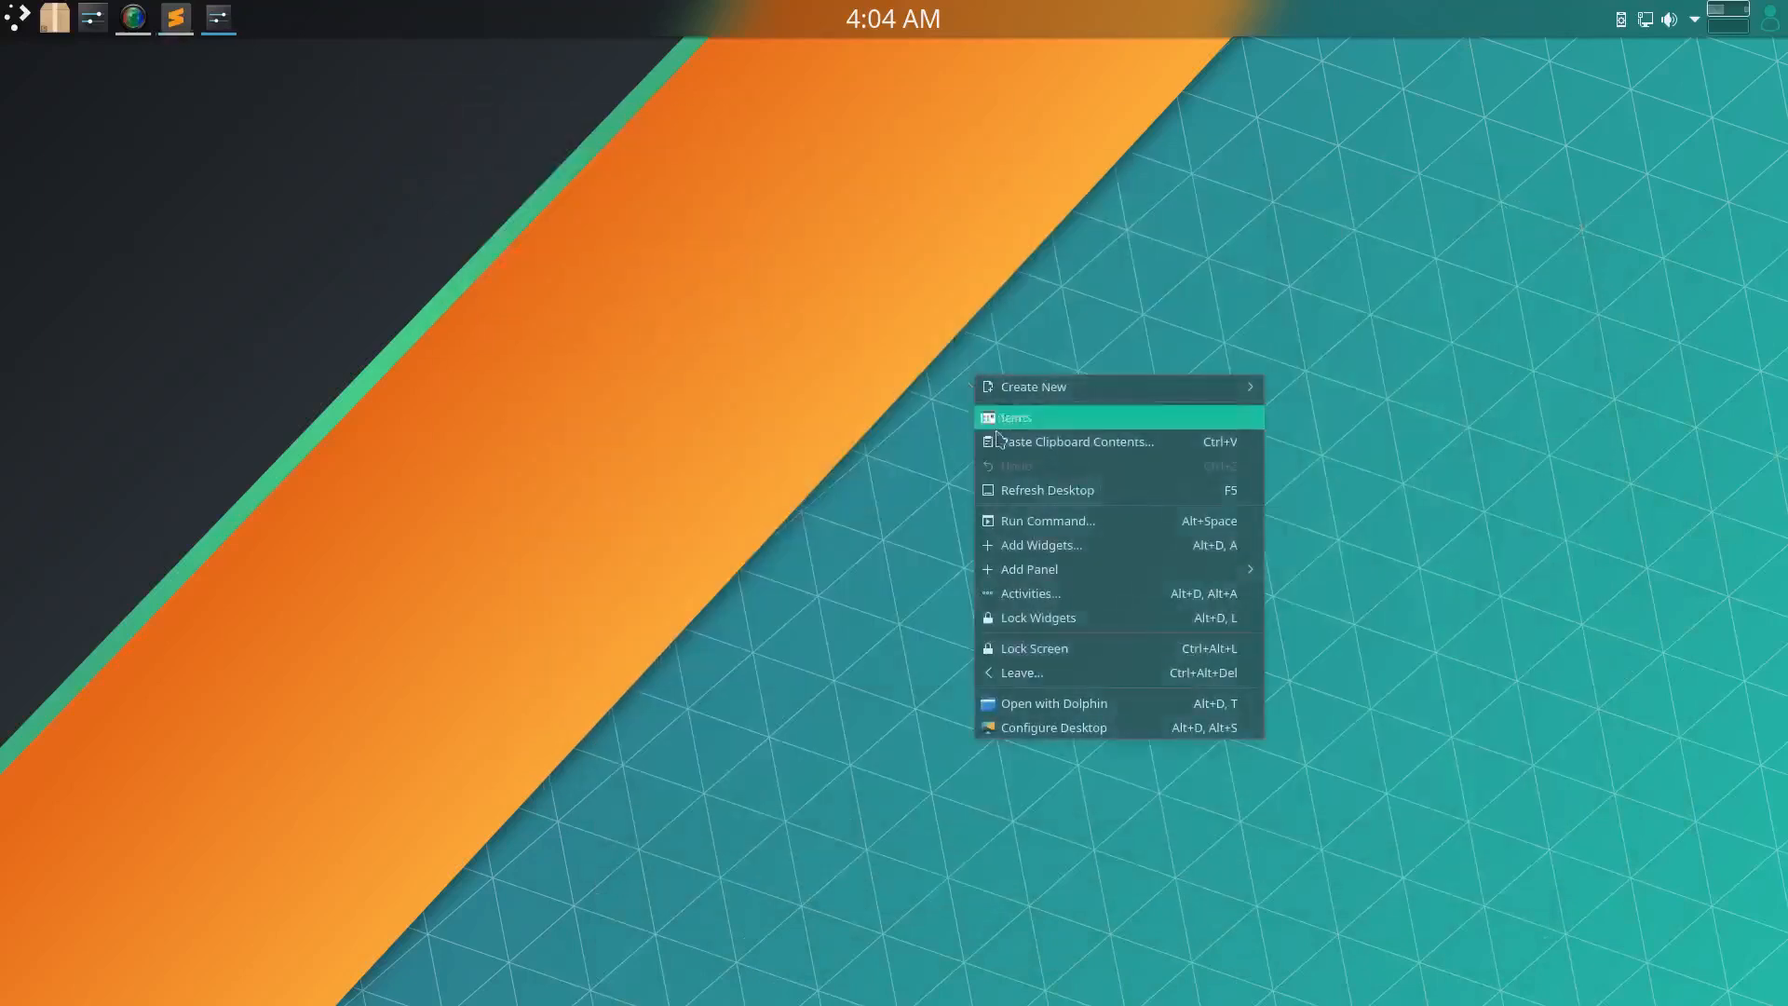
pyautogui.click(1025, 553)
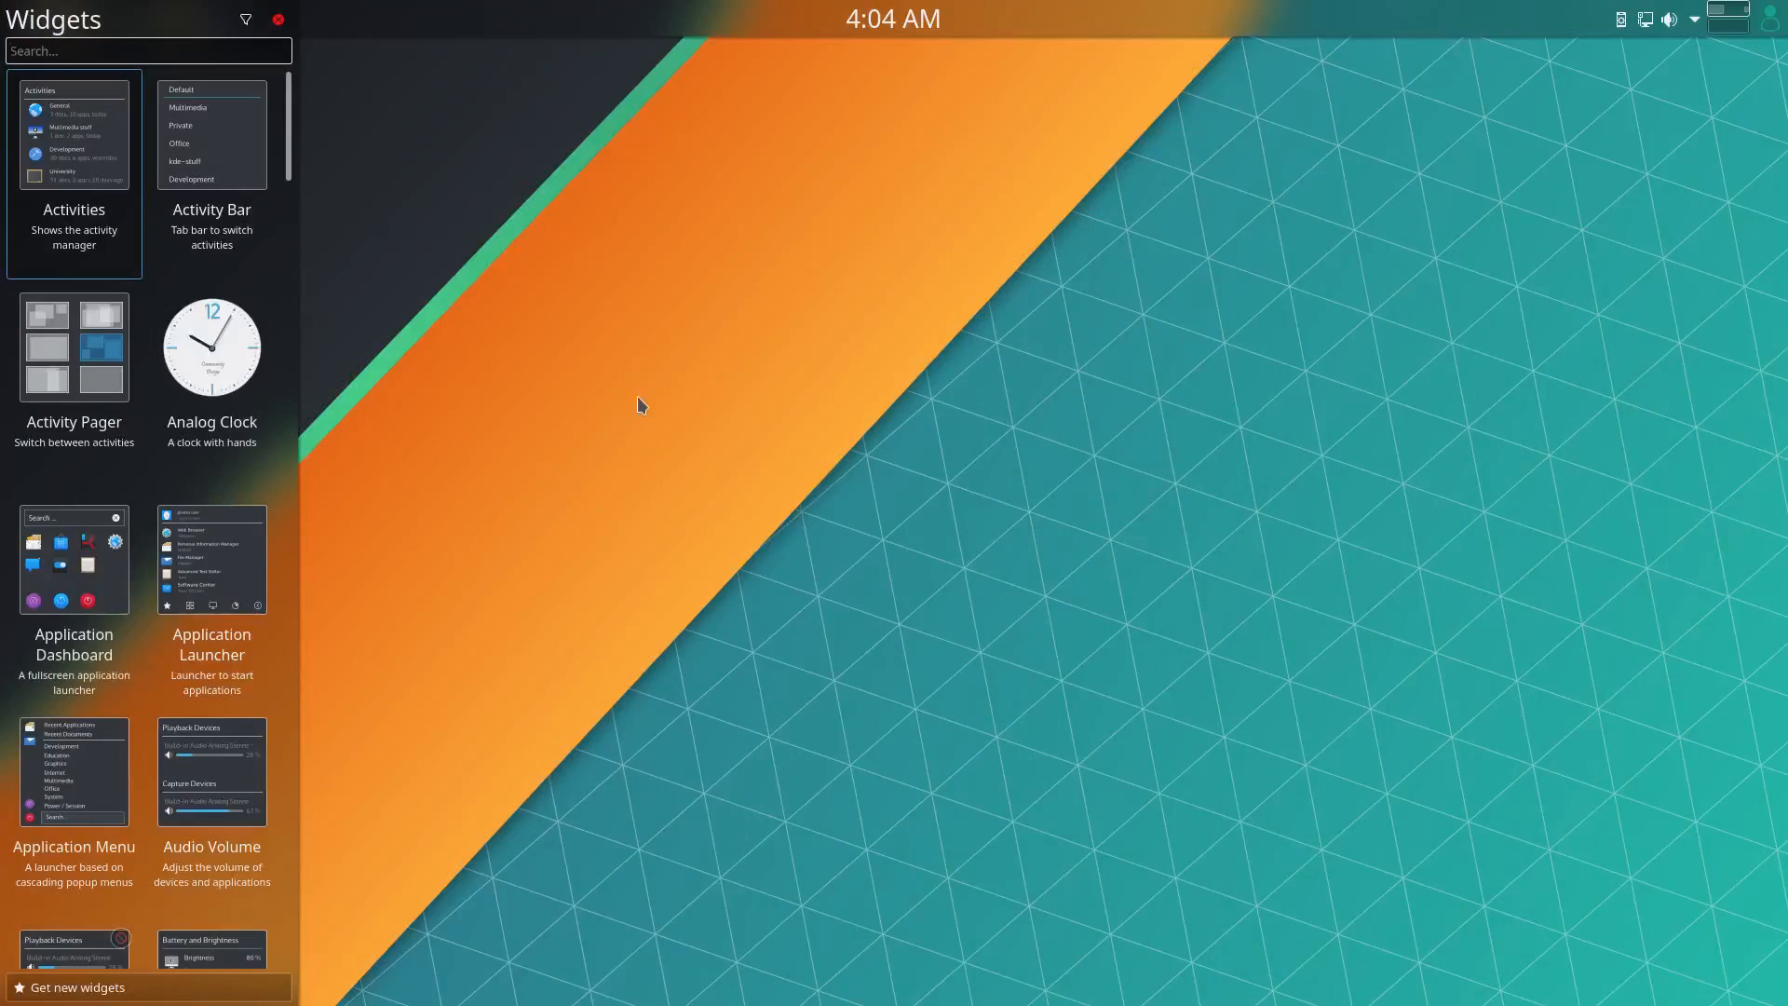
pyautogui.write('simple')
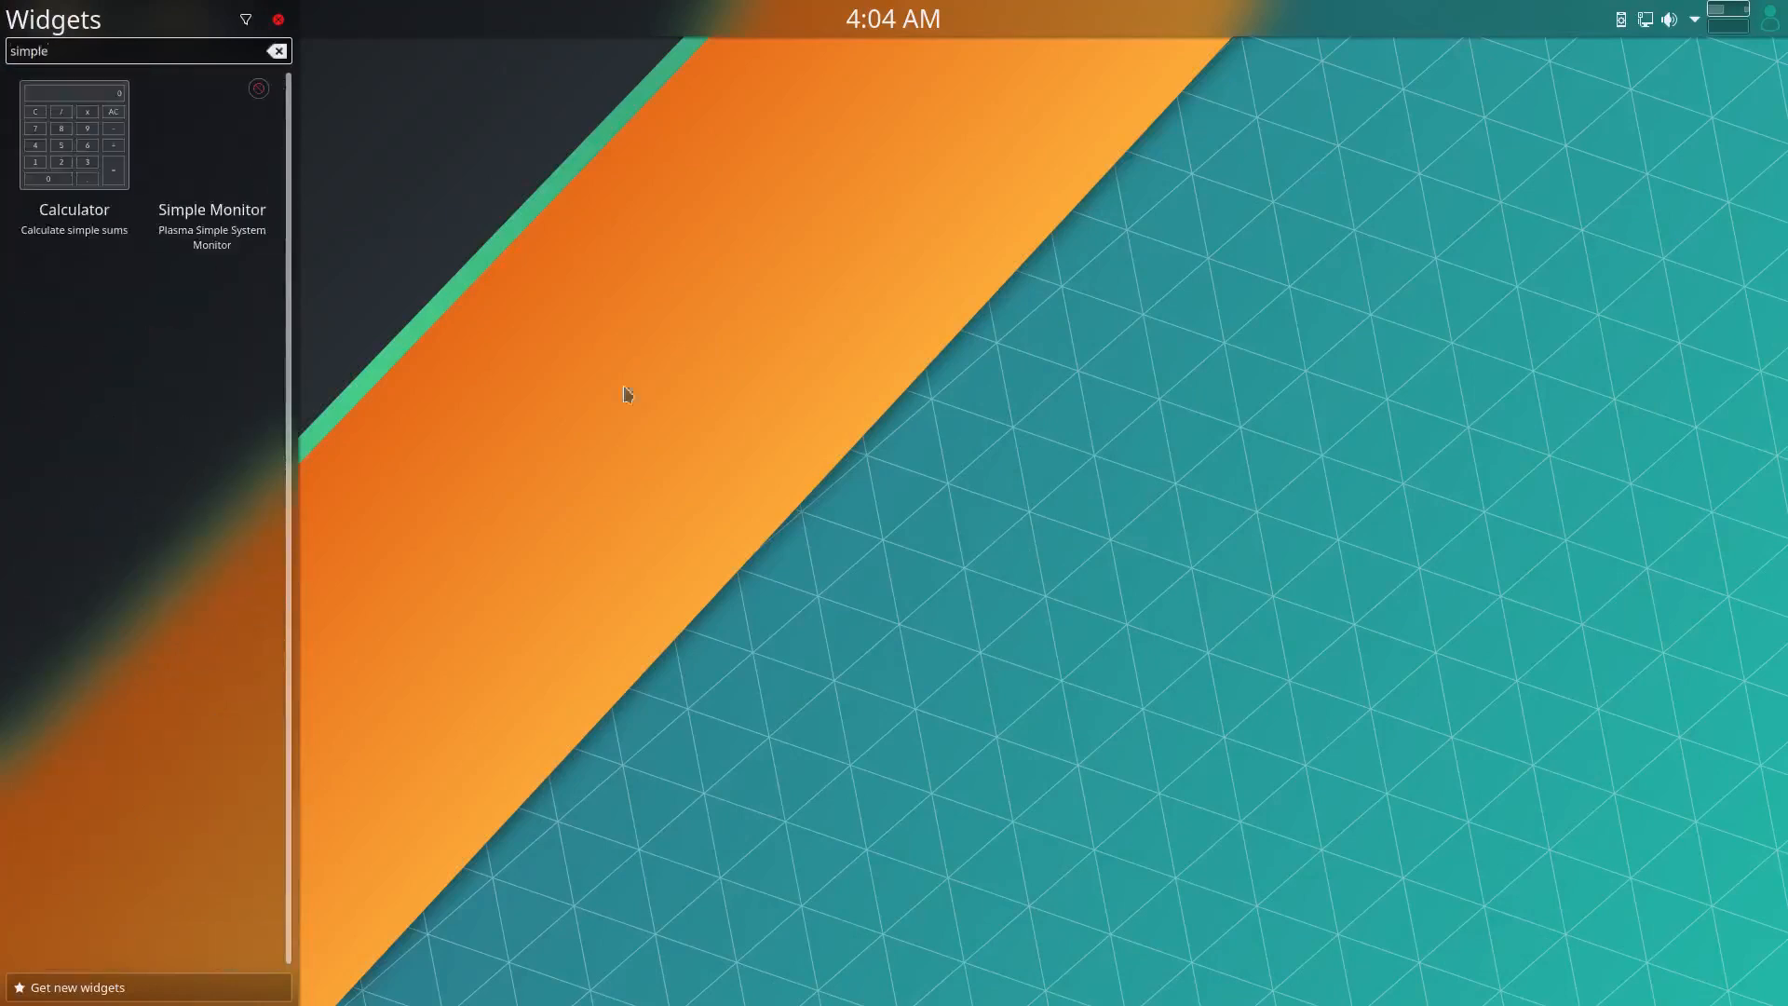
pyautogui.moveTo(191, 145); pyautogui.dragTo(520, 445)
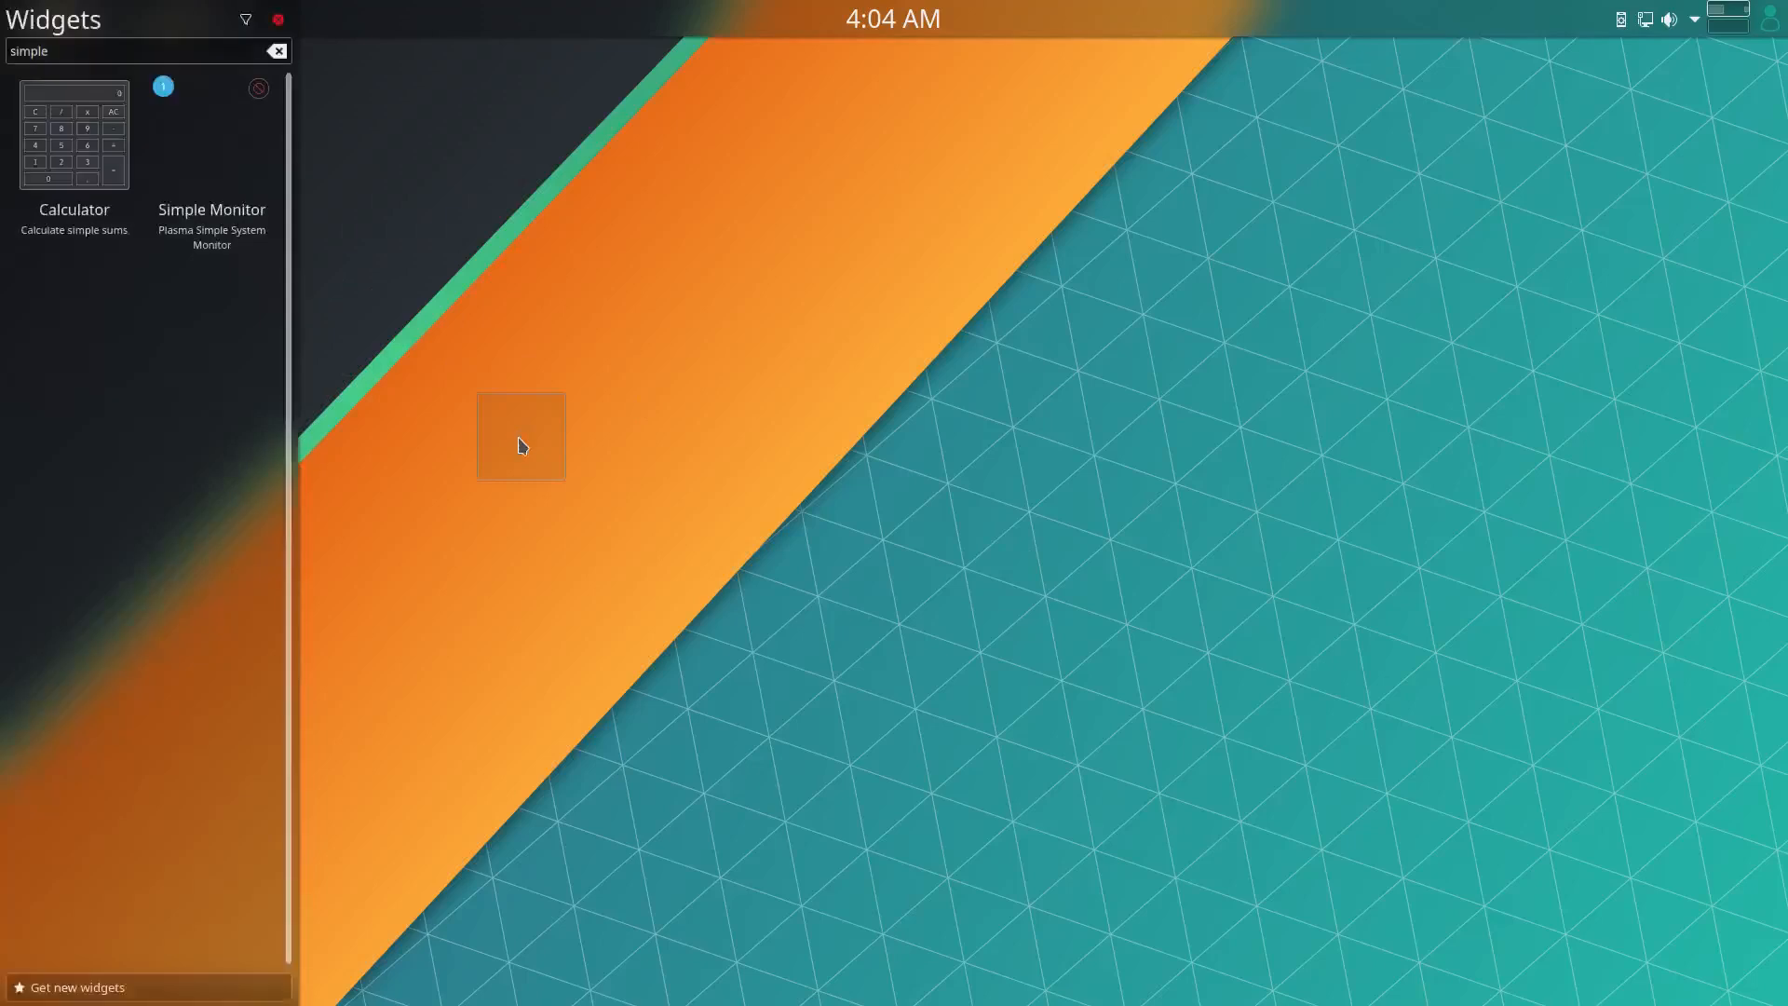
pyautogui.click(277, 51)
pyautogui.click(277, 19)
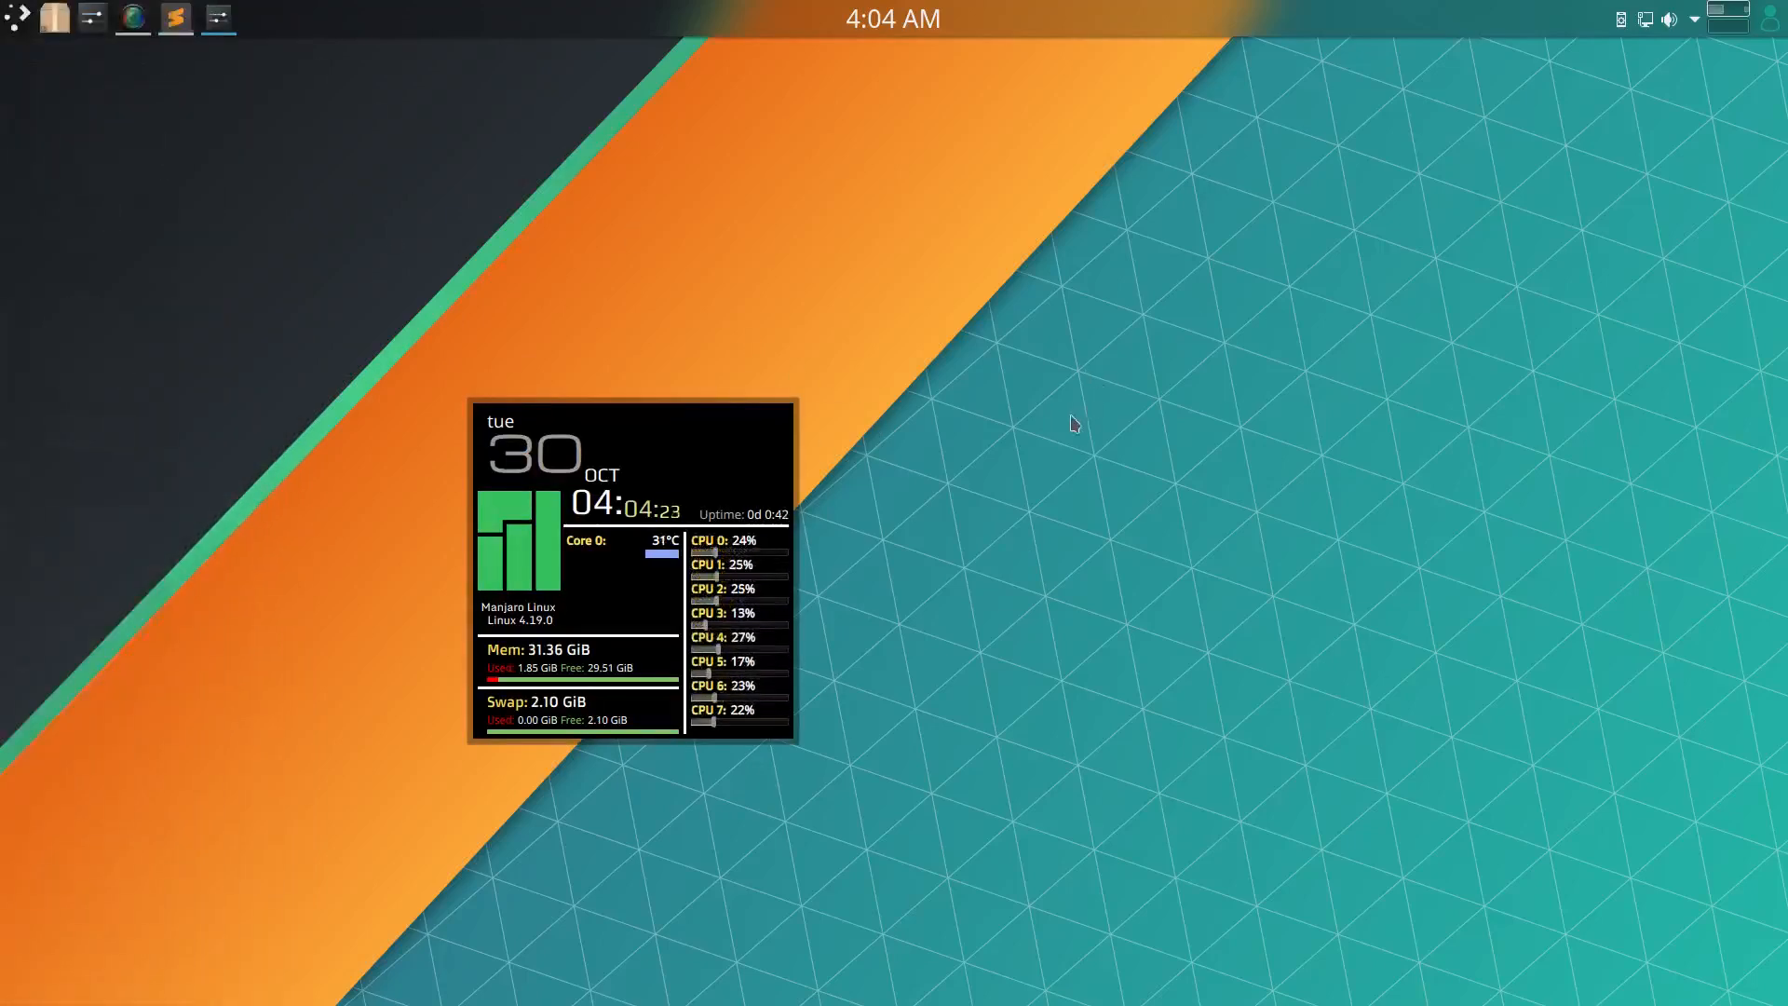
pyautogui.moveTo(587, 468); pyautogui.dragTo(208, 686)
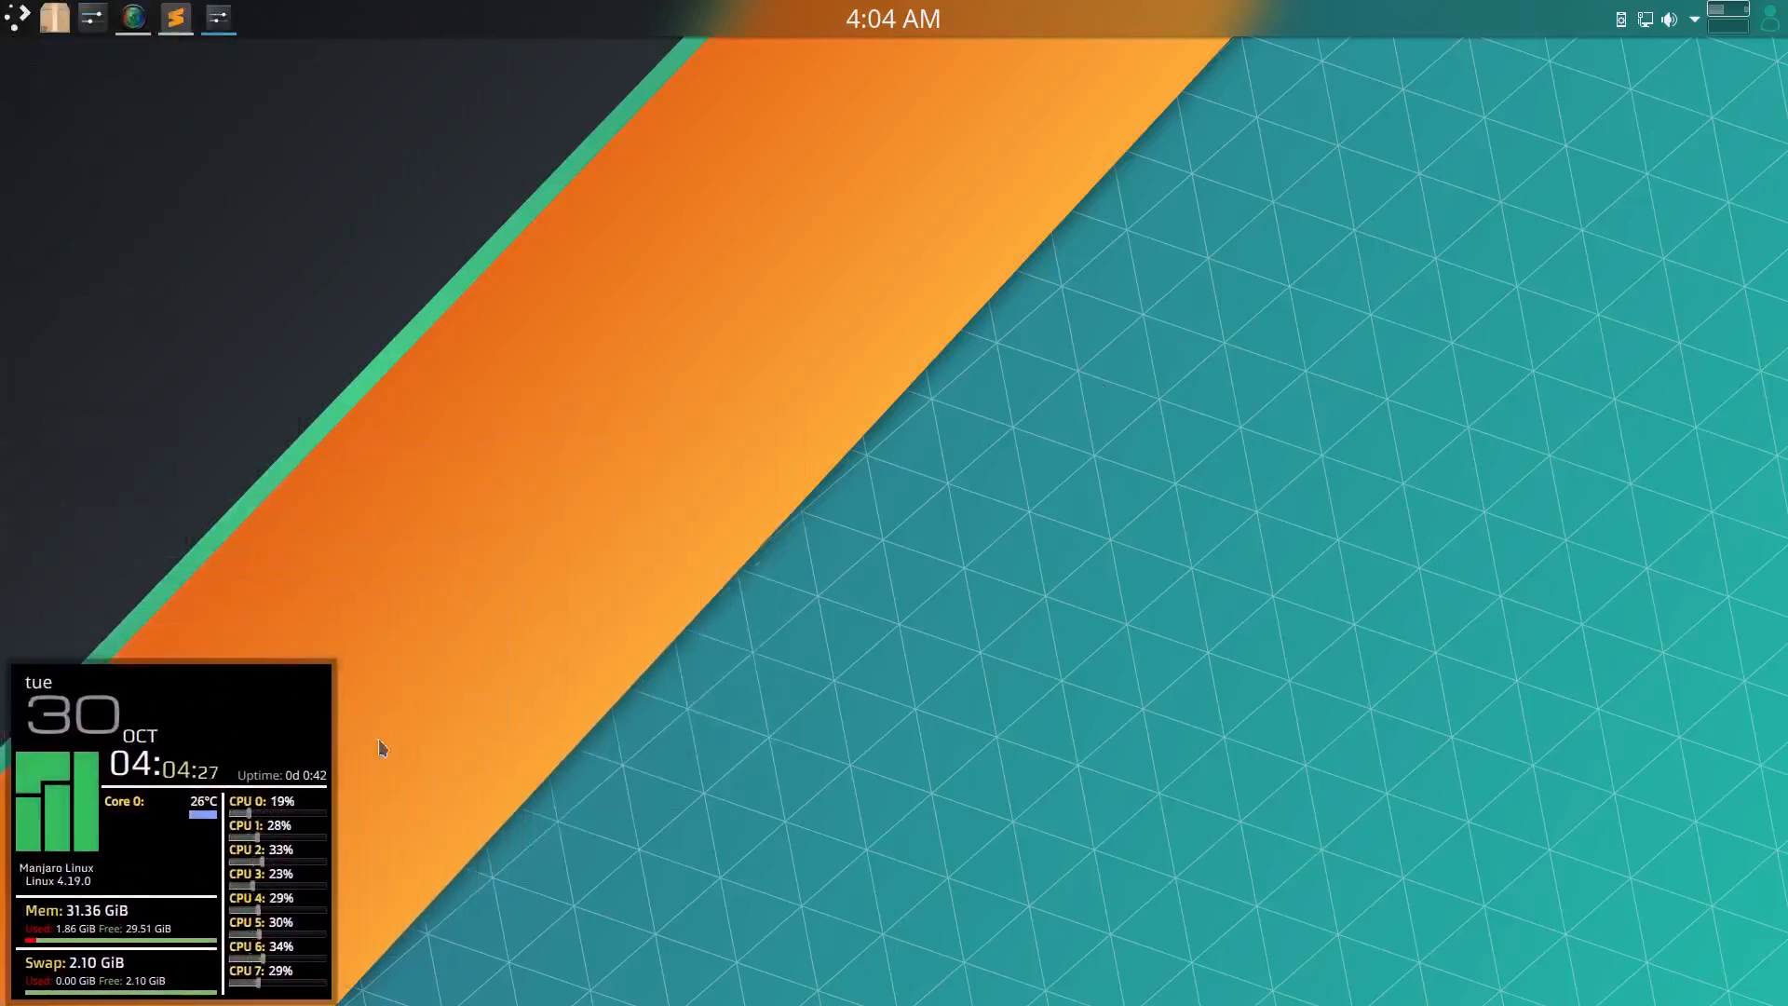
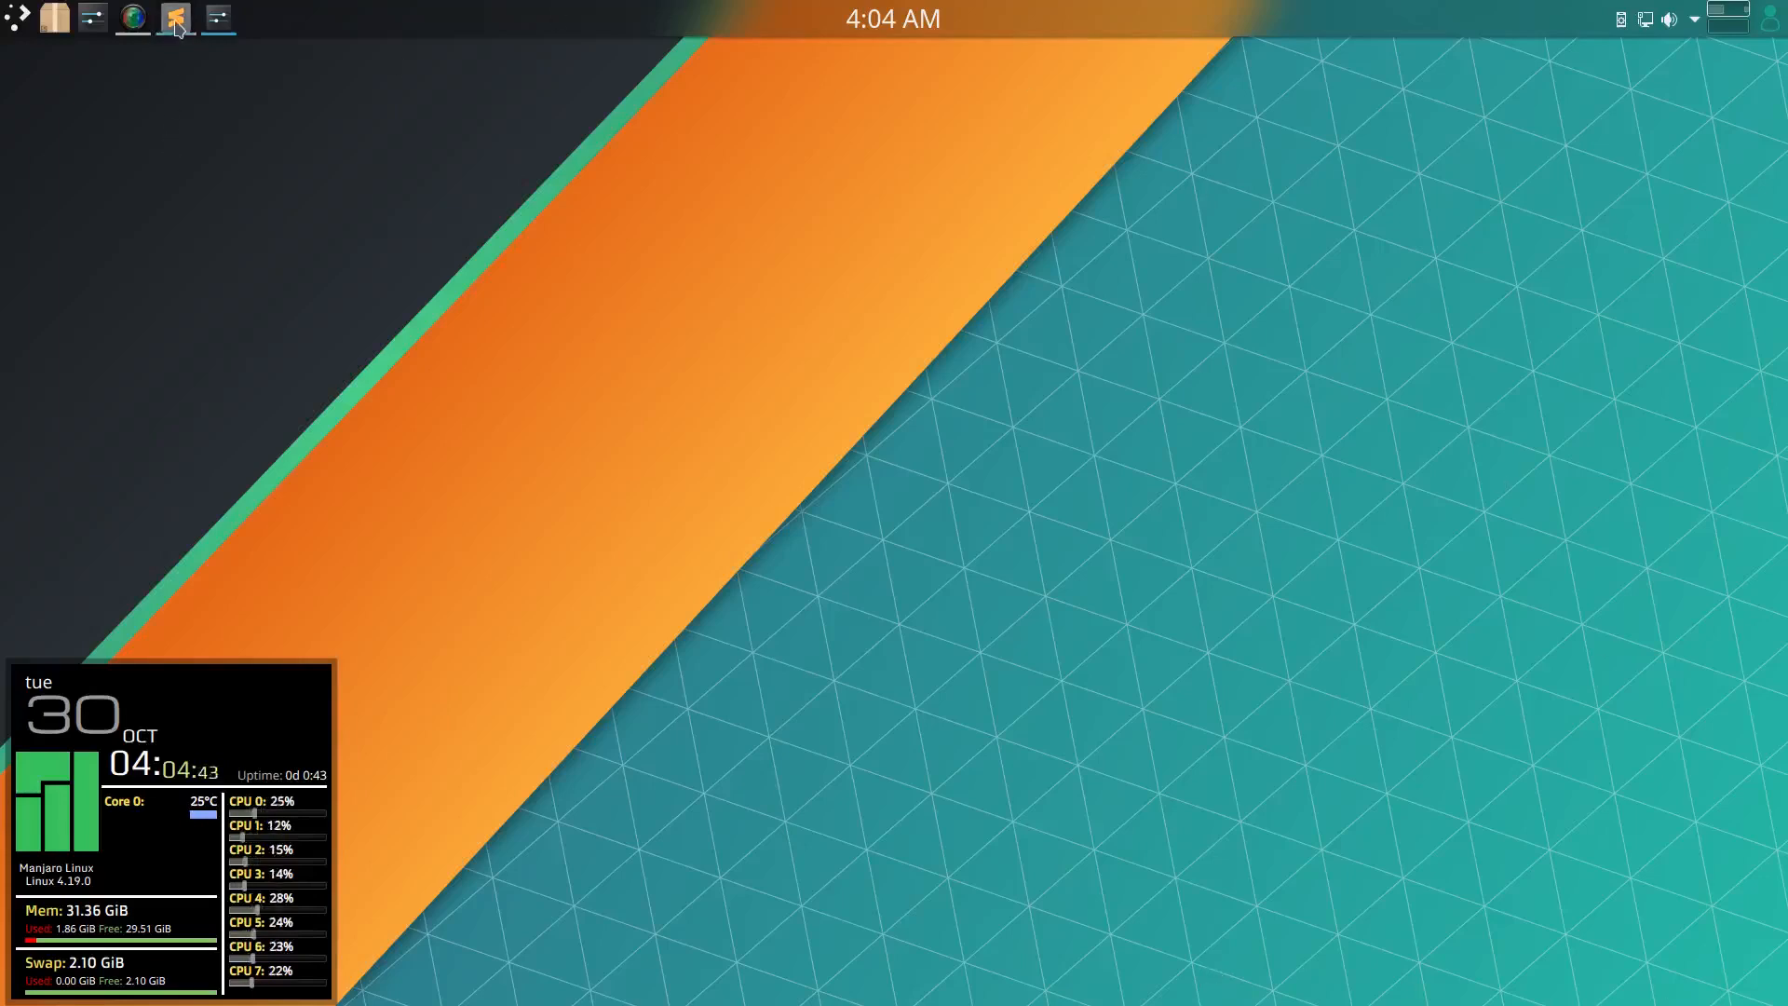
pyautogui.click(220, 19)
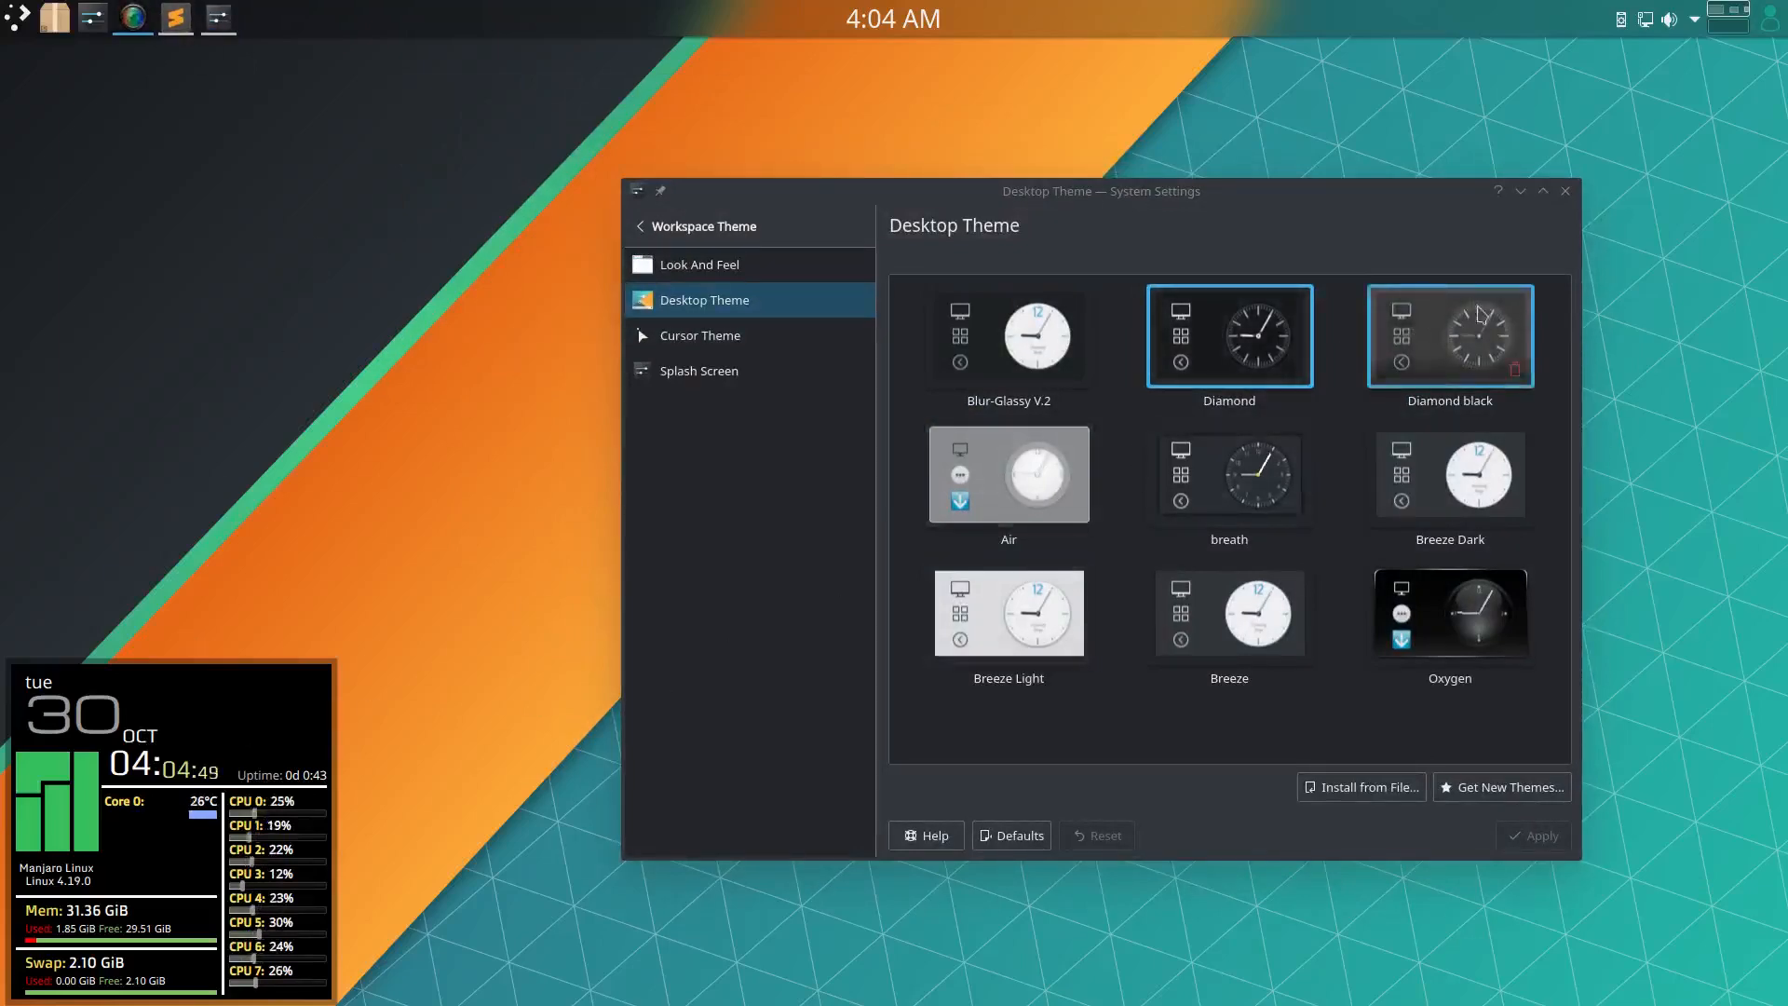
pyautogui.click(1521, 191)
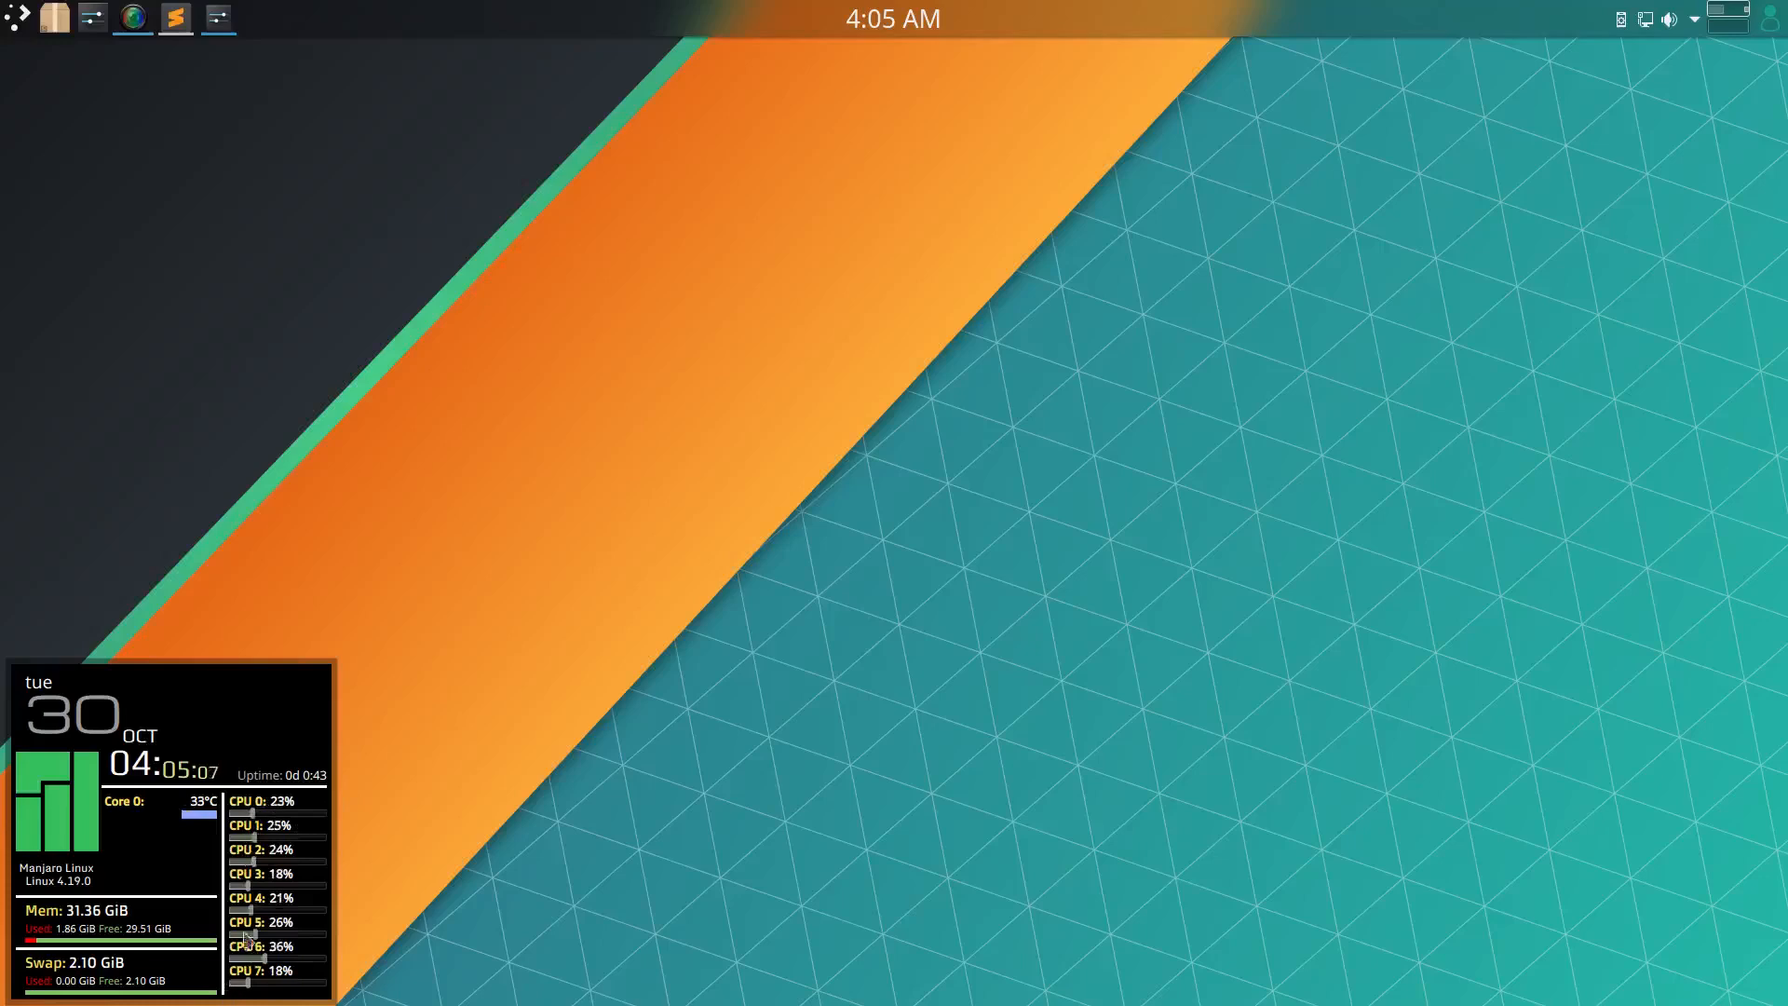
# Change the Simple Monitor widget's logo to Tux and apply it
pyautogui.rightClick(301, 720)
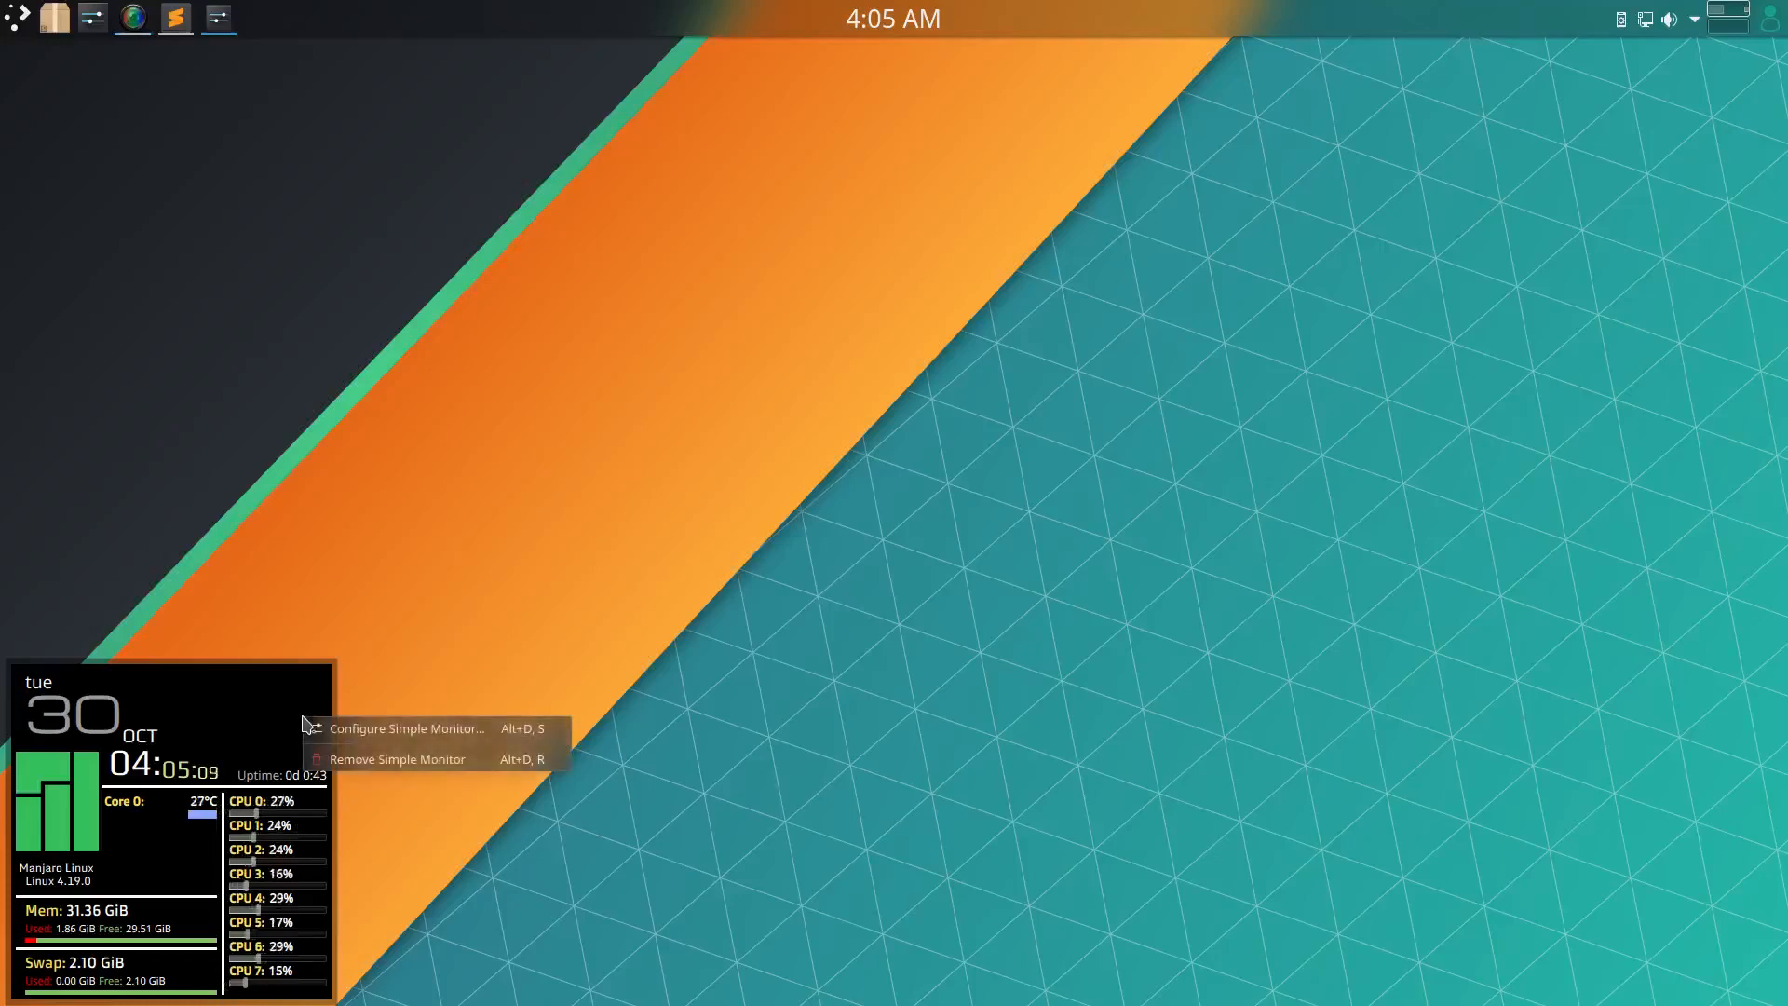
pyautogui.click(319, 728)
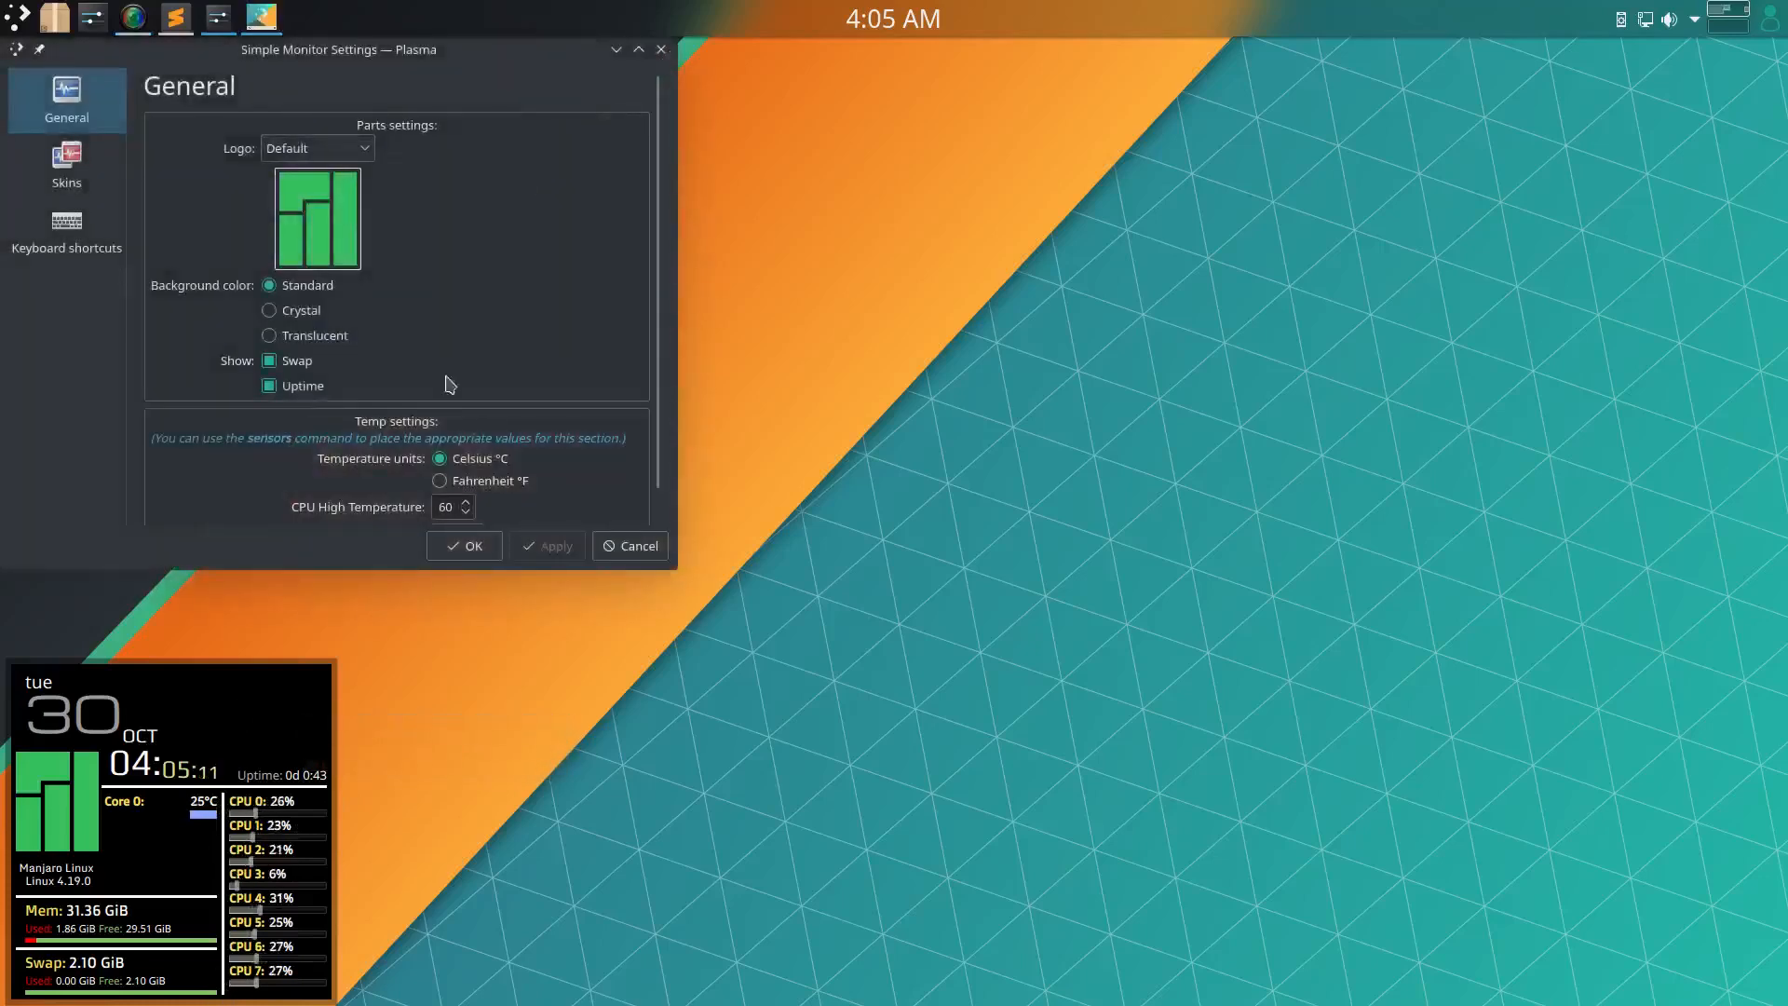
pyautogui.click(345, 157)
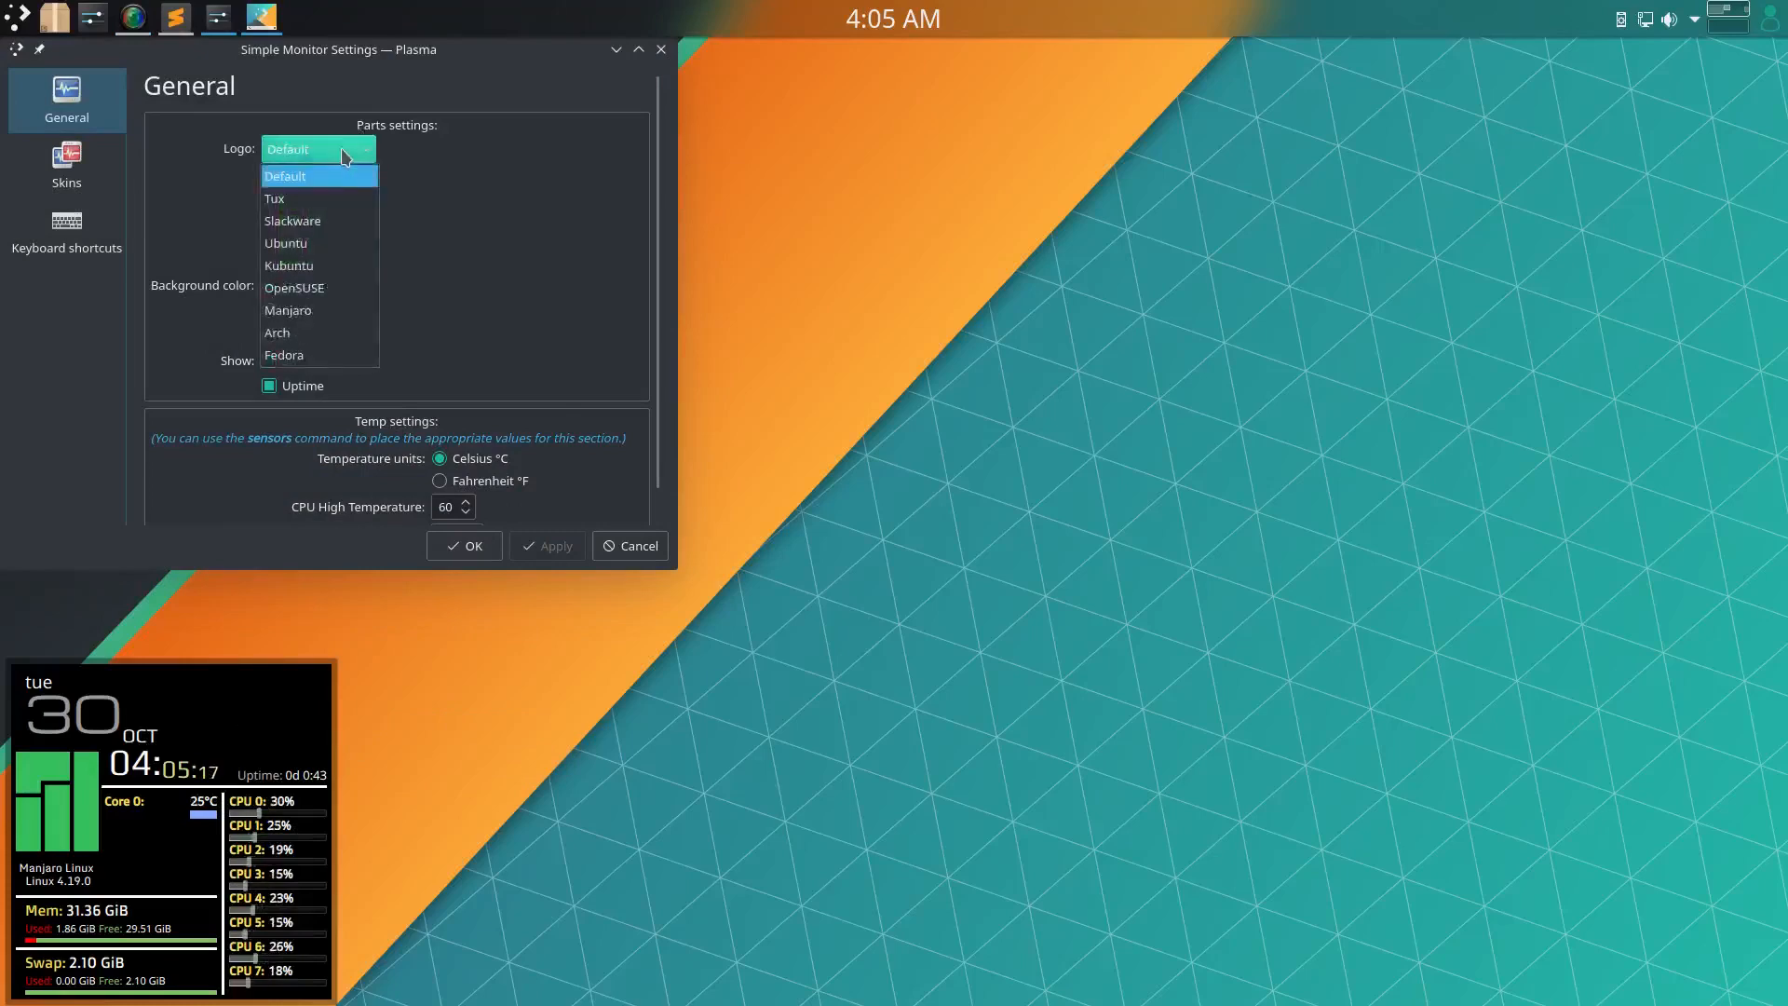
pyautogui.click(326, 199)
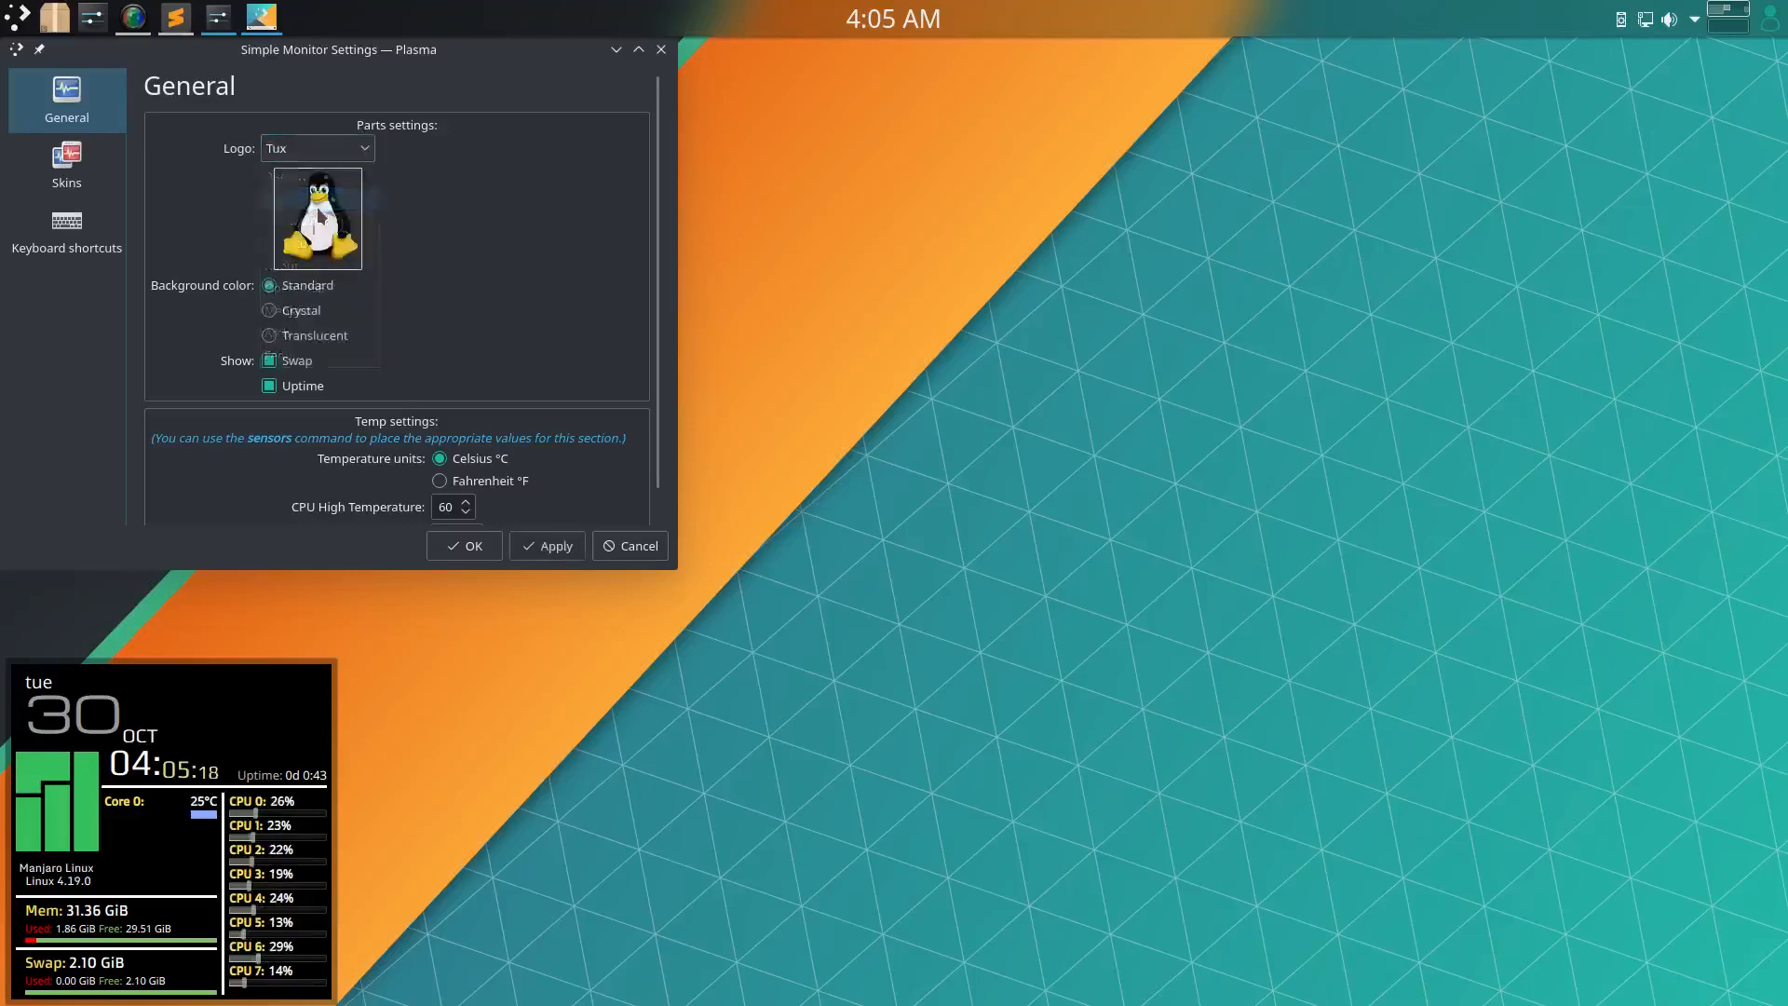
pyautogui.click(578, 547)
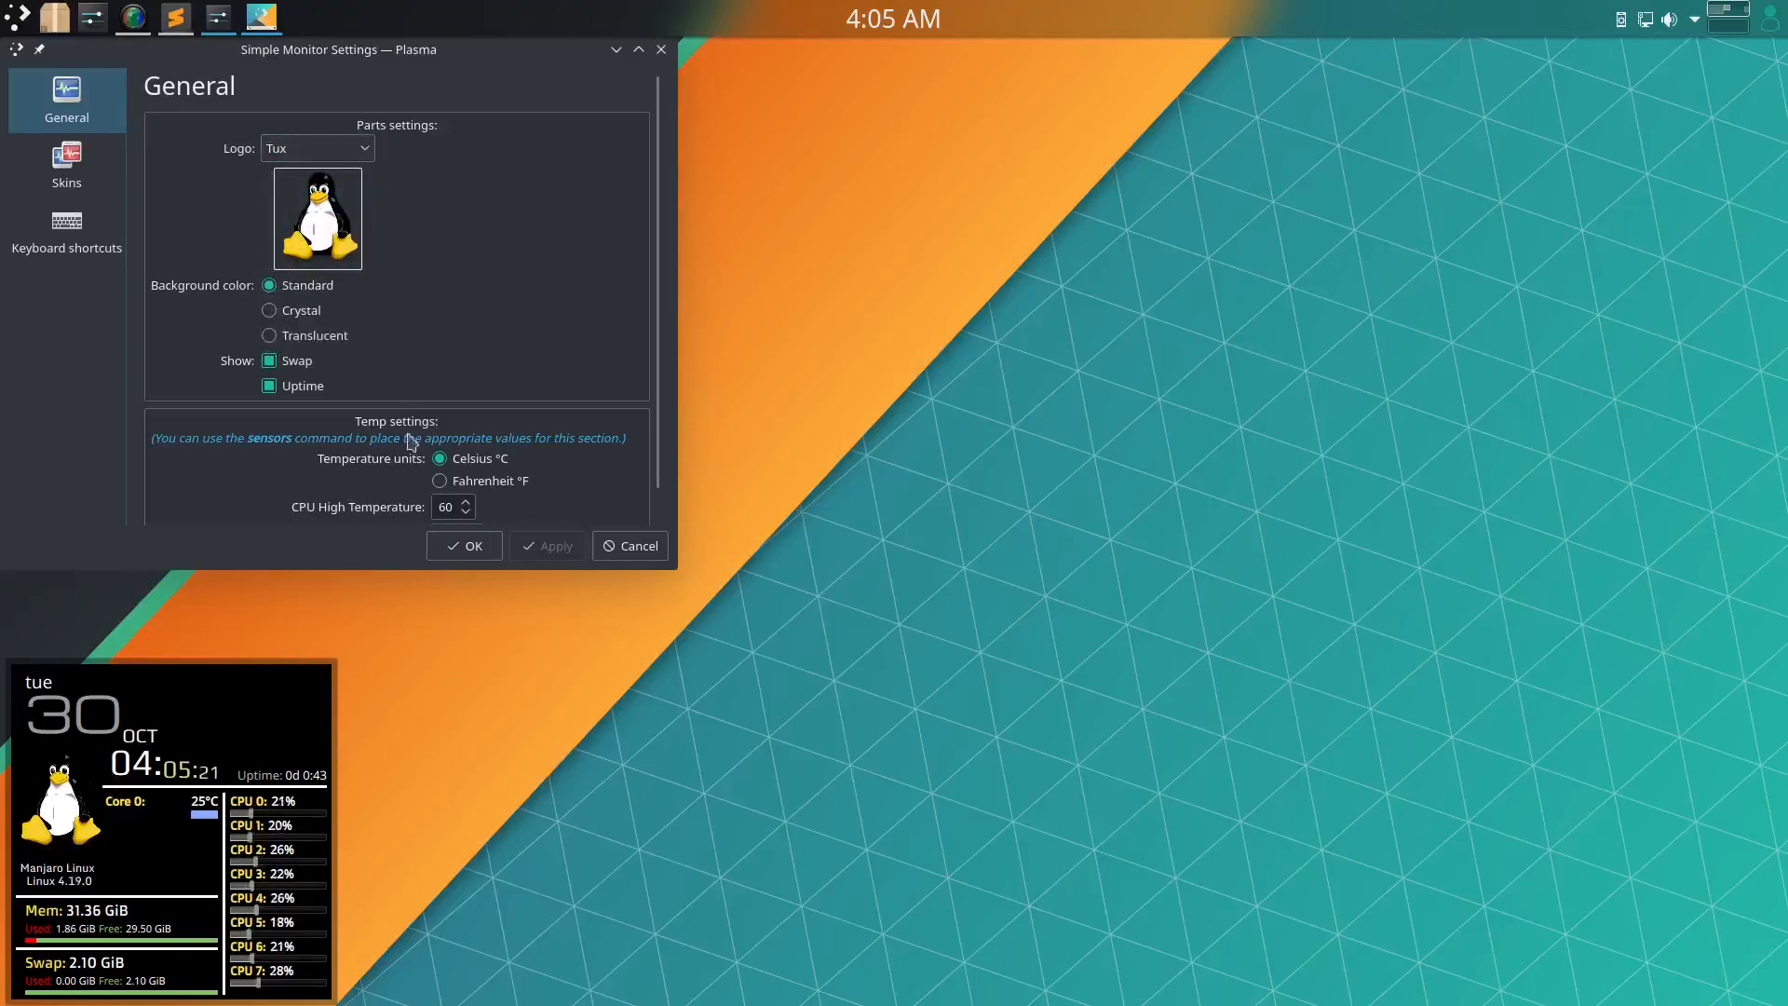
pyautogui.click(342, 150)
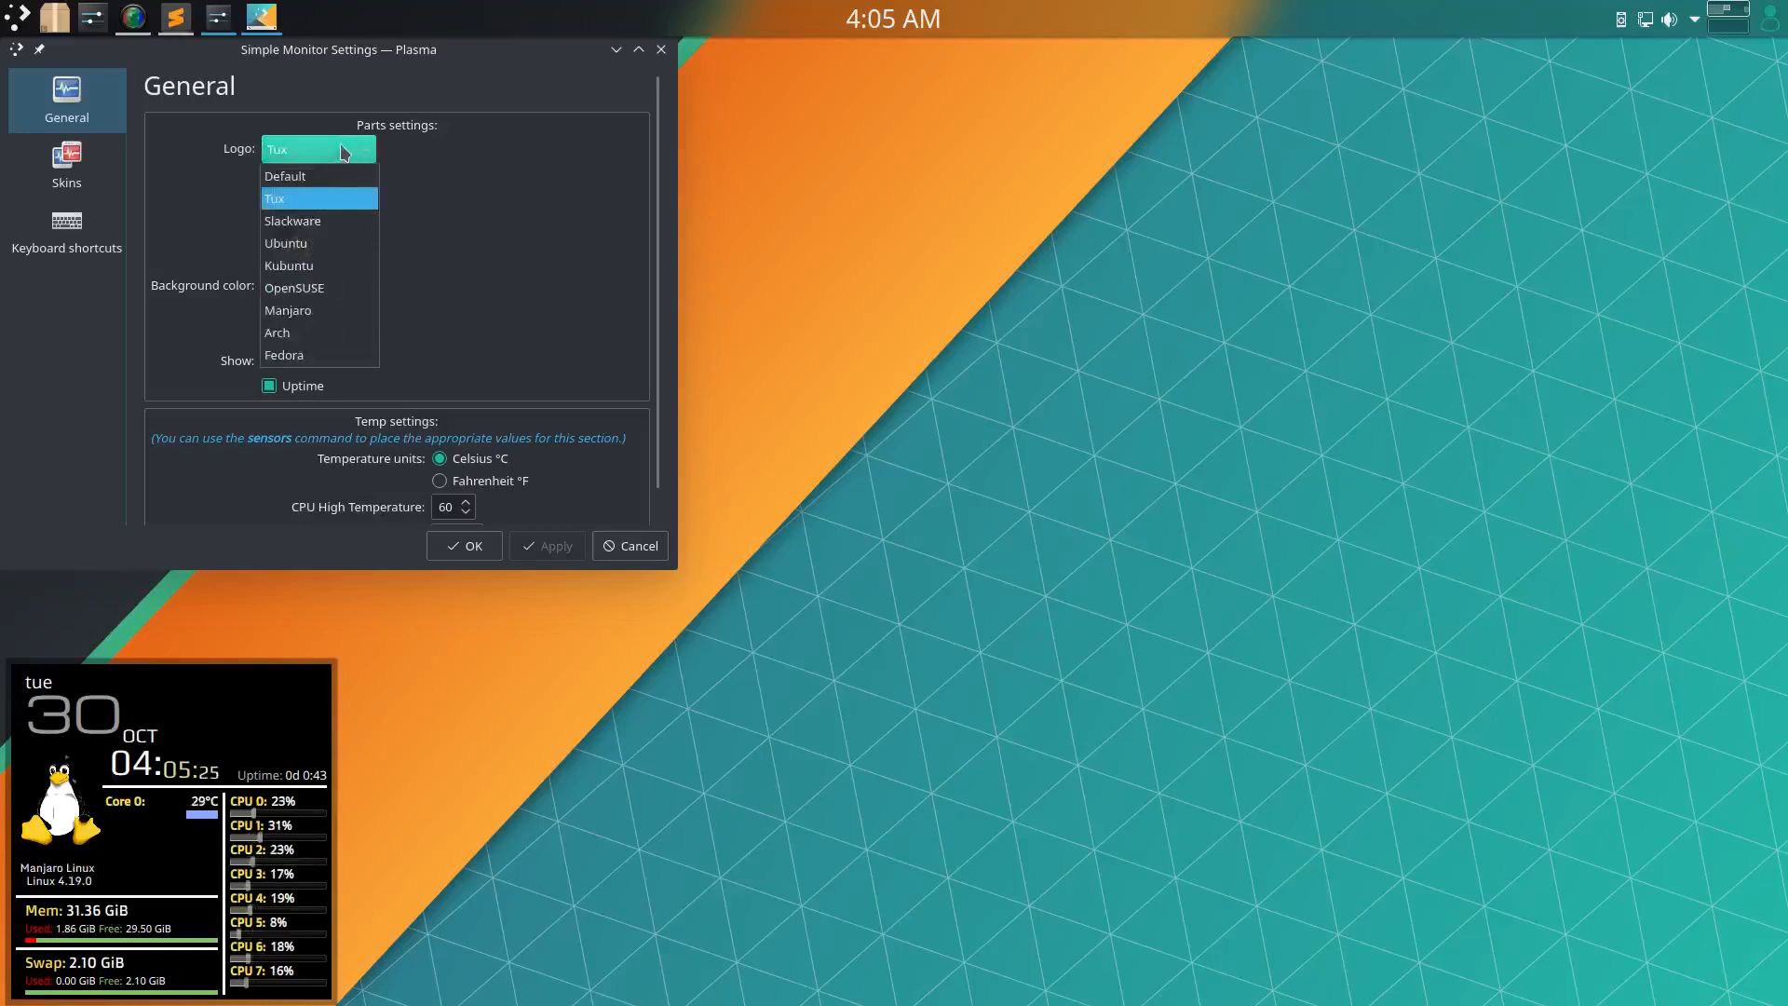
pyautogui.click(345, 151)
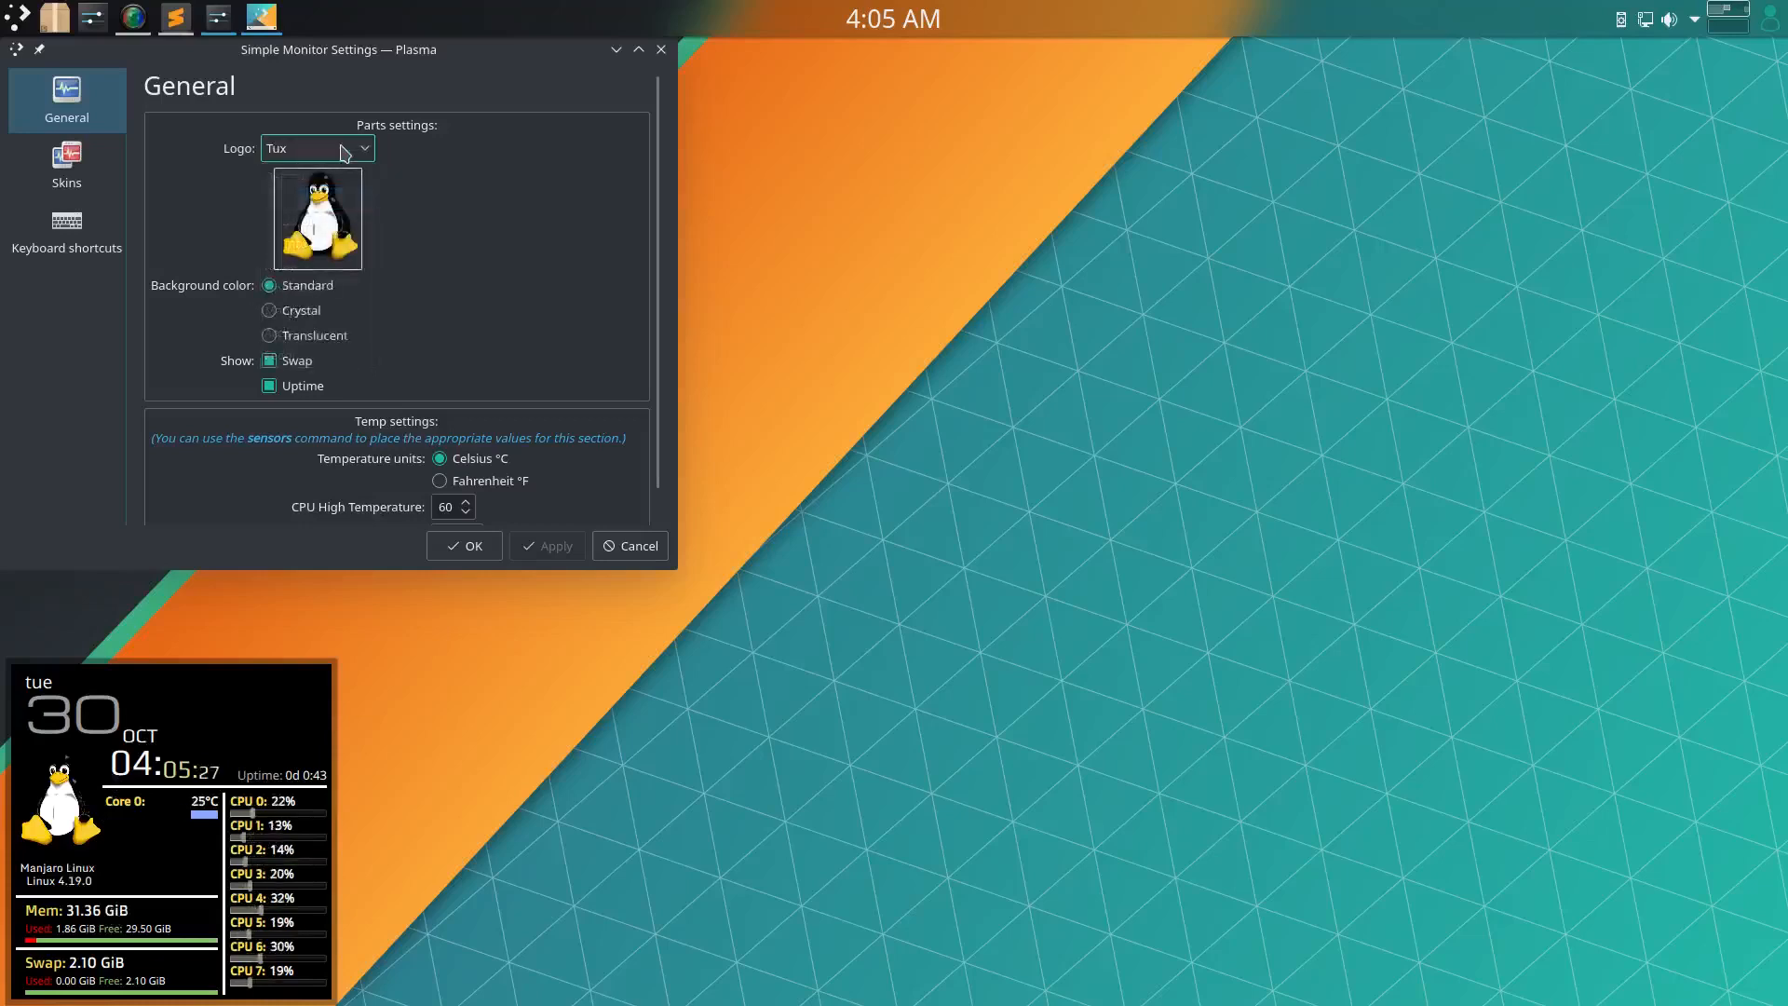
pyautogui.click(345, 151)
pyautogui.click(345, 151)
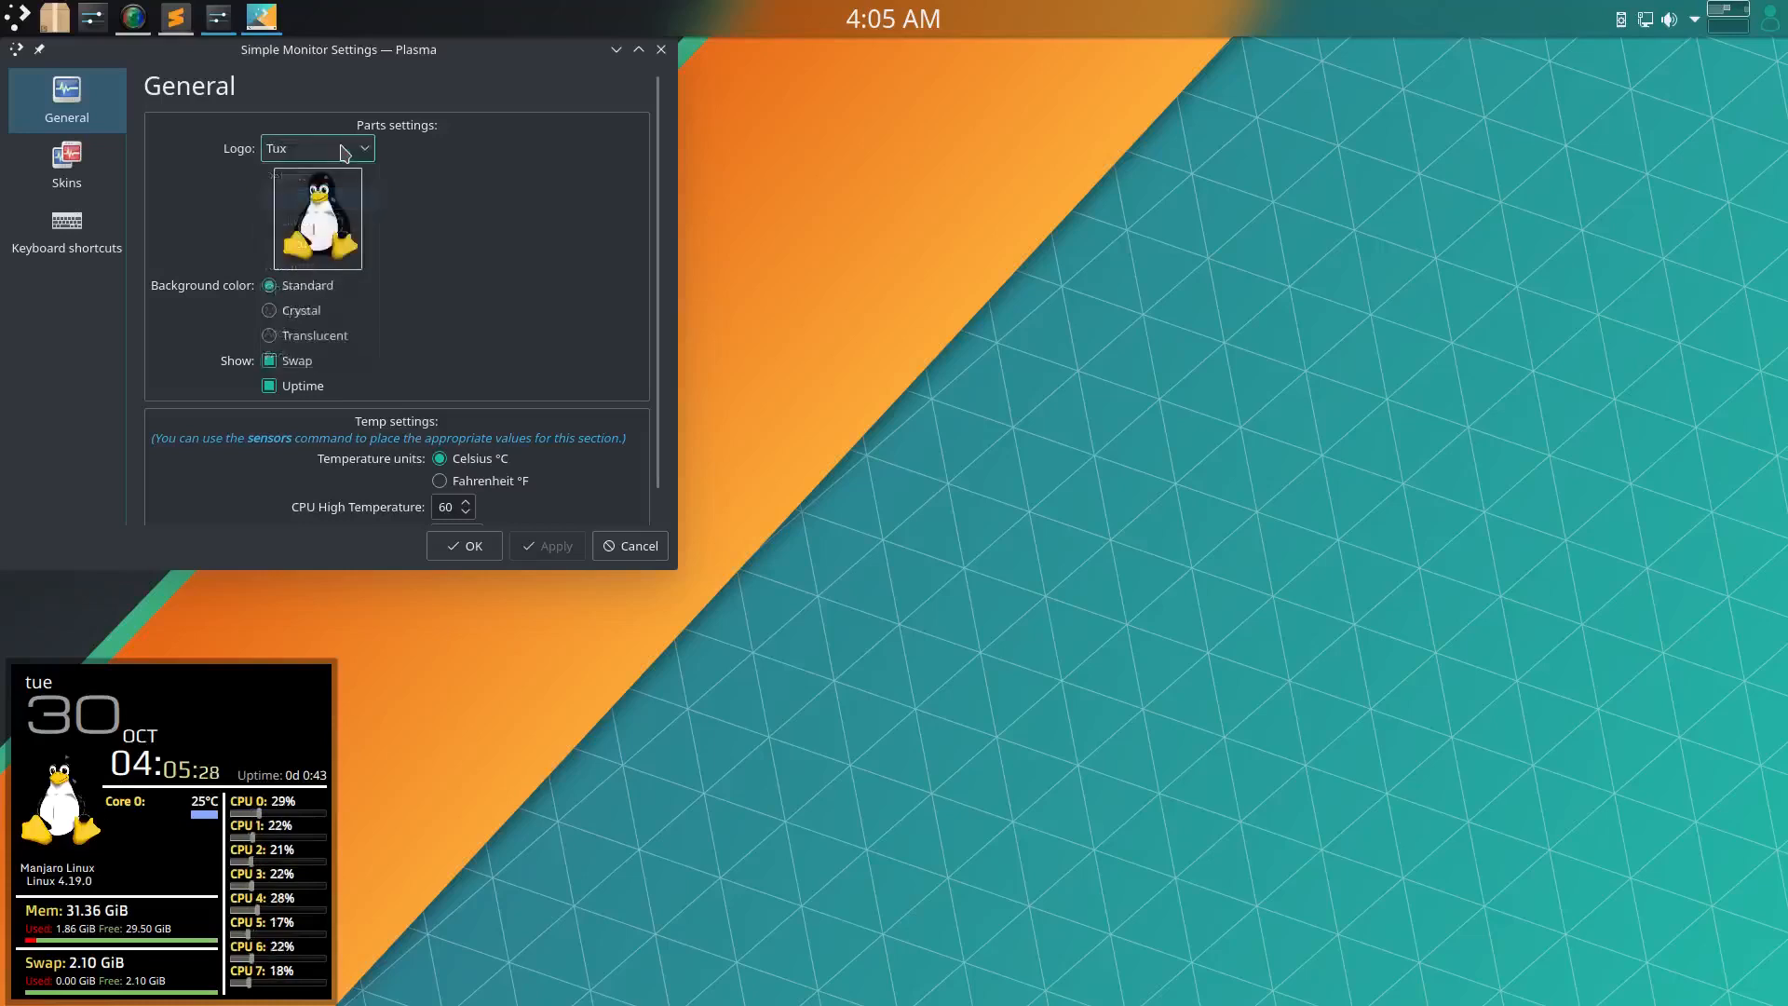
# Set the Simple Monitor widget's background color to Translucent, apply it and close its settings
pyautogui.click(271, 336)
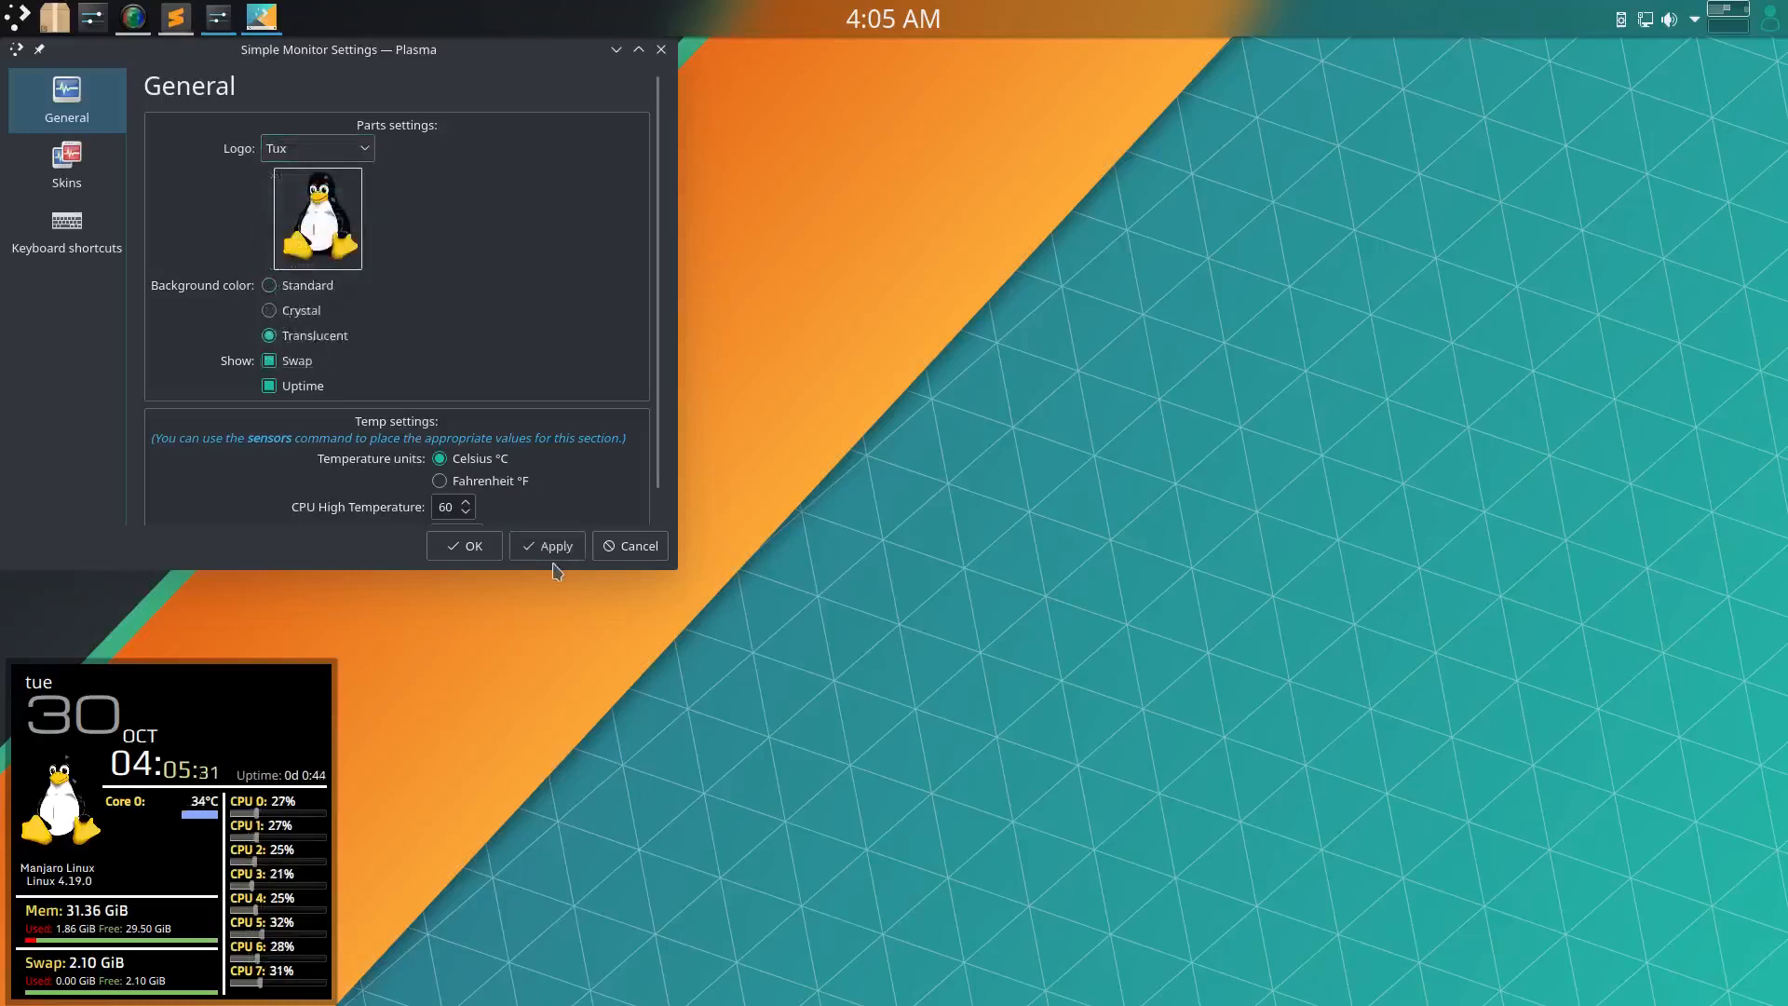
pyautogui.click(548, 547)
pyautogui.click(468, 547)
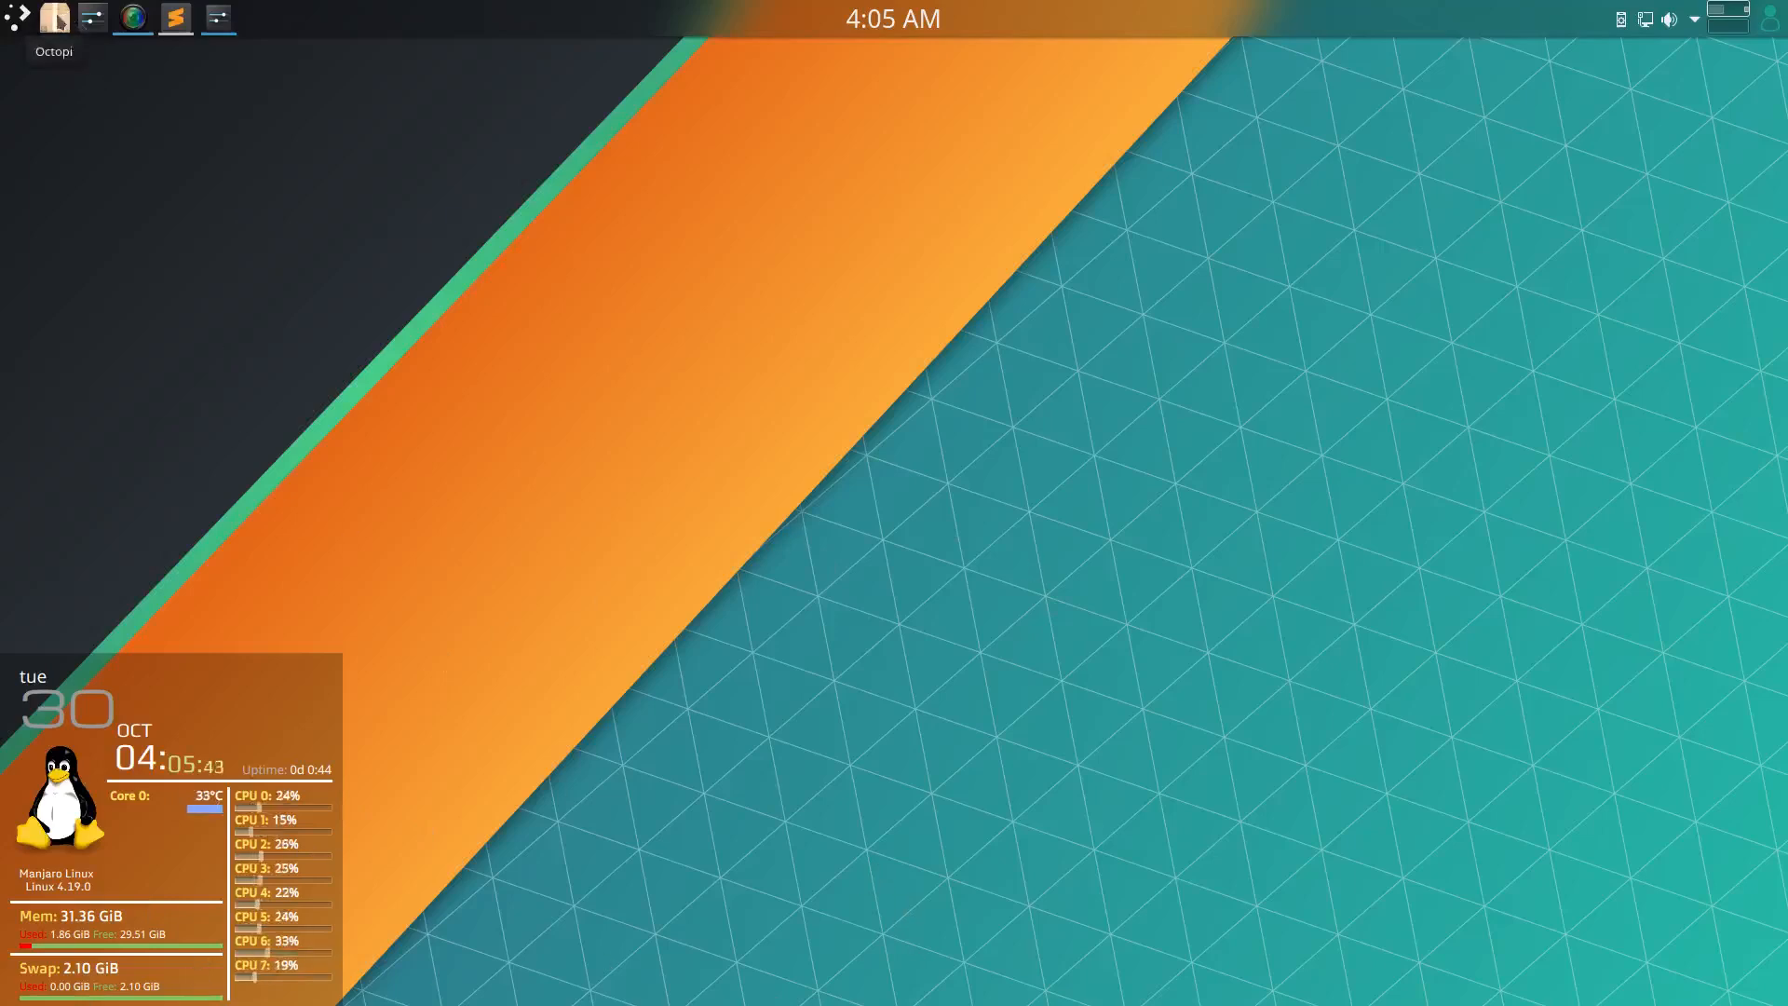
# Open Dolphin maximized with a split view and show the hidden files of the home folder in the first pane
pyautogui.click(9, 17)
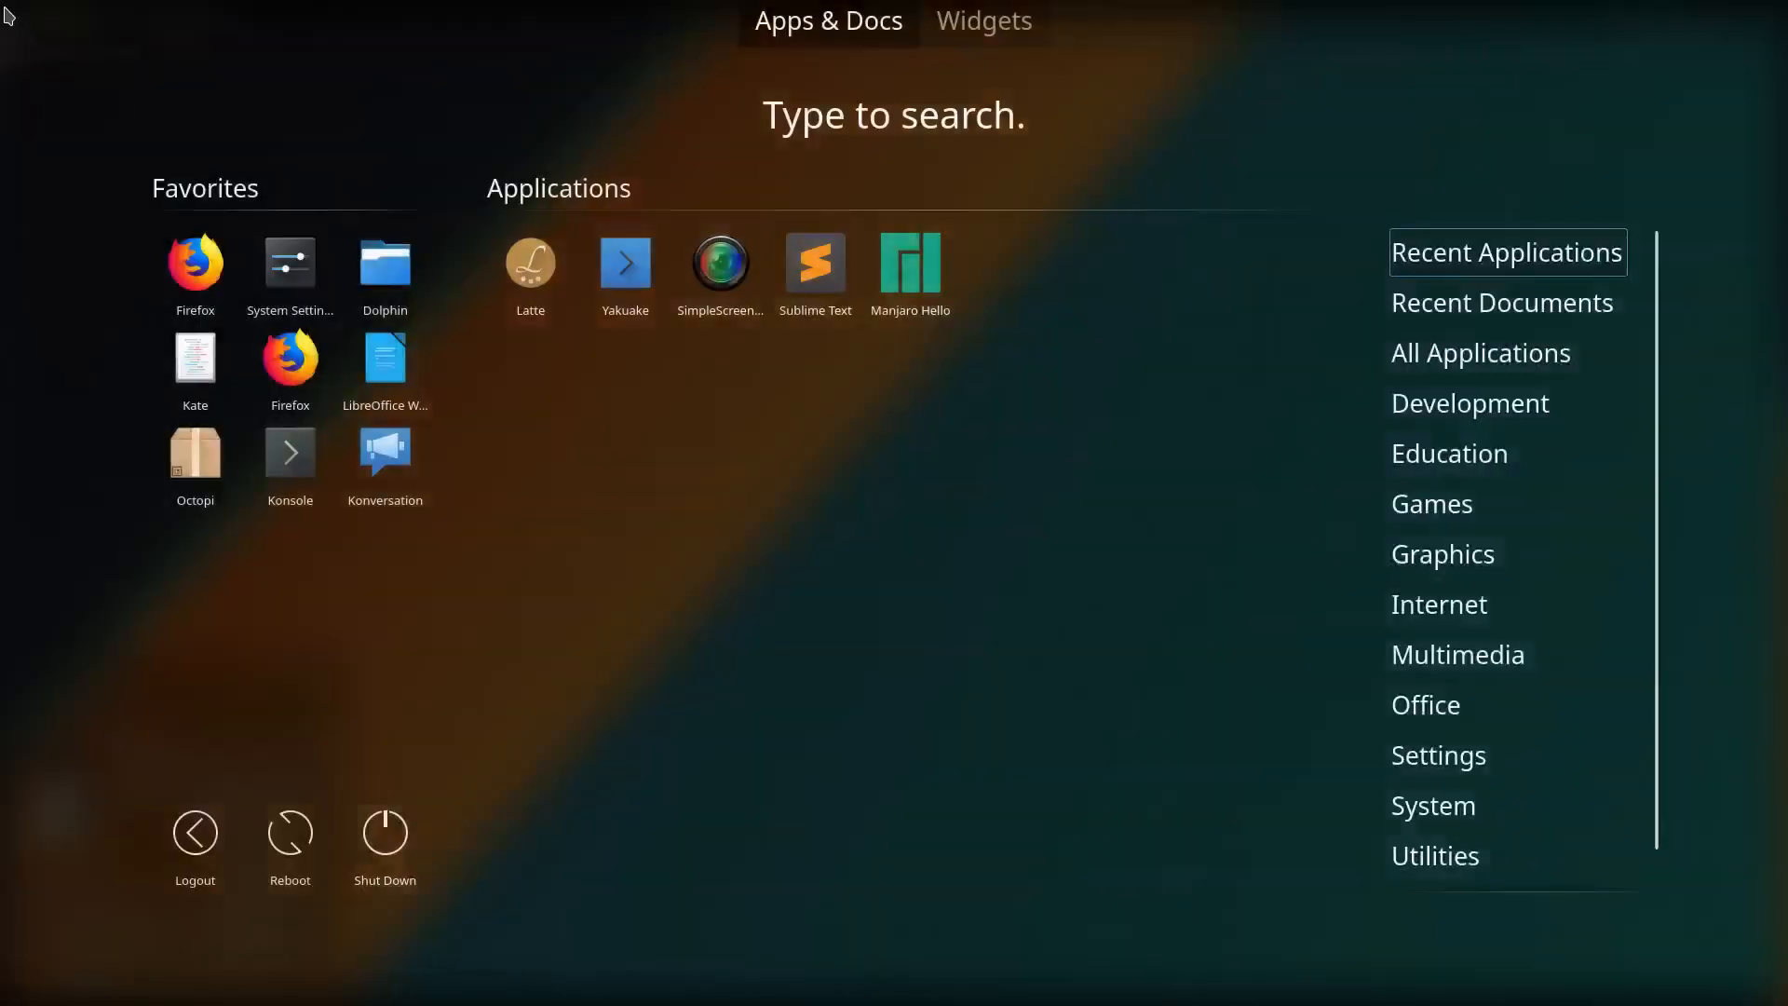
pyautogui.click(396, 266)
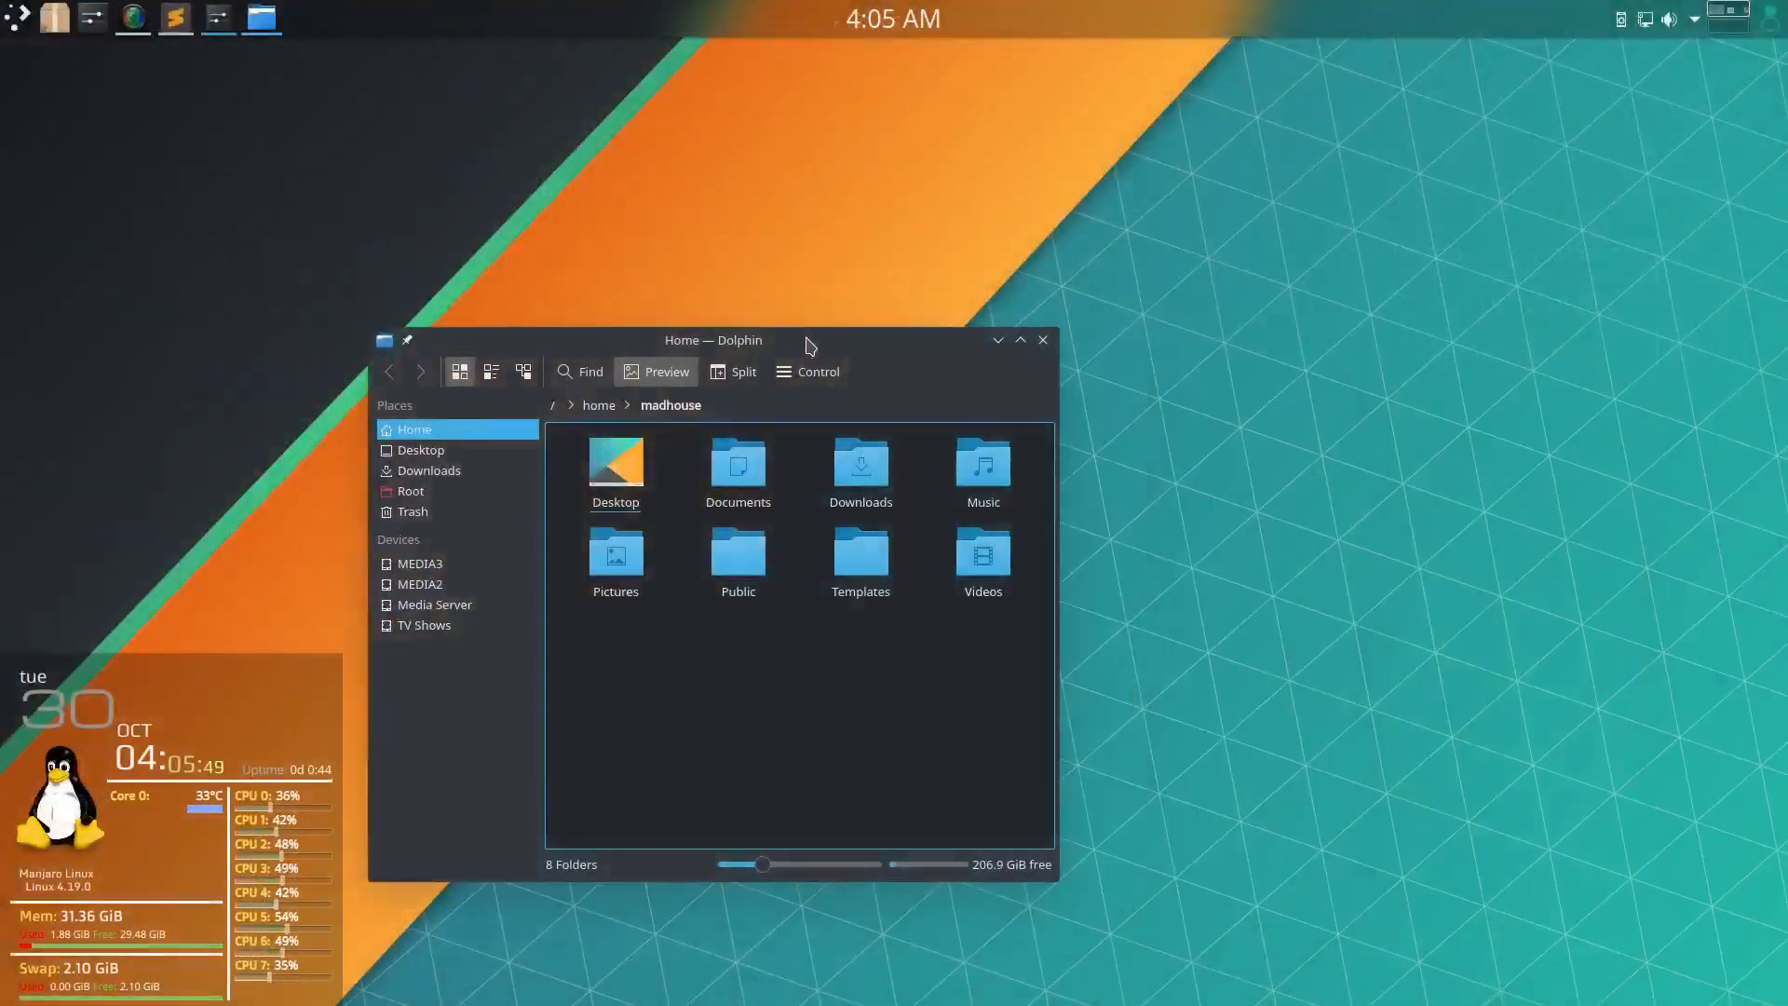
pyautogui.doubleClick(805, 343)
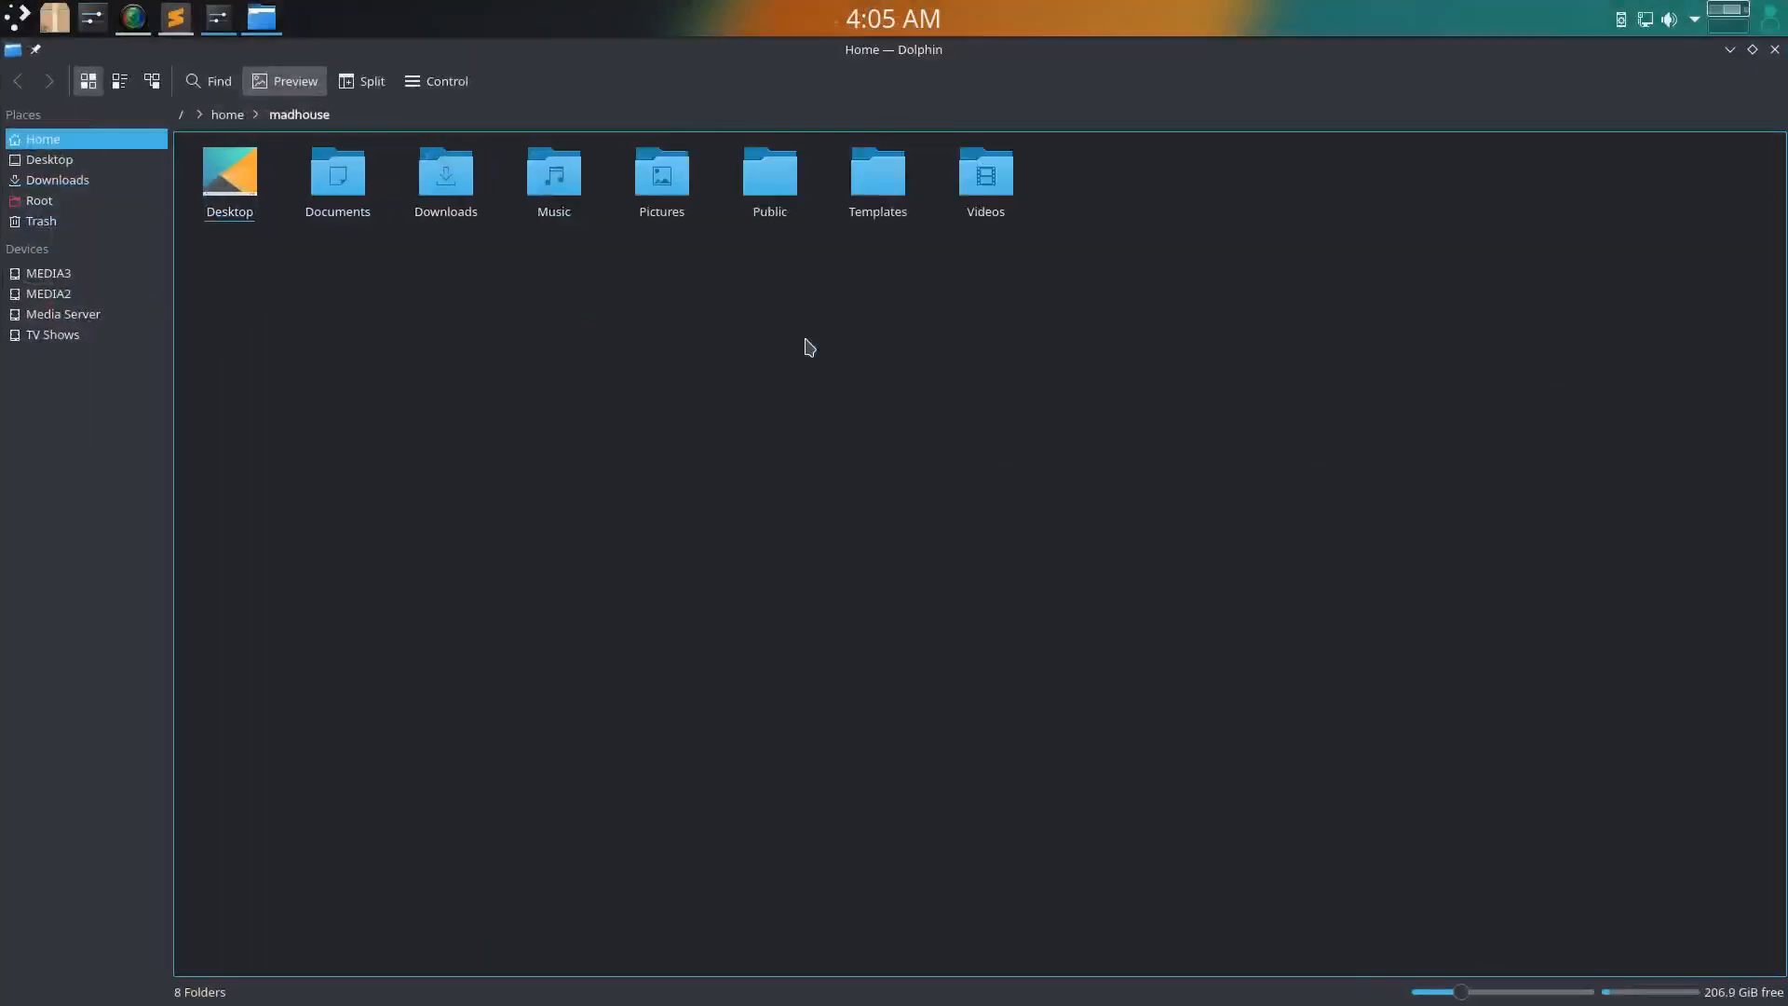
pyautogui.press('F3')
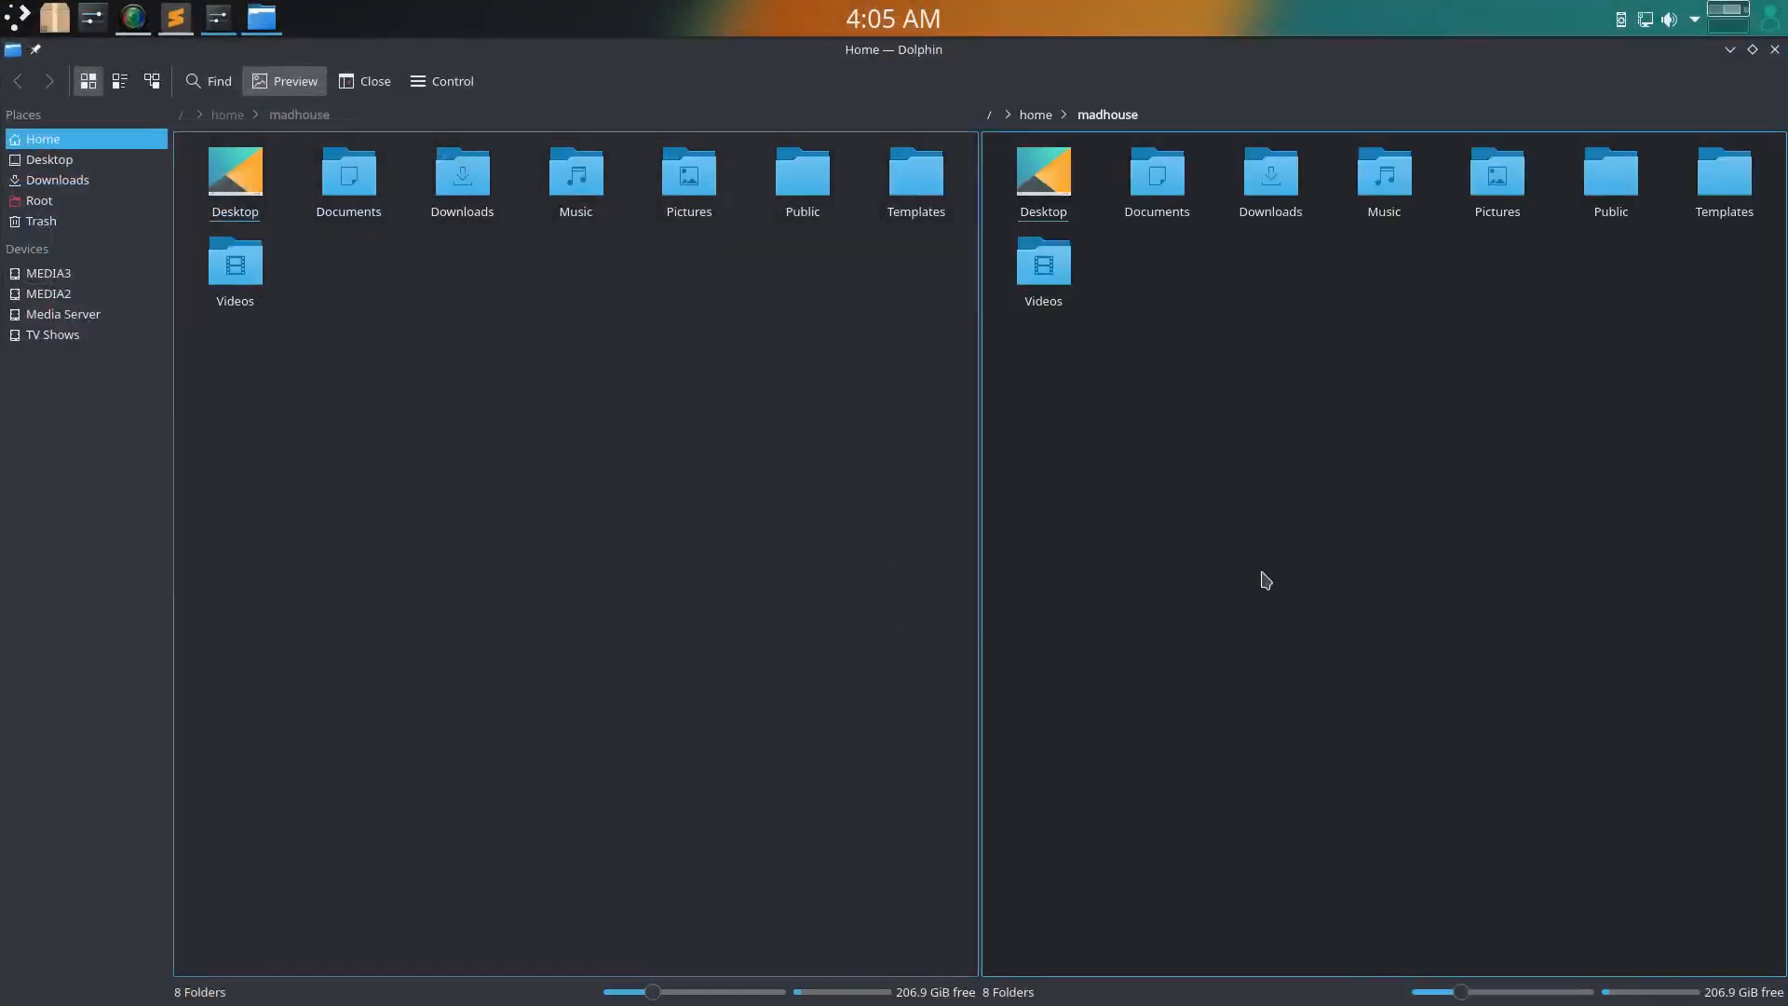
pyautogui.click(612, 580)
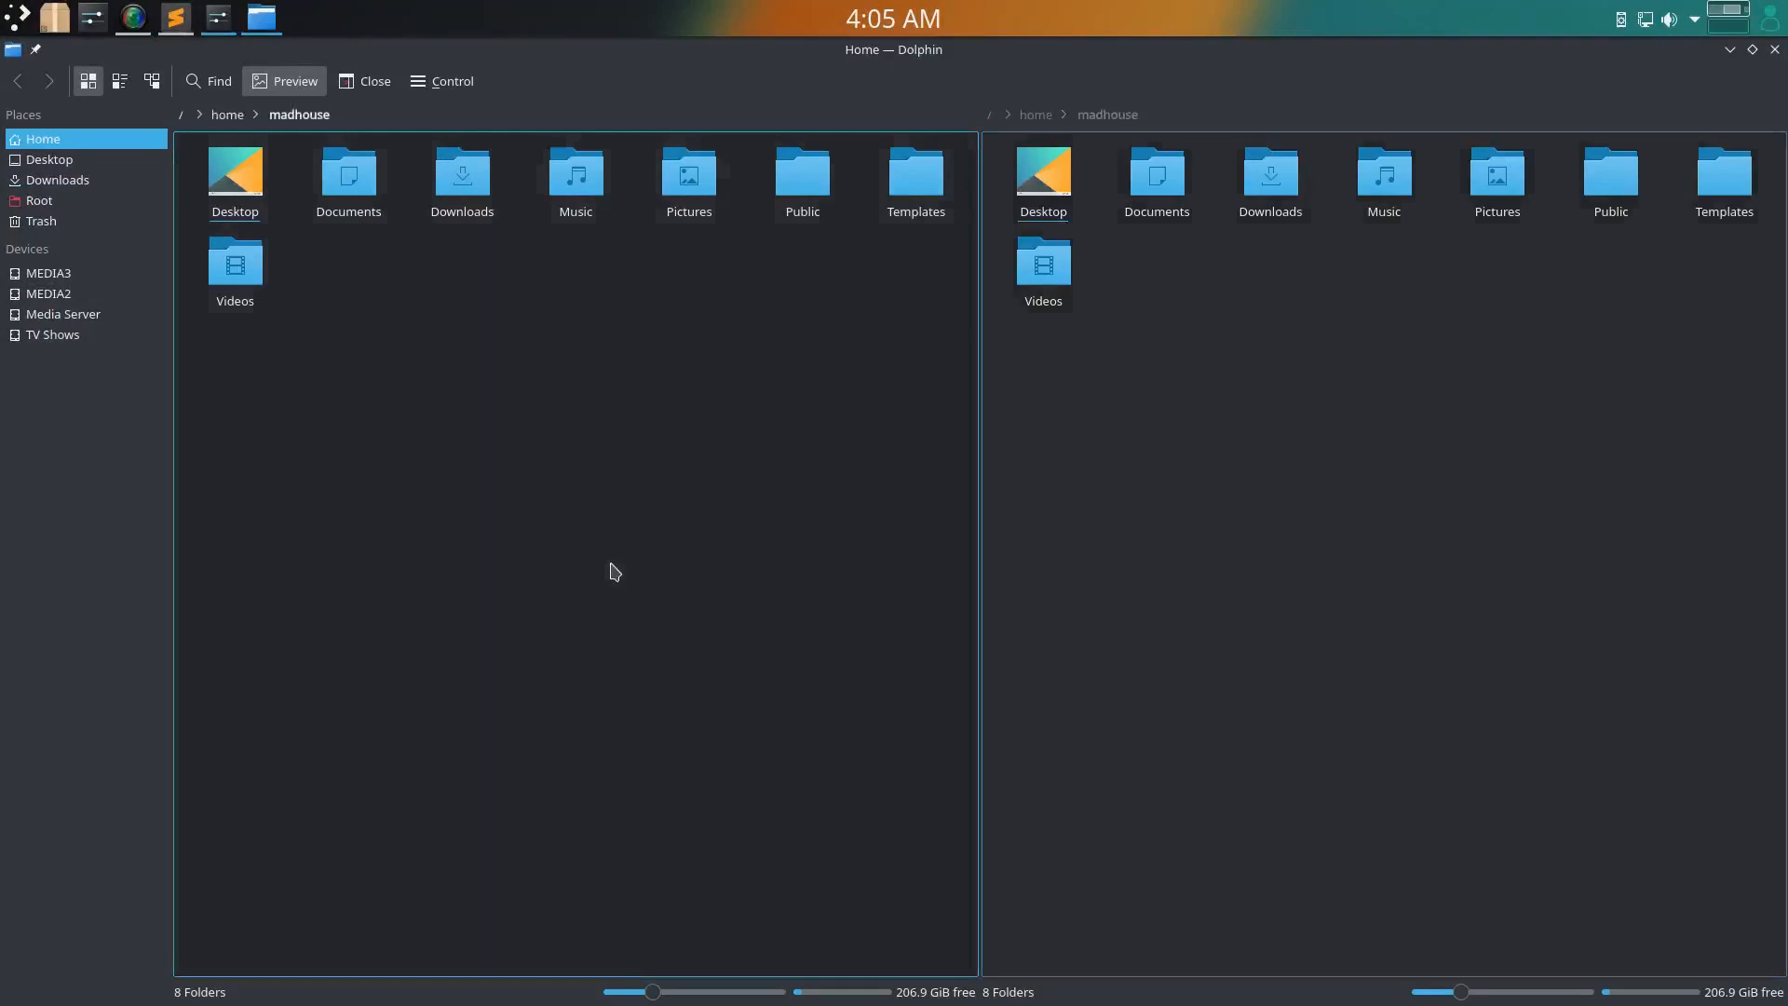
pyautogui.hotkey('ctrl', 'h')
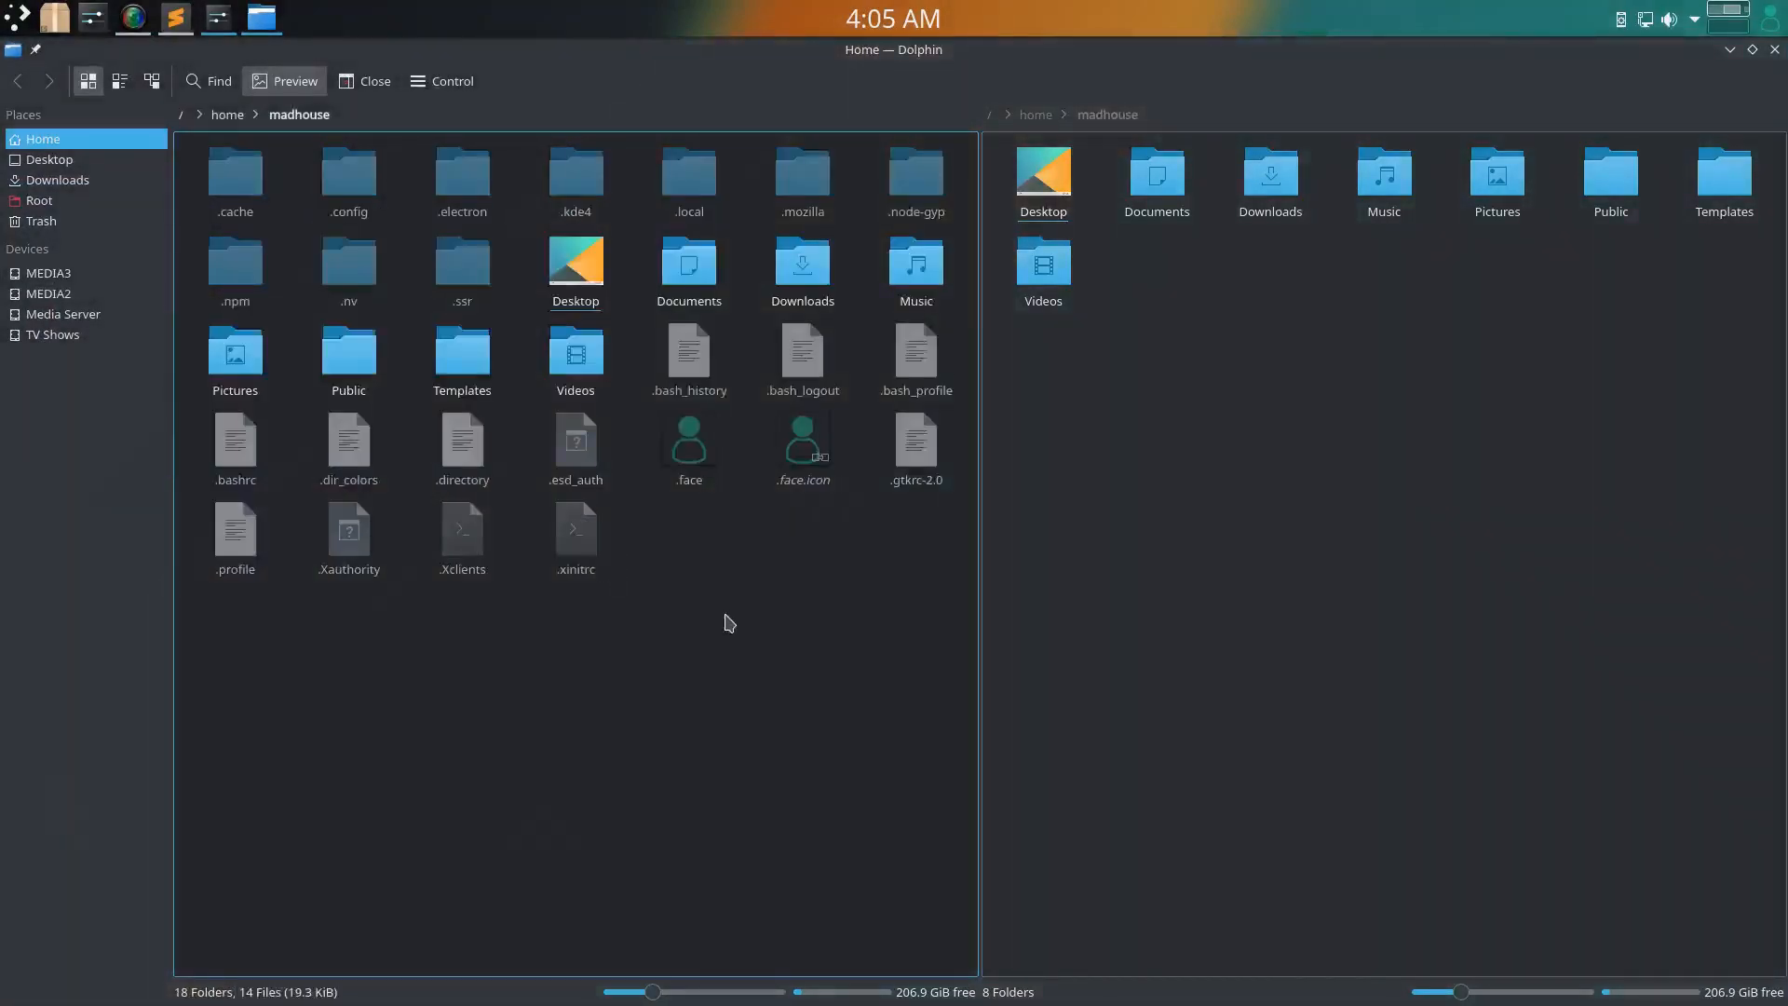
# Open the widget's image folder at .local/share/plasma/plasmoids/org.kde.simpleMonitor/contents/images in the first pane
pyautogui.click(699, 200)
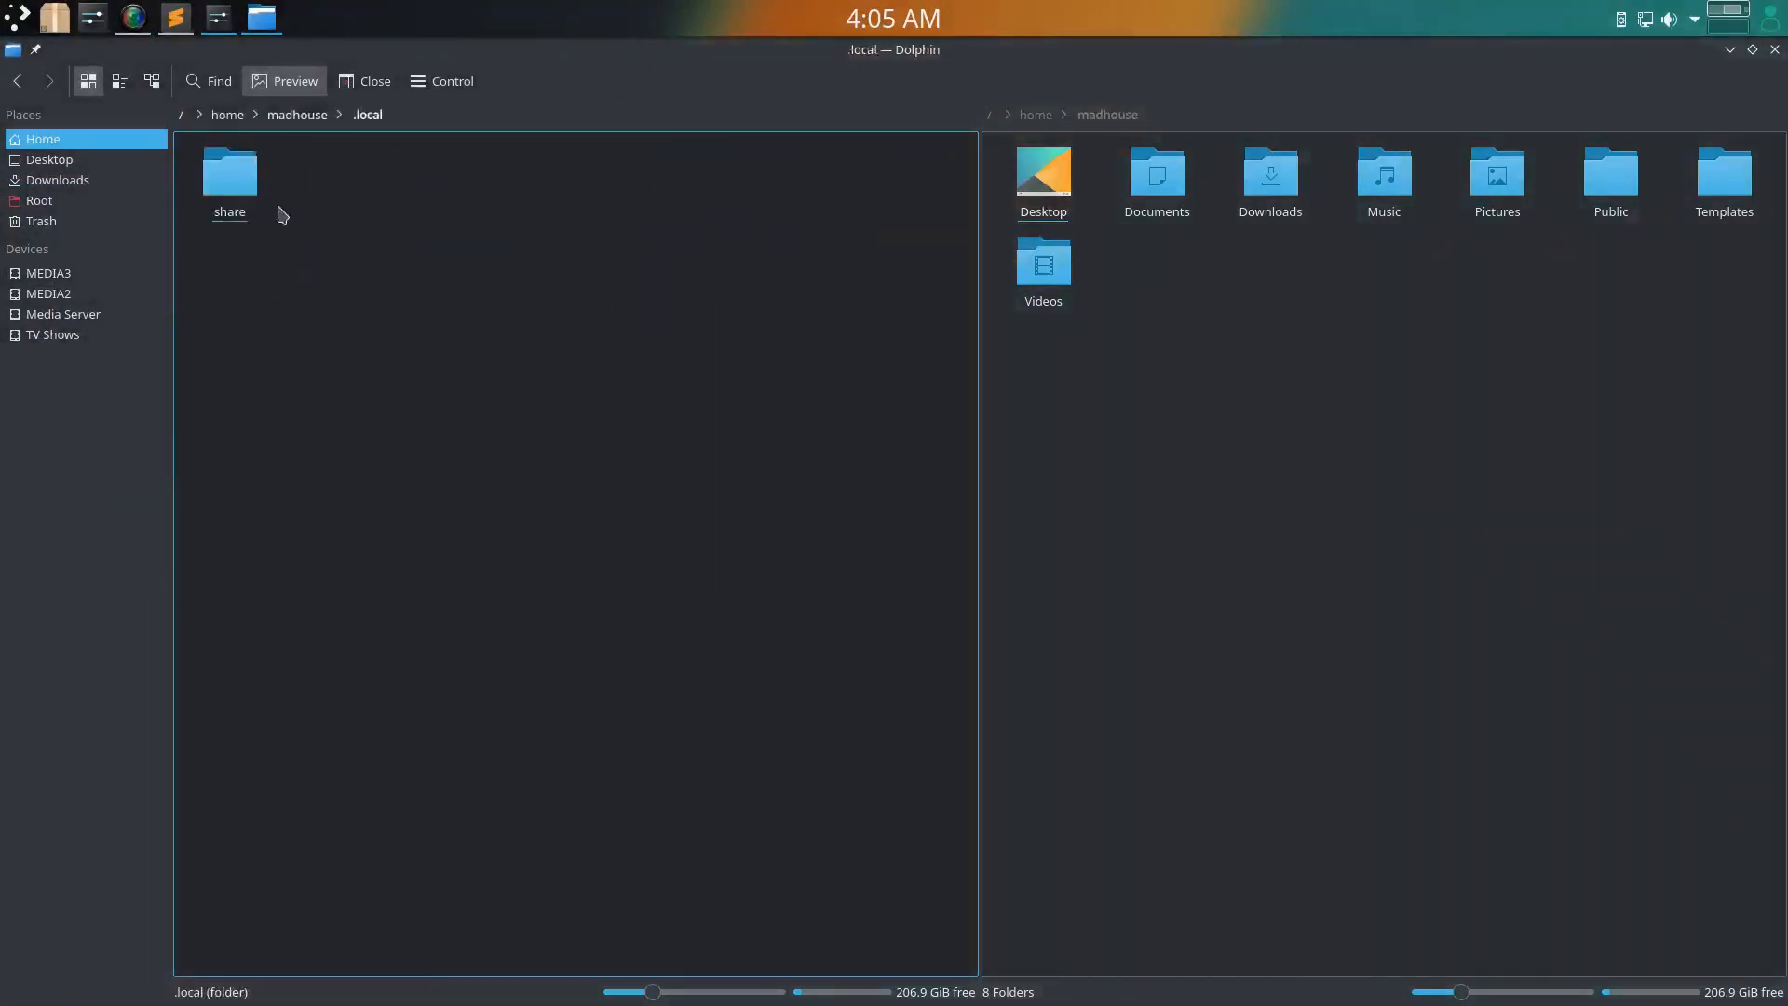
pyautogui.click(230, 179)
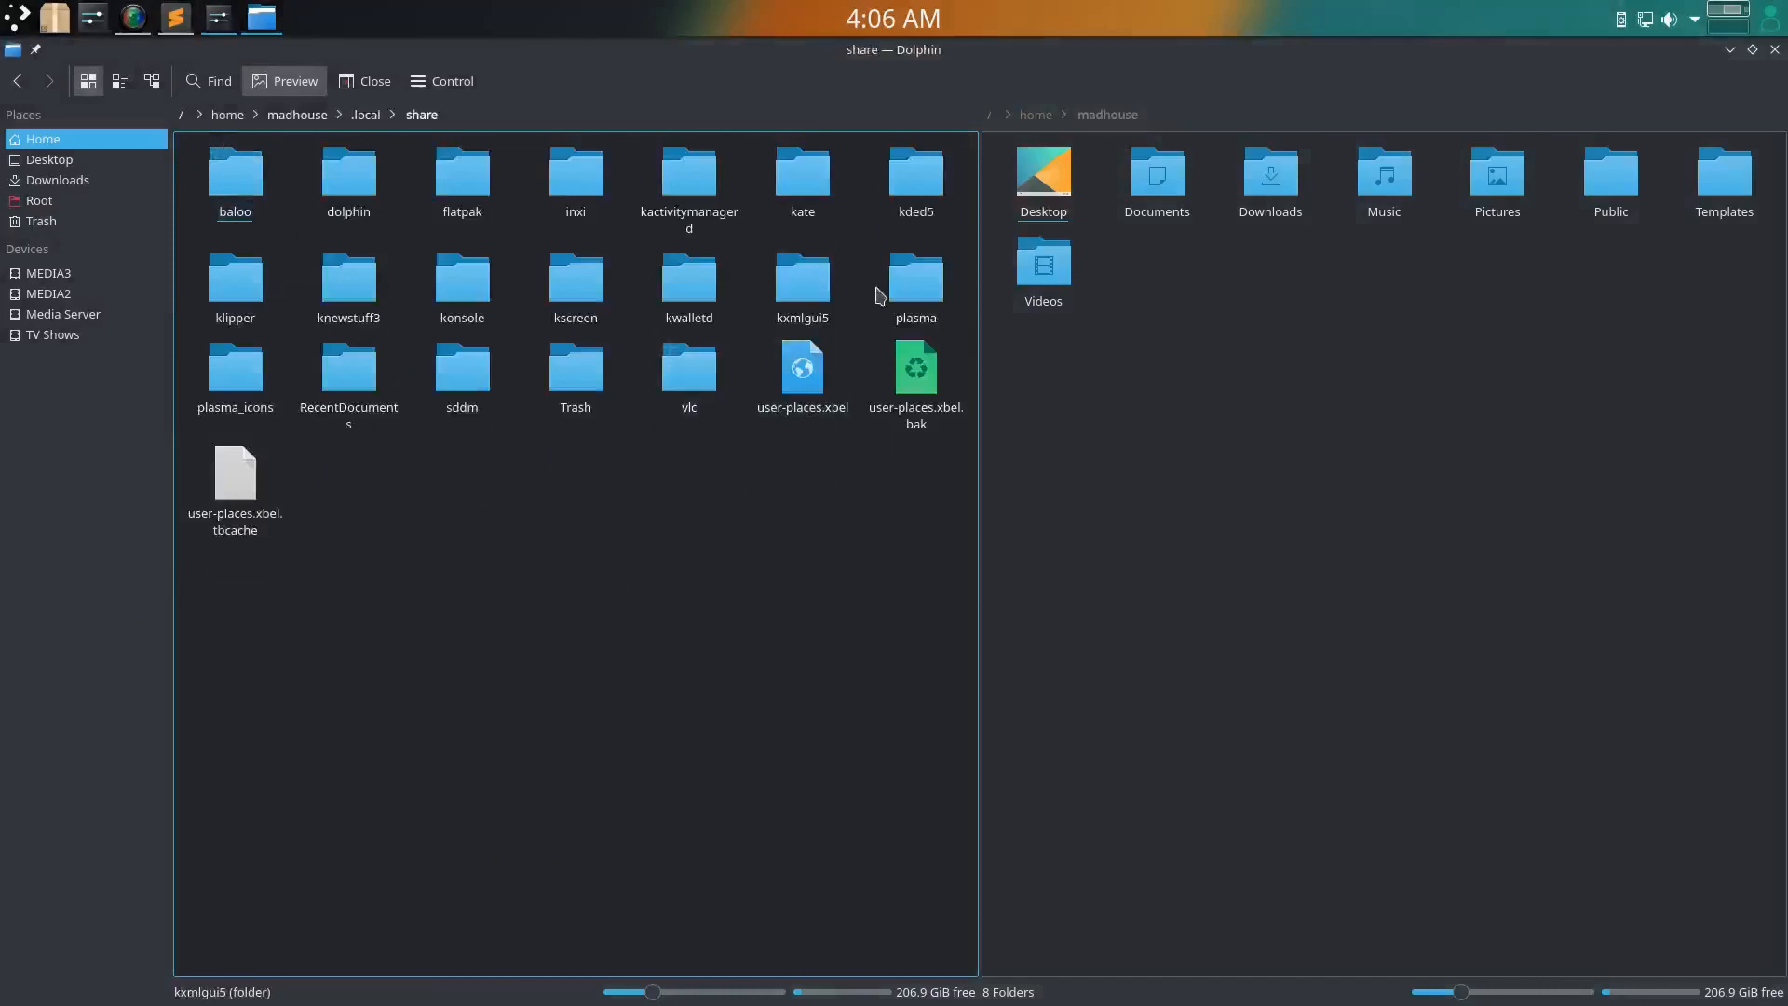
pyautogui.click(914, 279)
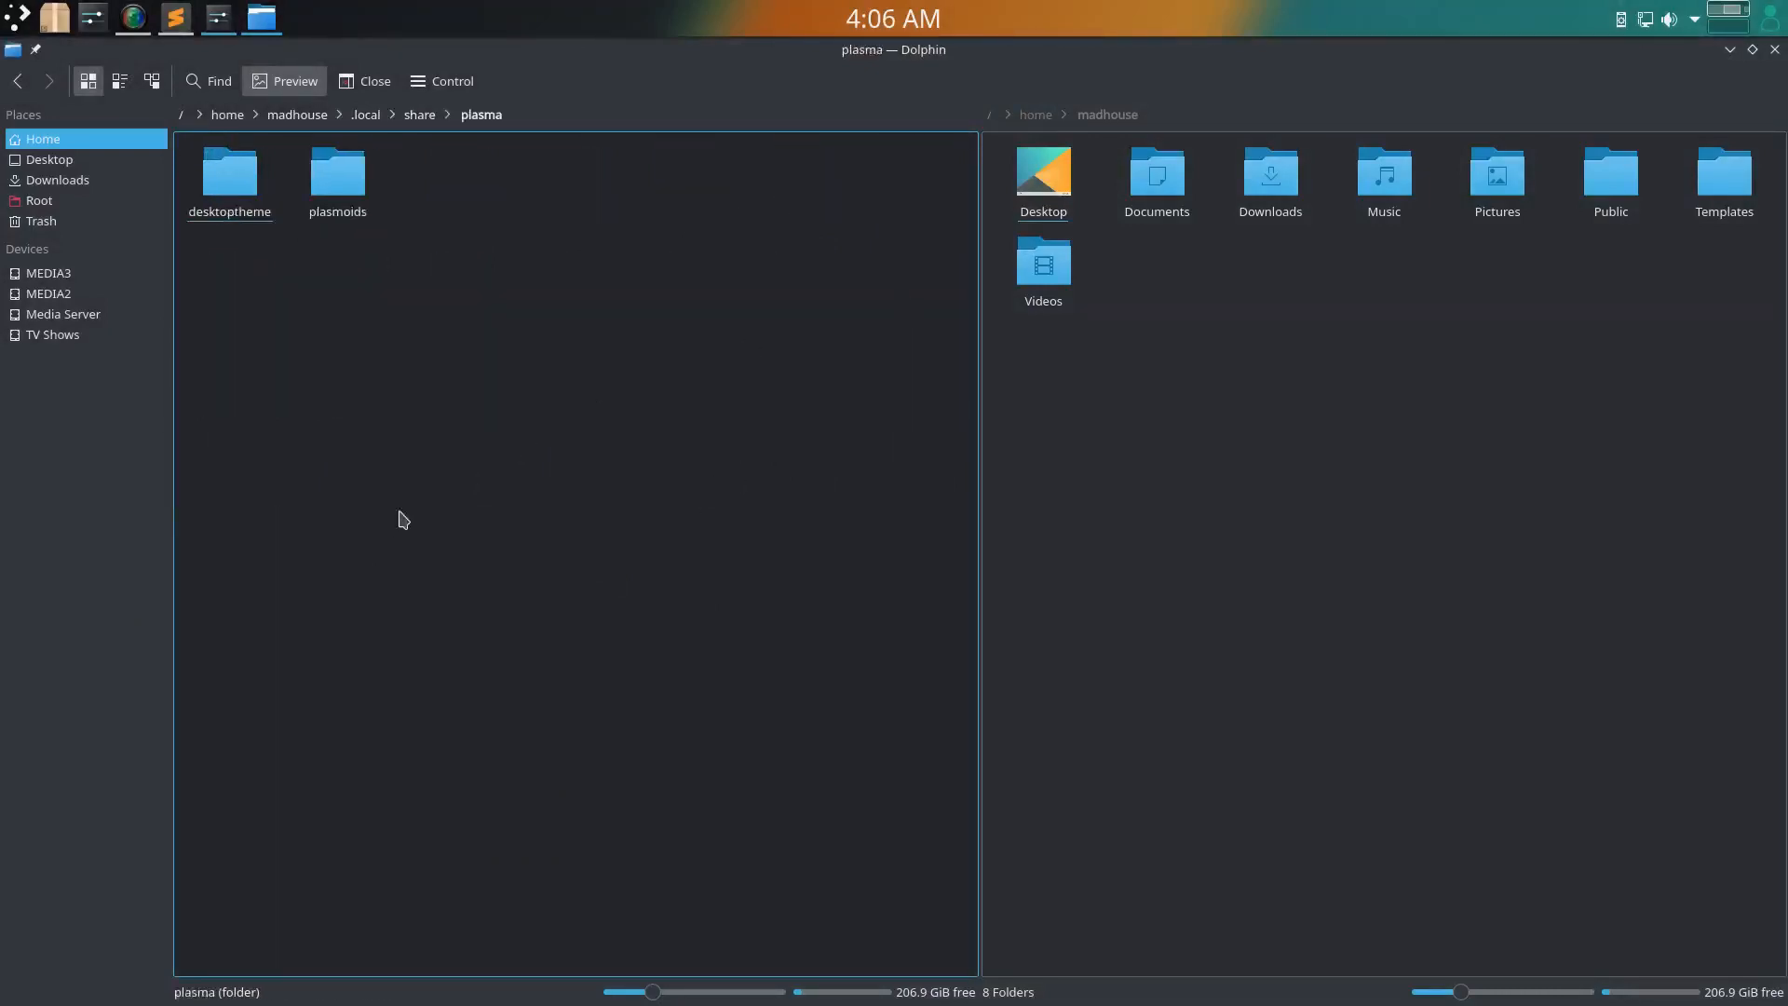
pyautogui.click(335, 203)
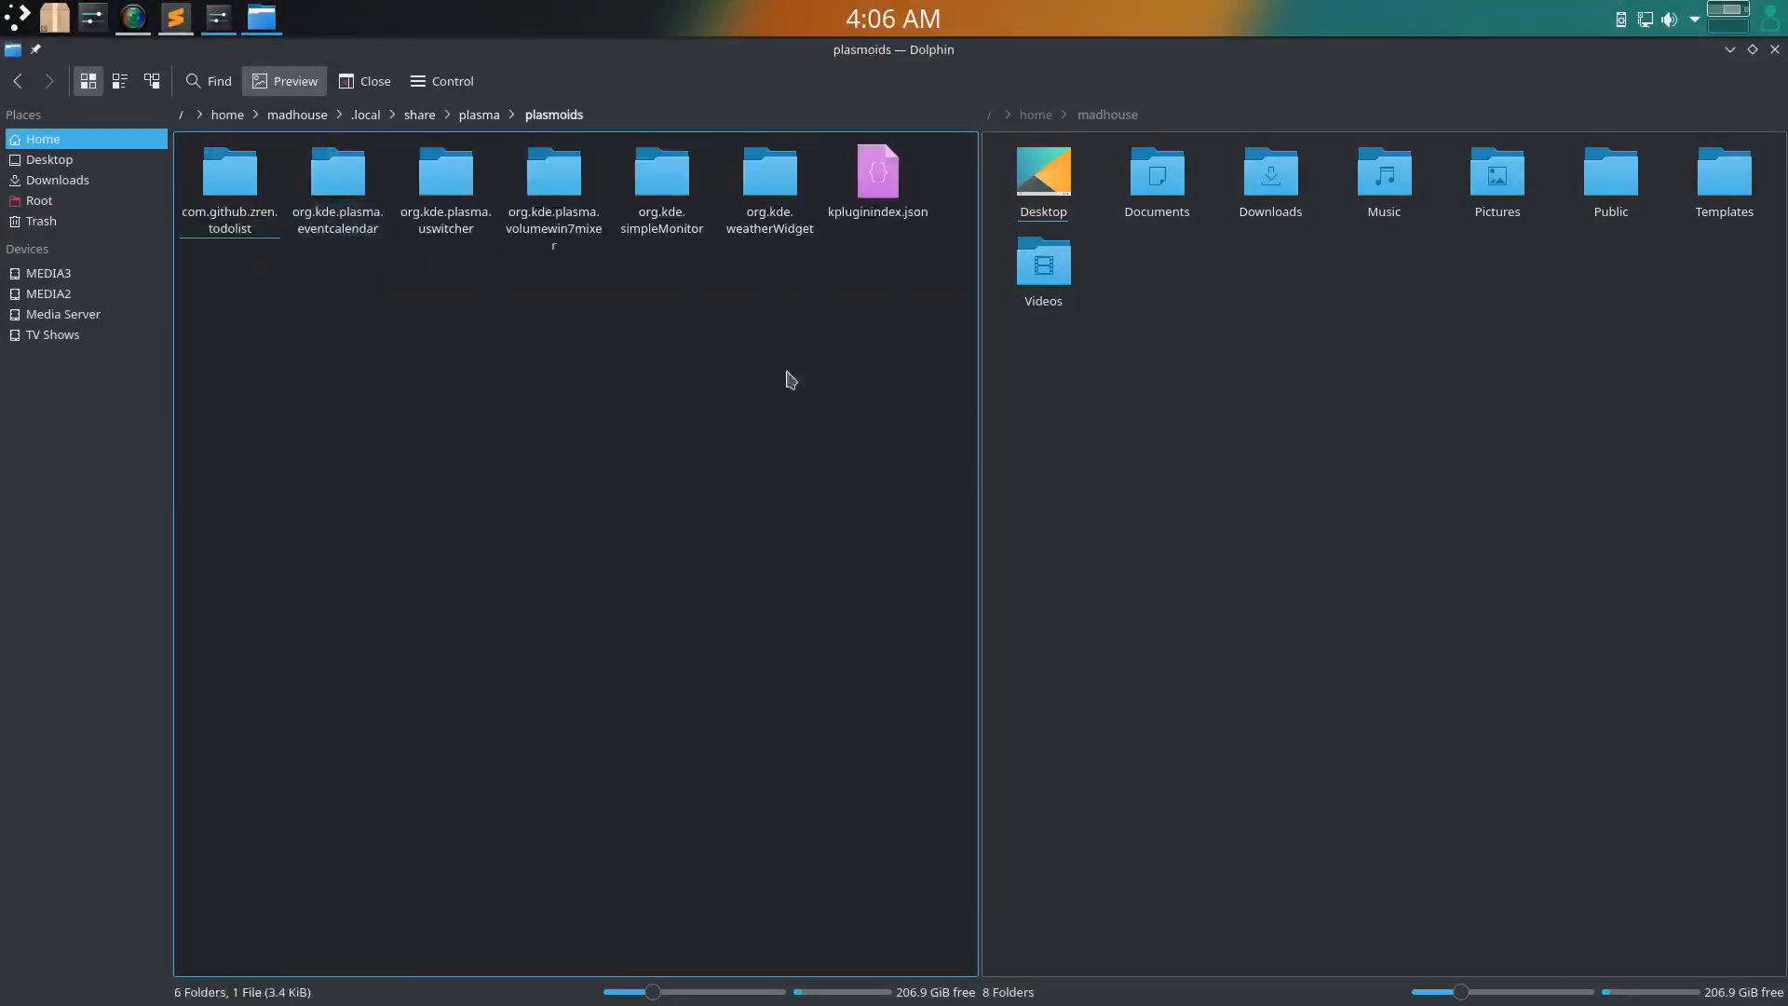
pyautogui.click(671, 228)
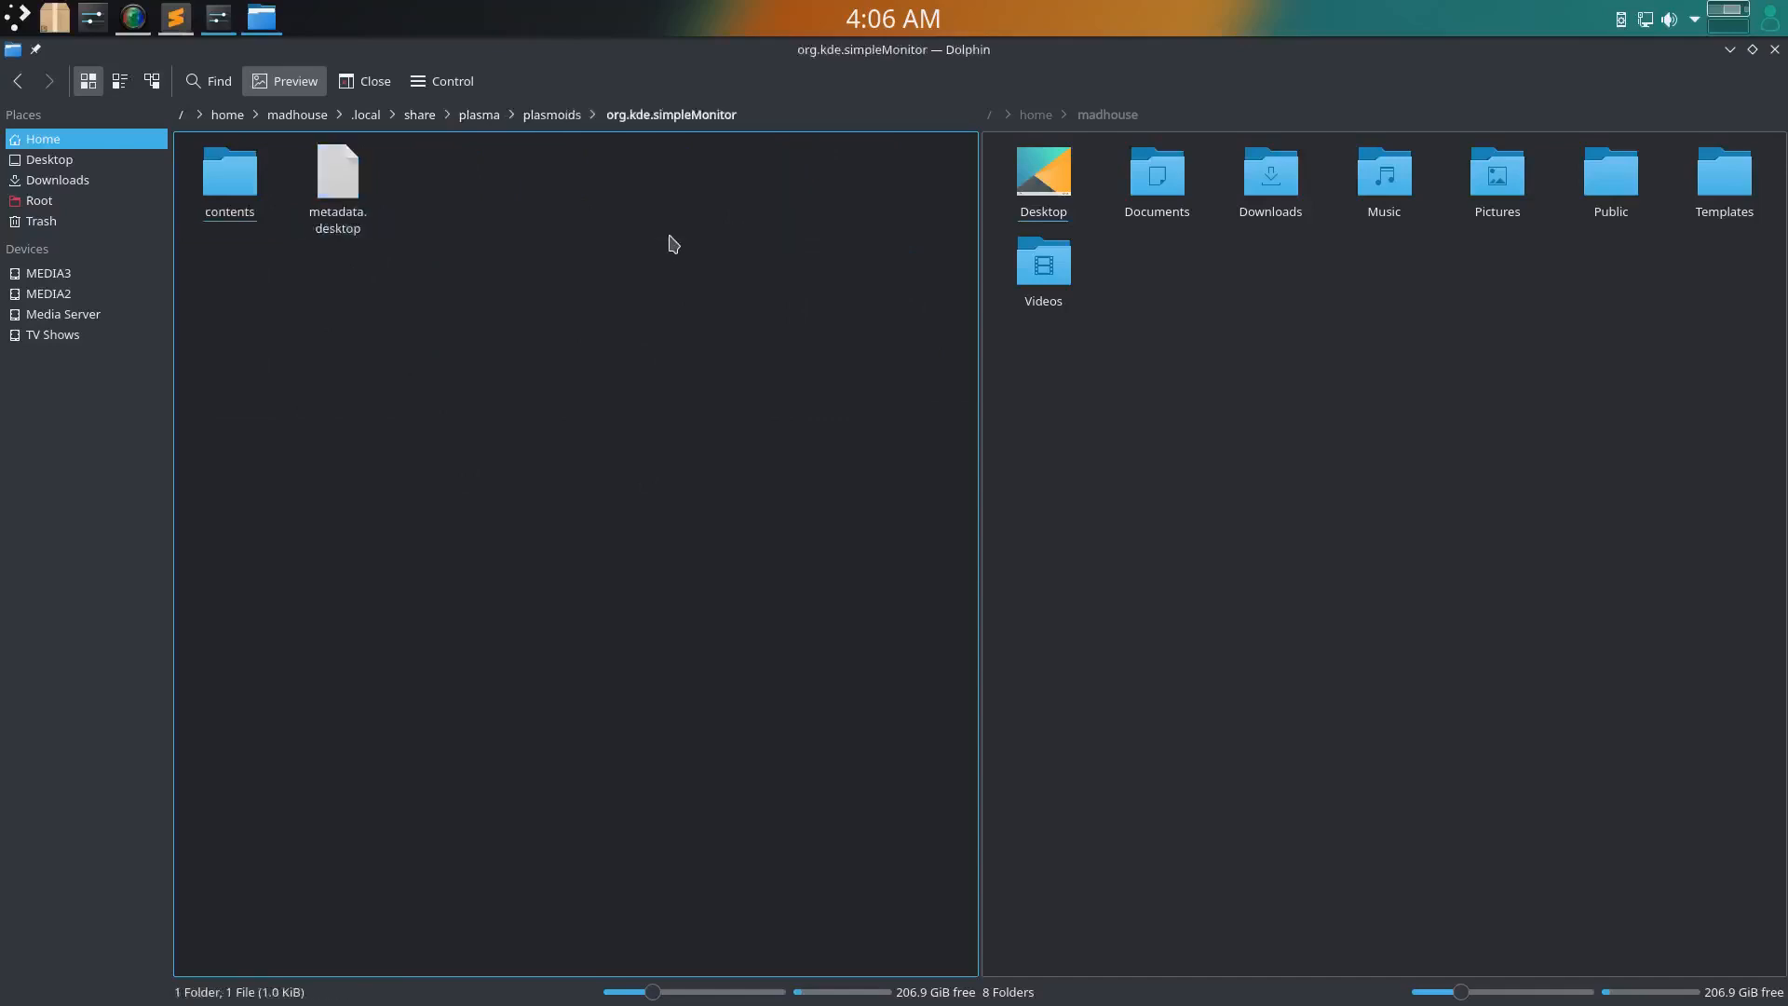
pyautogui.click(233, 220)
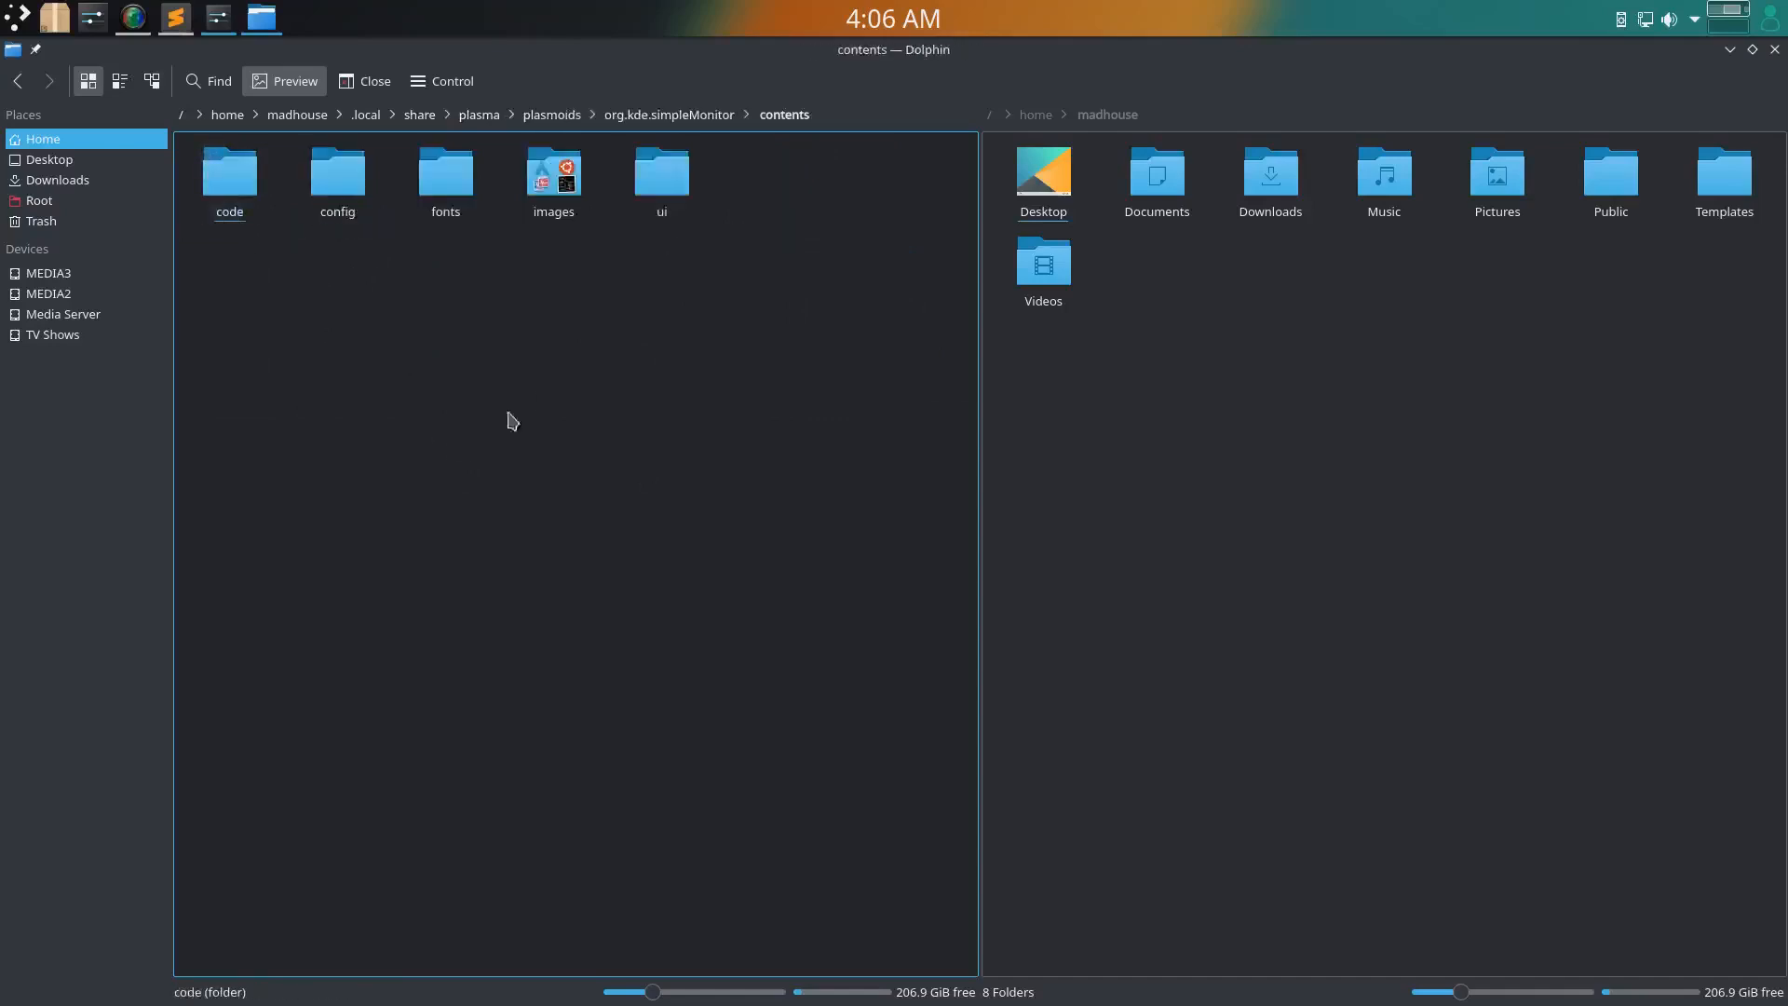
pyautogui.click(547, 180)
# Open the folder /media/Backups/REFORMAT/Programs/Simple System Monitor in the second pane
pyautogui.click(1360, 483)
pyautogui.click(53, 338)
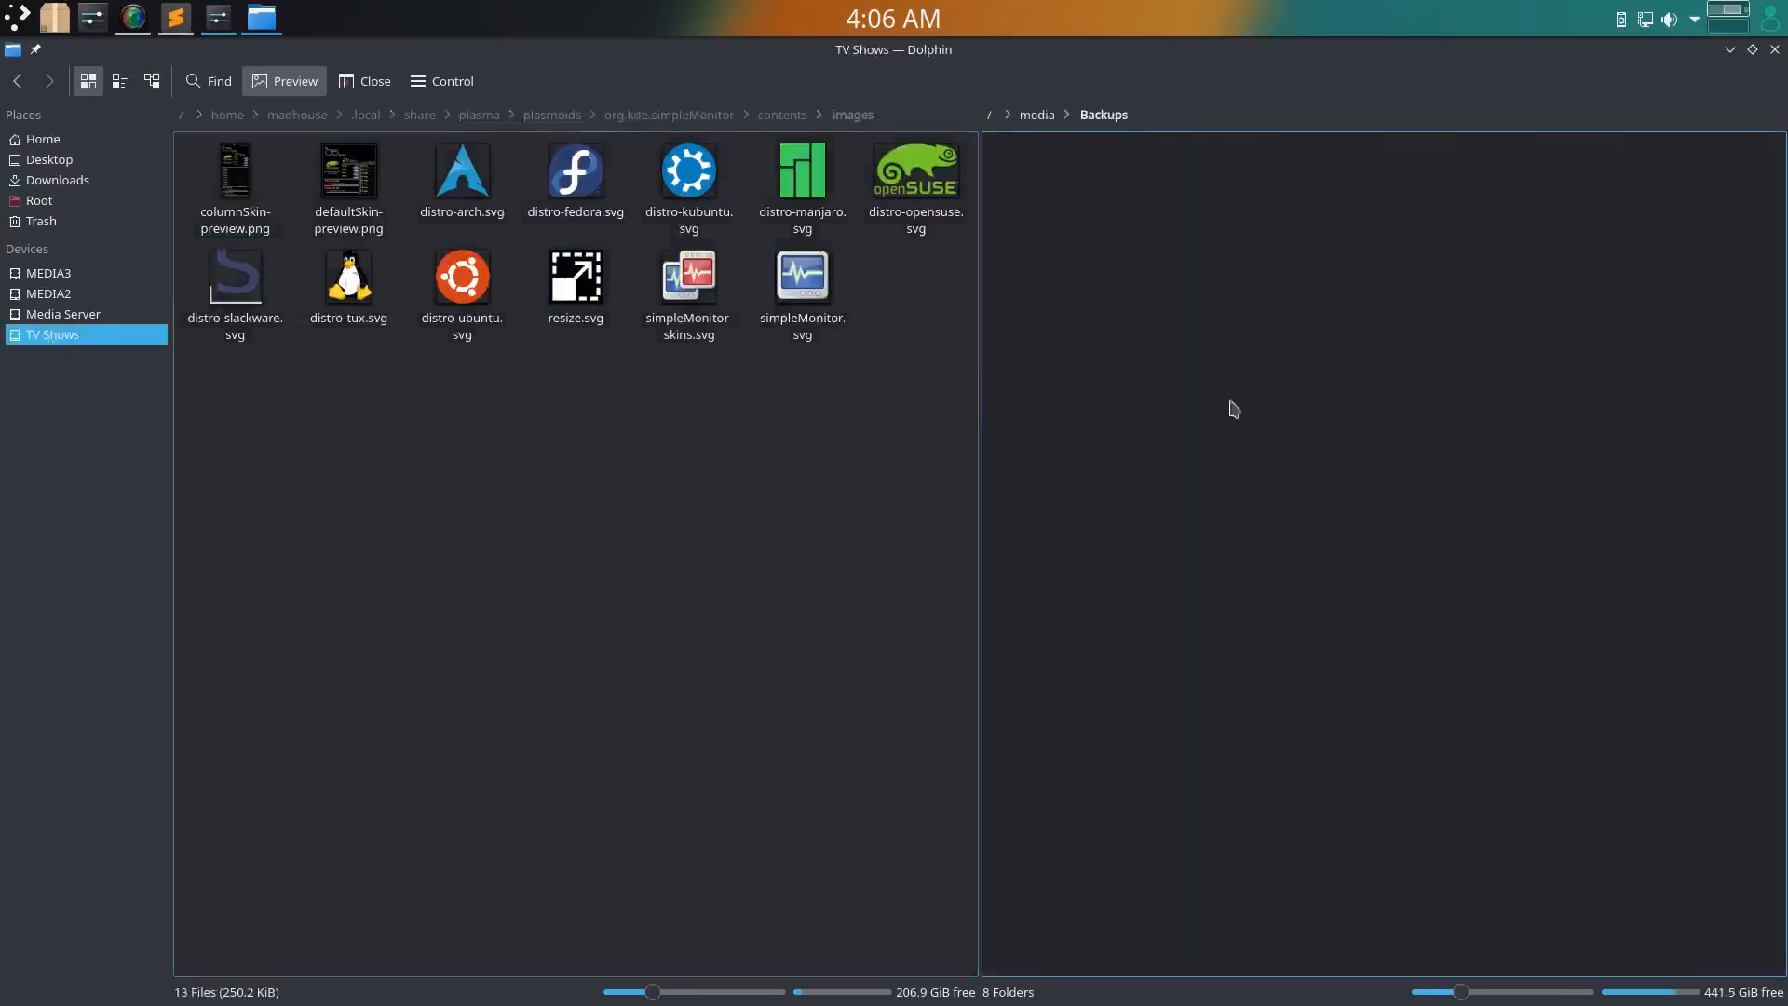
pyautogui.click(1471, 213)
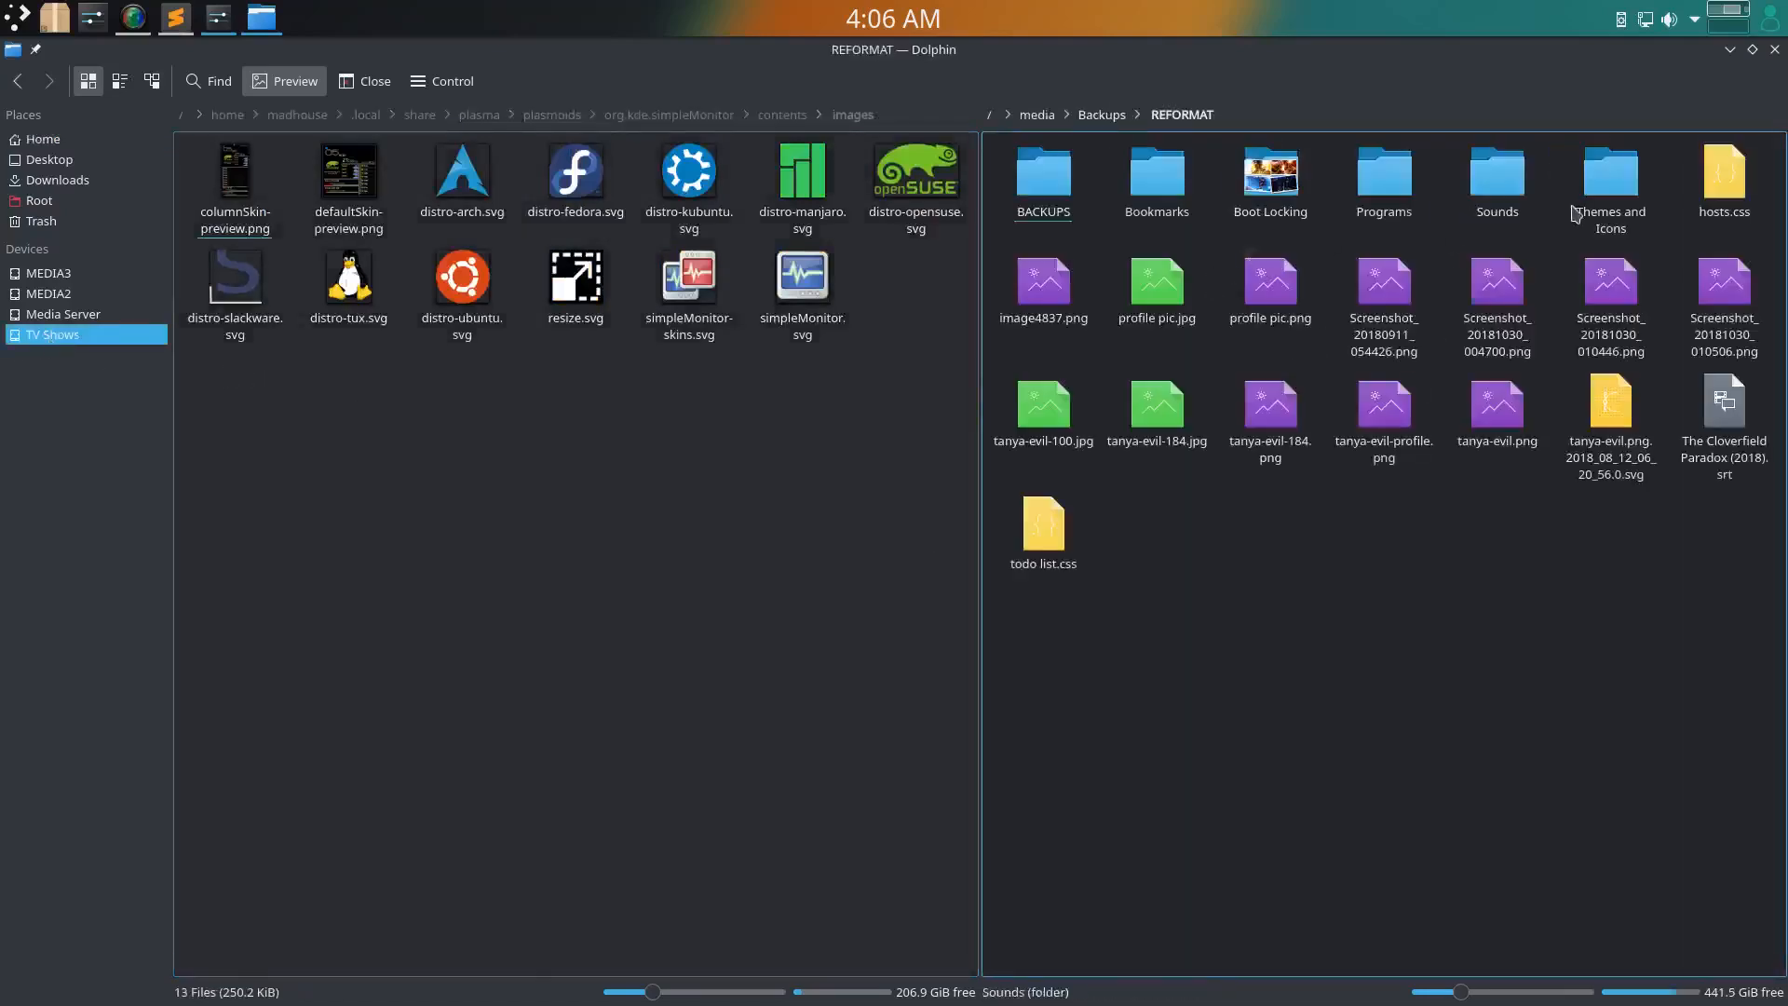
pyautogui.click(1397, 207)
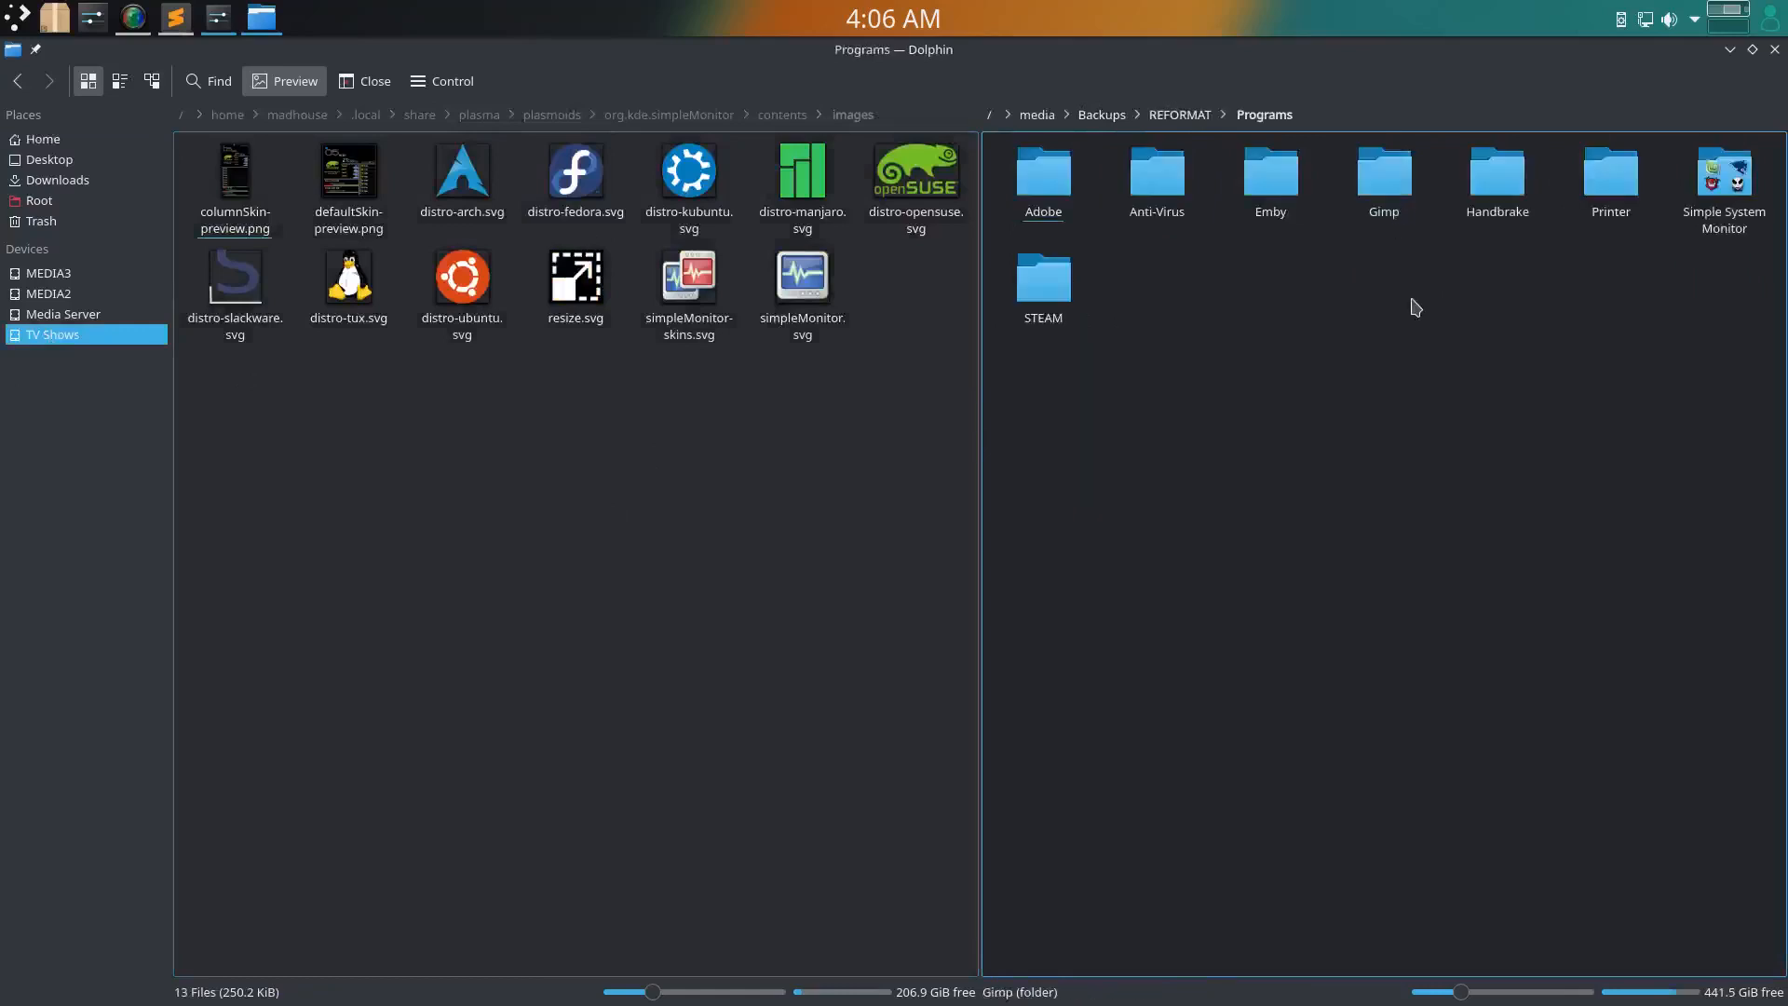
pyautogui.click(1725, 228)
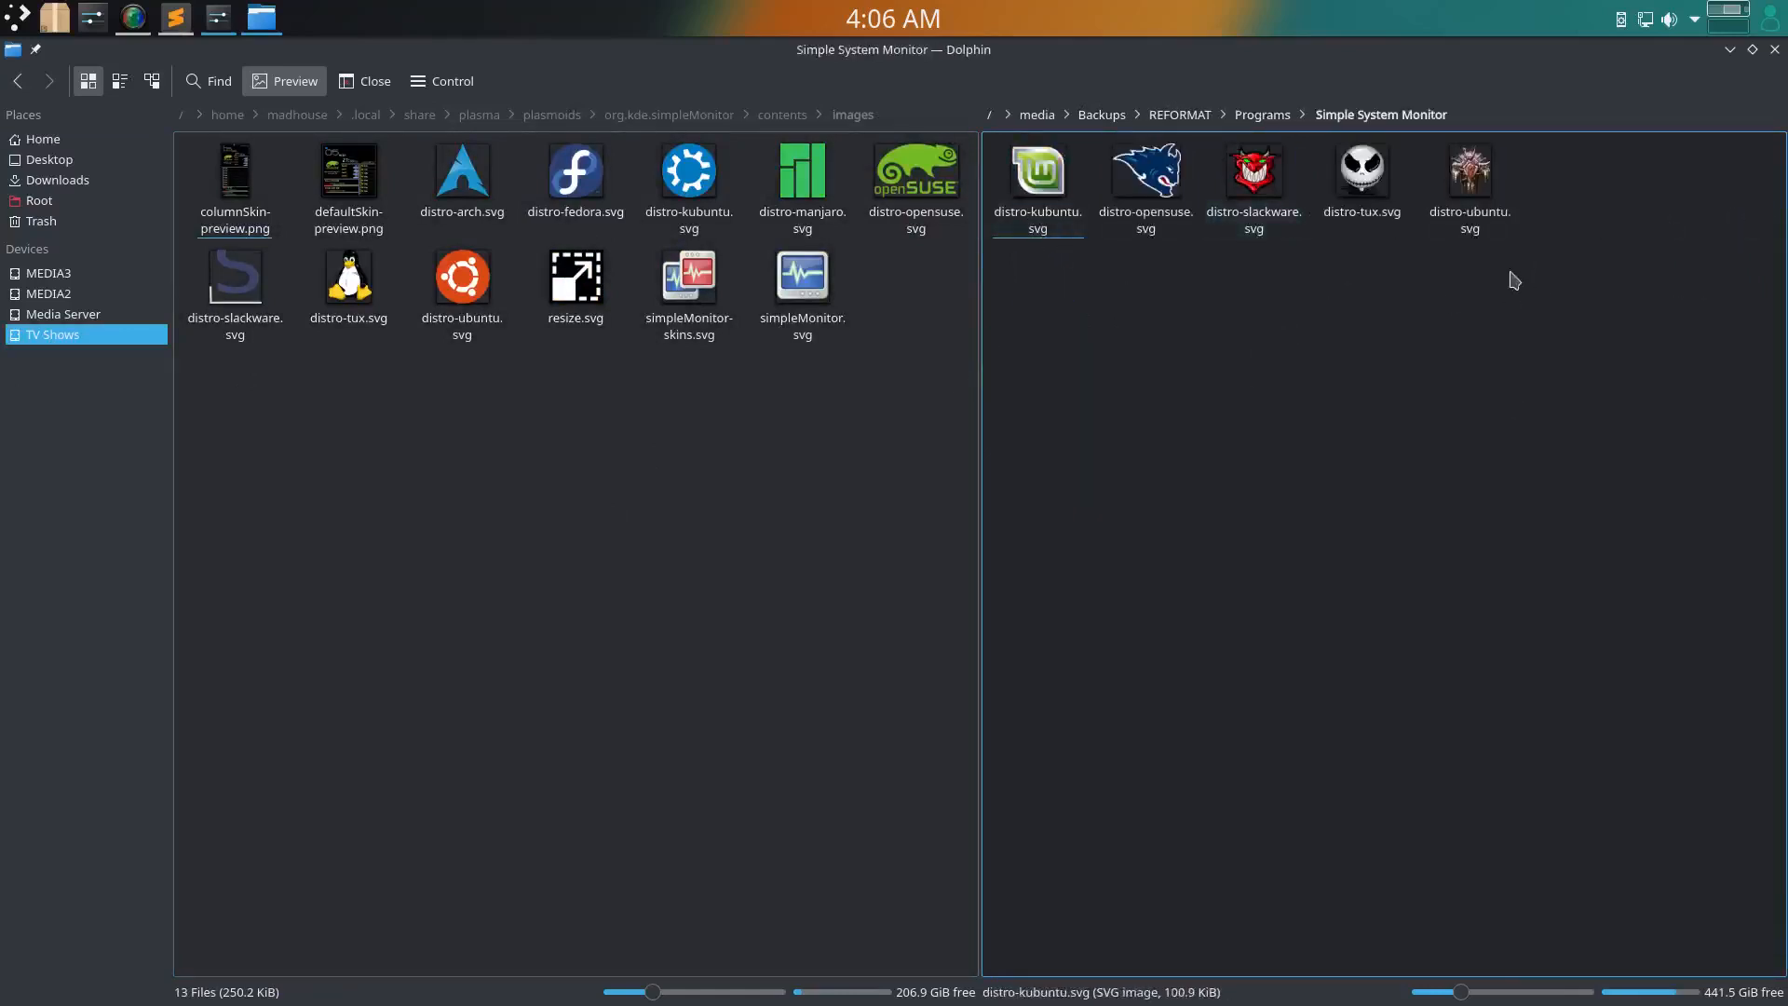
# Copy the five custom distro SVG logos into the widget's images folder, overwriting all existing files, and close Dolphin
pyautogui.moveTo(1570, 185); pyautogui.dragTo(1047, 238)
pyautogui.click(1169, 406)
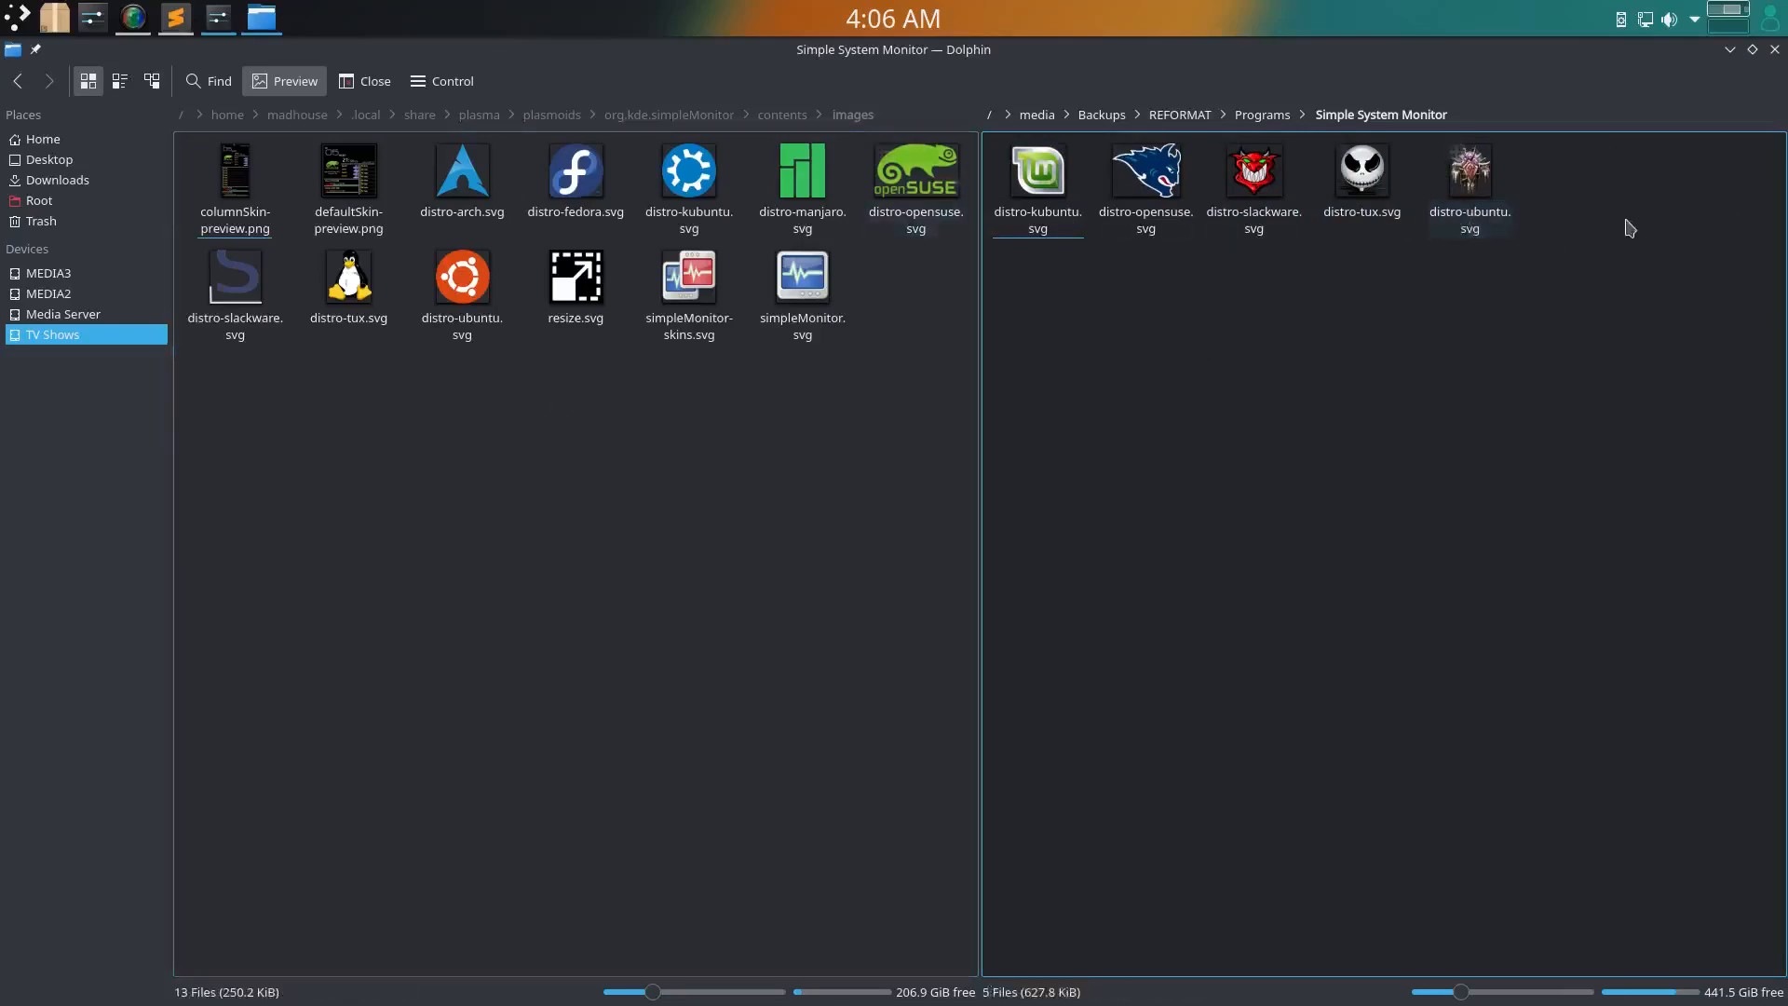
pyautogui.moveTo(1600, 186); pyautogui.dragTo(770, 544)
pyautogui.click(784, 586)
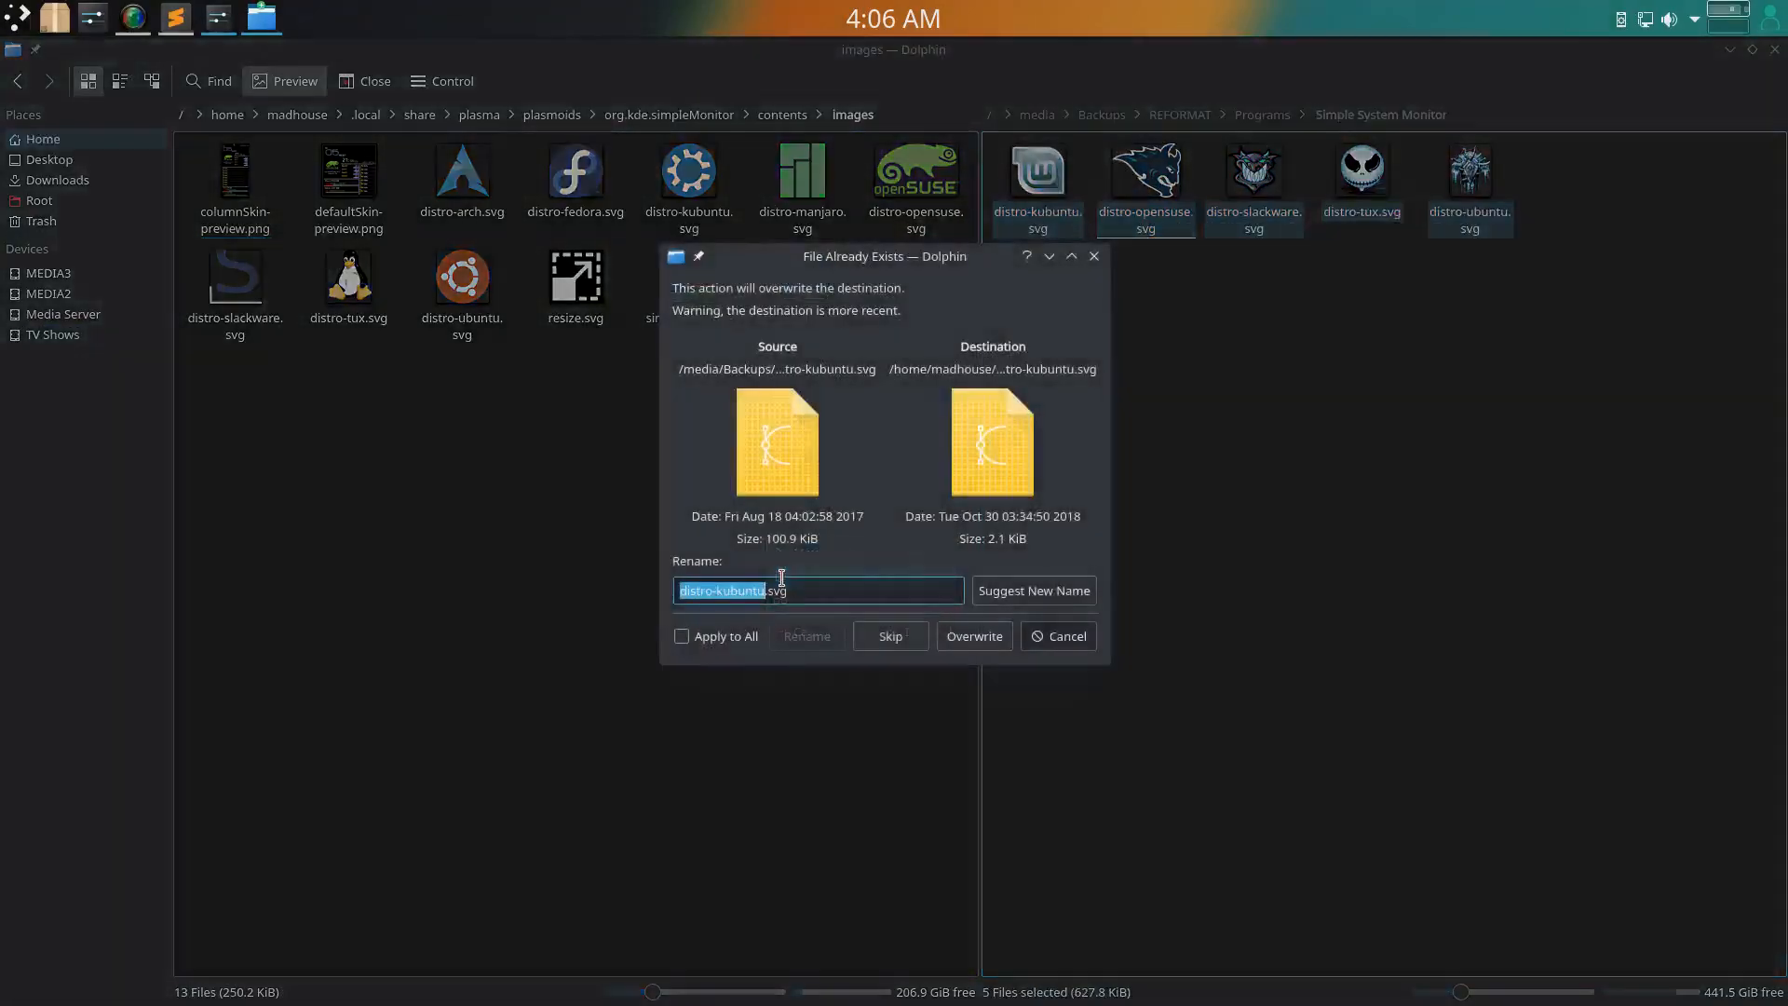
pyautogui.click(745, 640)
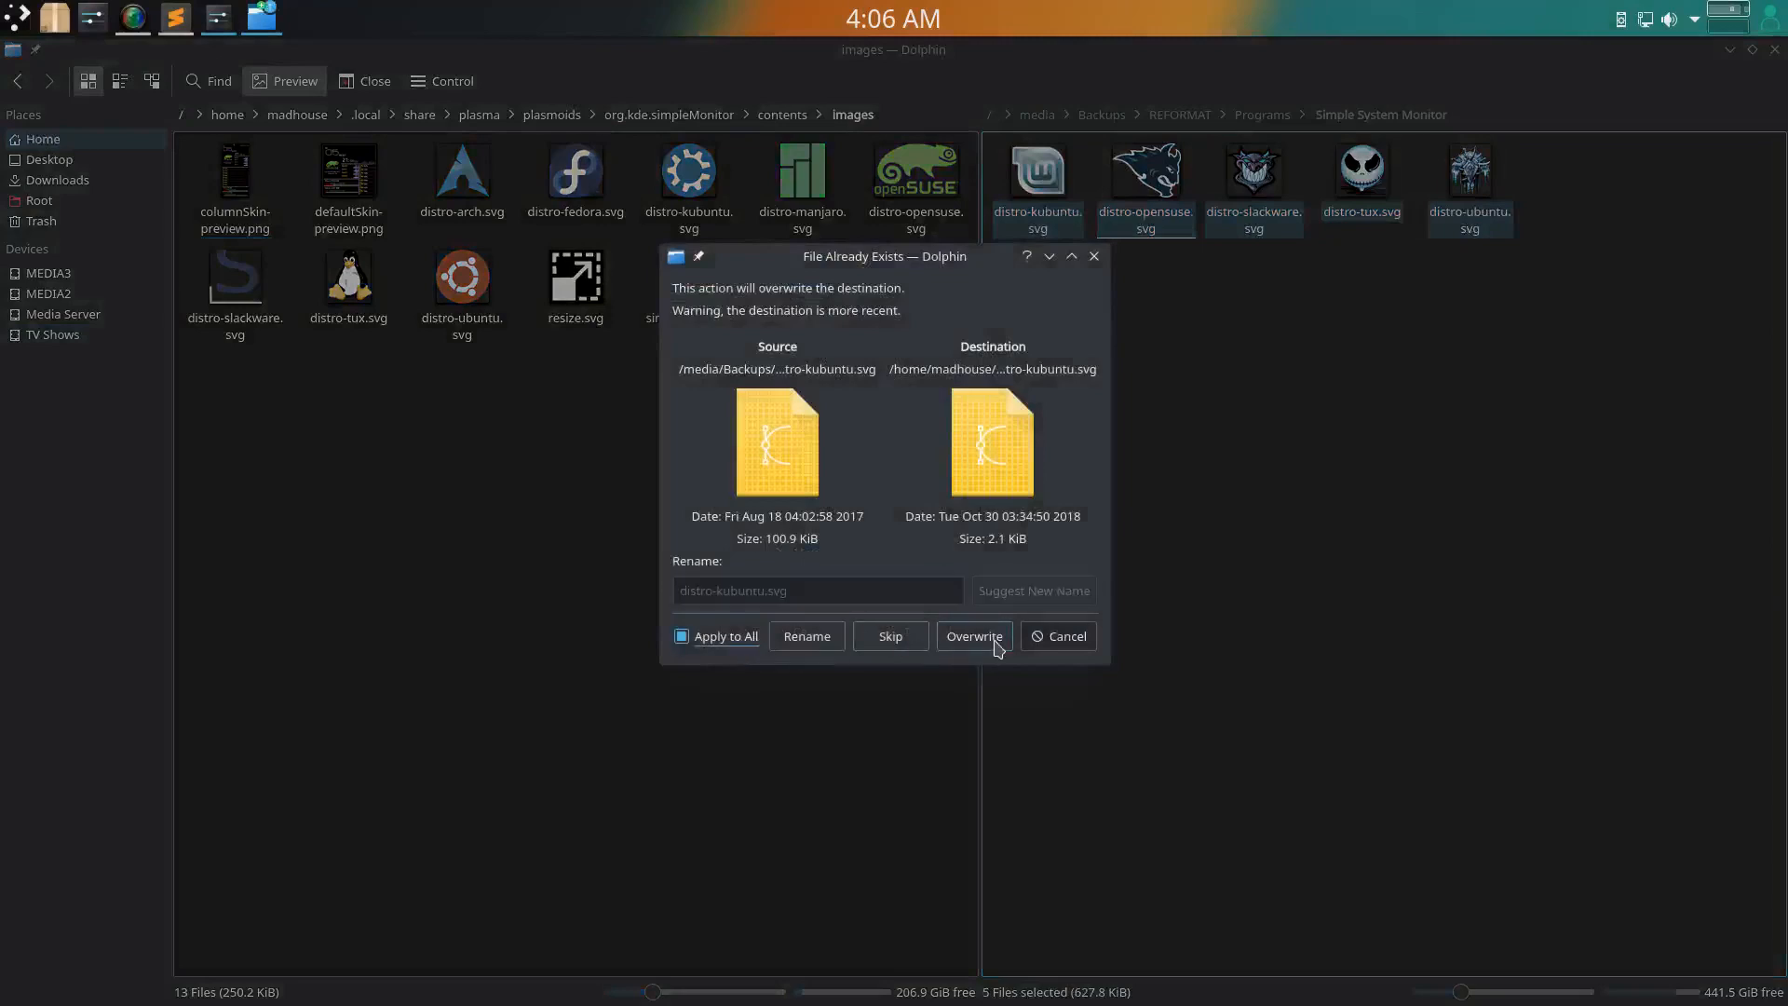
pyautogui.click(985, 640)
pyautogui.click(1336, 498)
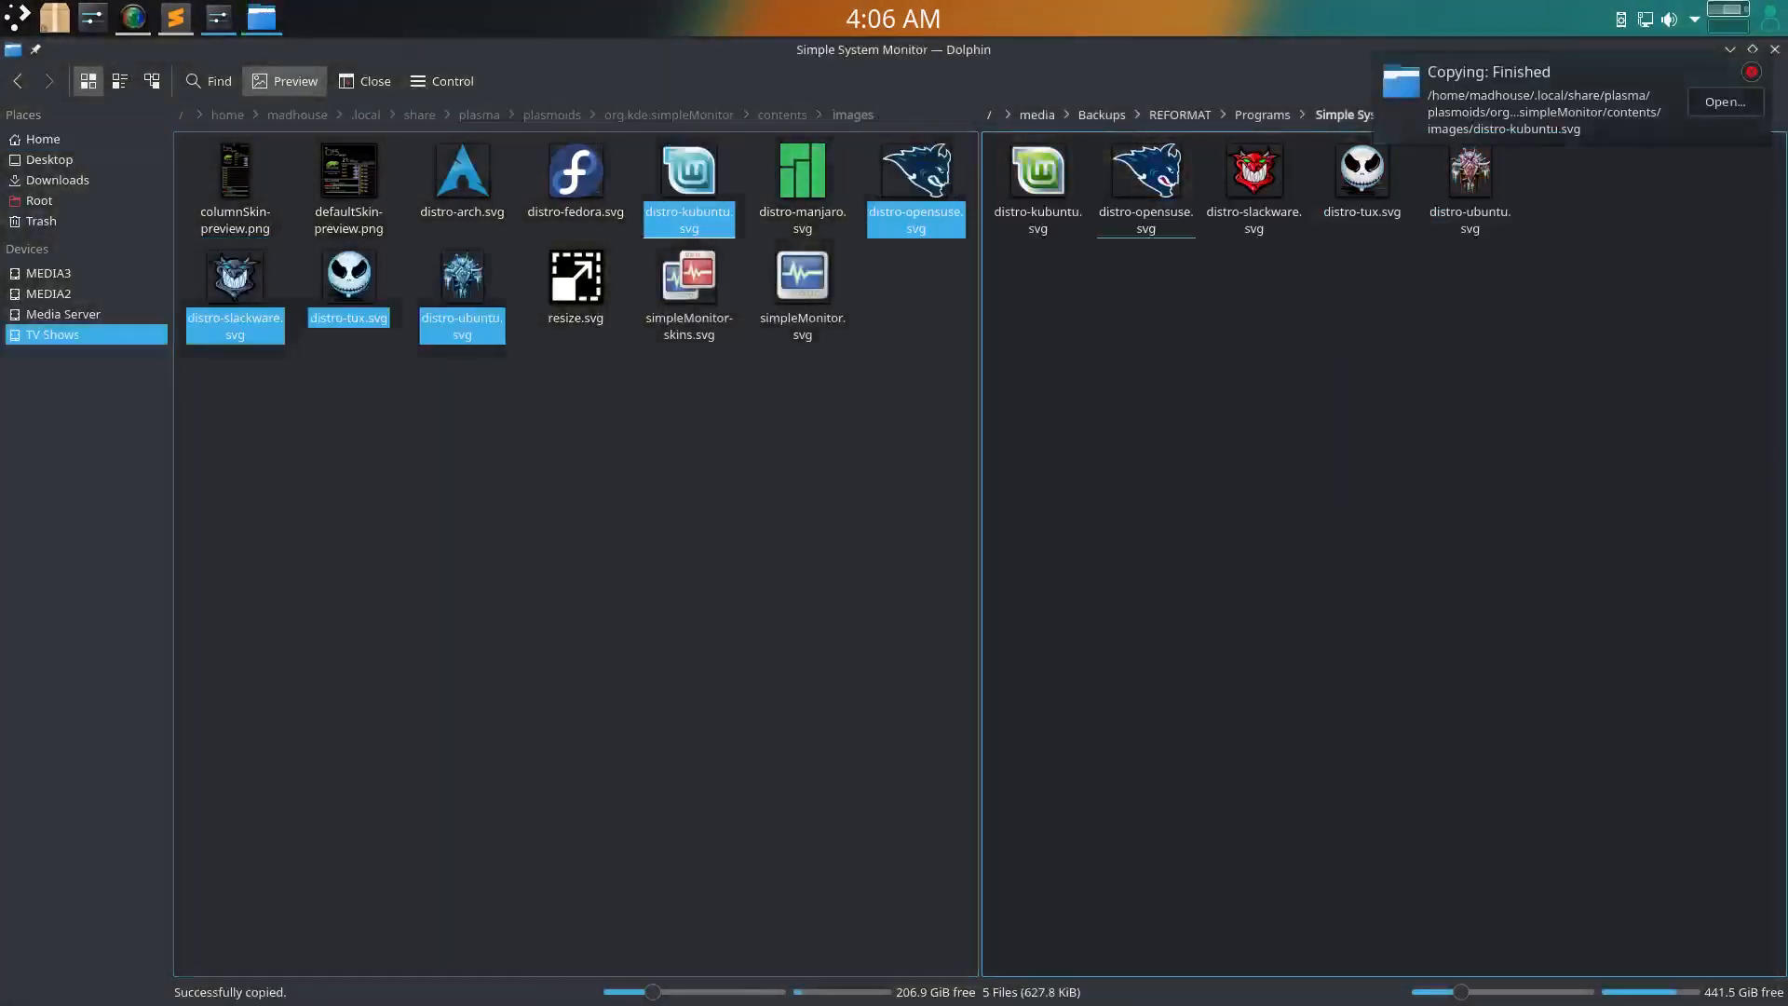
pyautogui.click(854, 491)
pyautogui.click(1197, 456)
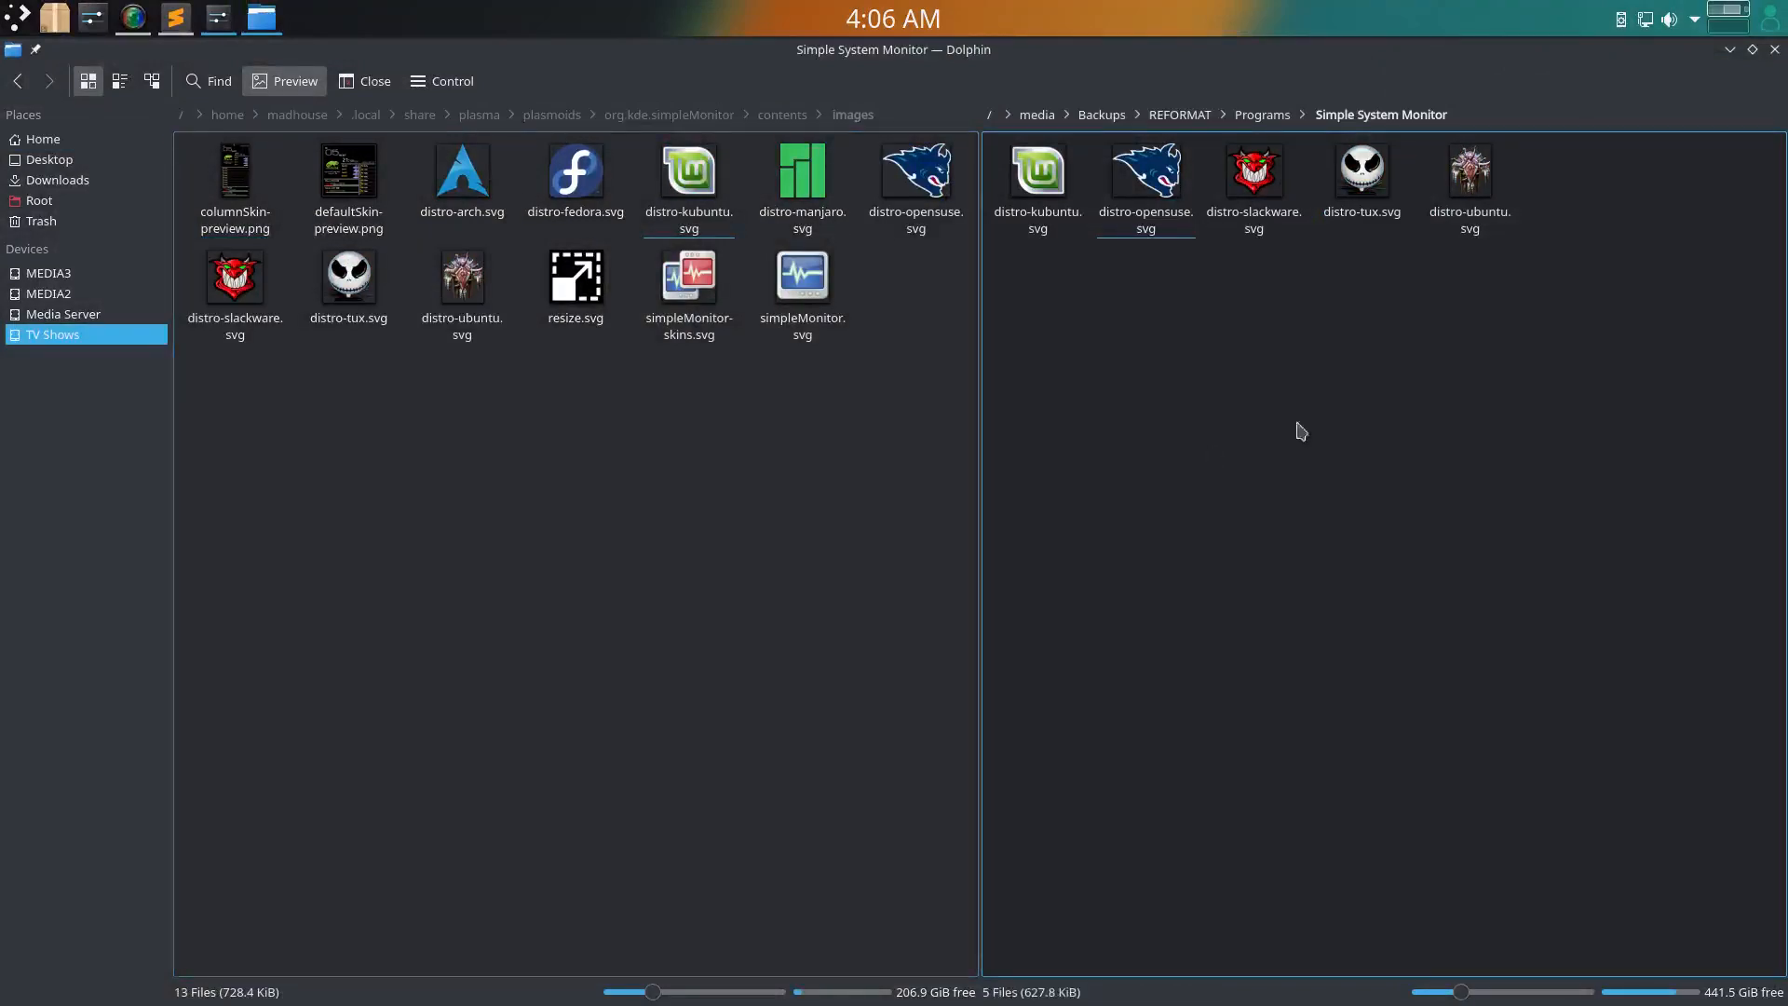
pyautogui.click(1775, 51)
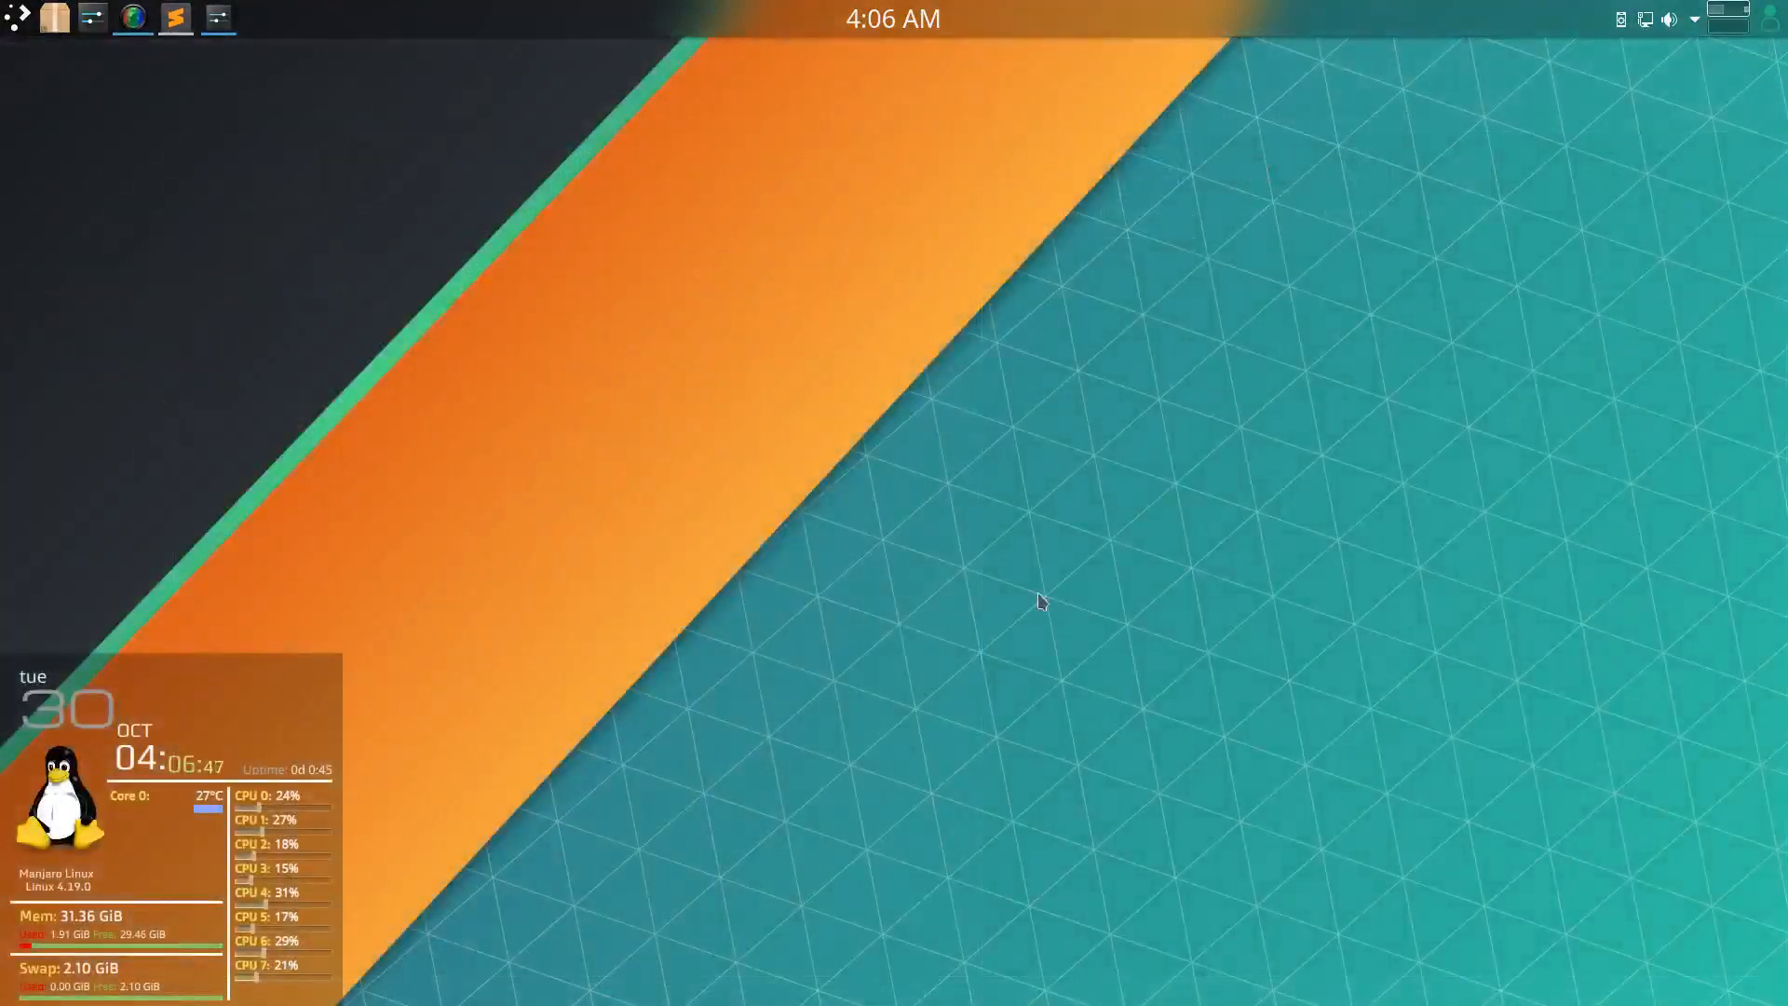
# Open the Simple Monitor widget's settings, set its logo to Default and apply it
pyautogui.rightClick(318, 710)
pyautogui.click(337, 714)
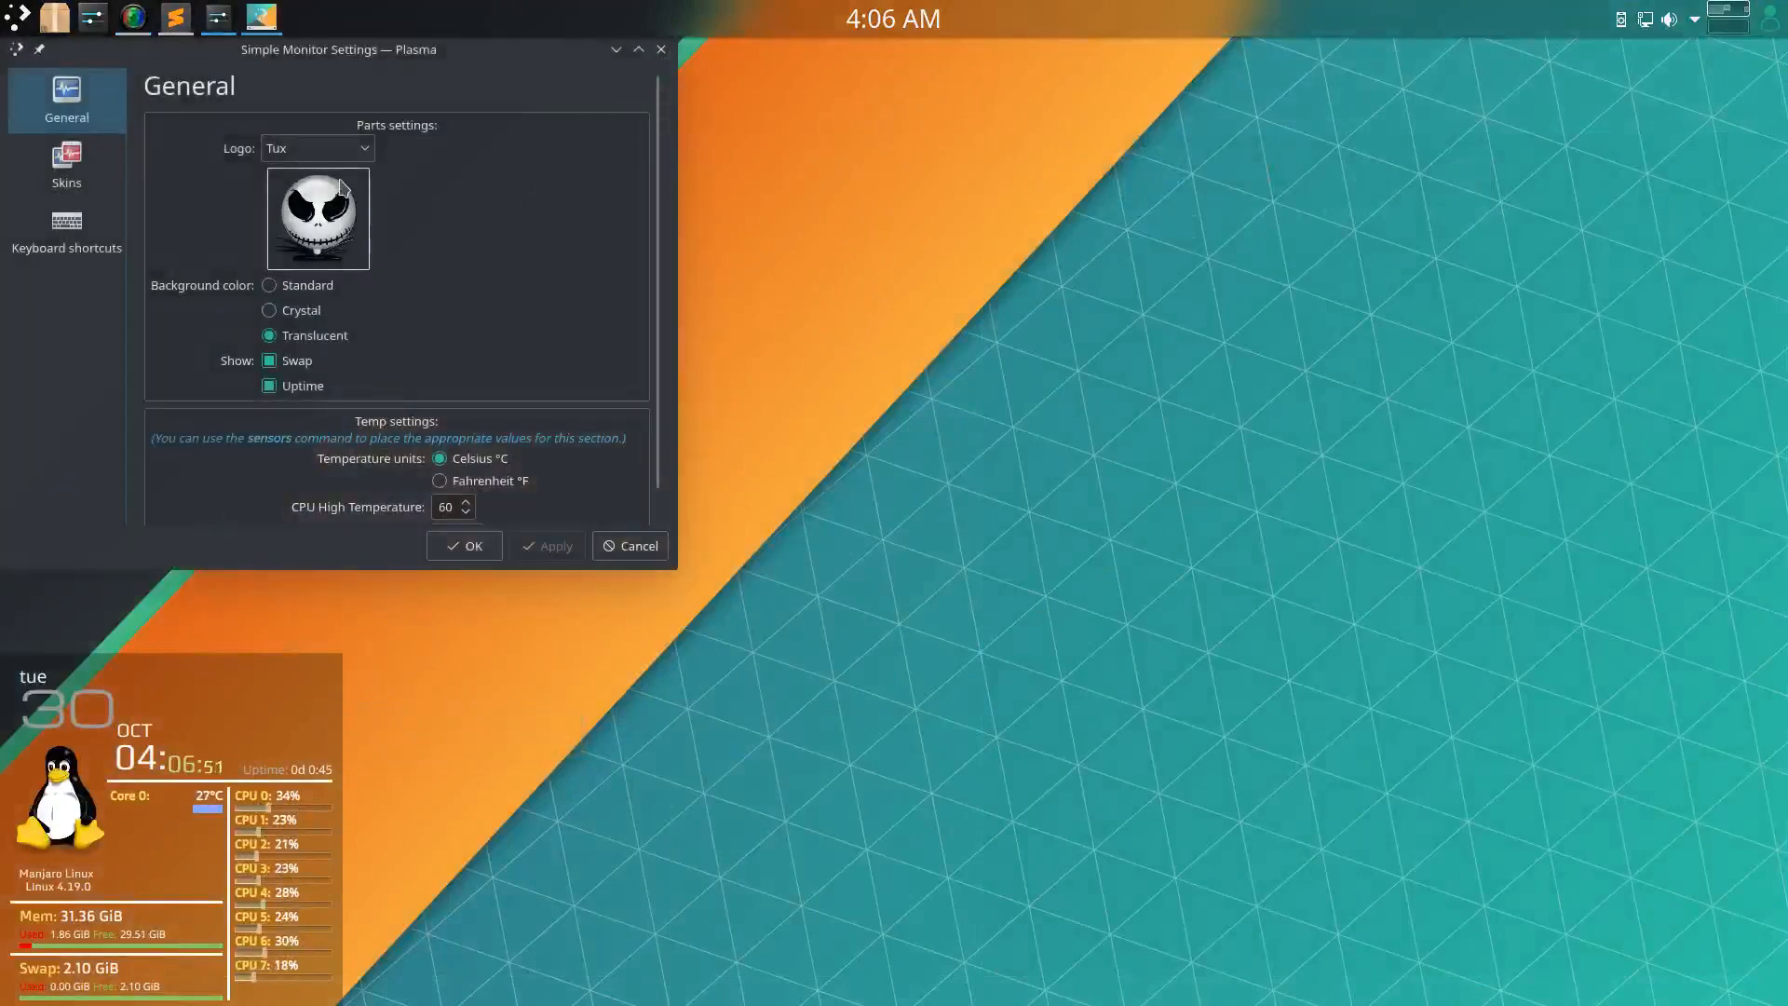
pyautogui.click(336, 151)
pyautogui.click(322, 200)
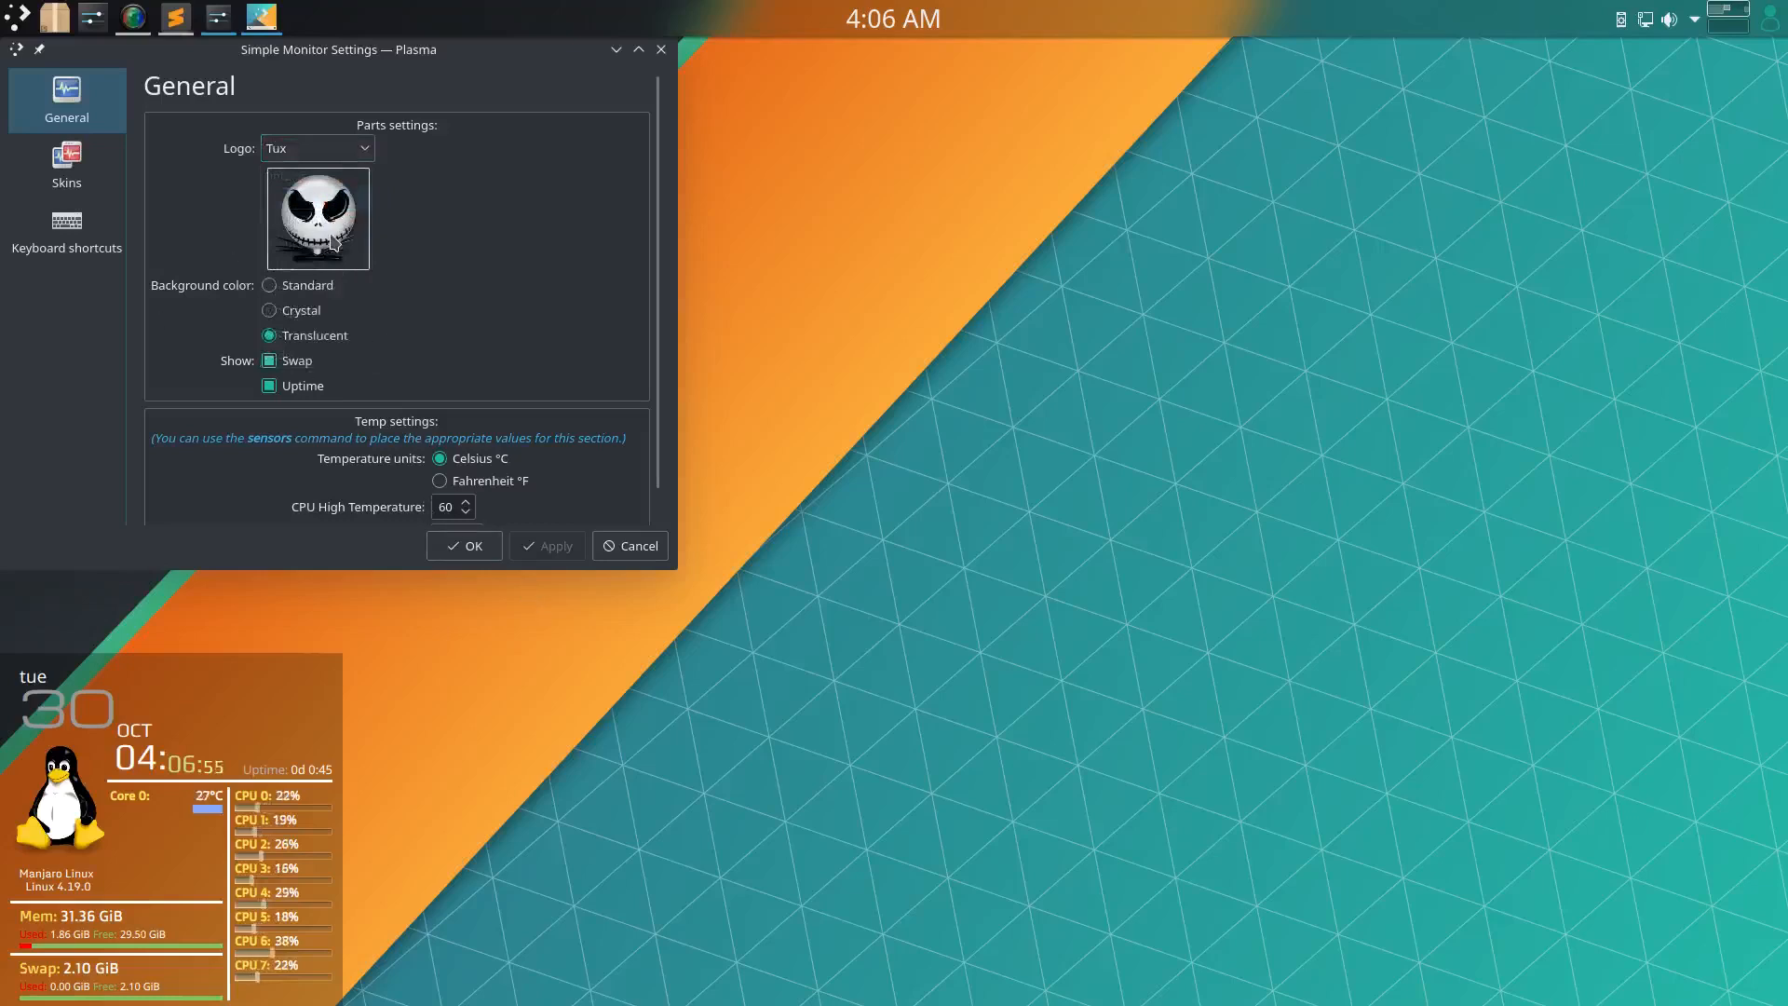
pyautogui.click(324, 157)
pyautogui.click(307, 149)
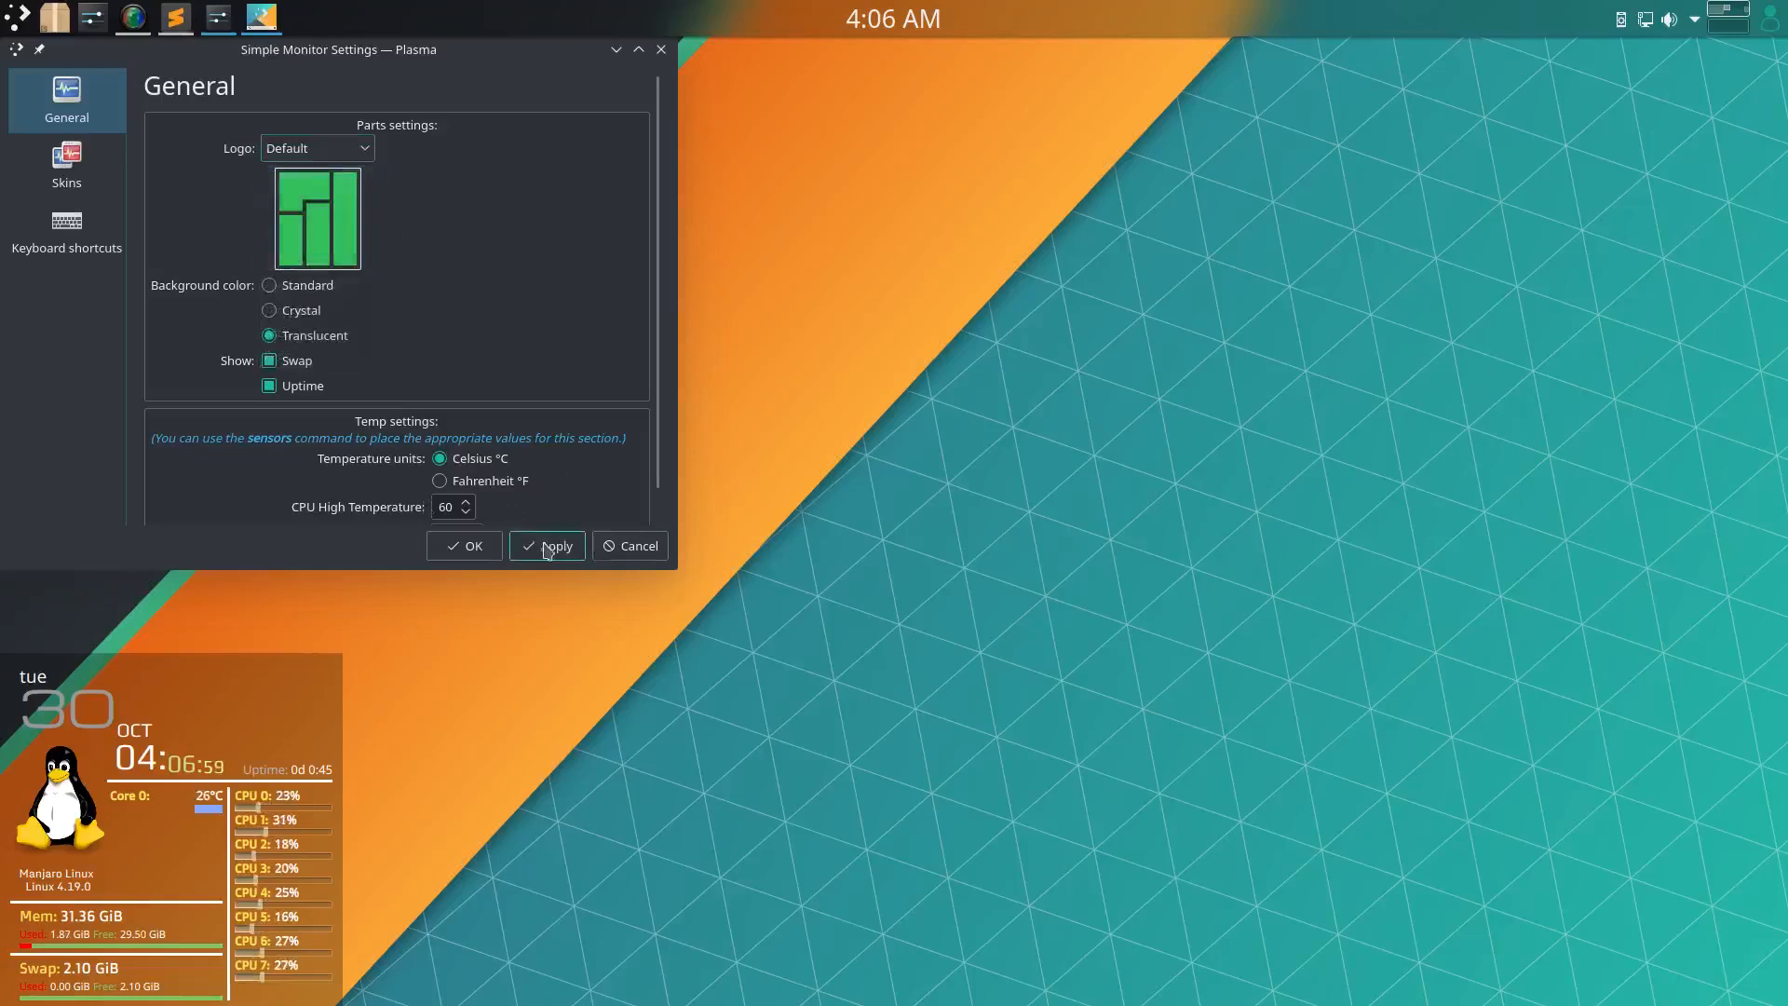
pyautogui.click(545, 549)
# Set the Simple Monitor widget's logo to Tux again, apply it and close its settings
pyautogui.click(326, 149)
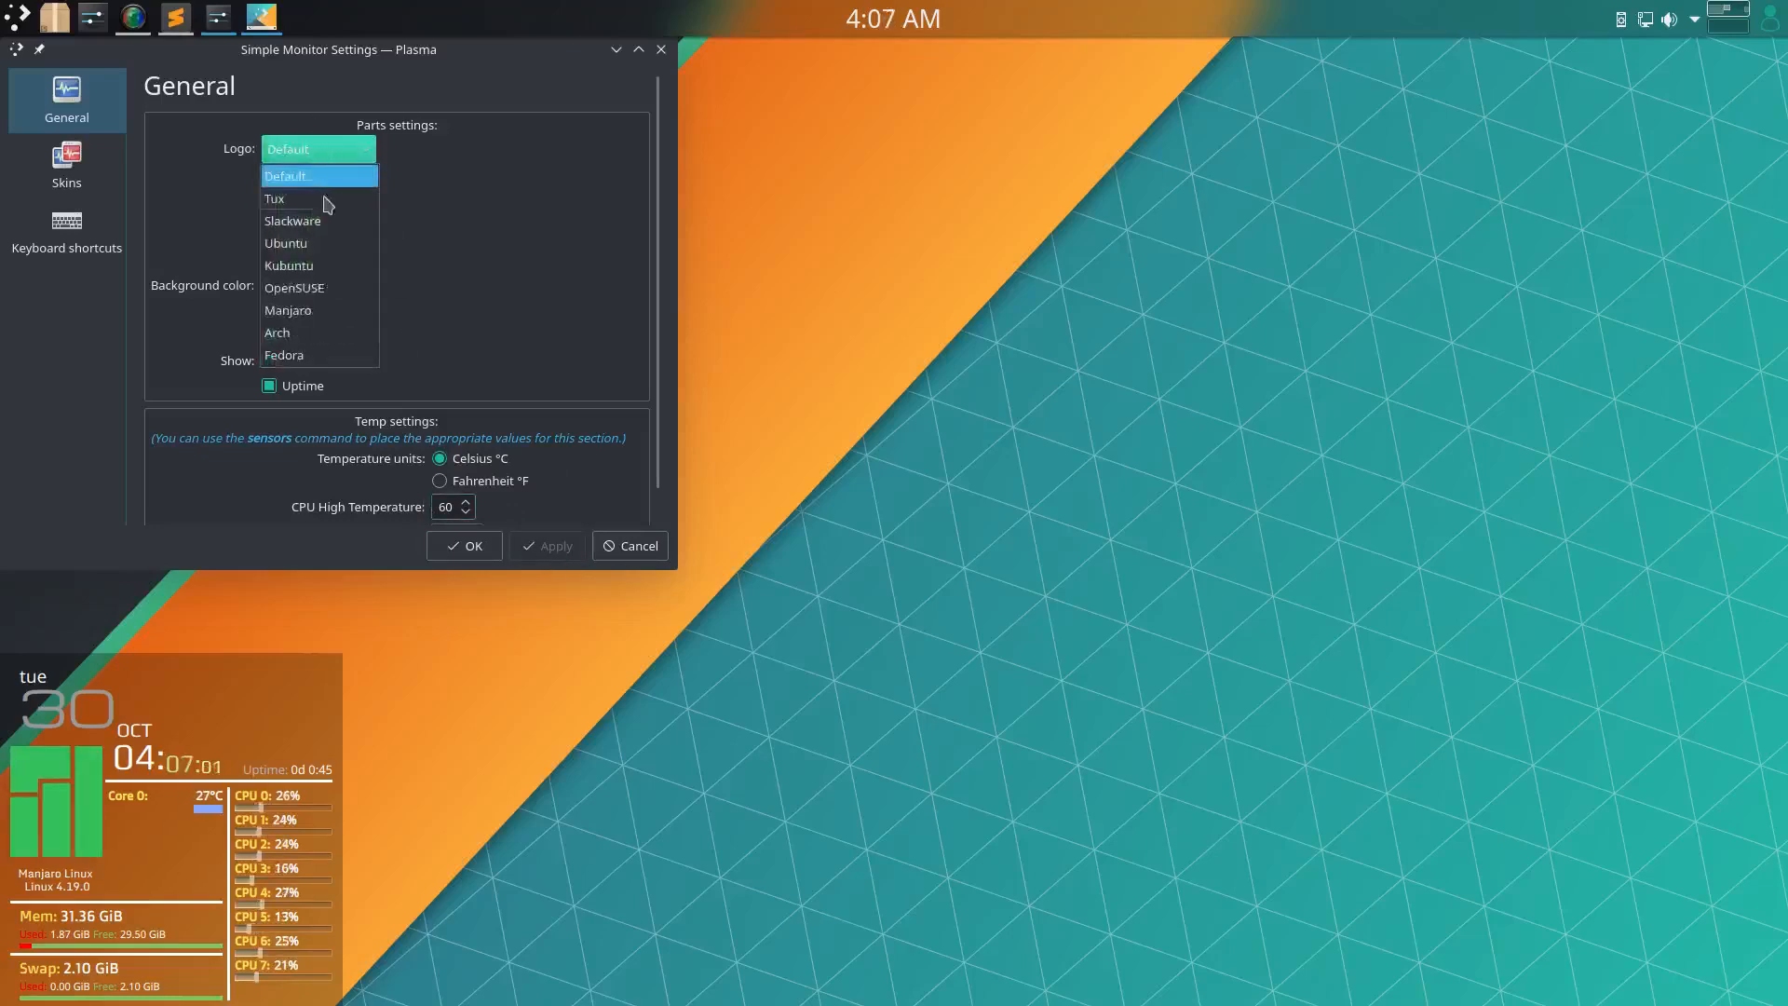
pyautogui.click(279, 199)
pyautogui.click(566, 549)
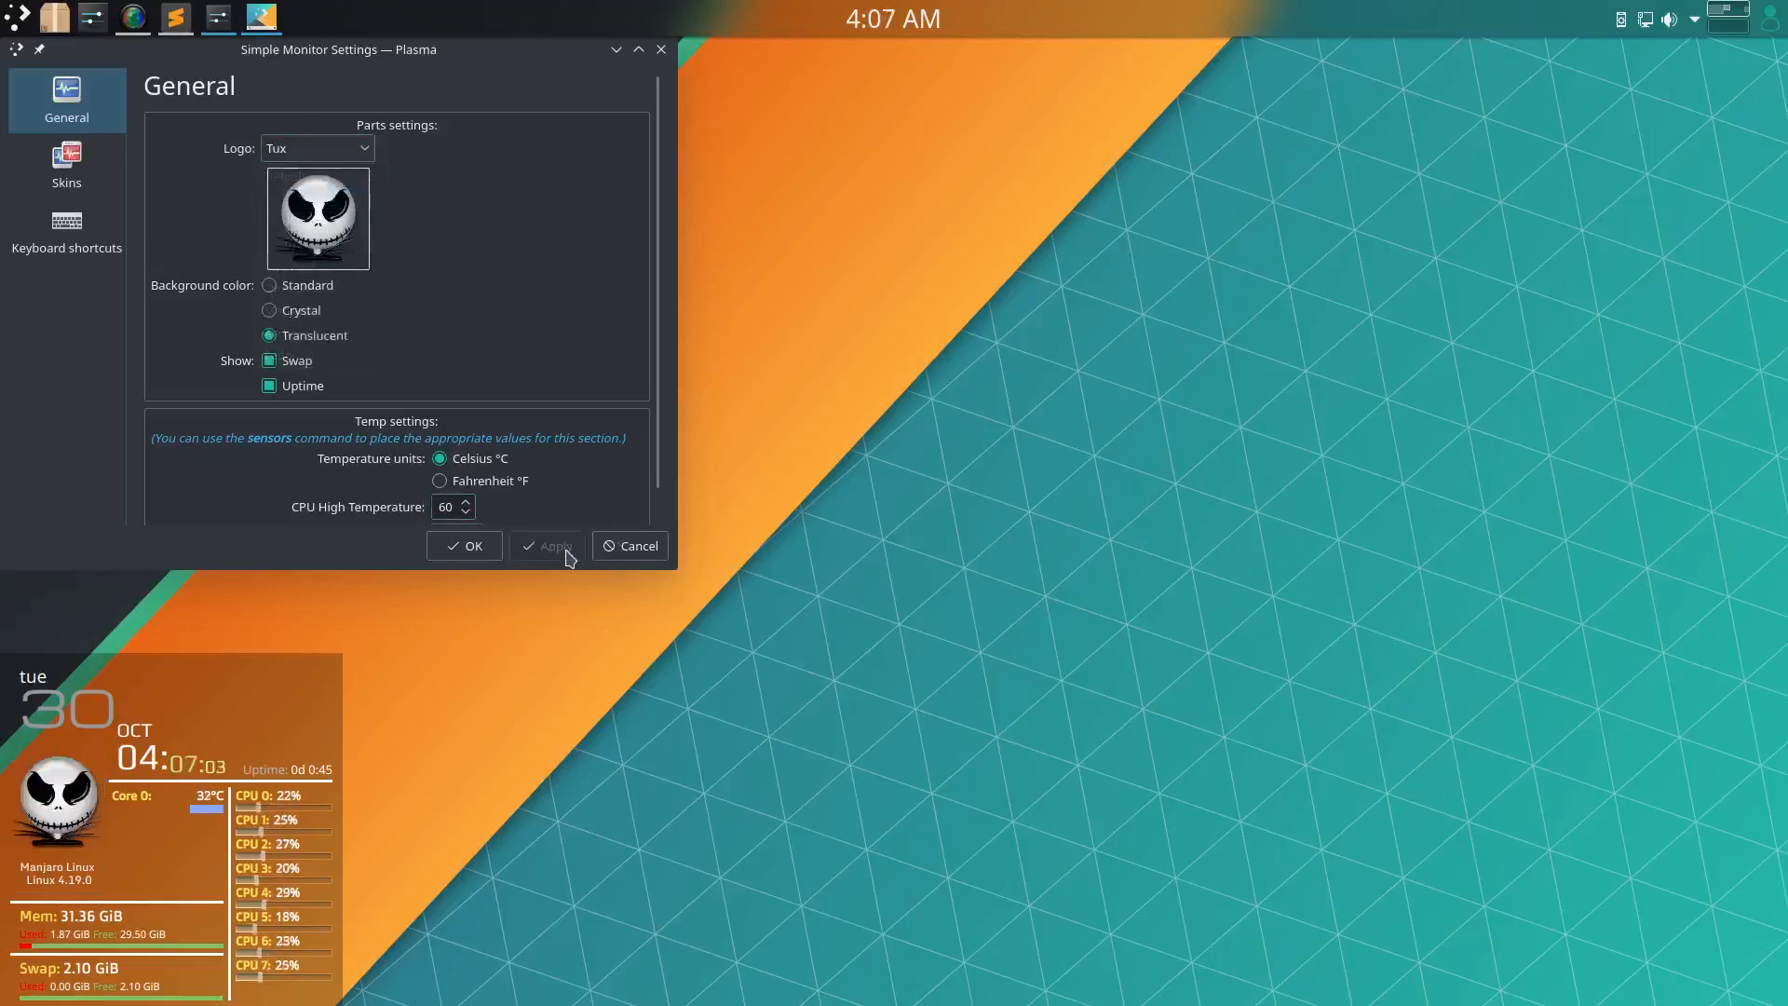
pyautogui.click(457, 550)
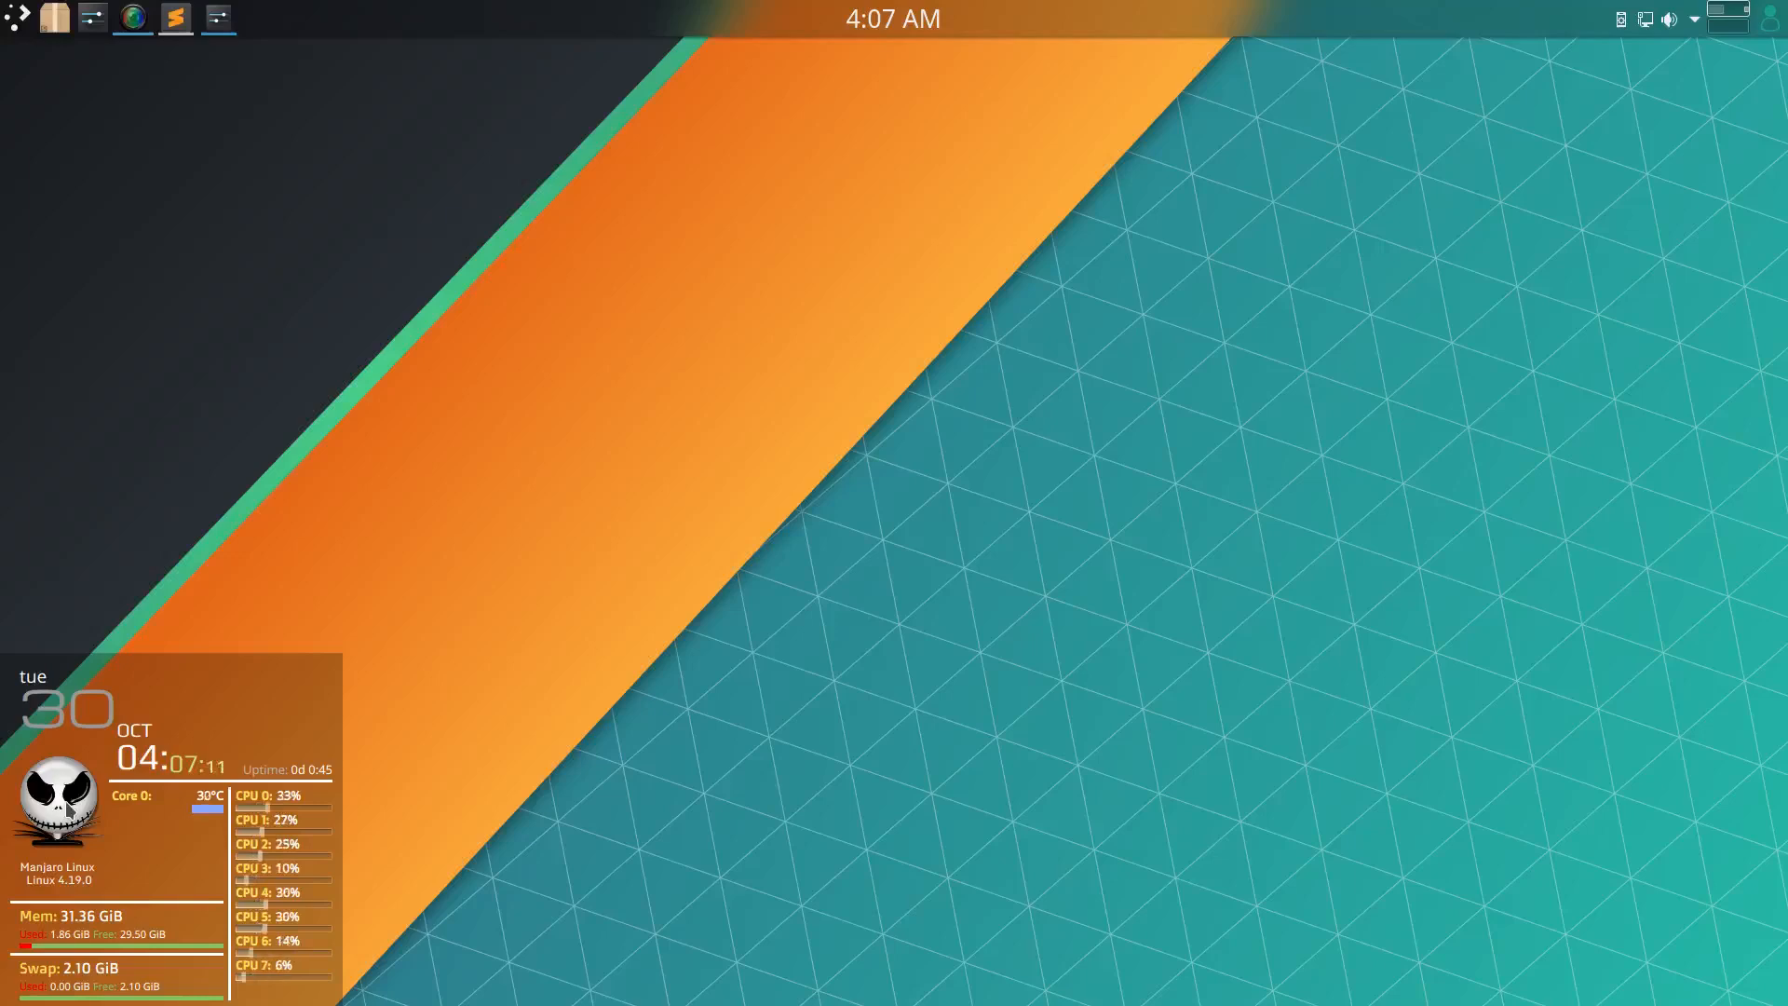
# Switch to System Settings, maximize it, and set the mouse cursor theme's size to 24 and apply it
pyautogui.click(218, 17)
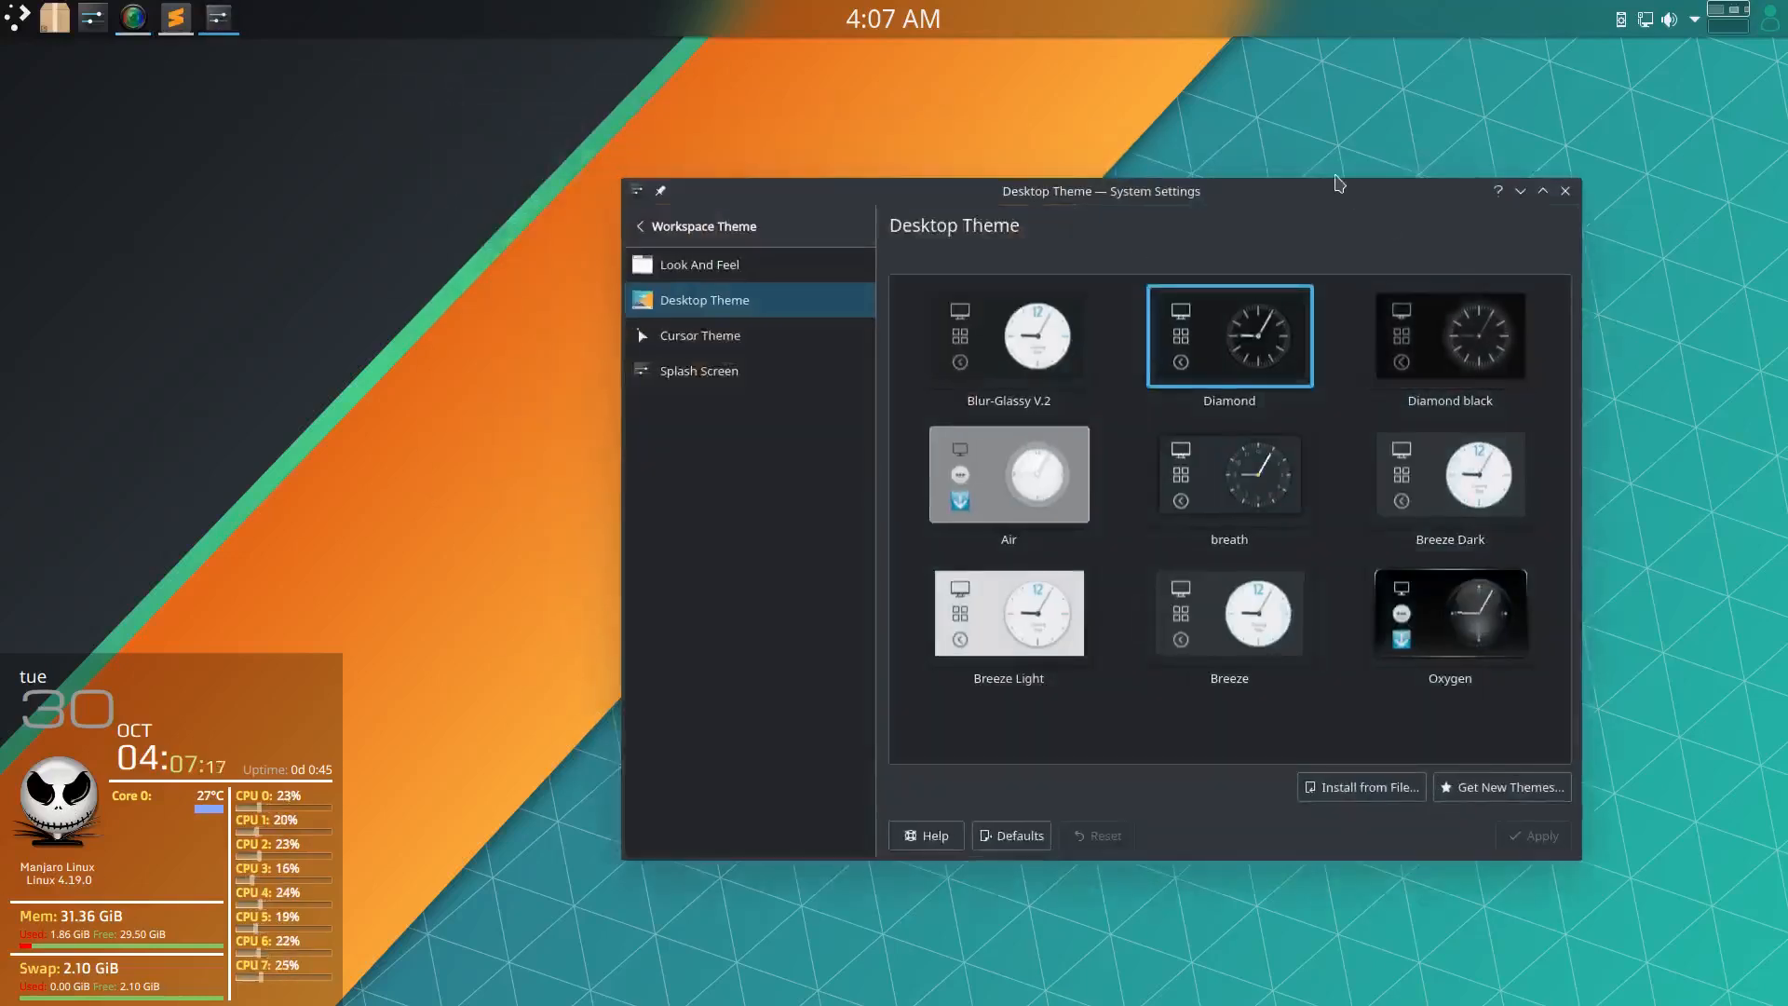
pyautogui.doubleClick(1338, 183)
pyautogui.click(333, 193)
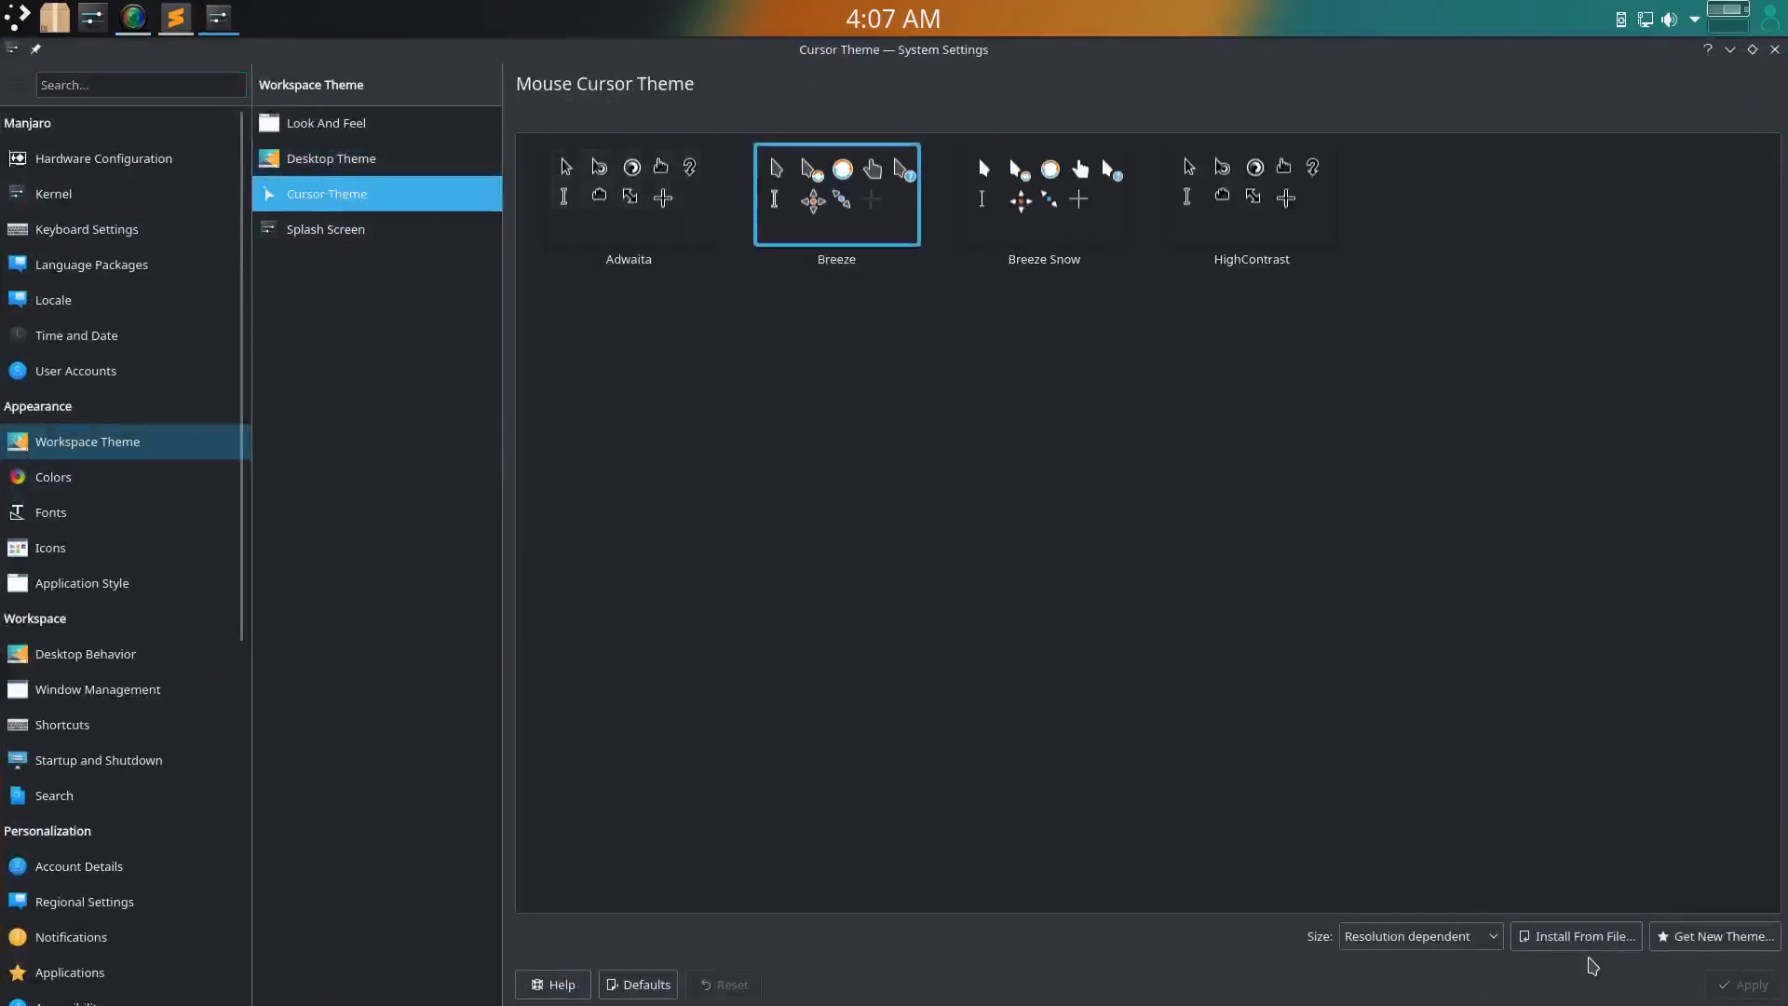
pyautogui.click(1476, 935)
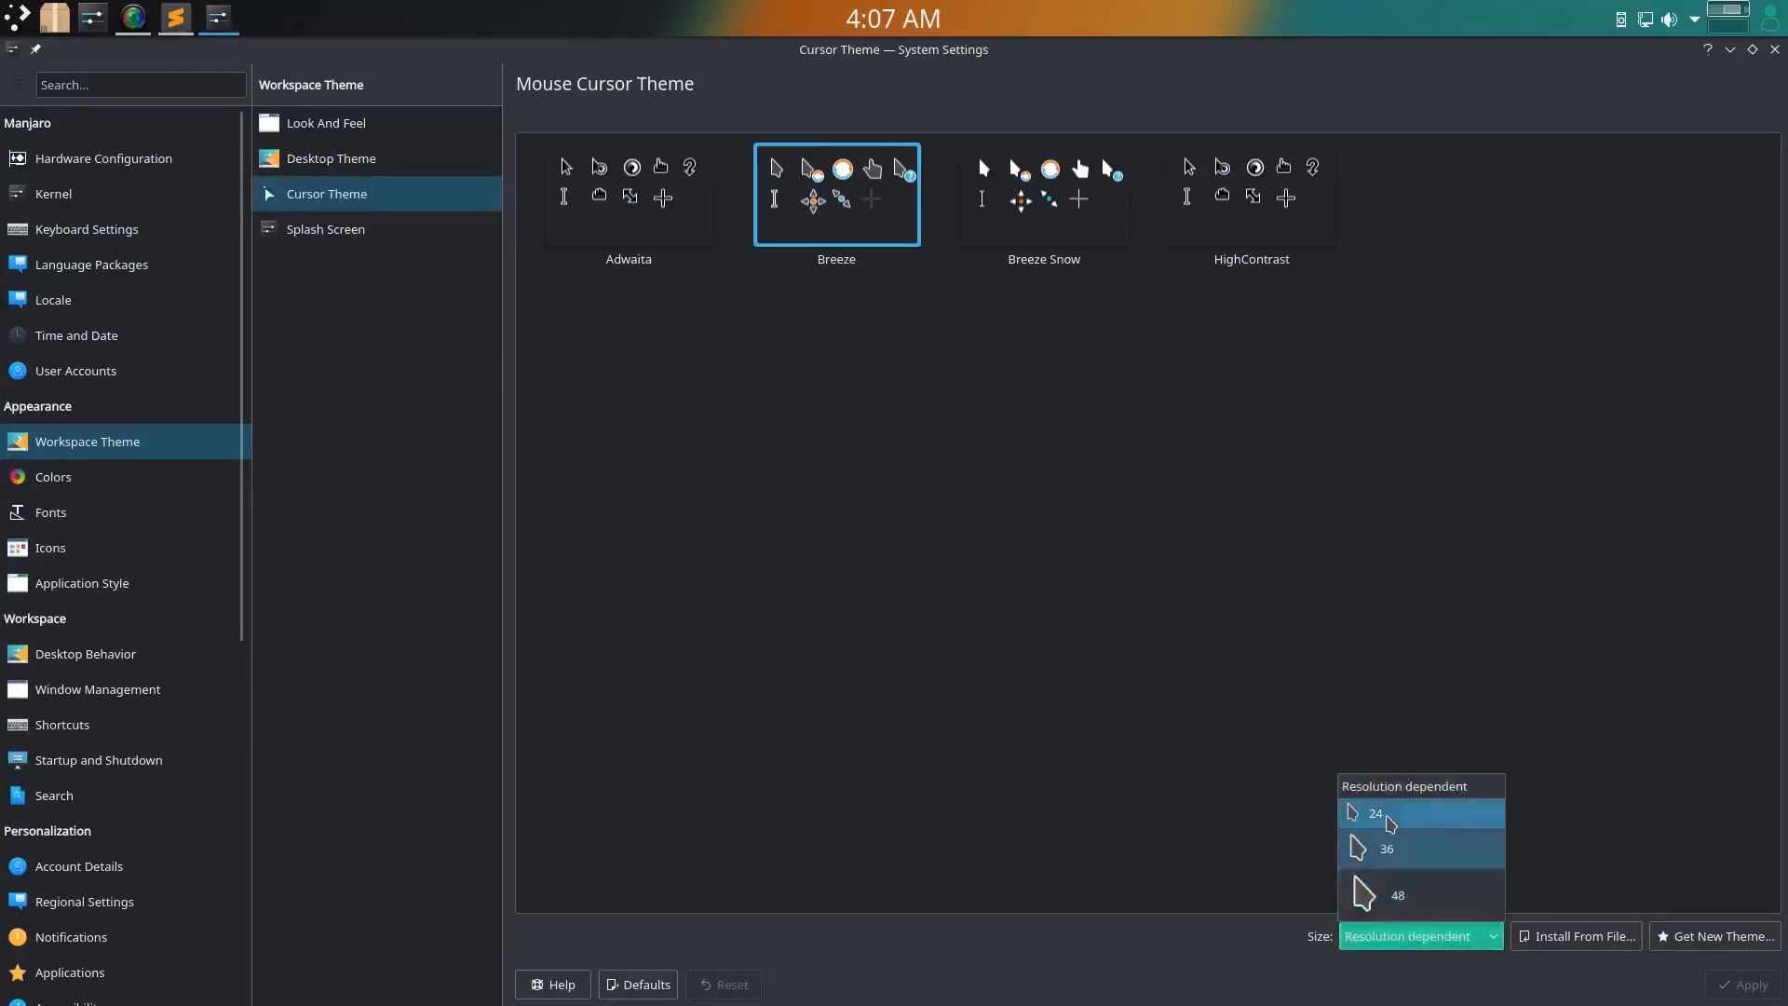
pyautogui.click(1389, 816)
pyautogui.click(1775, 987)
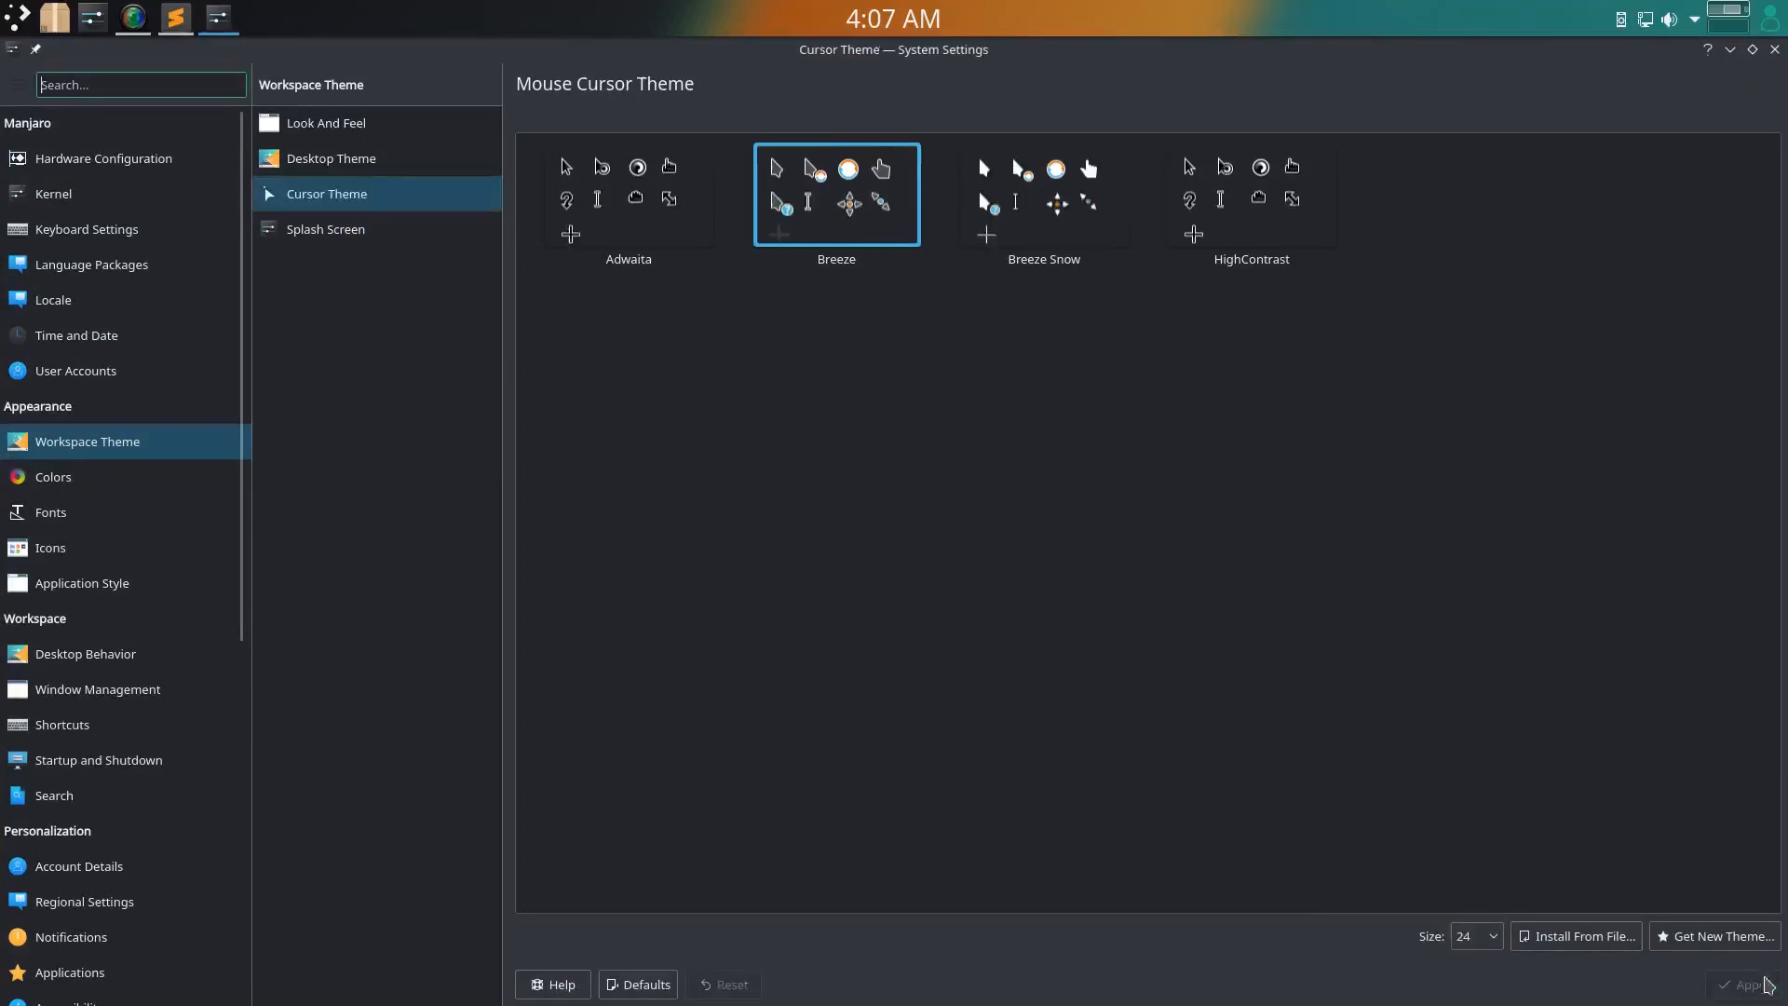
# Search the new cursor themes for "lcd", install LCD Blue and apply it as the cursor theme
pyautogui.click(1692, 934)
pyautogui.click(1140, 583)
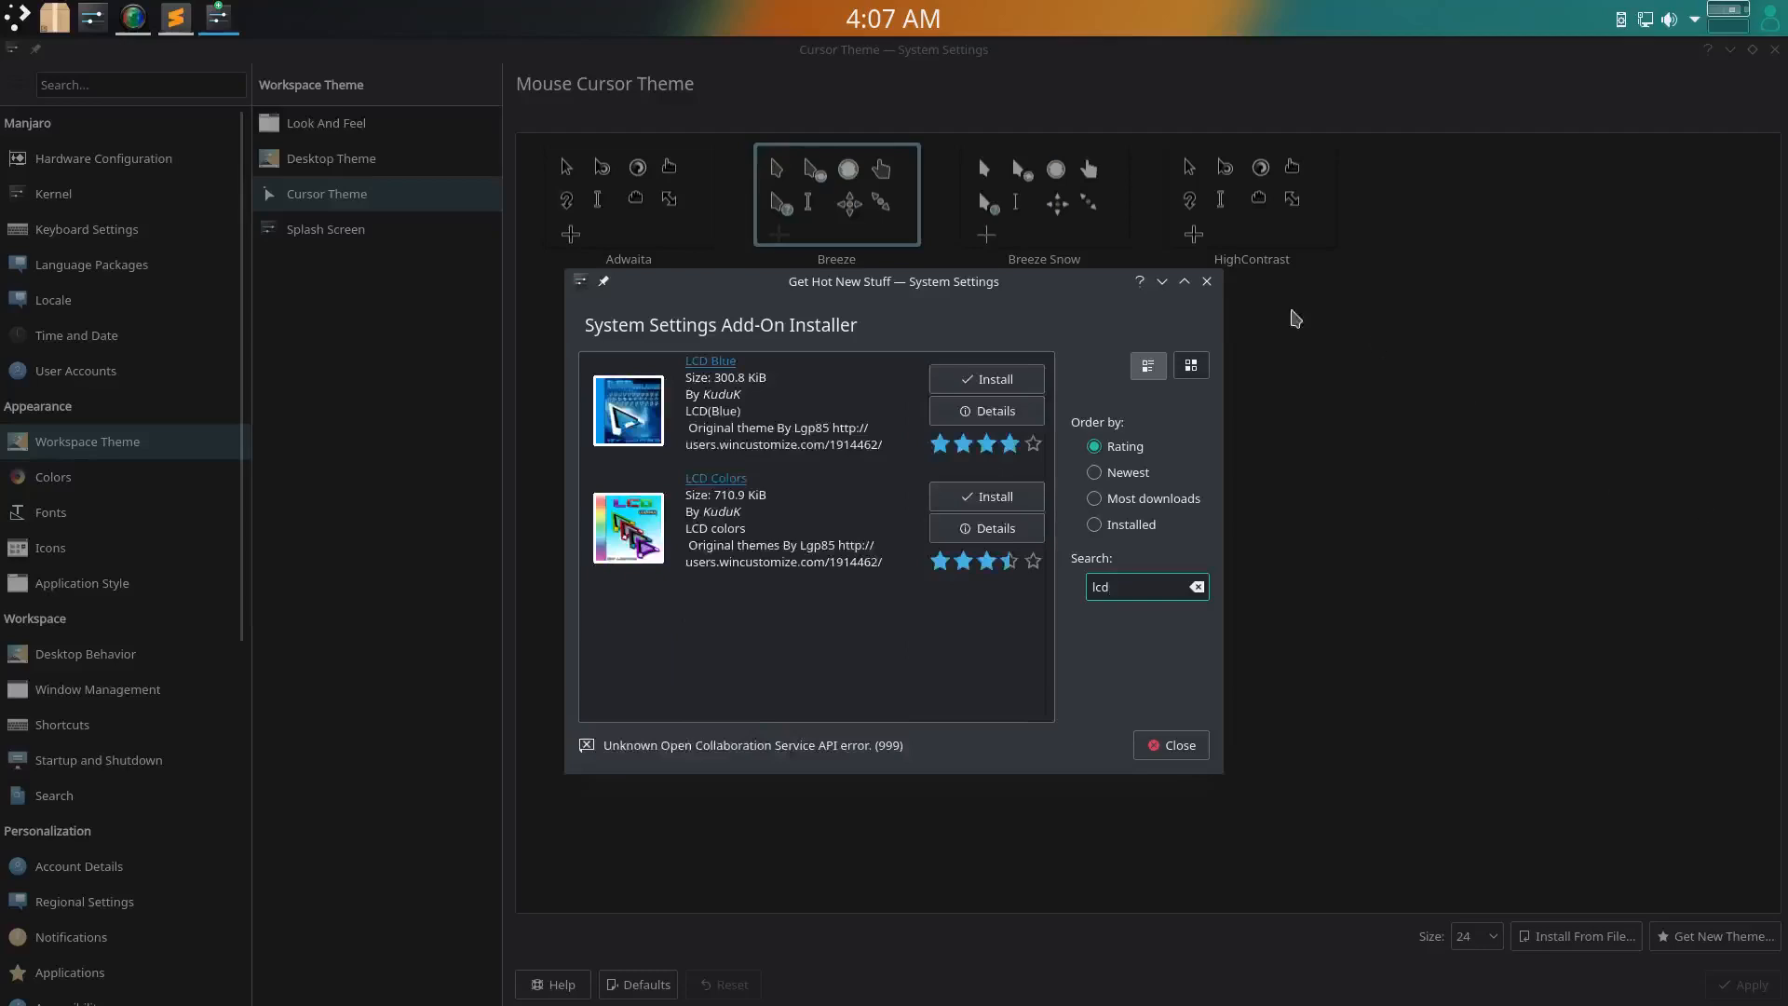
pyautogui.click(1002, 379)
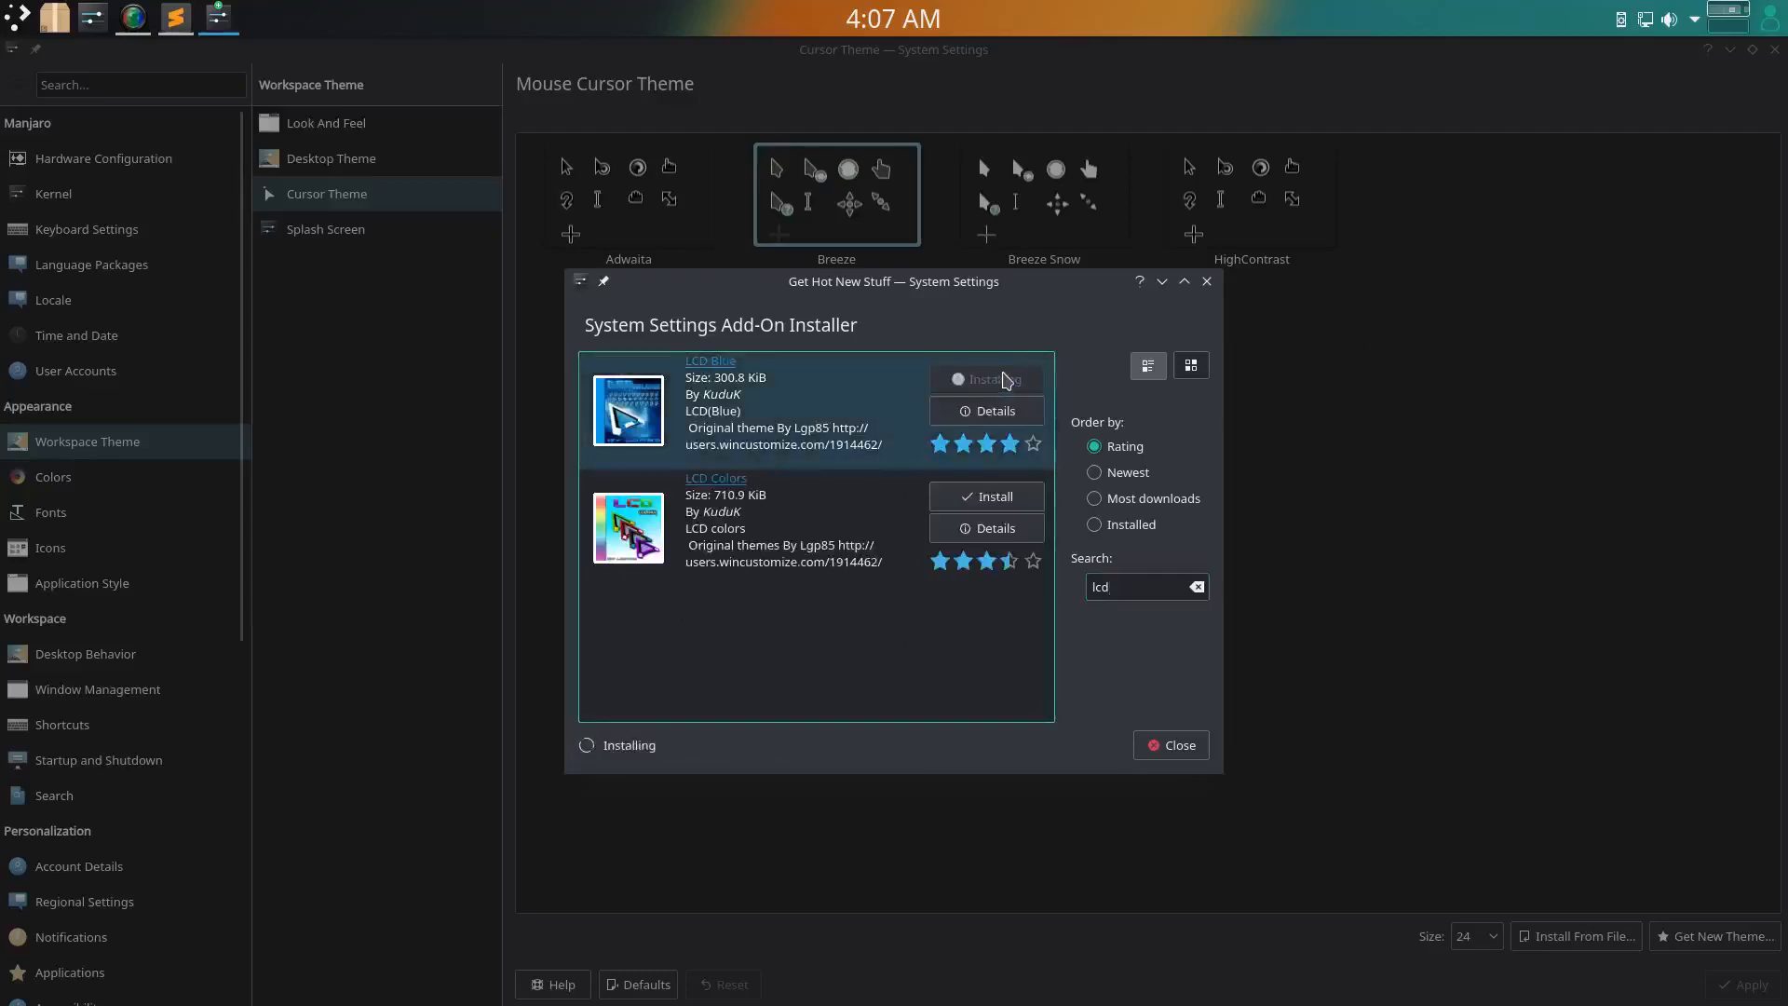
pyautogui.click(1196, 750)
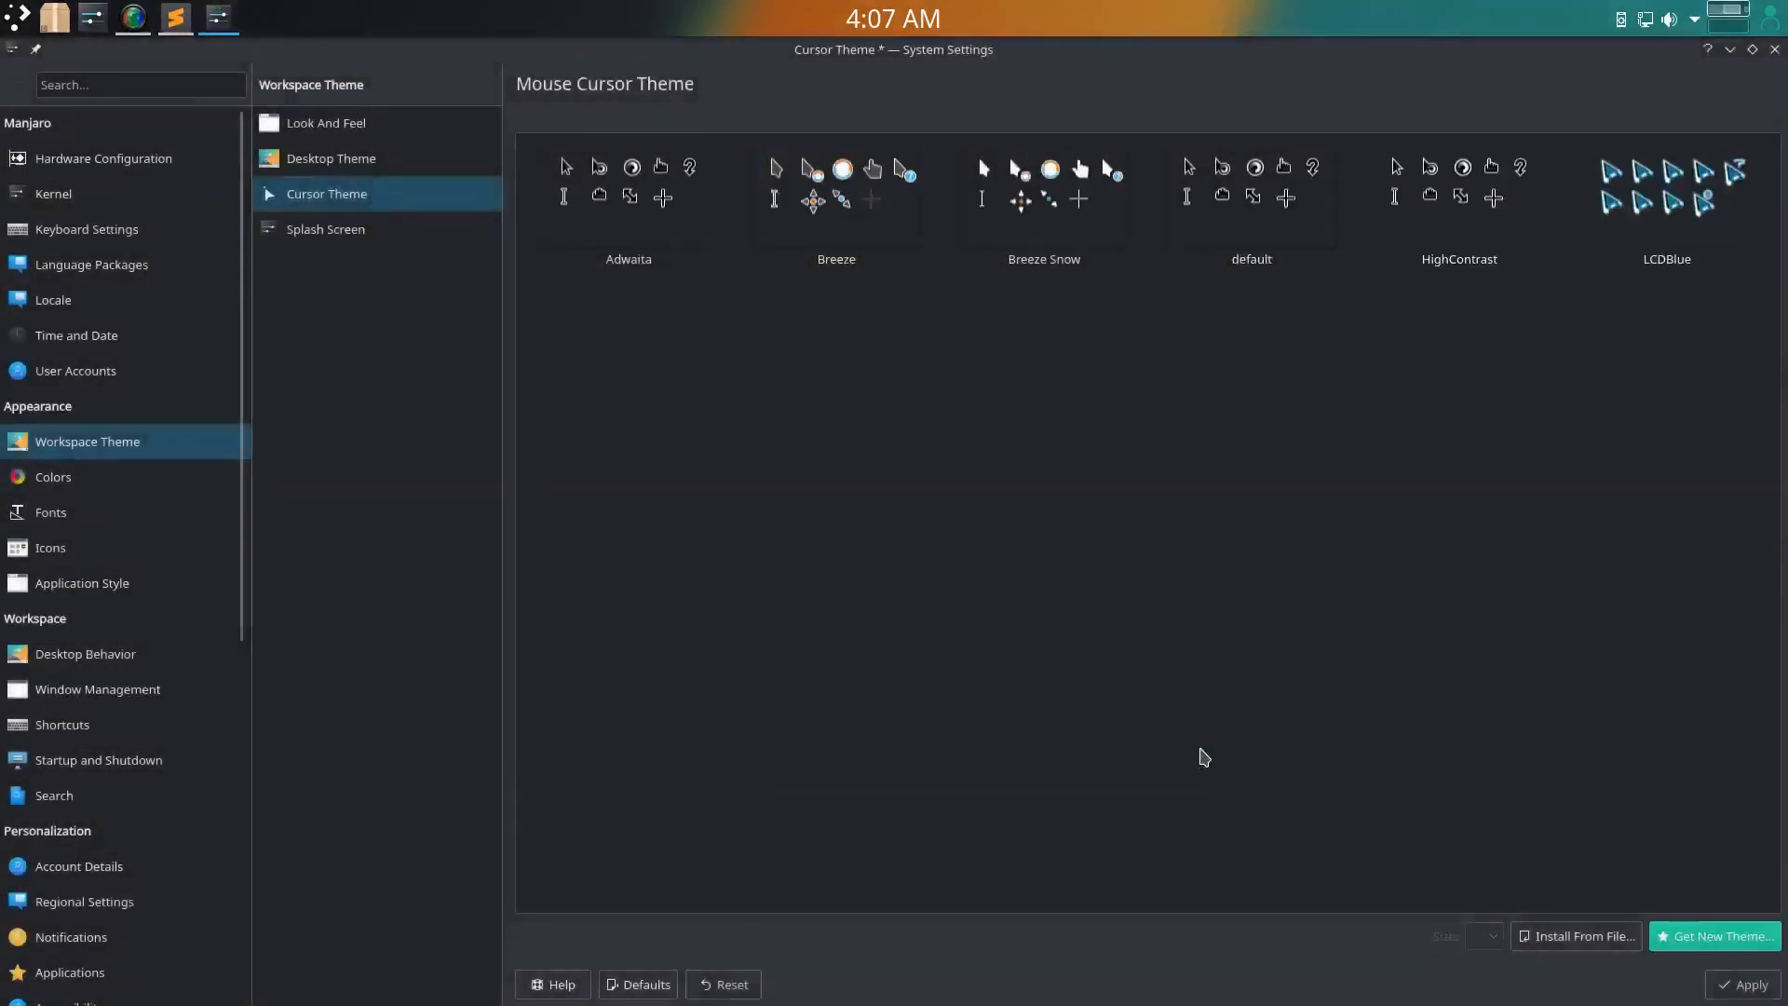
pyautogui.click(1666, 191)
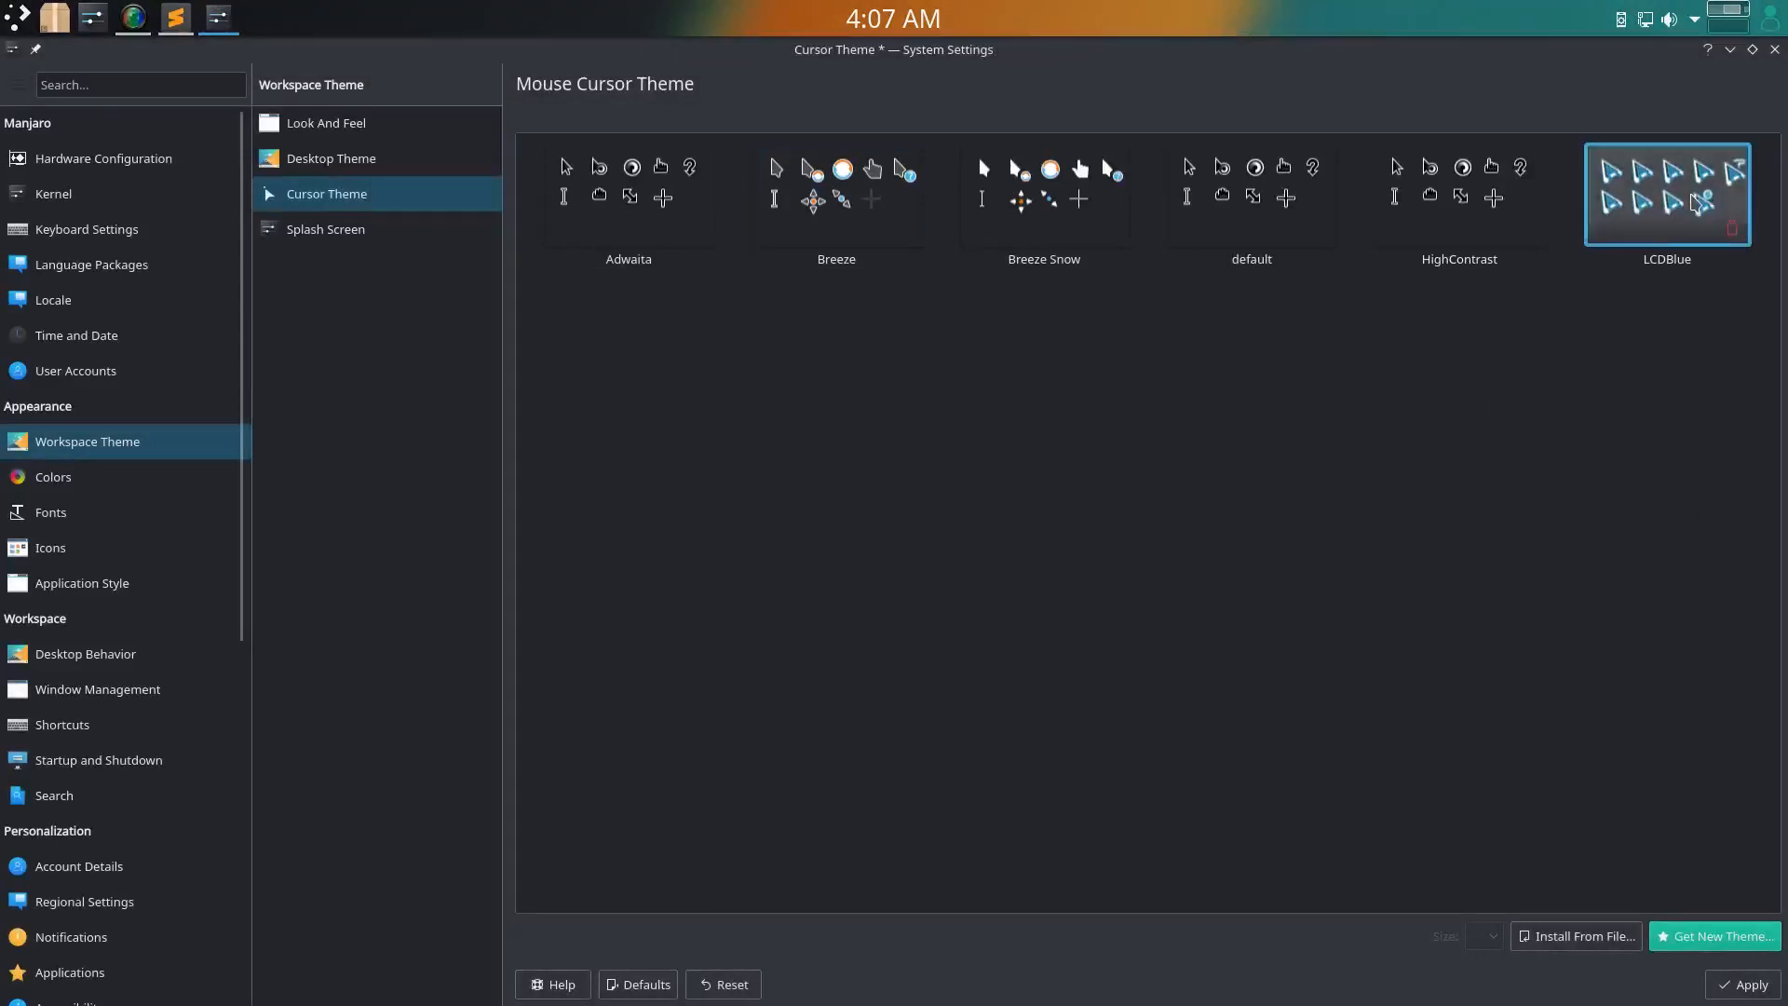
pyautogui.click(1742, 984)
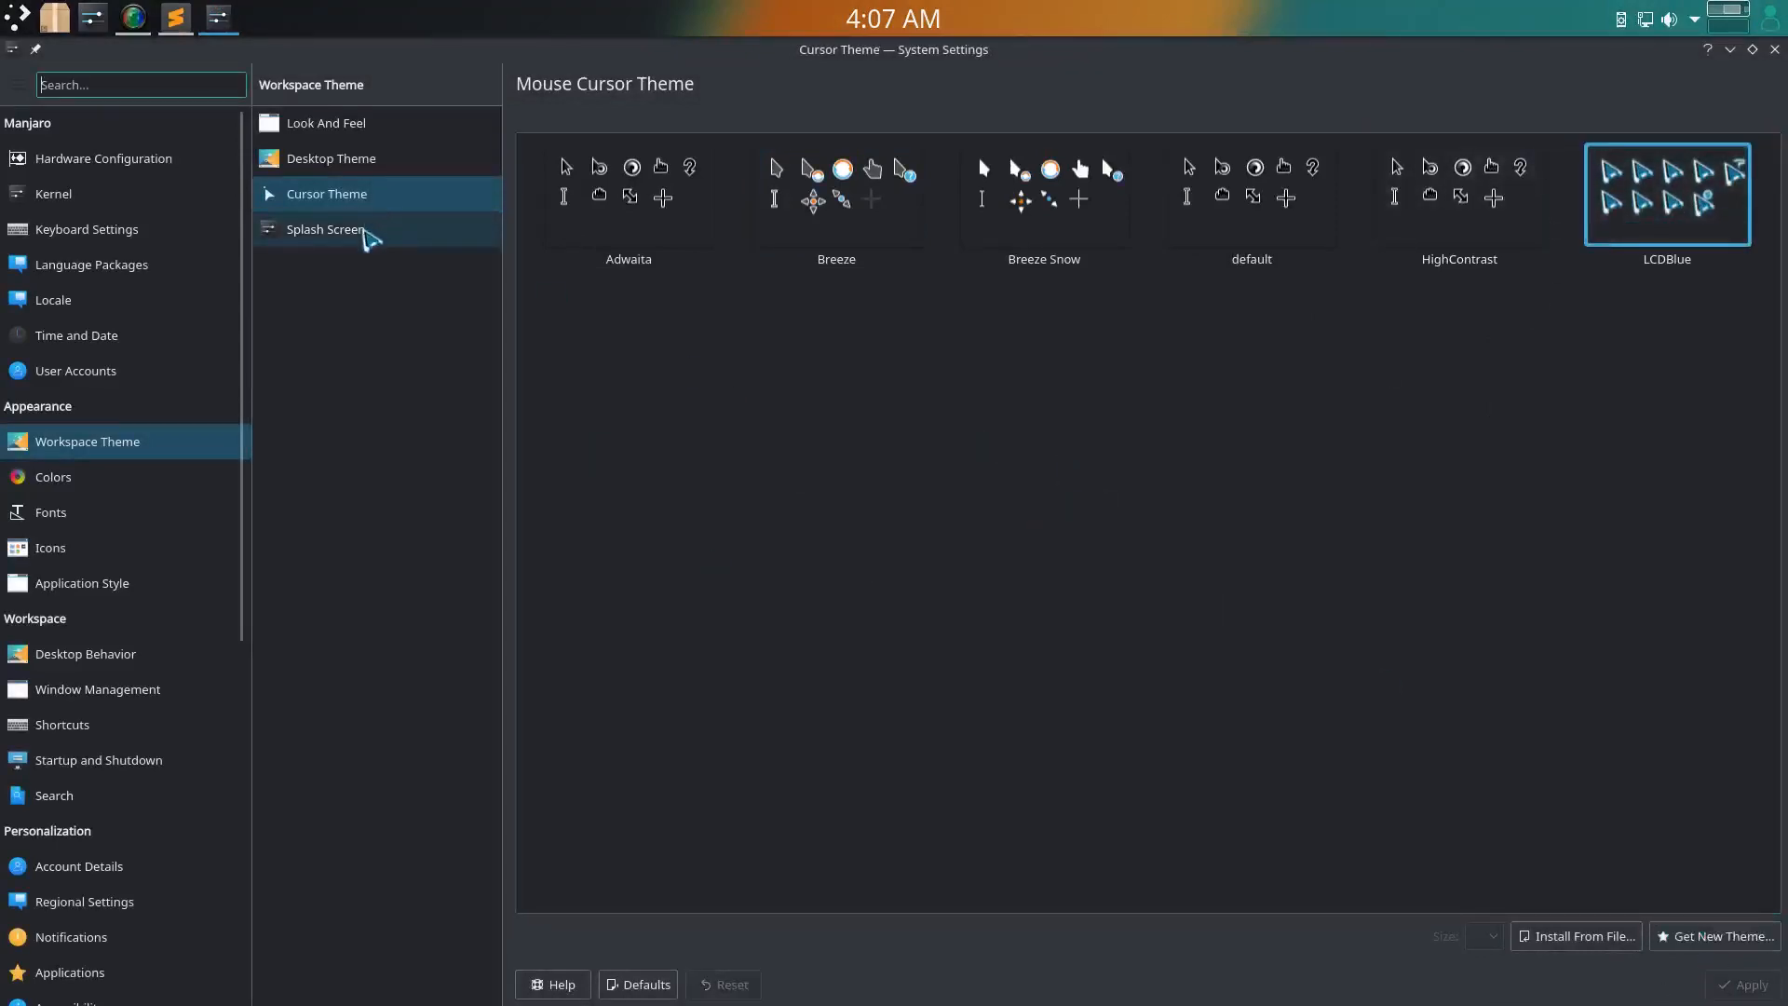
# Install the Arch Space splash screen theme, preview it and apply it
pyautogui.click(365, 235)
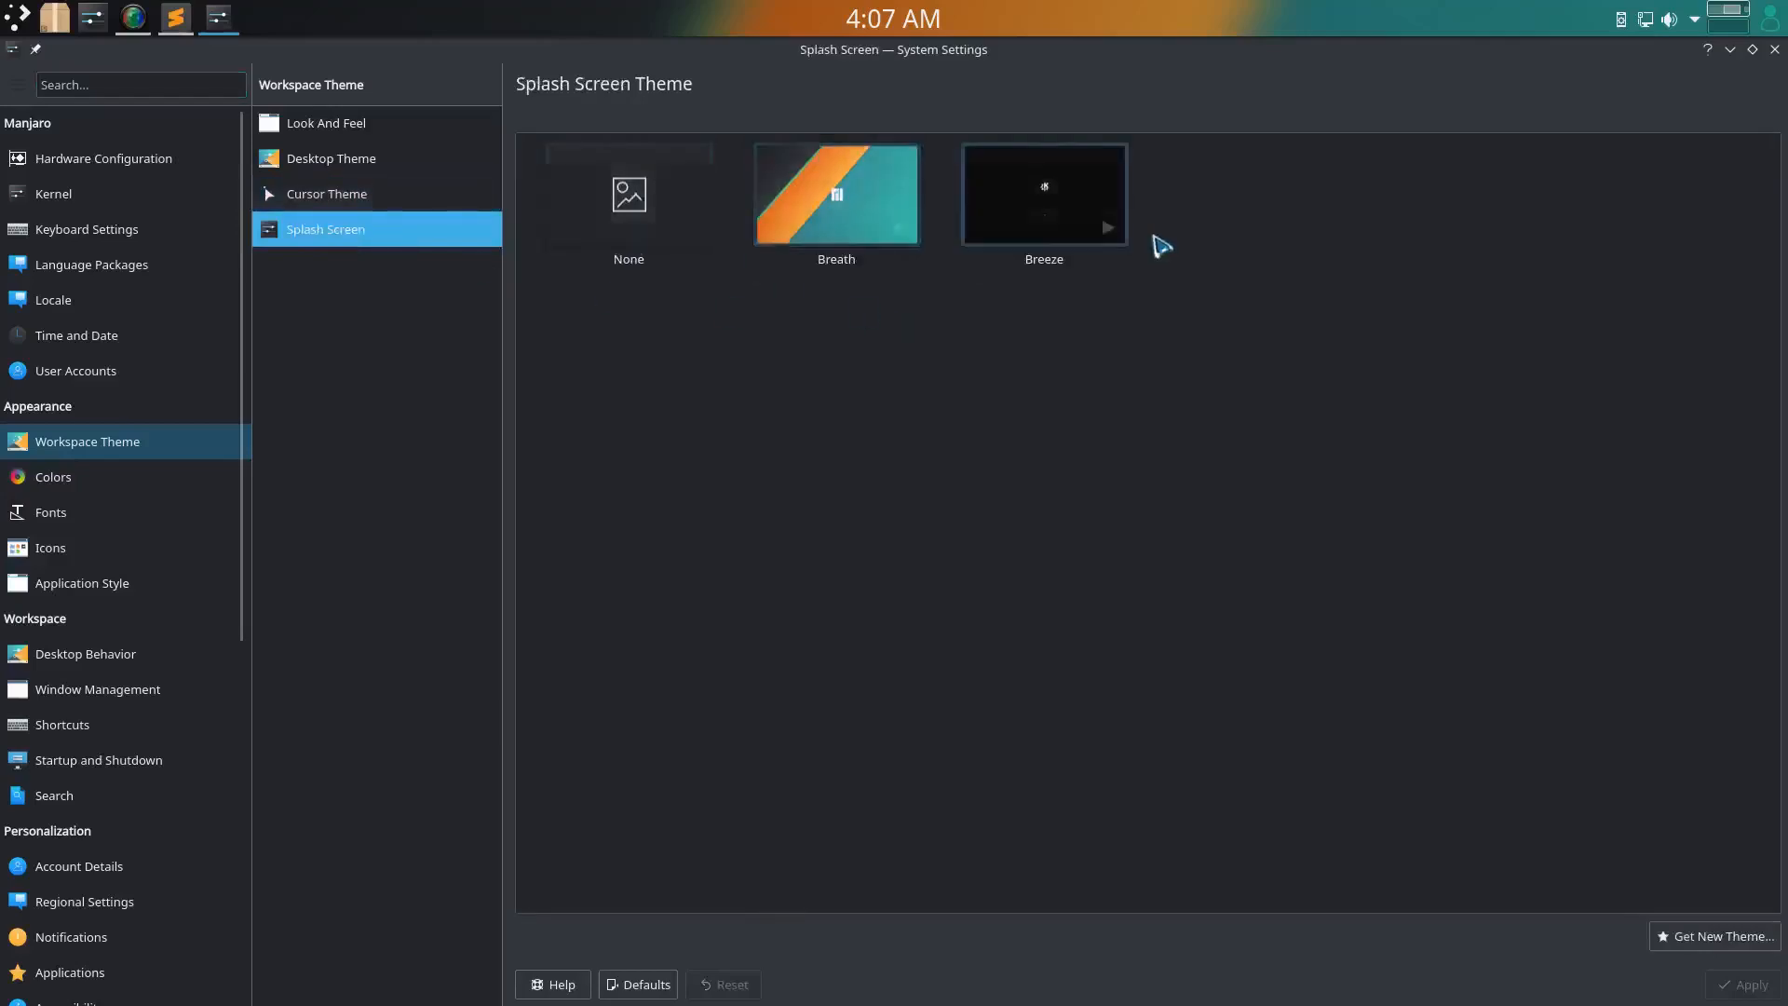
pyautogui.click(1713, 936)
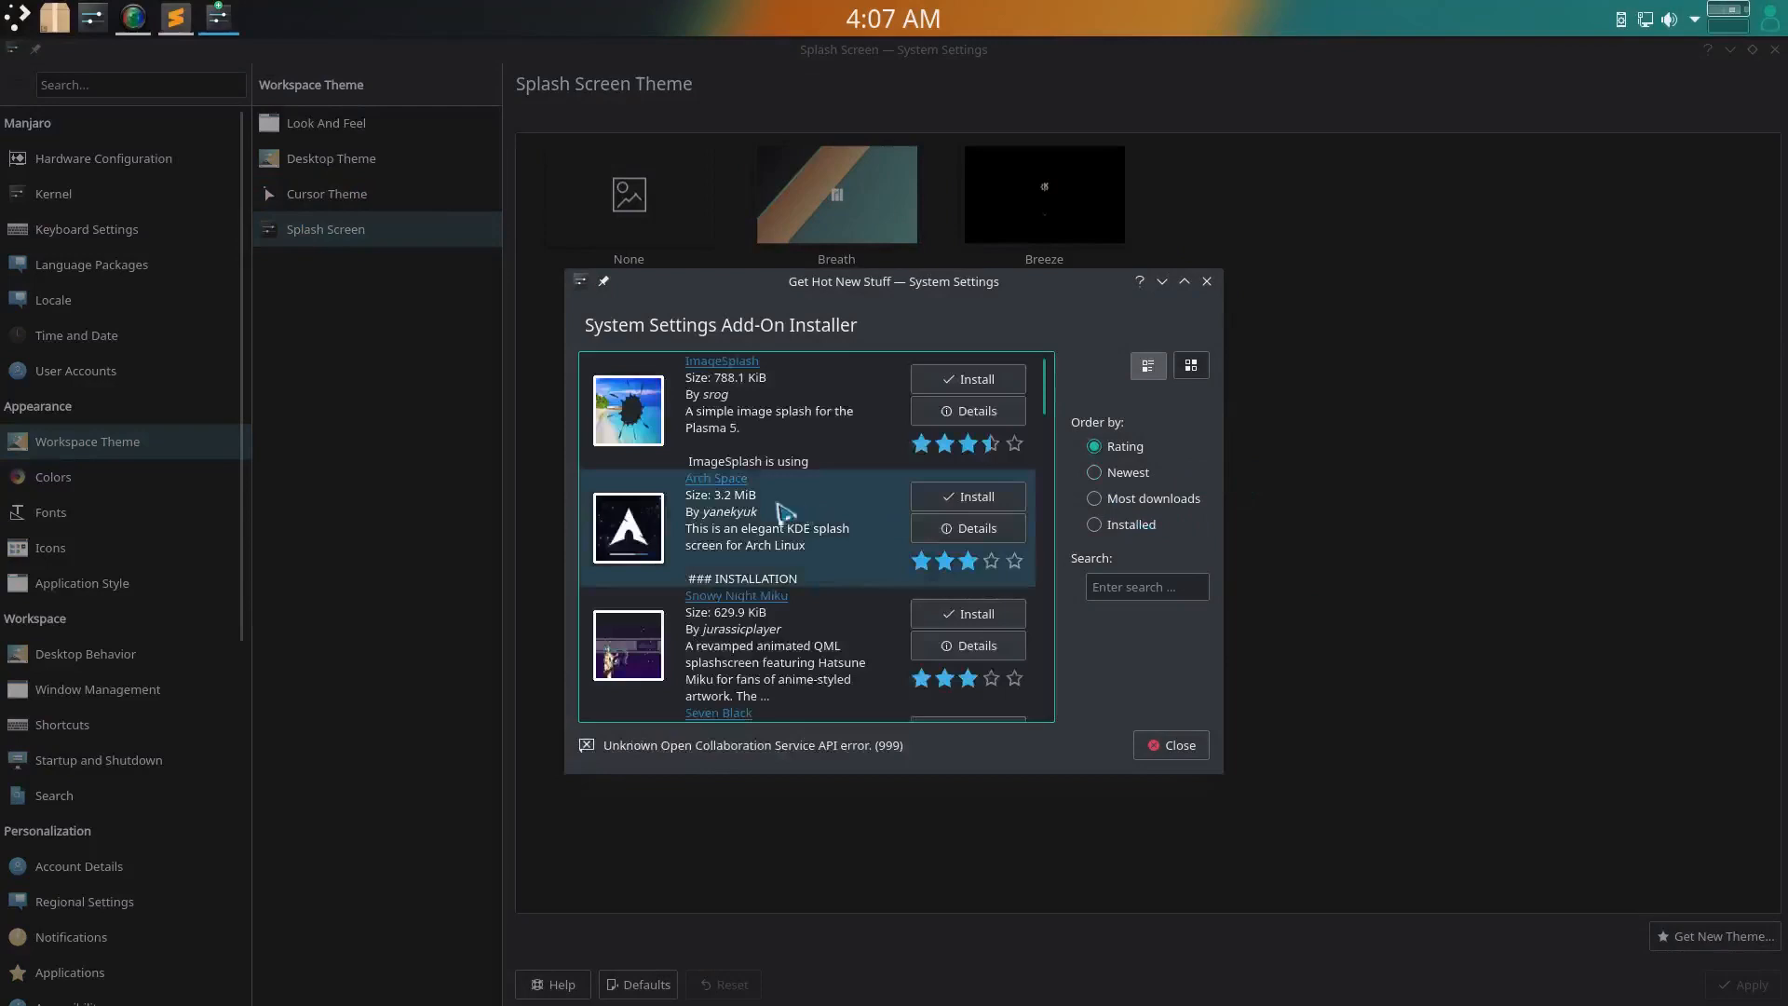
pyautogui.click(968, 496)
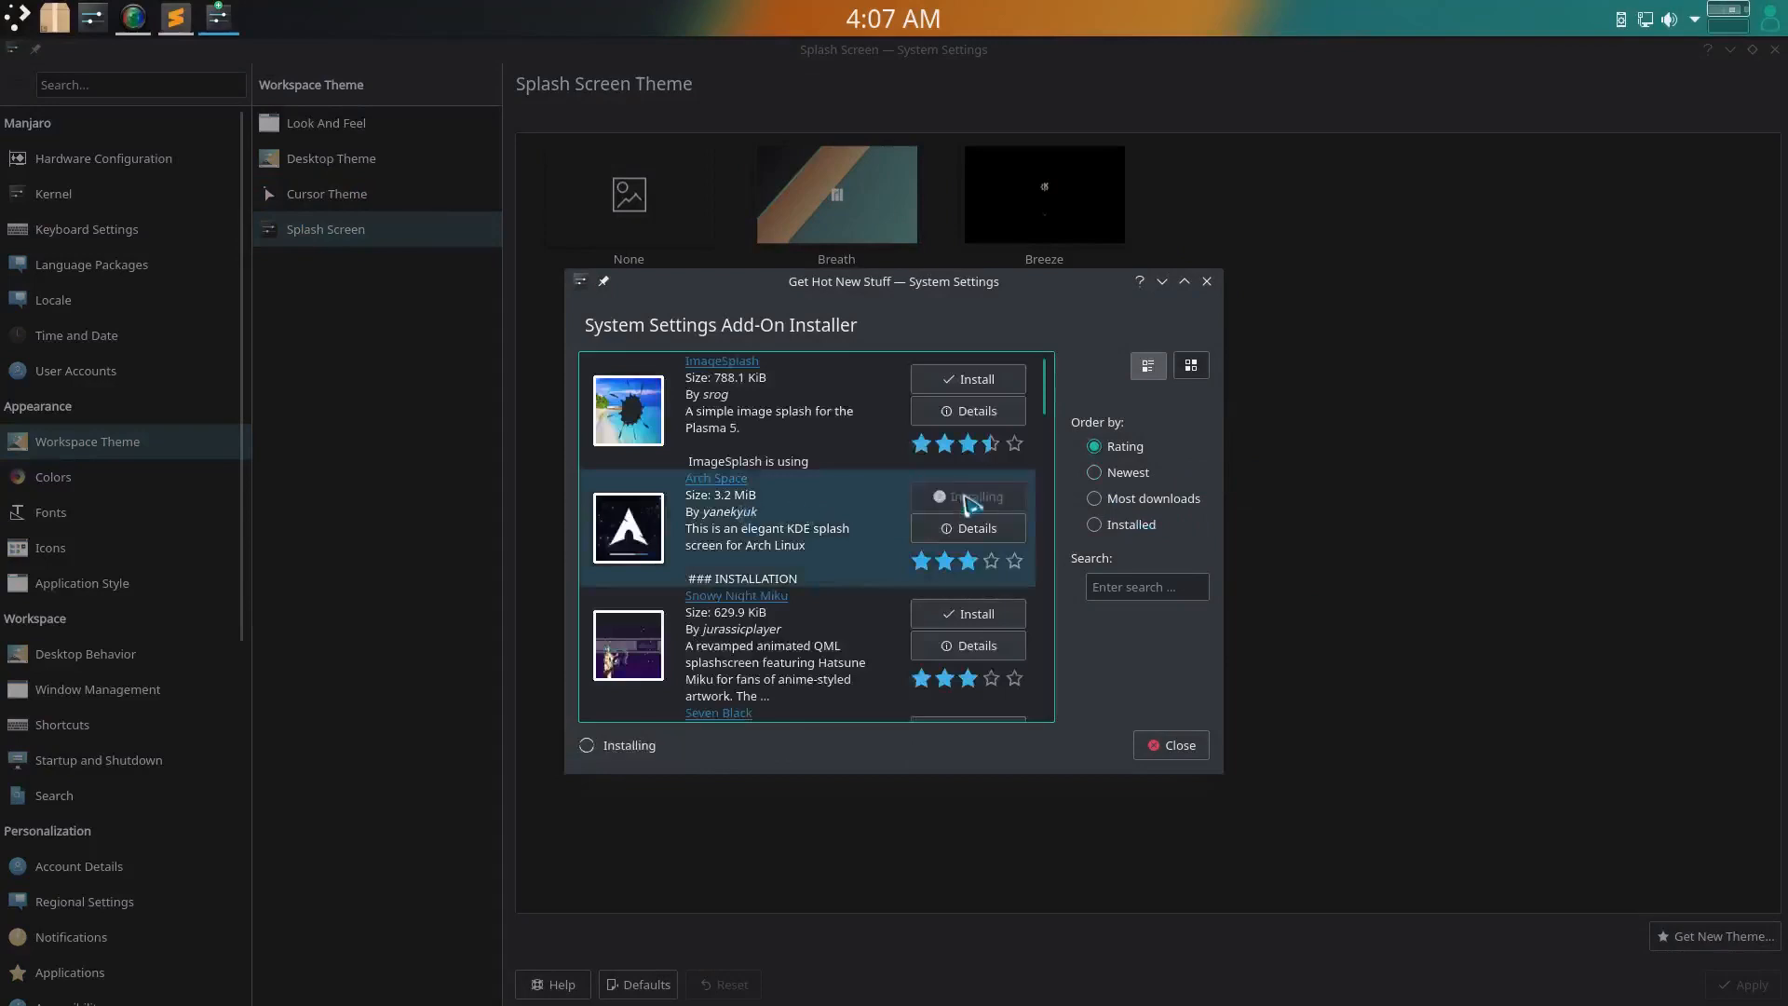
pyautogui.click(1173, 746)
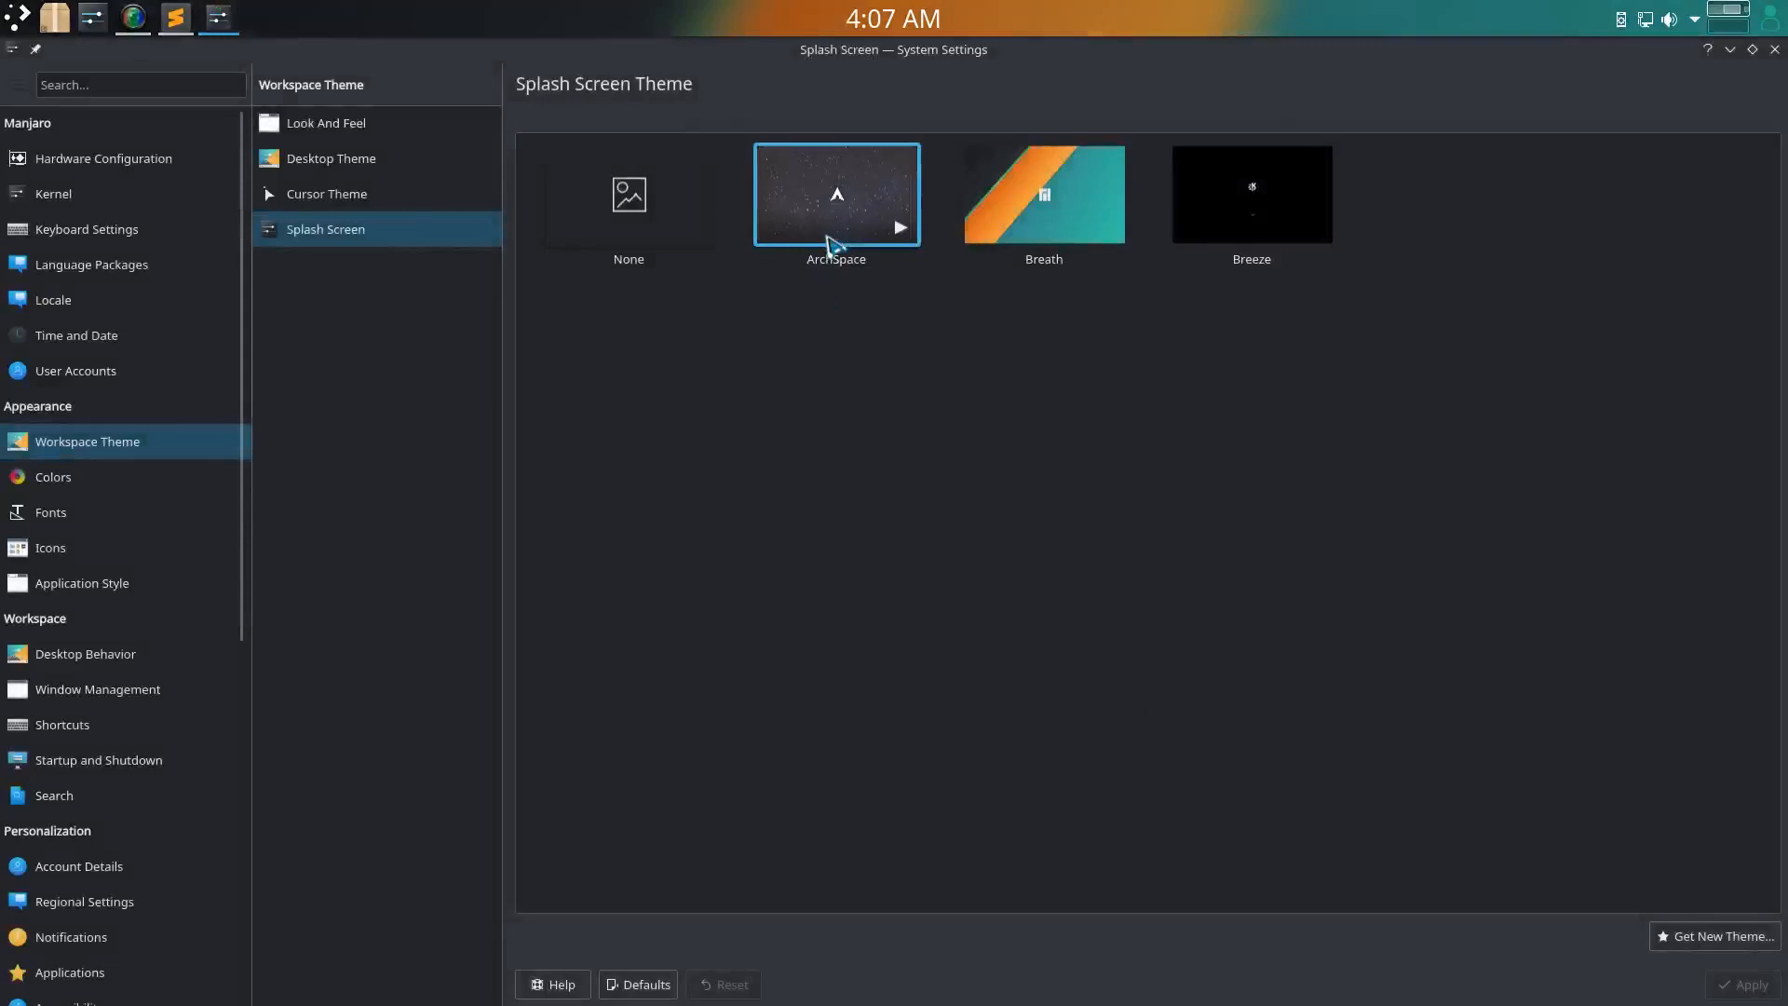
pyautogui.click(834, 239)
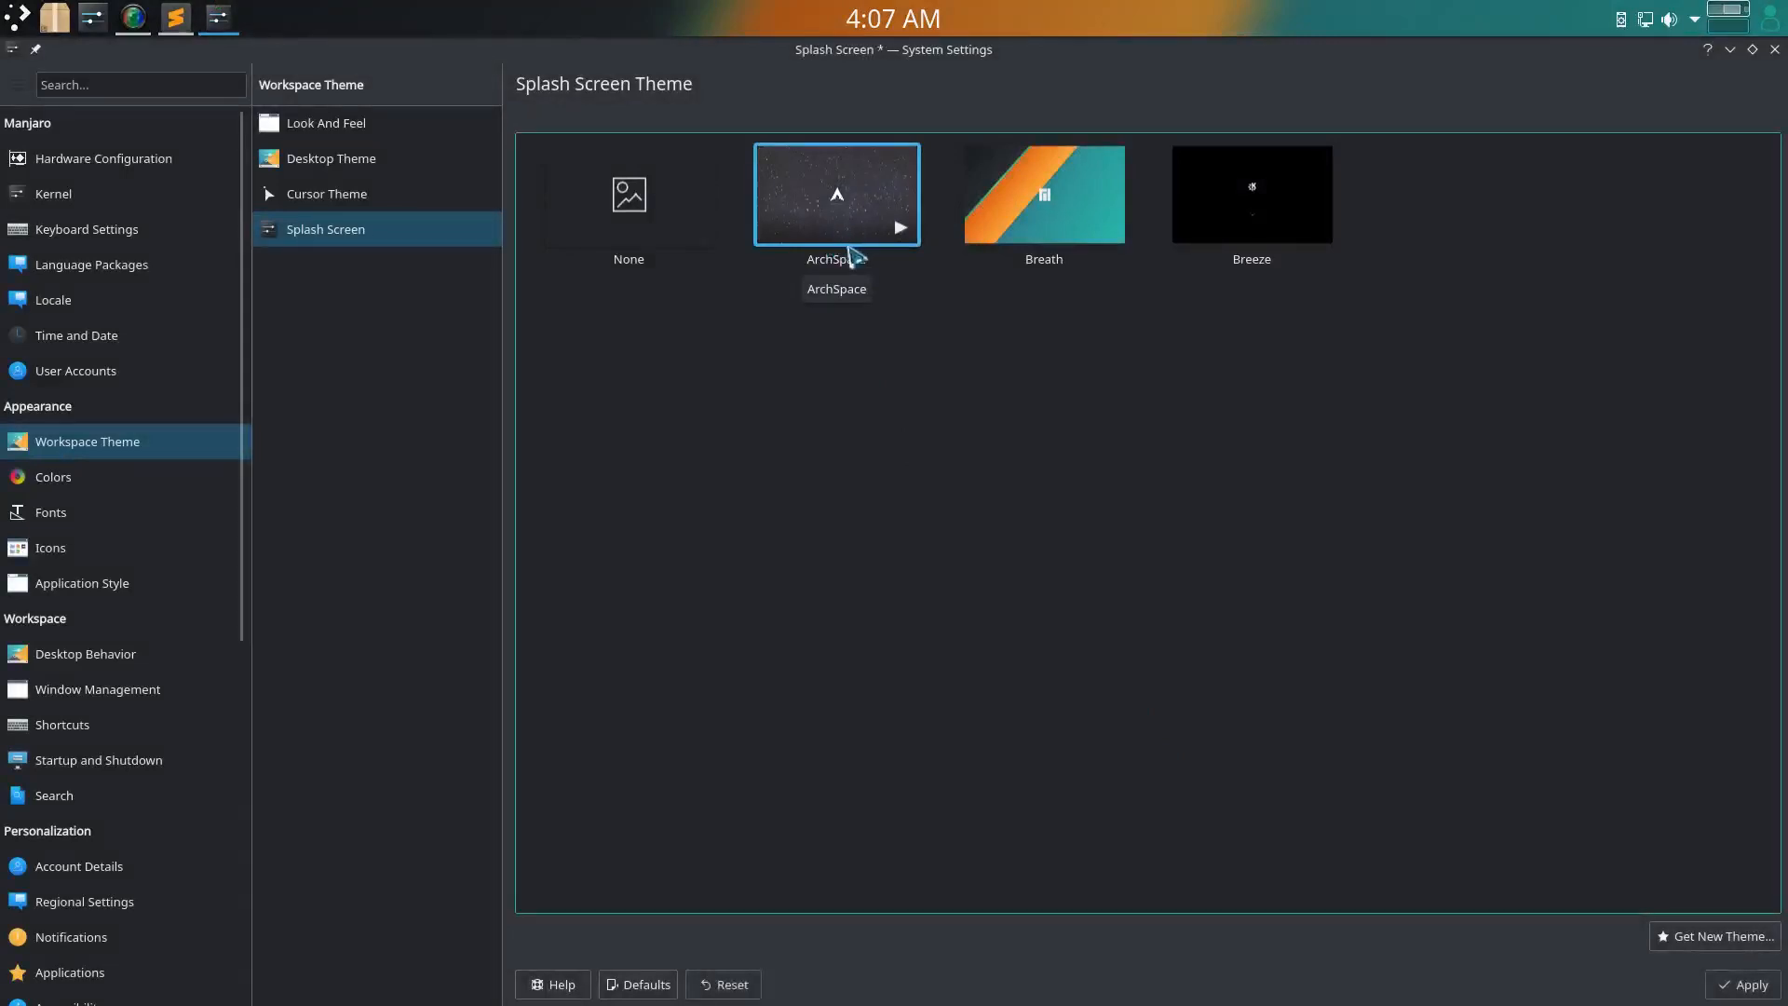
pyautogui.click(900, 228)
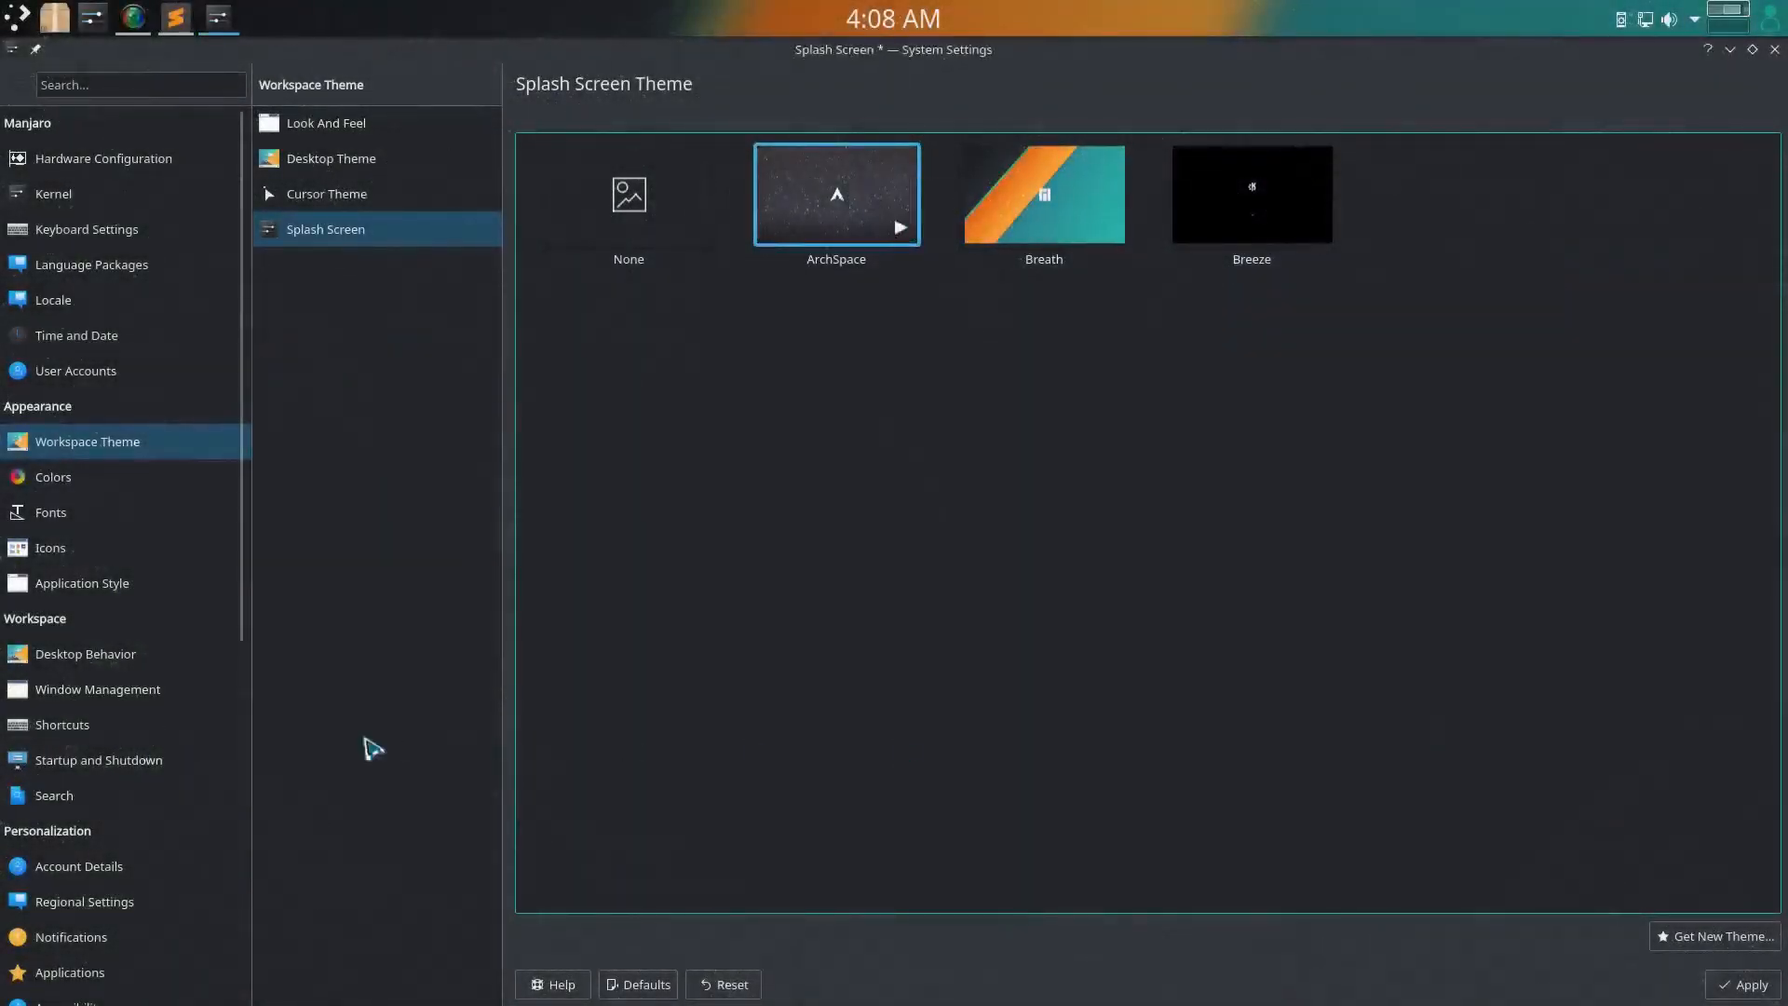
pyautogui.click(1738, 983)
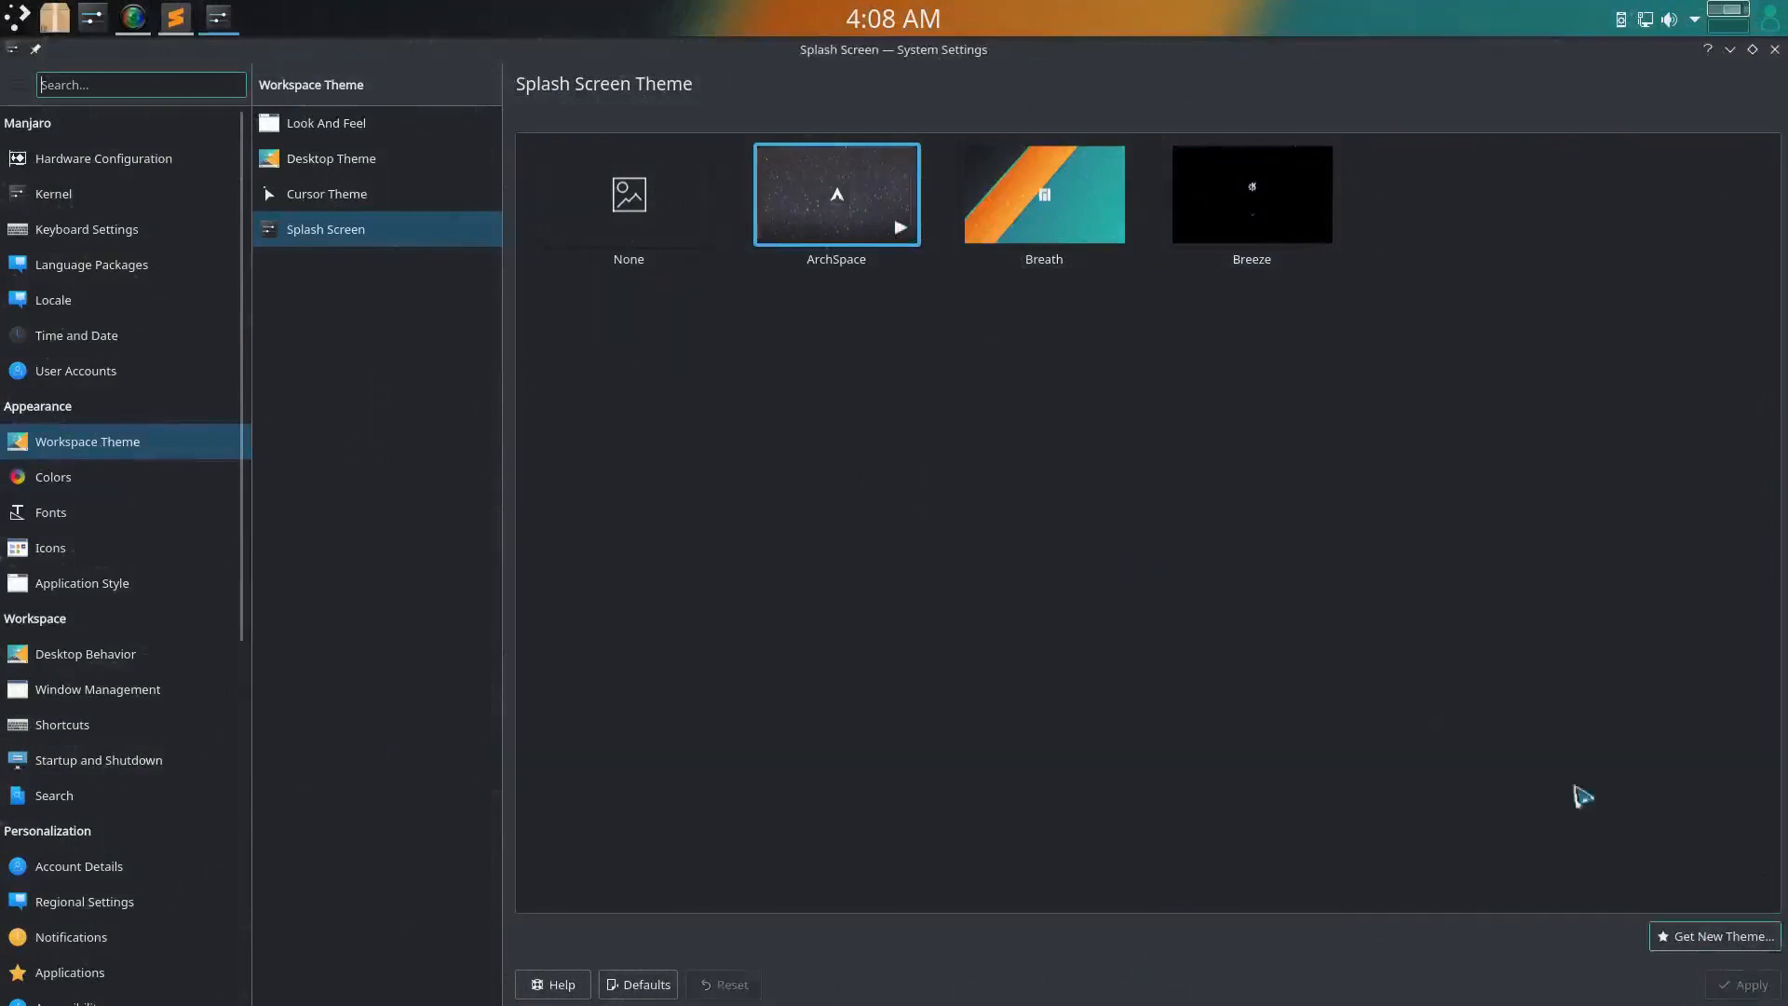
# Search the new application color schemes for "obsidian" and look through the dark schemes offered
pyautogui.click(117, 477)
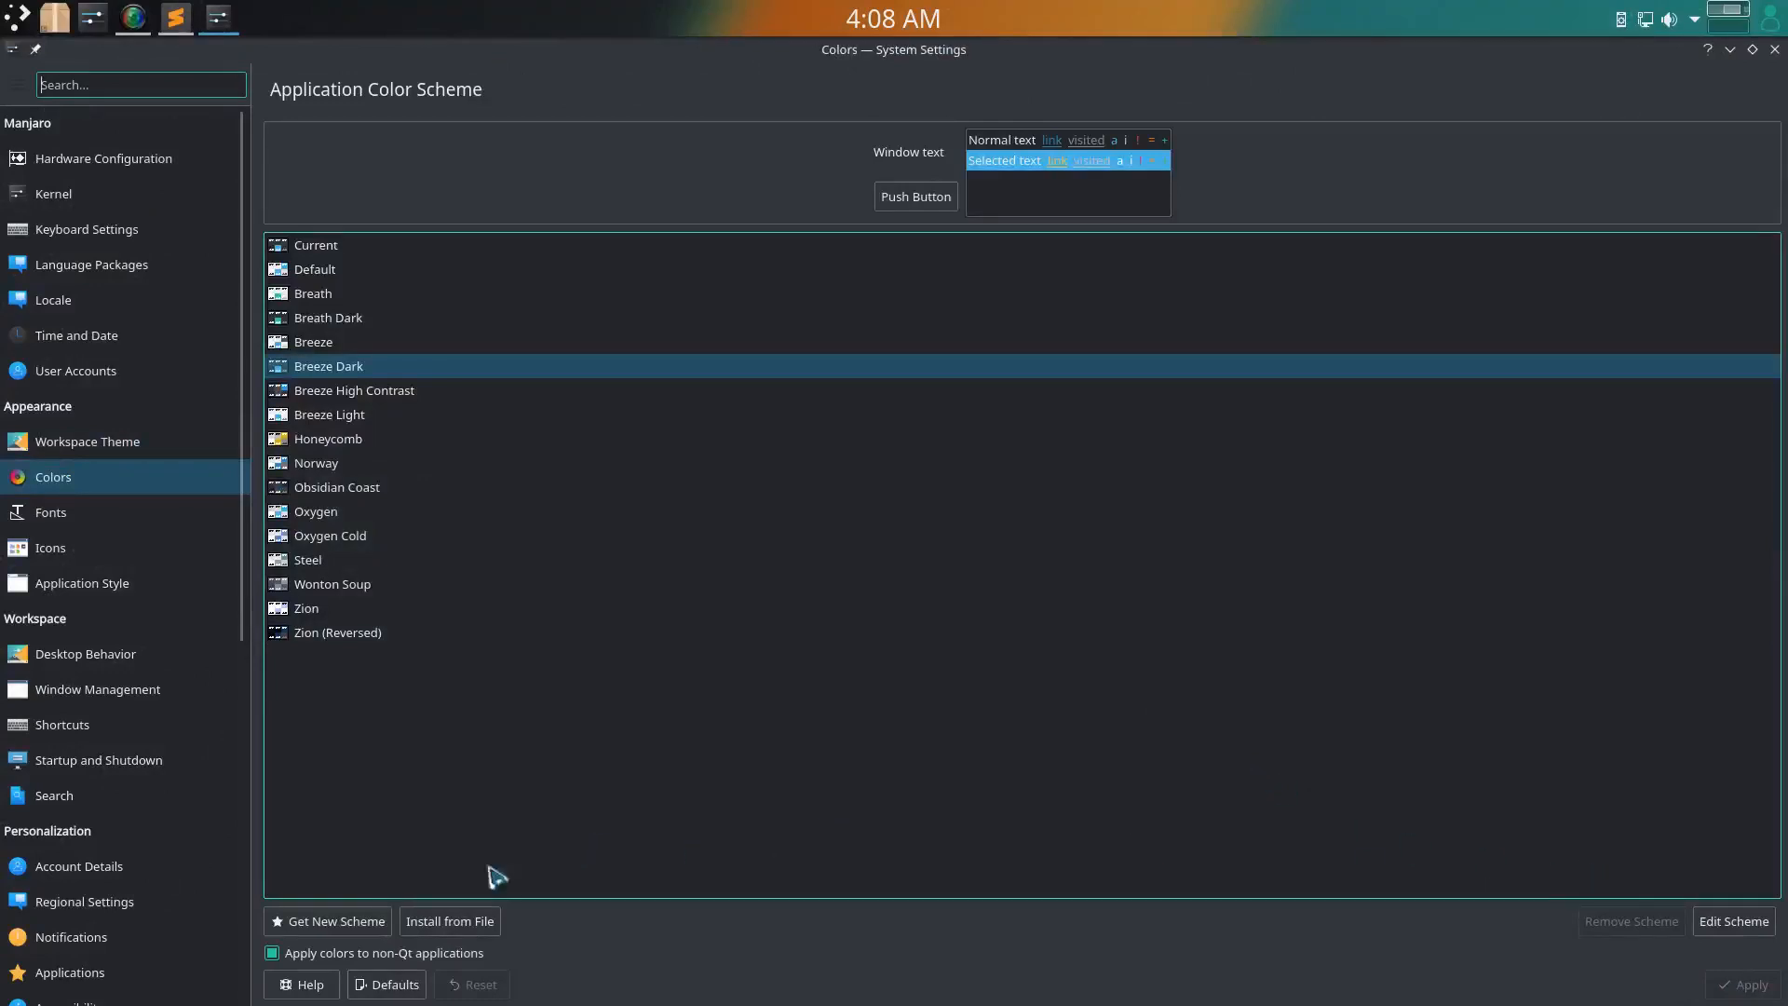
pyautogui.click(335, 926)
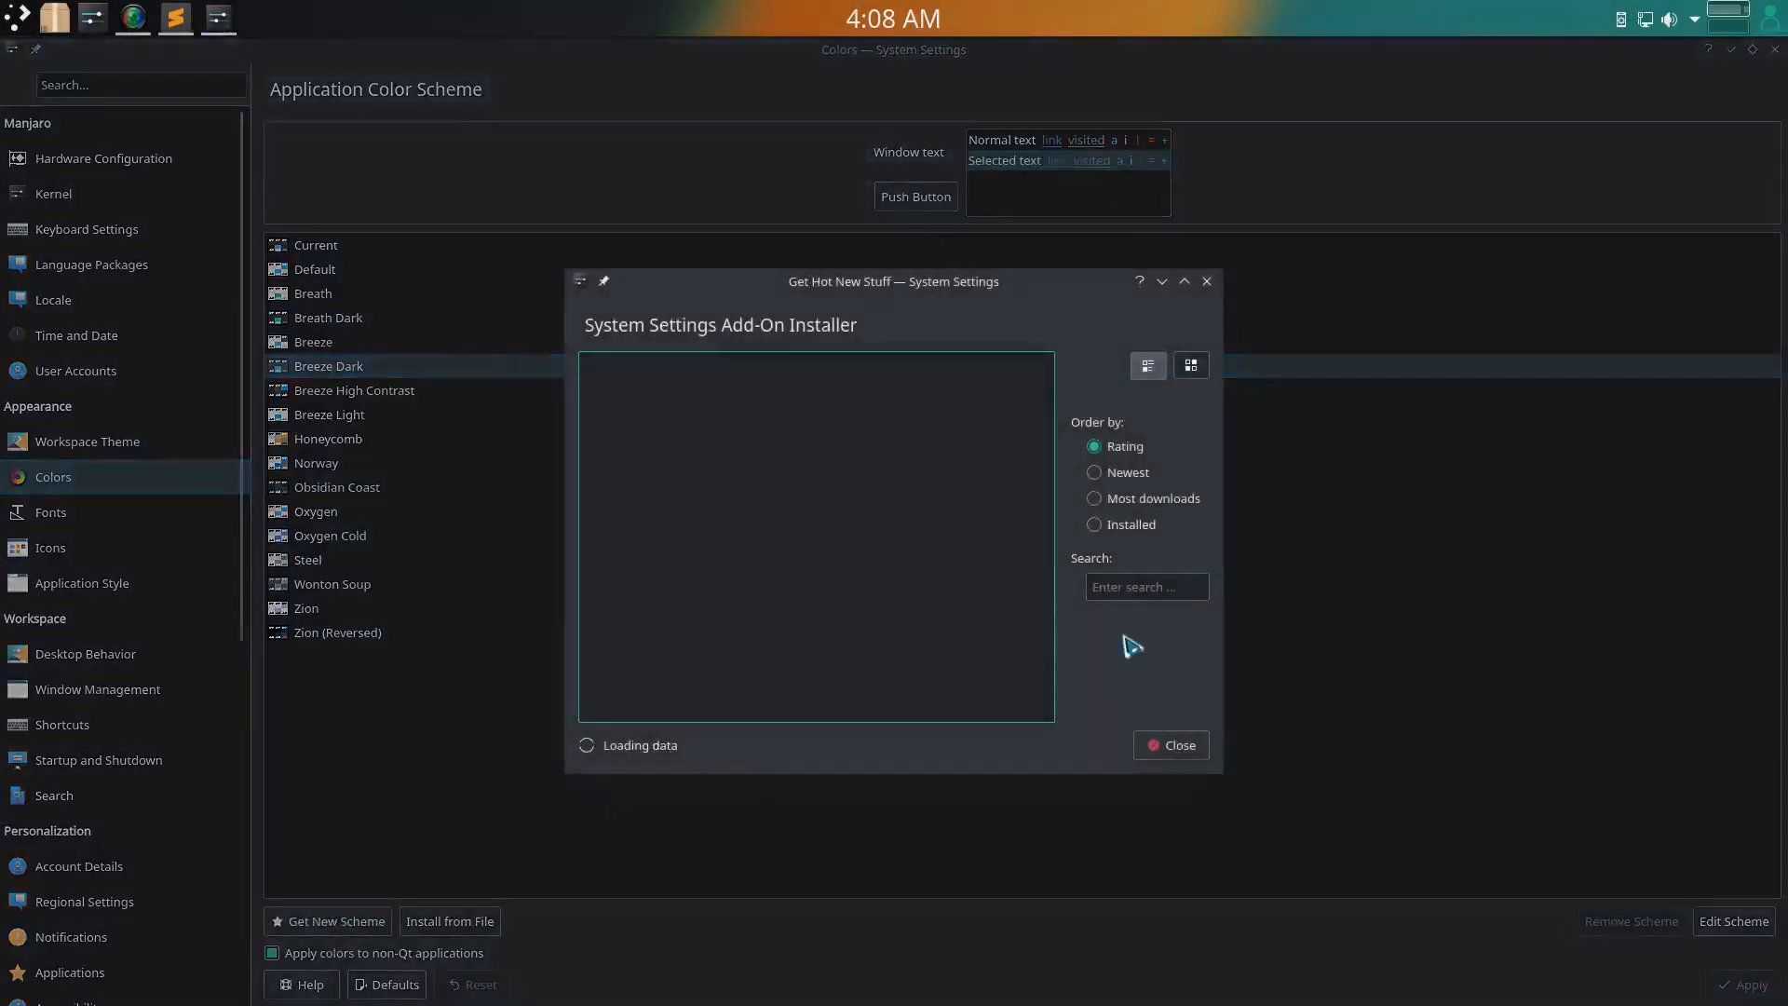
pyautogui.click(1118, 582)
pyautogui.write('obsidian')
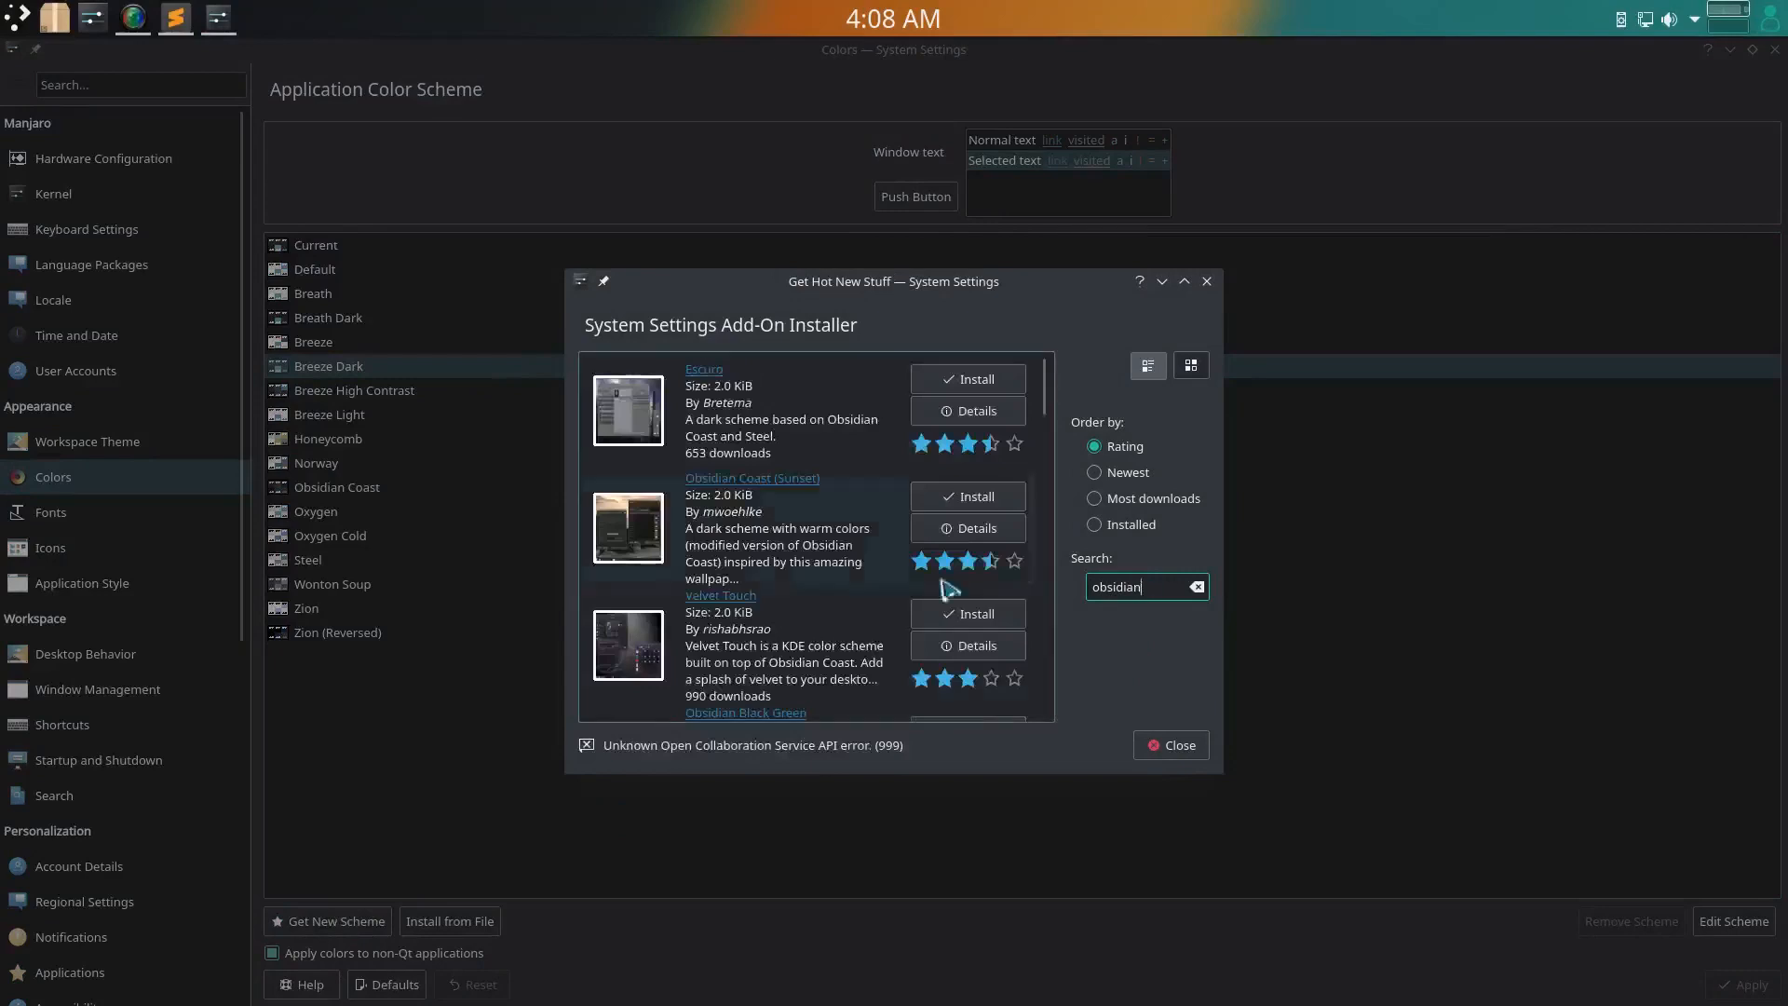
pyautogui.scroll(-5, 823, 587)
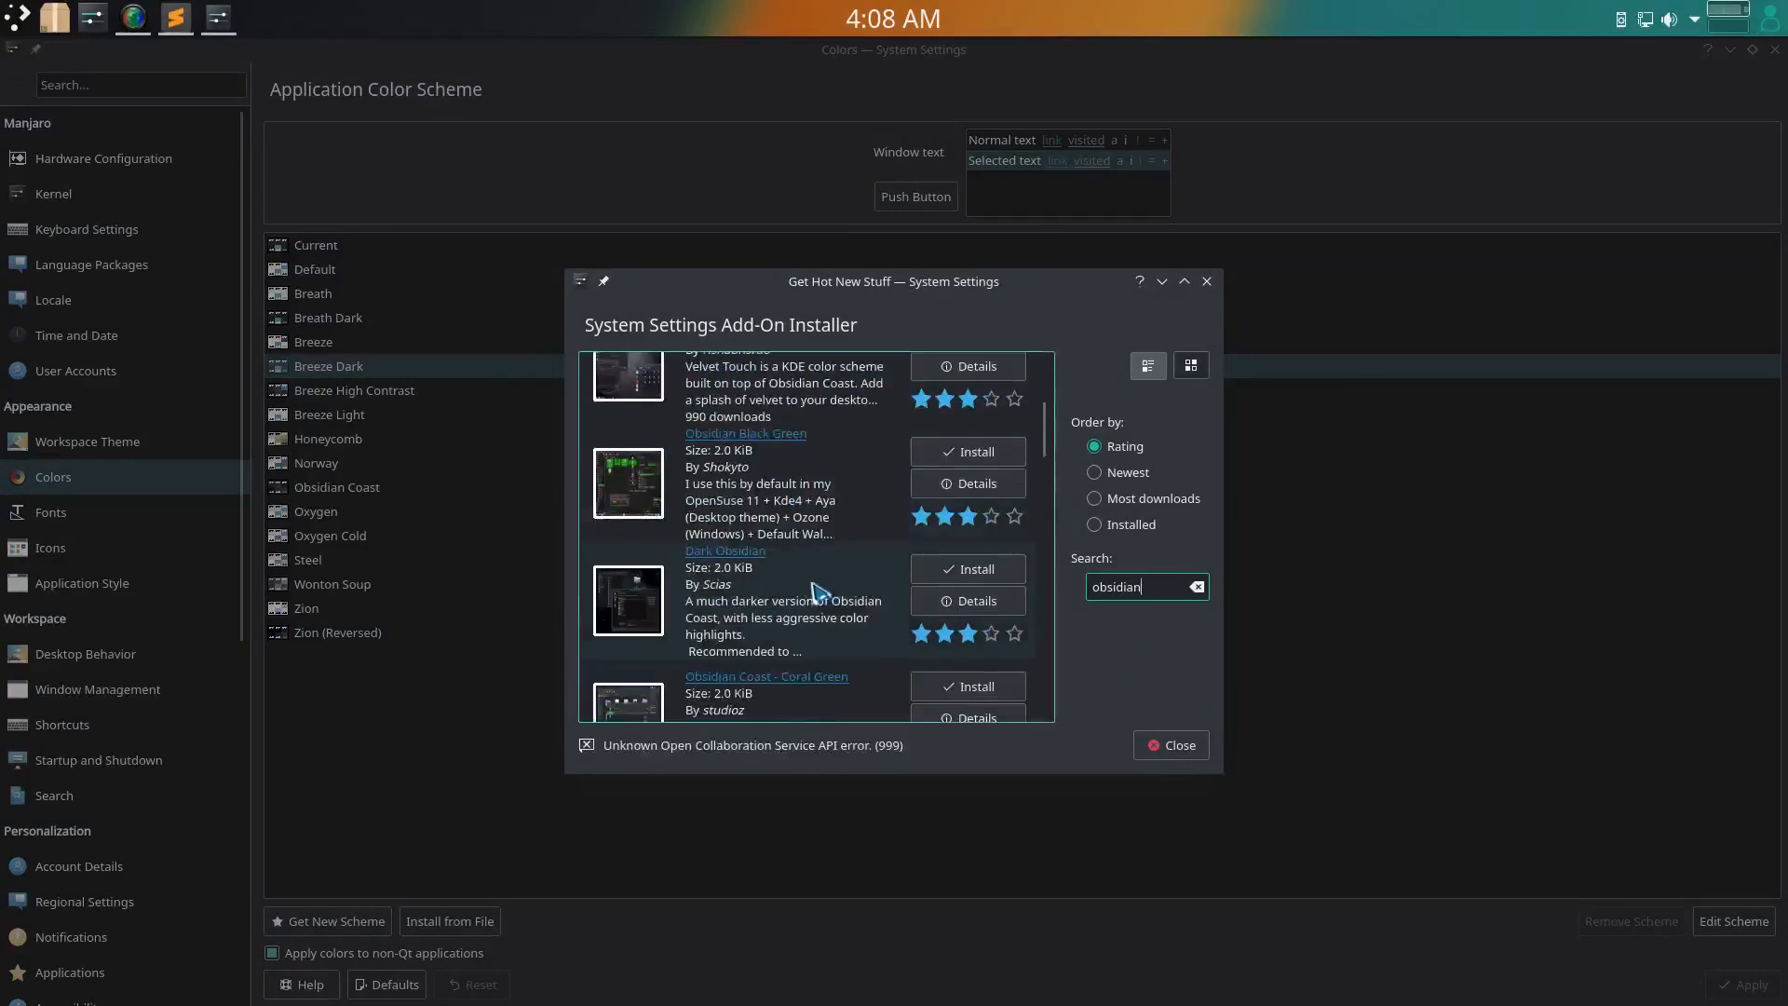
pyautogui.scroll(-5, 819, 592)
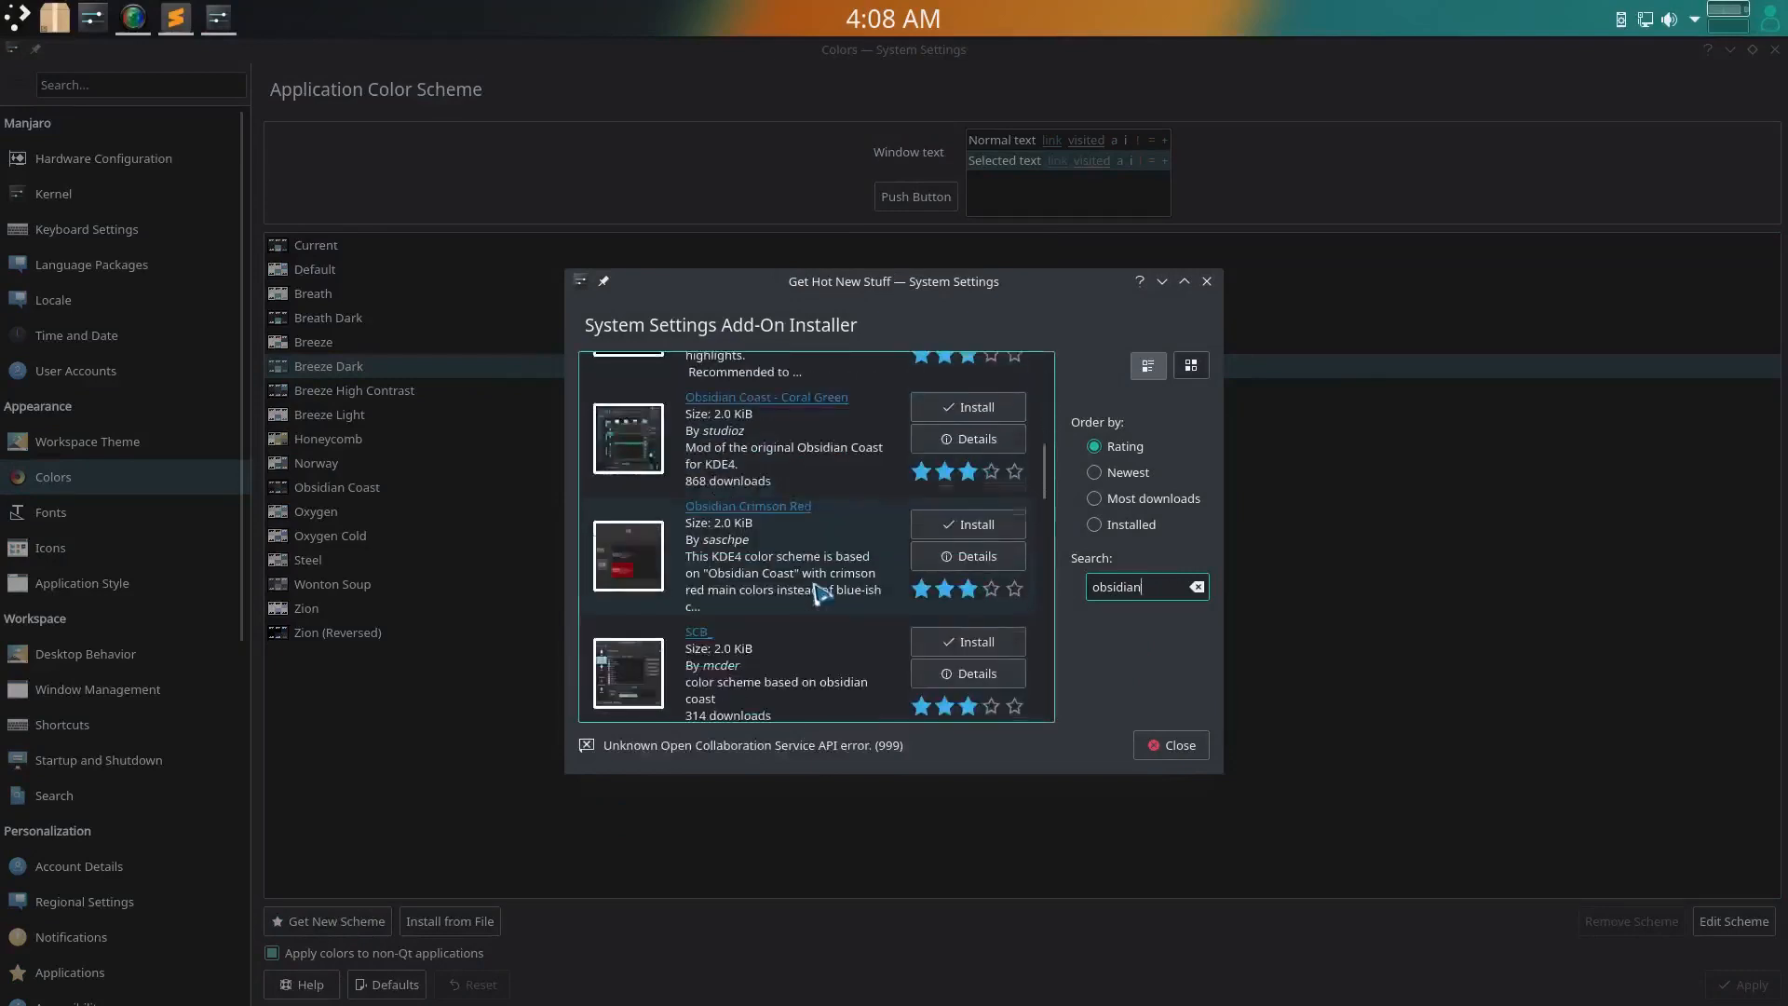
pyautogui.scroll(5, 857, 590)
pyautogui.scroll(4, 959, 619)
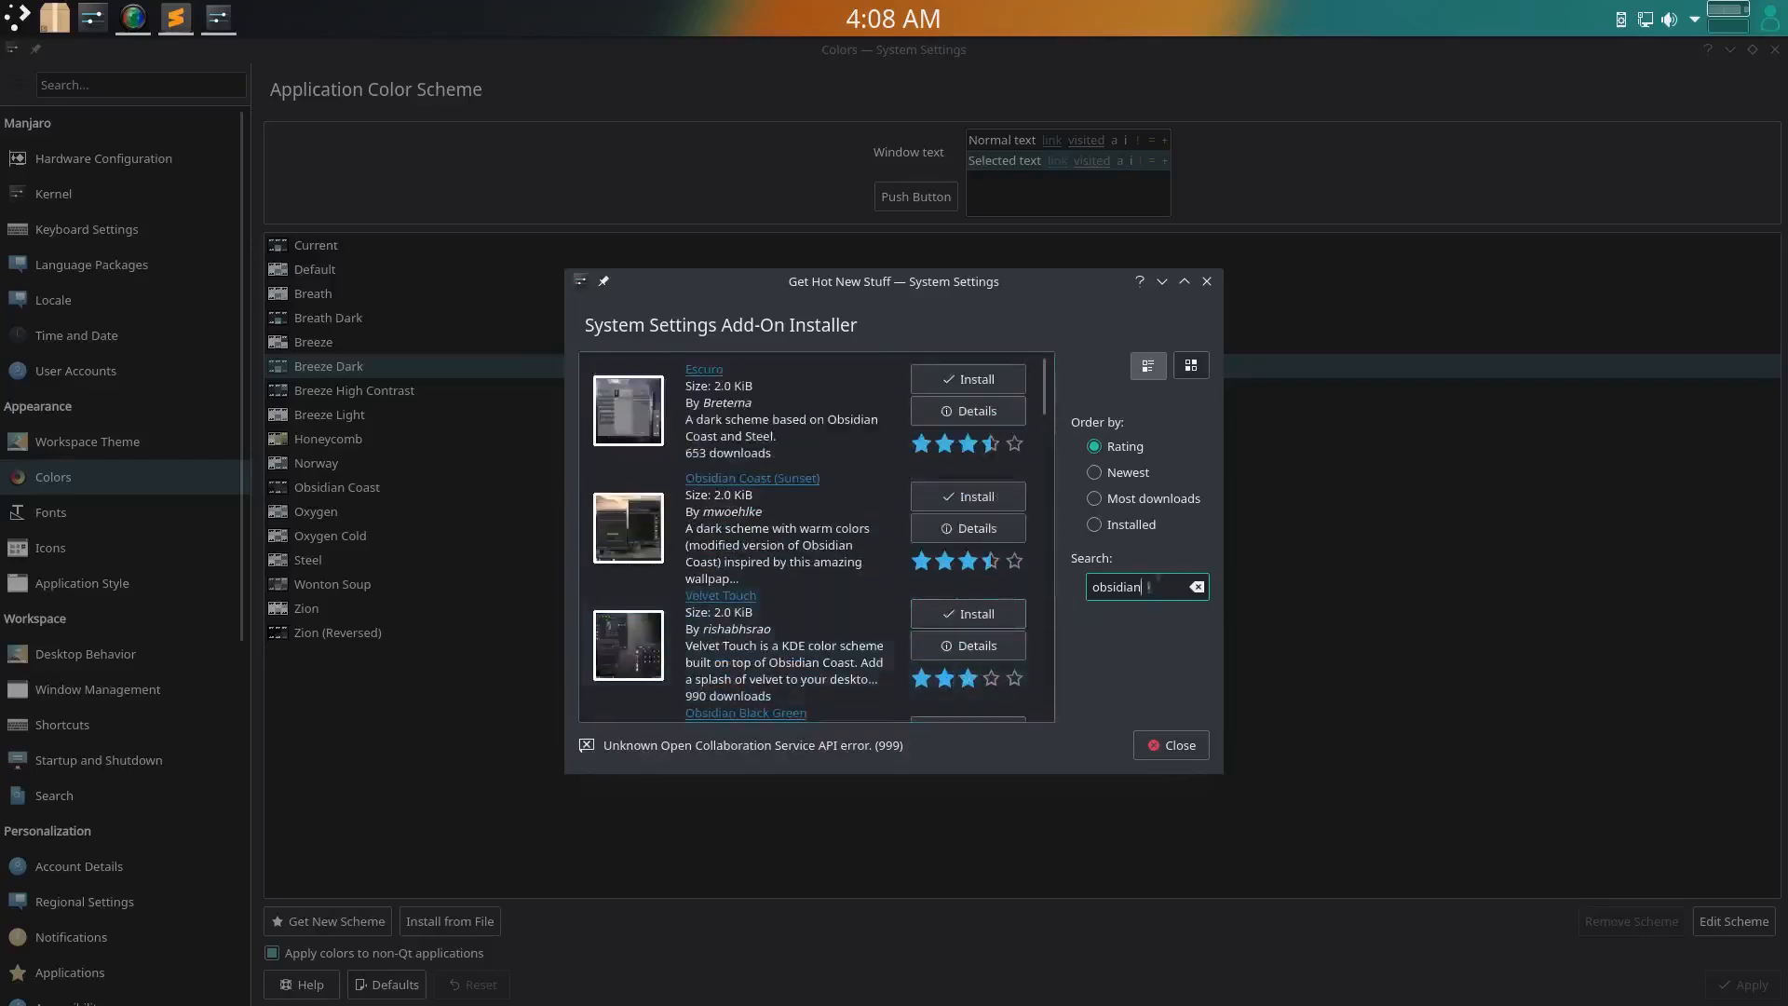
# Narrow the color scheme search to "obsidian blue", install Obsidian Blue and apply it as the application color scheme
pyautogui.write('e')
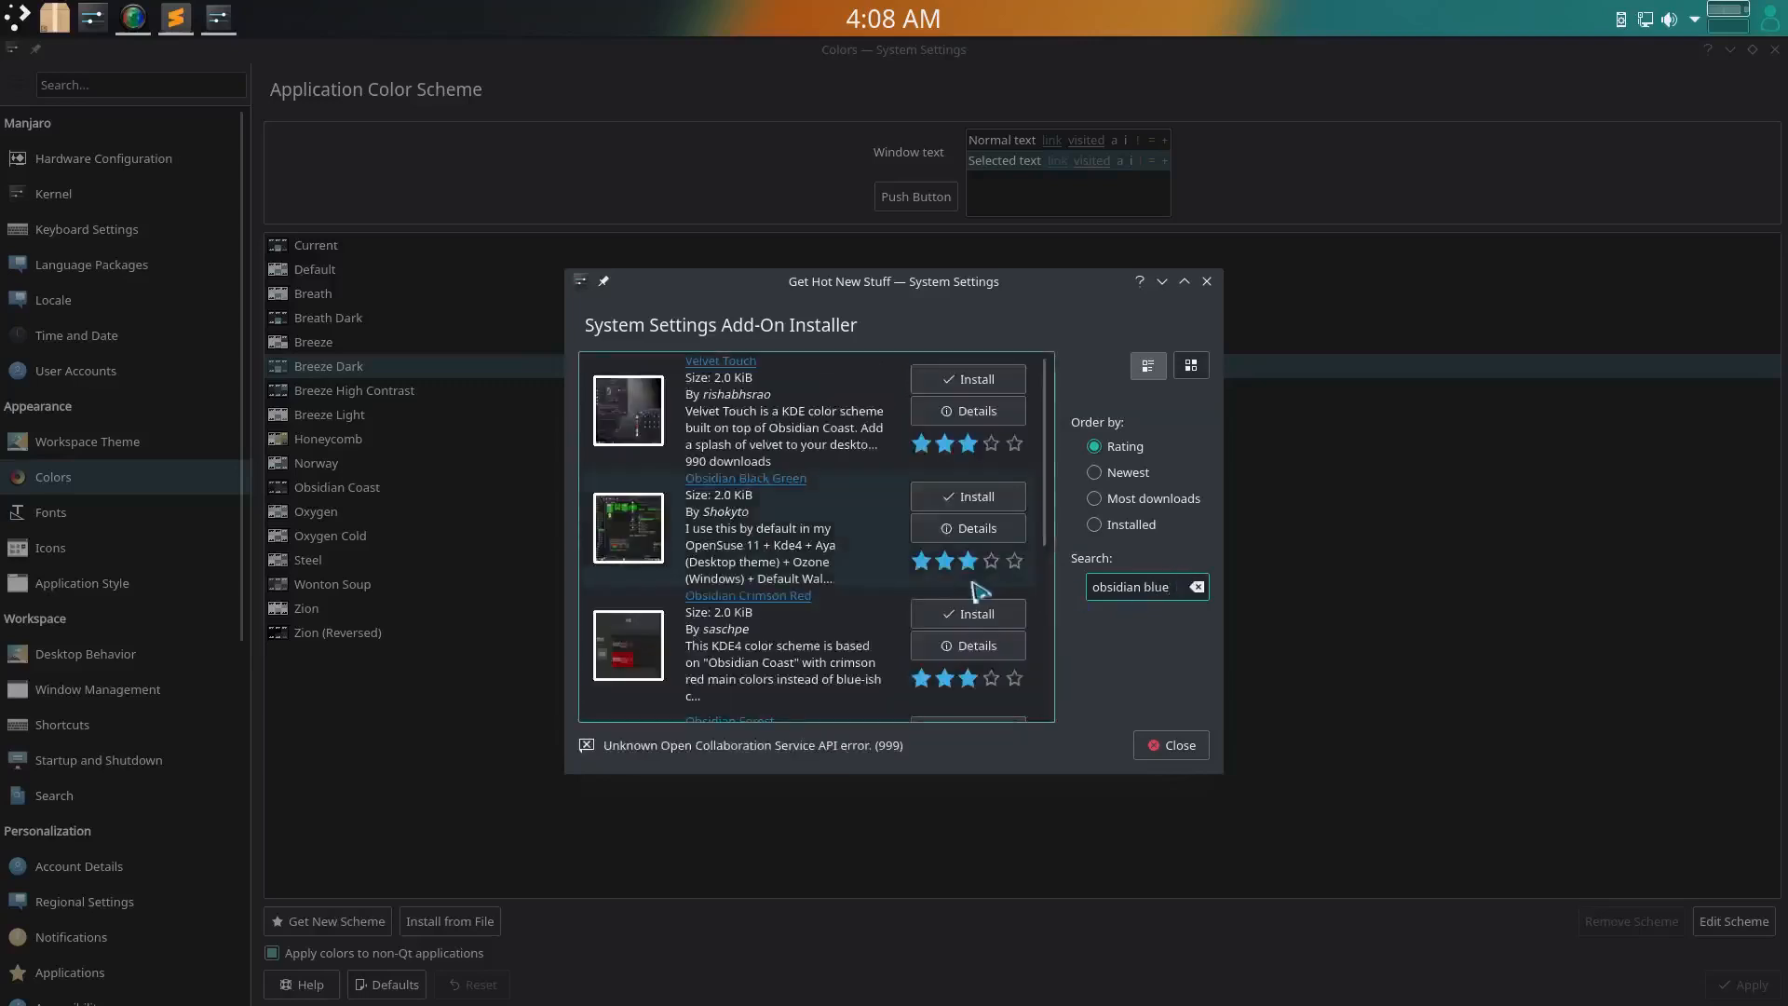
pyautogui.scroll(-2, 855, 566)
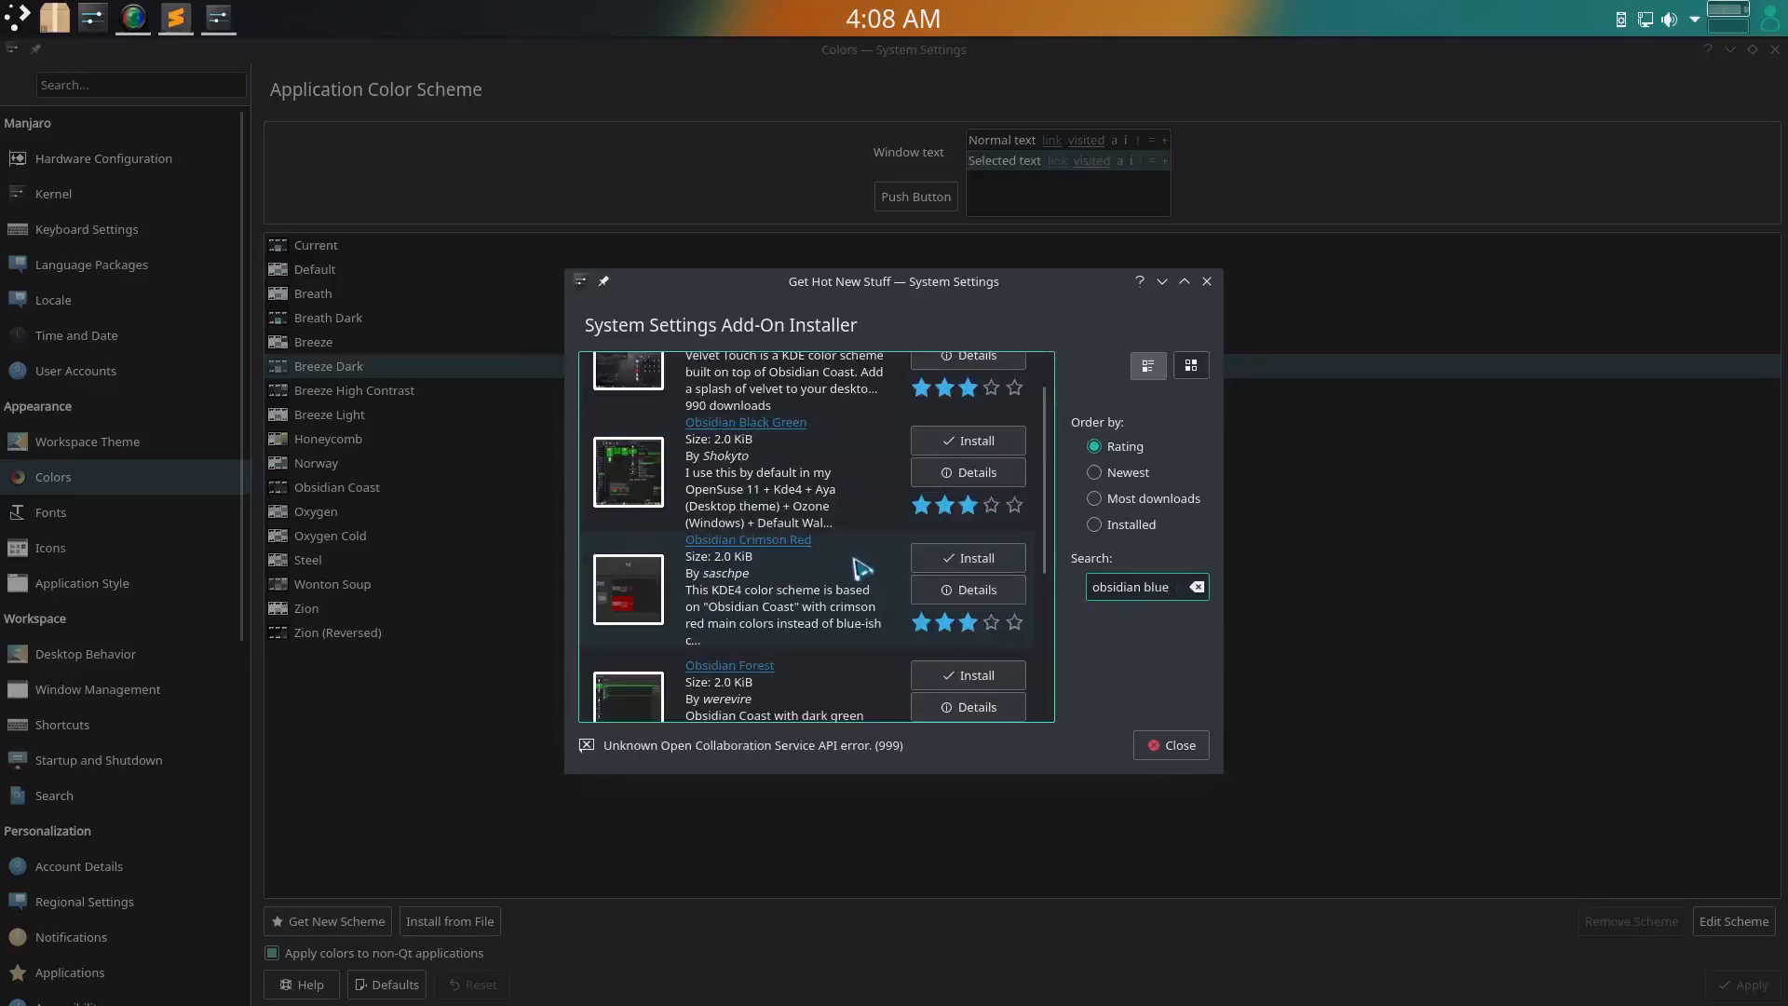
pyautogui.scroll(-4, 849, 568)
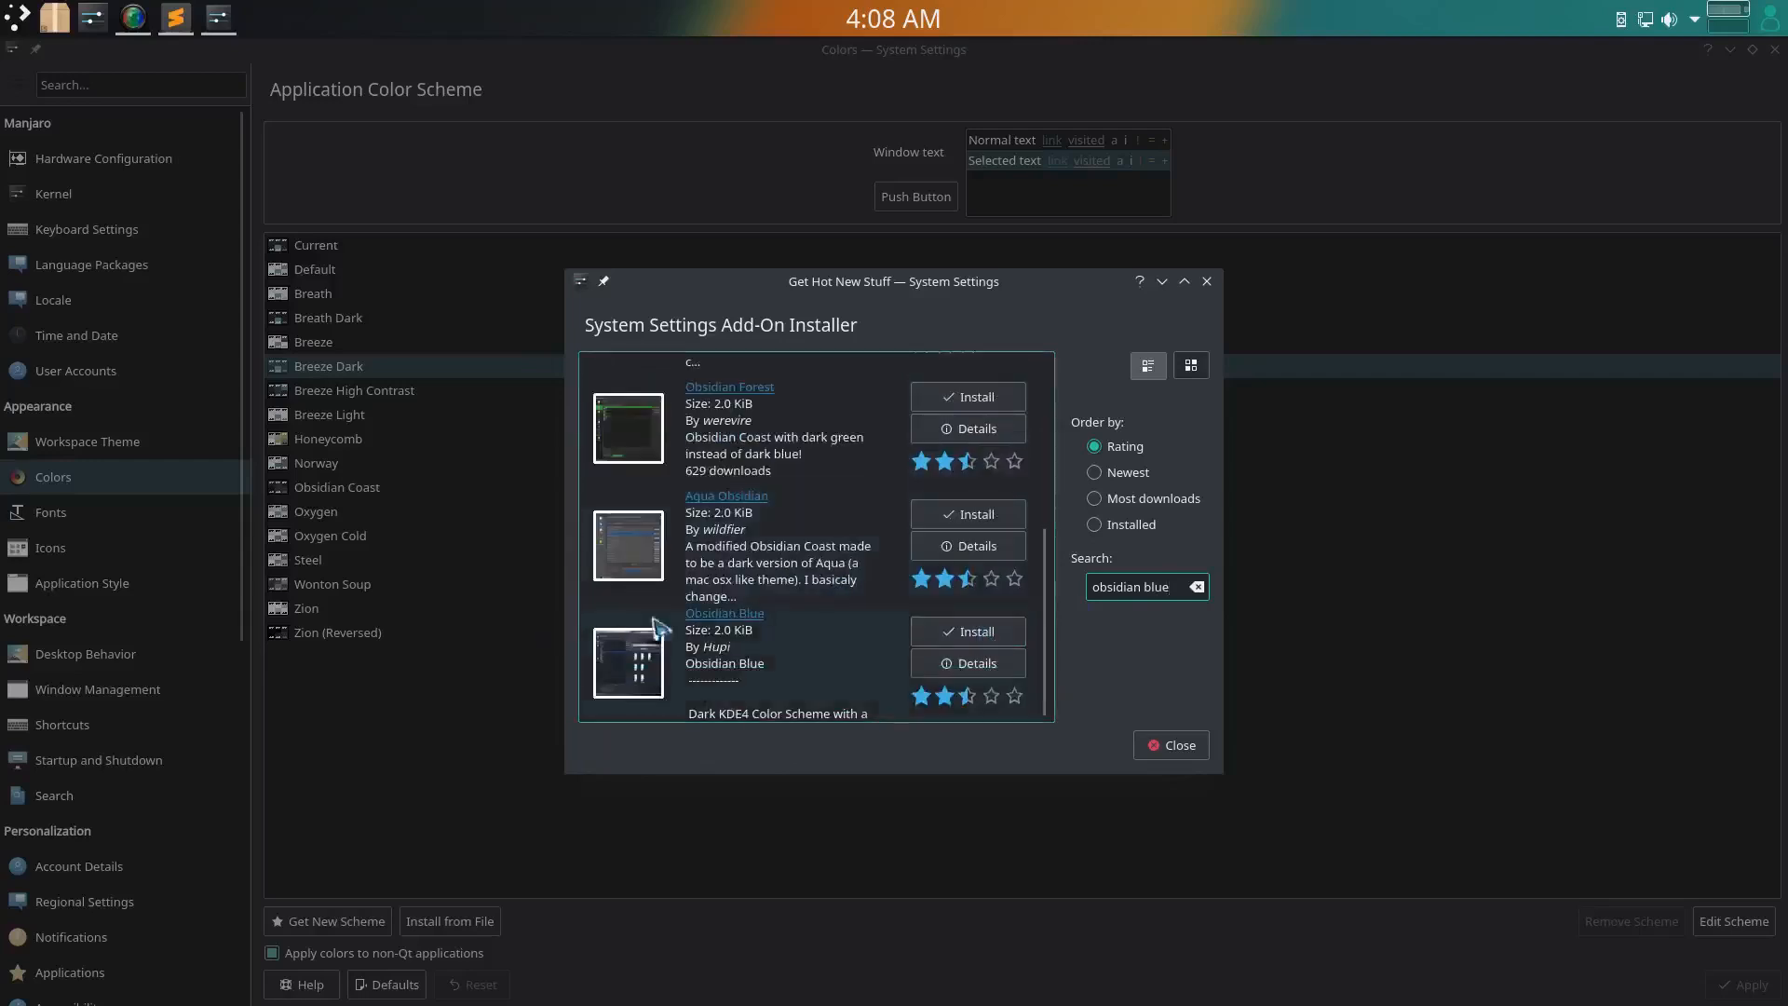
pyautogui.click(978, 633)
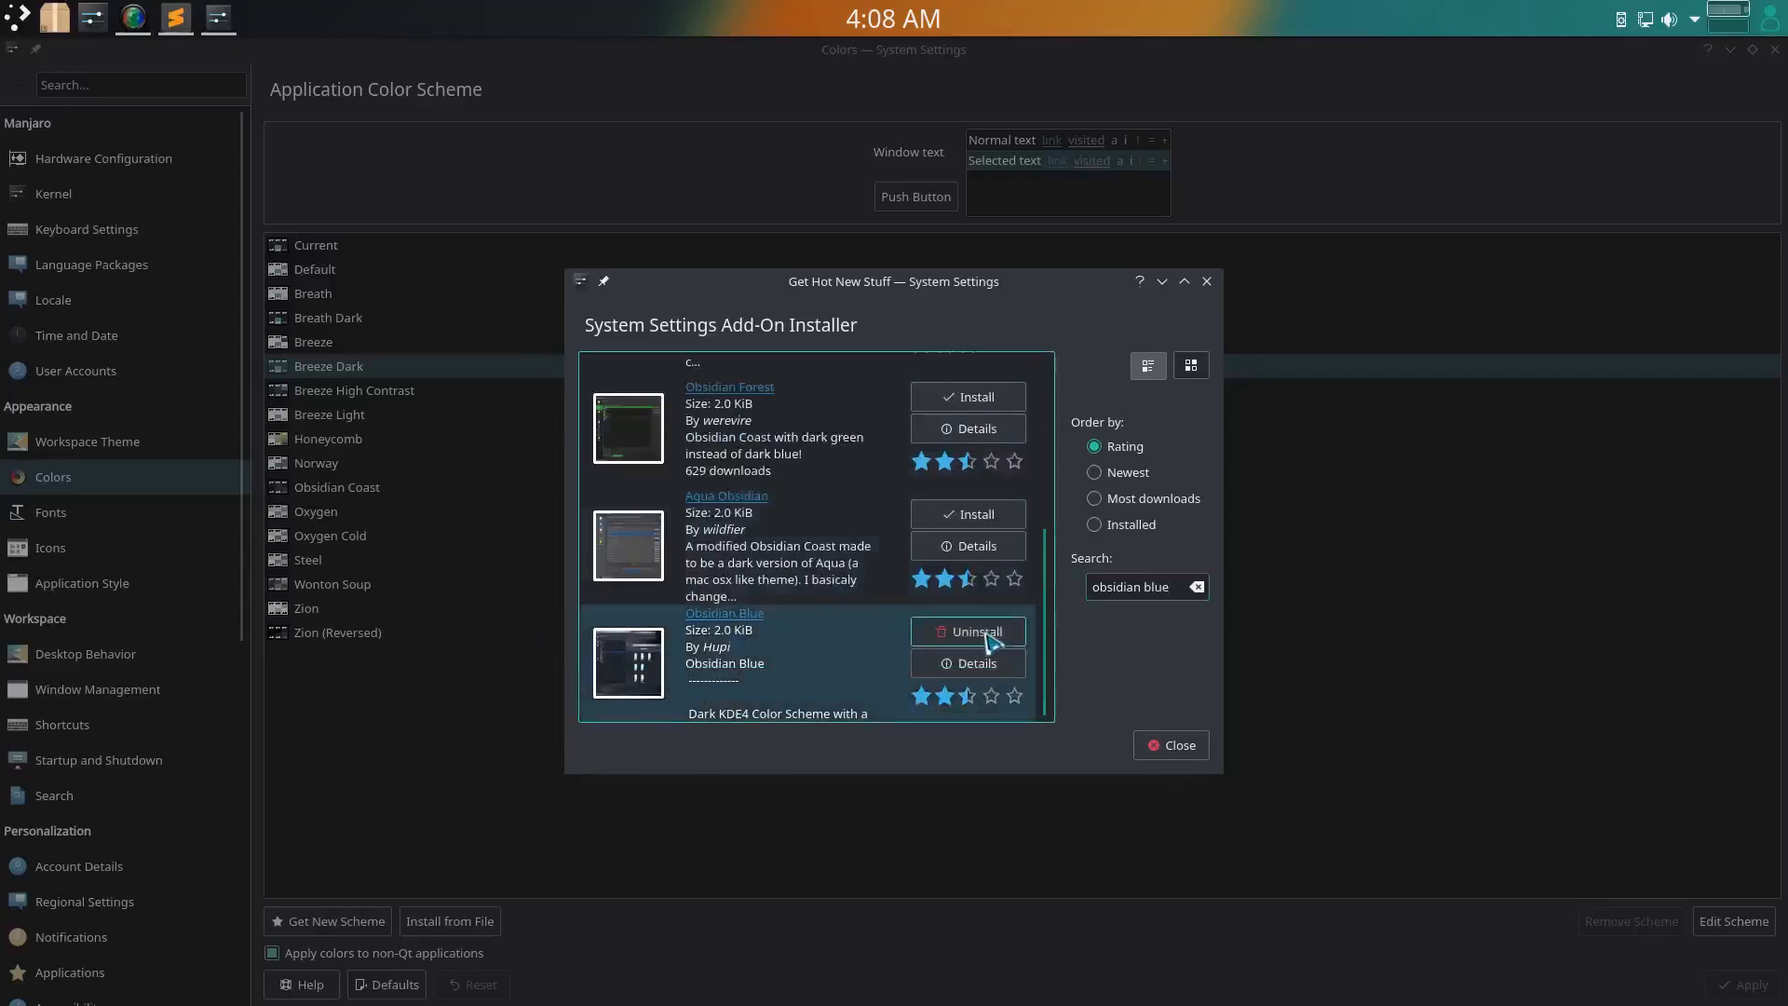
pyautogui.click(1138, 746)
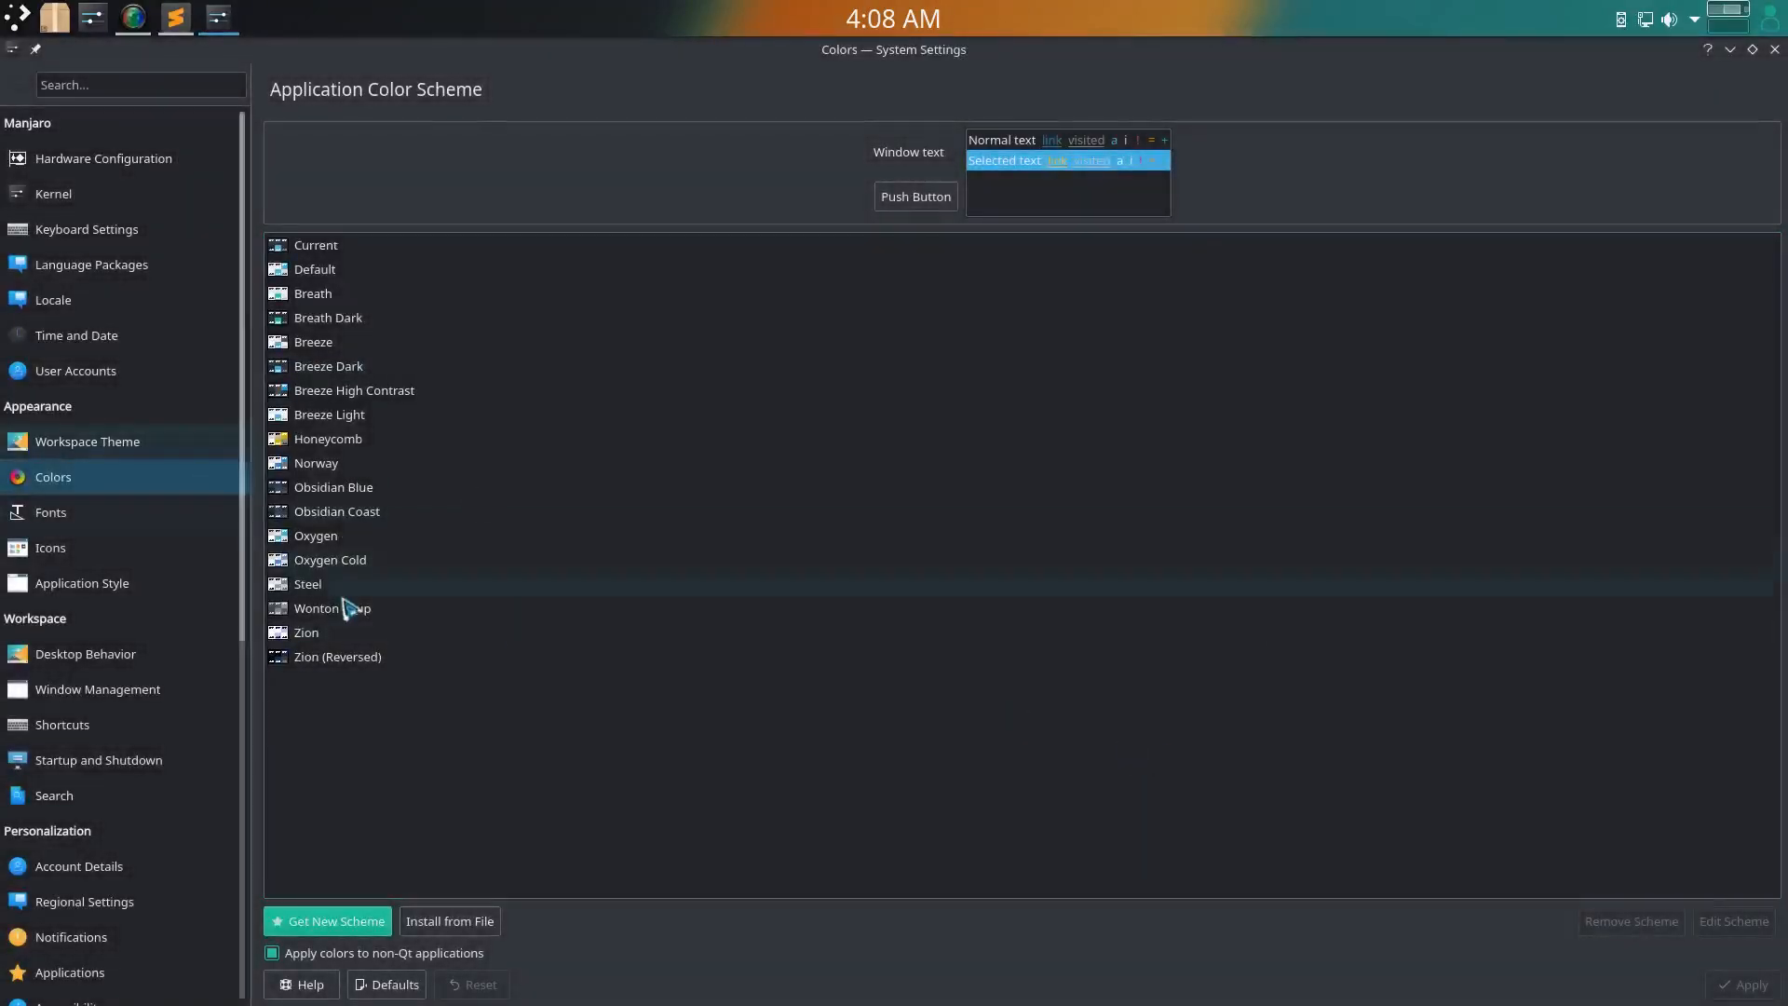
pyautogui.click(386, 488)
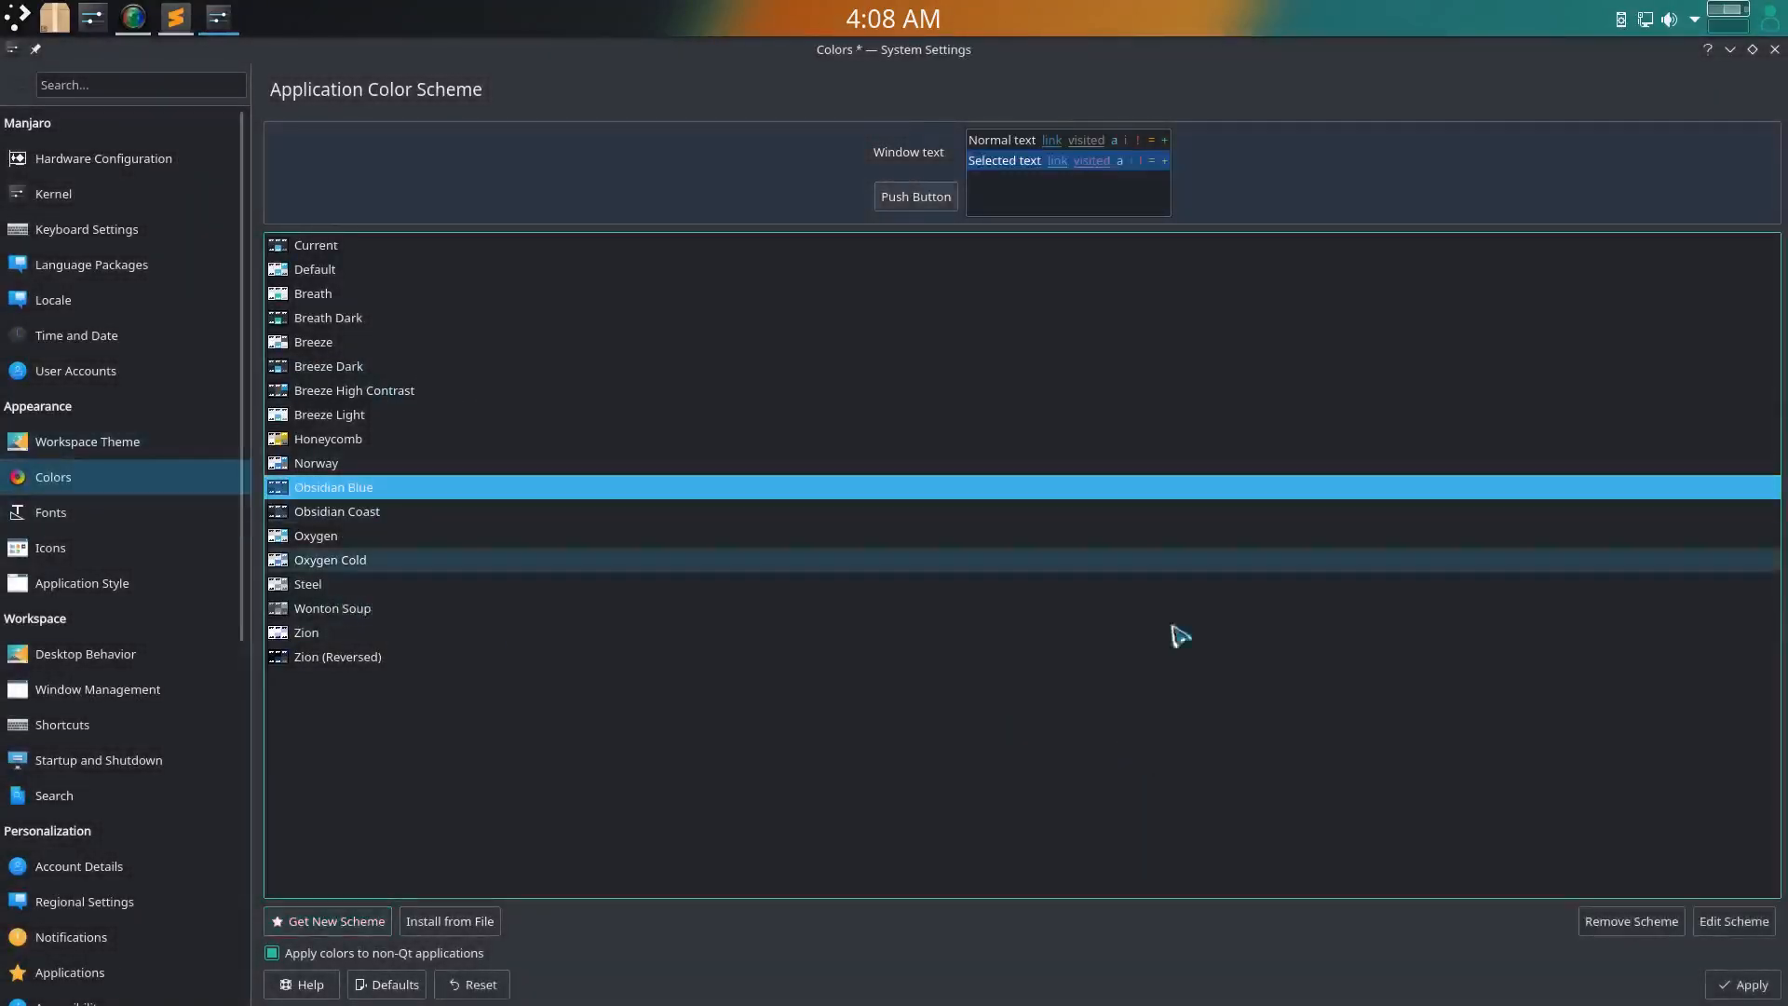
pyautogui.click(1747, 973)
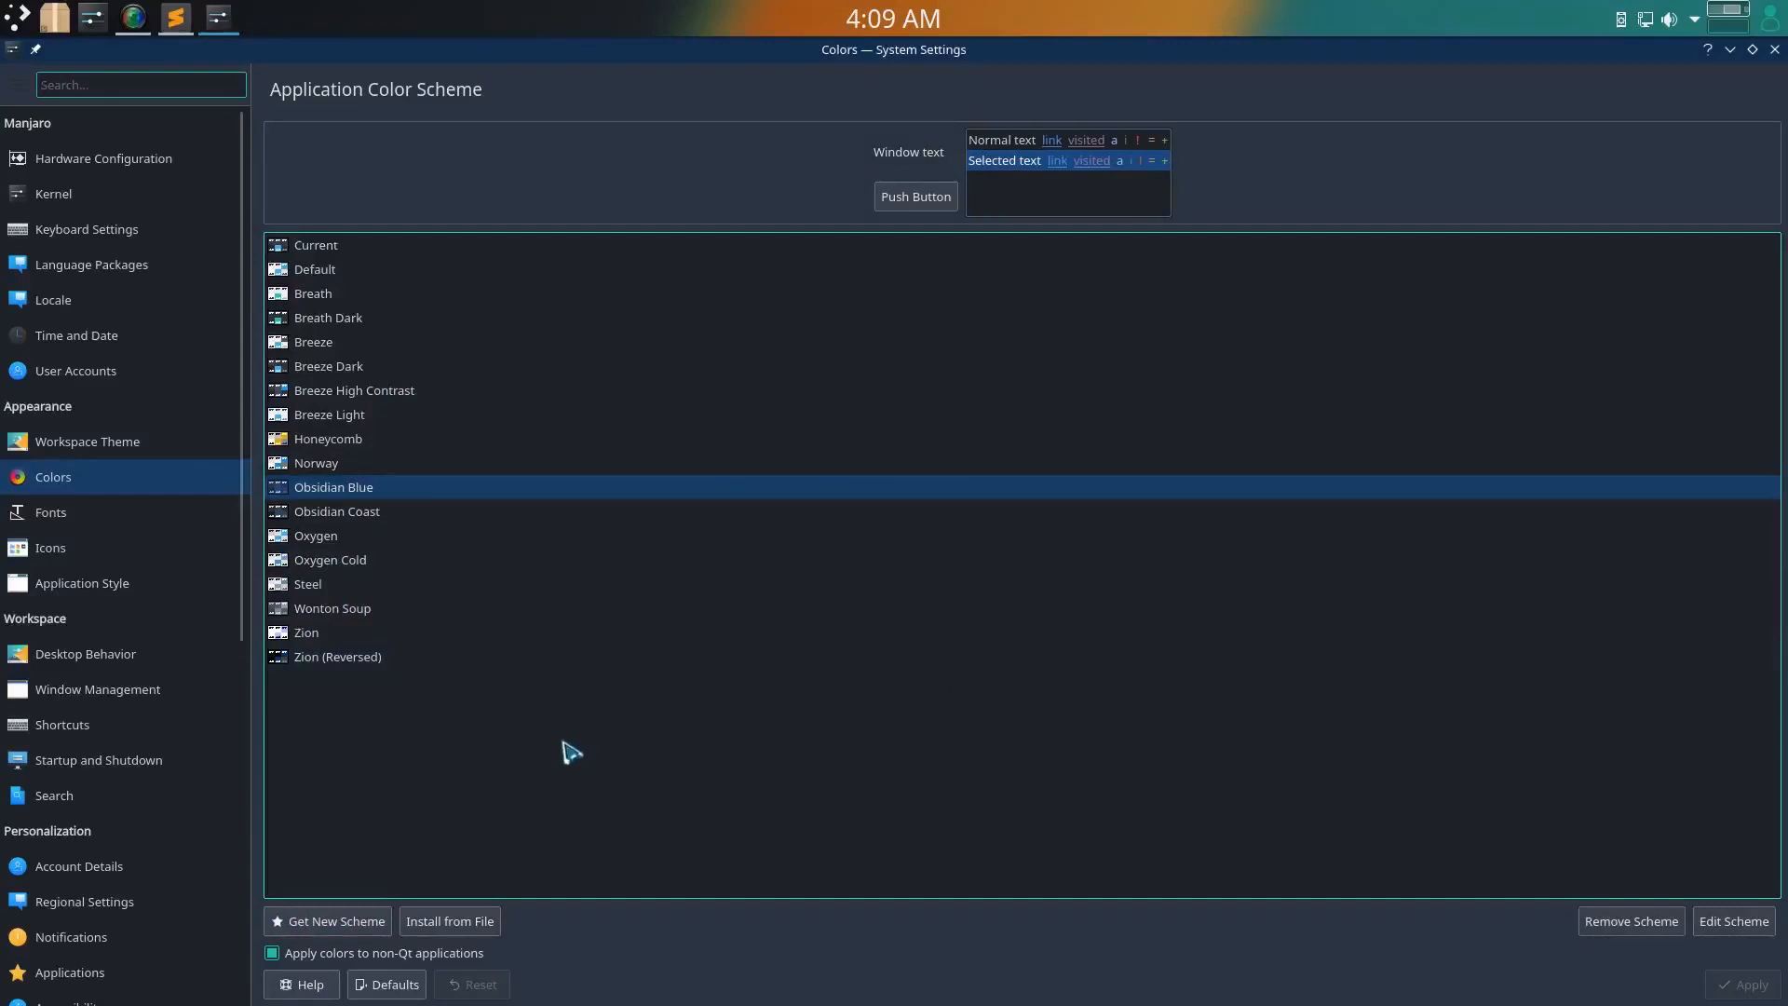
# Search the new icon themes for "obsid", install the Obsidian Icon Theme and close the add-on installer
pyautogui.click(100, 523)
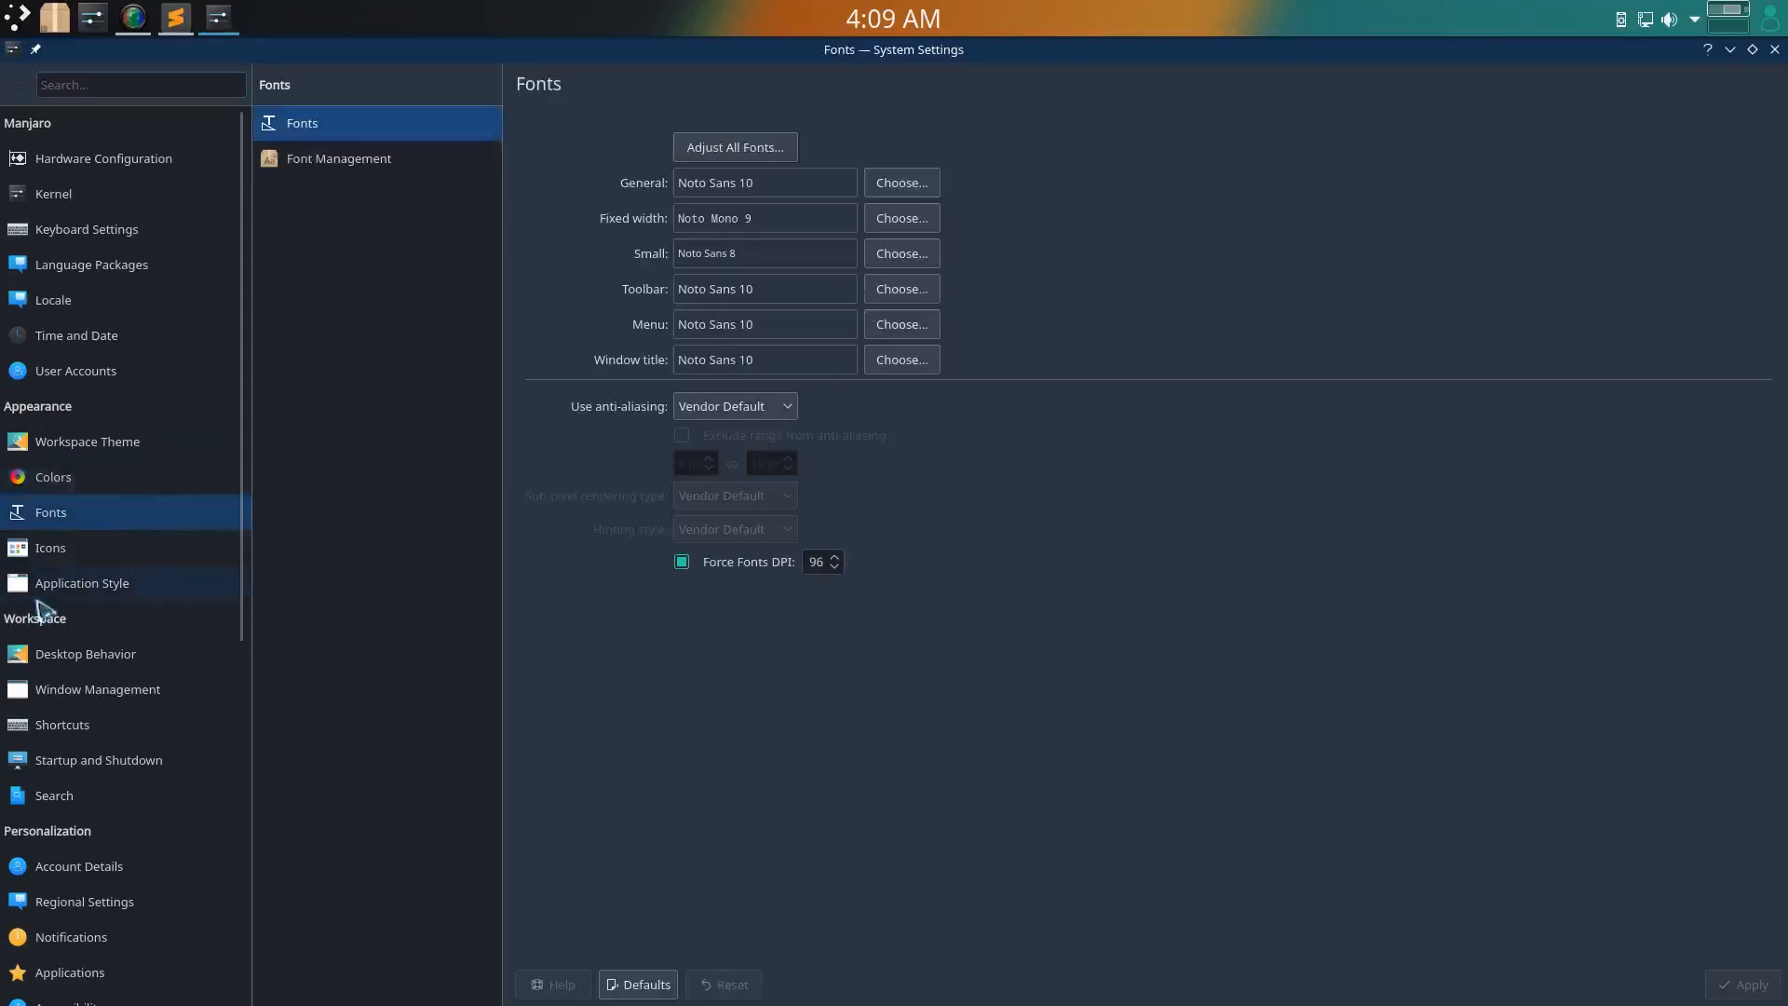
pyautogui.click(59, 557)
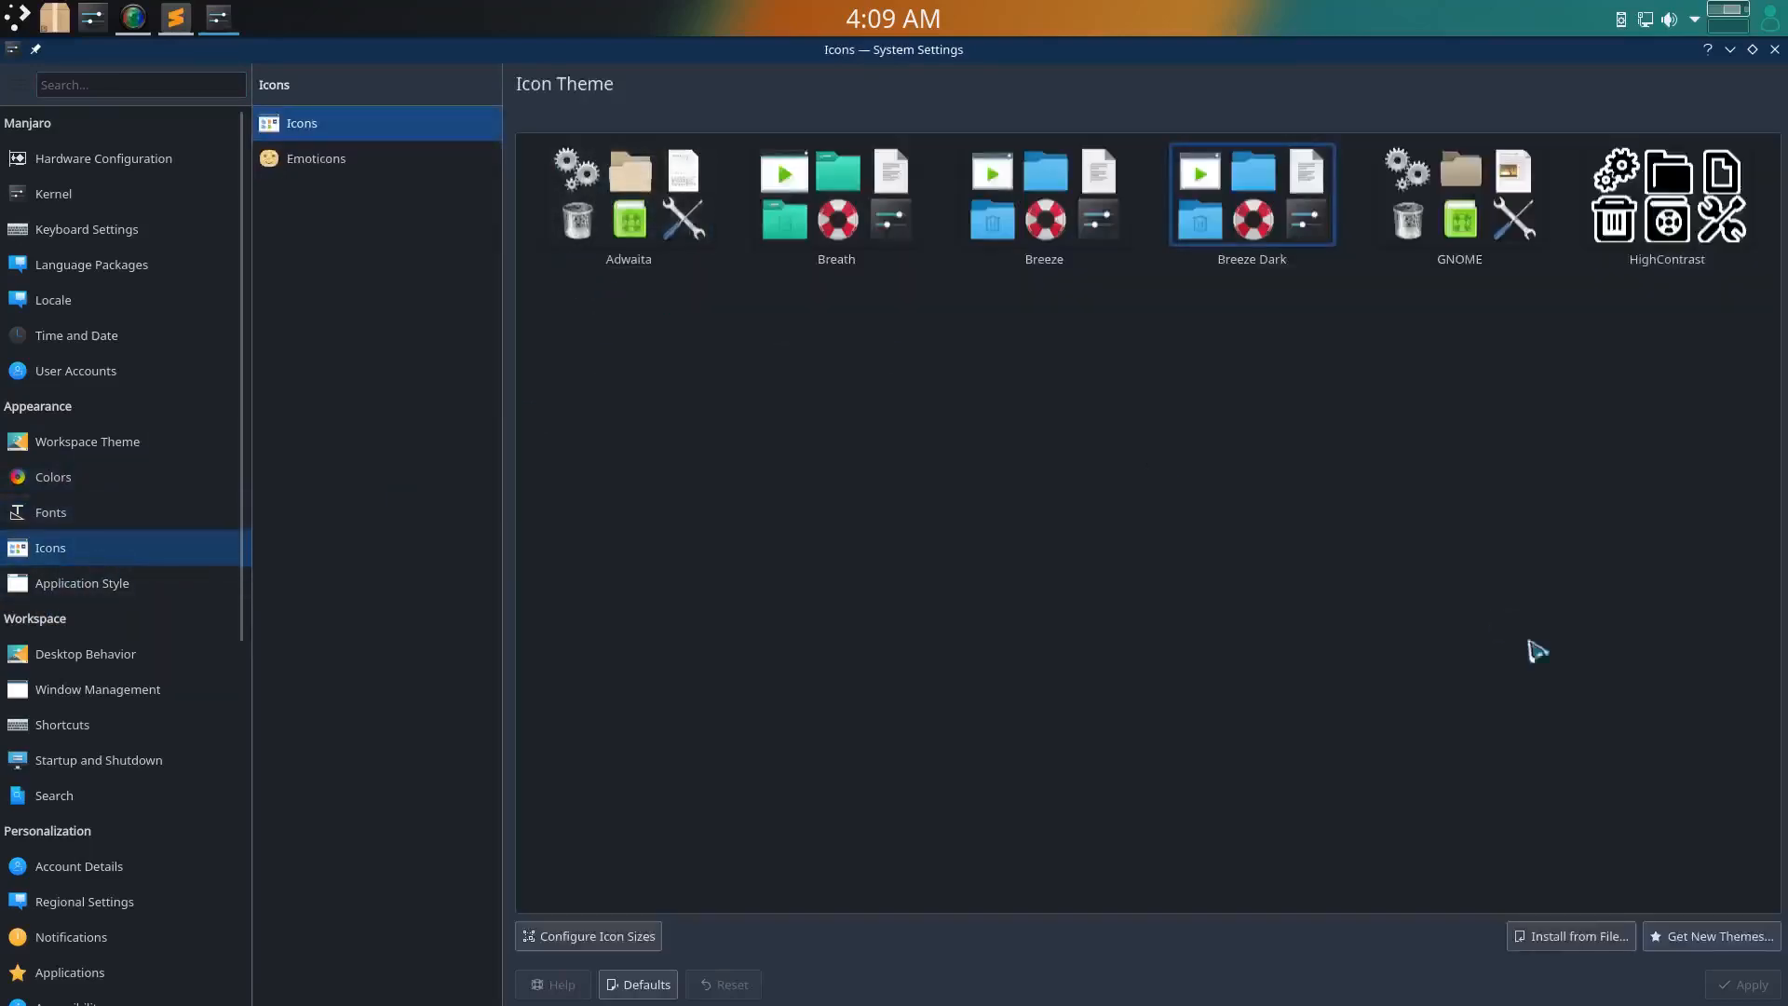
pyautogui.click(1695, 941)
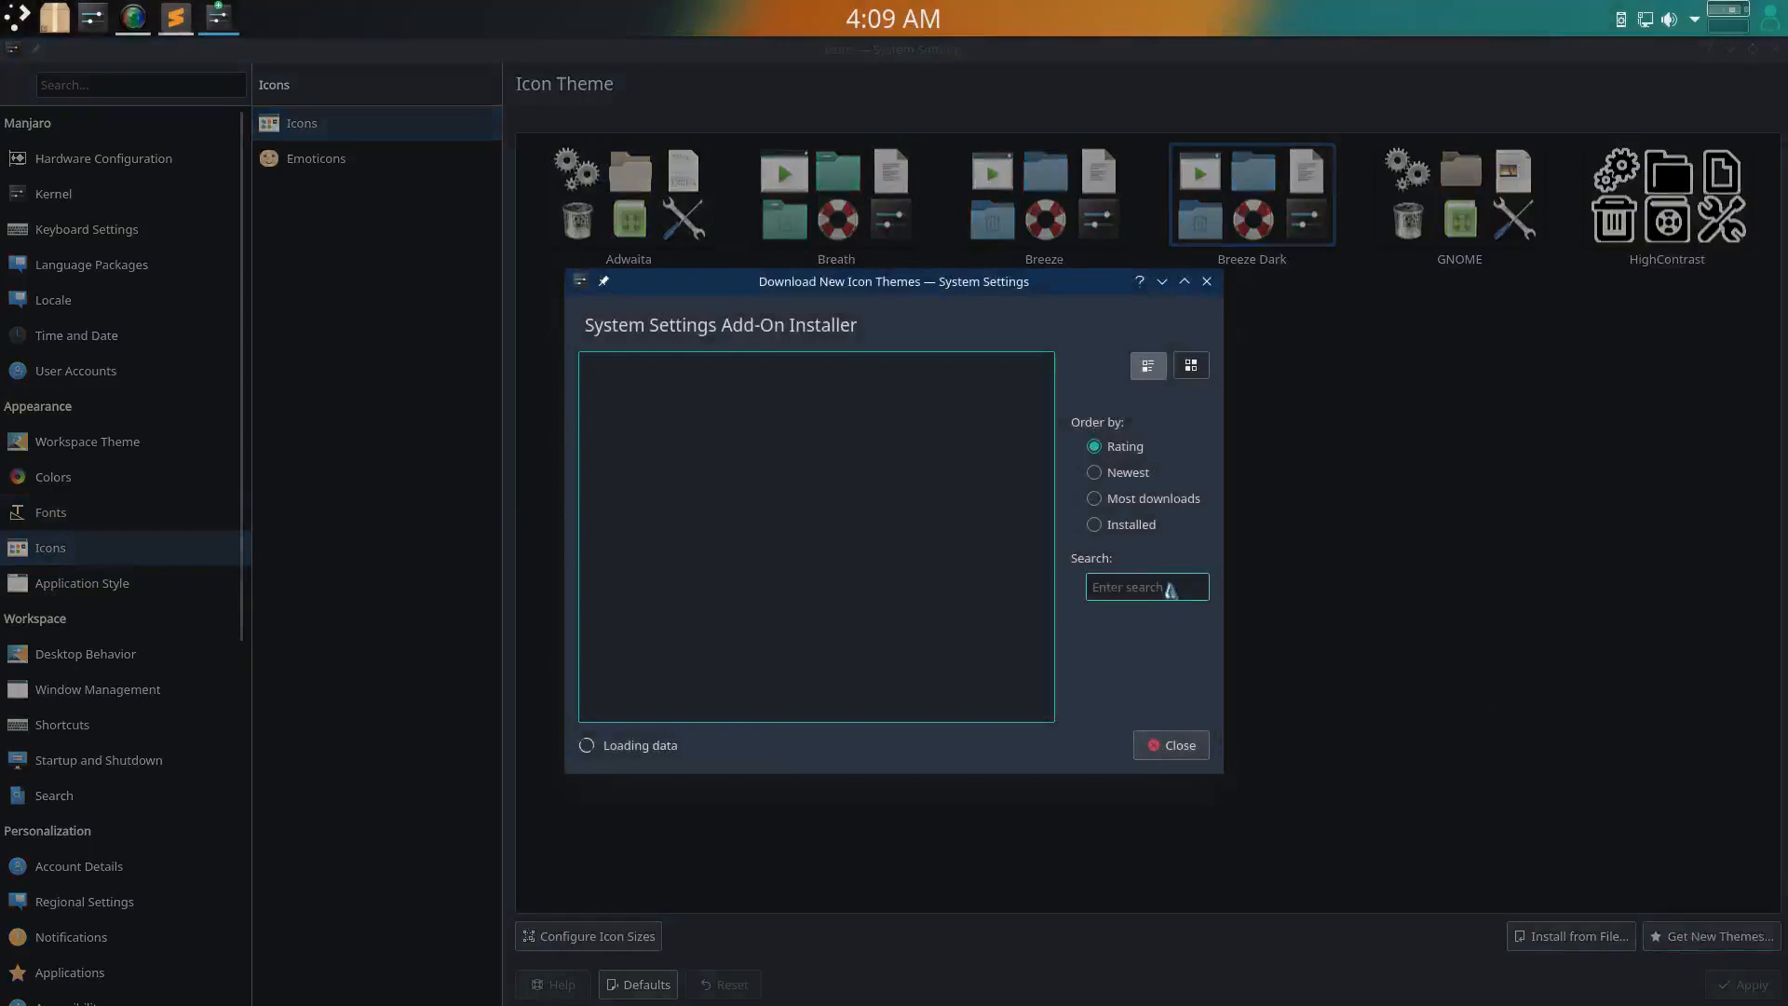
pyautogui.write('o')
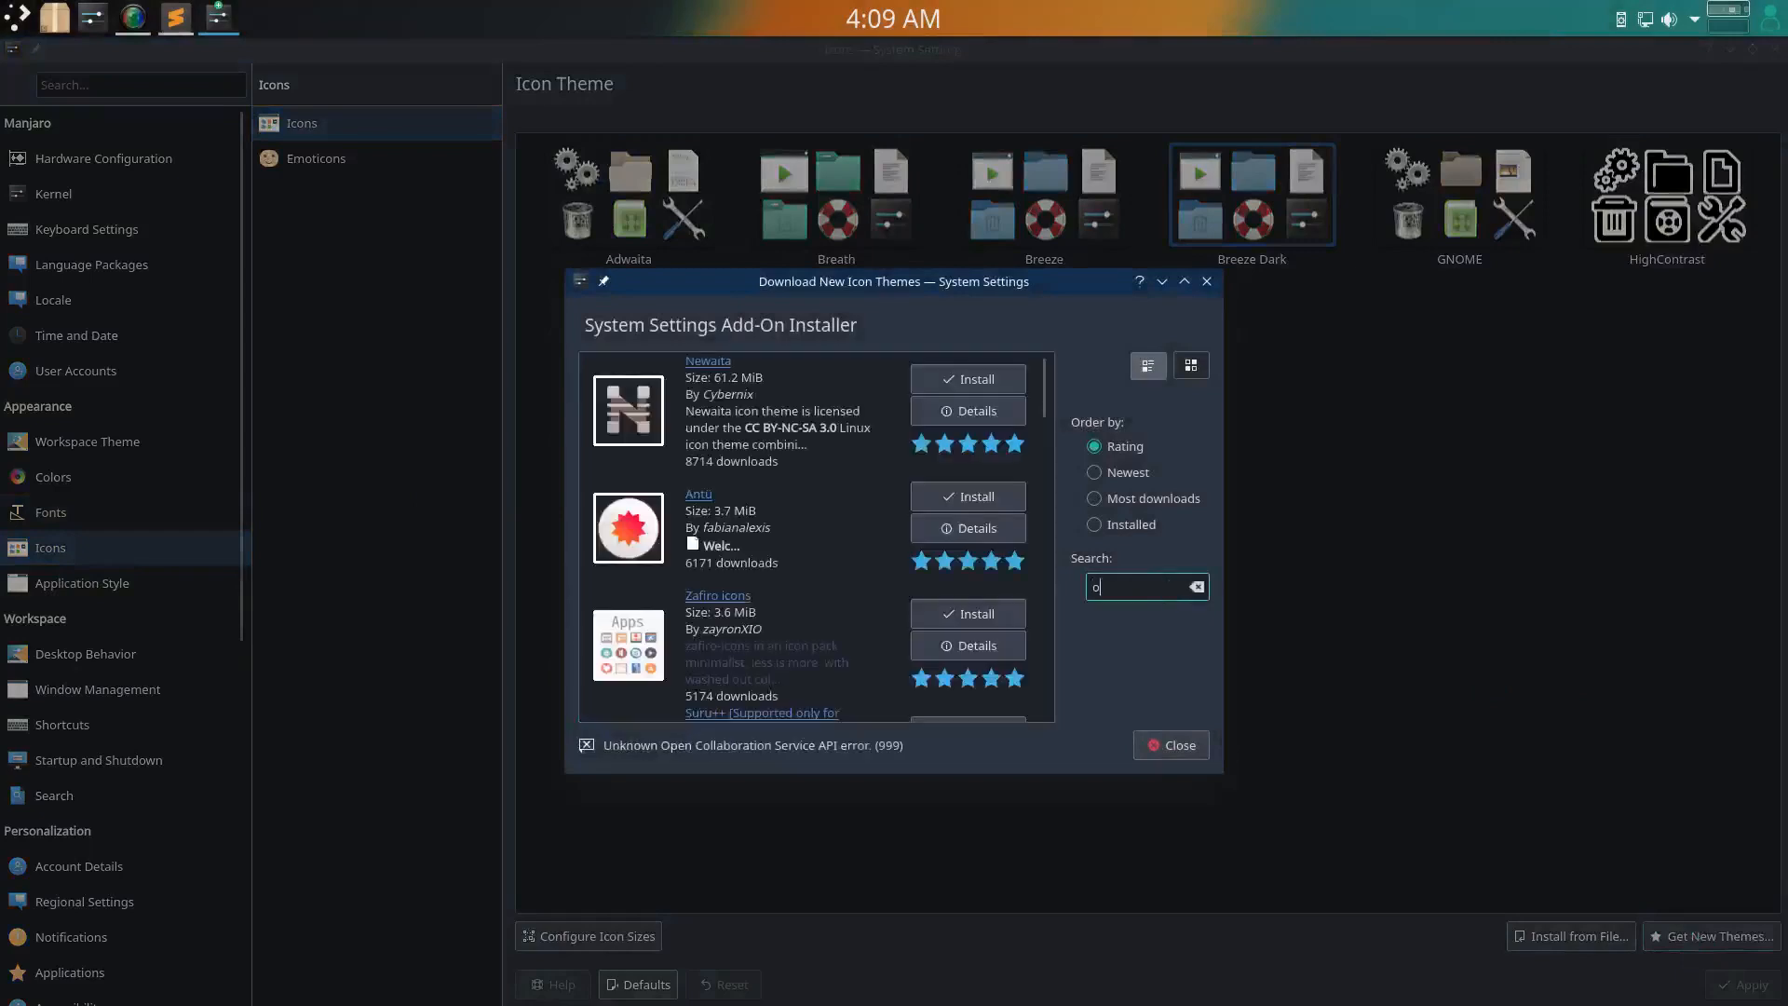
pyautogui.write('bsidion')
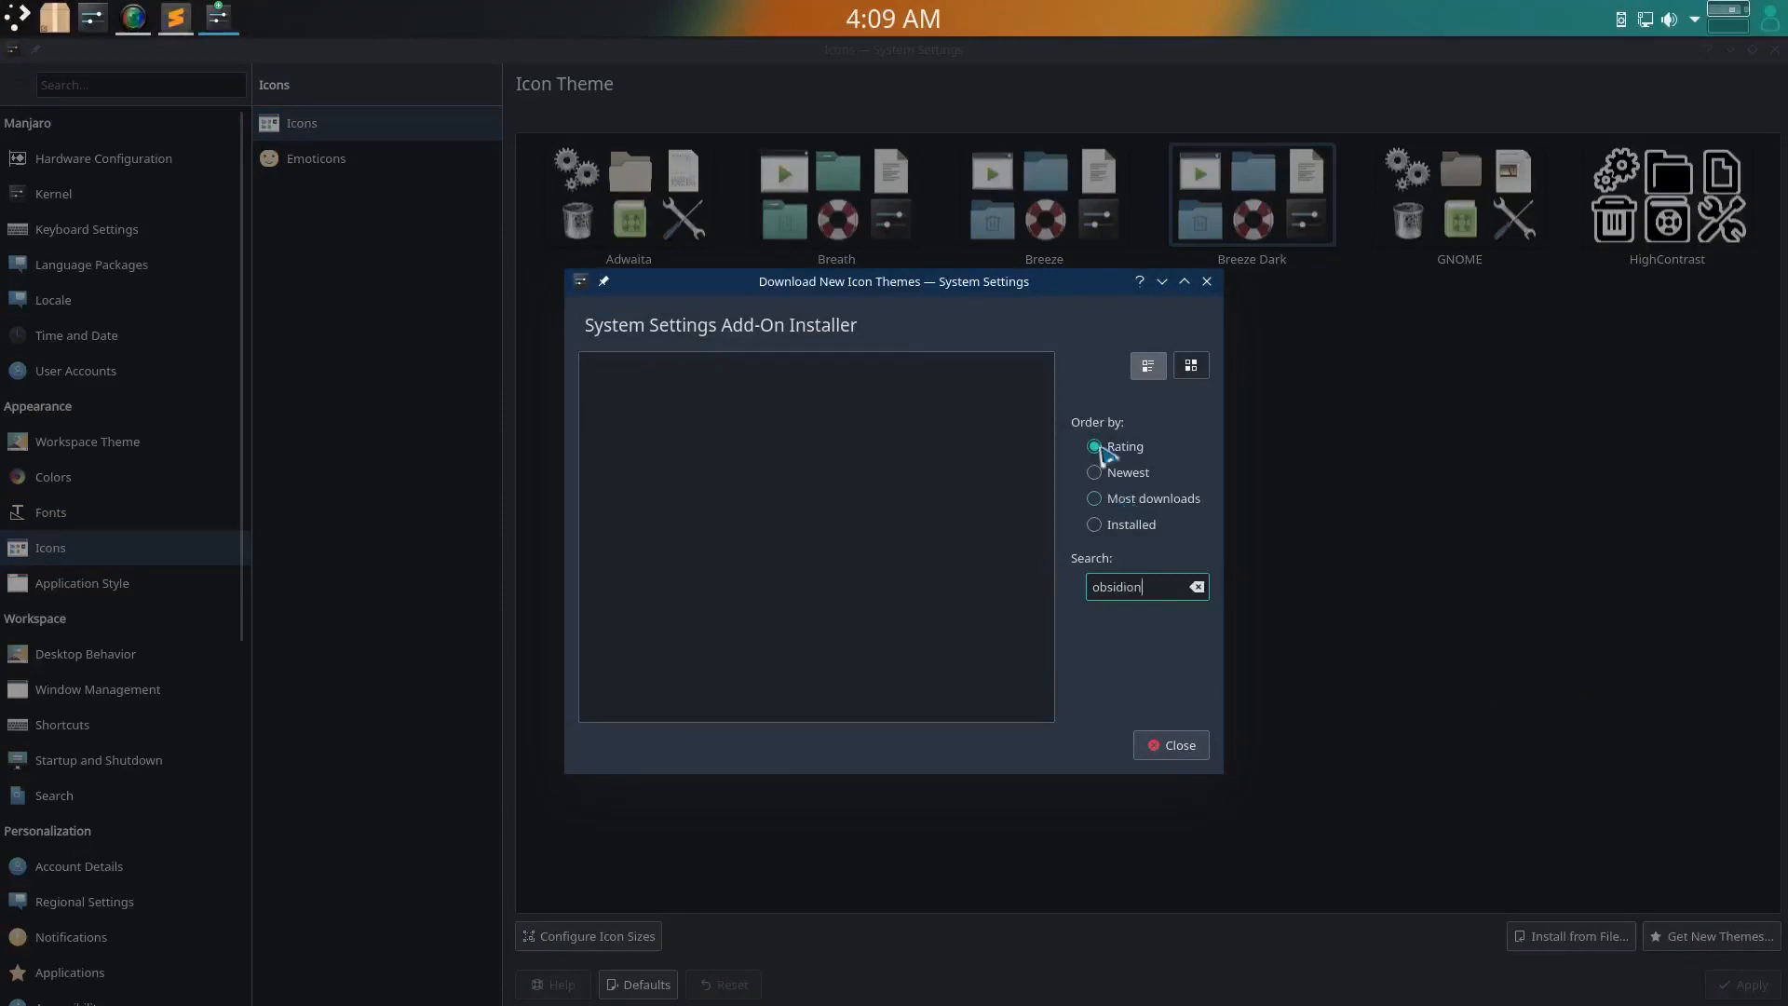
pyautogui.press('BackSpace')
pyautogui.press('BackSpace')
pyautogui.press('BackSpace')
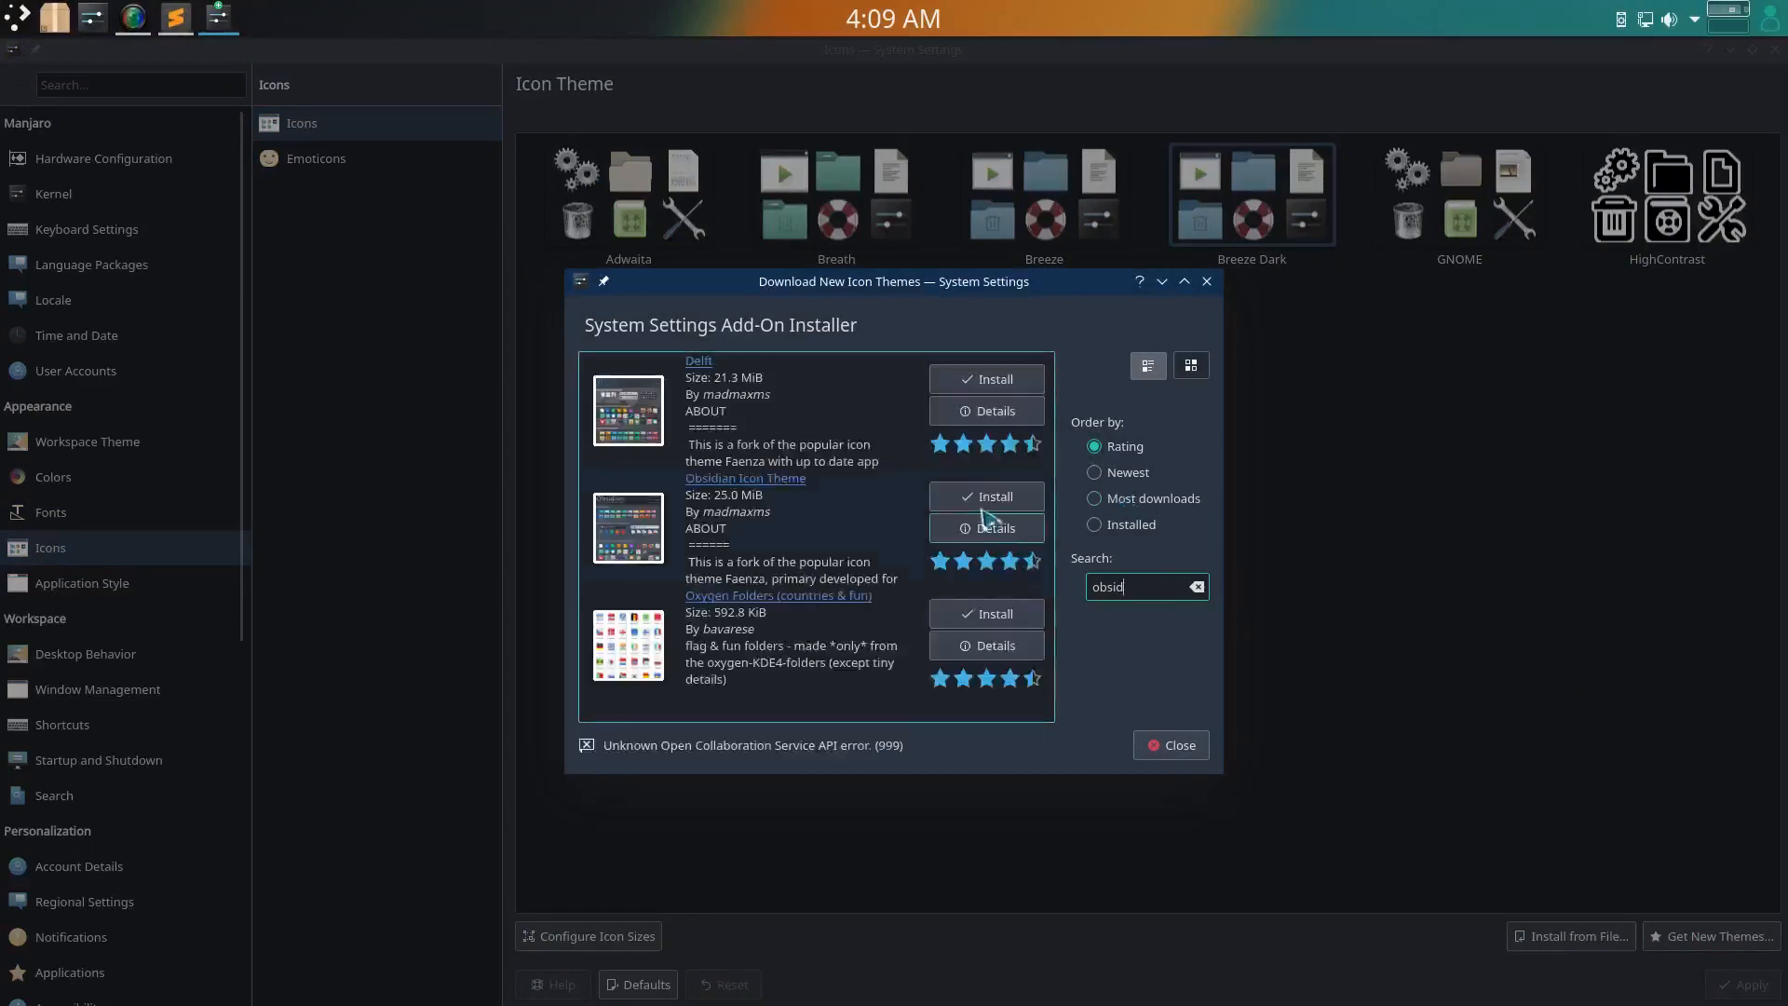
pyautogui.click(975, 501)
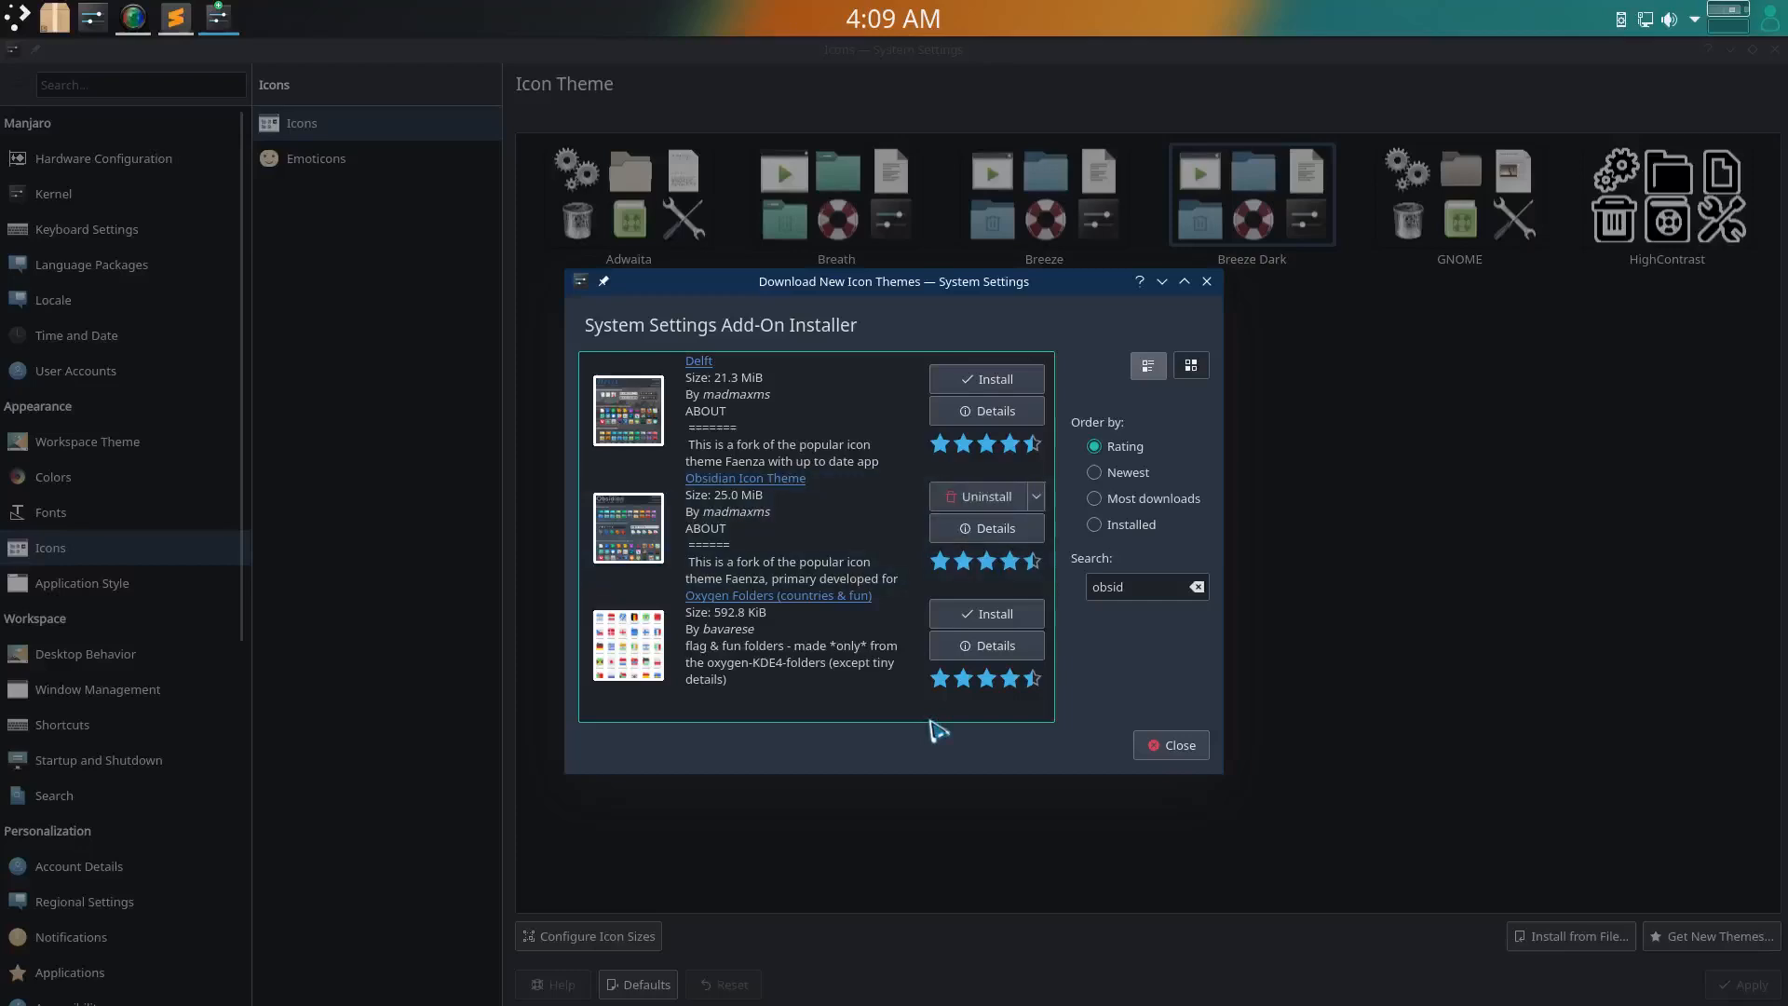
pyautogui.click(1180, 755)
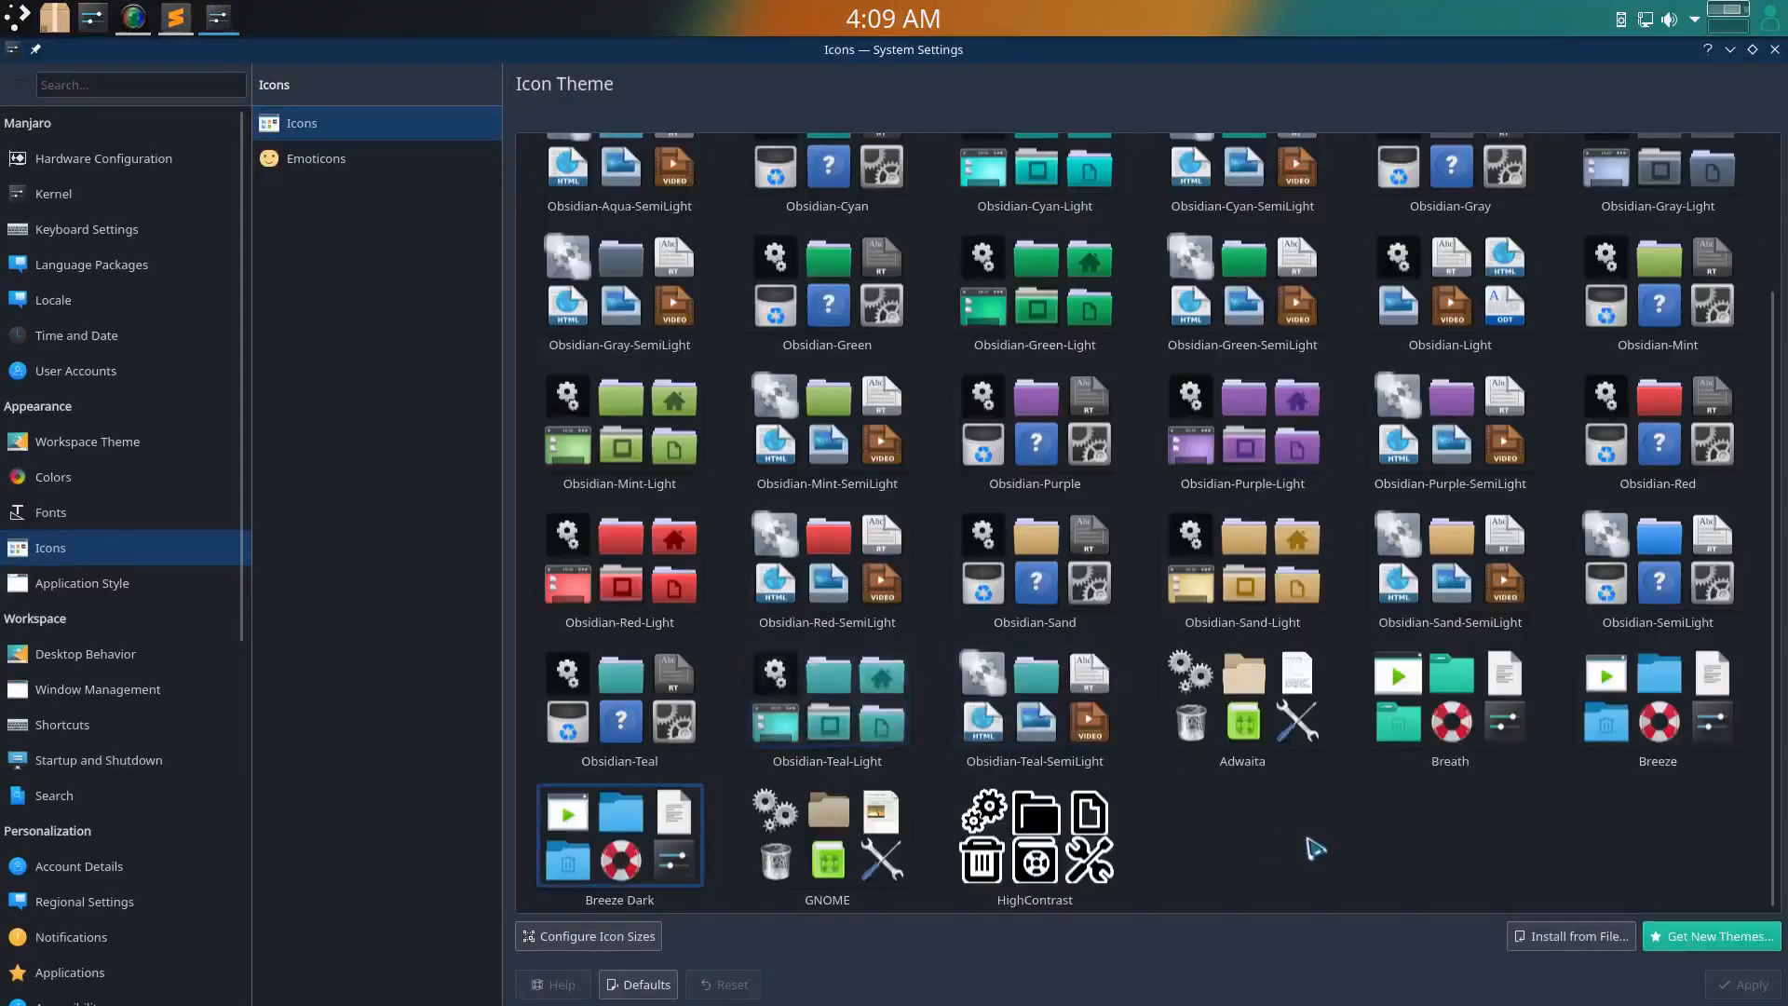
# Select Obsidian-Amber as the icon theme from the installed Obsidian variants
pyautogui.scroll(3, 1313, 848)
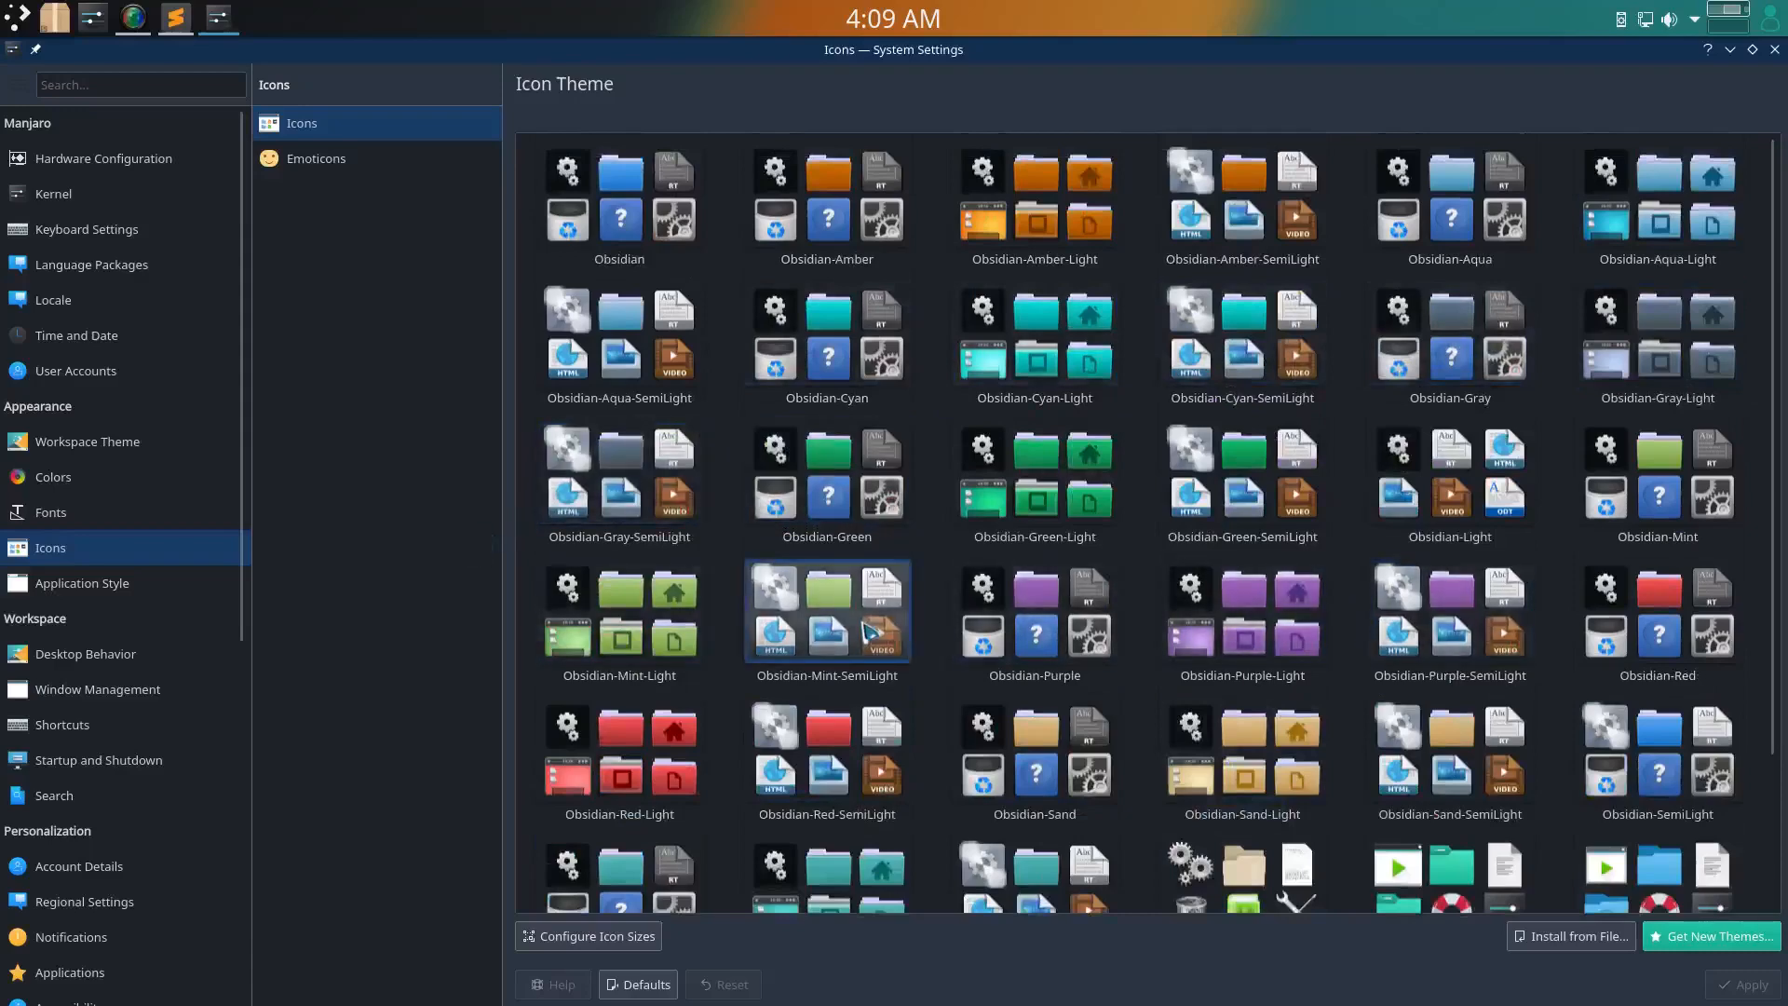
pyautogui.click(827, 191)
pyautogui.scroll(-2, 984, 503)
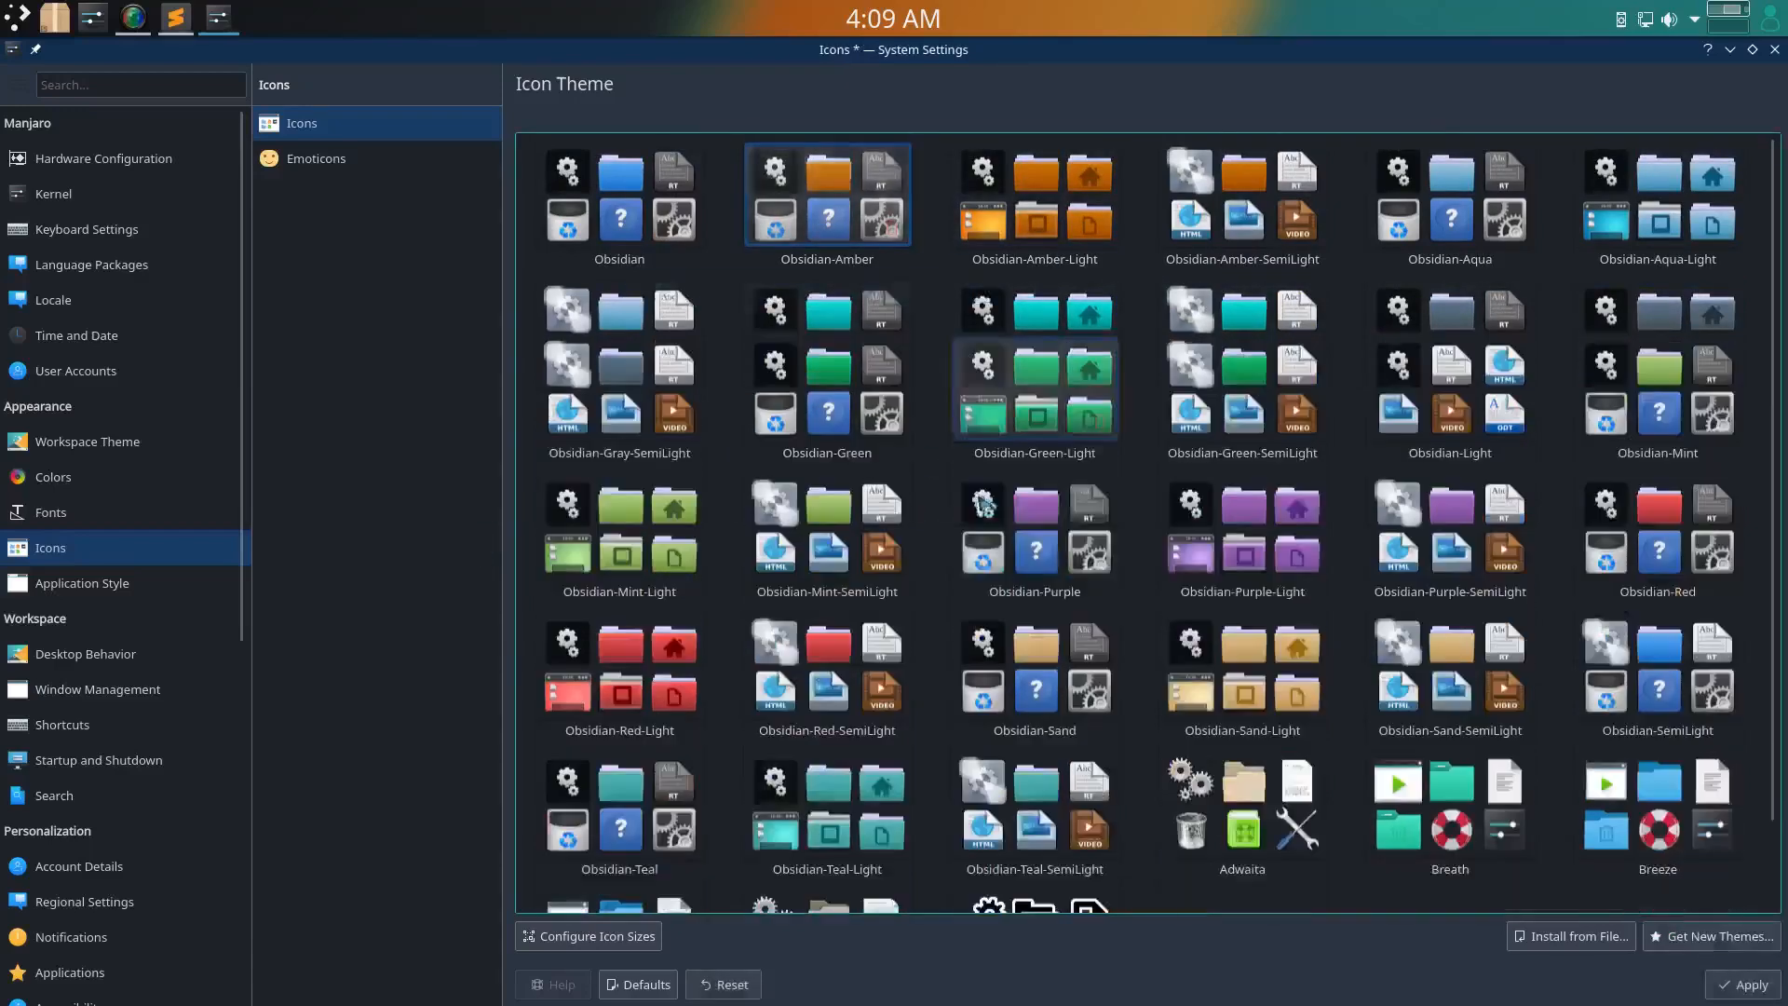
pyautogui.scroll(-2, 948, 573)
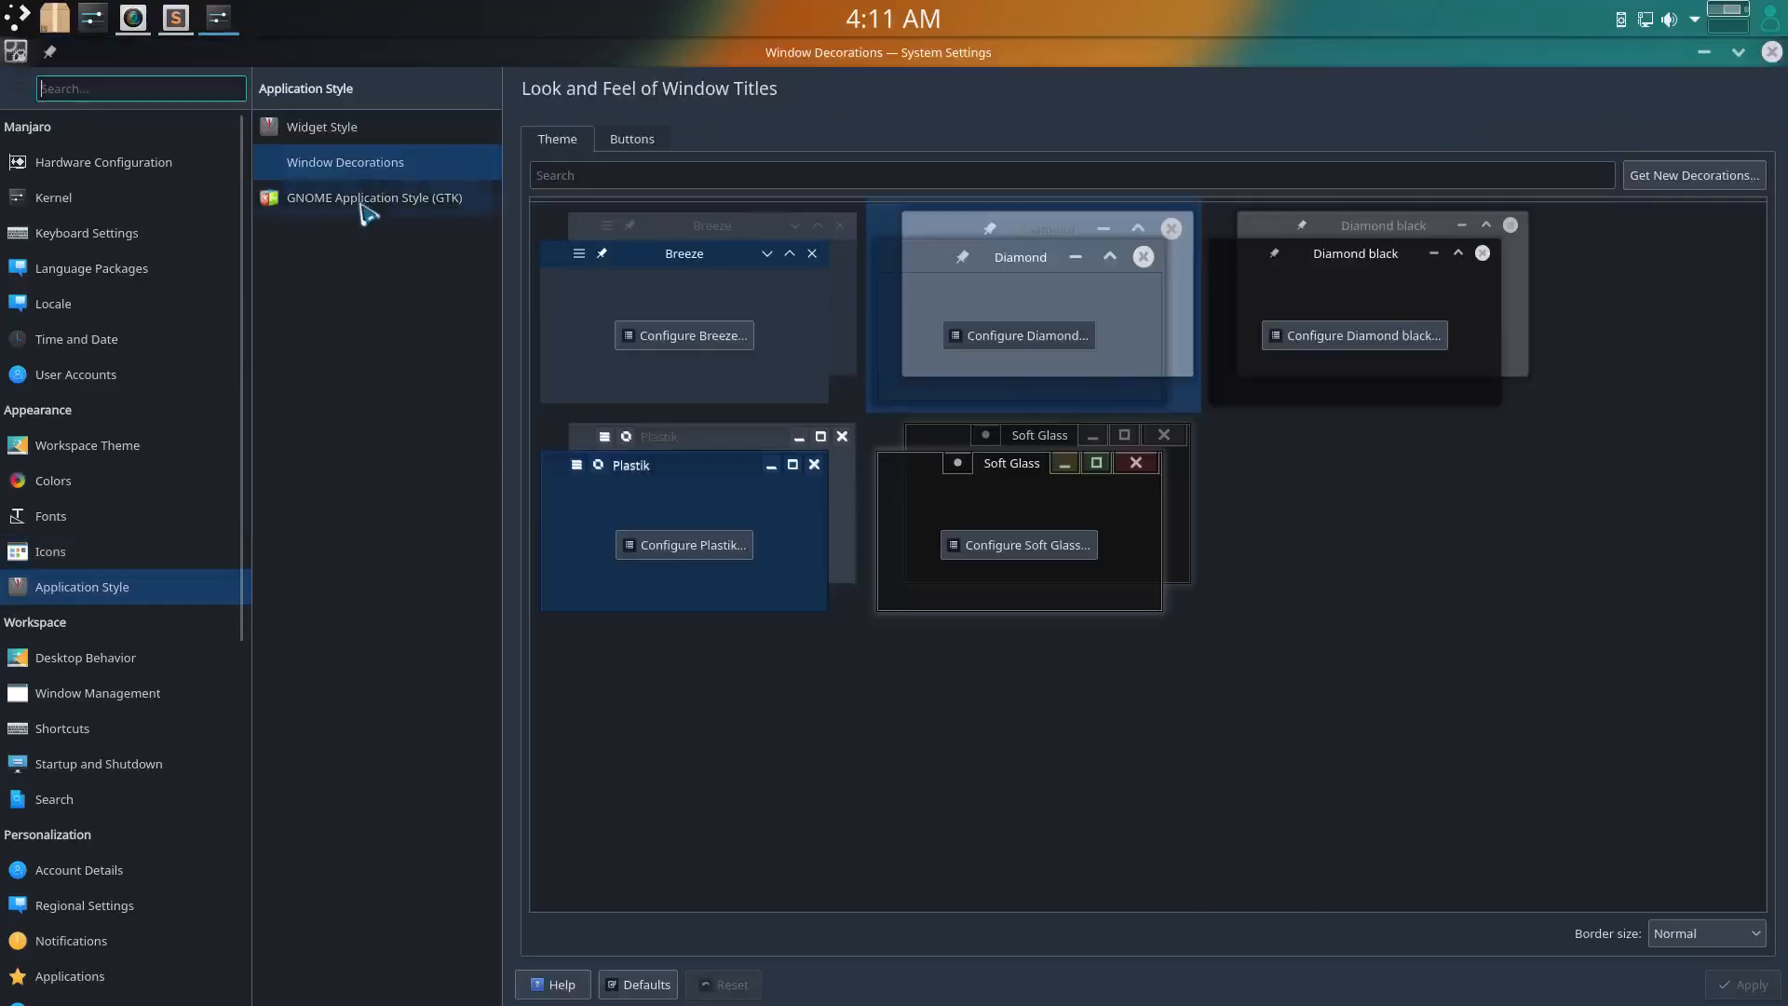
# Open the GNOME Application Style (GTK) settings and examine the available GTK3 and GTK2 themes
pyautogui.click(362, 207)
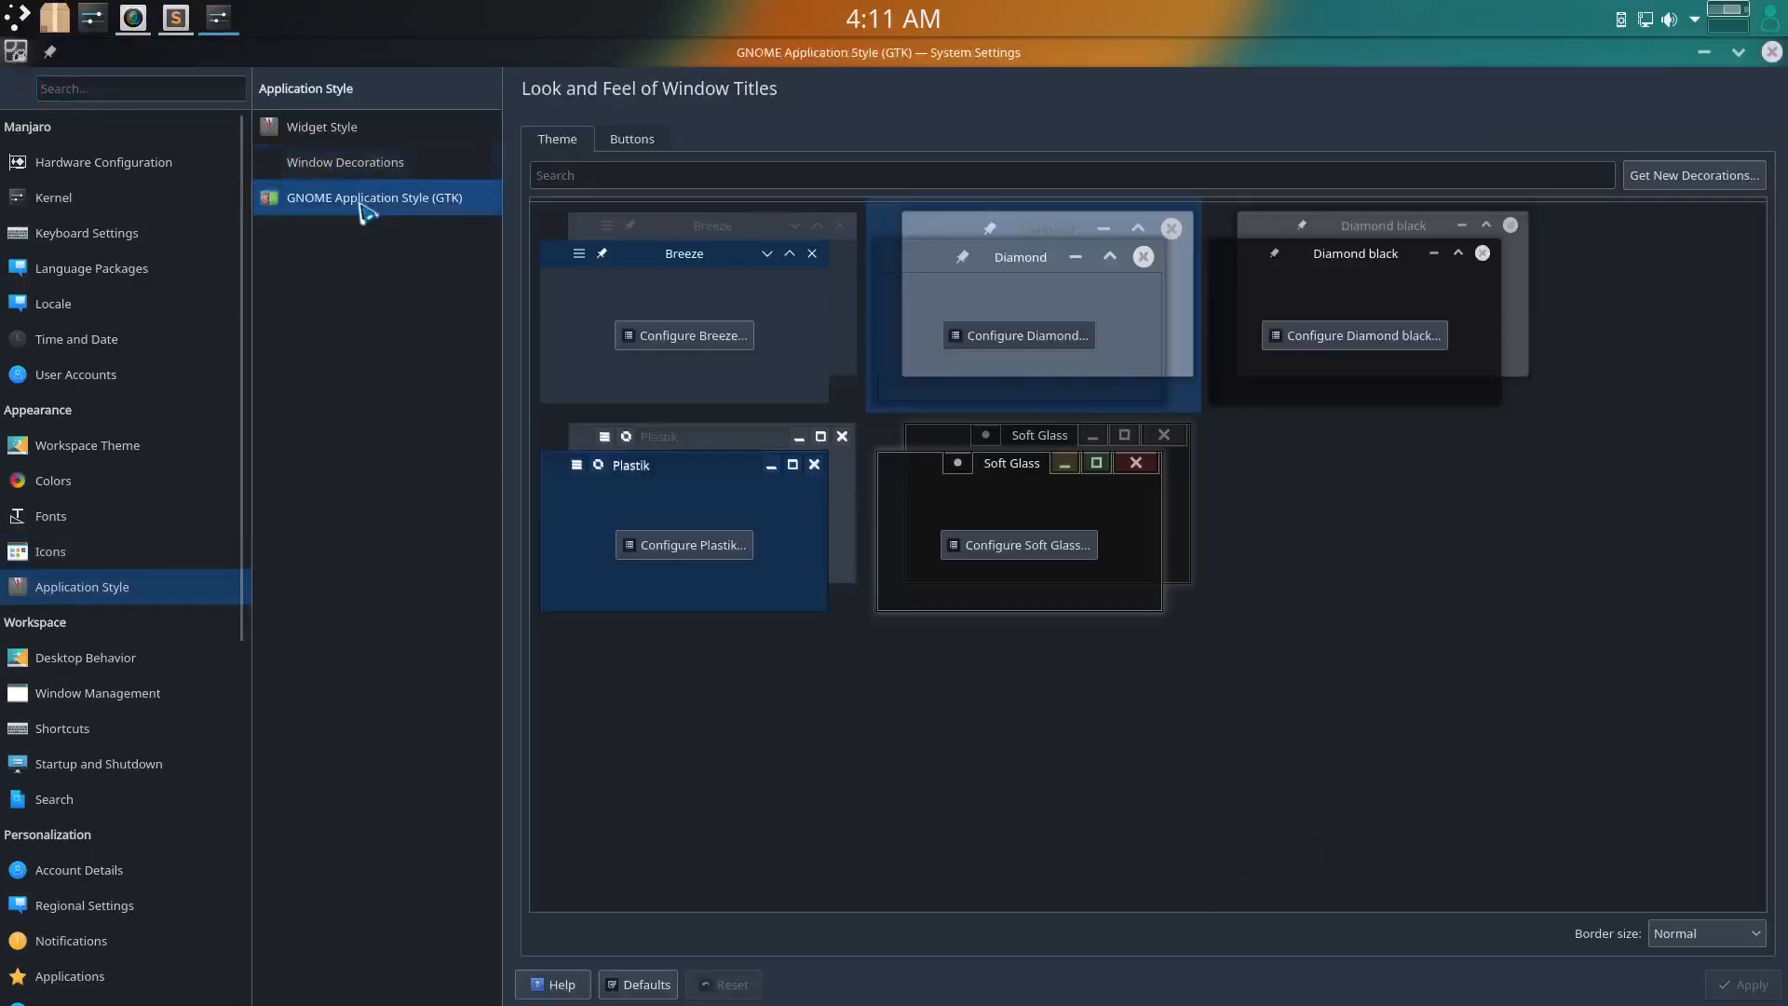
pyautogui.moveTo(958, 51); pyautogui.dragTo(994, 193)
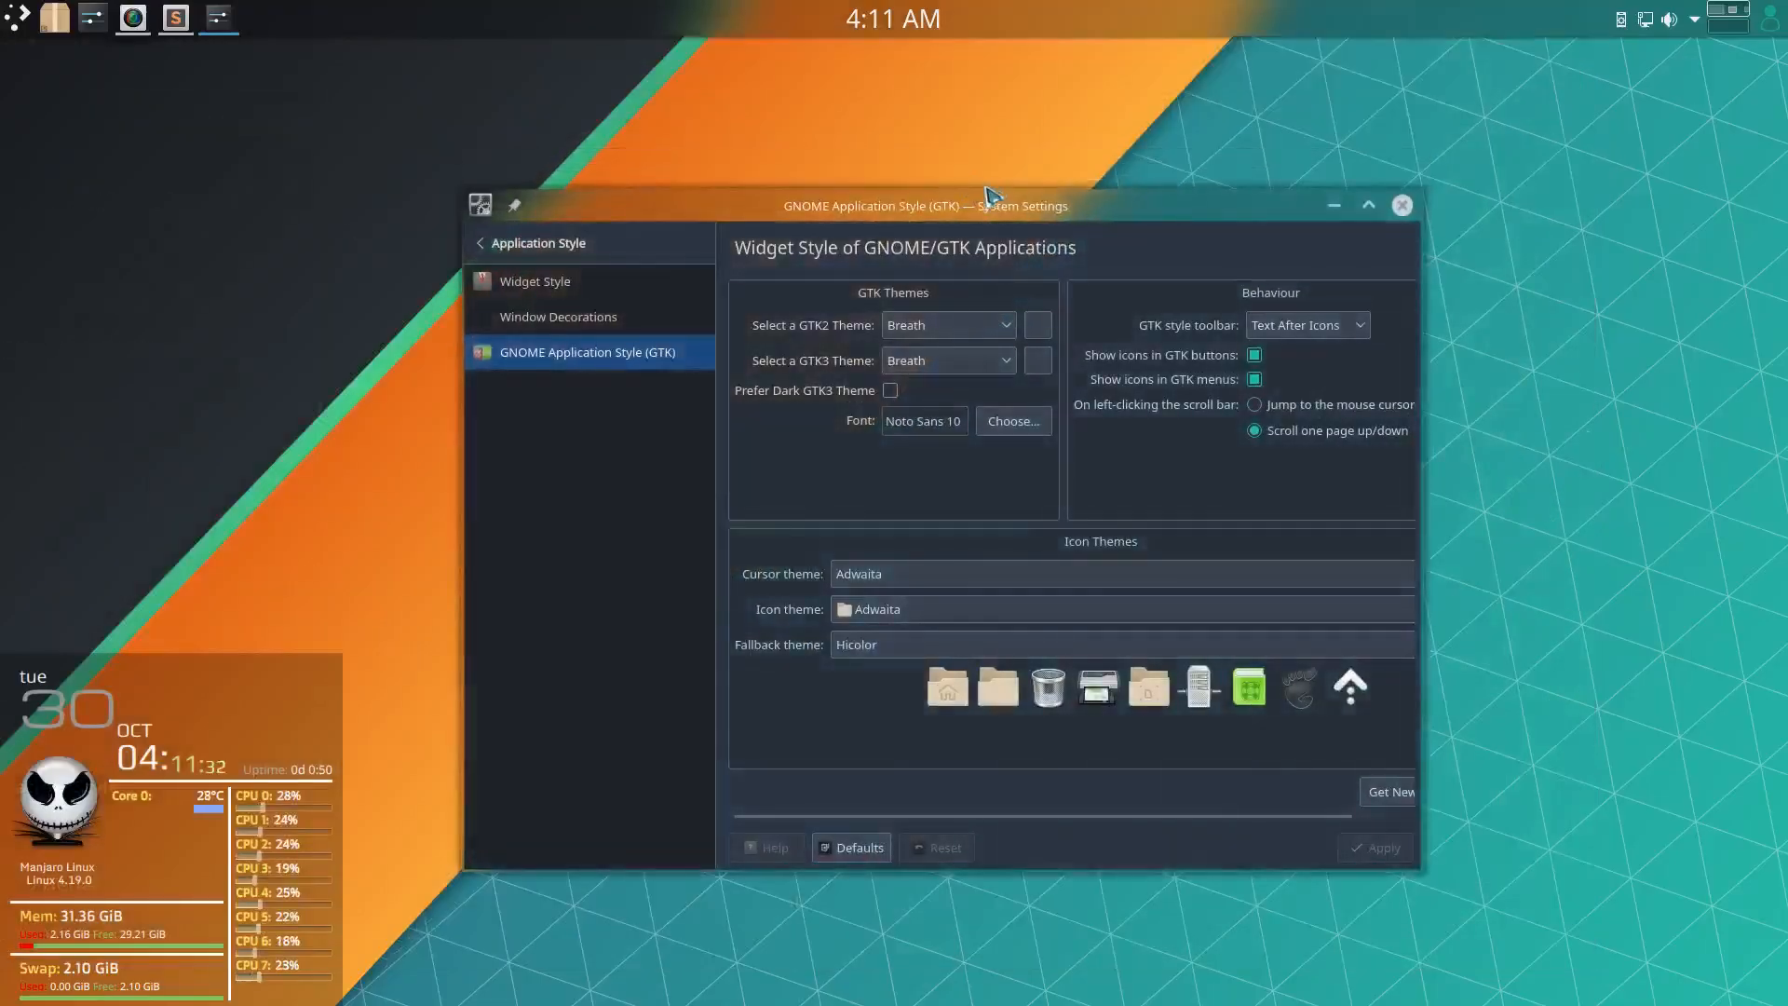
pyautogui.doubleClick(983, 200)
pyautogui.click(983, 203)
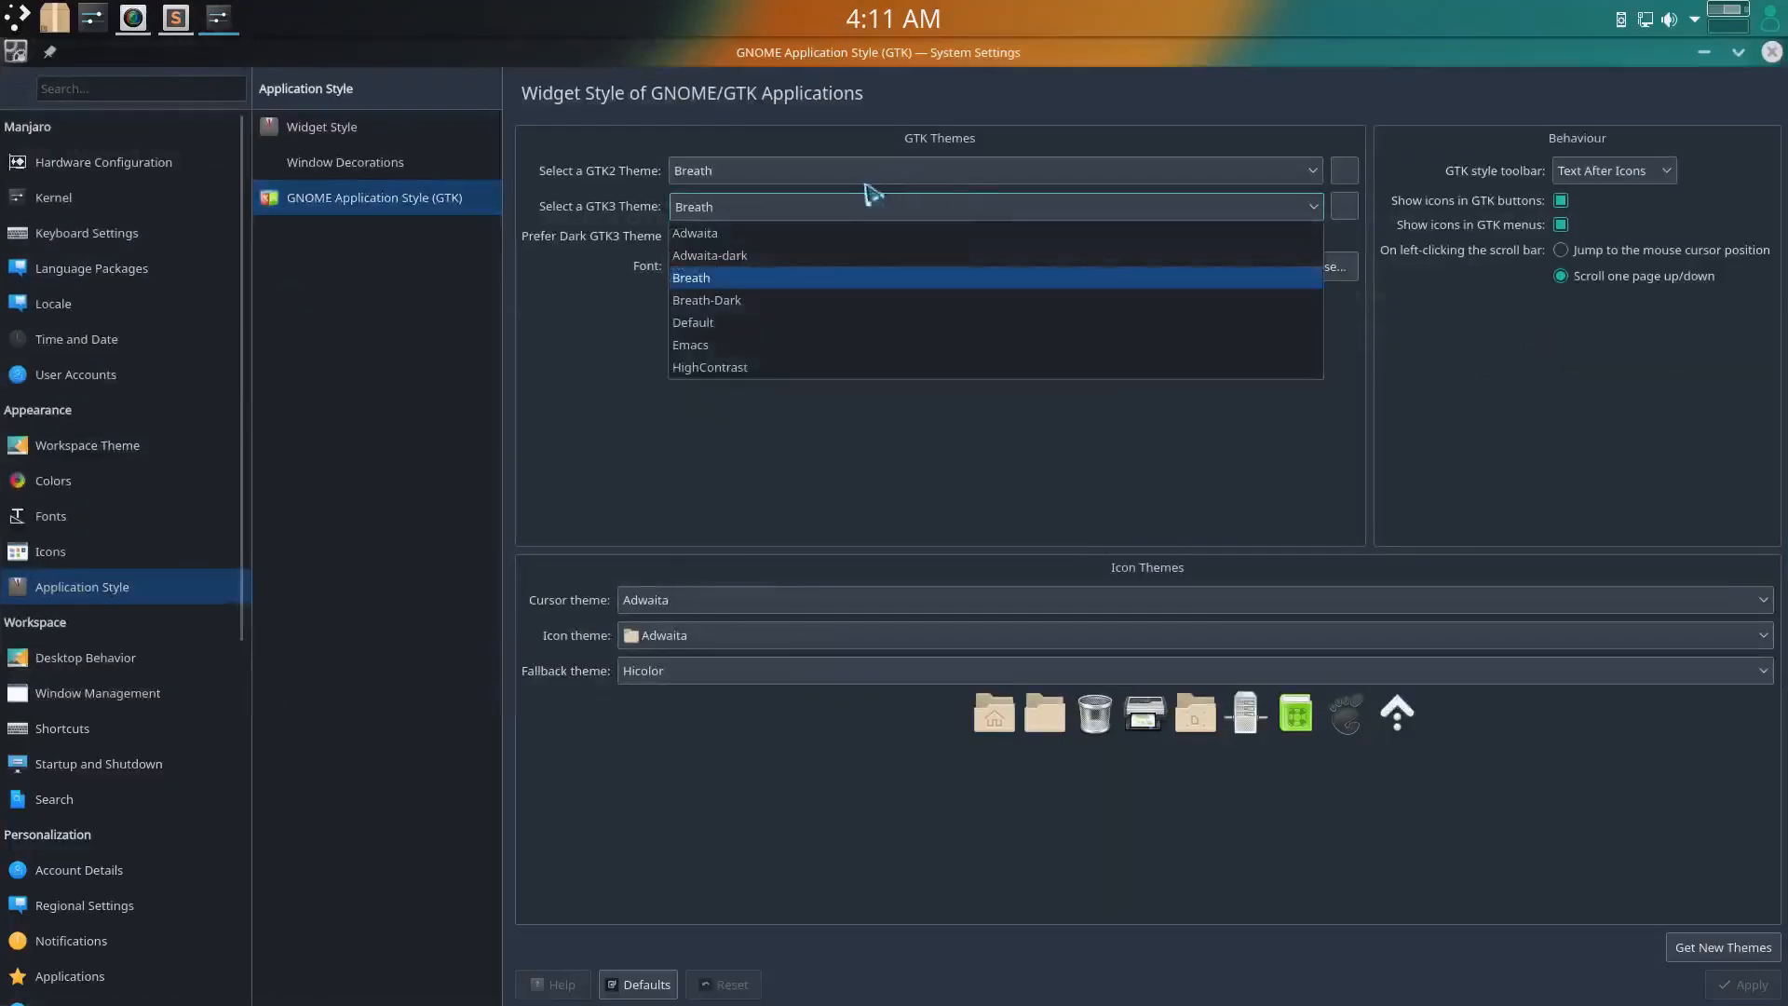
pyautogui.click(950, 522)
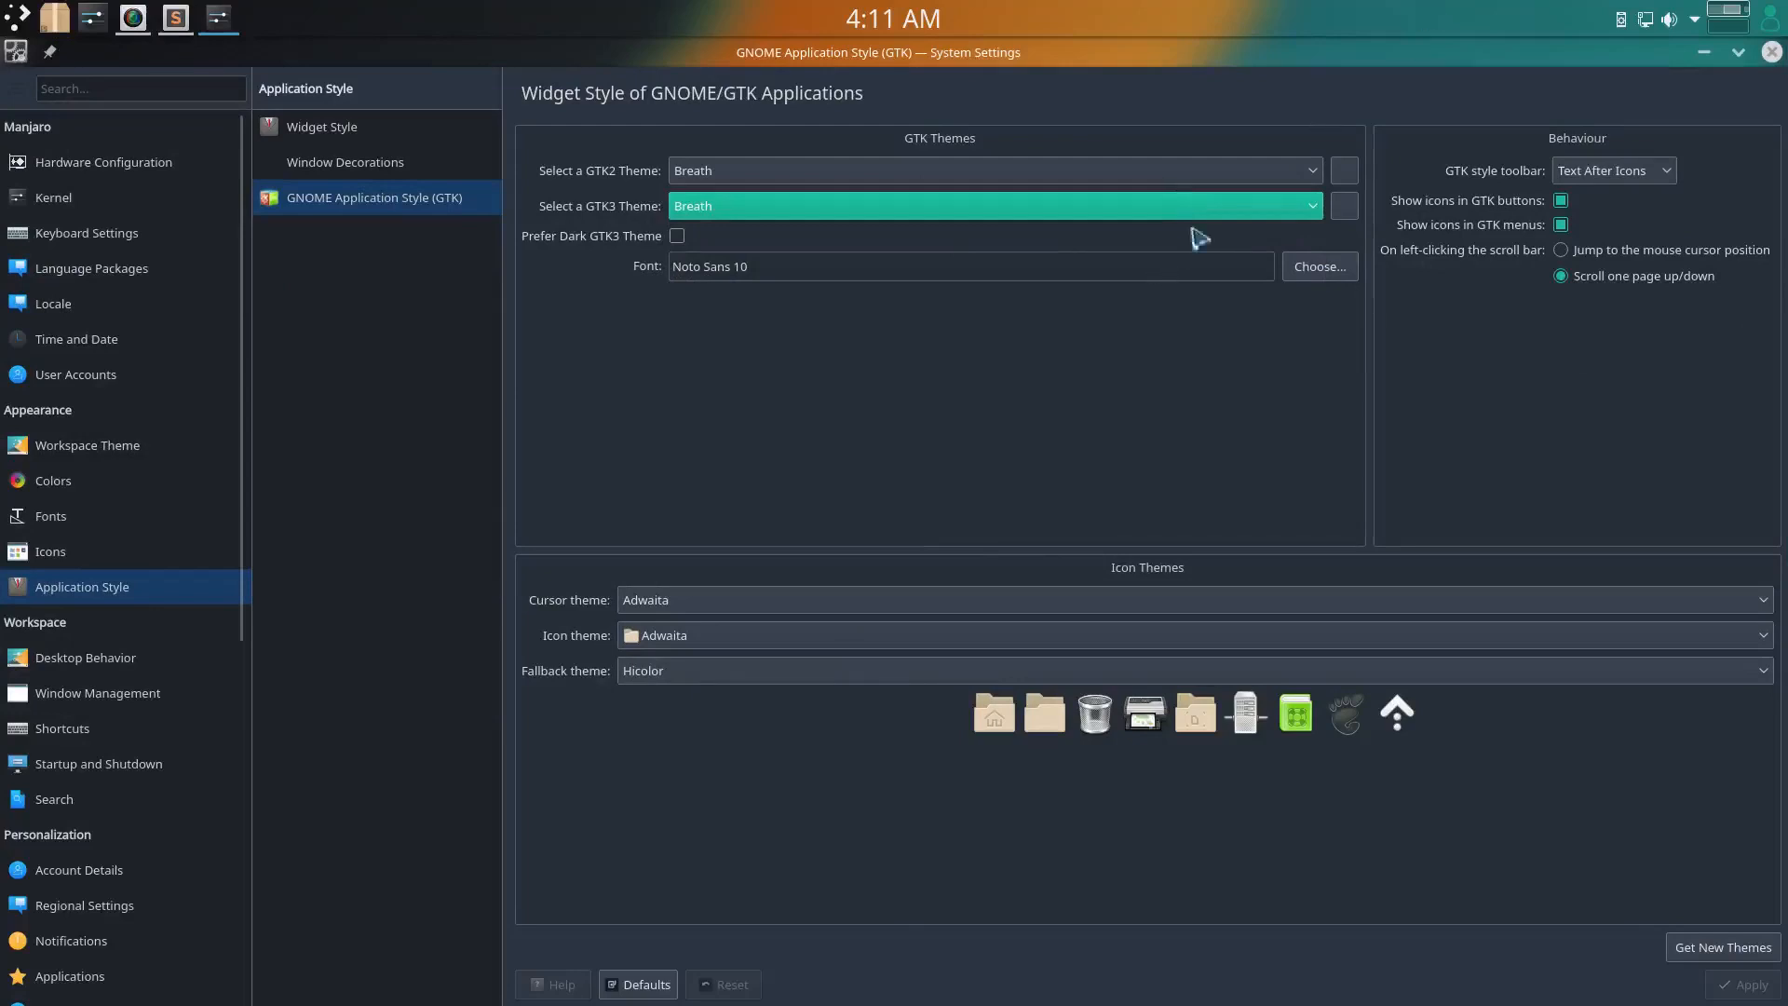
pyautogui.click(1283, 175)
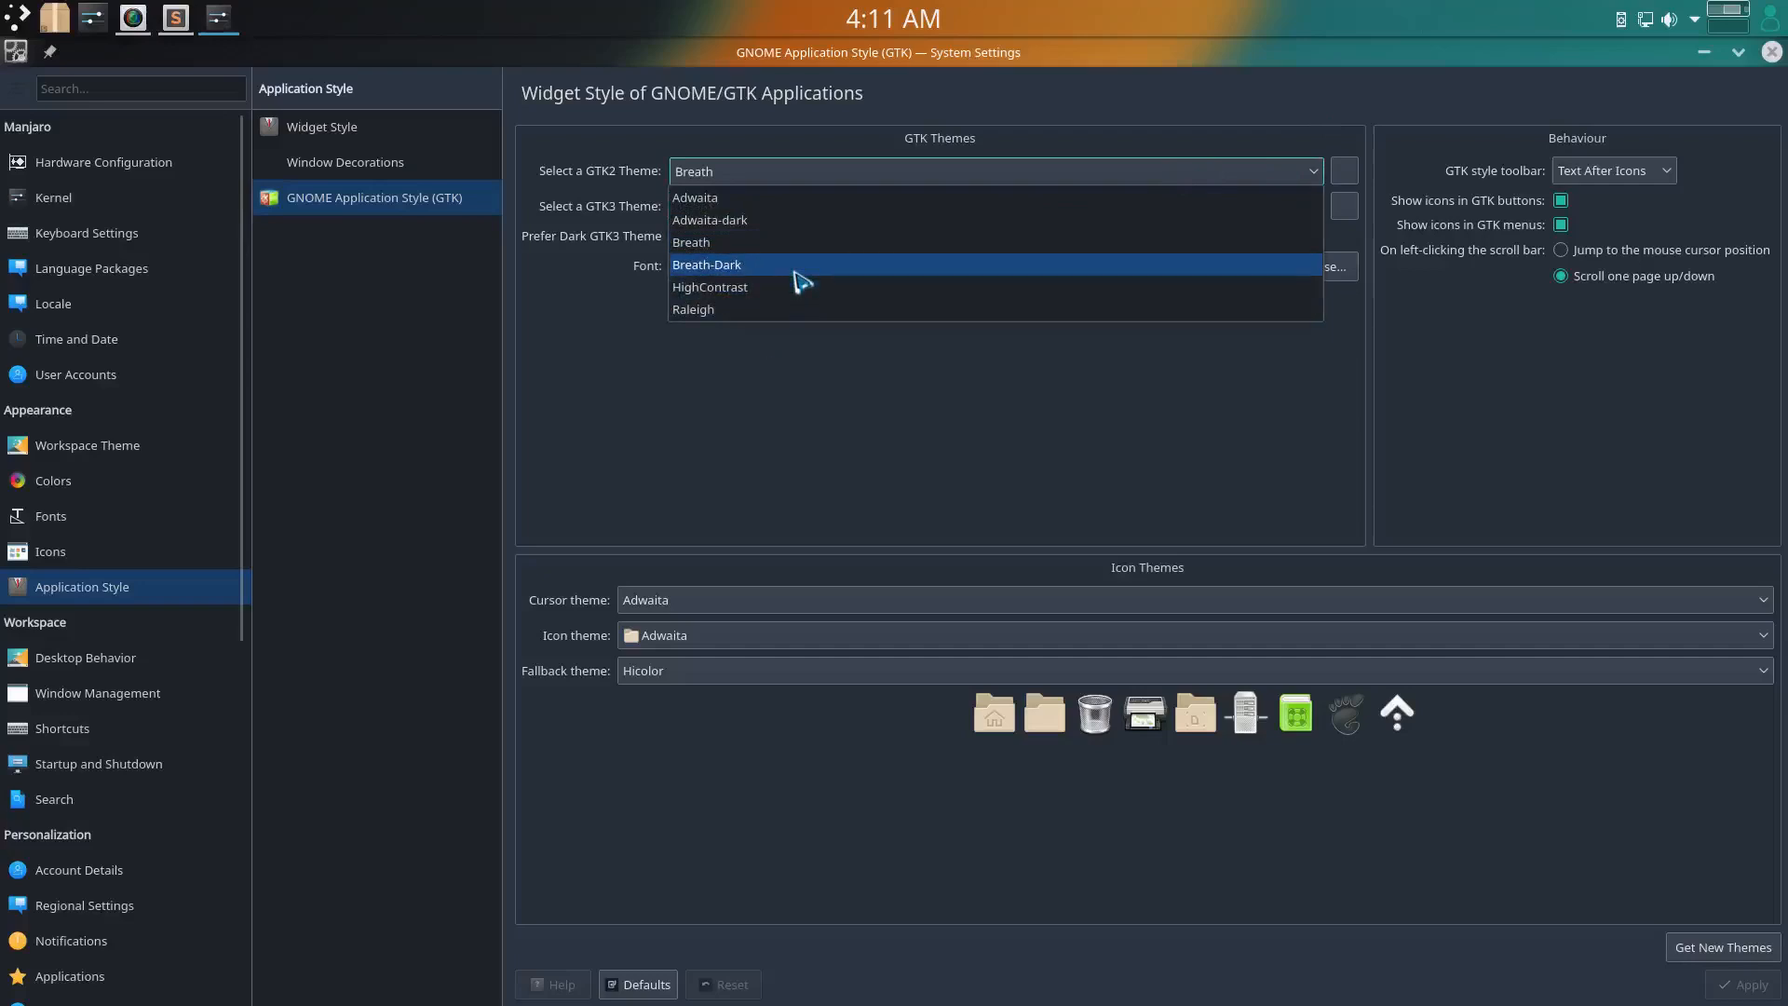
pyautogui.click(777, 380)
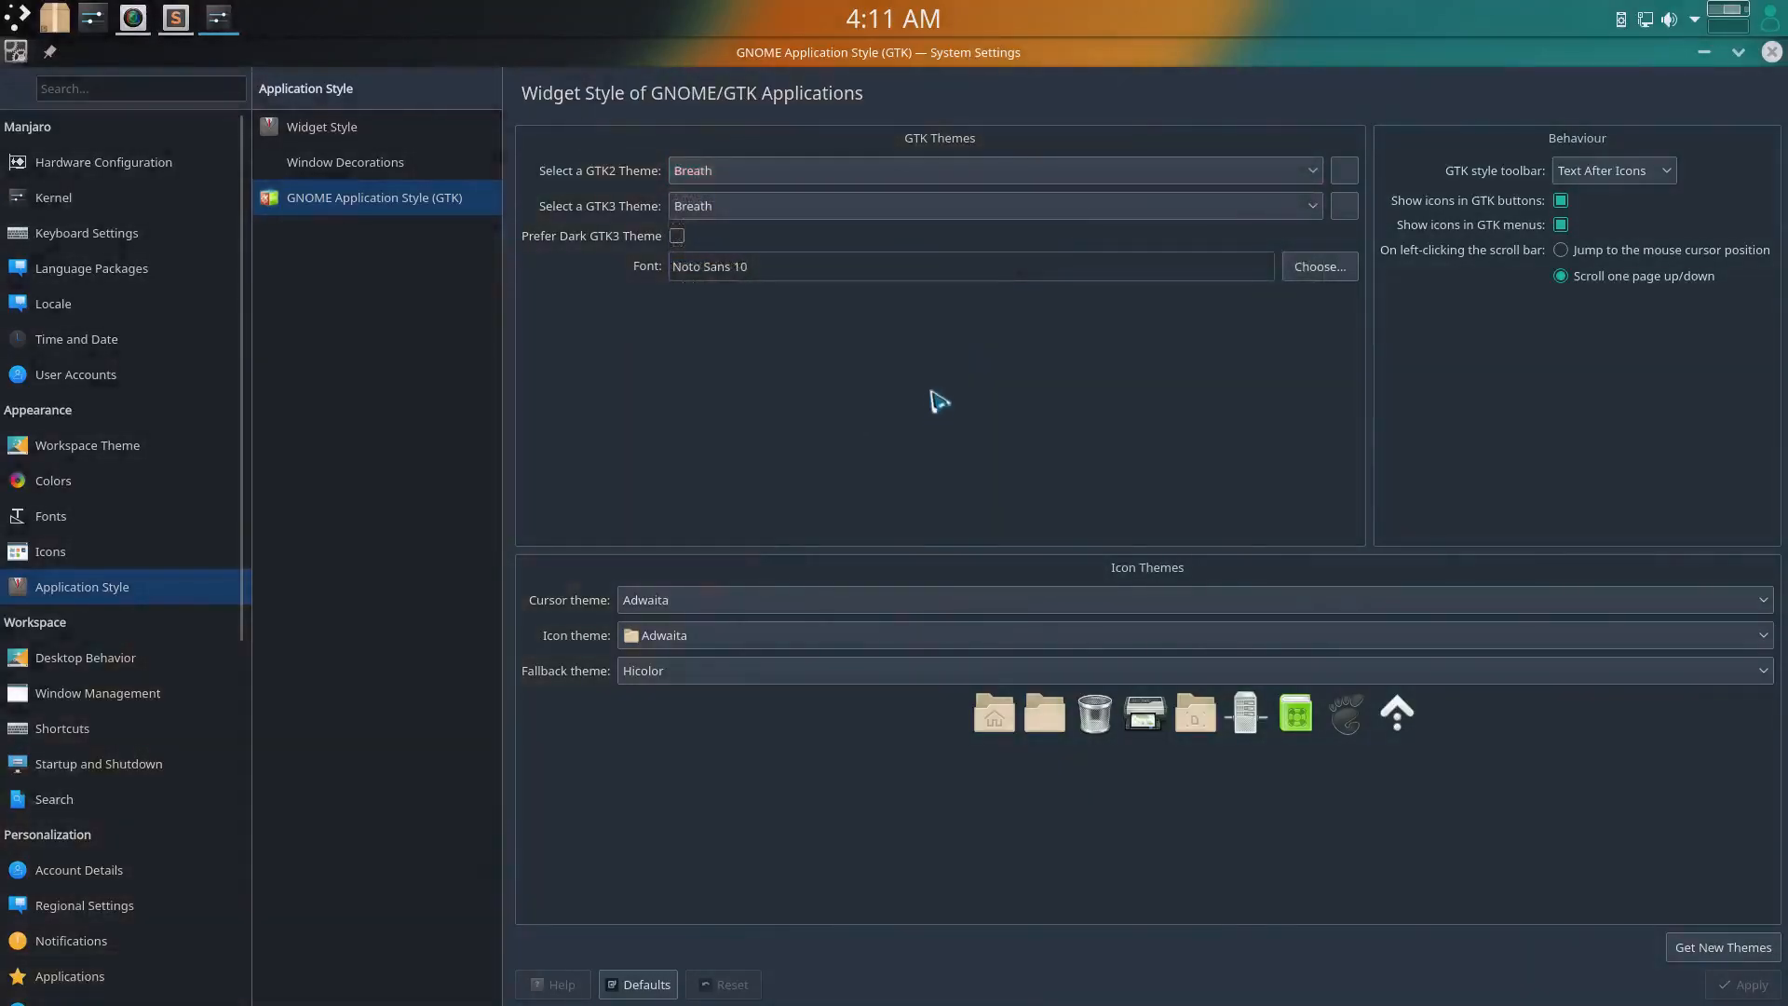
# Set the GTK cursor theme to LCDBlue and both the icon theme and fallback theme to Obsidian-Amber
pyautogui.click(796, 601)
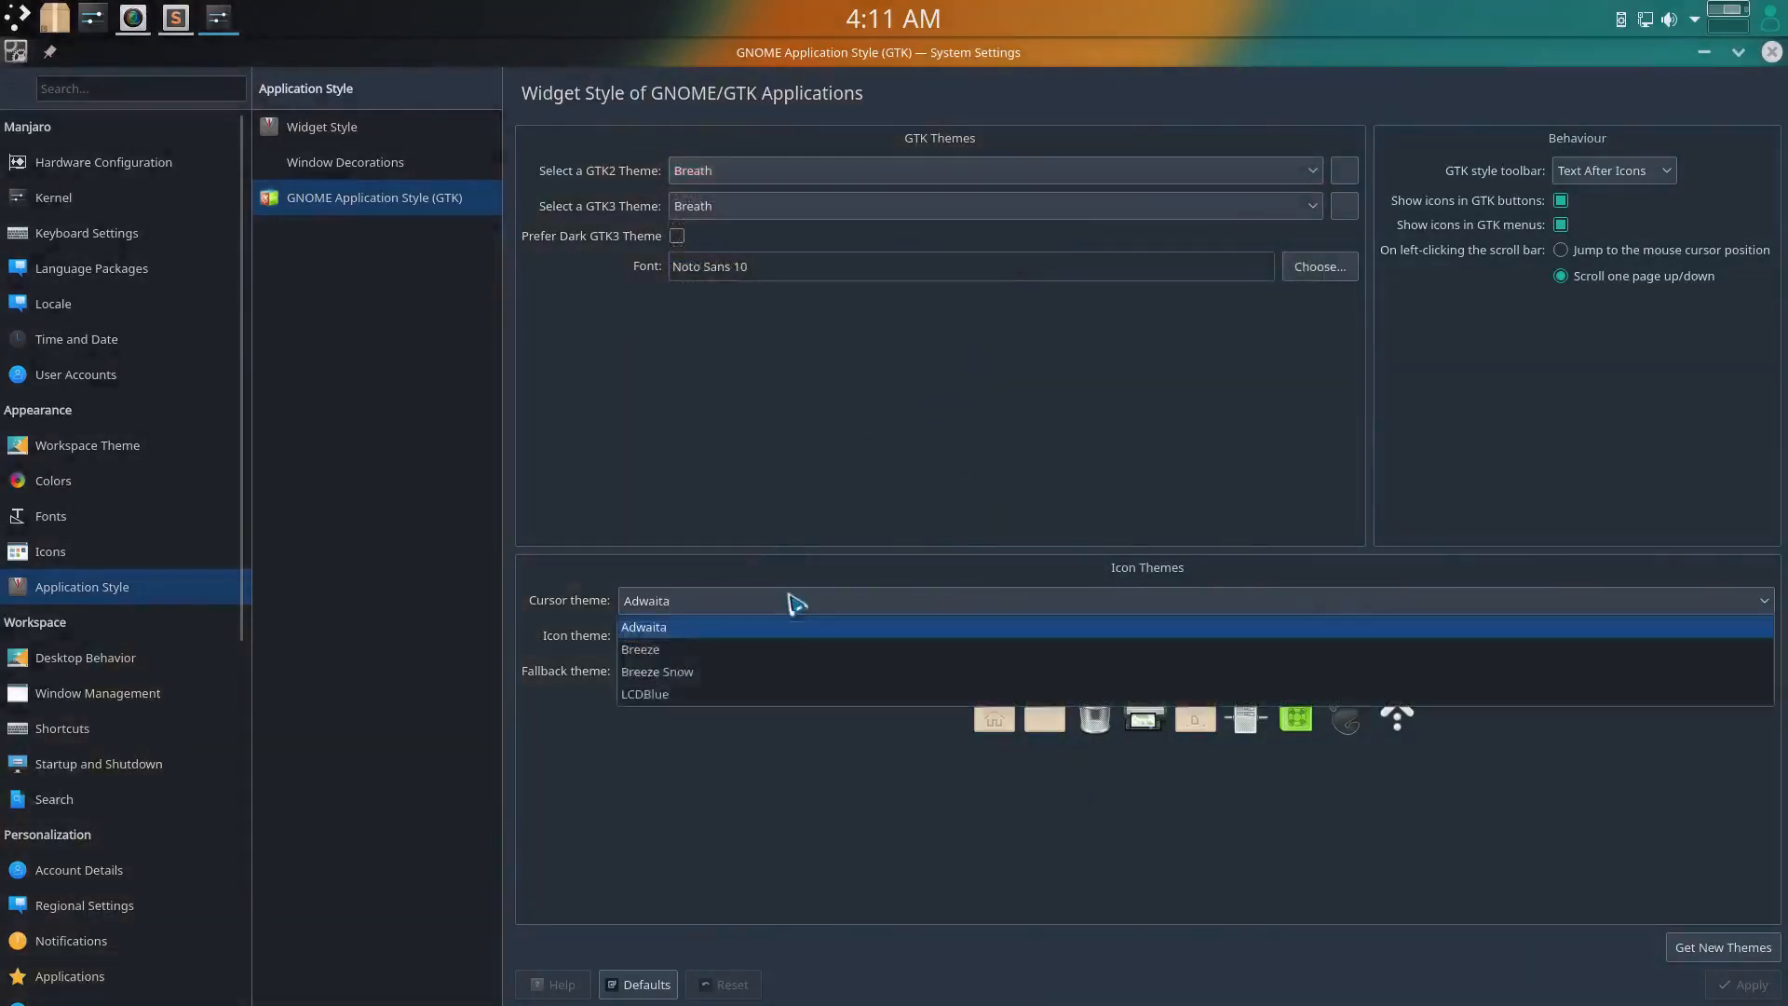
pyautogui.click(810, 695)
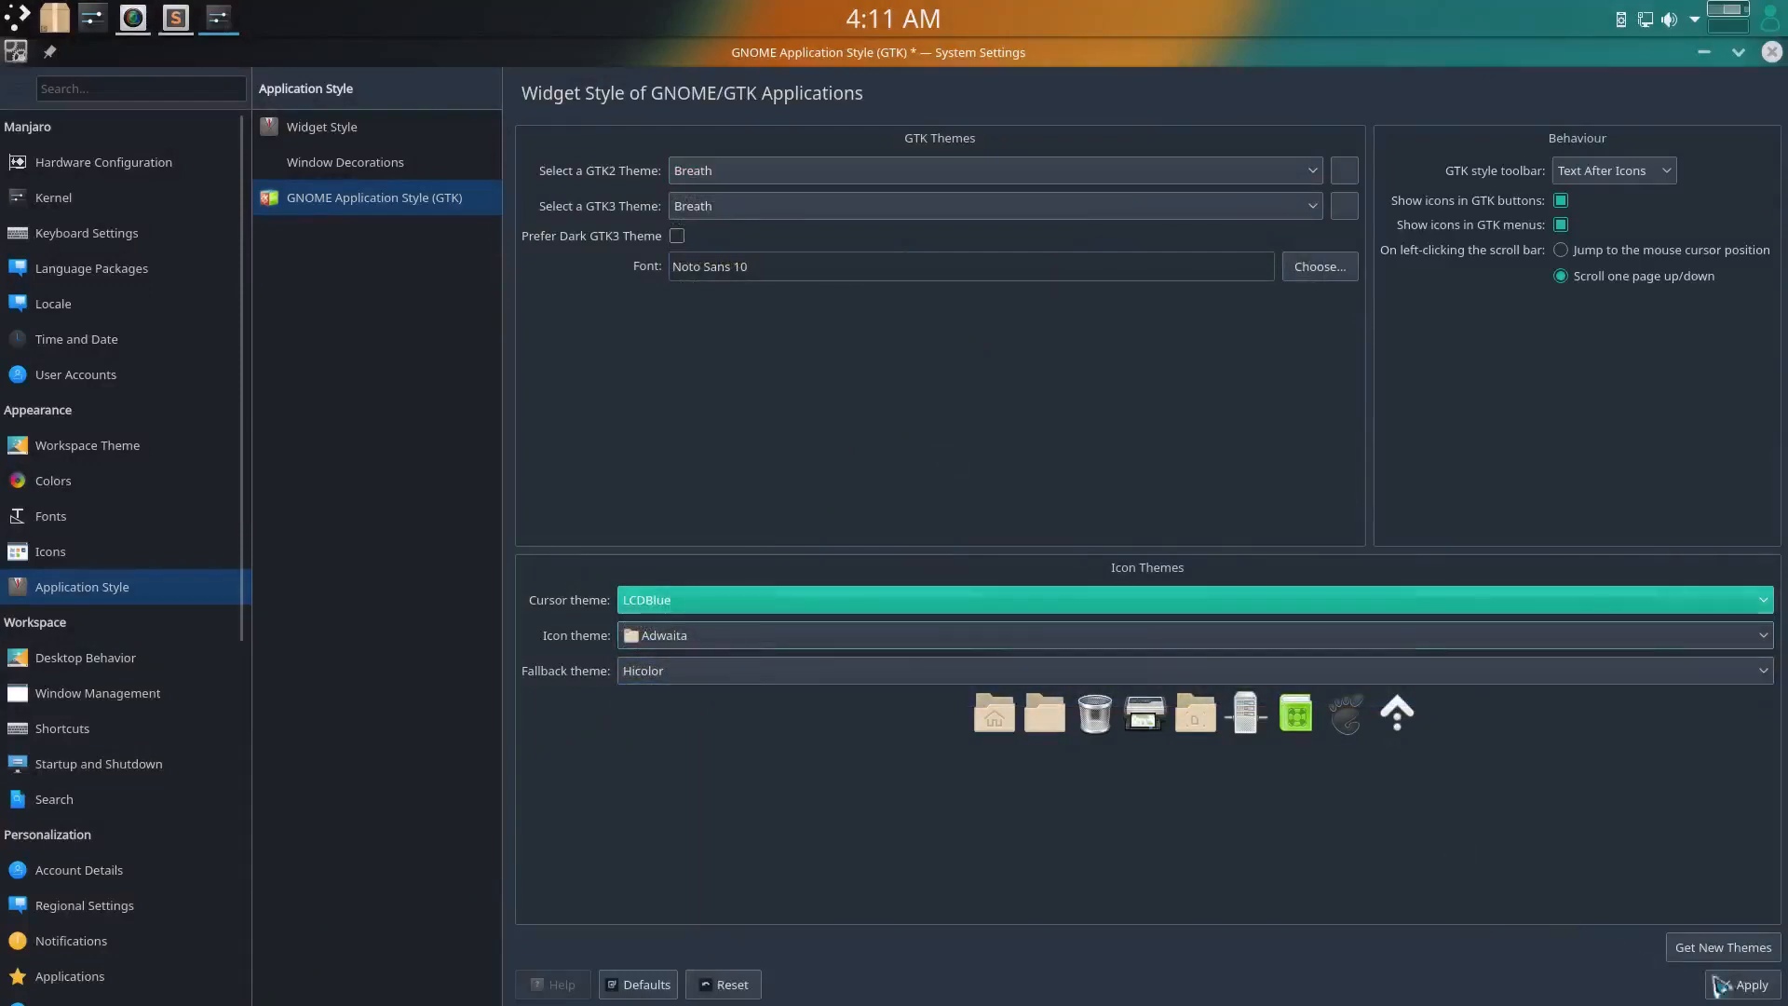
pyautogui.click(782, 639)
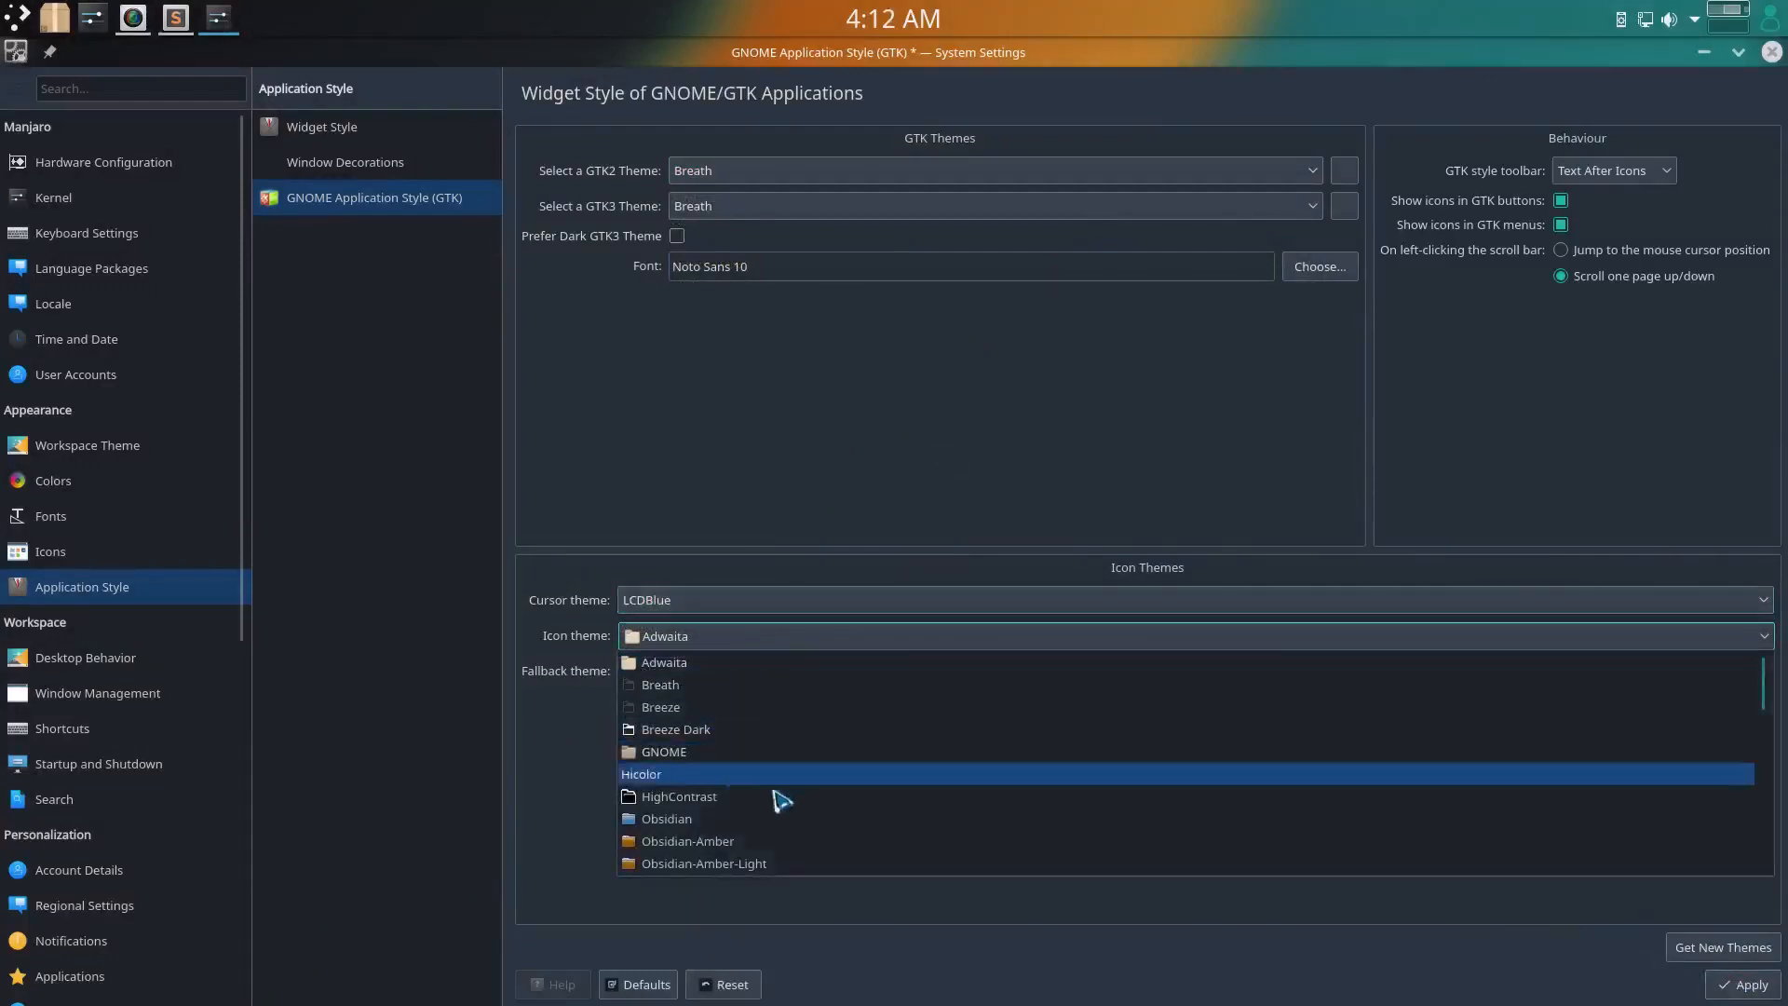
pyautogui.click(735, 842)
pyautogui.click(742, 672)
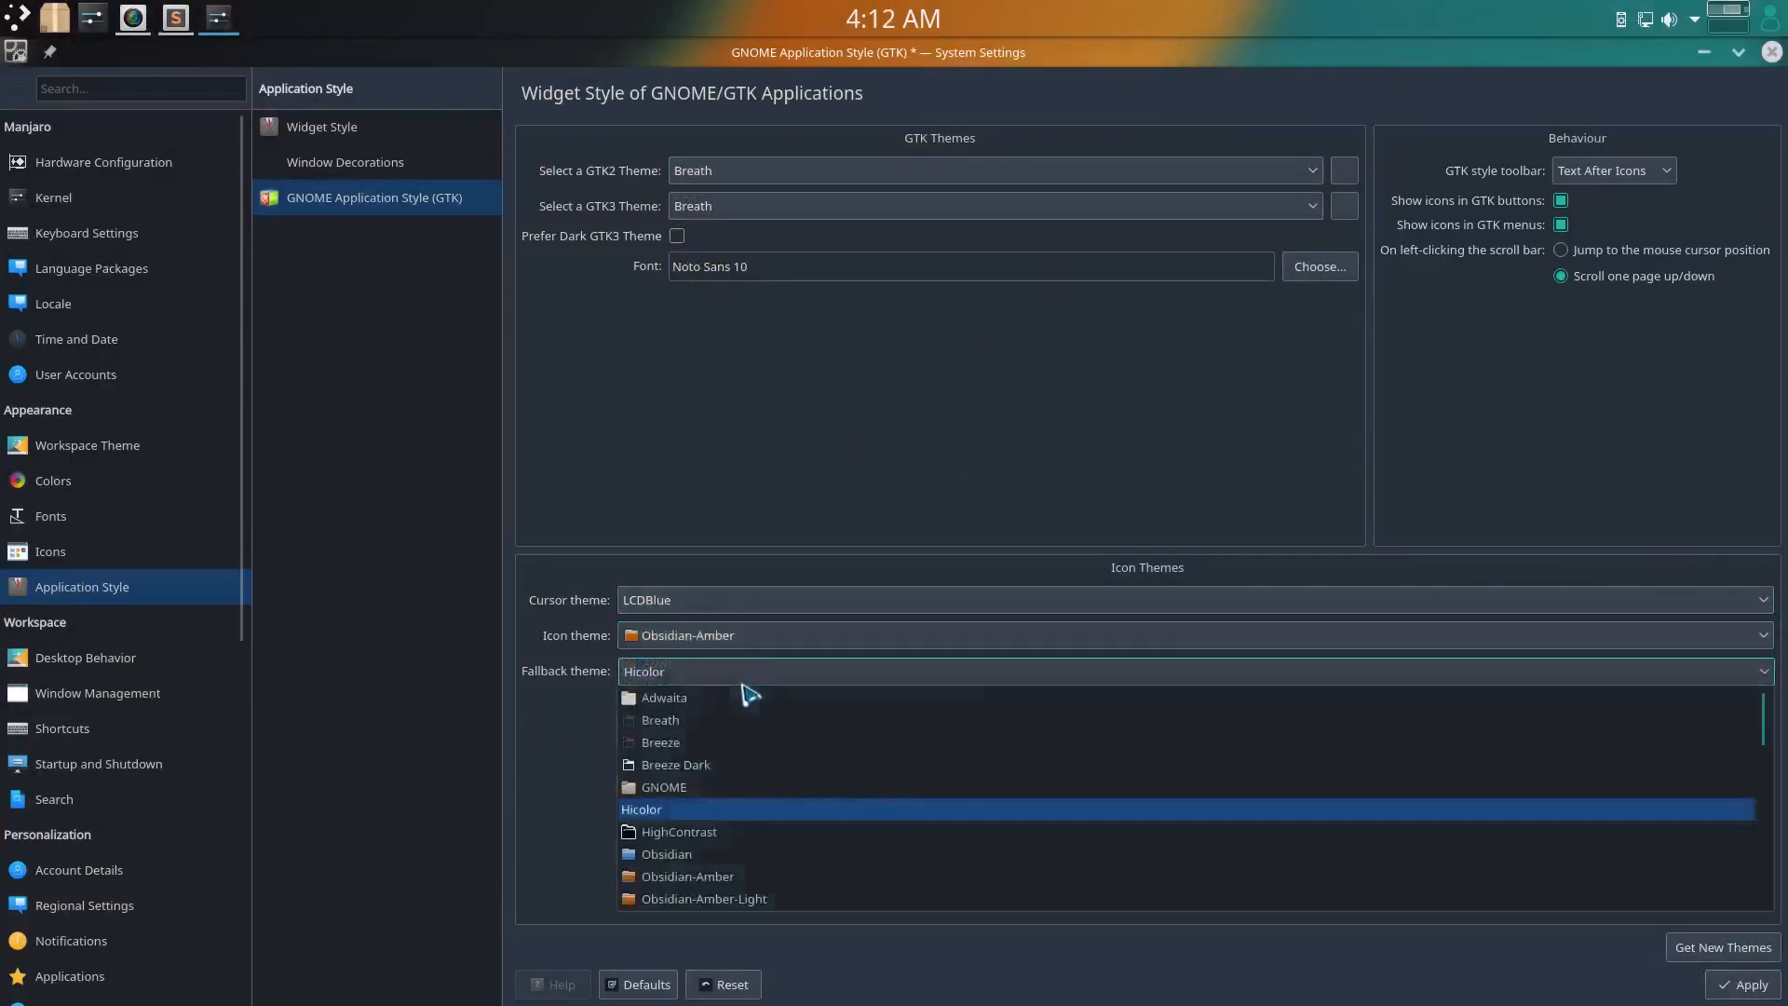
pyautogui.click(708, 876)
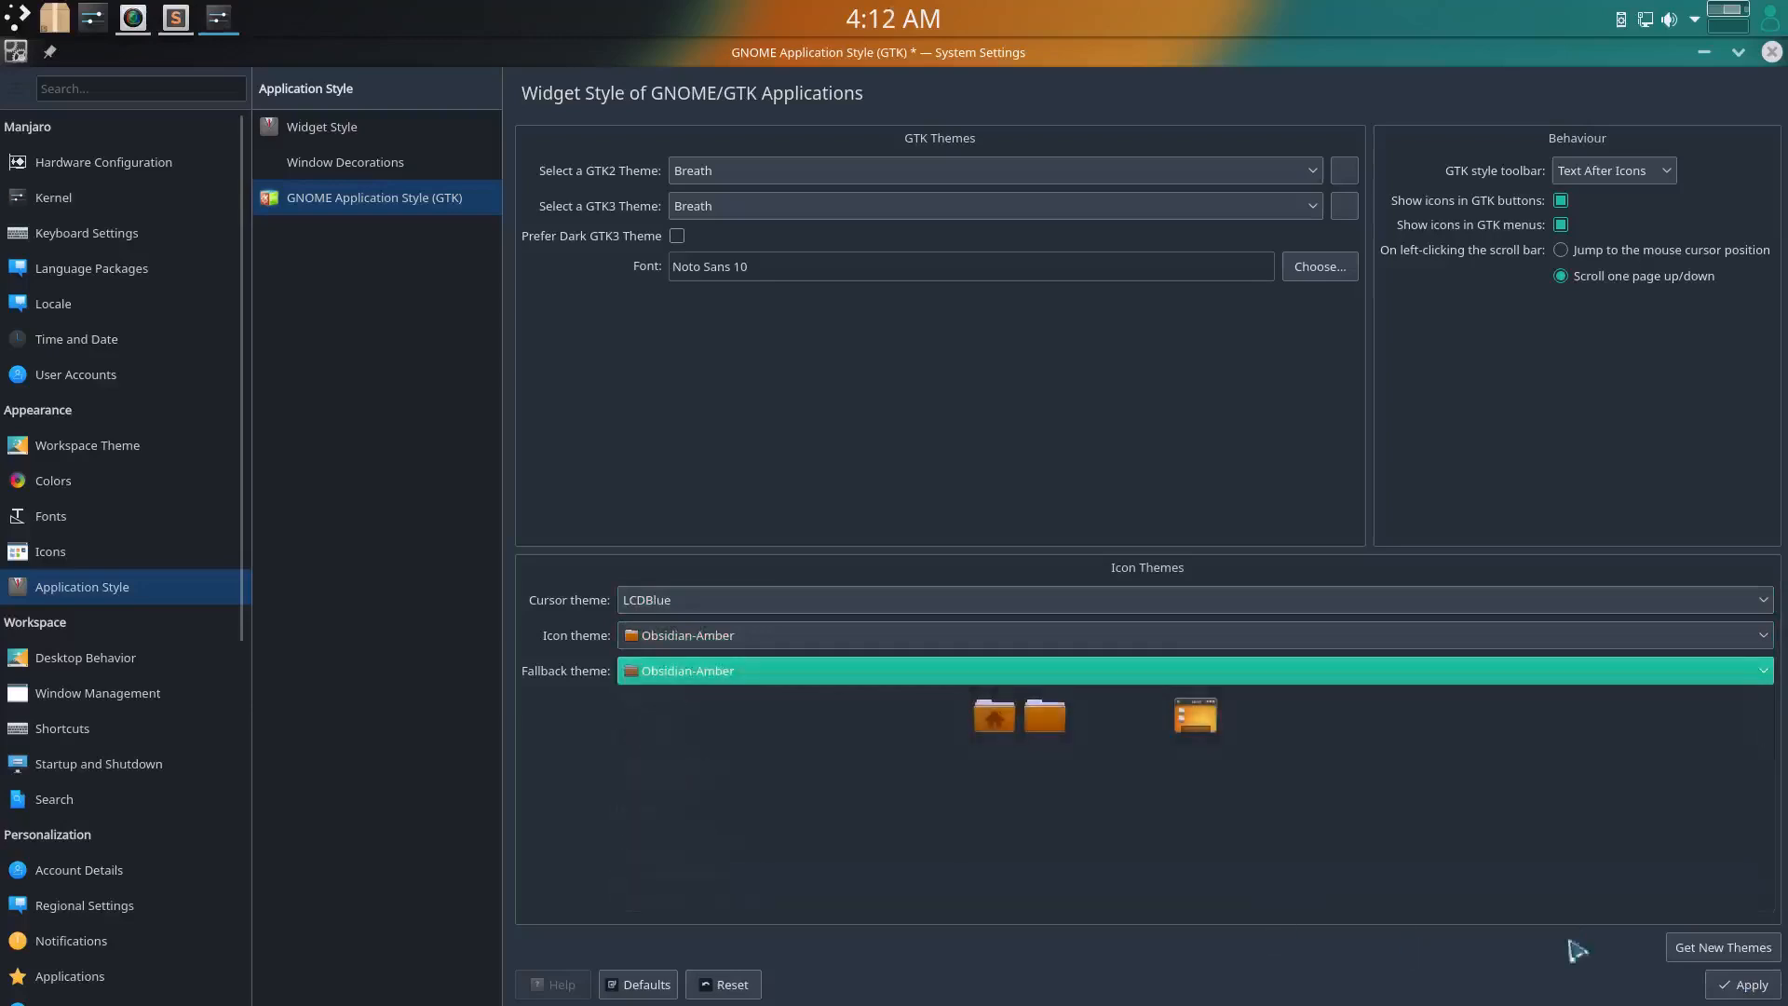
# Apply the GTK cursor and icon themes, then set both the GTK2 and GTK3 themes to Adwaita-dark and apply them
pyautogui.click(1751, 987)
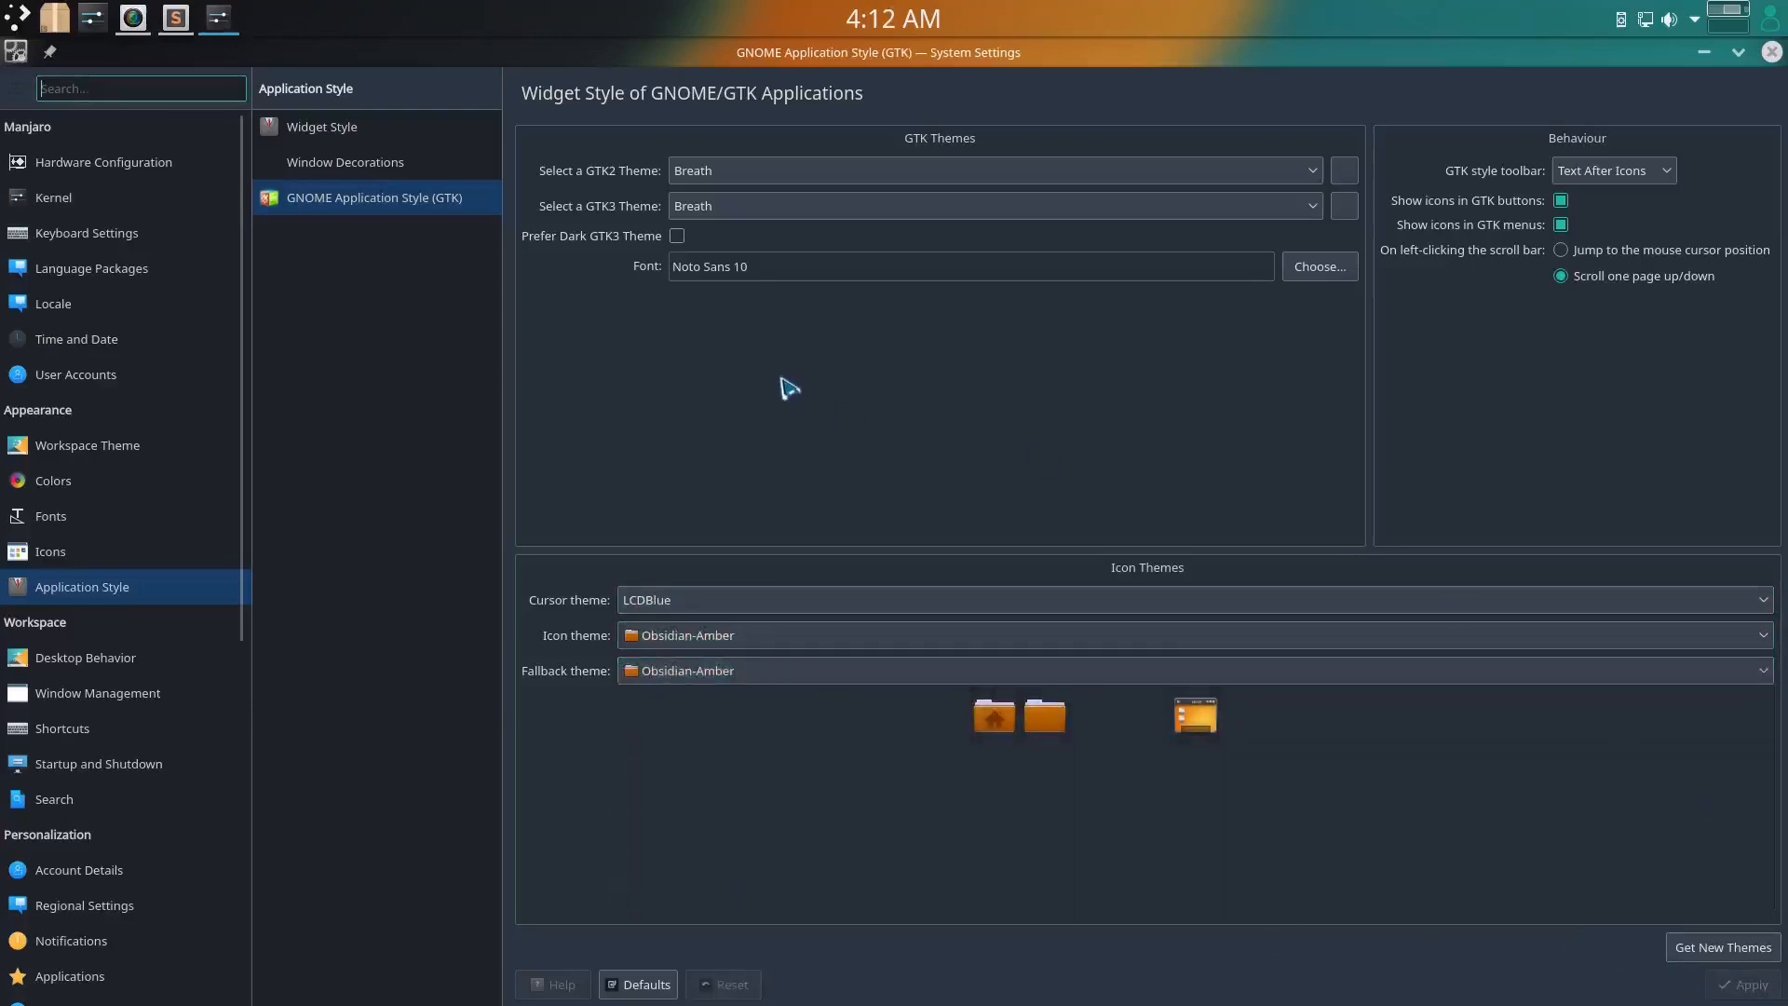
pyautogui.click(1317, 174)
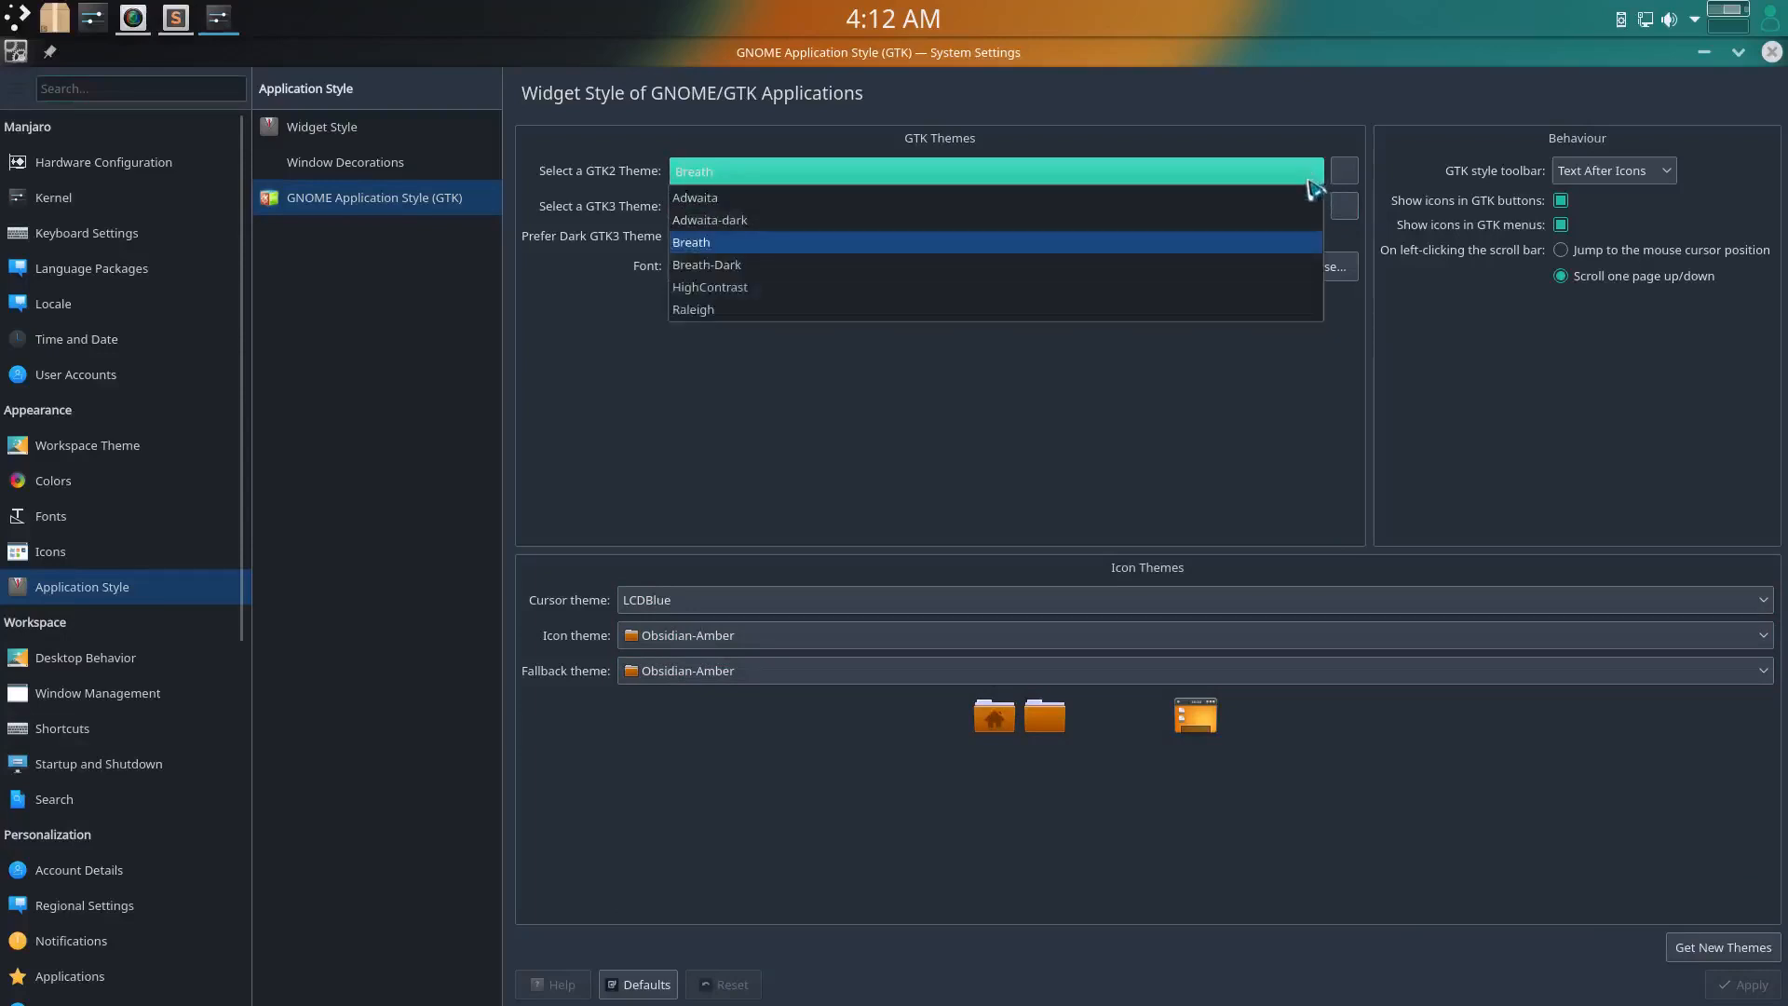
pyautogui.click(801, 220)
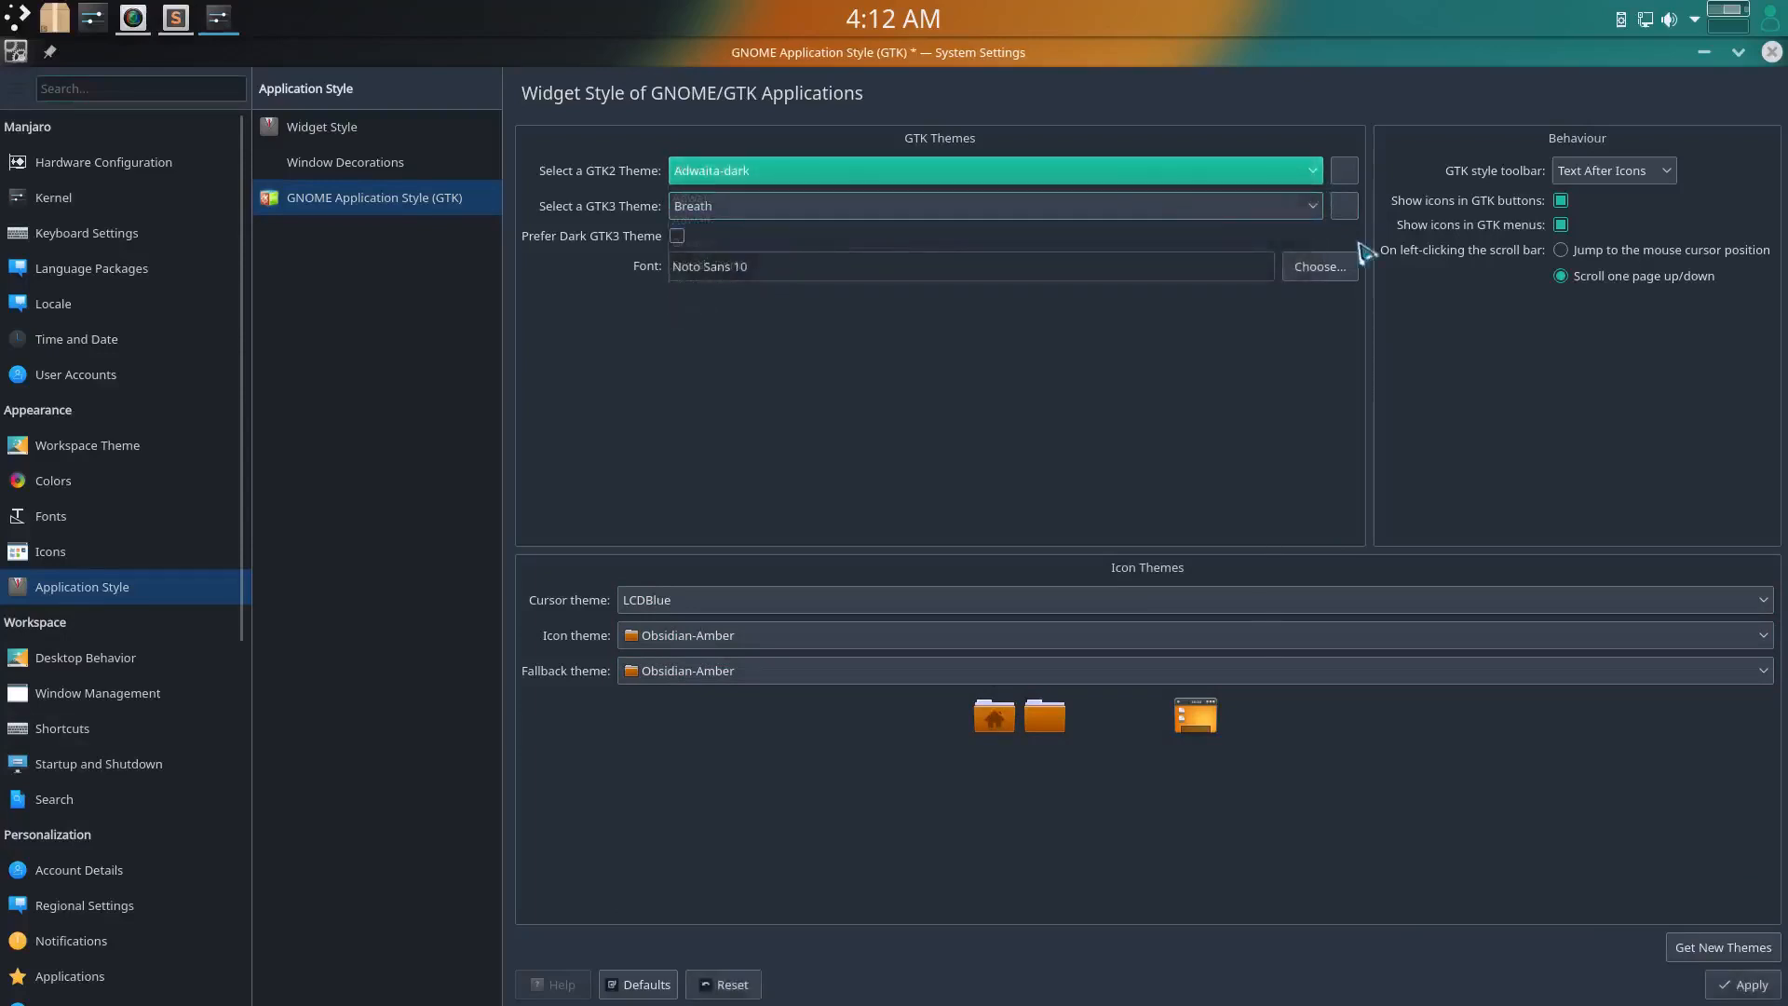
pyautogui.click(1315, 206)
pyautogui.click(1158, 270)
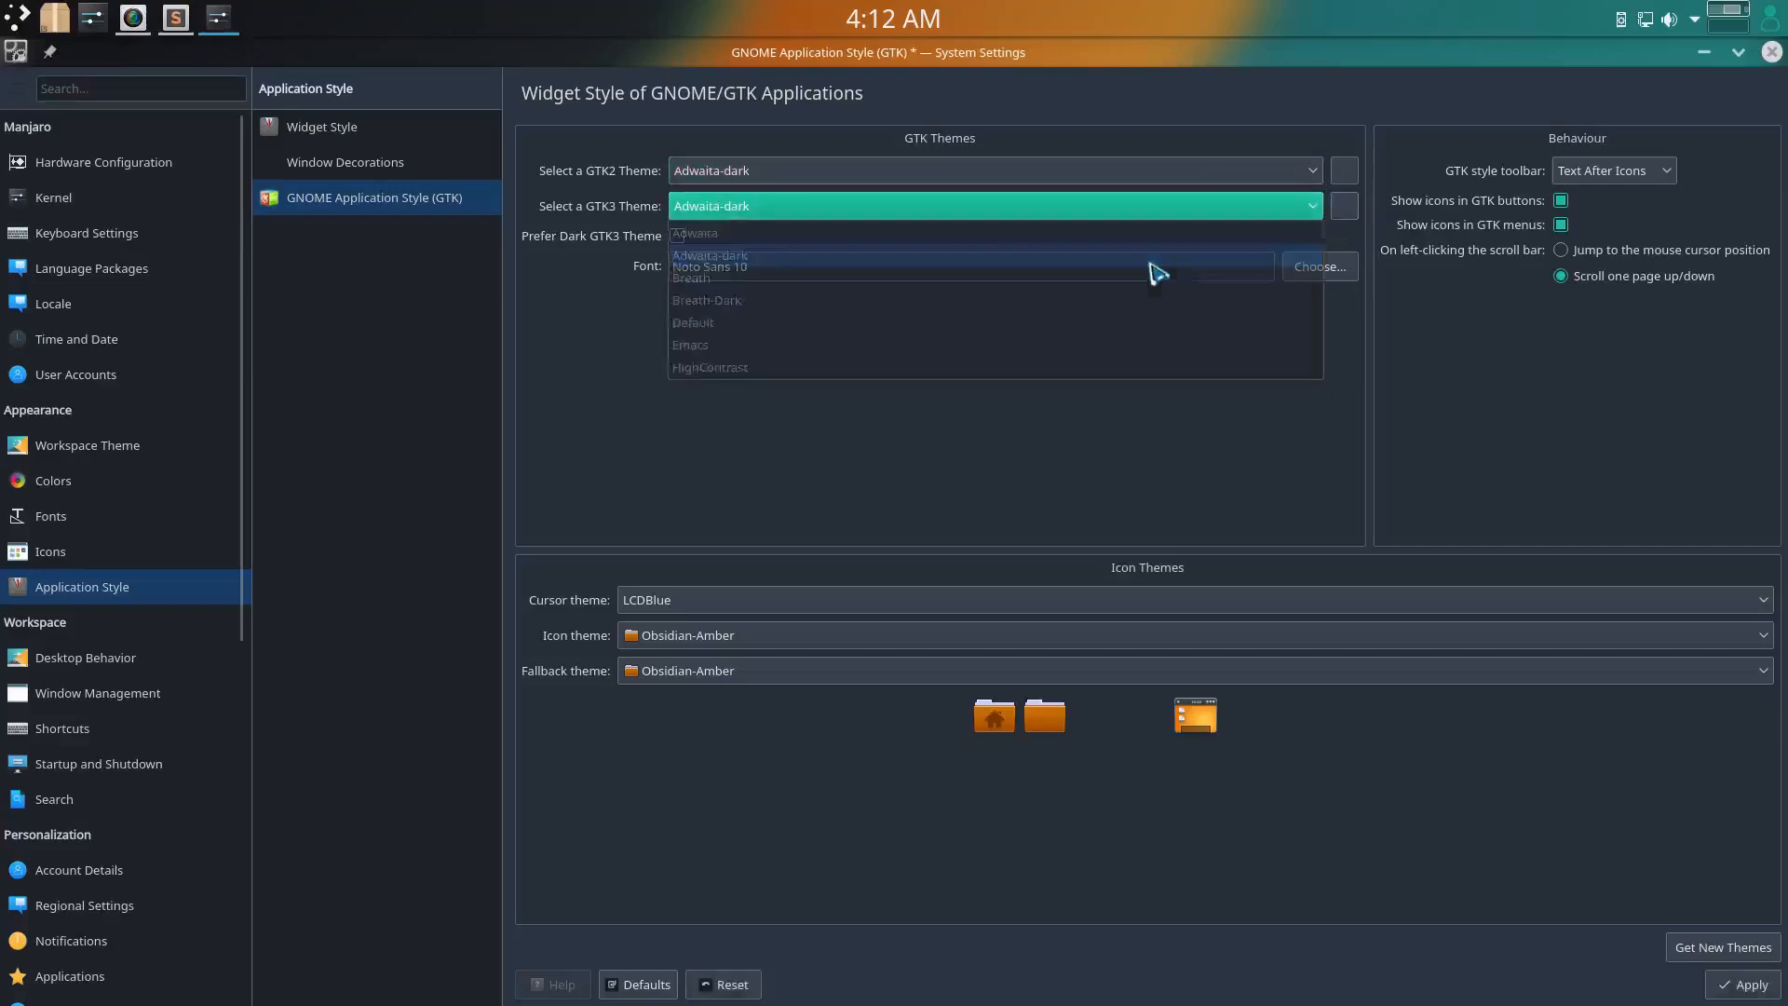
pyautogui.click(1743, 984)
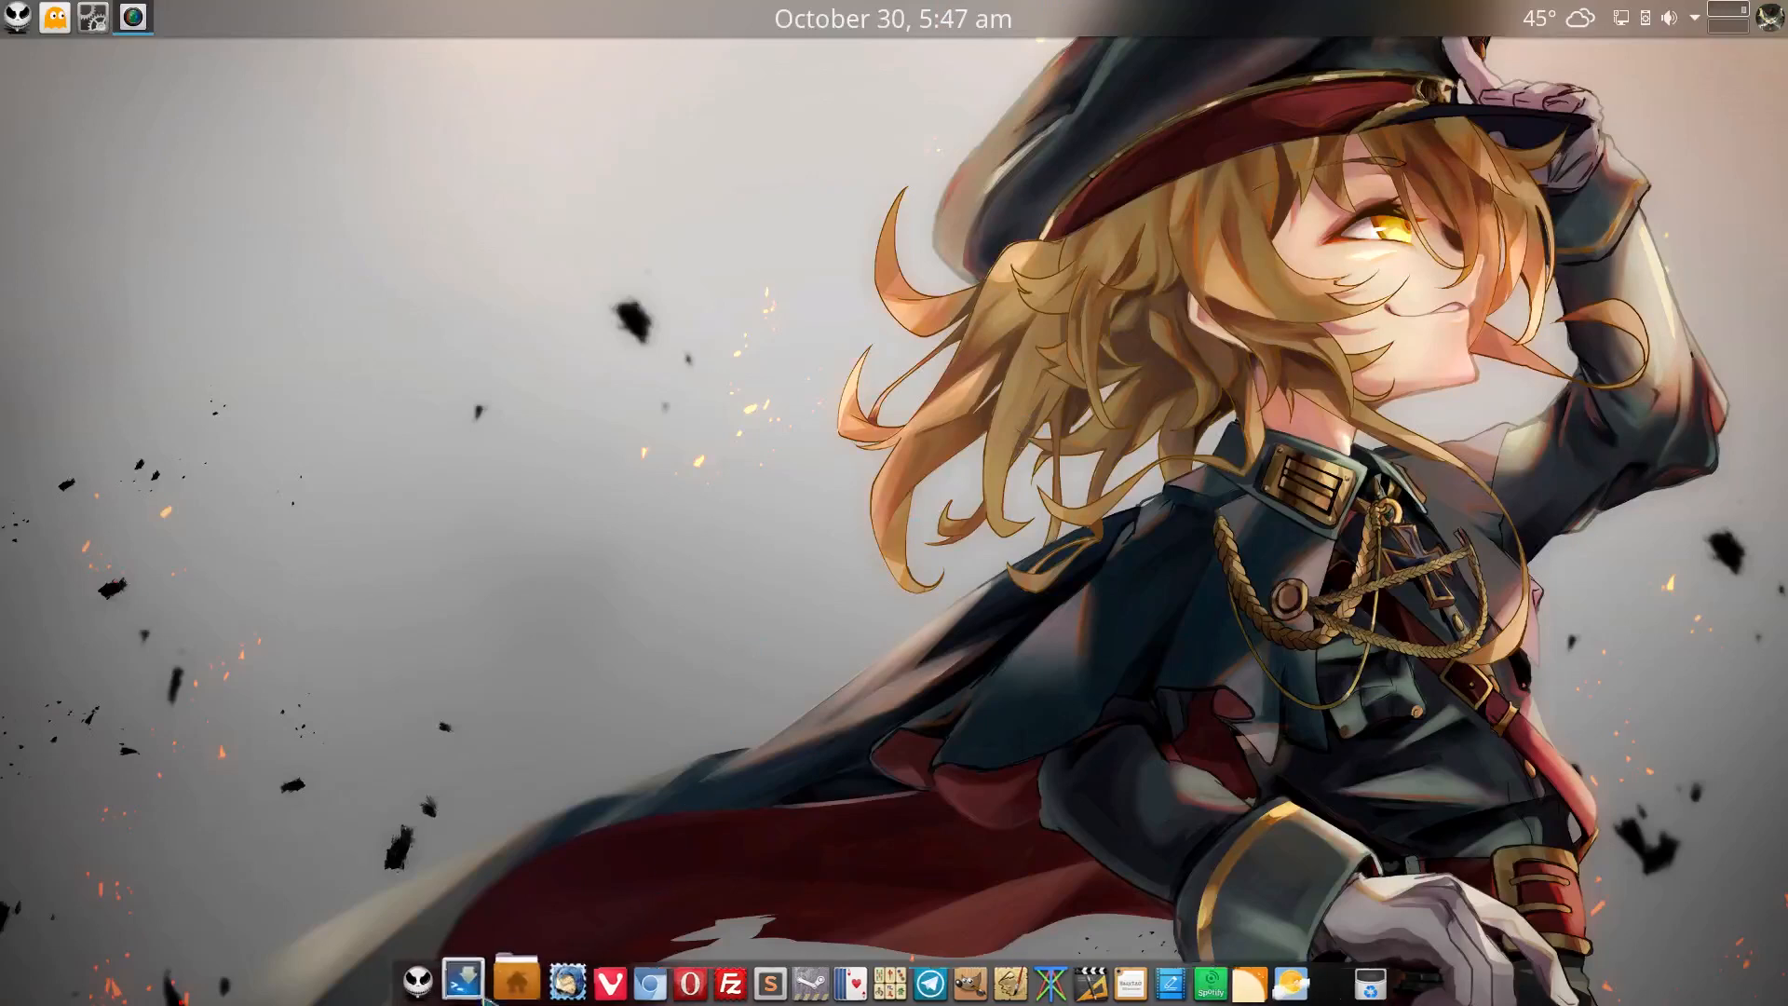
# Open the home folder in a maximized Dolphin window, split the view and show hidden files in the first pane
pyautogui.click(509, 995)
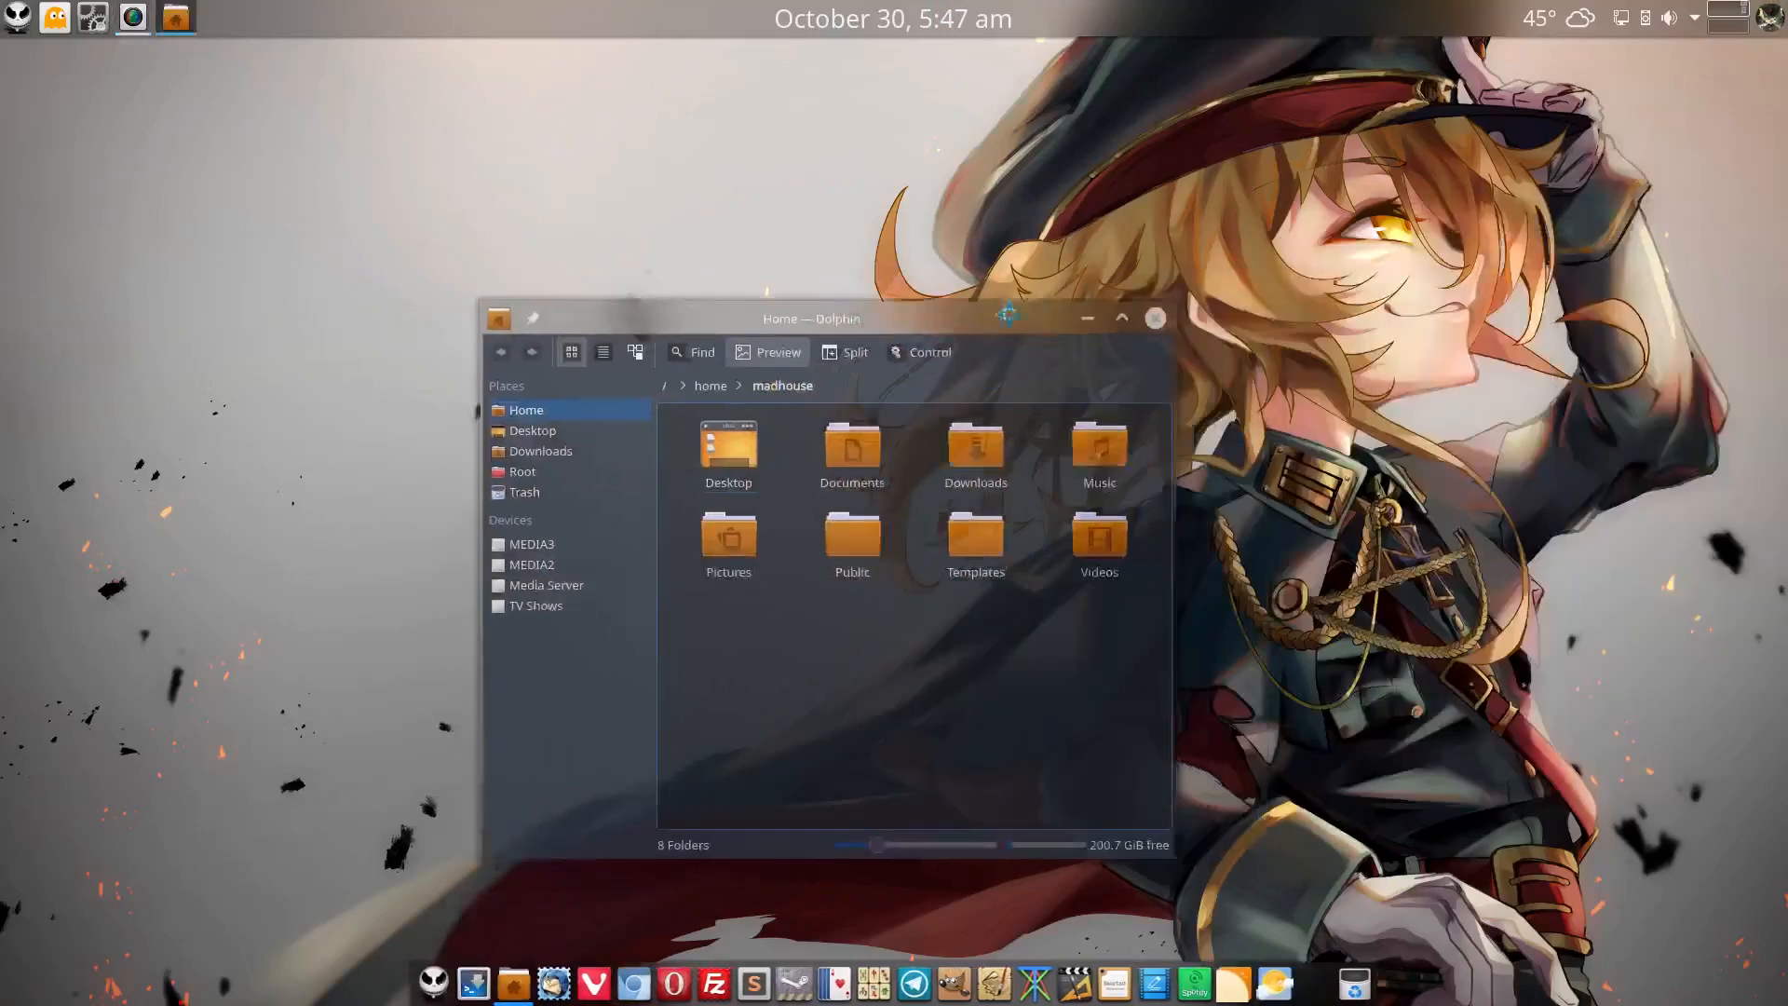
pyautogui.moveTo(1008, 315); pyautogui.dragTo(993, 256)
pyautogui.doubleClick(993, 256)
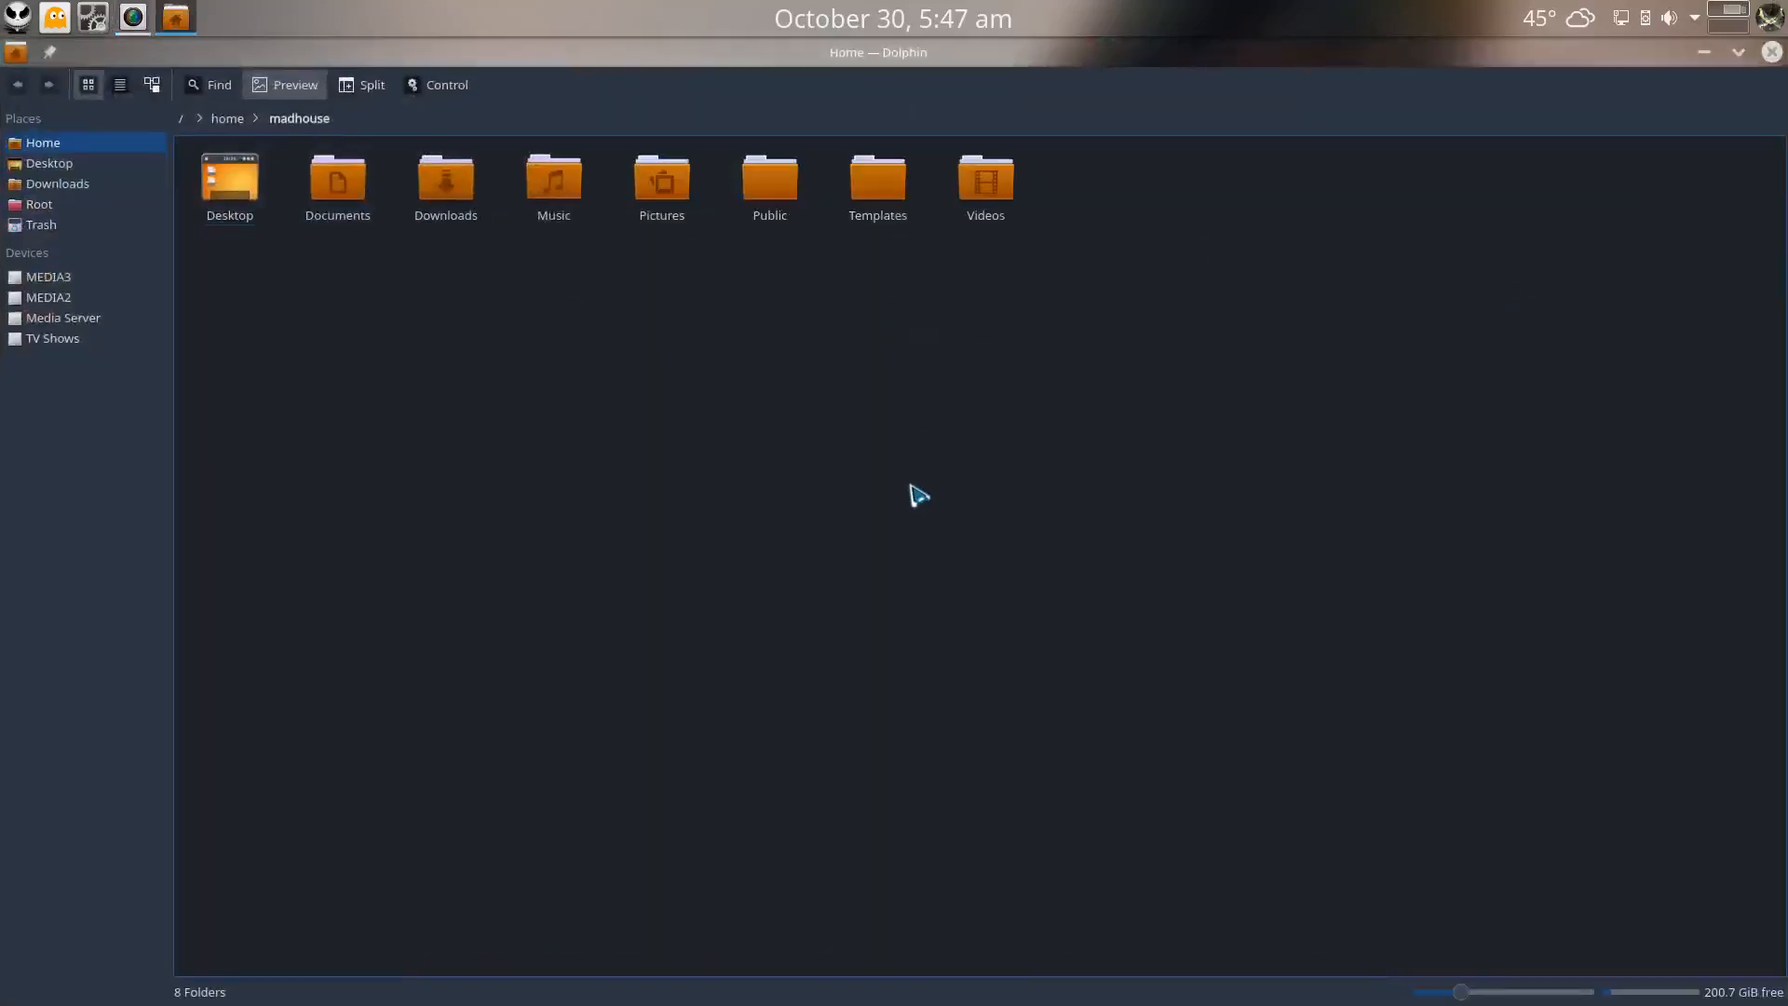
pyautogui.press('F3')
pyautogui.click(756, 460)
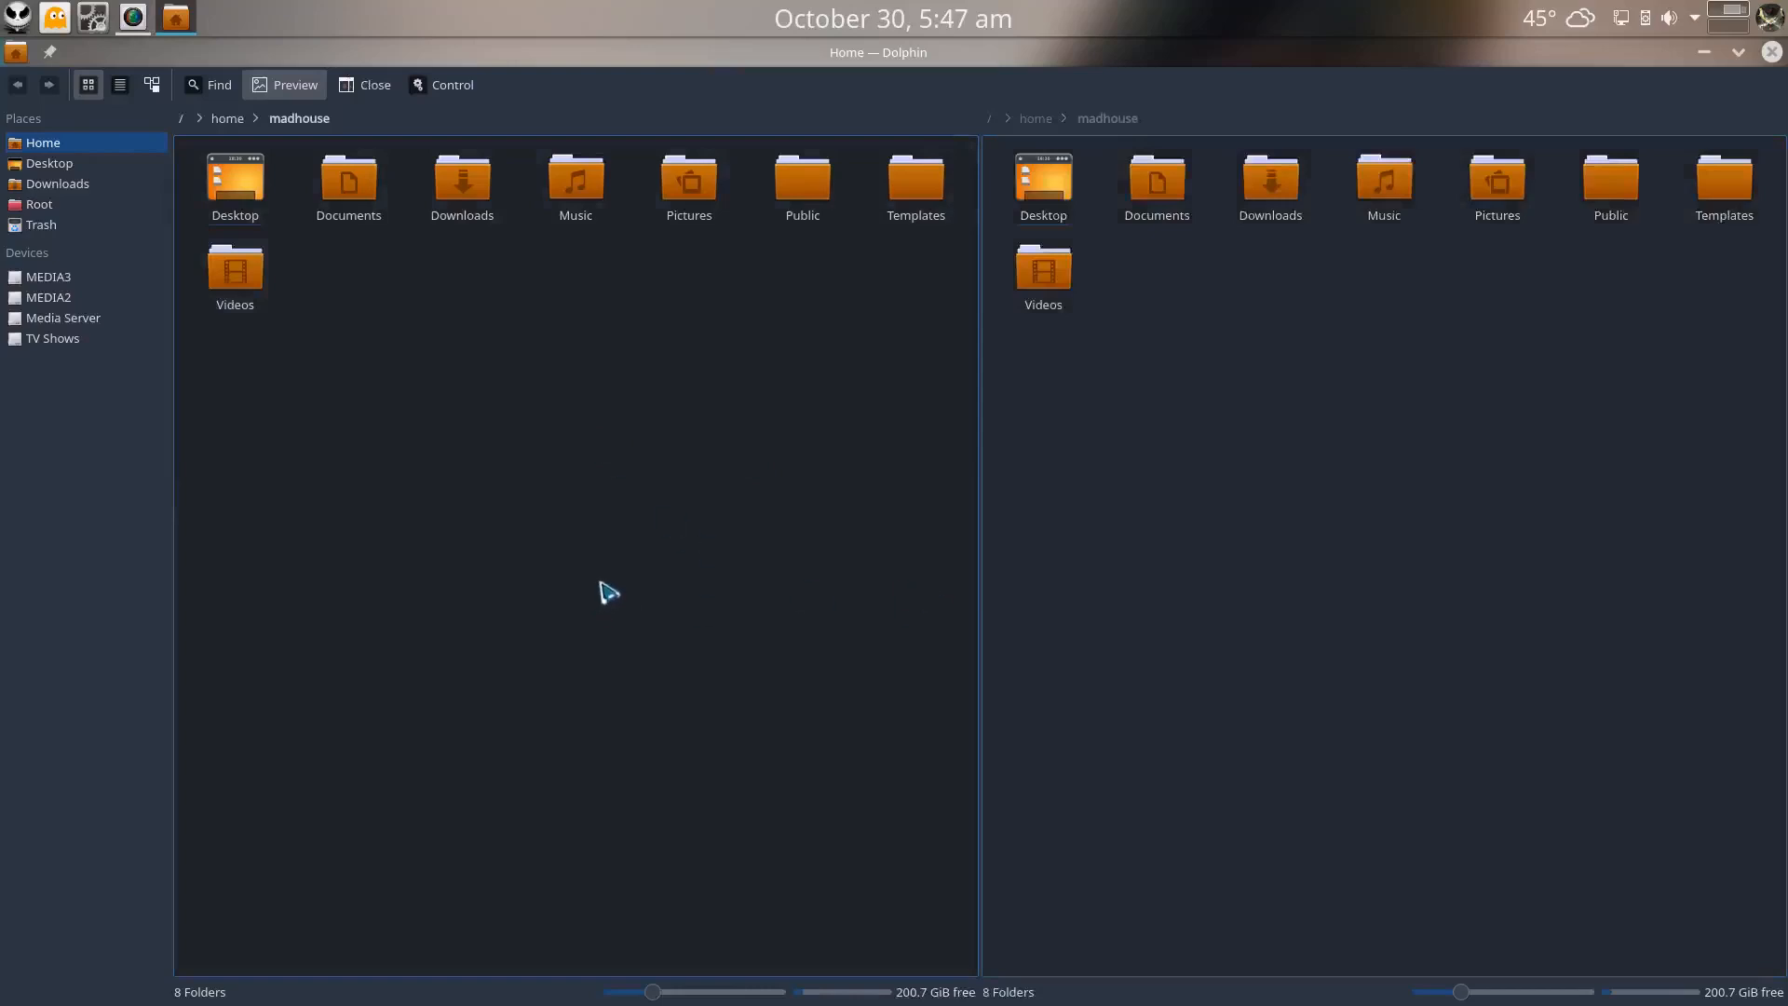
pyautogui.hotkey('ctrl', 'h')
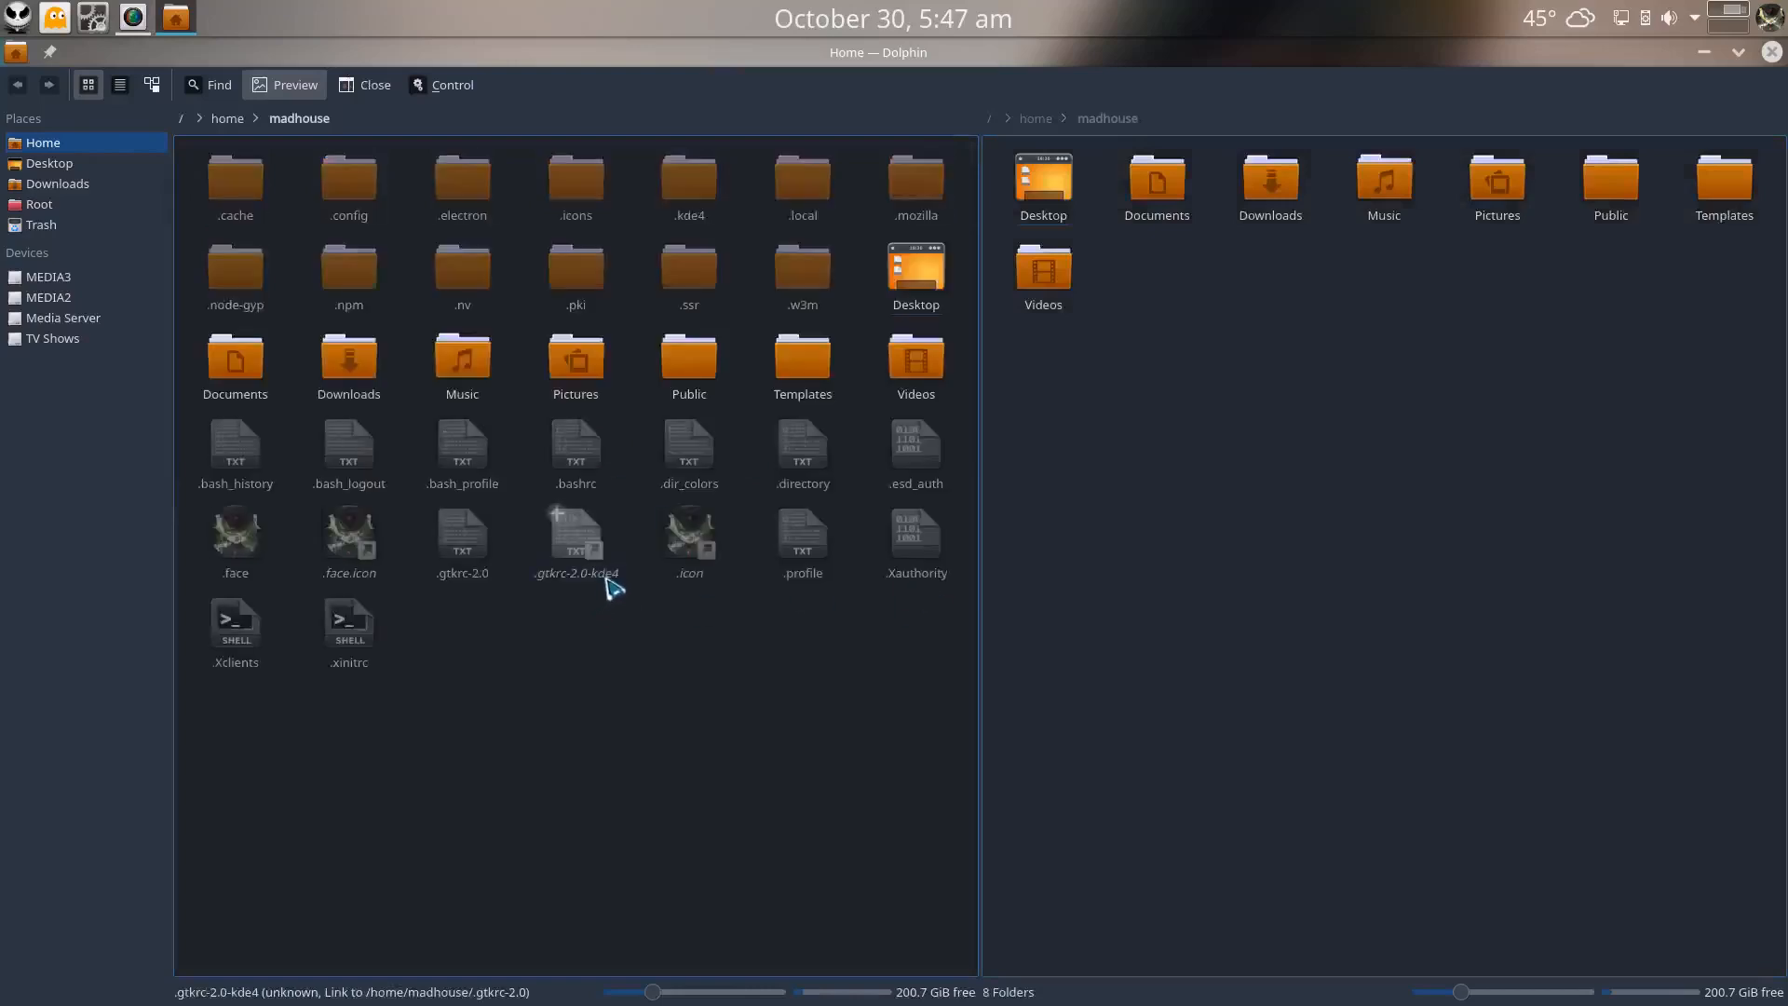
# Create a folder named .fonts in the home folder and open it
pyautogui.rightClick(641, 692)
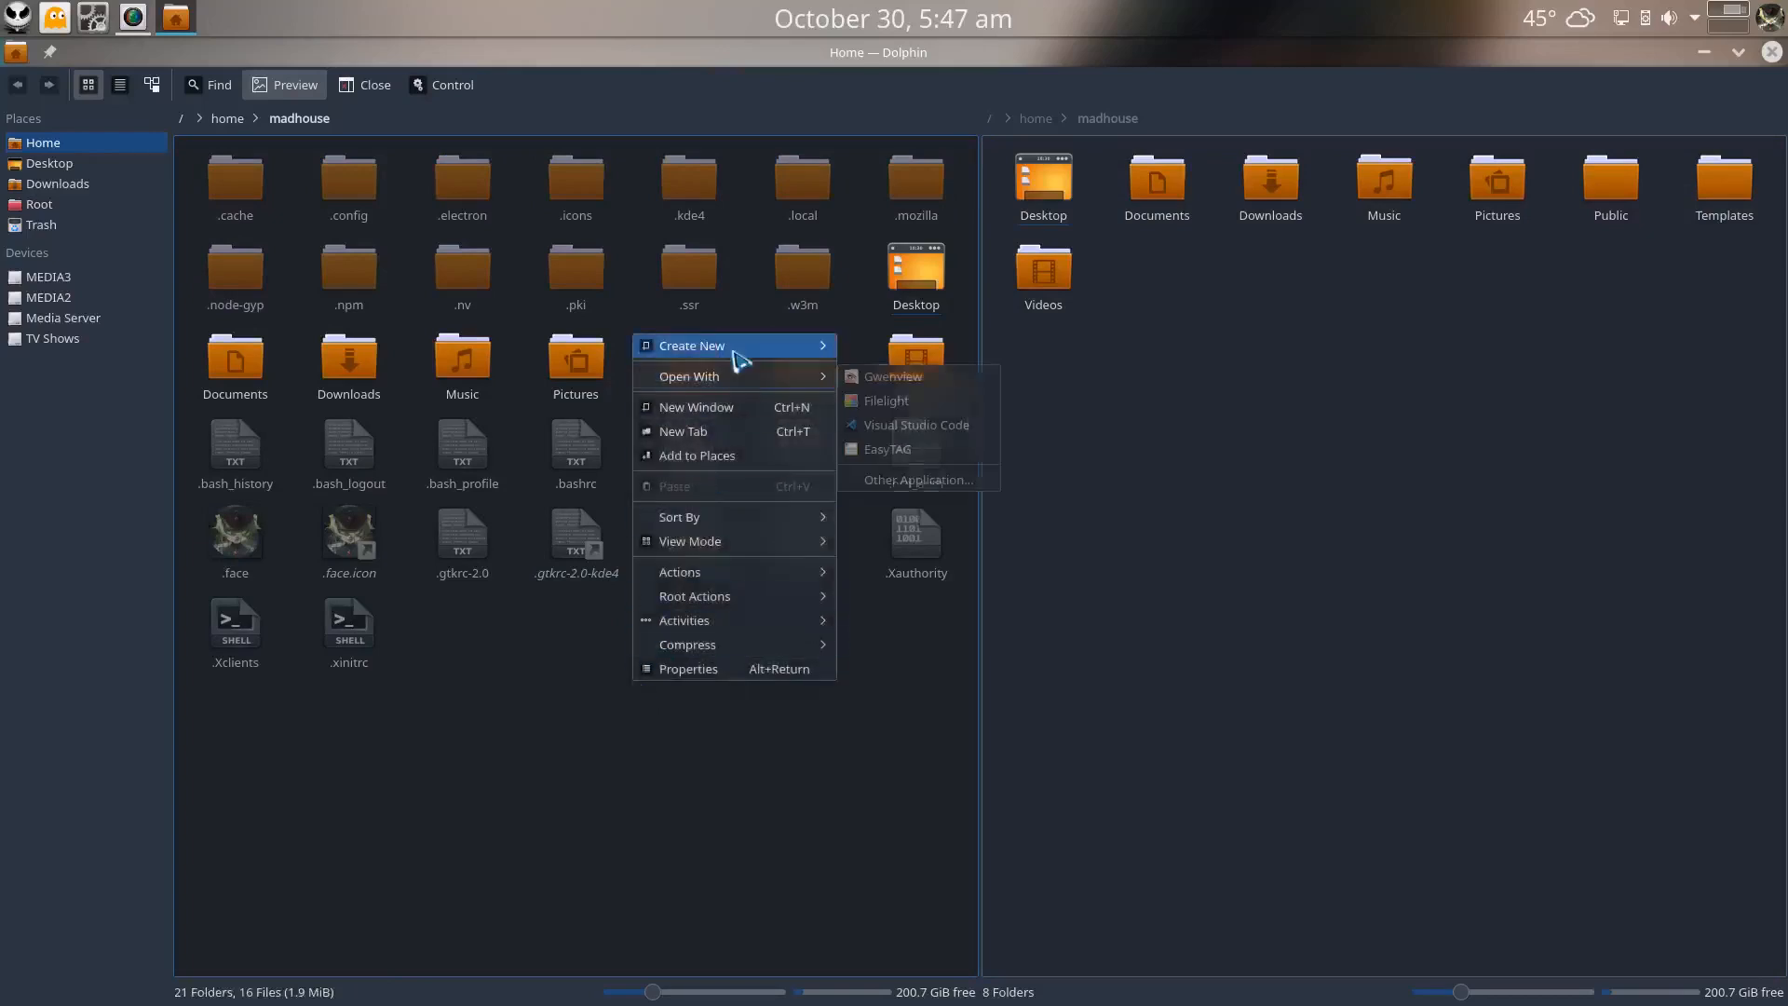
pyautogui.moveTo(740, 359)
pyautogui.click(1035, 347)
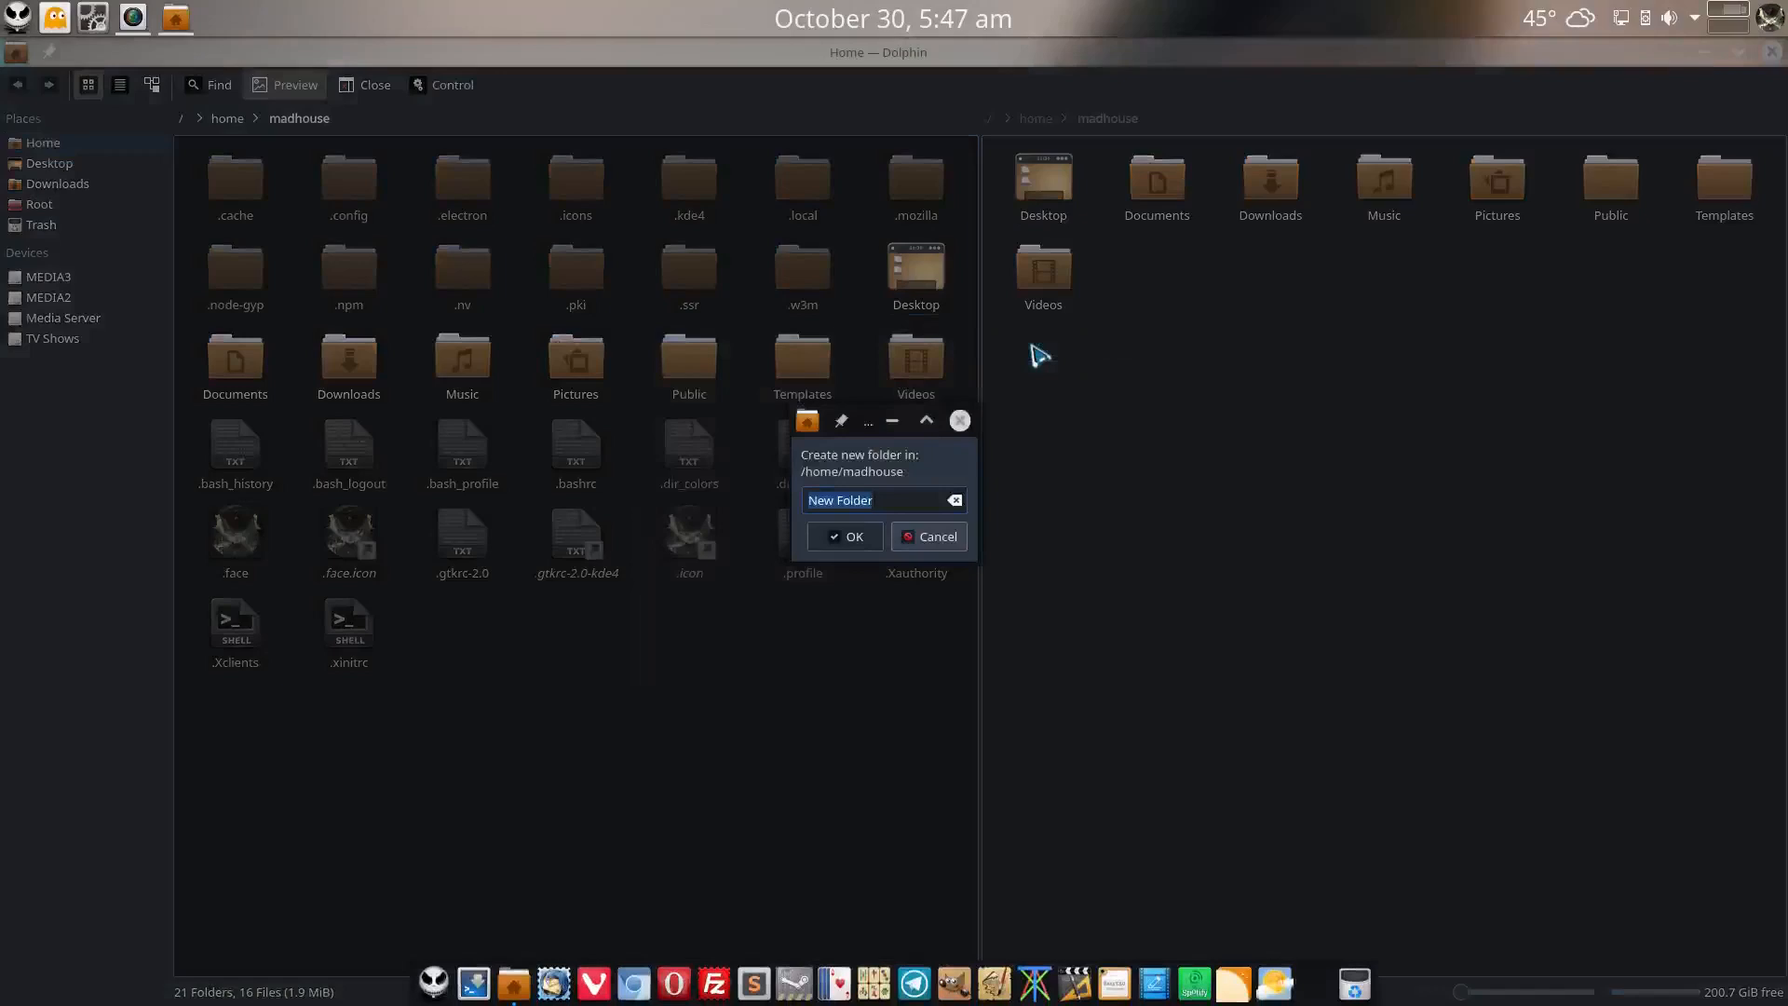
pyautogui.write('.')
pyautogui.press('Return')
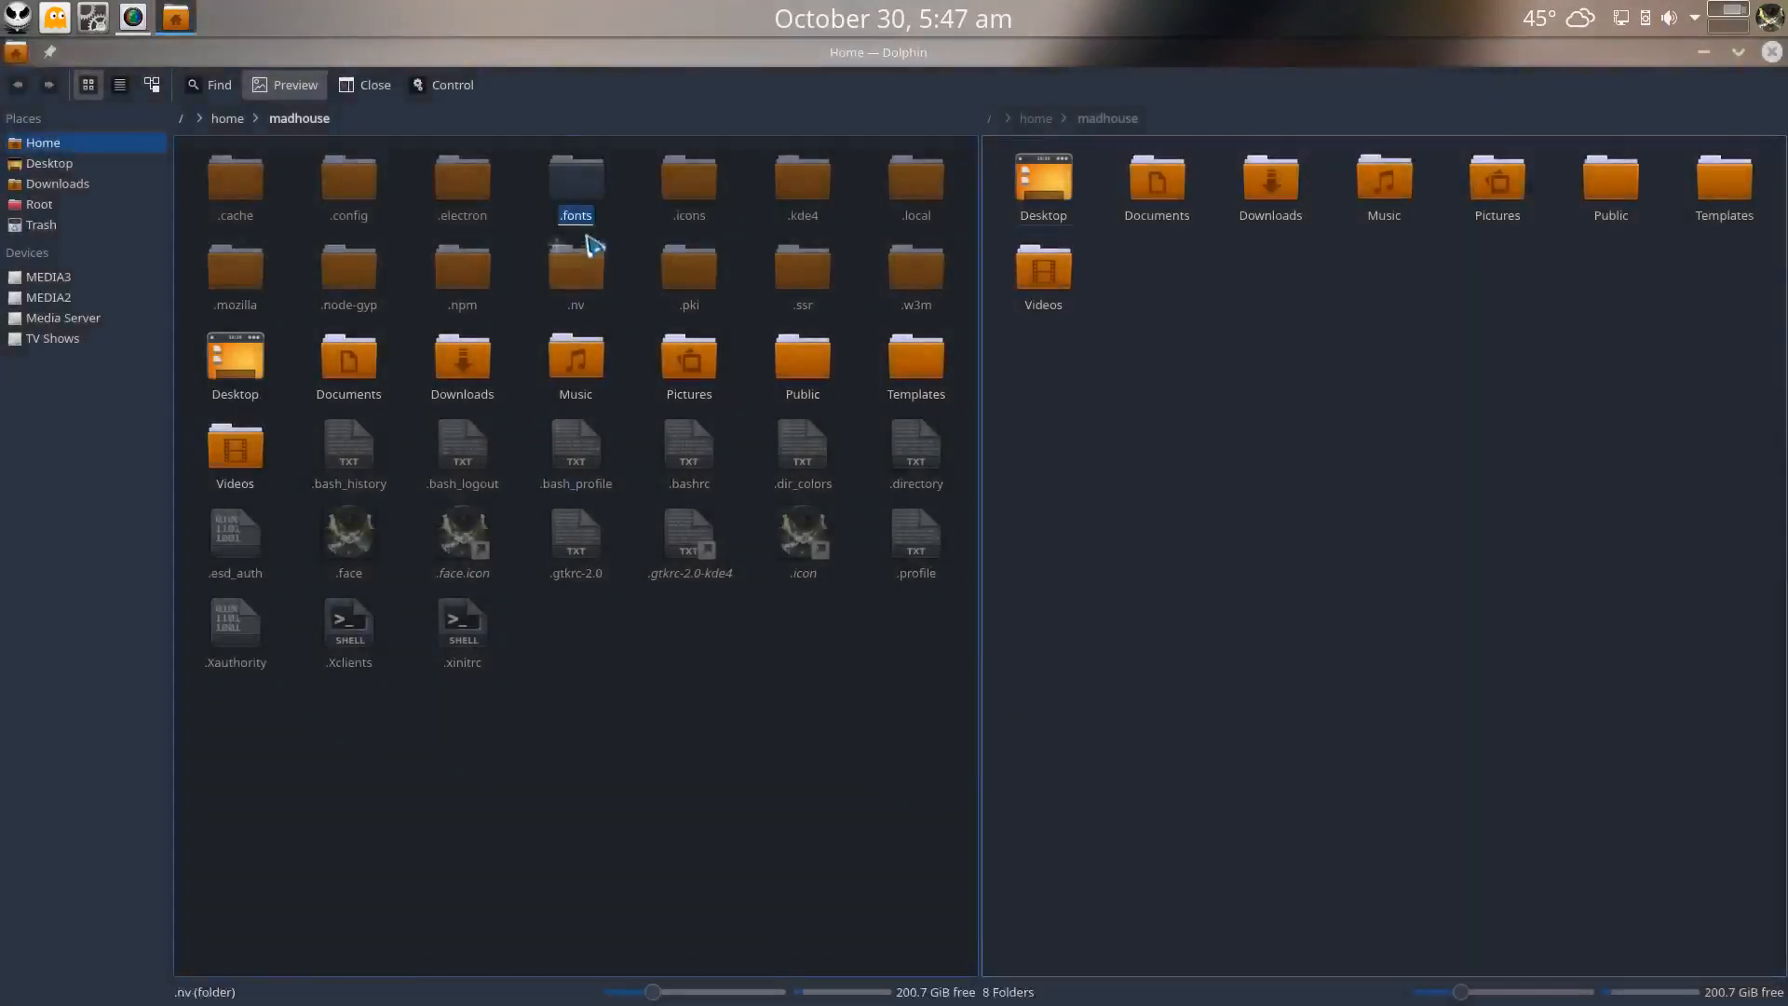
pyautogui.click(583, 204)
# In the second pane, go to the TV Shows drive and open REFORMAT, Themes and Icons, fonts
pyautogui.click(1264, 406)
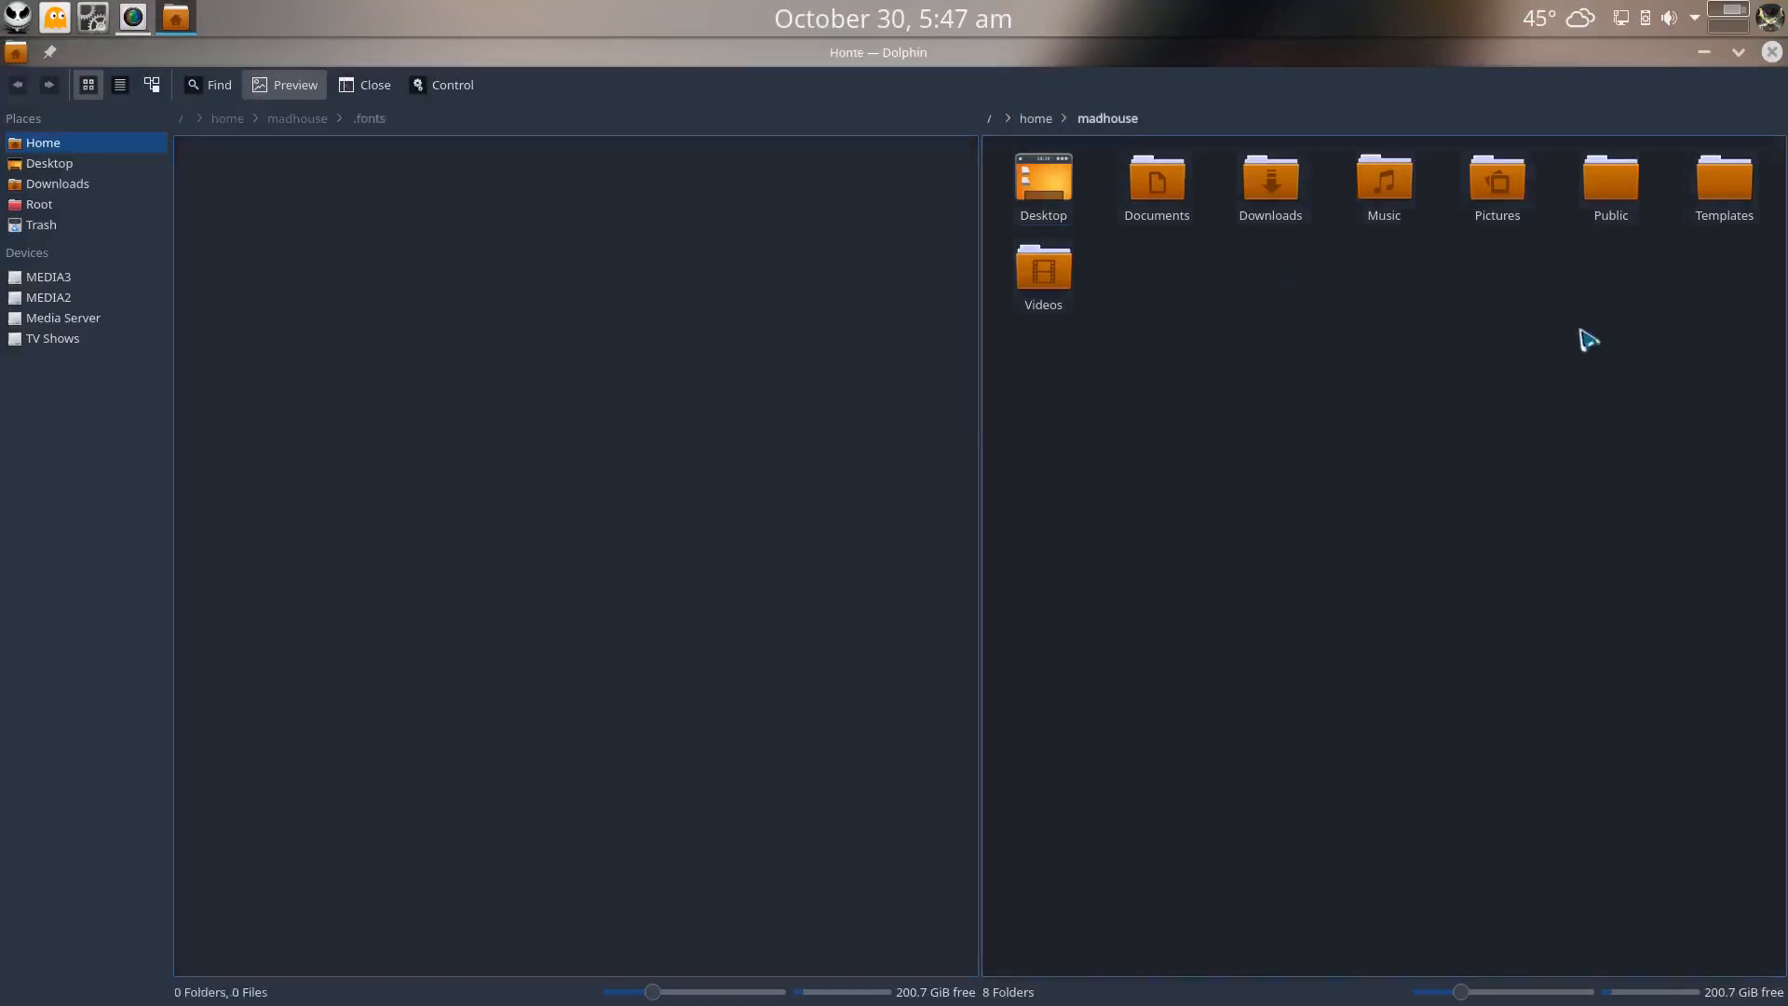
pyautogui.click(75, 342)
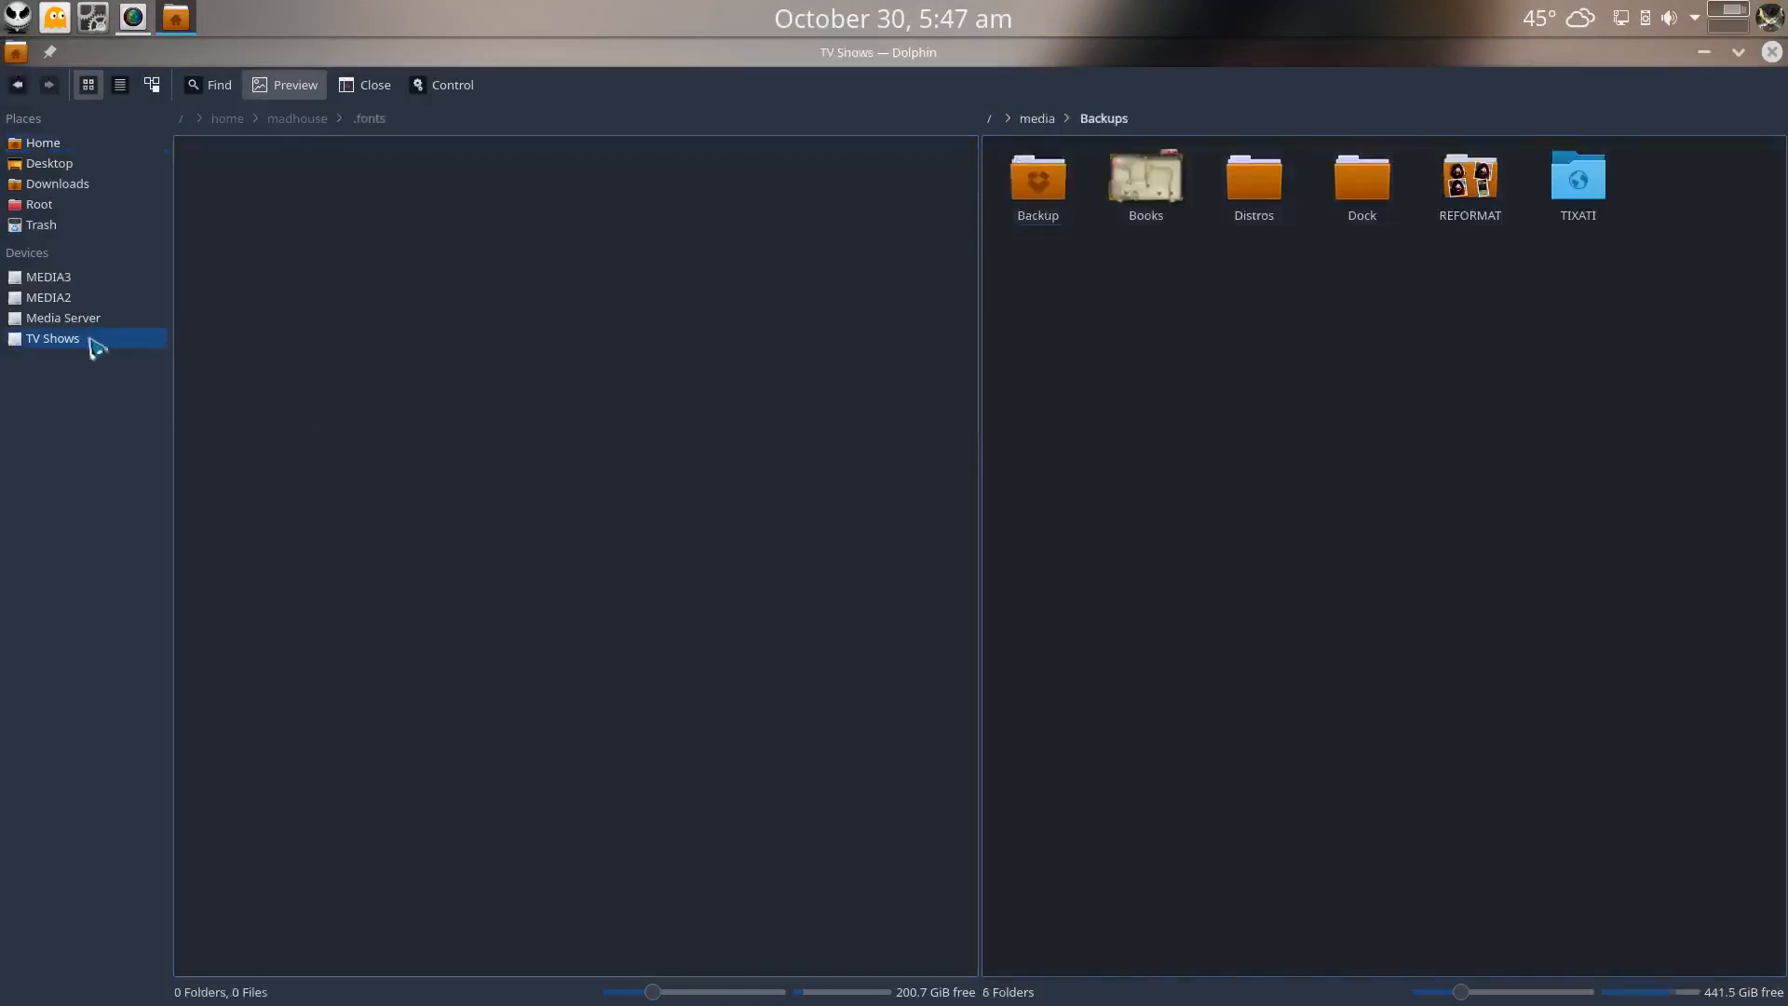
pyautogui.click(1476, 181)
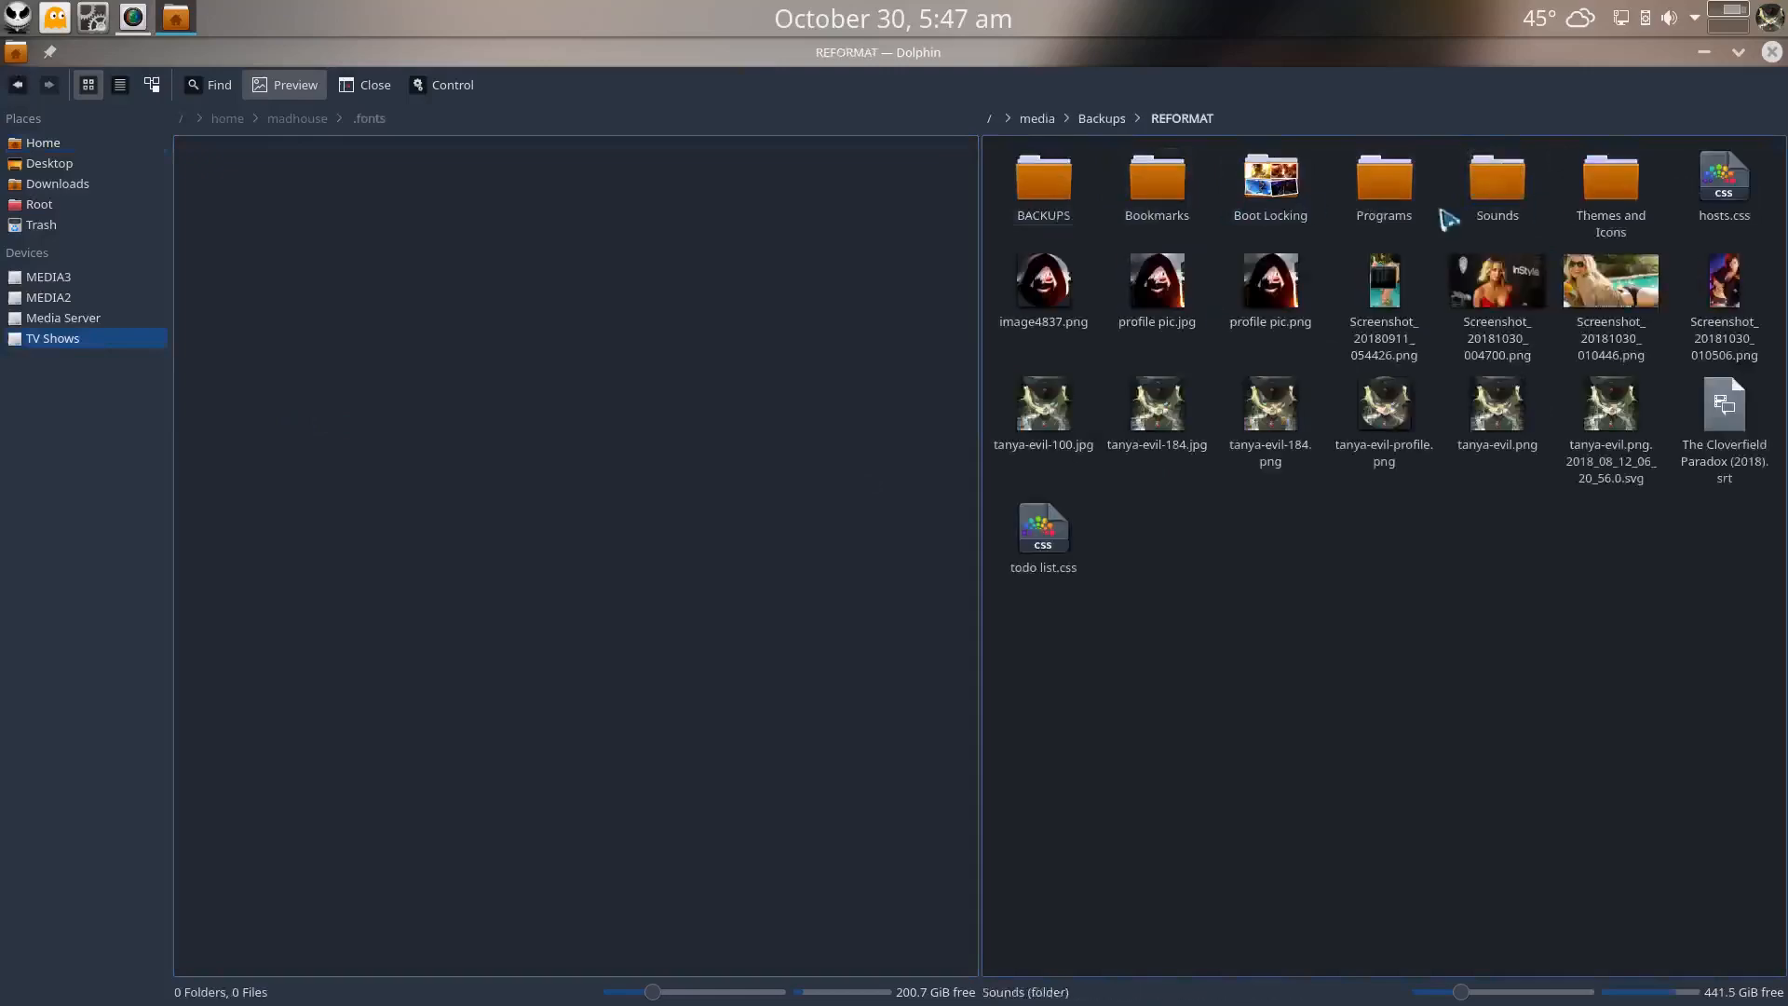
pyautogui.click(1630, 224)
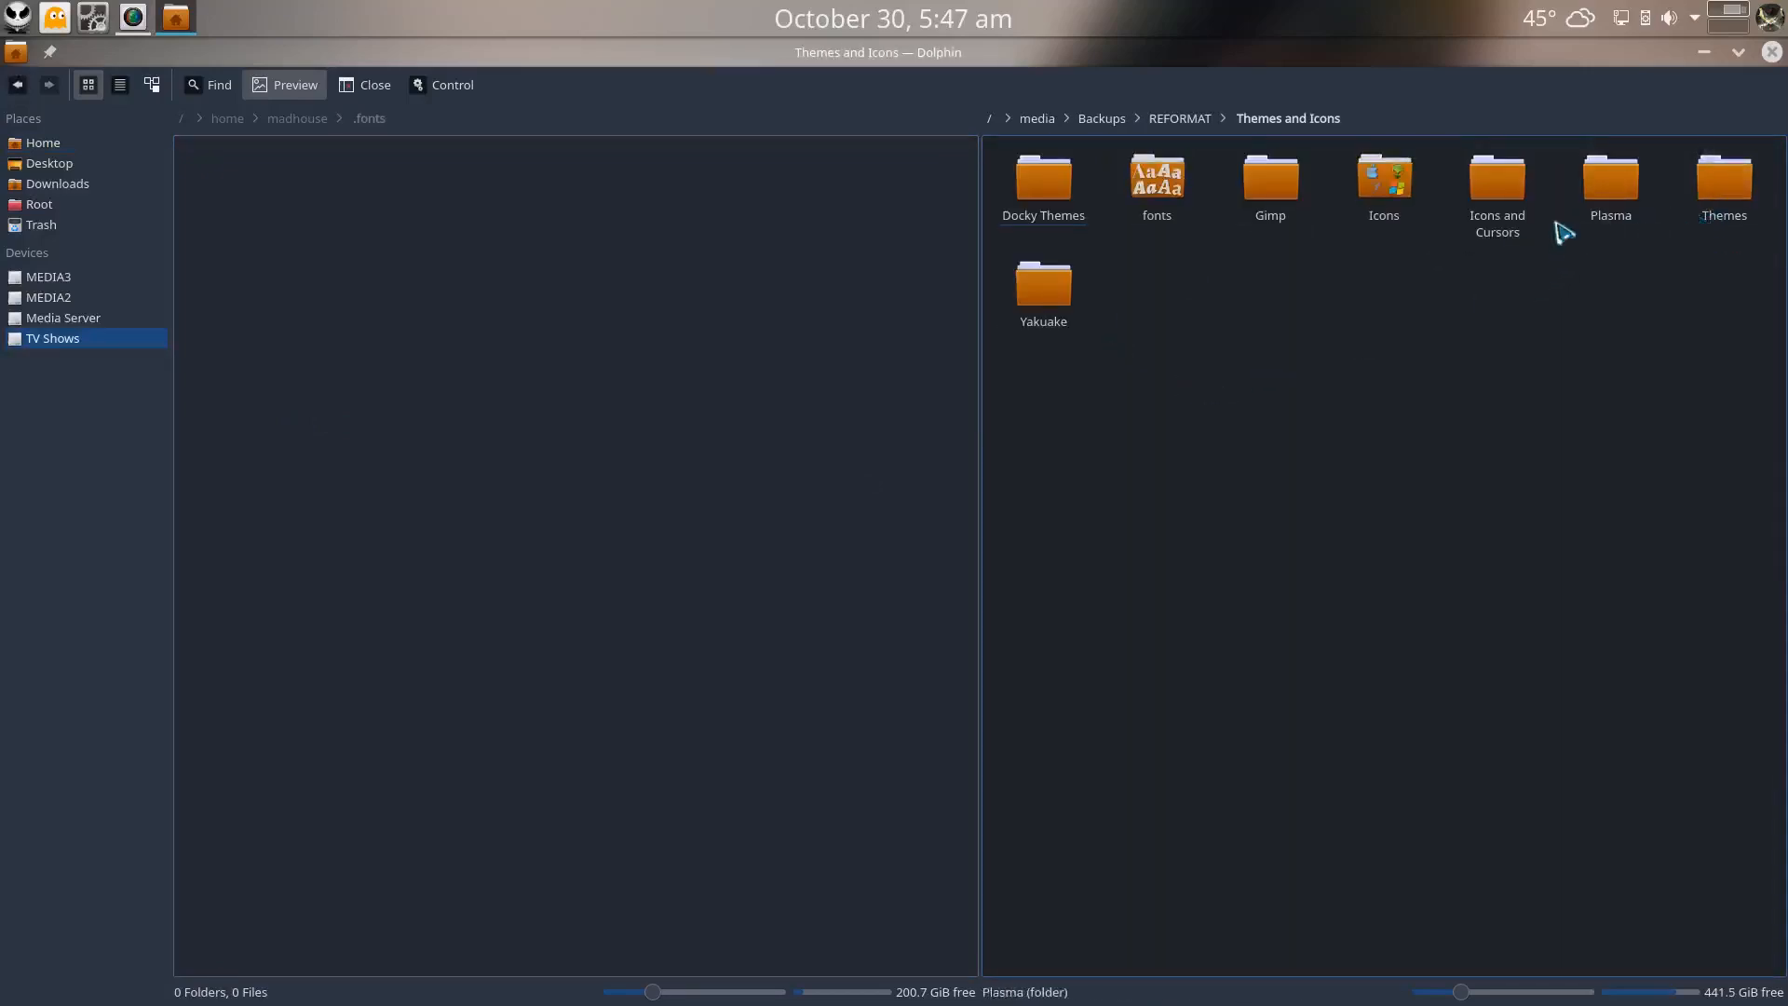
pyautogui.click(1164, 207)
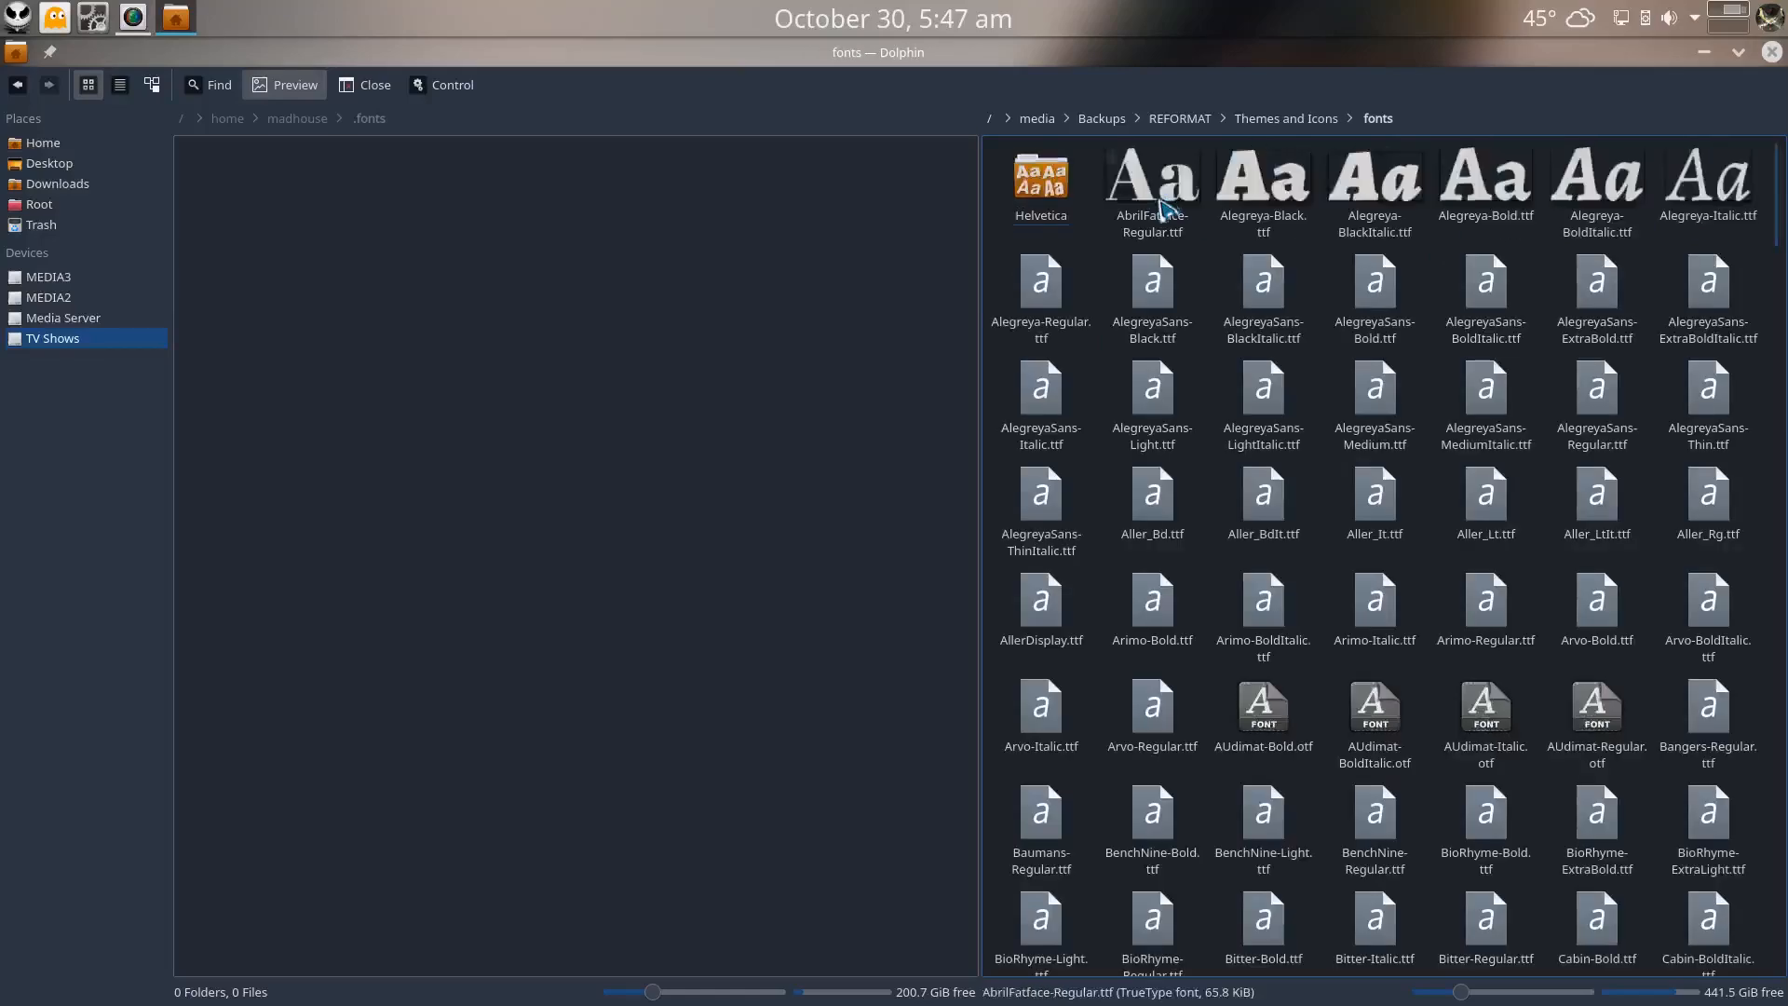
# Copy all the font files from the backup fonts folder into .fonts and check the copied files through to the end
pyautogui.scroll(-1, 1406, 580)
pyautogui.scroll(-15, 1406, 579)
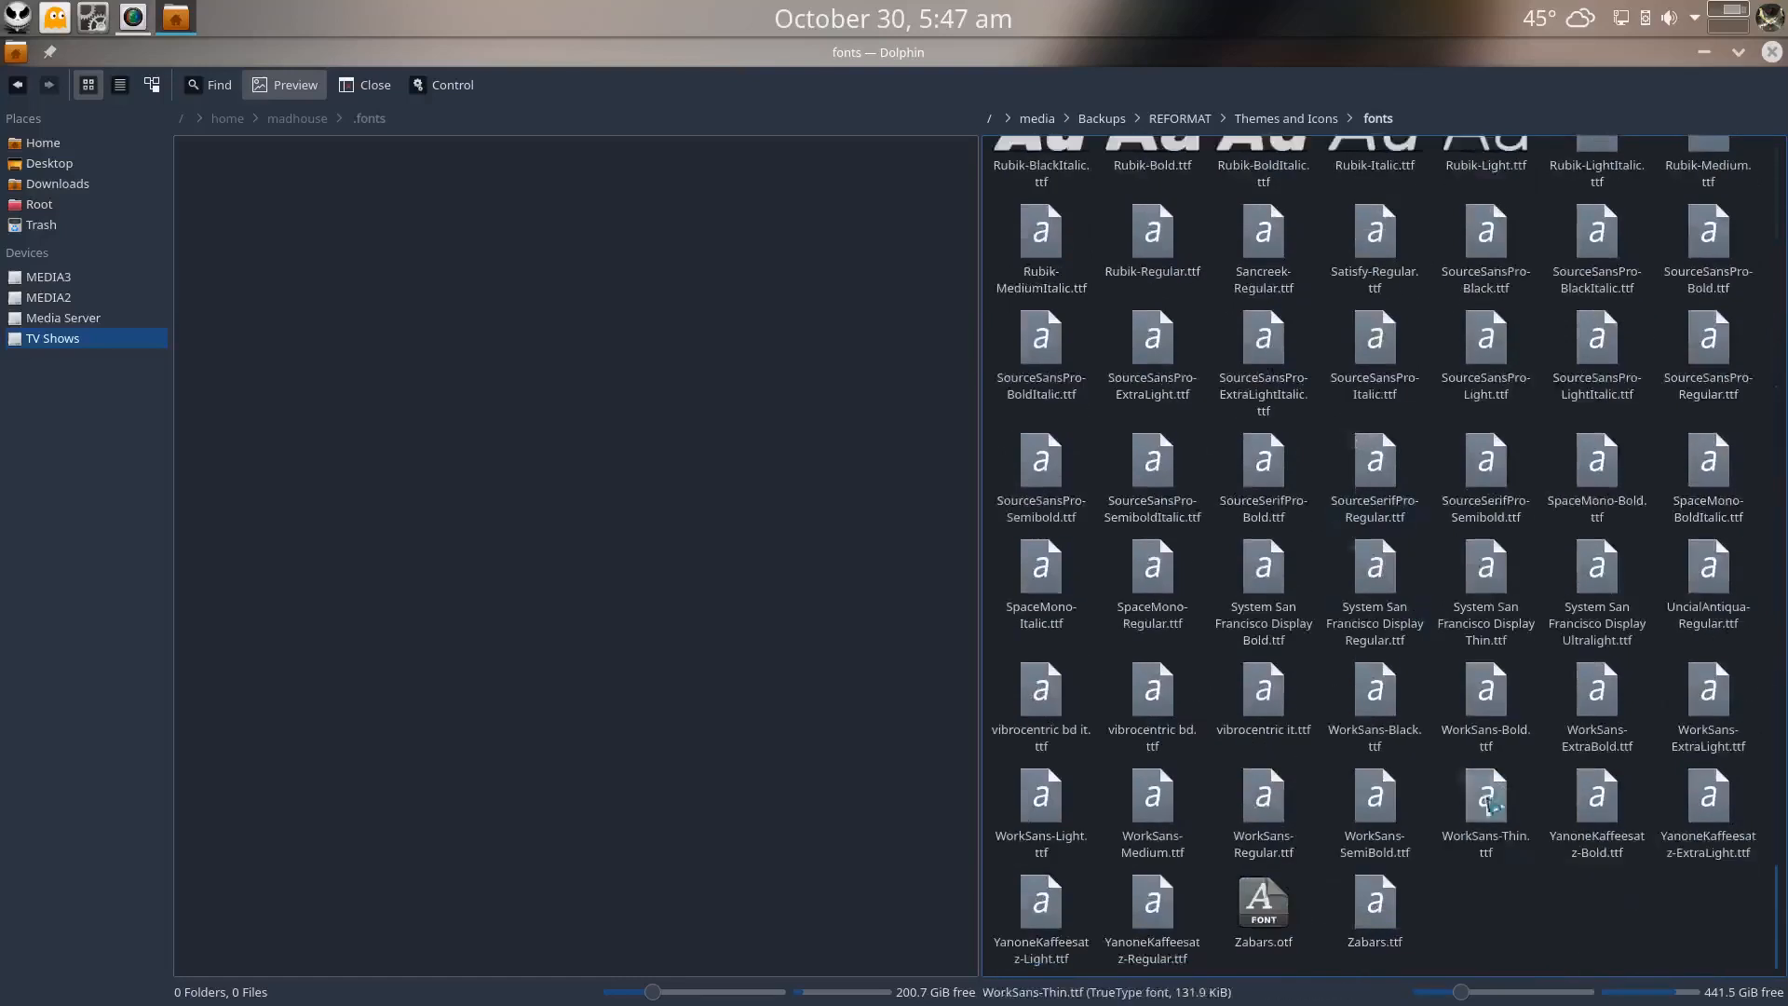
pyautogui.hotkey('ctrl', 'a')
pyautogui.moveTo(1057, 454); pyautogui.dragTo(724, 555)
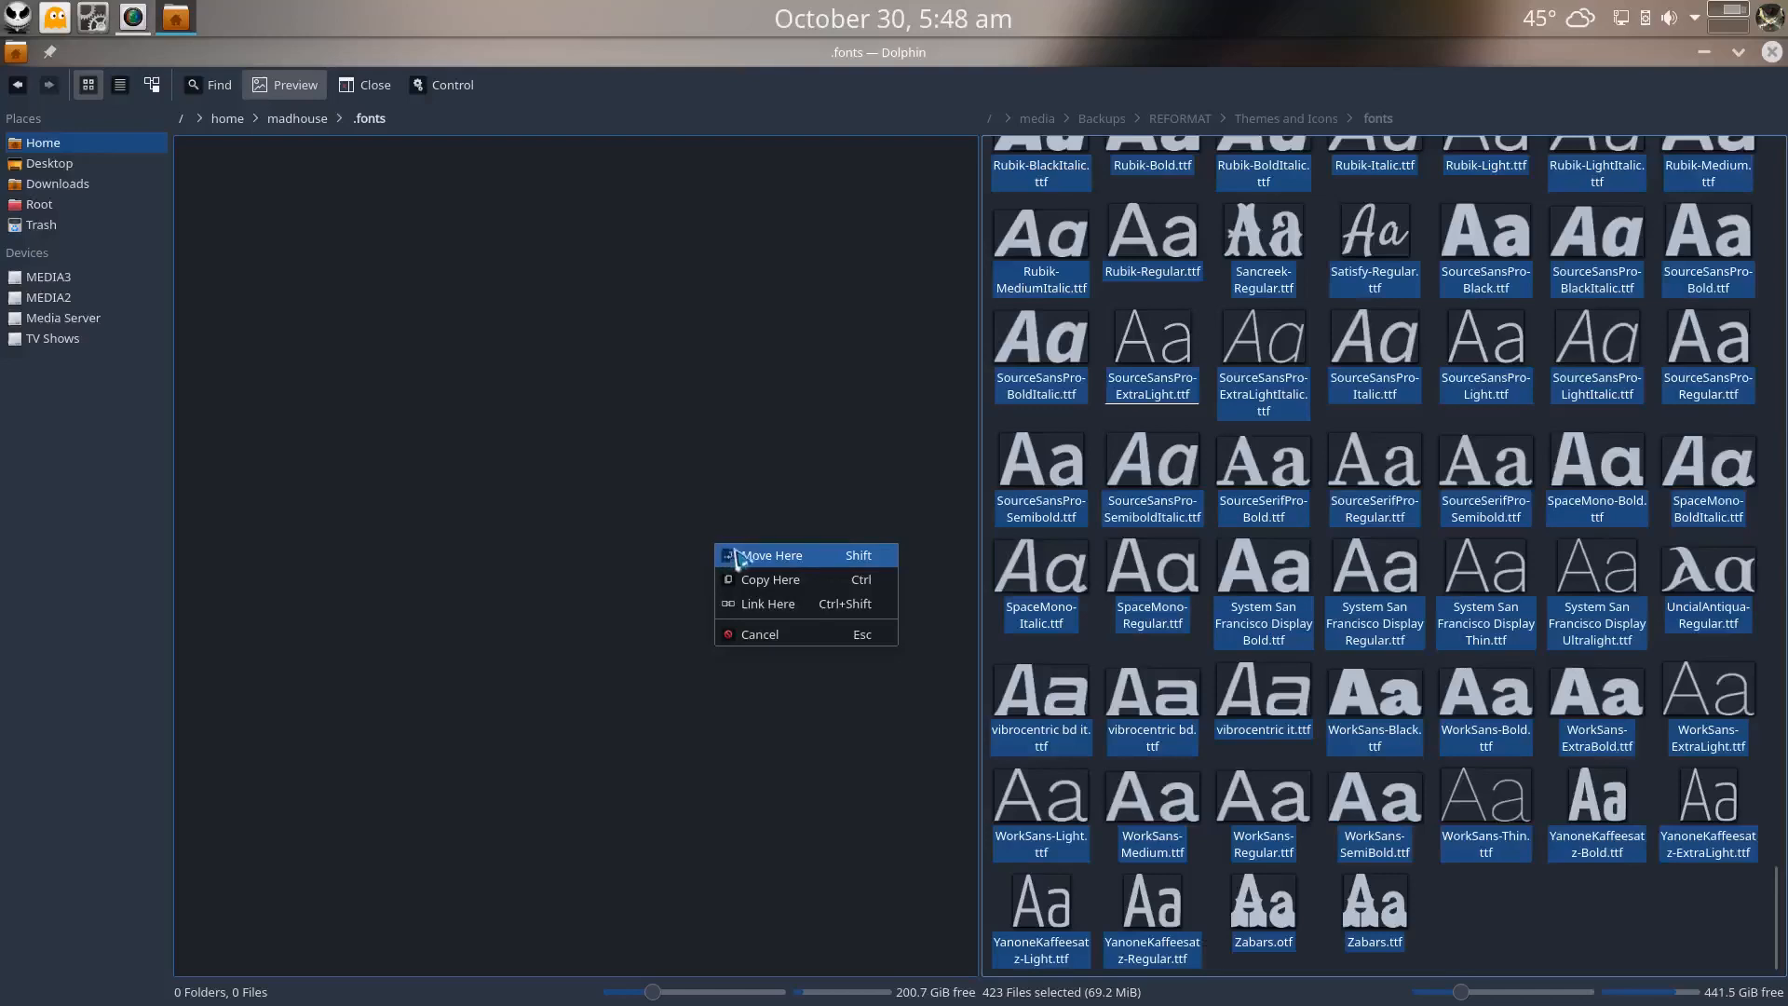
pyautogui.click(806, 582)
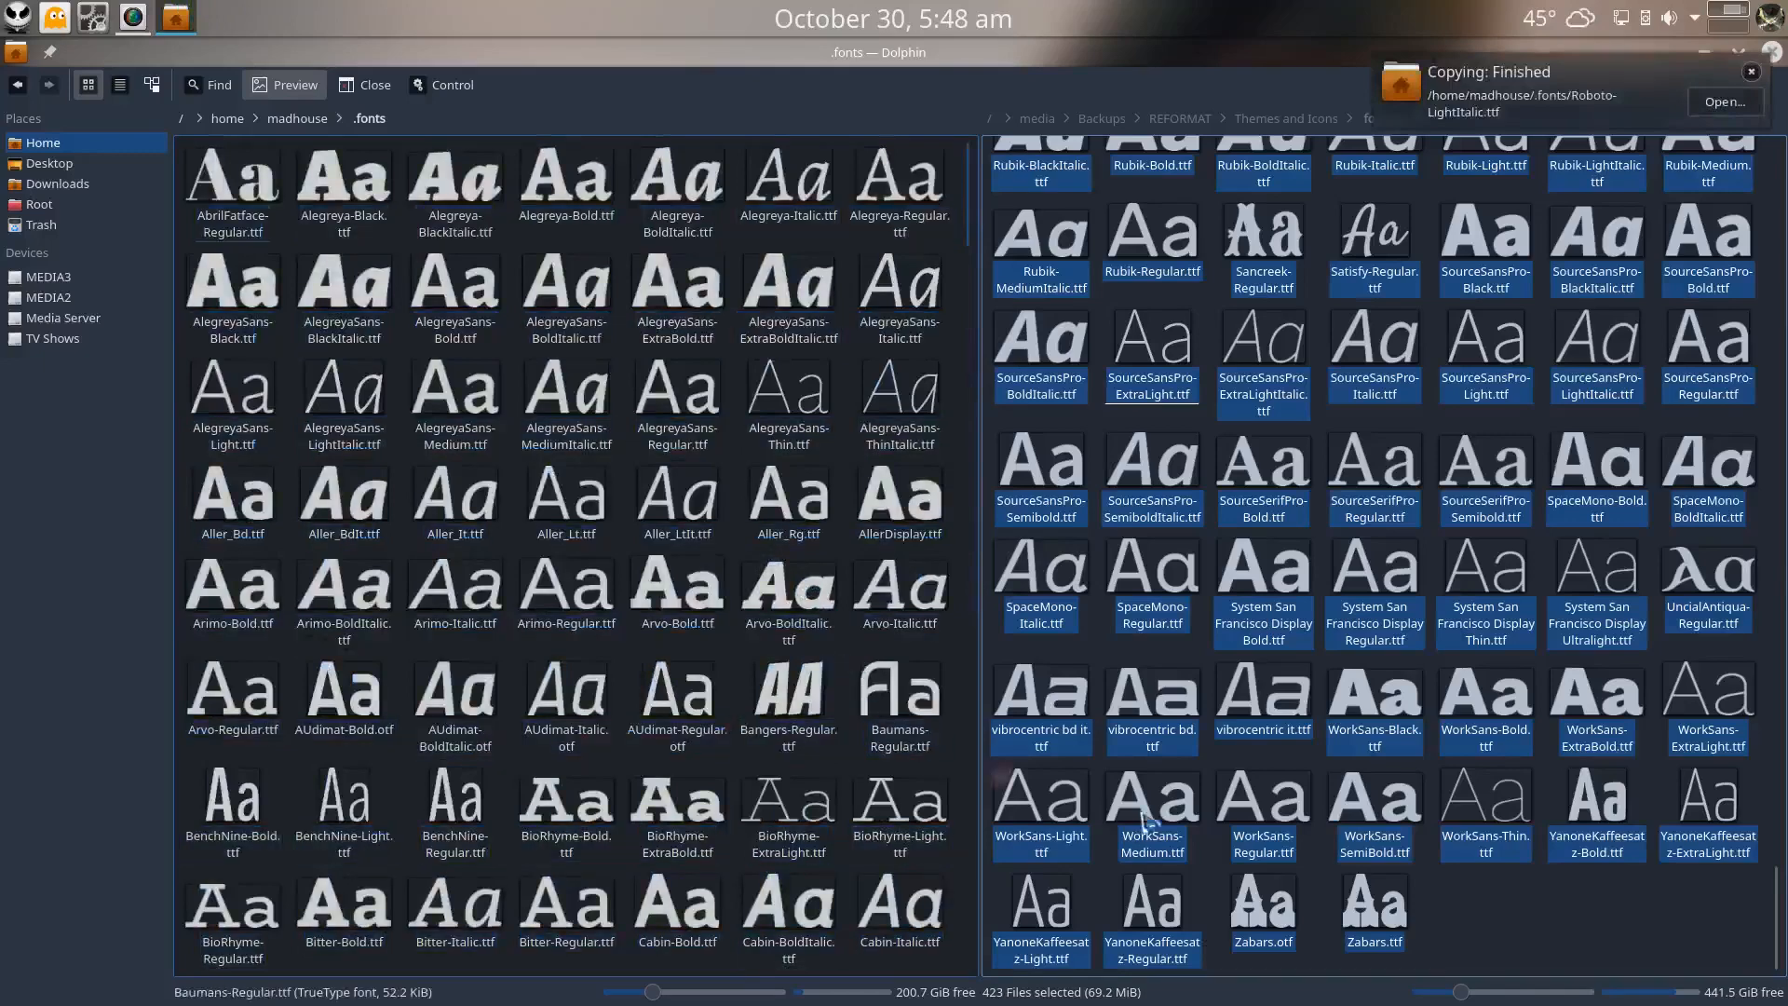
pyautogui.click(1446, 915)
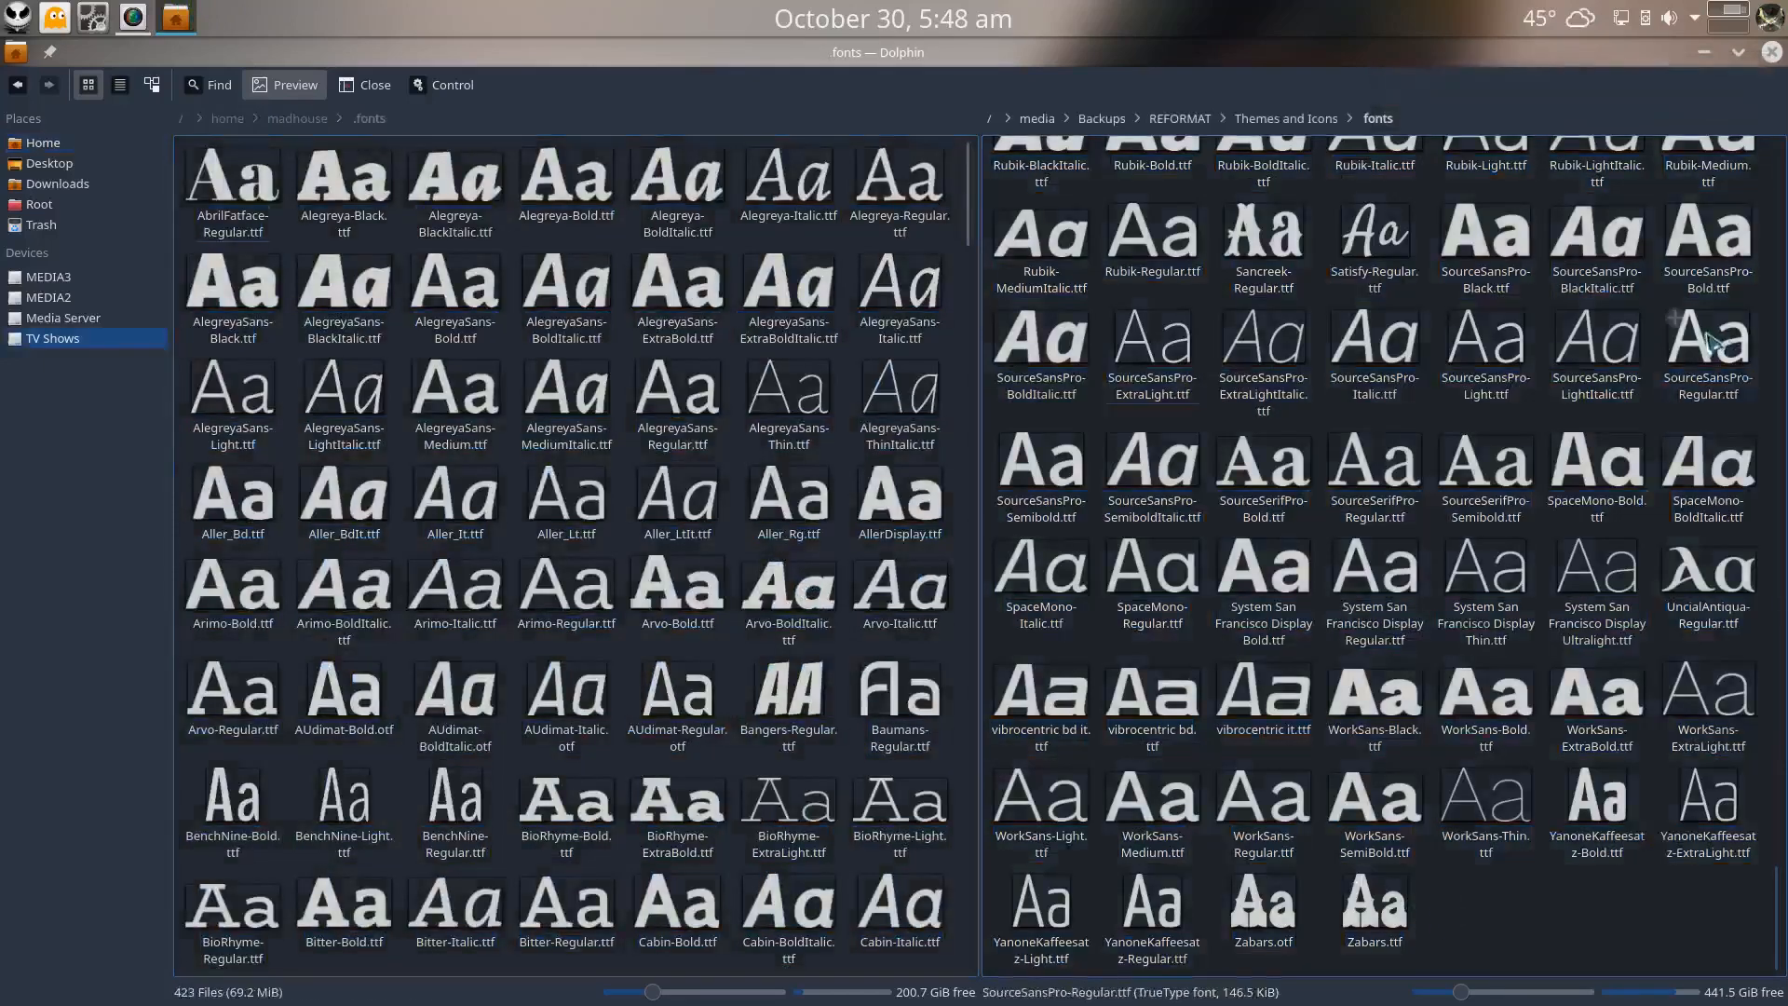
pyautogui.scroll(-8, 903, 864)
pyautogui.scroll(-15, 904, 864)
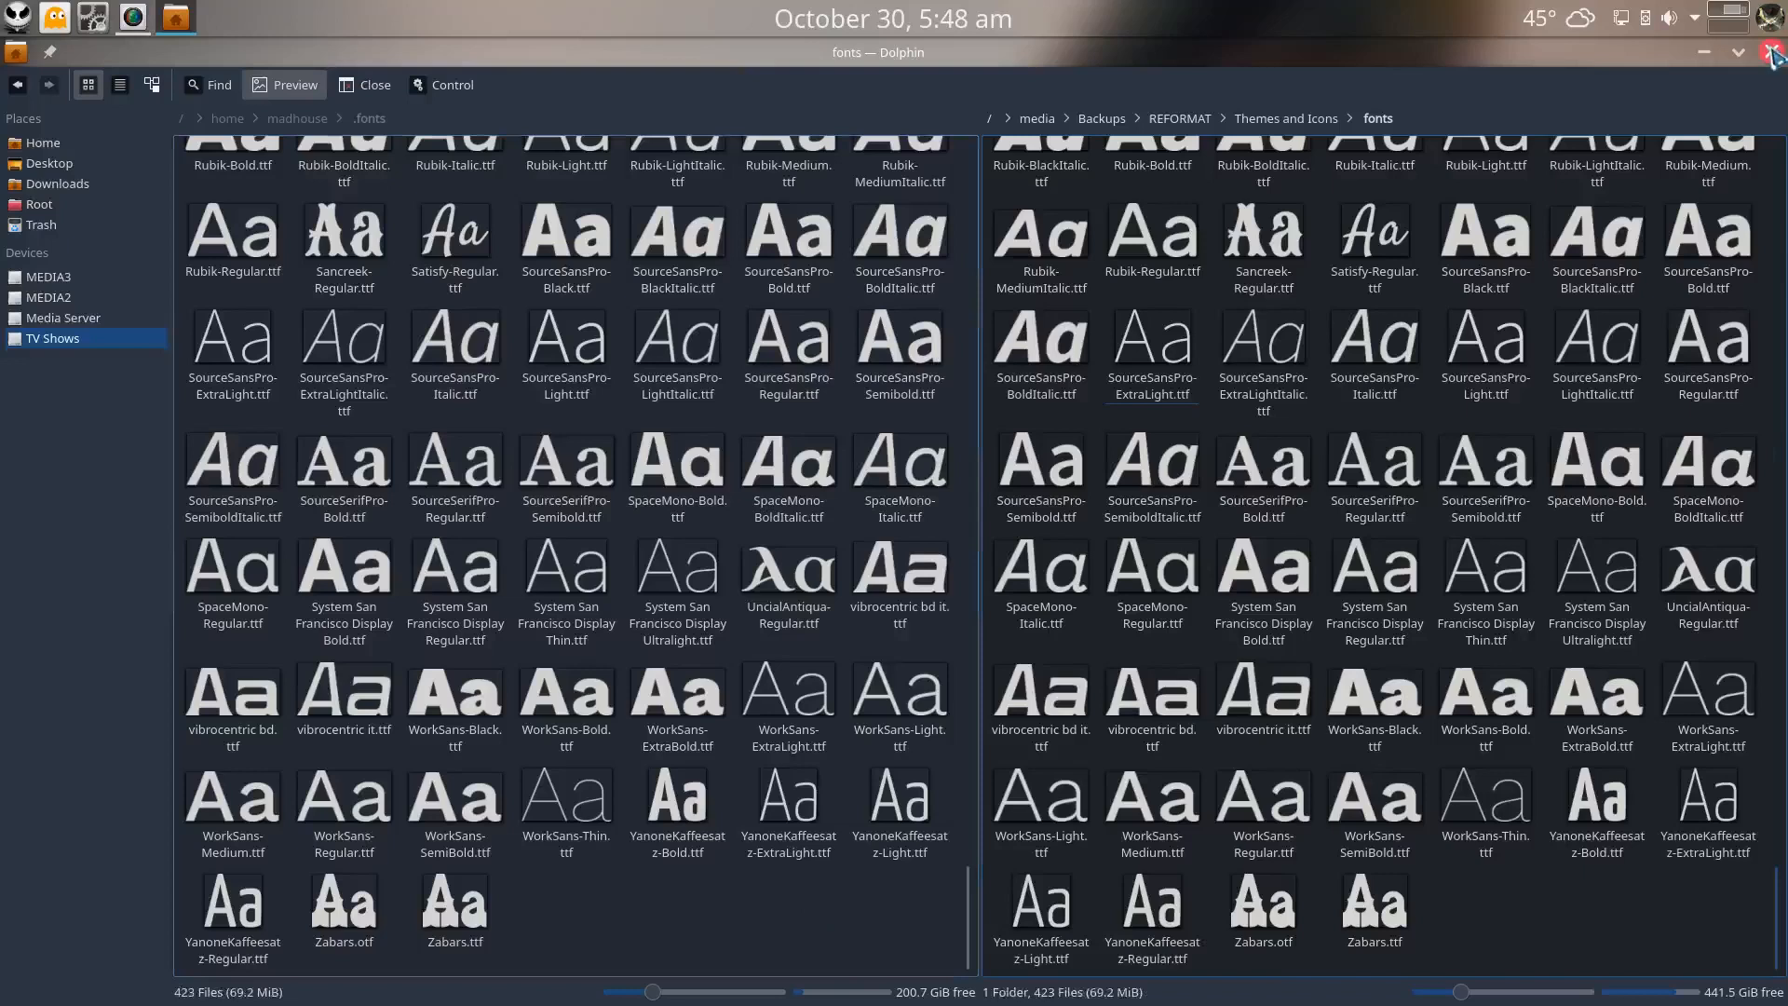
# Return both panes to the home folder, hide the hidden files again and close Dolphin
pyautogui.click(894, 857)
pyautogui.hotkey('alt', 'Left')
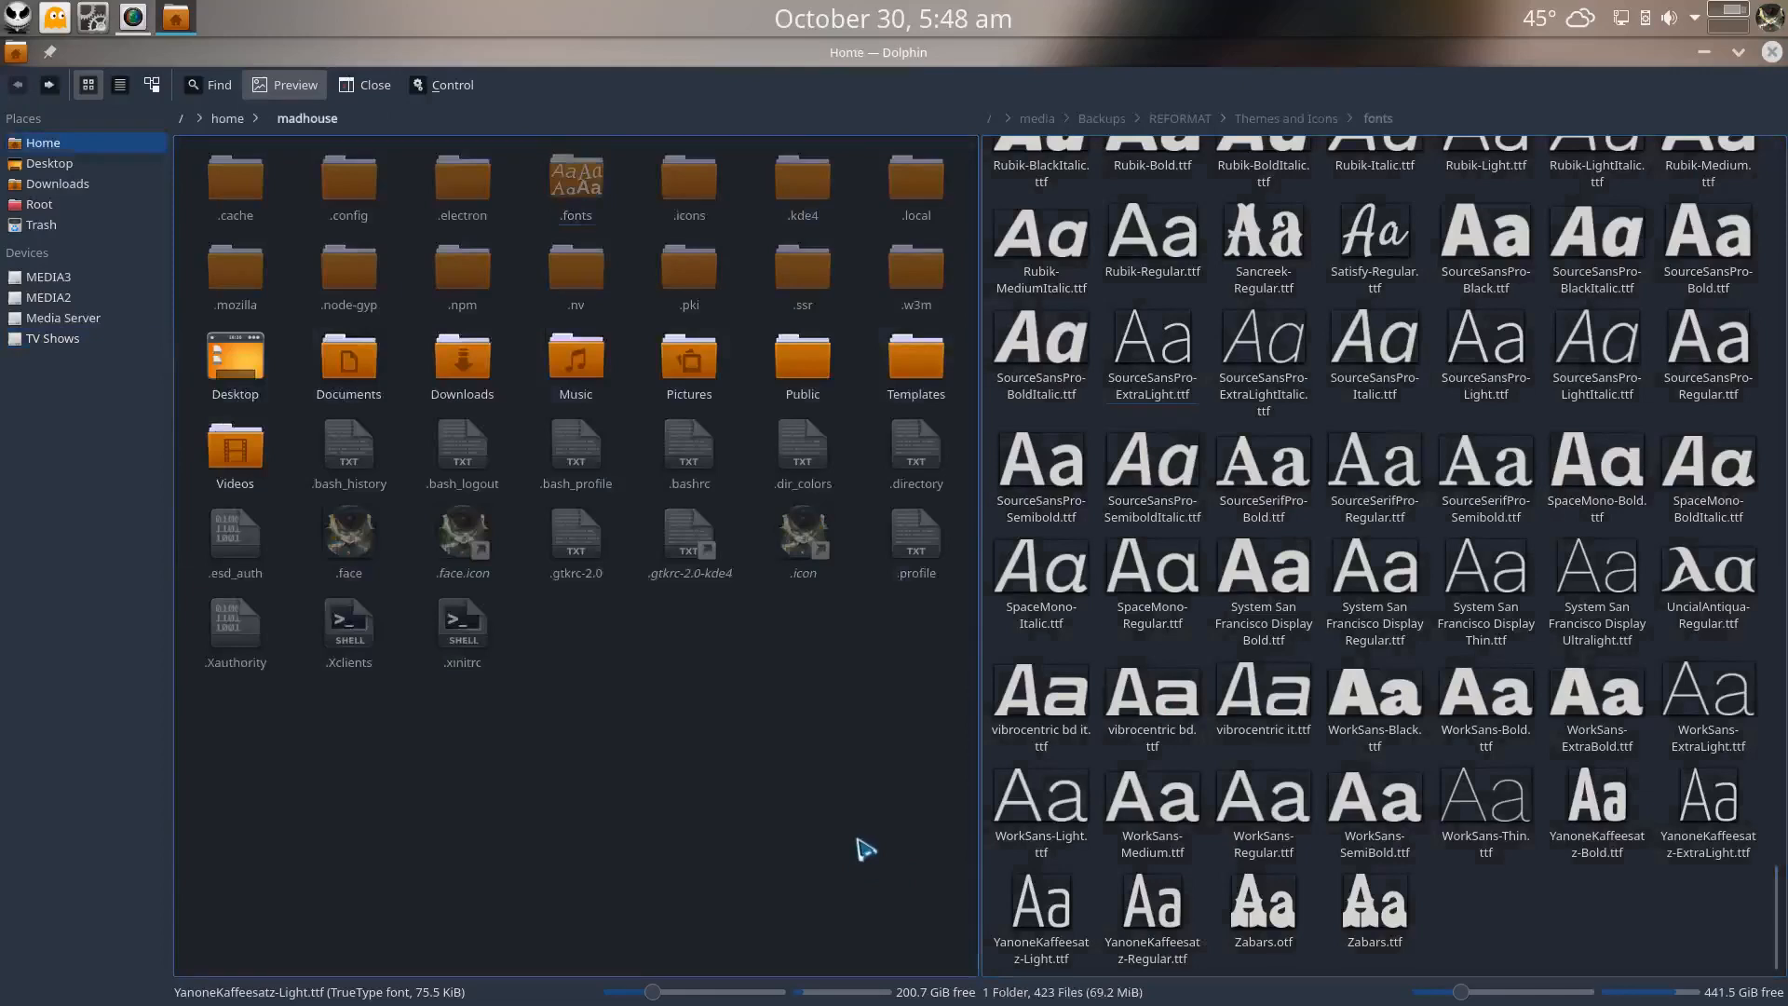
pyautogui.hotkey('alt', '.')
pyautogui.click(1634, 959)
pyautogui.hotkey('alt', 'Left')
pyautogui.hotkey('alt', 'Left')
pyautogui.hotkey('alt', 'Left')
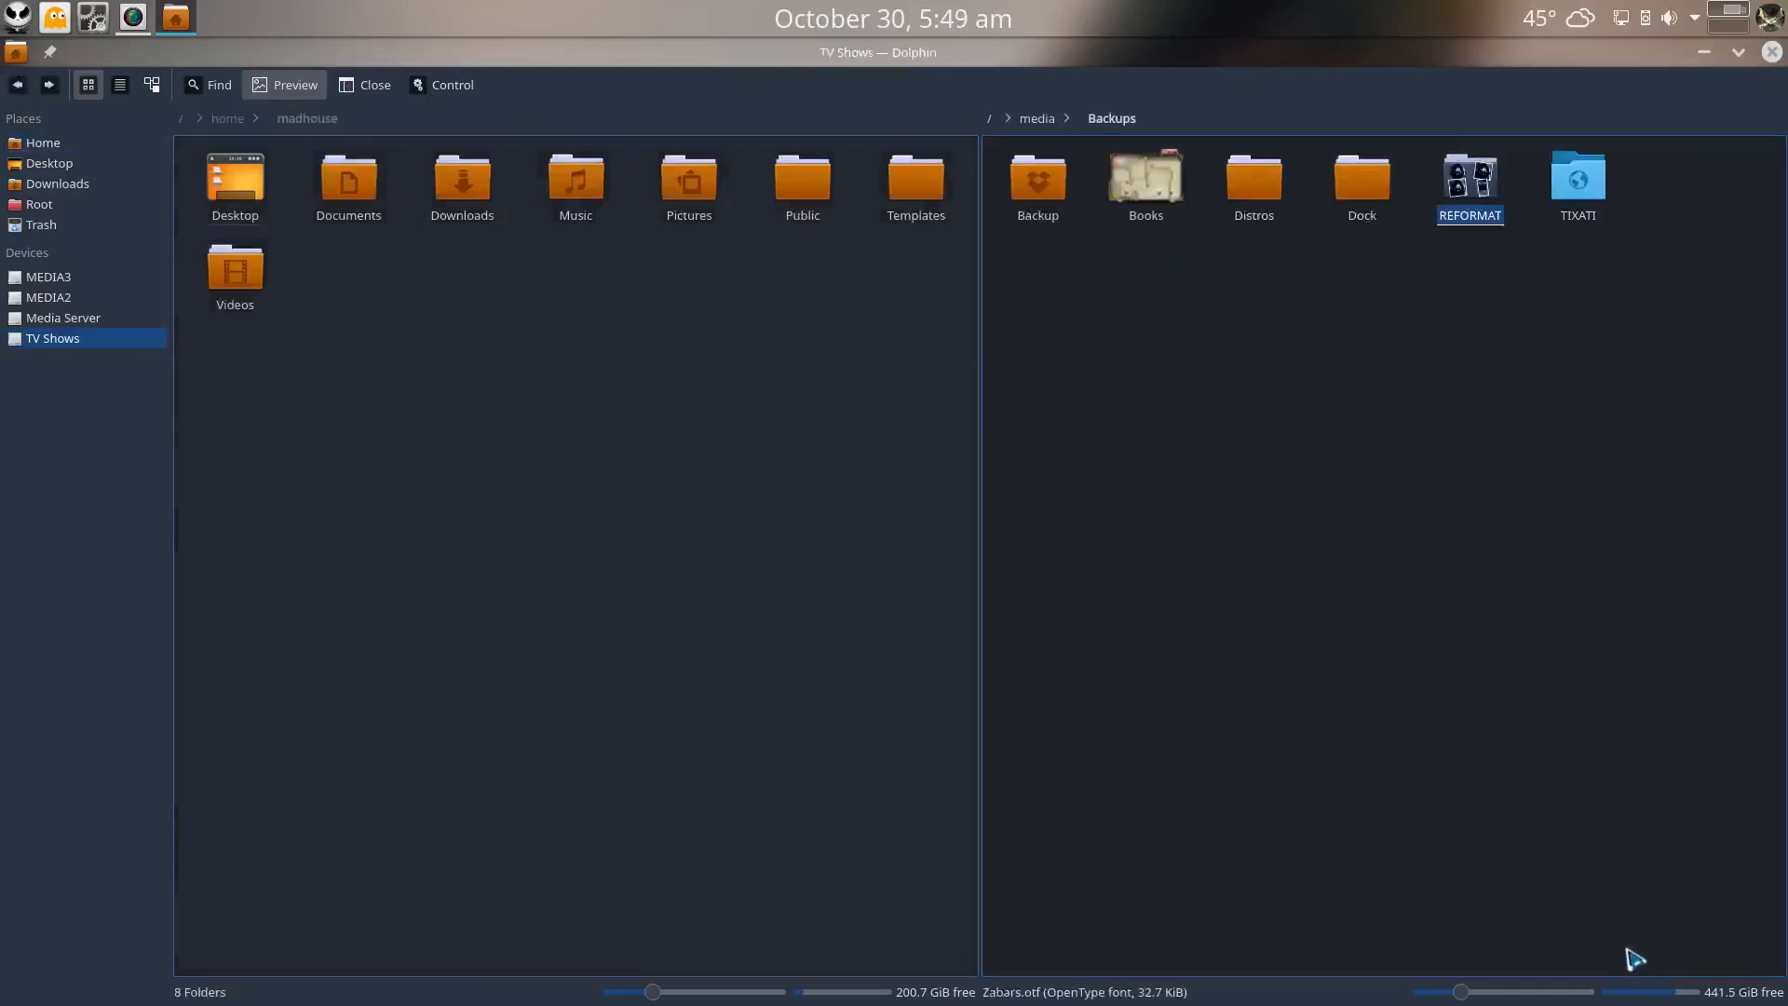
pyautogui.hotkey('alt', 'Left')
pyautogui.click(764, 582)
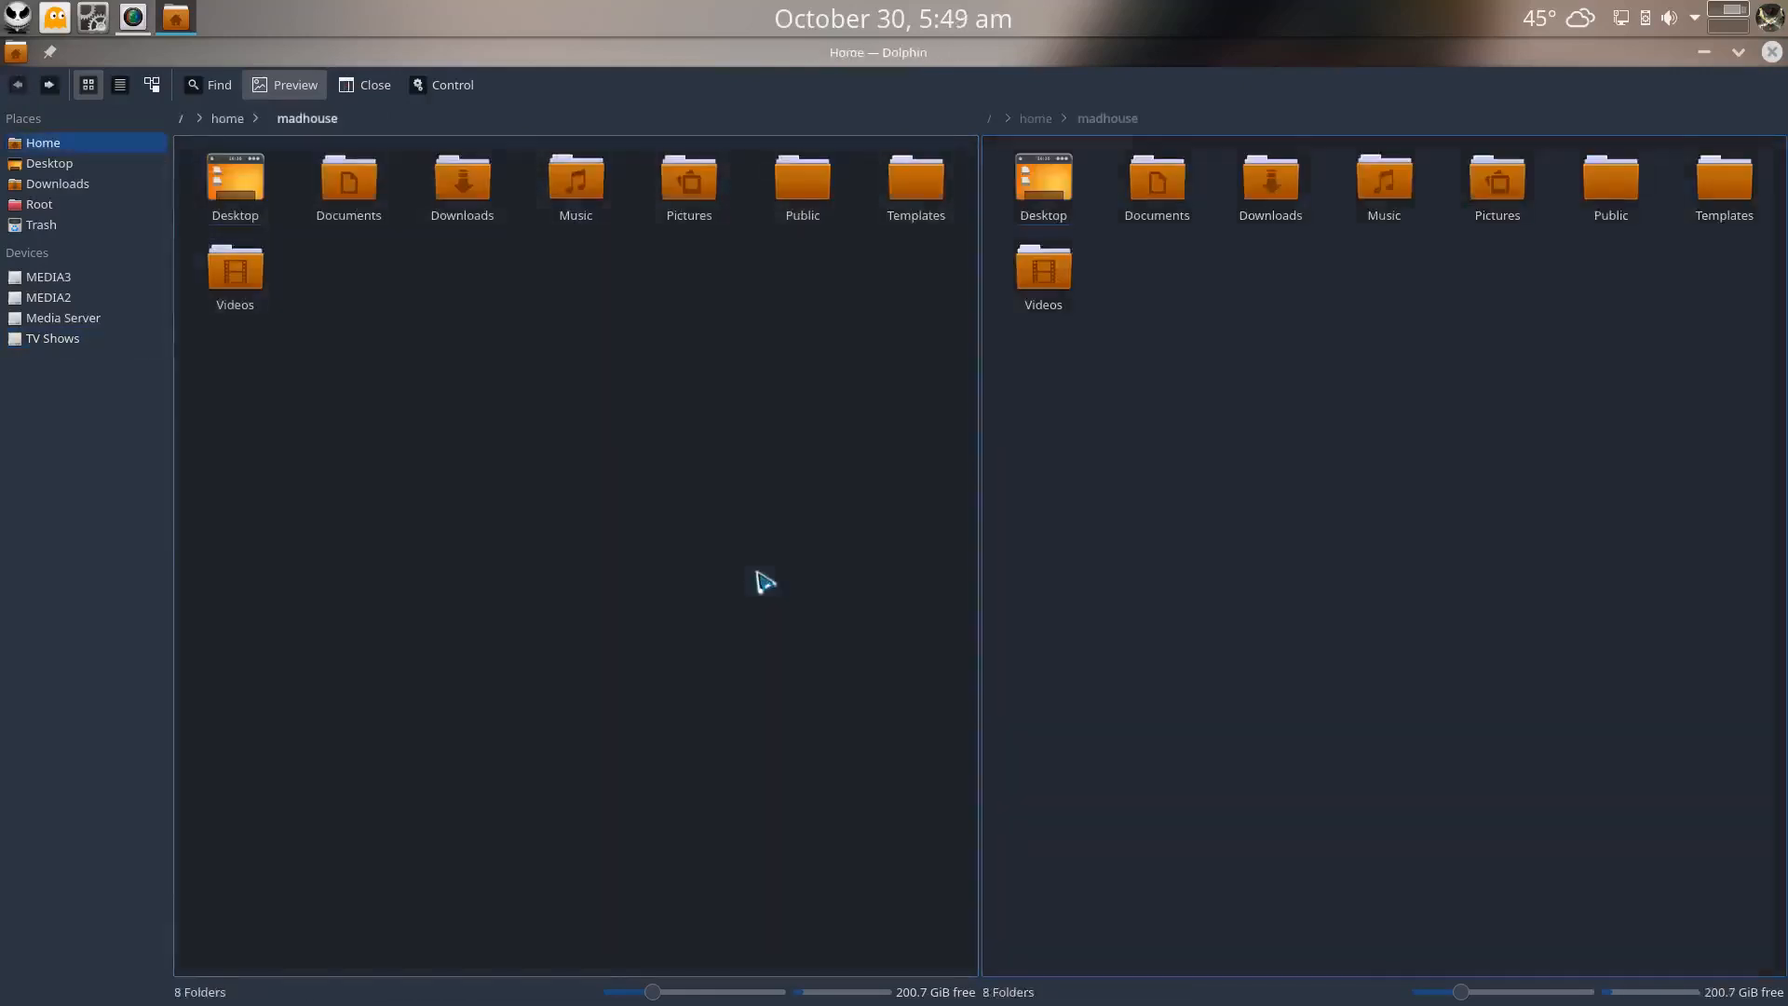
pyautogui.click(1772, 52)
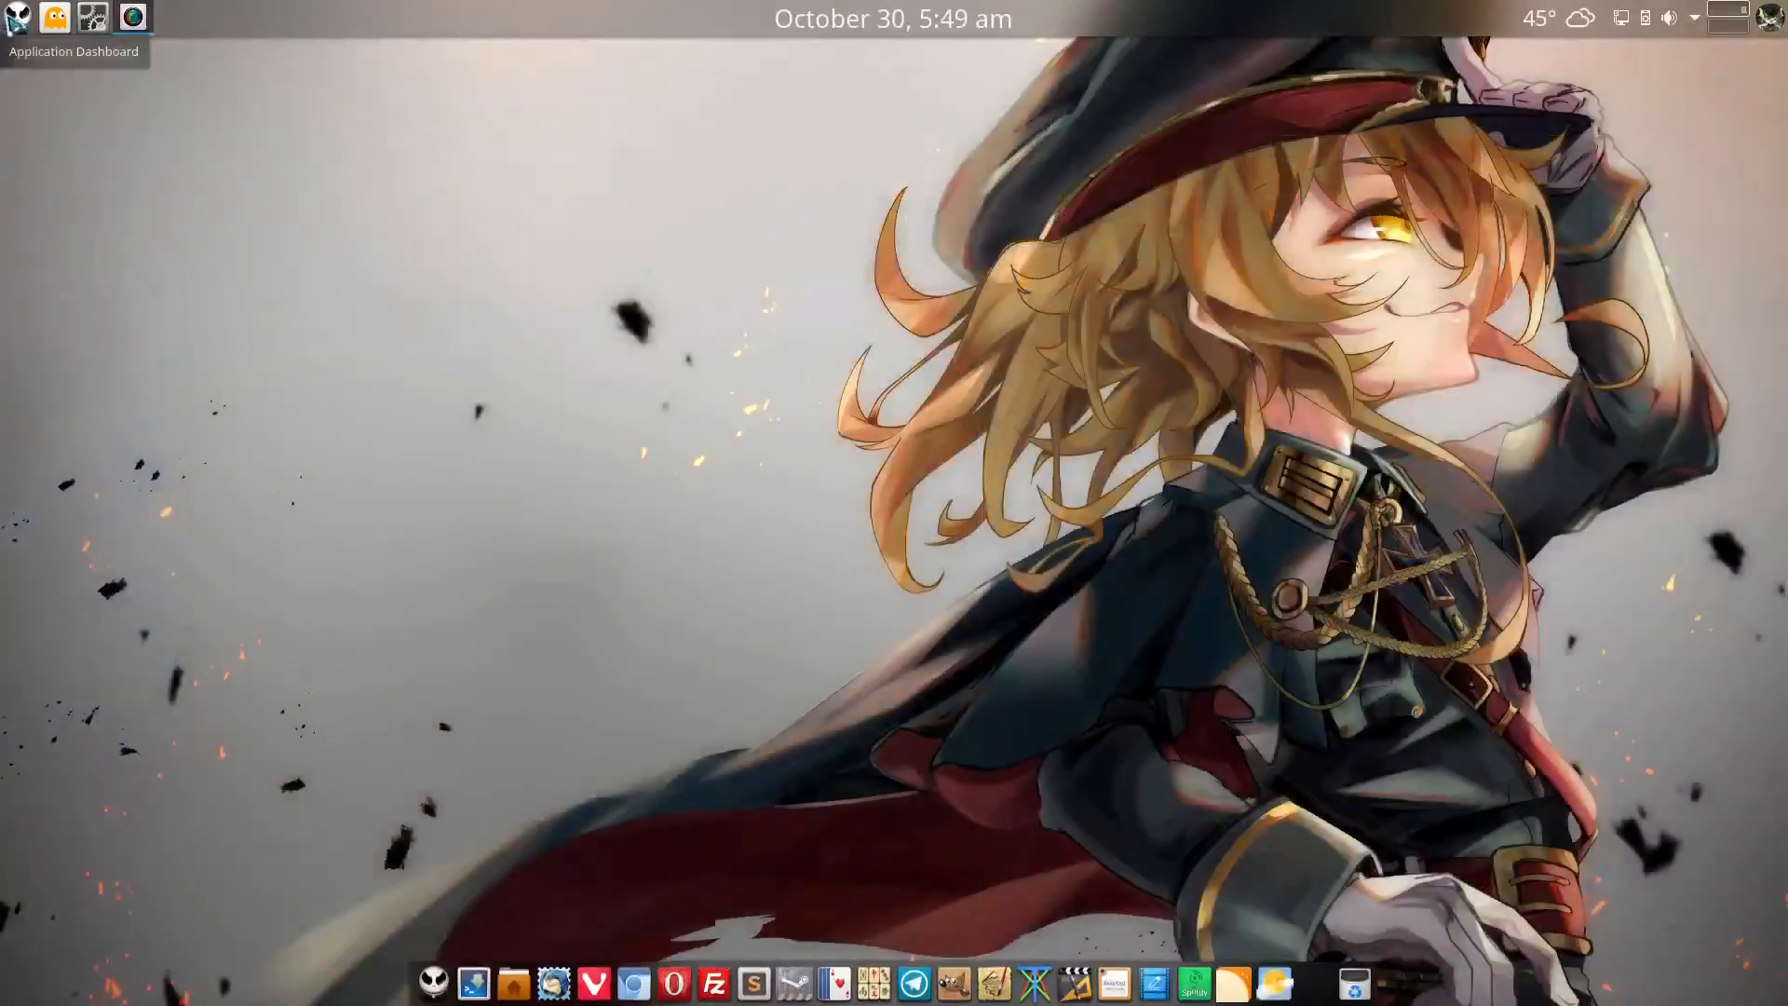
# View the Application Dashboard and the weather widget's forecast, closing each one after looking at it
pyautogui.click(15, 21)
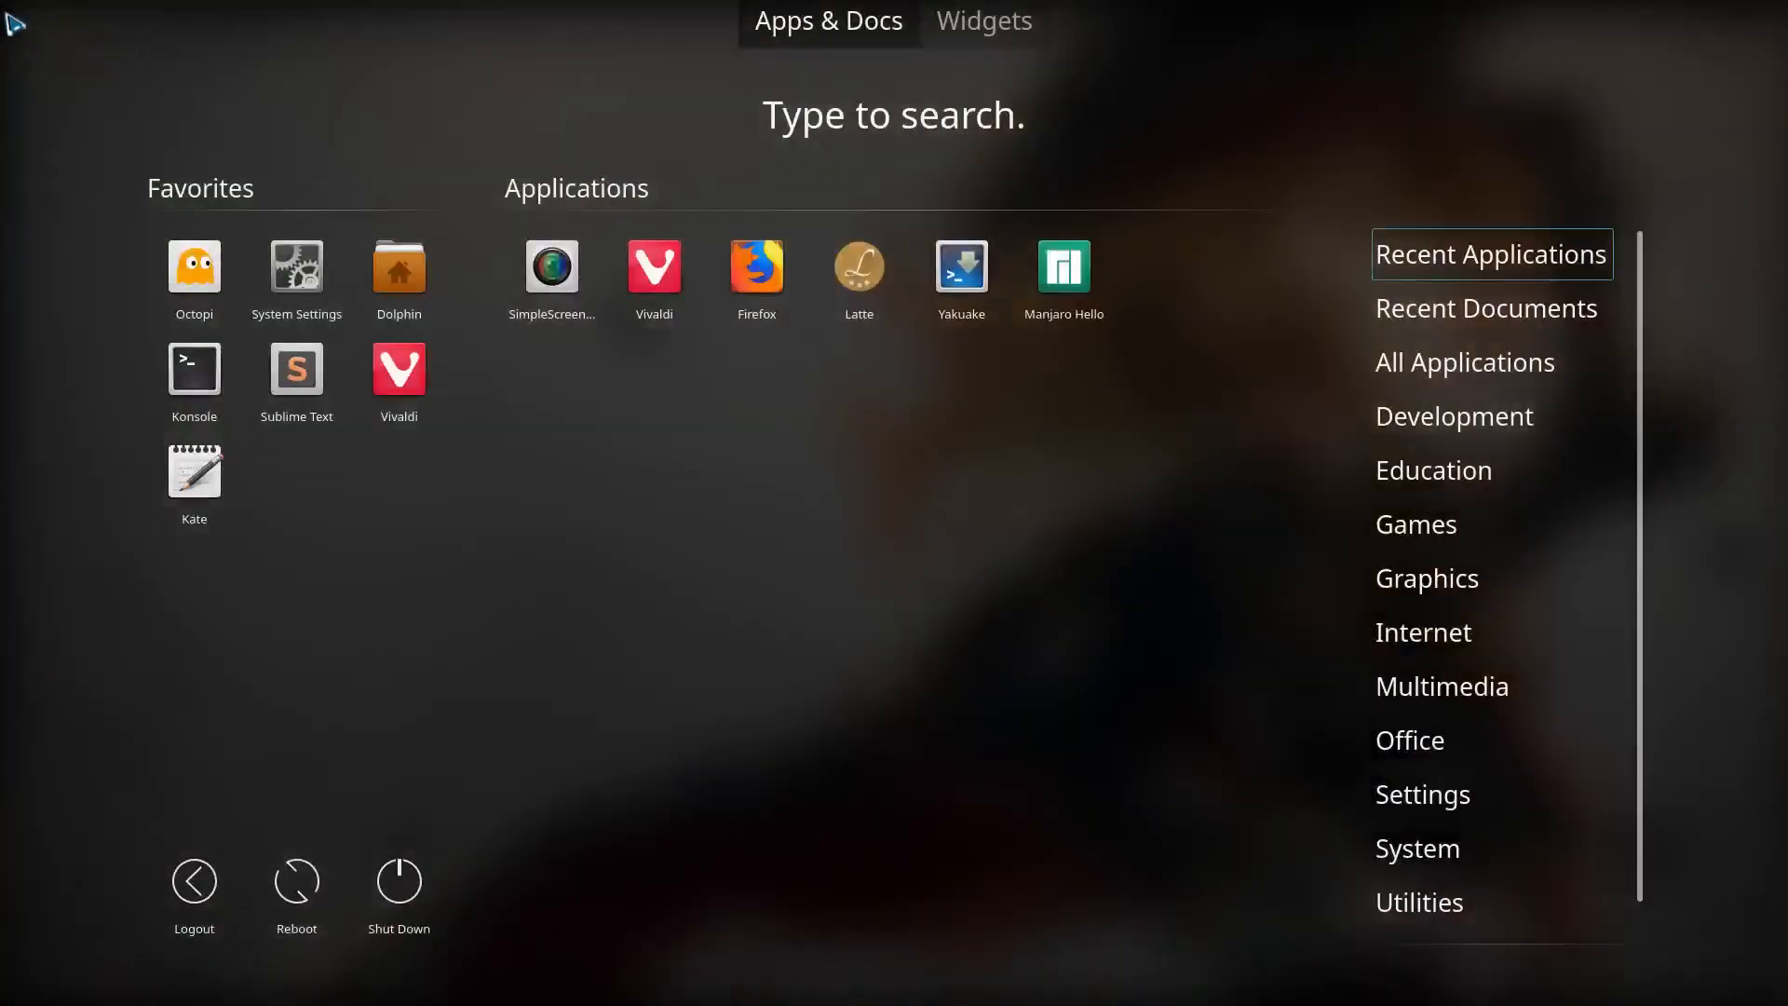
pyautogui.click(630, 699)
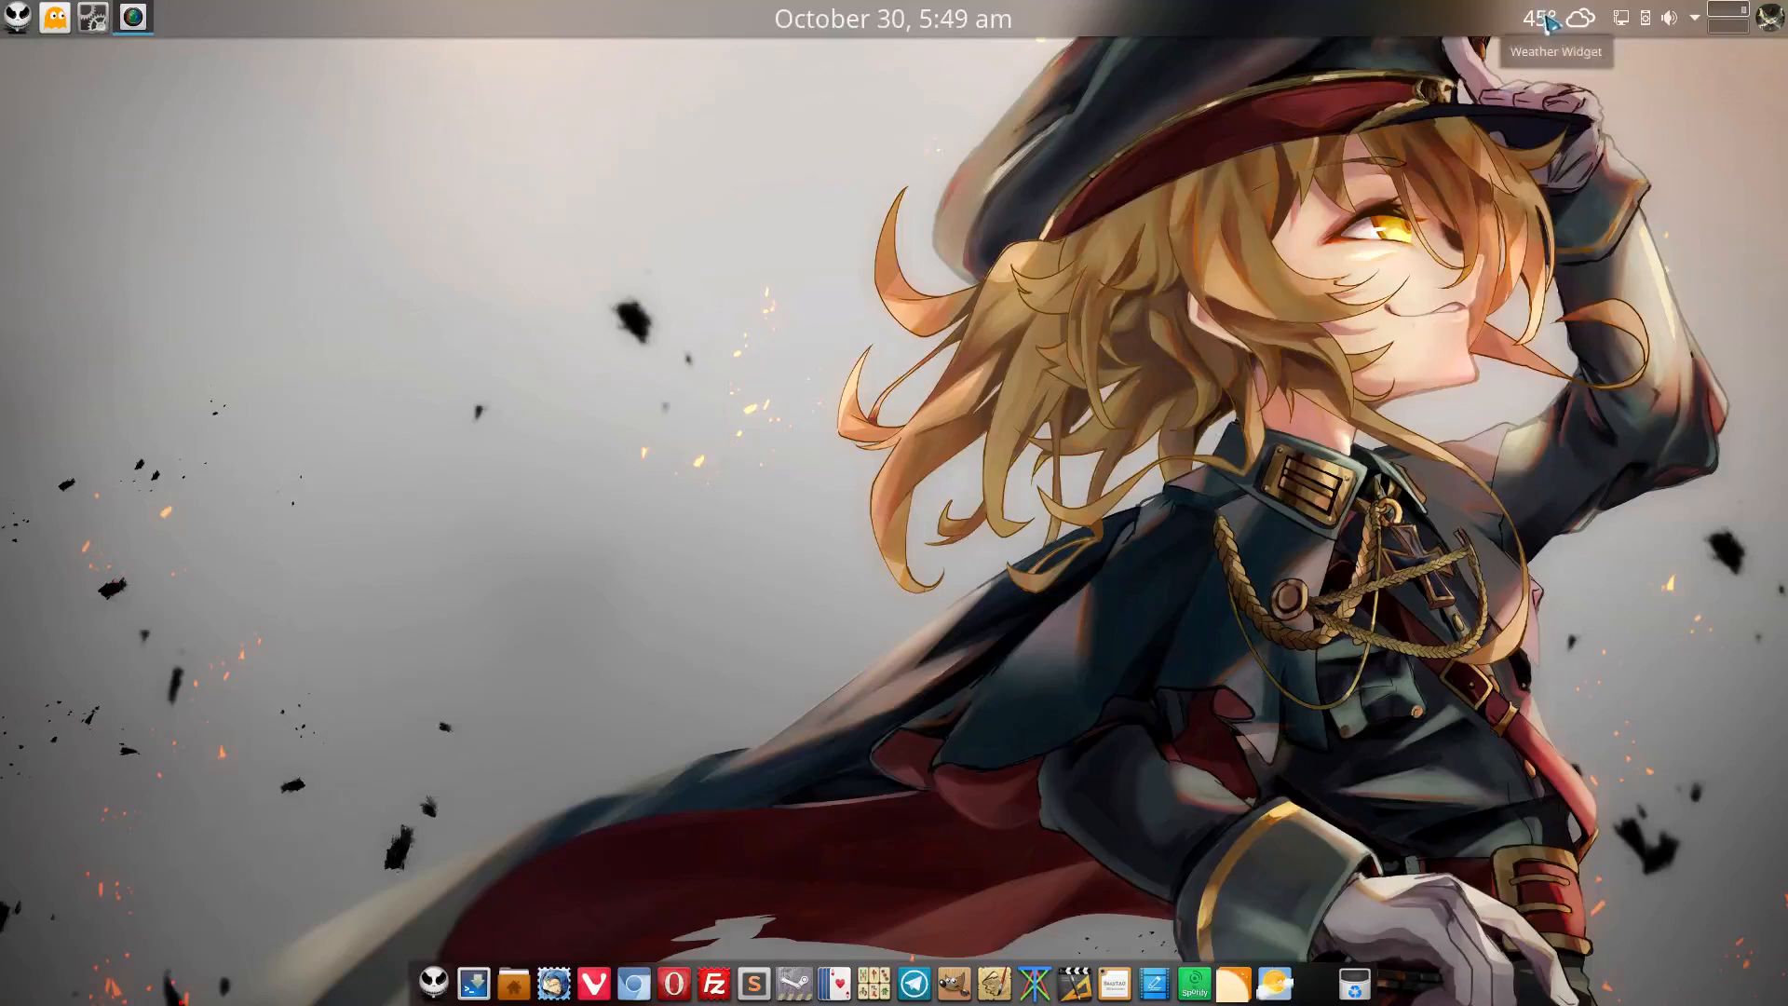
pyautogui.click(1545, 22)
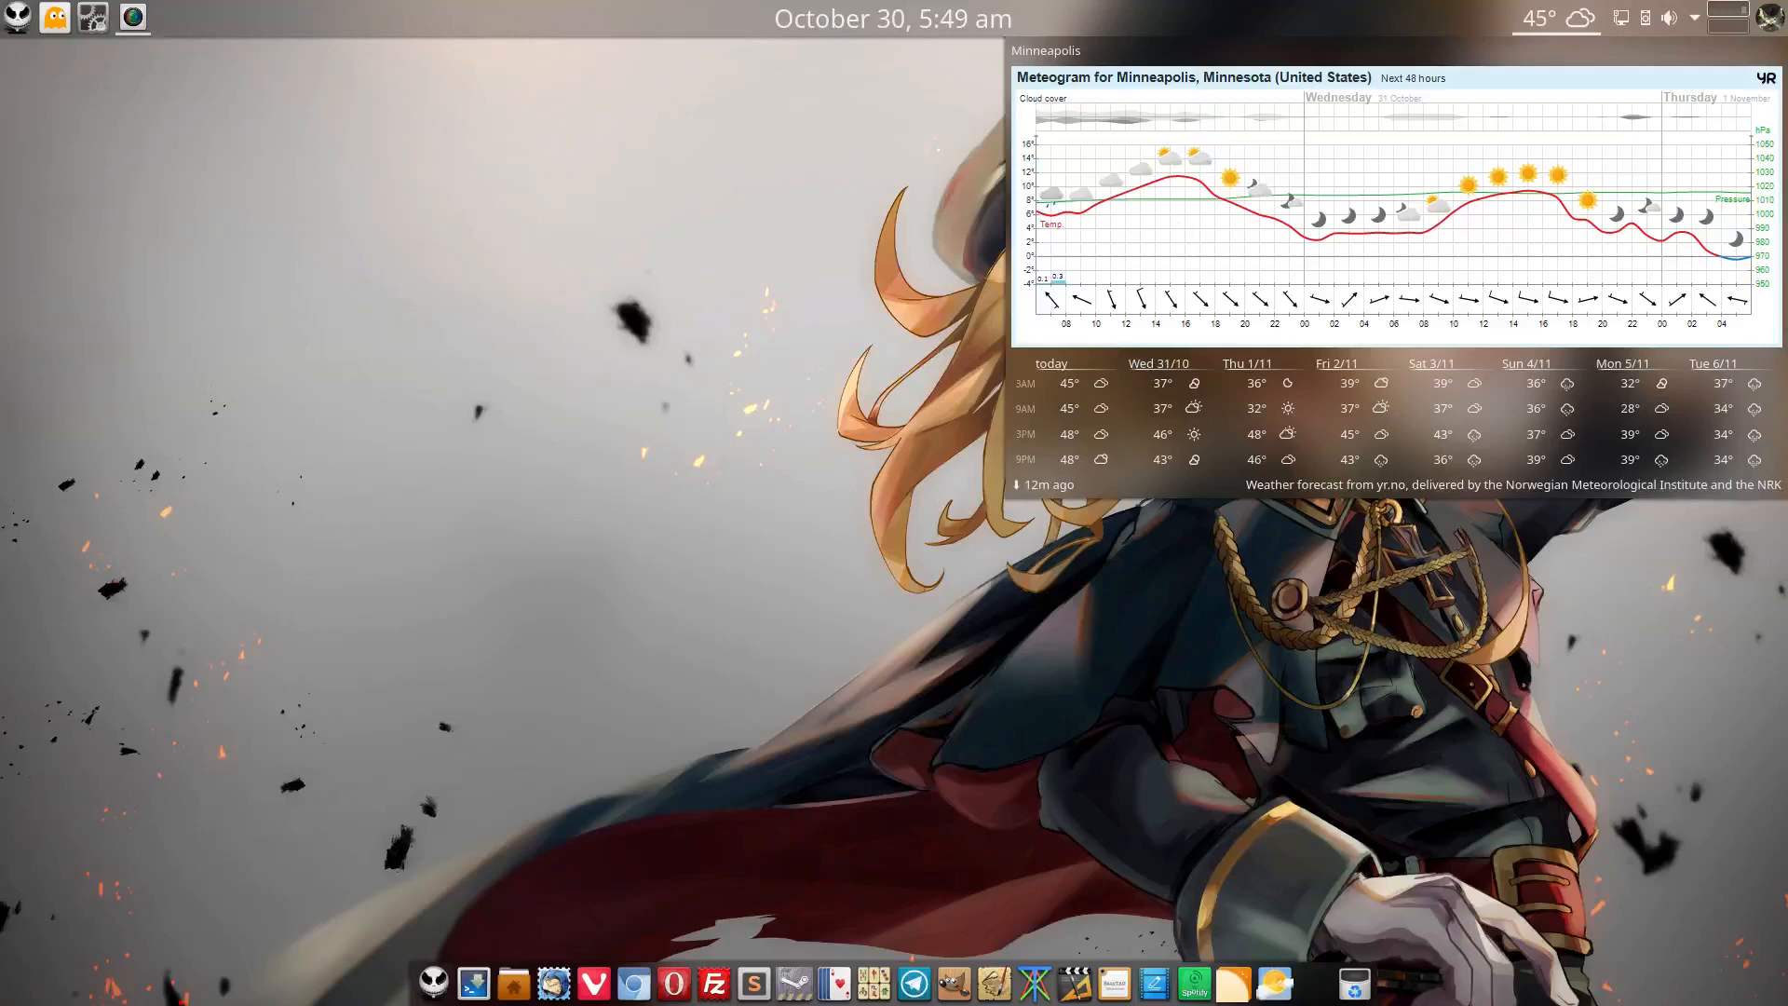
pyautogui.click(1525, 596)
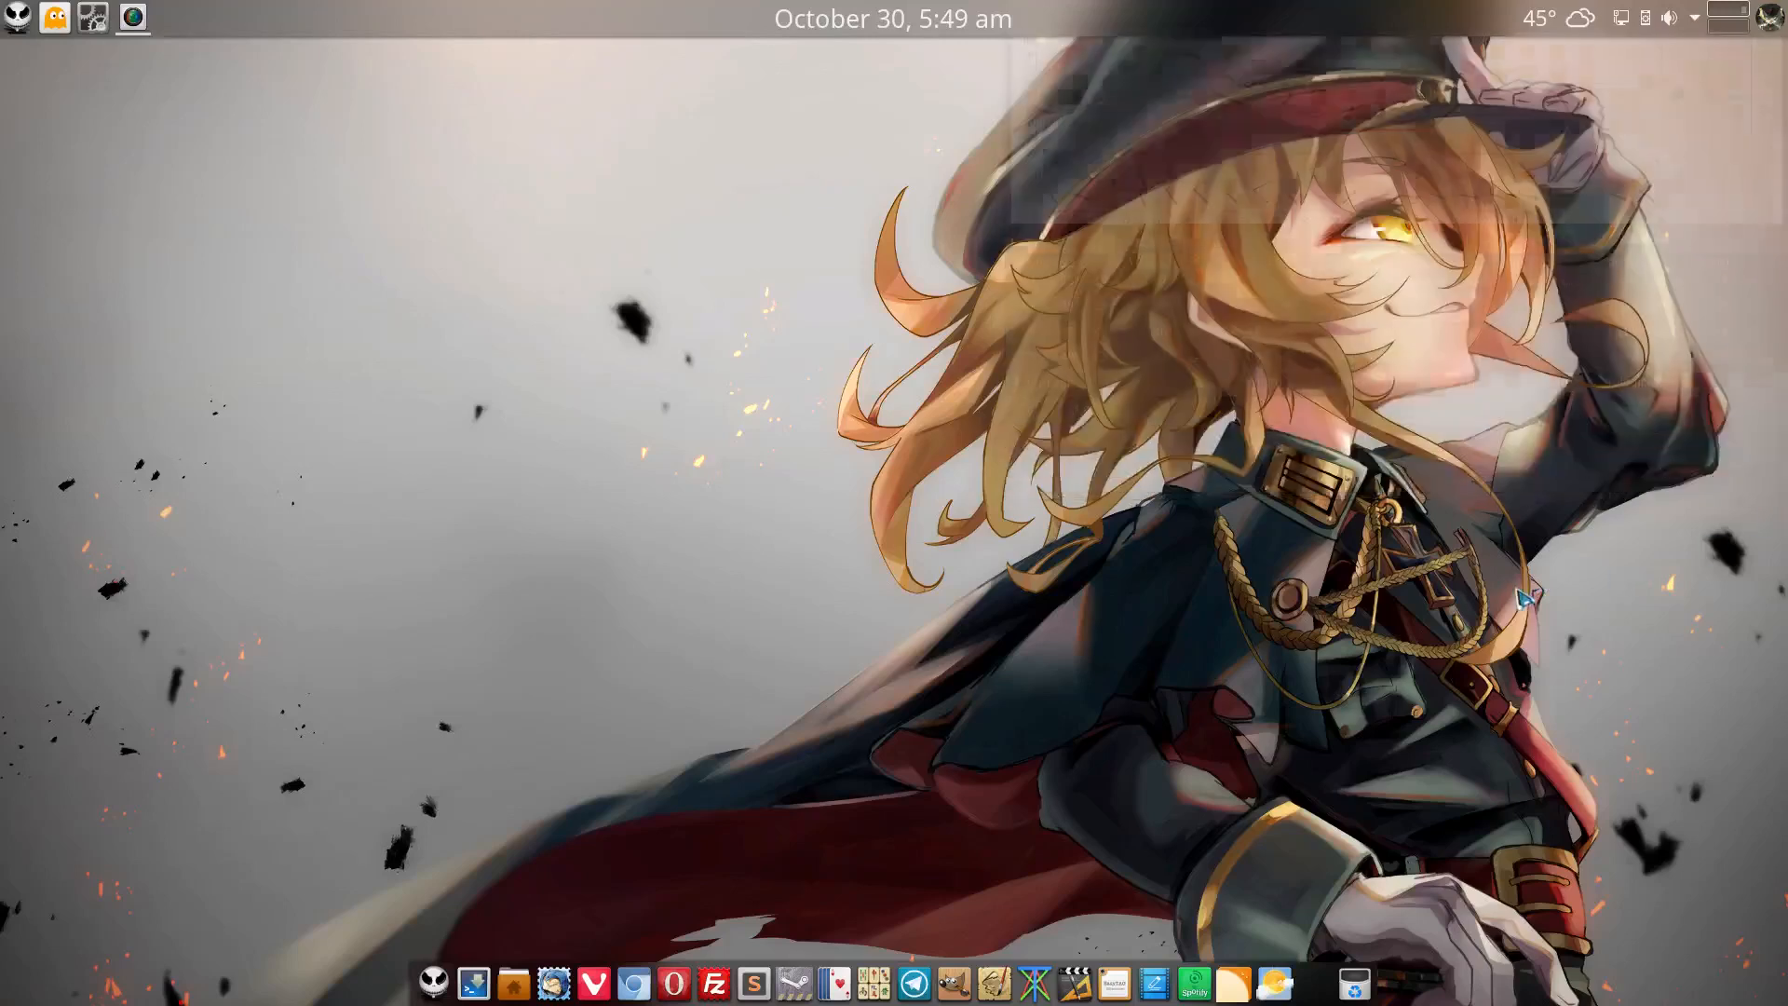
# Open the configuration of the panel's Event Calendar clock and maximize its settings window
pyautogui.click(960, 28)
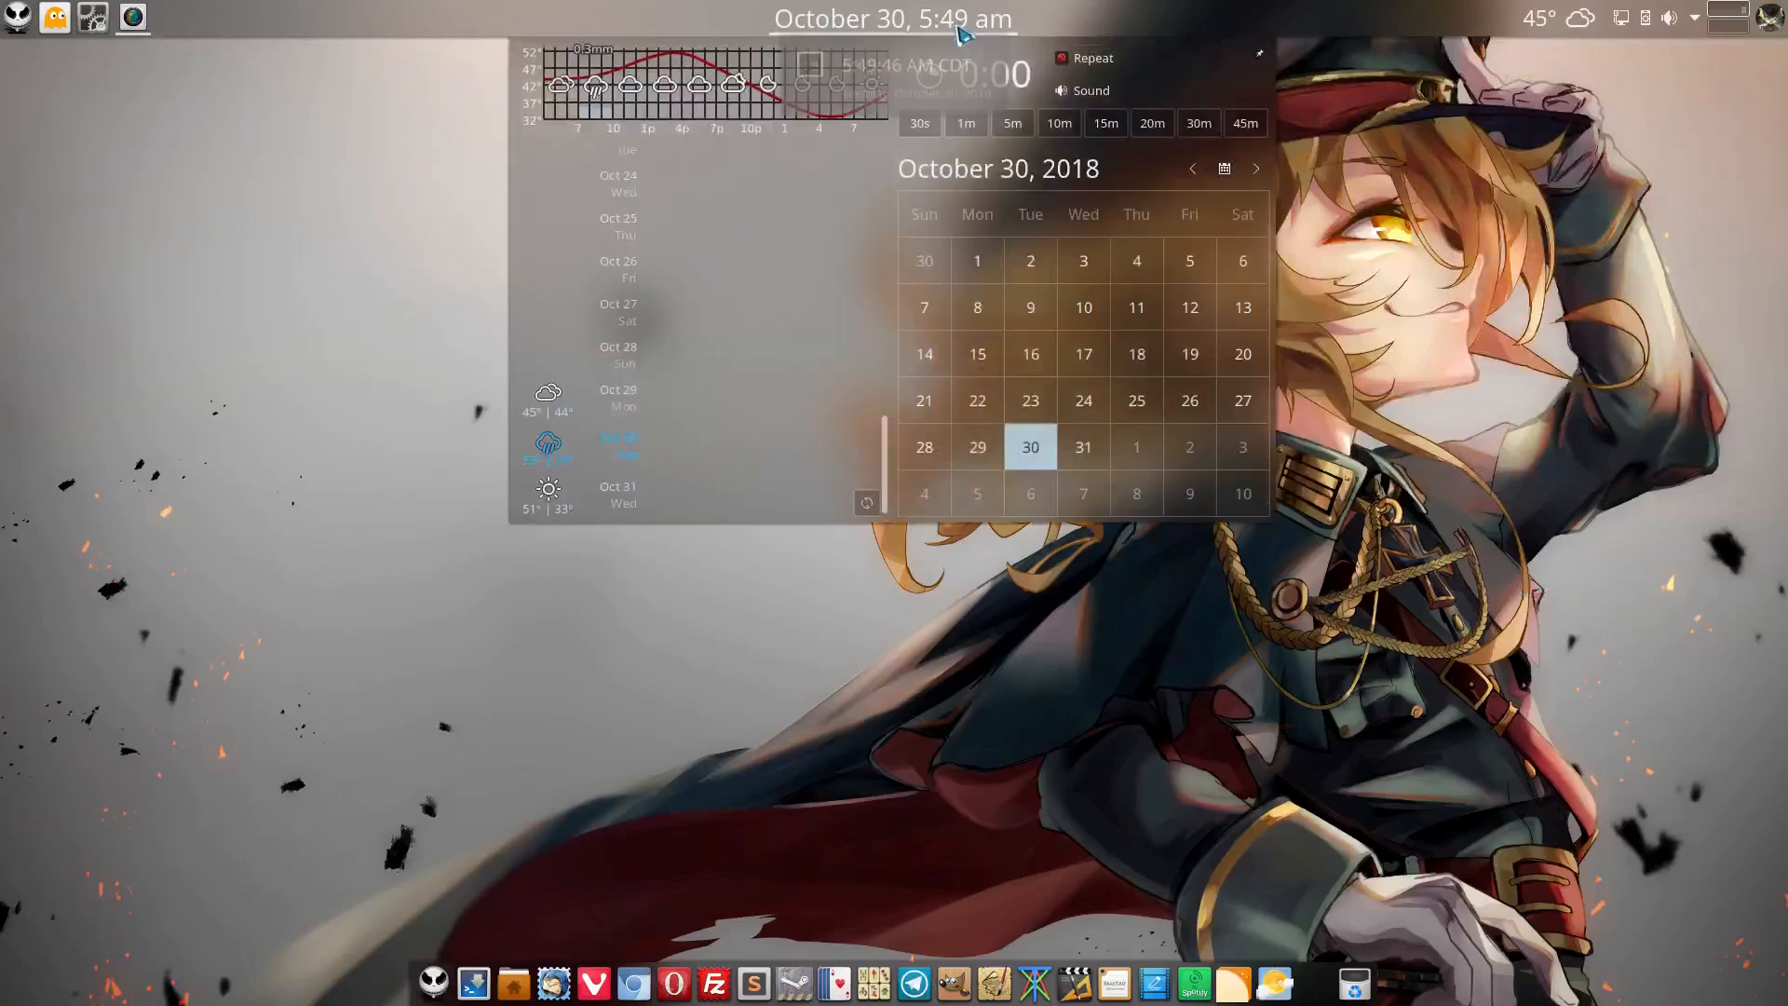
pyautogui.click(960, 28)
pyautogui.rightClick(960, 28)
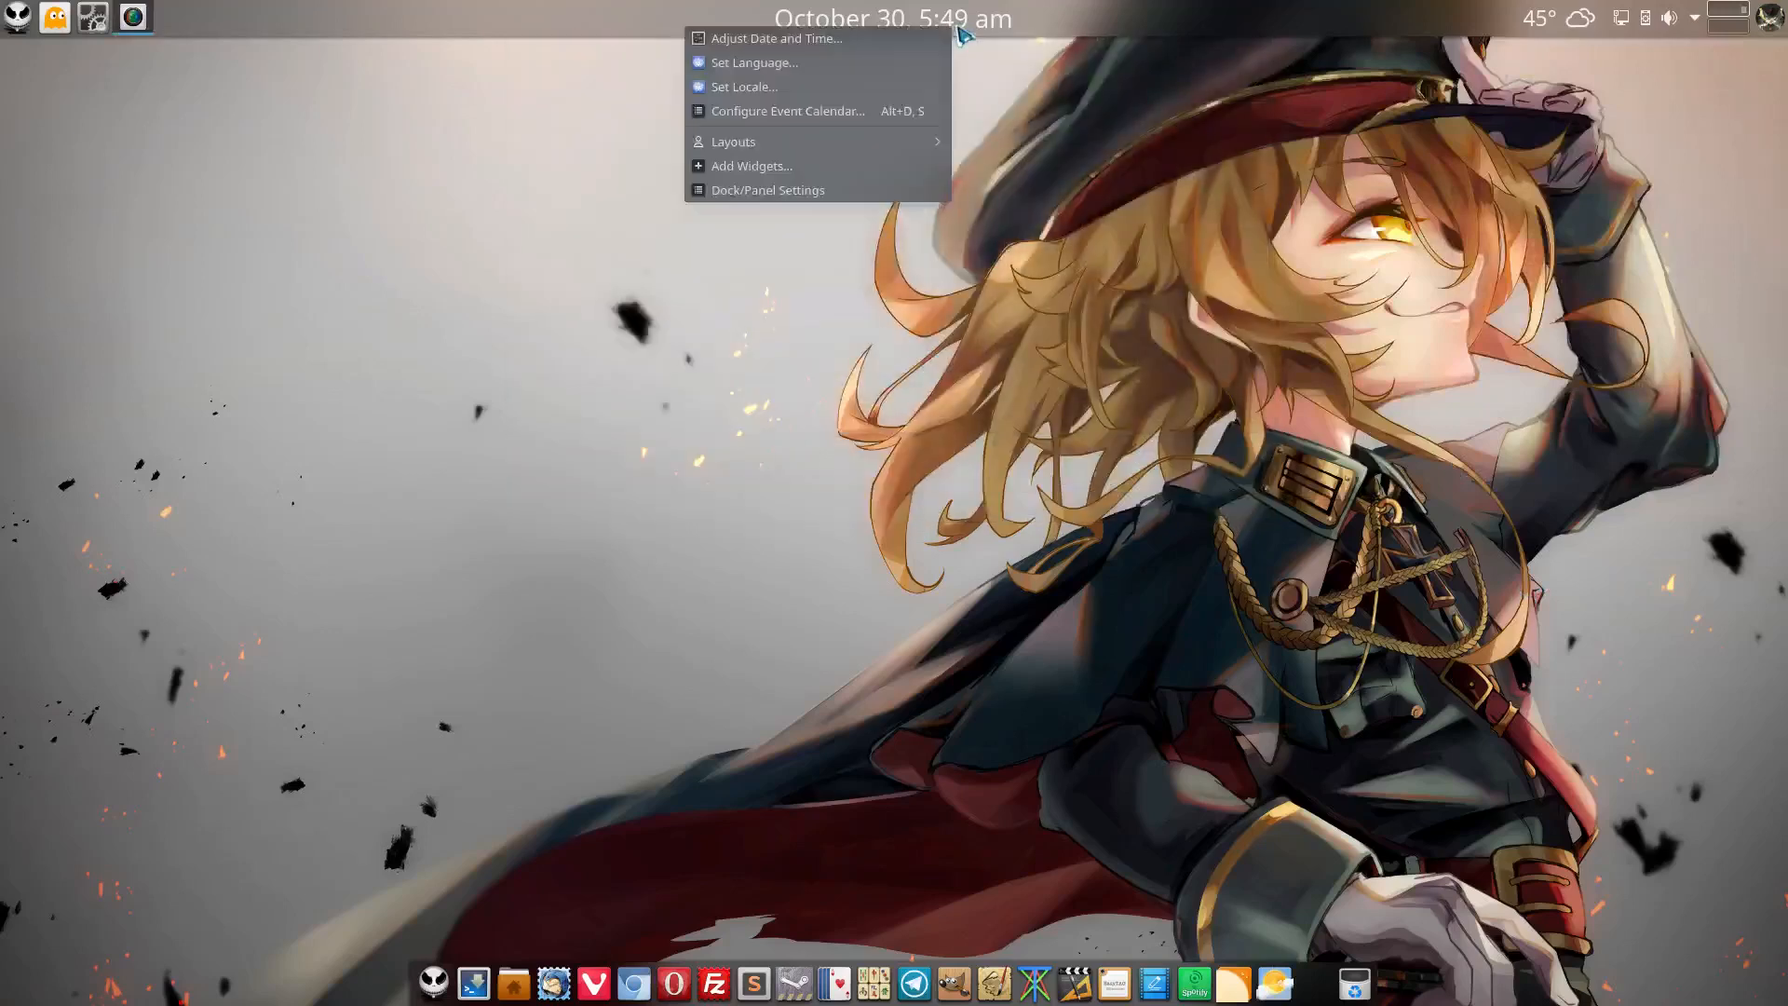
pyautogui.click(787, 117)
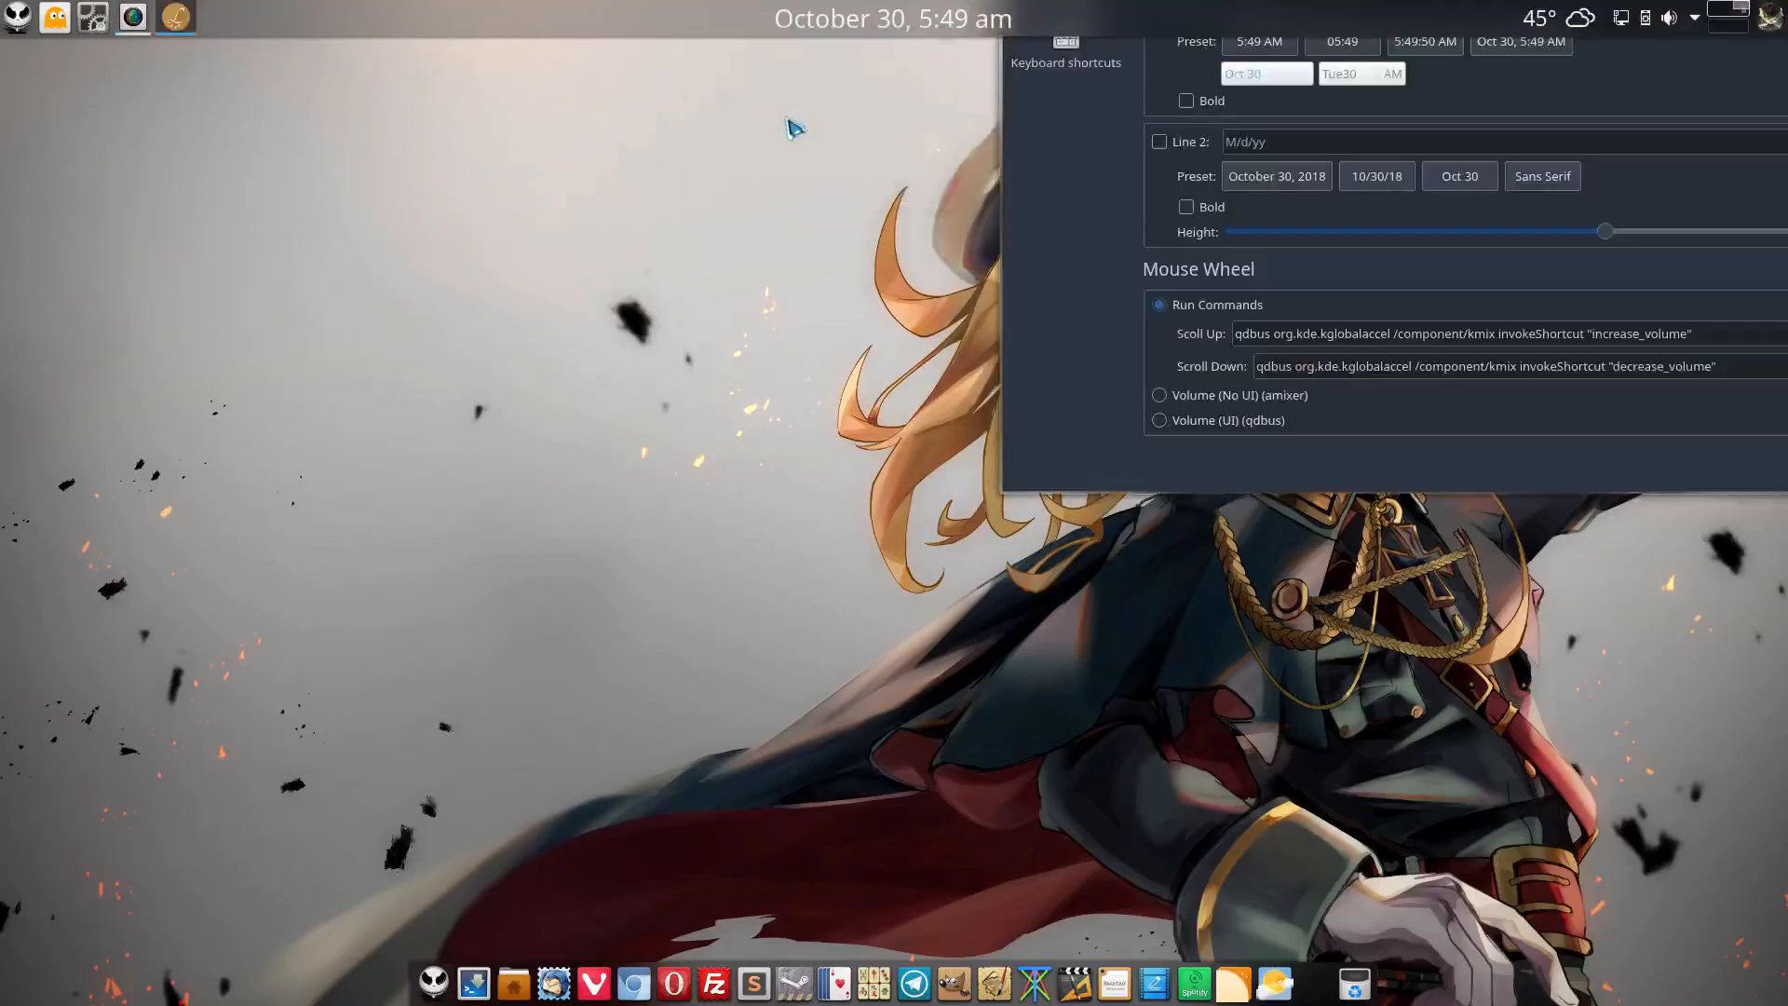
pyautogui.moveTo(1787, 0); pyautogui.dragTo(1090, 184)
pyautogui.doubleClick(1089, 184)
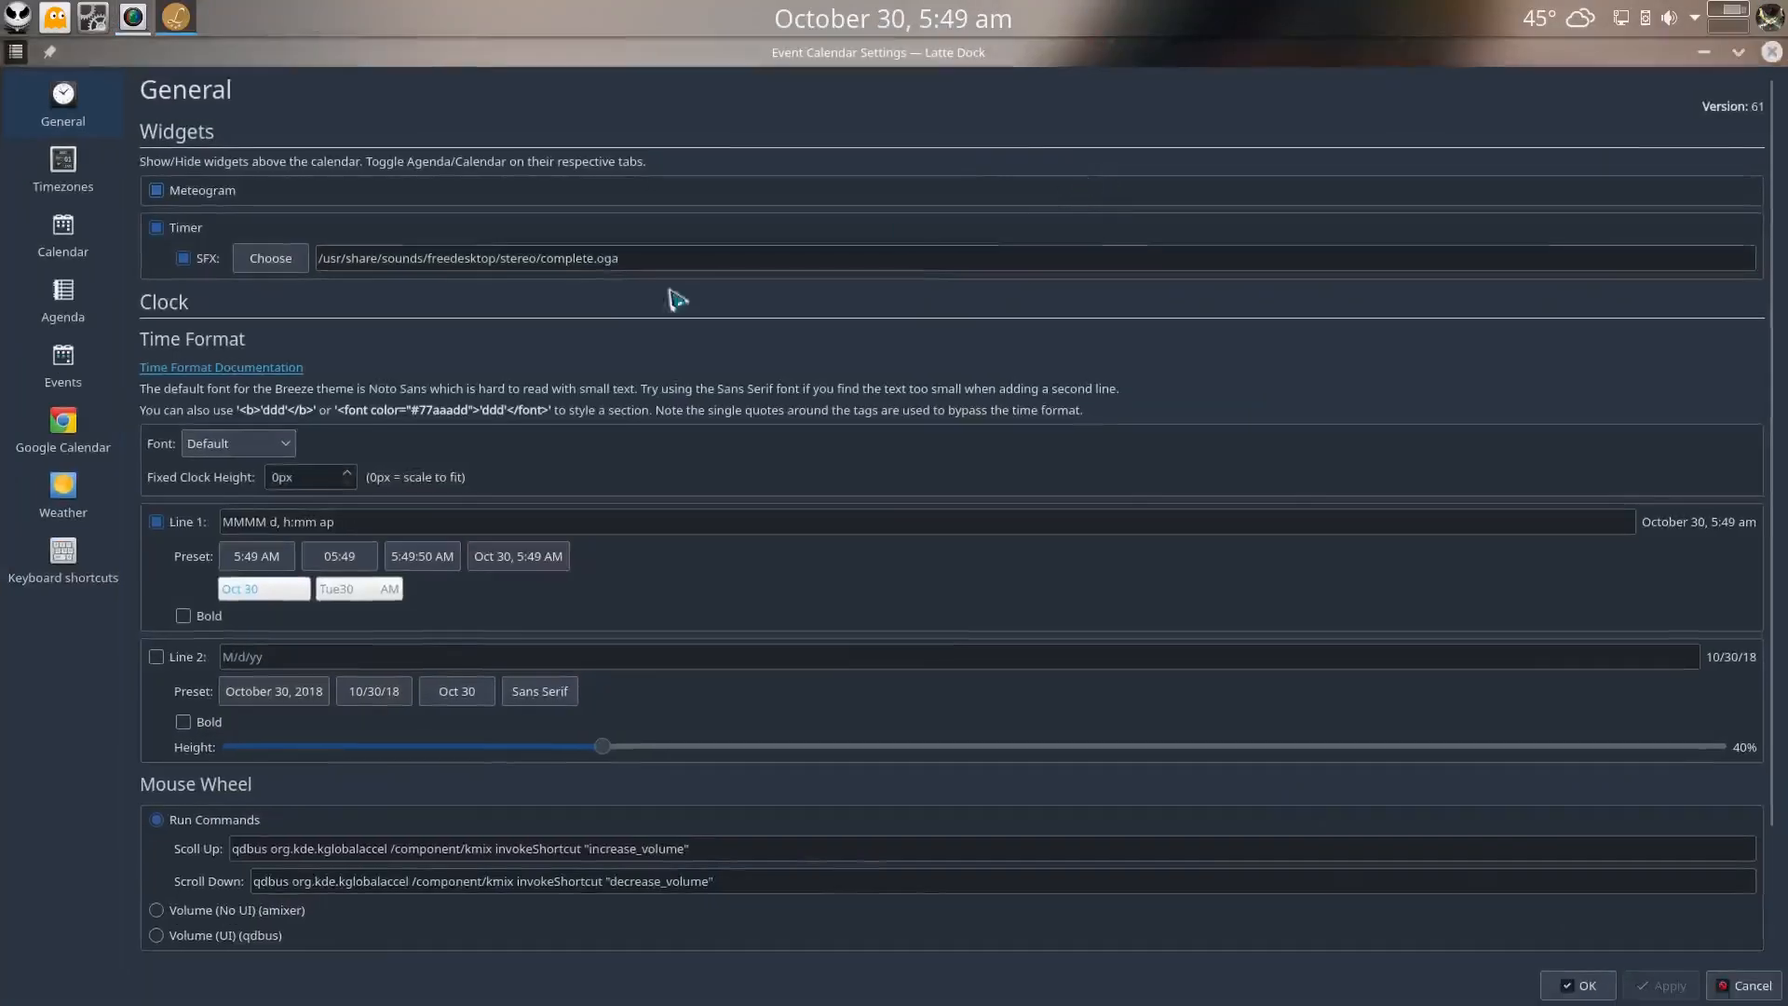
# Set the clock's font to Kaushan Script, apply it and check the clock in the panel
pyautogui.click(292, 451)
pyautogui.scroll(-5, 307, 652)
pyautogui.scroll(-10, 323, 778)
pyautogui.scroll(-15, 321, 824)
pyautogui.scroll(-15, 316, 824)
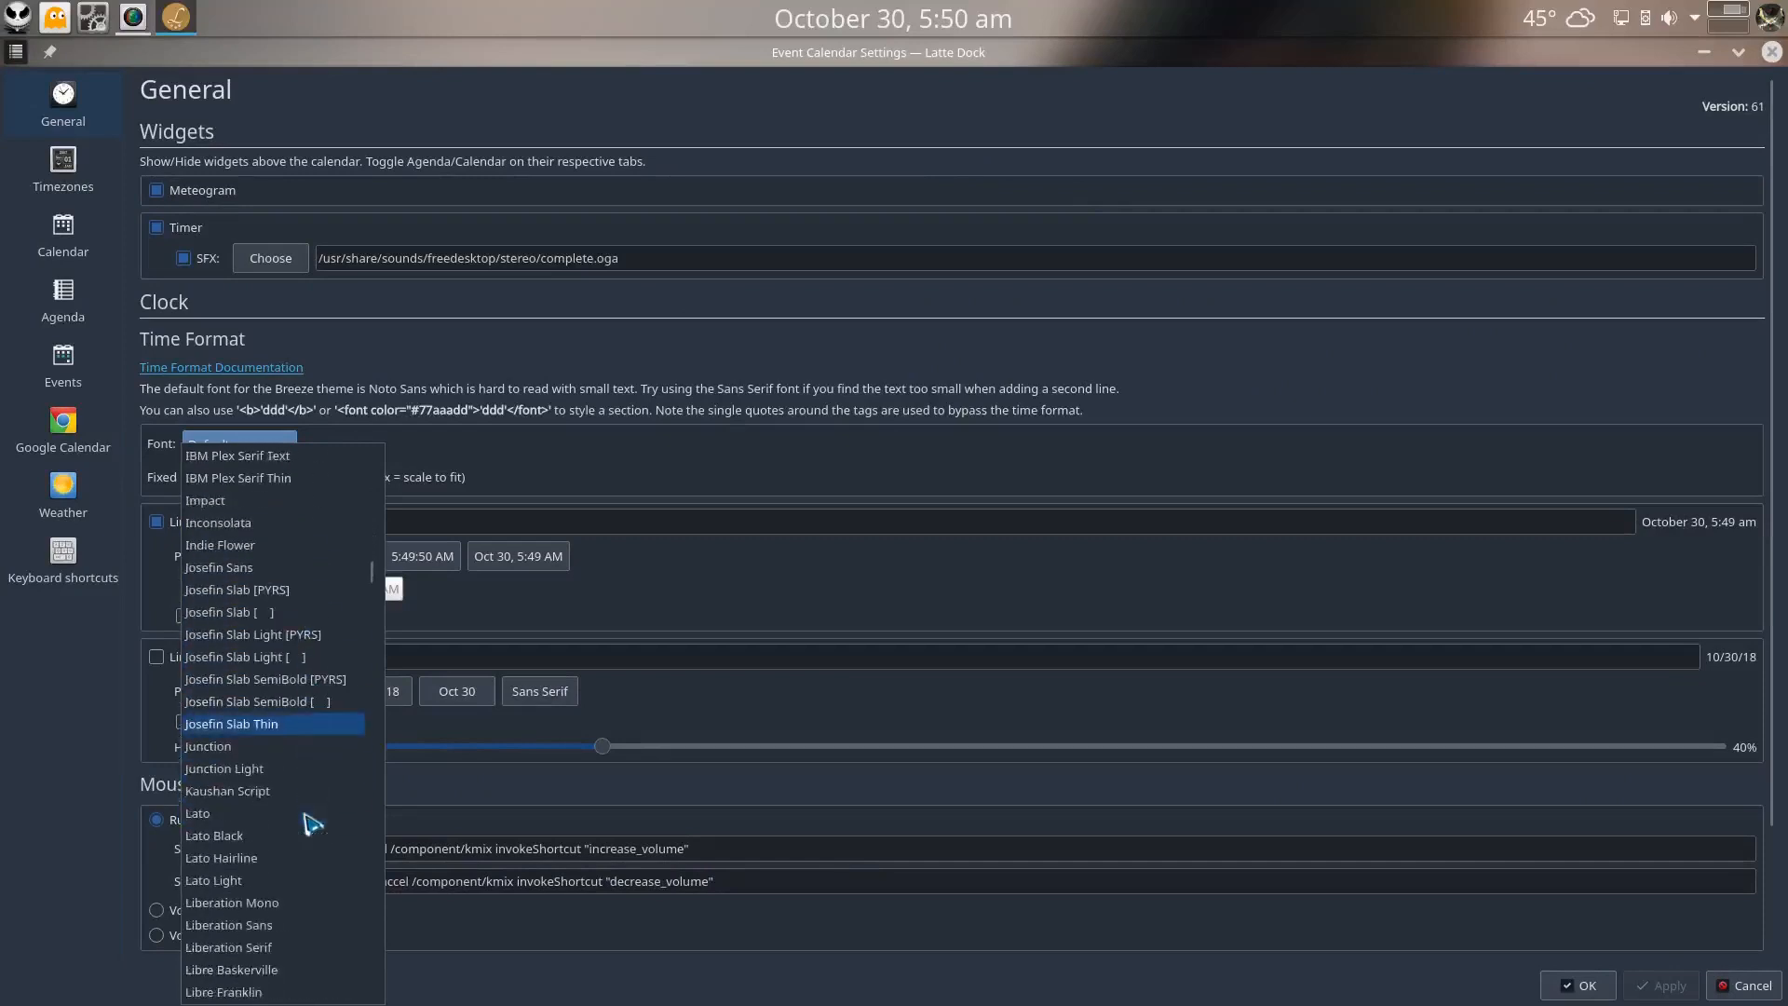
pyautogui.click(263, 793)
pyautogui.click(1659, 987)
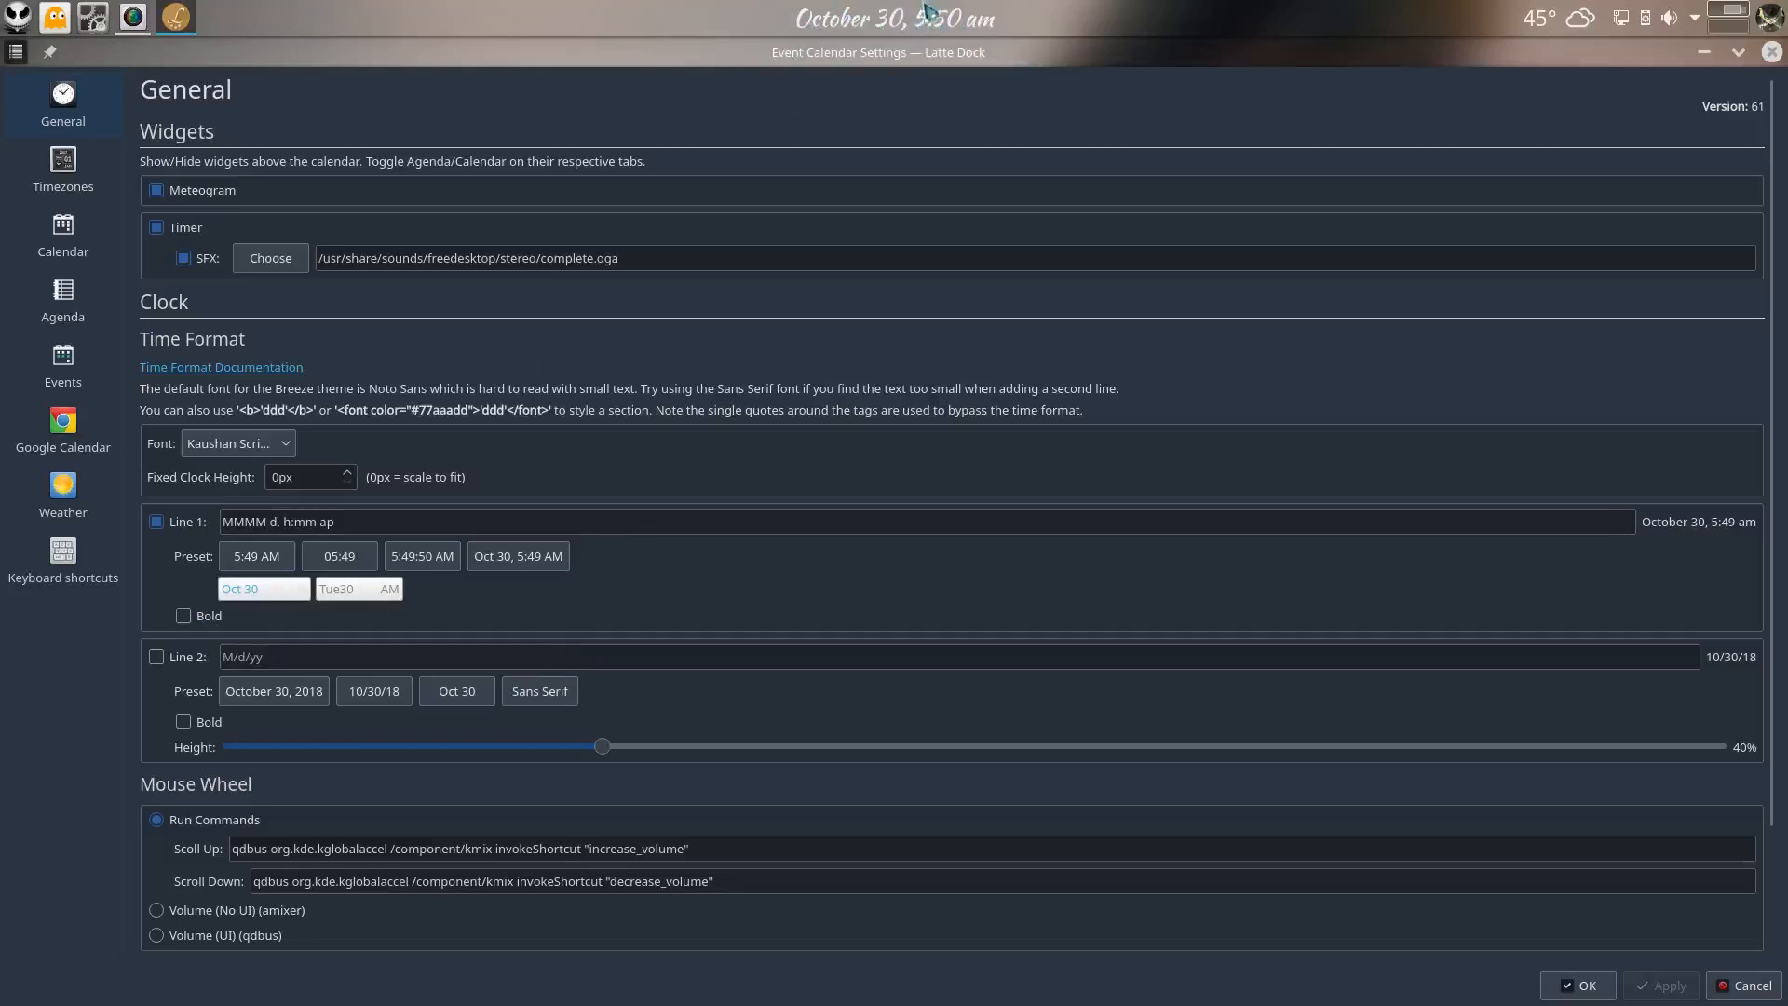
pyautogui.moveTo(983, 37)
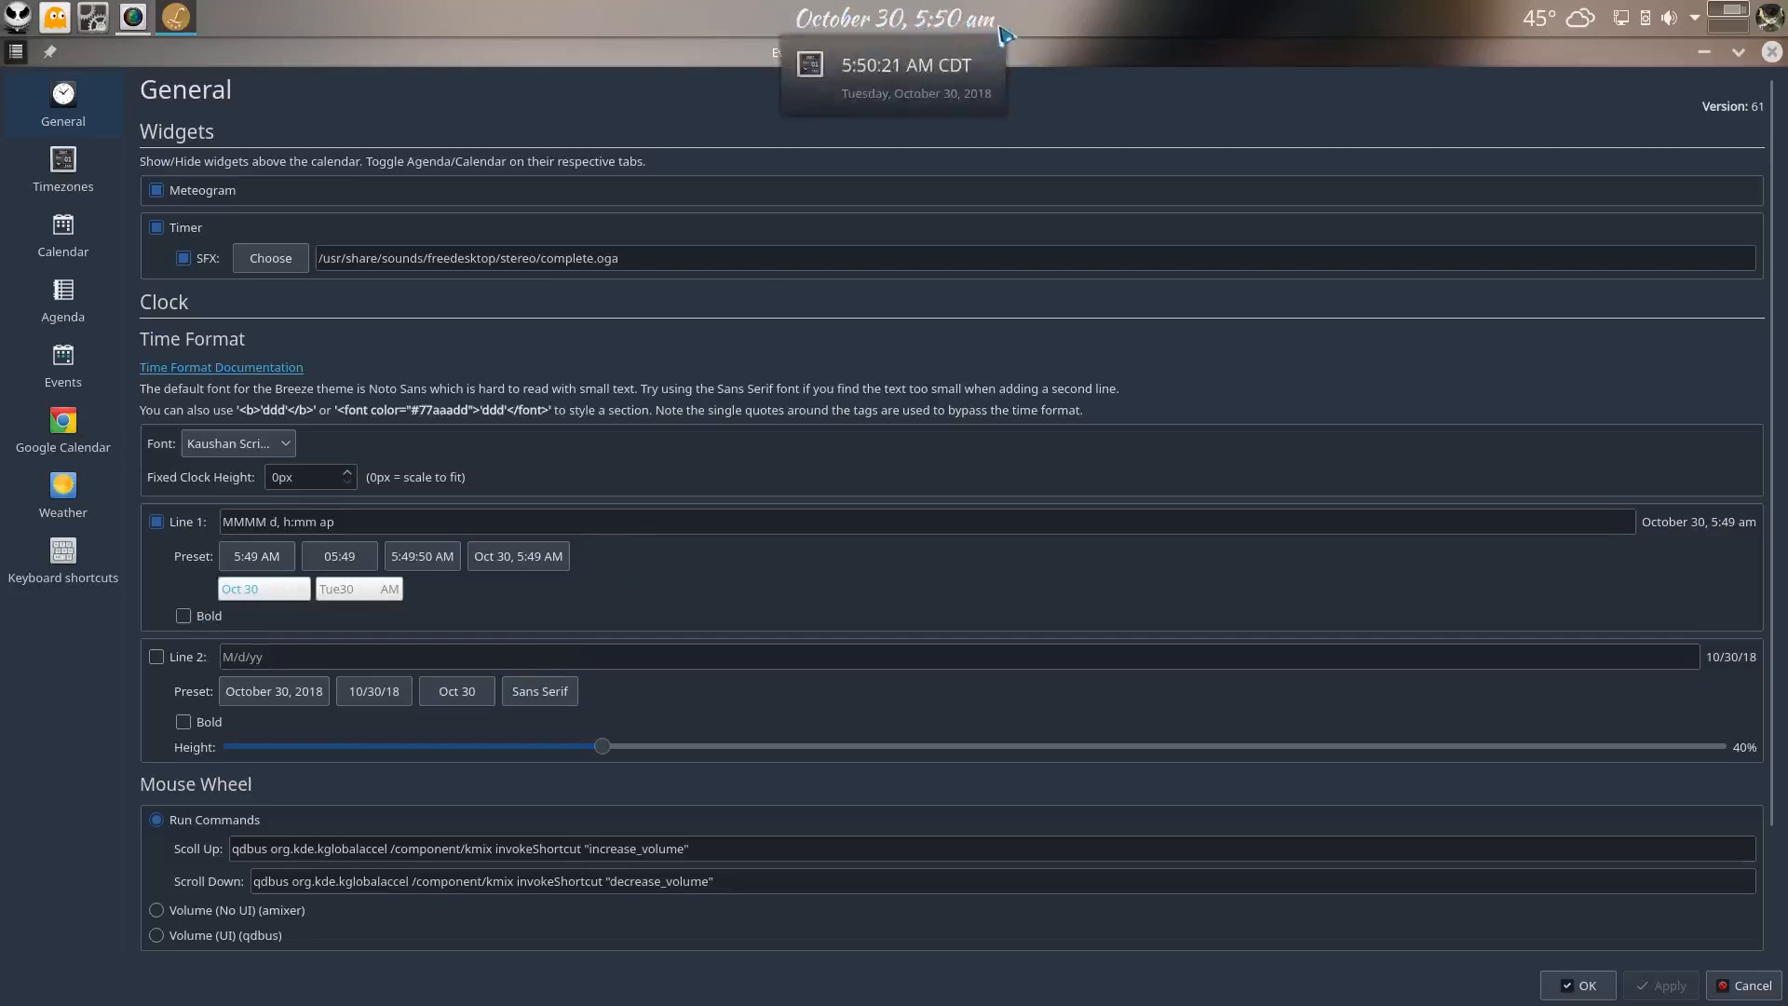
# Set the clock's Line 1 format to MMMM d, h:mm AP, starting from the date-and-time preset, and apply it
pyautogui.click(547, 563)
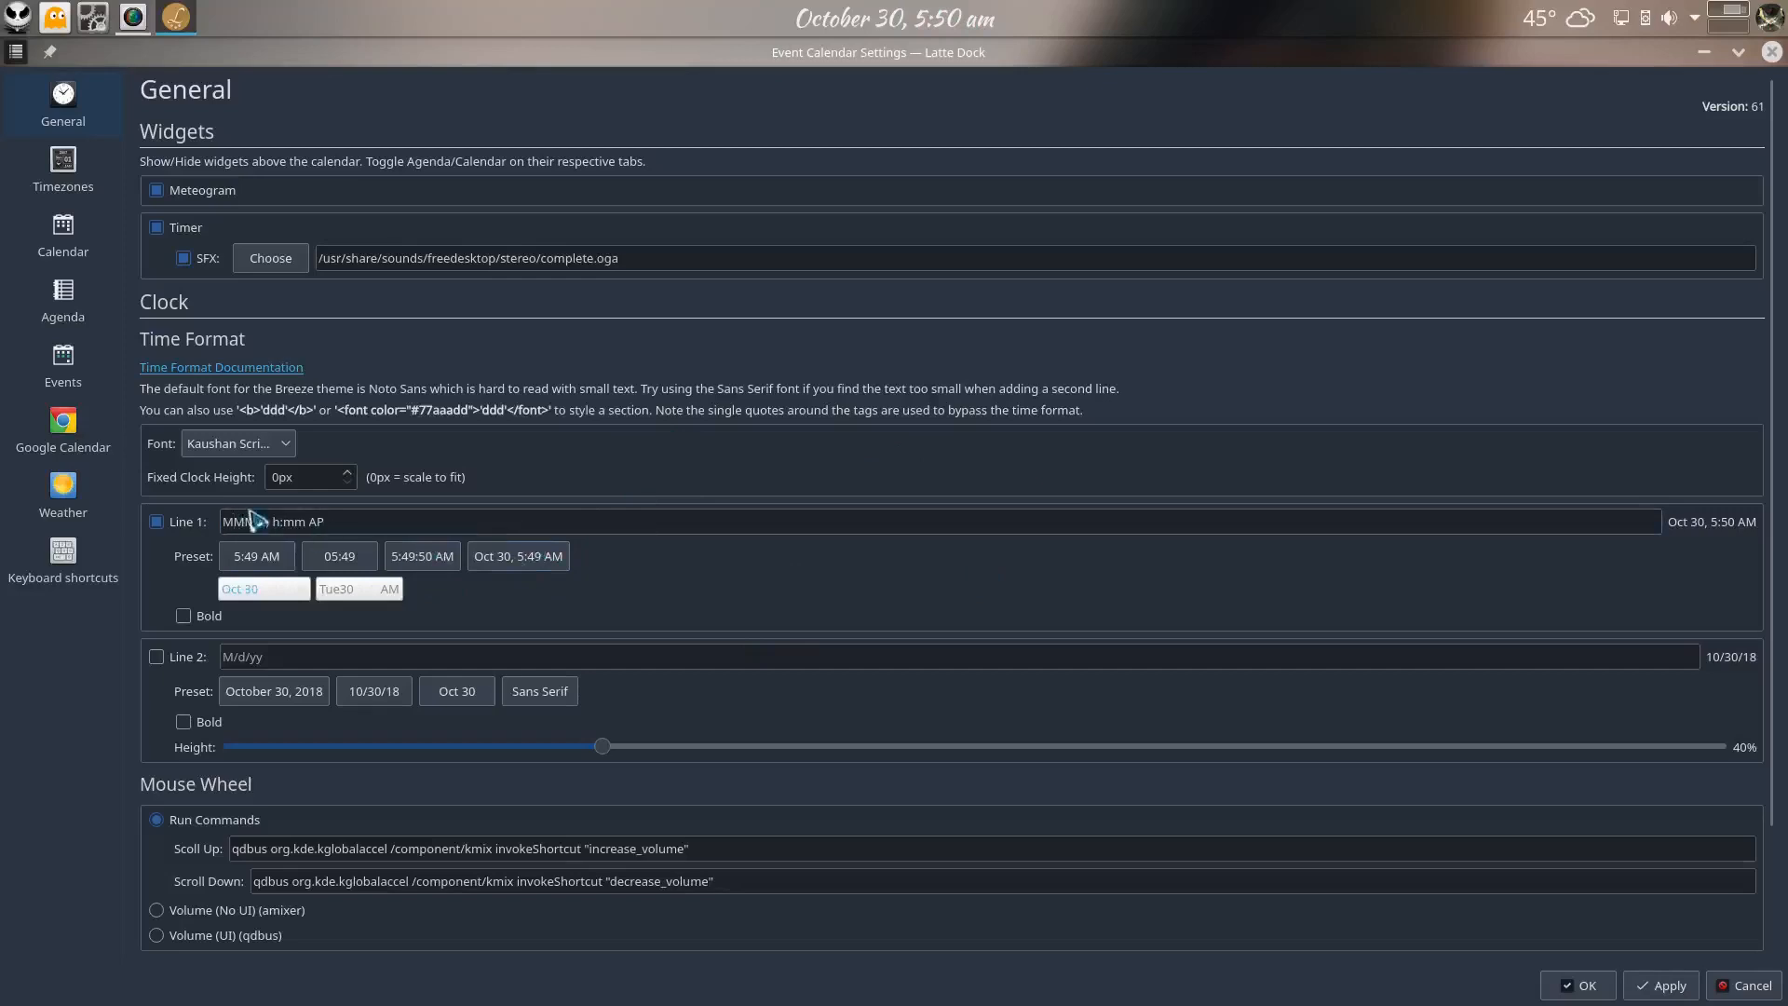
pyautogui.write('M')
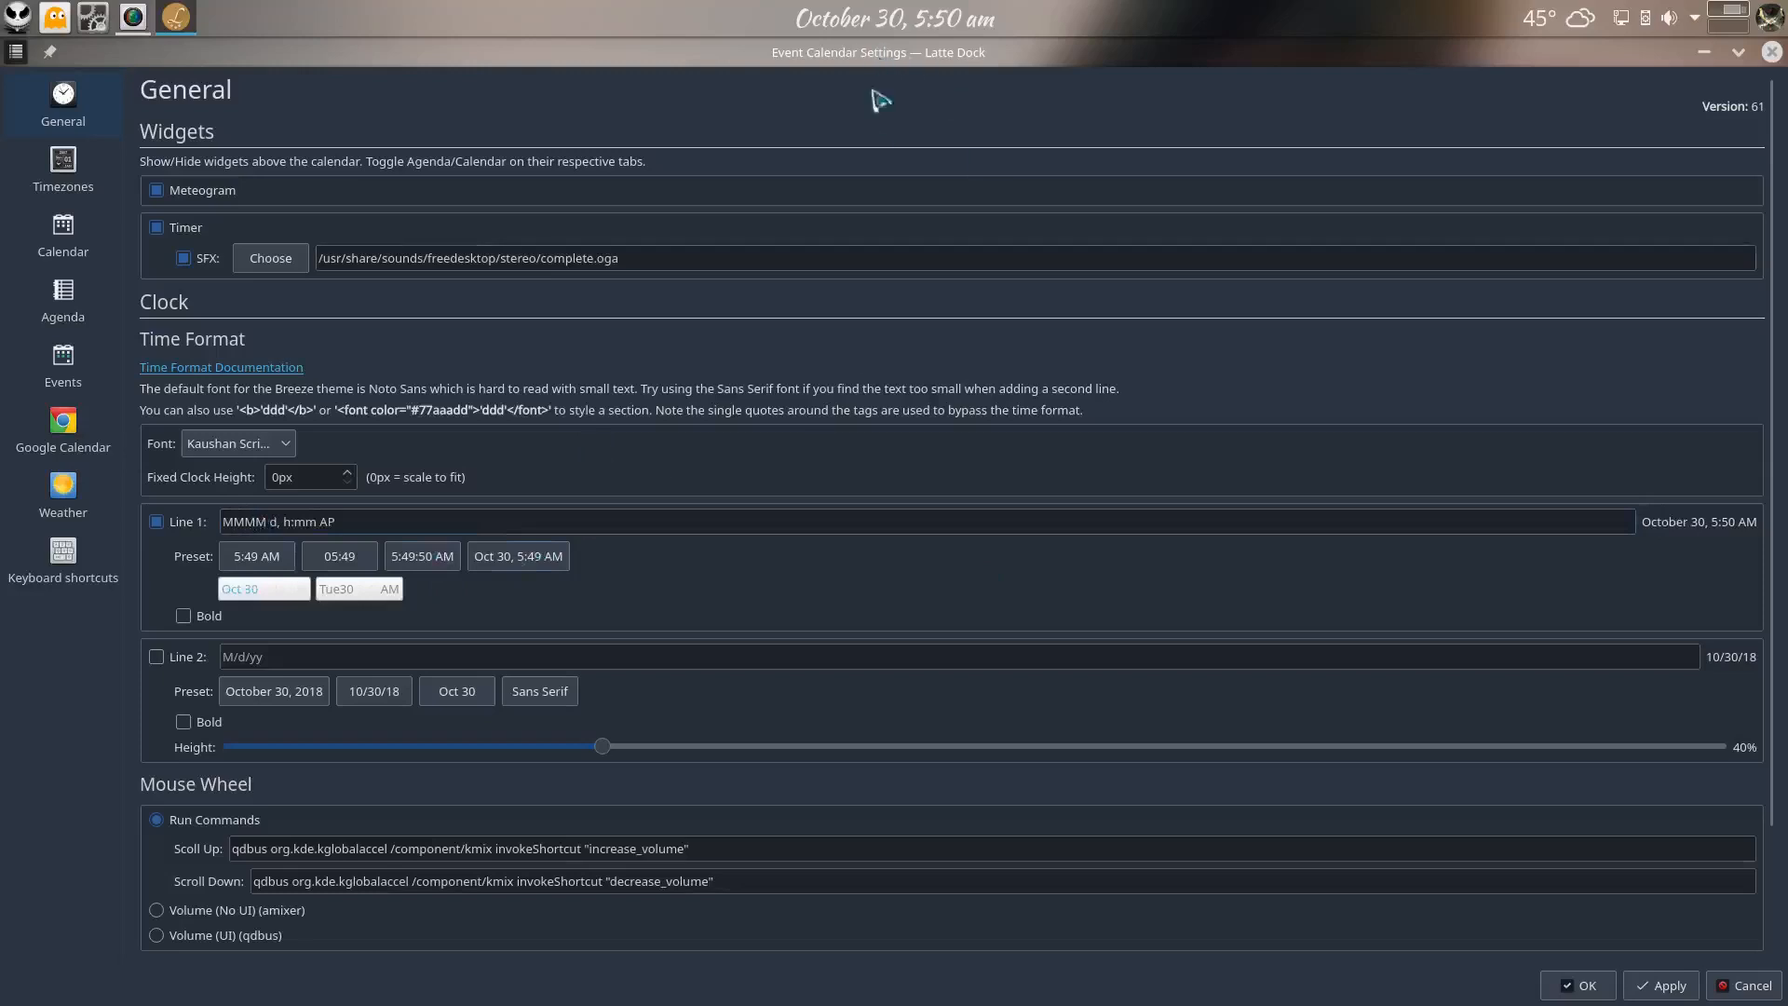
pyautogui.click(1665, 986)
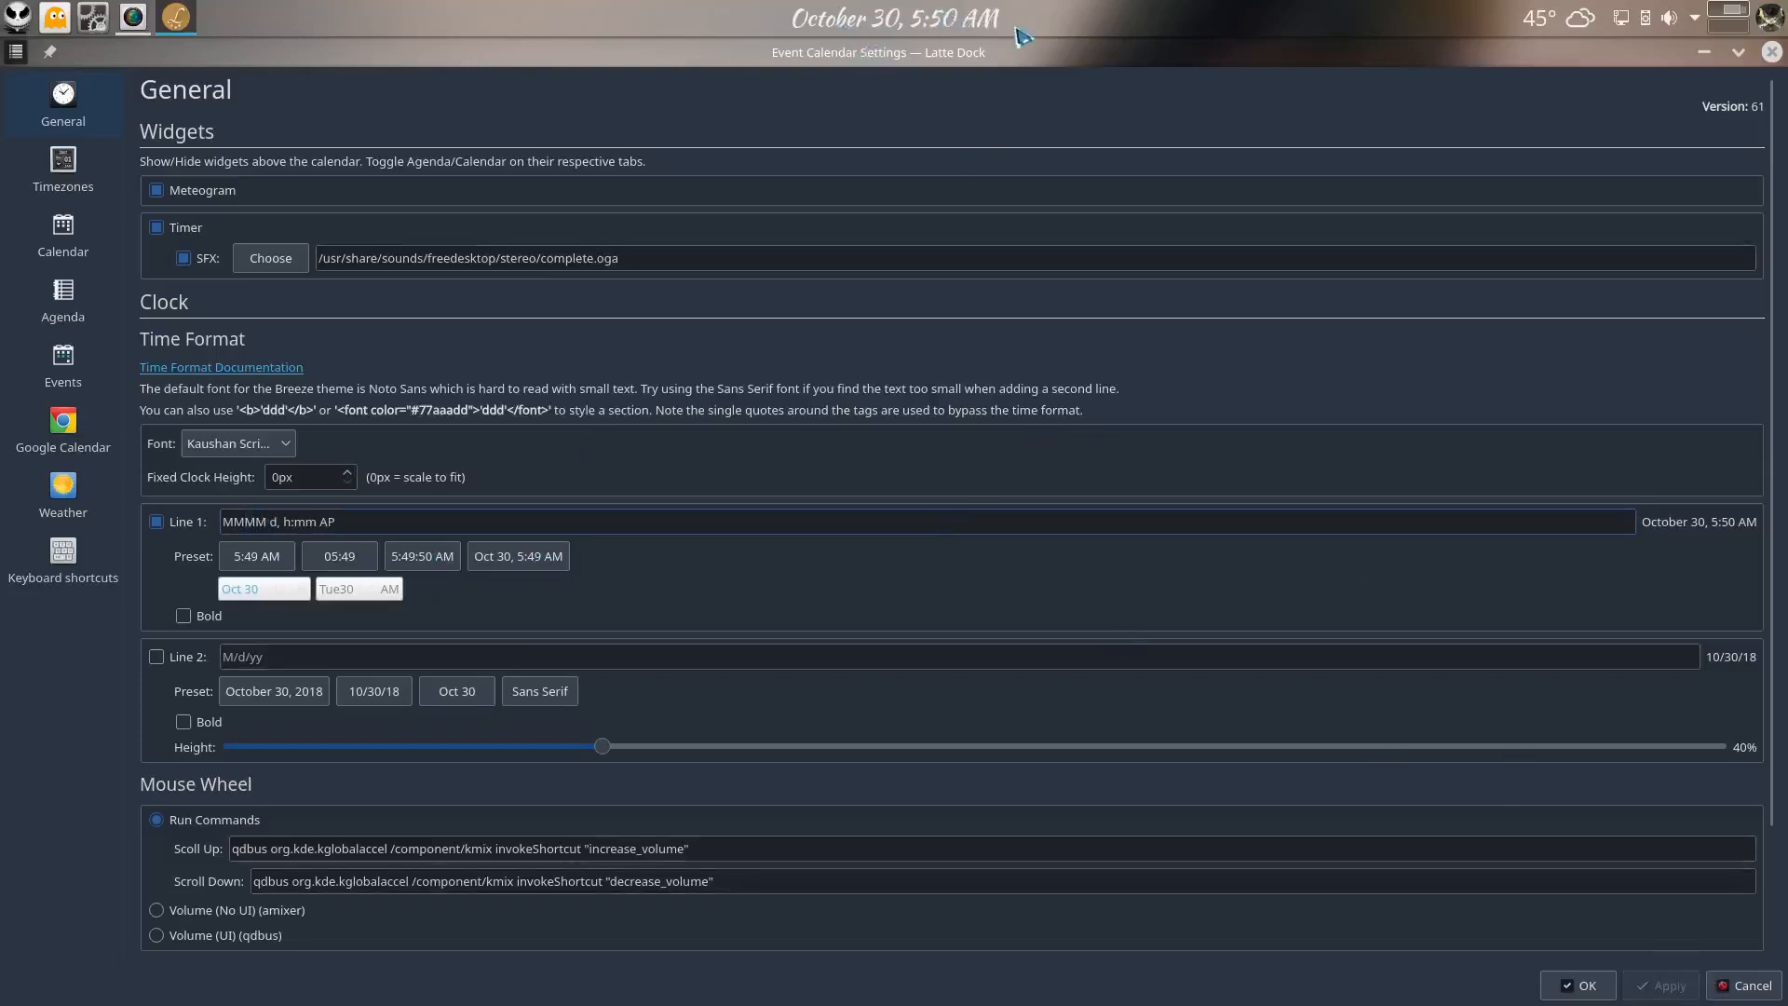
# Switch the clock's AM/PM marker back to lowercase with the Line 1 format MMMM d, h:mm ap and apply it
pyautogui.moveTo(943, 46)
pyautogui.write('ap')
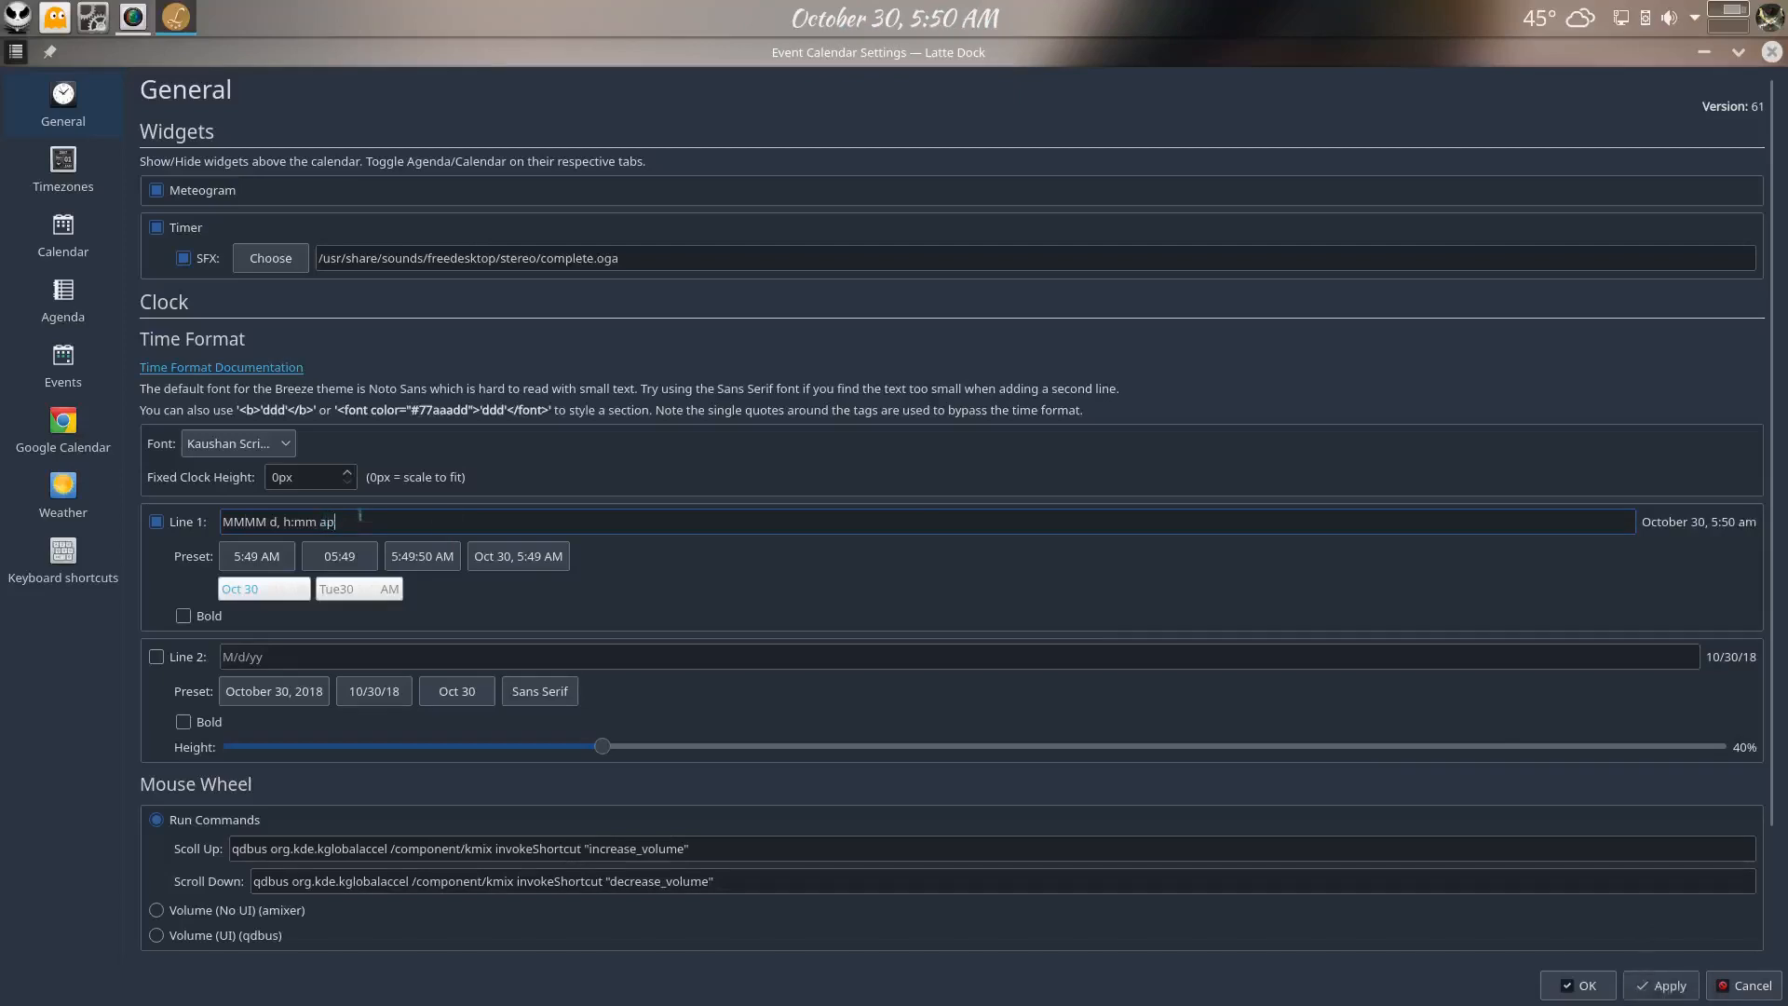
pyautogui.click(1653, 989)
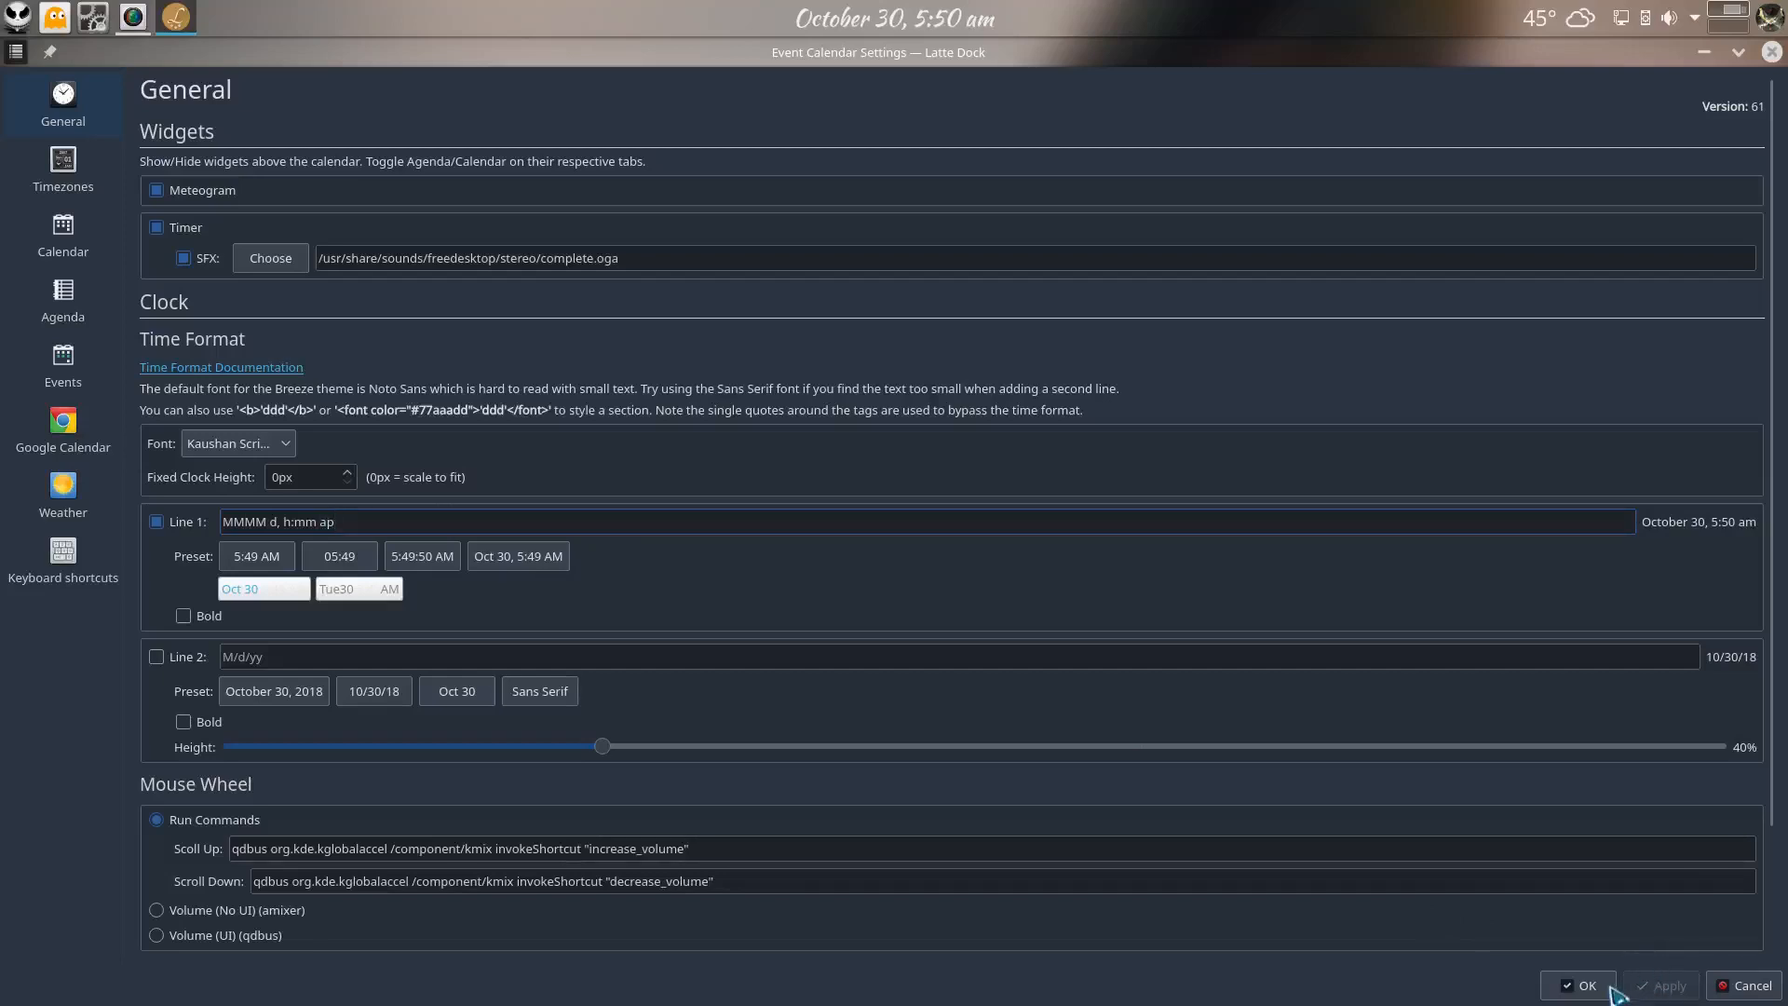
# Review the Event Calendar's Weather and Google Calendar settings and open the clock's calendar popup
pyautogui.click(95, 495)
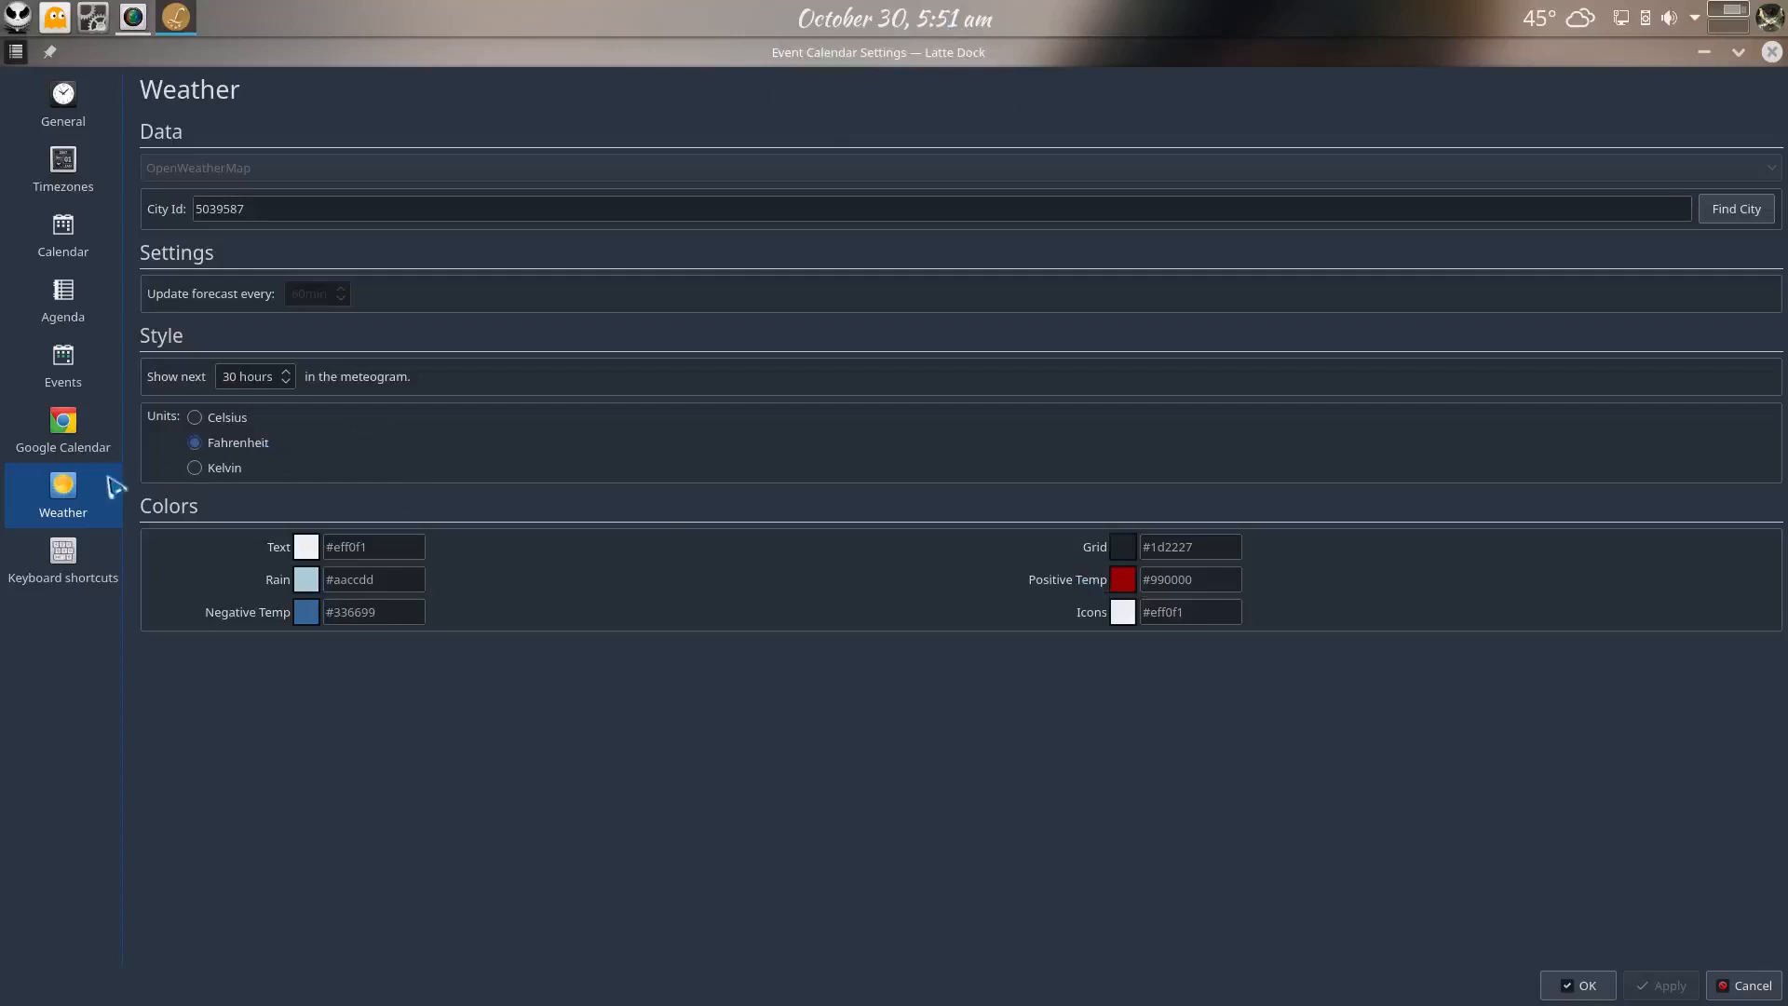
pyautogui.click(80, 421)
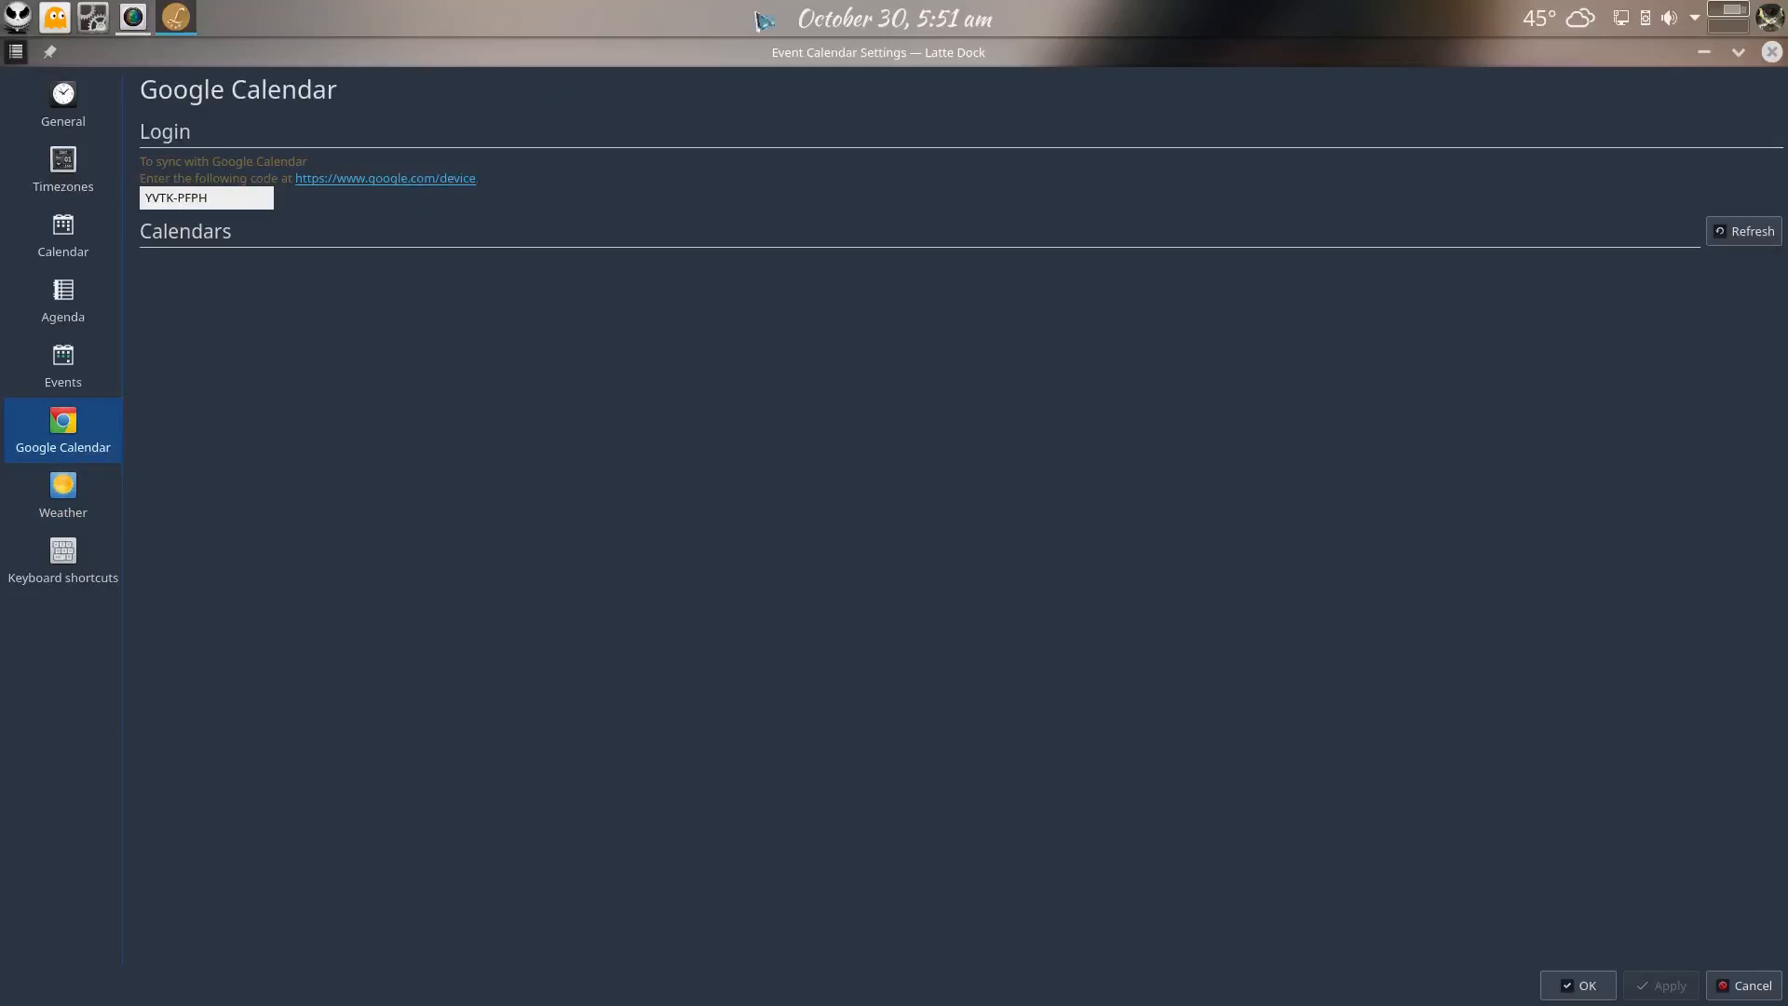
pyautogui.click(971, 22)
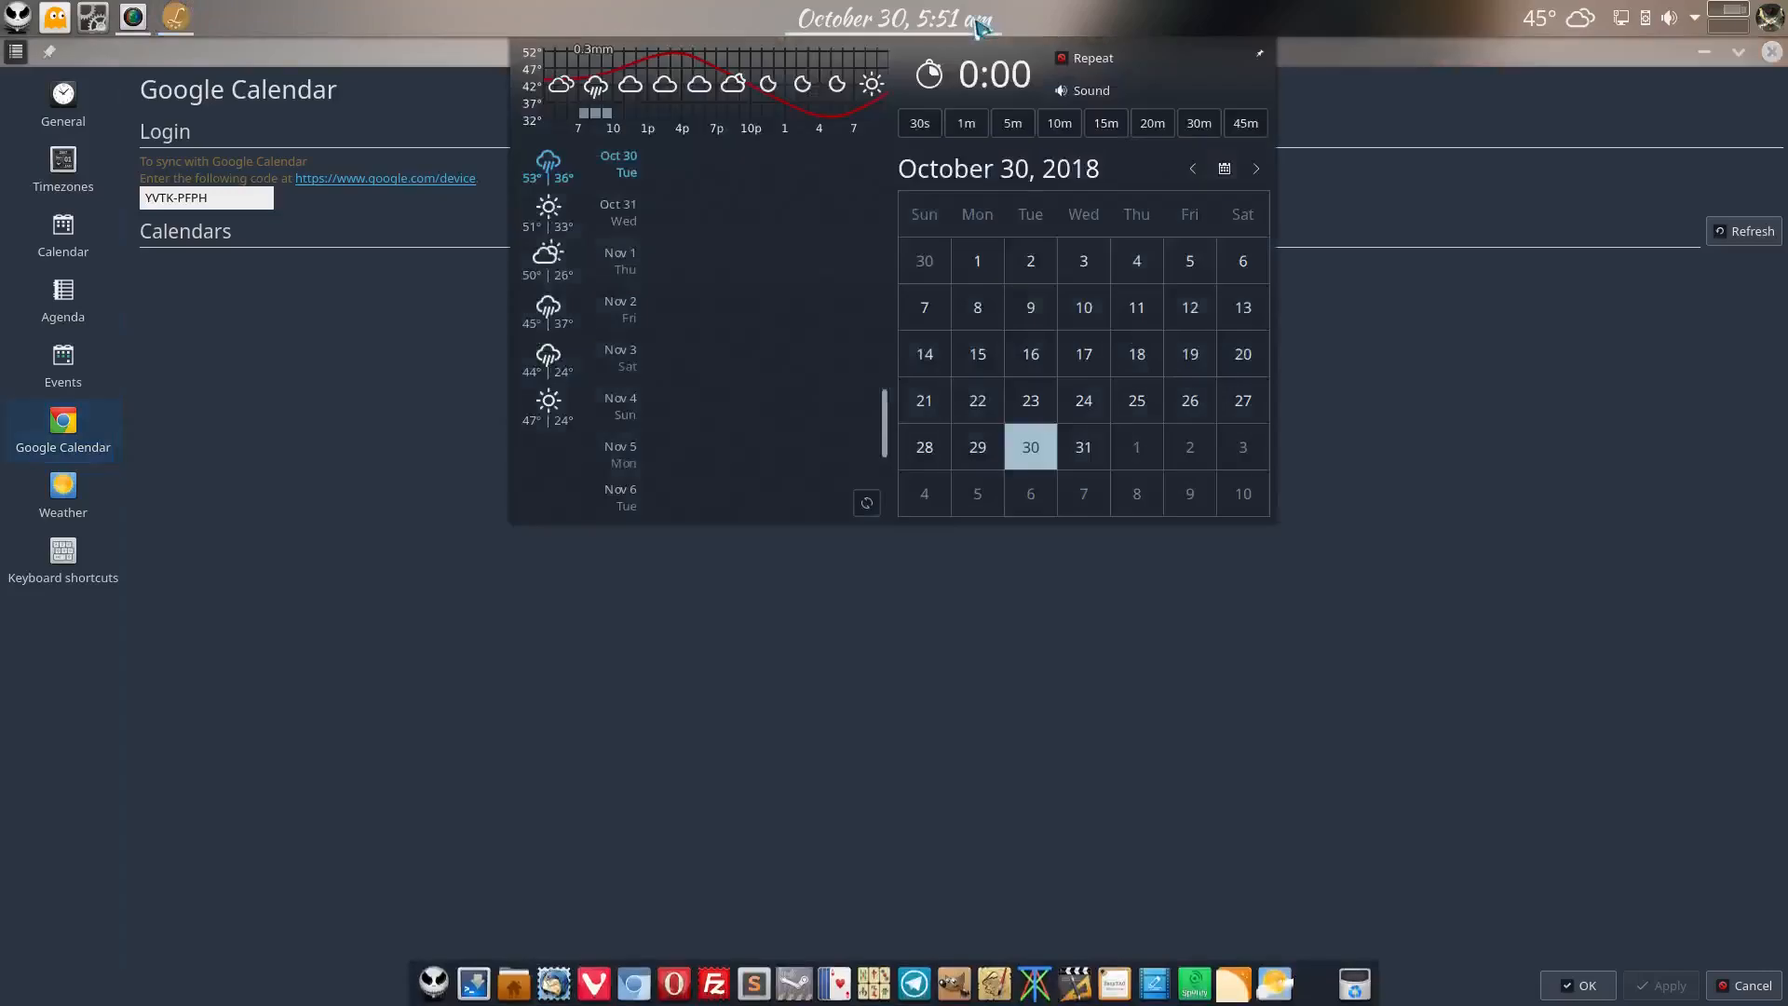